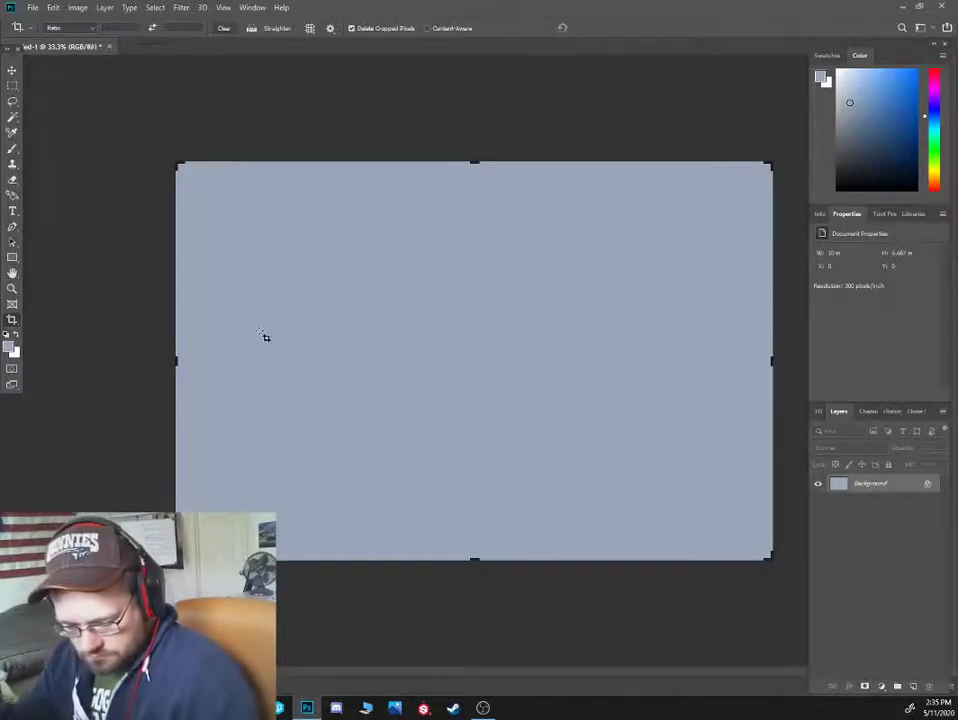
# Set up a brush preset with a dark grey foreground color and add a new layer above the Background
pyautogui.press('b')
pyautogui.press('d')
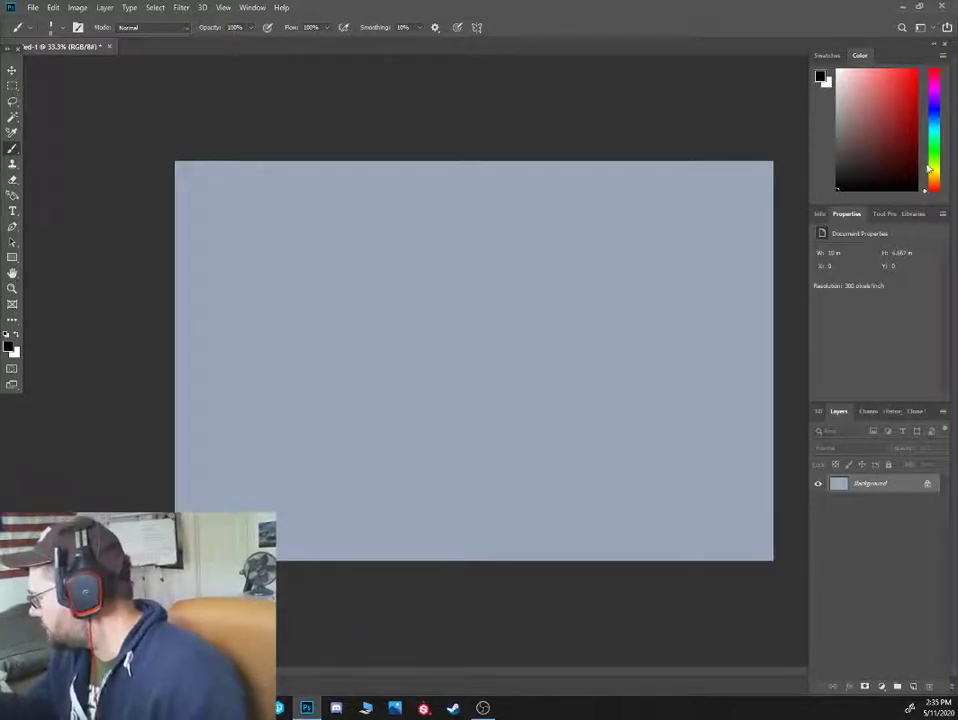
pyautogui.click(935, 123)
pyautogui.rightClick(402, 291)
pyautogui.doubleClick(445, 487)
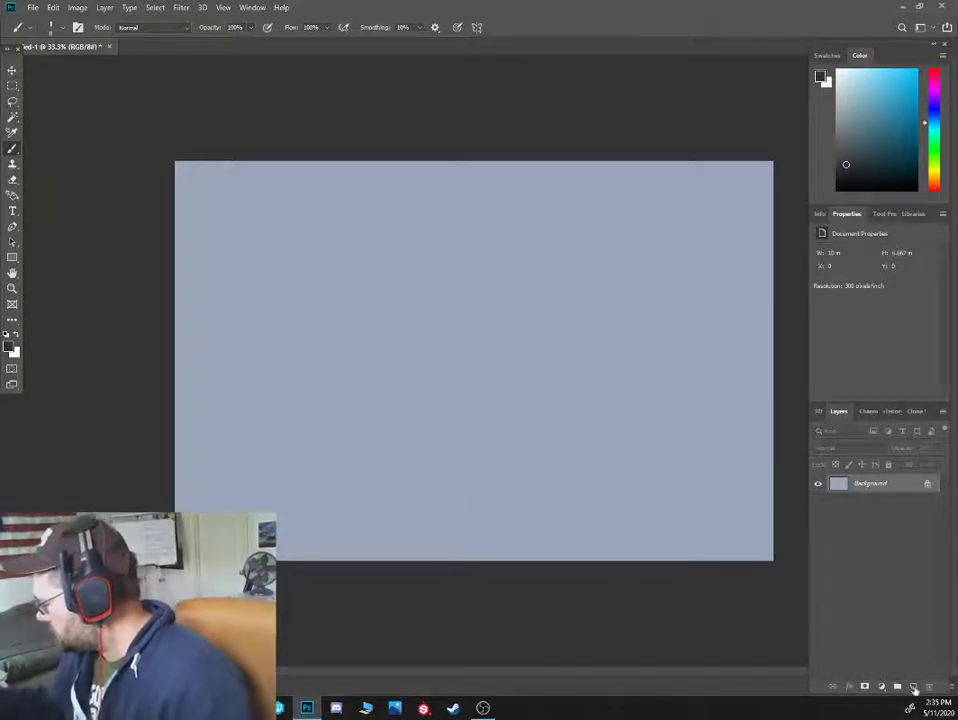
pyautogui.click(913, 687)
pyautogui.hotkey('ctrl', '+')
pyautogui.hotkey('ctrl', '-')
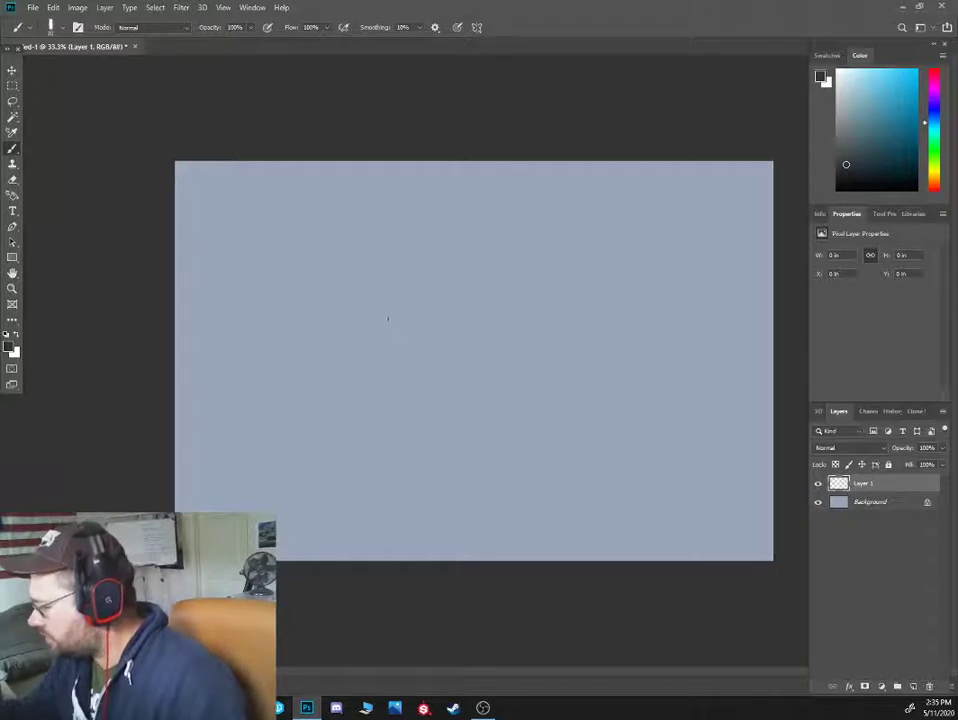
# Sketch the long, slanted outline of a floating ship across the upper middle of the canvas, ending in a pointed nose
pyautogui.click(408, 332)
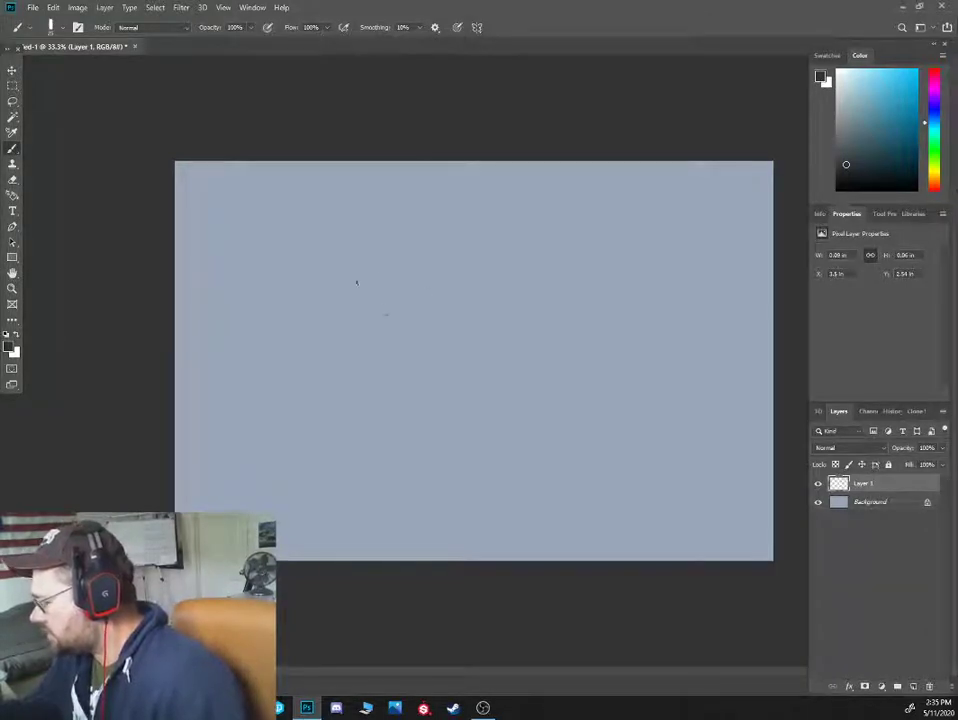
pyautogui.moveTo(330, 292)
pyautogui.mouseDown()
pyautogui.moveTo(407, 269)
pyautogui.moveTo(536, 311)
pyautogui.mouseUp()
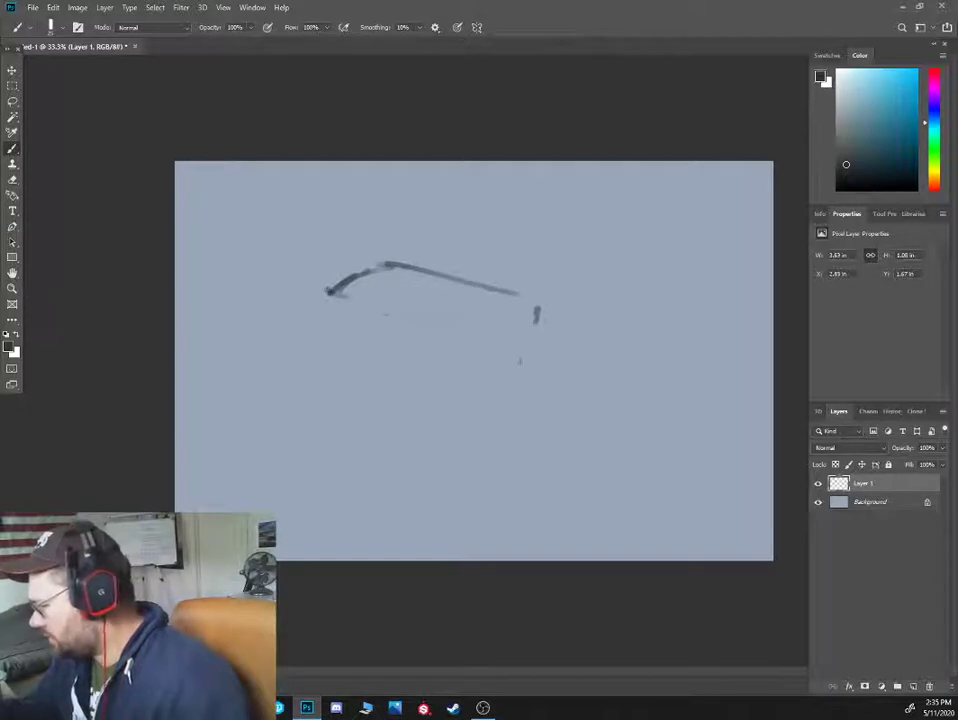
pyautogui.moveTo(378, 306)
pyautogui.mouseDown()
pyautogui.moveTo(524, 357)
pyautogui.moveTo(582, 333)
pyautogui.moveTo(643, 347)
pyautogui.moveTo(619, 298)
pyautogui.moveTo(596, 288)
pyautogui.mouseUp()
pyautogui.click(395, 265)
pyautogui.keyDown('shift'); pyautogui.click(575, 314); pyautogui.keyUp('shift')
pyautogui.moveTo(540, 273); pyautogui.dragTo(572, 278)
pyautogui.moveTo(495, 266); pyautogui.dragTo(385, 264)
pyautogui.moveTo(448, 351)
pyautogui.mouseDown()
pyautogui.moveTo(501, 363)
pyautogui.moveTo(605, 331)
pyautogui.mouseUp()
pyautogui.moveTo(591, 344); pyautogui.dragTo(647, 345)
pyautogui.moveTo(646, 346); pyautogui.dragTo(625, 325)
pyautogui.moveTo(562, 304); pyautogui.dragTo(607, 319)
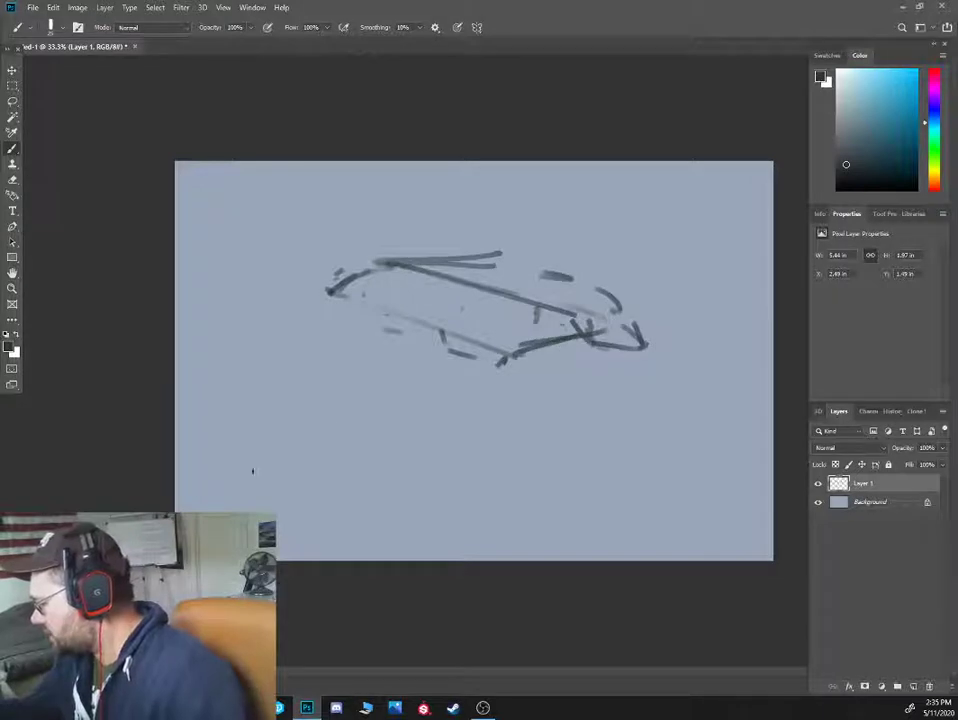
# Draw two curved ground ridges along the lower part of the canvas and rough curved details onto the ship's underside
pyautogui.moveTo(220, 466)
pyautogui.mouseDown()
pyautogui.moveTo(285, 455)
pyautogui.moveTo(475, 462)
pyautogui.moveTo(493, 483)
pyautogui.mouseUp()
pyautogui.moveTo(472, 508)
pyautogui.mouseDown()
pyautogui.moveTo(500, 507)
pyautogui.moveTo(515, 520)
pyautogui.moveTo(775, 510)
pyautogui.mouseUp()
pyautogui.moveTo(548, 324); pyautogui.dragTo(589, 336)
pyautogui.moveTo(485, 322); pyautogui.dragTo(507, 357)
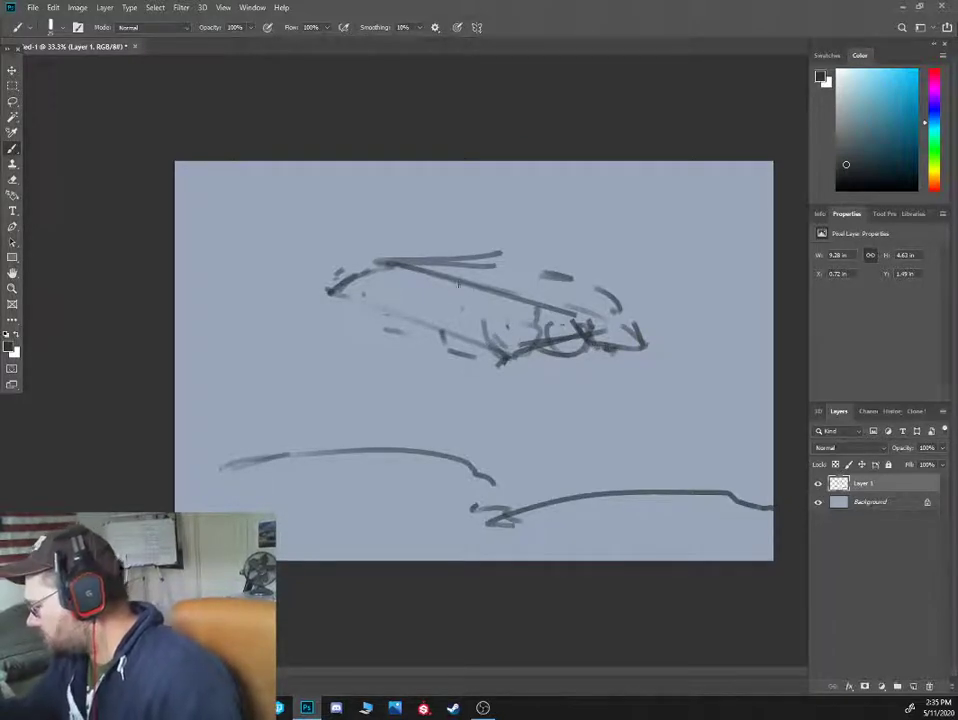
# Extend the ship sketch with tail lines, an upper hull curve, a longer pointed nose and a straight lower edge
pyautogui.moveTo(268, 270)
pyautogui.mouseDown()
pyautogui.moveTo(340, 290)
pyautogui.moveTo(354, 247)
pyautogui.mouseUp()
pyautogui.moveTo(414, 245); pyautogui.dragTo(620, 312)
pyautogui.moveTo(462, 260); pyautogui.dragTo(571, 280)
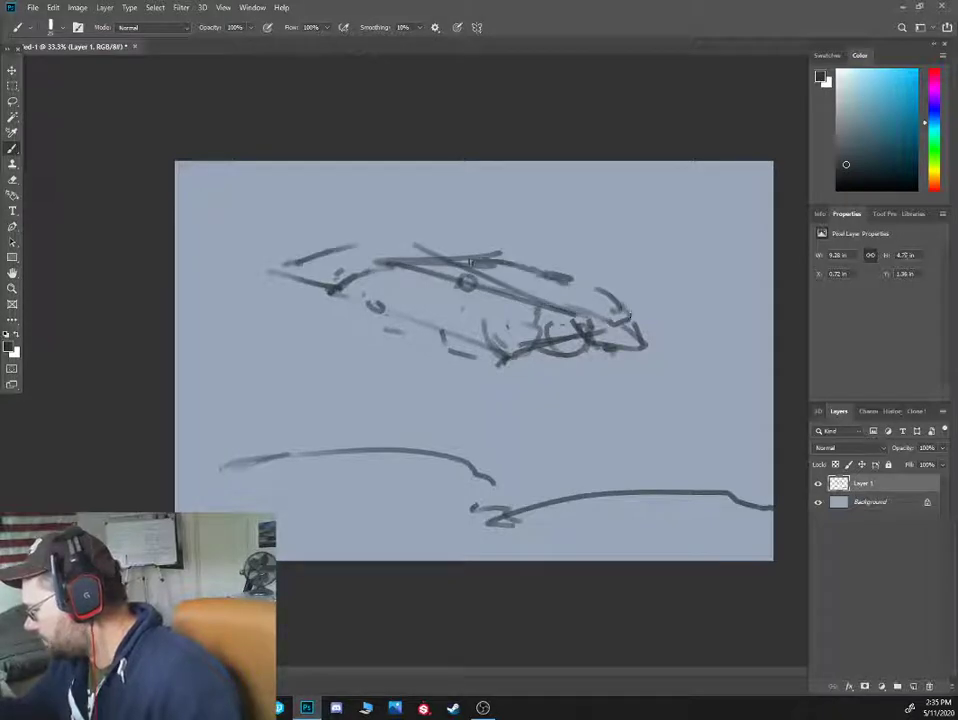
pyautogui.moveTo(399, 262)
pyautogui.mouseDown()
pyautogui.moveTo(490, 291)
pyautogui.moveTo(686, 325)
pyautogui.mouseUp()
pyautogui.moveTo(620, 336); pyautogui.dragTo(668, 331)
pyautogui.moveTo(368, 349); pyautogui.dragTo(640, 339)
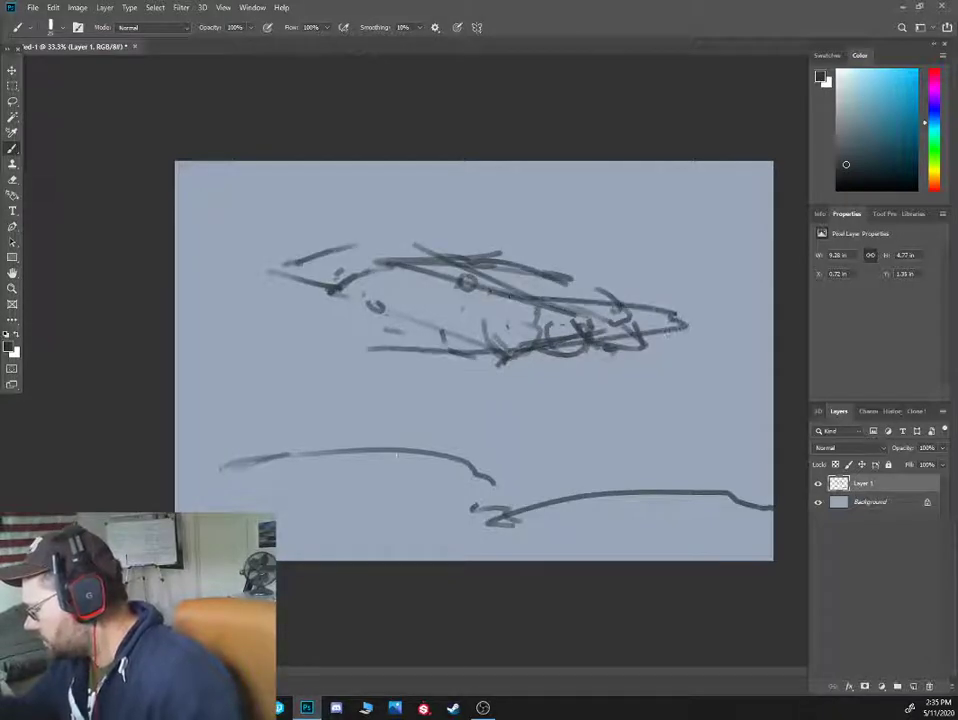
# Add a second contour line beneath the lower-right ridge and small upright shapes on both ridges for scale
pyautogui.moveTo(390, 560)
pyautogui.mouseDown()
pyautogui.moveTo(495, 522)
pyautogui.moveTo(690, 500)
pyautogui.mouseUp()
pyautogui.moveTo(621, 490)
pyautogui.mouseDown()
pyautogui.moveTo(621, 470)
pyautogui.moveTo(626, 487)
pyautogui.mouseUp()
pyautogui.moveTo(626, 467); pyautogui.dragTo(627, 461)
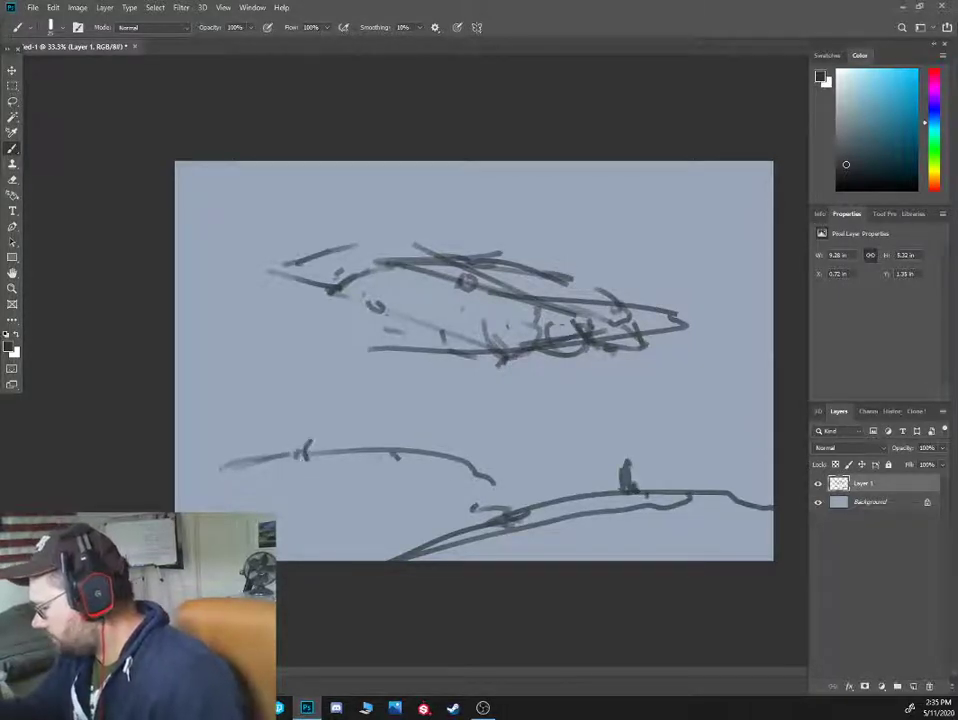
pyautogui.moveTo(313, 440)
pyautogui.mouseDown()
pyautogui.moveTo(331, 451)
pyautogui.moveTo(297, 475)
pyautogui.mouseUp()
# Paint slanted brown lines along the underside of the left ridge
pyautogui.moveTo(286, 481)
pyautogui.mouseDown()
pyautogui.moveTo(235, 495)
pyautogui.moveTo(438, 454)
pyautogui.mouseUp()
pyautogui.click(934, 182)
pyautogui.click(864, 156)
pyautogui.moveTo(256, 486); pyautogui.dragTo(408, 459)
# Paint ochre strokes and broad lime-green strokes over the top of the left ridge
pyautogui.click(935, 164)
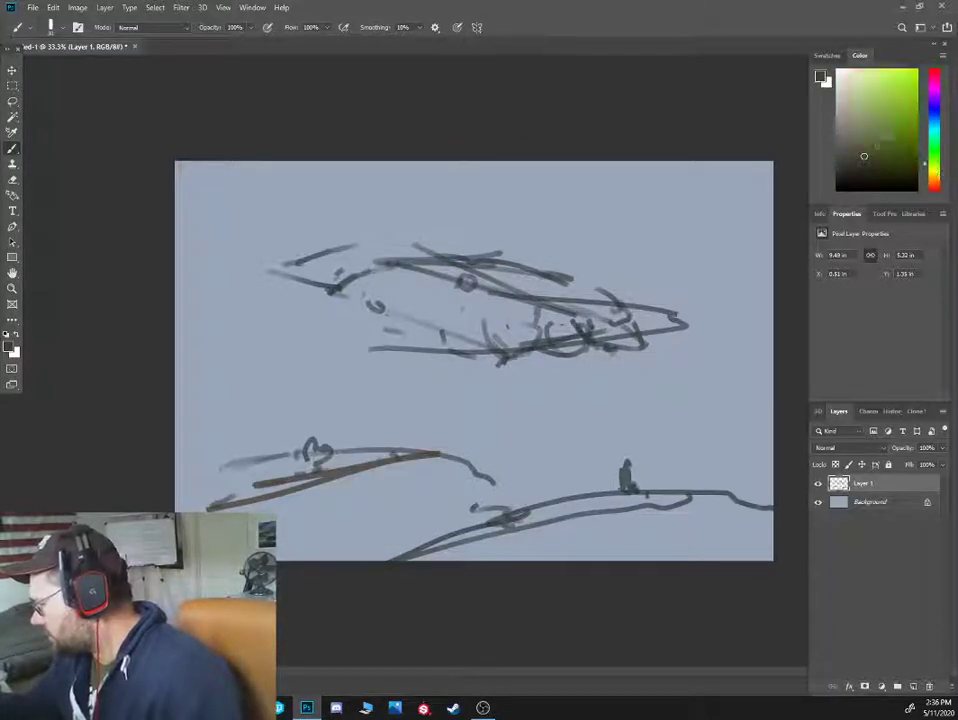
pyautogui.moveTo(935, 164); pyautogui.dragTo(934, 172)
pyautogui.click(886, 120)
pyautogui.moveTo(297, 470); pyautogui.dragTo(385, 458)
pyautogui.click(873, 114)
pyautogui.click(890, 100)
pyautogui.moveTo(236, 467); pyautogui.dragTo(342, 459)
pyautogui.moveTo(182, 487); pyautogui.dragTo(318, 467)
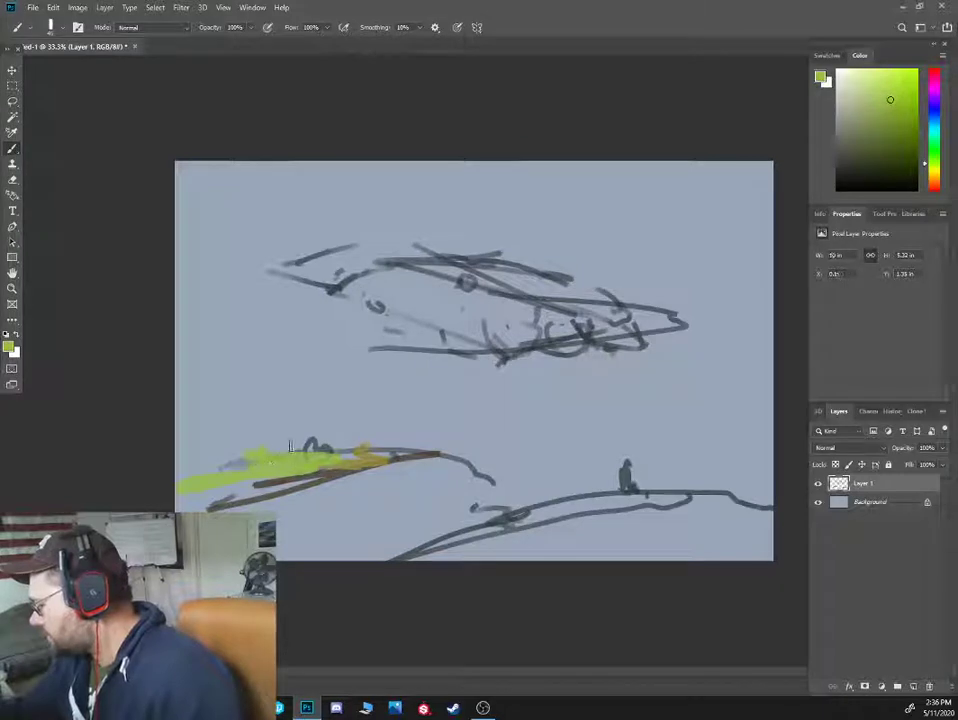
# Paint dark olive shadow strokes along the lower side of the left ridge's green area
pyautogui.click(935, 171)
pyautogui.click(897, 156)
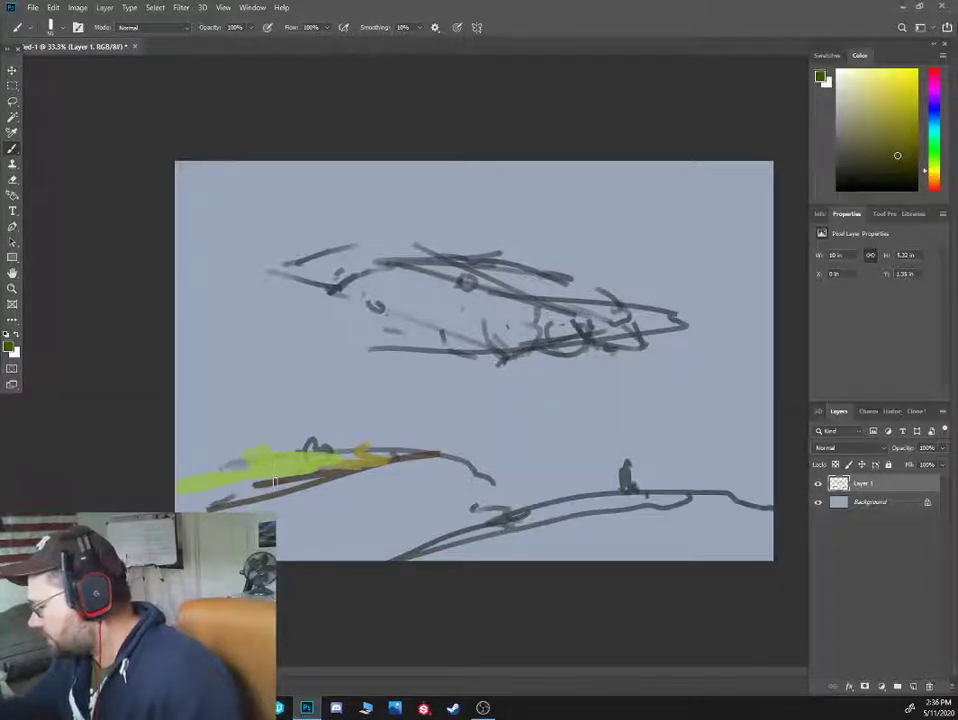
pyautogui.moveTo(272, 481)
pyautogui.mouseDown()
pyautogui.moveTo(201, 499)
pyautogui.moveTo(241, 477)
pyautogui.moveTo(404, 454)
pyautogui.moveTo(221, 463)
pyautogui.mouseUp()
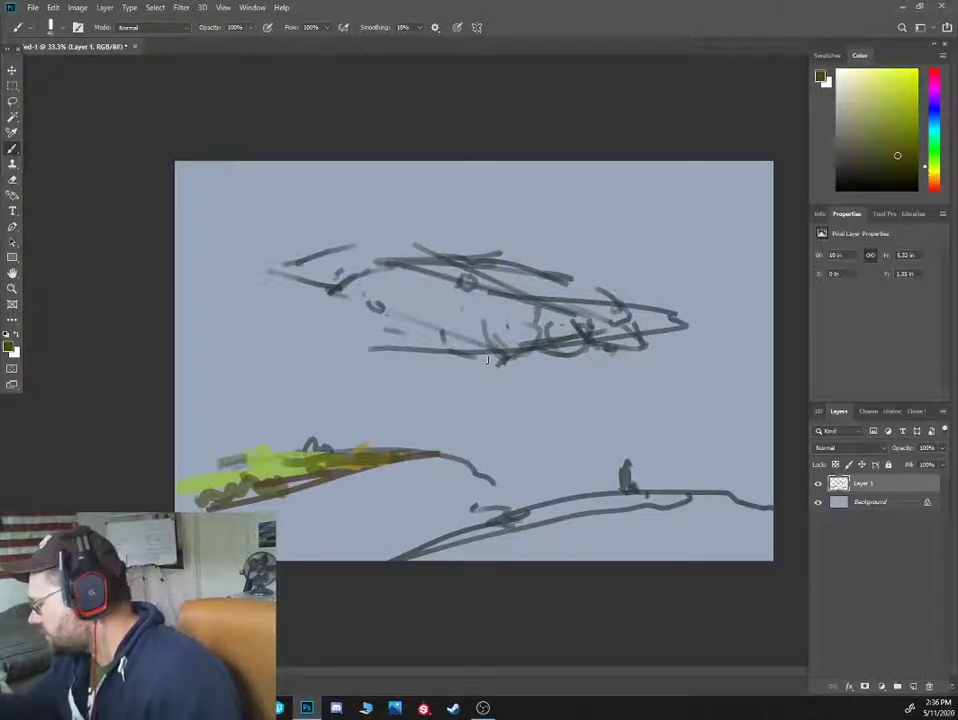
pyautogui.moveTo(335, 465); pyautogui.dragTo(355, 456)
# Blend olive green and colors sampled from the painting into the left ridge, extending the foliage toward its far end
pyautogui.click(904, 118)
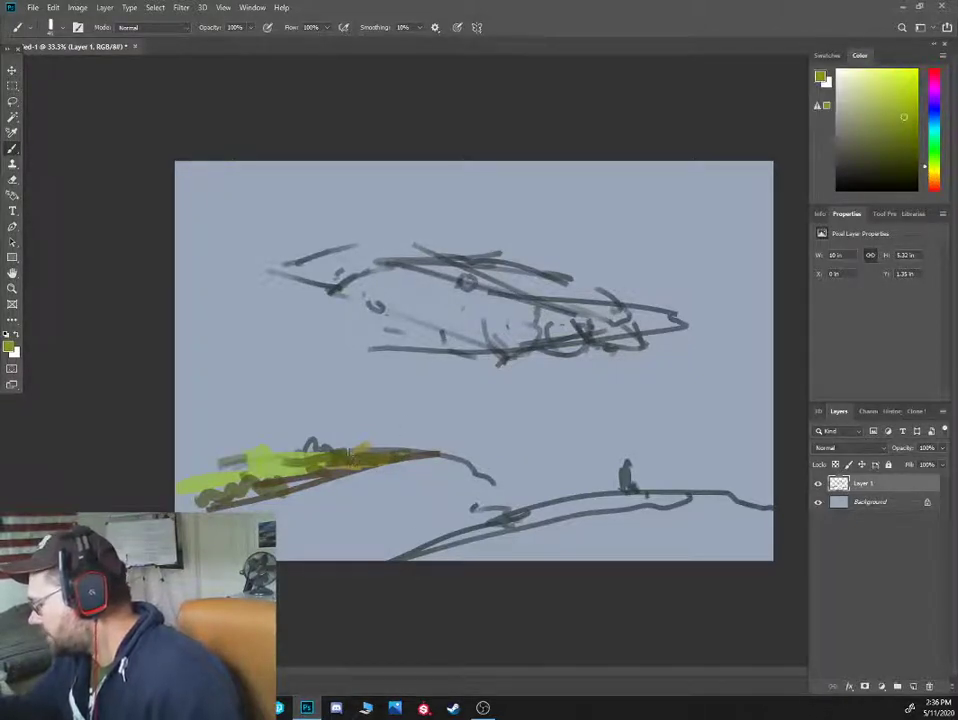
pyautogui.keyDown('alt'); pyautogui.click(341, 470); pyautogui.keyUp('alt')
pyautogui.keyDown('alt'); pyautogui.click(330, 485); pyautogui.keyUp('alt')
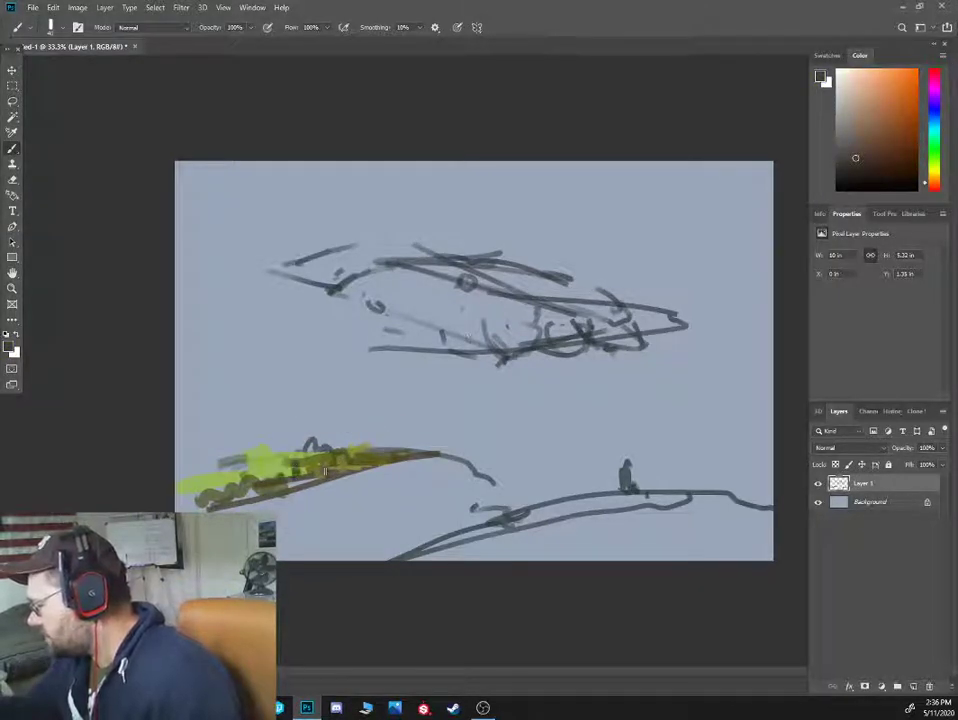
pyautogui.moveTo(405, 459)
pyautogui.mouseDown()
pyautogui.moveTo(470, 456)
pyautogui.moveTo(335, 449)
pyautogui.moveTo(415, 456)
pyautogui.mouseUp()
pyautogui.keyDown('alt'); pyautogui.click(393, 449); pyautogui.keyUp('alt')
# Add light orange-tan dabs among the foliage on the left ridge
pyautogui.click(934, 181)
pyautogui.click(882, 110)
pyautogui.click(937, 185)
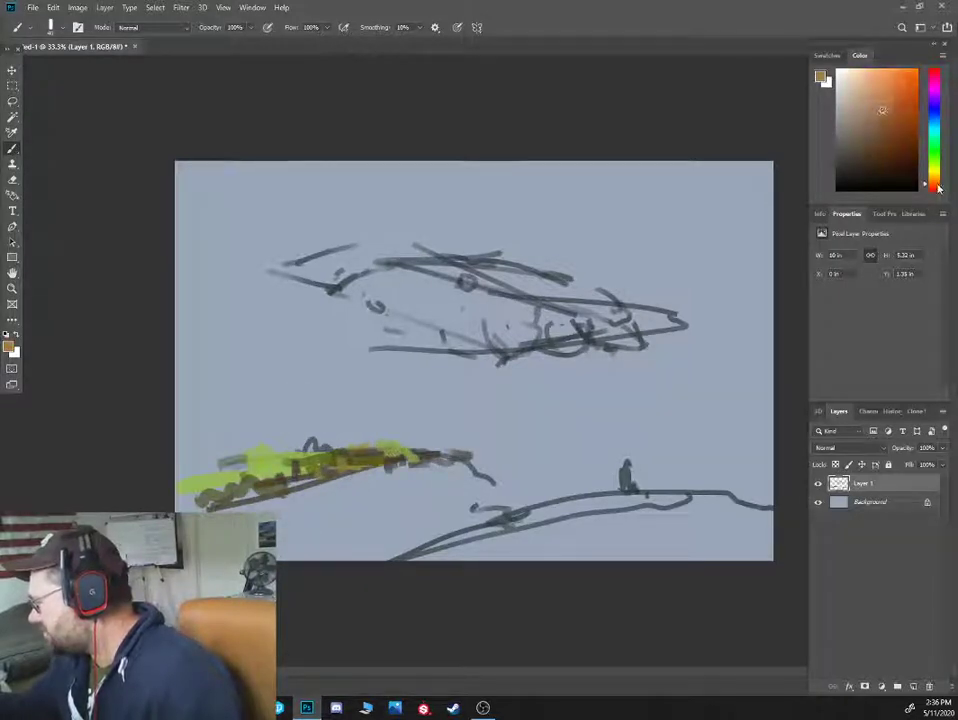
pyautogui.click(868, 97)
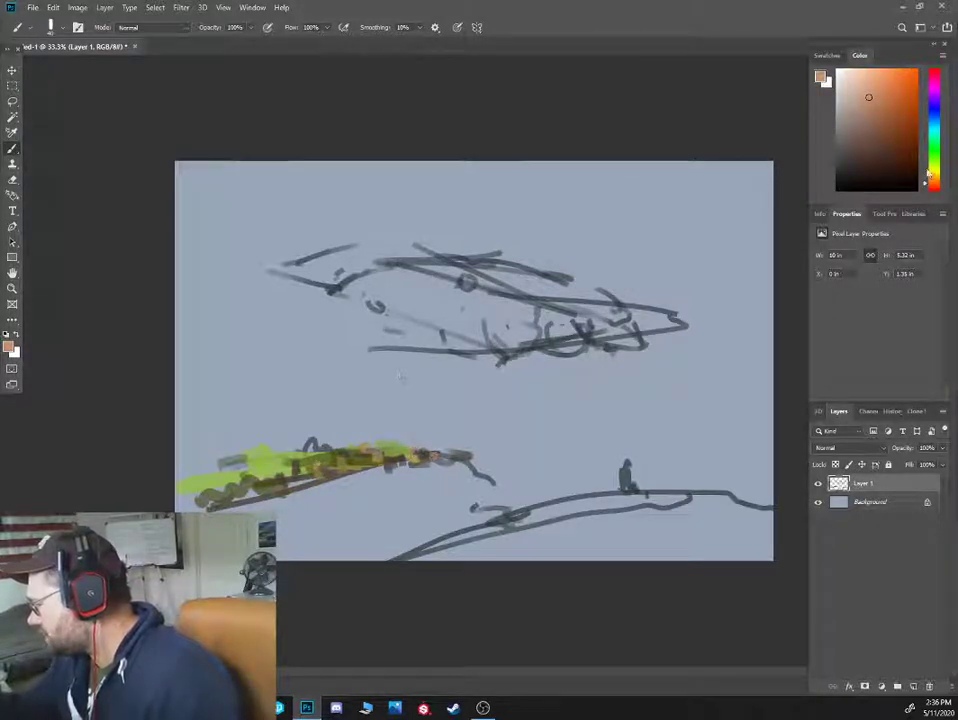
# Pick an ochre tone from the left ridge and paint slanted strokes just beneath it
pyautogui.click(932, 171)
pyautogui.click(933, 162)
pyautogui.click(881, 105)
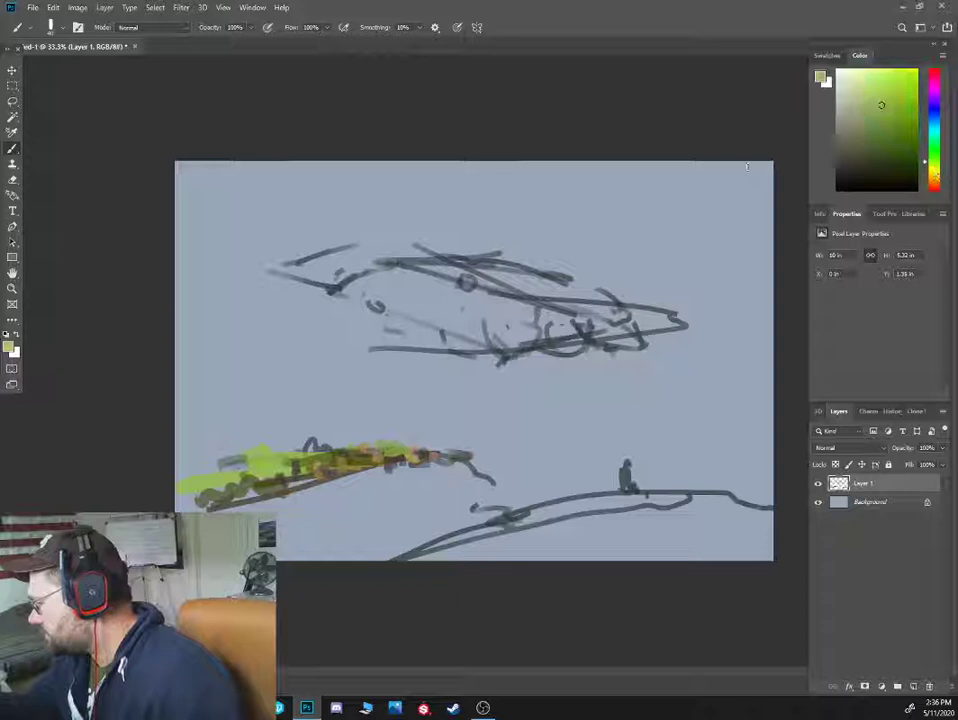
pyautogui.keyDown('alt'); pyautogui.click(373, 467); pyautogui.keyUp('alt')
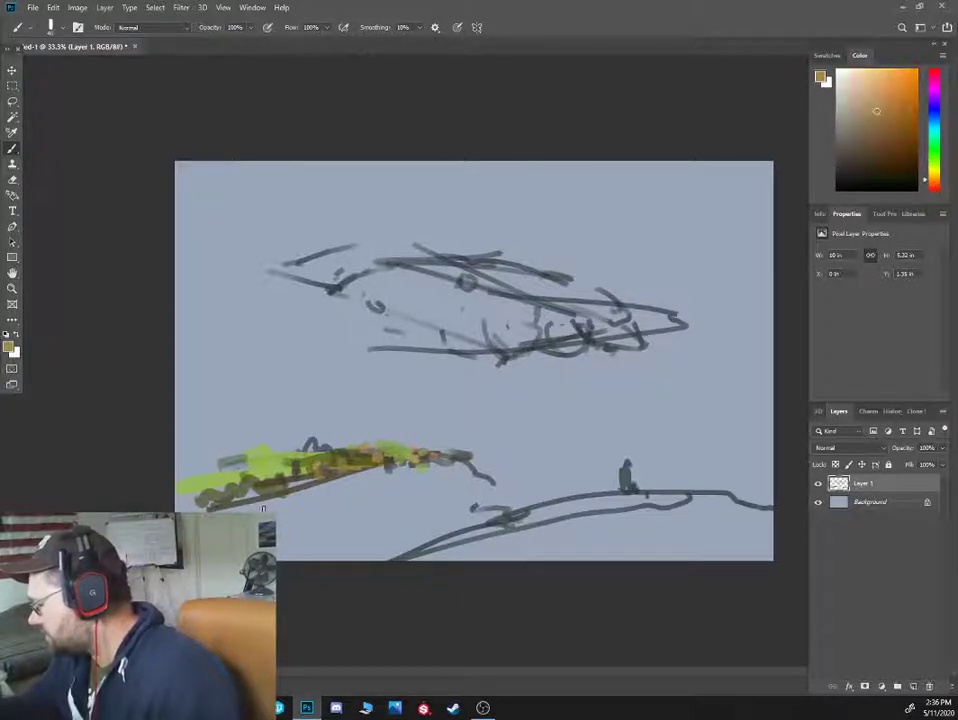
pyautogui.moveTo(351, 482); pyautogui.dragTo(424, 469)
pyautogui.click(366, 491)
# Paint a short orange-brown stroke and muted olive-green touches below the left ridge
pyautogui.click(936, 184)
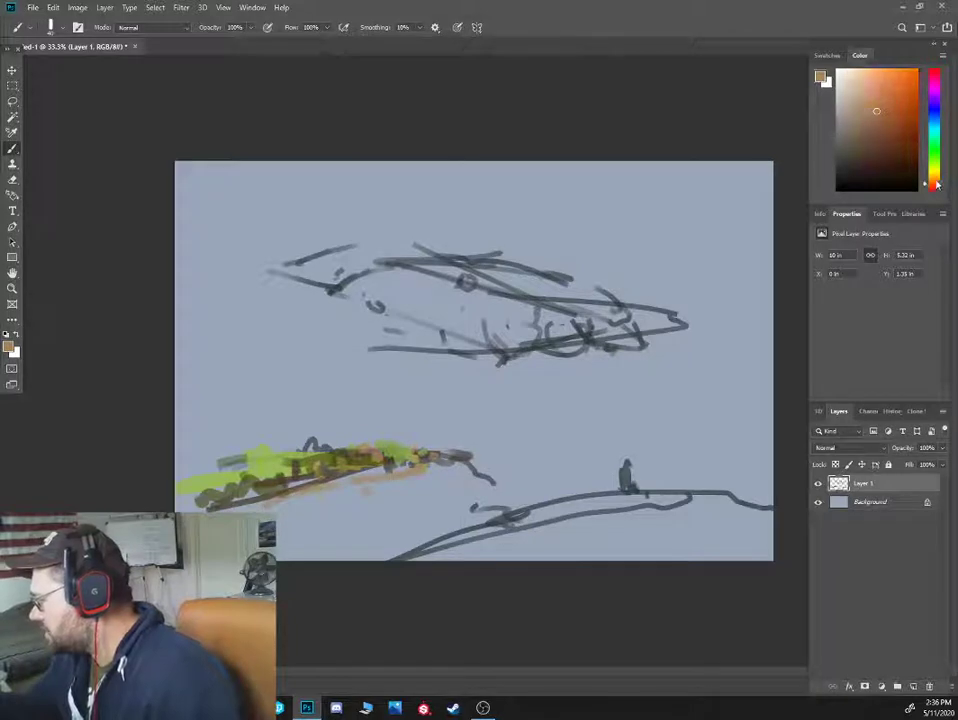
pyautogui.click(878, 119)
pyautogui.moveTo(390, 500); pyautogui.dragTo(455, 486)
pyautogui.click(935, 158)
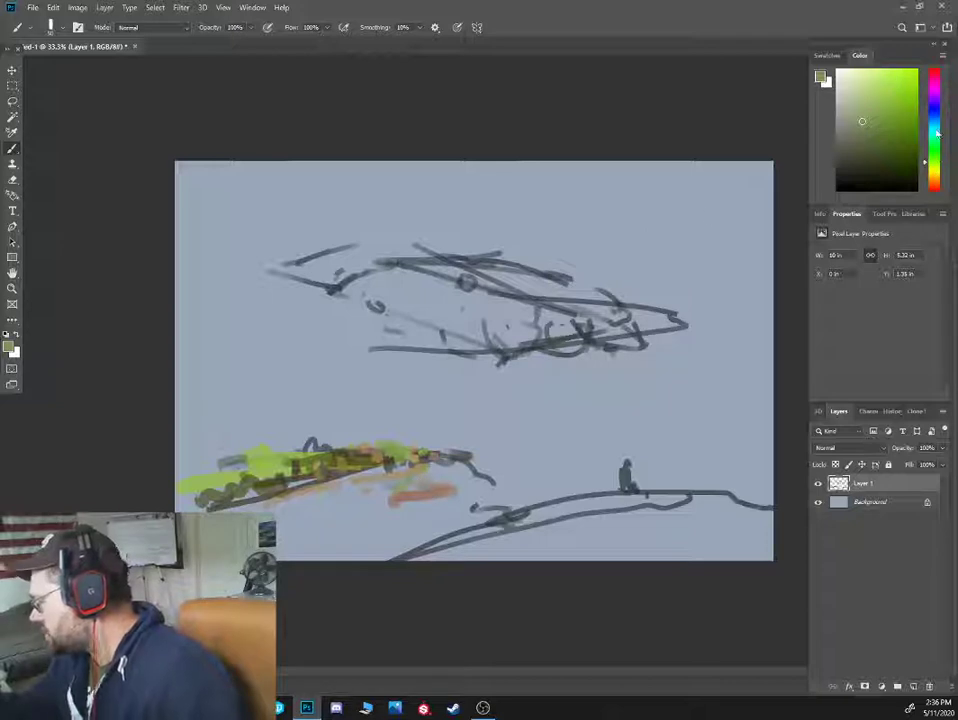
# Sketch small blue-grey box shapes below the left ridge and accent them with a reddish-brown block
pyautogui.click(935, 117)
pyautogui.click(846, 141)
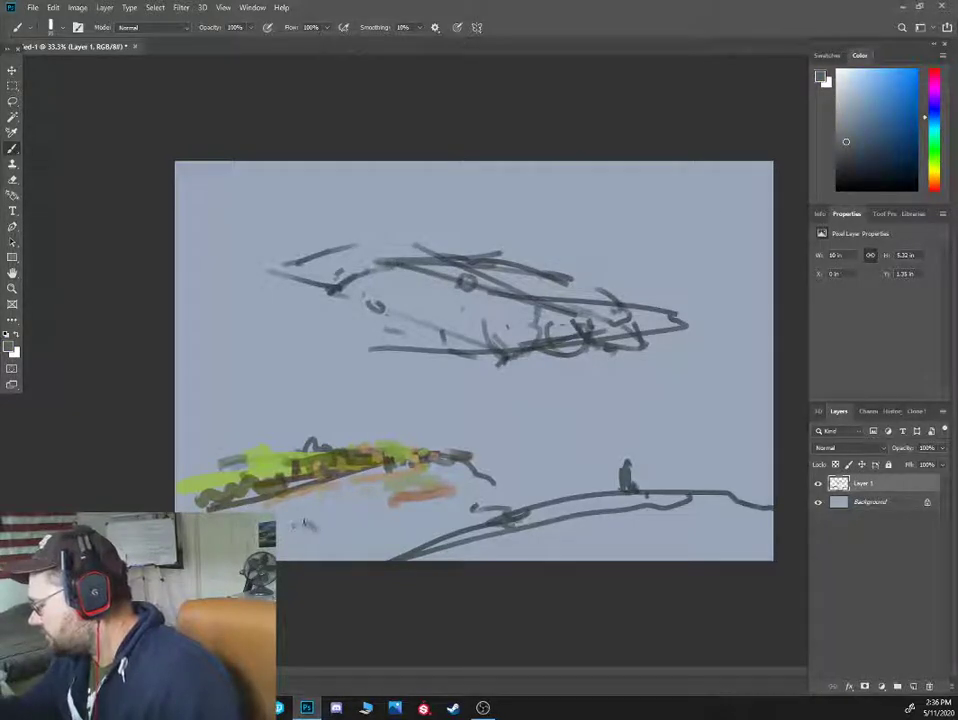
pyautogui.moveTo(338, 528)
pyautogui.mouseDown()
pyautogui.moveTo(297, 532)
pyautogui.moveTo(334, 544)
pyautogui.moveTo(336, 531)
pyautogui.moveTo(385, 516)
pyautogui.mouseUp()
pyautogui.click(926, 185)
pyautogui.click(885, 137)
pyautogui.click(882, 157)
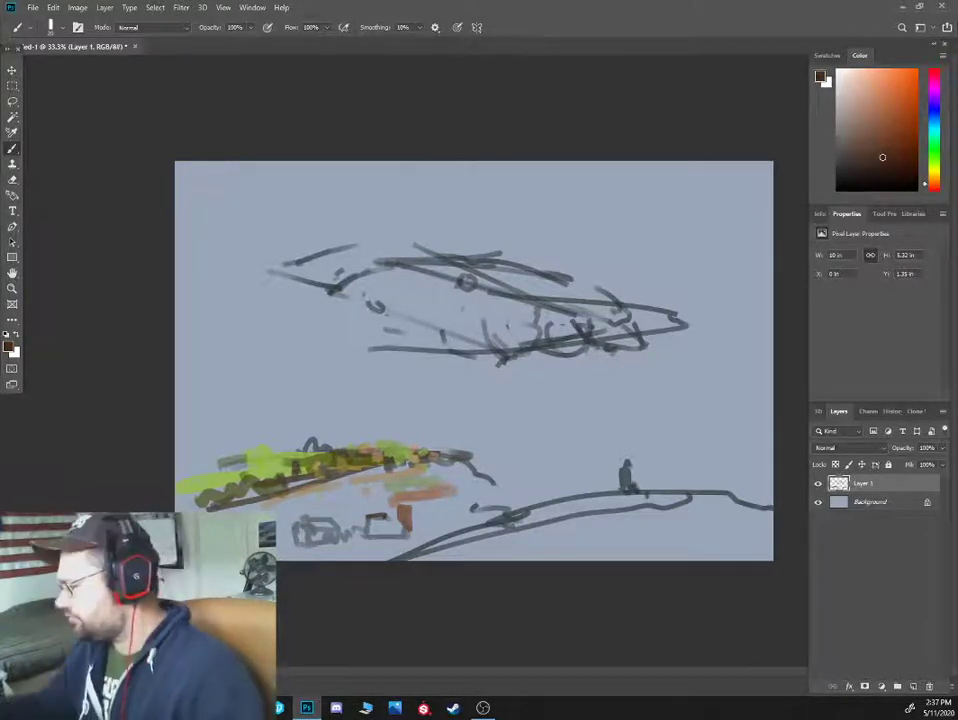
# Sample brown tones from the left ridge and add darker strokes along its lower edge
pyautogui.keyDown('alt'); pyautogui.click(362, 466); pyautogui.keyUp('alt')
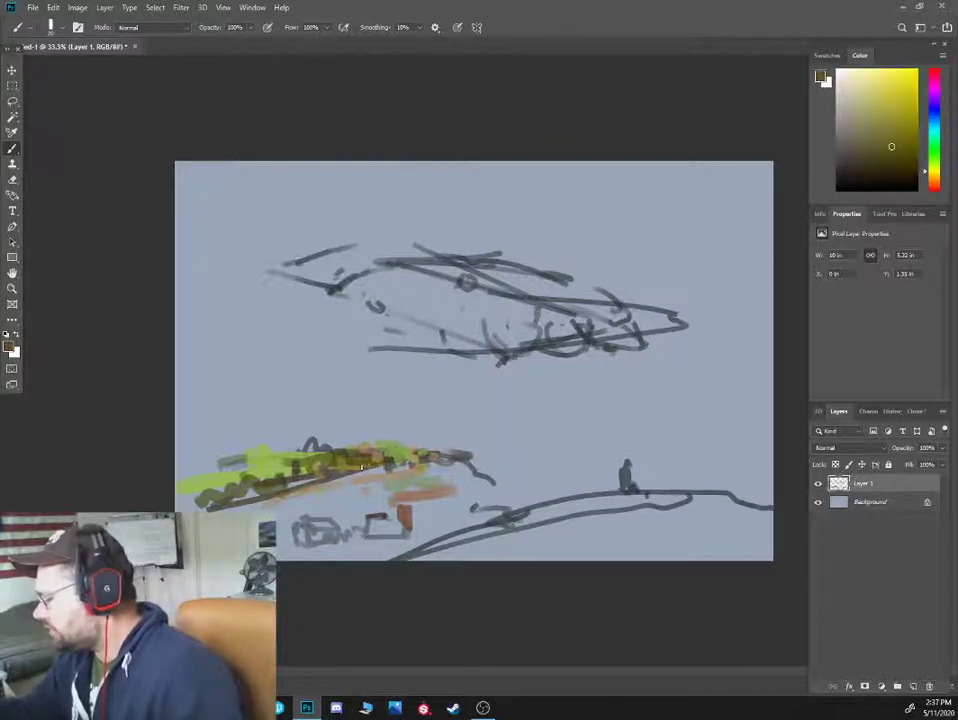
pyautogui.keyDown('alt'); pyautogui.click(342, 473); pyautogui.keyUp('alt')
pyautogui.moveTo(350, 472); pyautogui.dragTo(382, 470)
# Sample the ship's dark line color and redraw its underside, tail and long upper hull contour
pyautogui.keyDown('alt'); pyautogui.click(541, 343); pyautogui.keyUp('alt')
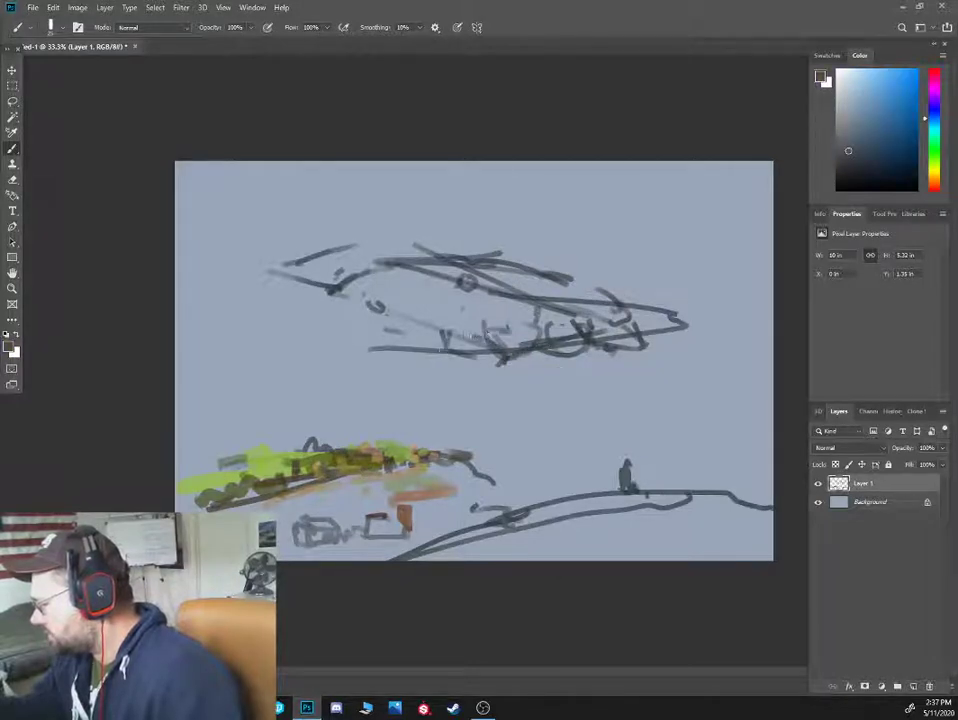
pyautogui.moveTo(437, 351); pyautogui.dragTo(480, 354)
pyautogui.moveTo(338, 289); pyautogui.dragTo(449, 326)
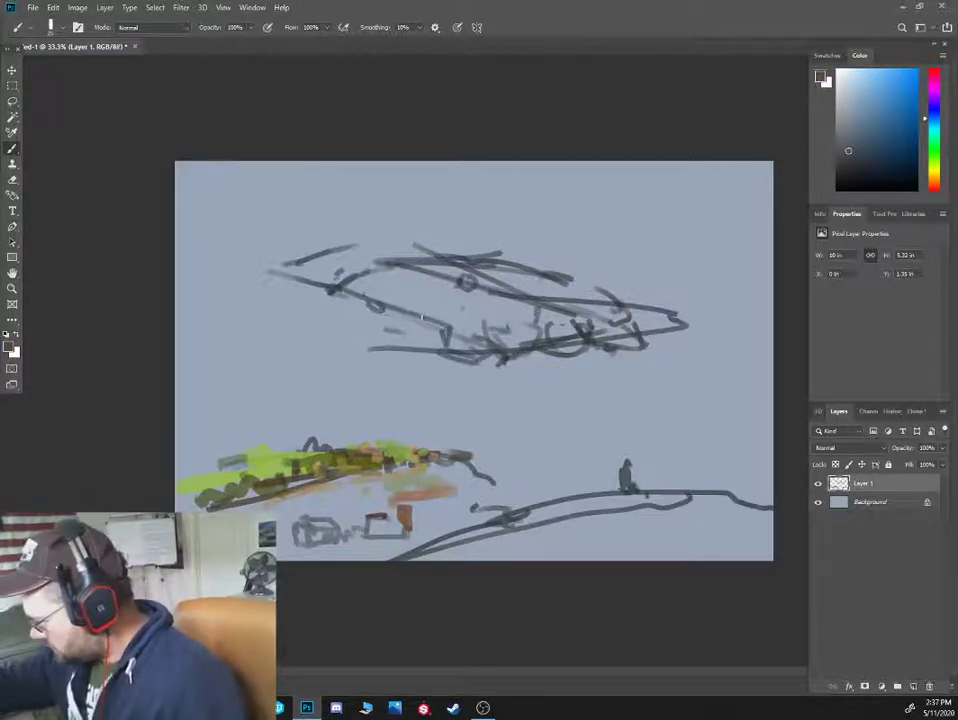
pyautogui.moveTo(341, 264)
pyautogui.mouseDown()
pyautogui.moveTo(293, 273)
pyautogui.moveTo(400, 250)
pyautogui.mouseUp()
pyautogui.moveTo(300, 271)
pyautogui.mouseDown()
pyautogui.moveTo(384, 251)
pyautogui.moveTo(536, 283)
pyautogui.mouseUp()
pyautogui.moveTo(390, 248); pyautogui.dragTo(621, 302)
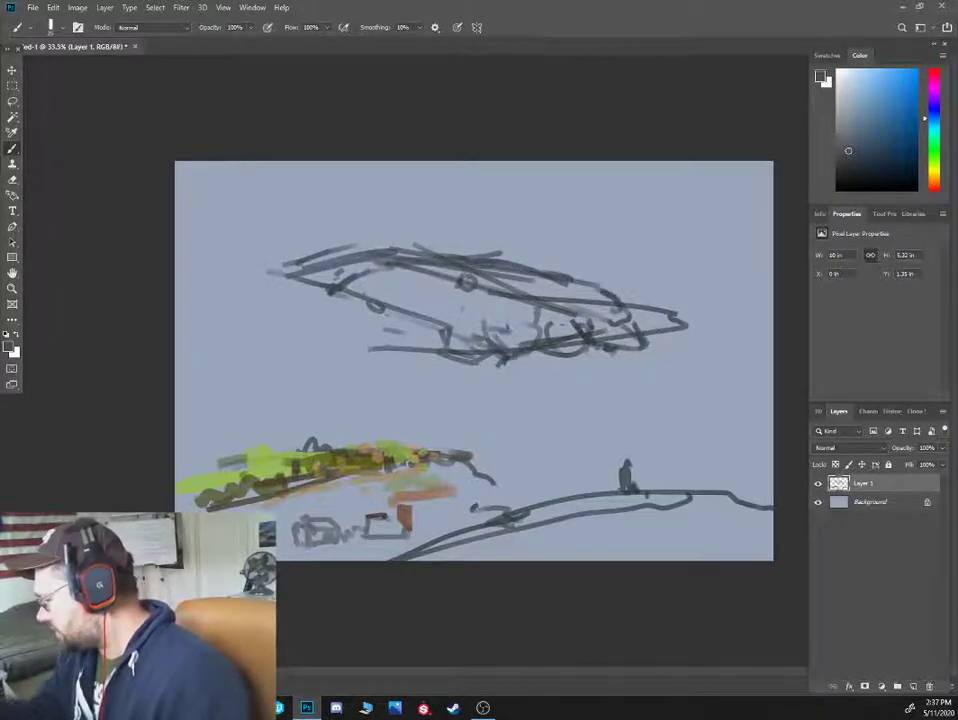
# Fill the ship's hull with solid dark grey brushwork to form a silhouette
pyautogui.moveTo(530, 298)
pyautogui.mouseDown()
pyautogui.moveTo(668, 306)
pyautogui.moveTo(695, 330)
pyautogui.moveTo(588, 340)
pyautogui.moveTo(553, 317)
pyautogui.mouseUp()
pyautogui.moveTo(461, 320)
pyautogui.mouseDown()
pyautogui.moveTo(453, 346)
pyautogui.moveTo(488, 353)
pyautogui.mouseUp()
pyautogui.moveTo(452, 318); pyautogui.dragTo(430, 306)
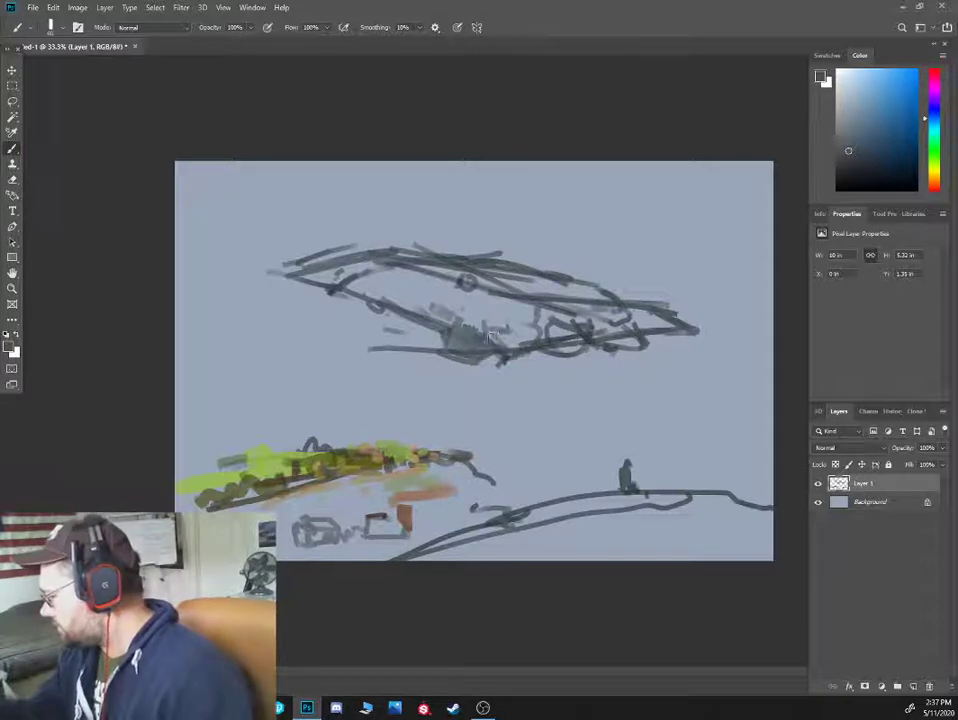
pyautogui.moveTo(487, 338)
pyautogui.mouseDown()
pyautogui.moveTo(560, 335)
pyautogui.moveTo(640, 315)
pyautogui.moveTo(300, 265)
pyautogui.moveTo(436, 275)
pyautogui.moveTo(680, 322)
pyautogui.moveTo(474, 349)
pyautogui.moveTo(496, 321)
pyautogui.mouseUp()
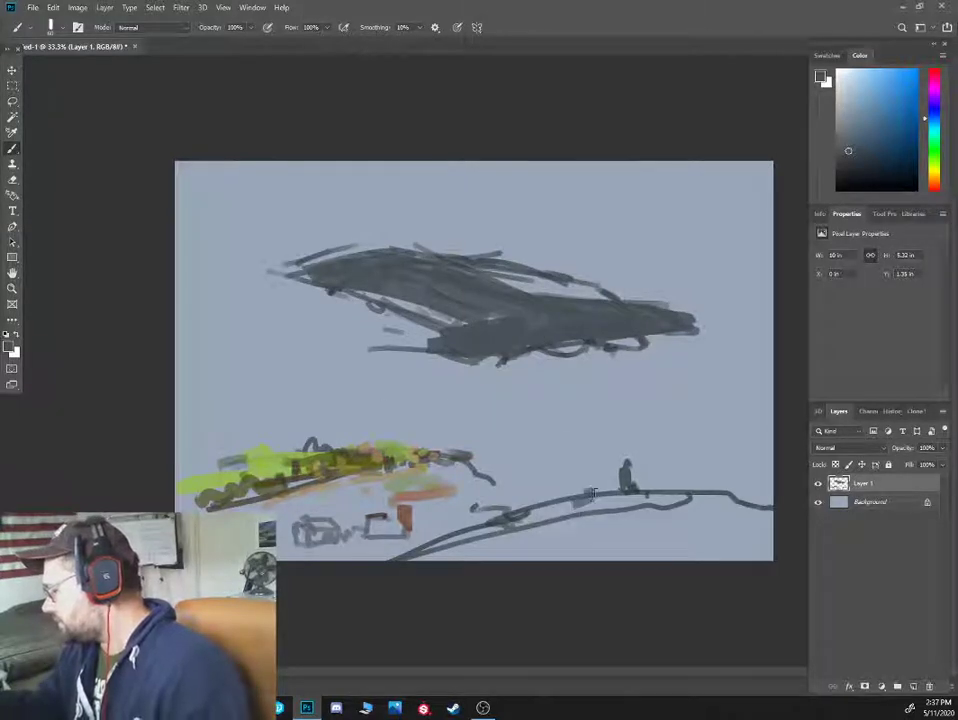
# Add dark grey strokes and a second figure on the right ridge, and paint reddish-brown ground beneath the figures
pyautogui.moveTo(597, 490)
pyautogui.mouseDown()
pyautogui.moveTo(702, 491)
pyautogui.moveTo(748, 497)
pyautogui.mouseUp()
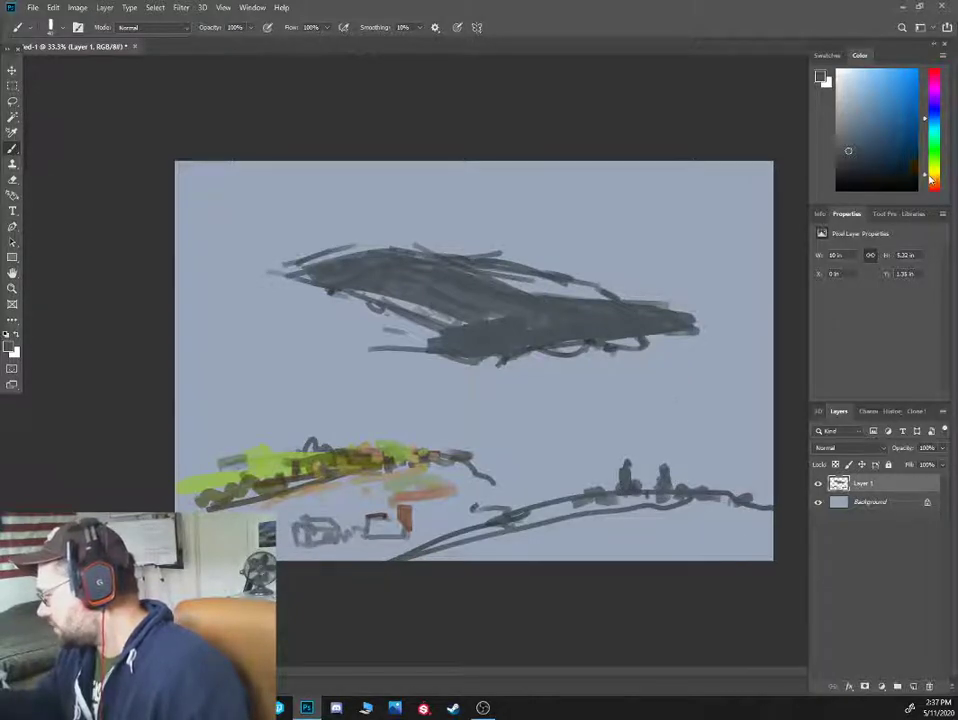
pyautogui.click(930, 178)
pyautogui.click(860, 151)
pyautogui.click(936, 158)
pyautogui.click(932, 166)
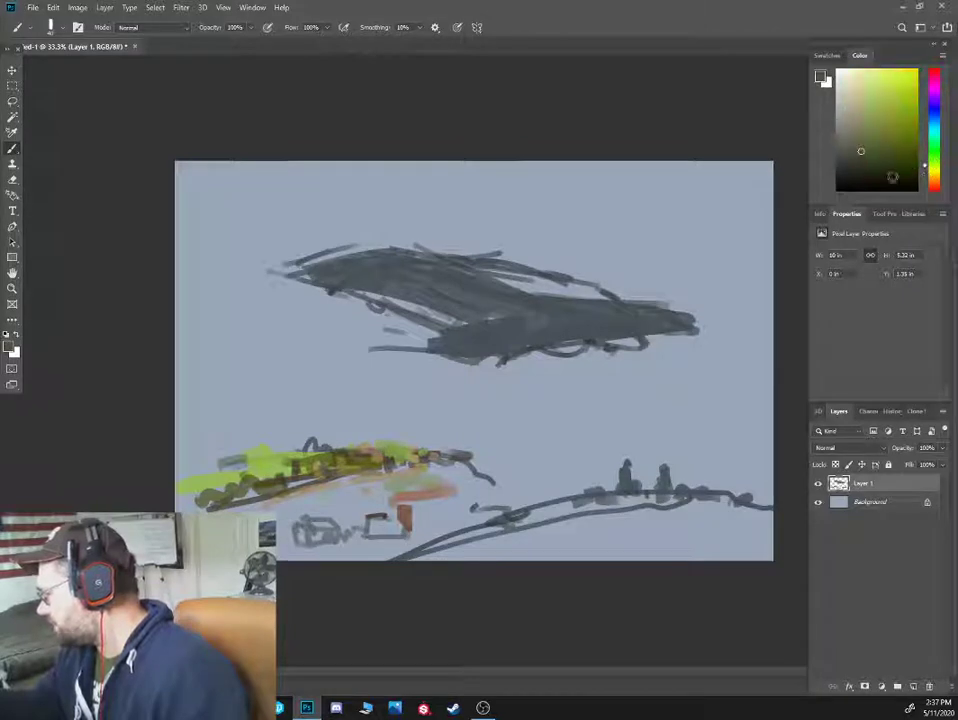
pyautogui.click(933, 188)
pyautogui.moveTo(617, 499)
pyautogui.mouseDown()
pyautogui.moveTo(671, 499)
pyautogui.moveTo(624, 500)
pyautogui.mouseUp()
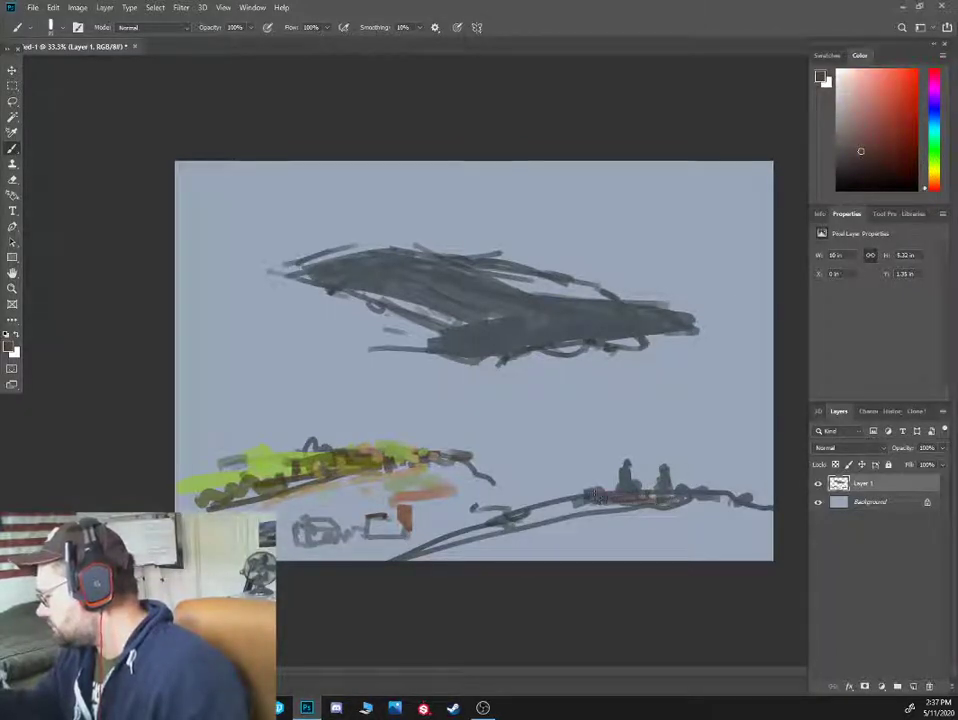
# Draw a small near-black tripod shape beside the figures on the right ridge and sample the grey of the nearest figure
pyautogui.click(861, 171)
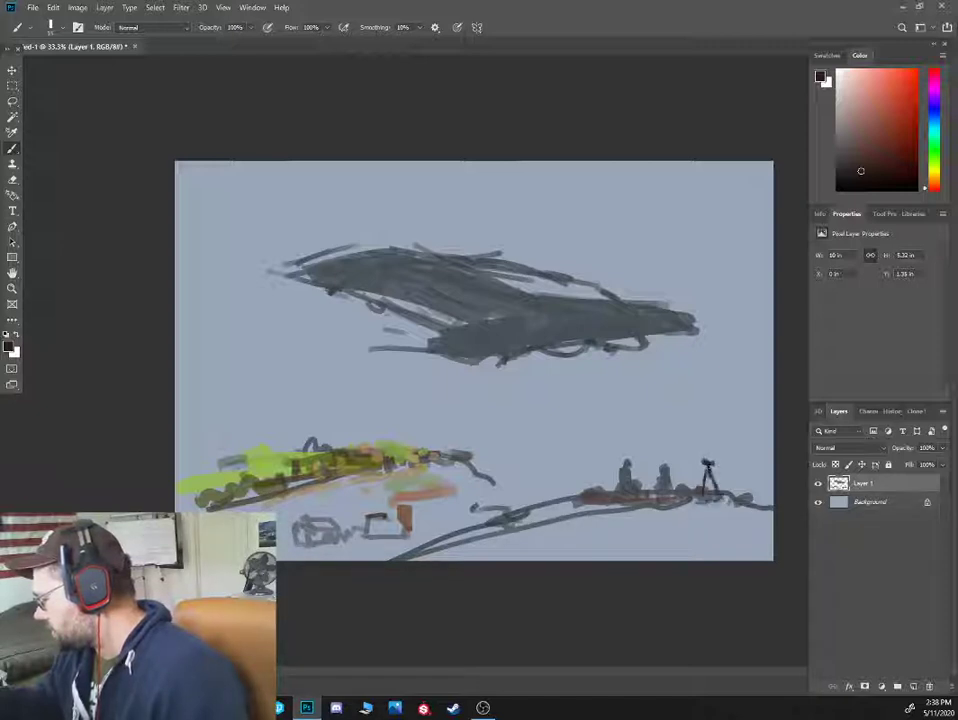
pyautogui.keyDown('alt'); pyautogui.click(665, 482); pyautogui.keyUp('alt')
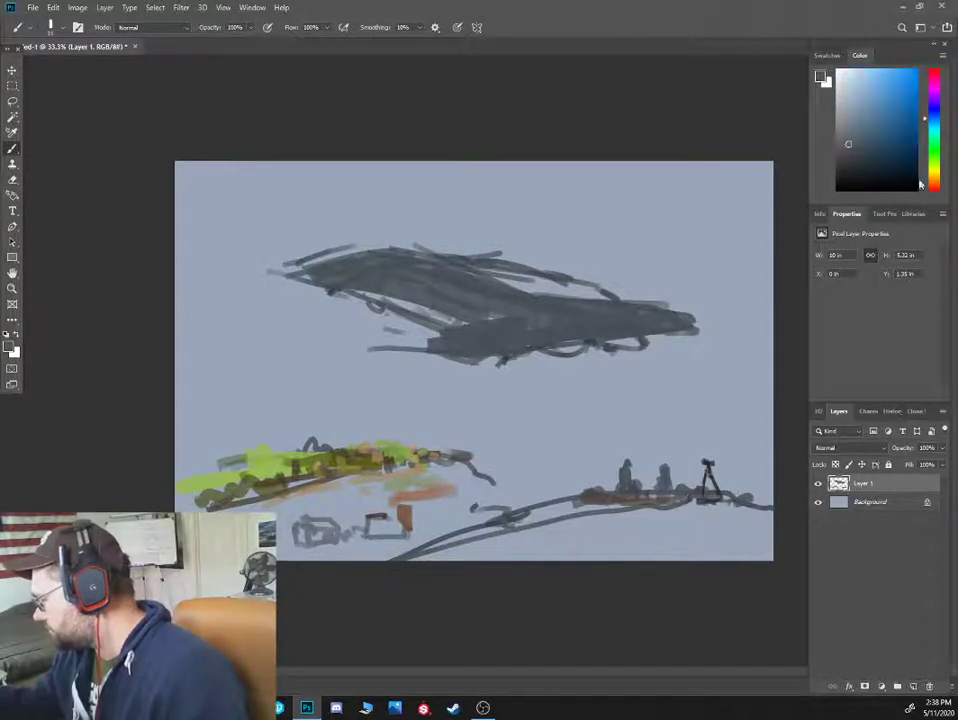
# Paint olive green grass on the right ridge beneath the reddish-brown ground
pyautogui.click(934, 166)
pyautogui.click(875, 135)
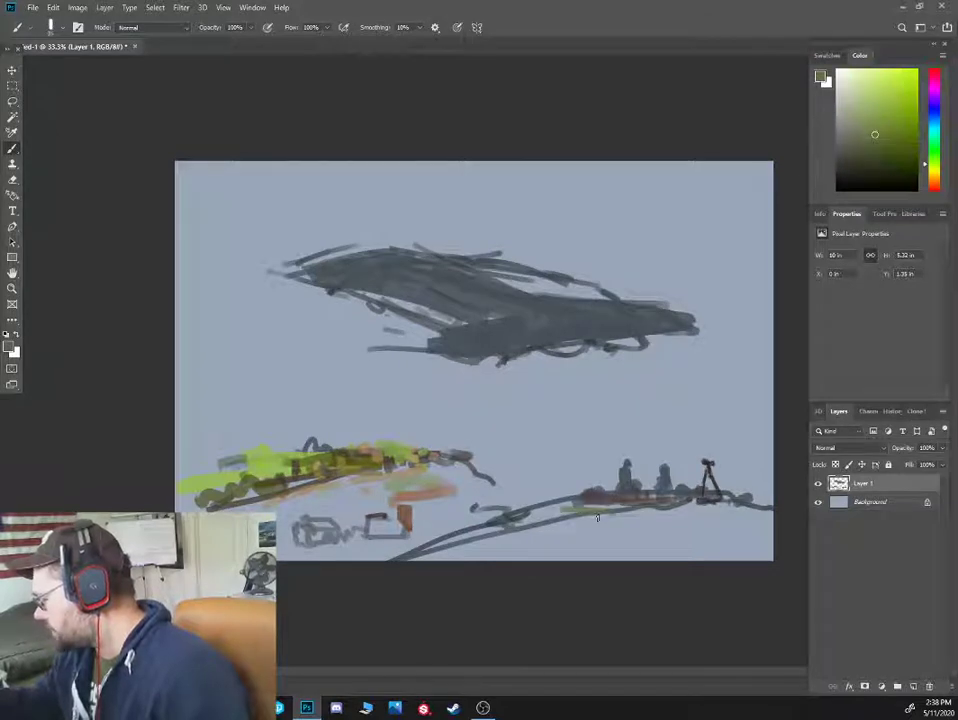
pyautogui.moveTo(682, 510)
pyautogui.mouseDown()
pyautogui.moveTo(643, 527)
pyautogui.moveTo(695, 518)
pyautogui.moveTo(668, 506)
pyautogui.moveTo(735, 506)
pyautogui.moveTo(738, 525)
pyautogui.moveTo(643, 509)
pyautogui.moveTo(531, 517)
pyautogui.moveTo(551, 496)
pyautogui.mouseUp()
# Choose a near-black green and draw thin dark lines extending from the left ridge's right tip
pyautogui.click(872, 168)
pyautogui.click(878, 172)
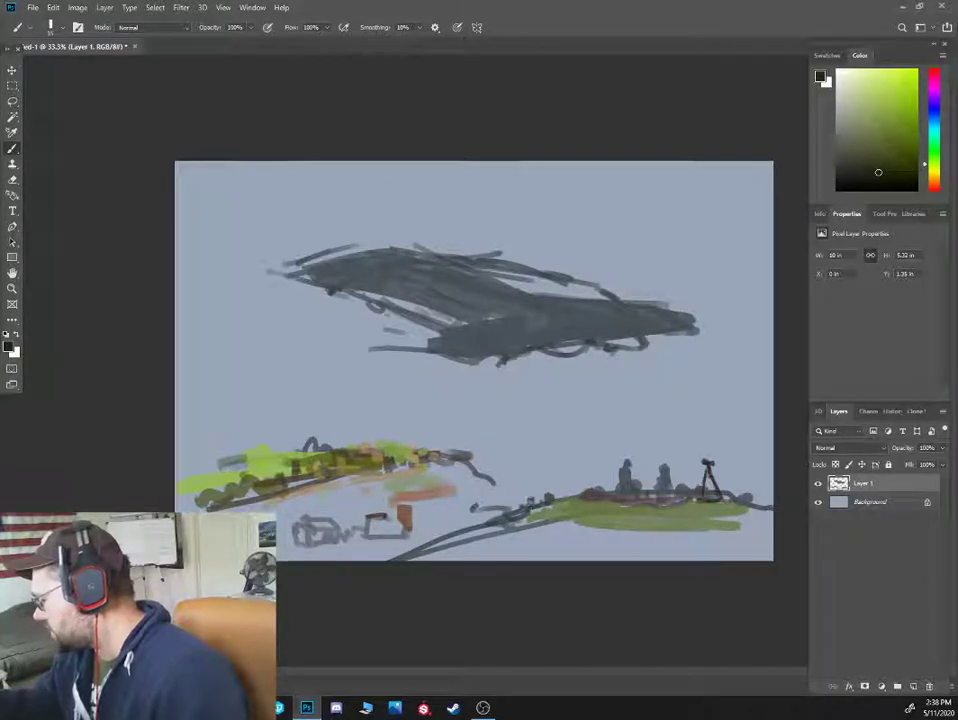
pyautogui.moveTo(472, 463); pyautogui.dragTo(521, 484)
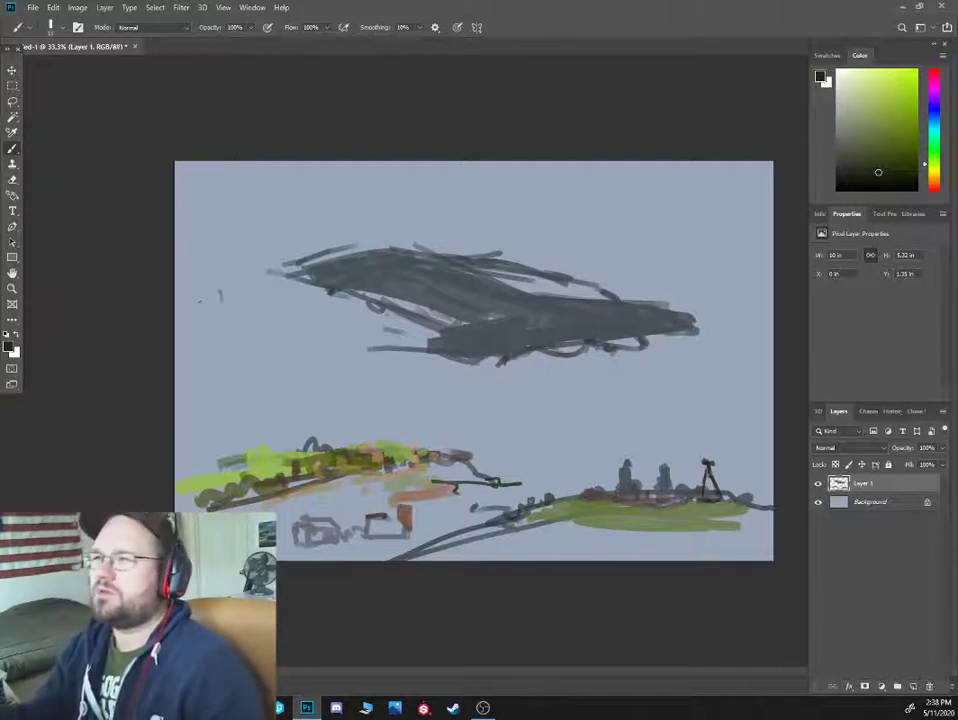
# Create a new layer directly above the Background and paint a dark blue patch of open sky above the ship's left end
pyautogui.click(870, 501)
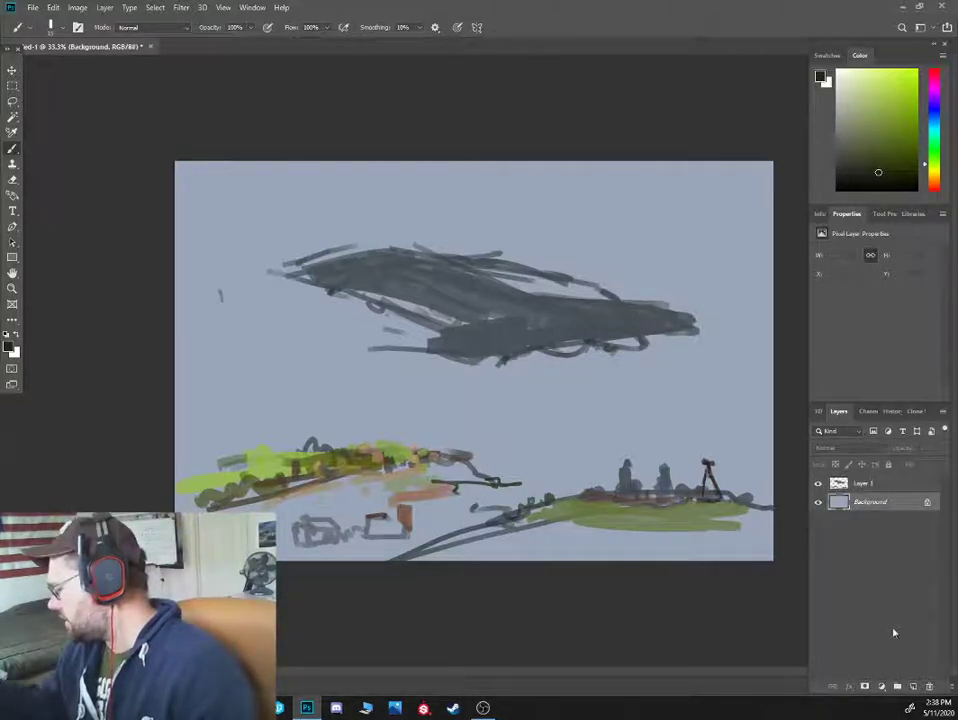
pyautogui.click(913, 686)
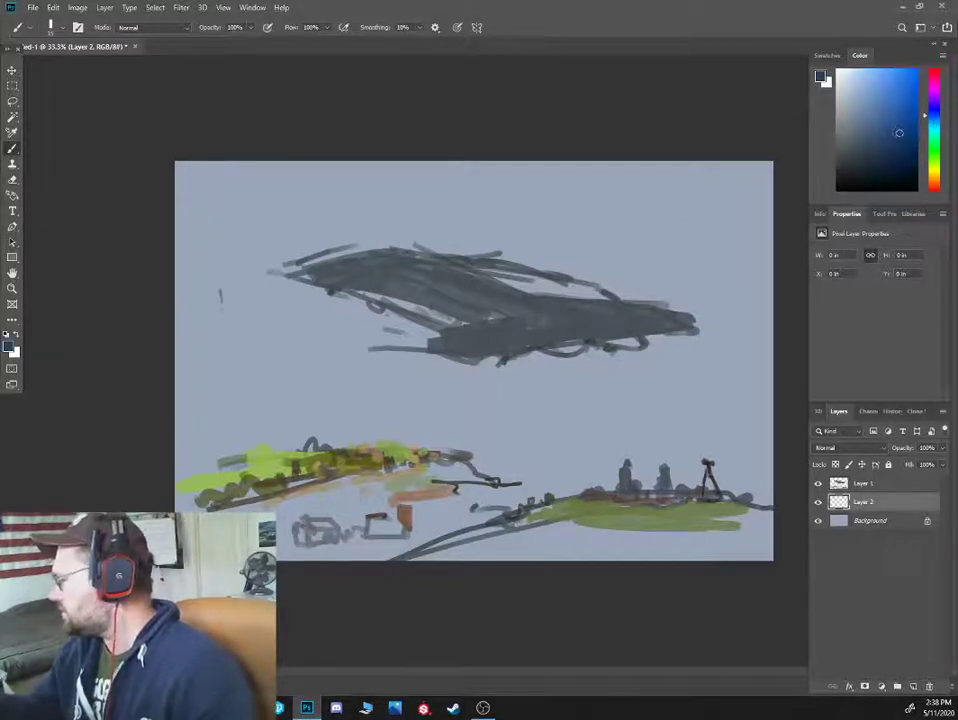
pyautogui.click(898, 132)
pyautogui.moveTo(296, 210)
pyautogui.mouseDown()
pyautogui.moveTo(295, 174)
pyautogui.moveTo(290, 210)
pyautogui.moveTo(305, 187)
pyautogui.moveTo(317, 219)
pyautogui.moveTo(238, 251)
pyautogui.moveTo(318, 231)
pyautogui.moveTo(331, 237)
pyautogui.moveTo(329, 224)
pyautogui.moveTo(339, 234)
pyautogui.moveTo(370, 216)
pyautogui.moveTo(376, 230)
pyautogui.moveTo(370, 195)
pyautogui.moveTo(389, 176)
pyautogui.moveTo(436, 174)
pyautogui.moveTo(362, 150)
pyautogui.mouseUp()
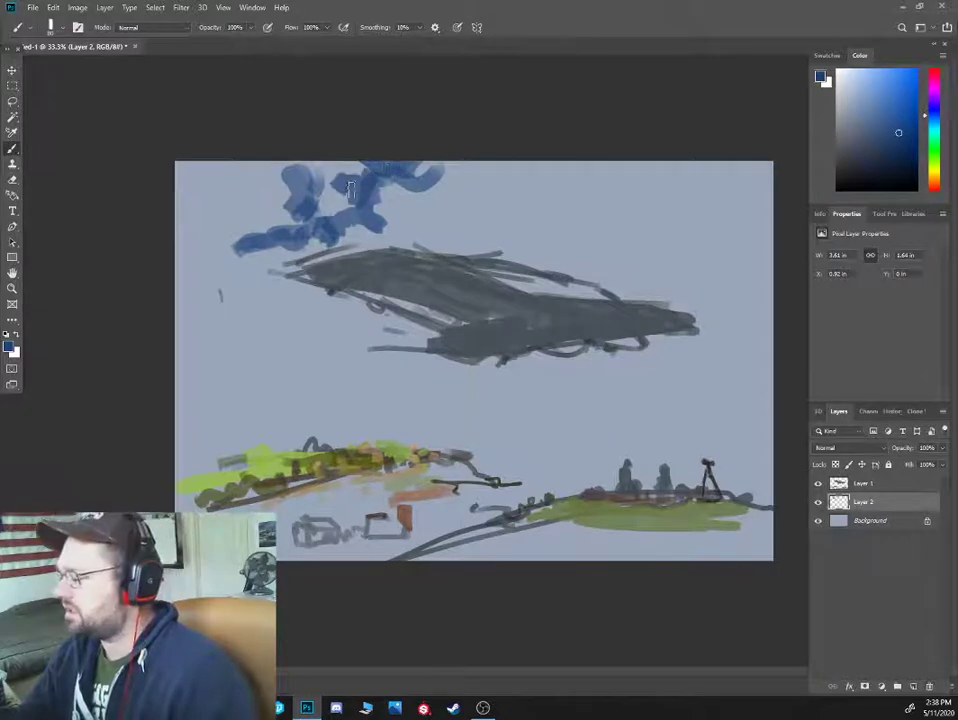
pyautogui.moveTo(348, 212)
pyautogui.mouseDown()
pyautogui.moveTo(339, 150)
pyautogui.moveTo(342, 205)
pyautogui.moveTo(287, 251)
pyautogui.moveTo(223, 262)
pyautogui.mouseUp()
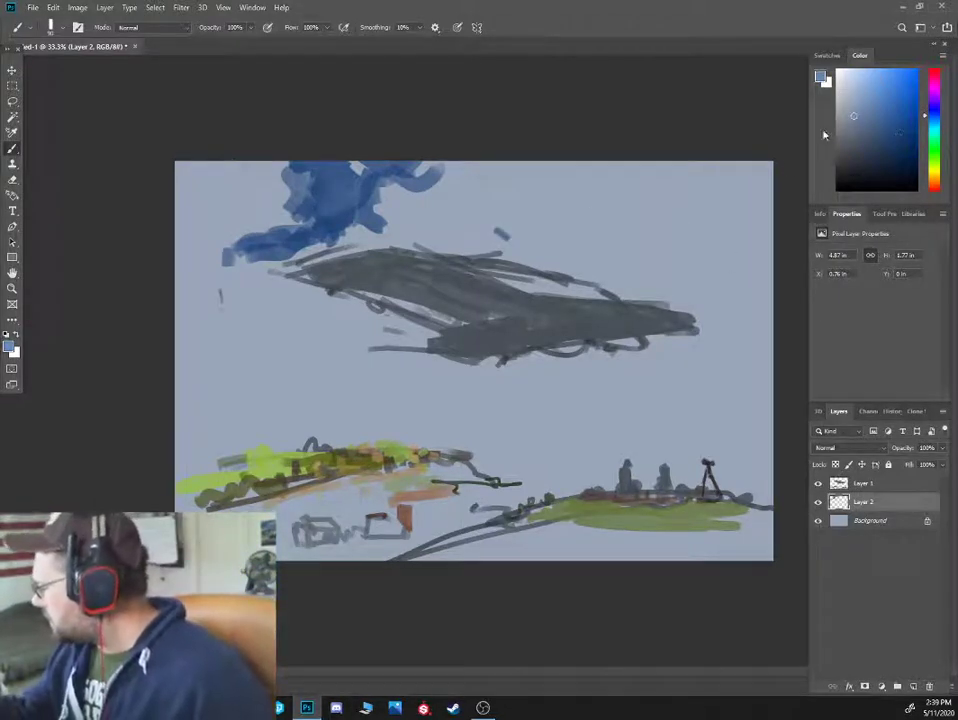
# Mix pale grey-blue tones from the sky color and paint light clouds behind and below the ship's right end
pyautogui.keyDown('alt'); pyautogui.click(618, 390); pyautogui.keyUp('alt')
pyautogui.moveTo(600, 393)
pyautogui.mouseDown()
pyautogui.moveTo(652, 387)
pyautogui.moveTo(670, 365)
pyautogui.mouseUp()
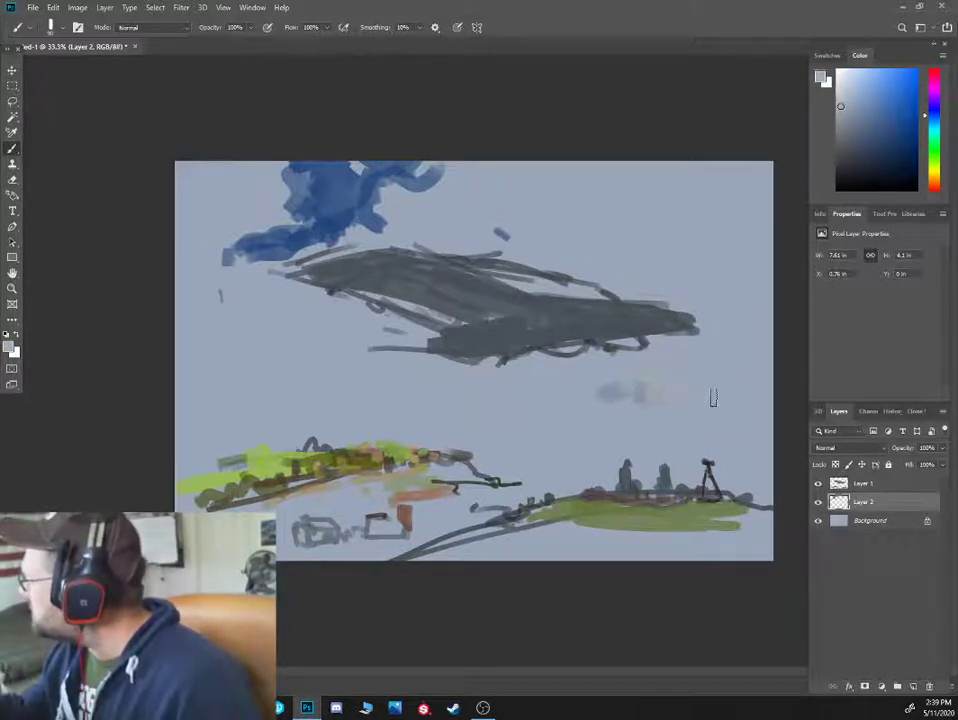
pyautogui.keyDown('alt'); pyautogui.click(676, 367); pyautogui.keyUp('alt')
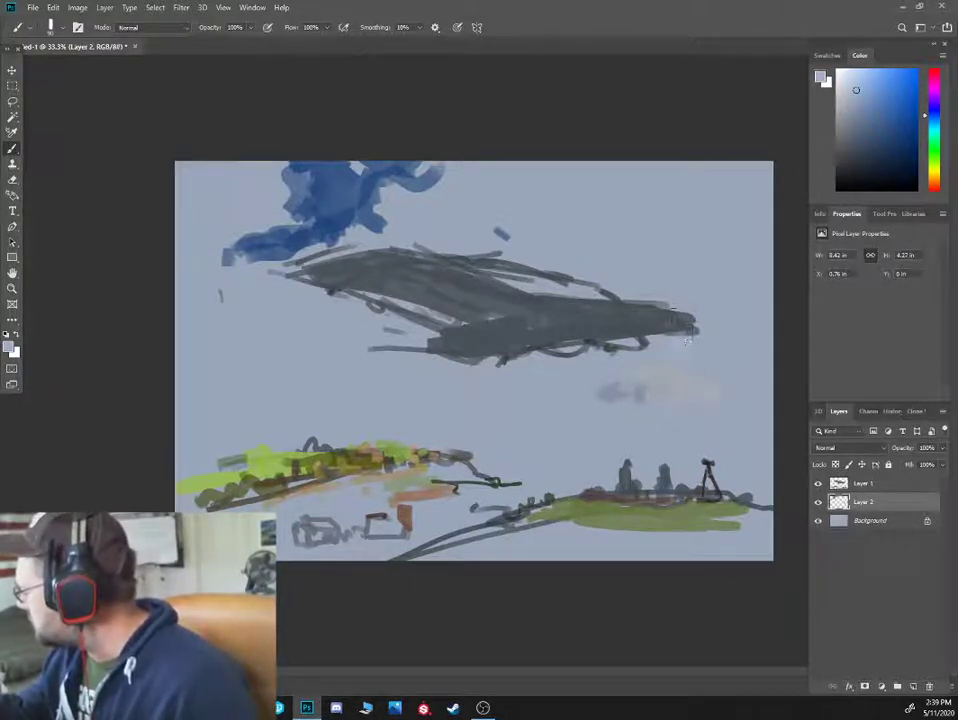
pyautogui.click(845, 82)
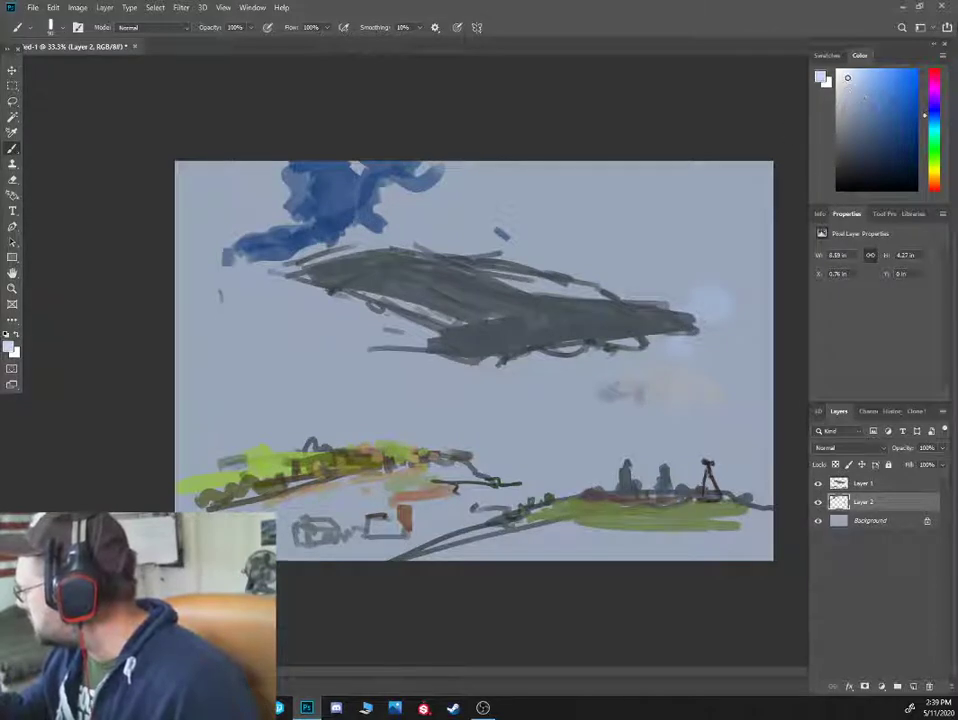
pyautogui.moveTo(710, 302)
pyautogui.mouseDown()
pyautogui.moveTo(690, 296)
pyautogui.moveTo(706, 292)
pyautogui.moveTo(755, 318)
pyautogui.moveTo(630, 350)
pyautogui.moveTo(609, 365)
pyautogui.moveTo(695, 349)
pyautogui.moveTo(759, 321)
pyautogui.moveTo(676, 376)
pyautogui.moveTo(603, 399)
pyautogui.moveTo(590, 392)
pyautogui.moveTo(614, 349)
pyautogui.moveTo(479, 408)
pyautogui.moveTo(452, 372)
pyautogui.mouseUp()
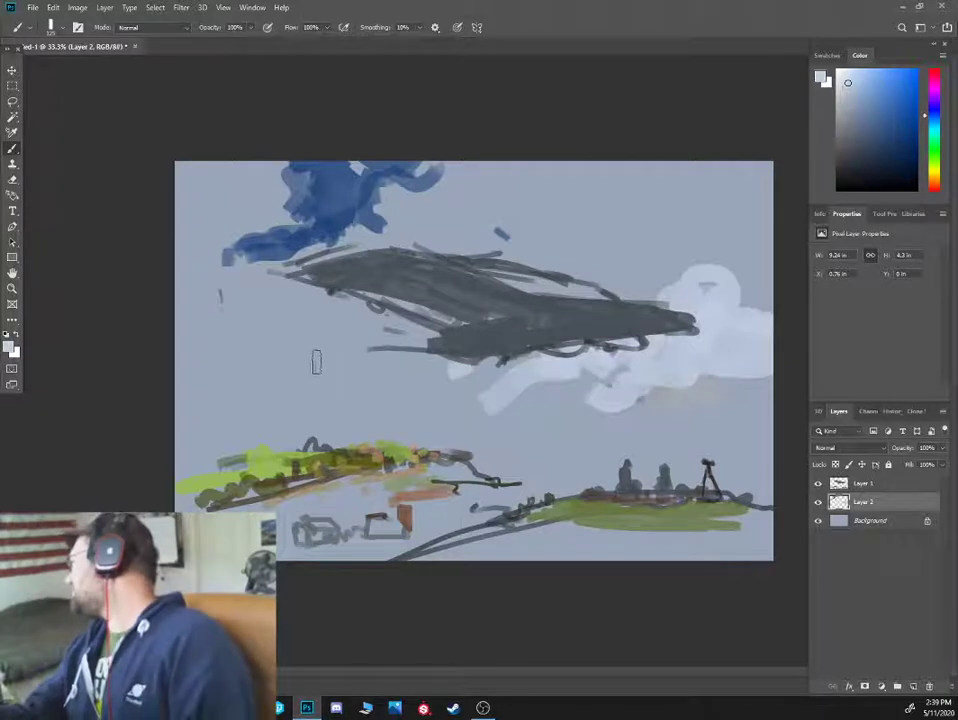
# Paint pale, puffy clouds beneath the ship's left end, across the sky above it and in the upper-left corner
pyautogui.moveTo(297, 349)
pyautogui.mouseDown()
pyautogui.moveTo(376, 316)
pyautogui.moveTo(216, 368)
pyautogui.mouseUp()
pyautogui.moveTo(402, 198)
pyautogui.mouseDown()
pyautogui.moveTo(451, 224)
pyautogui.moveTo(459, 198)
pyautogui.moveTo(494, 222)
pyautogui.moveTo(502, 202)
pyautogui.moveTo(553, 235)
pyautogui.moveTo(537, 206)
pyautogui.moveTo(549, 182)
pyautogui.moveTo(525, 176)
pyautogui.moveTo(574, 160)
pyautogui.moveTo(614, 167)
pyautogui.mouseUp()
pyautogui.moveTo(589, 220); pyautogui.dragTo(593, 233)
pyautogui.moveTo(381, 211)
pyautogui.mouseDown()
pyautogui.moveTo(313, 250)
pyautogui.moveTo(309, 268)
pyautogui.moveTo(333, 252)
pyautogui.moveTo(308, 270)
pyautogui.moveTo(350, 240)
pyautogui.moveTo(360, 265)
pyautogui.moveTo(265, 302)
pyautogui.moveTo(247, 276)
pyautogui.moveTo(189, 332)
pyautogui.moveTo(202, 300)
pyautogui.moveTo(220, 308)
pyautogui.moveTo(251, 371)
pyautogui.moveTo(286, 348)
pyautogui.moveTo(347, 361)
pyautogui.moveTo(297, 327)
pyautogui.mouseUp()
pyautogui.moveTo(232, 221)
pyautogui.mouseDown()
pyautogui.moveTo(248, 187)
pyautogui.moveTo(231, 169)
pyautogui.mouseUp()
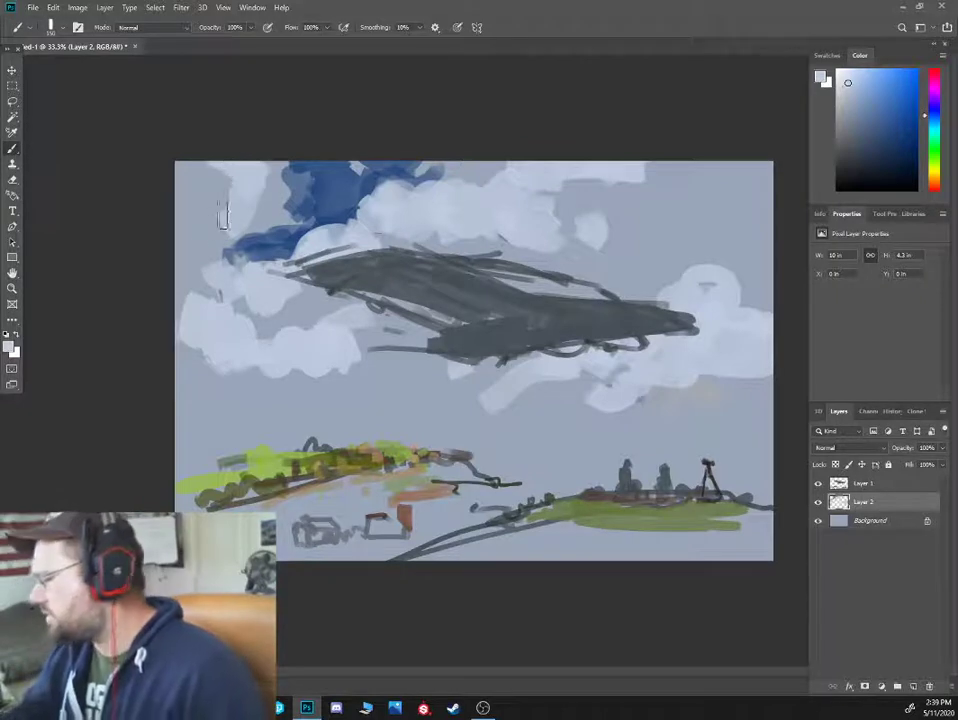
# Paint mid-grey cloud patches with a larger brush in the upper-left and upper-right sky
pyautogui.keyDown('alt'); pyautogui.click(200, 214); pyautogui.keyUp('alt')
pyautogui.click(843, 133)
pyautogui.press(']')
pyautogui.moveTo(236, 223); pyautogui.dragTo(177, 199)
pyautogui.moveTo(620, 214)
pyautogui.mouseDown()
pyautogui.moveTo(649, 228)
pyautogui.moveTo(646, 272)
pyautogui.mouseUp()
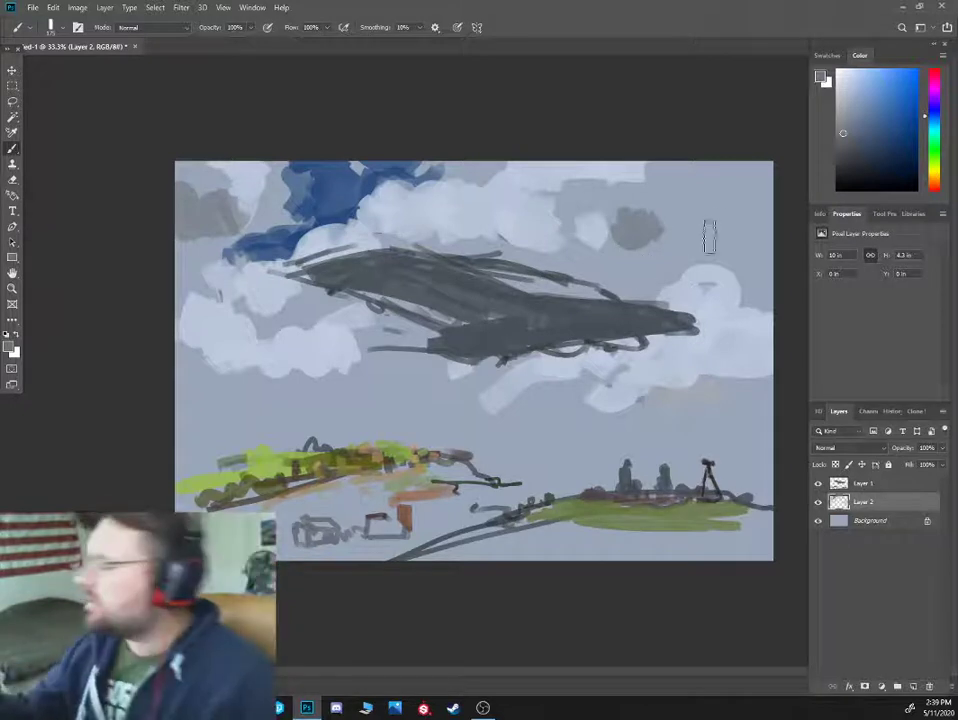
pyautogui.moveTo(668, 178); pyautogui.dragTo(684, 196)
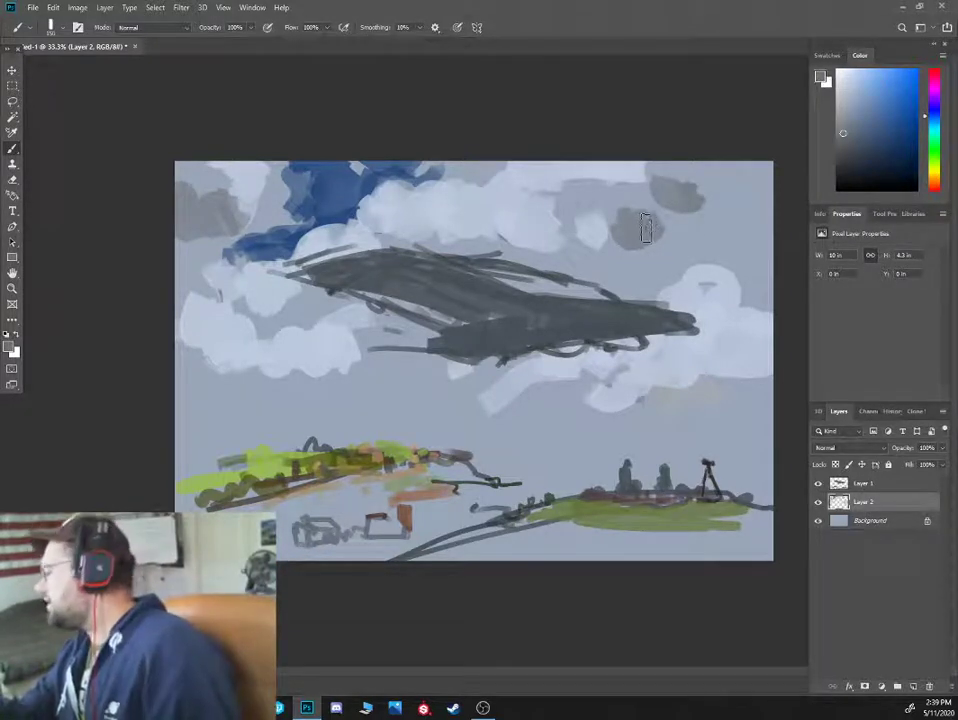
# Sample the dark blue sky and paint an opening of dark and lighter blue above the ship's right end
pyautogui.keyDown('alt'); pyautogui.click(333, 192); pyautogui.keyUp('alt')
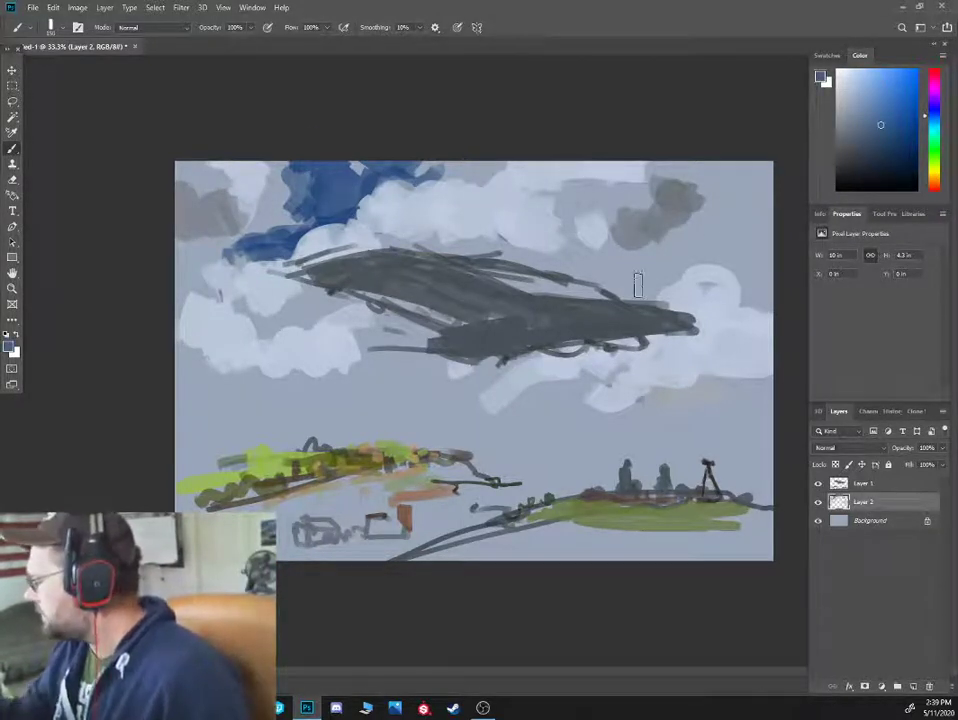
pyautogui.moveTo(638, 283)
pyautogui.mouseDown()
pyautogui.moveTo(675, 226)
pyautogui.moveTo(670, 249)
pyautogui.moveTo(681, 236)
pyautogui.moveTo(702, 246)
pyautogui.moveTo(693, 250)
pyautogui.moveTo(739, 212)
pyautogui.moveTo(725, 215)
pyautogui.moveTo(740, 217)
pyautogui.moveTo(705, 210)
pyautogui.moveTo(772, 192)
pyautogui.mouseUp()
pyautogui.click(893, 115)
pyautogui.keyDown('alt'); pyautogui.click(720, 220); pyautogui.keyUp('alt')
pyautogui.moveTo(722, 222); pyautogui.dragTo(771, 225)
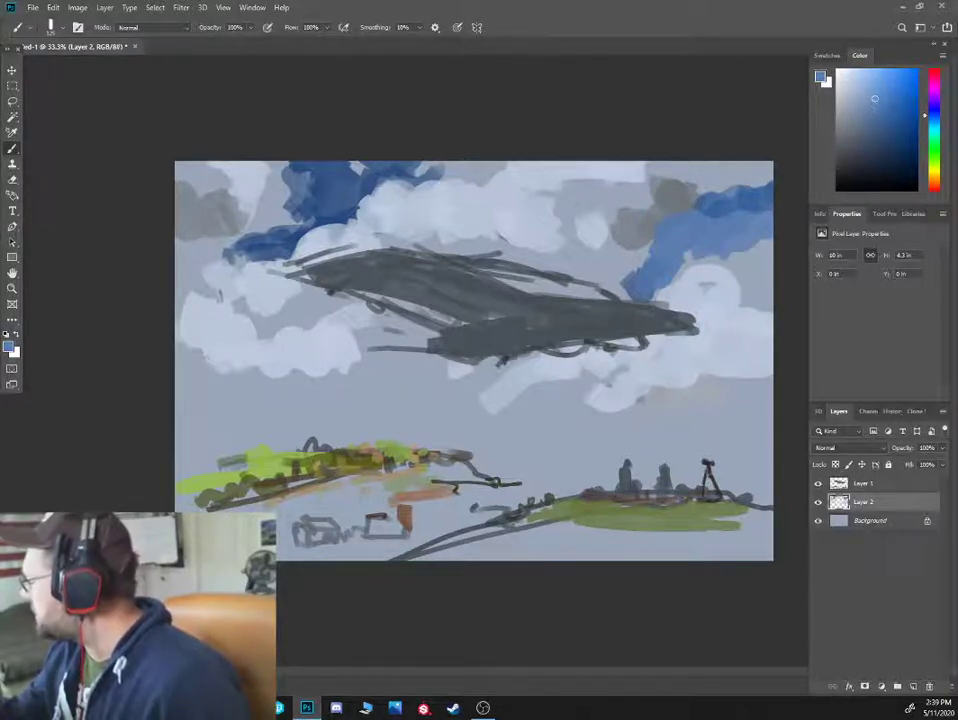
pyautogui.moveTo(741, 269); pyautogui.dragTo(760, 251)
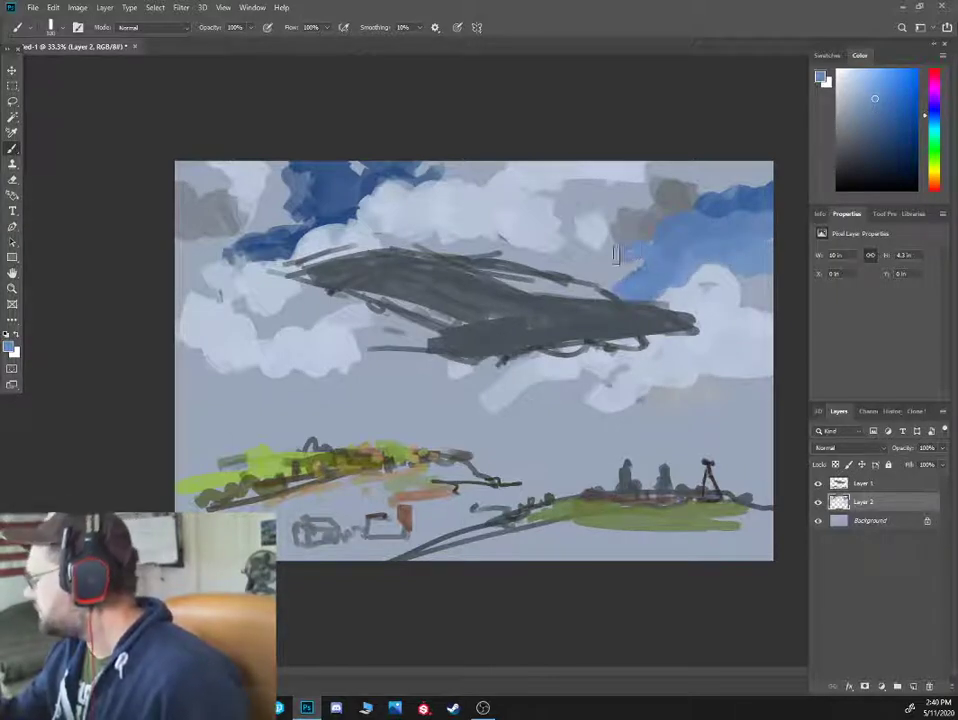
# Sample nearby sky and cloud colors and soften the underside of the clouds above the middle of the ship
pyautogui.keyDown('alt'); pyautogui.click(557, 268); pyautogui.keyUp('alt')
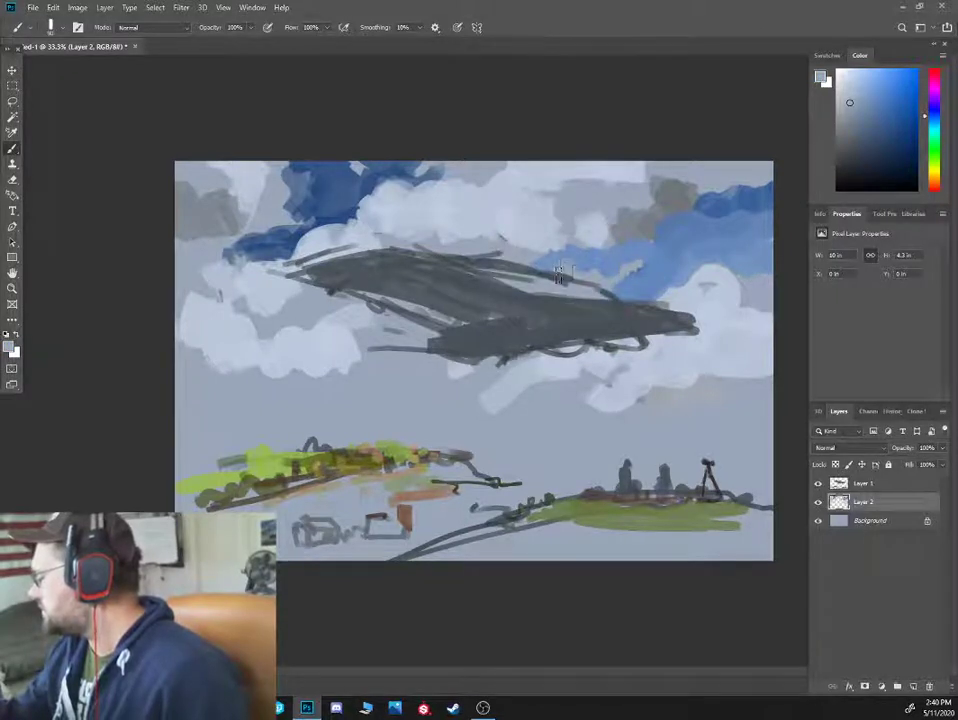
pyautogui.keyDown('alt'); pyautogui.click(571, 243); pyautogui.keyUp('alt')
pyautogui.keyDown('alt'); pyautogui.click(532, 242); pyautogui.keyUp('alt')
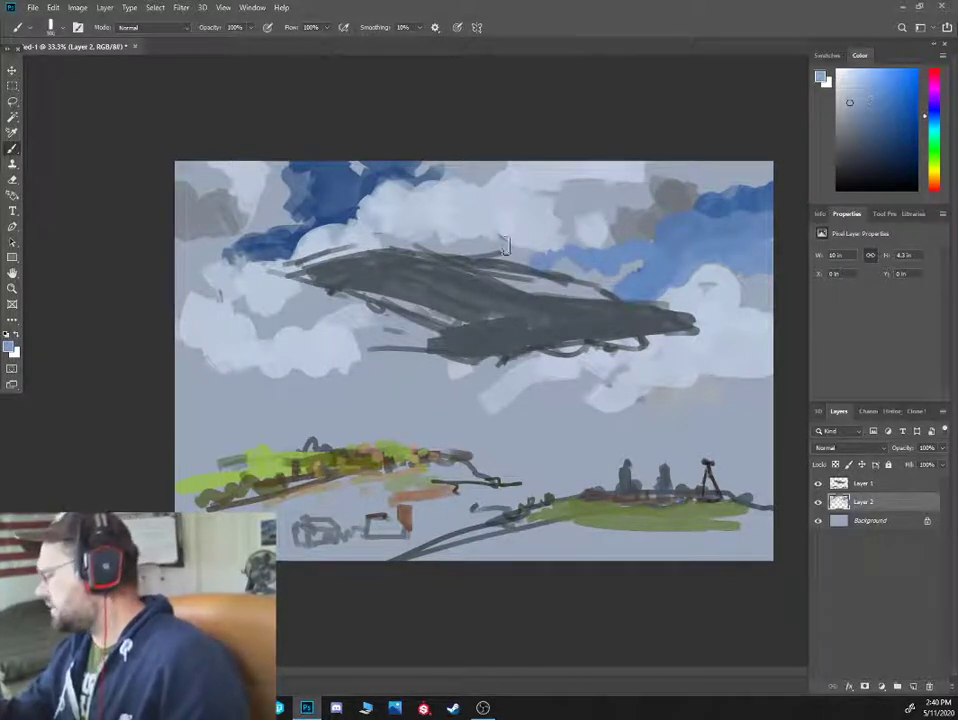
pyautogui.moveTo(504, 245)
pyautogui.mouseDown()
pyautogui.moveTo(509, 229)
pyautogui.moveTo(424, 230)
pyautogui.moveTo(515, 226)
pyautogui.mouseUp()
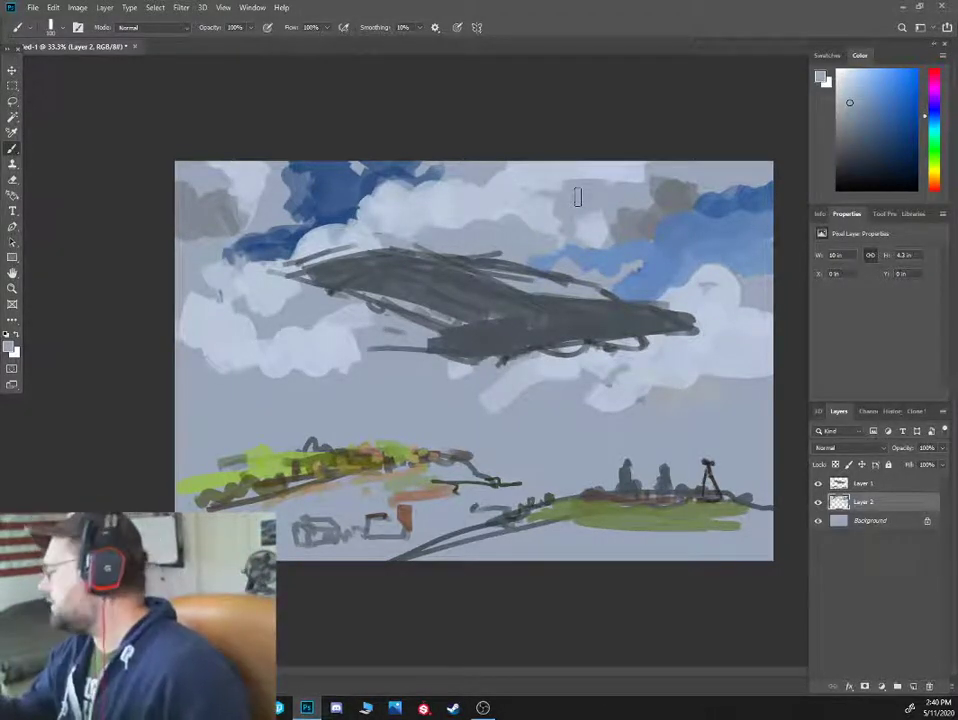
# Sample the lighter blue from the right and paint it over the lower part of the upper-left sky opening
pyautogui.keyDown('alt'); pyautogui.click(652, 239); pyautogui.keyUp('alt')
pyautogui.moveTo(246, 246)
pyautogui.mouseDown()
pyautogui.moveTo(288, 246)
pyautogui.moveTo(317, 214)
pyautogui.moveTo(338, 208)
pyautogui.moveTo(318, 215)
pyautogui.moveTo(306, 196)
pyautogui.moveTo(336, 183)
pyautogui.mouseUp()
pyautogui.keyDown('alt'); pyautogui.click(320, 185); pyautogui.keyUp('alt')
pyautogui.keyDown('alt'); pyautogui.click(316, 169); pyautogui.keyUp('alt')
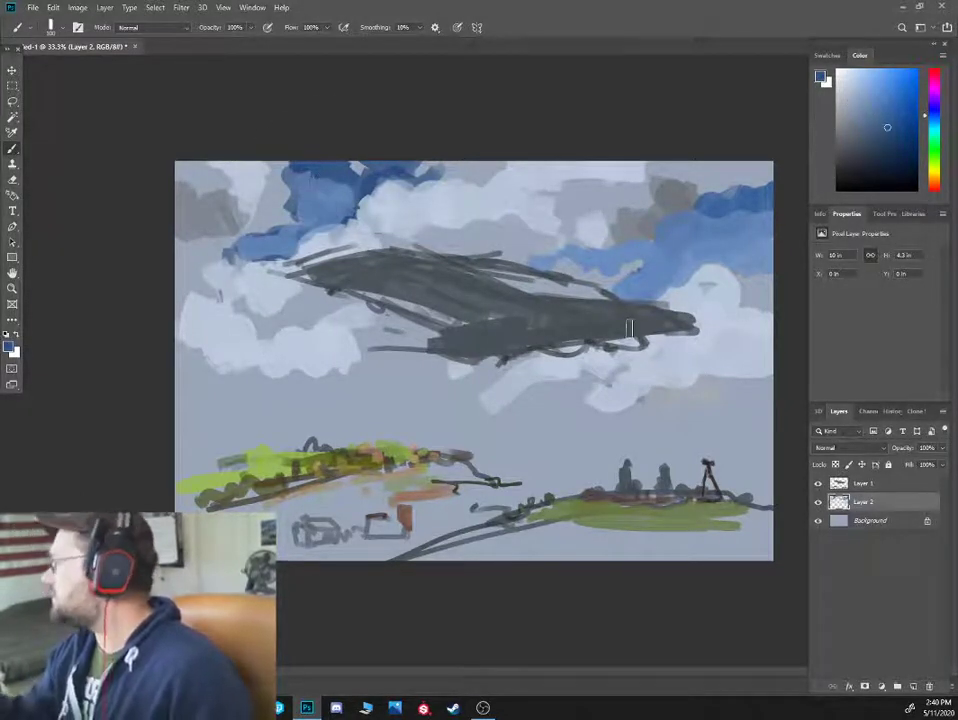
# Sample pale cloud tones and paint small light cloud puffs below the ship, right of center
pyautogui.keyDown('alt'); pyautogui.click(661, 371); pyautogui.keyUp('alt')
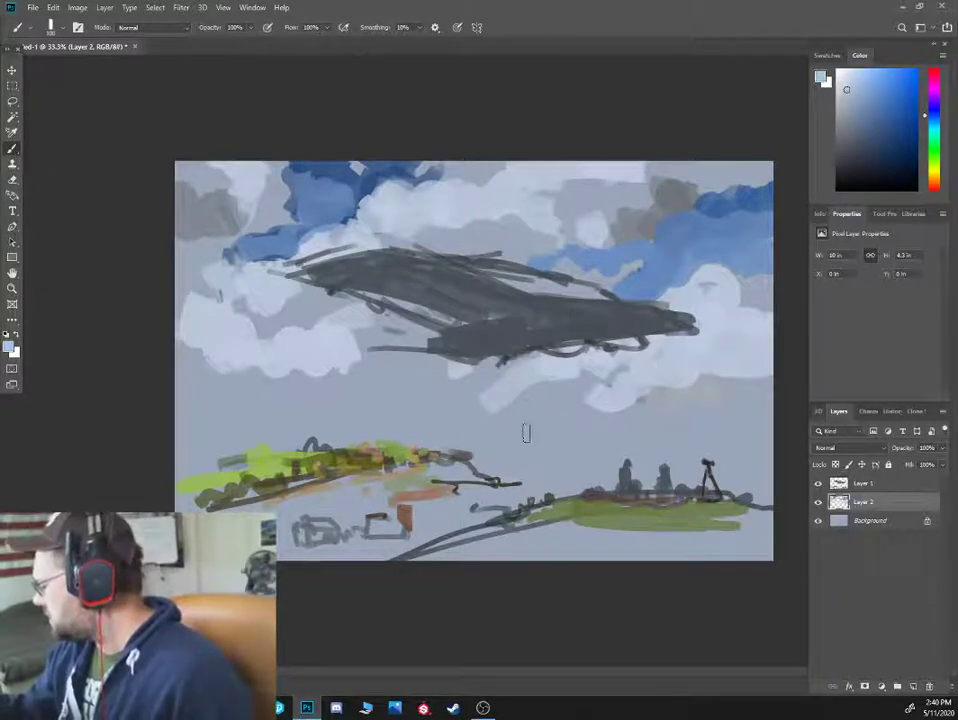
pyautogui.keyDown('alt'); pyautogui.click(592, 404); pyautogui.keyUp('alt')
pyautogui.moveTo(560, 413); pyautogui.dragTo(628, 399)
pyautogui.click(846, 96)
pyautogui.keyDown('alt'); pyautogui.click(584, 381); pyautogui.keyUp('alt')
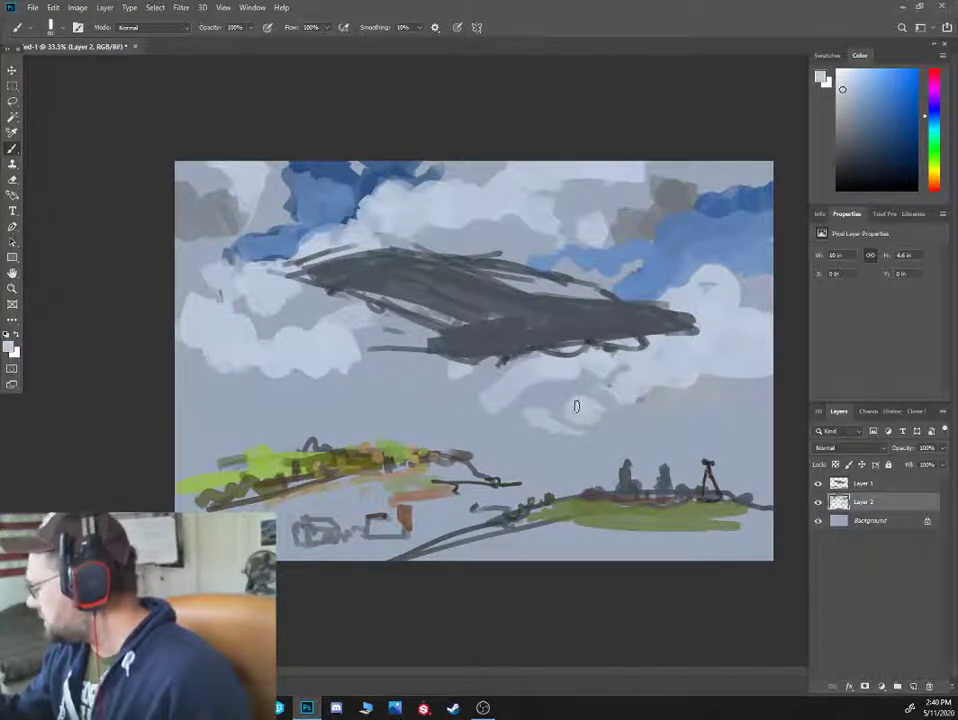
# Paint near-white highlights on the clouds above the ship and beside its left end
pyautogui.click(444, 196)
pyautogui.moveTo(411, 204); pyautogui.dragTo(391, 190)
pyautogui.keyDown('alt'); pyautogui.click(284, 199); pyautogui.keyUp('alt')
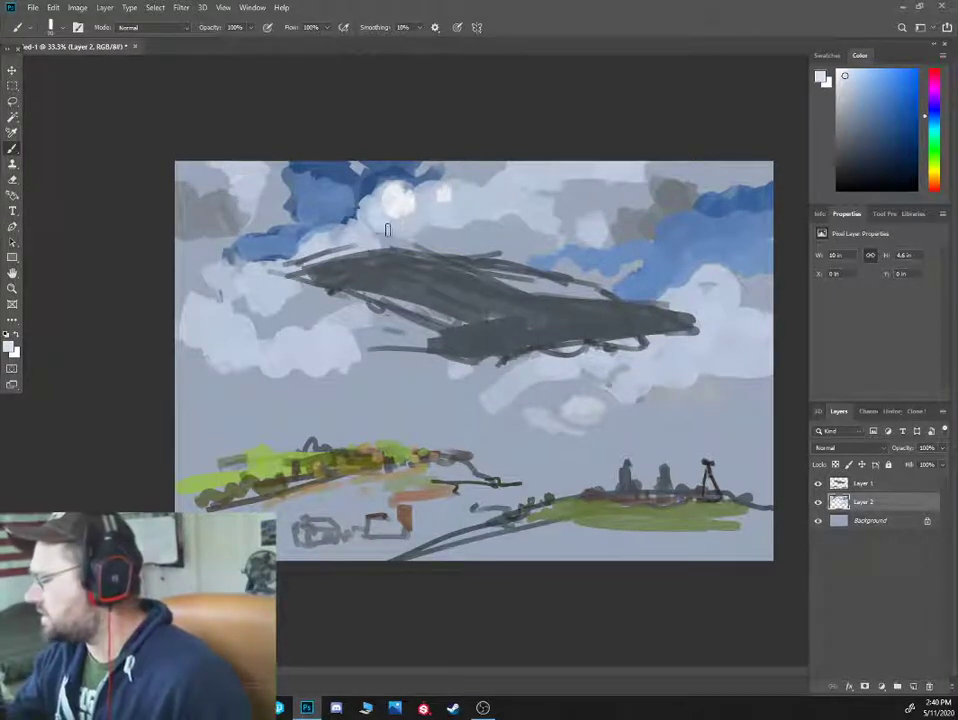
pyautogui.moveTo(484, 182); pyautogui.dragTo(533, 172)
pyautogui.moveTo(267, 295)
pyautogui.mouseDown()
pyautogui.moveTo(254, 291)
pyautogui.moveTo(292, 288)
pyautogui.mouseUp()
# Paint a long pale cloud band above the horizon and a blue-grey strip beneath it
pyautogui.keyDown('alt'); pyautogui.click(597, 412); pyautogui.keyUp('alt')
pyautogui.moveTo(541, 430)
pyautogui.mouseDown()
pyautogui.moveTo(507, 424)
pyautogui.moveTo(441, 437)
pyautogui.moveTo(460, 428)
pyautogui.moveTo(338, 436)
pyautogui.mouseUp()
pyautogui.moveTo(464, 436)
pyautogui.mouseDown()
pyautogui.moveTo(482, 423)
pyautogui.moveTo(590, 438)
pyautogui.moveTo(766, 432)
pyautogui.mouseUp()
pyautogui.moveTo(672, 422)
pyautogui.mouseDown()
pyautogui.moveTo(581, 443)
pyautogui.moveTo(733, 448)
pyautogui.mouseUp()
pyautogui.moveTo(650, 447)
pyautogui.mouseDown()
pyautogui.moveTo(577, 458)
pyautogui.moveTo(437, 444)
pyautogui.mouseUp()
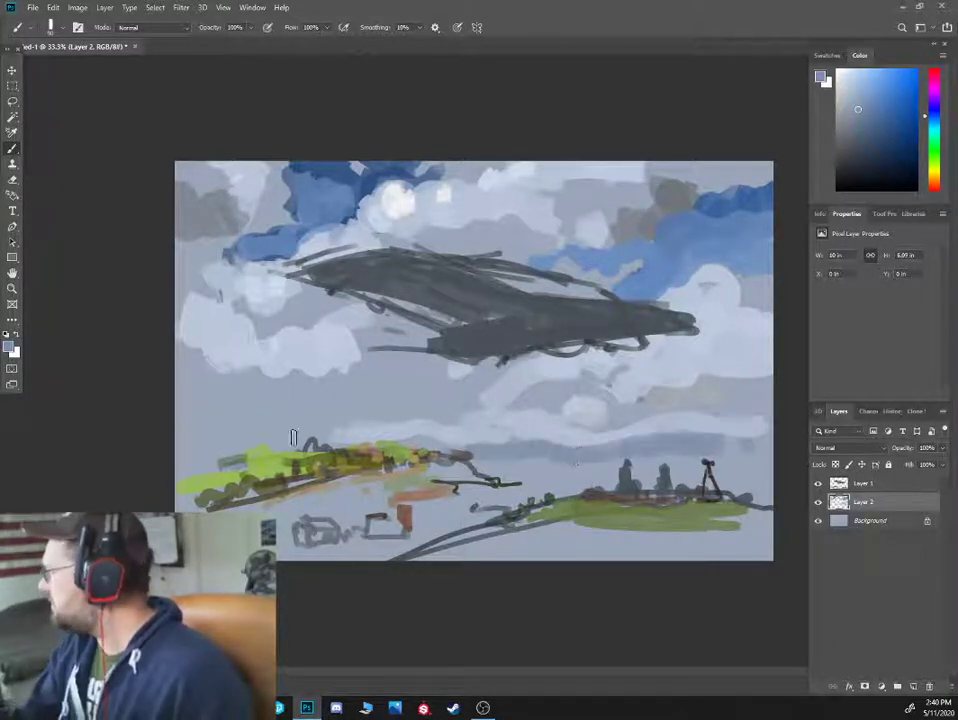
# Choose a muted blue-grey and paint shadowed cloud undersides across the sky below the ship
pyautogui.click(850, 126)
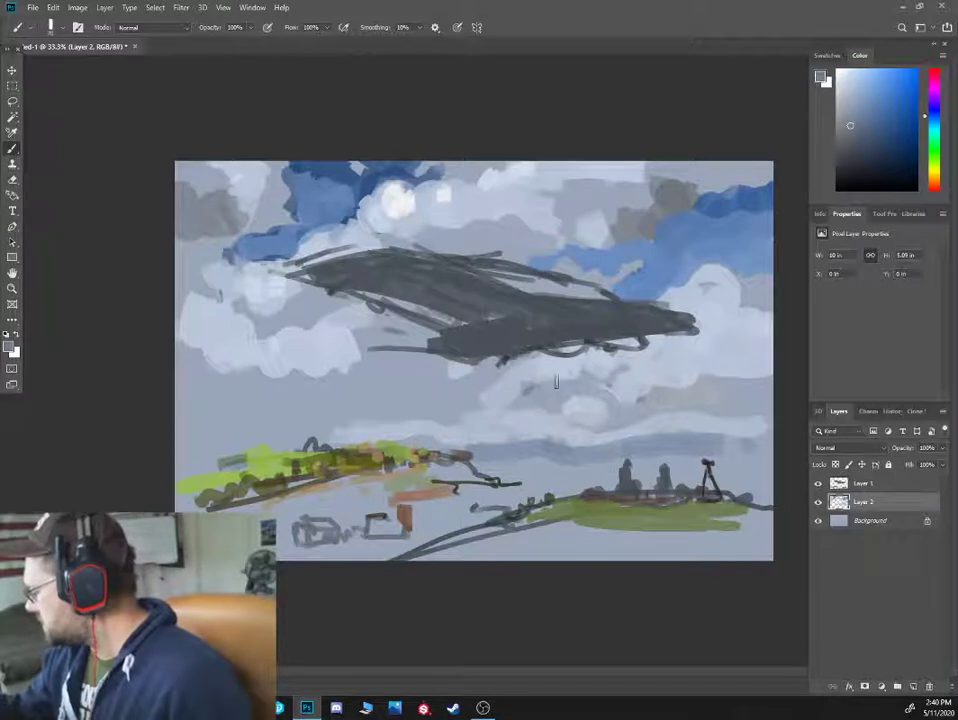
pyautogui.moveTo(544, 386); pyautogui.dragTo(573, 387)
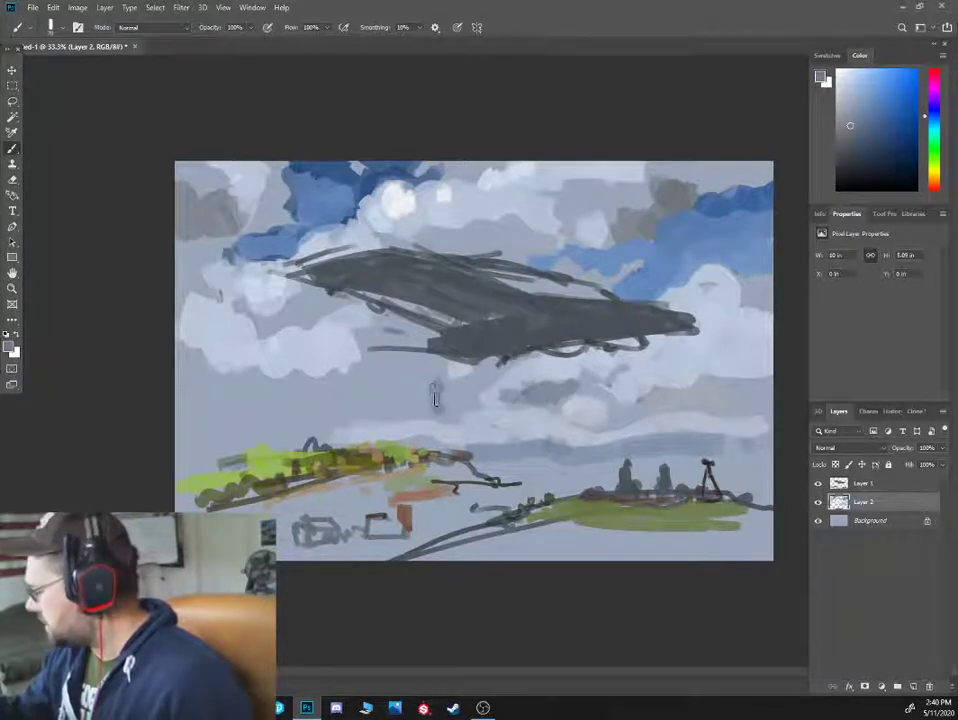
pyautogui.moveTo(425, 392)
pyautogui.mouseDown()
pyautogui.moveTo(413, 364)
pyautogui.moveTo(416, 389)
pyautogui.moveTo(406, 399)
pyautogui.moveTo(360, 396)
pyautogui.moveTo(372, 396)
pyautogui.moveTo(366, 383)
pyautogui.moveTo(318, 388)
pyautogui.moveTo(405, 378)
pyautogui.mouseUp()
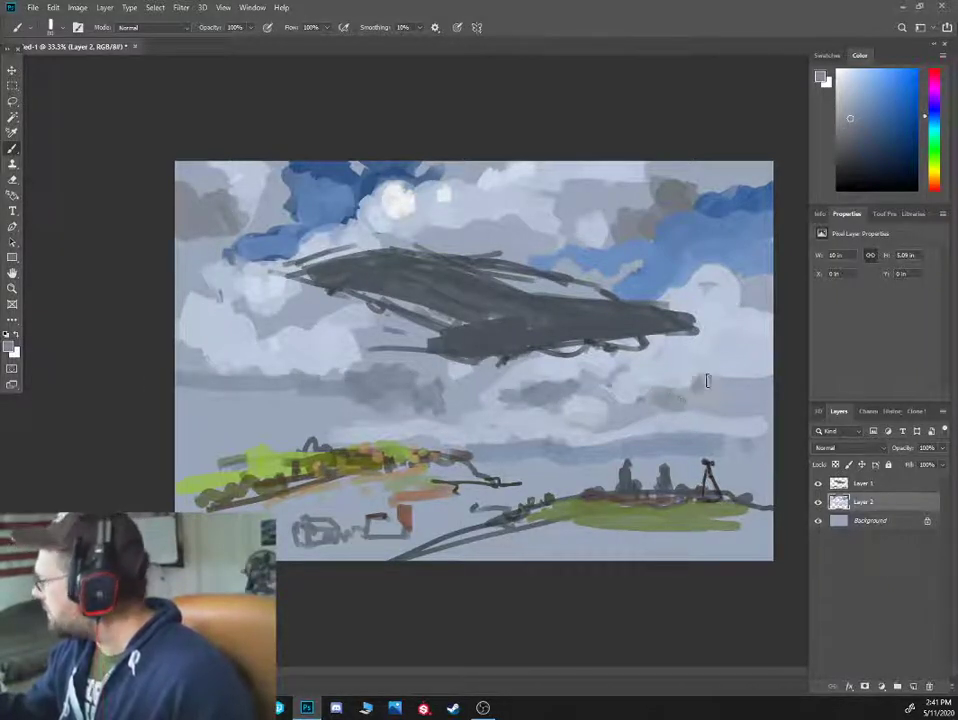
pyautogui.moveTo(711, 382); pyautogui.dragTo(745, 396)
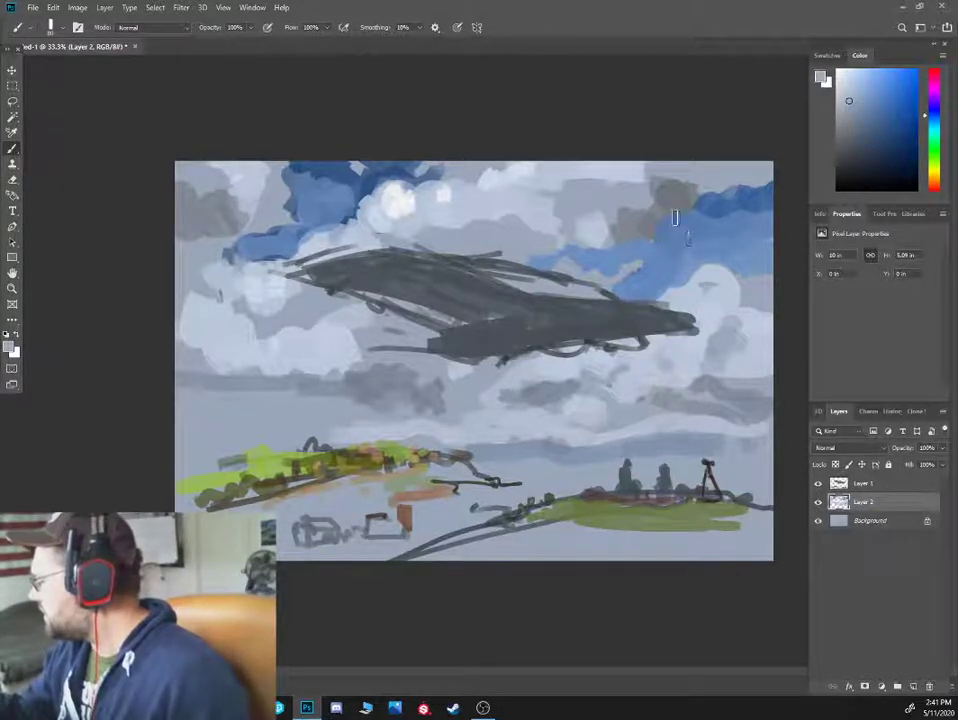
# Sample greys from the upper-right clouds to extend their shading and add a grey shadow to the large right cloud
pyautogui.keyDown('alt'); pyautogui.click(625, 210); pyautogui.keyUp('alt')
pyautogui.keyDown('alt'); pyautogui.click(625, 212); pyautogui.keyUp('alt')
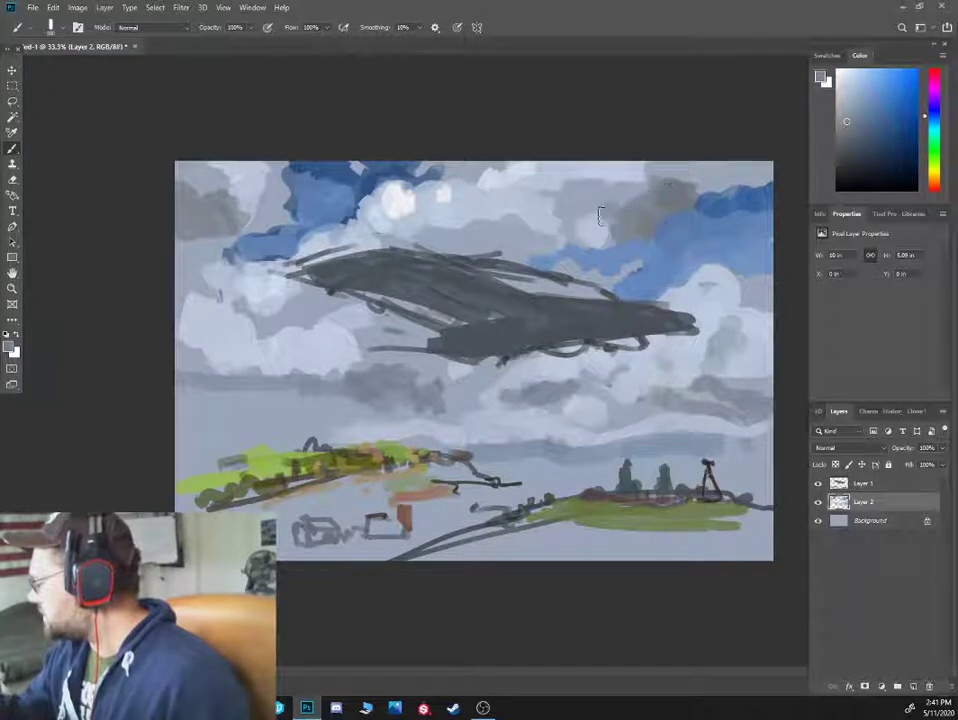
pyautogui.keyDown('alt'); pyautogui.click(656, 192); pyautogui.keyUp('alt')
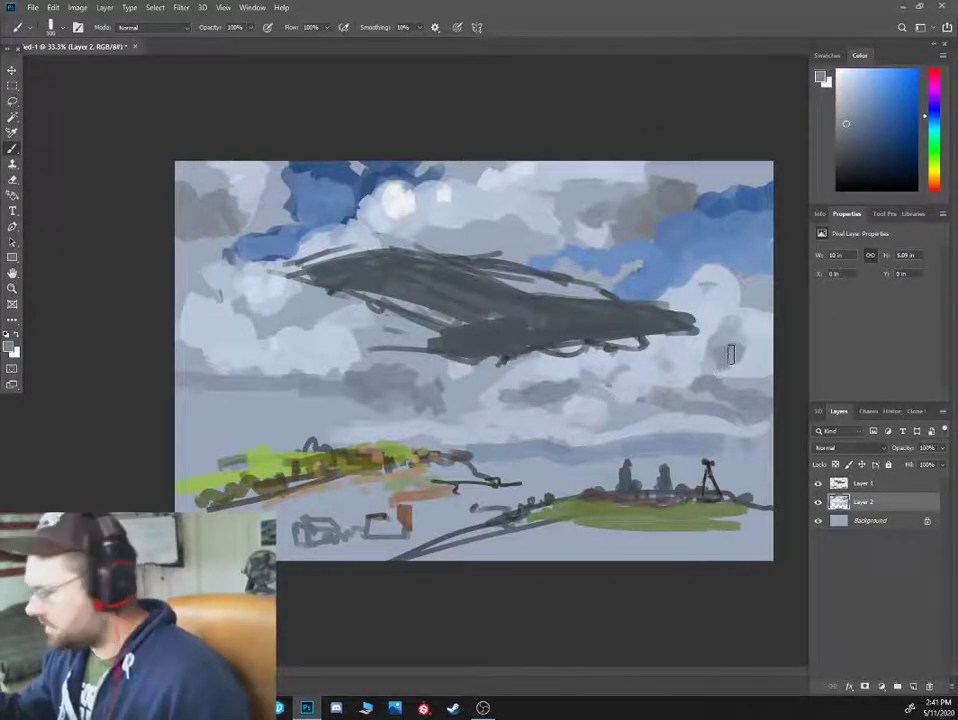
# Sample cloud greys and sky blues to refine the top edge of the large right cloud and touch up the upper-left sky
pyautogui.keyDown('alt'); pyautogui.click(739, 335); pyautogui.keyUp('alt')
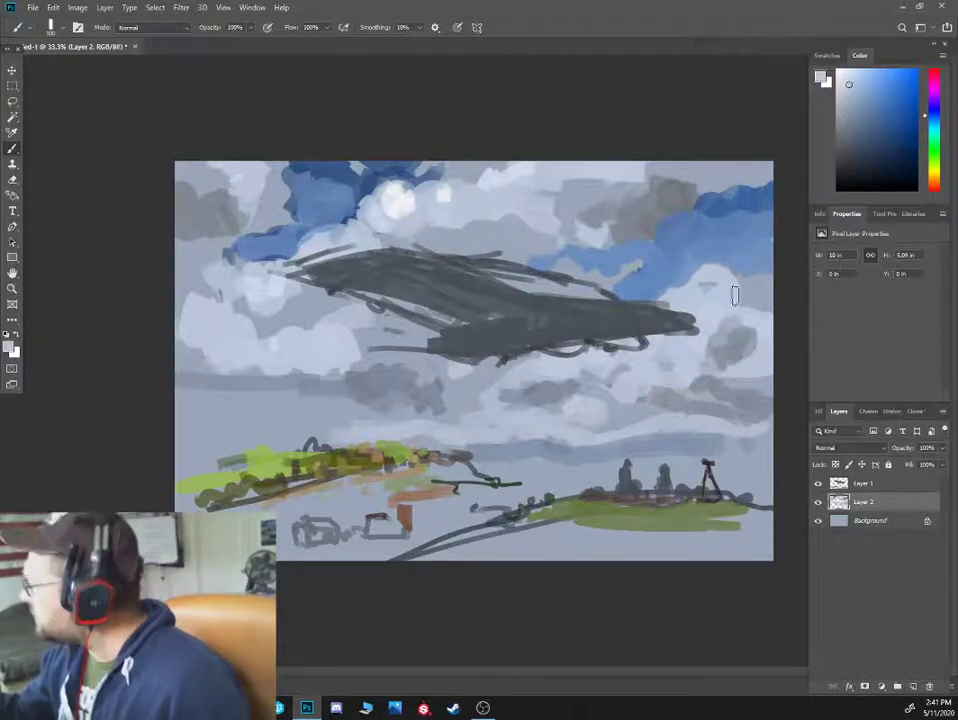
pyautogui.keyDown('alt'); pyautogui.click(732, 257); pyautogui.keyUp('alt')
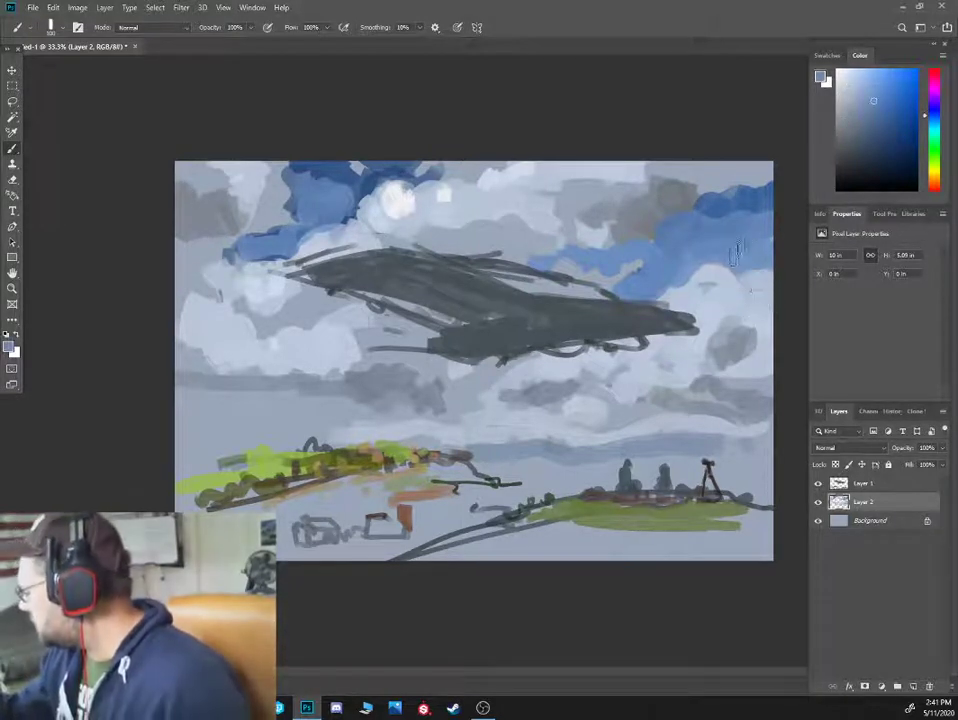
pyautogui.keyDown('alt'); pyautogui.click(700, 302); pyautogui.keyUp('alt')
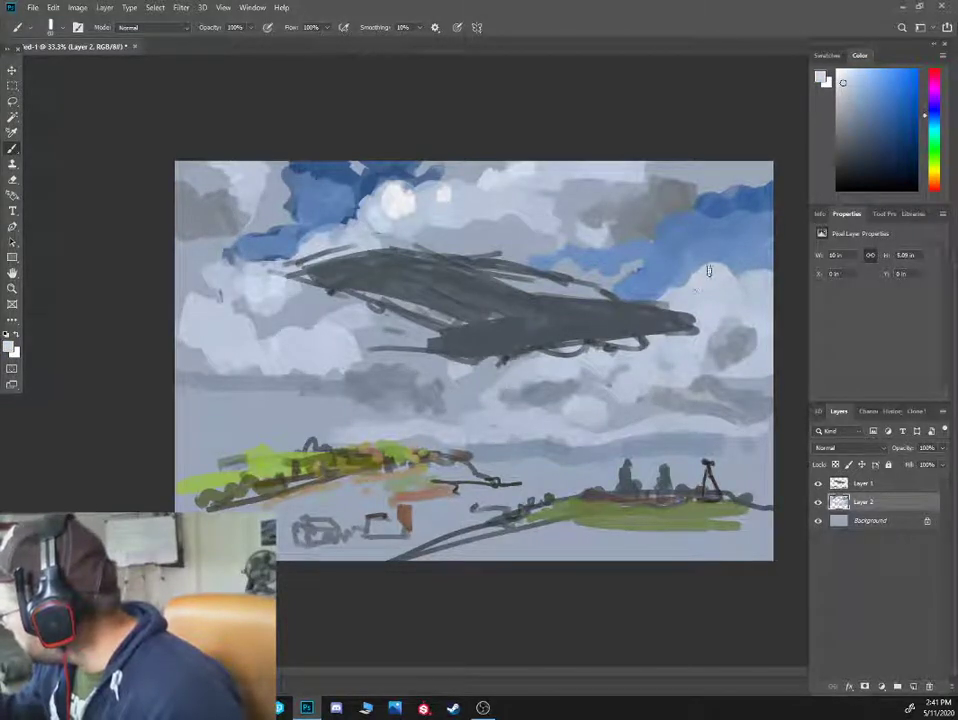
pyautogui.keyDown('alt'); pyautogui.click(696, 267); pyautogui.keyUp('alt')
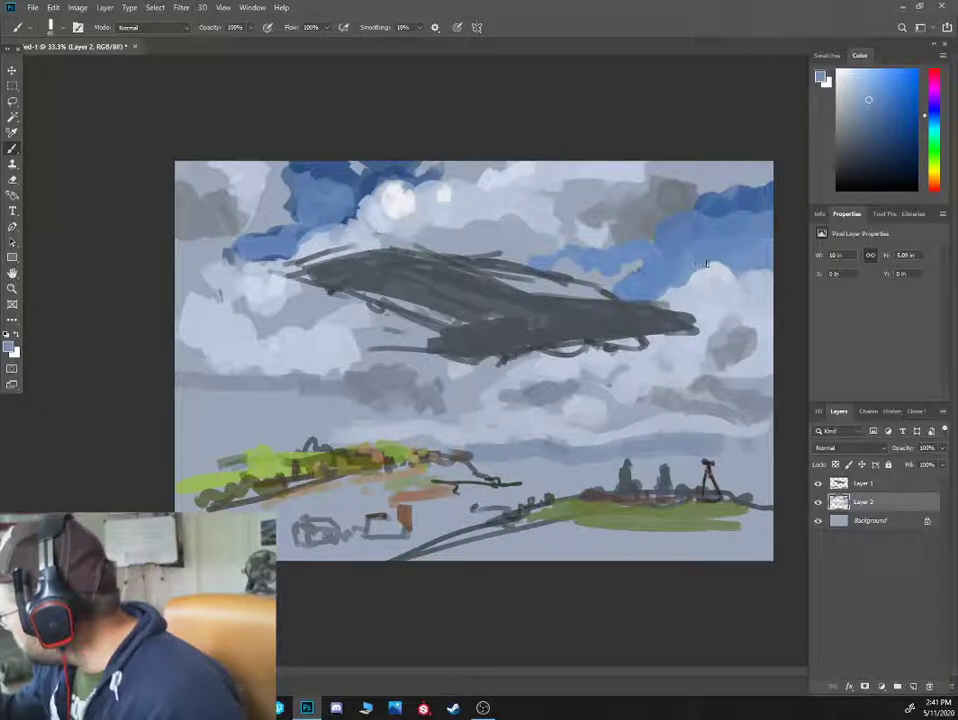
pyautogui.keyDown('alt'); pyautogui.click(709, 269); pyautogui.keyUp('alt')
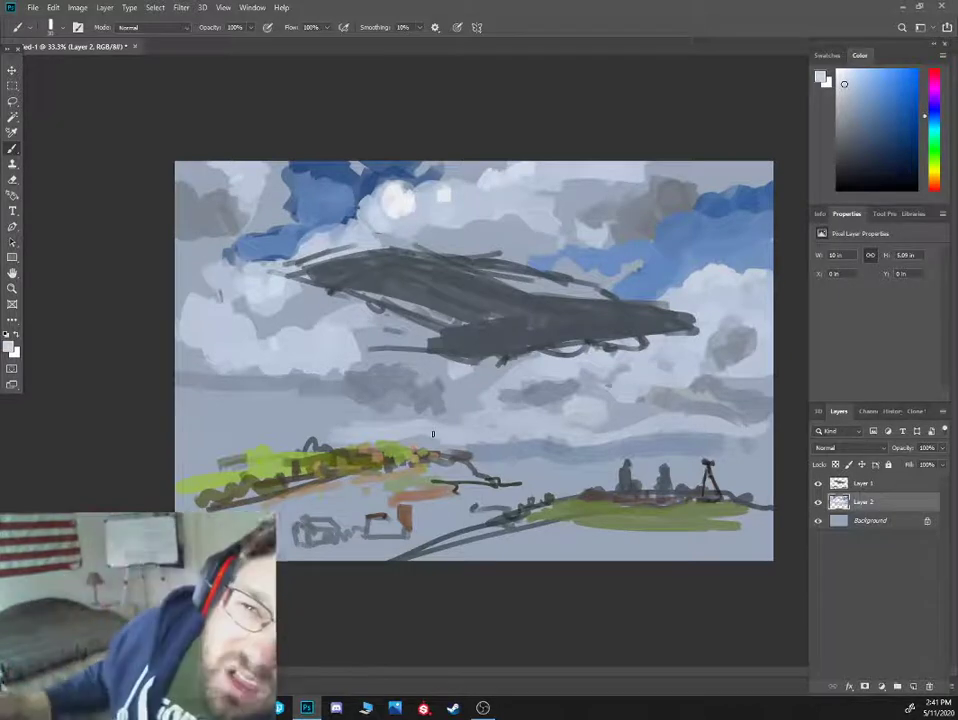
pyautogui.keyDown('alt'); pyautogui.click(342, 190); pyautogui.keyUp('alt')
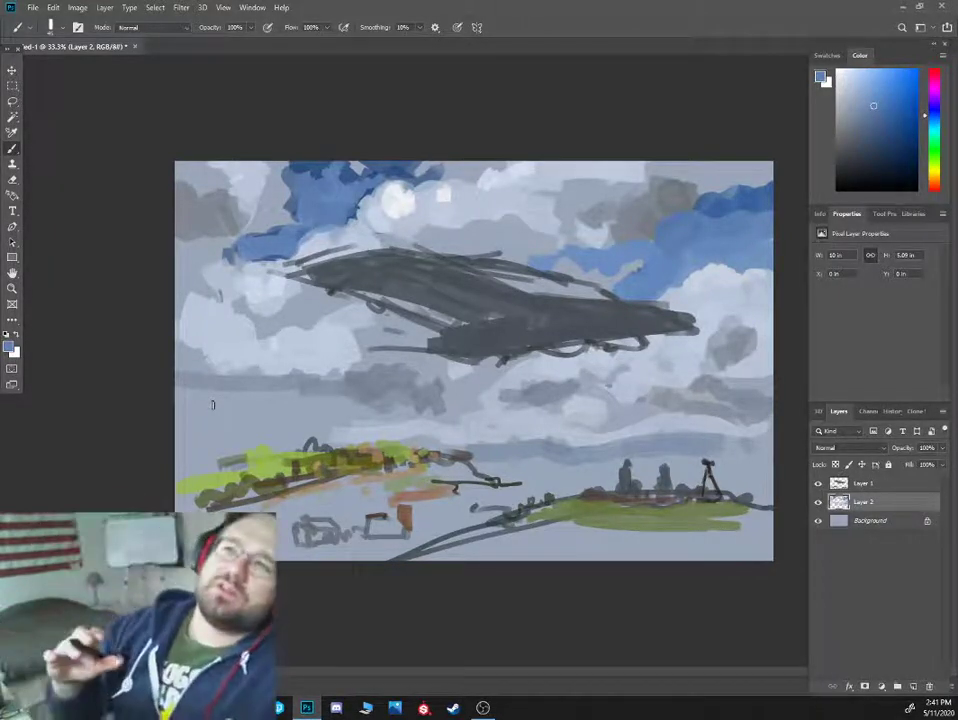
pyautogui.keyDown('alt'); pyautogui.click(233, 205); pyautogui.keyUp('alt')
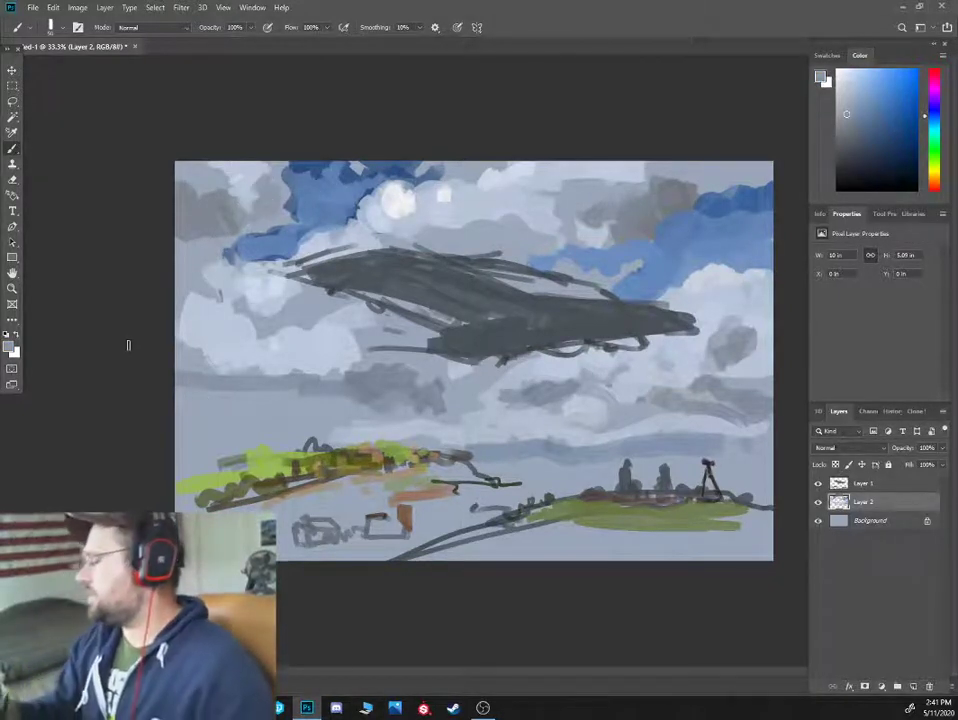
# Sample the blue-grey horizon strip and extend it across the distance behind the left ridge
pyautogui.keyDown('alt'); pyautogui.click(494, 467); pyautogui.keyUp('alt')
pyautogui.moveTo(282, 442)
pyautogui.mouseDown()
pyautogui.moveTo(193, 456)
pyautogui.moveTo(273, 435)
pyautogui.moveTo(231, 428)
pyautogui.mouseUp()
pyautogui.keyDown('alt'); pyautogui.click(487, 447); pyautogui.keyUp('alt')
pyautogui.moveTo(325, 432)
pyautogui.mouseDown()
pyautogui.moveTo(290, 448)
pyautogui.moveTo(245, 443)
pyautogui.moveTo(181, 470)
pyautogui.moveTo(193, 451)
pyautogui.moveTo(289, 449)
pyautogui.moveTo(309, 433)
pyautogui.moveTo(226, 437)
pyautogui.mouseUp()
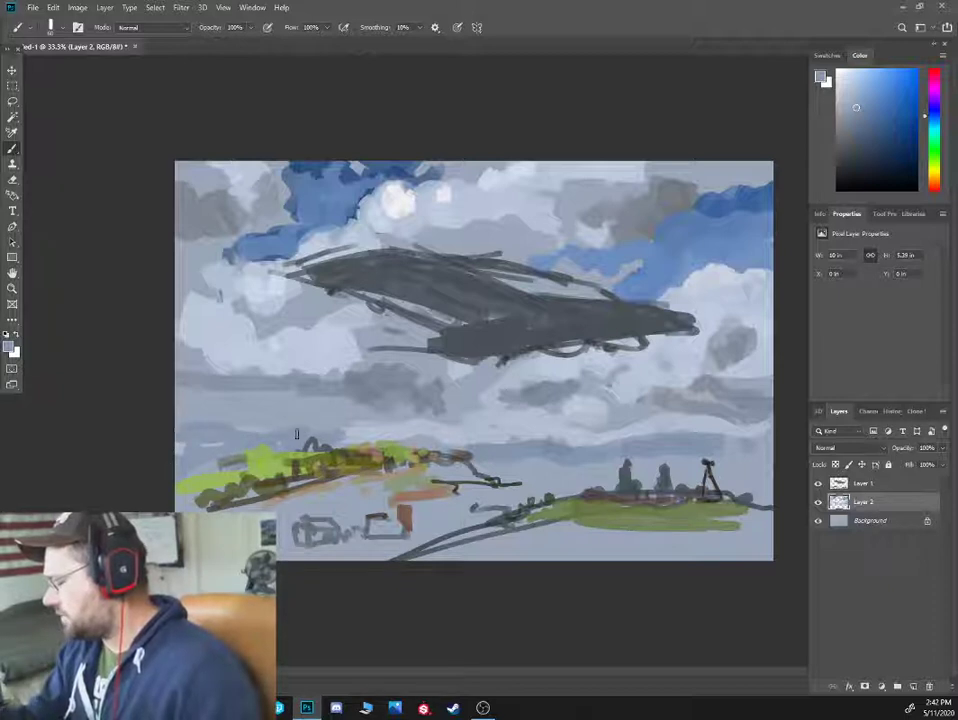
pyautogui.moveTo(338, 438)
pyautogui.mouseDown()
pyautogui.moveTo(391, 433)
pyautogui.moveTo(526, 472)
pyautogui.mouseUp()
pyautogui.moveTo(474, 440); pyautogui.dragTo(330, 432)
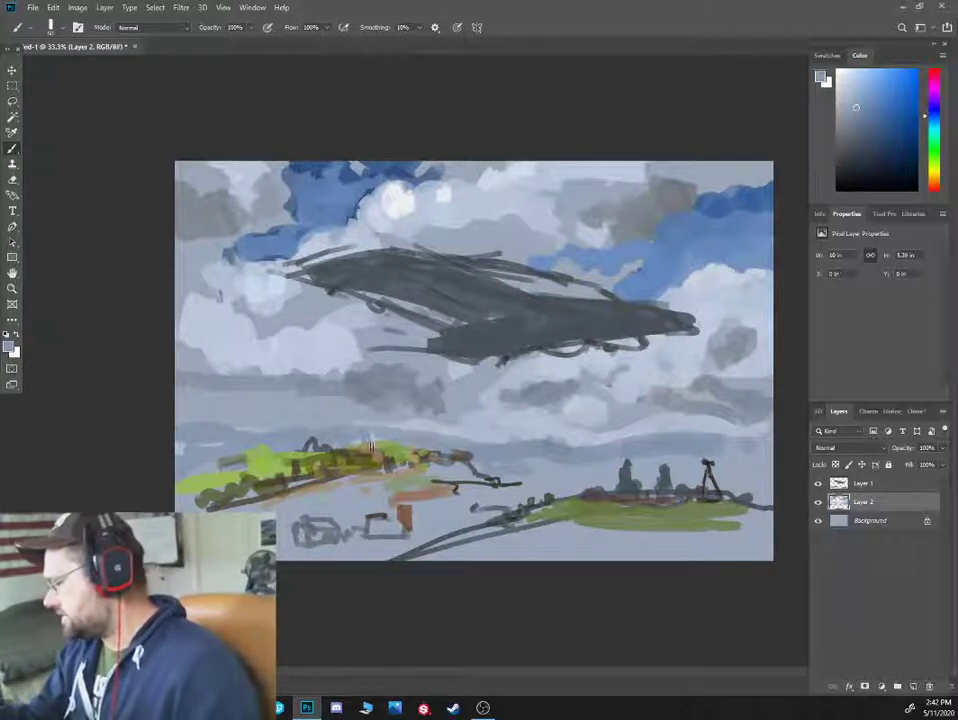
# Add dark rounded foliage along the far tip of the left ridge and sample the blue-grey horizon colour around it
pyautogui.moveTo(535, 482)
pyautogui.mouseDown()
pyautogui.moveTo(539, 456)
pyautogui.moveTo(560, 456)
pyautogui.moveTo(520, 477)
pyautogui.moveTo(536, 479)
pyautogui.mouseUp()
pyautogui.keyDown('alt'); pyautogui.click(507, 485); pyautogui.keyUp('alt')
pyautogui.moveTo(464, 463)
pyautogui.mouseDown()
pyautogui.moveTo(484, 479)
pyautogui.moveTo(470, 478)
pyautogui.mouseUp()
pyautogui.keyDown('alt'); pyautogui.click(472, 467); pyautogui.keyUp('alt')
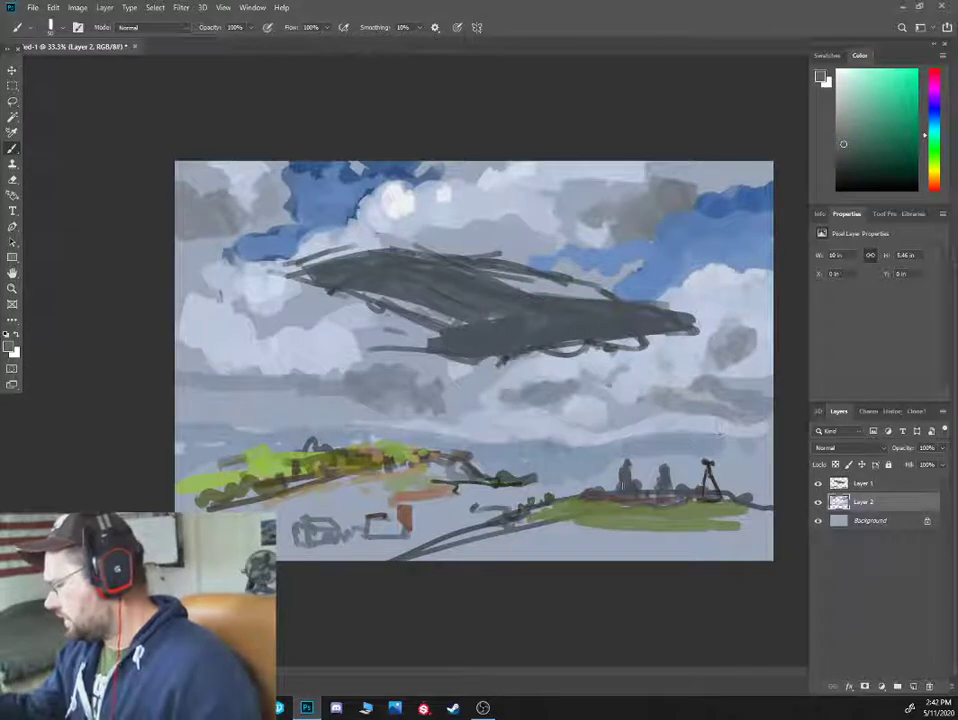
pyautogui.keyDown('alt'); pyautogui.click(649, 450); pyautogui.keyUp('alt')
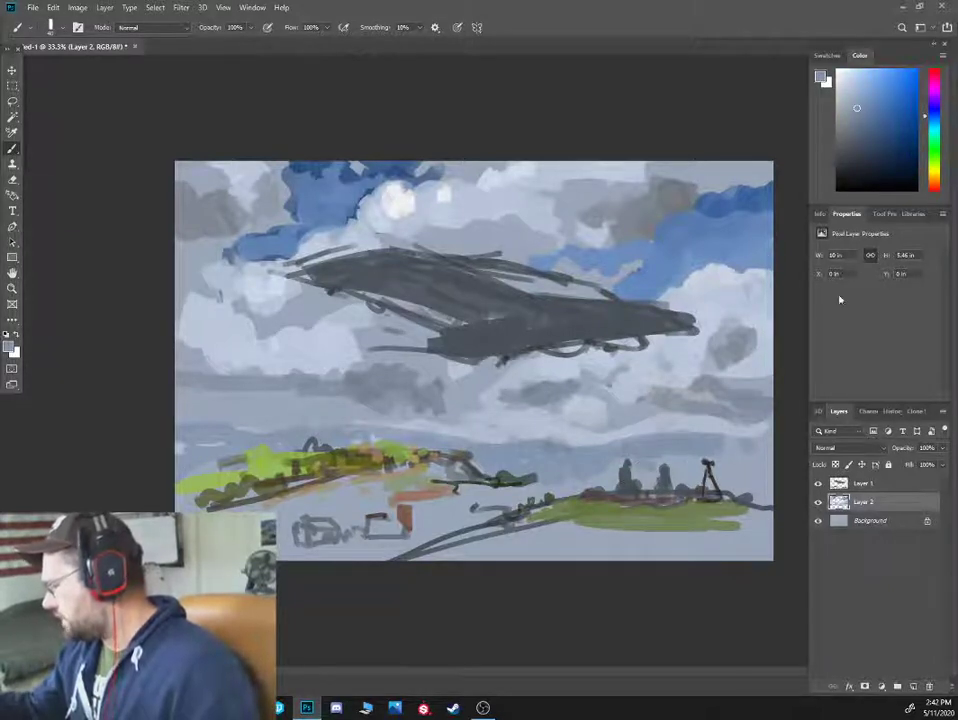
# Choose a light orange skin tone and paint the faces of the two figures on the right ridge on Layer 1
pyautogui.click(934, 180)
pyautogui.click(889, 106)
pyautogui.click(936, 181)
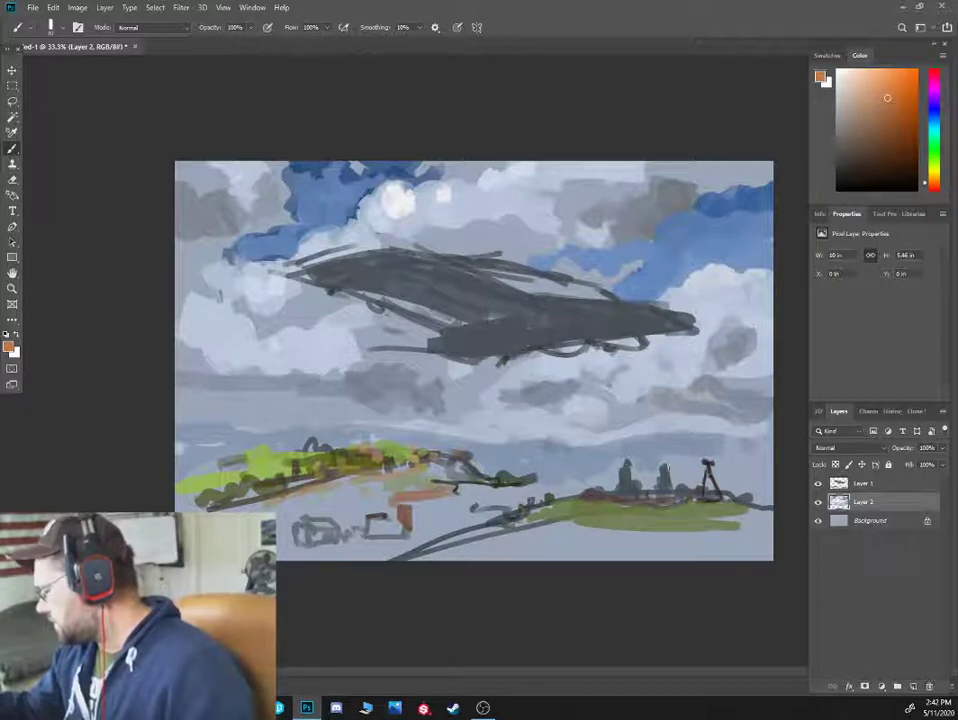
pyautogui.click(925, 188)
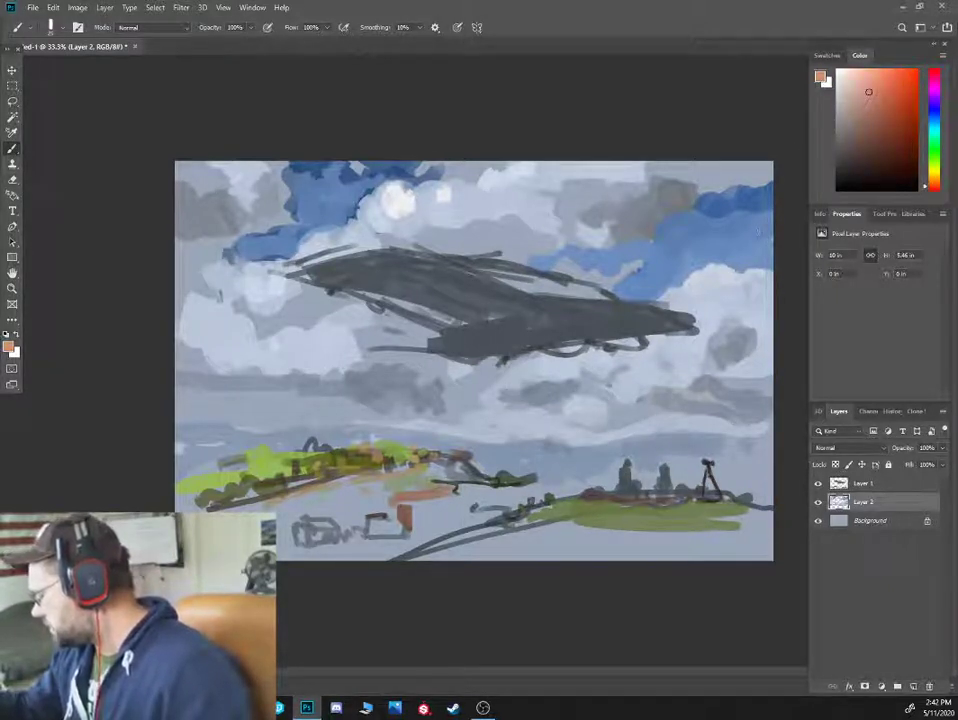
pyautogui.click(852, 485)
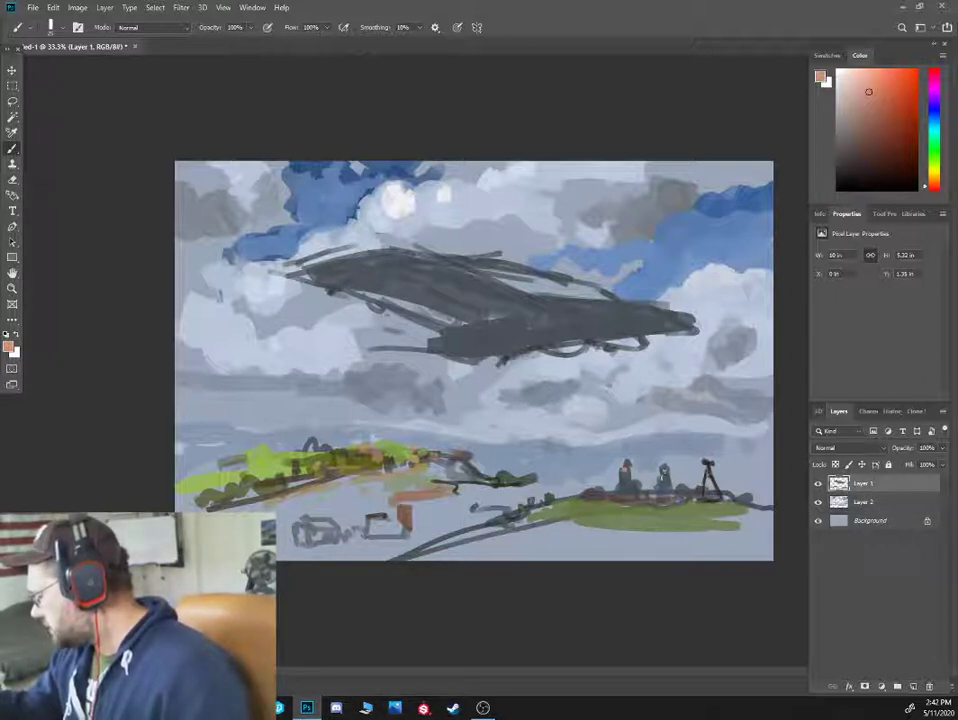
# Touch up the two figures with their sampled dark grey and paint tan clothing accents on them
pyautogui.keyDown('alt'); pyautogui.click(663, 480); pyautogui.keyUp('alt')
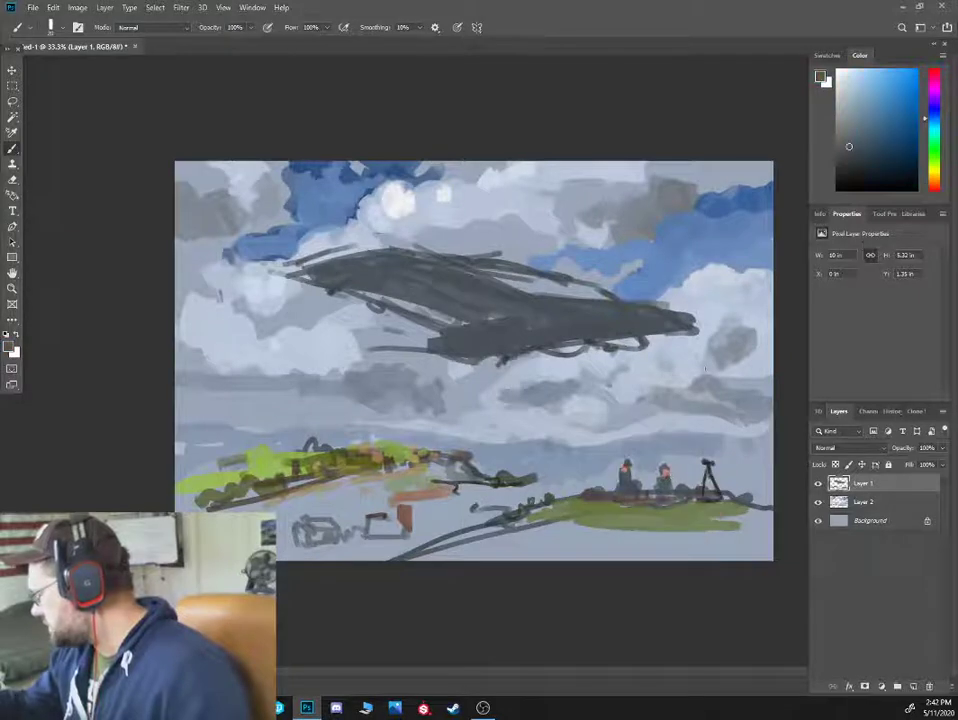
pyautogui.click(934, 180)
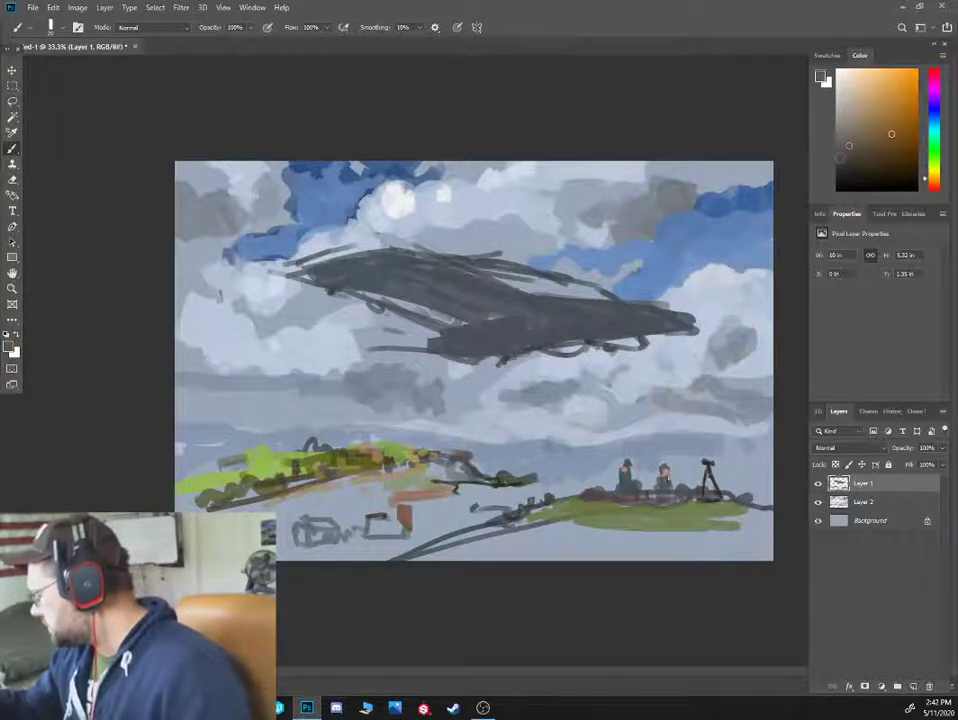
pyautogui.click(891, 133)
pyautogui.click(870, 107)
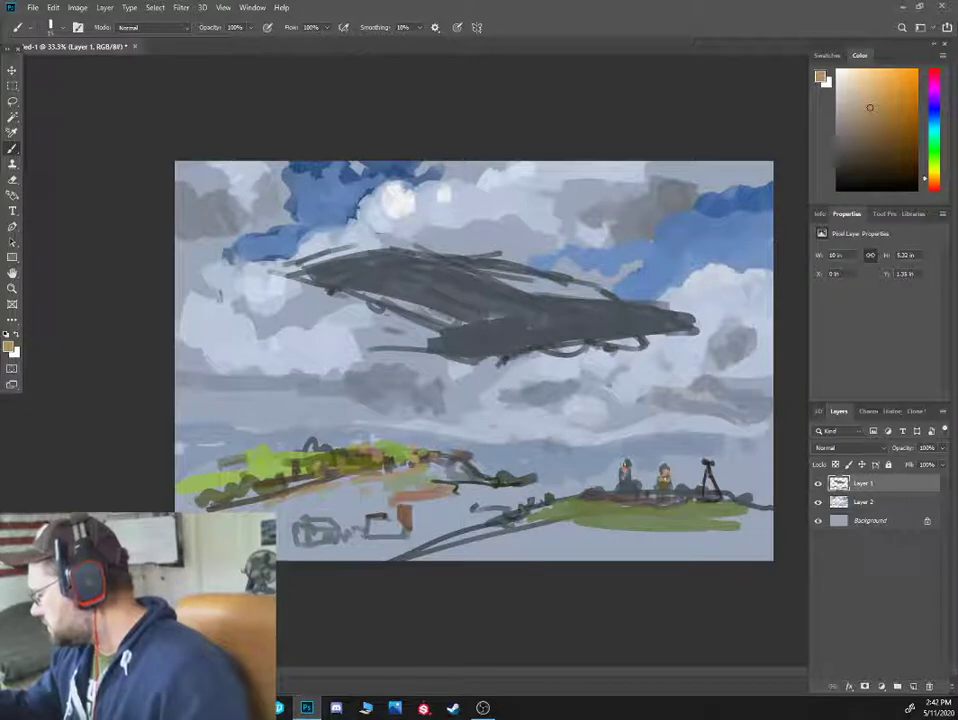
# Add dark grey line details around the lower-left structures and an ochre foliage patch beside them
pyautogui.press('alt')
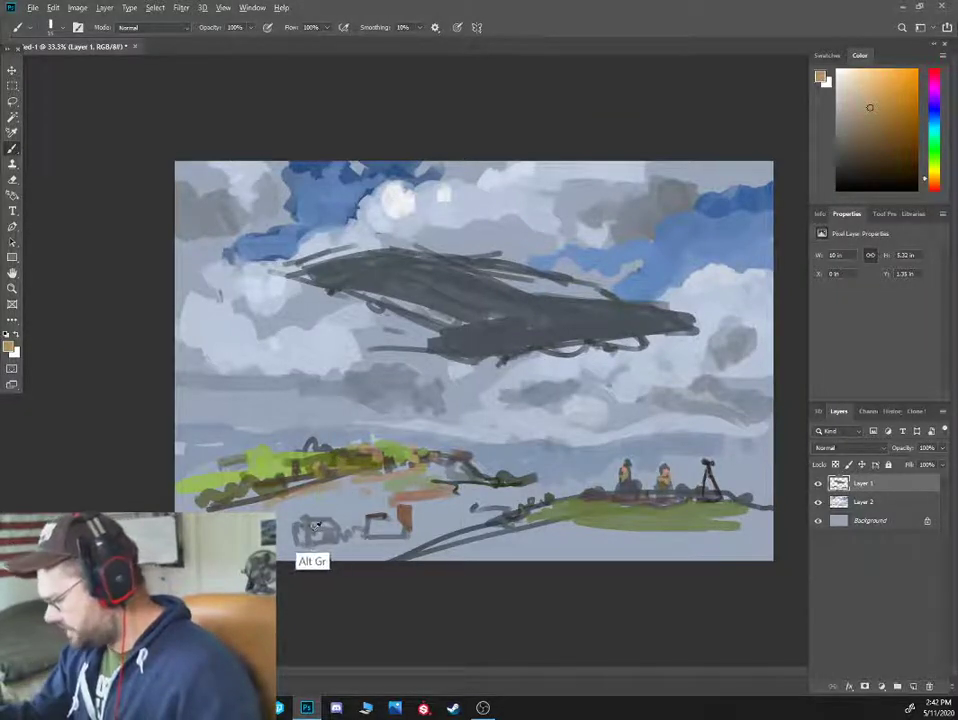
pyautogui.keyDown('alt'); pyautogui.click(313, 527); pyautogui.keyUp('alt')
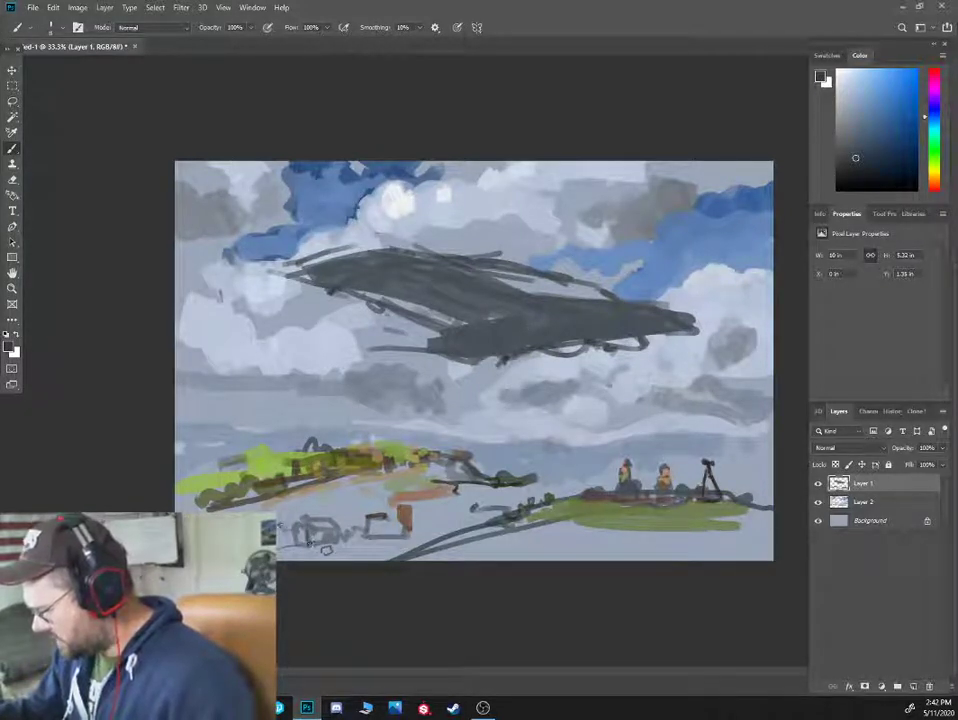
pyautogui.keyDown('alt'); pyautogui.click(275, 508); pyautogui.keyUp('alt')
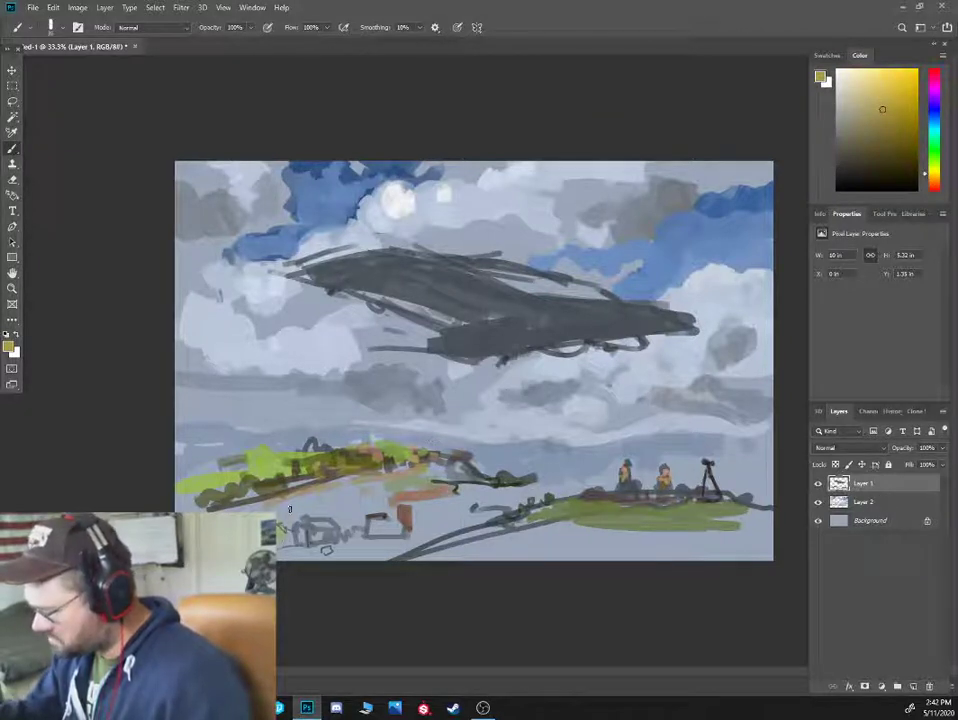
pyautogui.moveTo(290, 511); pyautogui.dragTo(285, 522)
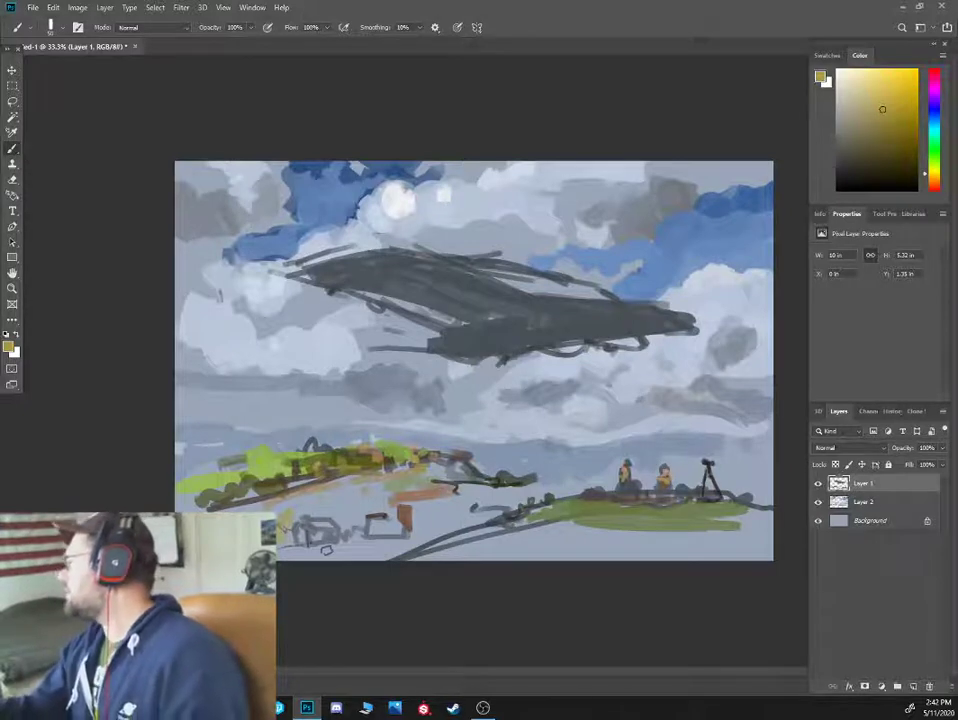
# Sample light and muted greens from the left ridge and paint varied foliage over its left end
pyautogui.keyDown('alt'); pyautogui.click(220, 488); pyautogui.keyUp('alt')
pyautogui.keyDown('alt'); pyautogui.click(200, 484); pyautogui.keyUp('alt')
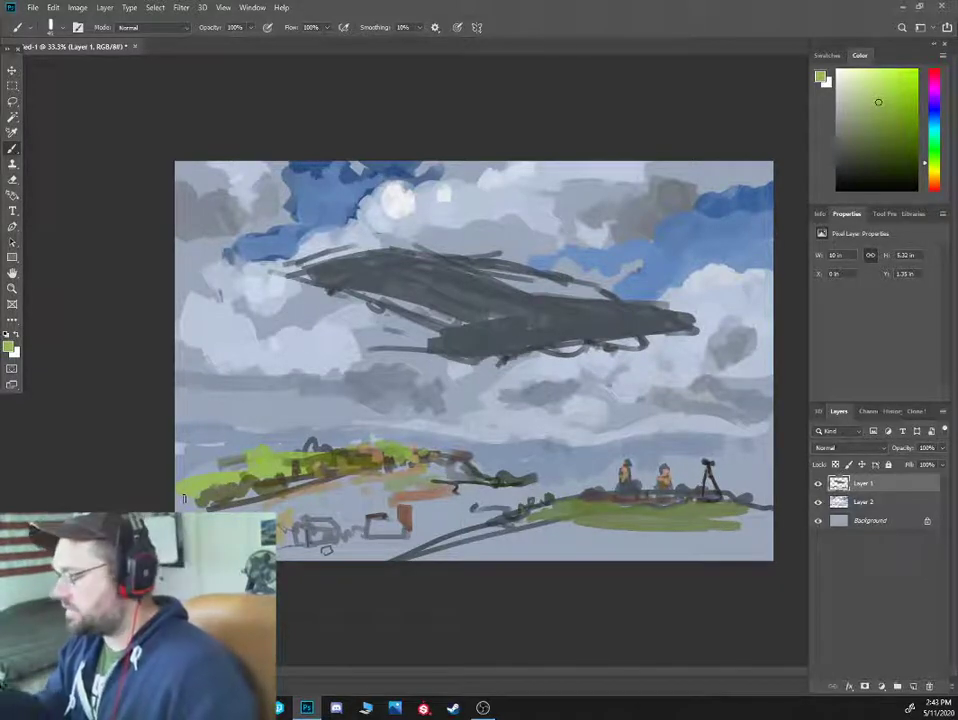
pyautogui.keyDown('alt'); pyautogui.click(201, 493); pyautogui.keyUp('alt')
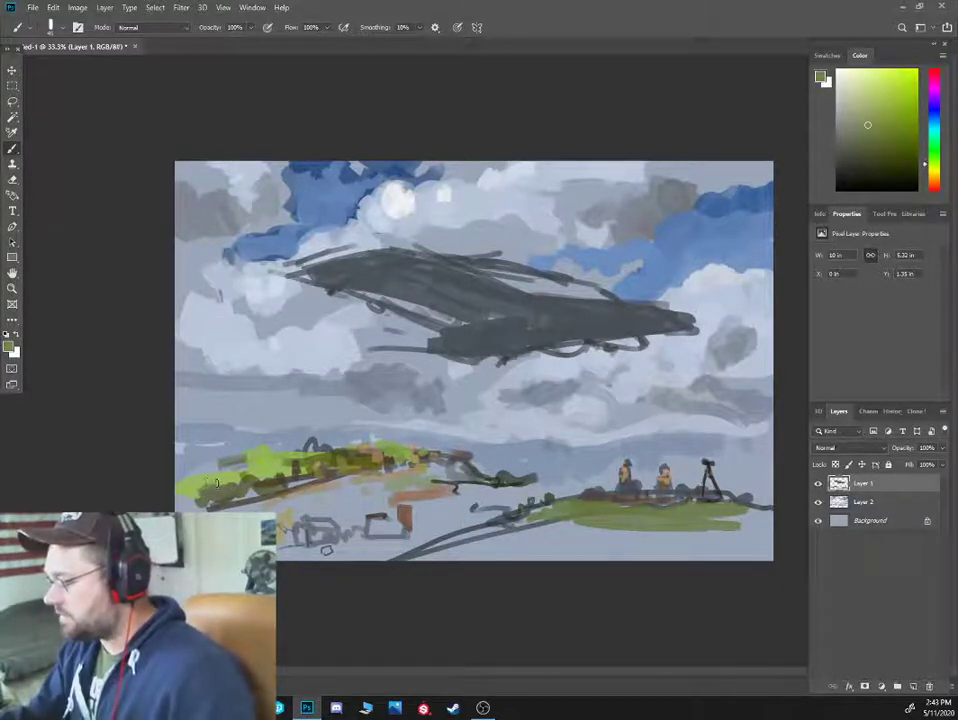
pyautogui.keyDown('alt'); pyautogui.click(212, 497); pyautogui.keyUp('alt')
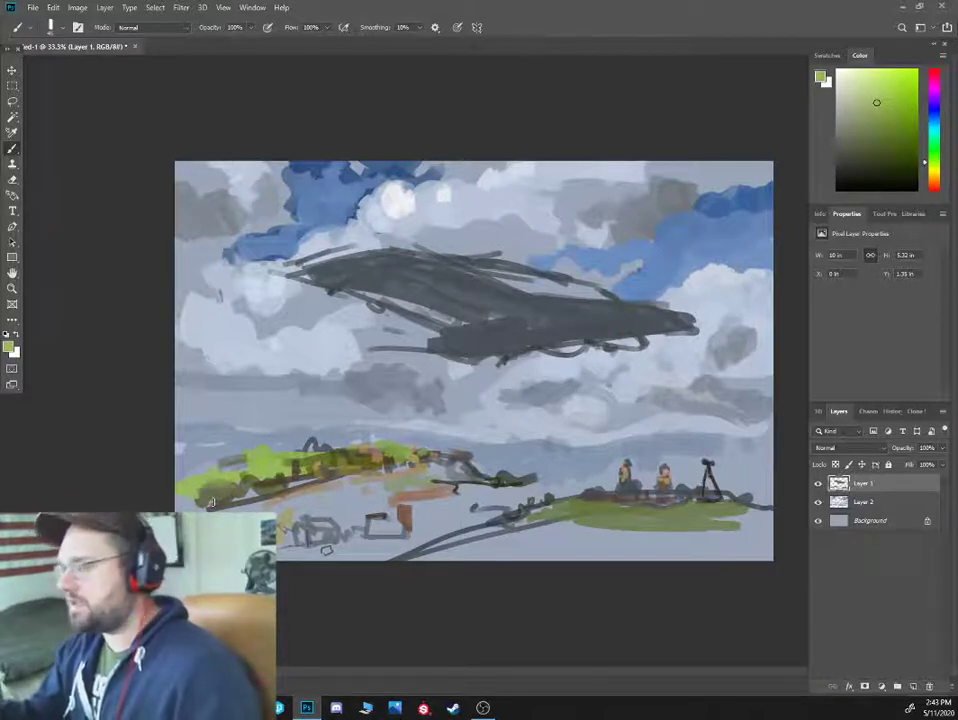
pyautogui.keyDown('alt'); pyautogui.click(235, 462); pyautogui.keyUp('alt')
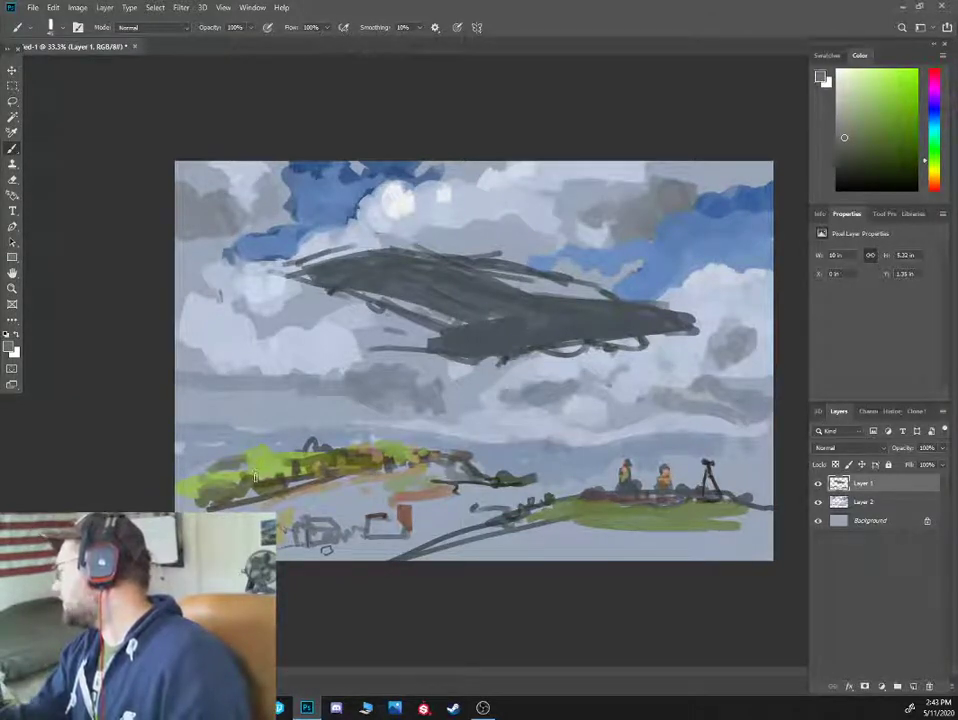
# Paint a rounded foreground bush in dark and mid olive greens at the lower end of the right ridge
pyautogui.keyDown('alt'); pyautogui.click(548, 508); pyautogui.keyUp('alt')
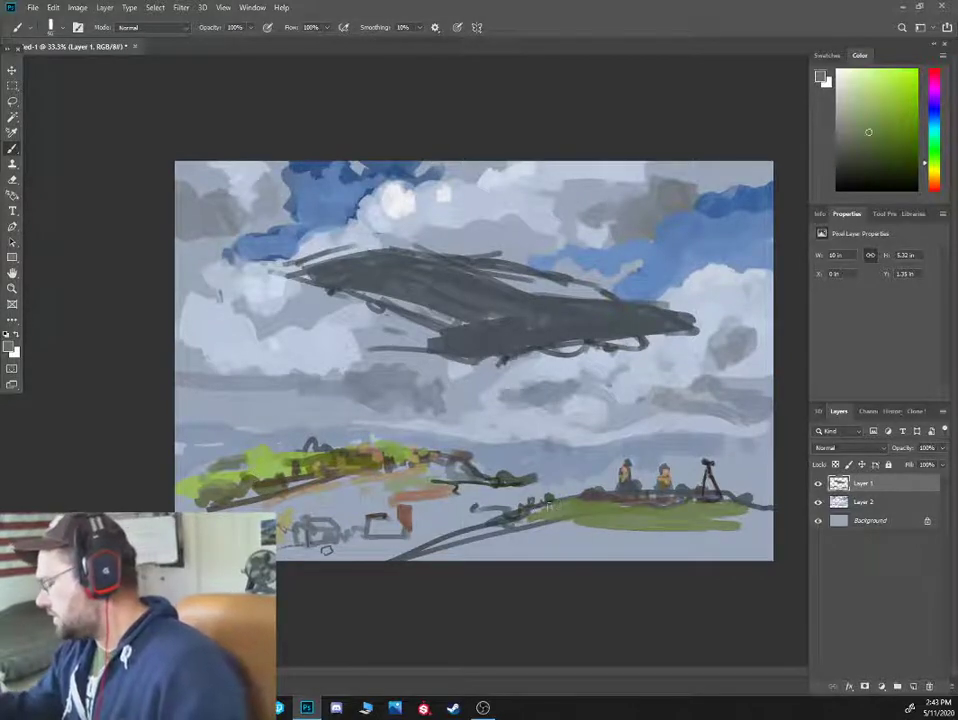
pyautogui.moveTo(442, 542)
pyautogui.mouseDown()
pyautogui.moveTo(440, 554)
pyautogui.moveTo(446, 532)
pyautogui.moveTo(460, 546)
pyautogui.moveTo(415, 557)
pyautogui.moveTo(450, 541)
pyautogui.moveTo(440, 531)
pyautogui.moveTo(462, 534)
pyautogui.mouseUp()
pyautogui.click(881, 153)
pyautogui.keyDown('alt'); pyautogui.click(455, 549); pyautogui.keyUp('alt')
pyautogui.keyDown('alt'); pyautogui.click(421, 547); pyautogui.keyUp('alt')
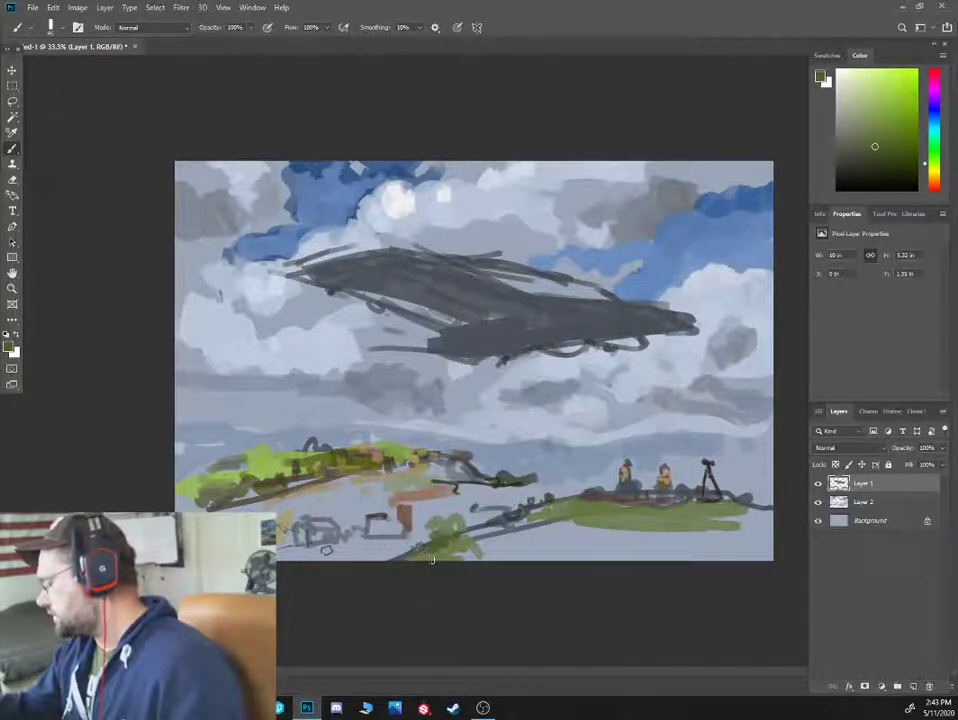
pyautogui.moveTo(466, 536)
pyautogui.mouseDown()
pyautogui.moveTo(476, 553)
pyautogui.moveTo(461, 526)
pyautogui.moveTo(409, 556)
pyautogui.mouseUp()
pyautogui.keyDown('alt'); pyautogui.click(448, 543); pyautogui.keyUp('alt')
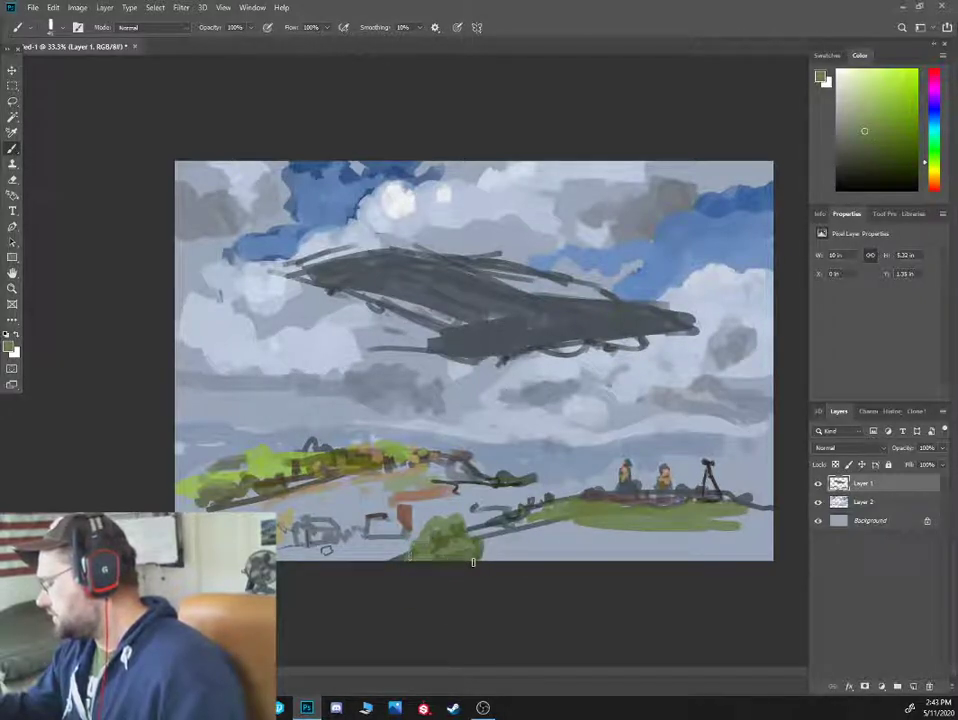
pyautogui.keyDown('alt'); pyautogui.click(574, 419); pyautogui.keyUp('alt')
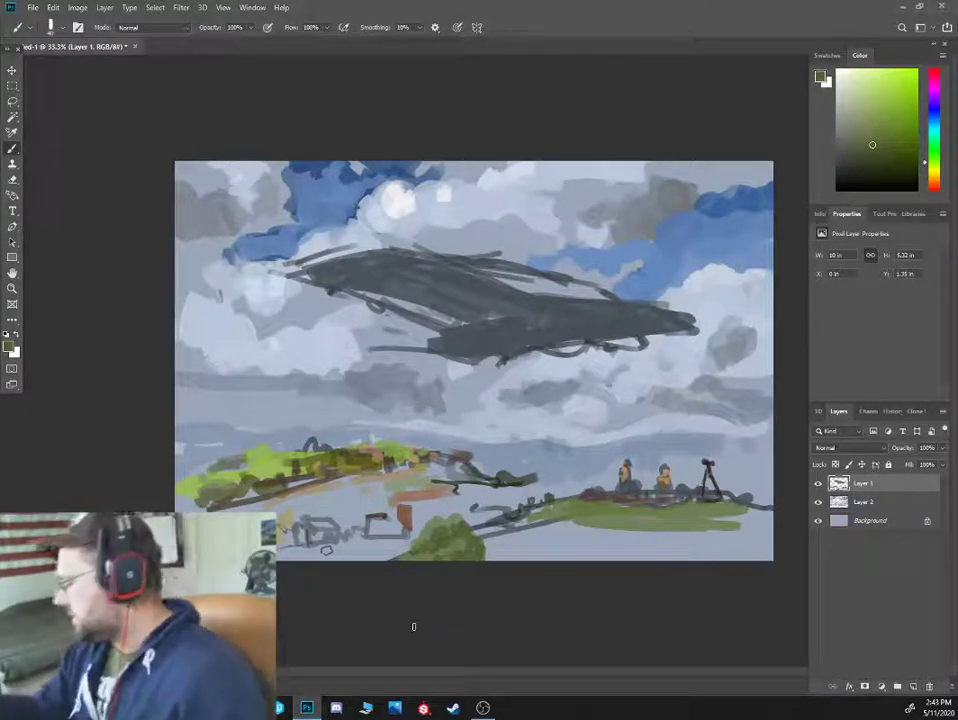
pyautogui.keyDown('alt'); pyautogui.click(454, 526); pyautogui.keyUp('alt')
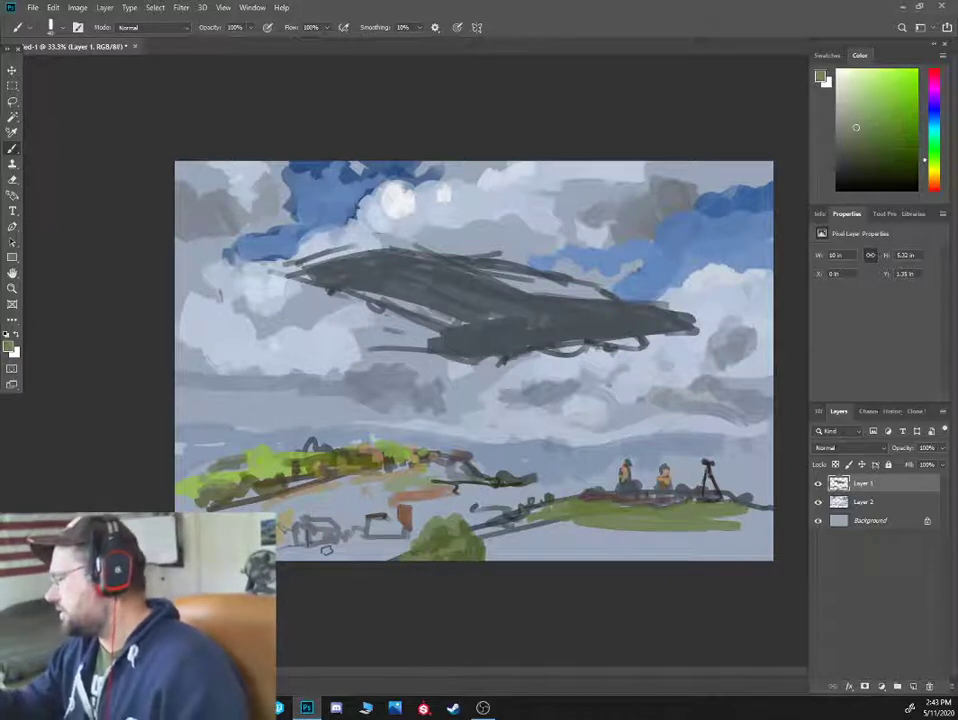
# Sample and mix light and dark greens to paint highlighted and shadowed trees along the left ridge
pyautogui.click(863, 107)
pyautogui.keyDown('alt'); pyautogui.click(380, 428); pyautogui.keyUp('alt')
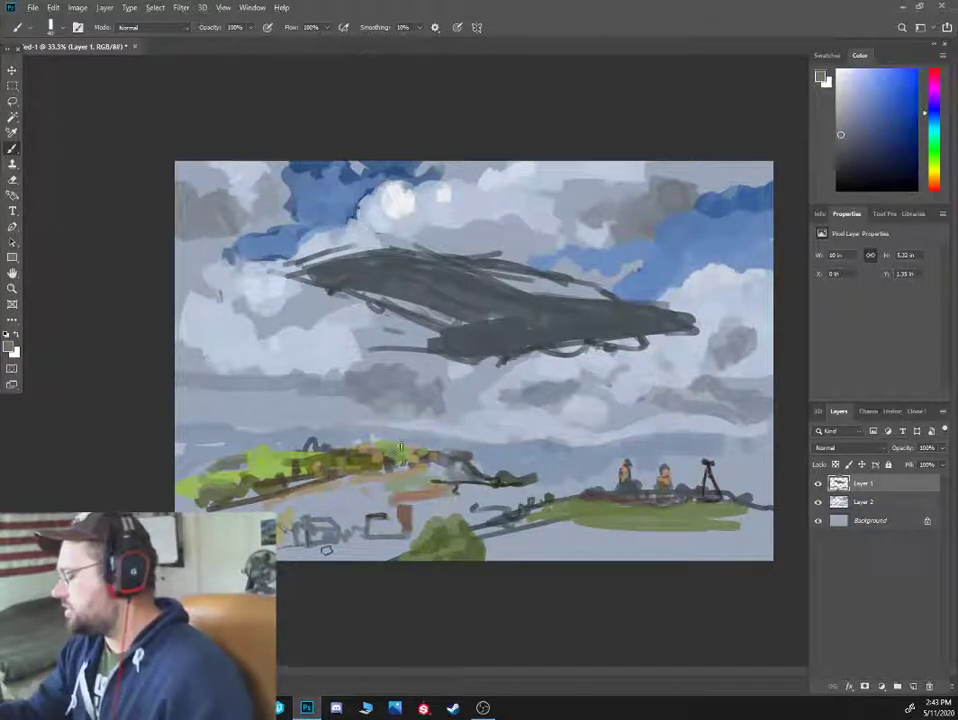
pyautogui.click(849, 149)
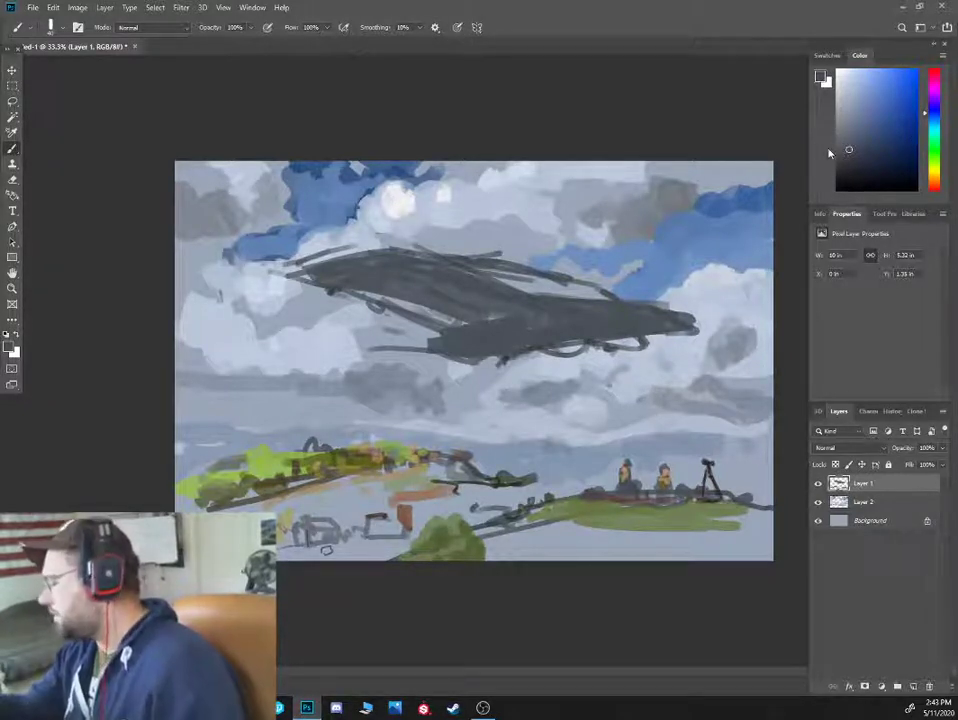
pyautogui.keyDown('alt'); pyautogui.click(307, 455); pyautogui.keyUp('alt')
pyautogui.keyDown('alt'); pyautogui.click(307, 455); pyautogui.keyUp('alt')
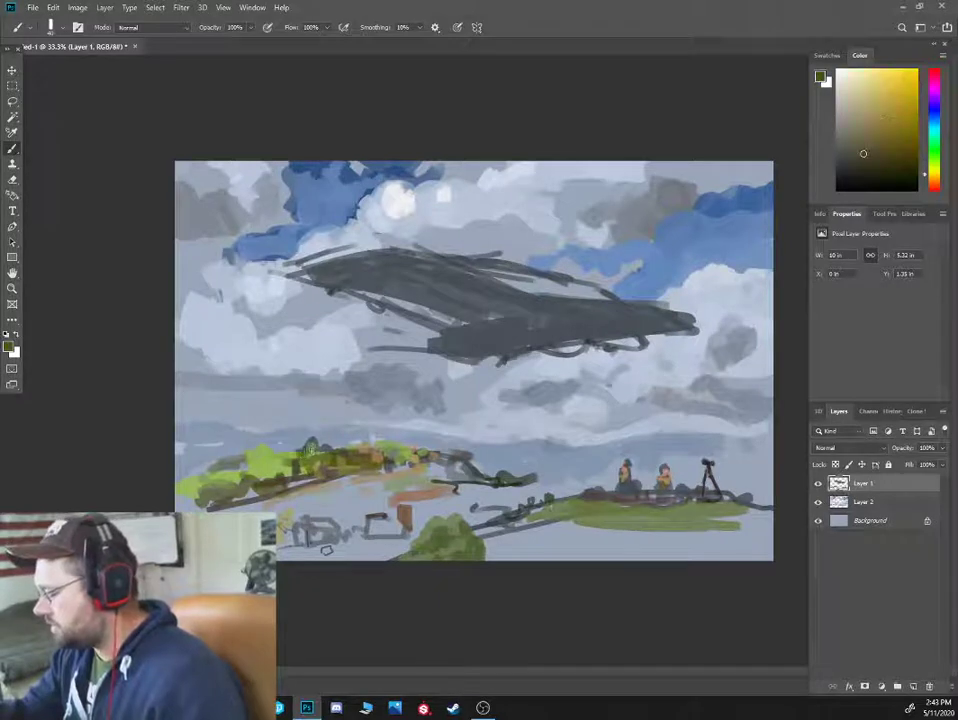
pyautogui.keyDown('alt'); pyautogui.click(302, 462); pyautogui.keyUp('alt')
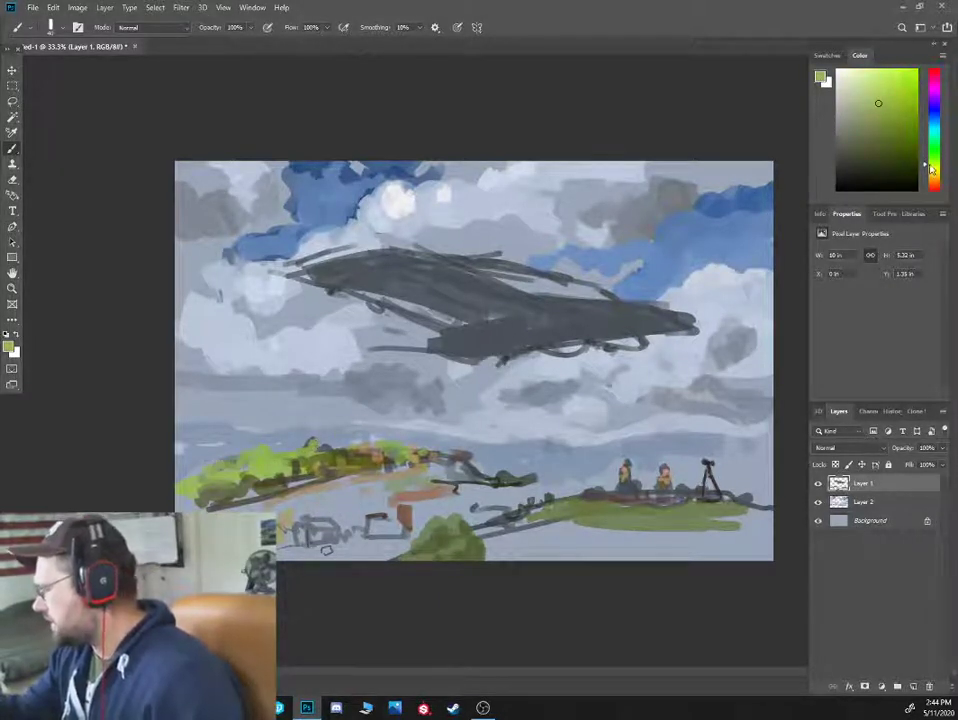
pyautogui.click(883, 143)
pyautogui.moveTo(279, 464)
pyautogui.mouseDown()
pyautogui.moveTo(279, 480)
pyautogui.moveTo(287, 475)
pyautogui.mouseUp()
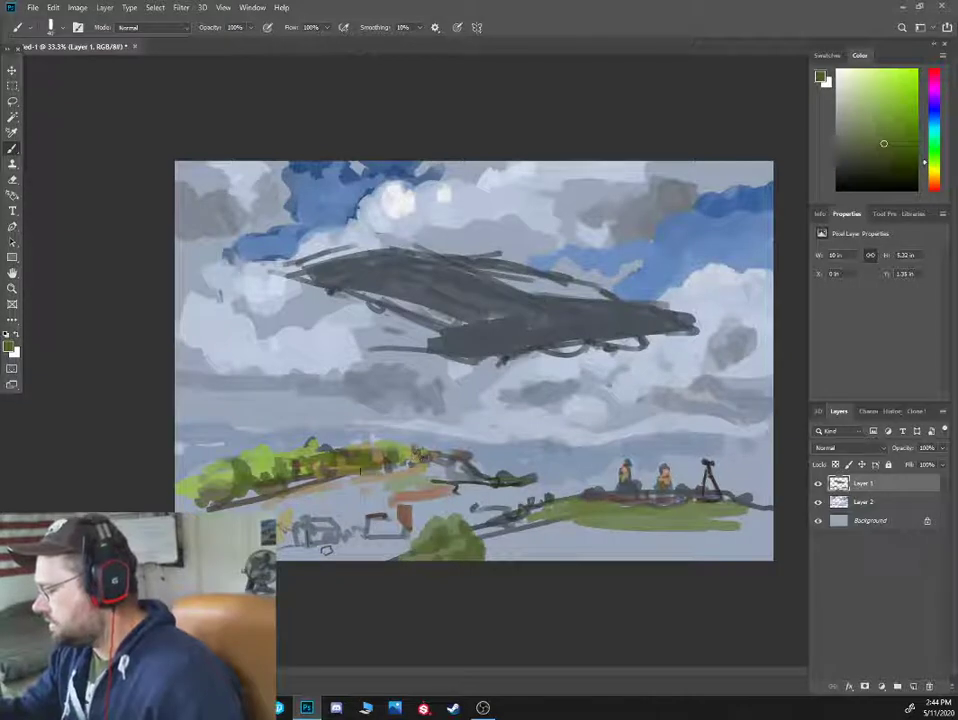
# Sample ridge tones, mix a muted yellow-green, and paint it across the open slope below the left ridge's trees
pyautogui.keyDown('alt'); pyautogui.click(340, 478); pyautogui.keyUp('alt')
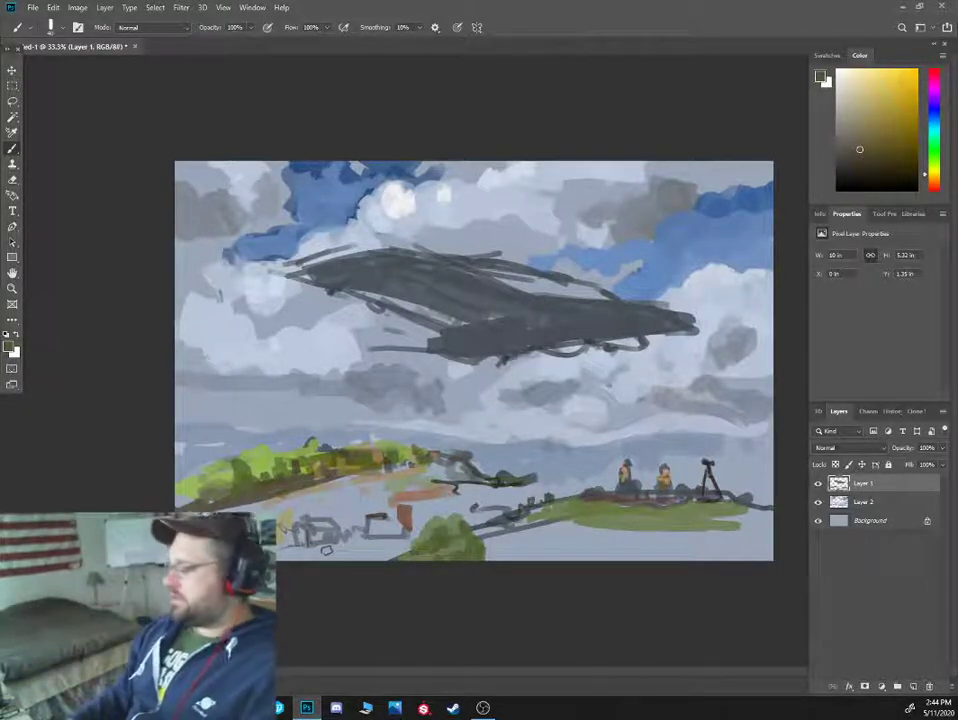
pyautogui.keyDown('alt'); pyautogui.click(331, 489); pyautogui.keyUp('alt')
pyautogui.keyDown('alt'); pyautogui.click(286, 522); pyautogui.keyUp('alt')
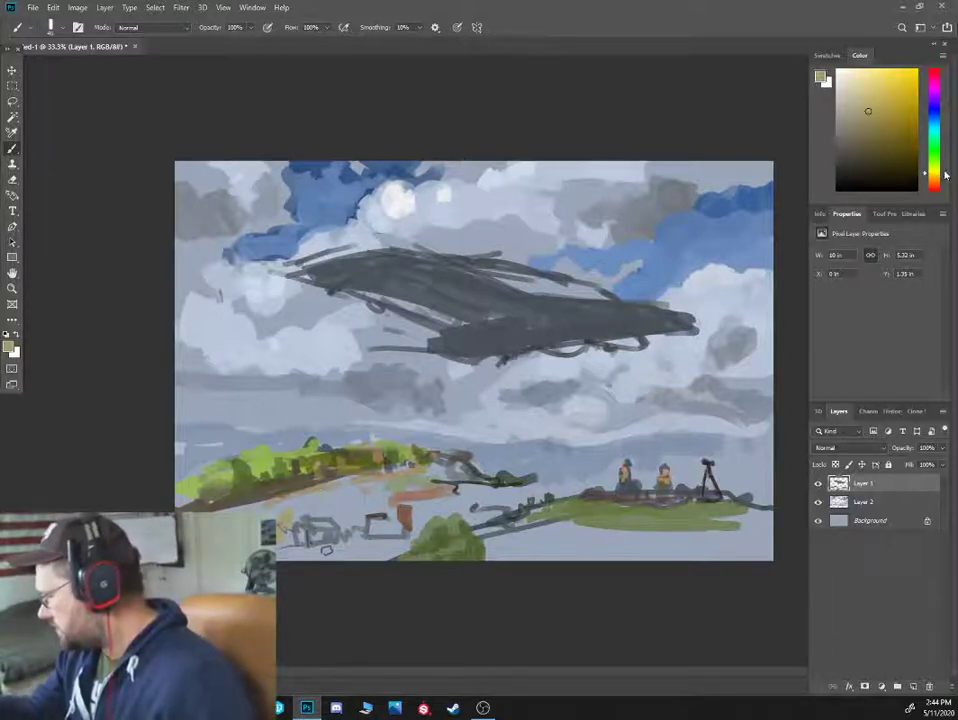
pyautogui.click(934, 168)
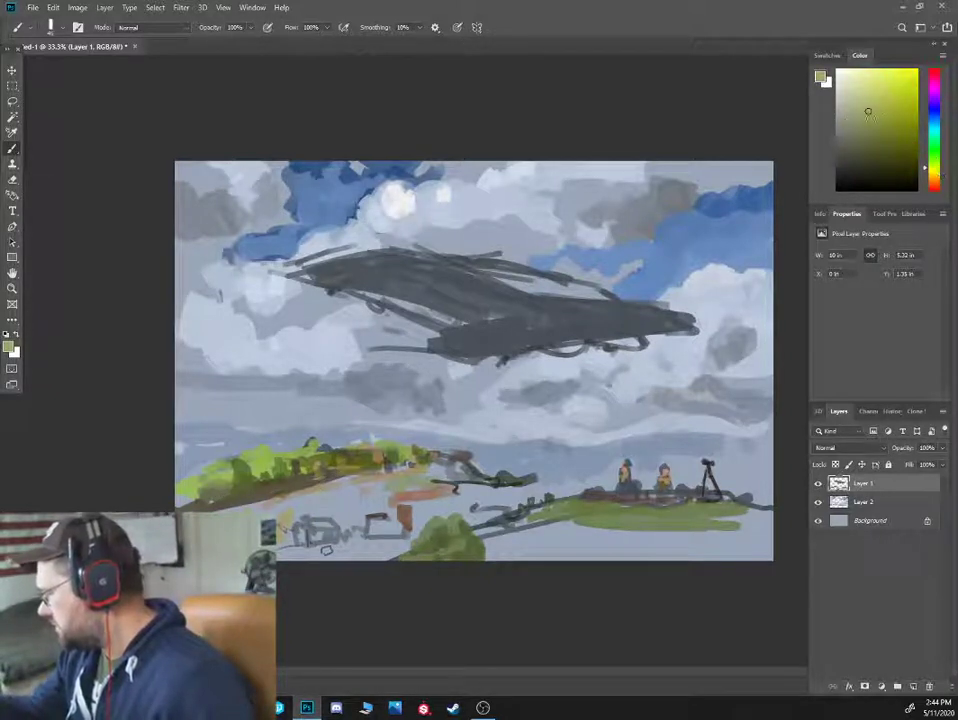
pyautogui.click(874, 116)
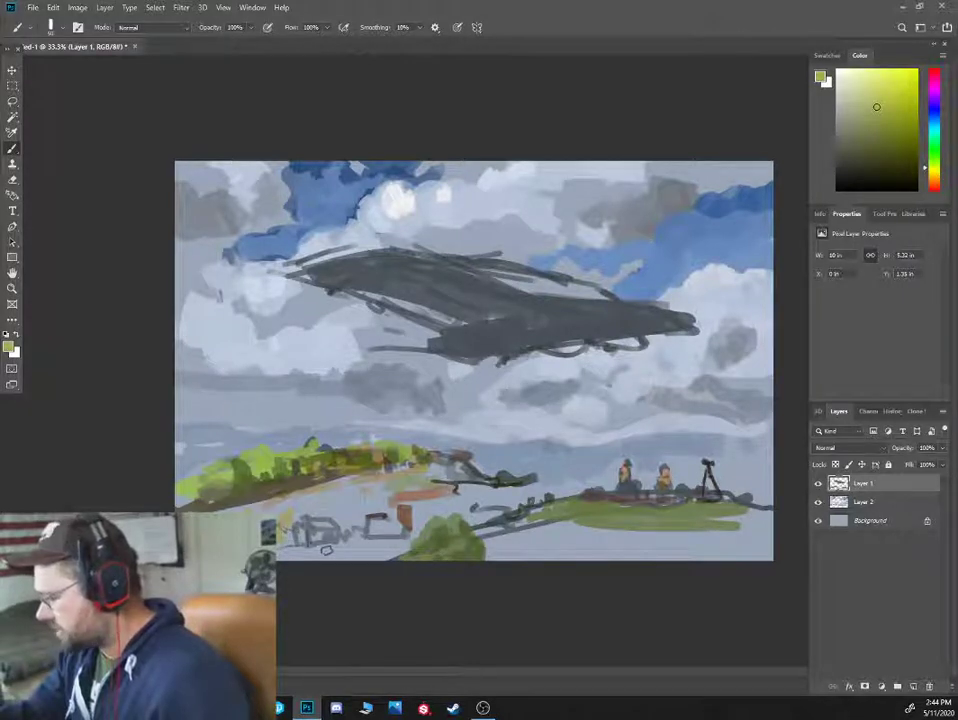
pyautogui.click(869, 127)
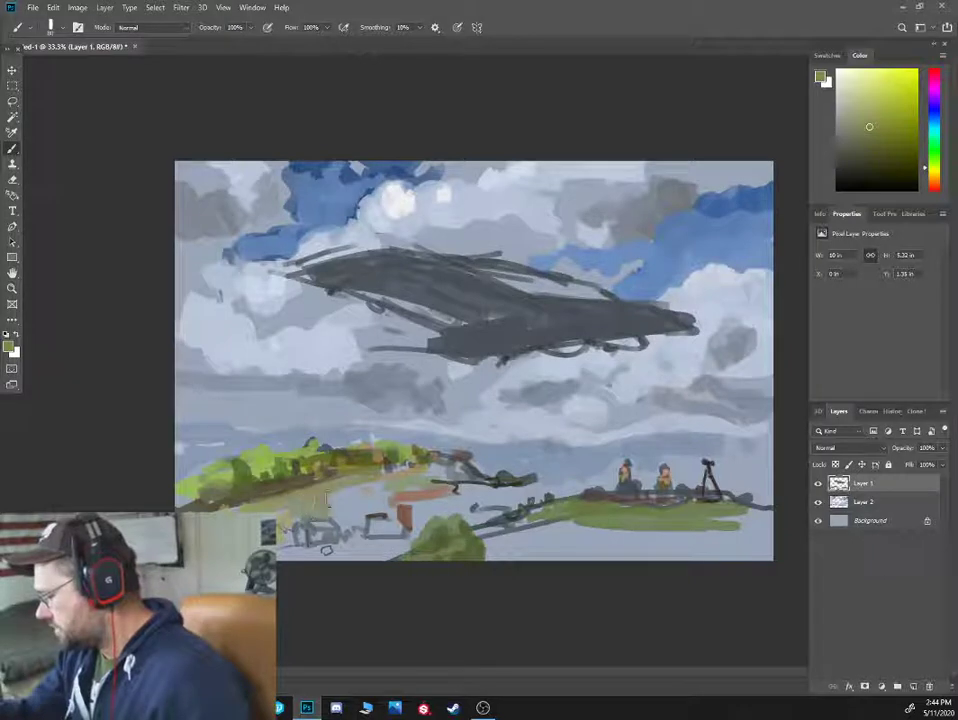
pyautogui.moveTo(326, 490)
pyautogui.mouseDown()
pyautogui.moveTo(354, 502)
pyautogui.moveTo(424, 490)
pyautogui.mouseUp()
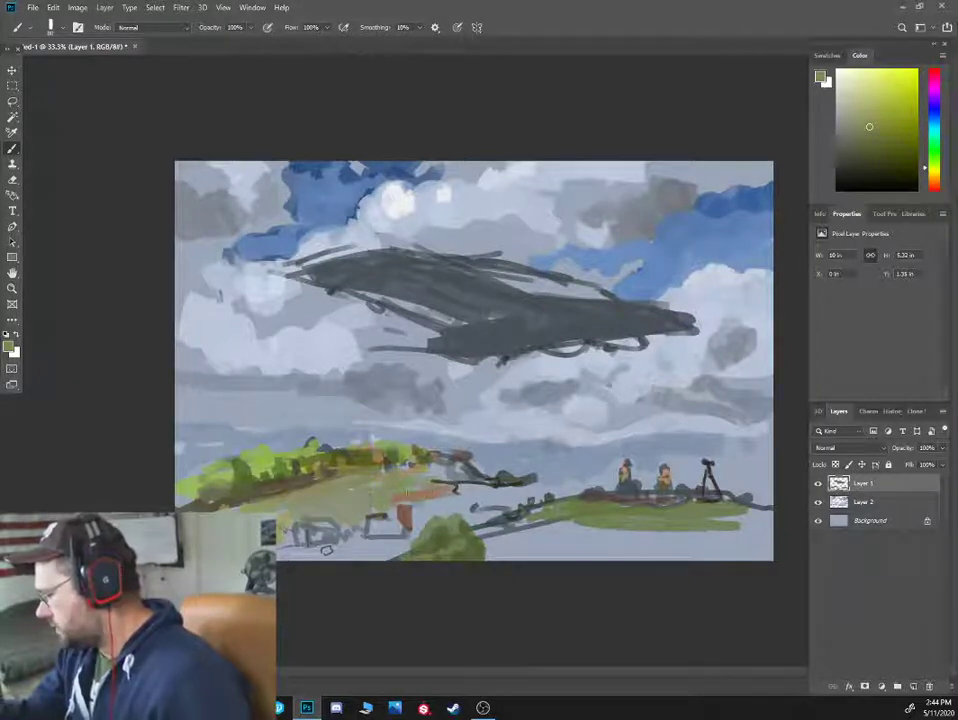
# On Layer 2, fill the ground behind and below the lower-left buildings with muted olive, plus smaller brown strokes
pyautogui.hotkey('alt', '[')
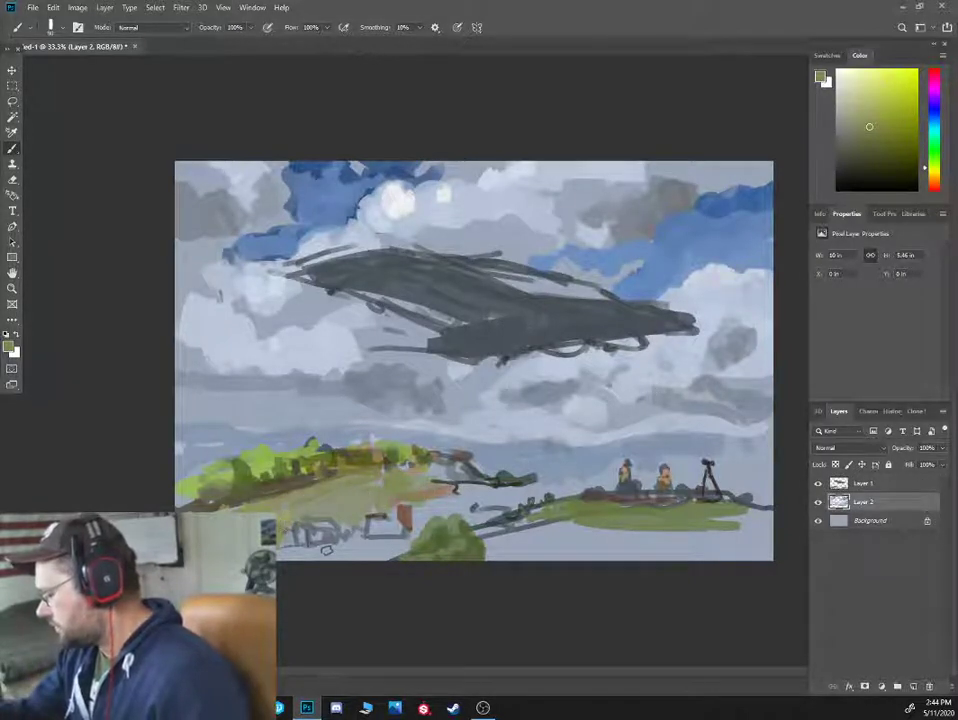
pyautogui.moveTo(289, 530)
pyautogui.mouseDown()
pyautogui.moveTo(343, 548)
pyautogui.moveTo(408, 547)
pyautogui.mouseUp()
pyautogui.moveTo(350, 556); pyautogui.dragTo(281, 557)
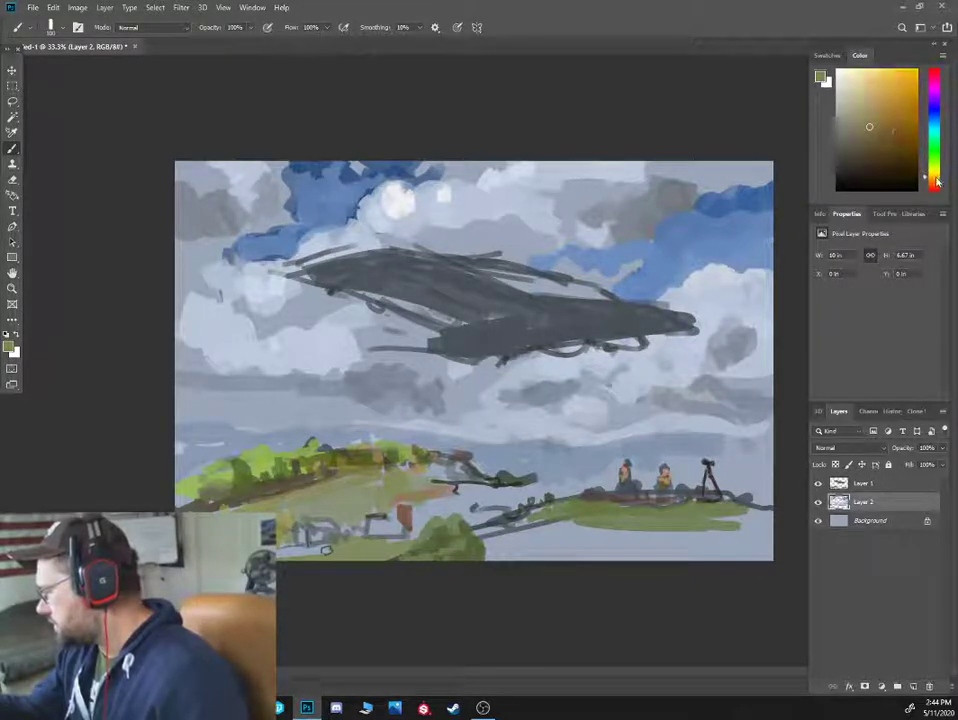
pyautogui.press('[')
pyautogui.press('[')
pyautogui.press('[')
pyautogui.press('[')
pyautogui.moveTo(288, 552)
pyautogui.mouseDown()
pyautogui.moveTo(380, 541)
pyautogui.moveTo(284, 546)
pyautogui.mouseUp()
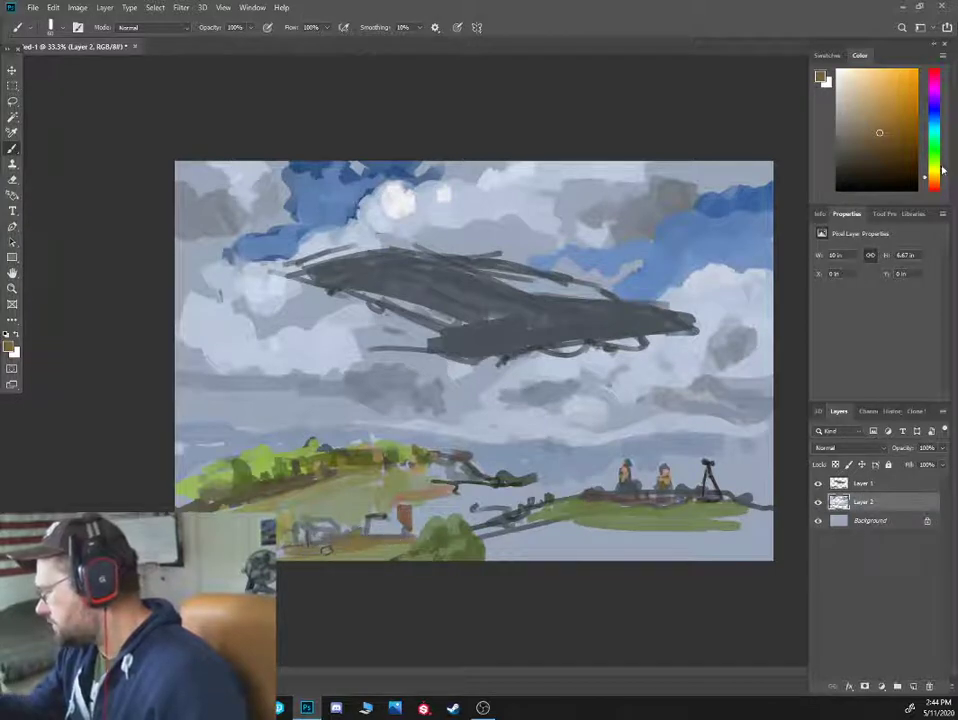
# Block in the two lower-left buildings with warm greys, a darker brown-grey and a muted reddish tone using a smaller brush
pyautogui.click(852, 139)
pyautogui.press('[')
pyautogui.press('[')
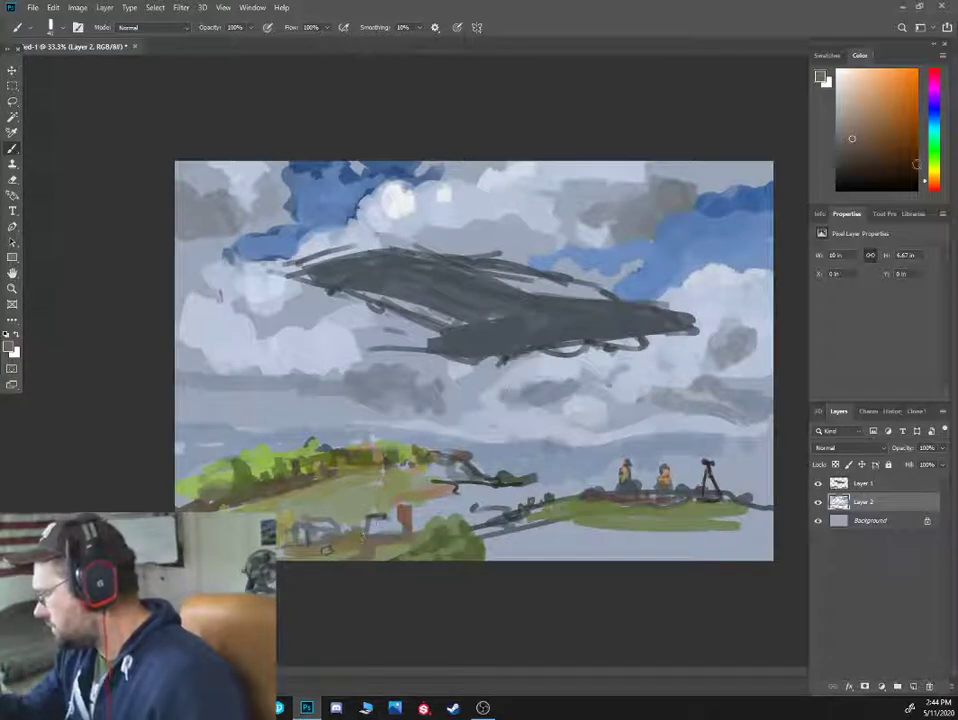
pyautogui.click(845, 132)
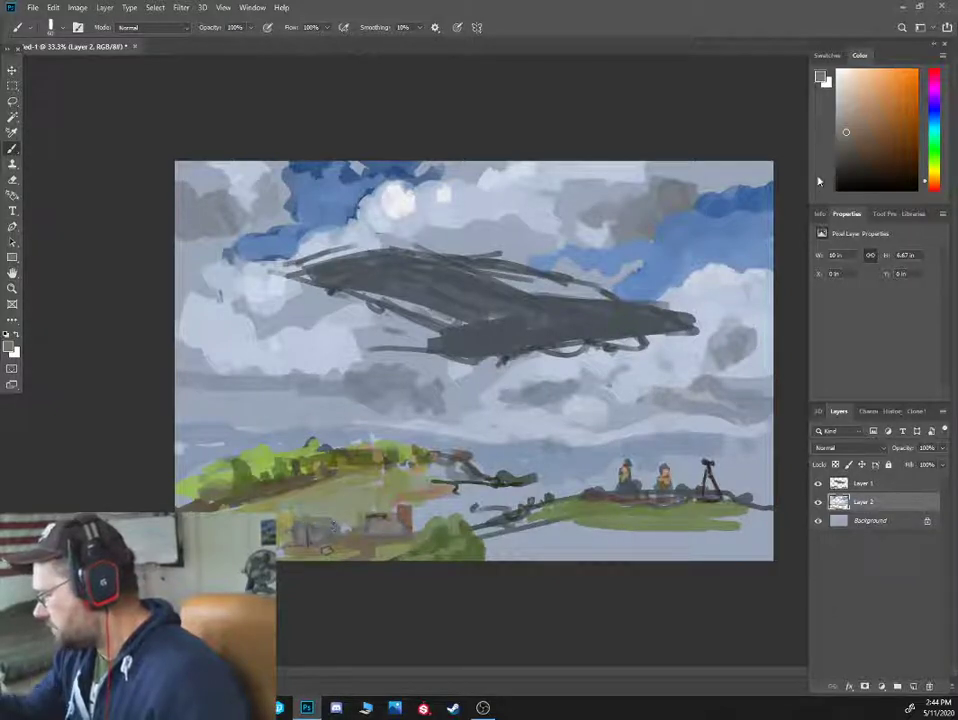
pyautogui.click(858, 152)
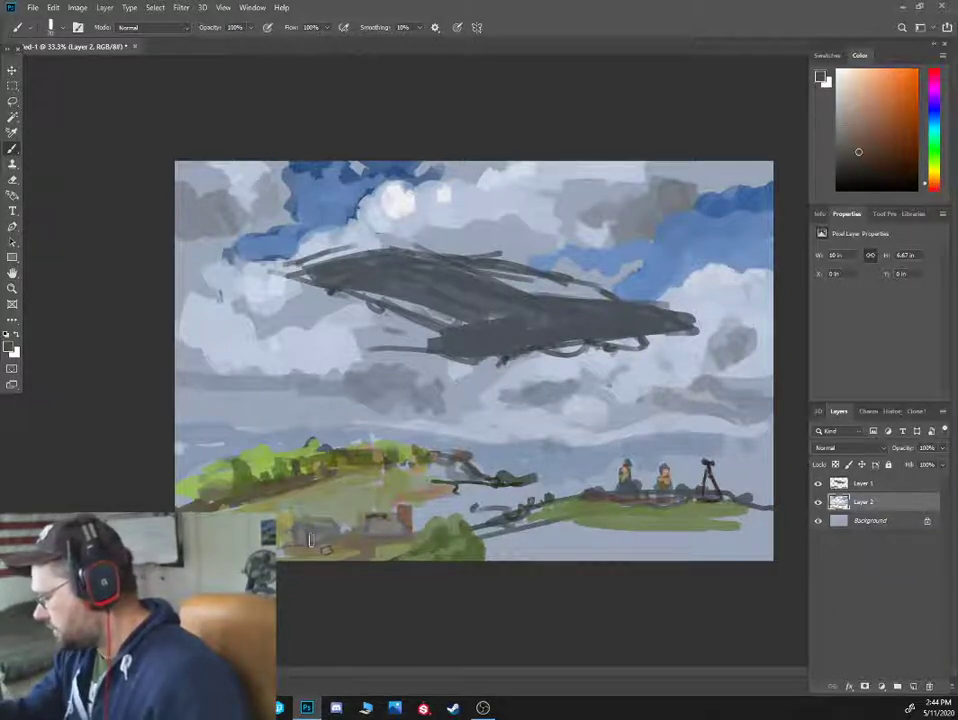
pyautogui.click(865, 123)
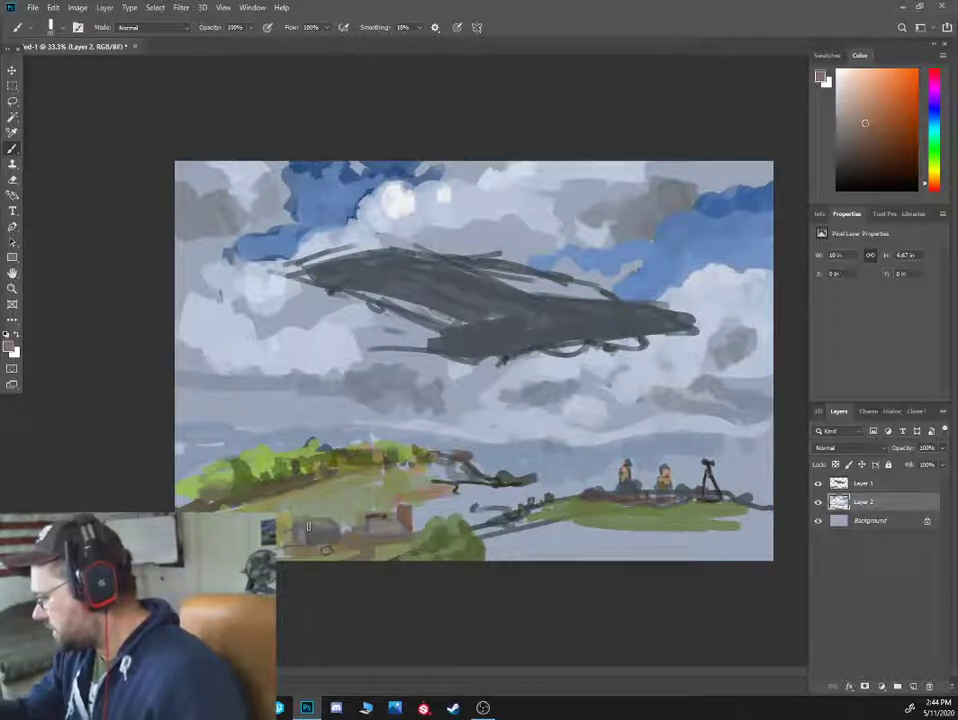
# Merge all layers into the Background and paint the left building's roof in mixed warm and dark browns
pyautogui.hotkey('ctrl', 'e')
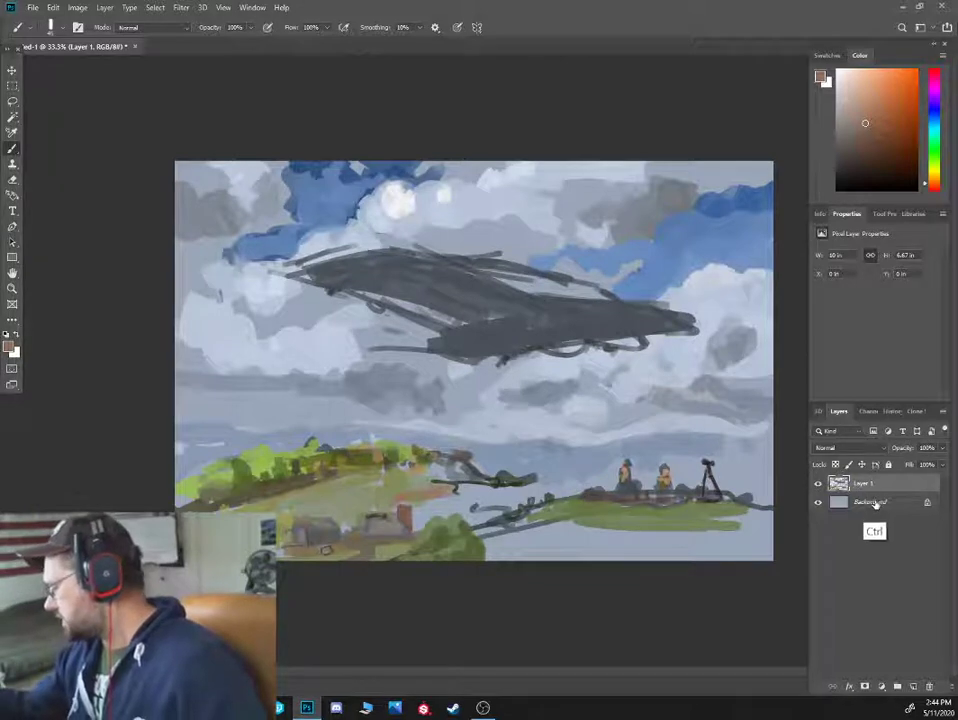
pyautogui.hotkey('ctrl', 'e')
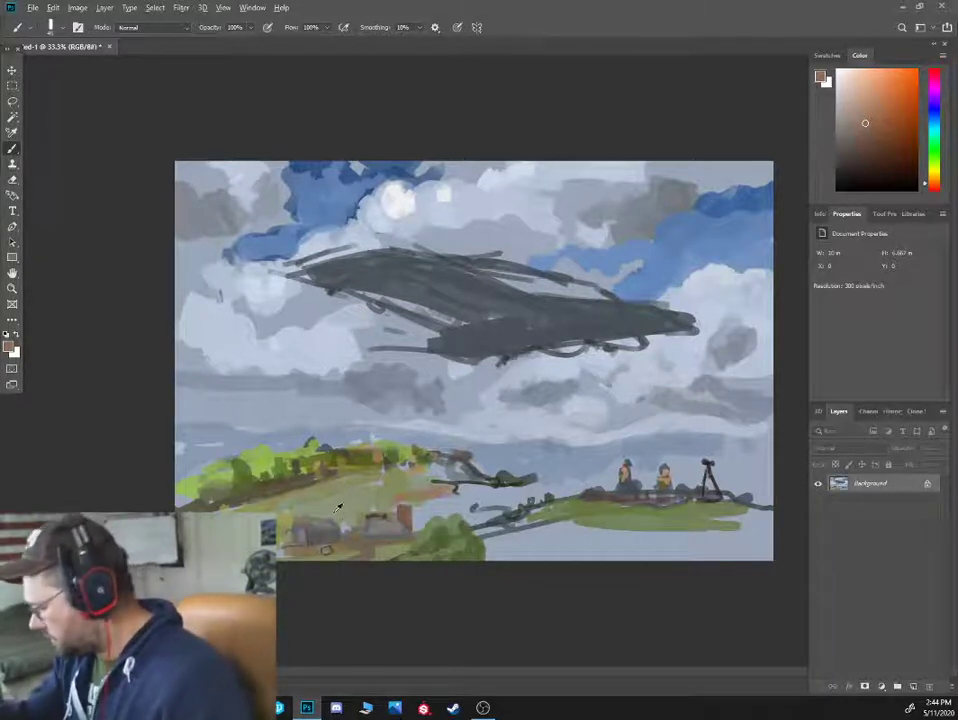
pyautogui.keyDown('alt'); pyautogui.click(335, 510); pyautogui.keyUp('alt')
pyautogui.keyDown('alt'); pyautogui.click(320, 520); pyautogui.keyUp('alt')
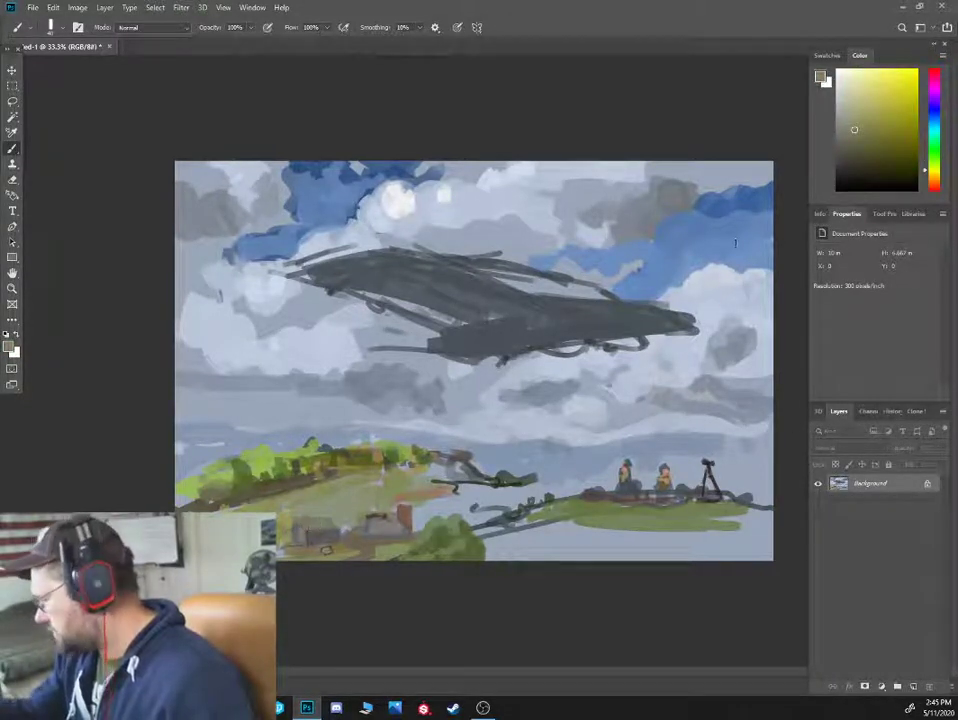
pyautogui.click(937, 175)
pyautogui.click(895, 140)
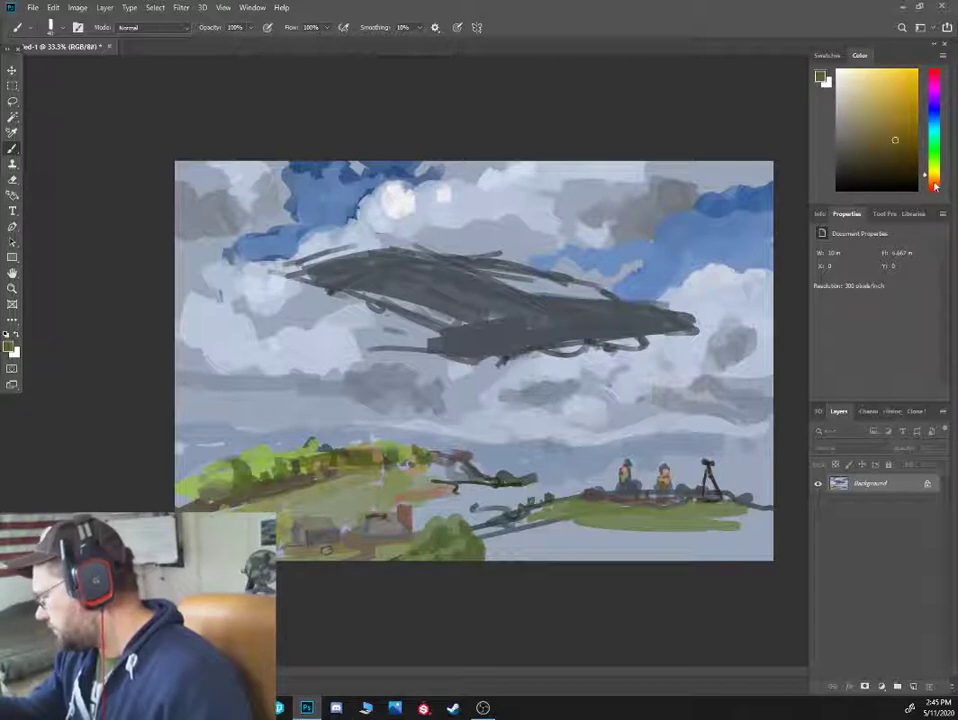
pyautogui.click(935, 183)
pyautogui.click(865, 140)
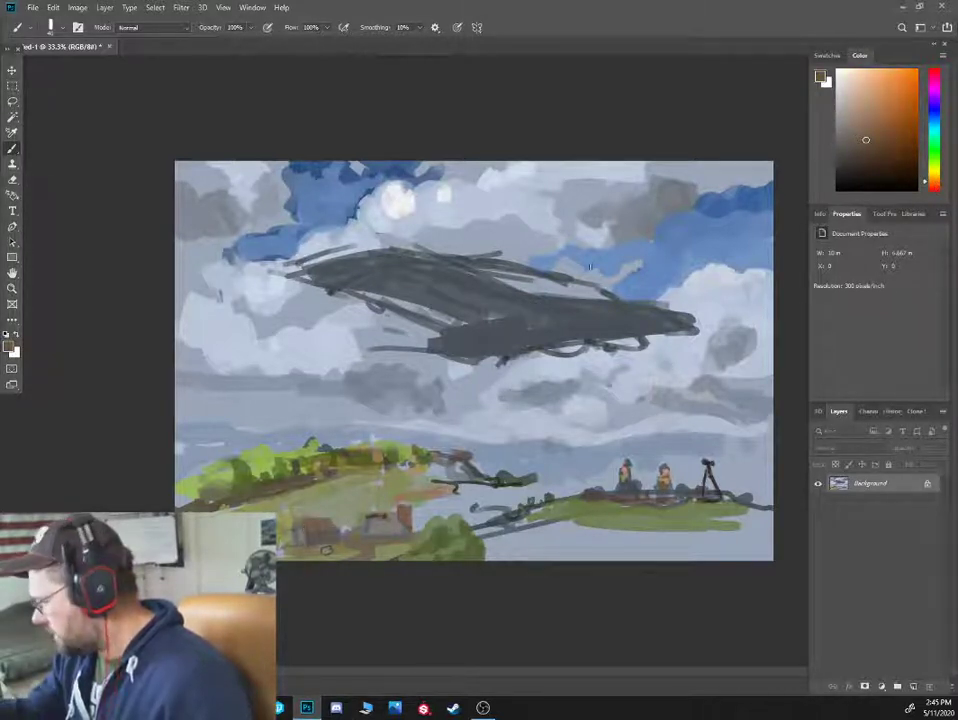
pyautogui.click(853, 165)
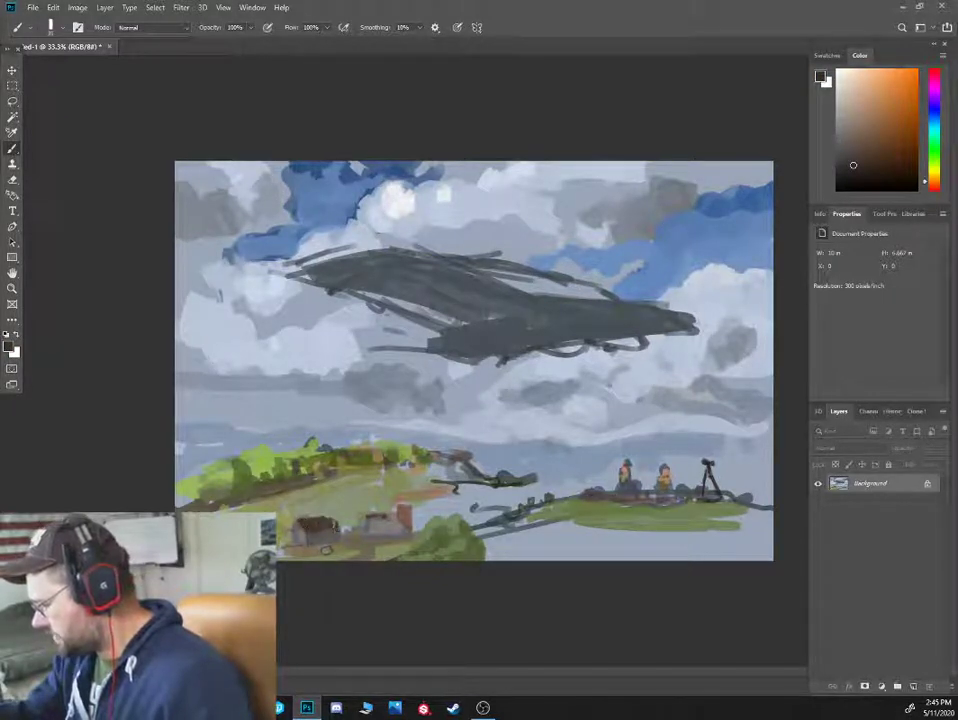
# Paint the left building's front wall light warm grey and touch up the ground around it with sampled grey-brown and olive
pyautogui.click(853, 147)
pyautogui.keyDown('alt'); pyautogui.click(298, 530); pyautogui.keyUp('alt')
pyautogui.click(935, 184)
pyautogui.click(845, 110)
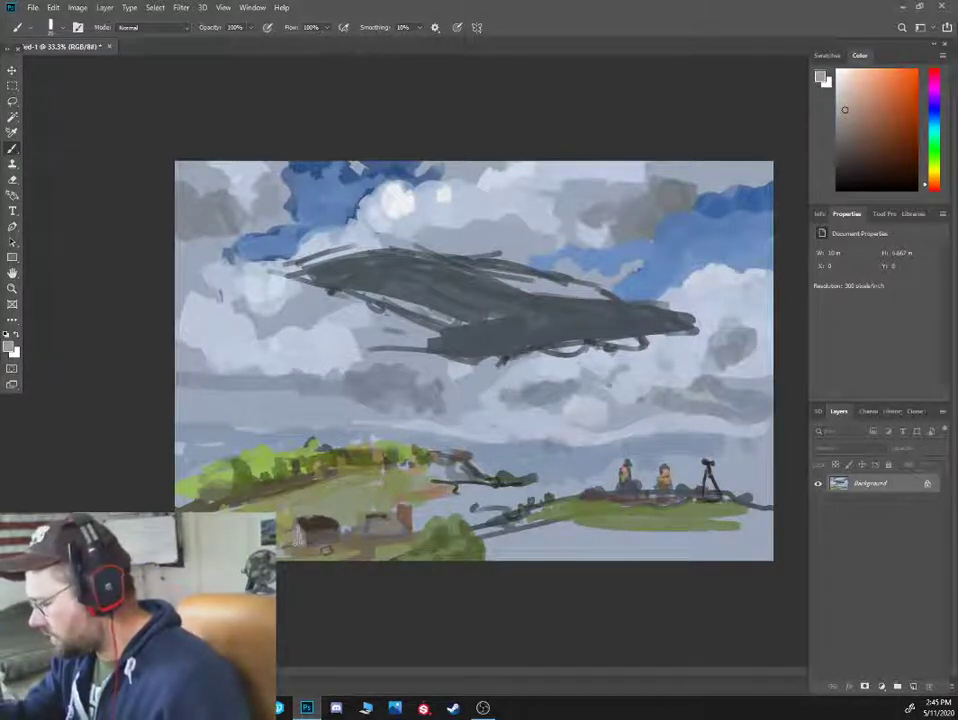
pyautogui.keyDown('alt'); pyautogui.click(326, 549); pyautogui.keyUp('alt')
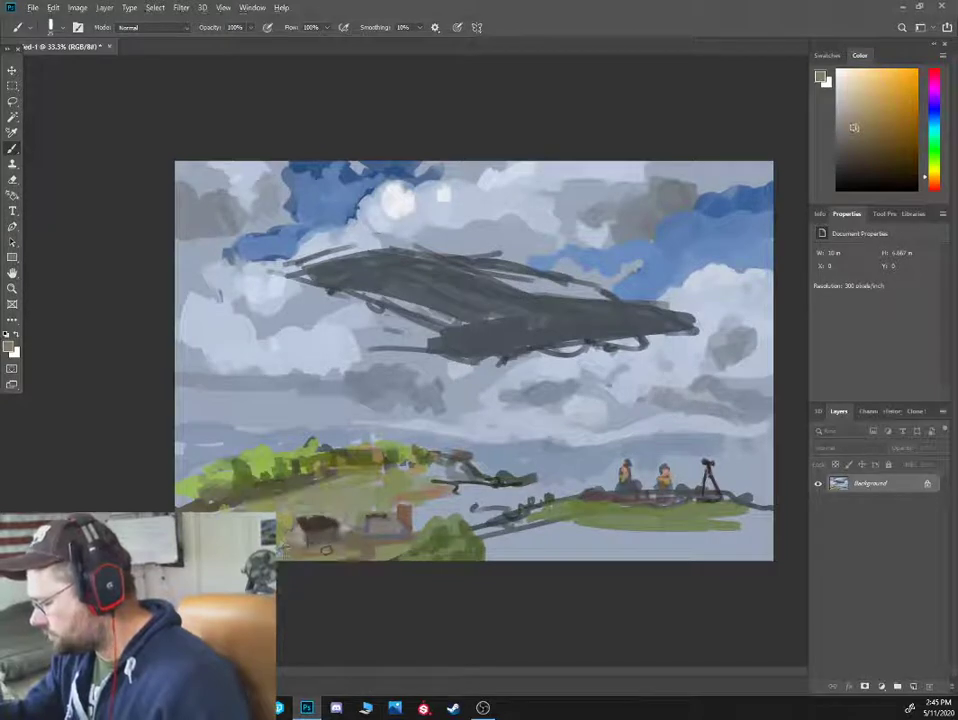
pyautogui.keyDown('alt'); pyautogui.click(284, 550); pyautogui.keyUp('alt')
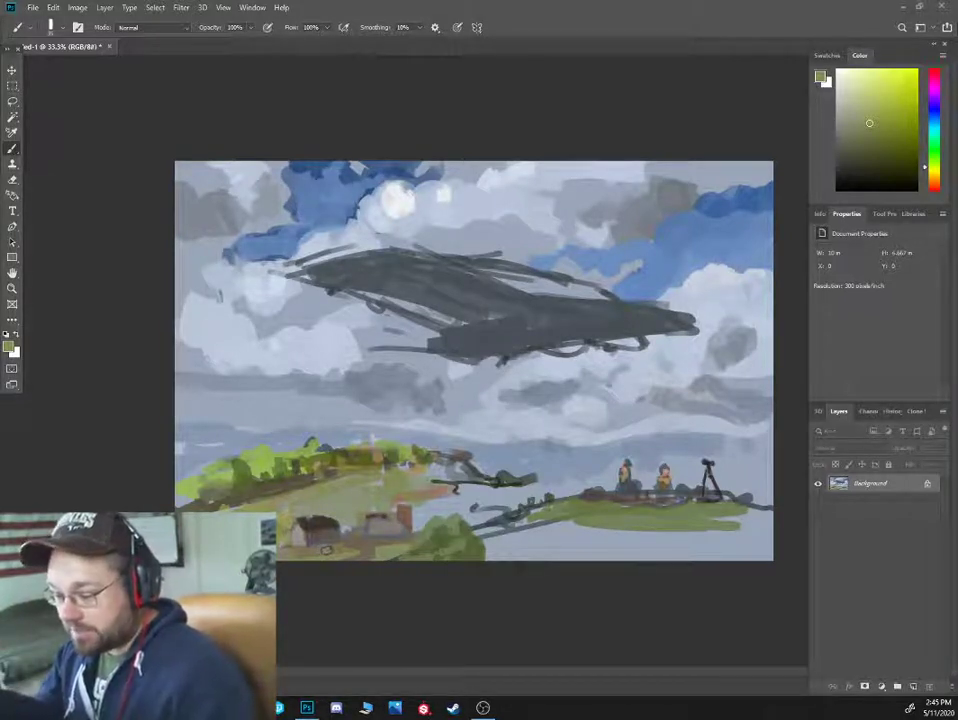
# Sample light and dark cloud greys and touch up the clouds bordering the right-hand blue sky patch
pyautogui.keyDown('alt'); pyautogui.click(608, 285); pyautogui.keyUp('alt')
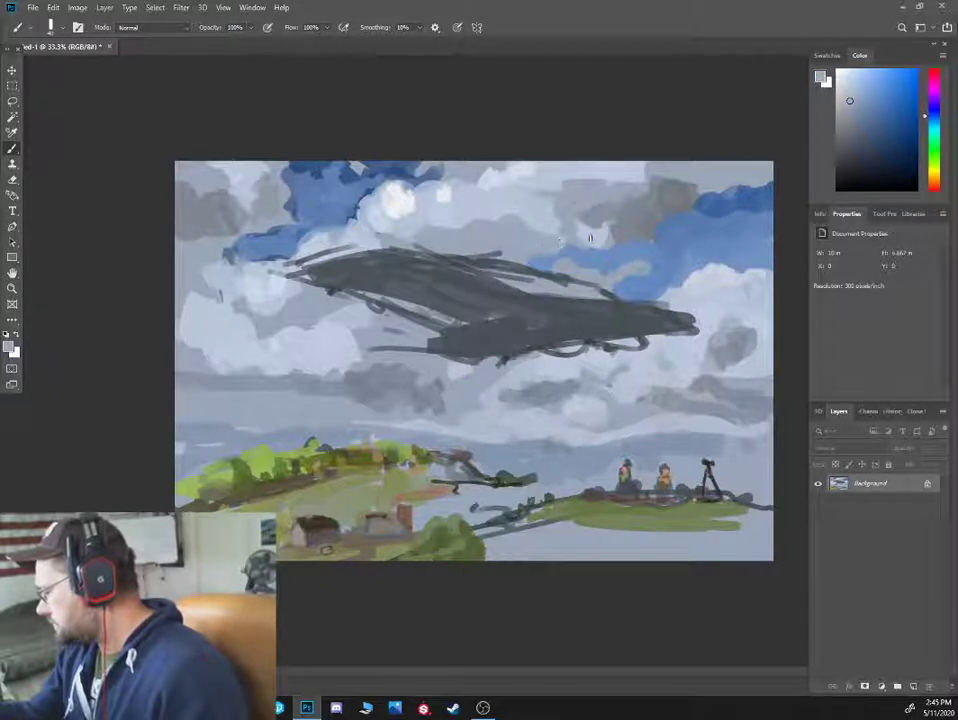
pyautogui.keyDown('alt'); pyautogui.click(626, 218); pyautogui.keyUp('alt')
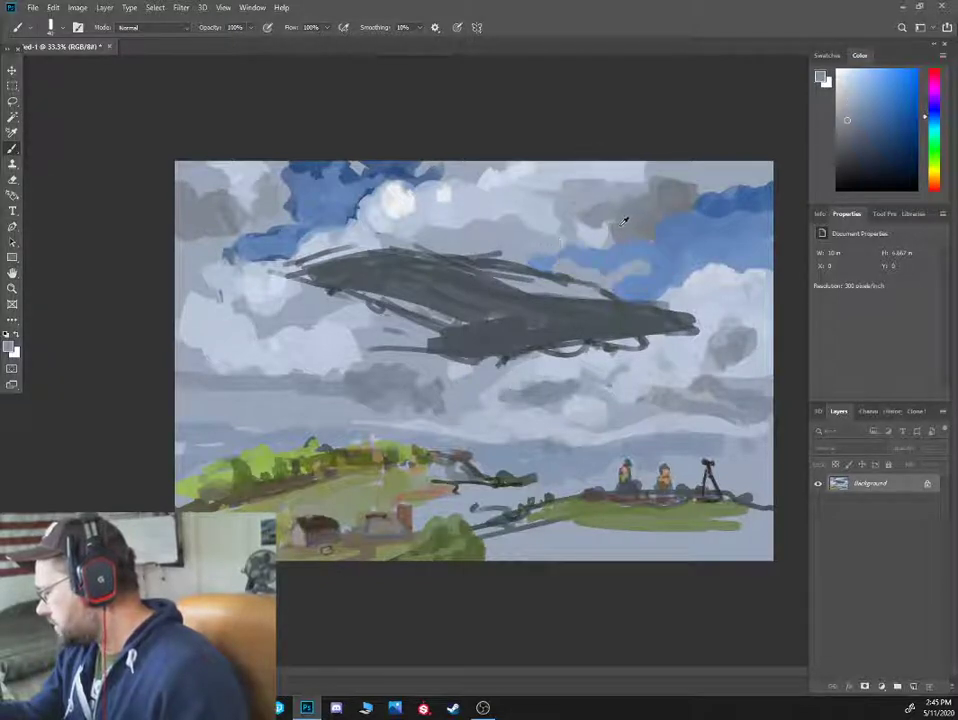
pyautogui.keyDown('alt'); pyautogui.click(686, 202); pyautogui.keyUp('alt')
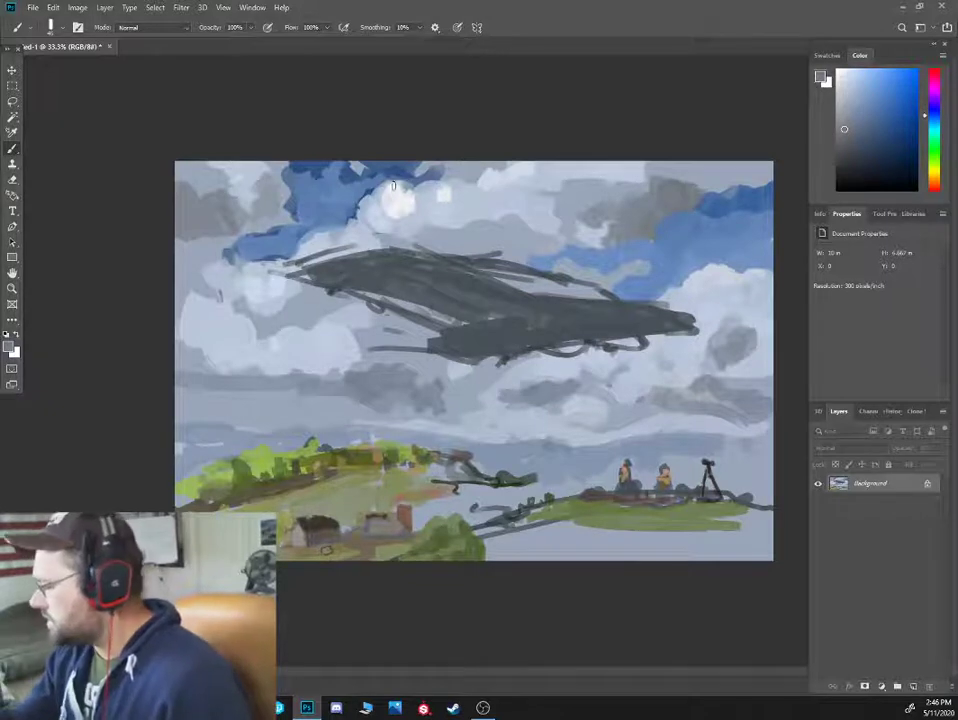
# Sample cloud grey and sky blues and rework the left edge of the blue patch in the upper-left sky
pyautogui.keyDown('alt'); pyautogui.click(278, 160); pyautogui.keyUp('alt')
pyautogui.keyDown('alt'); pyautogui.click(353, 202); pyautogui.keyUp('alt')
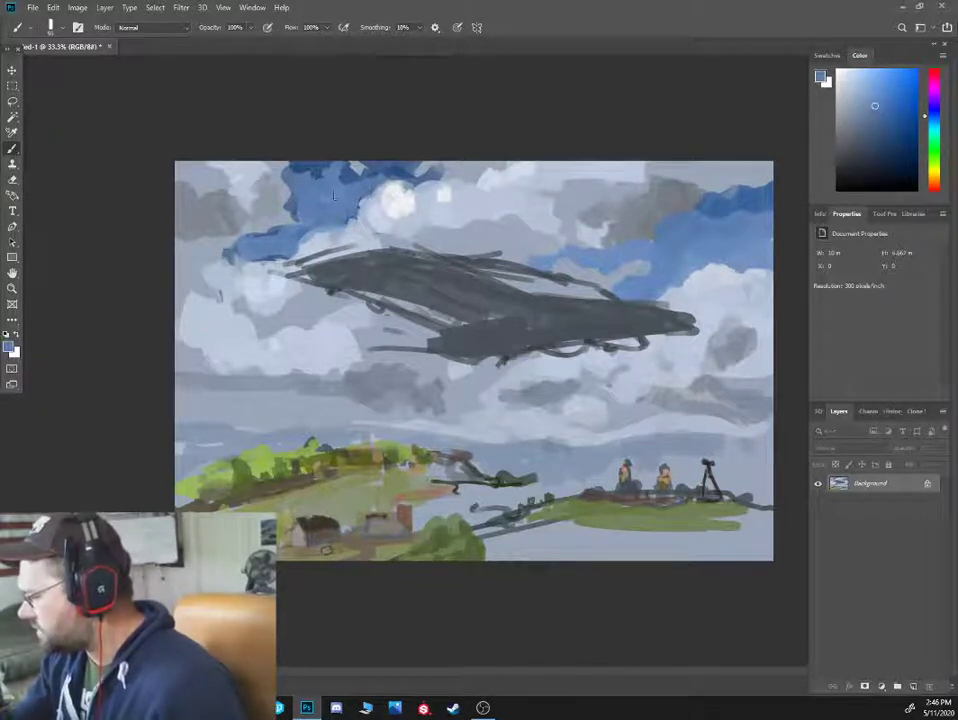
pyautogui.keyDown('alt'); pyautogui.click(308, 202); pyautogui.keyUp('alt')
pyautogui.keyDown('alt'); pyautogui.click(291, 222); pyautogui.keyUp('alt')
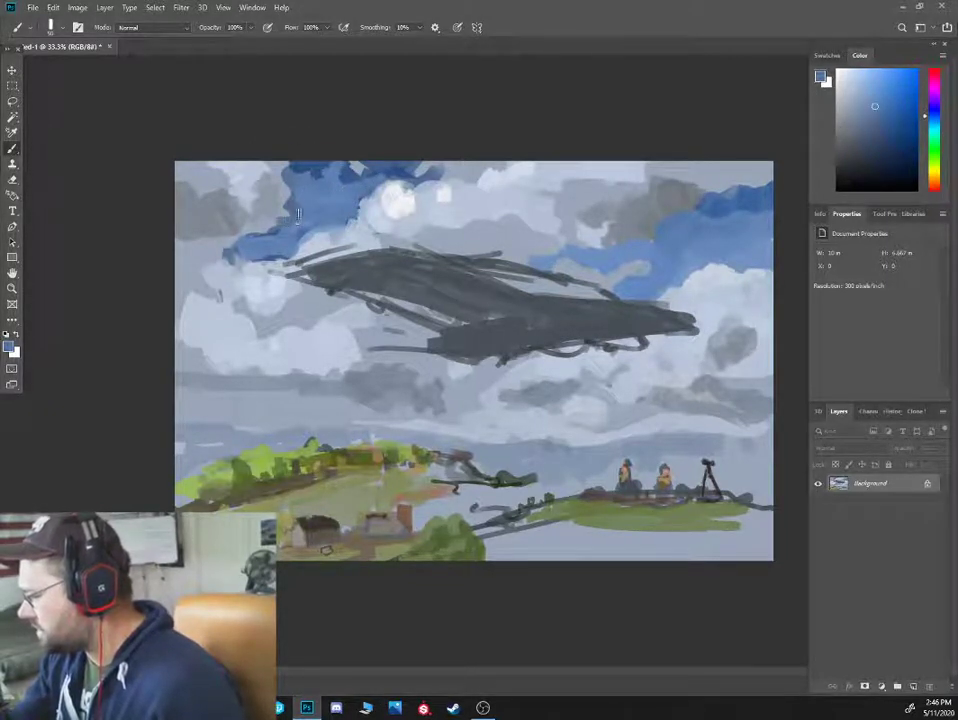
pyautogui.keyDown('alt'); pyautogui.click(296, 218); pyautogui.keyUp('alt')
# Sample blue-greys and paint the hazy horizon band above the left ridge, covering stray marks along the treetops
pyautogui.keyDown('alt'); pyautogui.click(570, 446); pyautogui.keyUp('alt')
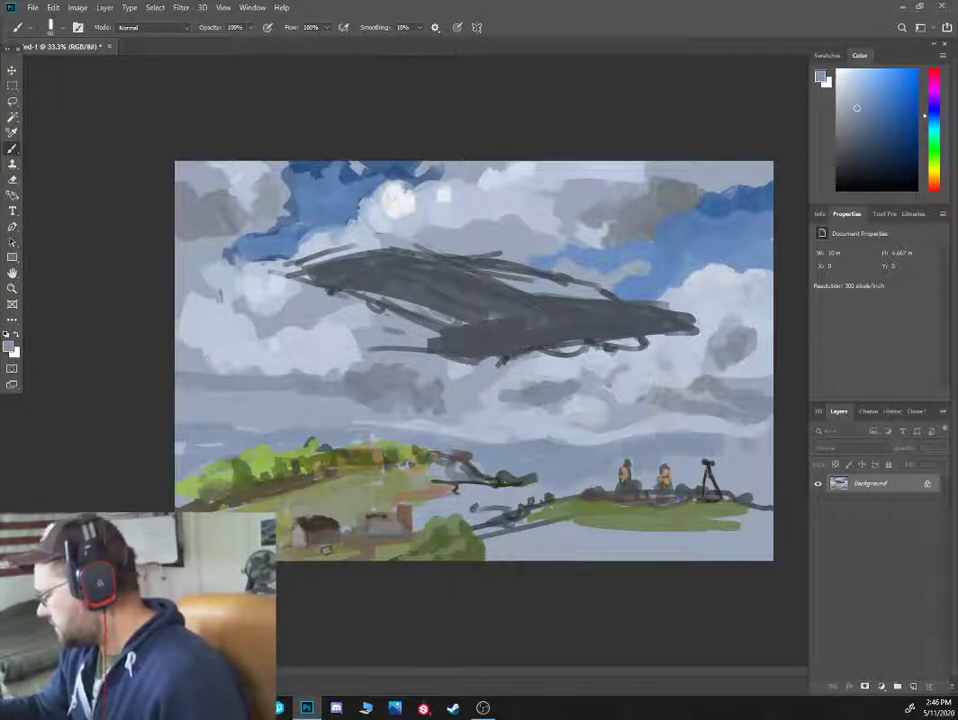
pyautogui.keyDown('alt'); pyautogui.click(671, 228); pyautogui.keyUp('alt')
pyautogui.keyDown('alt'); pyautogui.click(668, 229); pyautogui.keyUp('alt')
pyautogui.keyDown('alt'); pyautogui.click(440, 434); pyautogui.keyUp('alt')
pyautogui.moveTo(374, 442); pyautogui.dragTo(334, 442)
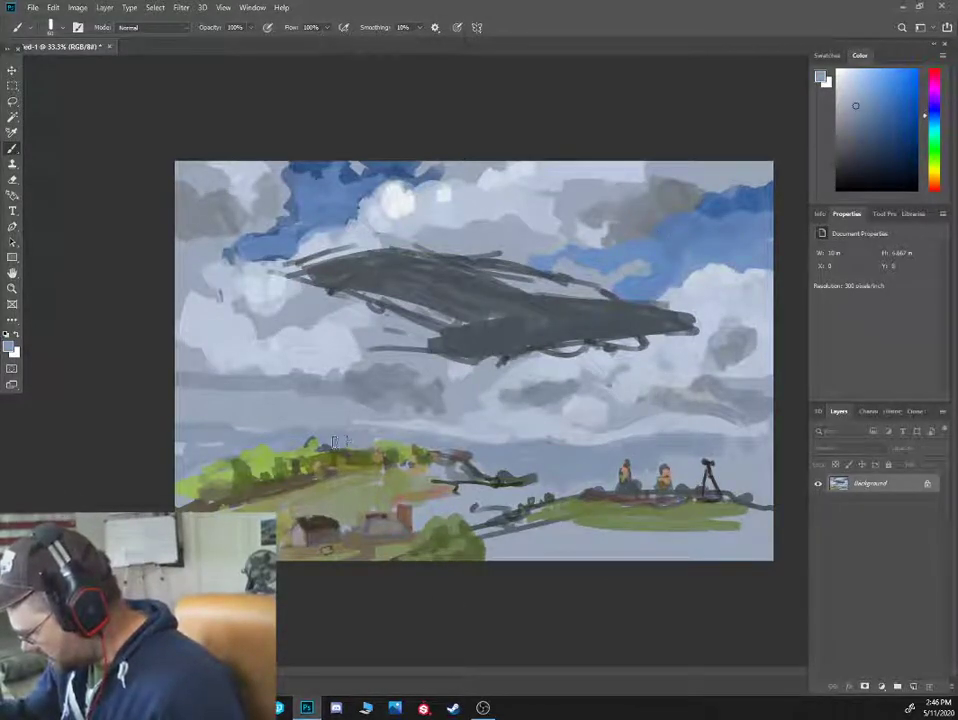
pyautogui.keyDown('alt'); pyautogui.click(269, 434); pyautogui.keyUp('alt')
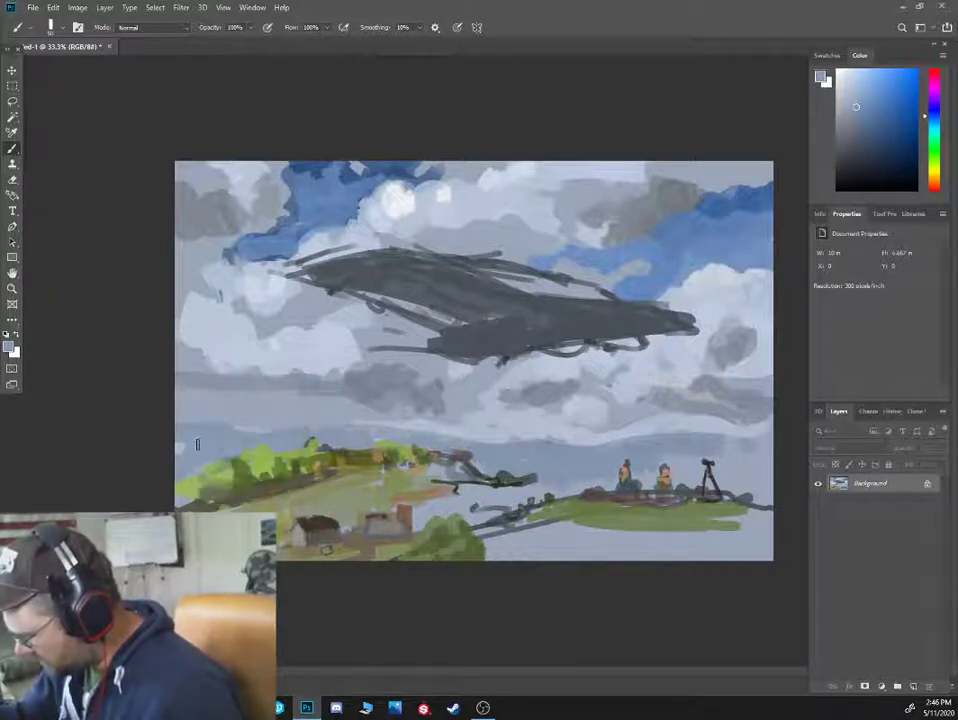
# Sample greens to refine the tree clumps along the left ridge and add very dark brown shadow accents beneath them
pyautogui.keyDown('alt'); pyautogui.click(187, 497); pyautogui.keyUp('alt')
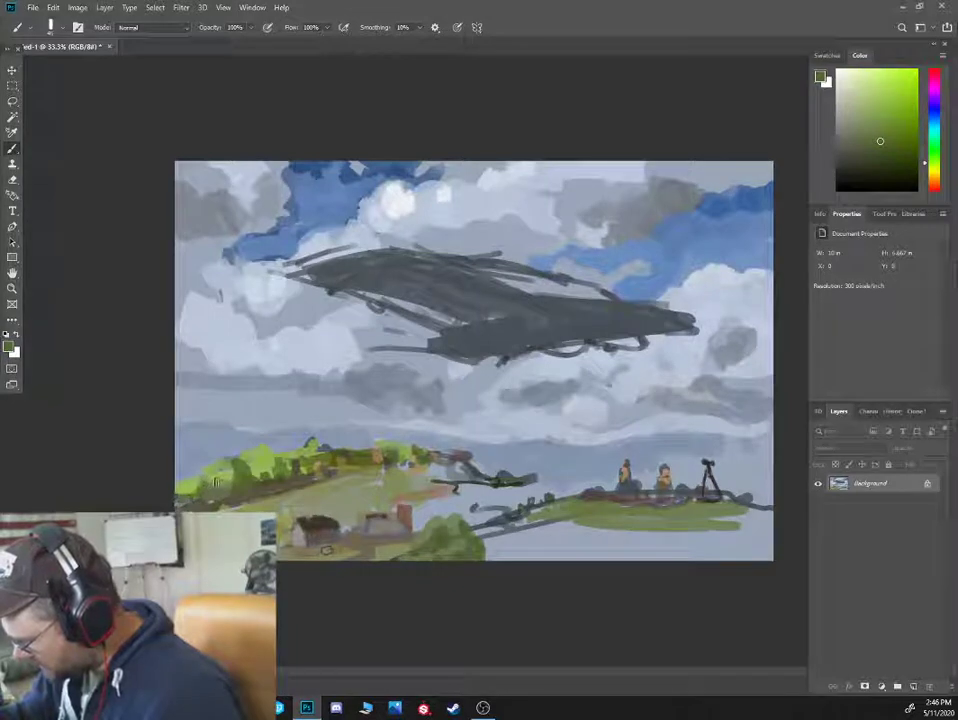
pyautogui.hotkey('alt', '[')
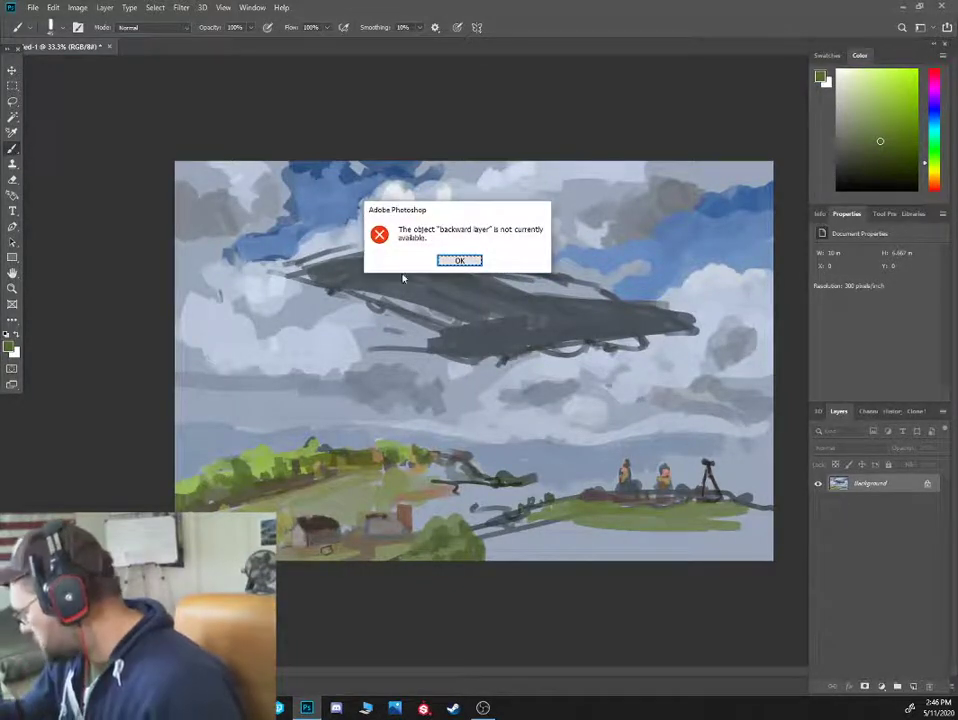
pyautogui.click(440, 259)
pyautogui.keyDown('alt'); pyautogui.click(278, 456); pyautogui.keyUp('alt')
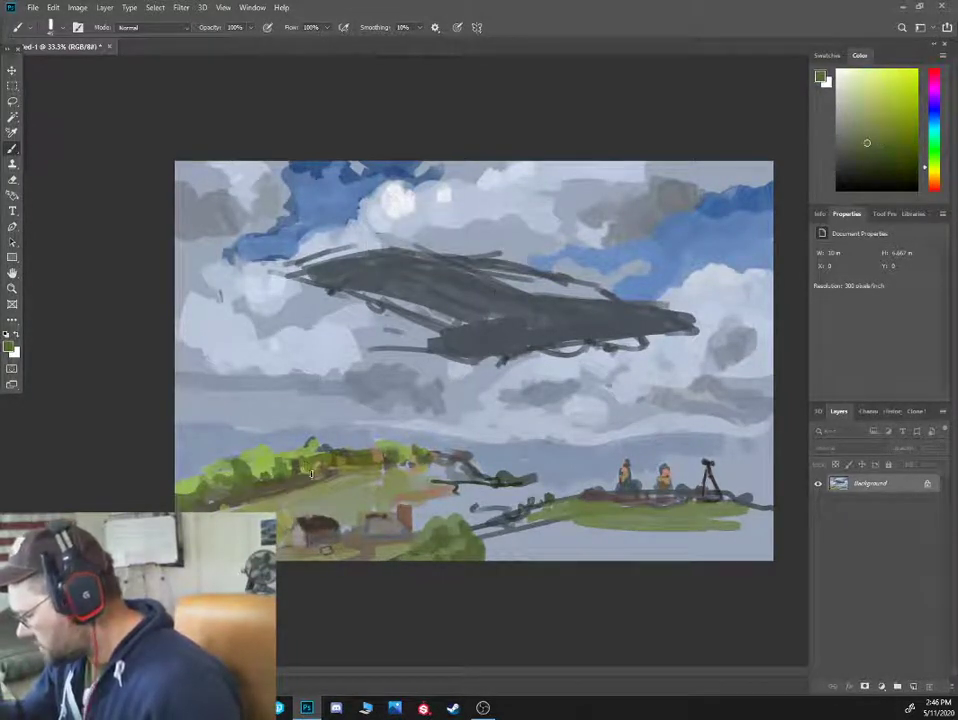
pyautogui.keyDown('alt'); pyautogui.click(306, 452); pyautogui.keyUp('alt')
pyautogui.click(938, 187)
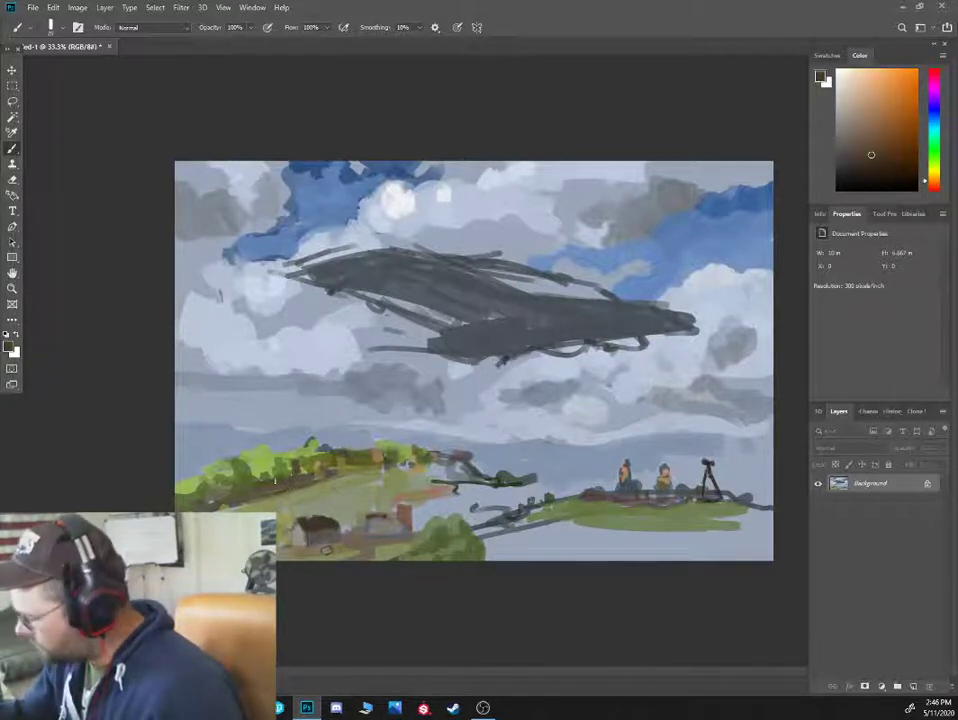
pyautogui.moveTo(890, 163)
pyautogui.mouseDown()
pyautogui.moveTo(898, 165)
pyautogui.moveTo(878, 169)
pyautogui.mouseUp()
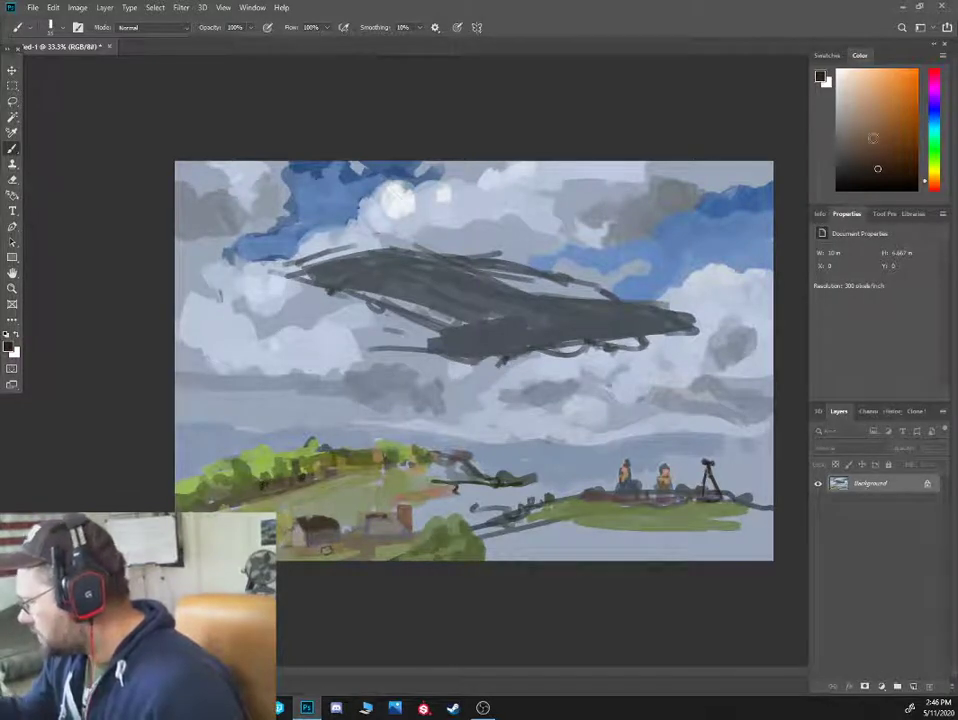
# Choose a muted brown and sample dark brown and olive to touch up the tree bases and adjoining field on the left ridge
pyautogui.click(860, 128)
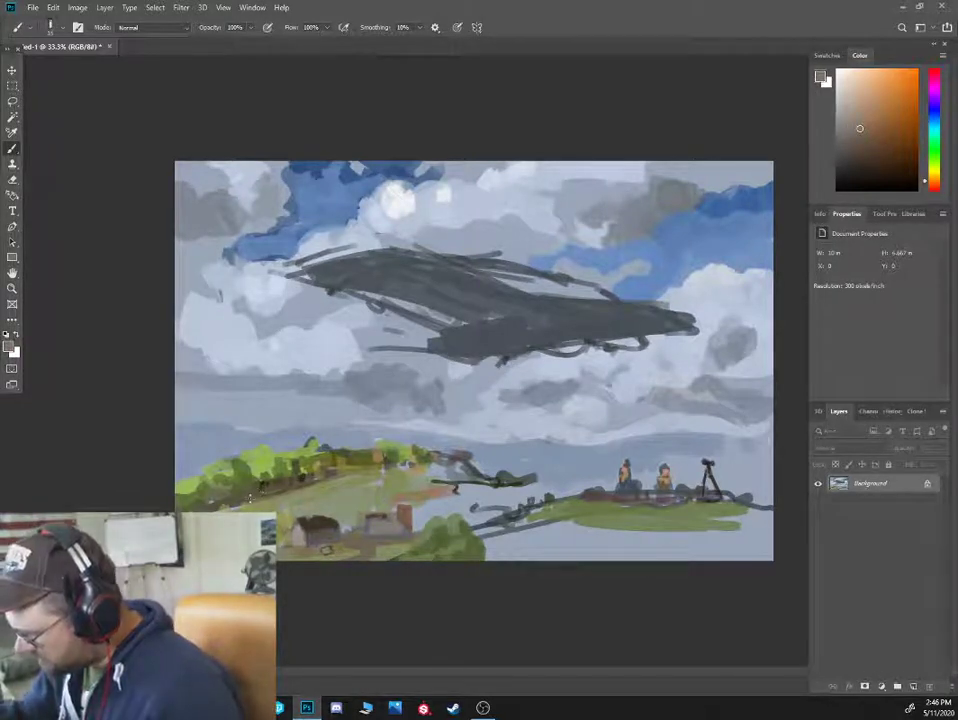
pyautogui.keyDown('alt'); pyautogui.click(255, 487); pyautogui.keyUp('alt')
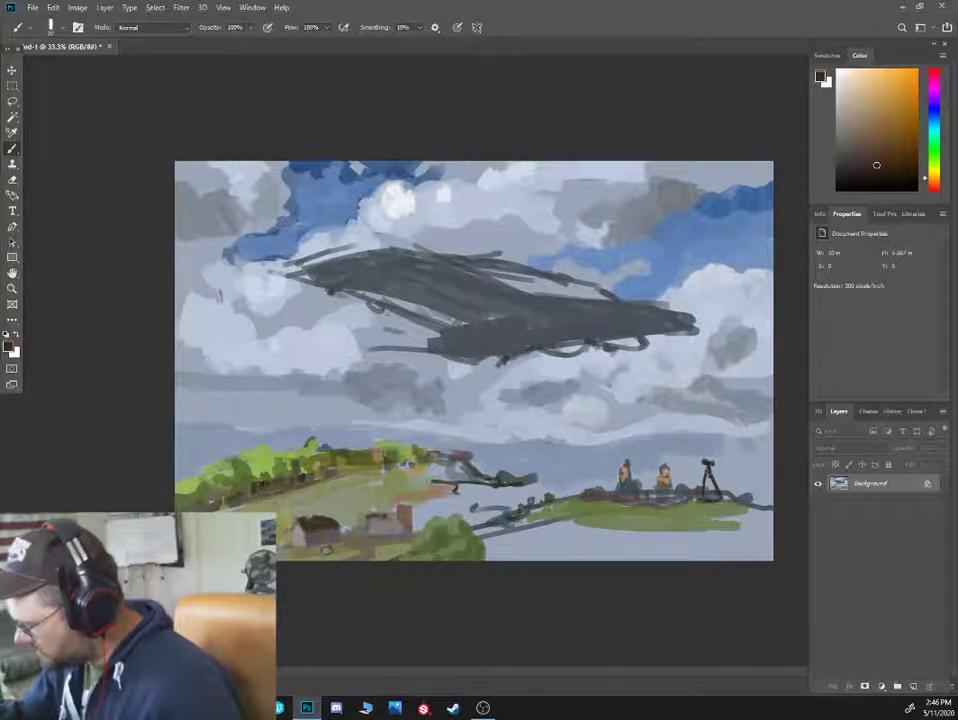
pyautogui.keyDown('alt'); pyautogui.click(284, 511); pyautogui.keyUp('alt')
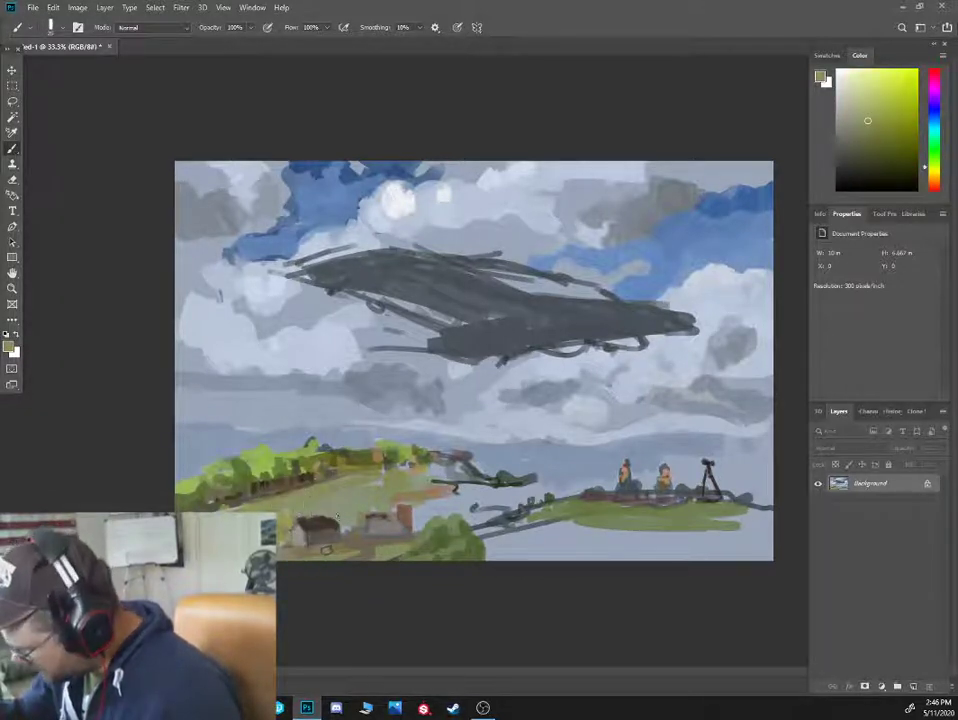
# Sample greys, dark browns and field olives to define the left farm building's walls, roof and surrounding ground
pyautogui.keyDown('alt'); pyautogui.click(302, 527); pyautogui.keyUp('alt')
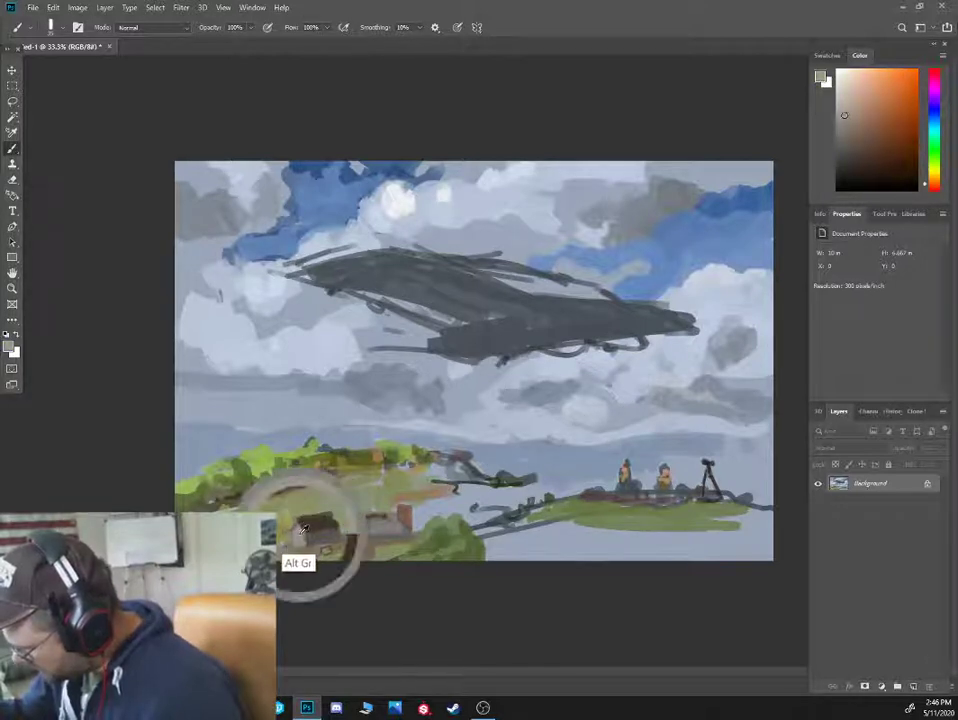
pyautogui.keyDown('alt'); pyautogui.click(291, 527); pyautogui.keyUp('alt')
pyautogui.keyDown('alt'); pyautogui.click(309, 534); pyautogui.keyUp('alt')
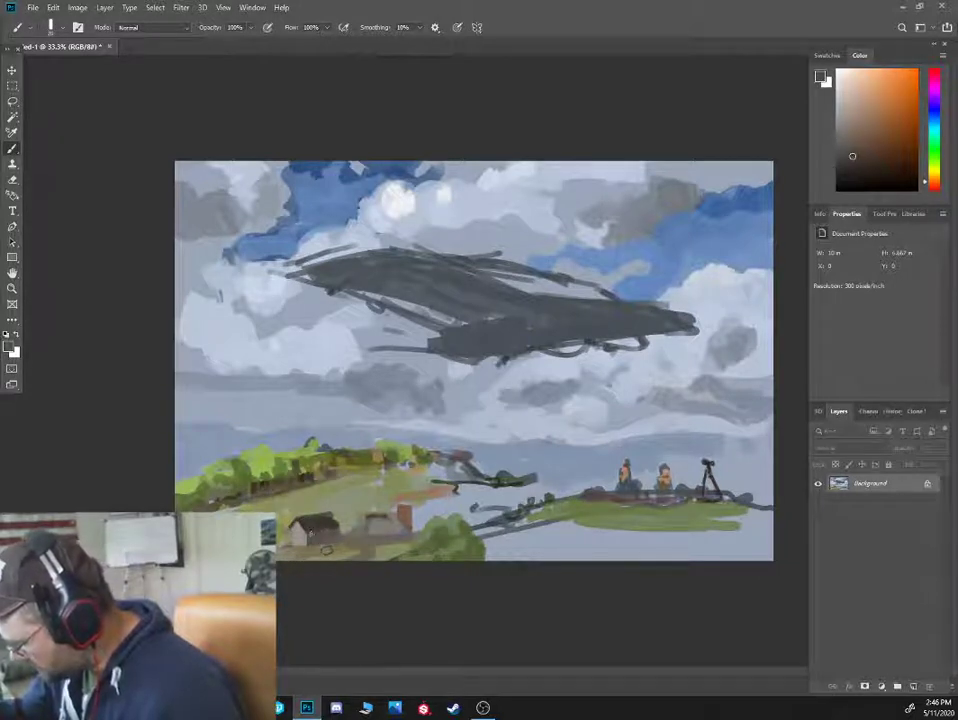
pyautogui.keyDown('alt'); pyautogui.click(325, 548); pyautogui.keyUp('alt')
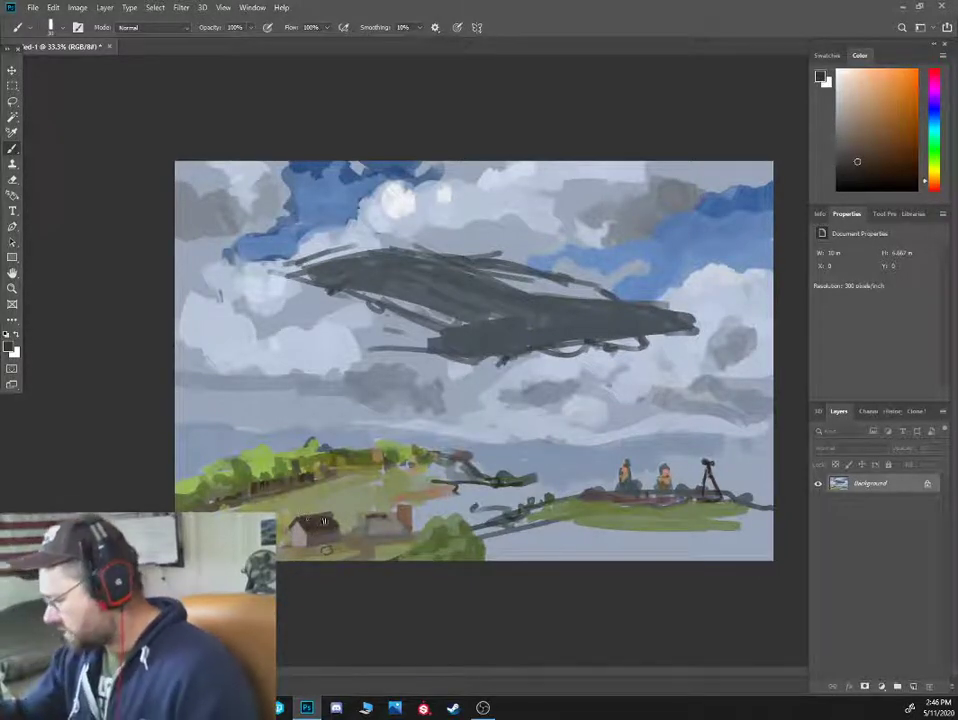
pyautogui.keyDown('alt'); pyautogui.click(317, 513); pyautogui.keyUp('alt')
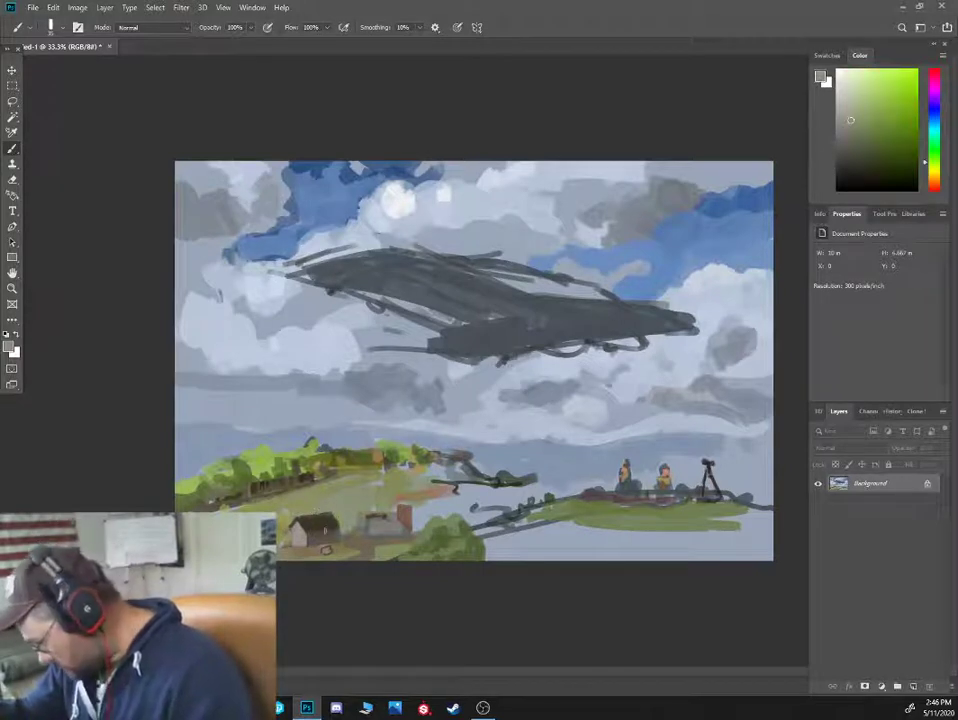
pyautogui.keyDown('alt'); pyautogui.click(325, 549); pyautogui.keyUp('alt')
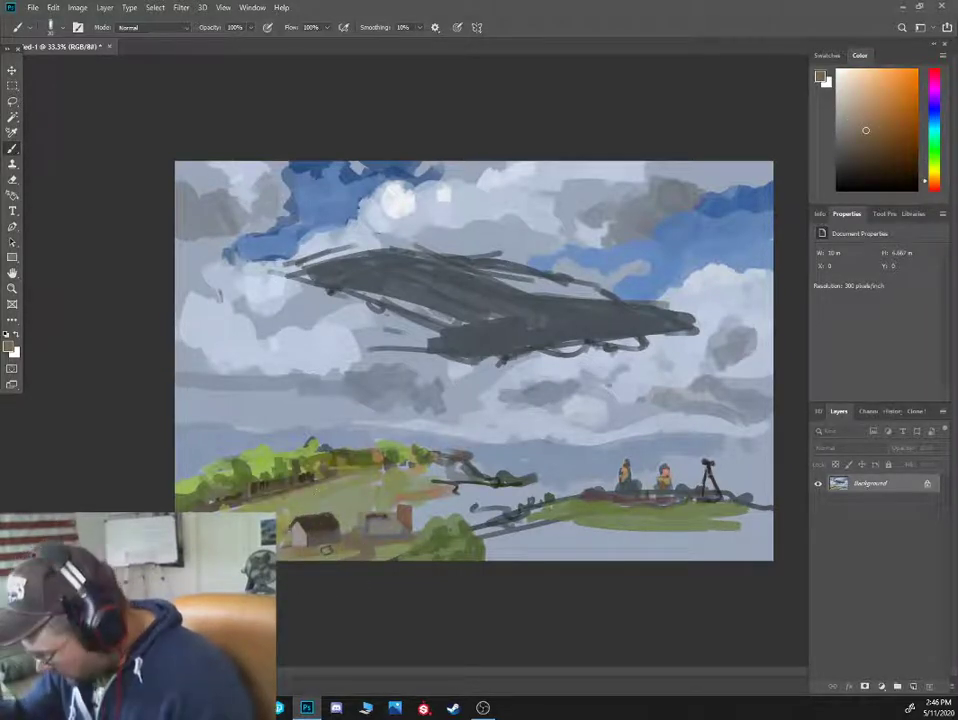
pyautogui.keyDown('alt'); pyautogui.click(292, 510); pyautogui.keyUp('alt')
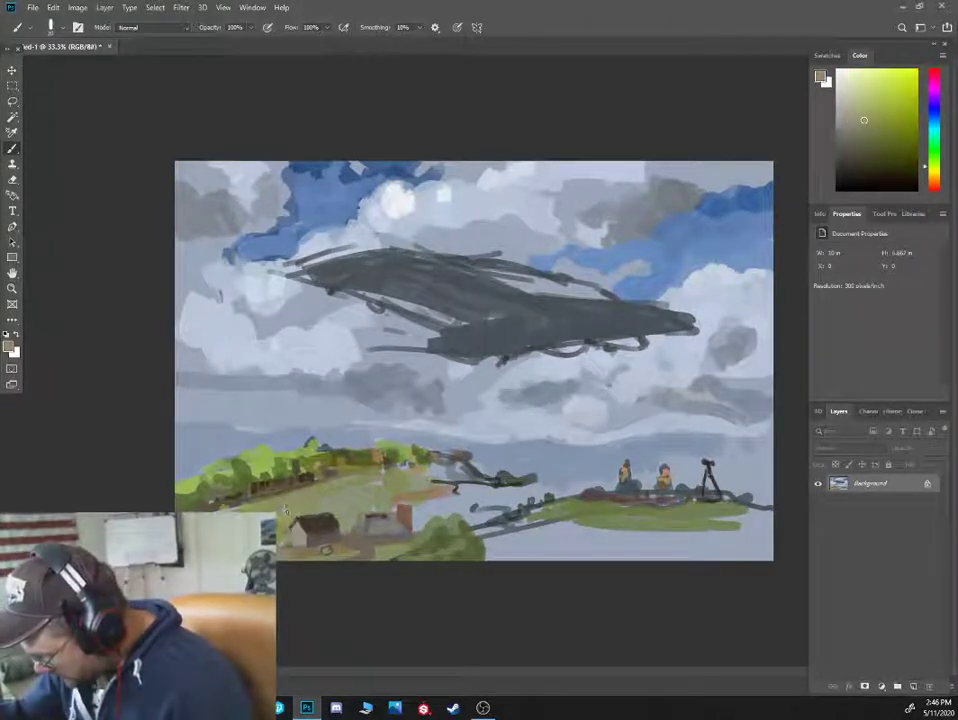
pyautogui.keyDown('alt'); pyautogui.click(287, 511); pyautogui.keyUp('alt')
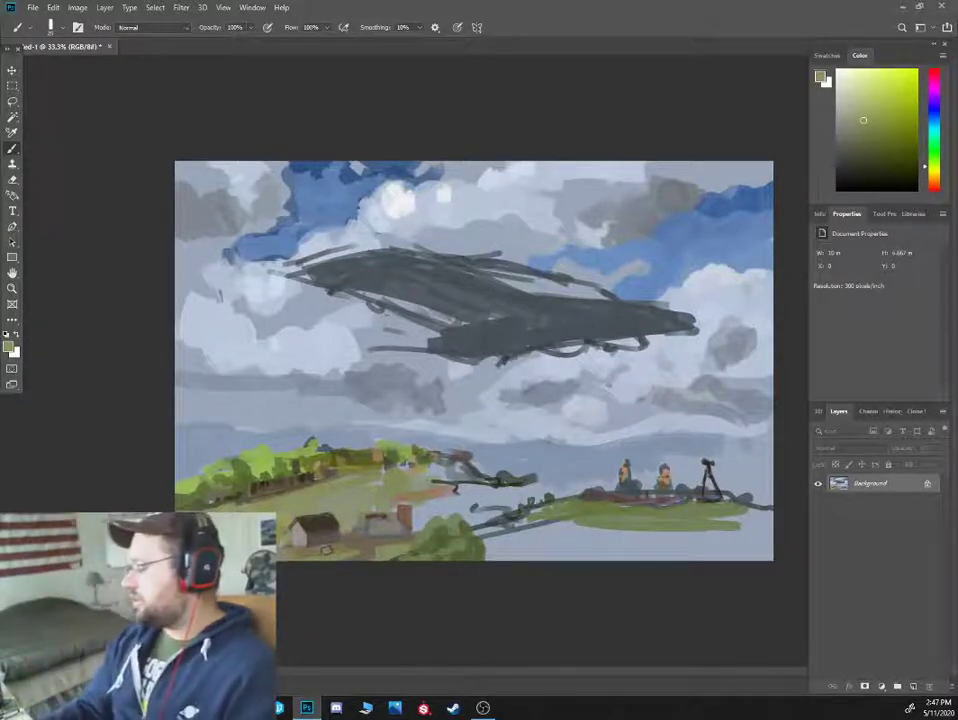
# Mix a lighter muted yellow-green and sample field greens to paint the meadow between the left treeline and the farm buildings
pyautogui.click(930, 171)
pyautogui.click(874, 114)
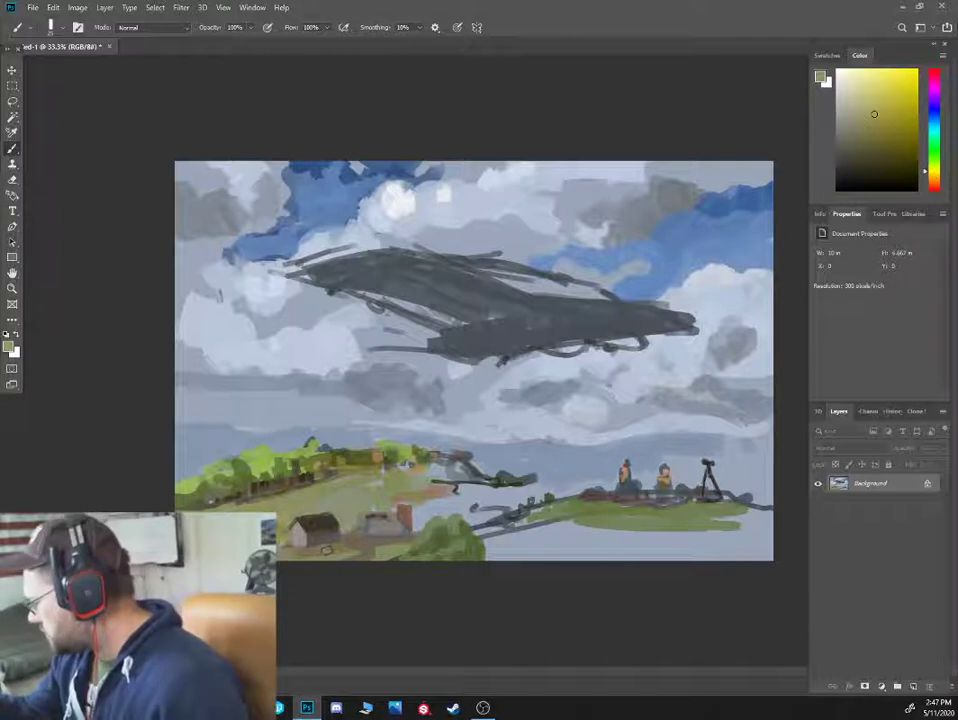
pyautogui.keyDown('alt'); pyautogui.click(357, 484); pyautogui.keyUp('alt')
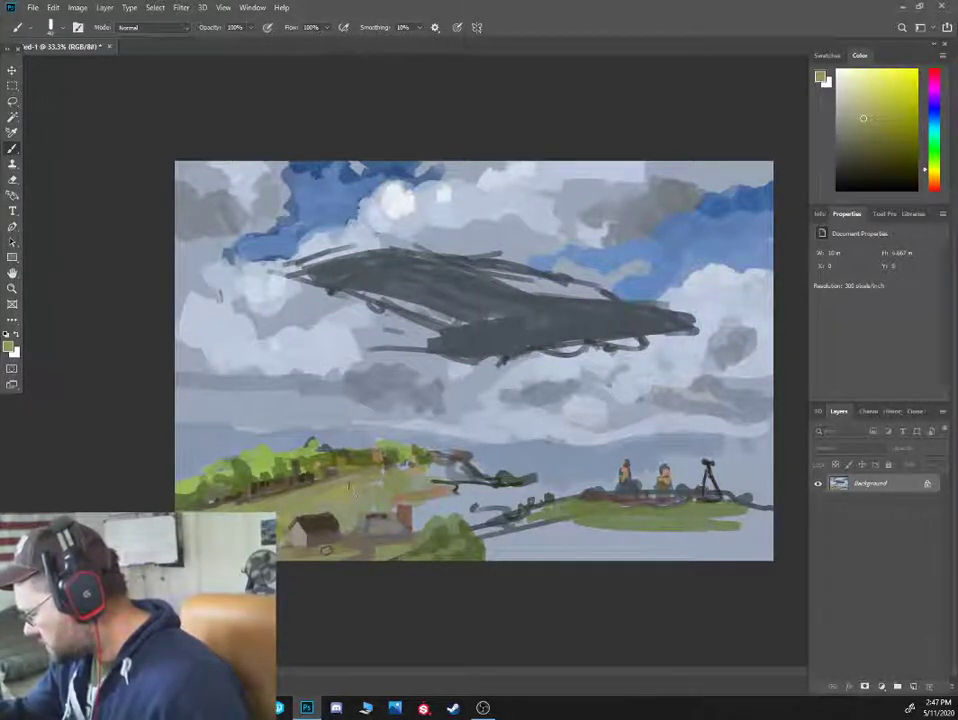
pyautogui.keyDown('alt'); pyautogui.click(375, 498); pyautogui.keyUp('alt')
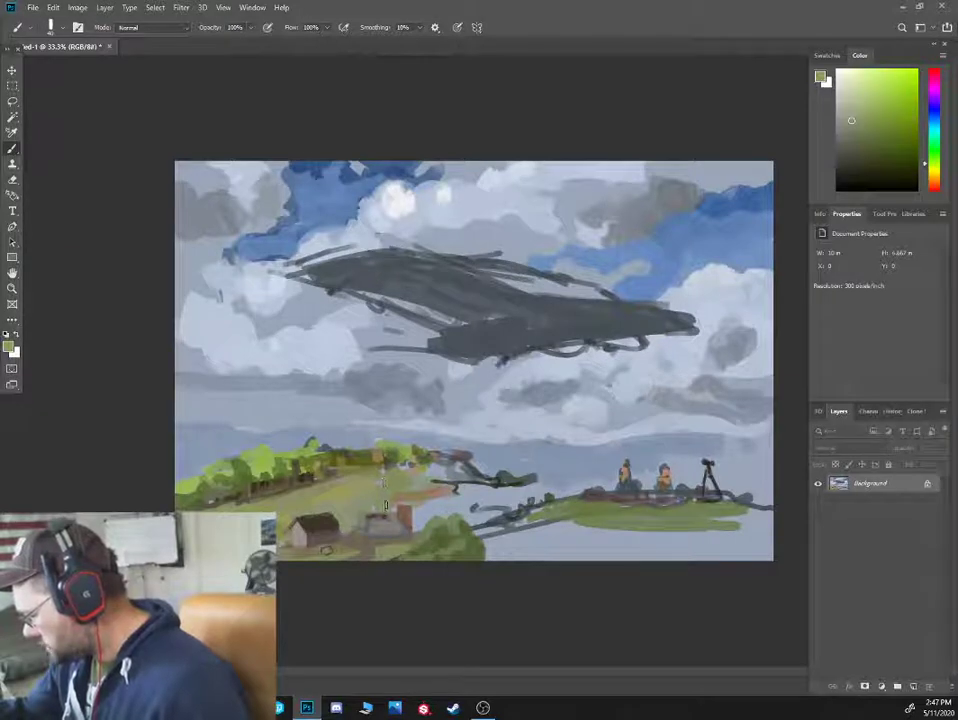
# Add dark brown accents under the far end of the left treeline and extend sampled olive greens over the field below
pyautogui.keyDown('alt'); pyautogui.click(322, 469); pyautogui.keyUp('alt')
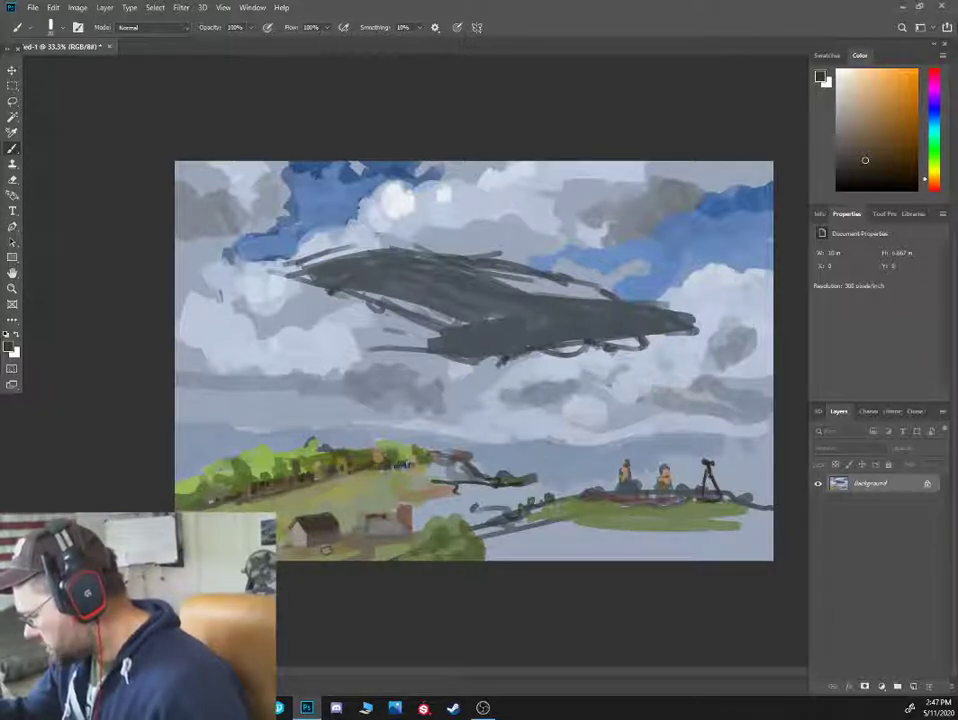
pyautogui.keyDown('alt'); pyautogui.click(376, 476); pyautogui.keyUp('alt')
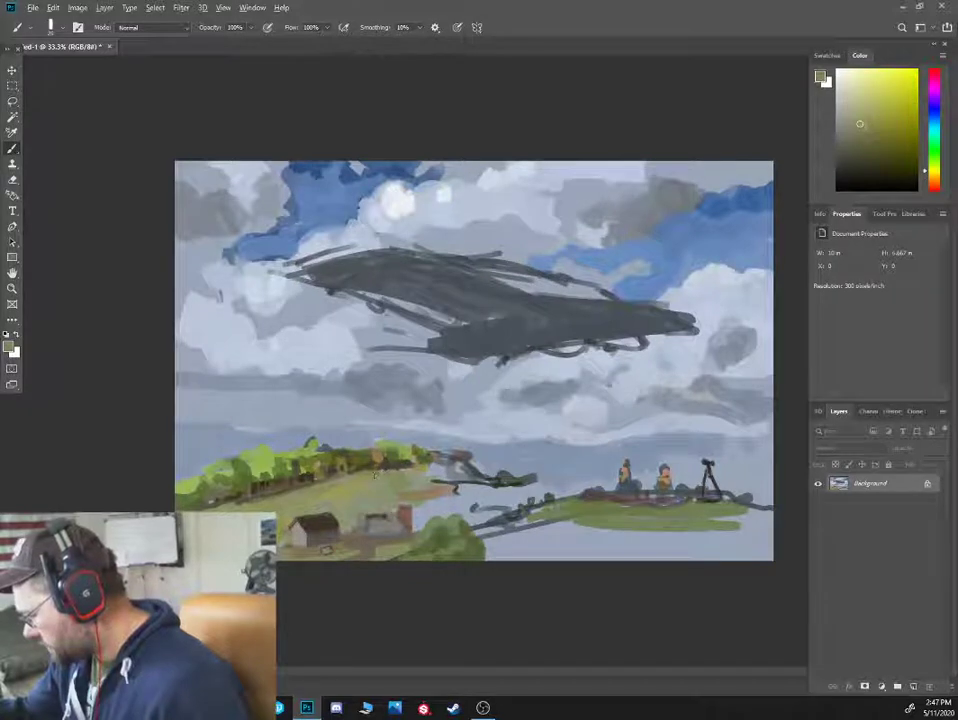
pyautogui.keyDown('alt'); pyautogui.click(393, 477); pyautogui.keyUp('alt')
pyautogui.keyDown('alt'); pyautogui.click(388, 479); pyautogui.keyUp('alt')
pyautogui.keyDown('alt'); pyautogui.click(410, 478); pyautogui.keyUp('alt')
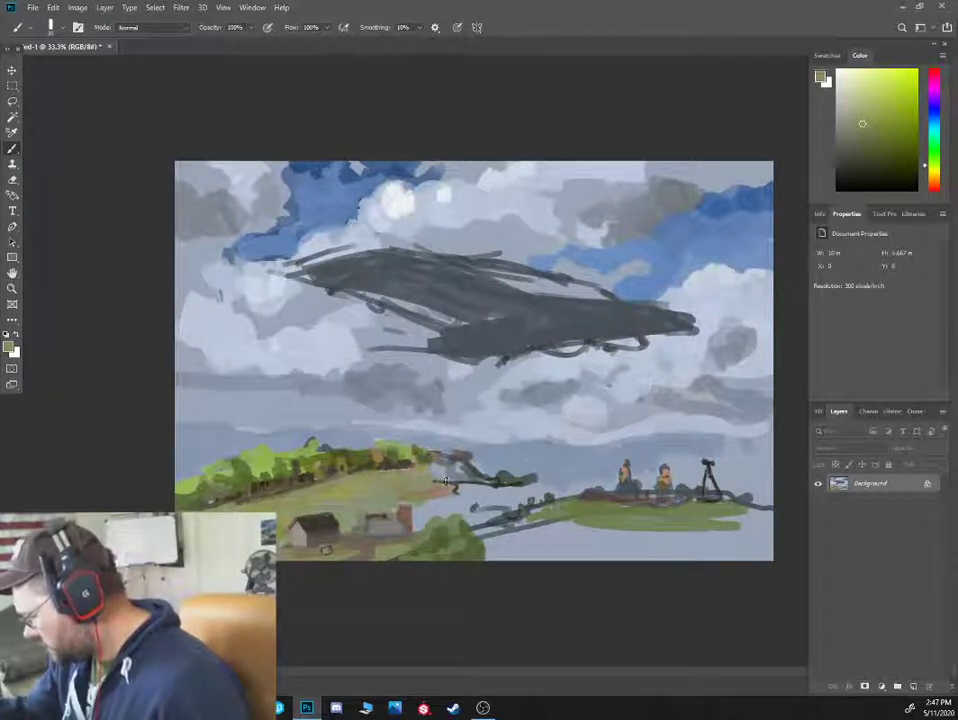
# Sample dark browns, olive and grey to refine the left farm building's roof edge, shaded side and ground shadow
pyautogui.keyDown('alt'); pyautogui.click(333, 541); pyautogui.keyUp('alt')
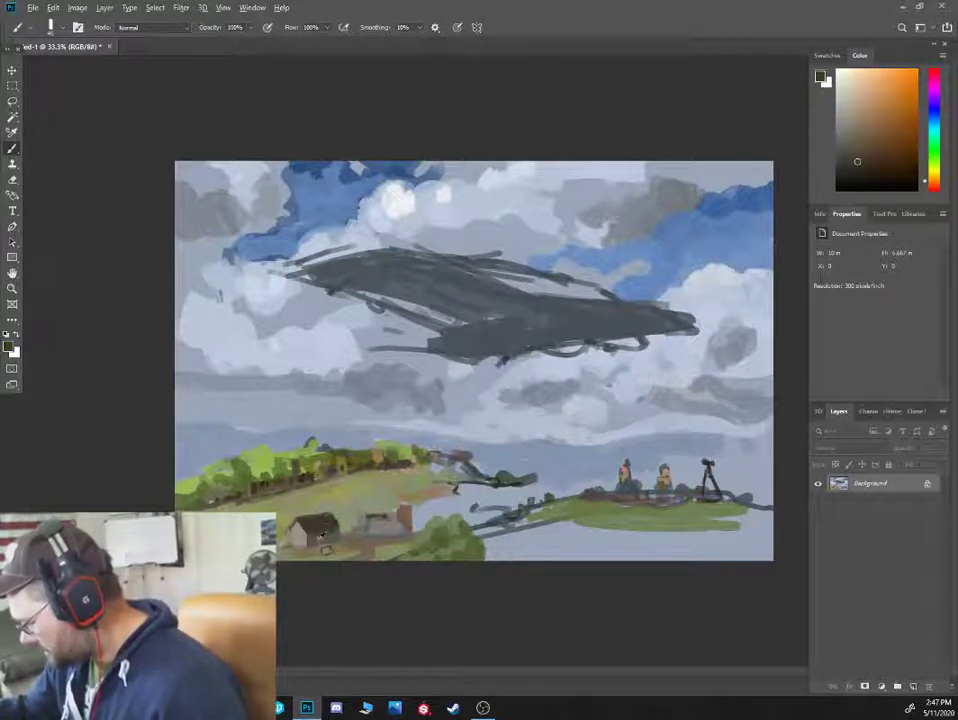
pyautogui.keyDown('alt'); pyautogui.click(325, 550); pyautogui.keyUp('alt')
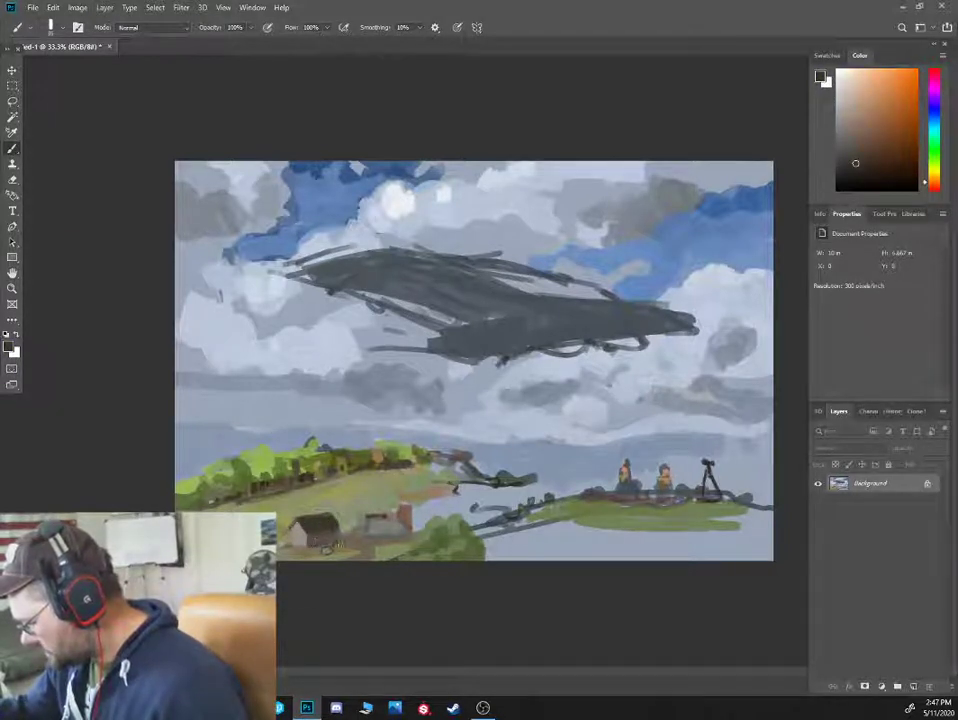
pyautogui.keyDown('alt'); pyautogui.click(342, 521); pyautogui.keyUp('alt')
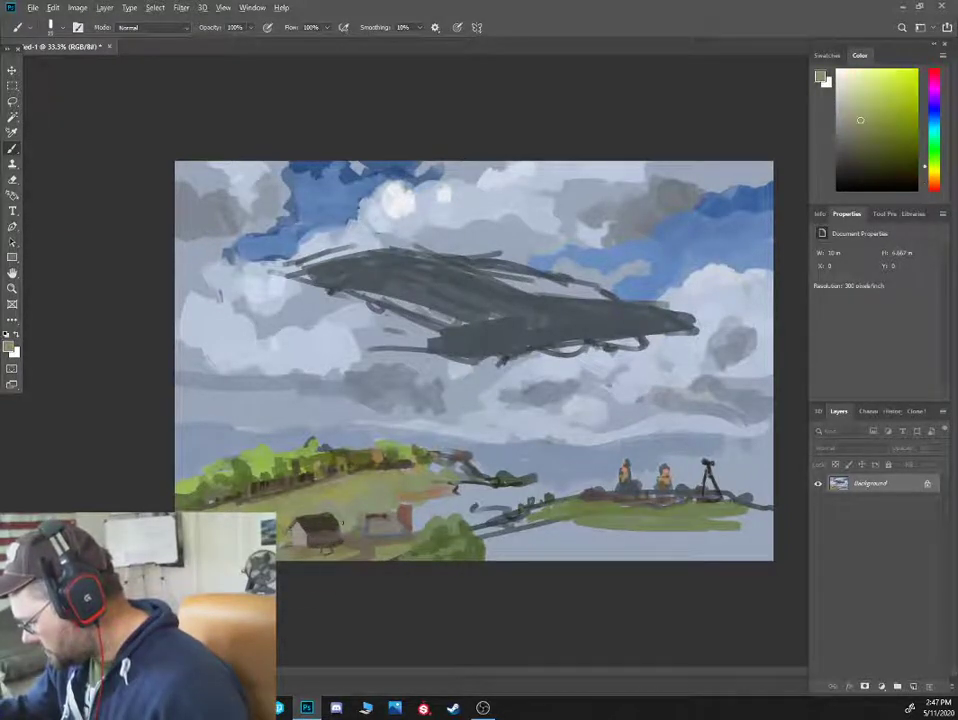
pyautogui.keyDown('alt'); pyautogui.click(336, 516); pyautogui.keyUp('alt')
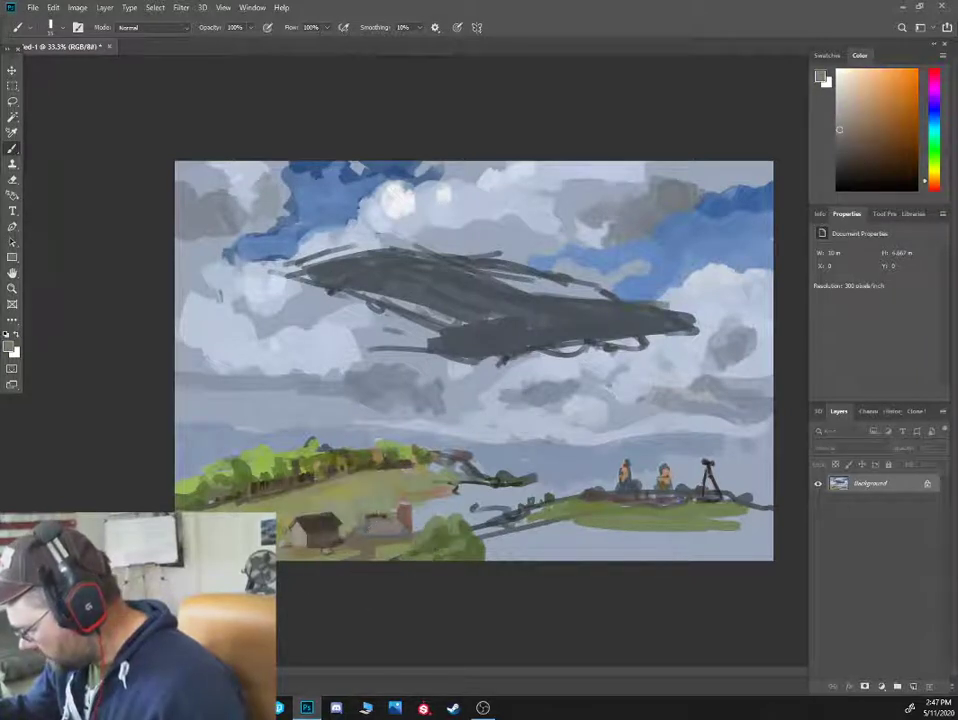
# Mix orange-red and dark reddish-brown tones to recolor the left building as a red barn, and choose a dark olive
pyautogui.keyDown('alt'); pyautogui.click(277, 423); pyautogui.keyUp('alt')
pyautogui.click(929, 179)
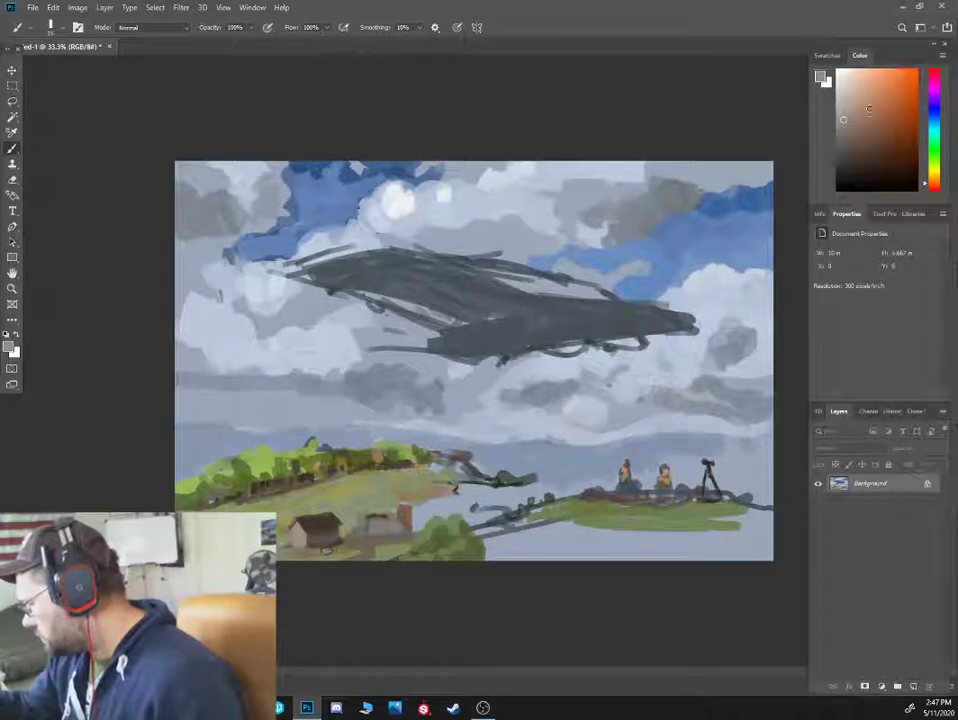
pyautogui.click(868, 107)
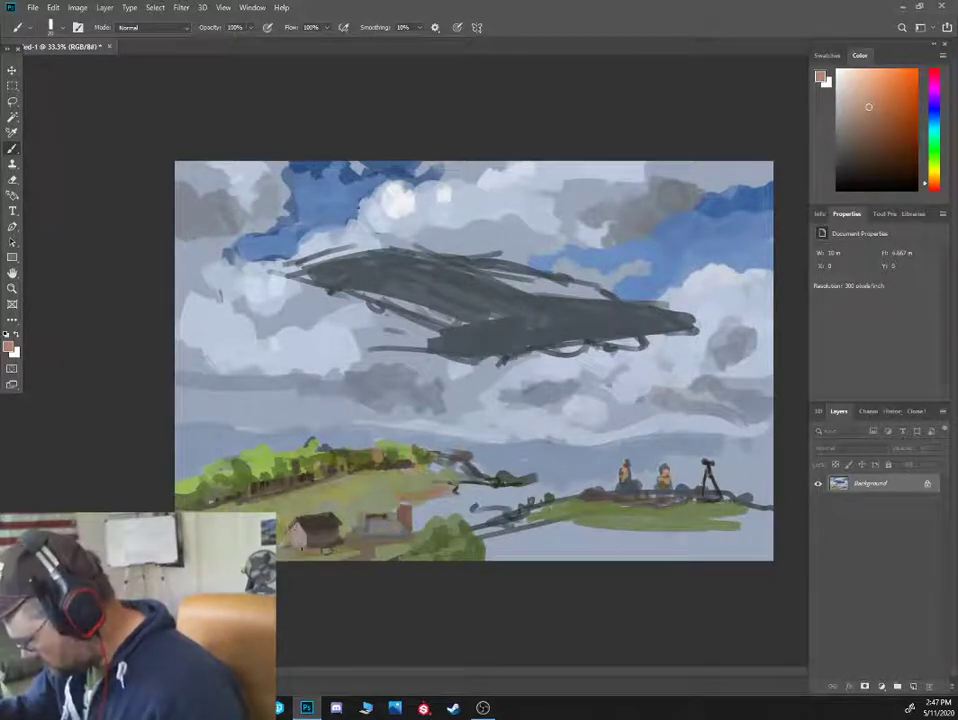
pyautogui.click(883, 143)
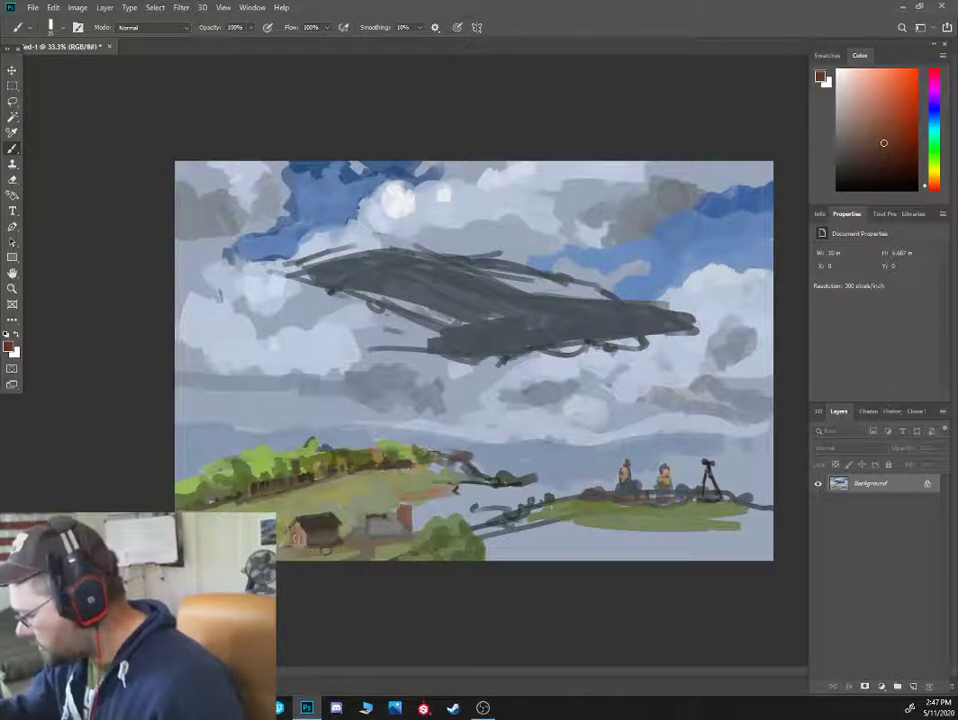
pyautogui.keyDown('alt'); pyautogui.click(310, 535); pyautogui.keyUp('alt')
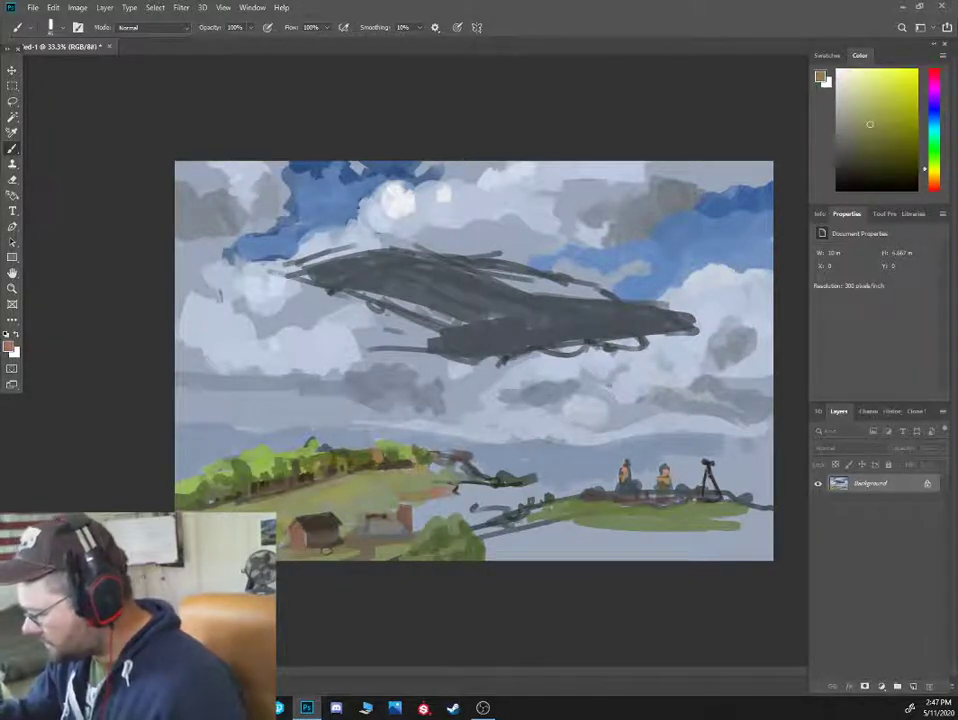
pyautogui.click(873, 149)
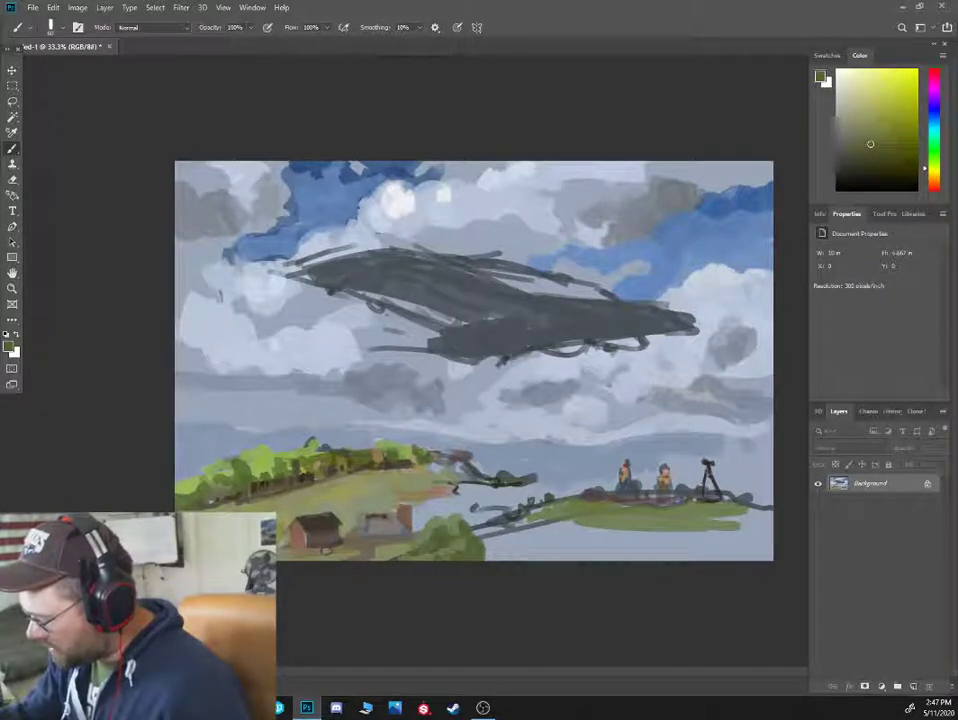
# Sample cloud greys and sky blues to clean up the sky along the canvas's left and right edges
pyautogui.keyDown('alt'); pyautogui.click(207, 192); pyautogui.keyUp('alt')
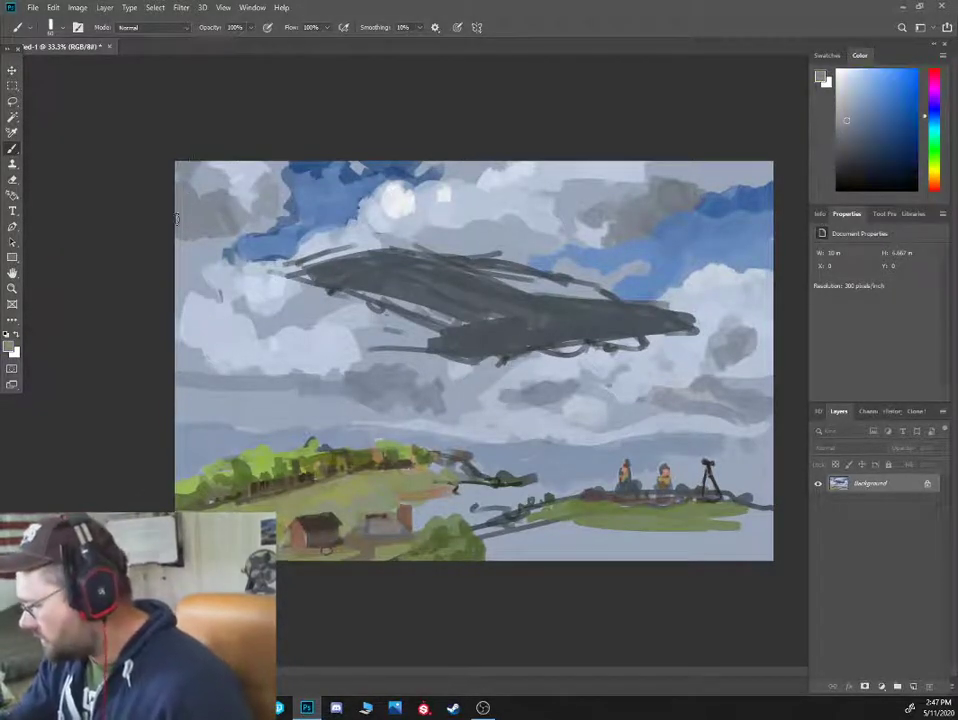
pyautogui.keyDown('alt'); pyautogui.click(741, 183); pyautogui.keyUp('alt')
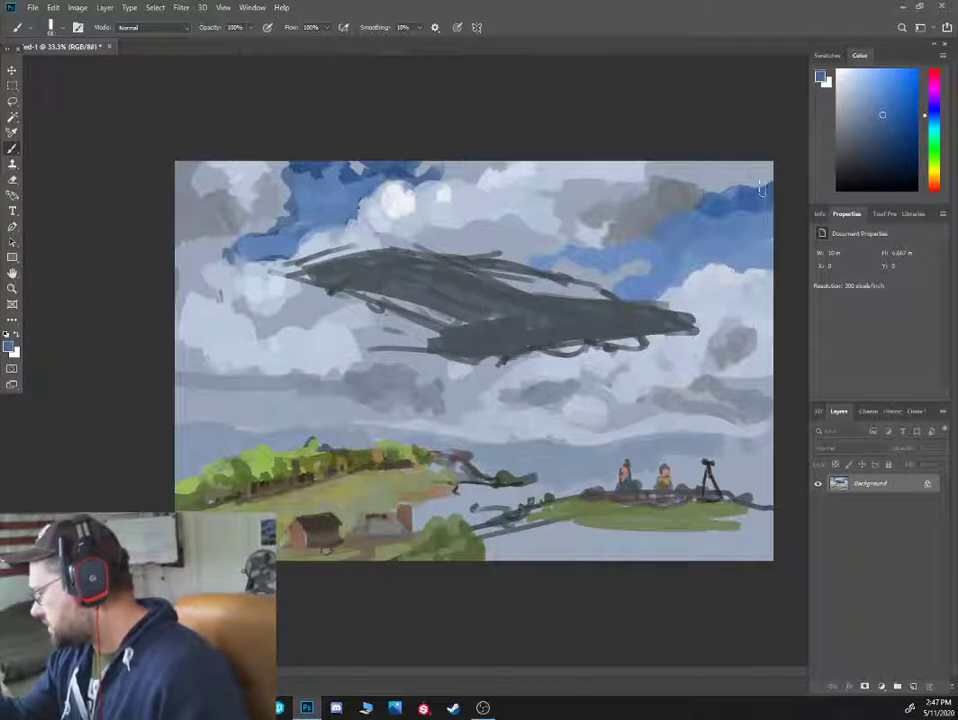
pyautogui.keyDown('alt'); pyautogui.click(748, 165); pyautogui.keyUp('alt')
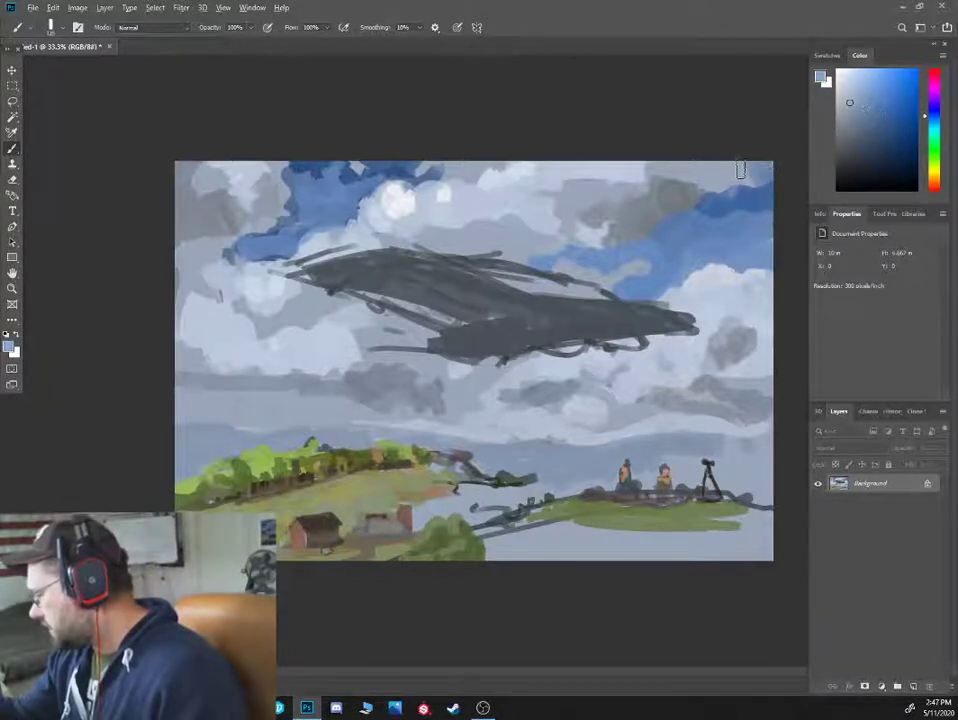
pyautogui.keyDown('alt'); pyautogui.click(759, 284); pyautogui.keyUp('alt')
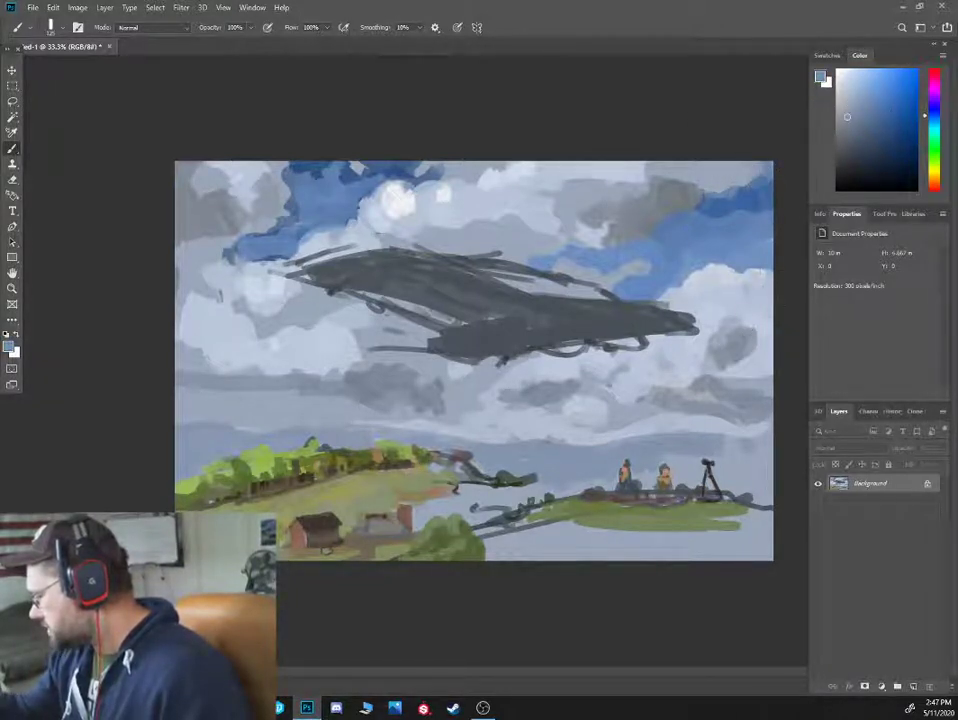
pyautogui.moveTo(778, 285)
pyautogui.mouseDown()
pyautogui.moveTo(774, 352)
pyautogui.moveTo(770, 332)
pyautogui.mouseUp()
pyautogui.keyDown('alt'); pyautogui.click(769, 335); pyautogui.keyUp('alt')
# Sample the muted green of the right-hand hill and fill the foreground slope down to the canvas's lower edge
pyautogui.press('[')
pyautogui.keyDown('alt'); pyautogui.click(710, 522); pyautogui.keyUp('alt')
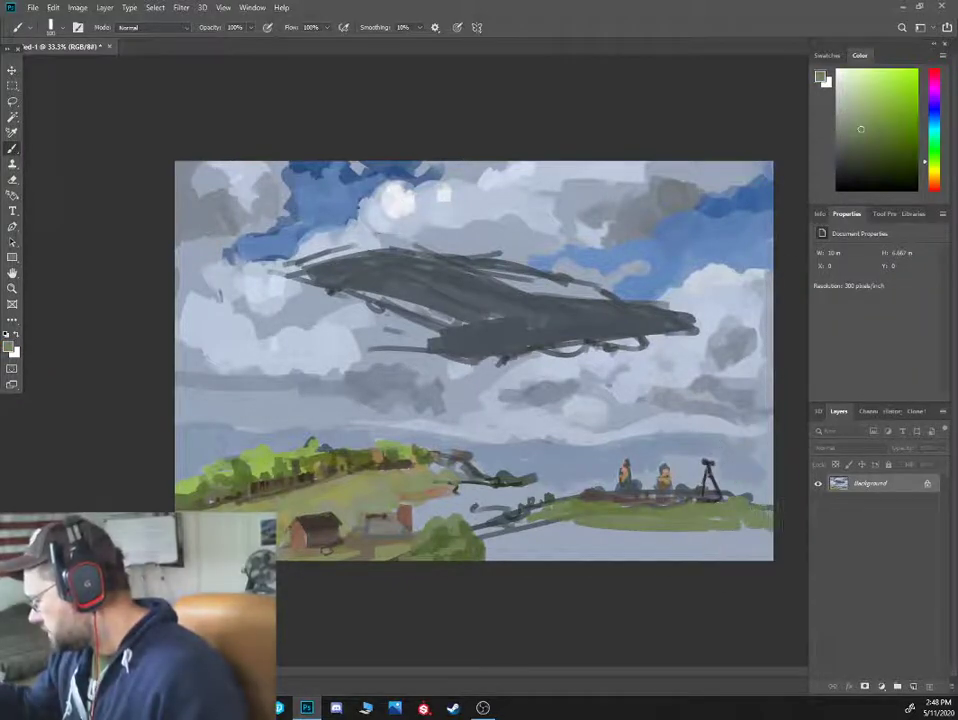
pyautogui.moveTo(767, 517)
pyautogui.mouseDown()
pyautogui.moveTo(762, 540)
pyautogui.moveTo(742, 548)
pyautogui.mouseUp()
pyautogui.moveTo(492, 545)
pyautogui.mouseDown()
pyautogui.moveTo(562, 530)
pyautogui.moveTo(522, 545)
pyautogui.moveTo(745, 549)
pyautogui.moveTo(712, 522)
pyautogui.mouseUp()
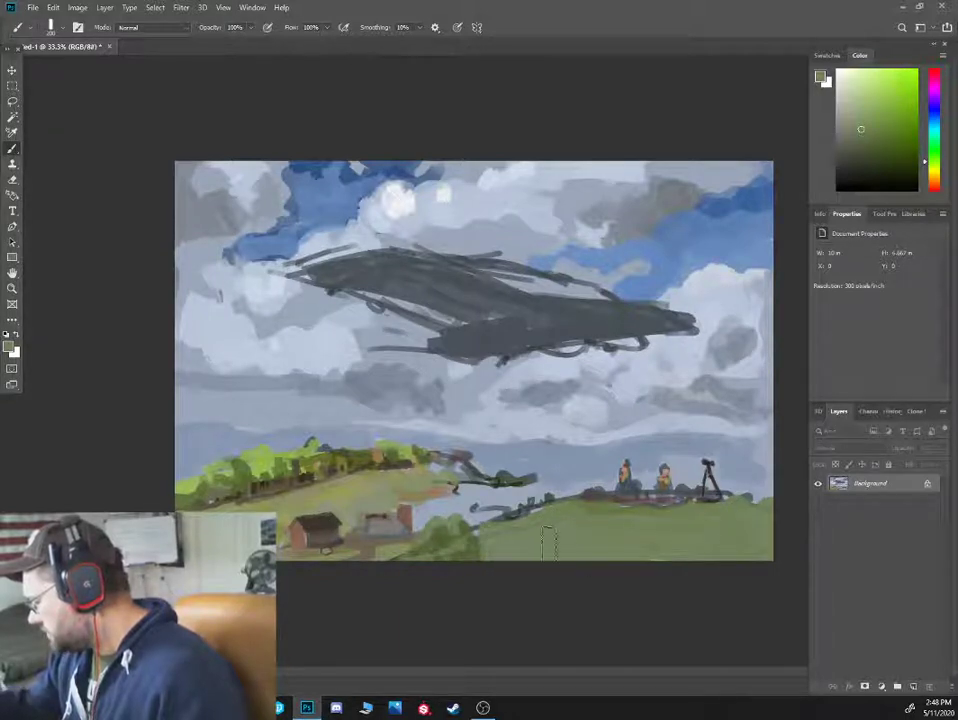
pyautogui.moveTo(528, 511); pyautogui.dragTo(492, 521)
# Sample pale field greens and, with a smaller brush, fill the valley gap between the left ridge and the foreground hill
pyautogui.keyDown('alt'); pyautogui.click(426, 496); pyautogui.keyUp('alt')
pyautogui.keyDown('alt'); pyautogui.click(404, 493); pyautogui.keyUp('alt')
pyautogui.press('[')
pyautogui.press('[')
pyautogui.press('[')
pyautogui.press('[')
pyautogui.moveTo(415, 509)
pyautogui.mouseDown()
pyautogui.moveTo(481, 512)
pyautogui.moveTo(532, 495)
pyautogui.moveTo(471, 486)
pyautogui.mouseUp()
# Paint dark green foliage bands over the far slope right of the left treeline, with dark brown shadows beneath them
pyautogui.keyDown('alt'); pyautogui.click(410, 487); pyautogui.keyUp('alt')
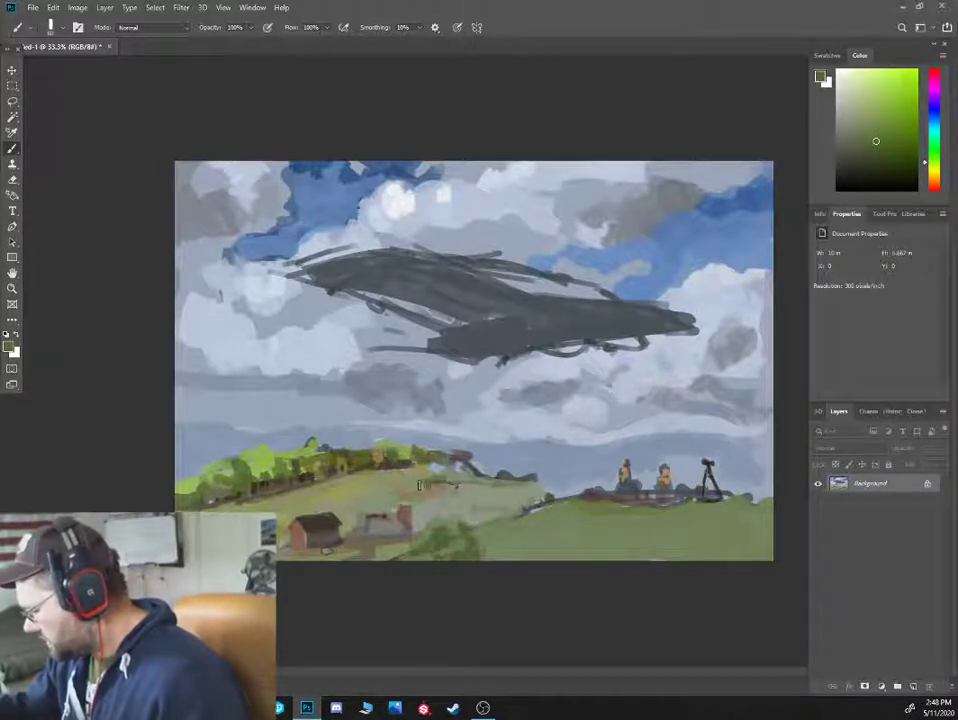
pyautogui.moveTo(411, 487)
pyautogui.mouseDown()
pyautogui.moveTo(441, 492)
pyautogui.moveTo(474, 481)
pyautogui.moveTo(459, 485)
pyautogui.moveTo(419, 459)
pyautogui.mouseUp()
pyautogui.keyDown('alt'); pyautogui.click(422, 465); pyautogui.keyUp('alt')
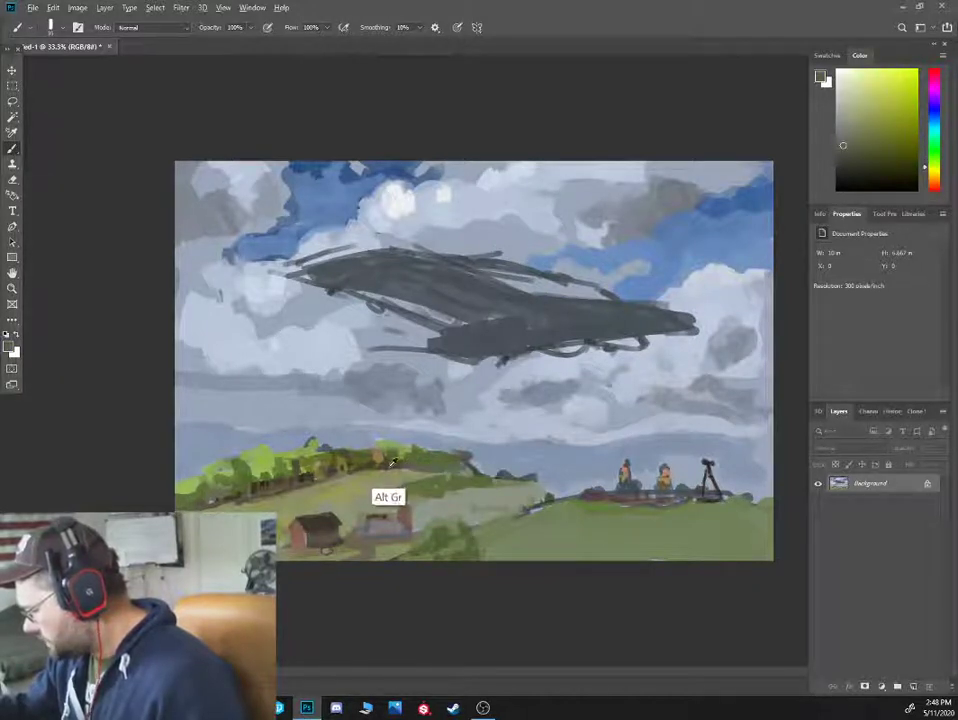
pyautogui.keyDown('alt'); pyautogui.click(387, 453); pyautogui.keyUp('alt')
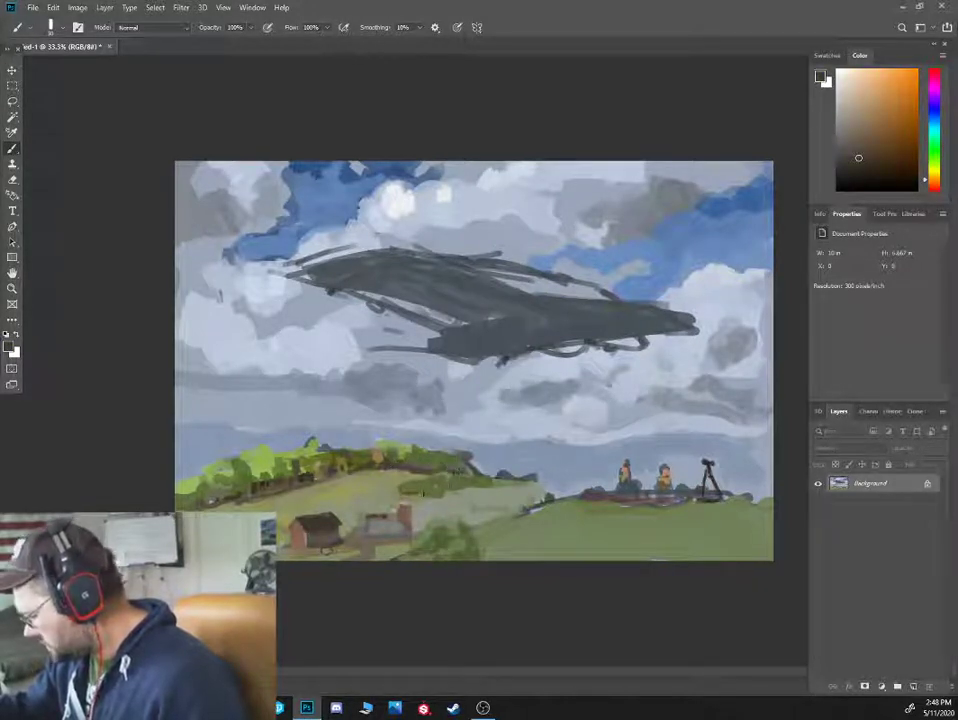
pyautogui.moveTo(414, 494)
pyautogui.mouseDown()
pyautogui.moveTo(490, 491)
pyautogui.moveTo(460, 471)
pyautogui.moveTo(494, 473)
pyautogui.mouseUp()
pyautogui.keyDown('alt'); pyautogui.click(439, 486); pyautogui.keyUp('alt')
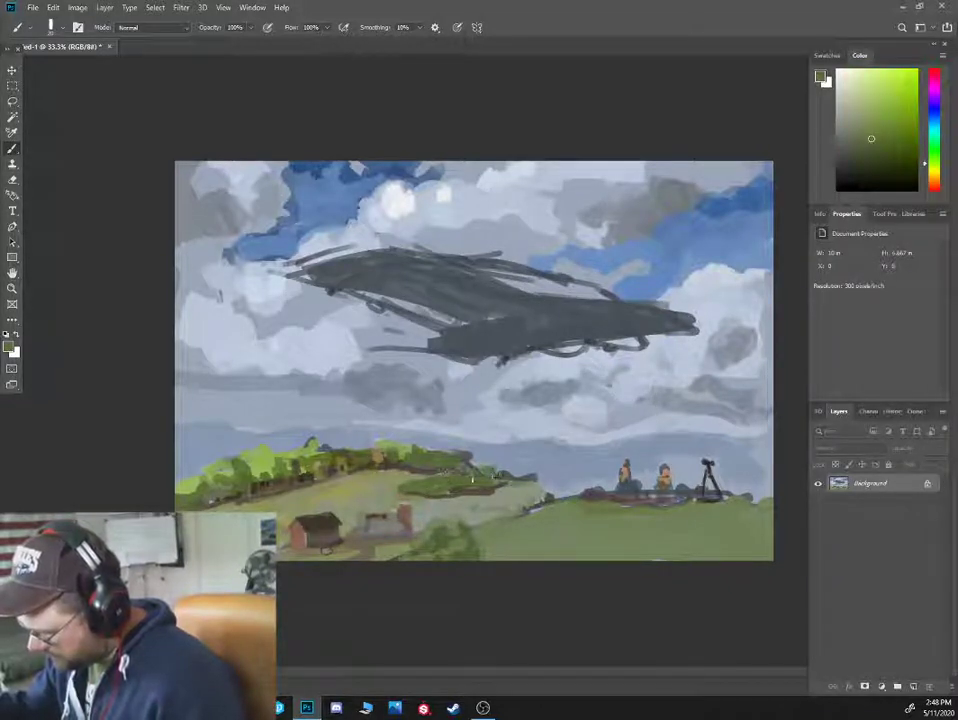
# Sample foliage greens and dark browns to touch up the left ridge's treeline and the shadows beneath its trees
pyautogui.keyDown('alt'); pyautogui.click(375, 448); pyautogui.keyUp('alt')
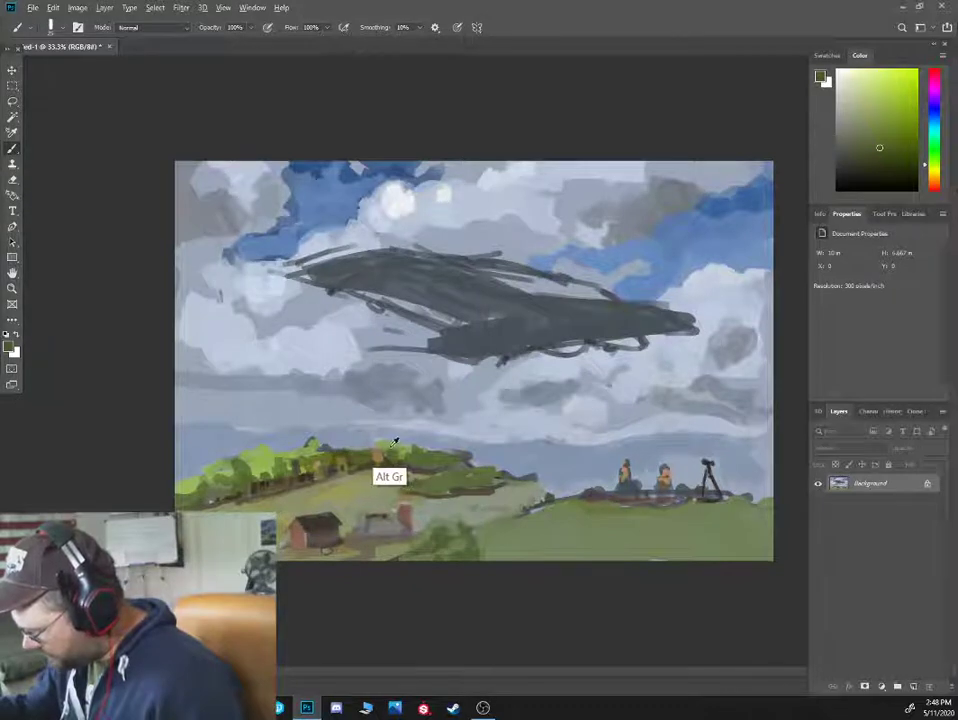
pyautogui.keyDown('alt'); pyautogui.click(402, 474); pyautogui.keyUp('alt')
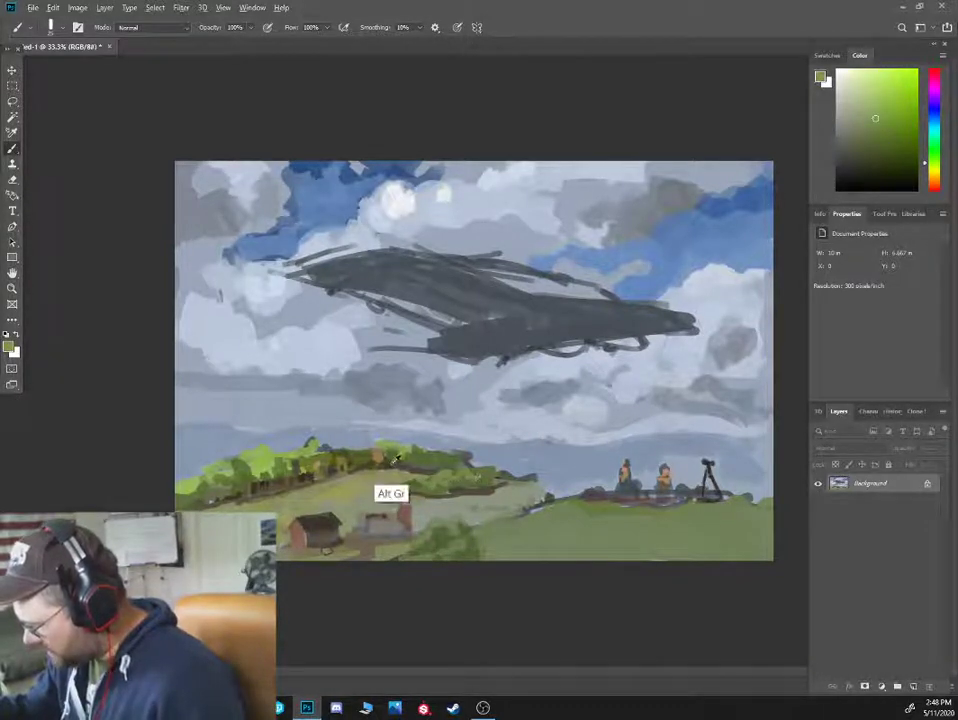
pyautogui.keyDown('alt'); pyautogui.click(391, 465); pyautogui.keyUp('alt')
pyautogui.keyDown('alt'); pyautogui.click(300, 477); pyautogui.keyUp('alt')
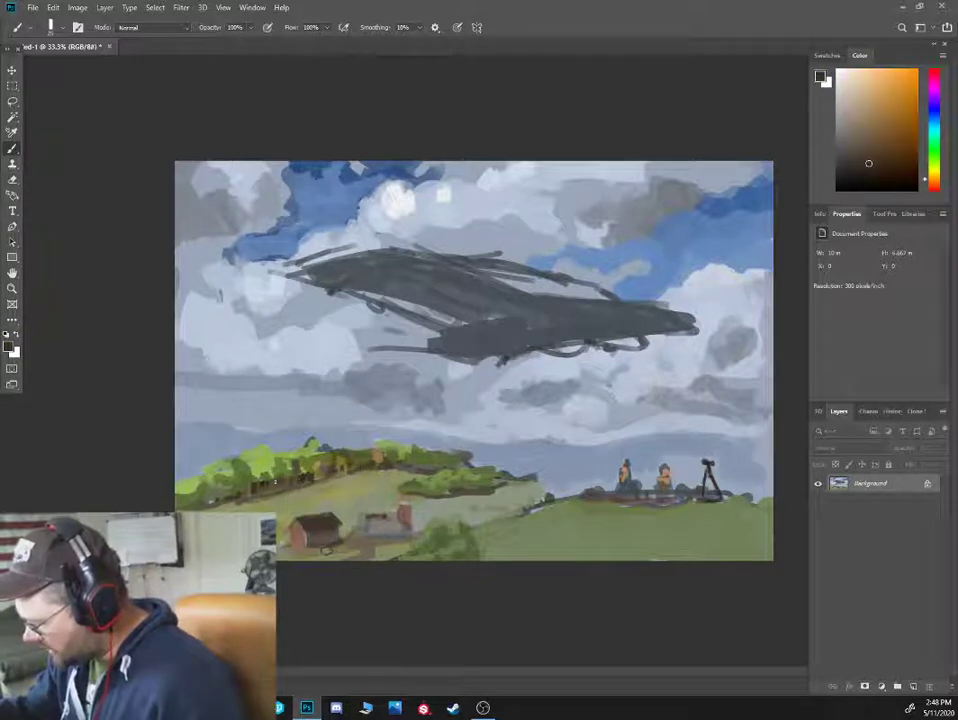
pyautogui.keyDown('alt'); pyautogui.click(258, 488); pyautogui.keyUp('alt')
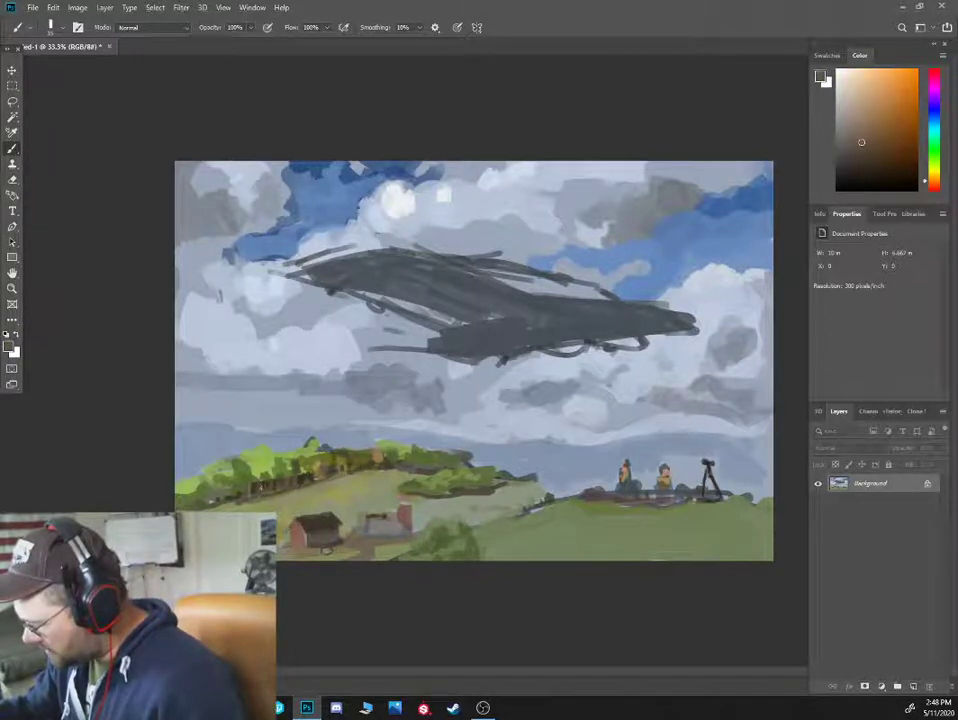
pyautogui.keyDown('alt'); pyautogui.click(244, 497); pyautogui.keyUp('alt')
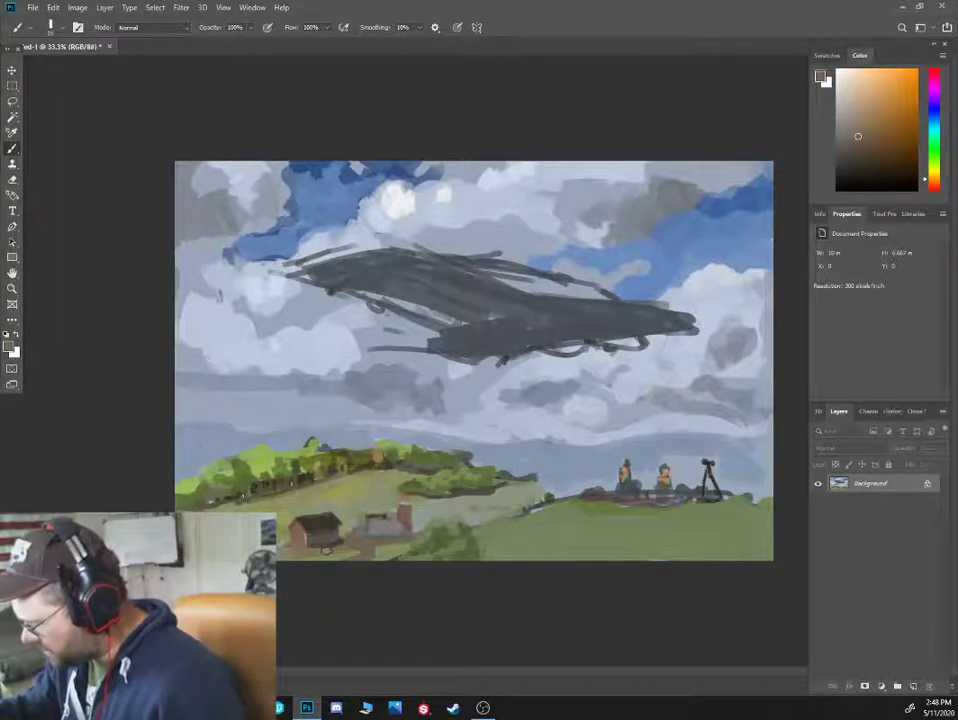
pyautogui.keyDown('alt'); pyautogui.click(303, 472); pyautogui.keyUp('alt')
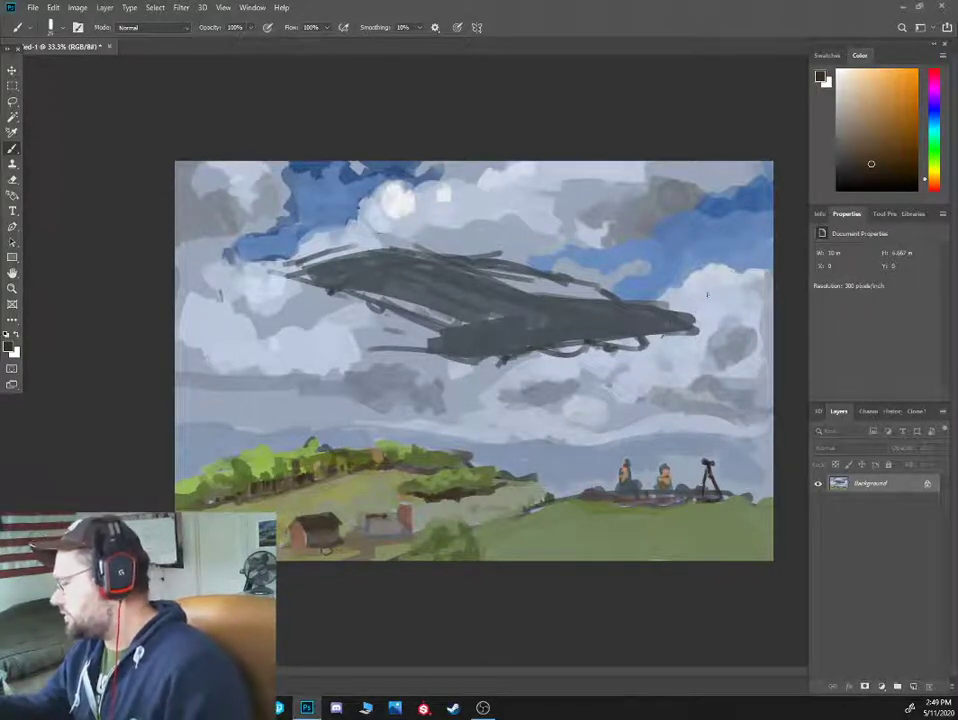
# Trim the ship's right end with sampled sky tones and fill gaps in its hull with dark grey
pyautogui.keyDown('alt'); pyautogui.click(652, 306); pyautogui.keyUp('alt')
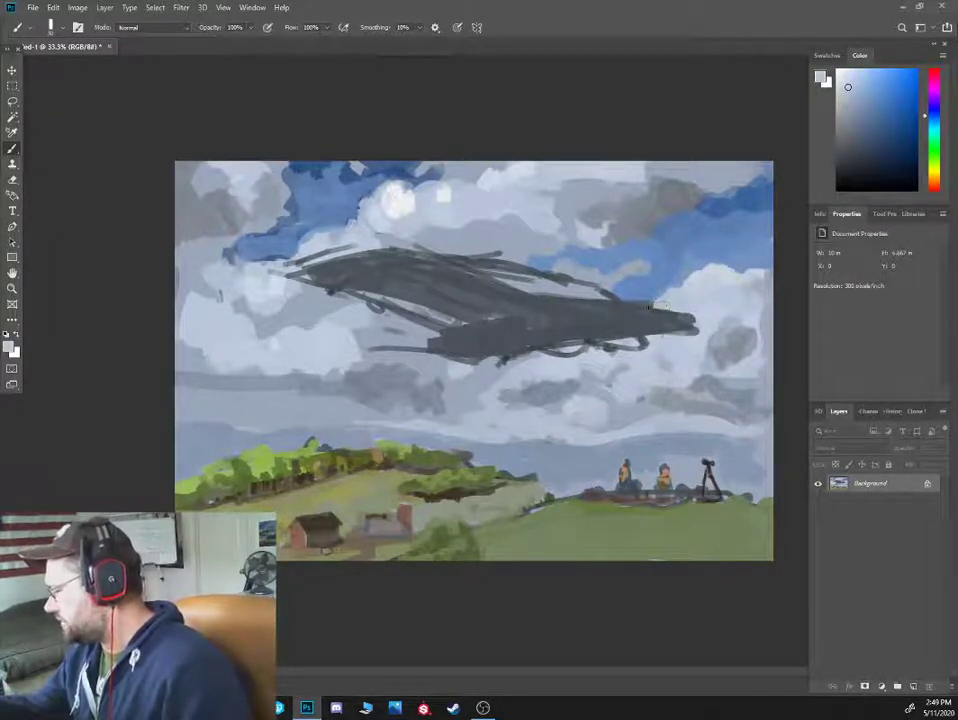
pyautogui.keyDown('alt'); pyautogui.click(598, 307); pyautogui.keyUp('alt')
pyautogui.moveTo(554, 342); pyautogui.dragTo(577, 349)
pyautogui.keyDown('alt'); pyautogui.click(577, 339); pyautogui.keyUp('alt')
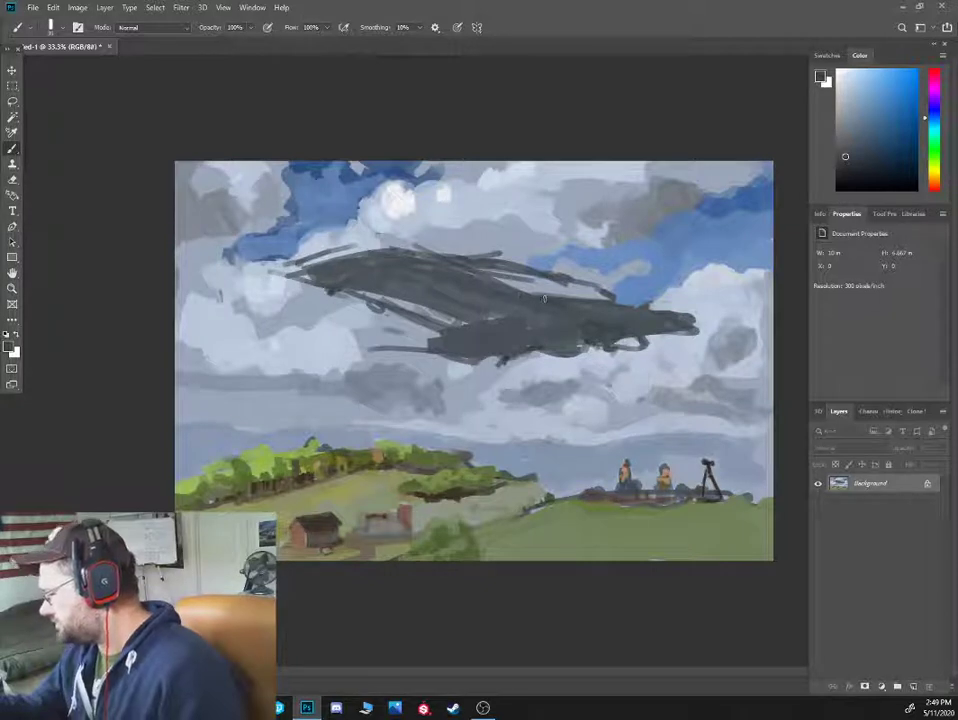
pyautogui.moveTo(567, 305)
pyautogui.mouseDown()
pyautogui.moveTo(397, 263)
pyautogui.moveTo(347, 268)
pyautogui.moveTo(398, 260)
pyautogui.mouseUp()
# Sample nearby cloud colours and paint out the loose sketch lines below the ship's left underside
pyautogui.keyDown('alt'); pyautogui.click(347, 299); pyautogui.keyUp('alt')
pyautogui.keyDown('alt'); pyautogui.click(320, 282); pyautogui.keyUp('alt')
pyautogui.moveTo(349, 300)
pyautogui.mouseDown()
pyautogui.moveTo(358, 308)
pyautogui.moveTo(340, 296)
pyautogui.moveTo(426, 316)
pyautogui.mouseUp()
# Sample a cloud grey, shift it to a warm beige and paint the ship's lit upper deck from nose to rear
pyautogui.keyDown('alt'); pyautogui.click(527, 254); pyautogui.keyUp('alt')
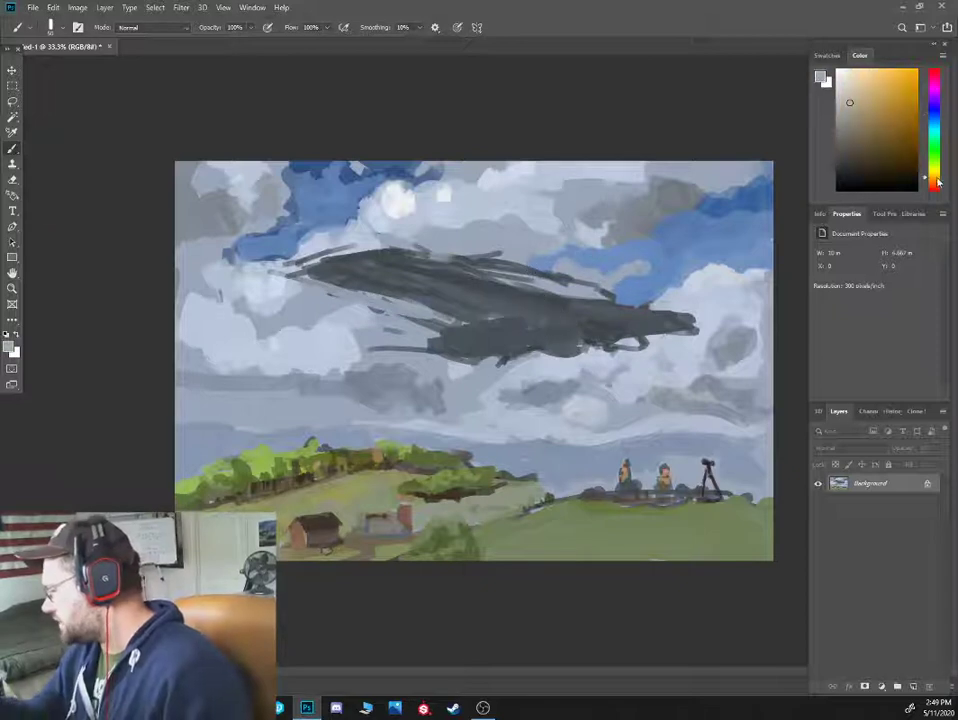
pyautogui.moveTo(412, 256); pyautogui.dragTo(547, 287)
pyautogui.moveTo(390, 250); pyautogui.dragTo(527, 275)
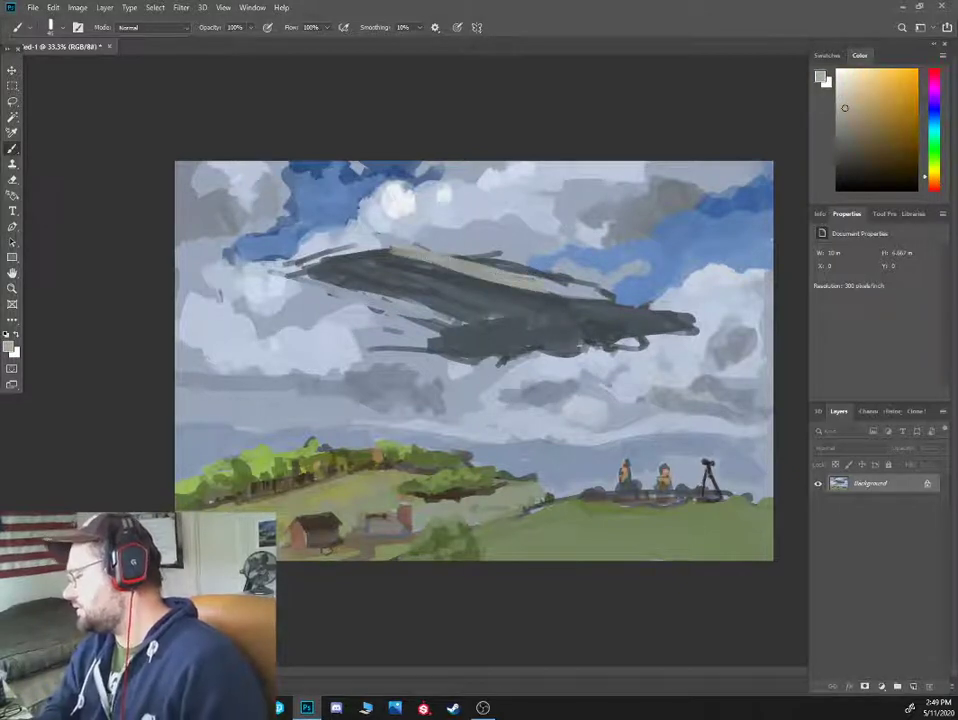
pyautogui.moveTo(452, 258); pyautogui.dragTo(570, 286)
pyautogui.moveTo(312, 264)
pyautogui.mouseDown()
pyautogui.moveTo(400, 250)
pyautogui.moveTo(423, 259)
pyautogui.mouseUp()
pyautogui.moveTo(566, 288); pyautogui.dragTo(598, 294)
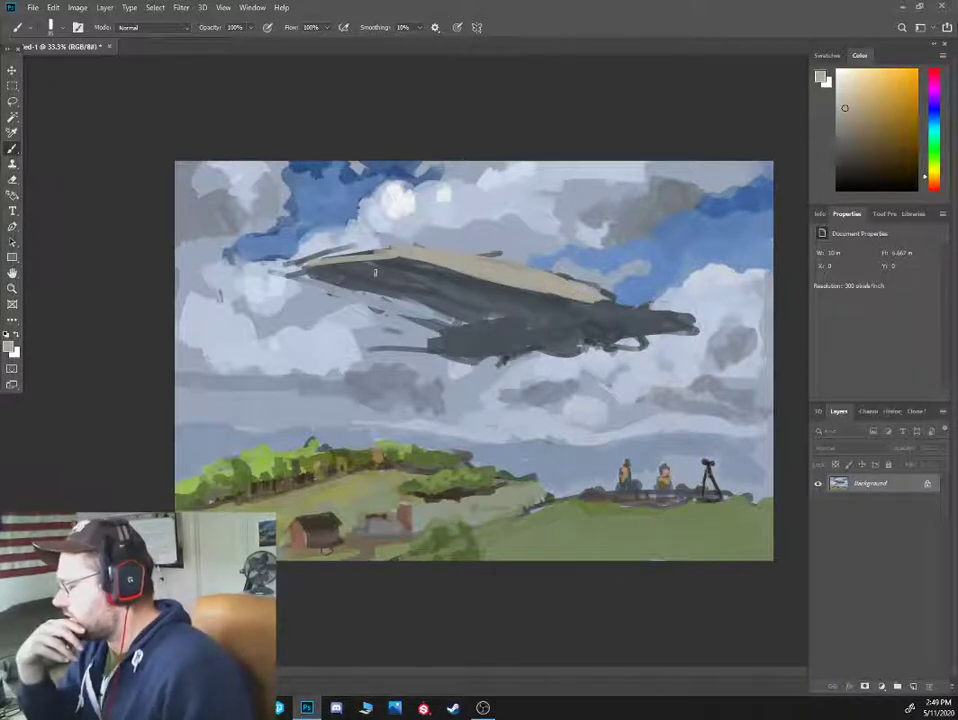
# Lasso the ship, copy it onto its own layer and hide the Background layer
pyautogui.press('l')
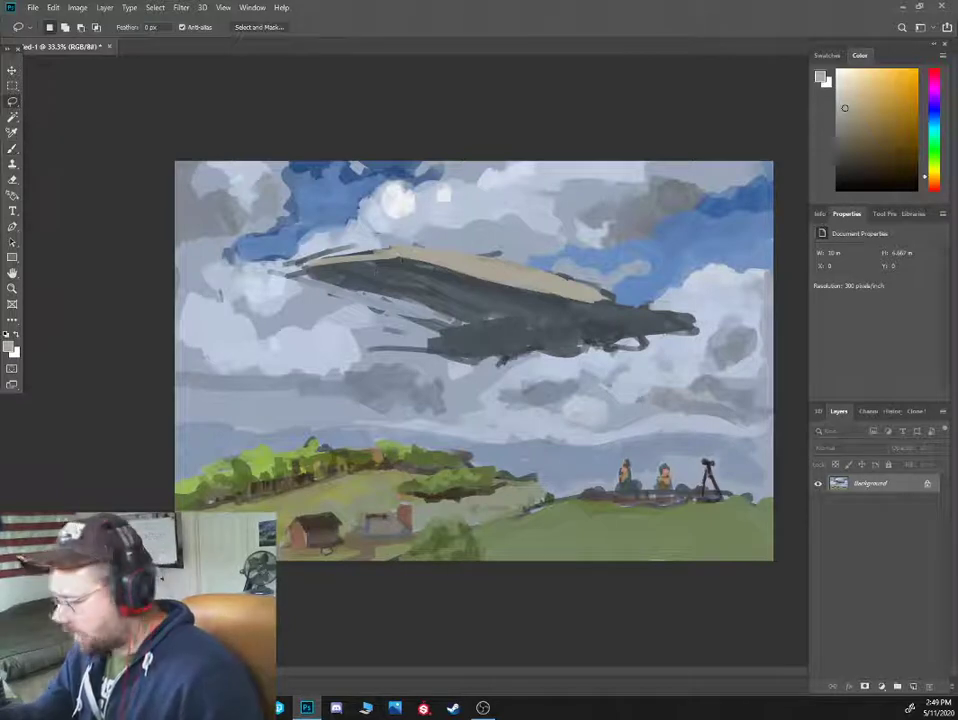
pyautogui.moveTo(420, 232)
pyautogui.mouseDown()
pyautogui.moveTo(325, 247)
pyautogui.moveTo(283, 272)
pyautogui.moveTo(361, 342)
pyautogui.moveTo(450, 391)
pyautogui.moveTo(624, 387)
pyautogui.moveTo(689, 353)
pyautogui.moveTo(710, 328)
pyautogui.mouseUp()
pyautogui.moveTo(405, 229); pyautogui.dragTo(403, 232)
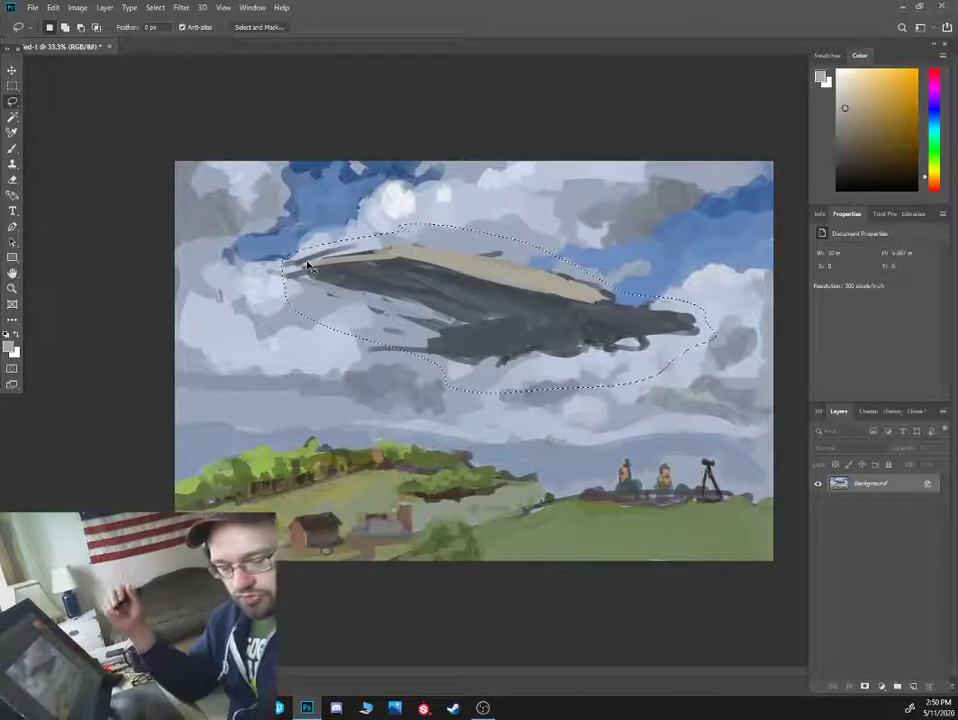
pyautogui.hotkey('ctrl', 'j')
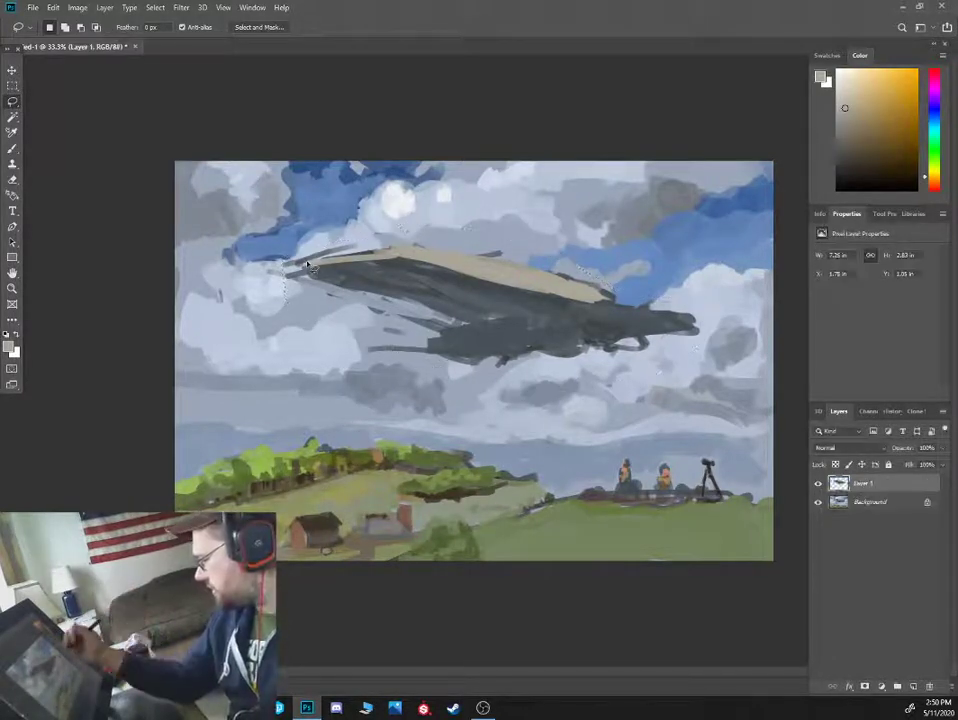
pyautogui.click(818, 501)
# Use freehand selections to delete the leftover sky along the ship's upper edge
pyautogui.press('w')
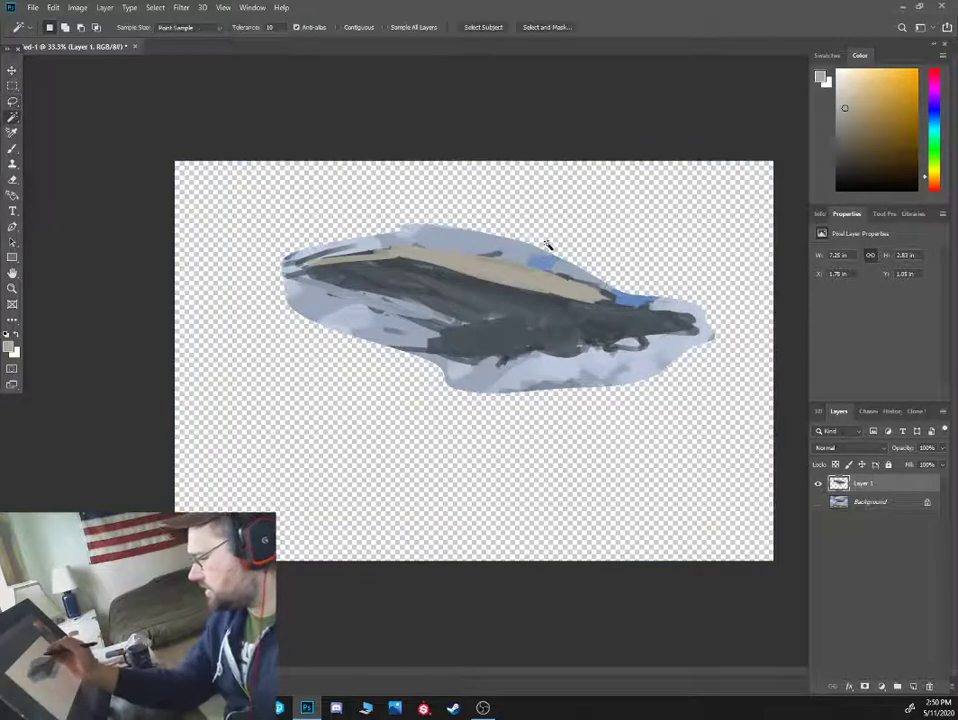
pyautogui.press('l')
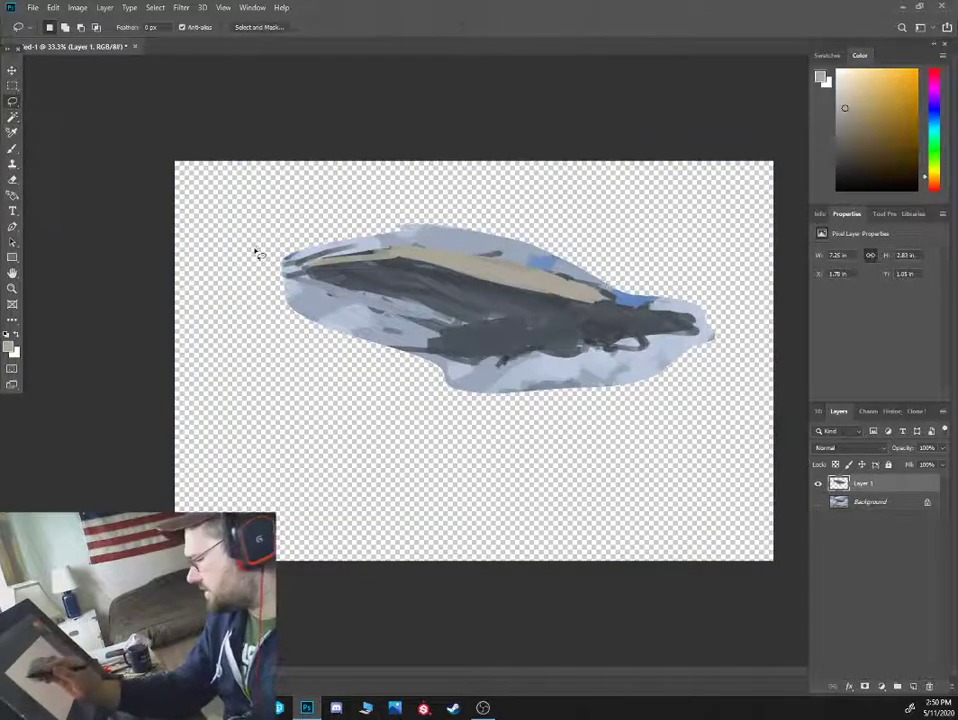
pyautogui.moveTo(254, 250)
pyautogui.mouseDown()
pyautogui.moveTo(352, 245)
pyautogui.moveTo(259, 269)
pyautogui.moveTo(256, 251)
pyautogui.mouseUp()
pyautogui.hotkey('ctrl', 'd')
pyautogui.moveTo(446, 217)
pyautogui.mouseDown()
pyautogui.moveTo(393, 244)
pyautogui.moveTo(422, 208)
pyautogui.moveTo(448, 215)
pyautogui.mouseUp()
pyautogui.press('Delete')
pyautogui.moveTo(475, 204)
pyautogui.mouseDown()
pyautogui.moveTo(438, 210)
pyautogui.moveTo(555, 270)
pyautogui.moveTo(704, 302)
pyautogui.moveTo(560, 214)
pyautogui.mouseUp()
pyautogui.press('Delete')
pyautogui.hotkey('ctrl', 'd')
# Lasso and delete the leftover sky above and below the ship's right end
pyautogui.moveTo(632, 269)
pyautogui.mouseDown()
pyautogui.moveTo(602, 287)
pyautogui.moveTo(612, 306)
pyautogui.moveTo(733, 311)
pyautogui.moveTo(699, 337)
pyautogui.moveTo(716, 348)
pyautogui.moveTo(709, 357)
pyautogui.moveTo(650, 335)
pyautogui.mouseUp()
pyautogui.press('Delete')
pyautogui.hotkey('ctrl', 'd')
pyautogui.press('Delete')
pyautogui.hotkey('ctrl', 'd')
pyautogui.moveTo(590, 342)
pyautogui.mouseDown()
pyautogui.moveTo(672, 406)
pyautogui.moveTo(722, 338)
pyautogui.mouseUp()
pyautogui.press('Delete')
pyautogui.hotkey('ctrl', 'd')
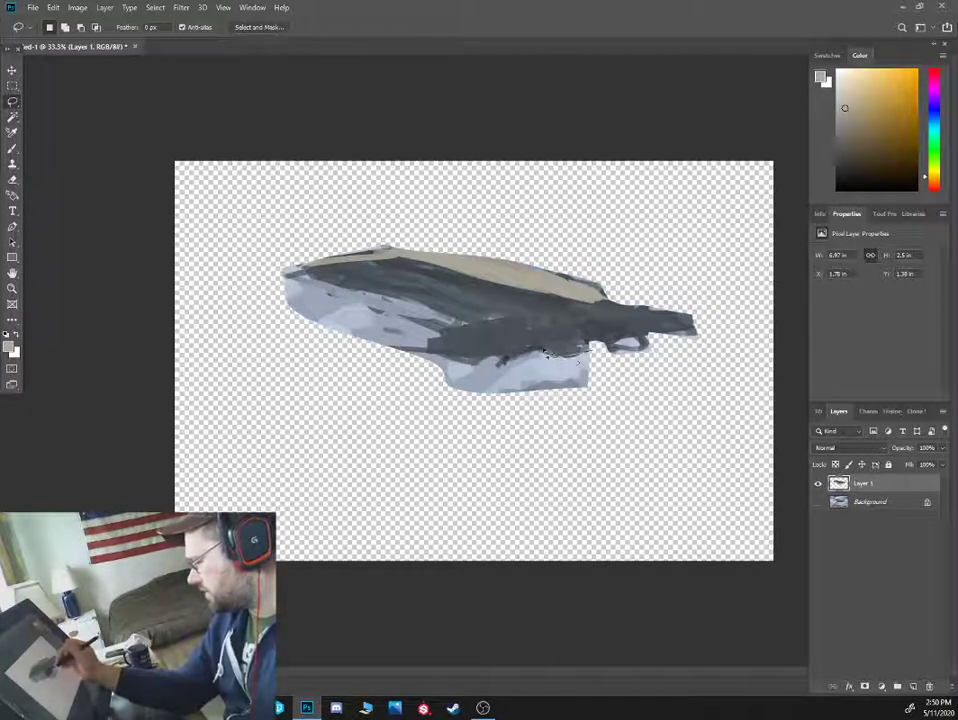
# Lasso and delete the leftover sky beneath the middle of the ship's hull
pyautogui.moveTo(547, 352)
pyautogui.mouseDown()
pyautogui.moveTo(503, 369)
pyautogui.moveTo(508, 361)
pyautogui.moveTo(490, 359)
pyautogui.moveTo(462, 406)
pyautogui.moveTo(587, 427)
pyautogui.moveTo(600, 370)
pyautogui.mouseUp()
pyautogui.press('Delete')
pyautogui.hotkey('ctrl', 'd')
pyautogui.moveTo(462, 395)
pyautogui.mouseDown()
pyautogui.moveTo(425, 358)
pyautogui.moveTo(426, 343)
pyautogui.moveTo(444, 333)
pyautogui.moveTo(439, 322)
pyautogui.moveTo(365, 373)
pyautogui.moveTo(513, 412)
pyautogui.mouseUp()
pyautogui.press('Delete')
pyautogui.hotkey('ctrl', 'd')
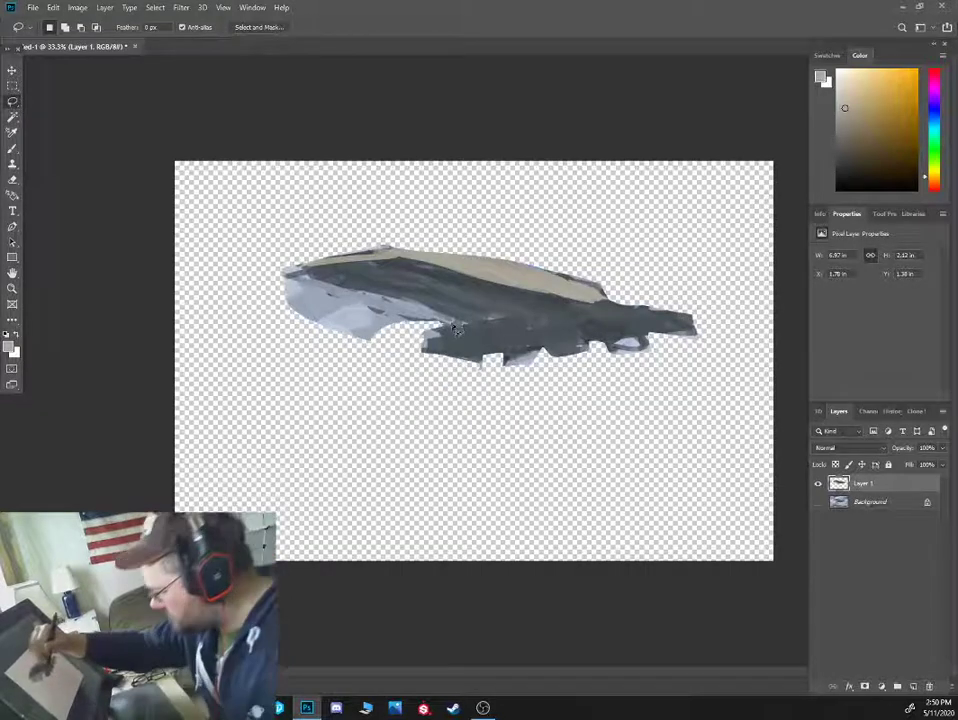
# Lasso and delete the leftover sky under the ship's left half, keeping the hanging struts
pyautogui.moveTo(453, 327)
pyautogui.mouseDown()
pyautogui.moveTo(396, 314)
pyautogui.moveTo(435, 312)
pyautogui.moveTo(456, 326)
pyautogui.moveTo(379, 321)
pyautogui.moveTo(345, 298)
pyautogui.moveTo(292, 284)
pyautogui.moveTo(258, 300)
pyautogui.moveTo(440, 365)
pyautogui.moveTo(425, 390)
pyautogui.mouseUp()
pyautogui.press('Delete')
pyautogui.hotkey('ctrl', 'd')
pyautogui.press('Delete')
pyautogui.hotkey('ctrl', 'd')
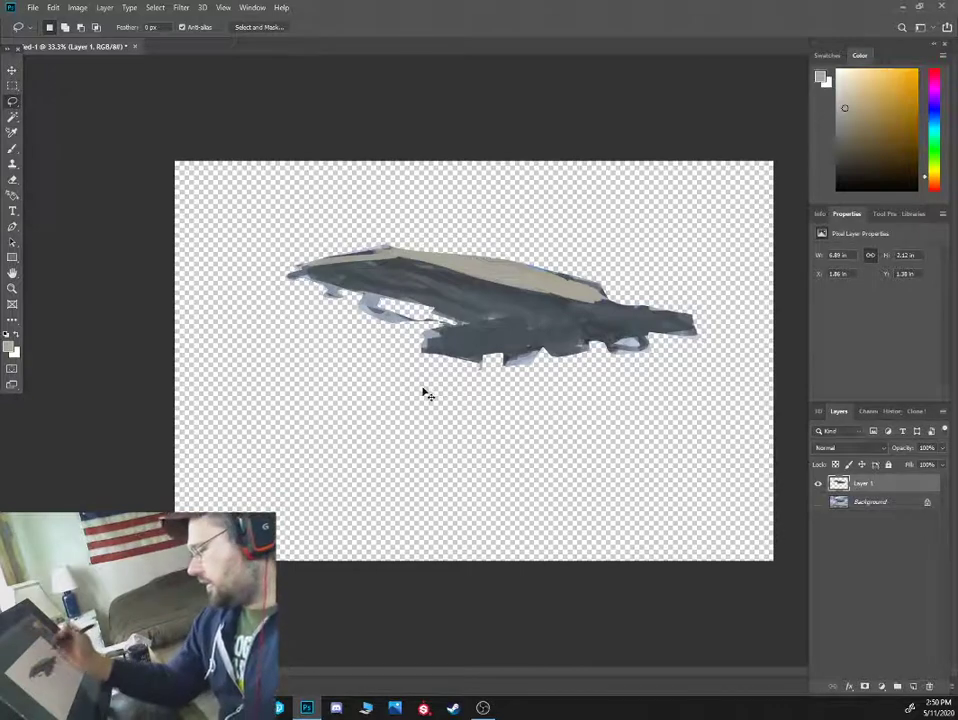
# Sample the dark hull grey and brush in the strut under the ship and small upright fins on its nose
pyautogui.press('d')
pyautogui.press('b')
pyautogui.keyDown('alt'); pyautogui.click(446, 328); pyautogui.keyUp('alt')
pyautogui.moveTo(409, 316); pyautogui.dragTo(443, 327)
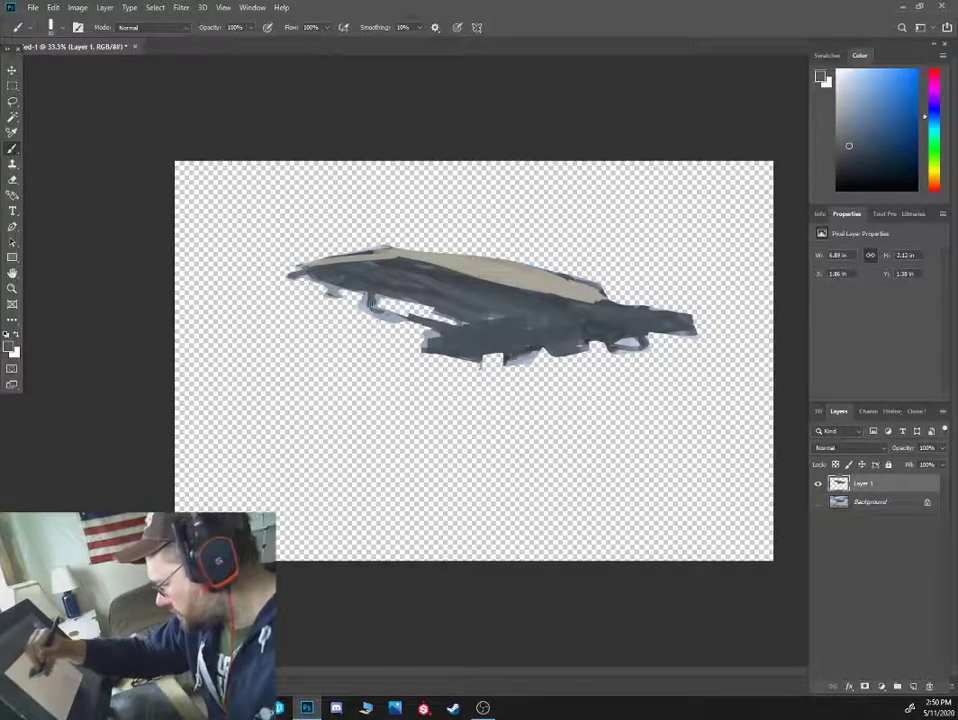
pyautogui.keyDown('alt'); pyautogui.click(304, 282); pyautogui.keyUp('alt')
pyautogui.moveTo(300, 272); pyautogui.dragTo(279, 272)
pyautogui.moveTo(297, 263)
pyautogui.mouseDown()
pyautogui.moveTo(275, 272)
pyautogui.moveTo(294, 271)
pyautogui.mouseUp()
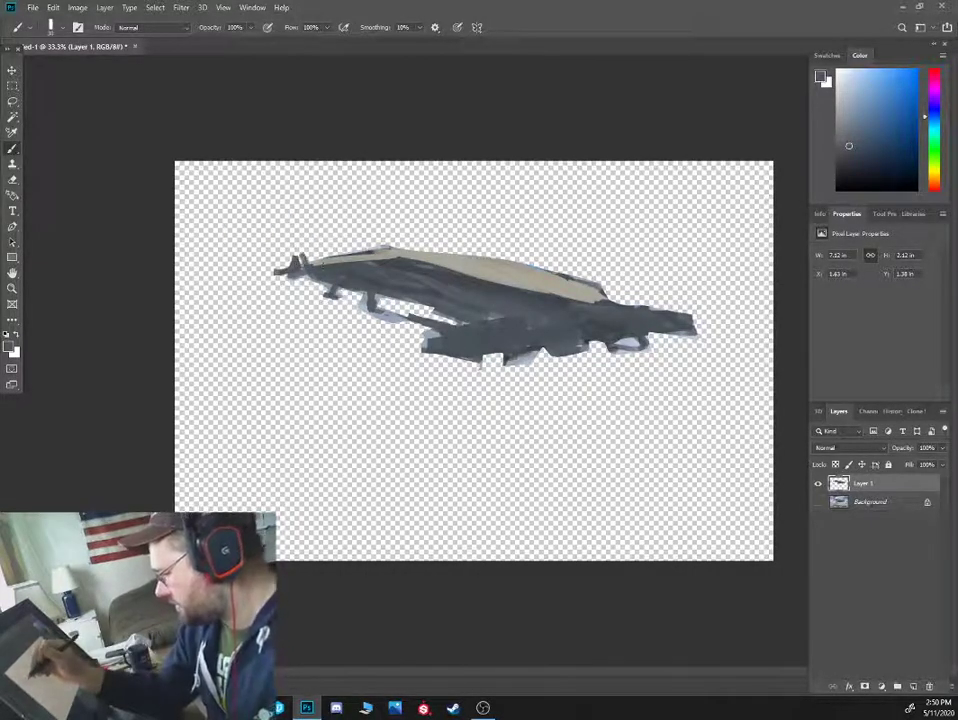
# Sample the deck's greyish beige and extend the upper deck into a raised peak and along to the right tip
pyautogui.keyDown('alt'); pyautogui.click(330, 260); pyautogui.keyUp('alt')
pyautogui.moveTo(306, 250)
pyautogui.mouseDown()
pyautogui.moveTo(359, 263)
pyautogui.moveTo(468, 242)
pyautogui.mouseUp()
pyautogui.moveTo(376, 258)
pyautogui.mouseDown()
pyautogui.moveTo(423, 254)
pyautogui.moveTo(519, 271)
pyautogui.moveTo(450, 251)
pyautogui.moveTo(515, 259)
pyautogui.moveTo(552, 284)
pyautogui.moveTo(538, 270)
pyautogui.moveTo(701, 328)
pyautogui.mouseUp()
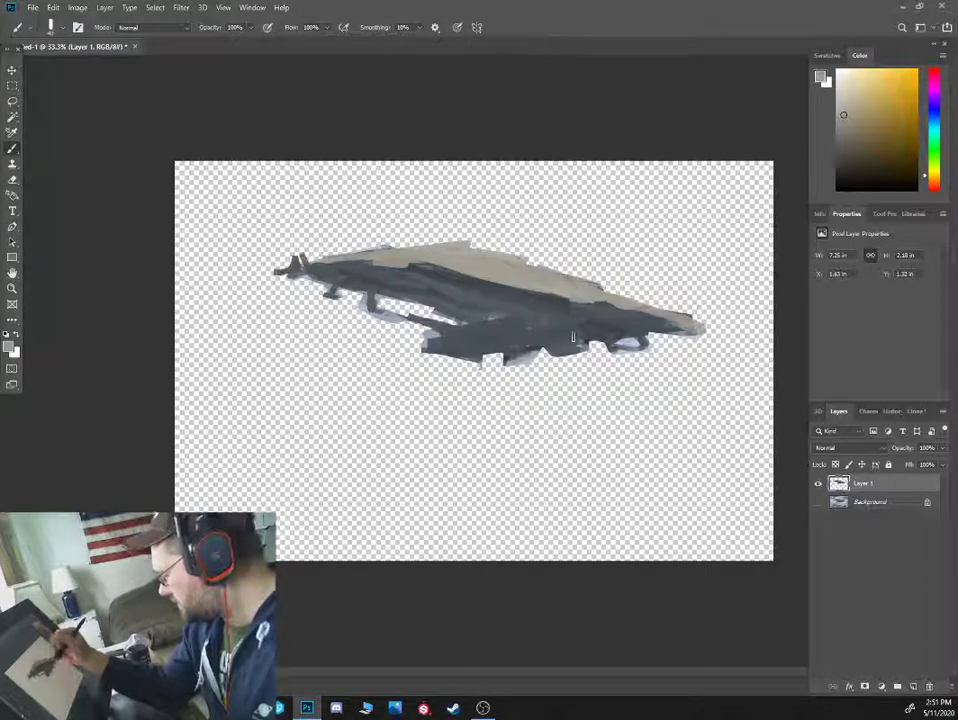
# Paint greyish beige panels on the lower hull and engines, and a dark grey edge under the right tip
pyautogui.moveTo(493, 334); pyautogui.dragTo(520, 328)
pyautogui.moveTo(438, 340); pyautogui.dragTo(521, 325)
pyautogui.moveTo(450, 297); pyautogui.dragTo(535, 307)
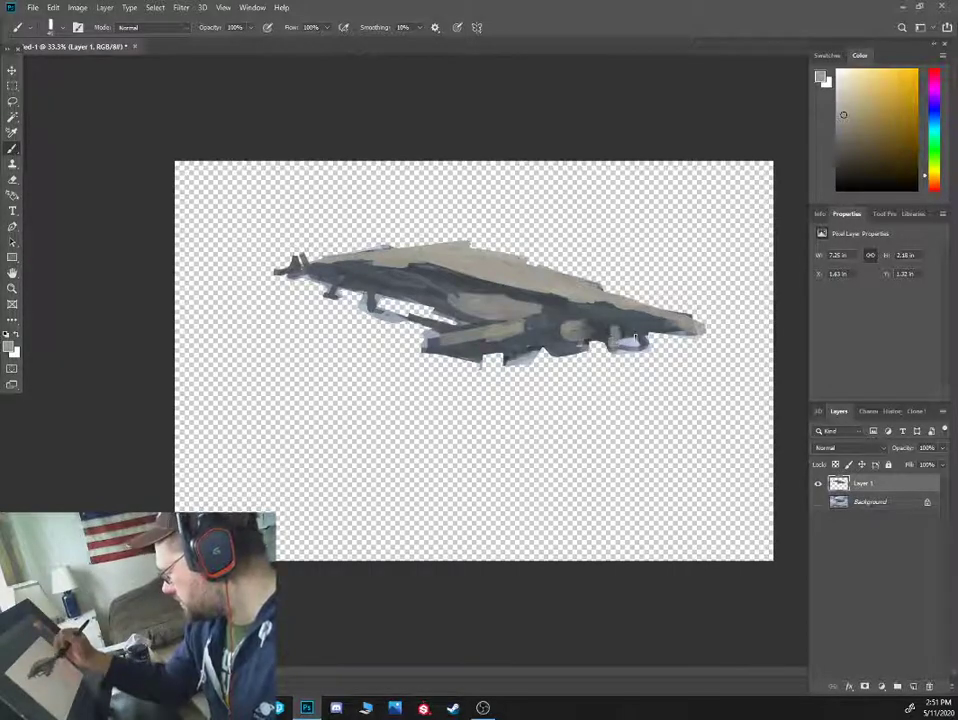
pyautogui.keyDown('alt'); pyautogui.click(687, 327); pyautogui.keyUp('alt')
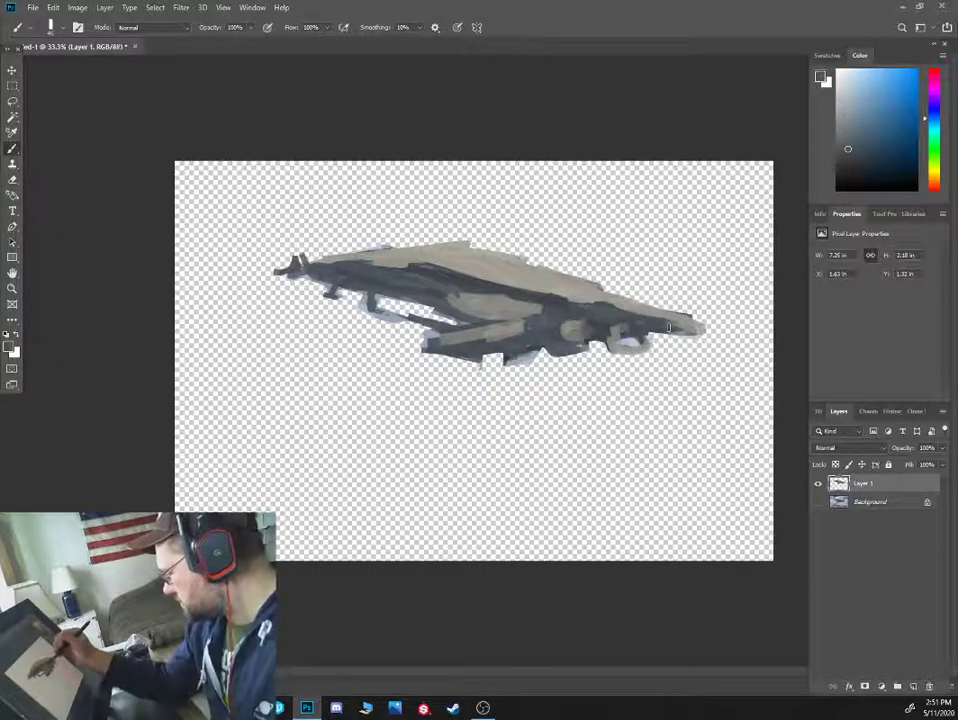
pyautogui.moveTo(687, 327); pyautogui.dragTo(706, 331)
# Pick a lighter yellowish beige and paint highlights along the deck's left rim, its peak and its right edge
pyautogui.keyDown('alt'); pyautogui.click(536, 279); pyautogui.keyUp('alt')
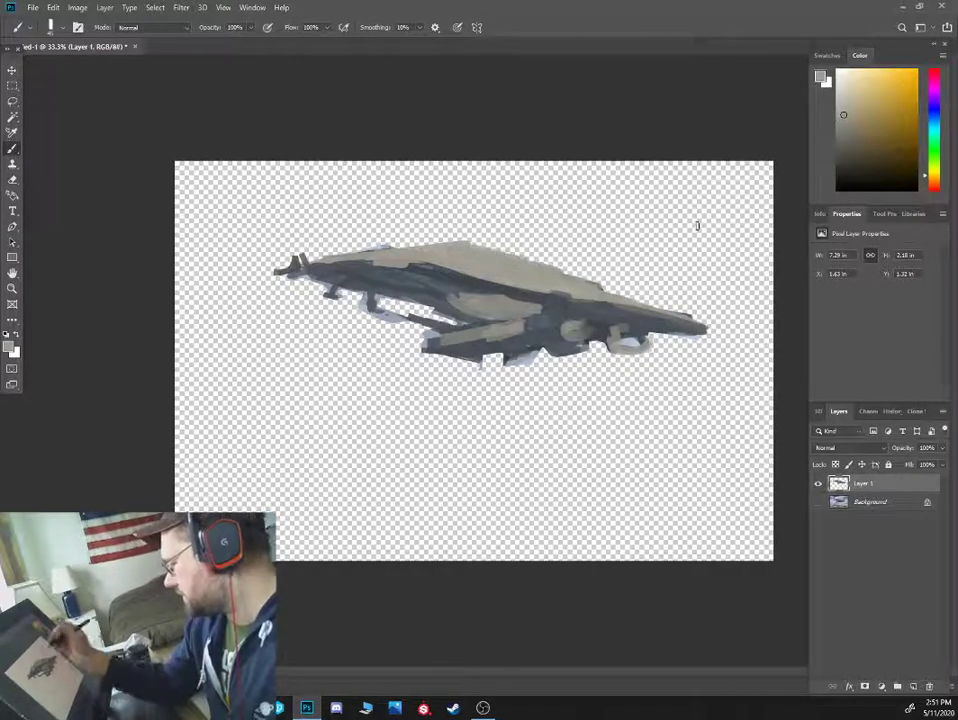
pyautogui.click(854, 103)
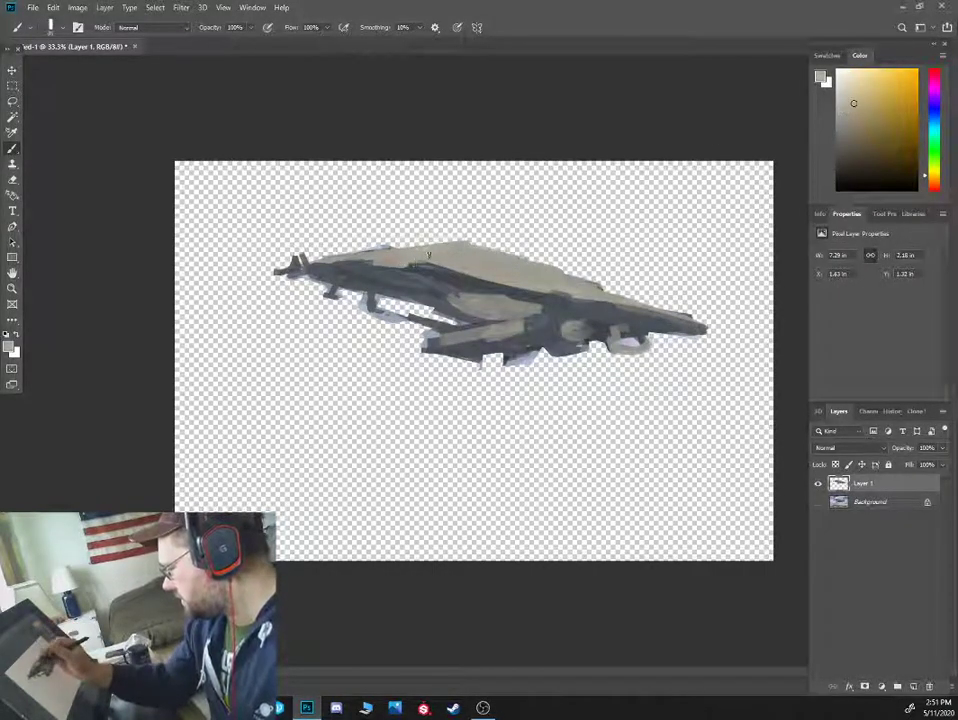
pyautogui.moveTo(413, 261)
pyautogui.mouseDown()
pyautogui.moveTo(499, 285)
pyautogui.moveTo(433, 258)
pyautogui.moveTo(487, 257)
pyautogui.mouseUp()
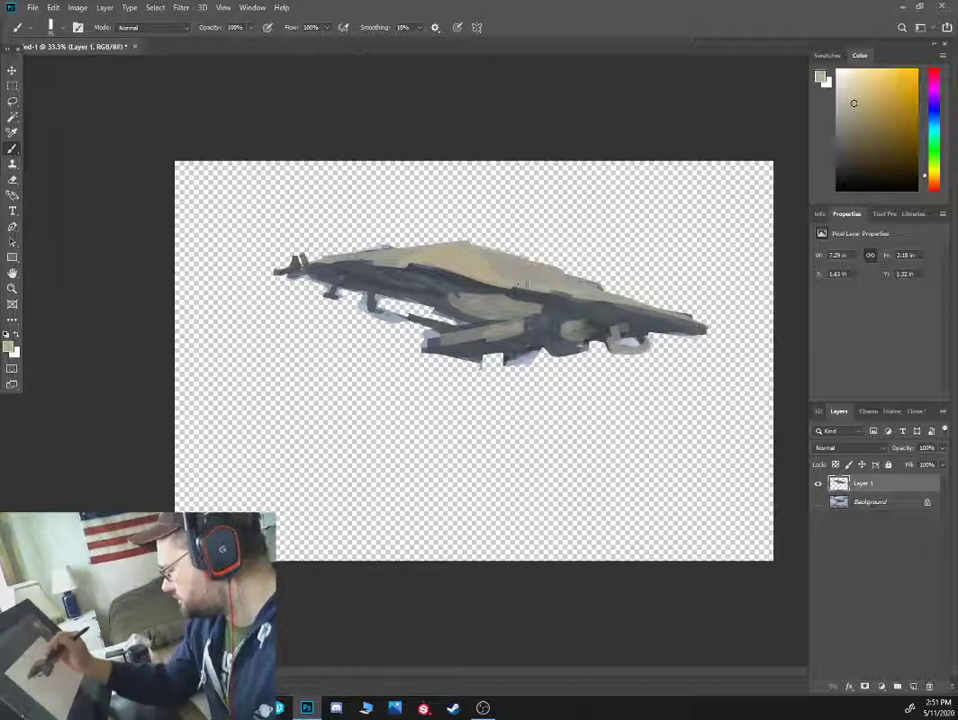
pyautogui.hotkey('ctrl', 'z')
pyautogui.moveTo(404, 256); pyautogui.dragTo(300, 263)
pyautogui.moveTo(452, 240); pyautogui.dragTo(466, 243)
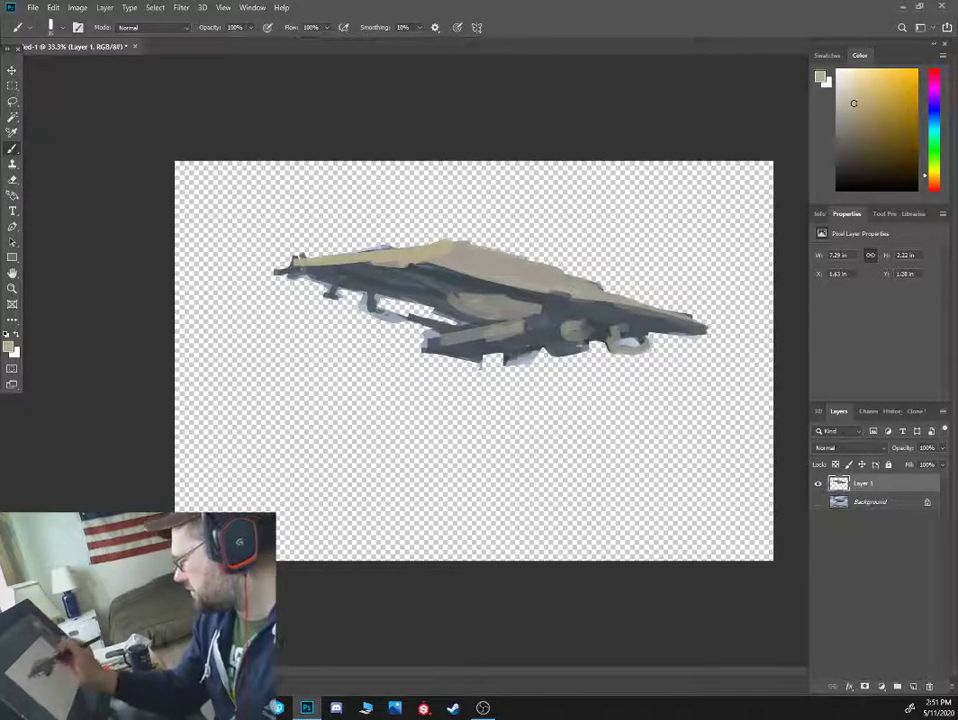
pyautogui.moveTo(566, 297); pyautogui.dragTo(659, 307)
pyautogui.moveTo(612, 304); pyautogui.dragTo(565, 300)
# Pick a muted green and paint it over the lower hull panels and the rounded engine shapes
pyautogui.keyDown('alt'); pyautogui.click(528, 349); pyautogui.keyUp('alt')
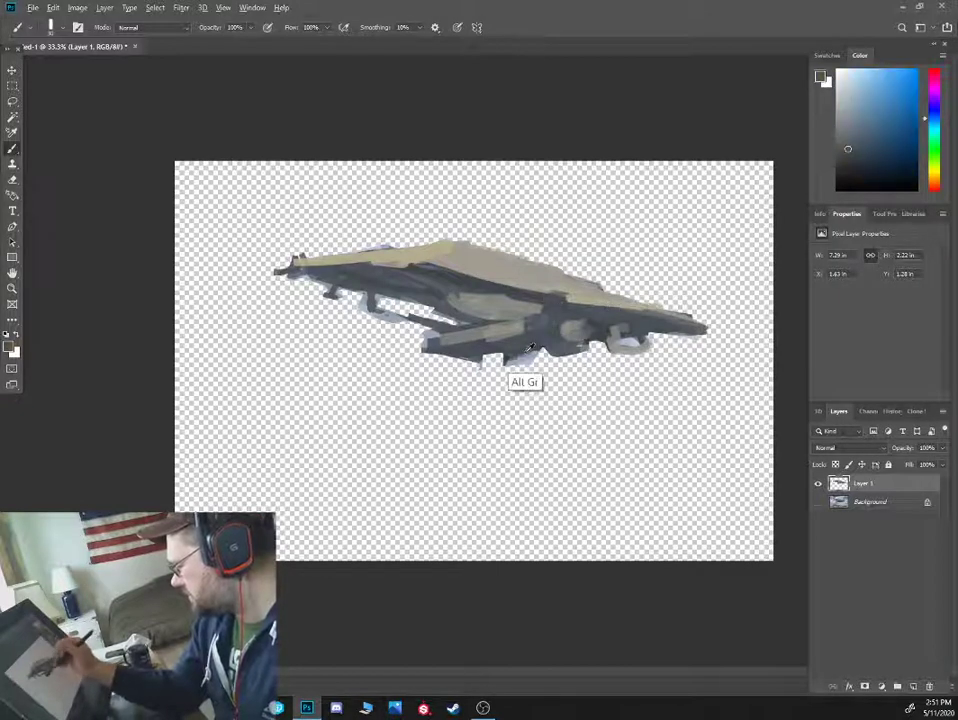
pyautogui.keyDown('alt'); pyautogui.click(527, 356); pyautogui.keyUp('alt')
pyautogui.click(934, 154)
pyautogui.click(849, 139)
pyautogui.moveTo(445, 346); pyautogui.dragTo(508, 325)
pyautogui.click(860, 137)
pyautogui.moveTo(458, 297)
pyautogui.mouseDown()
pyautogui.moveTo(477, 304)
pyautogui.moveTo(470, 310)
pyautogui.moveTo(540, 316)
pyautogui.mouseUp()
pyautogui.press(']')
pyautogui.moveTo(566, 324)
pyautogui.mouseDown()
pyautogui.moveTo(606, 325)
pyautogui.moveTo(640, 340)
pyautogui.mouseUp()
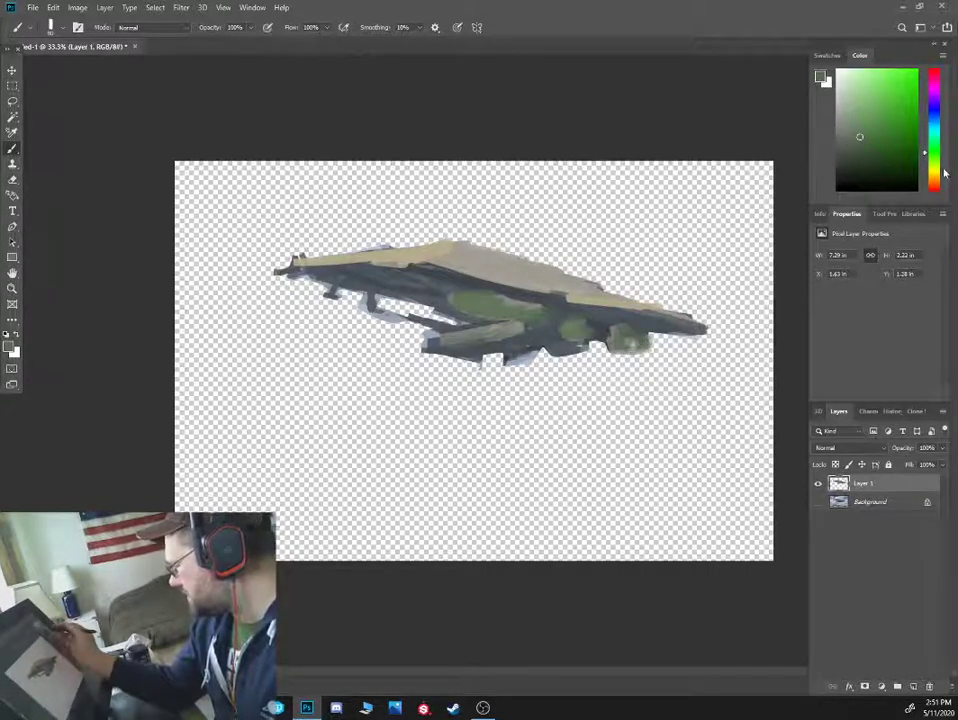
# With a larger brush, soften the green hull patches using warm grey and sampled dark hull grey
pyautogui.keyDown('alt'); pyautogui.click(474, 295); pyautogui.keyUp('alt')
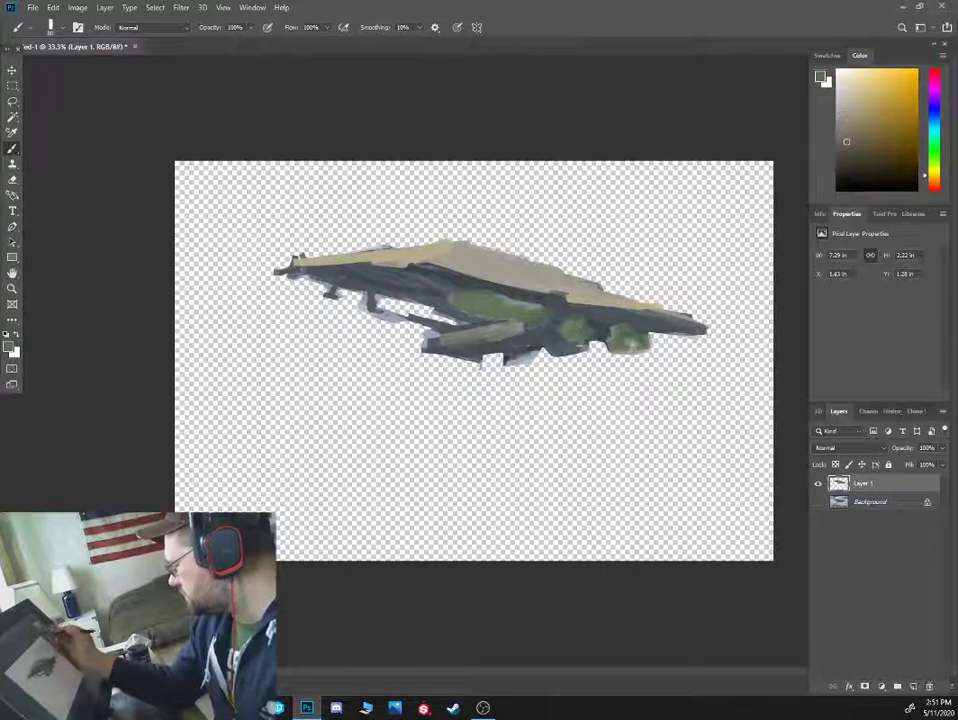
pyautogui.moveTo(474, 295); pyautogui.dragTo(565, 320)
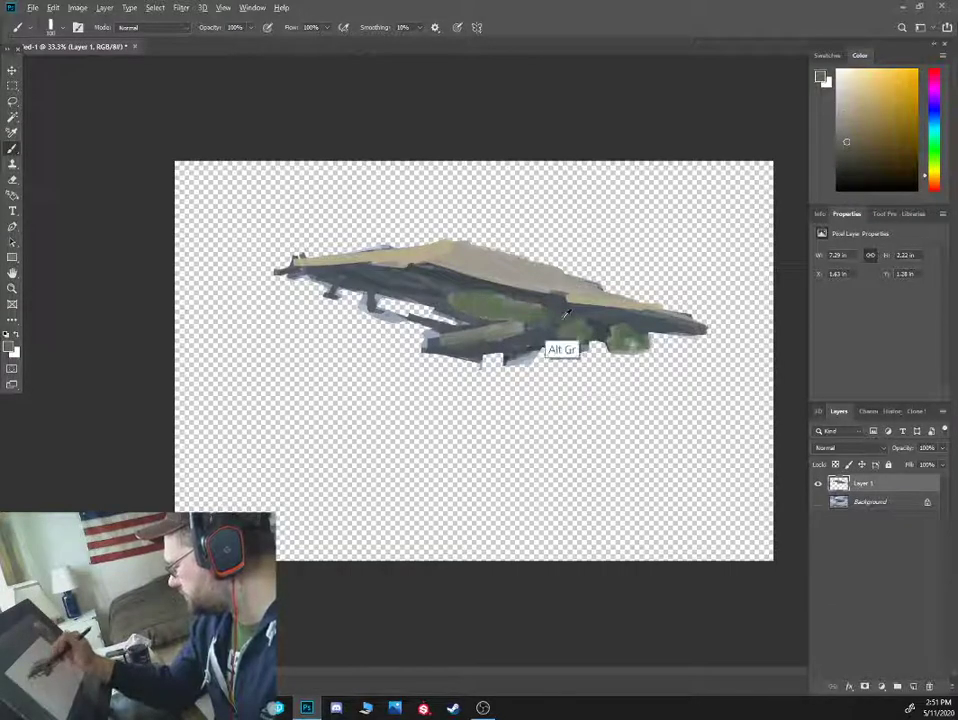
pyautogui.keyDown('alt'); pyautogui.click(564, 316); pyautogui.keyUp('alt')
pyautogui.moveTo(566, 320)
pyautogui.mouseDown()
pyautogui.moveTo(573, 343)
pyautogui.moveTo(620, 329)
pyautogui.mouseUp()
pyautogui.moveTo(509, 299); pyautogui.dragTo(468, 307)
# Show the Background with Layer 1 hidden and paint sampled cloud grey over the old ship's upper left hull on the Background
pyautogui.click(818, 502)
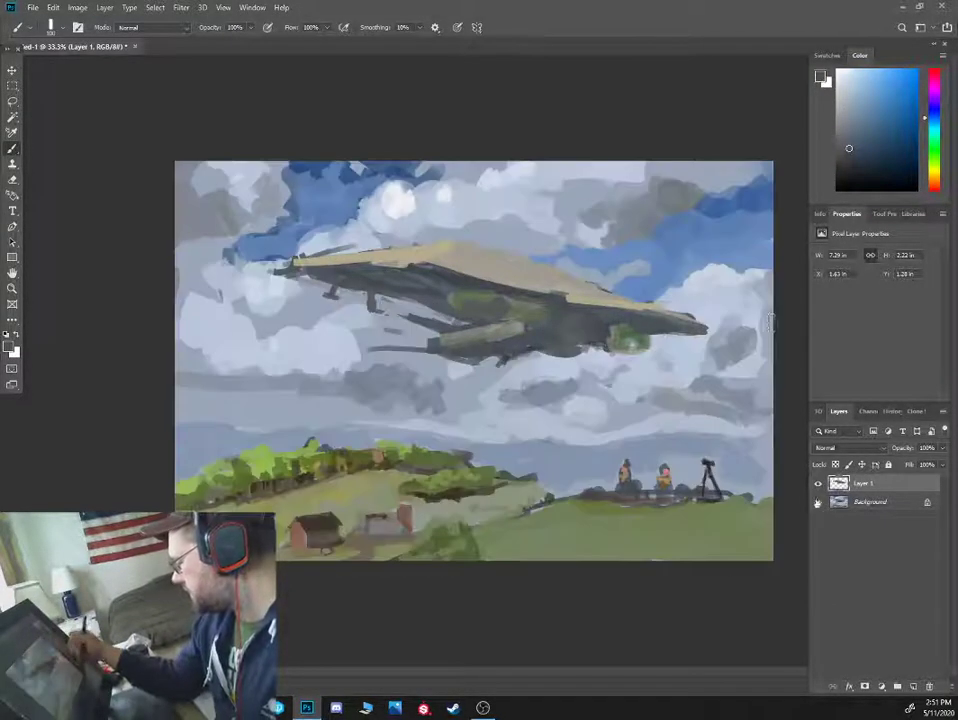
pyautogui.click(818, 483)
pyautogui.keyDown('alt'); pyautogui.click(507, 240); pyautogui.keyUp('alt')
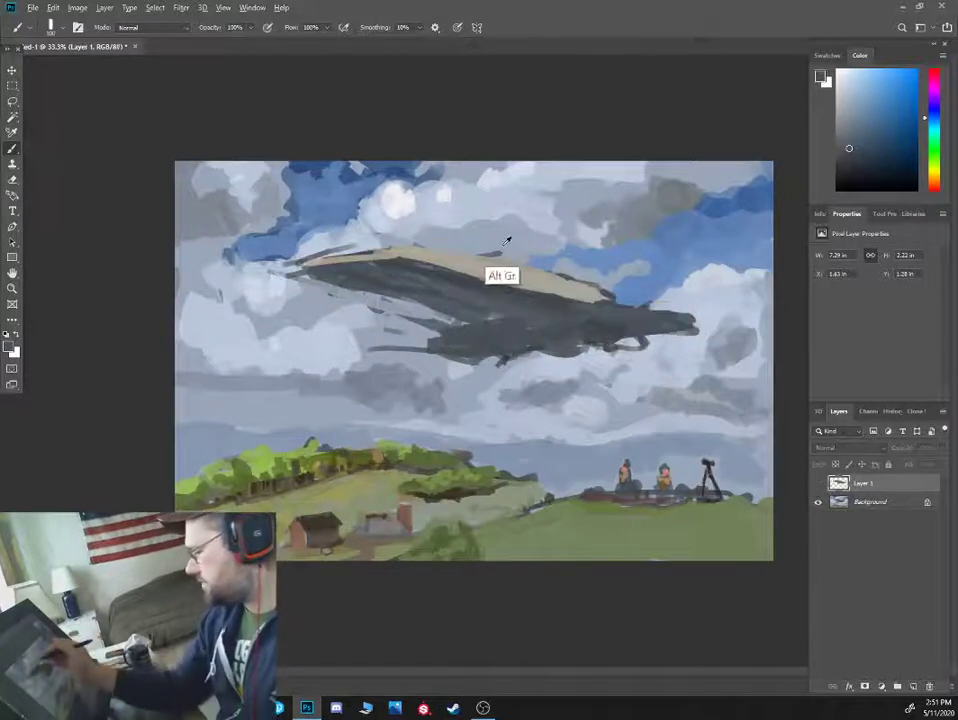
pyautogui.click(851, 501)
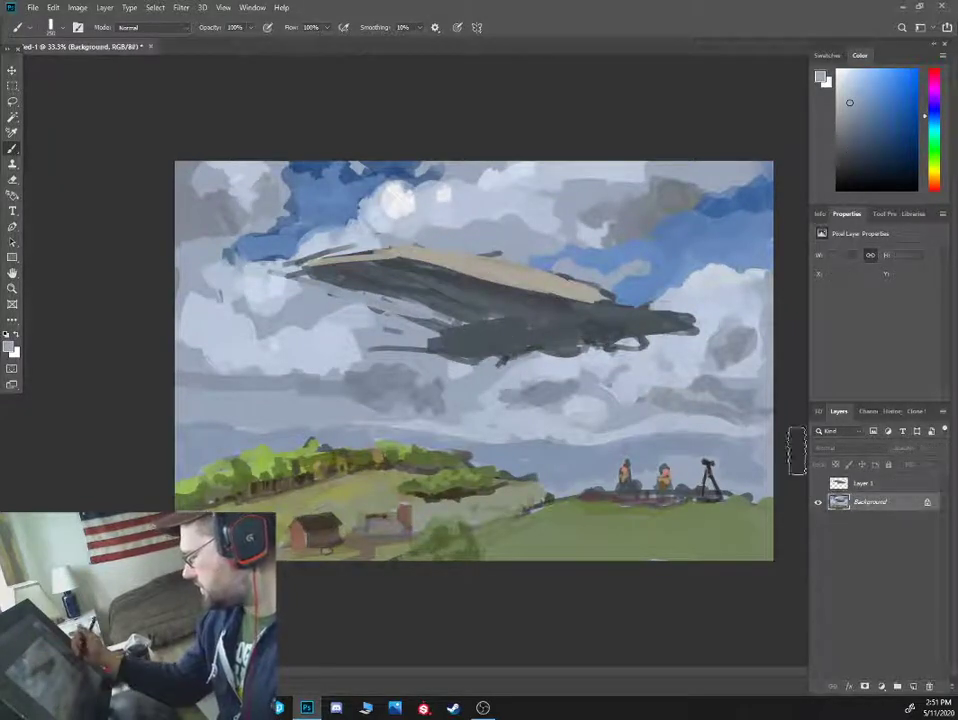
pyautogui.keyDown('alt'); pyautogui.click(476, 238); pyautogui.keyUp('alt')
pyautogui.moveTo(400, 243)
pyautogui.mouseDown()
pyautogui.moveTo(353, 272)
pyautogui.moveTo(472, 292)
pyautogui.mouseUp()
# With a smaller brush, paint sampled cloud tones over the old ship's left tip and the remaining dark left hull
pyautogui.keyDown('alt'); pyautogui.click(323, 249); pyautogui.keyUp('alt')
pyautogui.press('[')
pyautogui.press('[')
pyautogui.press('[')
pyautogui.press('[')
pyautogui.press('[')
pyautogui.press('[')
pyautogui.press('[')
pyautogui.moveTo(295, 272); pyautogui.dragTo(383, 239)
pyautogui.keyDown('alt'); pyautogui.click(549, 230); pyautogui.keyUp('alt')
pyautogui.moveTo(458, 306)
pyautogui.mouseDown()
pyautogui.moveTo(445, 346)
pyautogui.moveTo(415, 345)
pyautogui.moveTo(429, 358)
pyautogui.moveTo(400, 314)
pyautogui.moveTo(428, 302)
pyautogui.mouseUp()
# Paint sampled cloud grey and sky blue over the old ship's beige deck from its middle to the right
pyautogui.keyDown('alt'); pyautogui.click(404, 324); pyautogui.keyUp('alt')
pyautogui.keyDown('alt'); pyautogui.click(476, 281); pyautogui.keyUp('alt')
pyautogui.moveTo(484, 256)
pyautogui.mouseDown()
pyautogui.moveTo(490, 284)
pyautogui.moveTo(620, 289)
pyautogui.mouseUp()
pyautogui.keyDown('alt'); pyautogui.click(562, 256); pyautogui.keyUp('alt')
pyautogui.keyDown('alt'); pyautogui.click(558, 268); pyautogui.keyUp('alt')
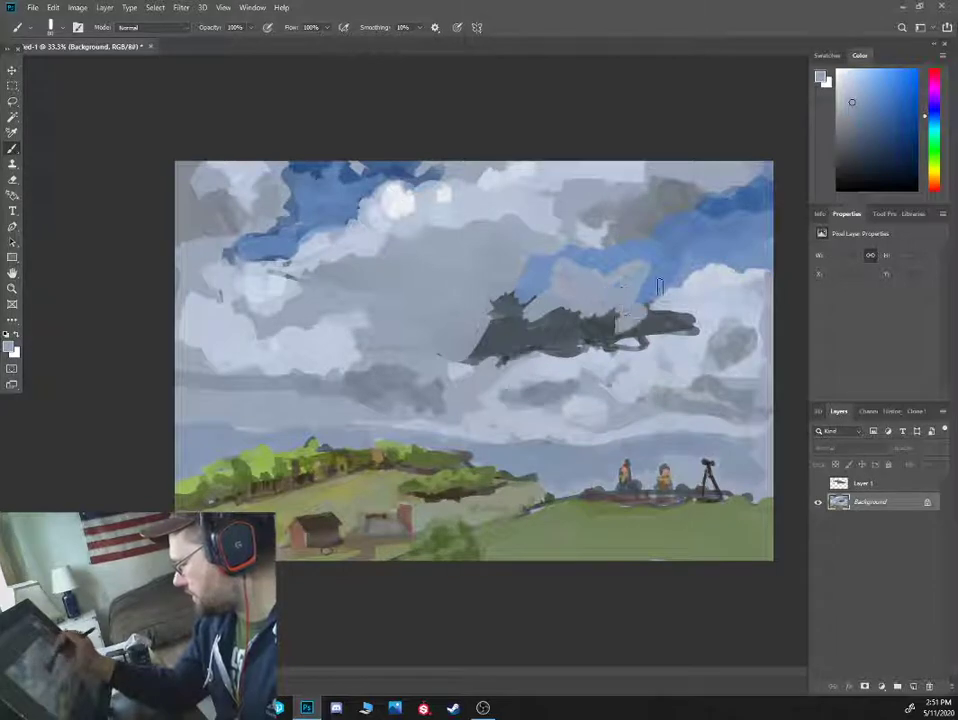
# Brighten the cloud around the sun with its sampled white, and cover the old ship's dark central hull with cloud grey
pyautogui.keyDown('alt'); pyautogui.click(394, 201); pyautogui.keyUp('alt')
pyautogui.moveTo(300, 215); pyautogui.dragTo(430, 195)
pyautogui.keyDown('alt'); pyautogui.click(487, 292); pyautogui.keyUp('alt')
pyautogui.press(']')
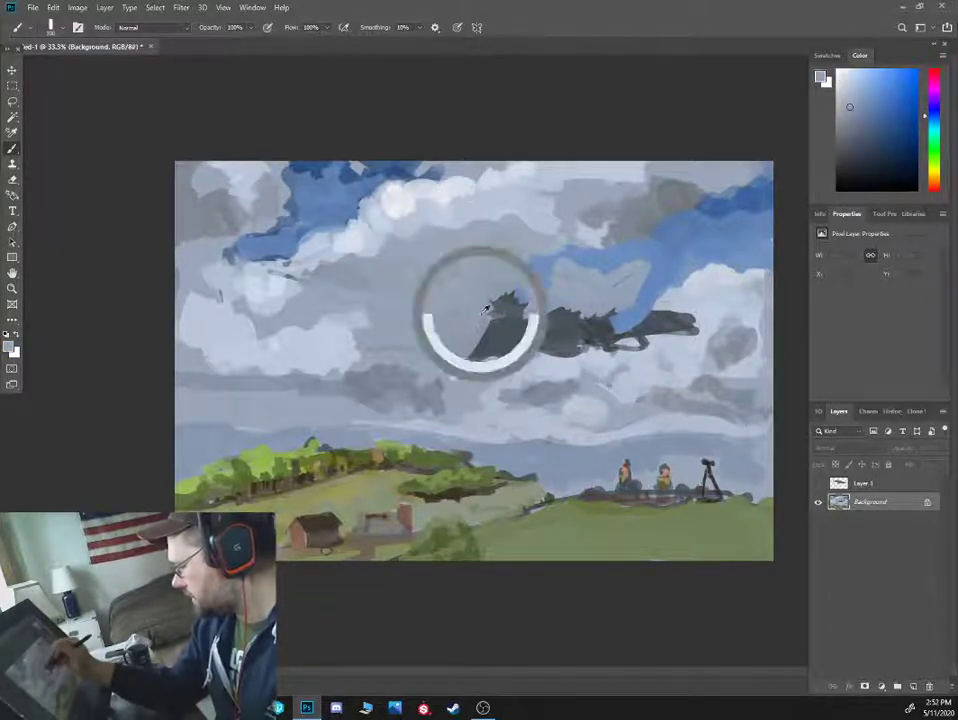
pyautogui.moveTo(491, 309)
pyautogui.mouseDown()
pyautogui.moveTo(532, 308)
pyautogui.moveTo(546, 344)
pyautogui.moveTo(584, 303)
pyautogui.moveTo(597, 304)
pyautogui.moveTo(592, 353)
pyautogui.moveTo(610, 342)
pyautogui.moveTo(596, 321)
pyautogui.moveTo(608, 311)
pyautogui.moveTo(568, 355)
pyautogui.mouseUp()
pyautogui.moveTo(537, 305); pyautogui.dragTo(519, 301)
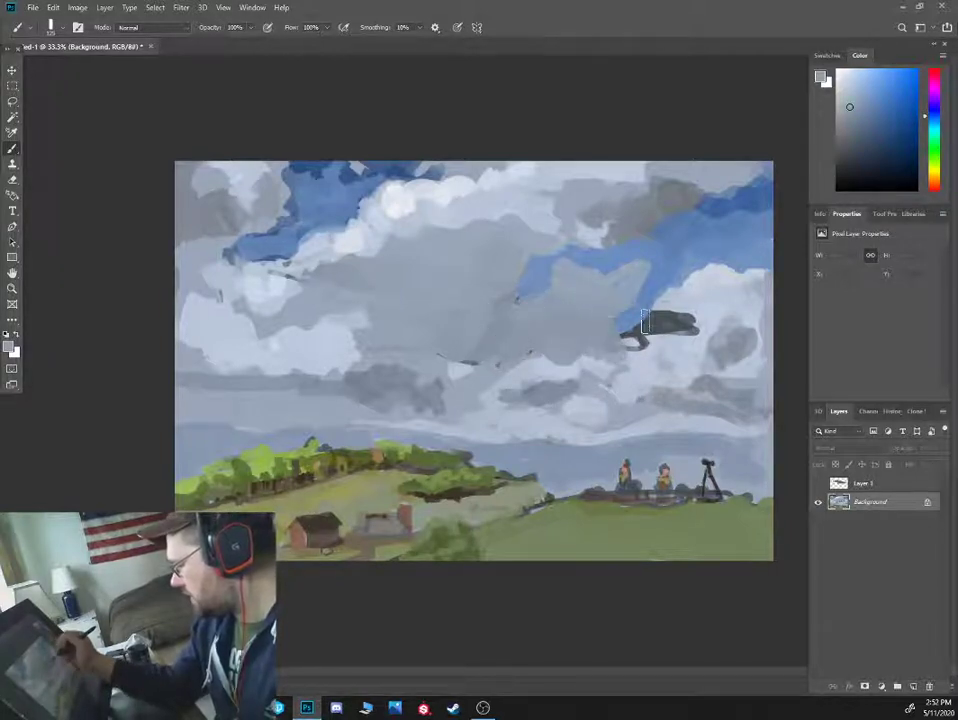
# Cover the old ship's right tip with sampled light cloud colour and clean up the cloud edges below the former hull
pyautogui.keyDown('alt'); pyautogui.click(688, 344); pyautogui.keyUp('alt')
pyautogui.moveTo(668, 318)
pyautogui.mouseDown()
pyautogui.moveTo(654, 331)
pyautogui.moveTo(677, 318)
pyautogui.moveTo(622, 346)
pyautogui.moveTo(632, 332)
pyautogui.mouseUp()
pyautogui.keyDown('alt'); pyautogui.click(629, 318); pyautogui.keyUp('alt')
pyautogui.press('[')
pyautogui.keyDown('alt'); pyautogui.click(545, 373); pyautogui.keyUp('alt')
pyautogui.moveTo(539, 370); pyautogui.dragTo(566, 374)
pyautogui.moveTo(487, 373)
pyautogui.mouseDown()
pyautogui.moveTo(475, 375)
pyautogui.moveTo(463, 357)
pyautogui.moveTo(476, 356)
pyautogui.mouseUp()
pyautogui.keyDown('alt'); pyautogui.click(494, 341); pyautogui.keyUp('alt')
pyautogui.press(']')
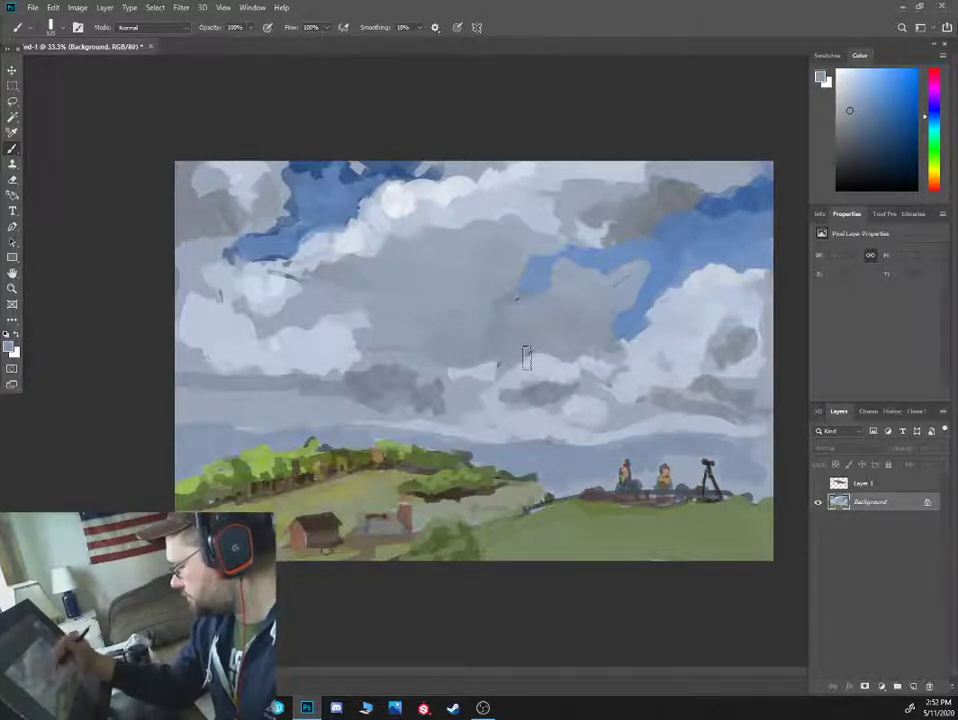
# Show Layer 1 over the repainted sky and make it active, undoing a trial deletion of the layer
pyautogui.click(818, 483)
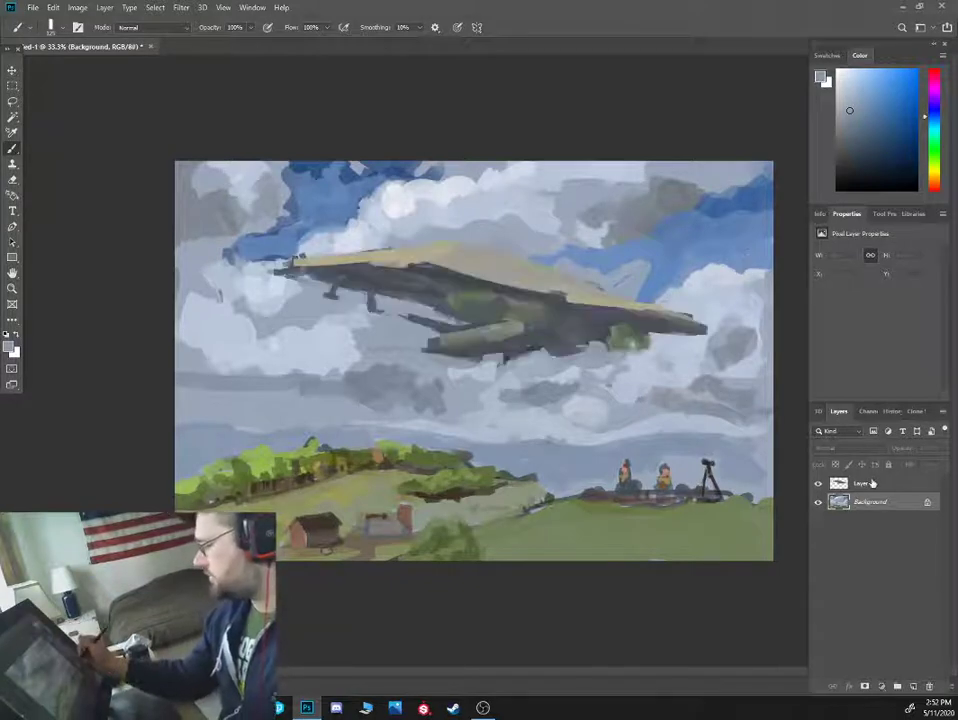
pyautogui.click(836, 483)
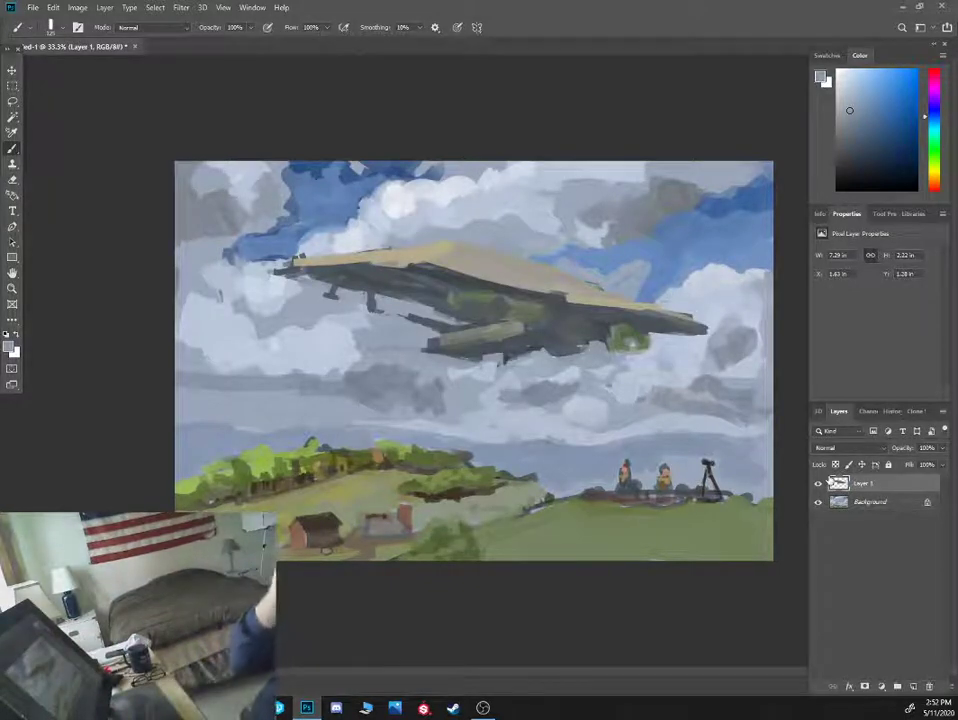
pyautogui.press('Delete')
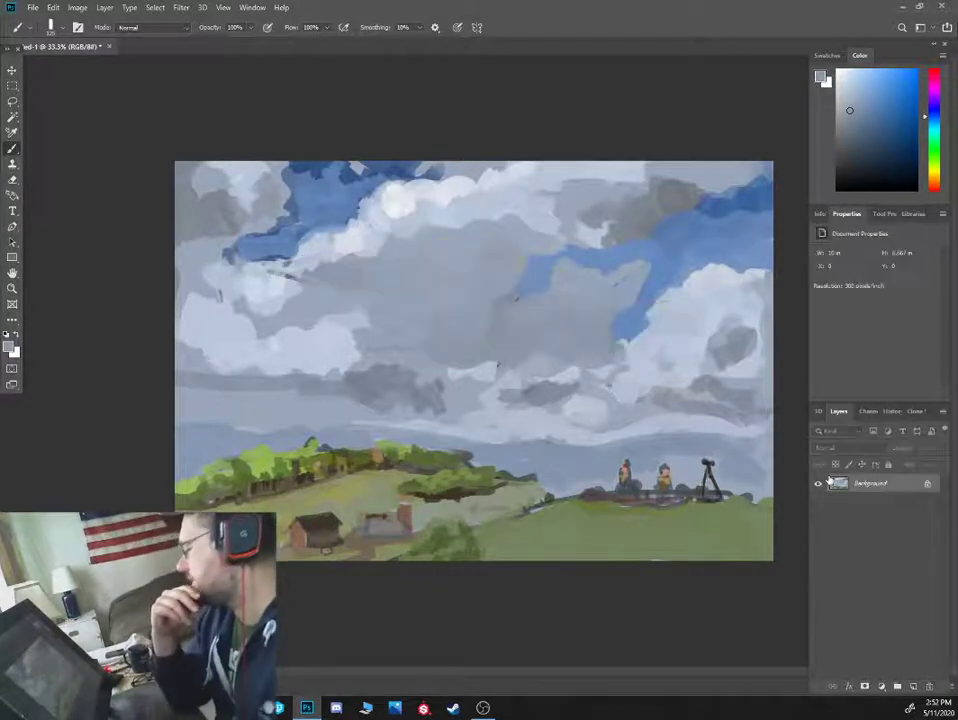
pyautogui.hotkey('ctrl', 'z')
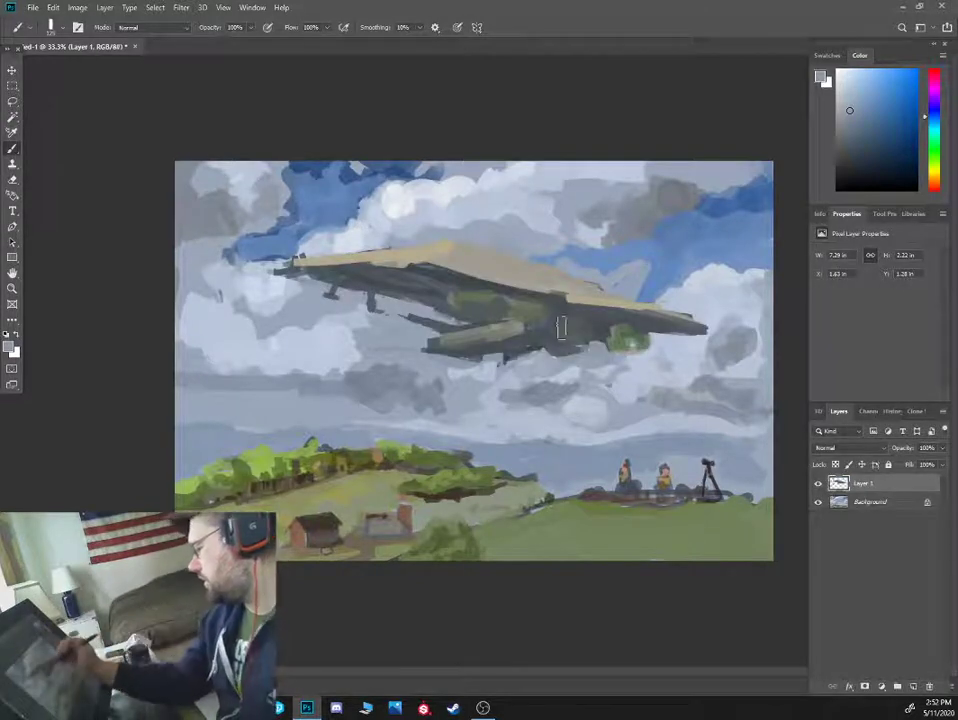
# With a much smaller brush, paint a small dark green craft in the clouds below the large ship's right half
pyautogui.keyDown('alt'); pyautogui.click(555, 398); pyautogui.keyUp('alt')
pyautogui.press('[')
pyautogui.press('[')
pyautogui.press('[')
pyautogui.press('[')
pyautogui.press('[')
pyautogui.press('[')
pyautogui.moveTo(584, 397)
pyautogui.mouseDown()
pyautogui.moveTo(596, 385)
pyautogui.moveTo(606, 397)
pyautogui.mouseUp()
pyautogui.press('[')
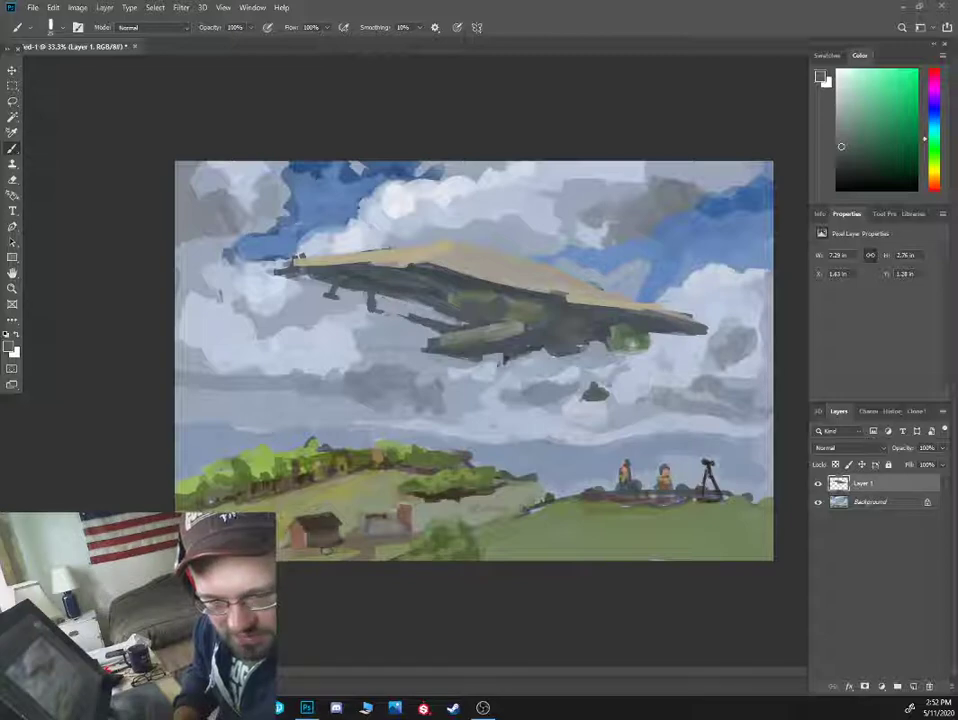
# Switch to Photos and examine the shapes and details in the spaceship reference paintings, including john_berkey_02.jpg and john_berkey_15.jpg
pyautogui.click(395, 708)
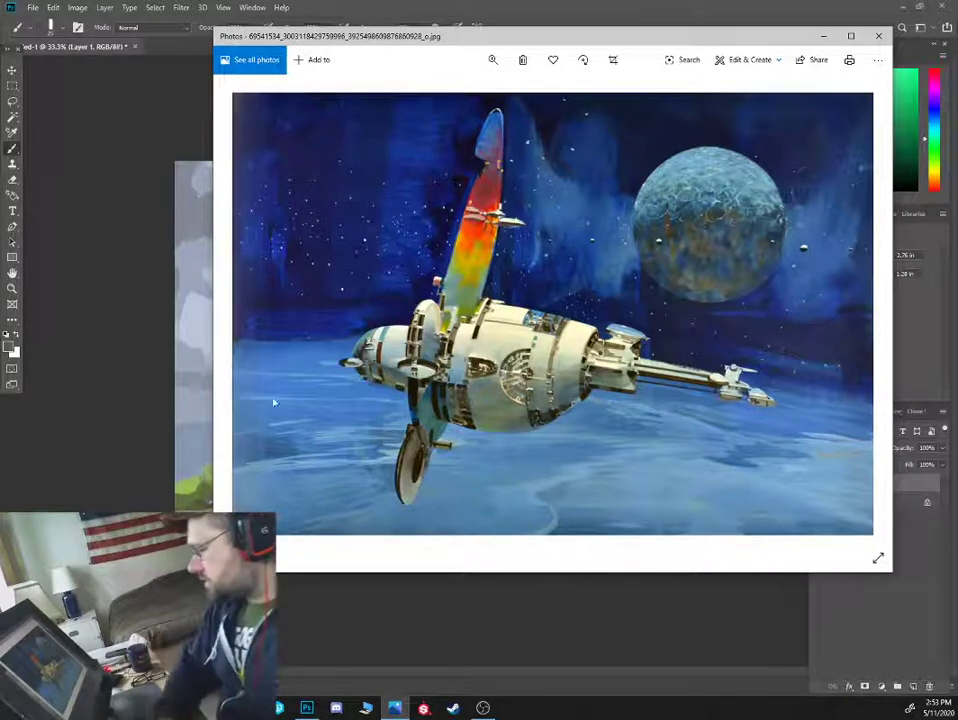
pyautogui.moveTo(527, 35); pyautogui.dragTo(0, 36)
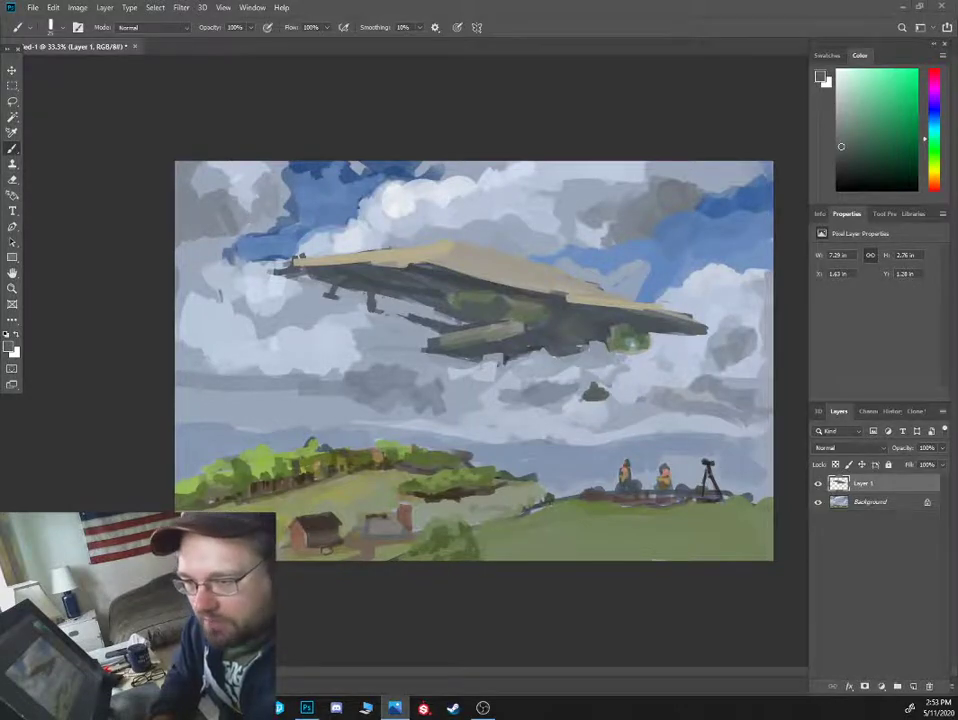
pyautogui.moveTo(2, 180)
pyautogui.mouseDown()
pyautogui.moveTo(536, 64)
pyautogui.moveTo(471, 52)
pyautogui.mouseUp()
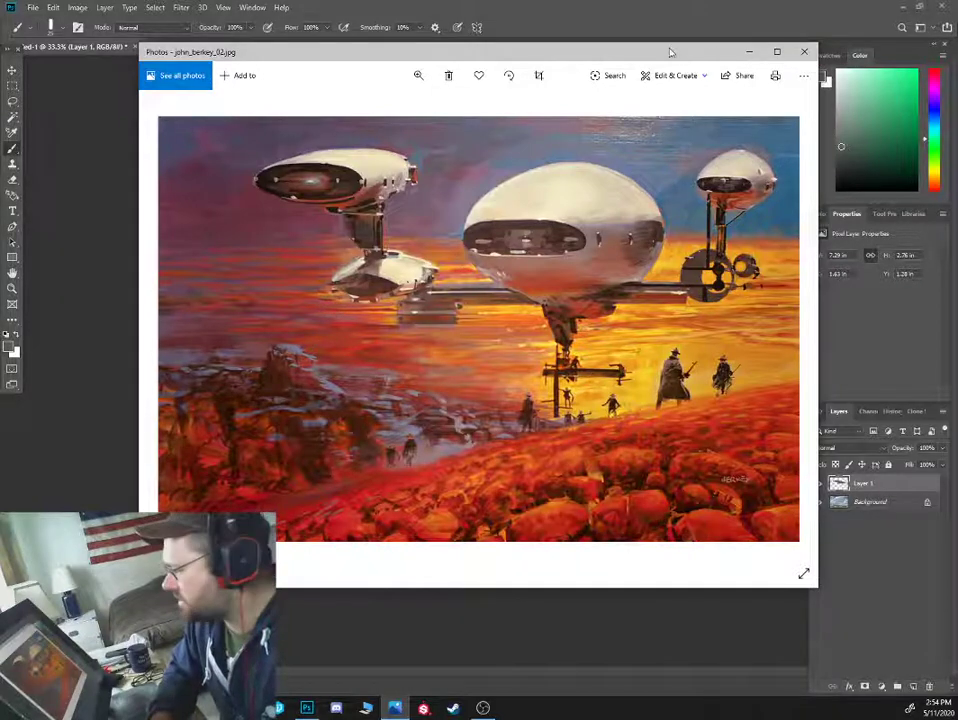
pyautogui.moveTo(669, 52); pyautogui.dragTo(653, 128)
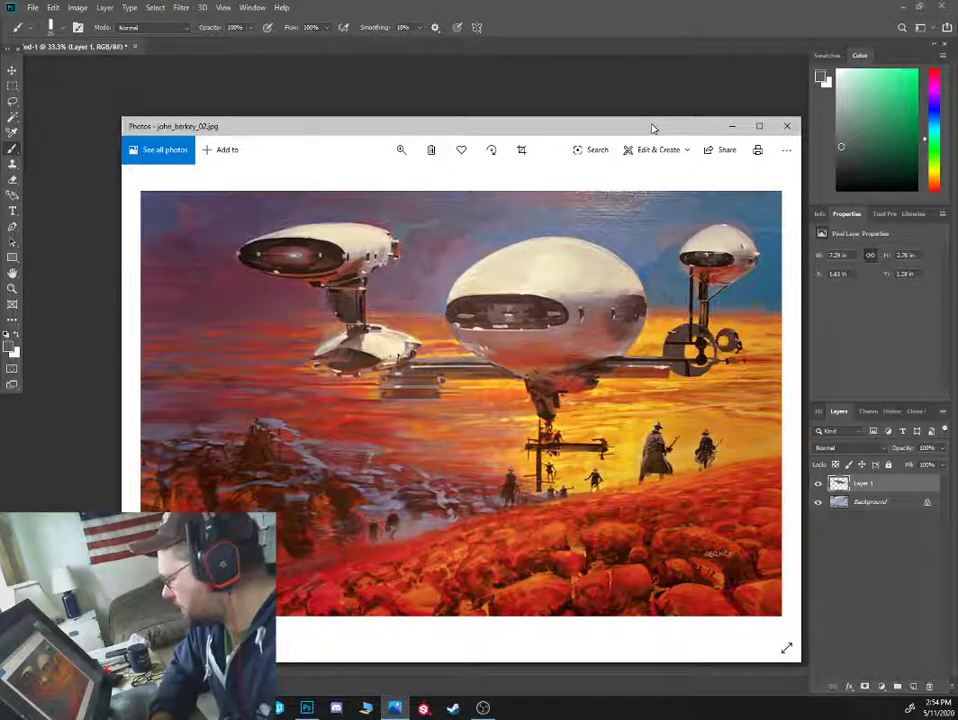
pyautogui.moveTo(651, 128); pyautogui.dragTo(652, 135)
pyautogui.click(737, 132)
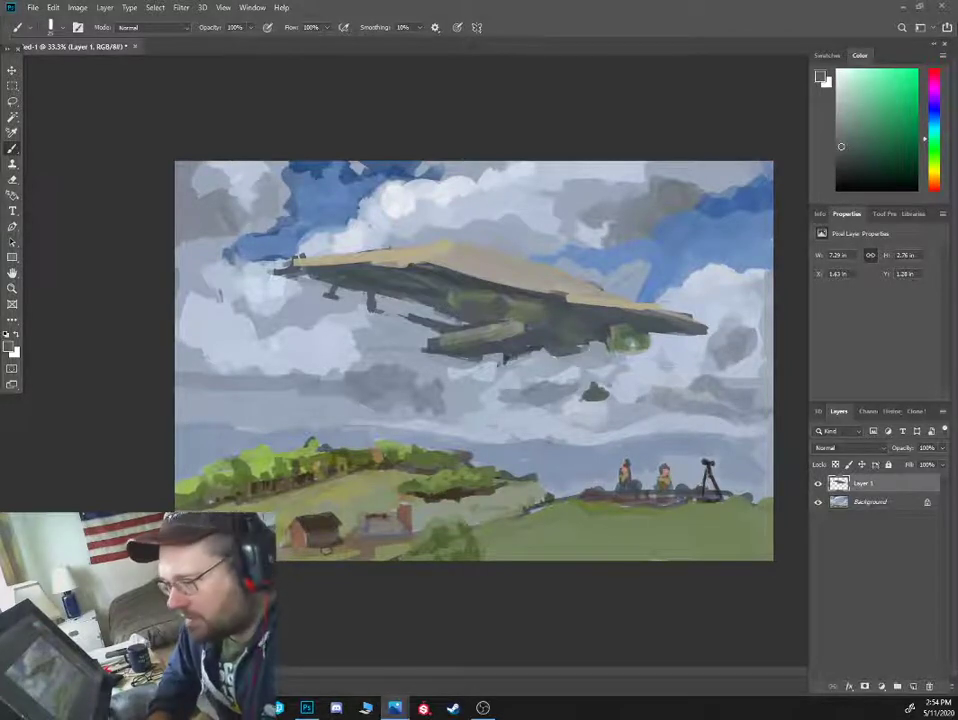
pyautogui.moveTo(0, 152); pyautogui.dragTo(566, 108)
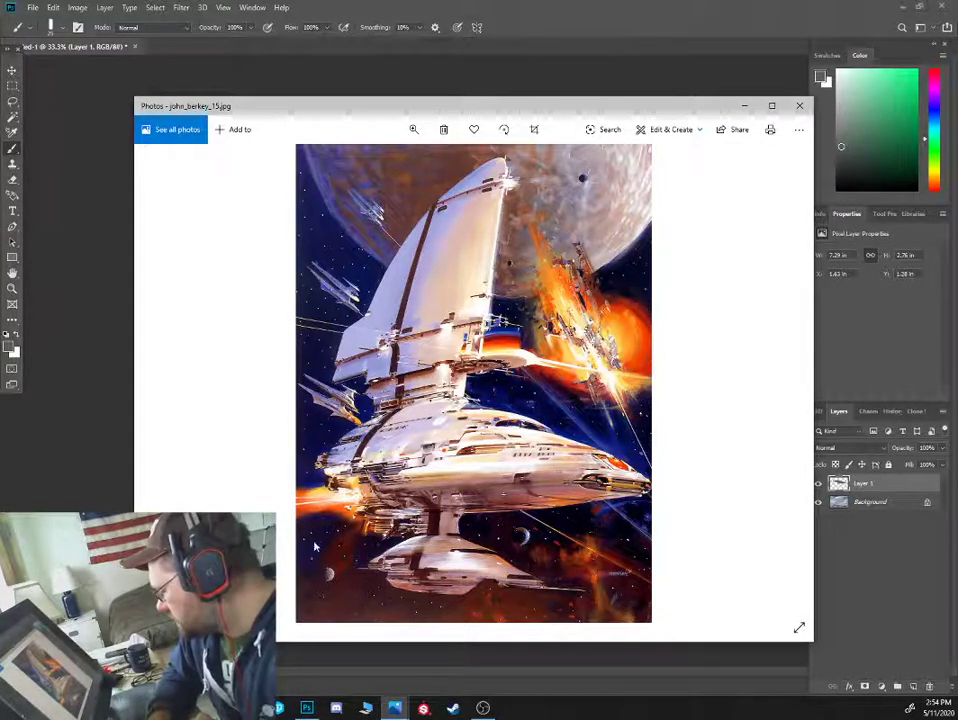
pyautogui.moveTo(519, 109); pyautogui.dragTo(0, 107)
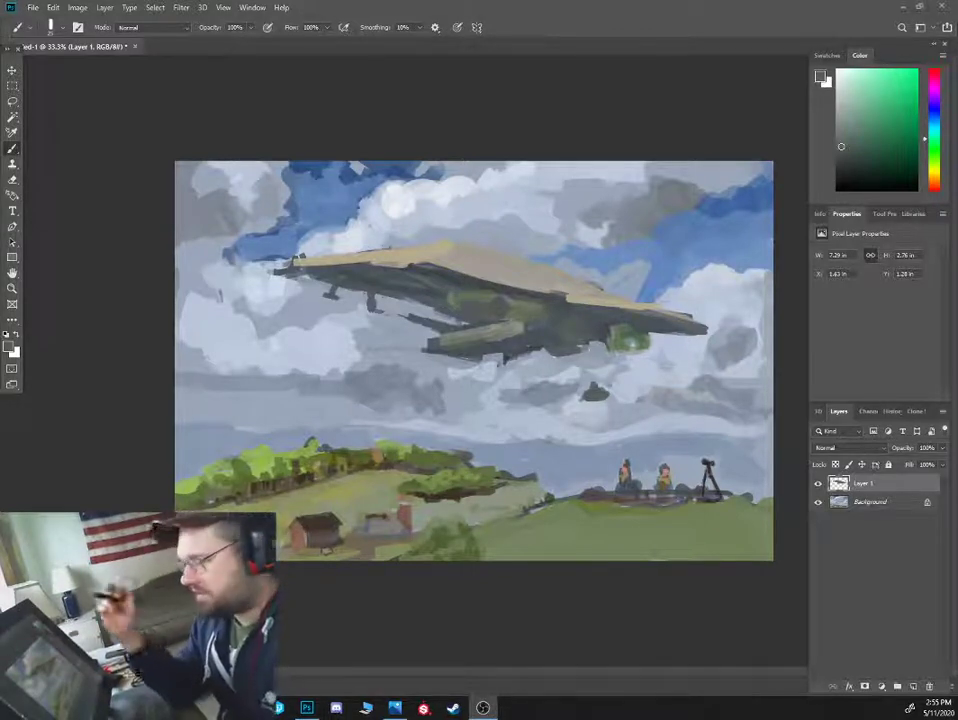
# On Layer 1, touch up the sky around the ship's left tip with sampled cloud grey and blue
pyautogui.click(818, 484)
pyautogui.click(818, 484)
pyautogui.hotkey('ctrl', '+')
pyautogui.keyDown('alt'); pyautogui.click(445, 402); pyautogui.keyUp('alt')
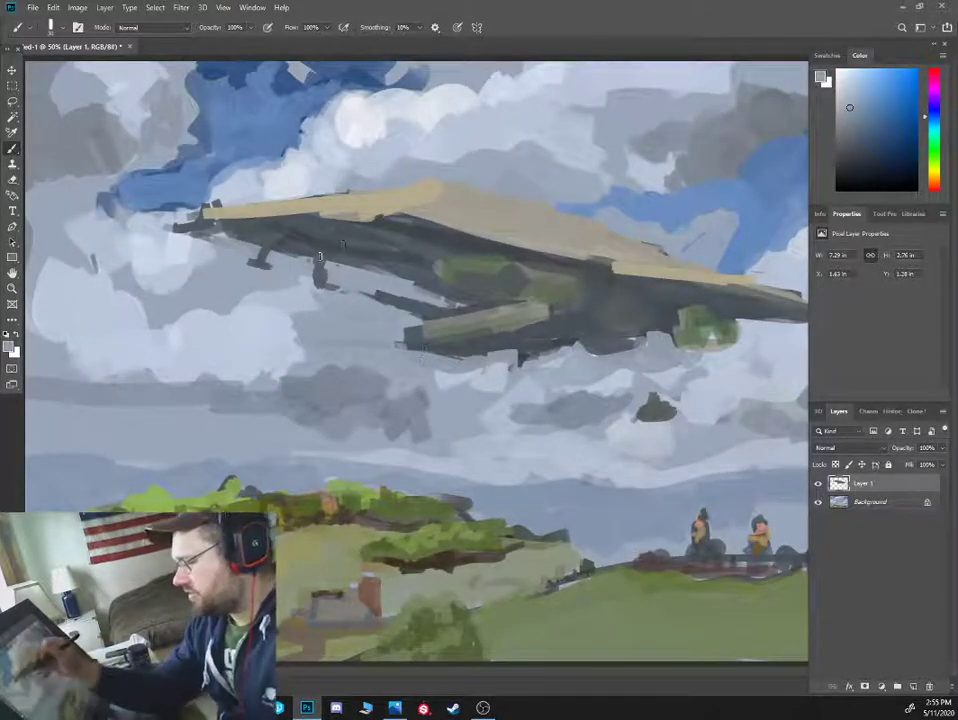
pyautogui.keyDown('alt'); pyautogui.click(239, 212); pyautogui.keyUp('alt')
pyautogui.keyDown('alt'); pyautogui.click(132, 162); pyautogui.keyUp('alt')
pyautogui.keyDown('alt'); pyautogui.click(169, 224); pyautogui.keyUp('alt')
pyautogui.moveTo(161, 227)
pyautogui.mouseDown()
pyautogui.moveTo(176, 218)
pyautogui.moveTo(146, 200)
pyautogui.mouseUp()
pyautogui.keyDown('alt'); pyautogui.click(158, 185); pyautogui.keyUp('alt')
pyautogui.keyDown('alt'); pyautogui.click(147, 199); pyautogui.keyUp('alt')
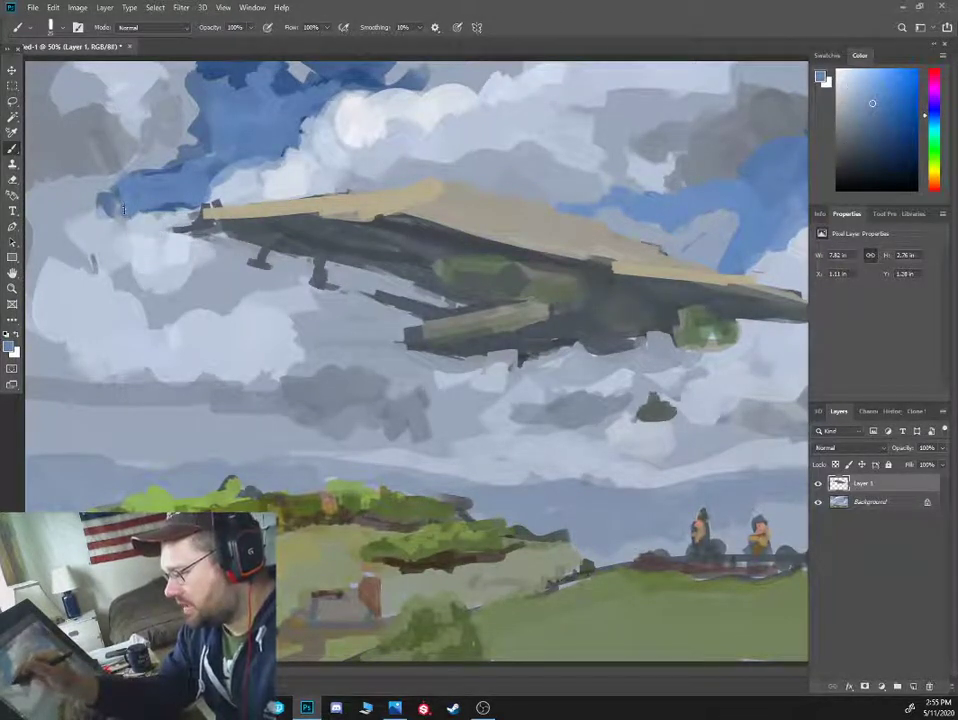
# Refine the left end of the blue sky gap and blend the far-left clouds with sampled greys
pyautogui.keyDown('alt'); pyautogui.click(113, 190); pyautogui.keyUp('alt')
pyautogui.moveTo(110, 204)
pyautogui.mouseDown()
pyautogui.moveTo(99, 207)
pyautogui.moveTo(102, 198)
pyautogui.mouseUp()
pyautogui.keyDown('alt'); pyautogui.click(100, 180); pyautogui.keyUp('alt')
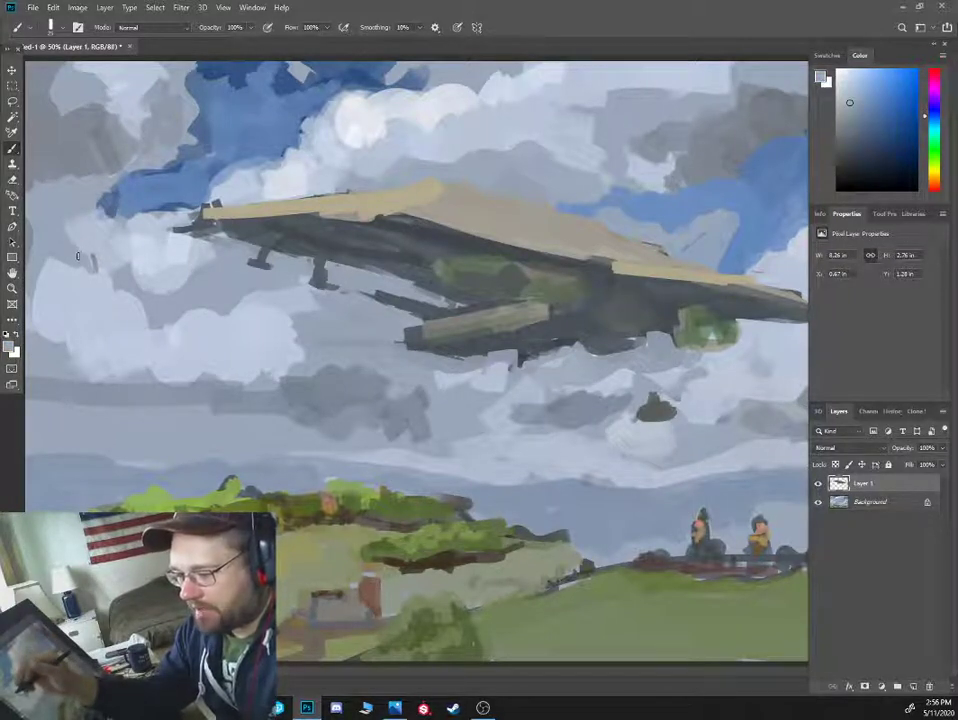
pyautogui.keyDown('alt'); pyautogui.click(72, 162); pyautogui.keyUp('alt')
pyautogui.moveTo(78, 212); pyautogui.dragTo(54, 204)
pyautogui.keyDown('alt'); pyautogui.click(62, 222); pyautogui.keyUp('alt')
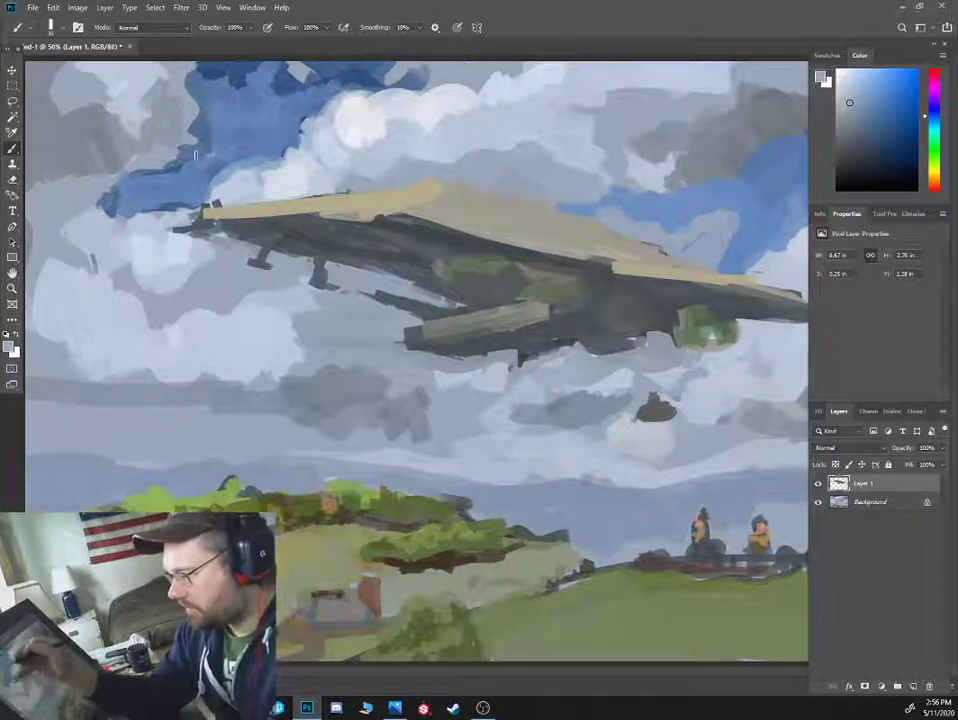
# Smooth the upper-left blue sky gap with sampled blues, from its lower left edge up to the canvas's top edge
pyautogui.keyDown('alt'); pyautogui.click(124, 190); pyautogui.keyUp('alt')
pyautogui.moveTo(117, 199)
pyautogui.mouseDown()
pyautogui.moveTo(112, 208)
pyautogui.moveTo(190, 160)
pyautogui.mouseUp()
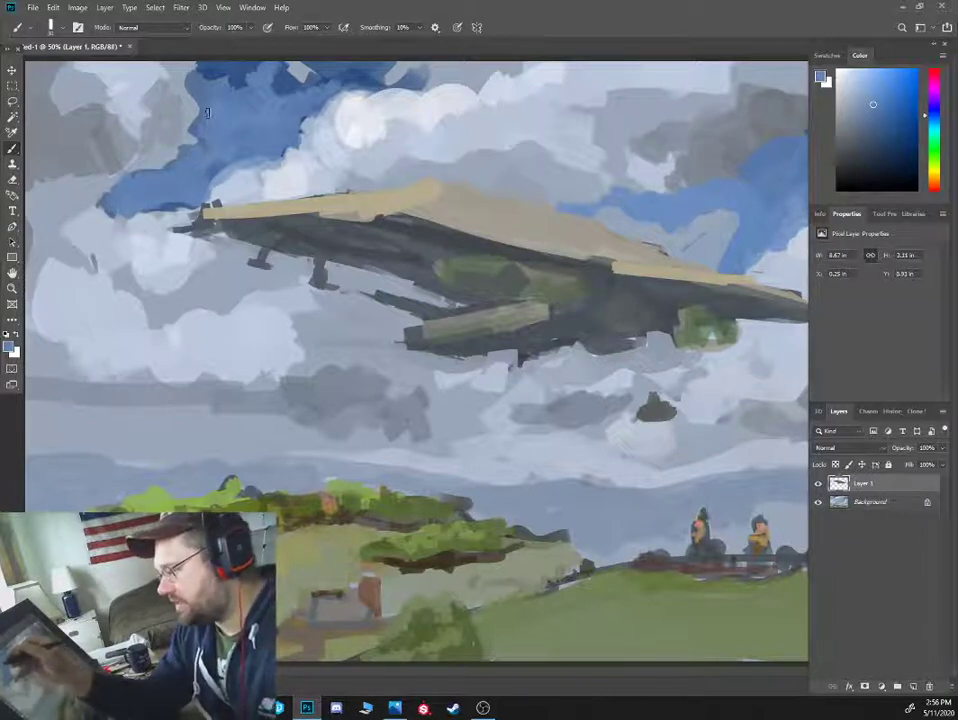
pyautogui.moveTo(207, 96)
pyautogui.mouseDown()
pyautogui.moveTo(238, 82)
pyautogui.moveTo(307, 89)
pyautogui.moveTo(289, 64)
pyautogui.moveTo(393, 66)
pyautogui.mouseUp()
pyautogui.keyDown('alt'); pyautogui.click(235, 78); pyautogui.keyUp('alt')
pyautogui.keyDown('alt'); pyautogui.click(216, 86); pyautogui.keyUp('alt')
pyautogui.keyDown('alt'); pyautogui.click(232, 78); pyautogui.keyUp('alt')
pyautogui.keyDown('alt'); pyautogui.click(289, 81); pyautogui.keyUp('alt')
pyautogui.keyDown('alt'); pyautogui.click(276, 106); pyautogui.keyUp('alt')
pyautogui.keyDown('alt'); pyautogui.click(285, 94); pyautogui.keyUp('alt')
pyautogui.keyDown('alt'); pyautogui.click(322, 90); pyautogui.keyUp('alt')
pyautogui.keyDown('alt'); pyautogui.click(302, 89); pyautogui.keyUp('alt')
pyautogui.keyDown('alt'); pyautogui.click(300, 77); pyautogui.keyUp('alt')
pyautogui.moveTo(290, 78)
pyautogui.mouseDown()
pyautogui.moveTo(252, 78)
pyautogui.moveTo(316, 78)
pyautogui.mouseUp()
pyautogui.keyDown('alt'); pyautogui.click(301, 84); pyautogui.keyUp('alt')
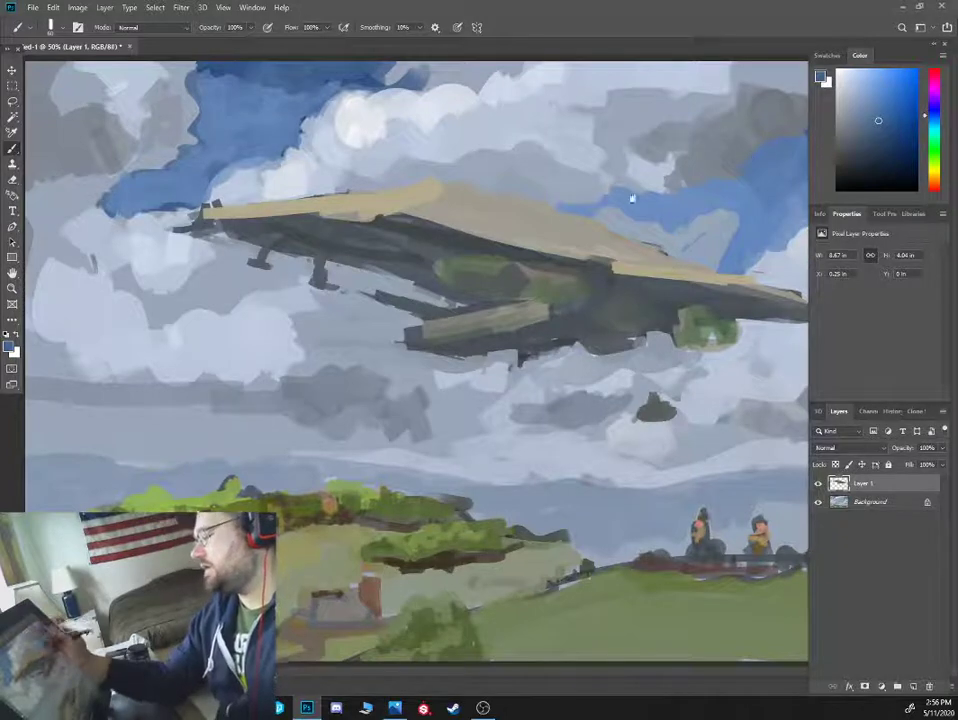
pyautogui.keyDown('alt'); pyautogui.click(340, 82); pyautogui.keyUp('alt')
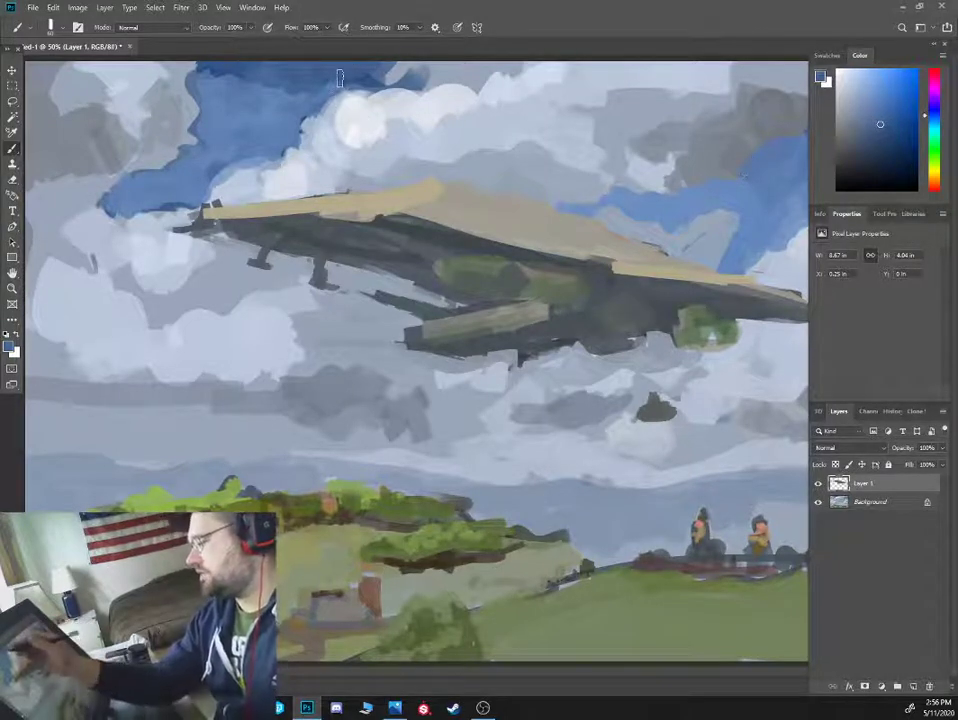
# Repaint the blue sky patch near the canvas's right edge with sampled darker and lighter blues
pyautogui.hotkey('ctrl', '-')
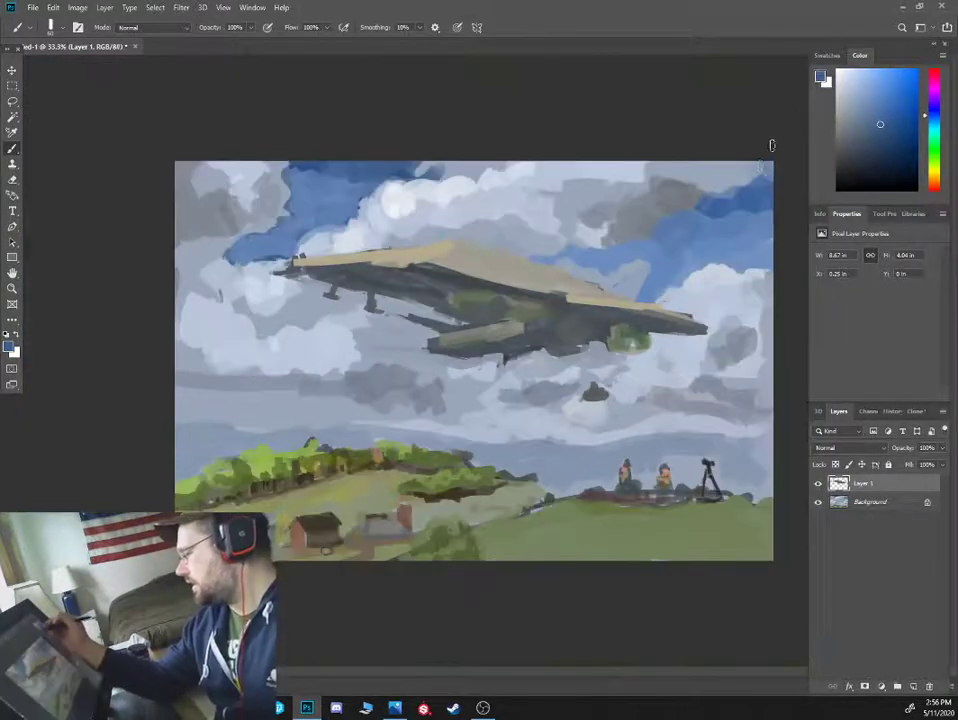
pyautogui.keyDown('alt'); pyautogui.click(744, 203); pyautogui.keyUp('alt')
pyautogui.moveTo(750, 207)
pyautogui.mouseDown()
pyautogui.moveTo(765, 229)
pyautogui.moveTo(714, 214)
pyautogui.moveTo(678, 224)
pyautogui.mouseUp()
pyautogui.keyDown('alt'); pyautogui.click(746, 205); pyautogui.keyUp('alt')
pyautogui.keyDown('alt'); pyautogui.click(692, 221); pyautogui.keyUp('alt')
pyautogui.keyDown('alt'); pyautogui.click(701, 237); pyautogui.keyUp('alt')
pyautogui.moveTo(764, 226)
pyautogui.mouseDown()
pyautogui.moveTo(684, 272)
pyautogui.moveTo(769, 240)
pyautogui.moveTo(700, 248)
pyautogui.mouseUp()
pyautogui.keyDown('alt'); pyautogui.click(744, 260); pyautogui.keyUp('alt')
# Blend the grey cloud just above the ship's right deck into the sky with sampled light and medium blues
pyautogui.hotkey('ctrl', '+')
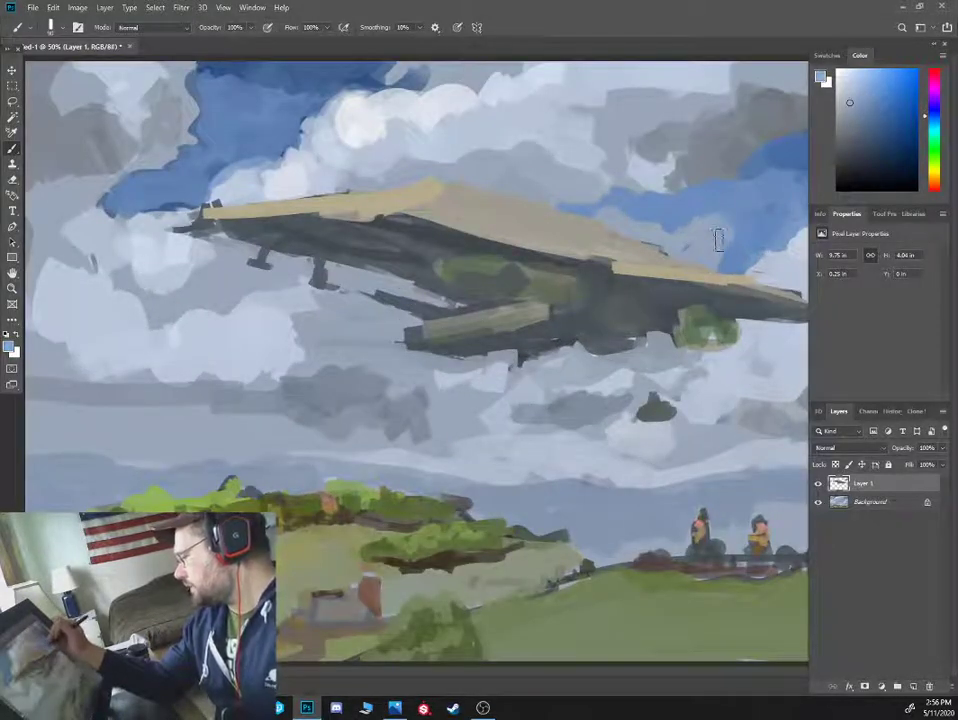
pyautogui.keyDown('alt'); pyautogui.click(698, 219); pyautogui.keyUp('alt')
pyautogui.moveTo(679, 244)
pyautogui.mouseDown()
pyautogui.moveTo(733, 235)
pyautogui.moveTo(713, 194)
pyautogui.moveTo(694, 217)
pyautogui.moveTo(732, 213)
pyautogui.moveTo(730, 251)
pyautogui.mouseUp()
pyautogui.keyDown('alt'); pyautogui.click(716, 193); pyautogui.keyUp('alt')
pyautogui.keyDown('alt'); pyautogui.click(733, 237); pyautogui.keyUp('alt')
pyautogui.keyDown('alt'); pyautogui.click(742, 252); pyautogui.keyUp('alt')
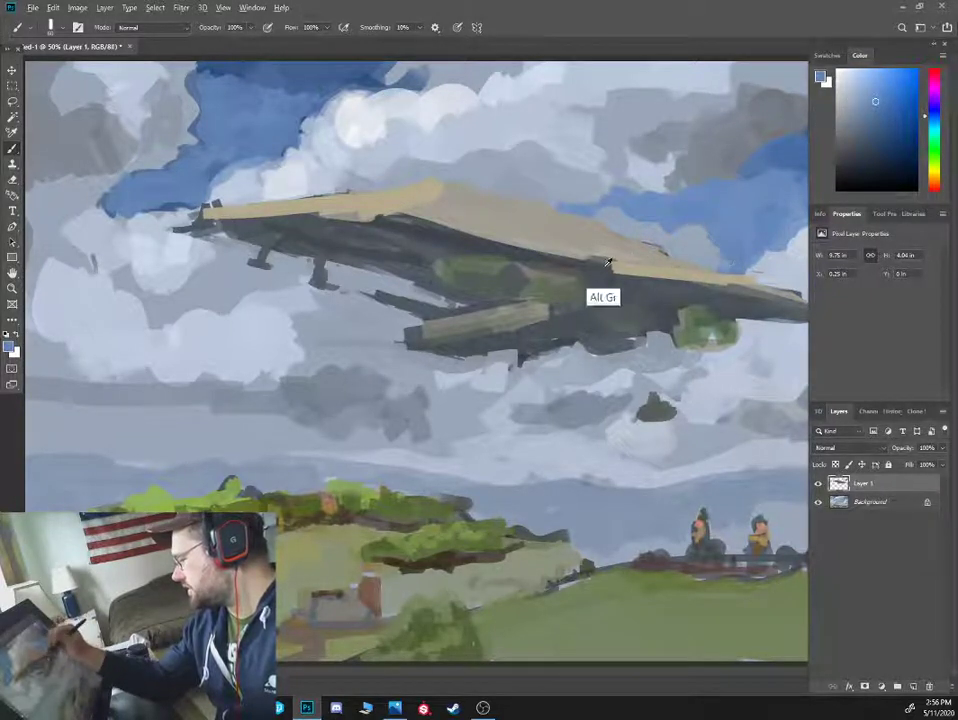
# Repaint the ship's deck peak and left rim with sampled beige tones, straightening the upper edge
pyautogui.keyDown('alt'); pyautogui.click(580, 244); pyautogui.keyUp('alt')
pyautogui.keyDown('alt'); pyautogui.click(421, 196); pyautogui.keyUp('alt')
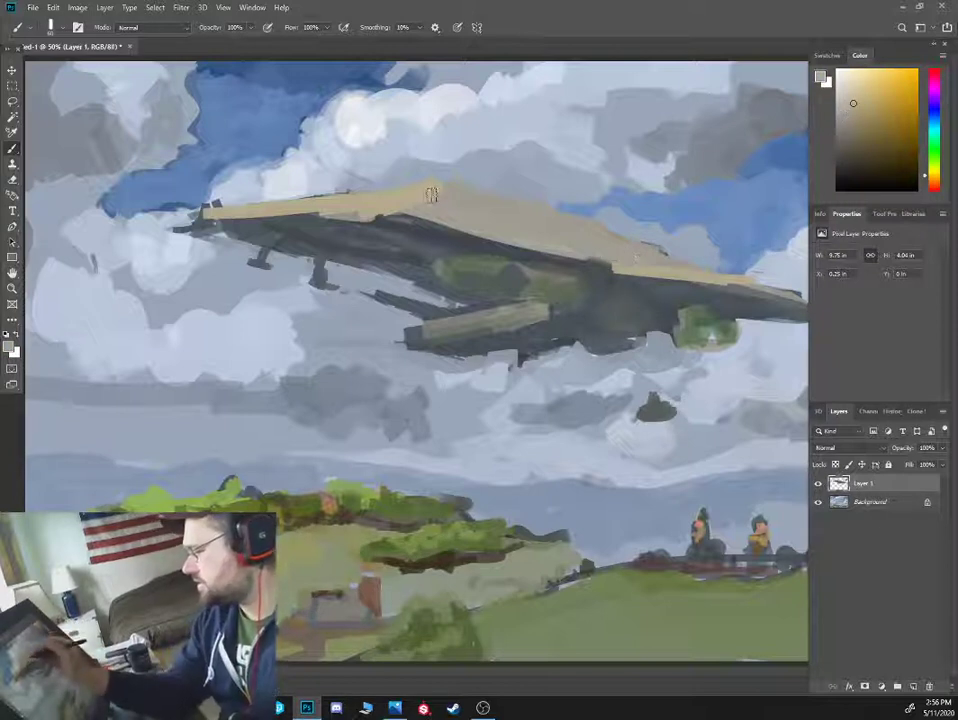
pyautogui.moveTo(428, 195); pyautogui.dragTo(448, 186)
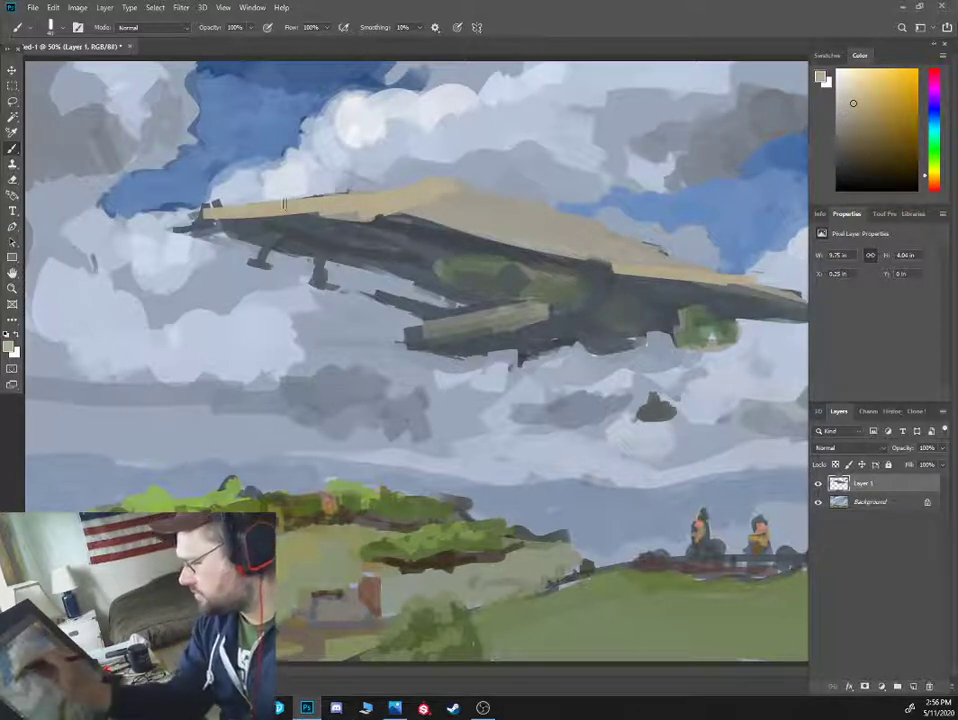
pyautogui.keyDown('alt'); pyautogui.click(274, 206); pyautogui.keyUp('alt')
pyautogui.moveTo(242, 208); pyautogui.dragTo(392, 188)
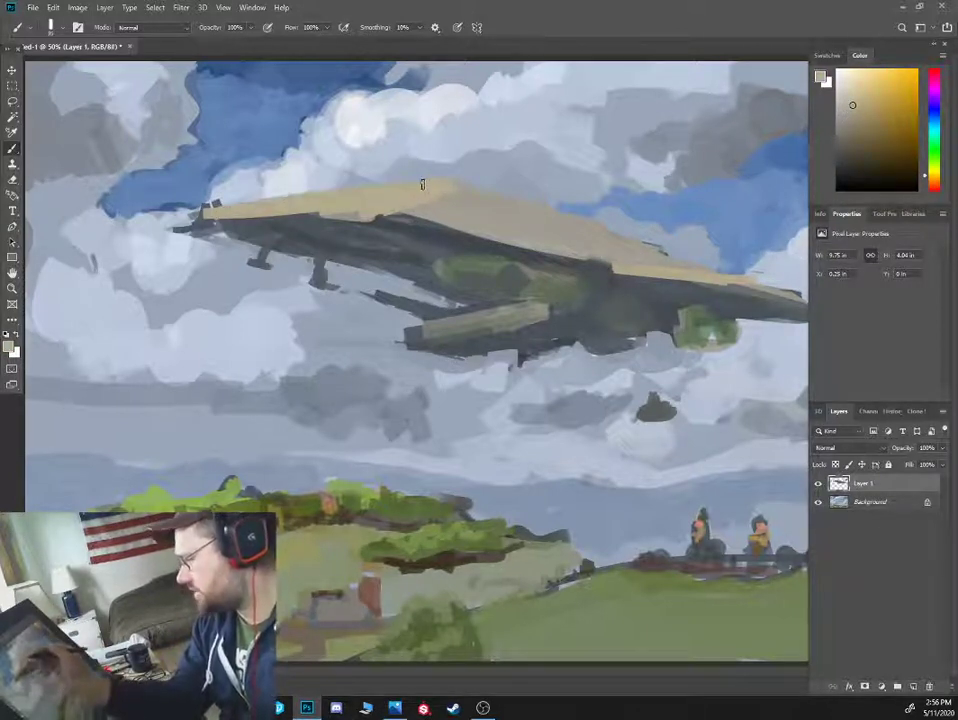
# Refine the upper edge of the ship's deck peak with sampled sky grey and deck beige
pyautogui.keyDown('alt'); pyautogui.click(462, 158); pyautogui.keyUp('alt')
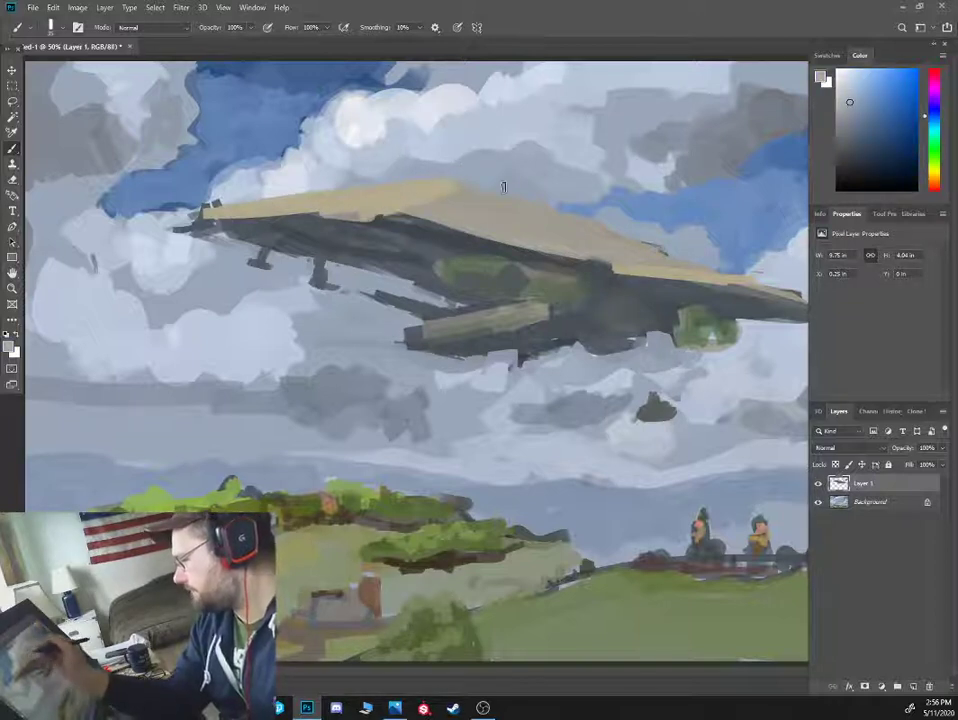
pyautogui.keyDown('alt'); pyautogui.click(447, 199); pyautogui.keyUp('alt')
pyautogui.moveTo(456, 184); pyautogui.dragTo(465, 187)
pyautogui.keyDown('alt'); pyautogui.click(528, 179); pyautogui.keyUp('alt')
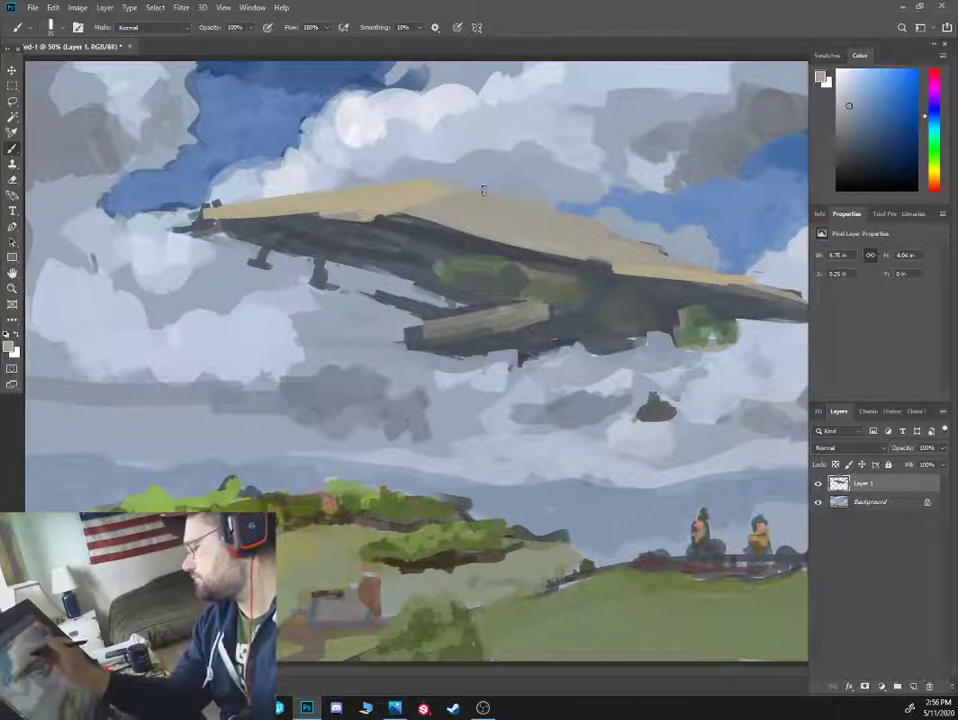
# Extend the ship's dark underside up to a peak beneath the deck's left half and trim the rim above it with sampled beige
pyautogui.keyDown('alt'); pyautogui.click(372, 216); pyautogui.keyUp('alt')
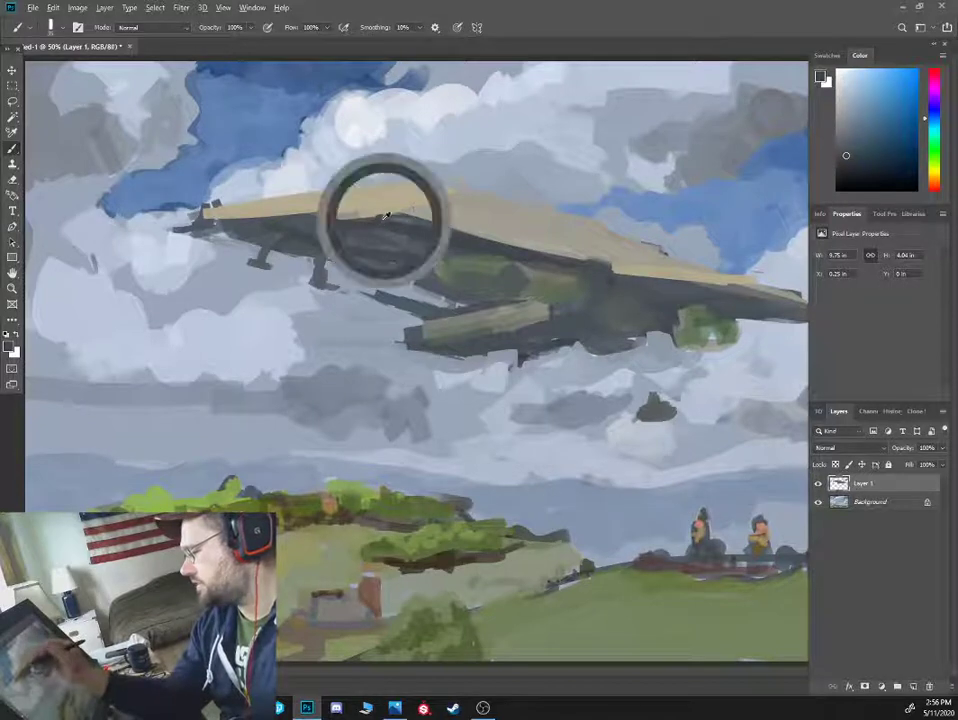
pyautogui.moveTo(288, 245); pyautogui.dragTo(424, 248)
pyautogui.keyDown('alt'); pyautogui.click(385, 262); pyautogui.keyUp('alt')
pyautogui.moveTo(325, 256)
pyautogui.mouseDown()
pyautogui.moveTo(426, 235)
pyautogui.moveTo(405, 226)
pyautogui.mouseUp()
pyautogui.moveTo(483, 230); pyautogui.dragTo(430, 220)
pyautogui.keyDown('alt'); pyautogui.click(267, 212); pyautogui.keyUp('alt')
pyautogui.moveTo(216, 225)
pyautogui.mouseDown()
pyautogui.moveTo(316, 214)
pyautogui.moveTo(358, 196)
pyautogui.moveTo(430, 218)
pyautogui.mouseUp()
pyautogui.keyDown('alt'); pyautogui.click(292, 218); pyautogui.keyUp('alt')
pyautogui.moveTo(325, 216)
pyautogui.mouseDown()
pyautogui.moveTo(390, 210)
pyautogui.moveTo(364, 195)
pyautogui.mouseUp()
pyautogui.keyDown('alt'); pyautogui.click(280, 193); pyautogui.keyUp('alt')
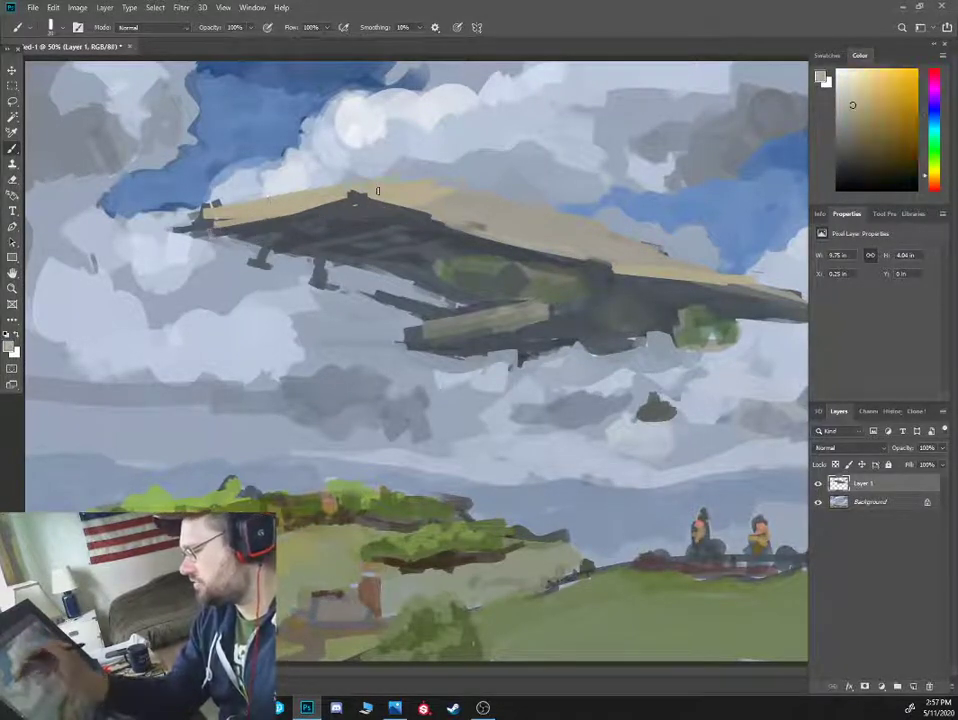
pyautogui.keyDown('alt'); pyautogui.click(378, 179); pyautogui.keyUp('alt')
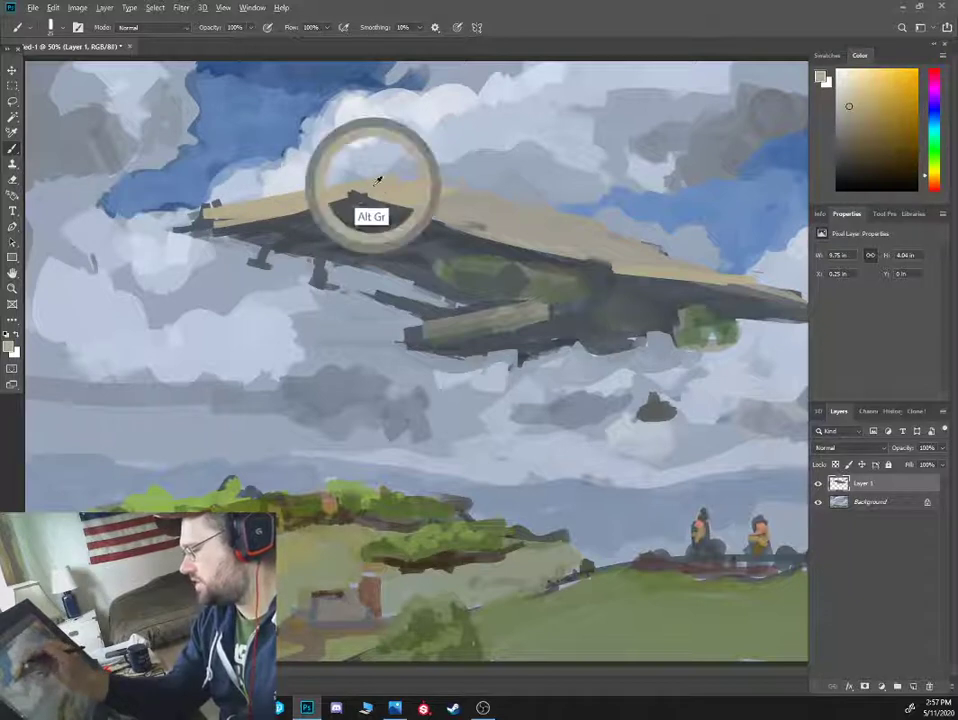
# Draw thin dark diagonal panel lines across the deck's right half with a smaller brush and a sampled hull grey
pyautogui.keyDown('alt'); pyautogui.click(443, 240); pyautogui.keyUp('alt')
pyautogui.press('[')
pyautogui.press('[')
pyautogui.press('[')
pyautogui.press('[')
pyautogui.moveTo(428, 189)
pyautogui.mouseDown()
pyautogui.moveTo(457, 222)
pyautogui.moveTo(507, 243)
pyautogui.moveTo(561, 254)
pyautogui.mouseUp()
pyautogui.moveTo(512, 203)
pyautogui.mouseDown()
pyautogui.moveTo(575, 246)
pyautogui.moveTo(638, 266)
pyautogui.mouseUp()
pyautogui.moveTo(634, 264); pyautogui.dragTo(688, 275)
pyautogui.moveTo(613, 268); pyautogui.dragTo(700, 278)
pyautogui.moveTo(456, 190)
pyautogui.mouseDown()
pyautogui.moveTo(488, 230)
pyautogui.moveTo(528, 232)
pyautogui.mouseUp()
# Highlight the small craft below the ship with sampled beige and touch up its cabin with sampled blues
pyautogui.keyDown('alt'); pyautogui.click(530, 253); pyautogui.keyUp('alt')
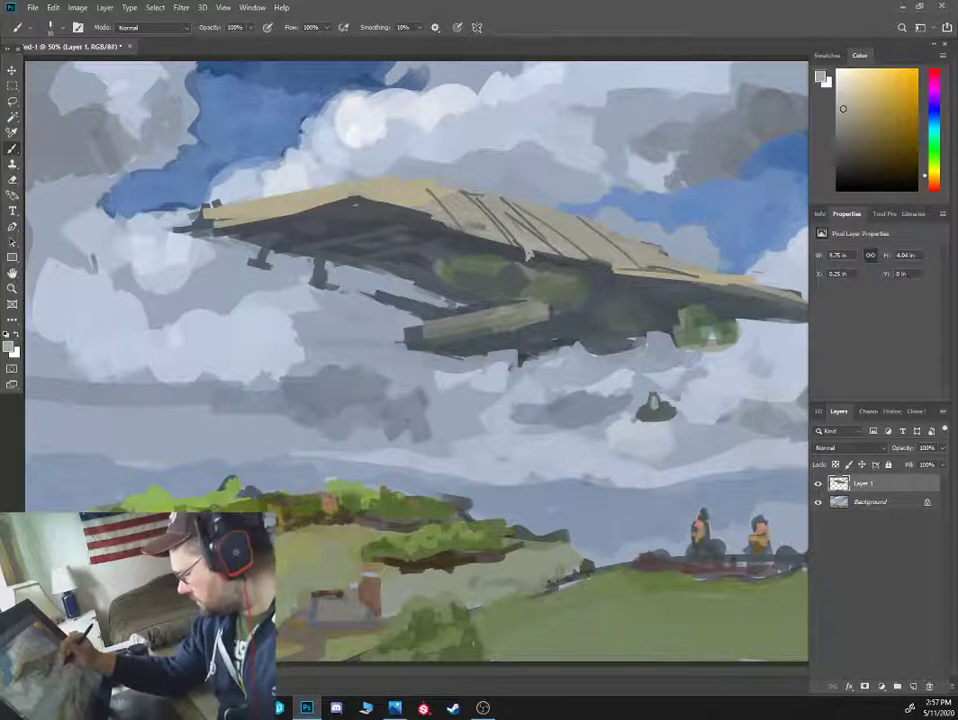
pyautogui.moveTo(482, 309); pyautogui.dragTo(505, 304)
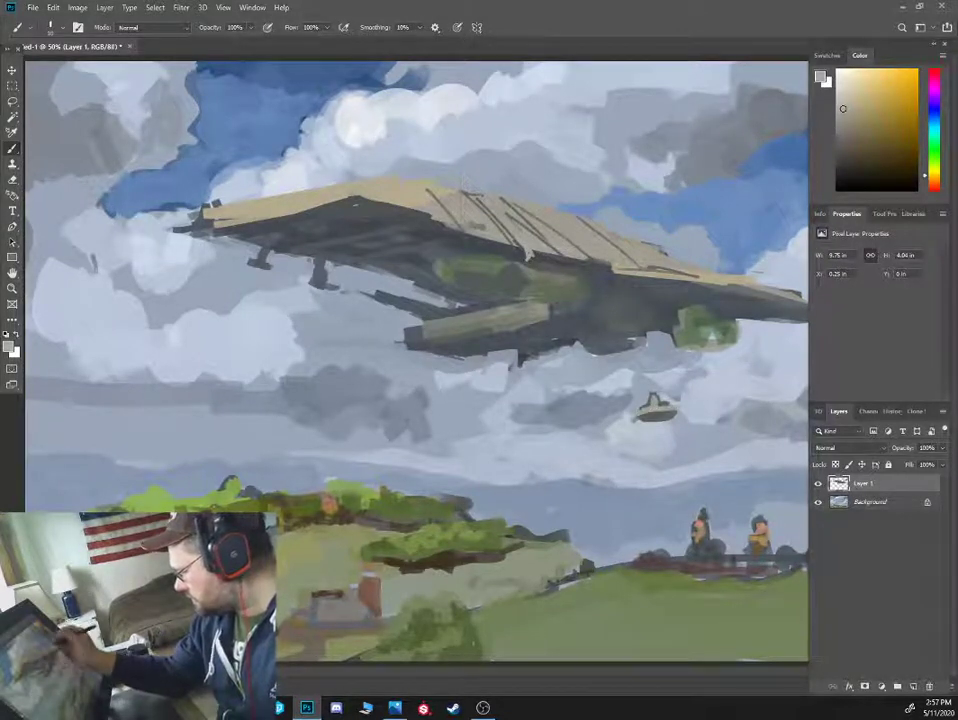
pyautogui.keyDown('alt'); pyautogui.click(640, 212); pyautogui.keyUp('alt')
pyautogui.press(']')
pyautogui.press(']')
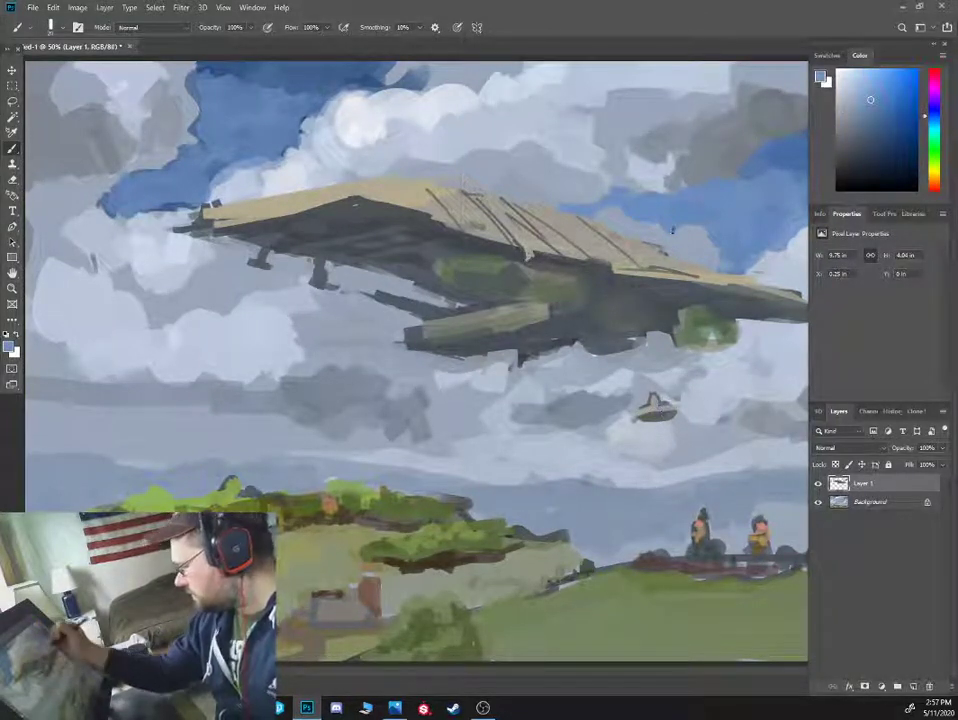
pyautogui.keyDown('alt'); pyautogui.click(670, 222); pyautogui.keyUp('alt')
pyautogui.keyDown('alt'); pyautogui.click(645, 266); pyautogui.keyUp('alt')
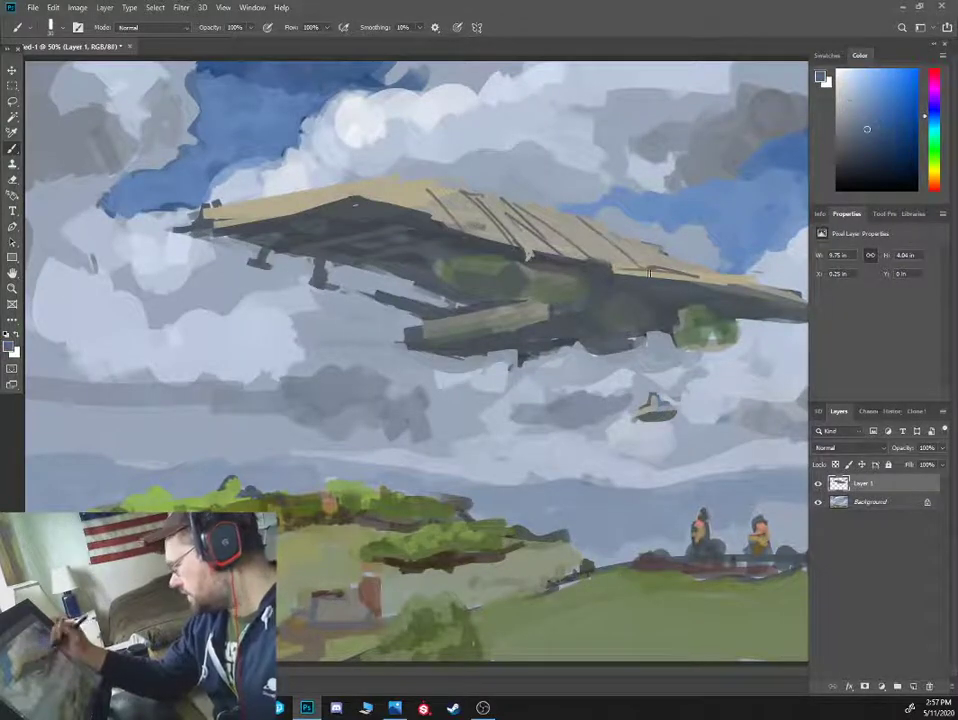
# Blend the ship's central hull and left underside with sampled dark greys at 50% brush opacity
pyautogui.hotkey('ctrl', '-')
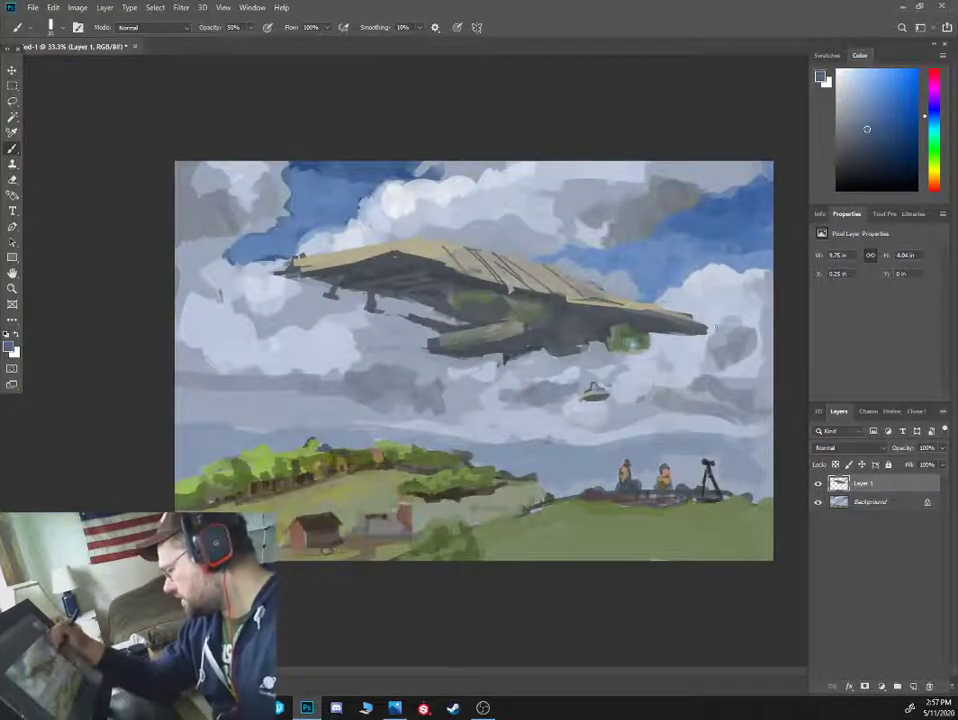
pyautogui.keyDown('alt'); pyautogui.click(672, 310); pyautogui.keyUp('alt')
pyautogui.keyDown('alt'); pyautogui.click(661, 313); pyautogui.keyUp('alt')
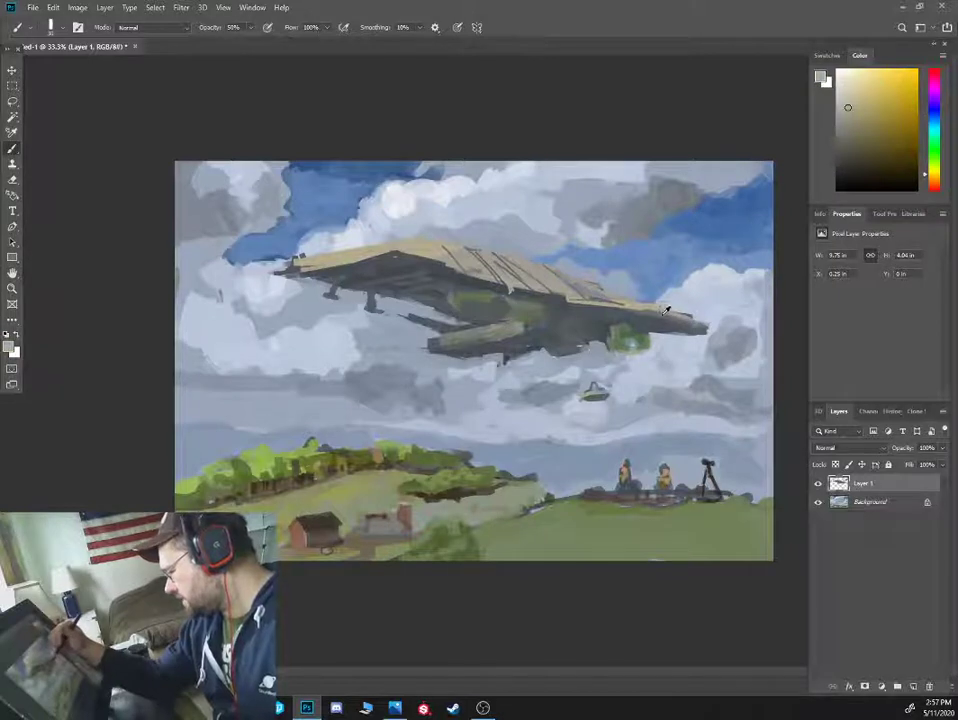
pyautogui.keyDown('alt'); pyautogui.click(613, 316); pyautogui.keyUp('alt')
pyautogui.keyDown('alt'); pyautogui.click(650, 317); pyautogui.keyUp('alt')
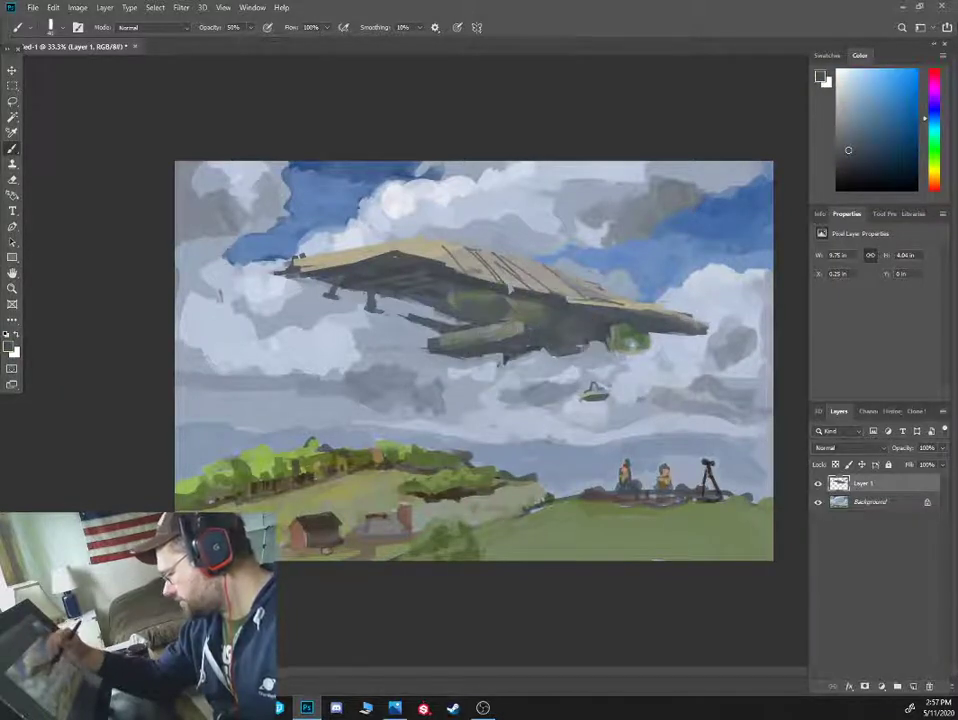
pyautogui.moveTo(522, 329)
pyautogui.mouseDown()
pyautogui.moveTo(480, 329)
pyautogui.moveTo(522, 324)
pyautogui.mouseUp()
pyautogui.keyDown('alt'); pyautogui.click(451, 311); pyautogui.keyUp('alt')
pyautogui.keyDown('alt'); pyautogui.click(408, 294); pyautogui.keyUp('alt')
pyautogui.moveTo(404, 294); pyautogui.dragTo(431, 309)
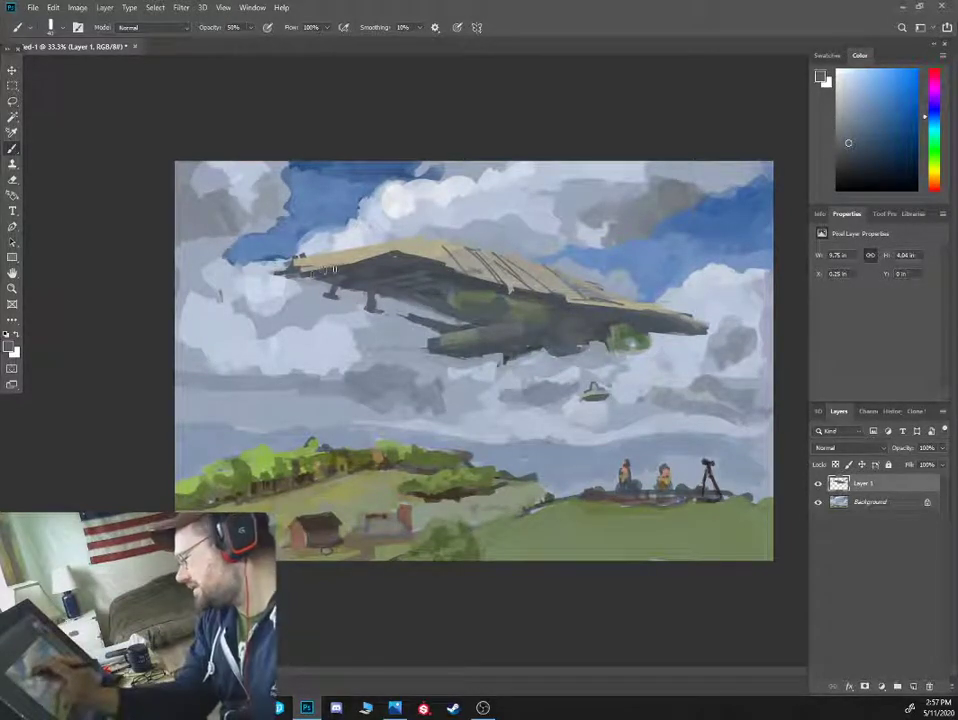
# Soften the deck's left rim and peak with sampled beige, and shade the lower hull pod with sampled dark greys
pyautogui.keyDown('alt'); pyautogui.click(374, 246); pyautogui.keyUp('alt')
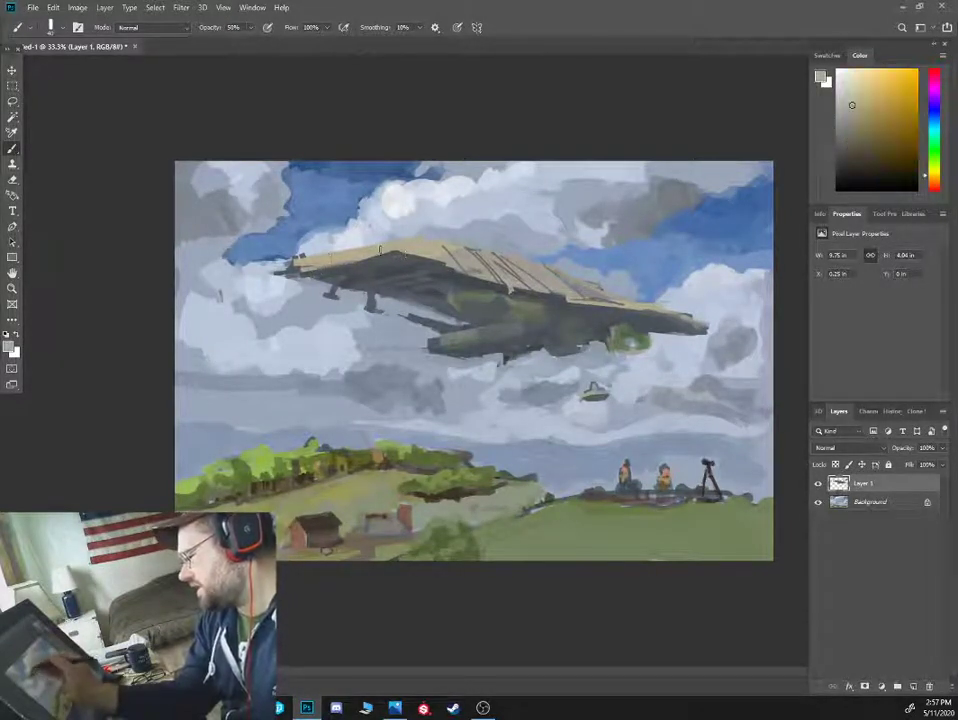
pyautogui.keyDown('alt'); pyautogui.click(452, 248); pyautogui.keyUp('alt')
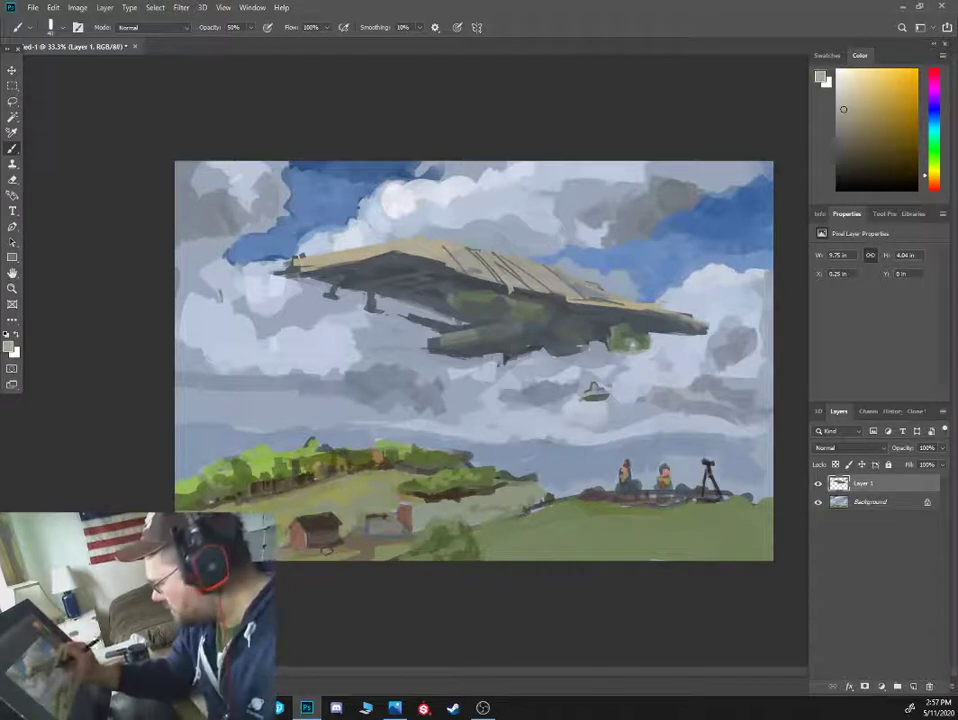
pyautogui.keyDown('alt'); pyautogui.click(503, 333); pyautogui.keyUp('alt')
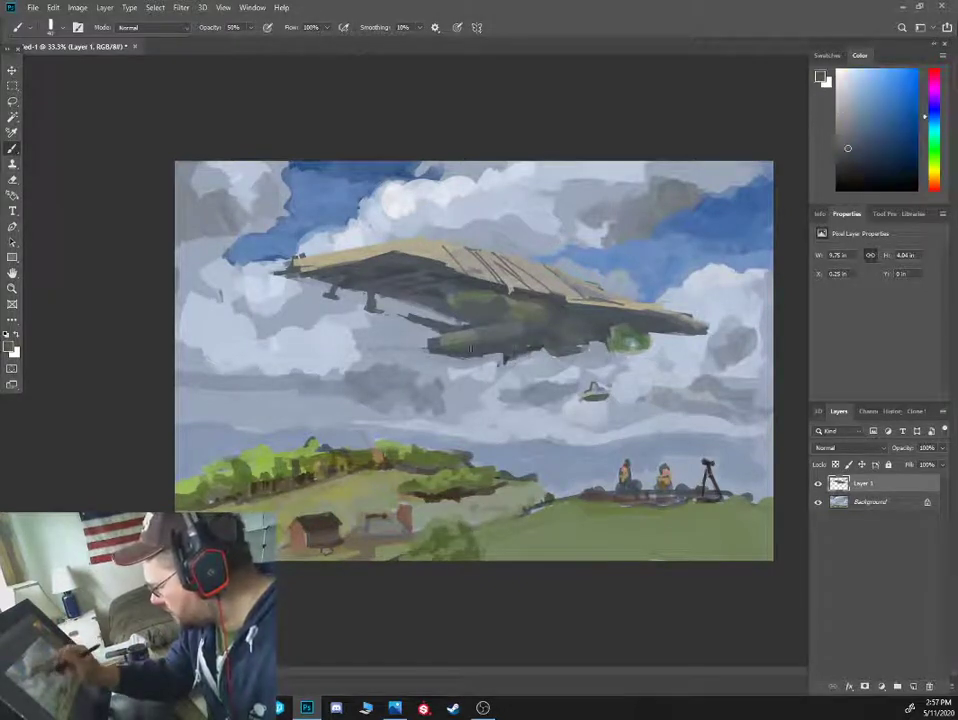
pyautogui.moveTo(475, 367)
pyautogui.mouseDown()
pyautogui.moveTo(454, 362)
pyautogui.moveTo(499, 357)
pyautogui.moveTo(453, 361)
pyautogui.mouseUp()
pyautogui.keyDown('alt'); pyautogui.click(546, 333); pyautogui.keyUp('alt')
pyautogui.keyDown('alt'); pyautogui.click(523, 347); pyautogui.keyUp('alt')
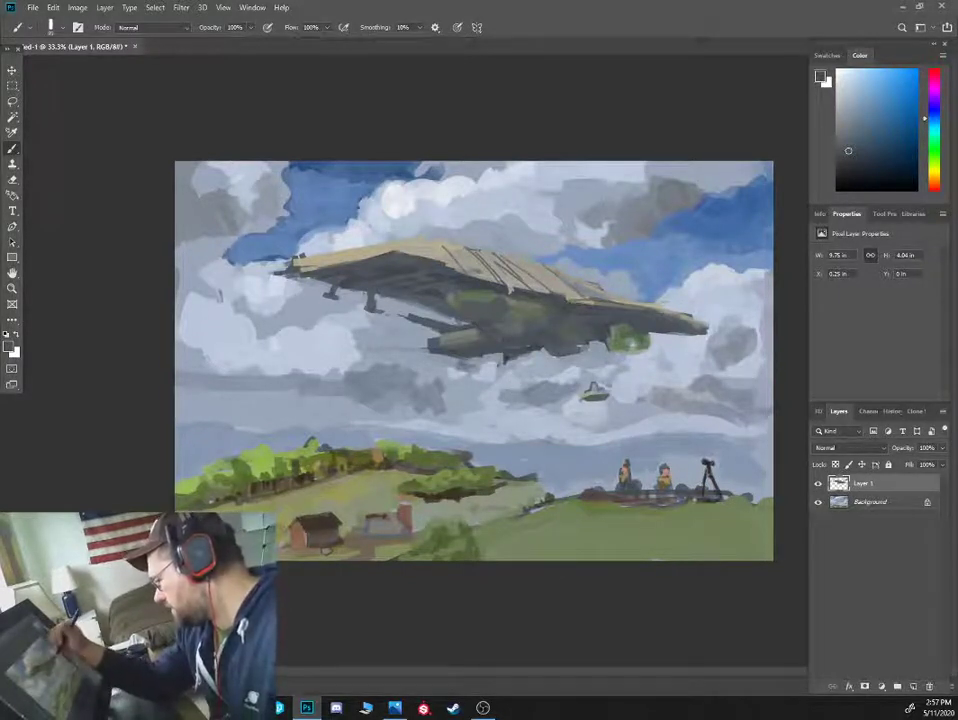
# Clean up the edges of the ship's right deck at 100% opacity using sampled hull and cloud colors
pyautogui.keyDown('alt'); pyautogui.click(641, 328); pyautogui.keyUp('alt')
pyautogui.moveTo(437, 222); pyautogui.dragTo(515, 241)
pyautogui.keyDown('alt'); pyautogui.click(502, 228); pyautogui.keyUp('alt')
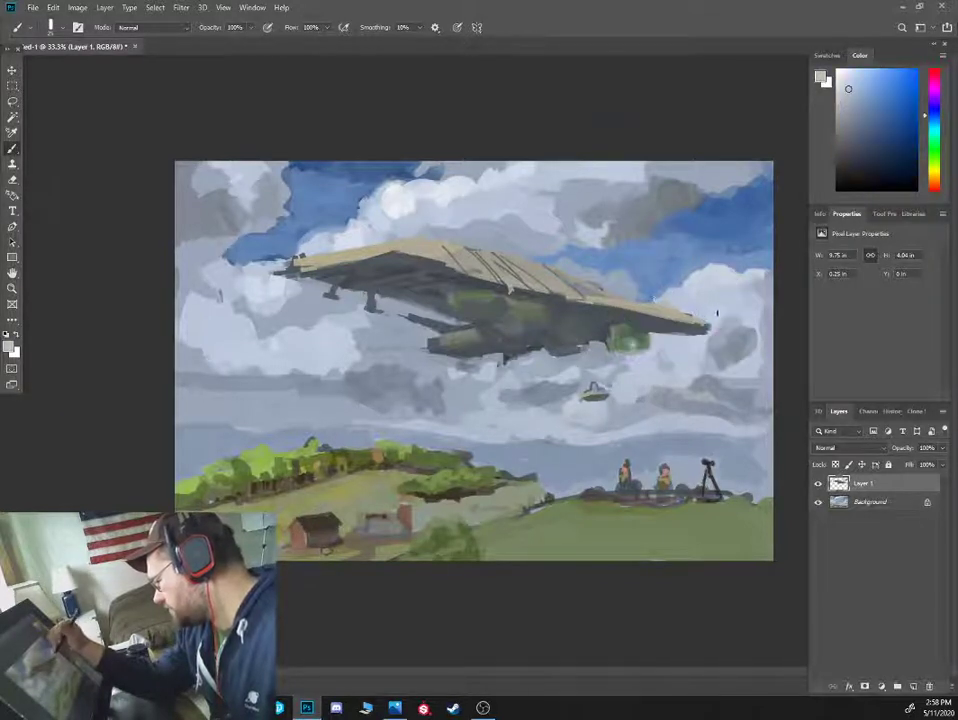
# Paint small raised structures along the upper edge of the deck's right end with sampled beige and dark grey
pyautogui.keyDown('alt'); pyautogui.click(680, 318); pyautogui.keyUp('alt')
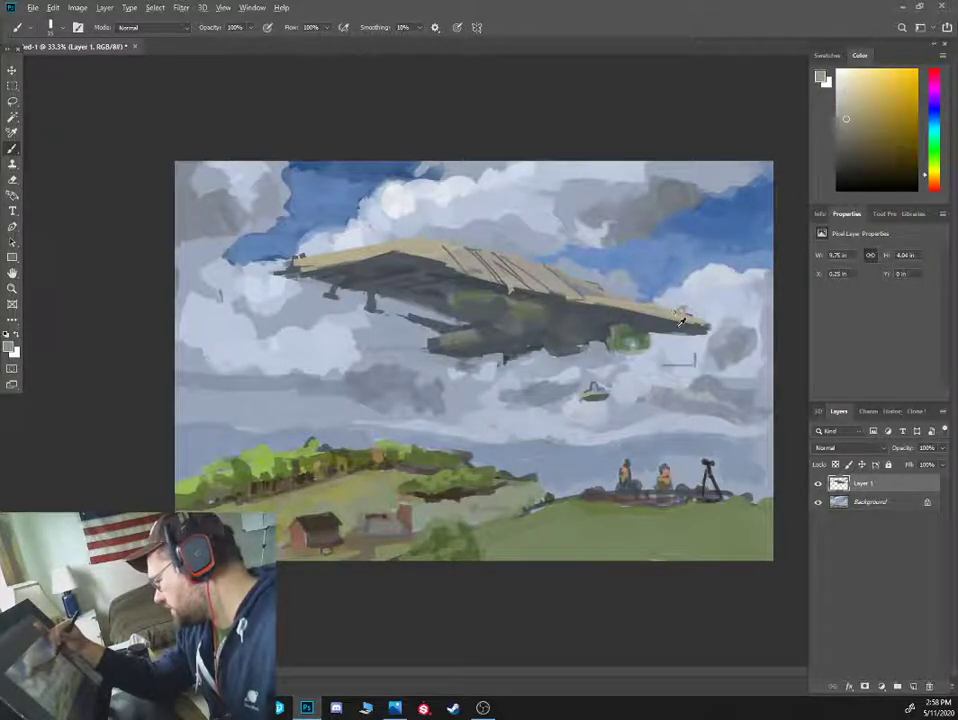
pyautogui.keyDown('alt'); pyautogui.click(682, 322); pyautogui.keyUp('alt')
pyautogui.moveTo(679, 311); pyautogui.dragTo(690, 314)
pyautogui.keyDown('alt'); pyautogui.click(508, 241); pyautogui.keyUp('alt')
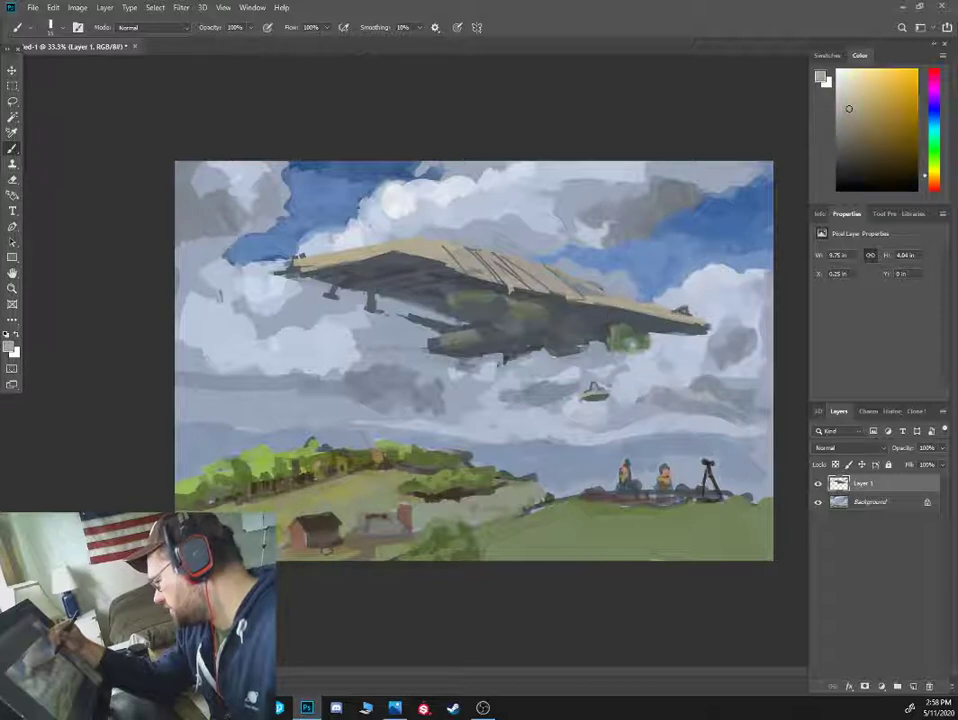
pyautogui.keyDown('alt'); pyautogui.click(512, 258); pyautogui.keyUp('alt')
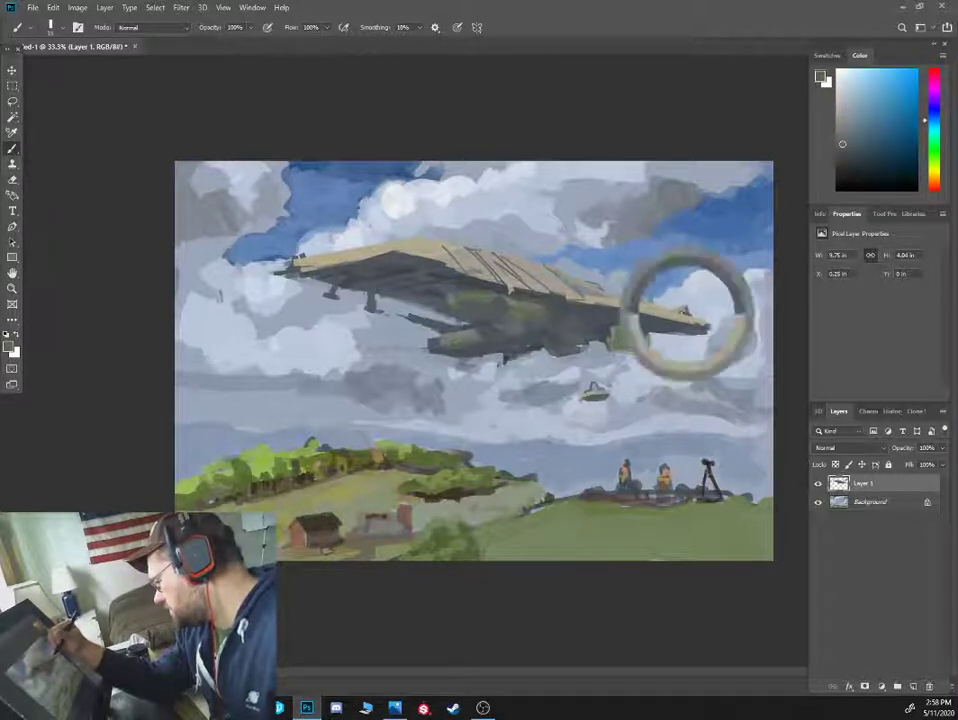
pyautogui.keyDown('alt'); pyautogui.click(643, 301); pyautogui.keyUp('alt')
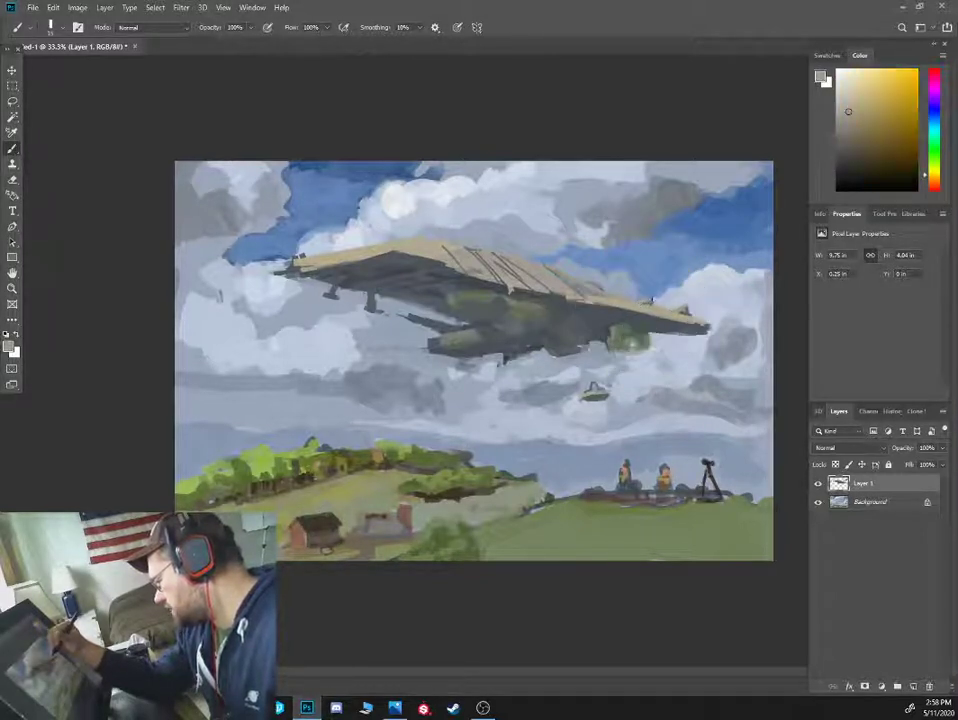
pyautogui.keyDown('alt'); pyautogui.click(653, 299); pyautogui.keyUp('alt')
# Paint two beige tail fins on the ship's right tip, one angled up and one down, and shade them with sampled greys
pyautogui.keyDown('alt'); pyautogui.click(526, 239); pyautogui.keyUp('alt')
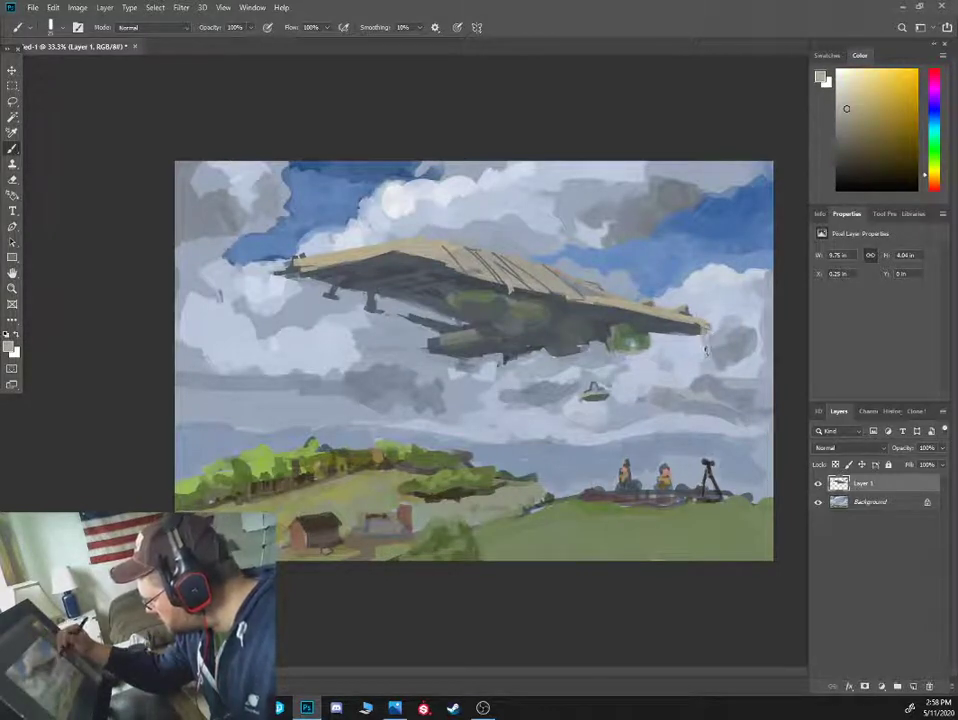
pyautogui.keyDown('alt'); pyautogui.click(725, 313); pyautogui.keyUp('alt')
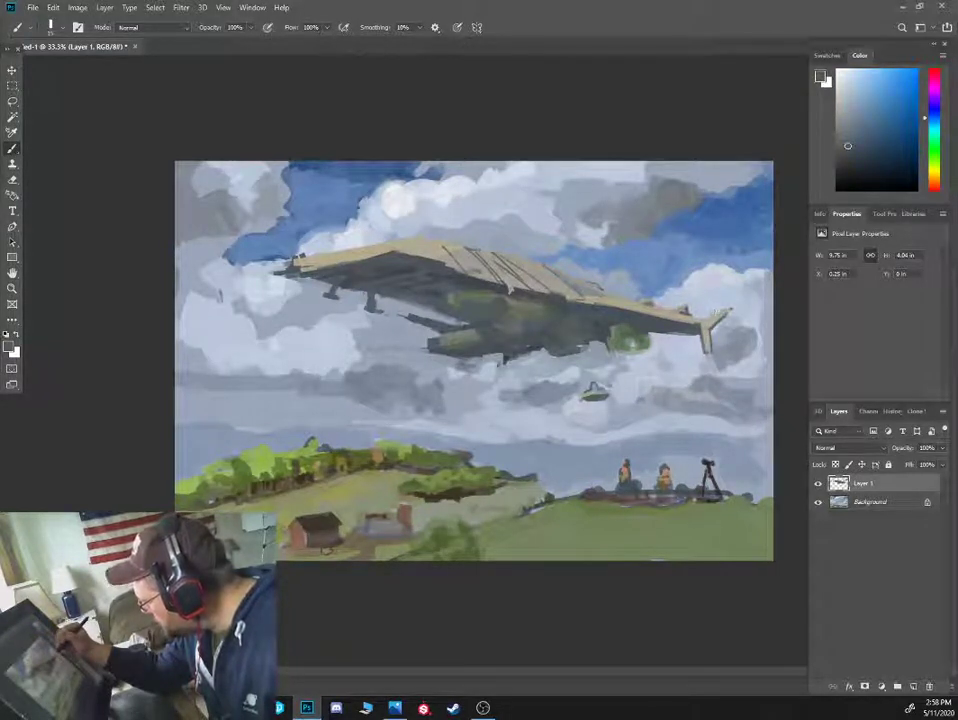
pyautogui.keyDown('alt'); pyautogui.click(709, 329); pyautogui.keyUp('alt')
pyautogui.press(']')
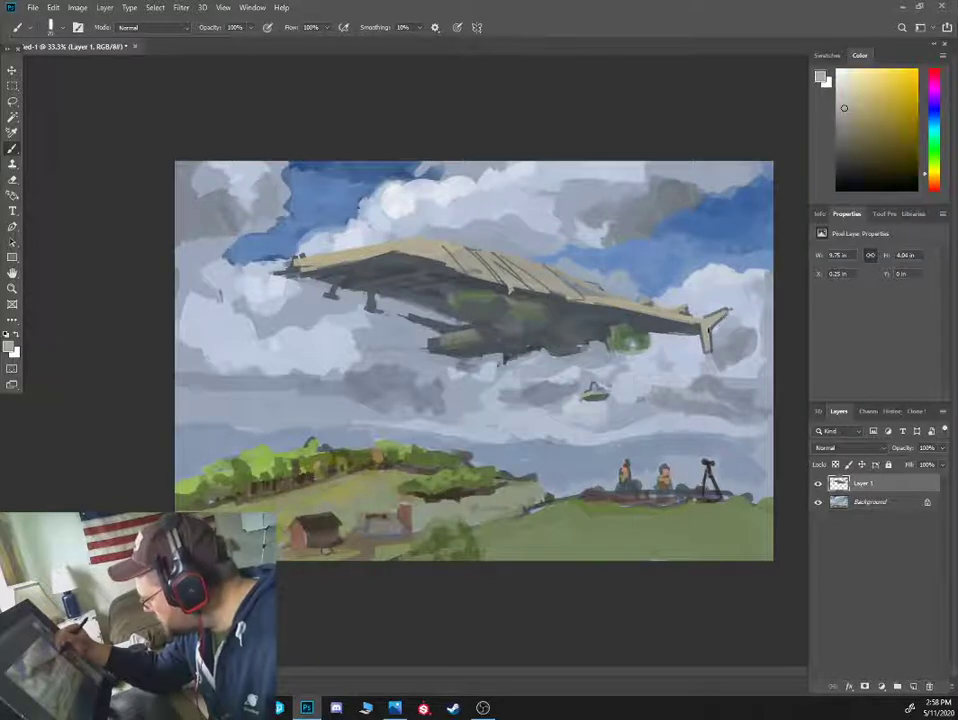
pyautogui.keyDown('alt'); pyautogui.click(744, 353); pyautogui.keyUp('alt')
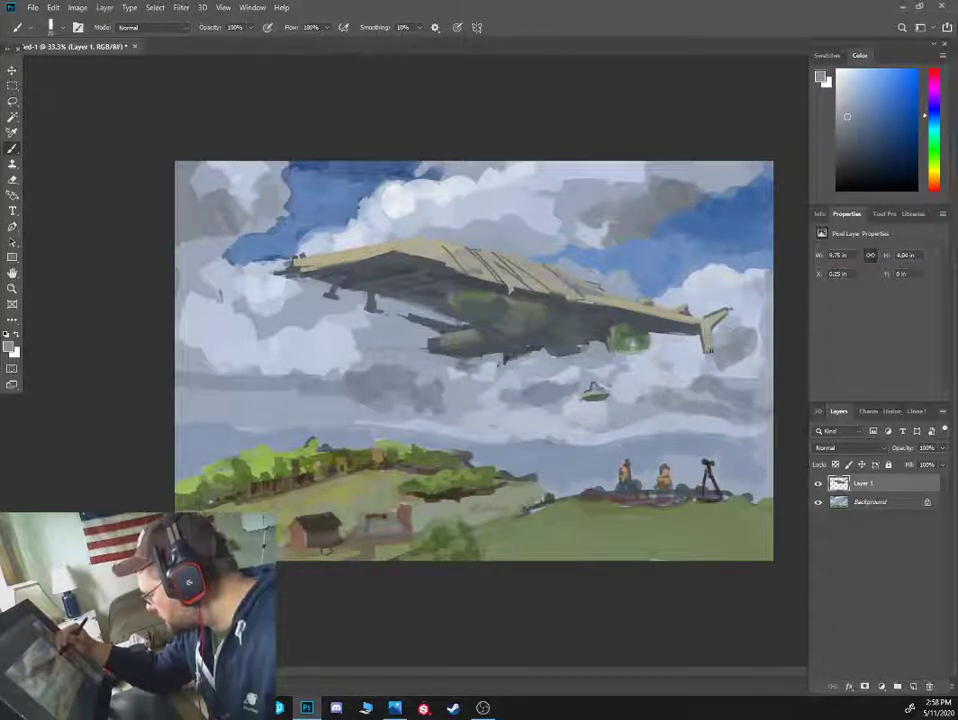
pyautogui.keyDown('alt'); pyautogui.click(716, 313); pyautogui.keyUp('alt')
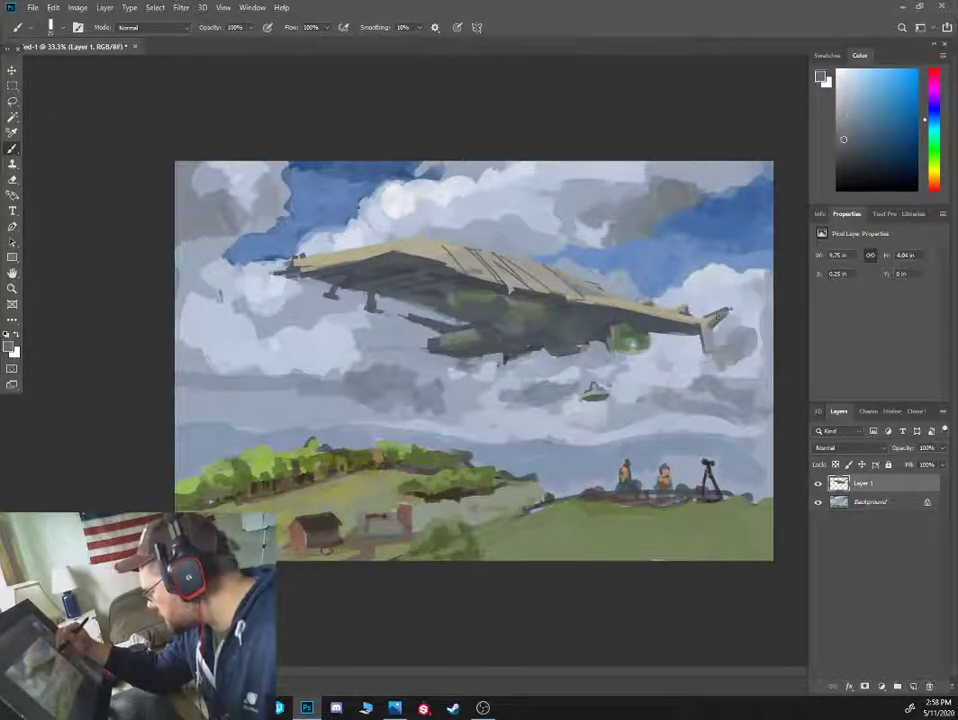
pyautogui.keyDown('alt'); pyautogui.click(714, 316); pyautogui.keyUp('alt')
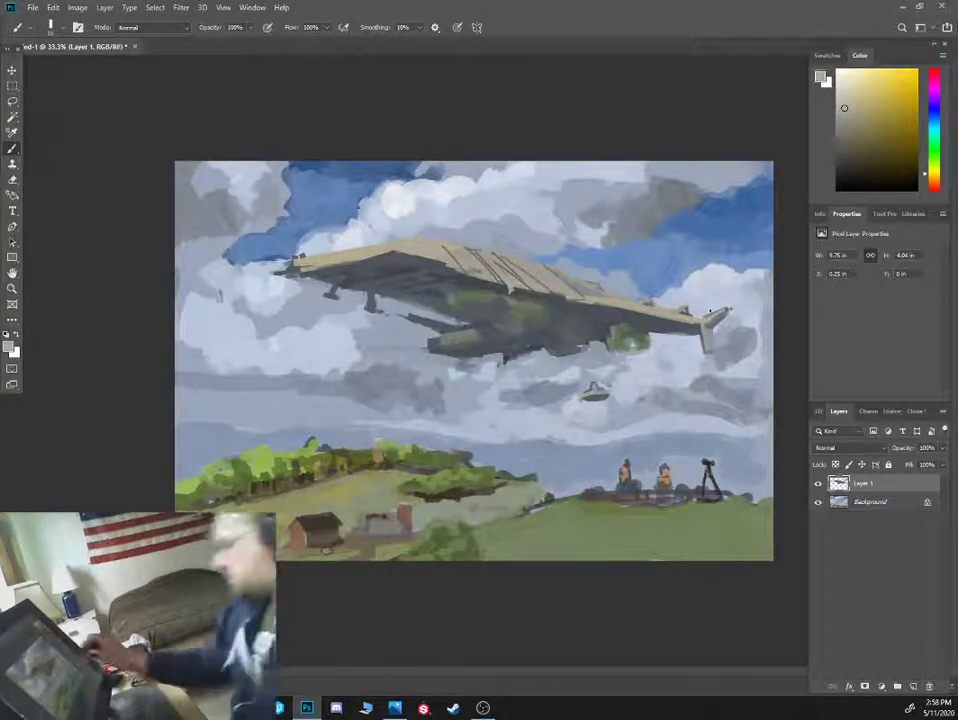
# Undock the painting into its own floating window and show the whole canvas at 33.3%
pyautogui.hotkey('ctrl', '+')
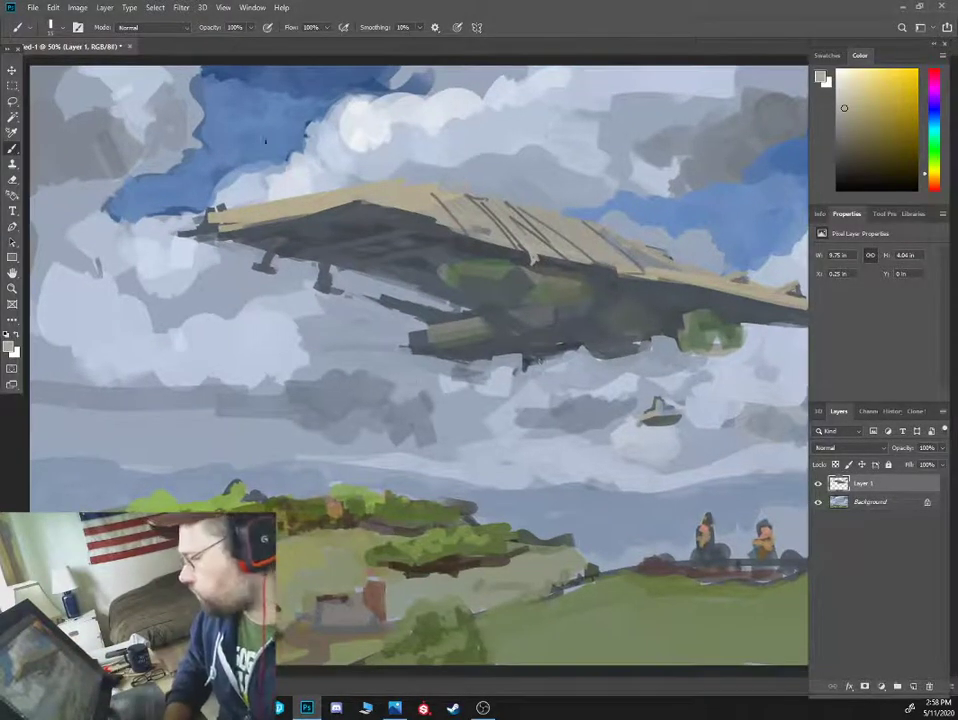
pyautogui.press('f')
pyautogui.press('f')
pyautogui.press('Tab')
pyautogui.press('Tab')
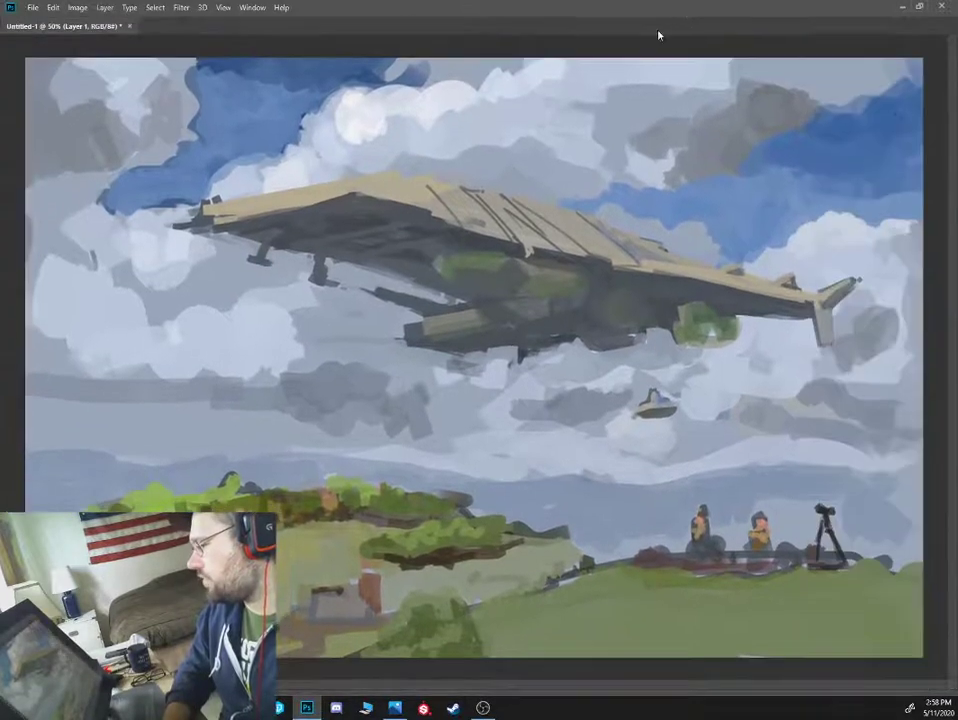
pyautogui.press('Tab')
pyautogui.moveTo(68, 46); pyautogui.dragTo(63, 80)
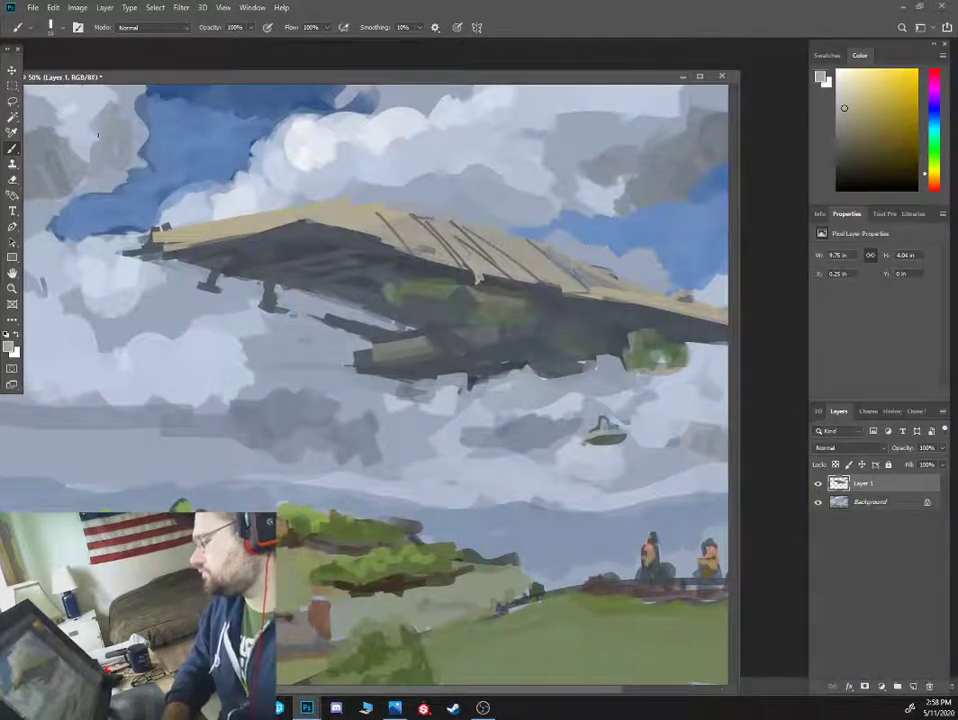
pyautogui.hotkey('ctrl', '-')
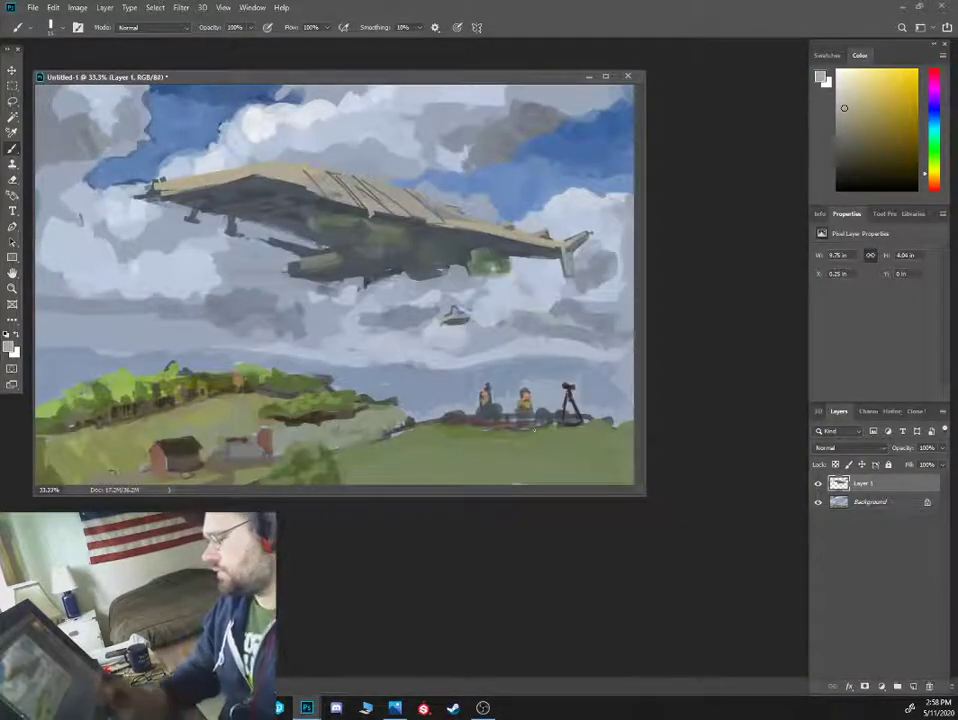
# Repaint the central underside between the green patches and the lower pod with sampled dark greys and a larger brush
pyautogui.hotkey('ctrl', '+')
pyautogui.moveTo(498, 247); pyautogui.dragTo(427, 316)
pyautogui.keyDown('alt'); pyautogui.click(299, 289); pyautogui.keyUp('alt')
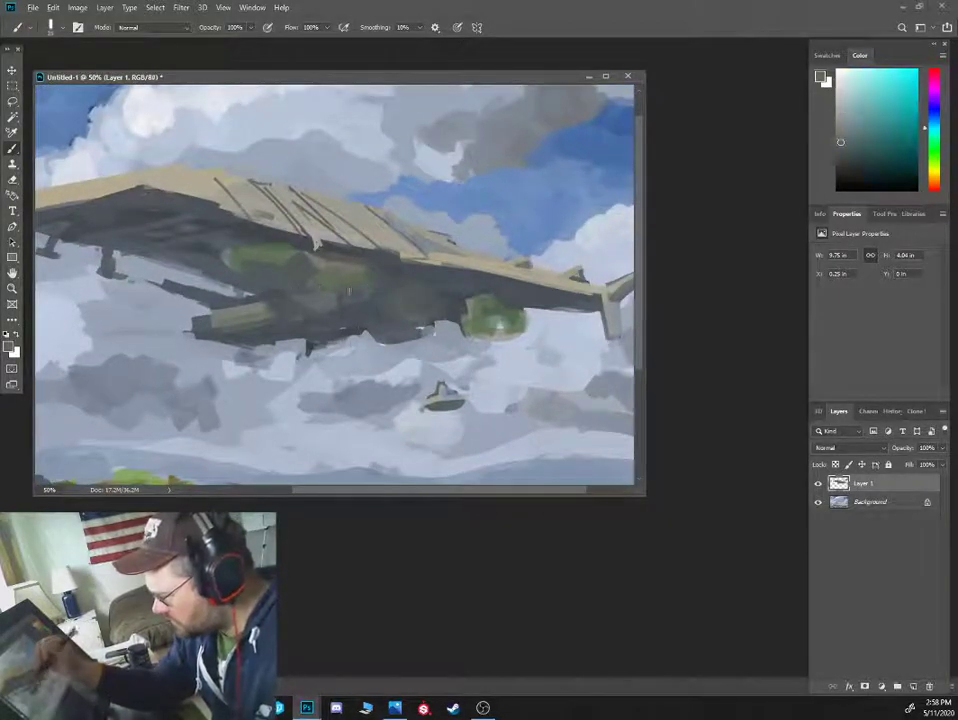
pyautogui.press(']')
pyautogui.press(']')
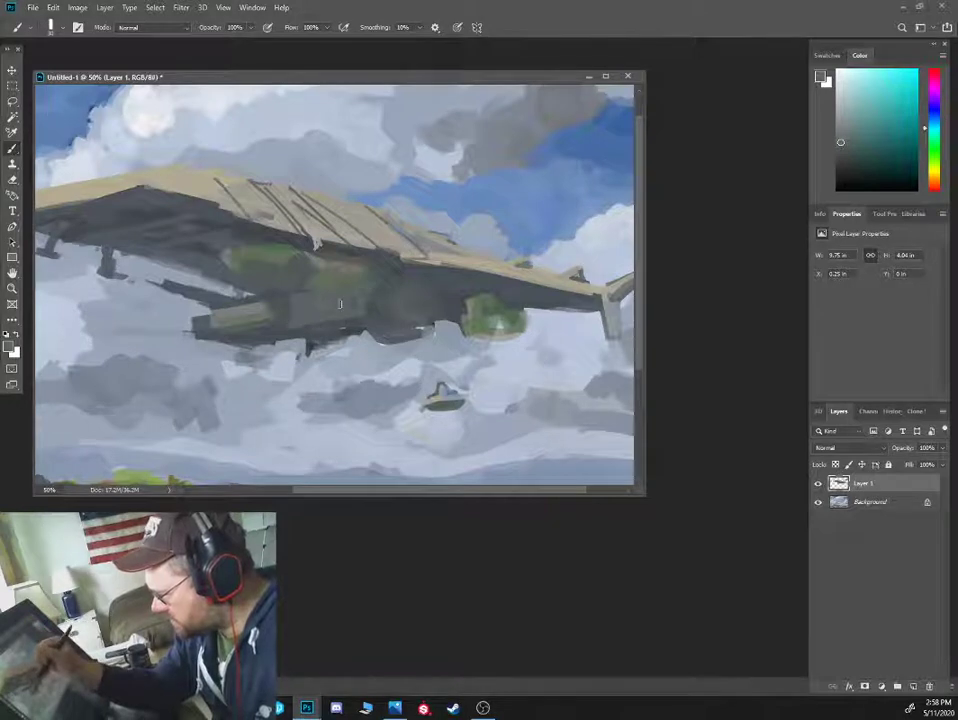
pyautogui.keyDown('alt'); pyautogui.click(394, 253); pyautogui.keyUp('alt')
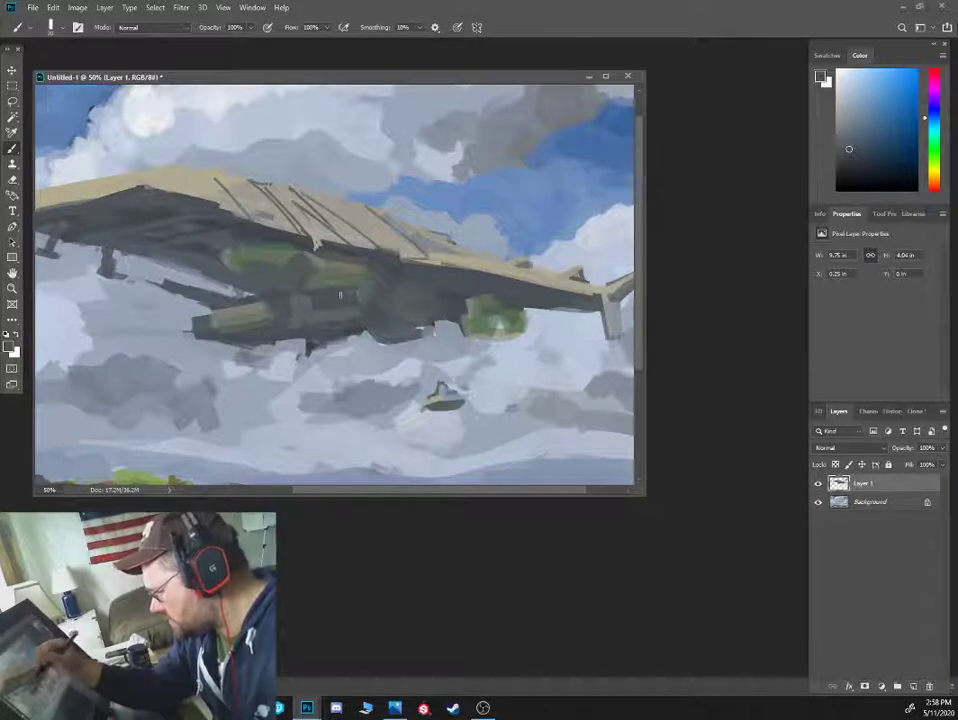
# Paint a near-black rectangular opening in the ship's central underside and tidy its edges with sampled greys
pyautogui.click(851, 169)
pyautogui.press(']')
pyautogui.moveTo(317, 306)
pyautogui.mouseDown()
pyautogui.moveTo(347, 292)
pyautogui.moveTo(351, 300)
pyautogui.mouseUp()
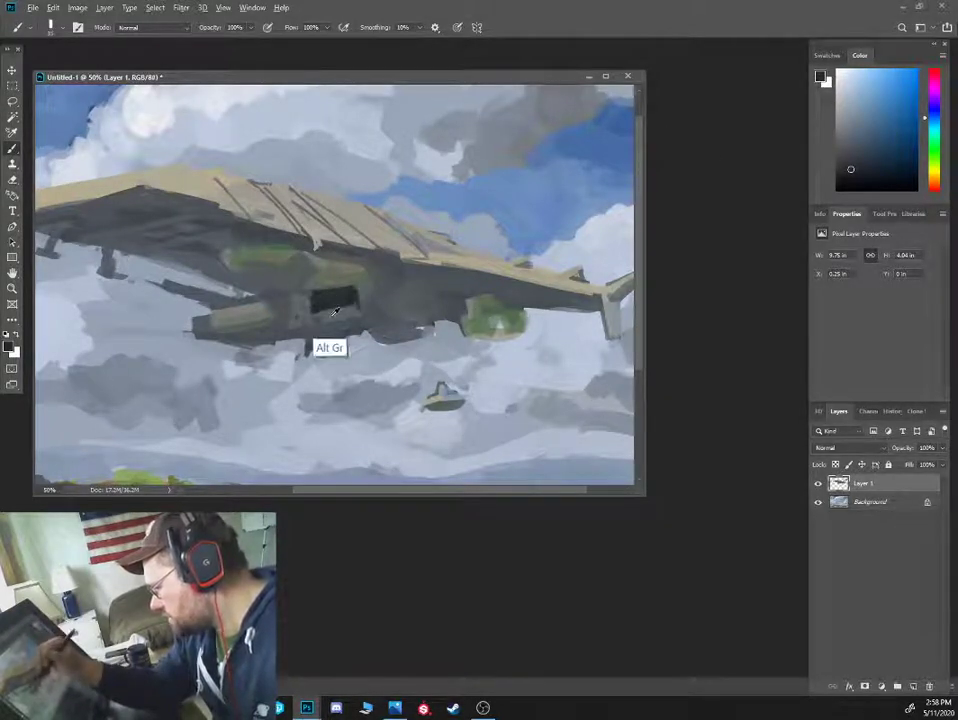
pyautogui.keyDown('alt'); pyautogui.click(345, 310); pyautogui.keyUp('alt')
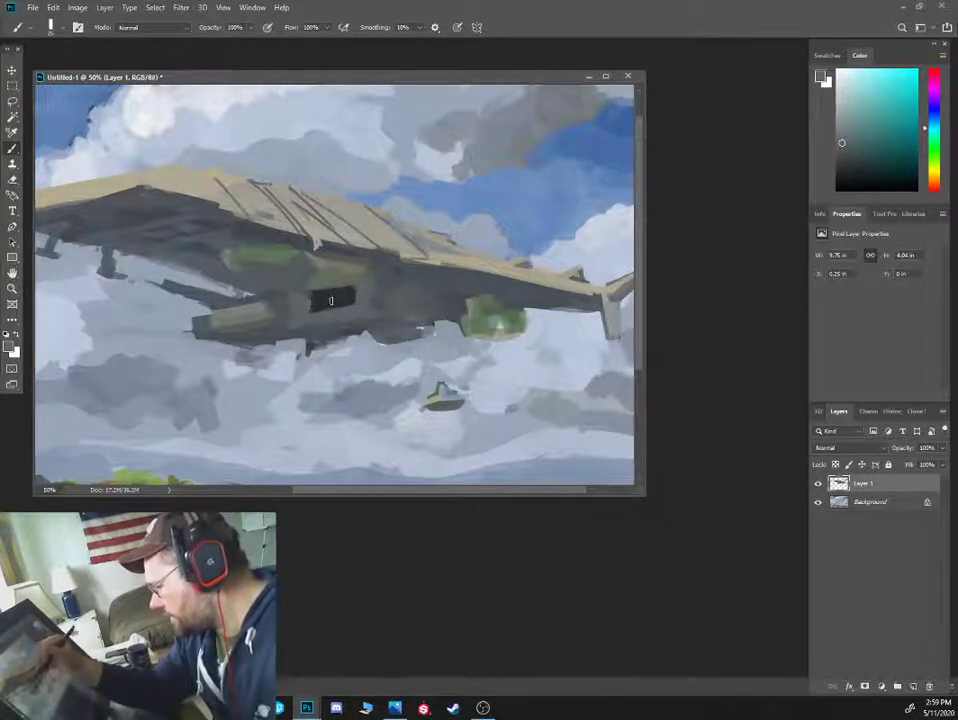
pyautogui.keyDown('alt'); pyautogui.click(334, 297); pyautogui.keyUp('alt')
pyautogui.moveTo(312, 296); pyautogui.dragTo(346, 309)
pyautogui.keyDown('alt'); pyautogui.click(349, 290); pyautogui.keyUp('alt')
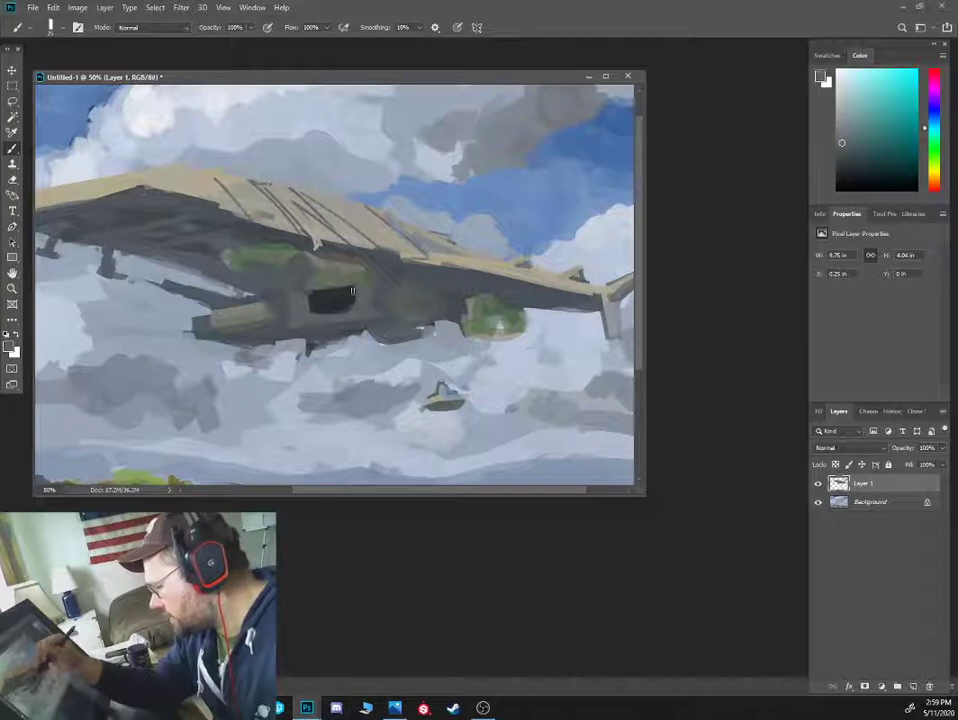
# Draw thin dark lines on both sides of the central opening and refine its edges and interior with sampled greys
pyautogui.keyDown('alt'); pyautogui.click(298, 291); pyautogui.keyUp('alt')
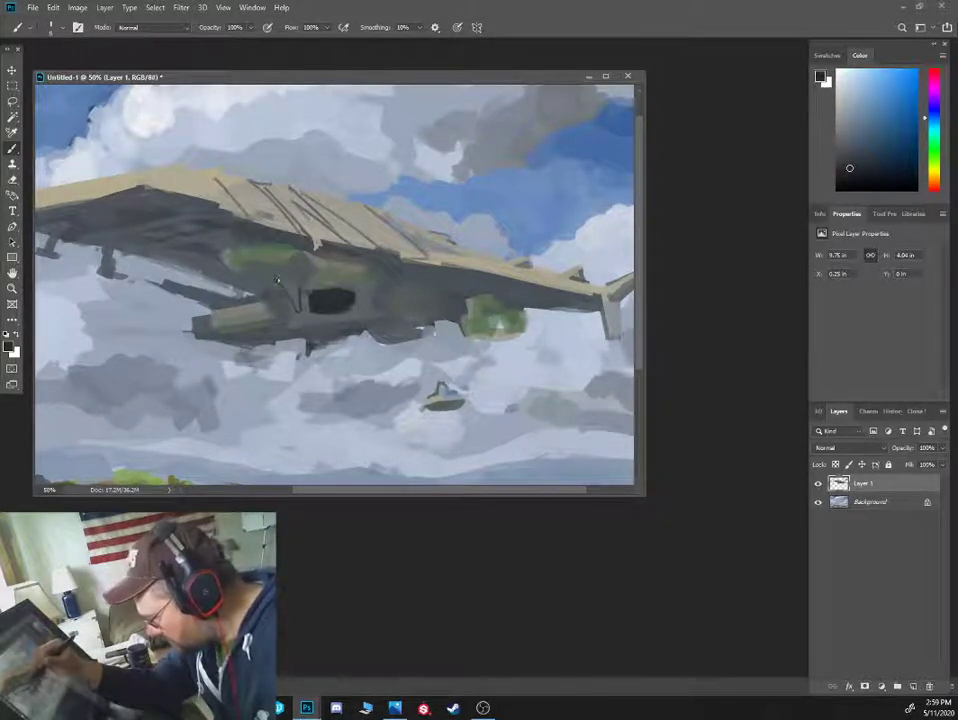
pyautogui.moveTo(359, 280); pyautogui.dragTo(363, 299)
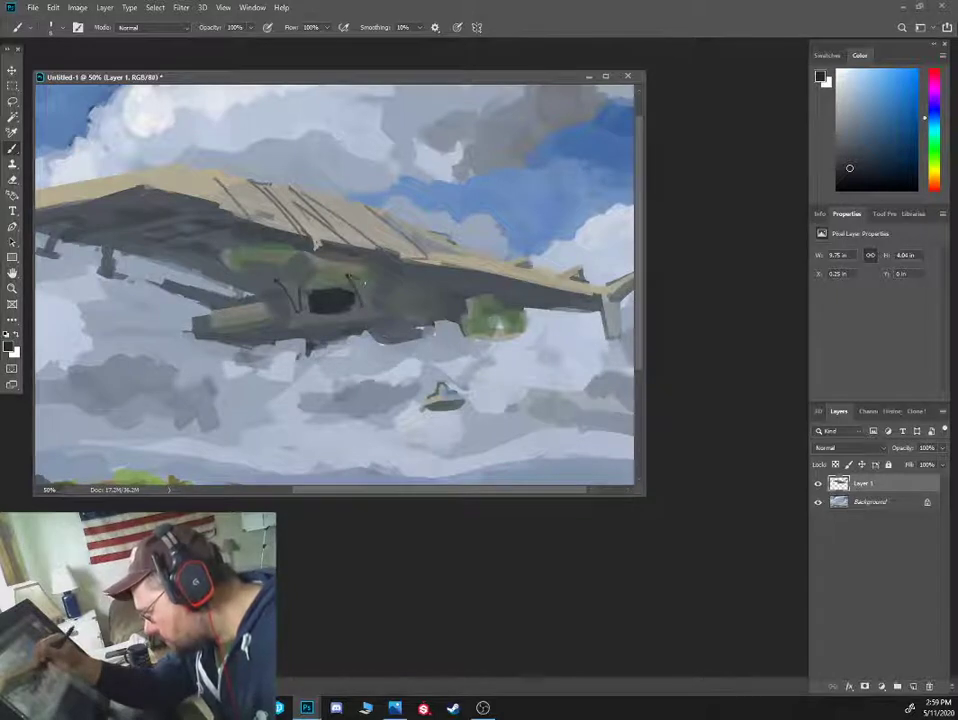
pyautogui.keyDown('alt'); pyautogui.click(333, 317); pyautogui.keyUp('alt')
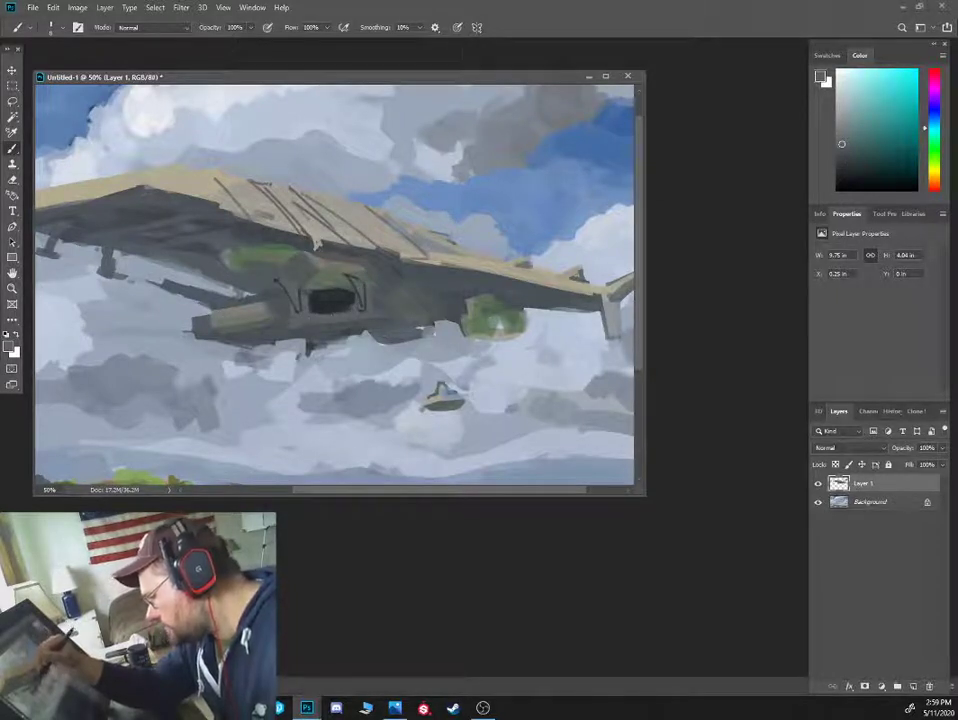
pyautogui.keyDown('alt'); pyautogui.click(340, 305); pyautogui.keyUp('alt')
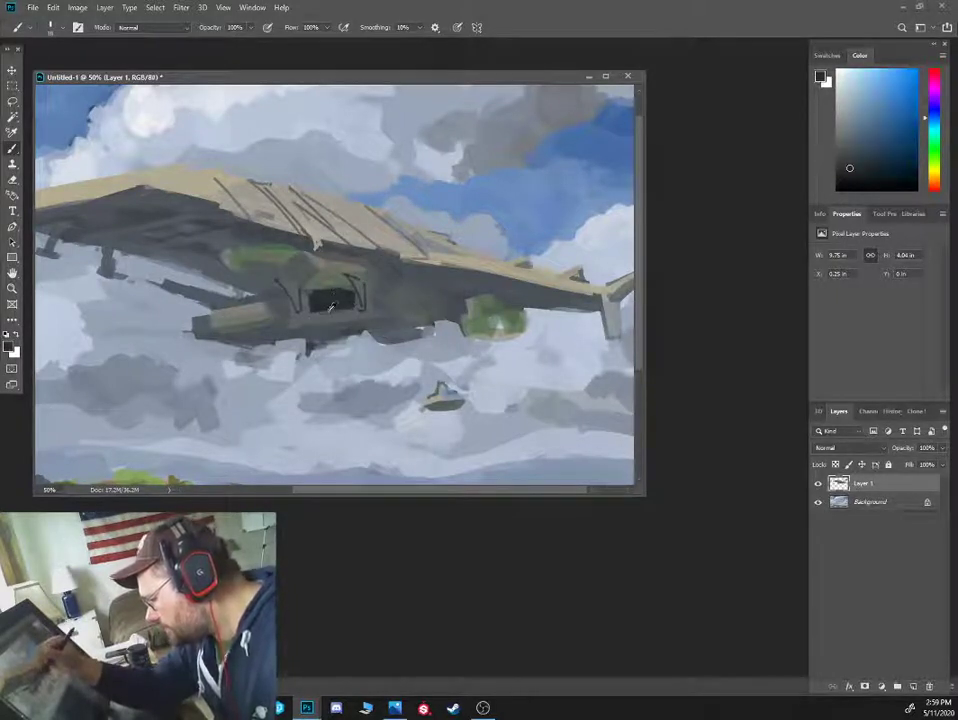
pyautogui.keyDown('alt'); pyautogui.click(324, 316); pyautogui.keyUp('alt')
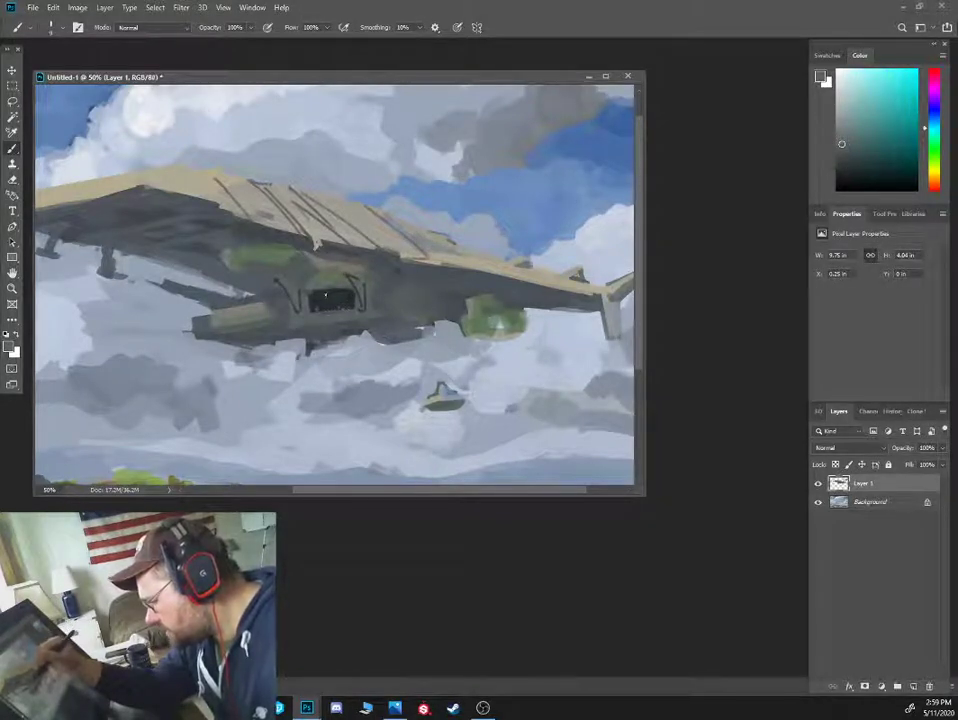
pyautogui.keyDown('alt'); pyautogui.click(333, 296); pyautogui.keyUp('alt')
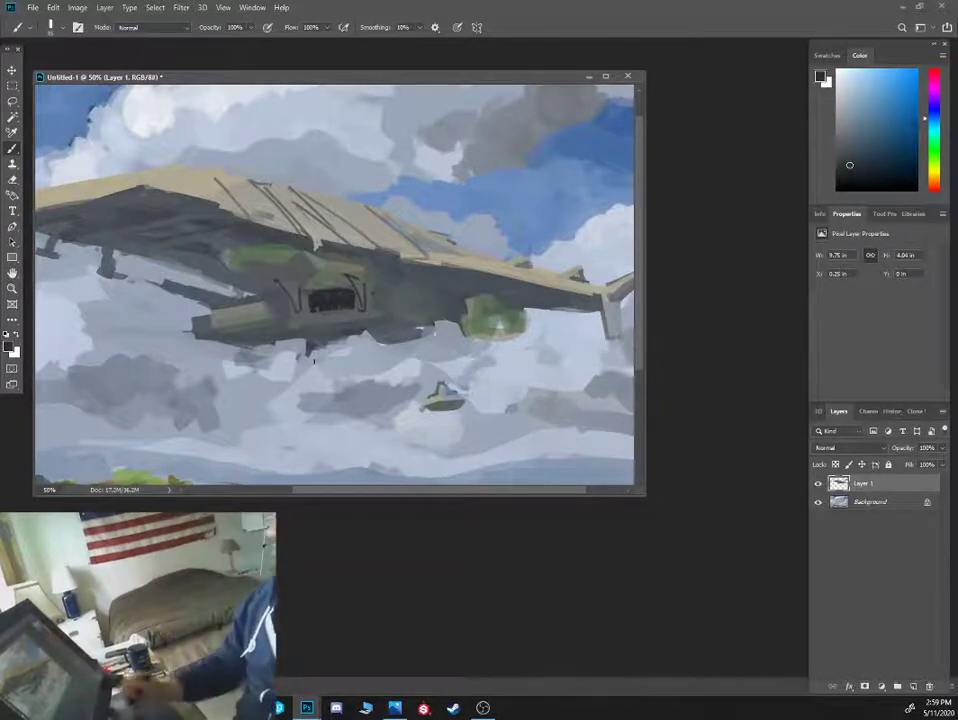
# Shade the interior of the opening and add structure between it and the deck edge with blue-grey and sampled hull greys
pyautogui.click(860, 149)
pyautogui.press(']')
pyautogui.press(']')
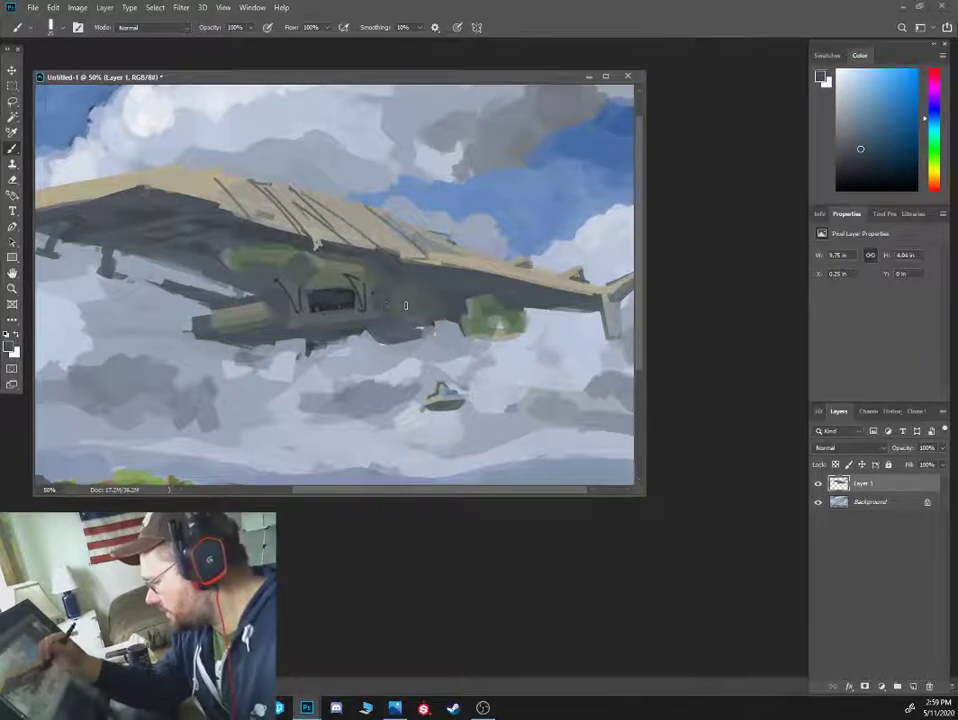
pyautogui.keyDown('alt'); pyautogui.click(372, 311); pyautogui.keyUp('alt')
pyautogui.moveTo(363, 291); pyautogui.dragTo(344, 262)
pyautogui.keyDown('alt'); pyautogui.click(325, 268); pyautogui.keyUp('alt')
pyautogui.keyDown('alt'); pyautogui.click(328, 266); pyautogui.keyUp('alt')
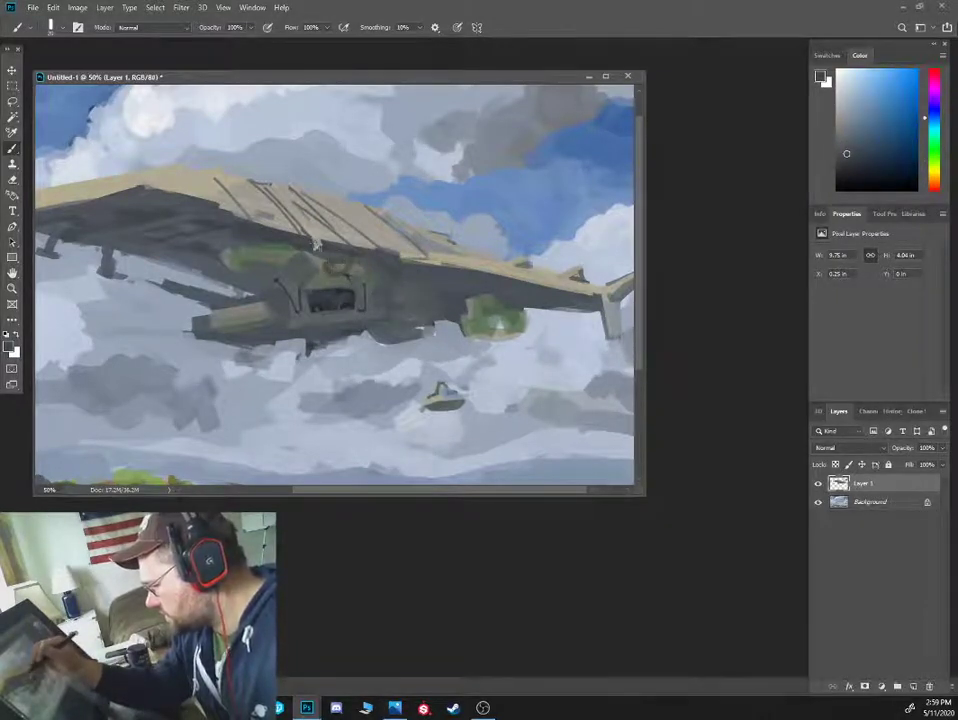
pyautogui.keyDown('alt'); pyautogui.click(322, 228); pyautogui.keyUp('alt')
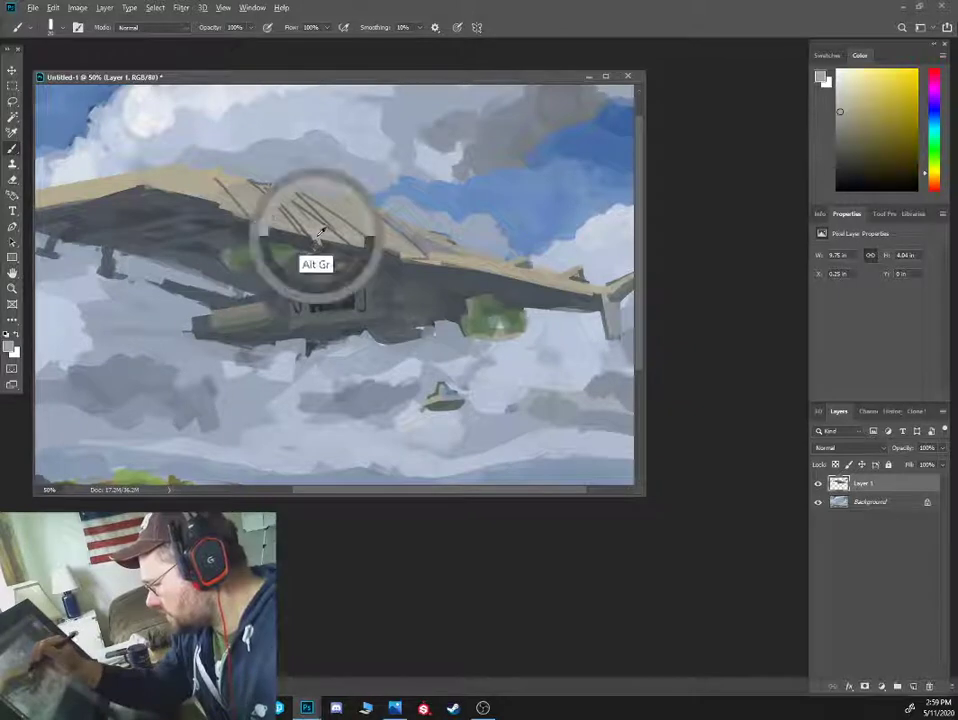
# Paint a rounded dark grey bulge beneath the hull between the central opening and the green pod, and shade it with sampled greys
pyautogui.keyDown('alt'); pyautogui.click(463, 318); pyautogui.keyUp('alt')
pyautogui.moveTo(431, 322)
pyautogui.mouseDown()
pyautogui.moveTo(368, 335)
pyautogui.moveTo(426, 332)
pyautogui.moveTo(369, 323)
pyautogui.moveTo(433, 320)
pyautogui.moveTo(369, 327)
pyautogui.moveTo(392, 346)
pyautogui.moveTo(373, 335)
pyautogui.moveTo(435, 324)
pyautogui.mouseUp()
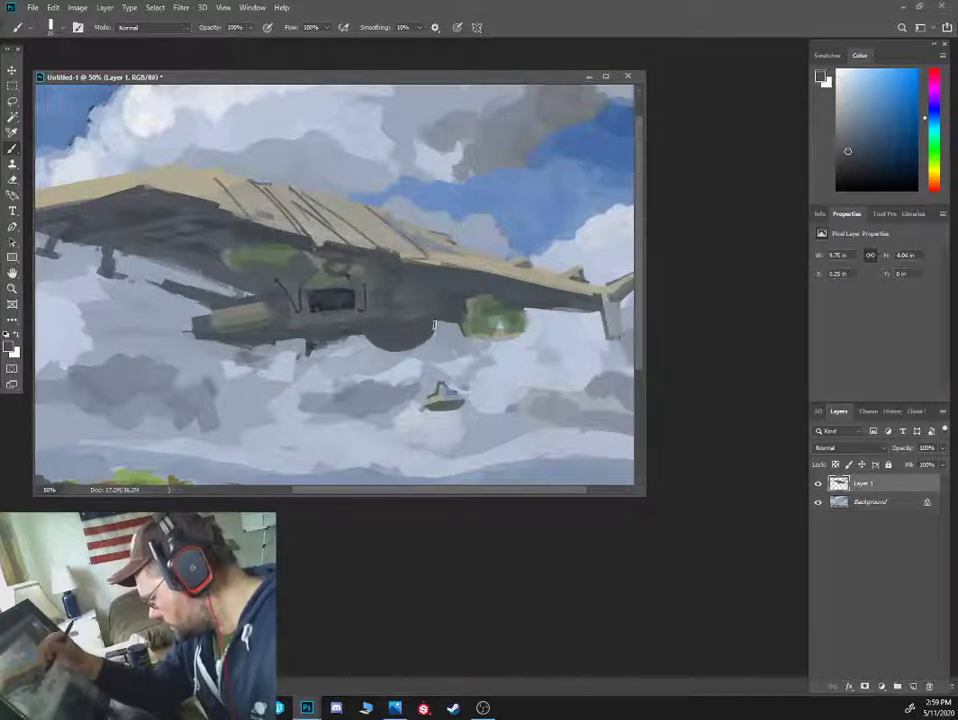
pyautogui.click(853, 128)
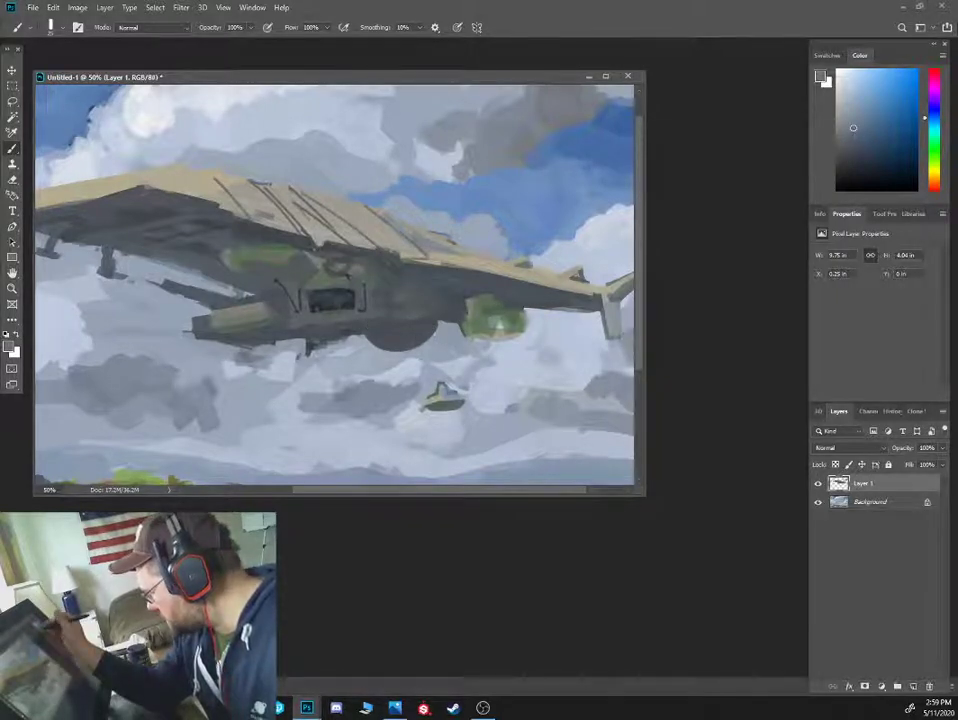
pyautogui.keyDown('alt'); pyautogui.click(381, 341); pyautogui.keyUp('alt')
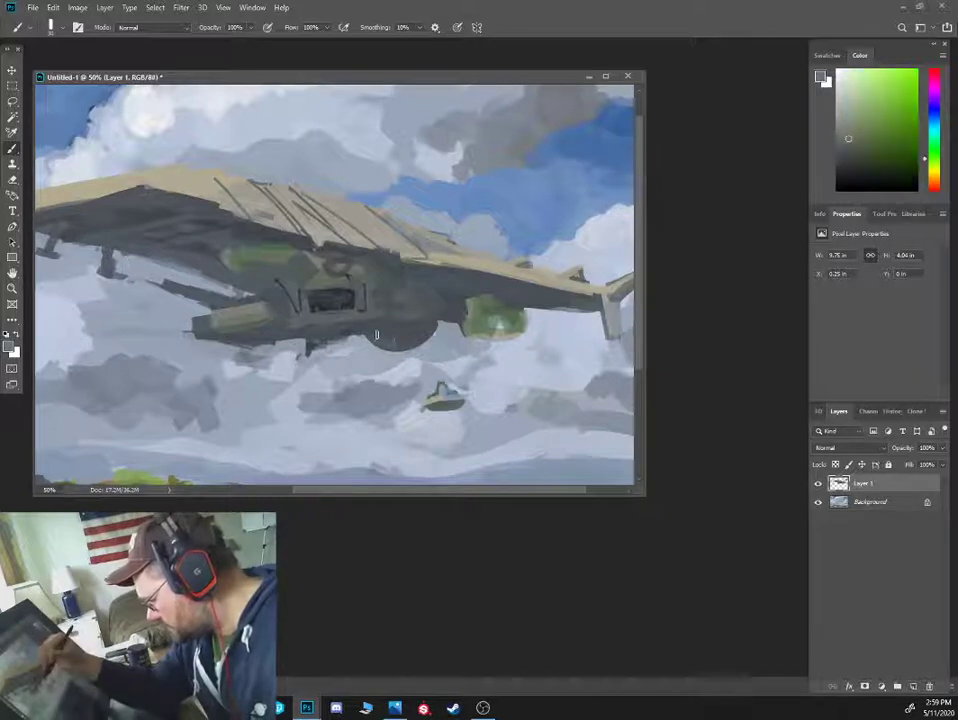
pyautogui.keyDown('alt'); pyautogui.click(381, 337); pyautogui.keyUp('alt')
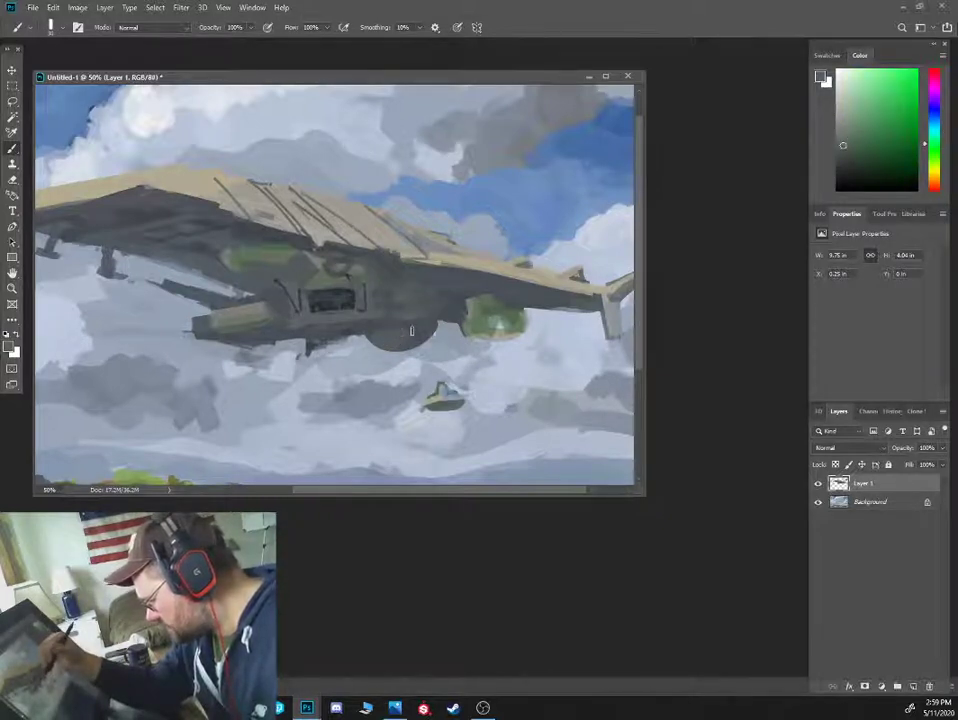
pyautogui.keyDown('alt'); pyautogui.click(448, 295); pyautogui.keyUp('alt')
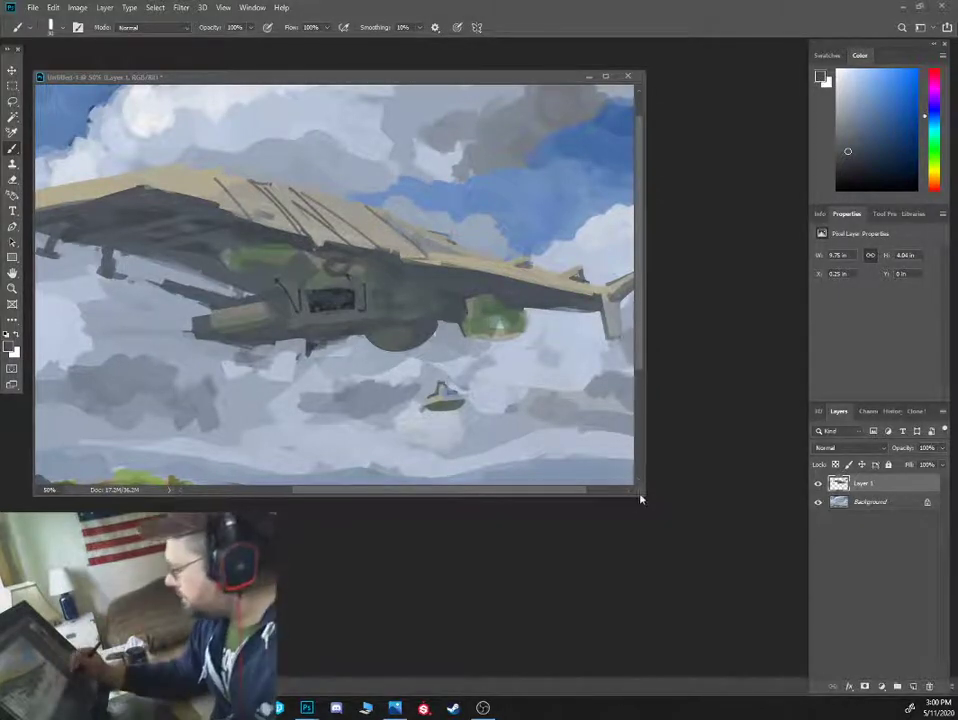
# Enlarge the painting's window and paint a small dark grey jet in the blue sky above the ship's tail
pyautogui.moveTo(643, 496)
pyautogui.mouseDown()
pyautogui.moveTo(755, 621)
pyautogui.moveTo(794, 631)
pyautogui.mouseUp()
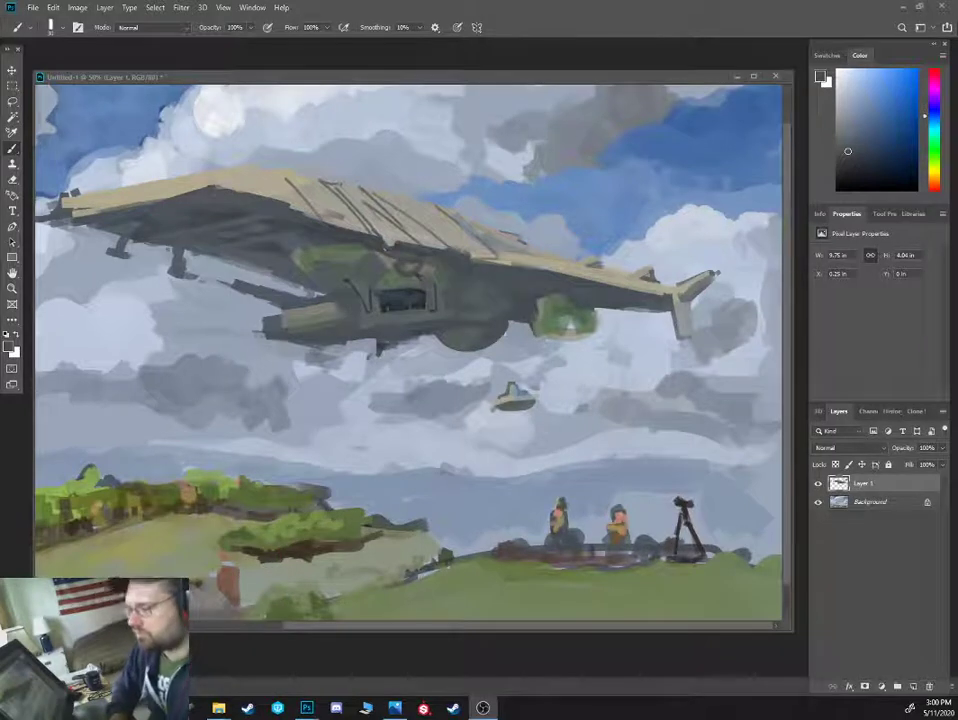
pyautogui.scroll(-1, 600, 345)
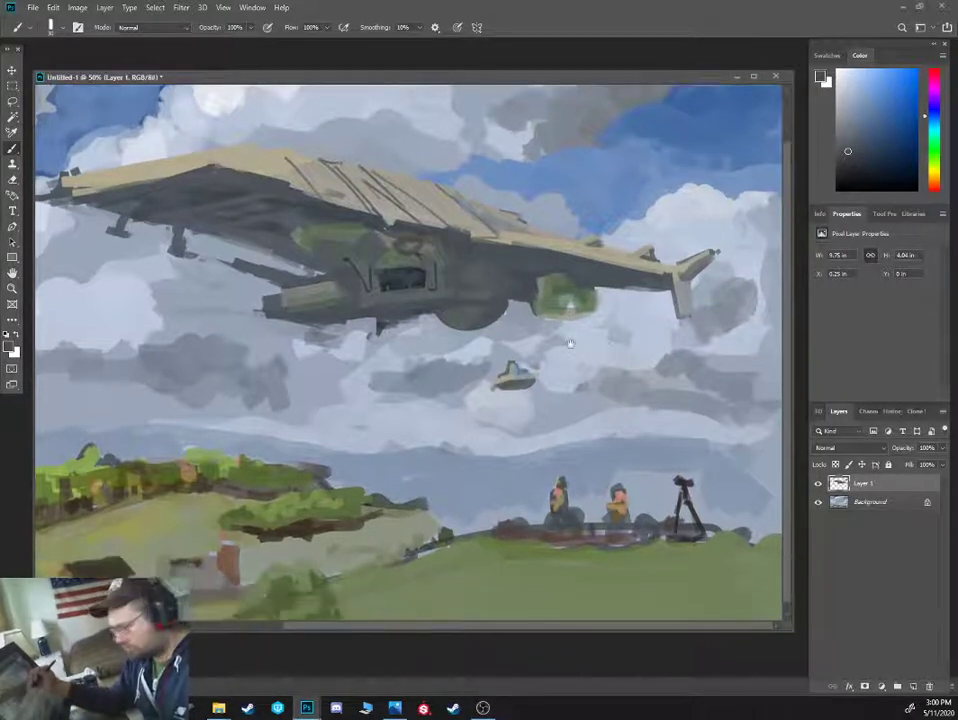
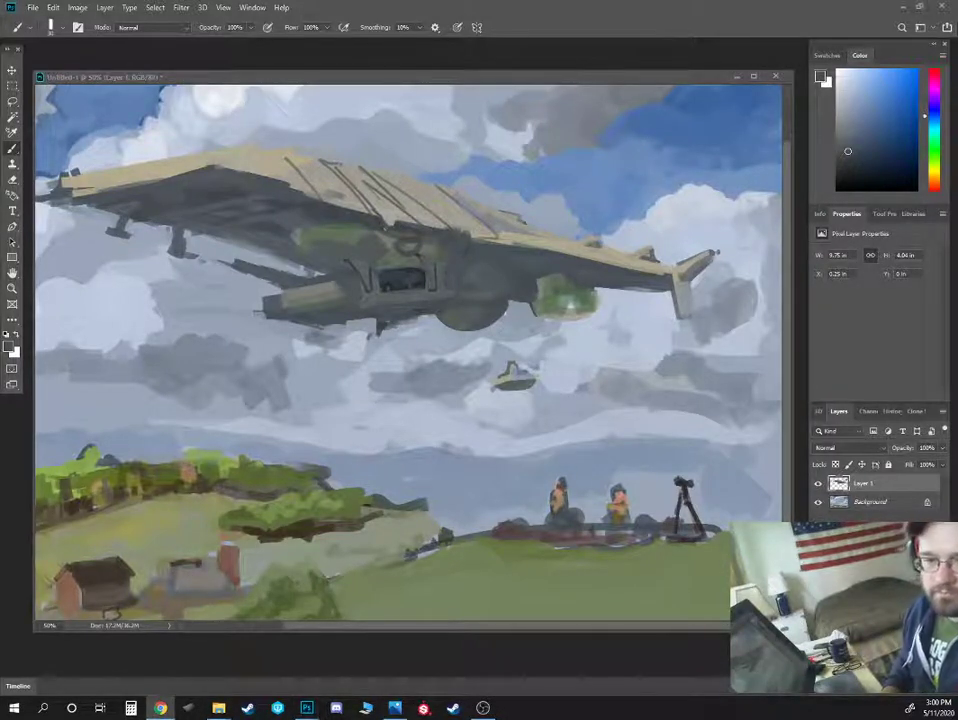
pyautogui.keyDown('alt'); pyautogui.click(616, 198); pyautogui.keyUp('alt')
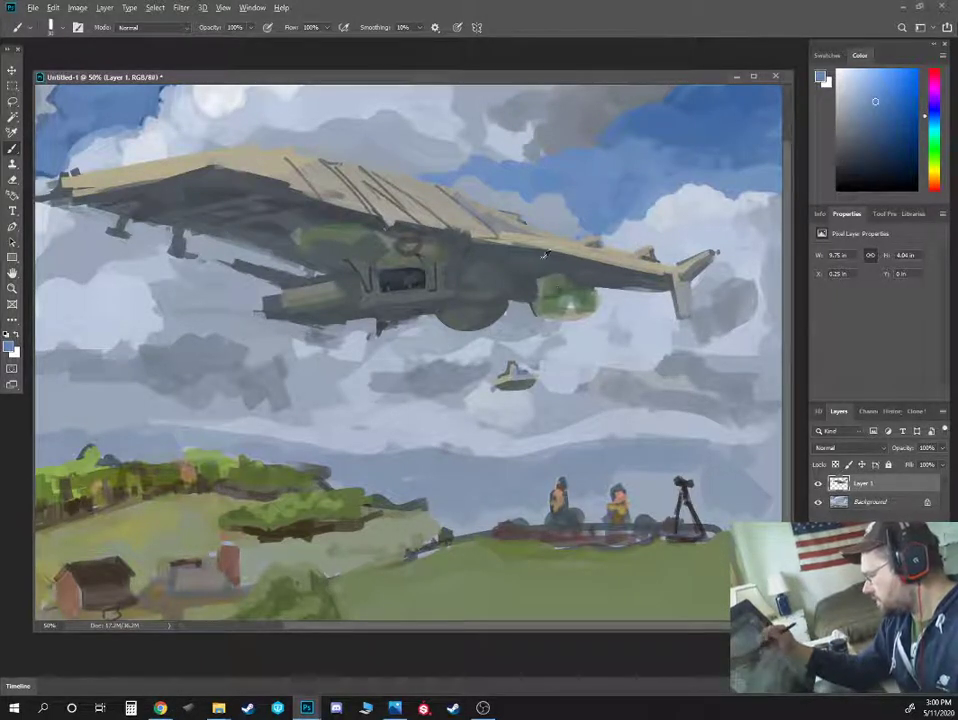
pyautogui.keyDown('alt'); pyautogui.click(624, 176); pyautogui.keyUp('alt')
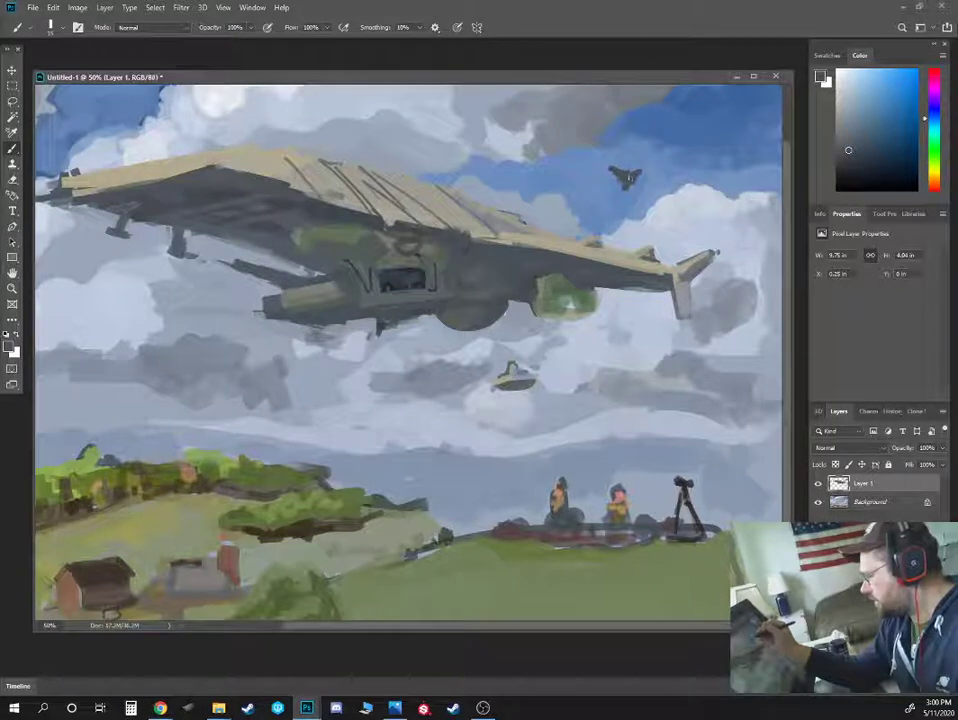
pyautogui.keyDown('alt'); pyautogui.click(683, 292); pyautogui.keyUp('alt')
pyautogui.press('[')
pyautogui.press('[')
pyautogui.moveTo(612, 169); pyautogui.dragTo(644, 177)
pyautogui.keyDown('alt'); pyautogui.click(470, 154); pyautogui.keyUp('alt')
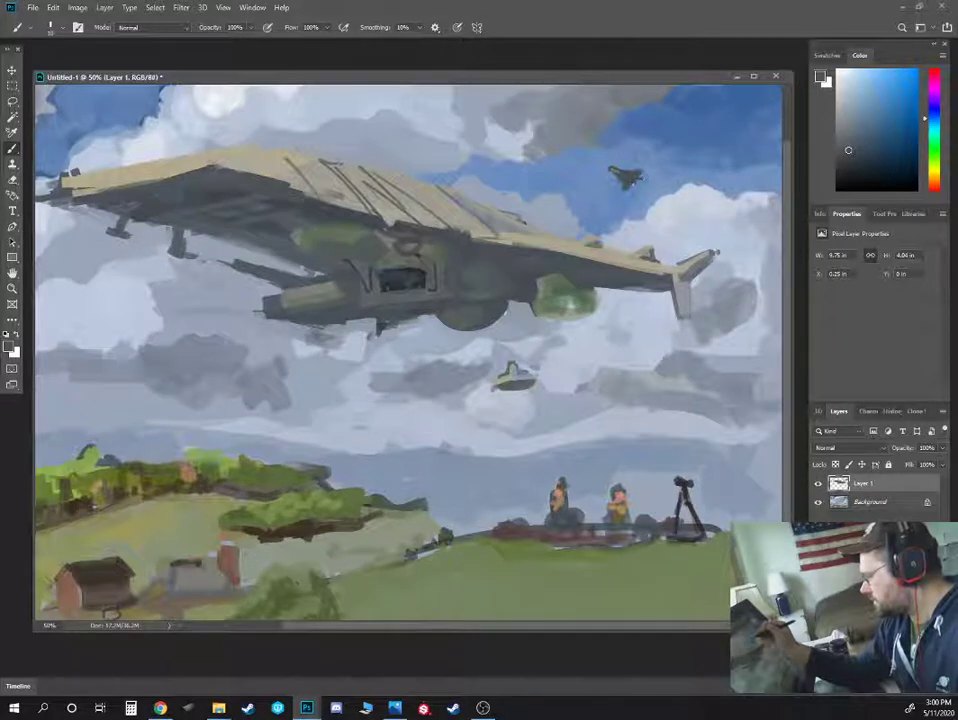
# Refine the jet's wings and fuselage by cutting in sampled sky blue and adding light and dark grey details
pyautogui.keyDown('alt'); pyautogui.click(613, 206); pyautogui.keyUp('alt')
pyautogui.keyDown('alt'); pyautogui.click(625, 177); pyautogui.keyUp('alt')
pyautogui.keyDown('alt'); pyautogui.click(614, 194); pyautogui.keyUp('alt')
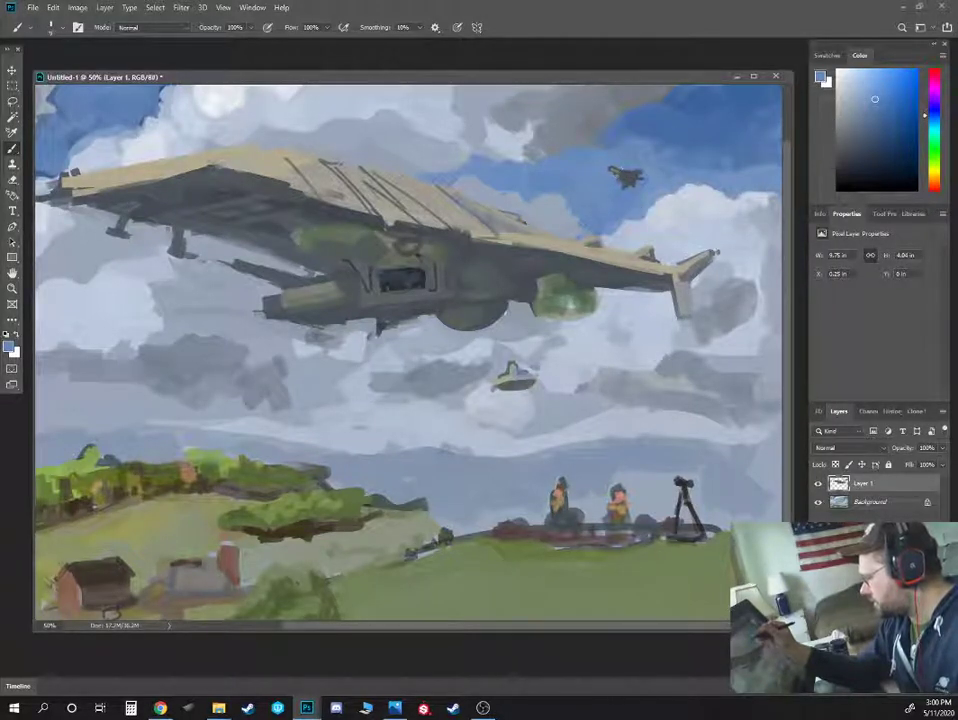
pyautogui.keyDown('alt'); pyautogui.click(470, 133); pyautogui.keyUp('alt')
pyautogui.keyDown('alt'); pyautogui.click(619, 160); pyautogui.keyUp('alt')
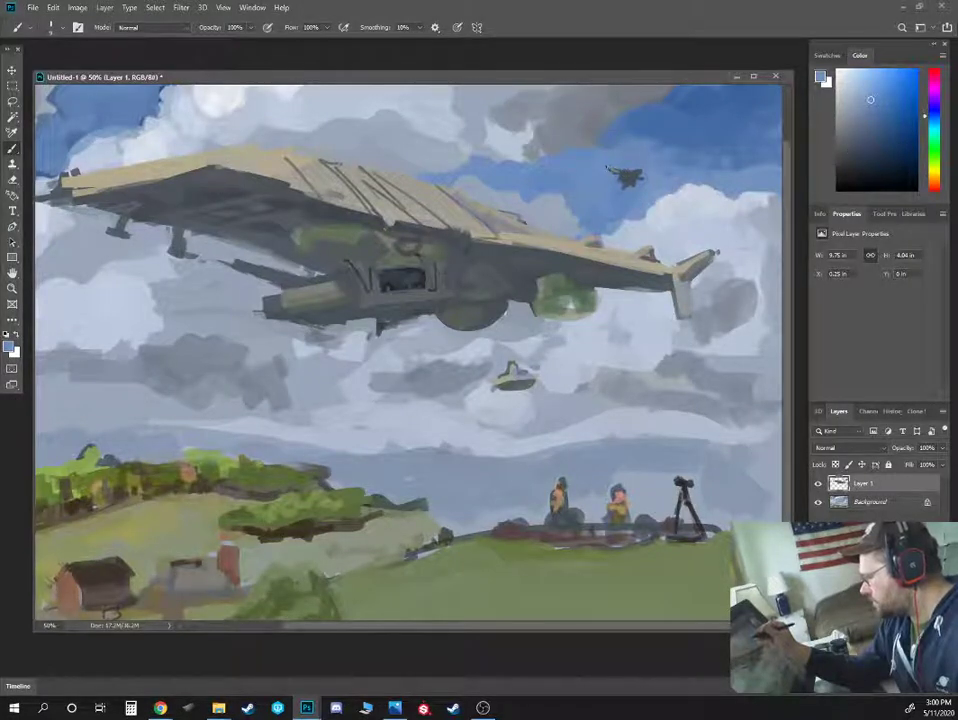
pyautogui.keyDown('alt'); pyautogui.click(396, 131); pyautogui.keyUp('alt')
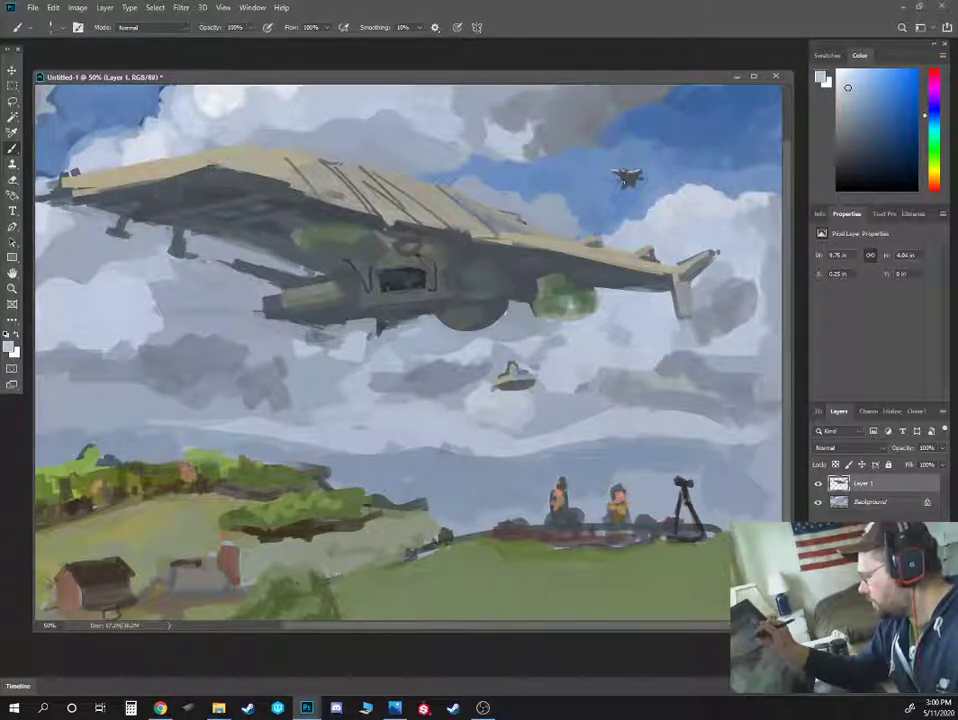
pyautogui.keyDown('alt'); pyautogui.click(631, 183); pyautogui.keyUp('alt')
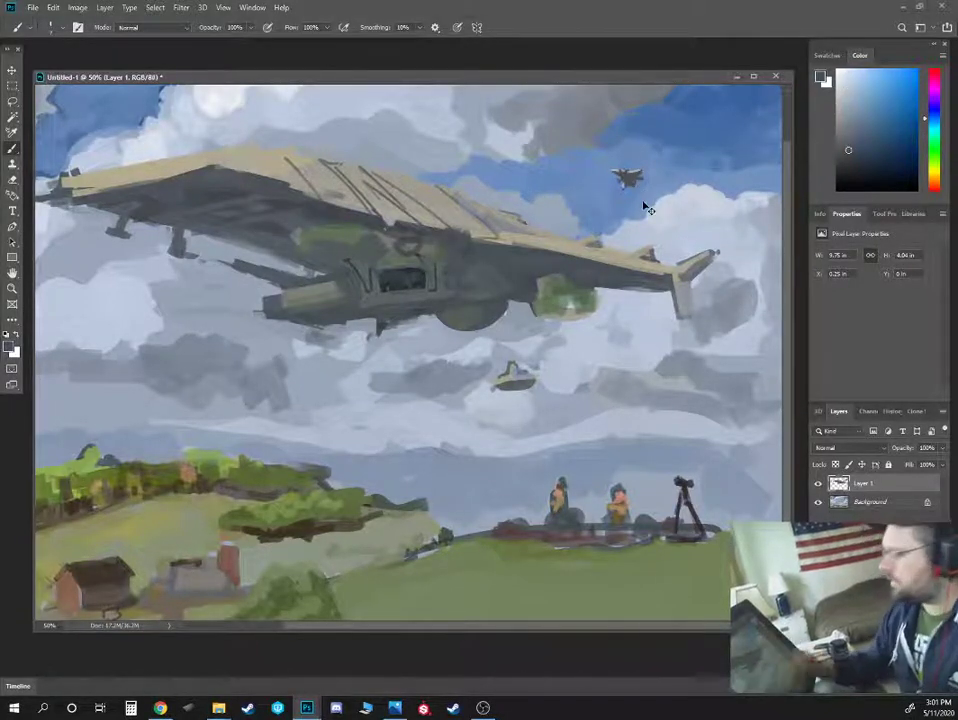
# Try to paint thin light grey vapor trails behind the small jet using colors sampled from the clouds
pyautogui.hotkey('ctrl', '-')
pyautogui.hotkey('ctrl', '+')
pyautogui.keyDown('alt'); pyautogui.click(727, 240); pyautogui.keyUp('alt')
pyautogui.moveTo(728, 240); pyautogui.dragTo(653, 272)
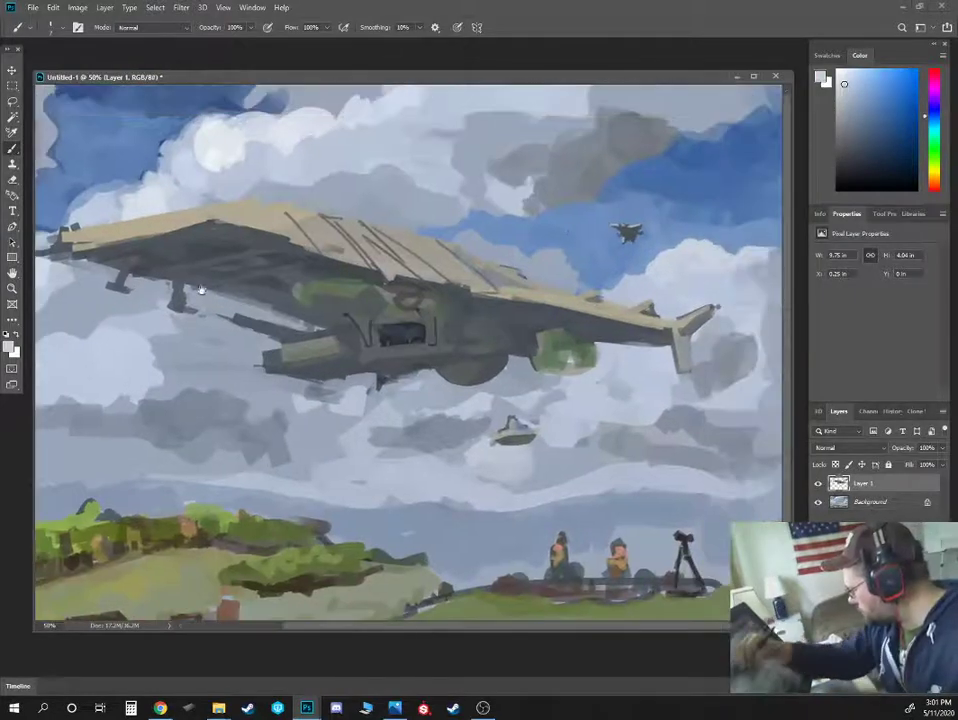
pyautogui.keyDown('alt'); pyautogui.click(489, 229); pyautogui.keyUp('alt')
pyautogui.press('e')
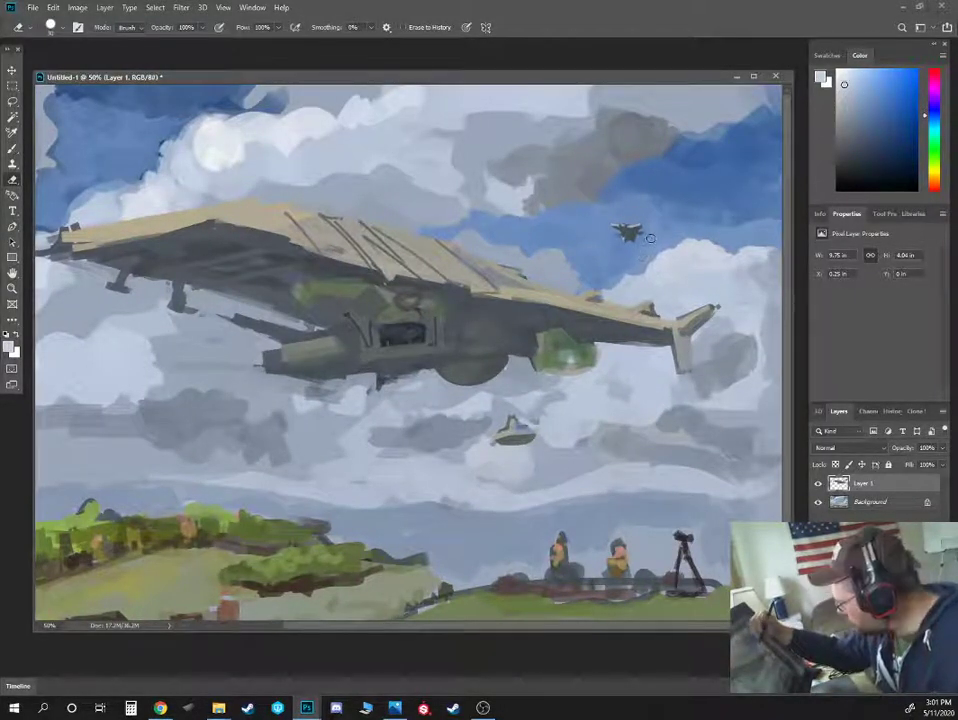
pyautogui.hotkey('ctrl', 'z')
pyautogui.press('b')
pyautogui.keyDown('alt'); pyautogui.click(650, 264); pyautogui.keyUp('alt')
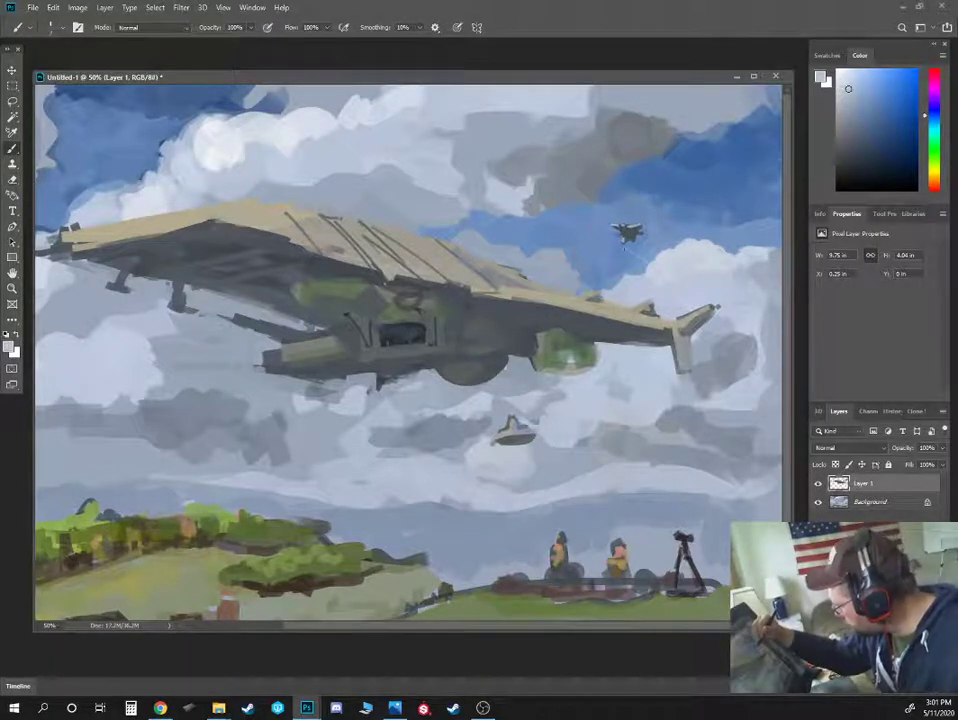
pyautogui.hotkey('ctrl', '-')
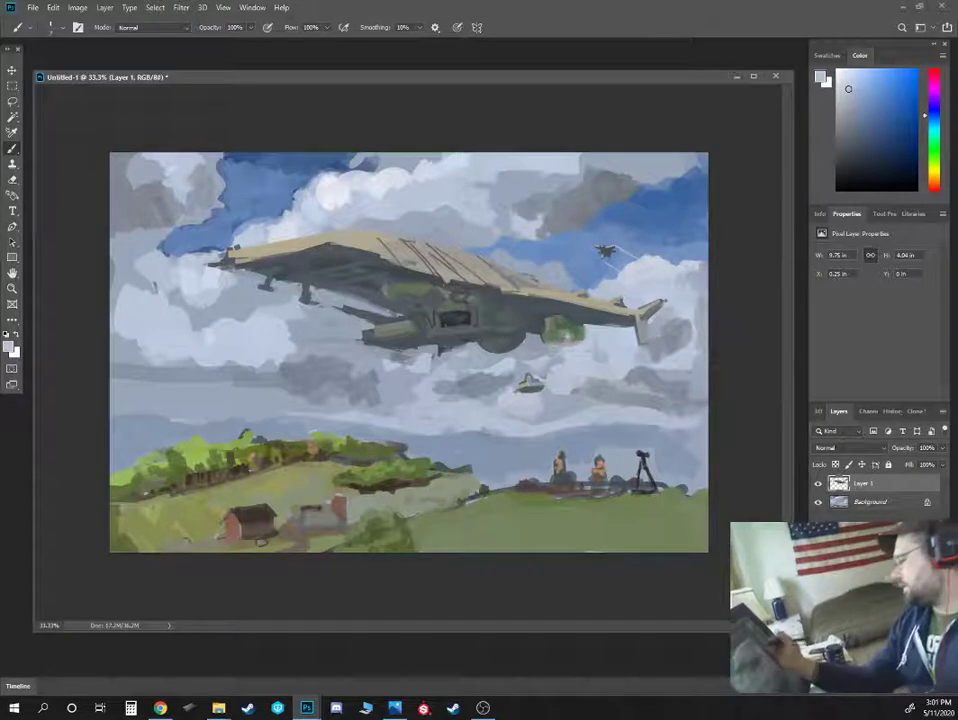
# Paint two long, thin light grey vapor trails from the jet's wings toward the clouds and show the whole canvas at 33.3%
pyautogui.hotkey('ctrl', '+')
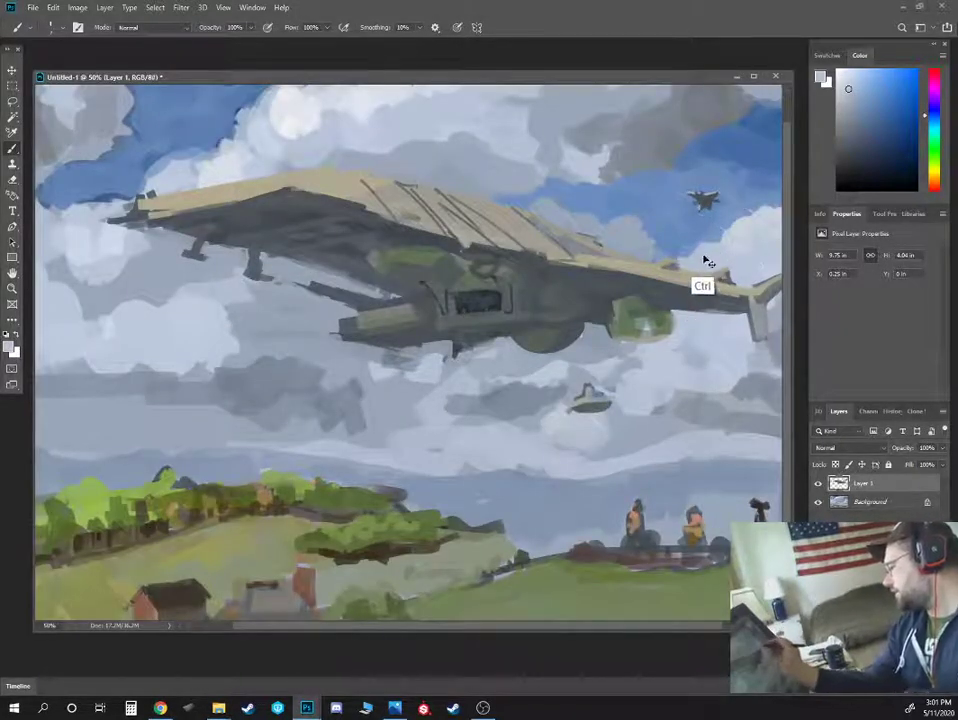
pyautogui.moveTo(711, 250); pyautogui.dragTo(635, 267)
pyautogui.moveTo(640, 216); pyautogui.dragTo(722, 230)
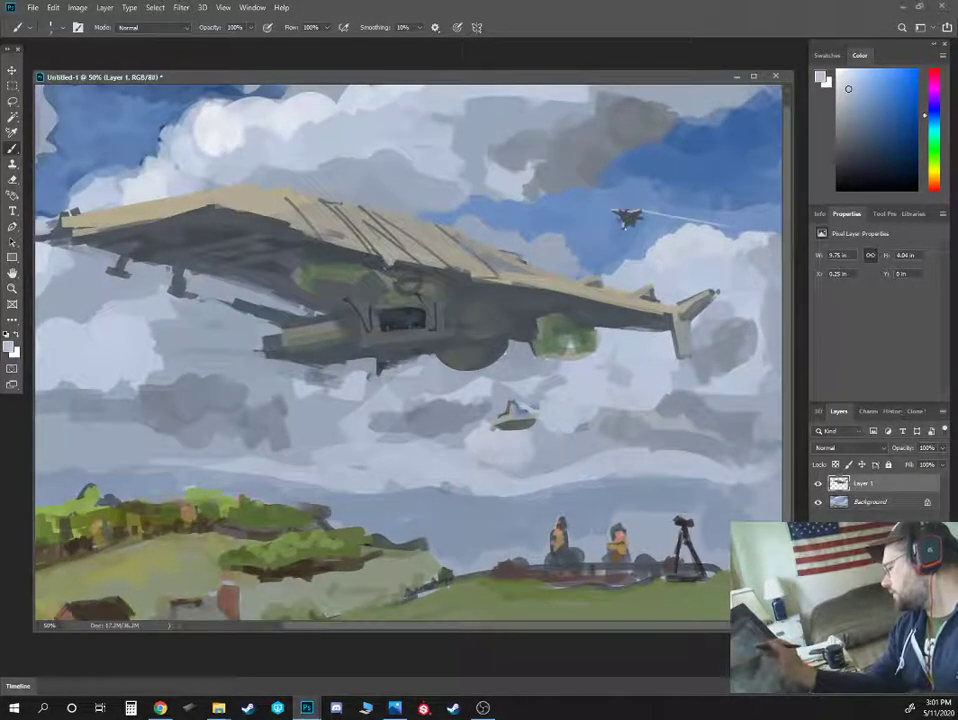
pyautogui.hotkey('ctrl', 'z')
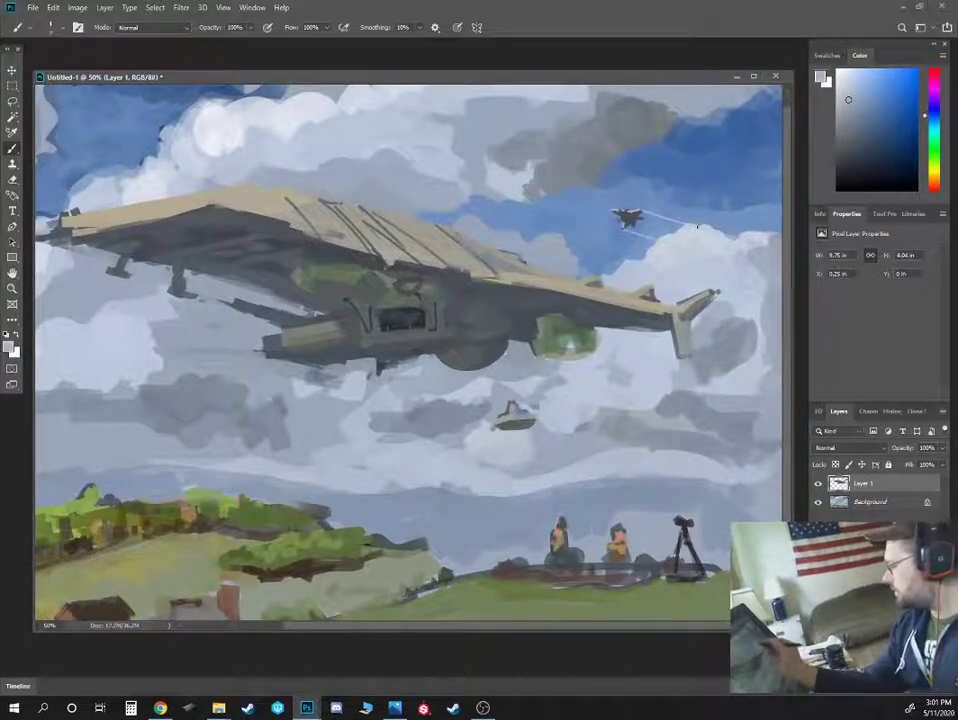
pyautogui.hotkey('ctrl', '-')
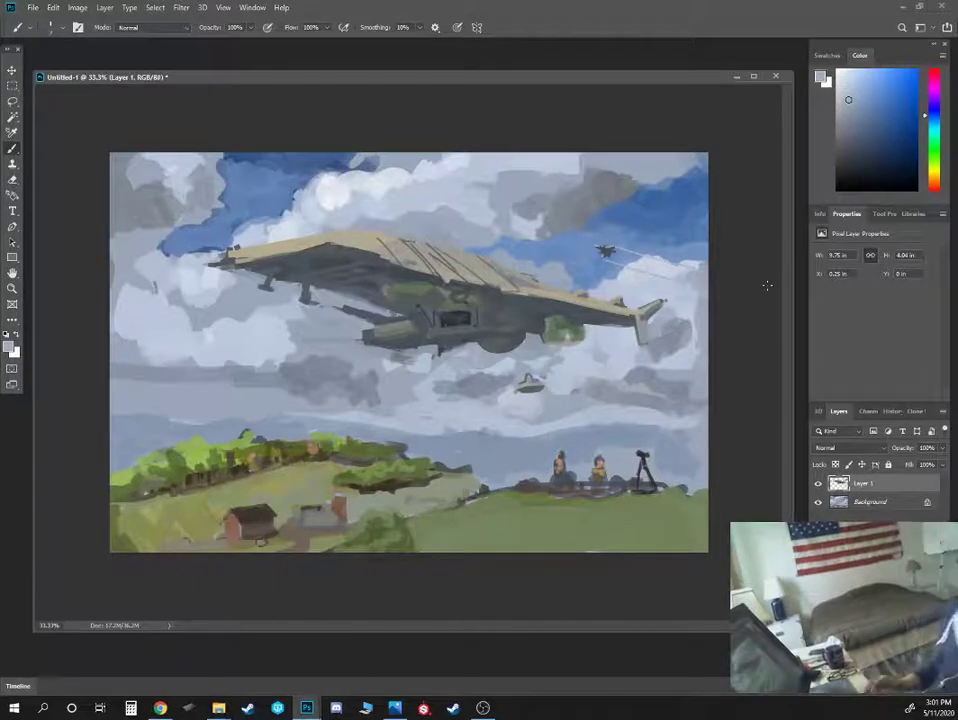
# Paint panel lines and small dark rounded details on the ship's underside around the hull opening and front wing, using greys sampled from the hull
pyautogui.hotkey('ctrl', '+')
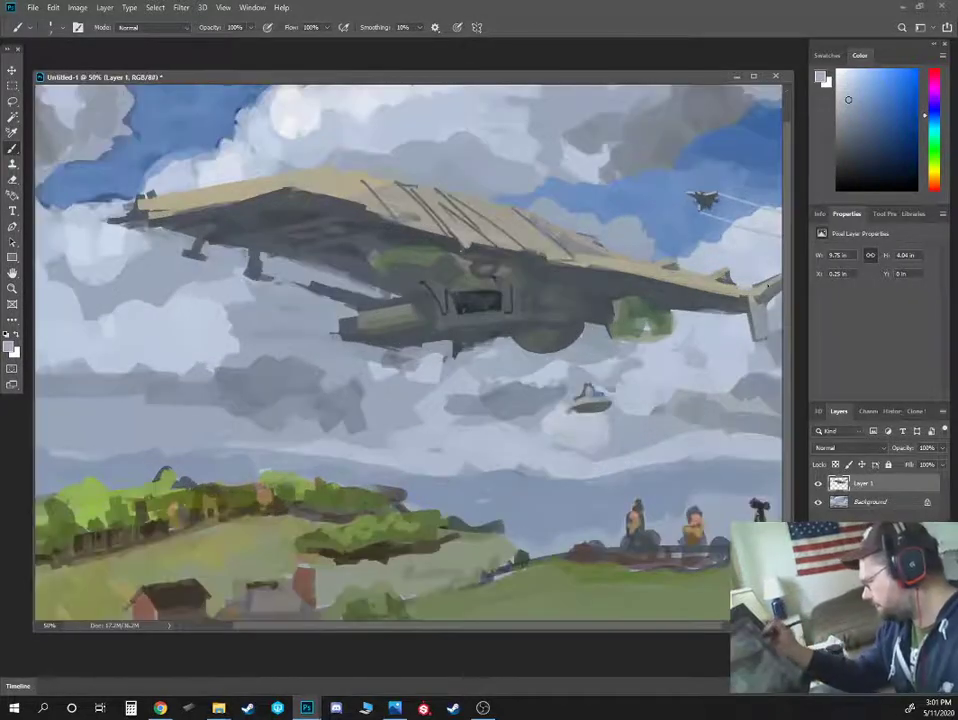
pyautogui.moveTo(540, 411); pyautogui.dragTo(505, 393)
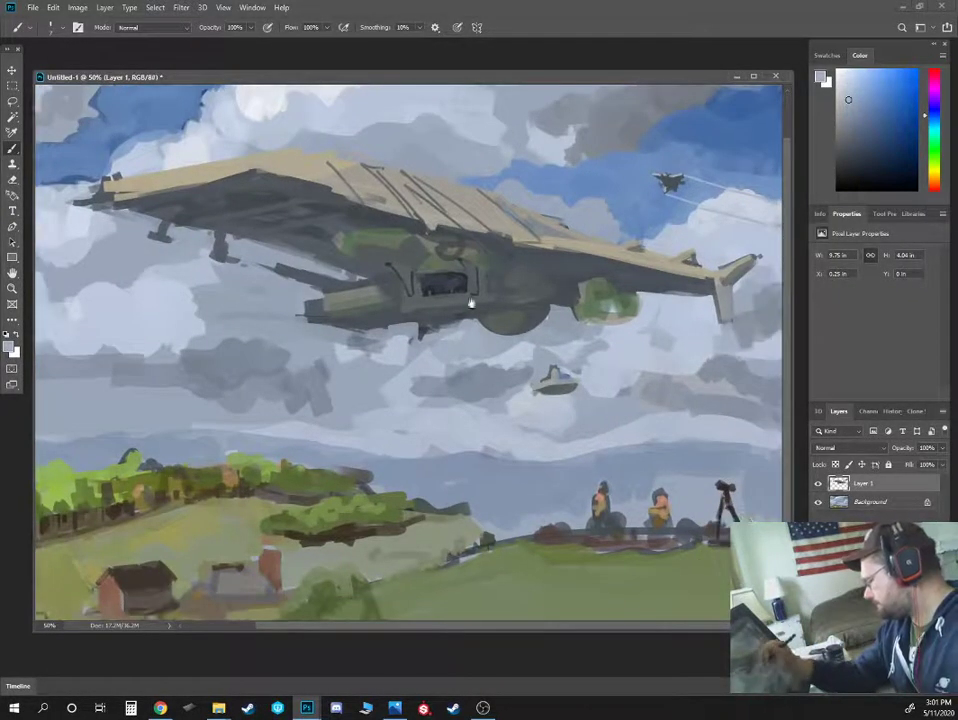
pyautogui.moveTo(481, 281); pyautogui.dragTo(460, 332)
pyautogui.keyDown('alt'); pyautogui.click(430, 298); pyautogui.keyUp('alt')
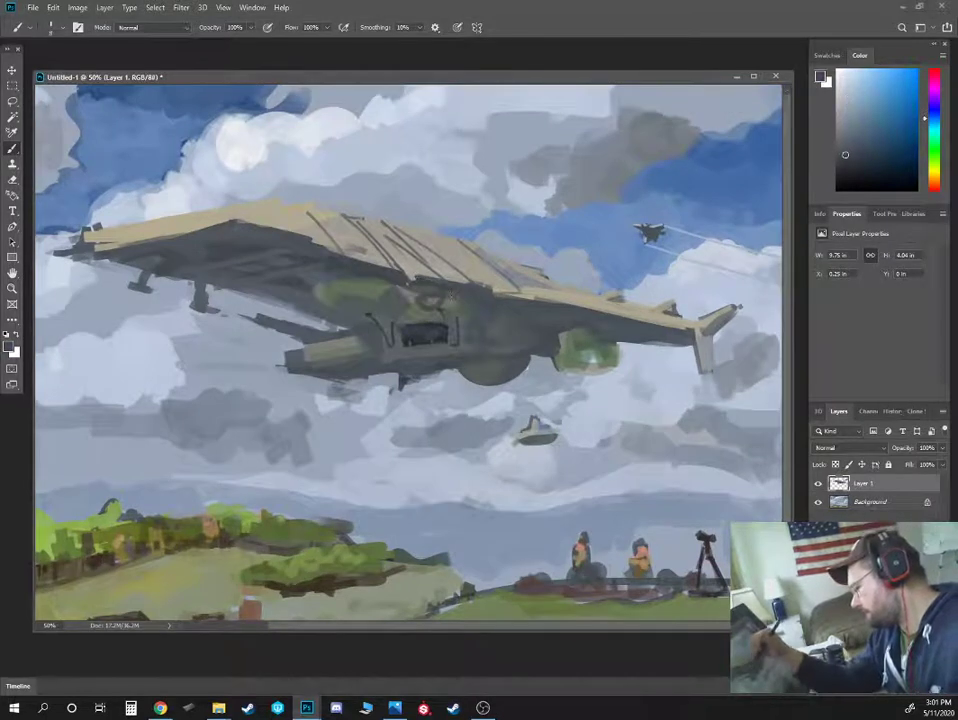
pyautogui.keyDown('alt'); pyautogui.click(428, 308); pyautogui.keyUp('alt')
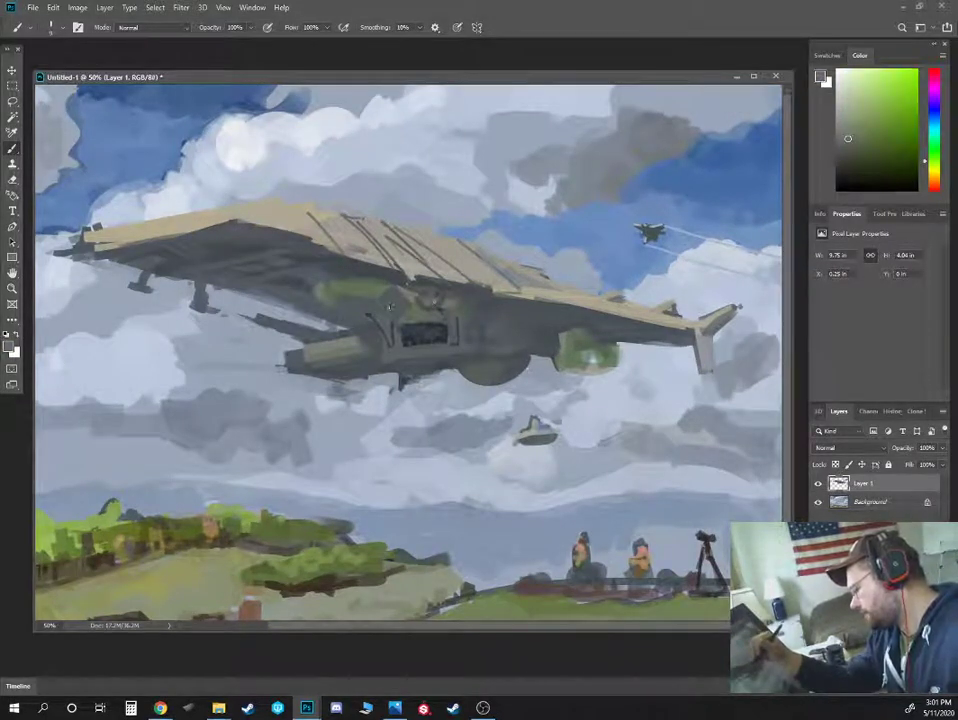
pyautogui.keyDown('alt'); pyautogui.click(392, 304); pyautogui.keyUp('alt')
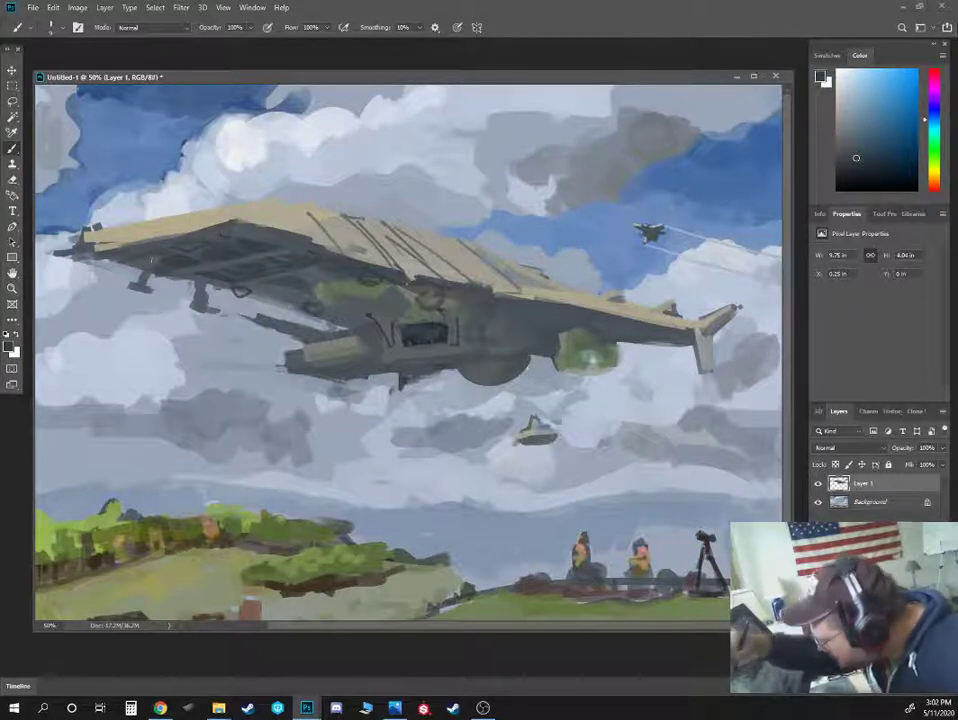
pyautogui.keyDown('alt'); pyautogui.click(149, 252); pyautogui.keyUp('alt')
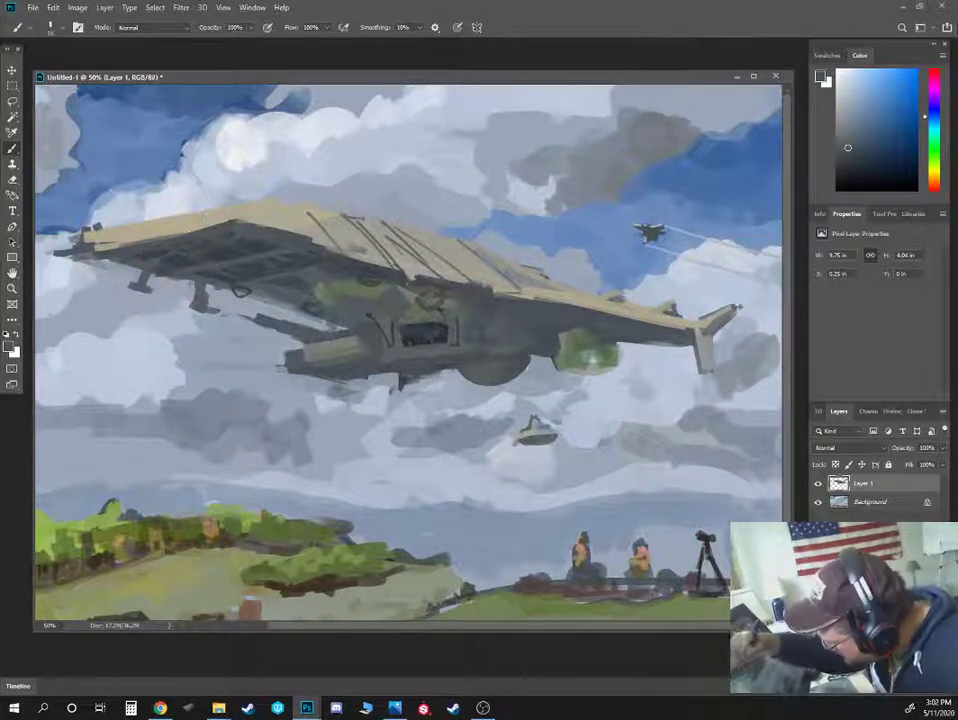
# Paint shadow tones and small light-grey round details on the dark underside beneath the front deck, using sampled hull colours
pyautogui.keyDown('alt'); pyautogui.click(238, 227); pyautogui.keyUp('alt')
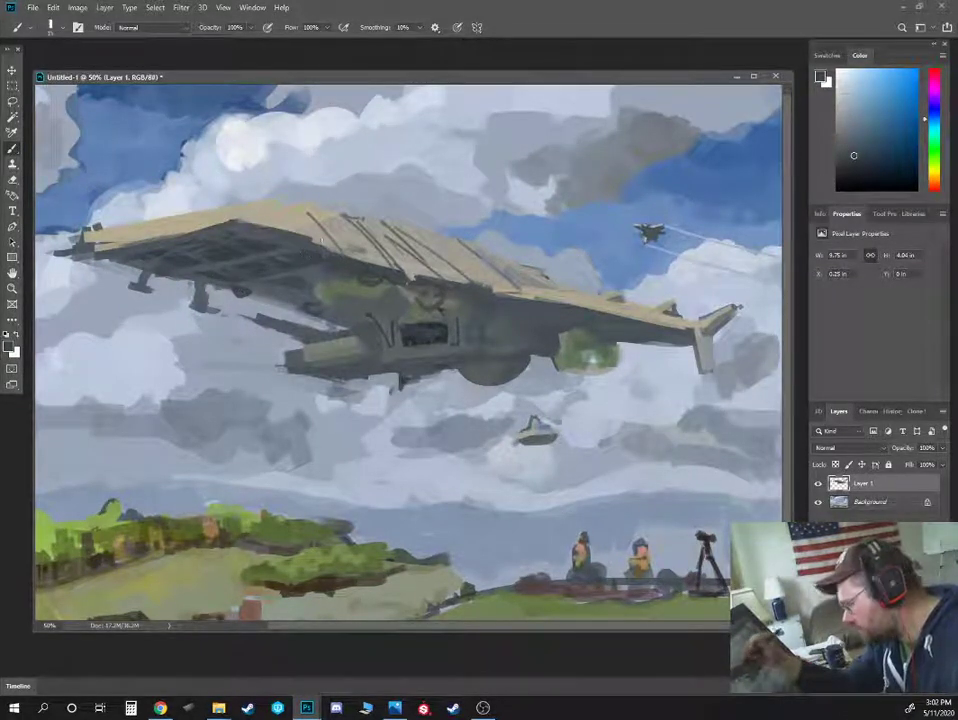
pyautogui.click(856, 128)
pyautogui.hotkey('ctrl', 'z')
pyautogui.moveTo(307, 257); pyautogui.dragTo(308, 257)
pyautogui.keyDown('alt'); pyautogui.click(205, 502); pyautogui.keyUp('alt')
pyautogui.keyDown('alt'); pyautogui.click(240, 291); pyautogui.keyUp('alt')
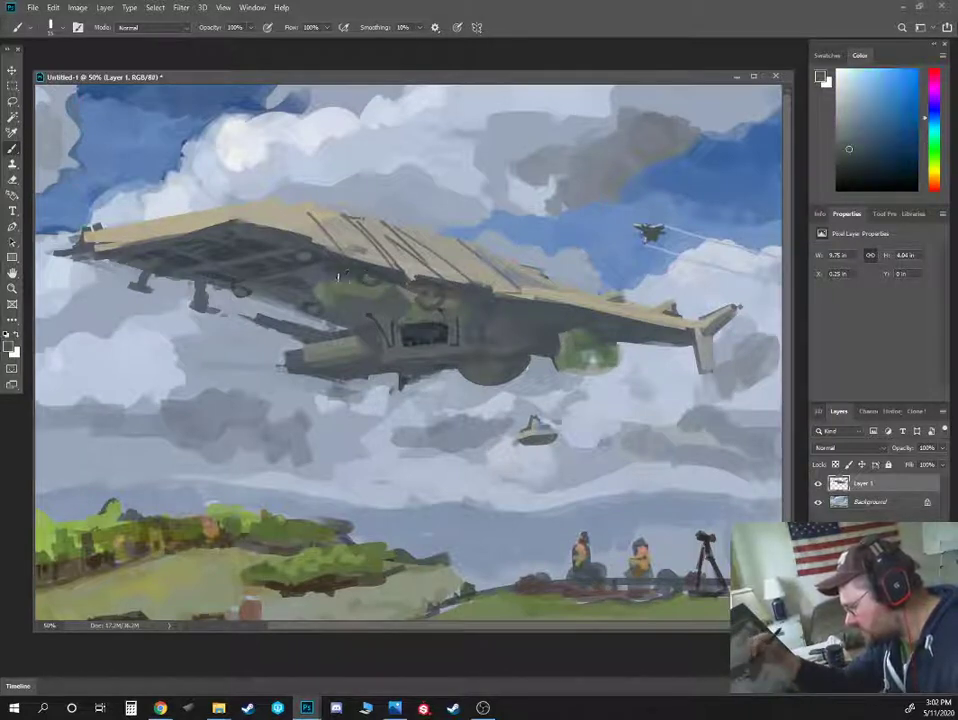
pyautogui.keyDown('alt'); pyautogui.click(307, 250); pyautogui.keyUp('alt')
# Paint a dark oval recess into the airship's underside, just below the middle of the deck edge, with sampled dark greys
pyautogui.moveTo(336, 298)
pyautogui.mouseDown()
pyautogui.moveTo(402, 303)
pyautogui.moveTo(318, 297)
pyautogui.moveTo(355, 302)
pyautogui.moveTo(366, 288)
pyautogui.moveTo(393, 297)
pyautogui.mouseUp()
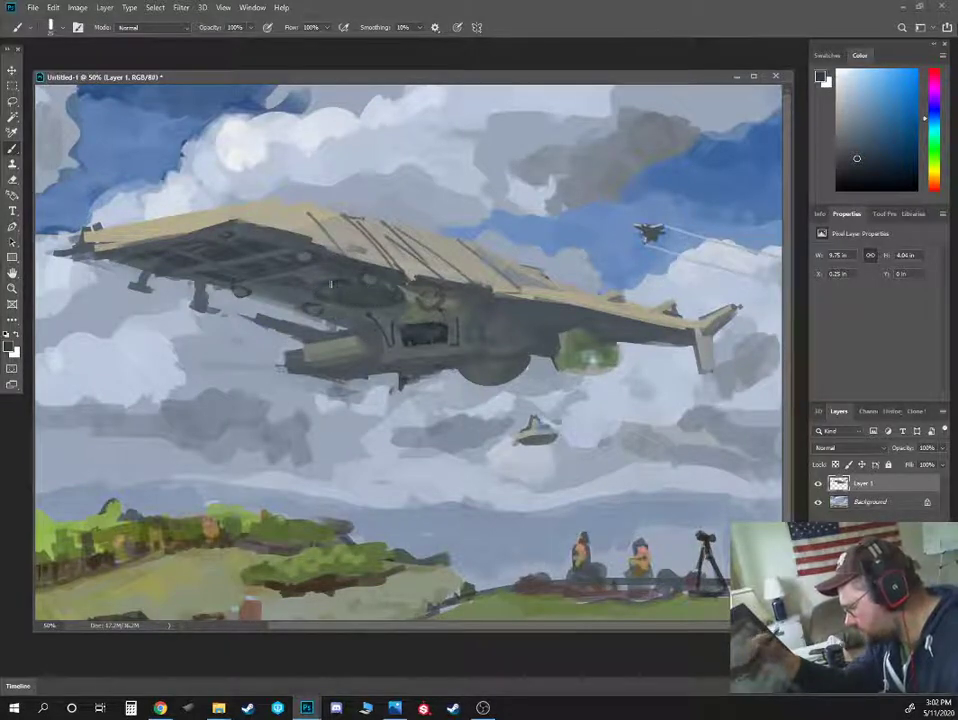
pyautogui.keyDown('alt'); pyautogui.click(372, 280); pyautogui.keyUp('alt')
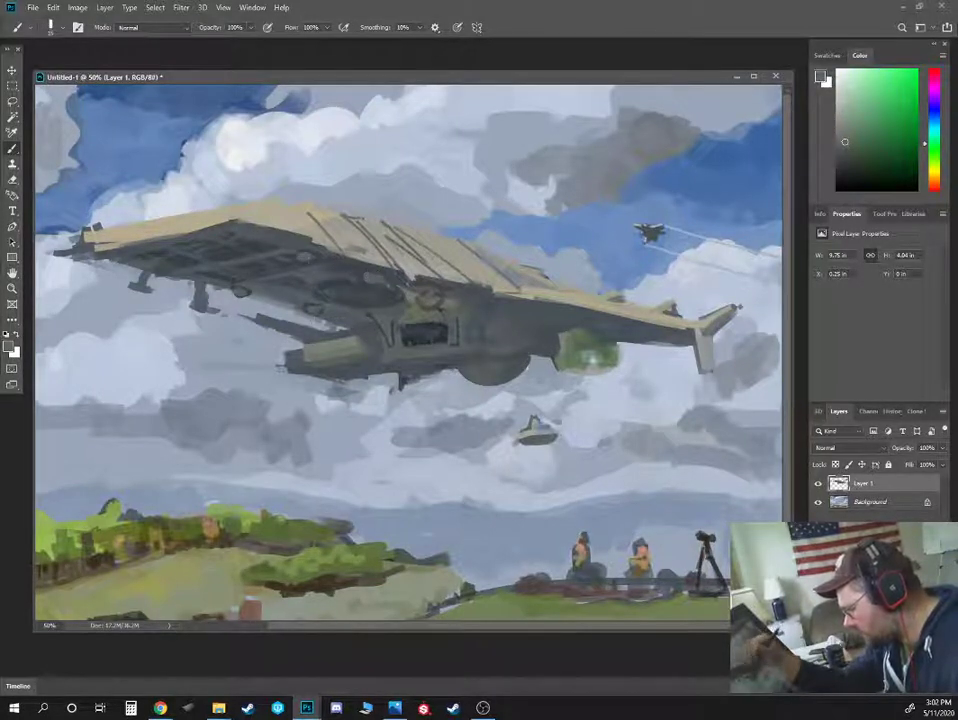
pyautogui.keyDown('alt'); pyautogui.click(426, 300); pyautogui.keyUp('alt')
pyautogui.keyDown('alt'); pyautogui.click(307, 234); pyautogui.keyUp('alt')
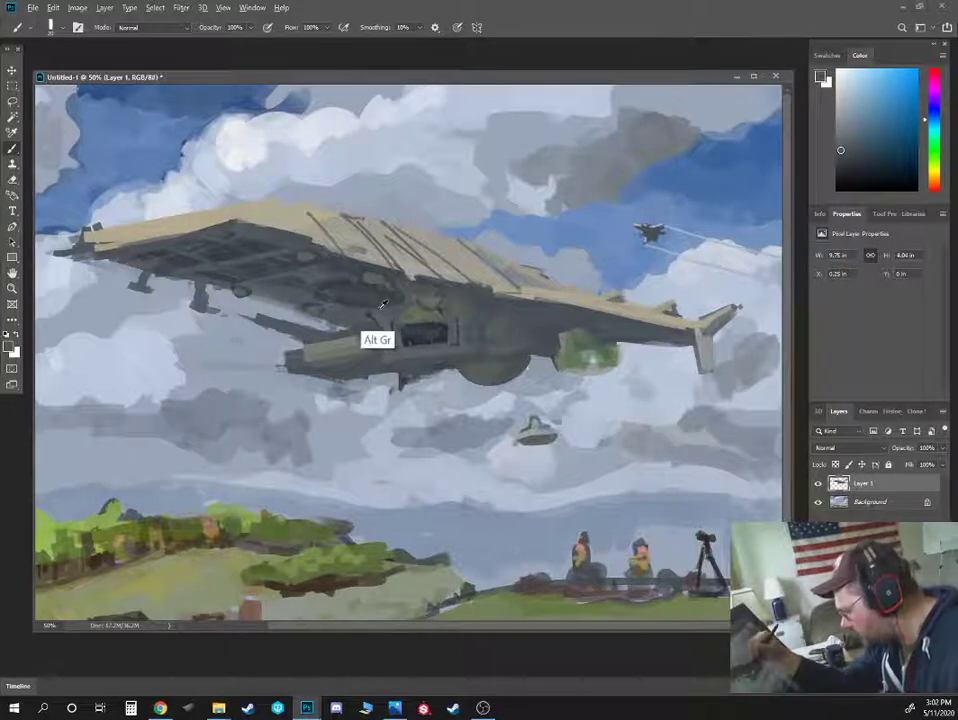
pyautogui.keyDown('alt'); pyautogui.click(277, 220); pyautogui.keyUp('alt')
pyautogui.keyDown('alt'); pyautogui.click(346, 295); pyautogui.keyUp('alt')
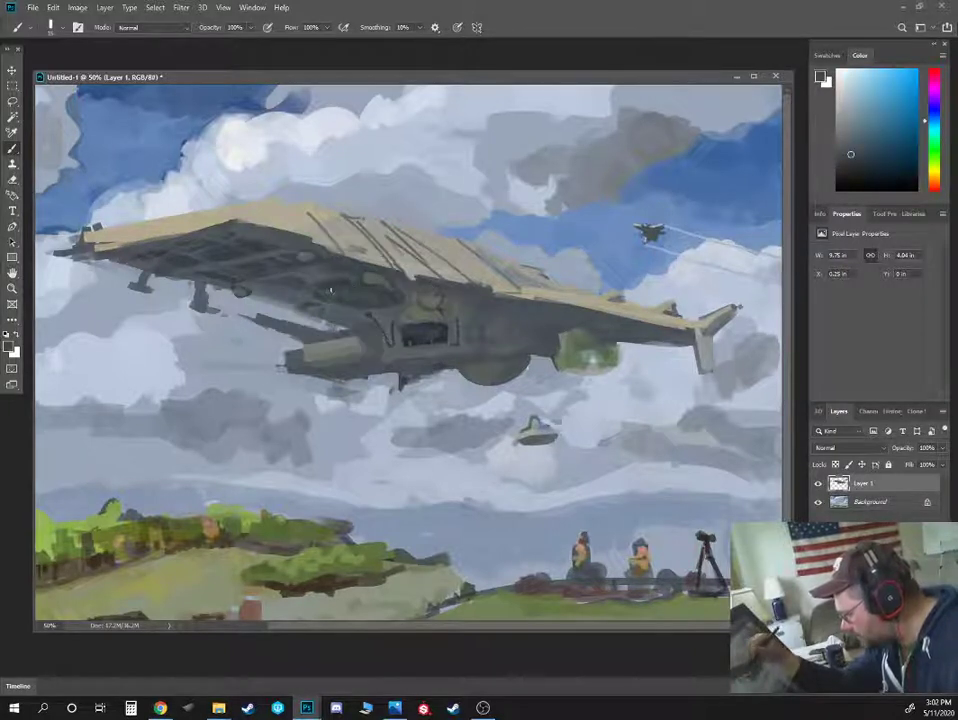
pyautogui.keyDown('alt'); pyautogui.click(323, 290); pyautogui.keyUp('alt')
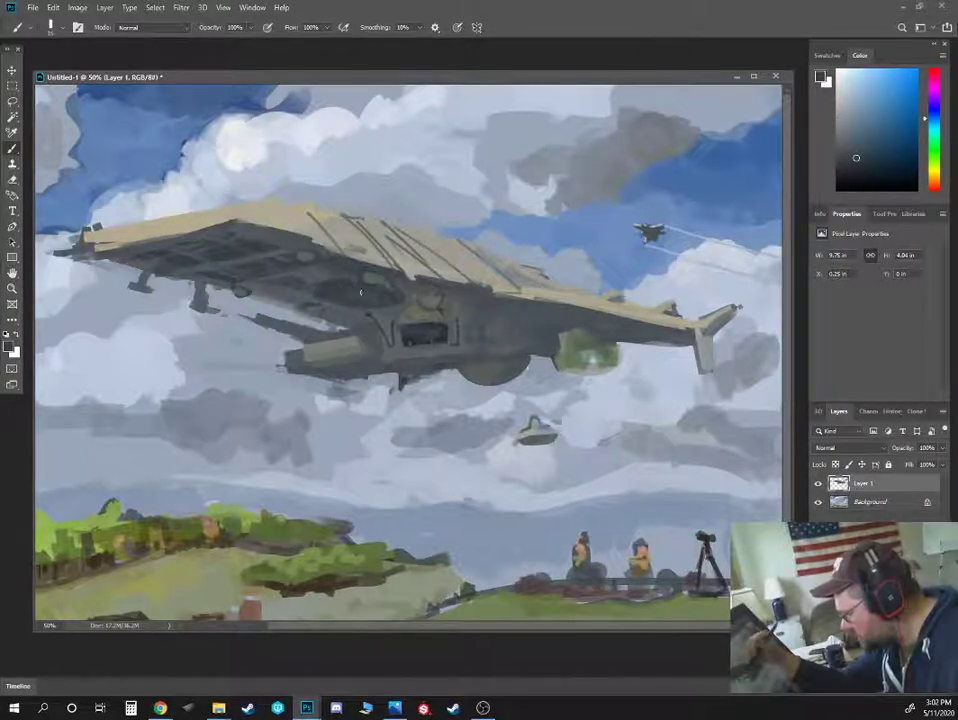
# Cover the rear part of the oval recess with sampled hull grey to shorten it and blend it into the hull
pyautogui.keyDown('alt'); pyautogui.click(201, 570); pyautogui.keyUp('alt')
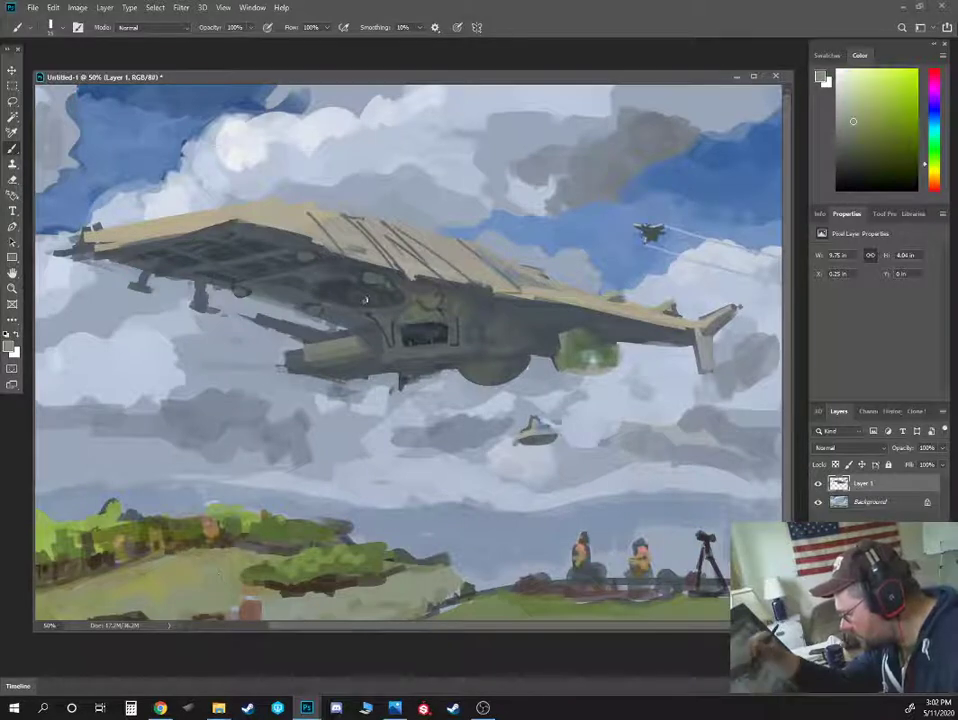
pyautogui.keyDown('alt'); pyautogui.click(365, 300); pyautogui.keyUp('alt')
pyautogui.press(']')
pyautogui.moveTo(391, 299); pyautogui.dragTo(366, 293)
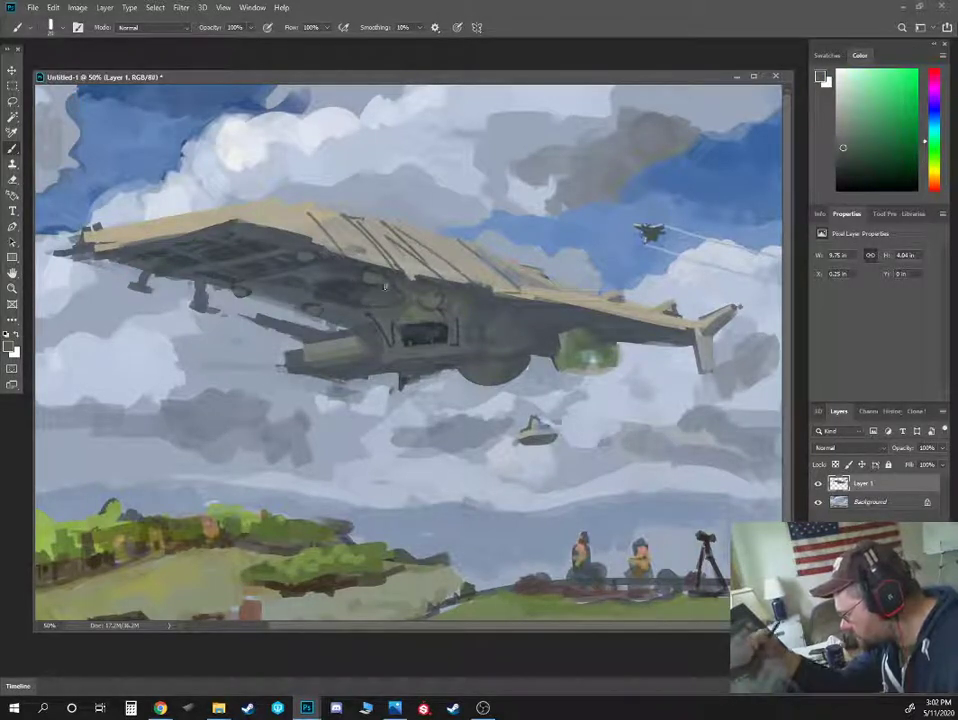
pyautogui.keyDown('alt'); pyautogui.click(368, 292); pyautogui.keyUp('alt')
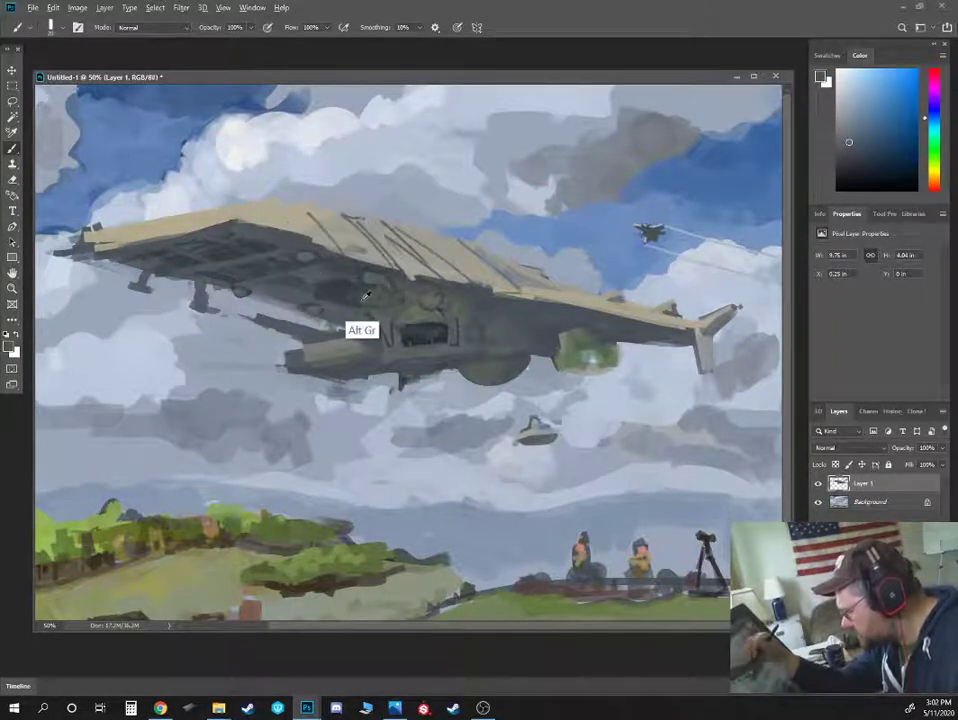
pyautogui.moveTo(420, 315); pyautogui.dragTo(369, 287)
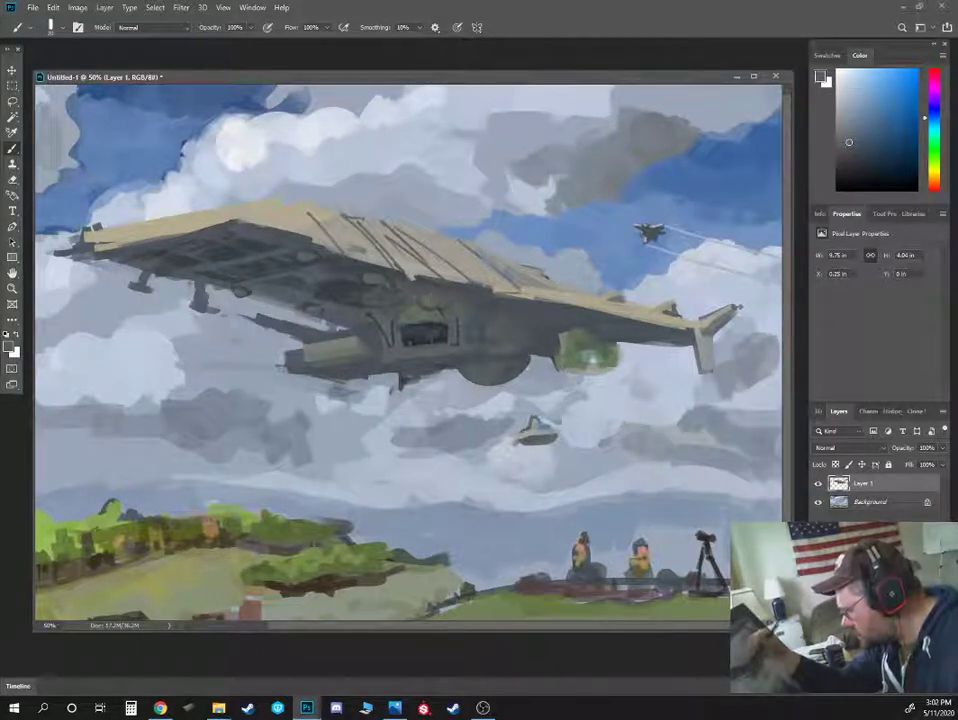
pyautogui.press(']')
pyautogui.moveTo(355, 220); pyautogui.dragTo(384, 253)
# Shorten the airship's lower tail fin with sampled dark grey and paint over its old end in cloud colour
pyautogui.press(']')
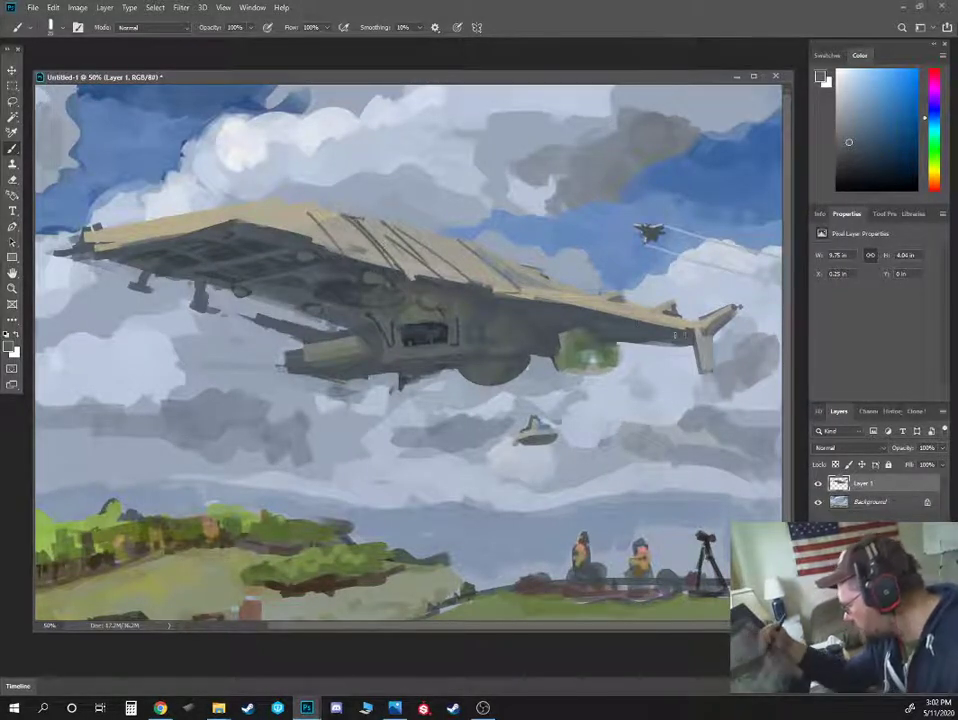
pyautogui.keyDown('alt'); pyautogui.click(709, 352); pyautogui.keyUp('alt')
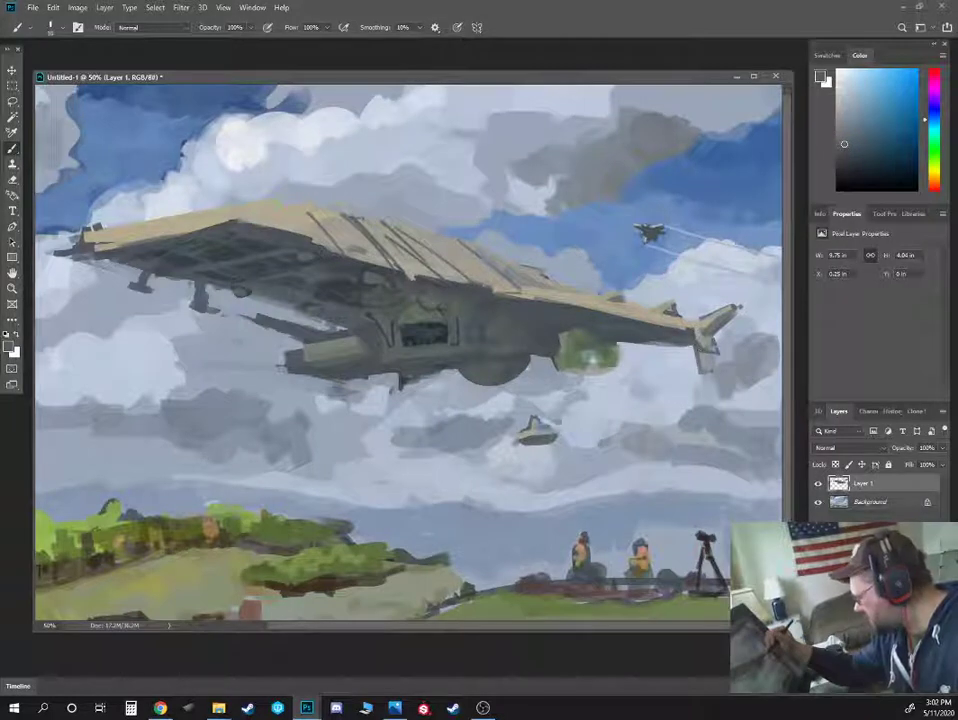
pyautogui.keyDown('alt'); pyautogui.click(684, 379); pyautogui.keyUp('alt')
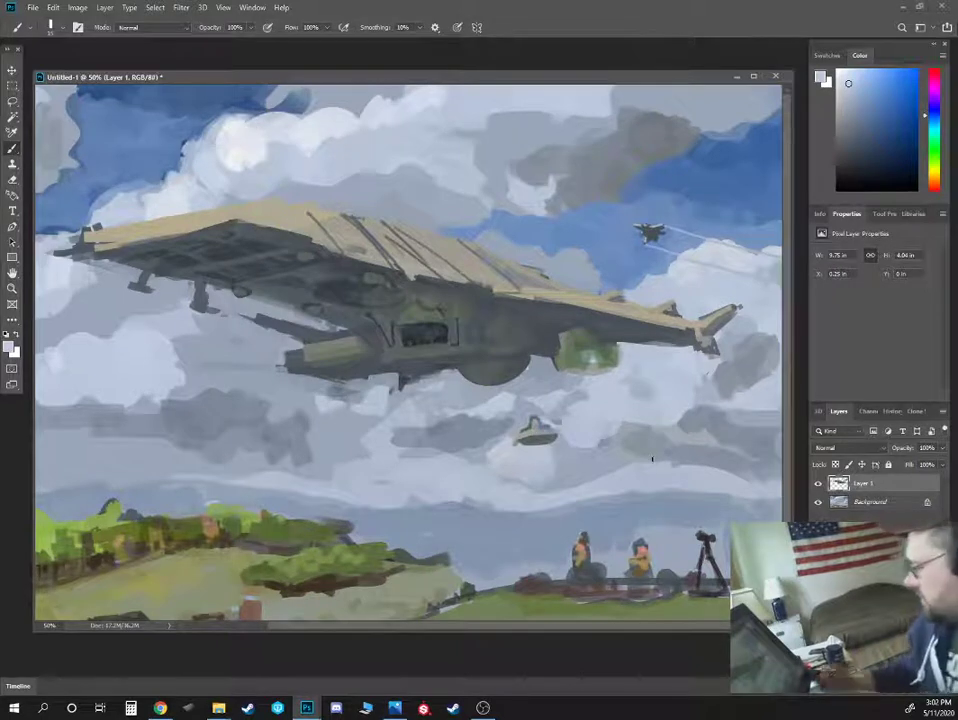
# Paint a subtle grey panel on the middle of the hull and define the gun barrel under the bow in dark grey
pyautogui.keyDown('alt'); pyautogui.click(441, 285); pyautogui.keyUp('alt')
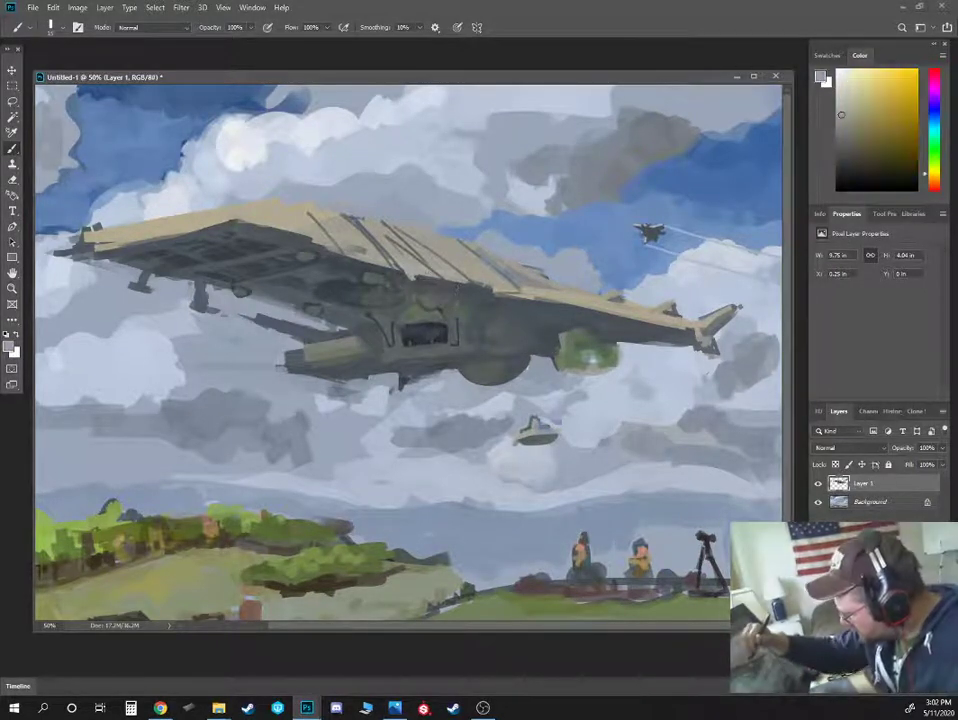
pyautogui.keyDown('alt'); pyautogui.click(407, 361); pyautogui.keyUp('alt')
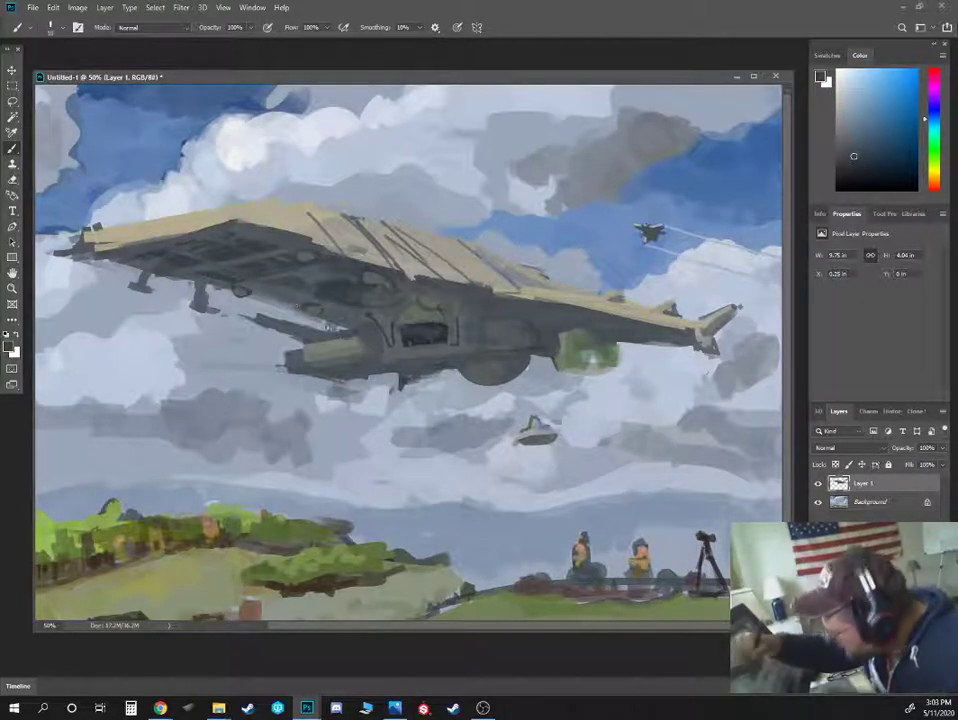
pyautogui.moveTo(243, 248)
pyautogui.mouseDown()
pyautogui.moveTo(185, 240)
pyautogui.moveTo(239, 259)
pyautogui.mouseUp()
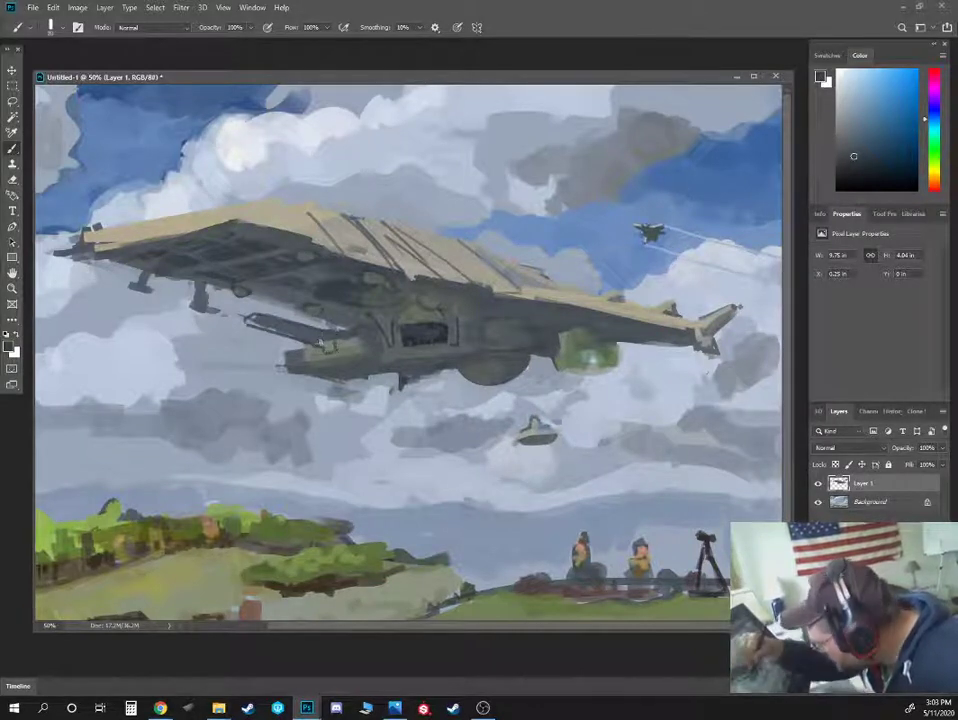
pyautogui.moveTo(232, 254); pyautogui.dragTo(189, 241)
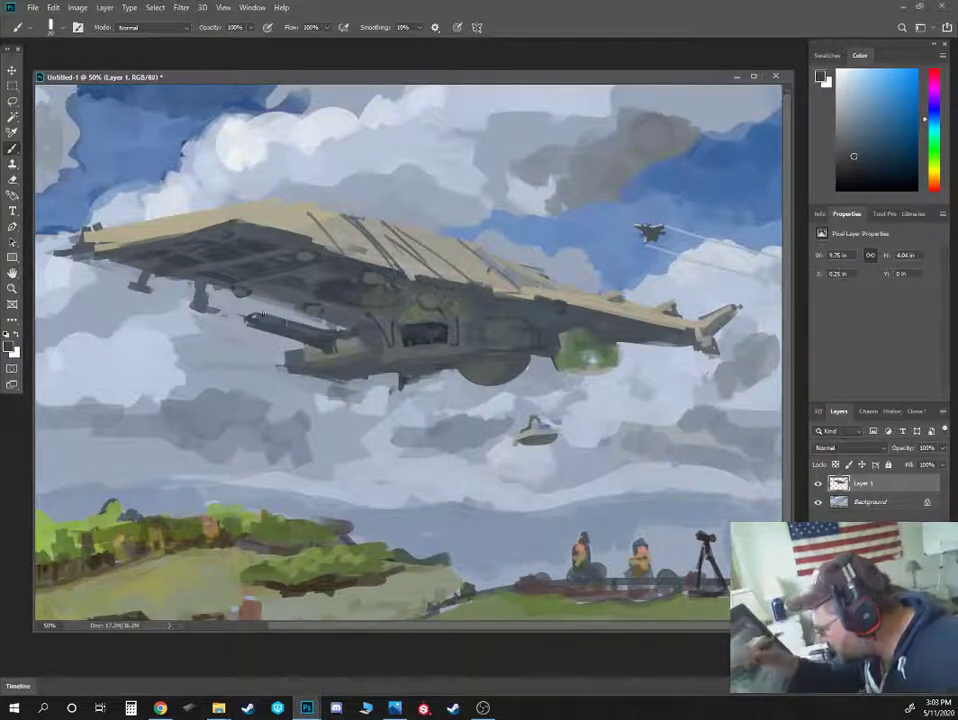
pyautogui.keyDown('alt'); pyautogui.click(272, 322); pyautogui.keyUp('alt')
pyautogui.press('[')
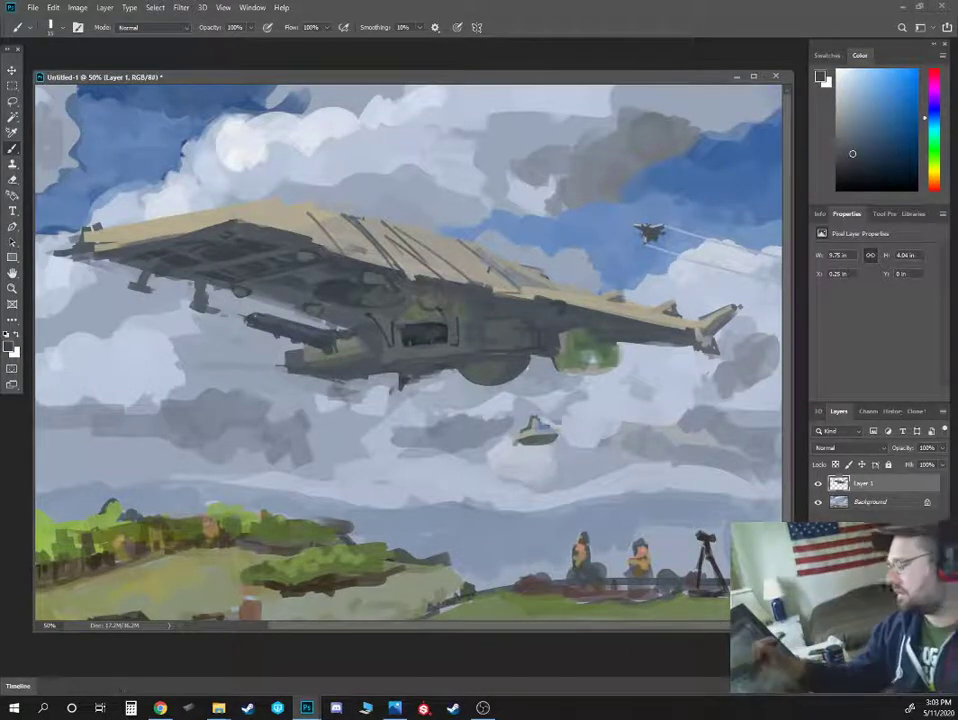
# Reshape the airship's lower prow with dark grey and muted green strokes, and extend it with a pointed tan tip
pyautogui.keyDown('alt'); pyautogui.click(278, 365); pyautogui.keyUp('alt')
pyautogui.press(']')
pyautogui.press(']')
pyautogui.moveTo(280, 361)
pyautogui.mouseDown()
pyautogui.moveTo(303, 351)
pyautogui.moveTo(368, 386)
pyautogui.mouseUp()
pyautogui.keyDown('alt'); pyautogui.click(297, 359); pyautogui.keyUp('alt')
pyautogui.keyDown('alt'); pyautogui.click(314, 383); pyautogui.keyUp('alt')
pyautogui.keyDown('alt'); pyautogui.click(323, 381); pyautogui.keyUp('alt')
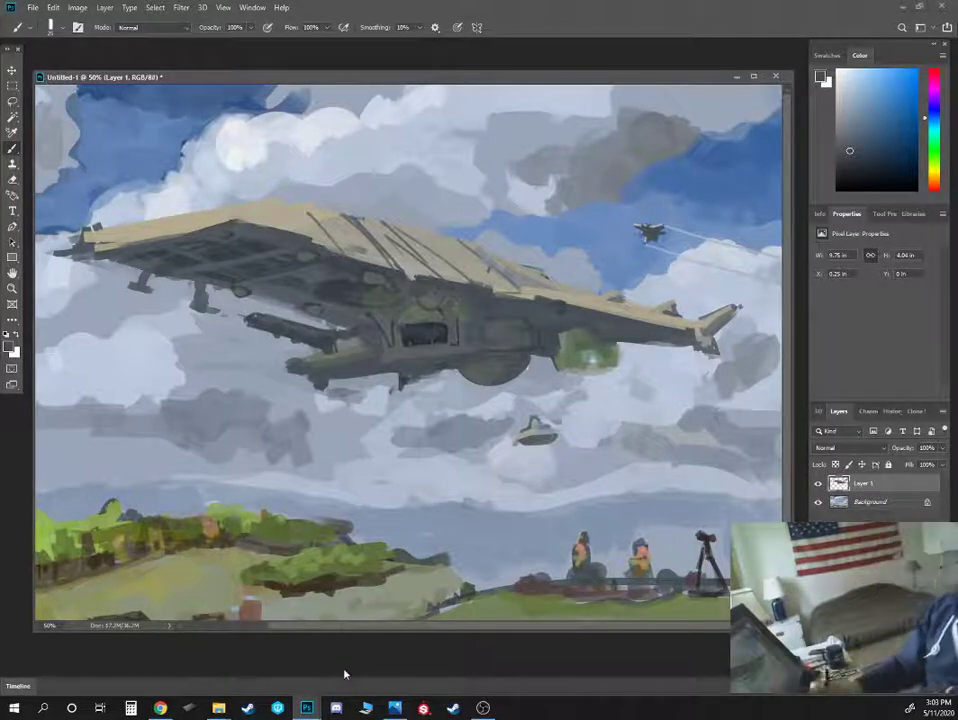
pyautogui.keyDown('alt'); pyautogui.click(404, 240); pyautogui.keyUp('alt')
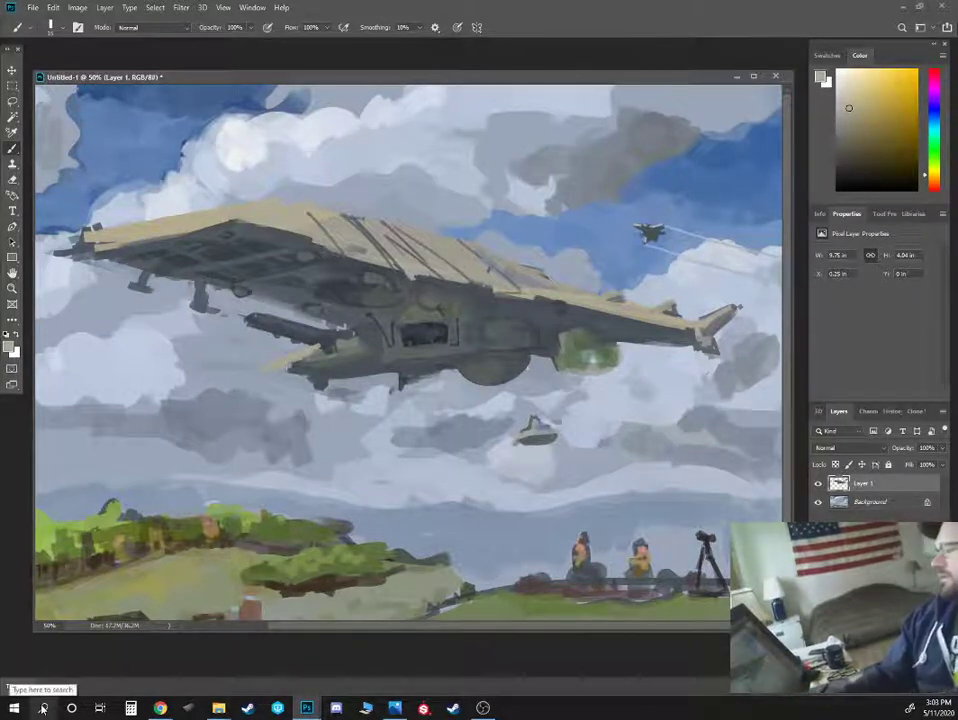
# Paint a small tower on the front deck edge and highlight it and the edge in warm yellow
pyautogui.keyDown('alt'); pyautogui.click(208, 264); pyautogui.keyUp('alt')
pyautogui.press(']')
pyautogui.keyDown('alt'); pyautogui.click(200, 211); pyautogui.keyUp('alt')
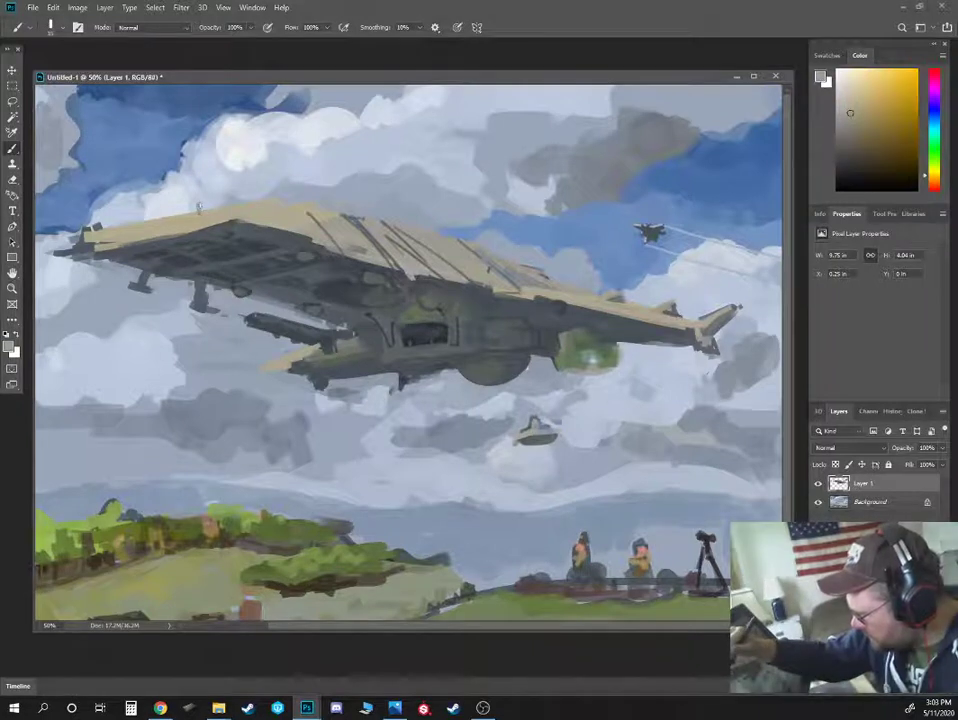
pyautogui.keyDown('alt'); pyautogui.click(198, 211); pyautogui.keyUp('alt')
pyautogui.keyDown('alt'); pyautogui.click(202, 216); pyautogui.keyUp('alt')
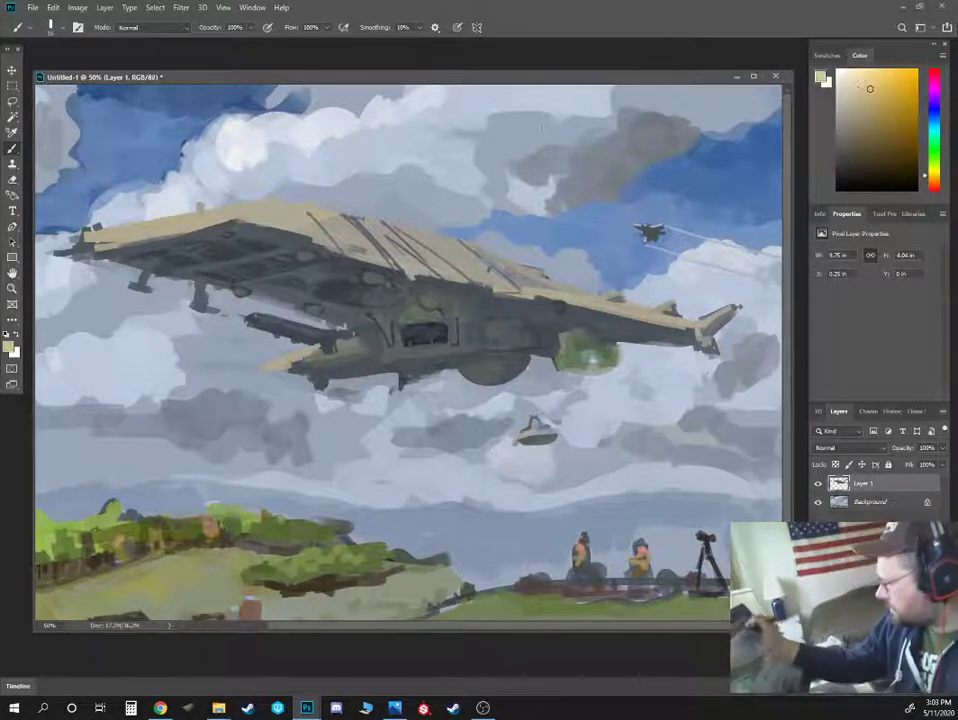
pyautogui.moveTo(202, 204); pyautogui.dragTo(199, 214)
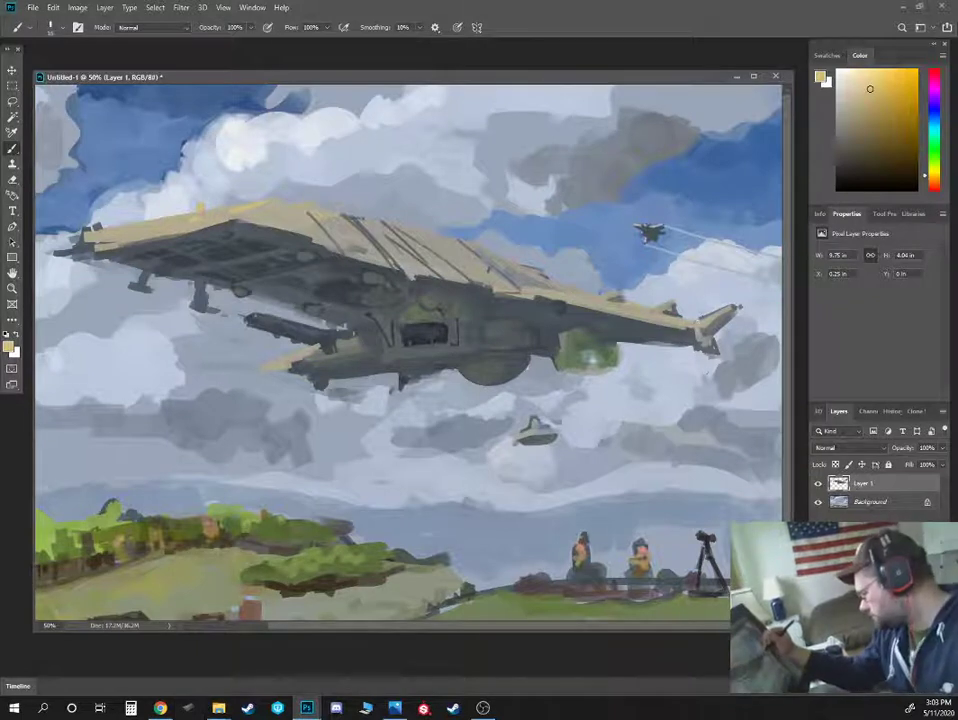
# Refine the far rear edge of the deck with sampled grey and tan strokes
pyautogui.keyDown('alt'); pyautogui.click(503, 231); pyautogui.keyUp('alt')
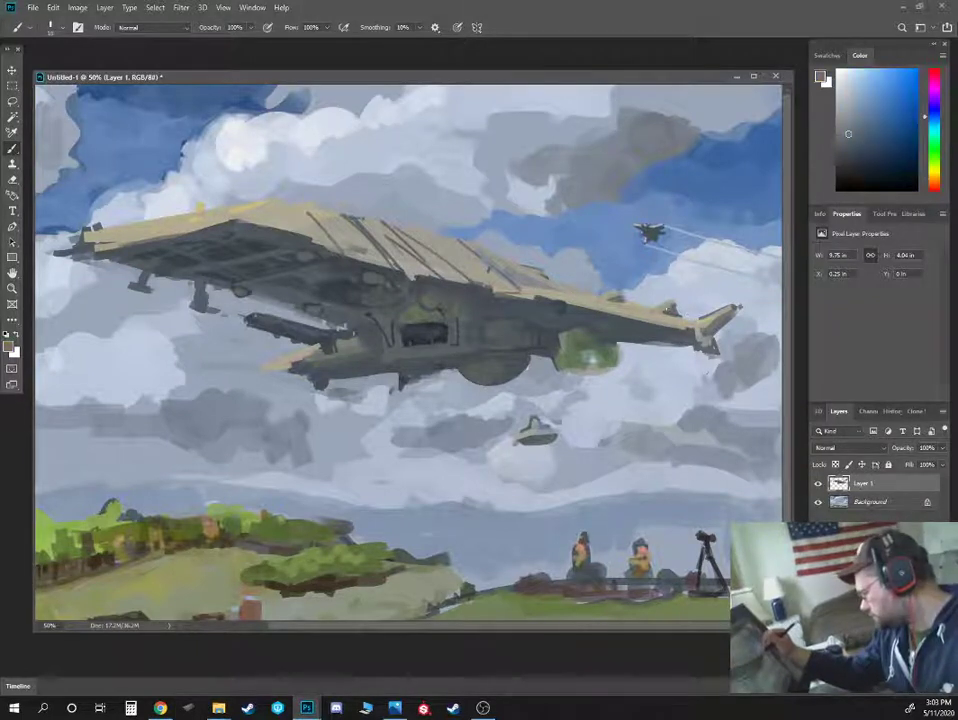
pyautogui.keyDown('alt'); pyautogui.click(530, 272); pyautogui.keyUp('alt')
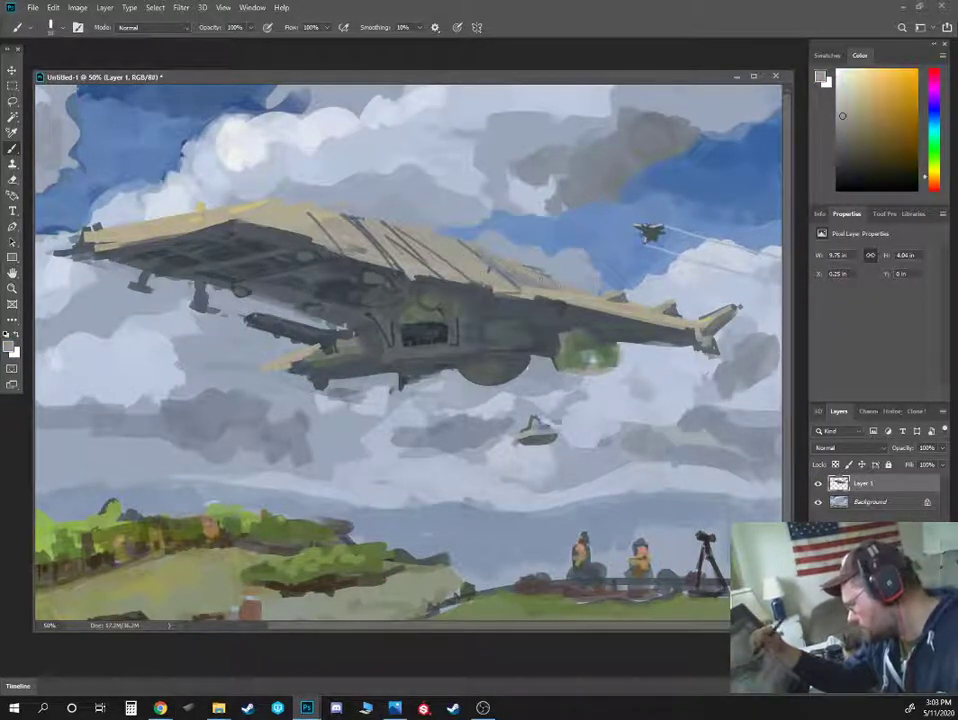
pyautogui.keyDown('alt'); pyautogui.click(358, 206); pyautogui.keyUp('alt')
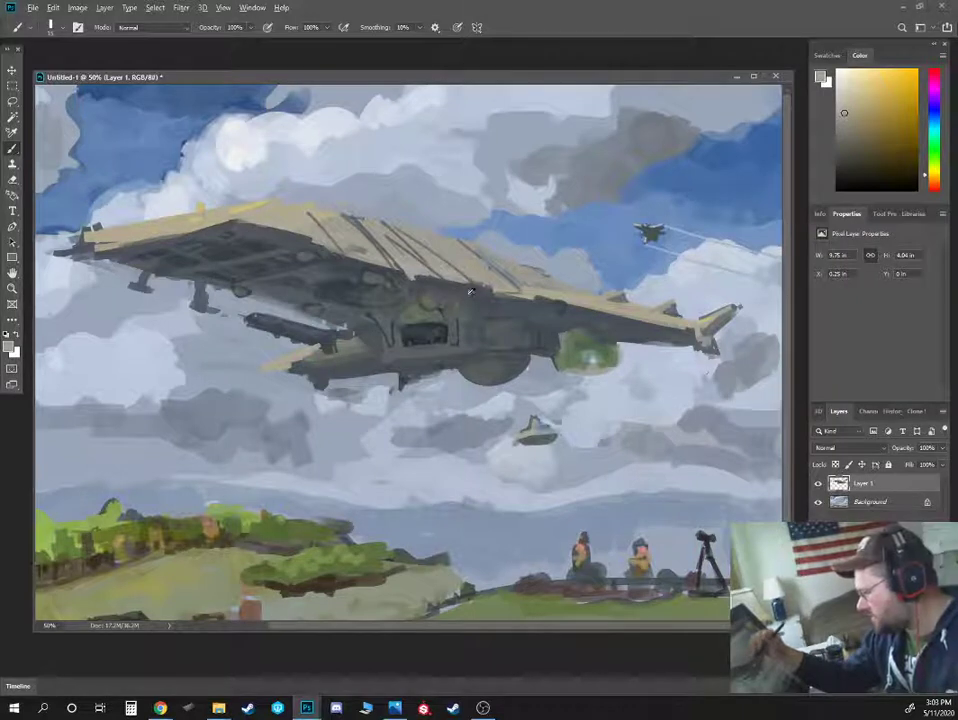
# Blend sampled dark and greenish greys into the hull between the deck edge and the hangar opening
pyautogui.keyDown('alt'); pyautogui.click(470, 297); pyautogui.keyUp('alt')
pyautogui.keyDown('alt'); pyautogui.click(458, 303); pyautogui.keyUp('alt')
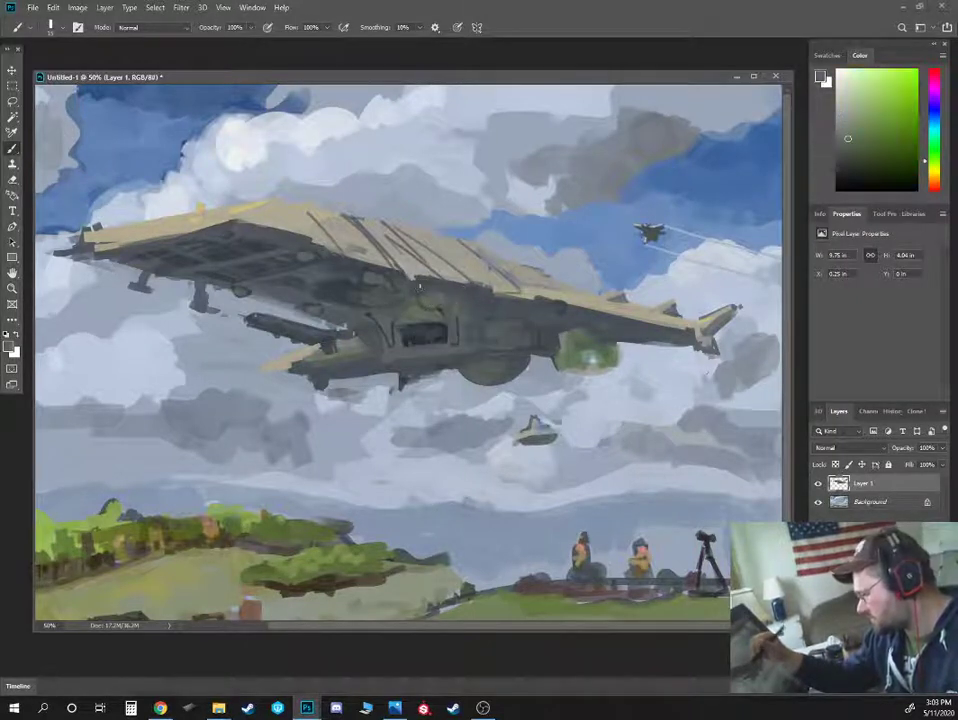
pyautogui.keyDown('alt'); pyautogui.click(411, 283); pyautogui.keyUp('alt')
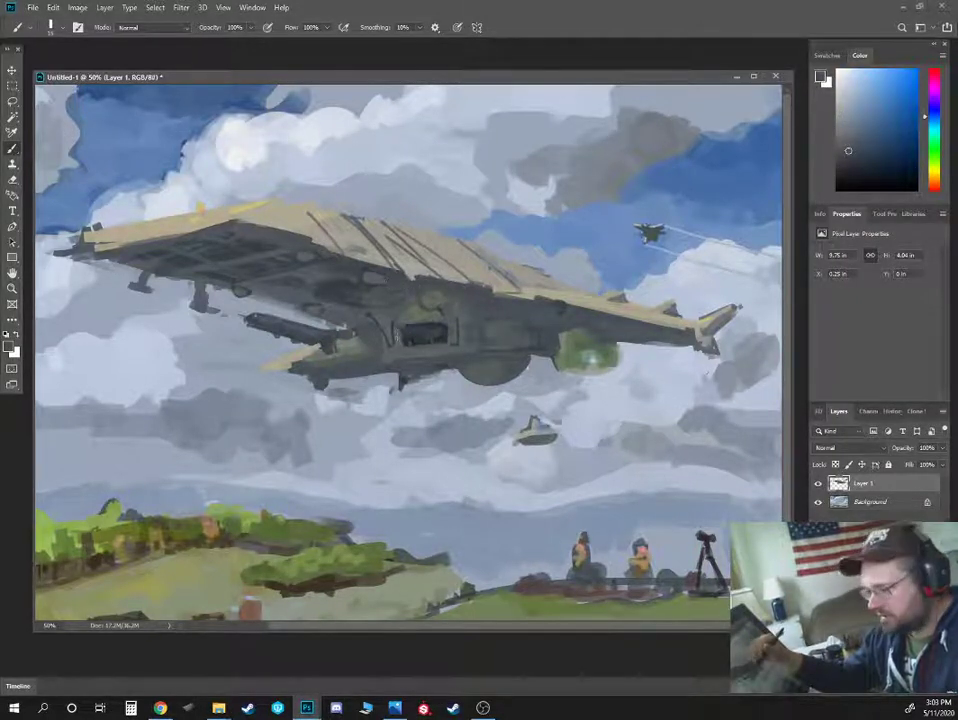
pyautogui.keyDown('alt'); pyautogui.click(428, 304); pyautogui.keyUp('alt')
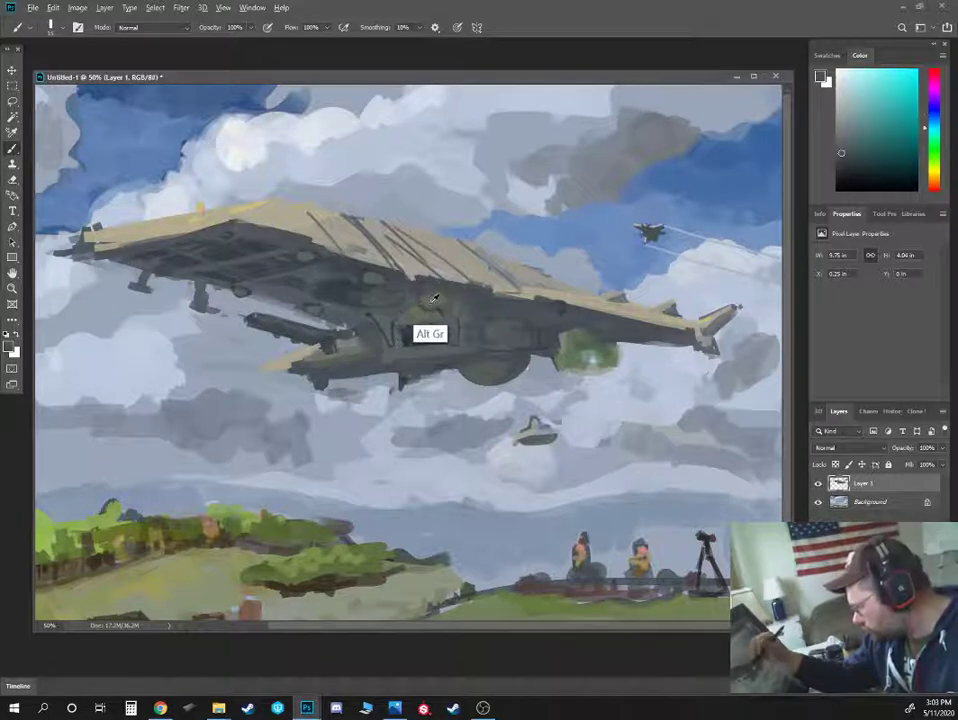
# Add small light touches behind the gun barrel and paint over the dark bracket lines beside the hangar opening in hull grey
pyautogui.keyDown('alt'); pyautogui.click(316, 340); pyautogui.keyUp('alt')
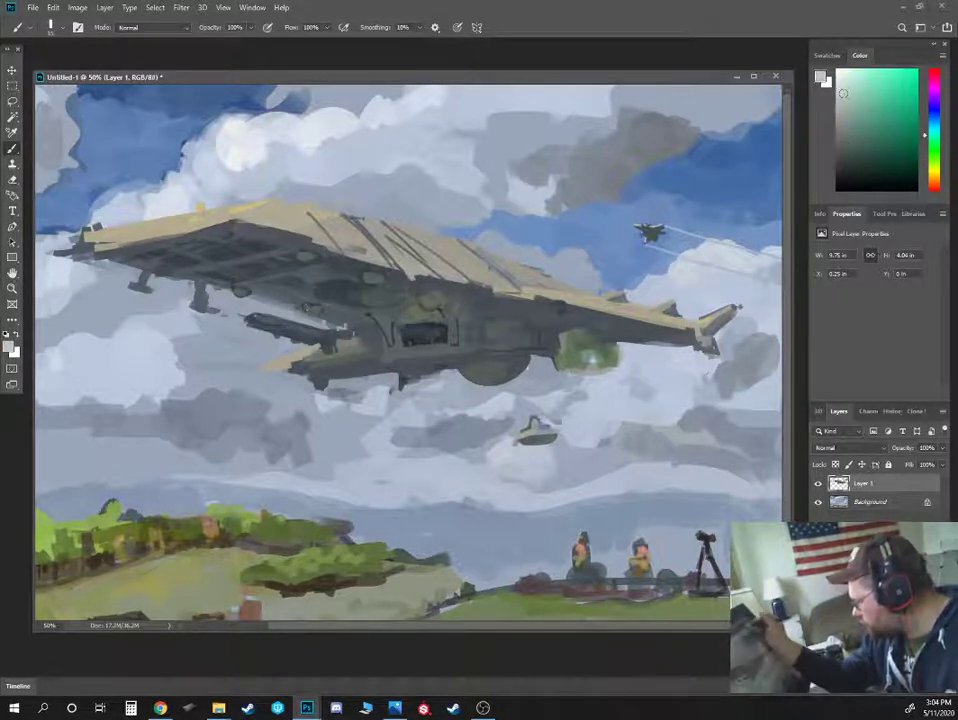
pyautogui.keyDown('alt'); pyautogui.click(368, 342); pyautogui.keyUp('alt')
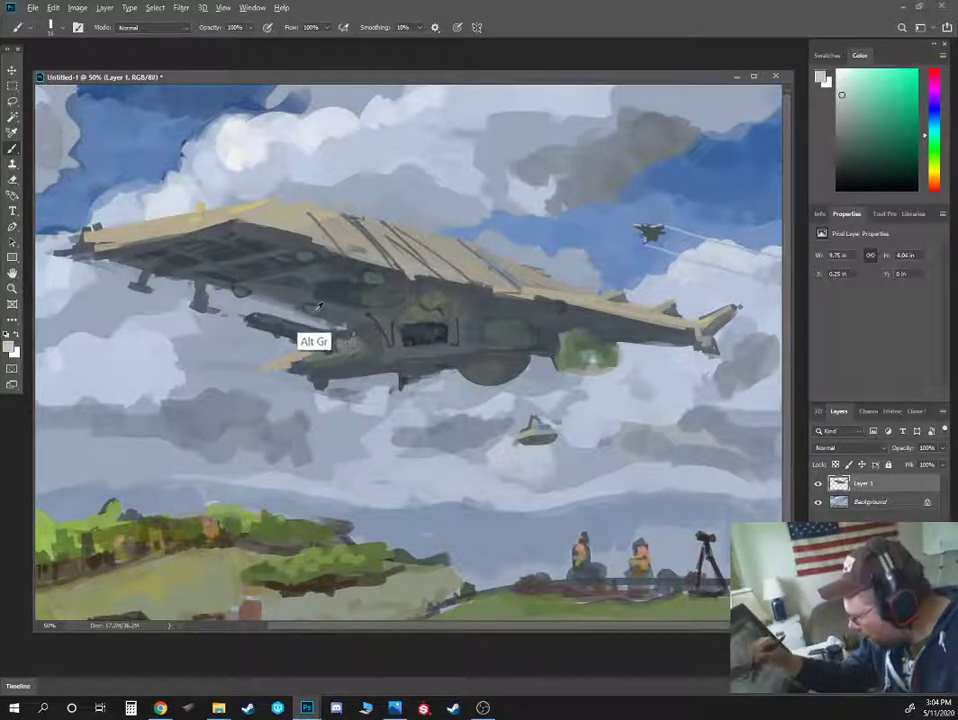
pyautogui.keyDown('alt'); pyautogui.click(452, 311); pyautogui.keyUp('alt')
pyautogui.moveTo(455, 317); pyautogui.dragTo(455, 342)
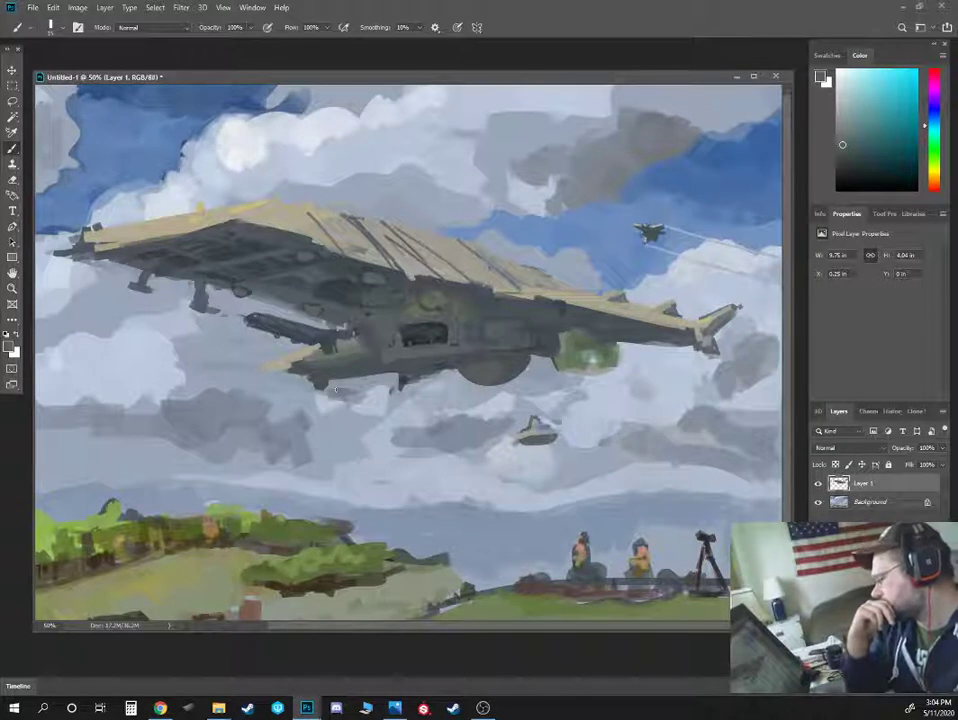
# Darken the hangar opening and paint muted green-grey tones on the hull in front of it
pyautogui.keyDown('alt'); pyautogui.click(419, 355); pyautogui.keyUp('alt')
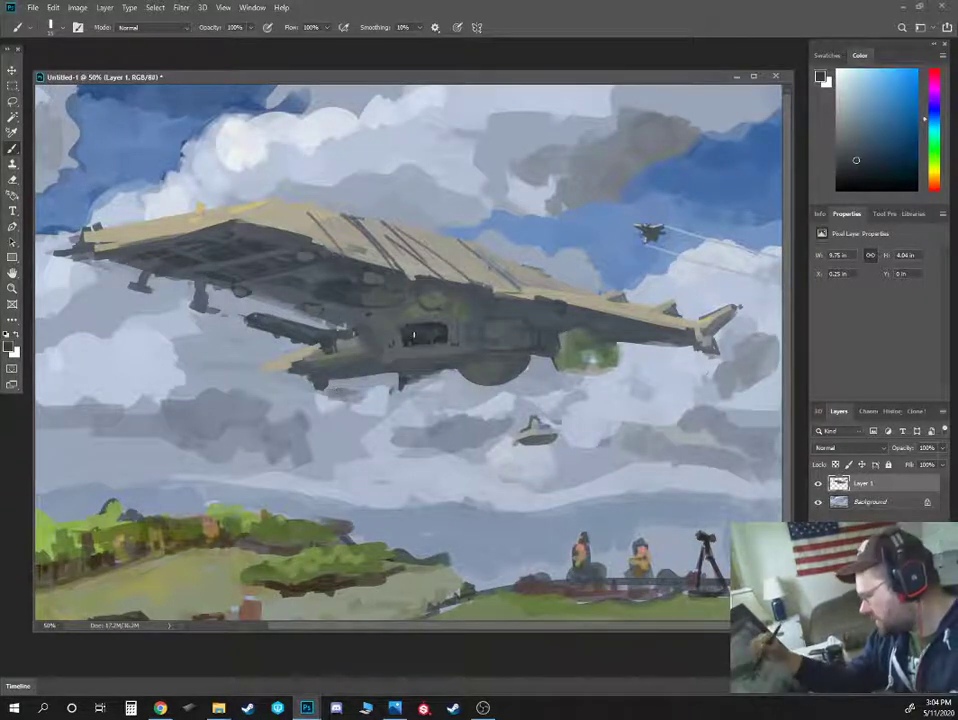
pyautogui.keyDown('alt'); pyautogui.click(405, 340); pyautogui.keyUp('alt')
pyautogui.keyDown('alt'); pyautogui.click(385, 342); pyautogui.keyUp('alt')
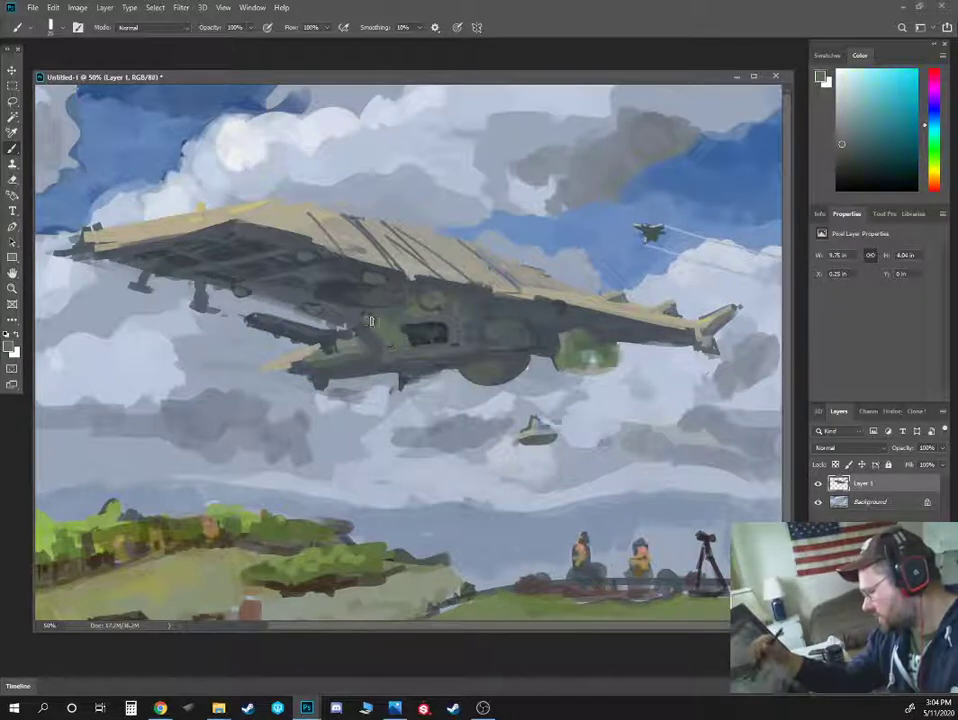
# Paint over the hangar opening with sampled hull greys and blend the tones around the round pod beneath the deck edge
pyautogui.moveTo(405, 338)
pyautogui.mouseDown()
pyautogui.moveTo(422, 342)
pyautogui.moveTo(359, 323)
pyautogui.mouseUp()
pyautogui.keyDown('alt'); pyautogui.click(408, 350); pyautogui.keyUp('alt')
pyautogui.press('[')
pyautogui.press('[')
pyautogui.press('[')
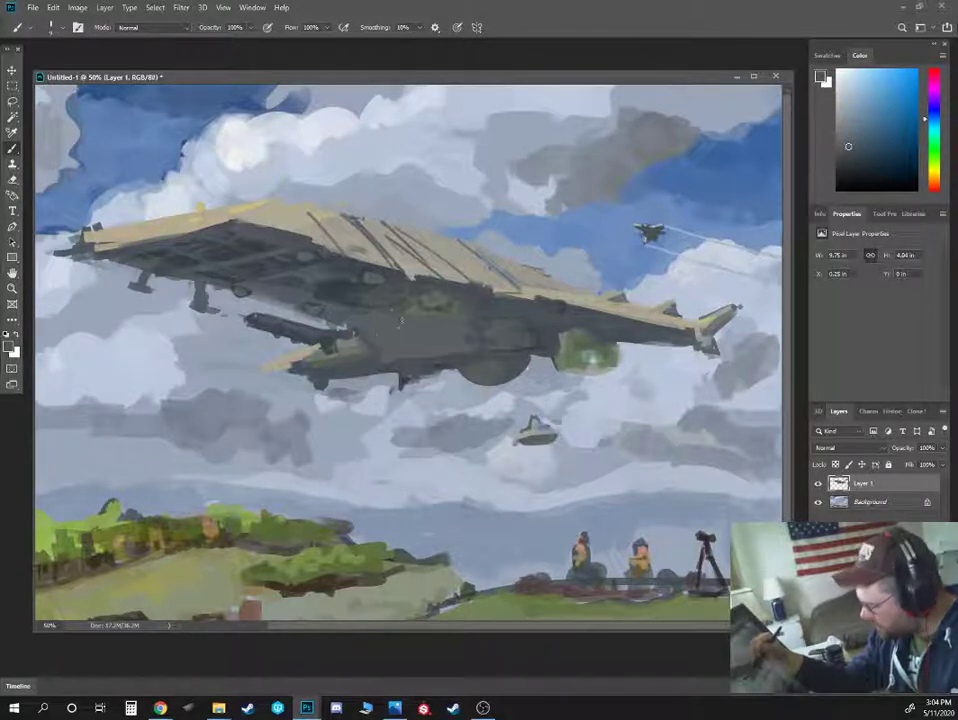
pyautogui.keyDown('alt'); pyautogui.click(368, 310); pyautogui.keyUp('alt')
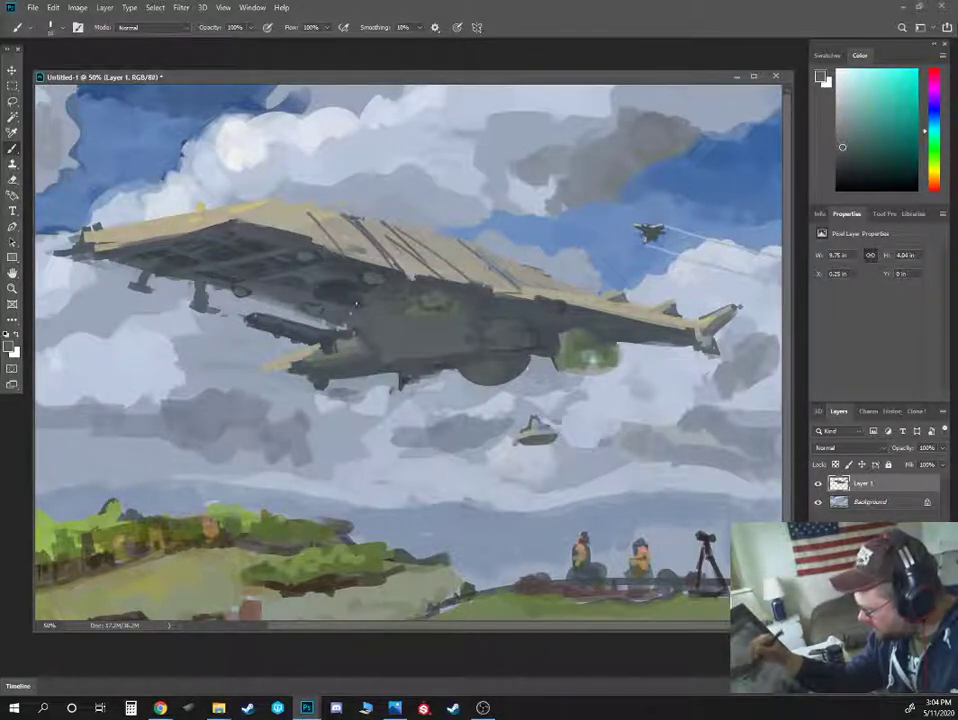
pyautogui.keyDown('alt'); pyautogui.click(358, 302); pyautogui.keyUp('alt')
pyautogui.moveTo(368, 304); pyautogui.dragTo(400, 299)
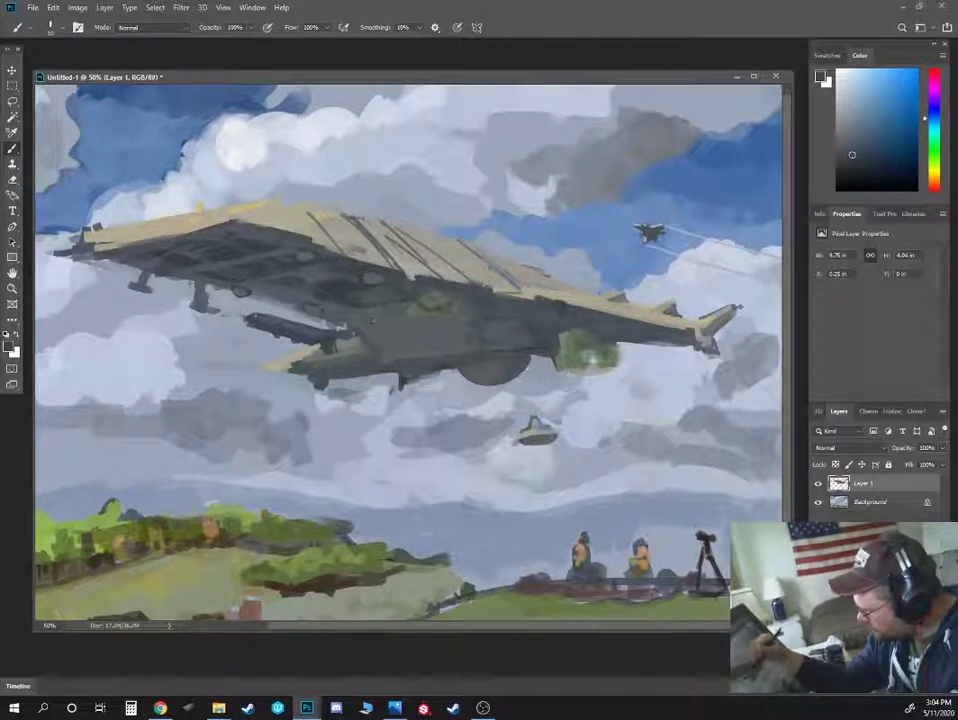
# Add dark diagonal structural lines to the hull behind the gun and blend sampled greys around them
pyautogui.moveTo(372, 320)
pyautogui.mouseDown()
pyautogui.moveTo(383, 343)
pyautogui.moveTo(454, 360)
pyautogui.mouseUp()
pyautogui.keyDown('alt'); pyautogui.click(380, 346); pyautogui.keyUp('alt')
pyautogui.keyDown('alt'); pyautogui.click(400, 349); pyautogui.keyUp('alt')
pyautogui.keyDown('alt'); pyautogui.click(488, 350); pyautogui.keyUp('alt')
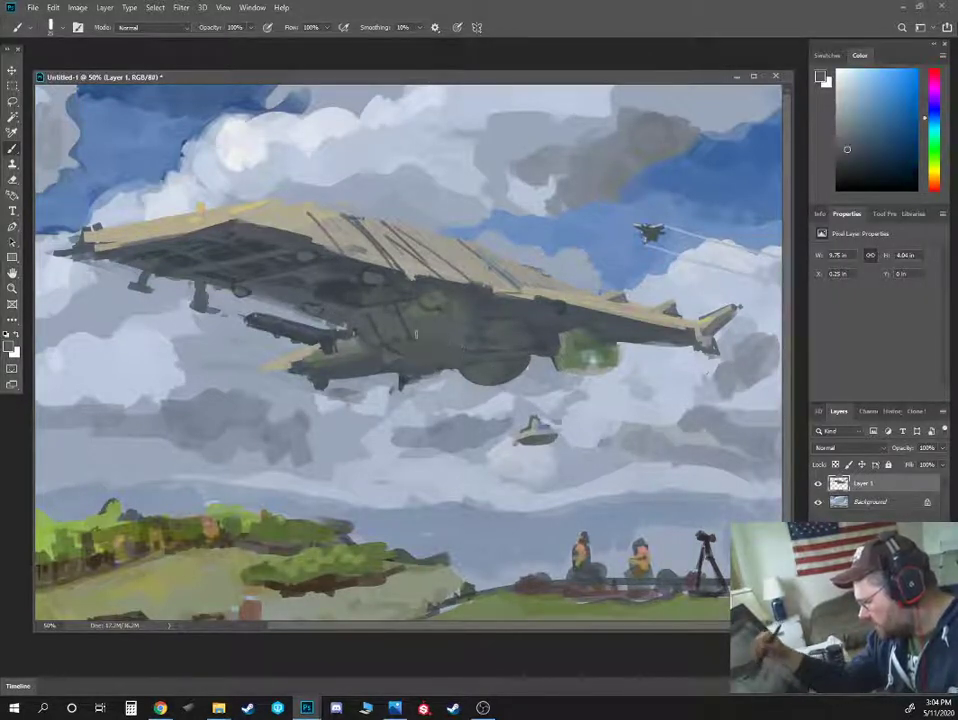
pyautogui.keyDown('alt'); pyautogui.click(474, 346); pyautogui.keyUp('alt')
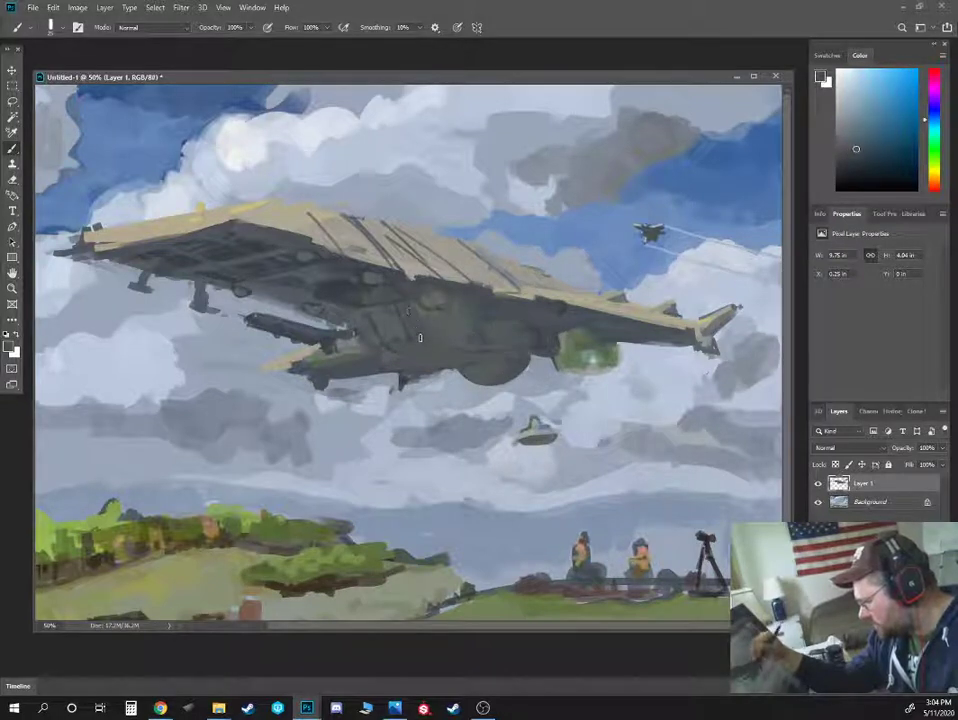
# Paint bluish-grey patches on the middle hull and extend the lower tip of the tail fin in hull grey
pyautogui.click(844, 168)
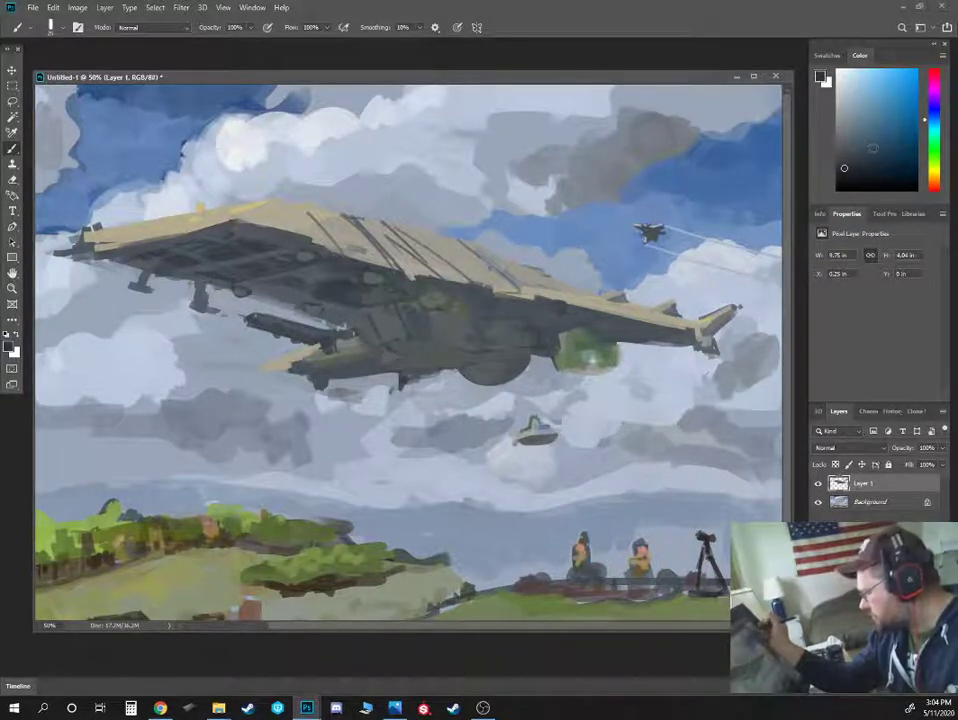
pyautogui.moveTo(863, 161)
pyautogui.mouseDown()
pyautogui.moveTo(877, 148)
pyautogui.moveTo(860, 140)
pyautogui.mouseUp()
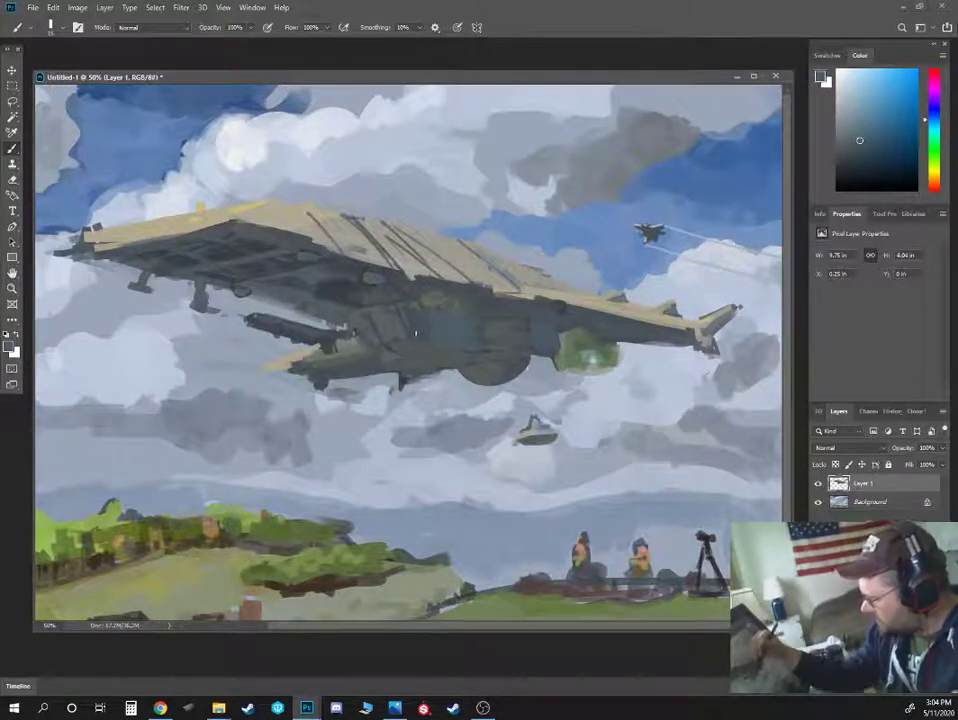
pyautogui.keyDown('alt'); pyautogui.click(314, 268); pyautogui.keyUp('alt')
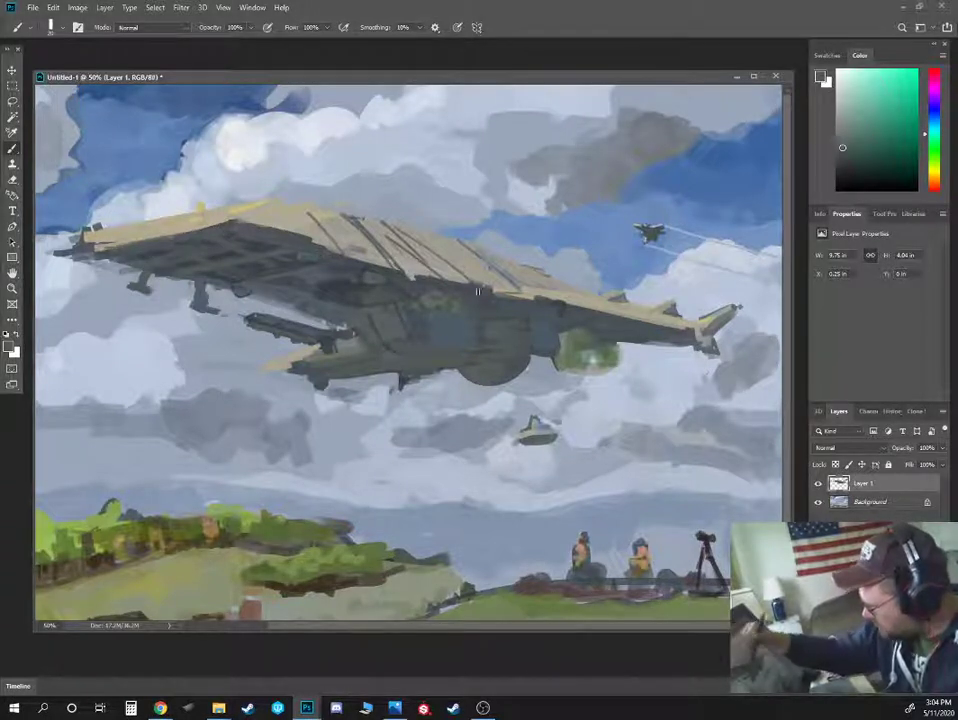
pyautogui.moveTo(708, 347); pyautogui.dragTo(722, 360)
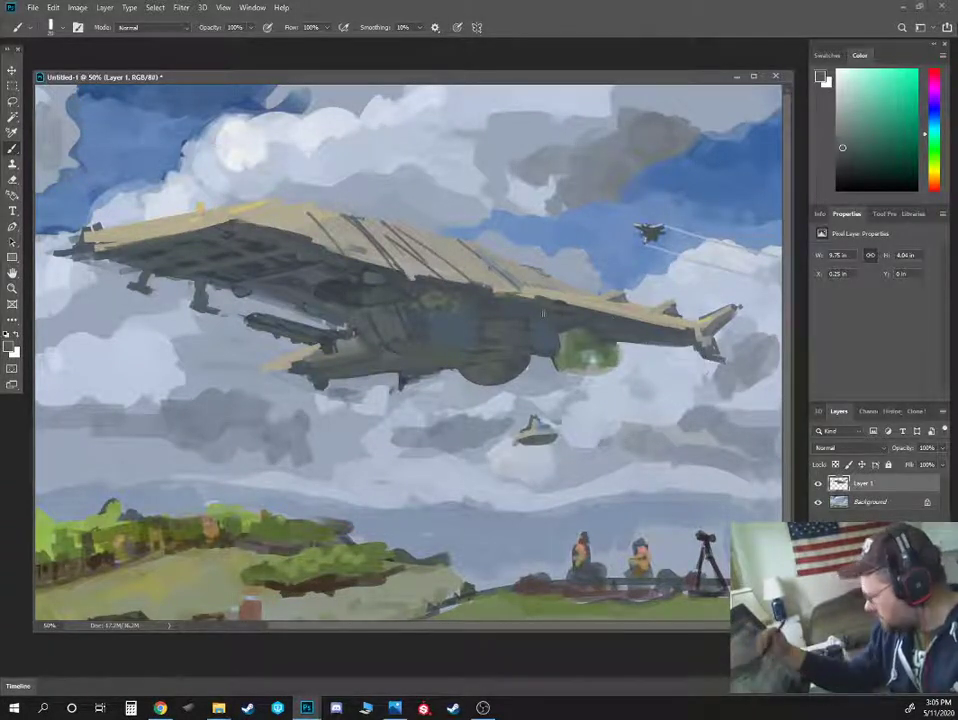
# Paint a small dark opening inside the bluish hull patch and blend its edges with sampled dark tones
pyautogui.keyDown('alt'); pyautogui.click(500, 331); pyautogui.keyUp('alt')
pyautogui.keyDown('alt'); pyautogui.click(417, 316); pyautogui.keyUp('alt')
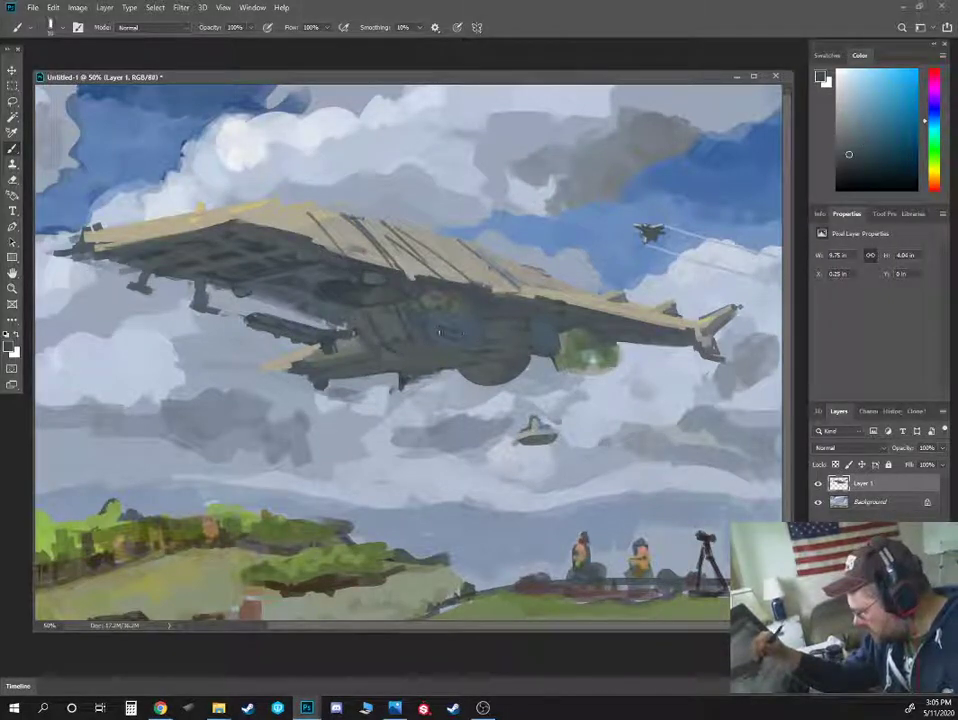
pyautogui.moveTo(450, 330); pyautogui.dragTo(478, 334)
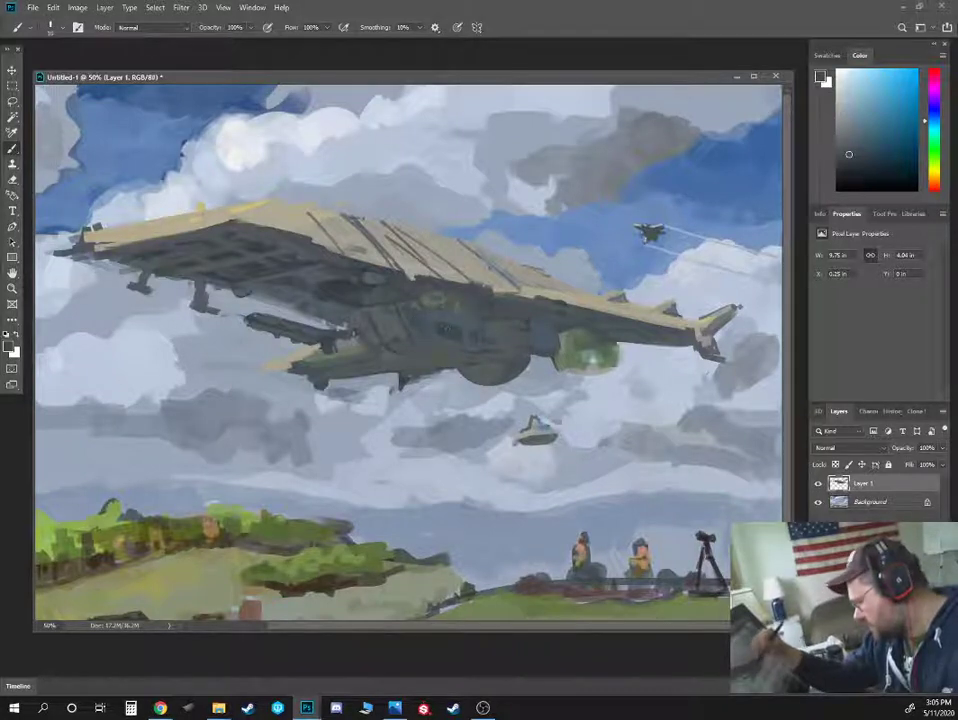
pyautogui.click(852, 173)
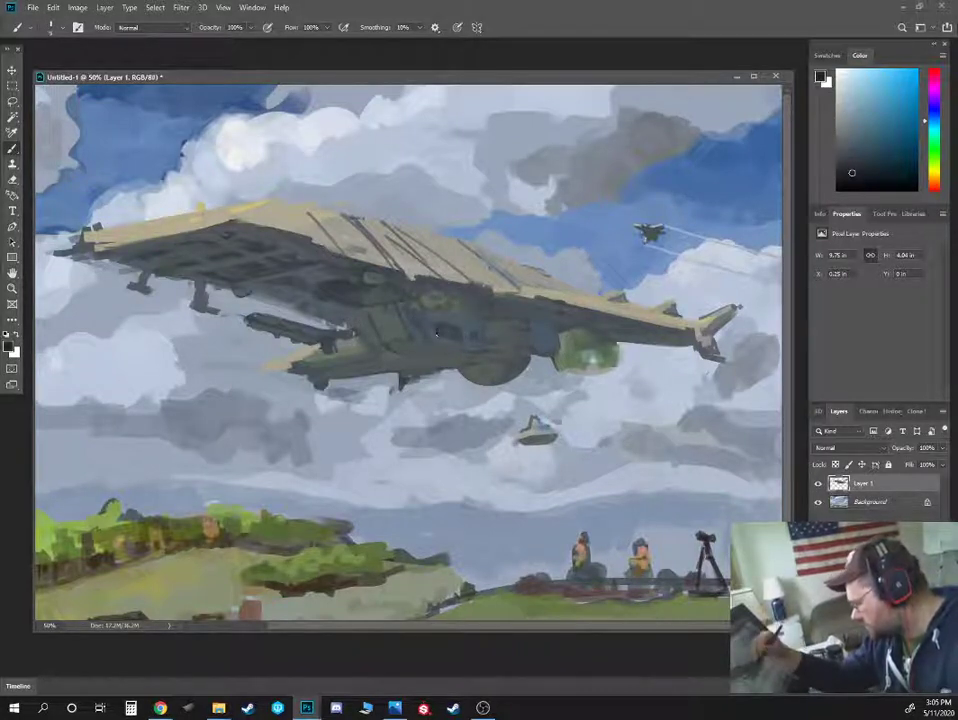
pyautogui.keyDown('alt'); pyautogui.click(447, 337); pyautogui.keyUp('alt')
pyautogui.press(']')
pyautogui.press(']')
pyautogui.moveTo(437, 331); pyautogui.dragTo(454, 335)
pyautogui.keyDown('alt'); pyautogui.click(446, 329); pyautogui.keyUp('alt')
pyautogui.keyDown('alt'); pyautogui.click(463, 336); pyautogui.keyUp('alt')
pyautogui.keyDown('alt'); pyautogui.click(447, 337); pyautogui.keyUp('alt')
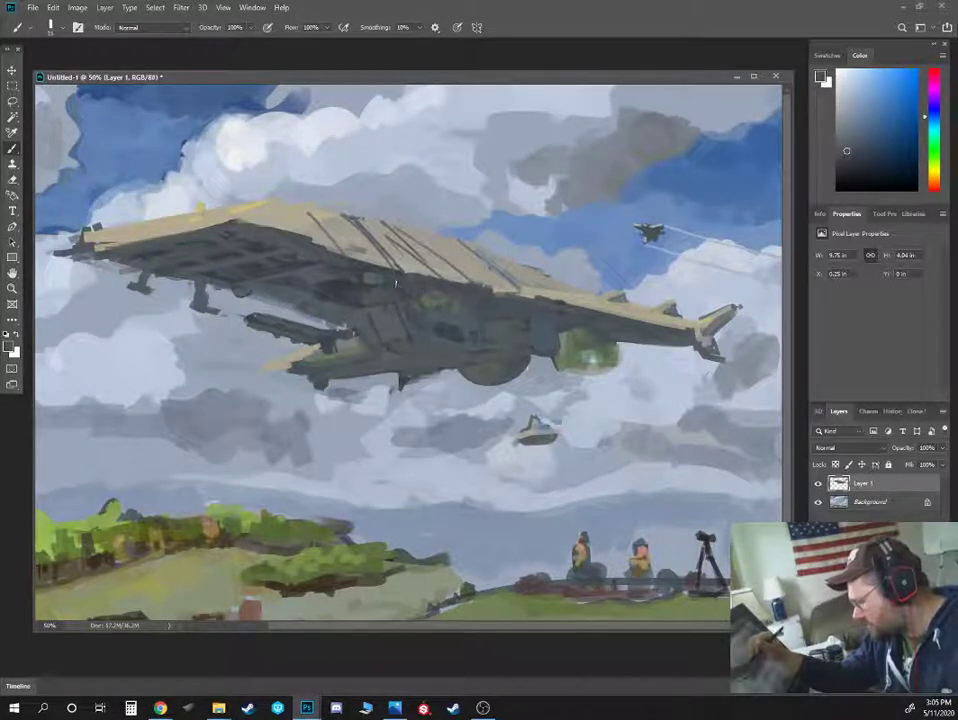
# Add subtle dark panel lines to the hull above the rounded belly and touch up the gap above the gun with sampled greys
pyautogui.keyDown('alt'); pyautogui.click(527, 333); pyautogui.keyUp('alt')
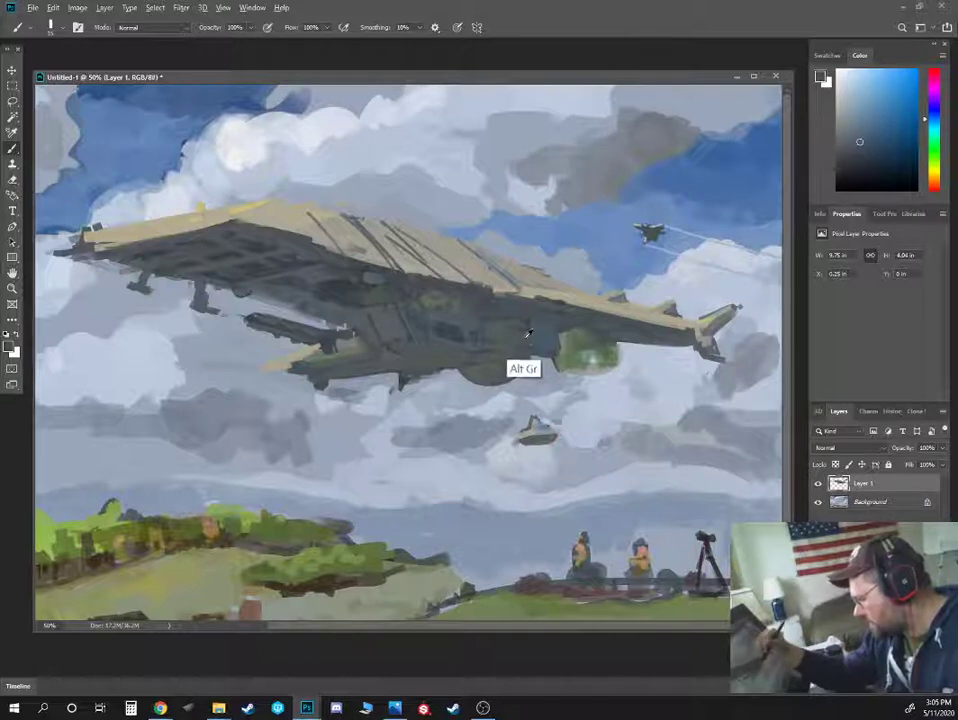
pyautogui.keyDown('alt'); pyautogui.click(524, 330); pyautogui.keyUp('alt')
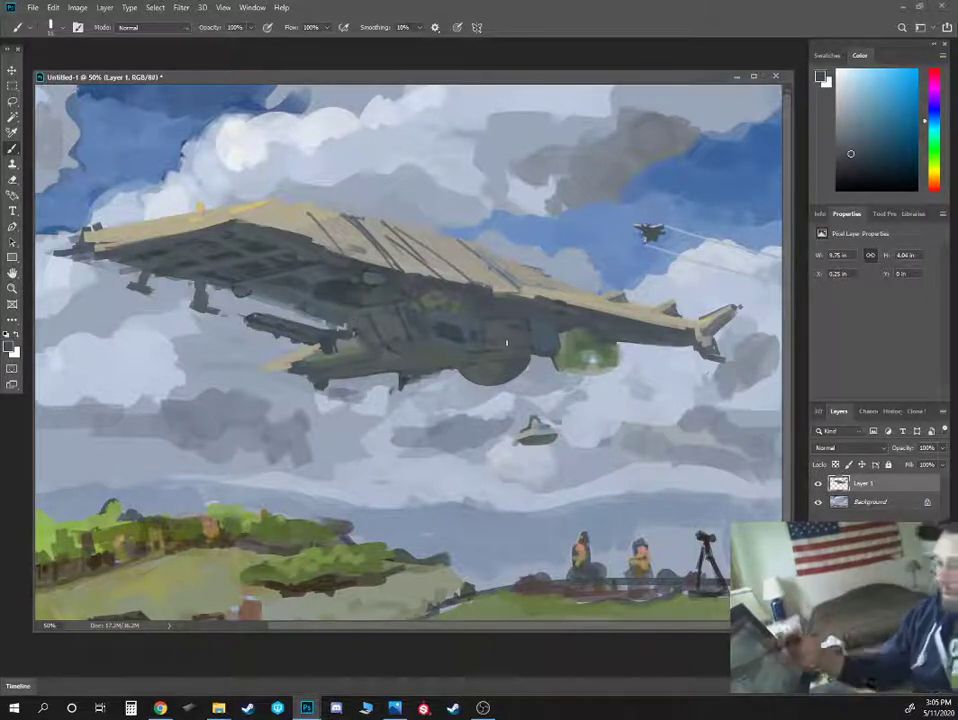
pyautogui.keyDown('alt'); pyautogui.click(325, 320); pyautogui.keyUp('alt')
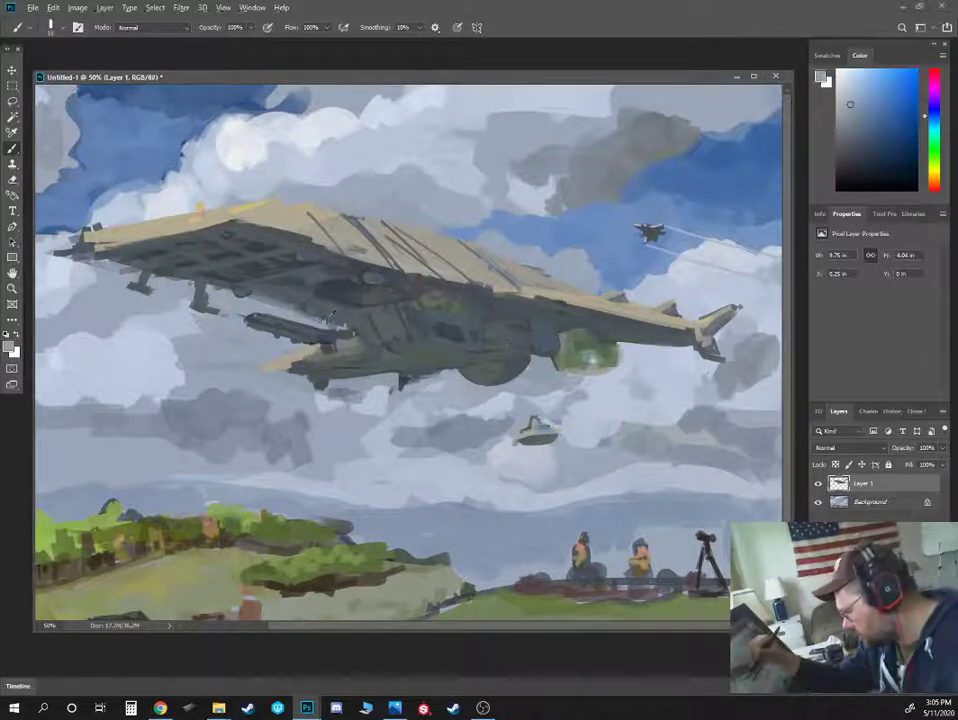
pyautogui.keyDown('alt'); pyautogui.click(323, 322); pyautogui.keyUp('alt')
pyautogui.keyDown('alt'); pyautogui.click(326, 316); pyautogui.keyUp('alt')
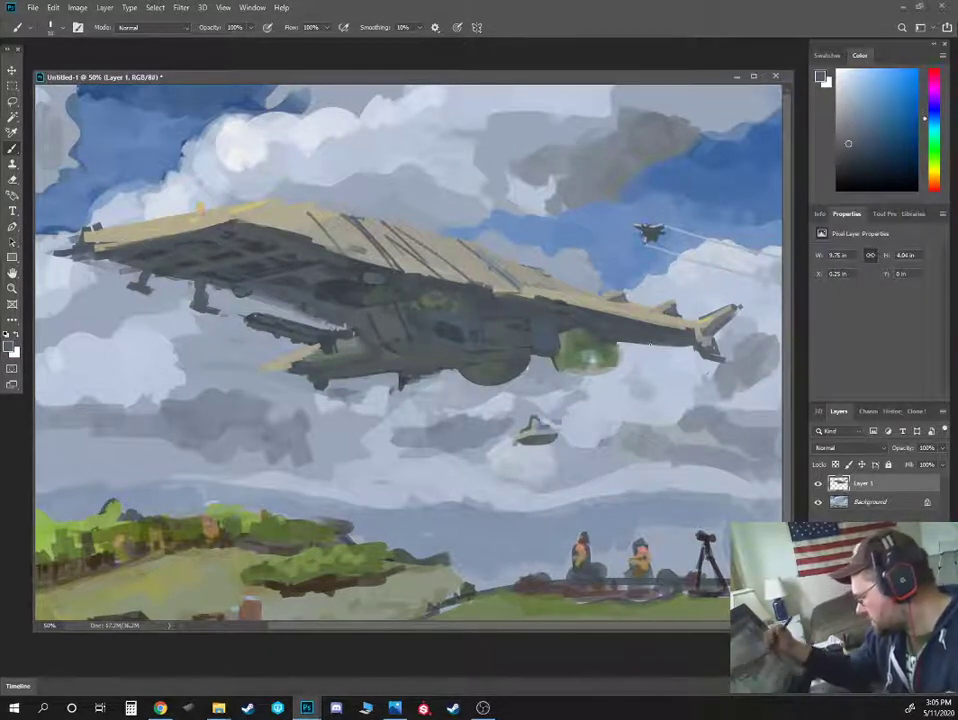
# Trim the underside of the rear hull with light cloud colour and add small dark protrusions in sampled hull grey
pyautogui.keyDown('alt'); pyautogui.click(477, 284); pyautogui.keyUp('alt')
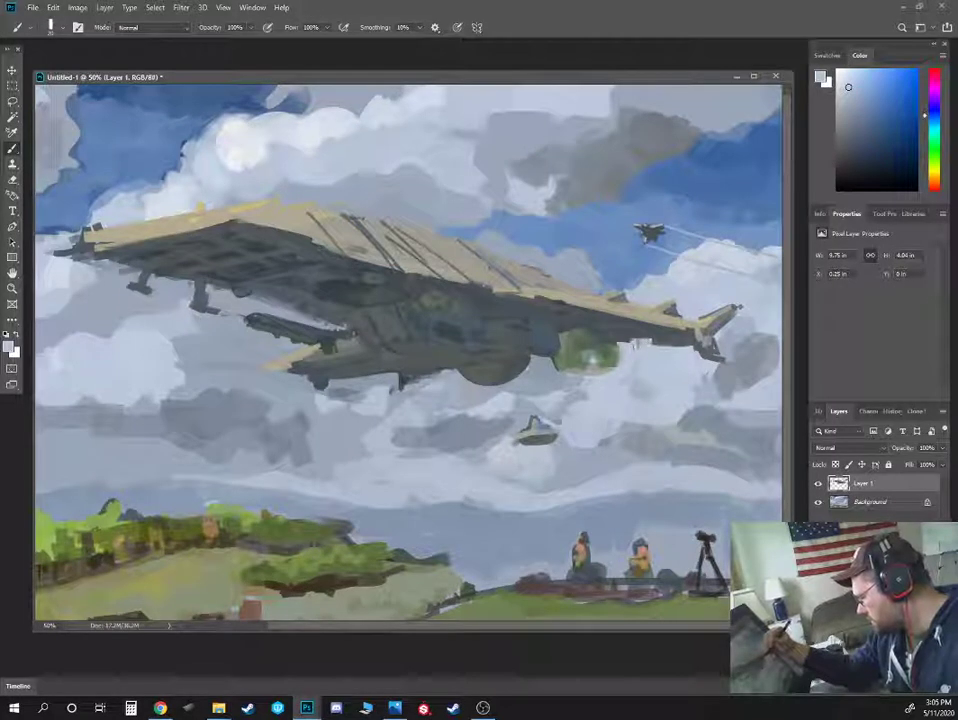
pyautogui.keyDown('alt'); pyautogui.click(658, 339); pyautogui.keyUp('alt')
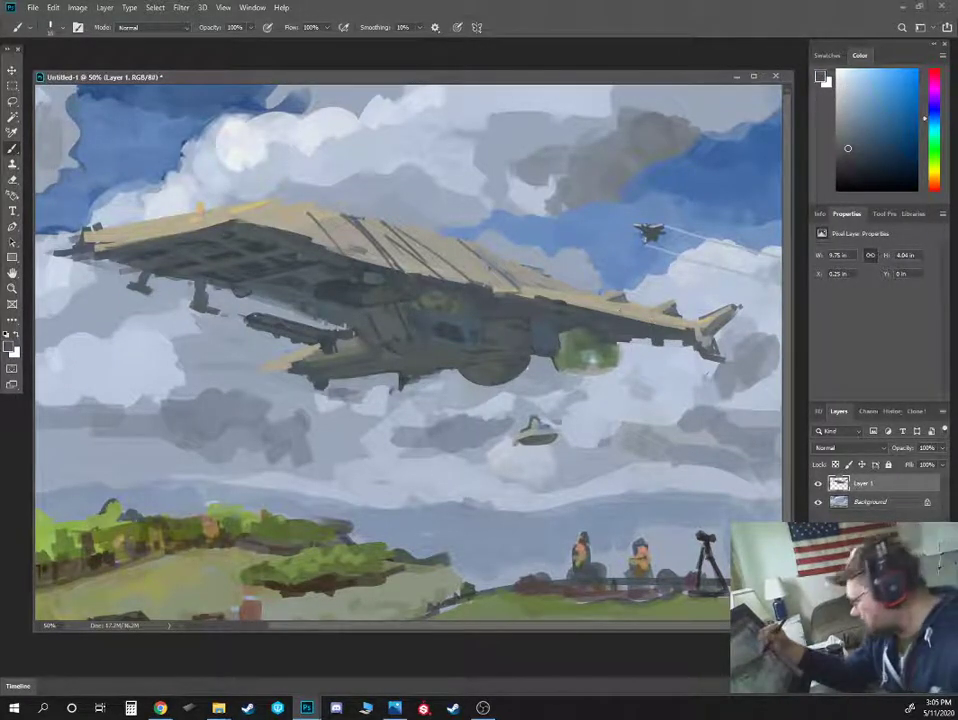
pyautogui.press('[')
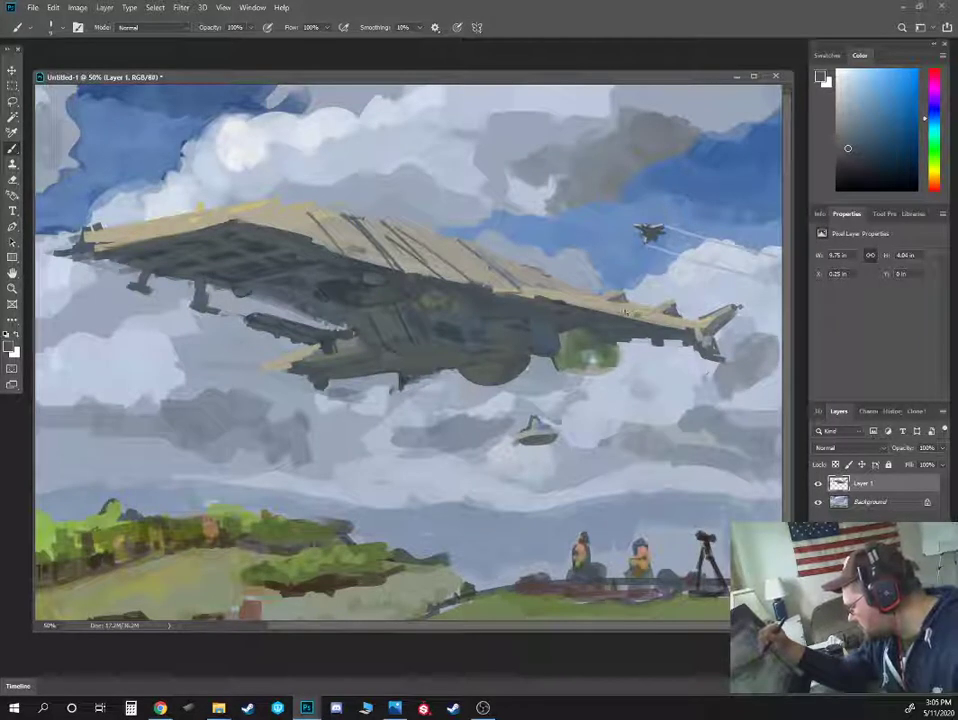
# Touch up the rear edge of the deck with sampled deck tan and cloud grey
pyautogui.keyDown('alt'); pyautogui.click(606, 295); pyautogui.keyUp('alt')
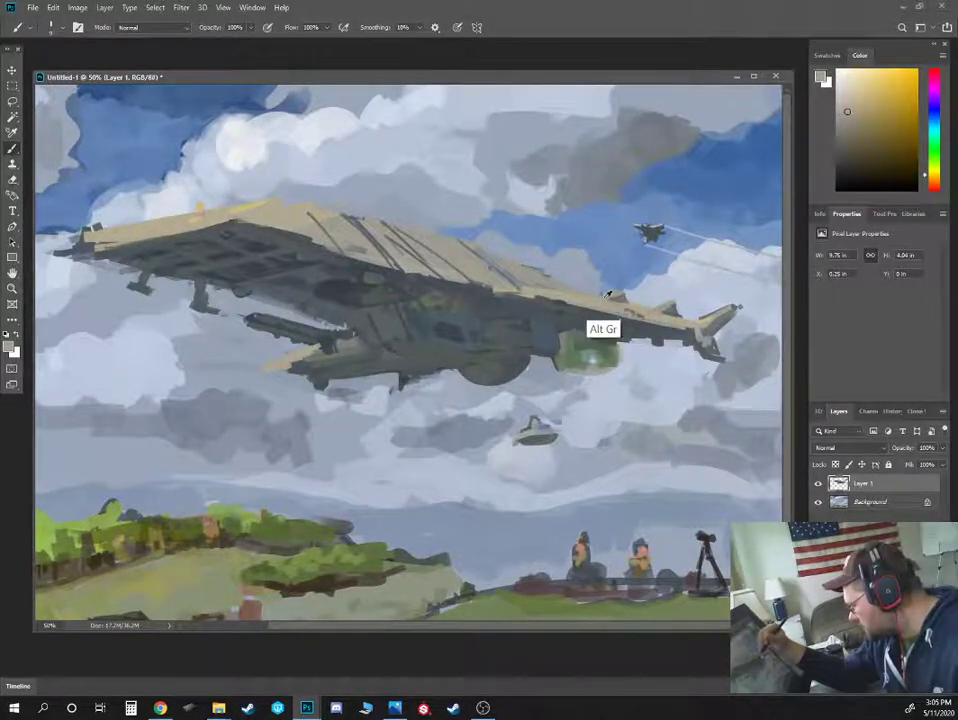
pyautogui.keyDown('alt'); pyautogui.click(605, 272); pyautogui.keyUp('alt')
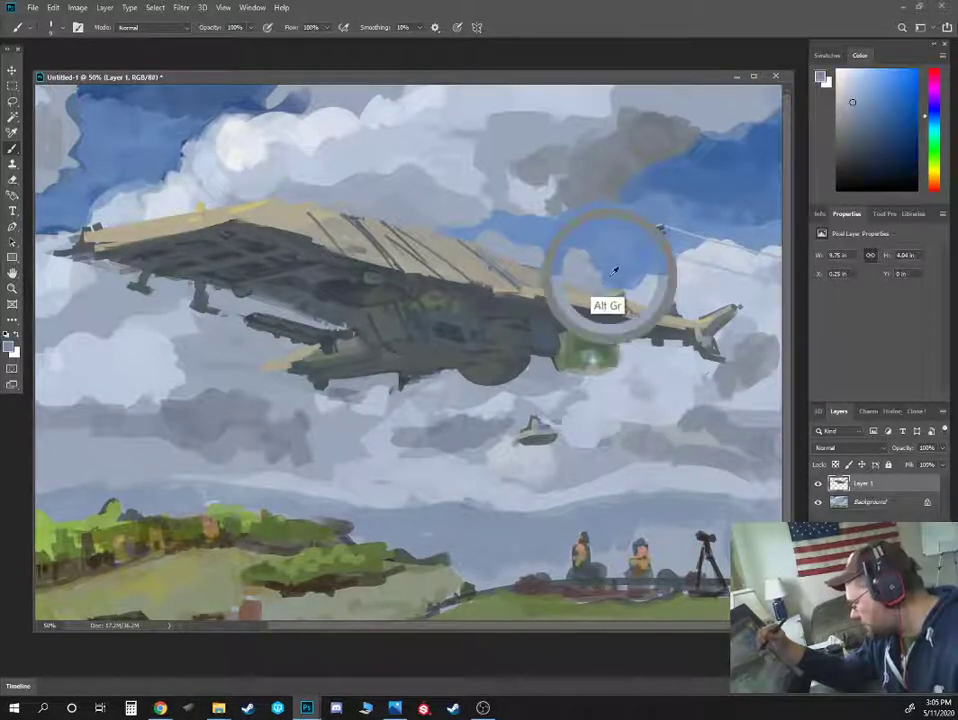
pyautogui.press(']')
pyautogui.press(']')
pyautogui.press(']')
pyautogui.press(']')
# Break up and soften the dark diagonal stripes across the deck with sampled grey and tan strokes
pyautogui.keyDown('alt'); pyautogui.click(472, 258); pyautogui.keyUp('alt')
pyautogui.keyDown('alt'); pyautogui.click(456, 256); pyautogui.keyUp('alt')
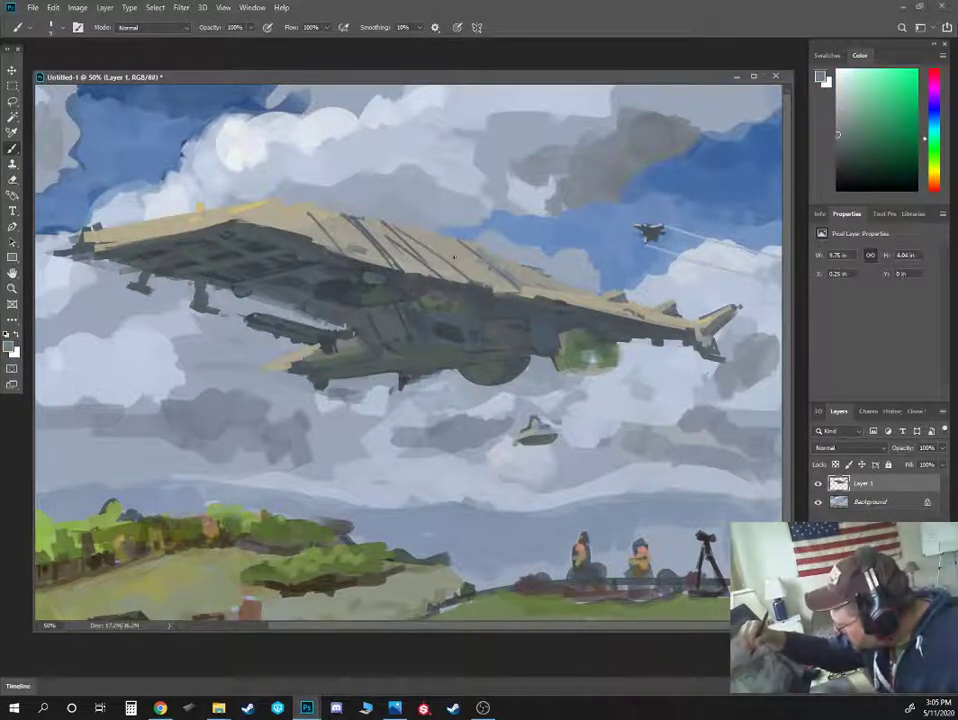
pyautogui.keyDown('alt'); pyautogui.click(448, 259); pyautogui.keyUp('alt')
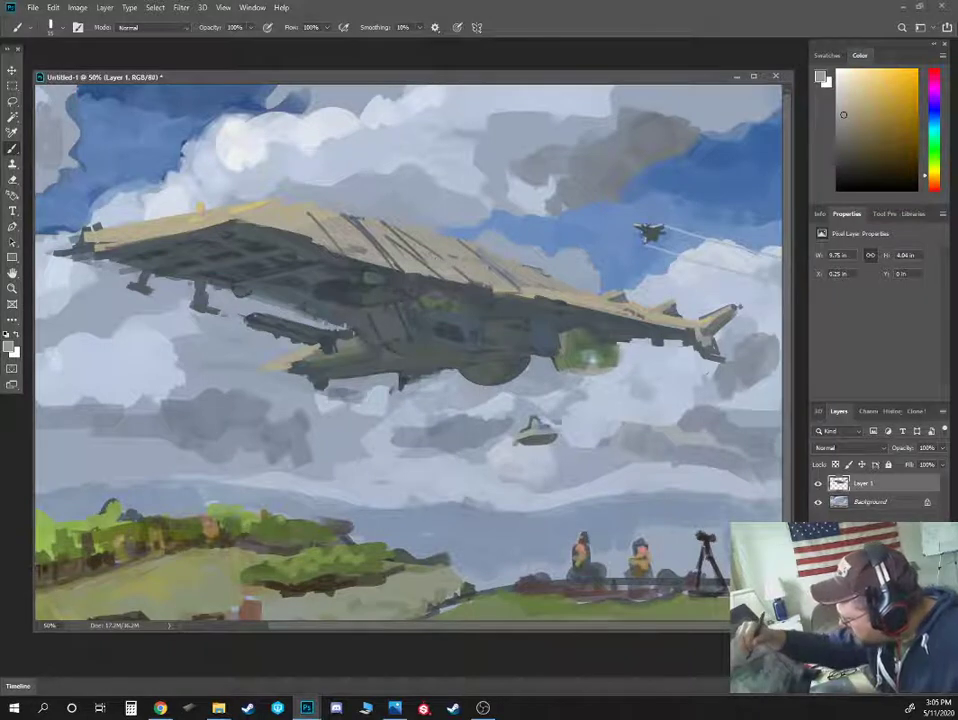
pyautogui.keyDown('alt'); pyautogui.click(377, 225); pyautogui.keyUp('alt')
pyautogui.press('[')
pyautogui.moveTo(356, 224); pyautogui.dragTo(392, 261)
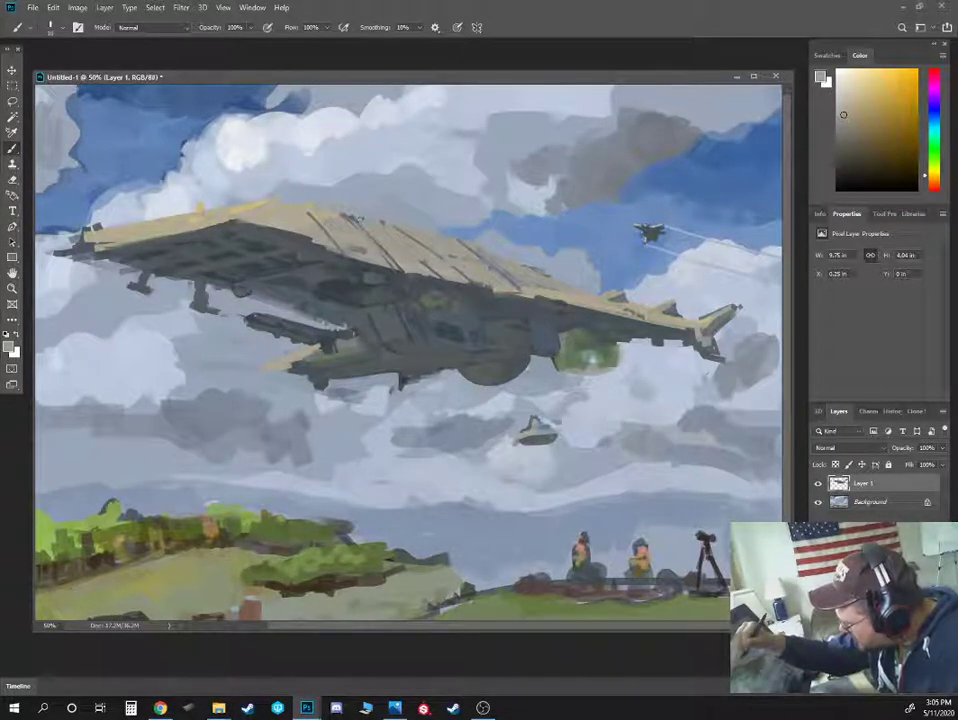
# Clean up the far upper edge of the deck with sampled cloud greys and check the whole painting
pyautogui.keyDown('alt'); pyautogui.click(281, 154); pyautogui.keyUp('alt')
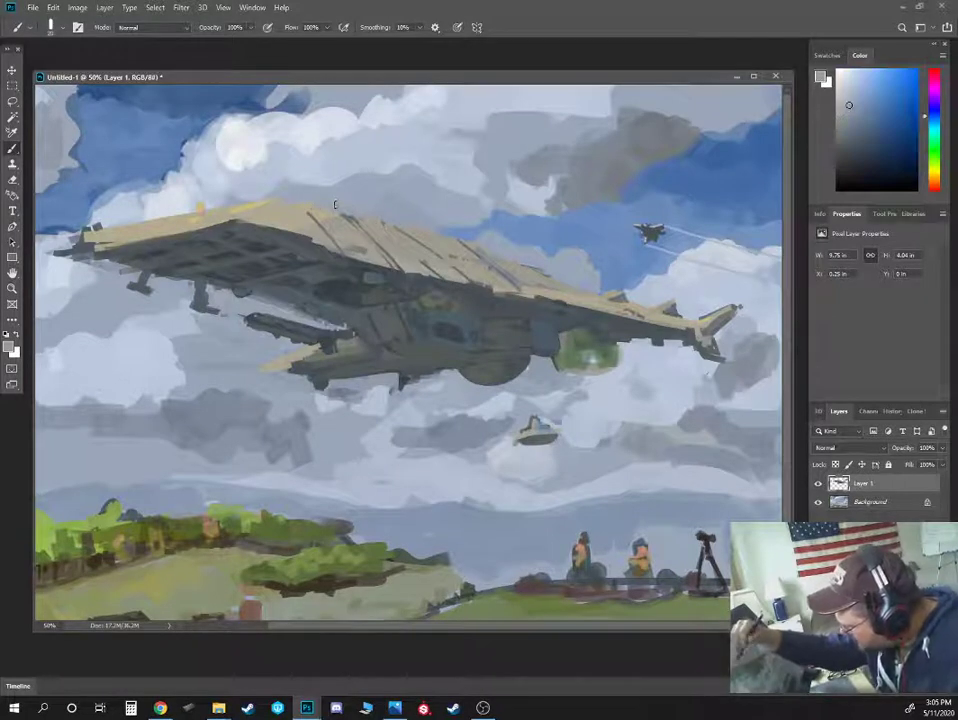
pyautogui.press(']')
pyautogui.keyDown('alt'); pyautogui.click(200, 150); pyautogui.keyUp('alt')
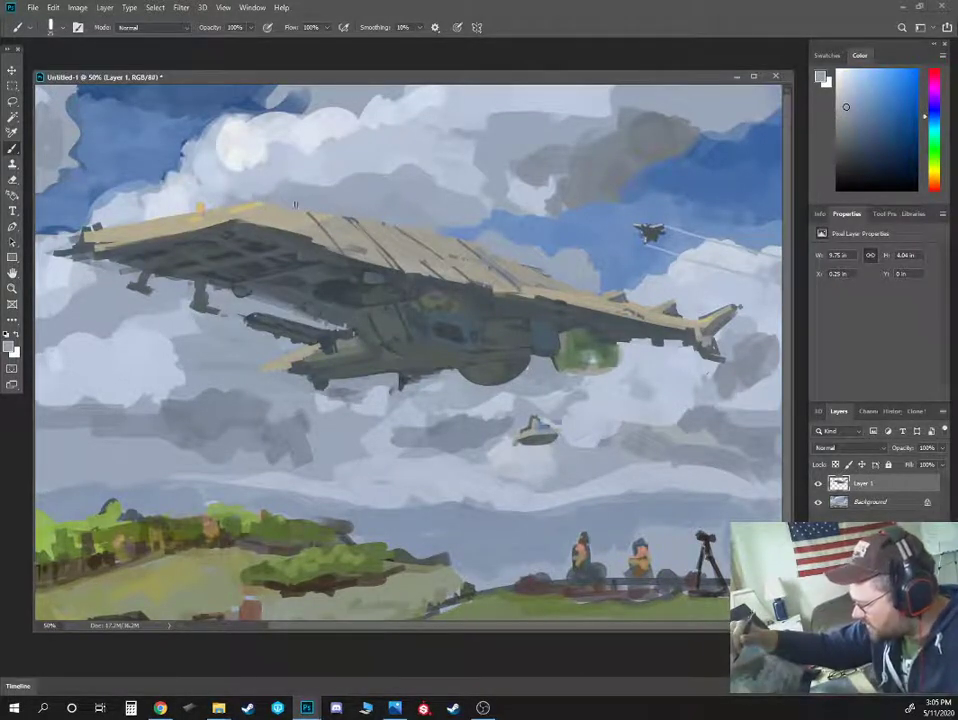
pyautogui.hotkey('ctrl', '-')
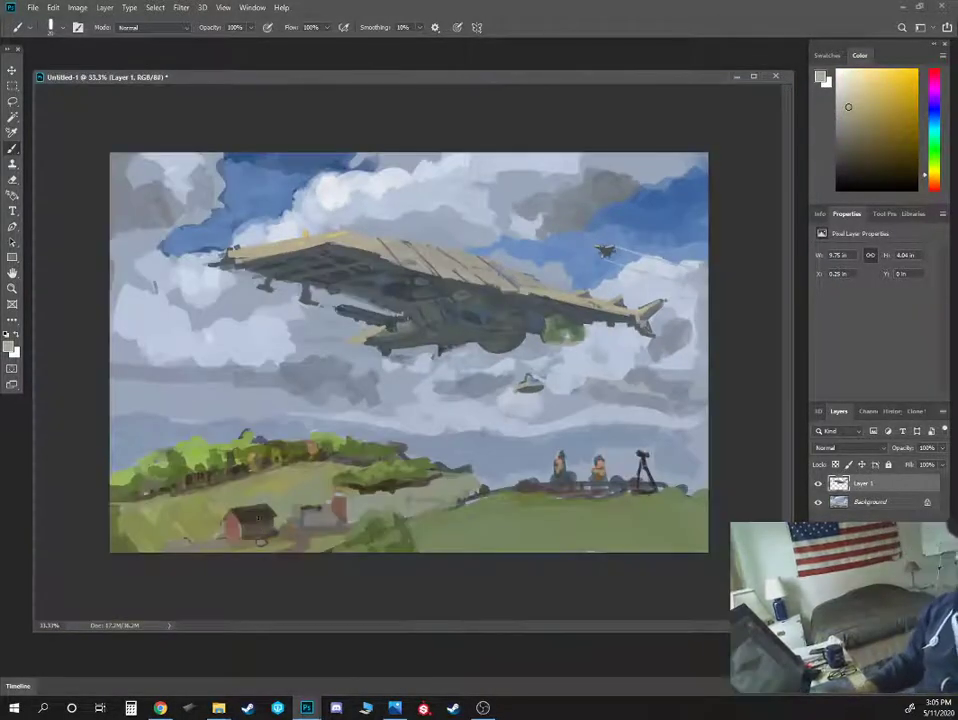
pyautogui.hotkey('ctrl', '+')
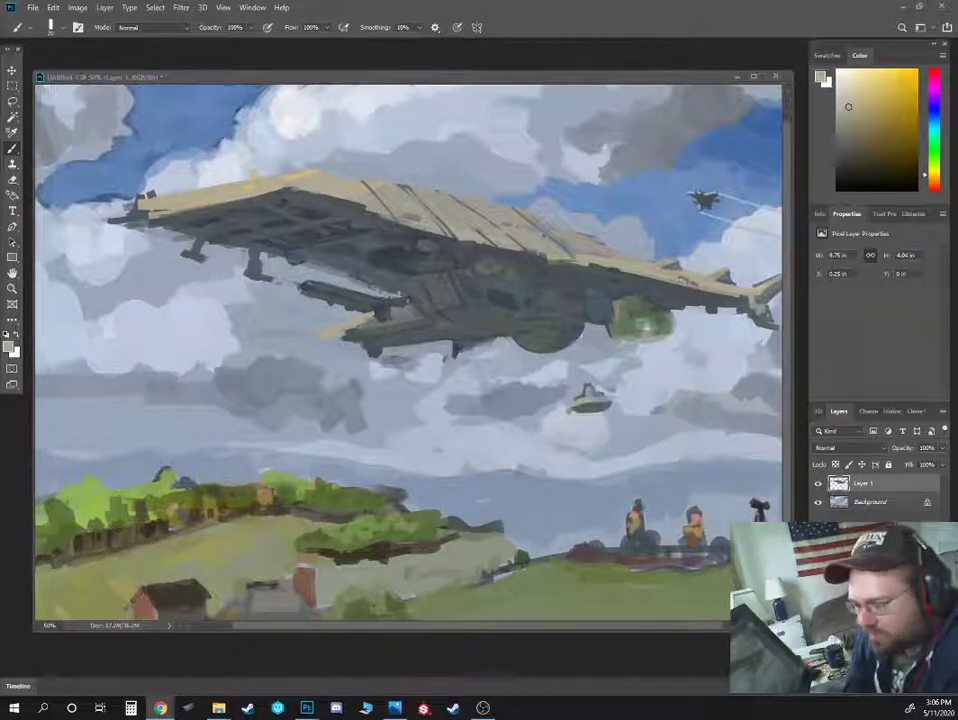
# Consult the Typhoon submarine image results and open several hull photos, including the Covert Shores stern view
pyautogui.moveTo(0, 205); pyautogui.dragTo(195, 184)
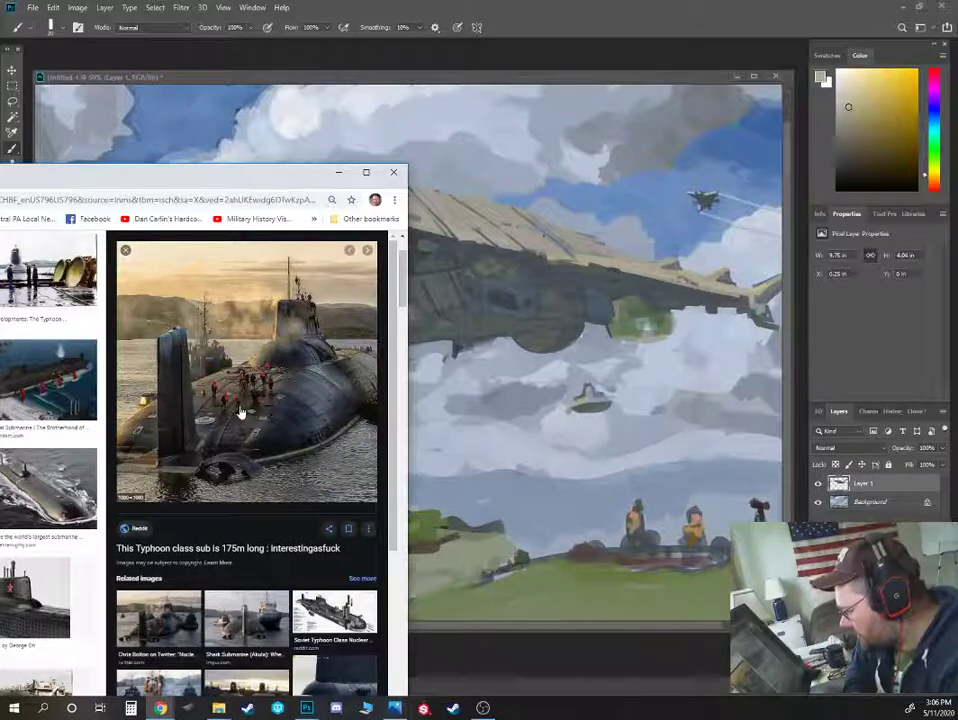
pyautogui.moveTo(208, 182)
pyautogui.mouseDown()
pyautogui.moveTo(276, 156)
pyautogui.moveTo(286, 130)
pyautogui.moveTo(198, 180)
pyautogui.mouseUp()
pyautogui.click(108, 447)
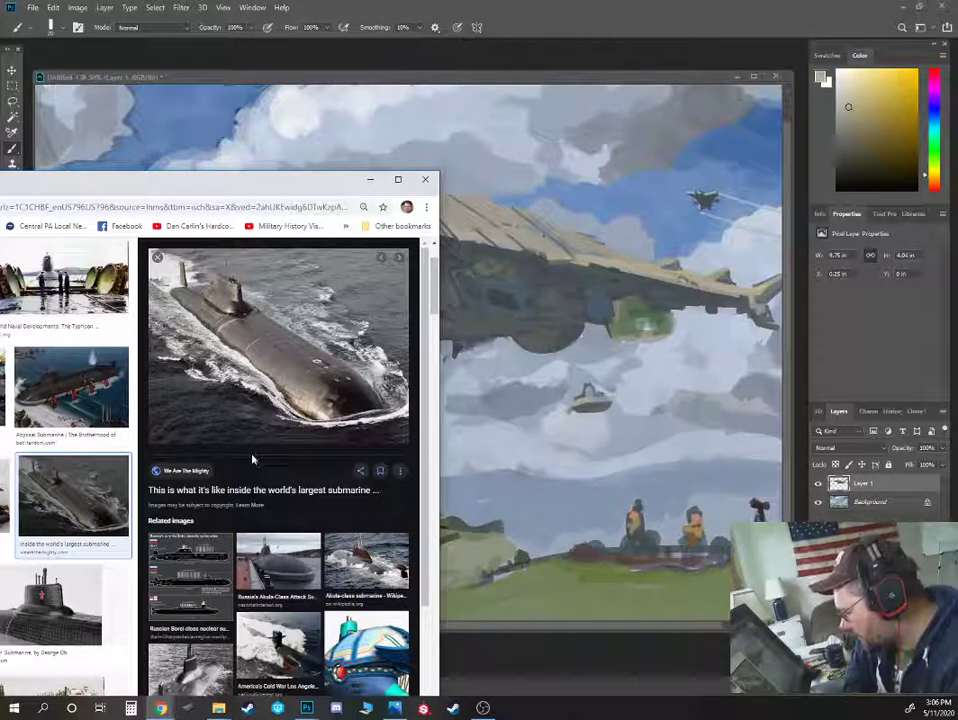
pyautogui.scroll(-3, 300, 630)
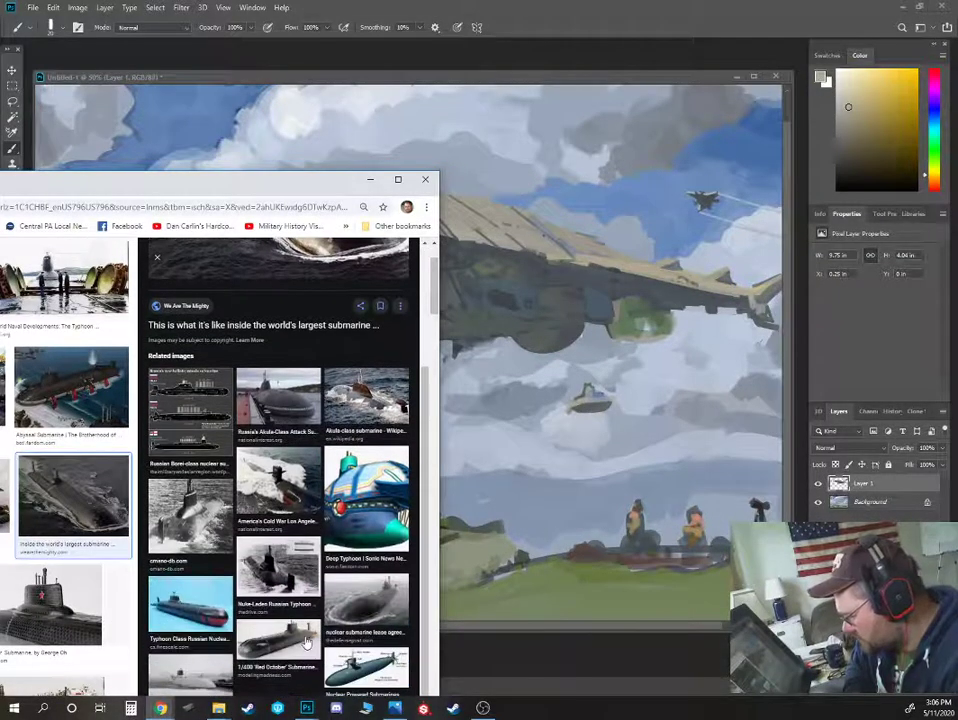
pyautogui.scroll(-5, 92, 365)
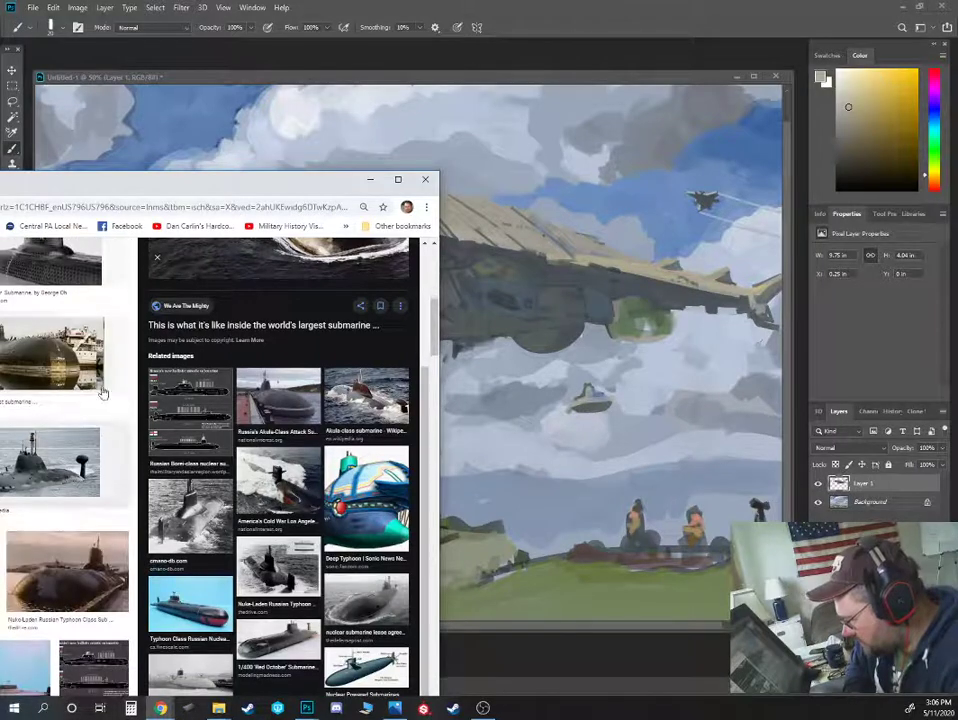
pyautogui.click(92, 365)
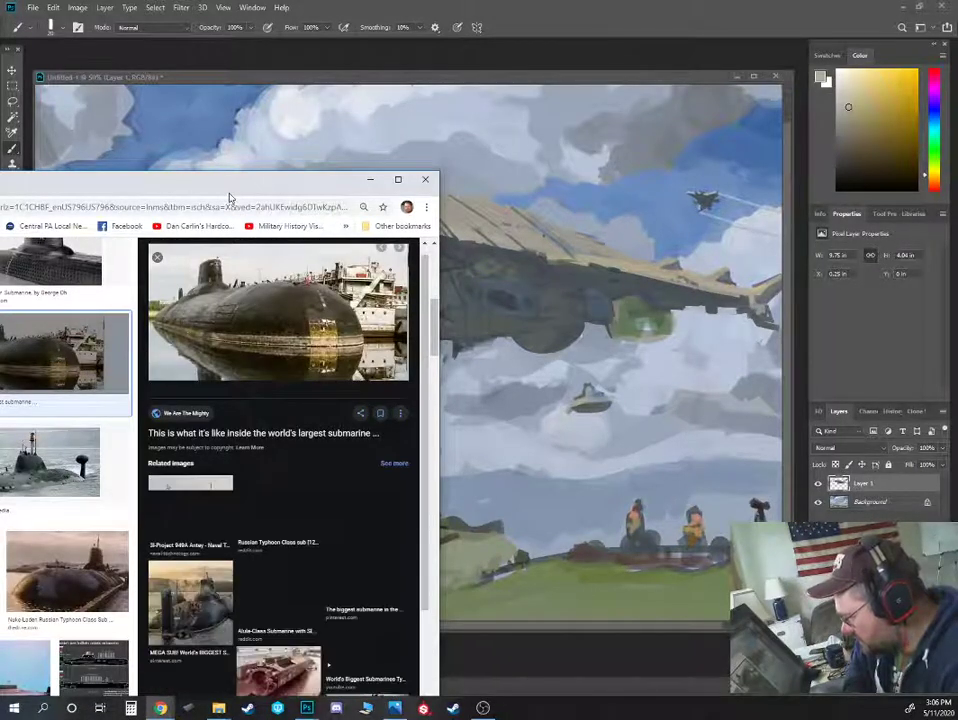
pyautogui.moveTo(229, 197); pyautogui.dragTo(330, 148)
pyautogui.scroll(-3, 155, 528)
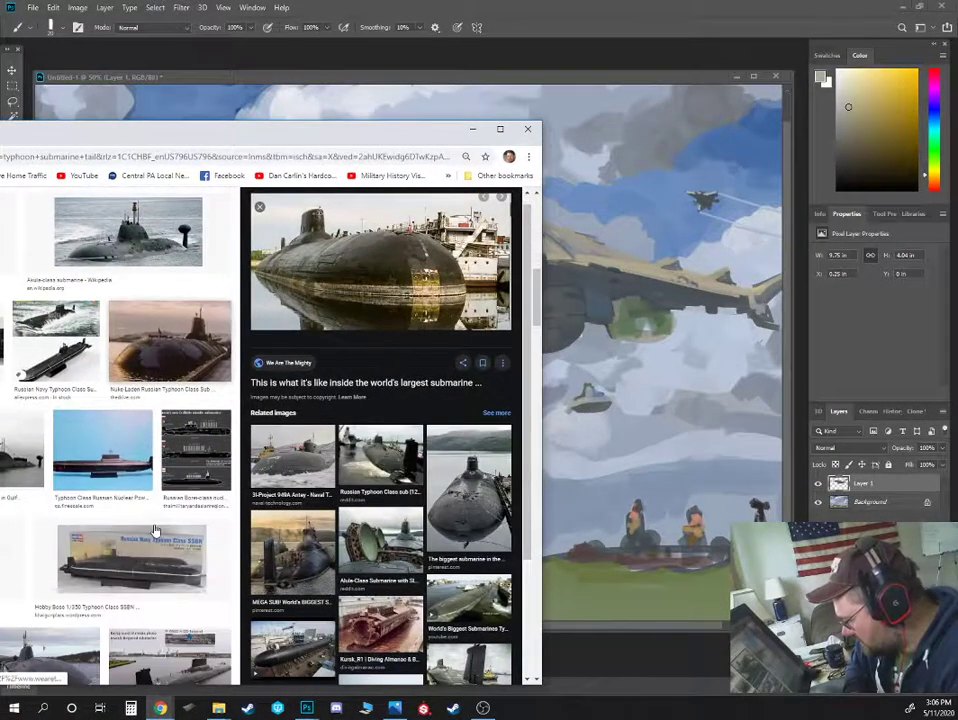
pyautogui.scroll(-3, 155, 530)
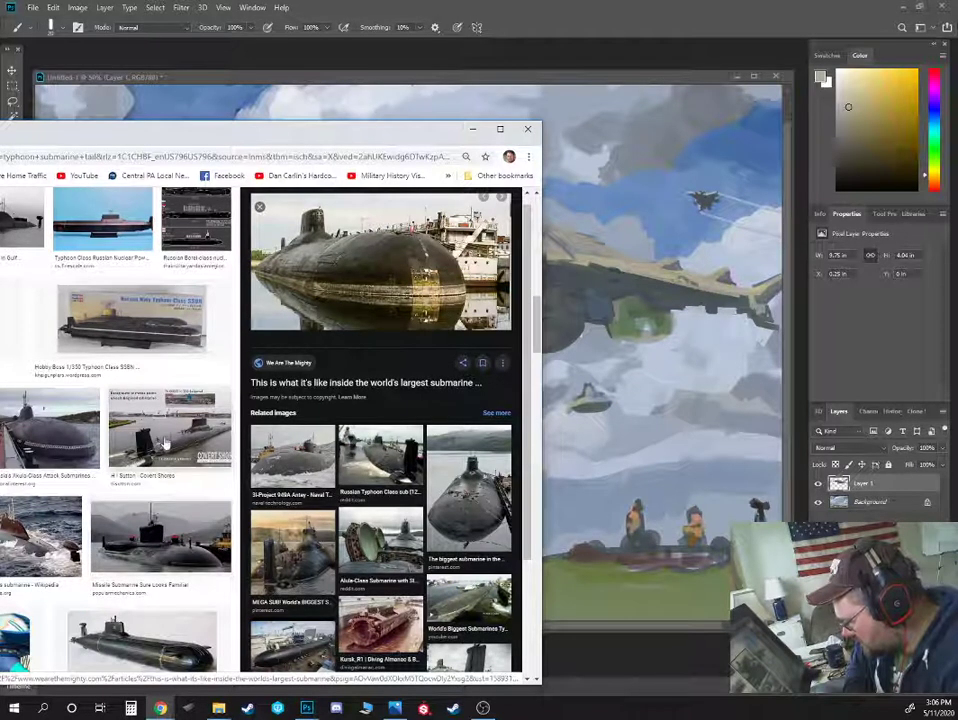
pyautogui.click(166, 442)
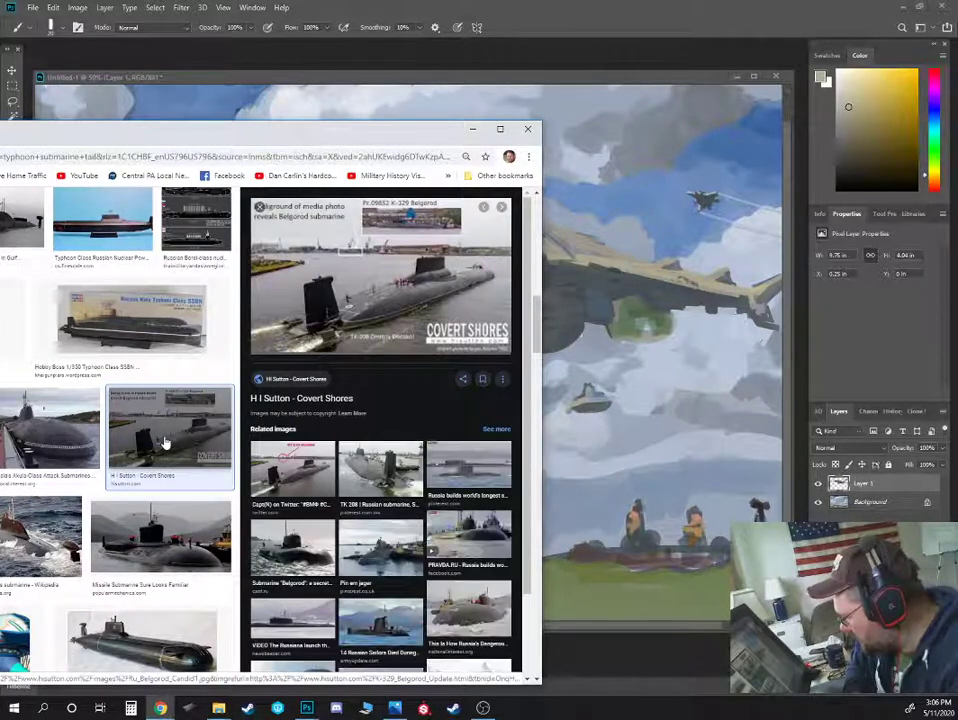
# Look further through the submarine image results for tail and hull shape references, and move the browser off the painting
pyautogui.scroll(-3, 170, 480)
pyautogui.scroll(-8, 186, 657)
pyautogui.scroll(-1, 150, 510)
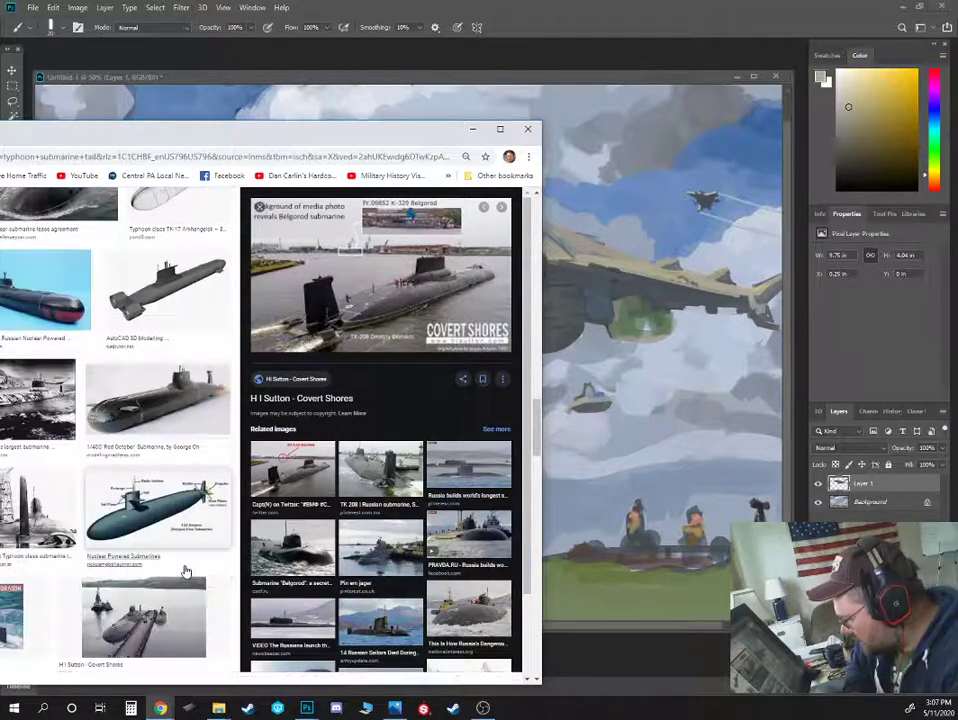
pyautogui.moveTo(156, 128); pyautogui.dragTo(304, 145)
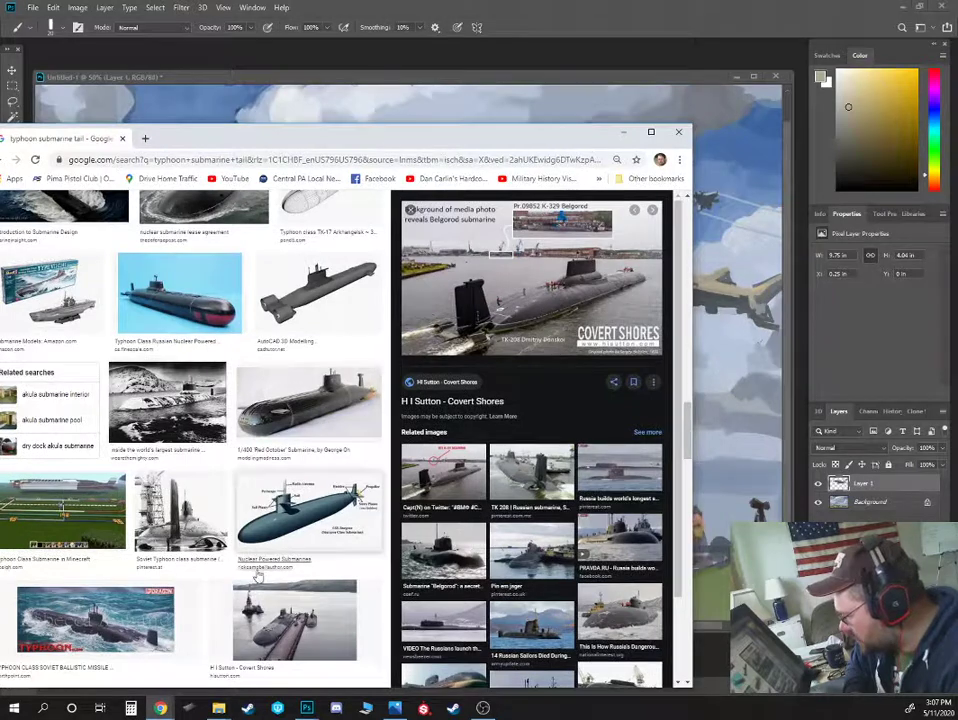
pyautogui.scroll(-5, 248, 583)
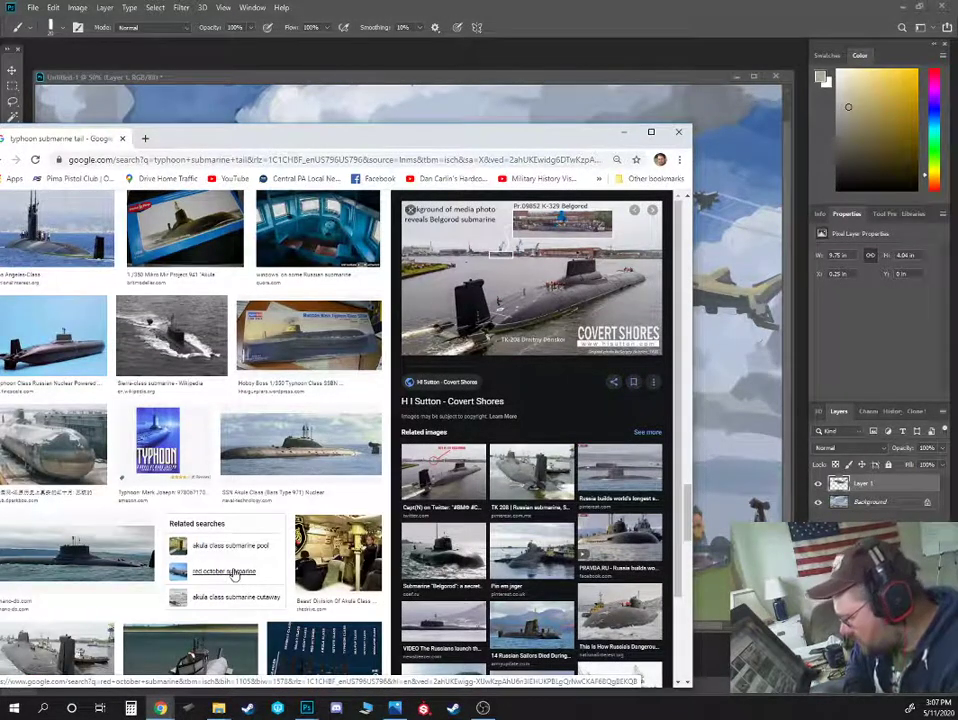
pyautogui.scroll(-3, 235, 575)
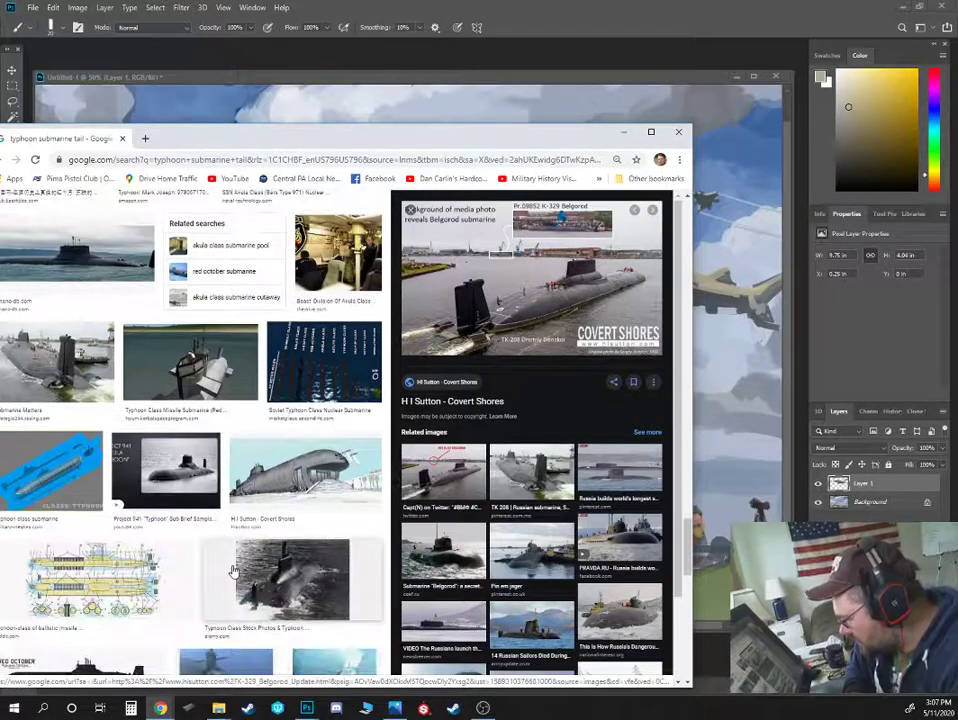
pyautogui.scroll(-3, 232, 571)
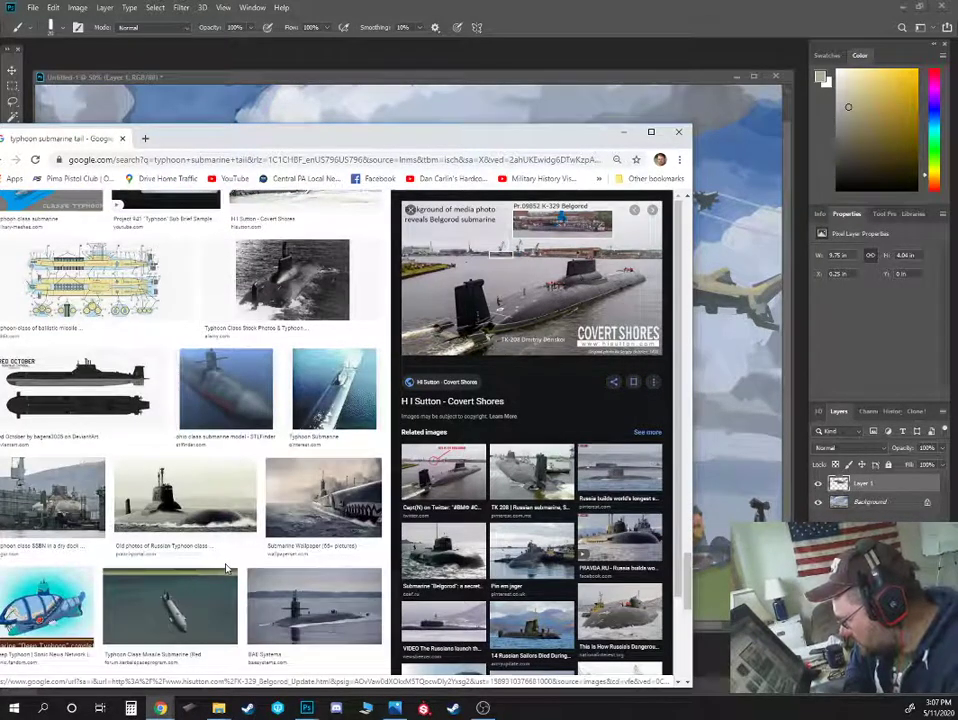
pyautogui.scroll(-5, 222, 565)
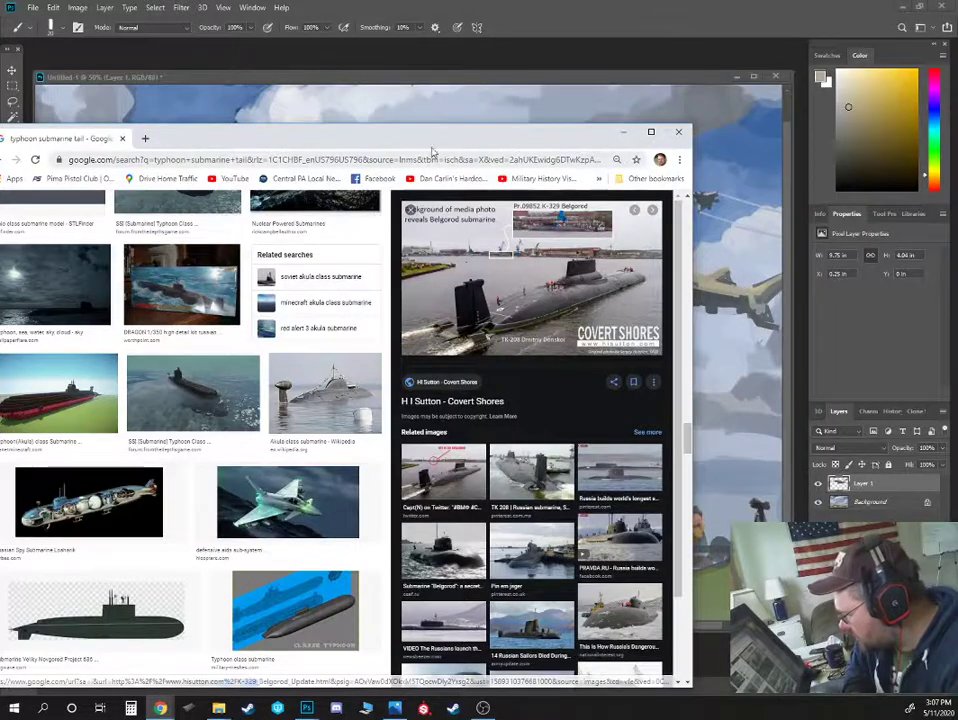
pyautogui.moveTo(435, 142); pyautogui.dragTo(0, 150)
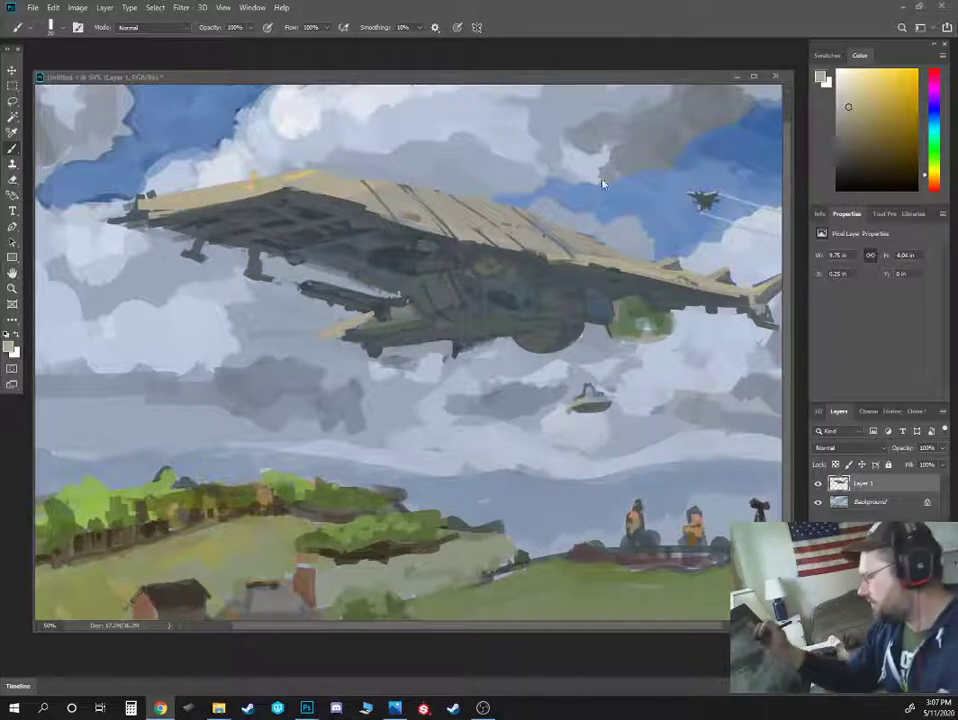
# Refine the rounded bulge under the carrier's hull with sampled cloud grey around its edge and dark hull grey inside
pyautogui.keyDown('alt'); pyautogui.click(627, 160); pyautogui.keyUp('alt')
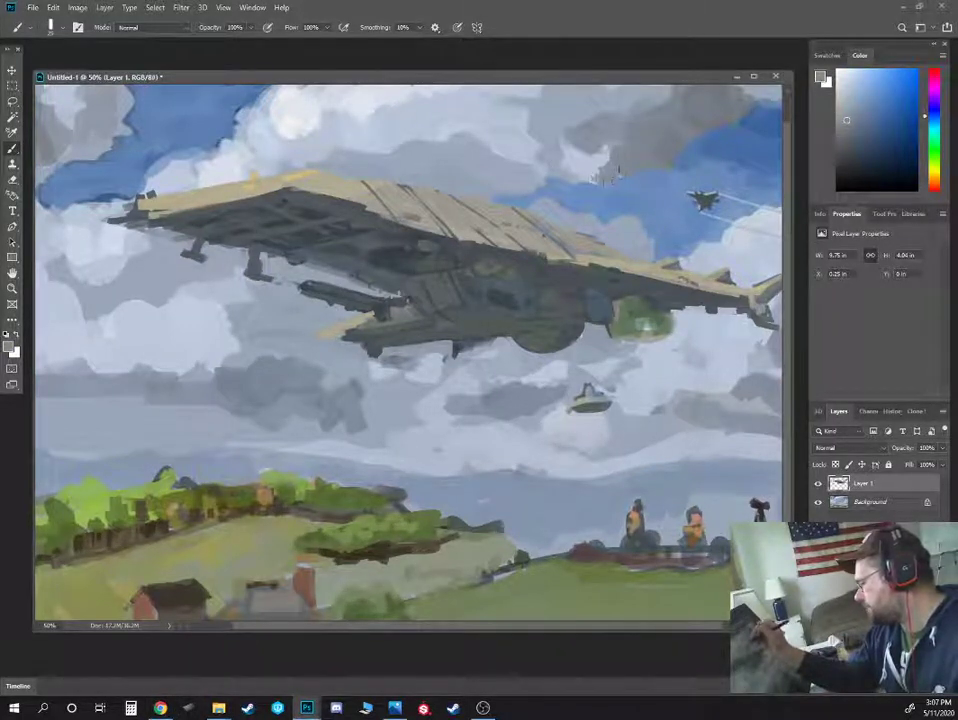
pyautogui.moveTo(549, 166); pyautogui.dragTo(504, 163)
pyautogui.moveTo(616, 352); pyautogui.dragTo(571, 342)
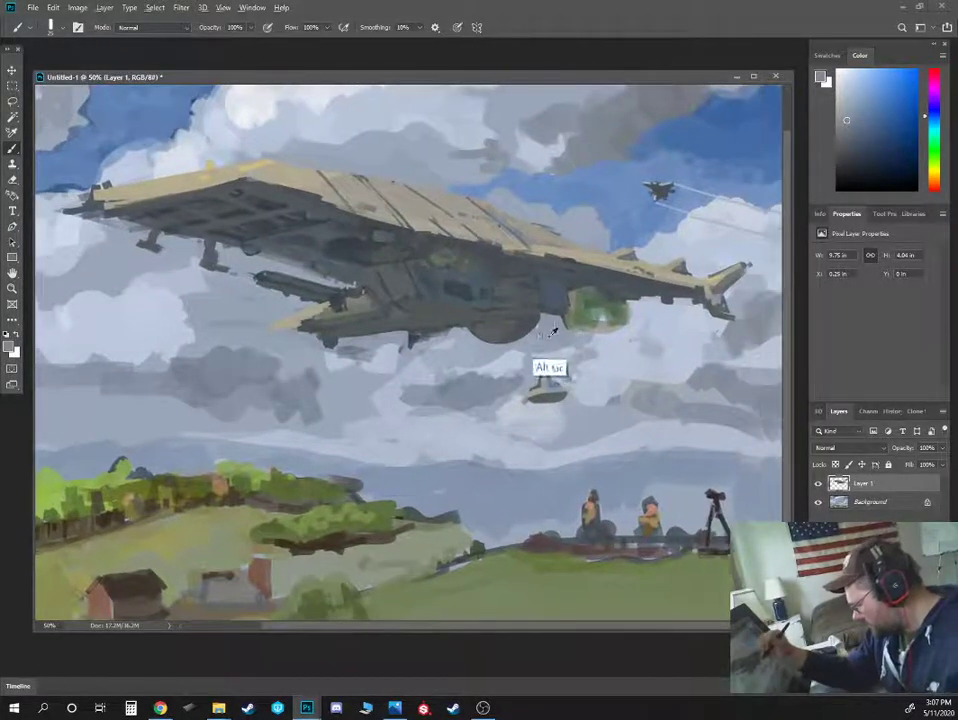
pyautogui.keyDown('alt'); pyautogui.click(545, 328); pyautogui.keyUp('alt')
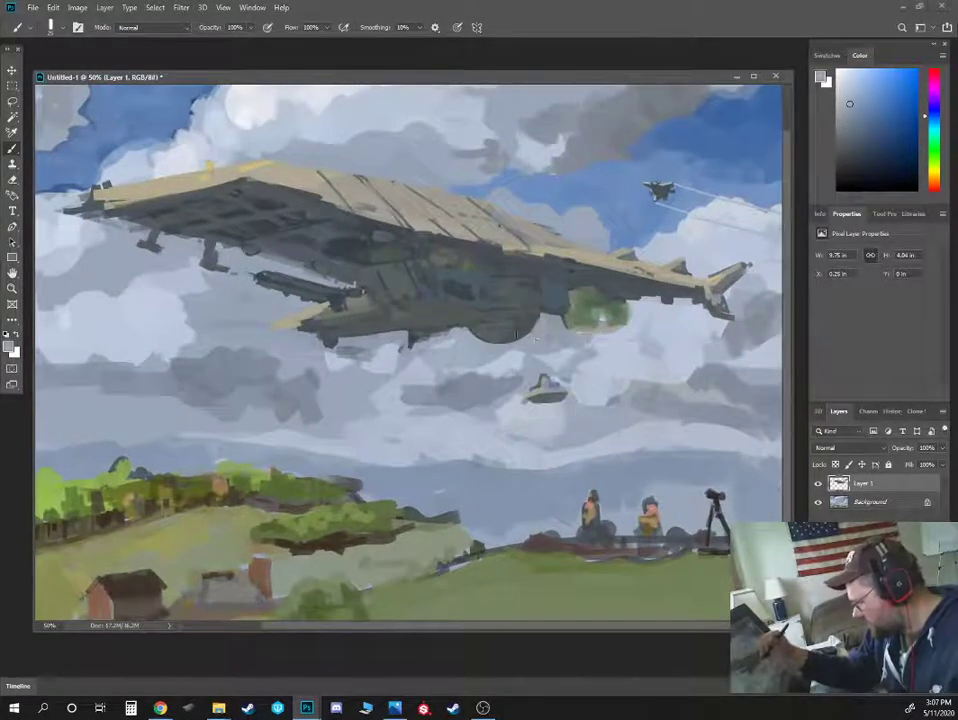
pyautogui.keyDown('alt'); pyautogui.click(520, 330); pyautogui.keyUp('alt')
pyautogui.keyDown('alt'); pyautogui.click(468, 326); pyautogui.keyUp('alt')
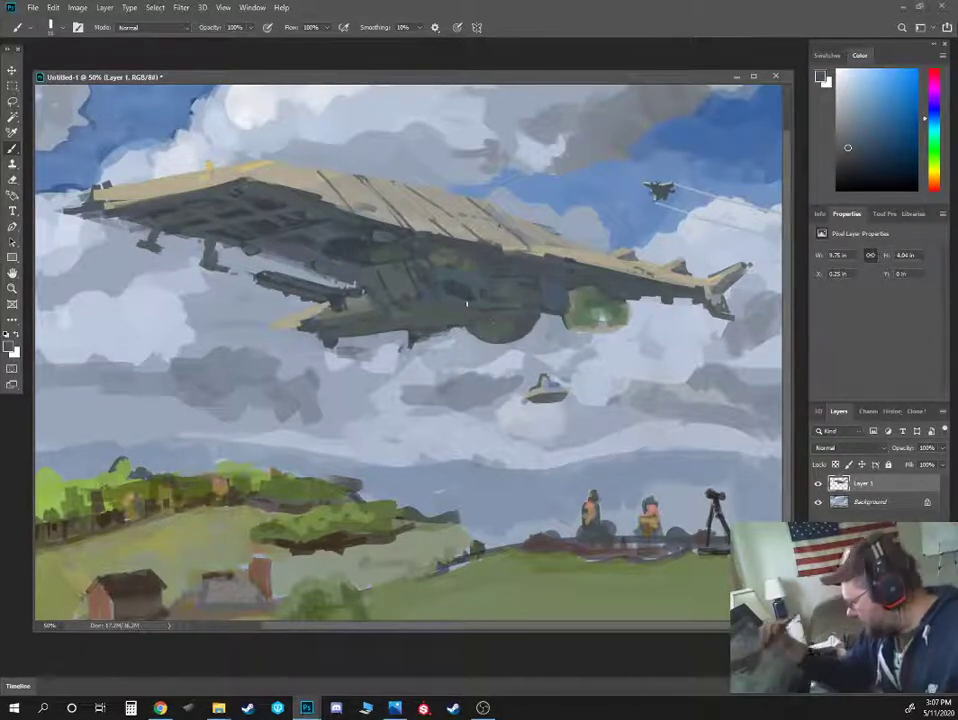
pyautogui.keyDown('alt'); pyautogui.click(515, 318); pyautogui.keyUp('alt')
pyautogui.press(']')
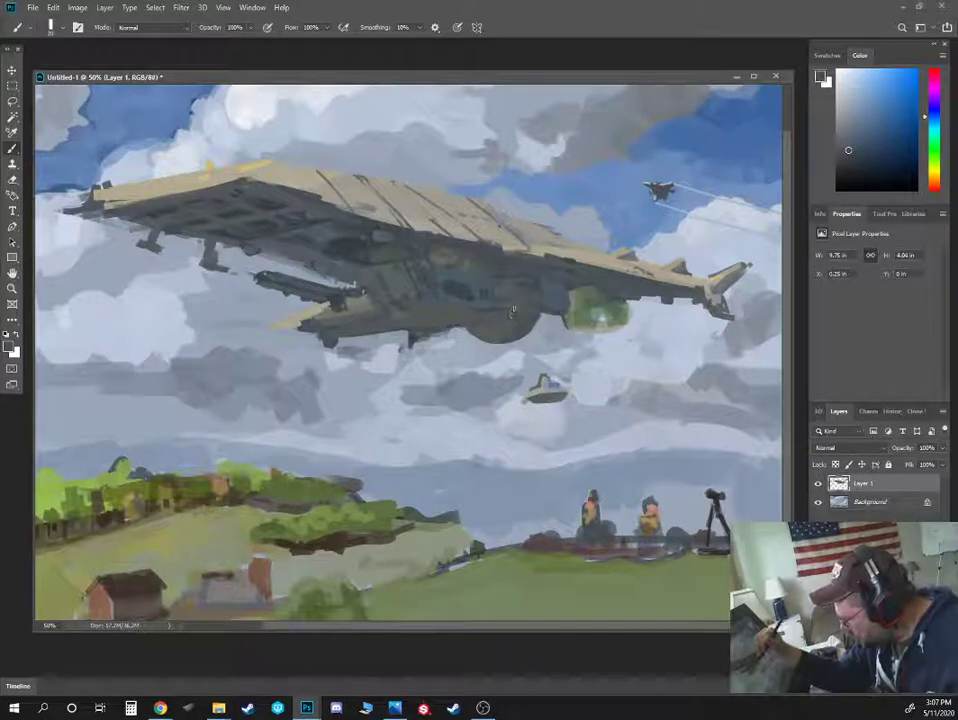
# Touch up the dark window patches on the hull side above the bulge with sampled blue-grey tones
pyautogui.keyDown('alt'); pyautogui.click(490, 303); pyautogui.keyUp('alt')
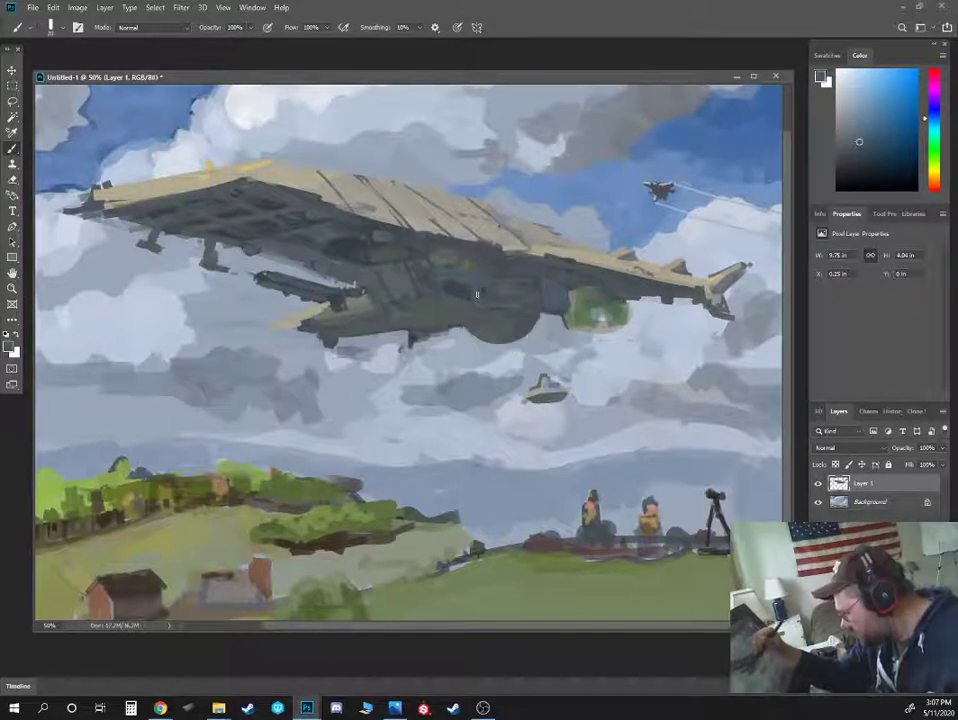
pyautogui.keyDown('alt'); pyautogui.click(478, 295); pyautogui.keyUp('alt')
pyautogui.keyDown('alt'); pyautogui.click(484, 291); pyautogui.keyUp('alt')
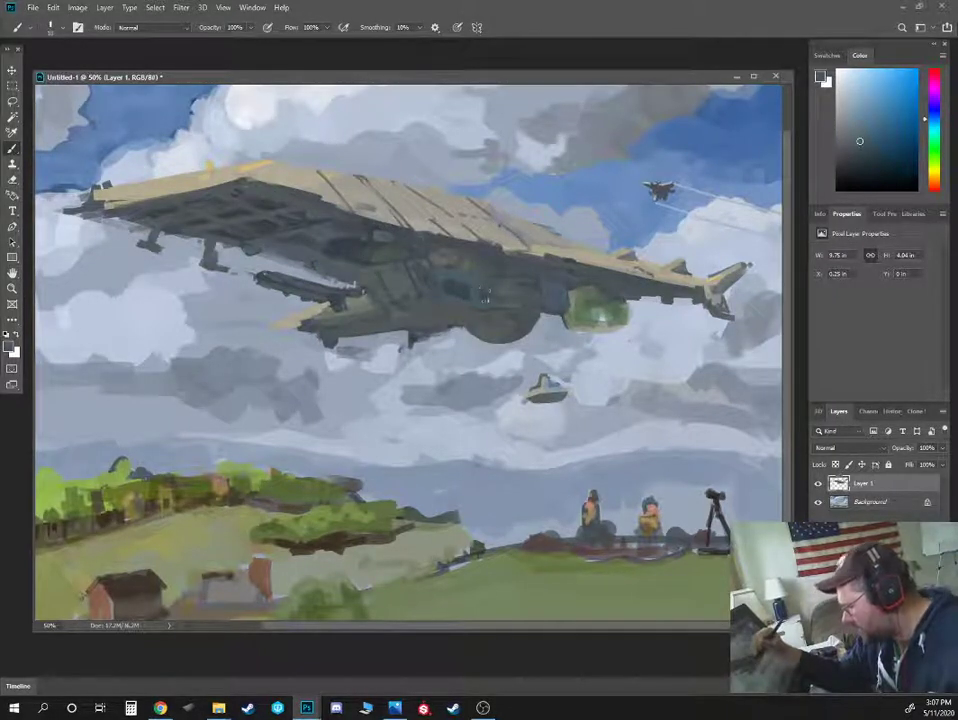
pyautogui.keyDown('alt'); pyautogui.click(446, 289); pyautogui.keyUp('alt')
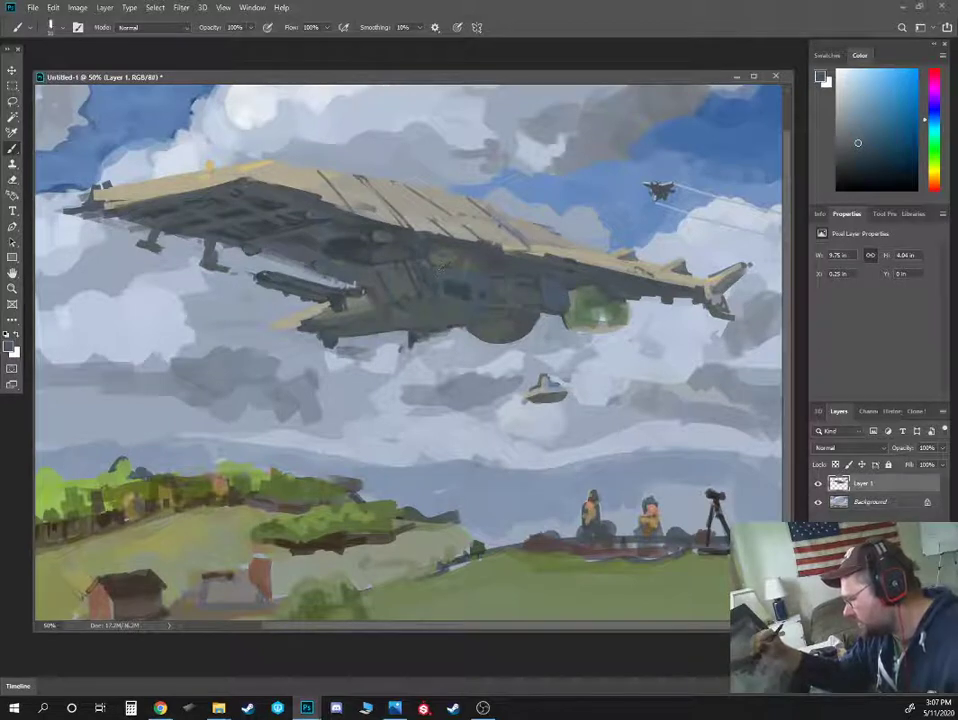
# Even out the hull panels beneath the middle of the deck with sampled grey-green and blue-grey, and sample a light cloud grey
pyautogui.keyDown('alt'); pyautogui.click(423, 300); pyautogui.keyUp('alt')
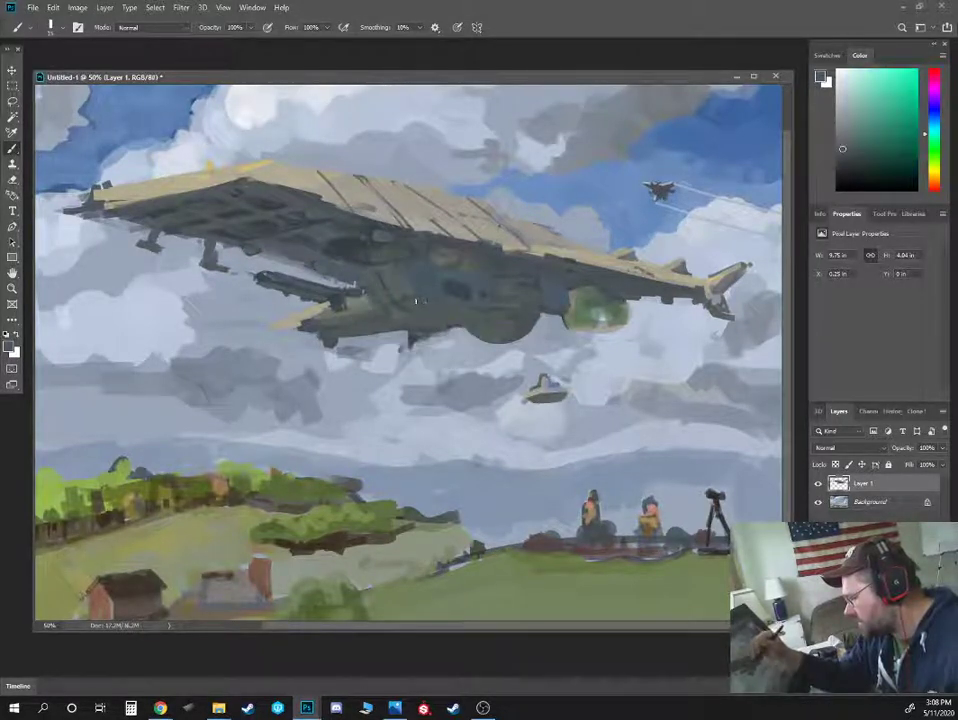
pyautogui.keyDown('alt'); pyautogui.click(428, 268); pyautogui.keyUp('alt')
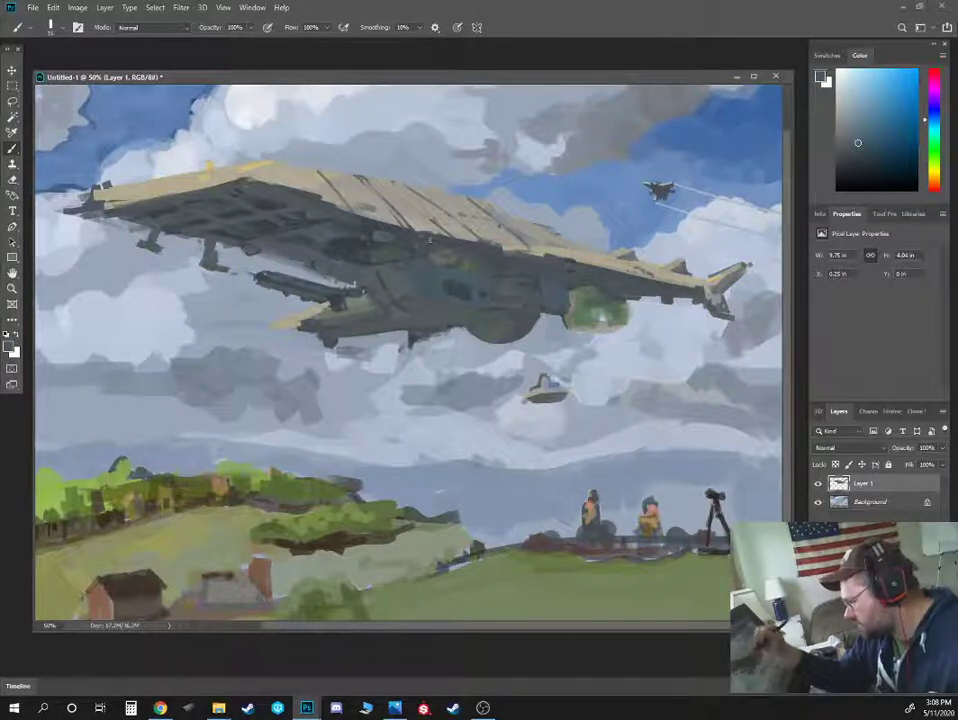
pyautogui.keyDown('alt'); pyautogui.click(440, 252); pyautogui.keyUp('alt')
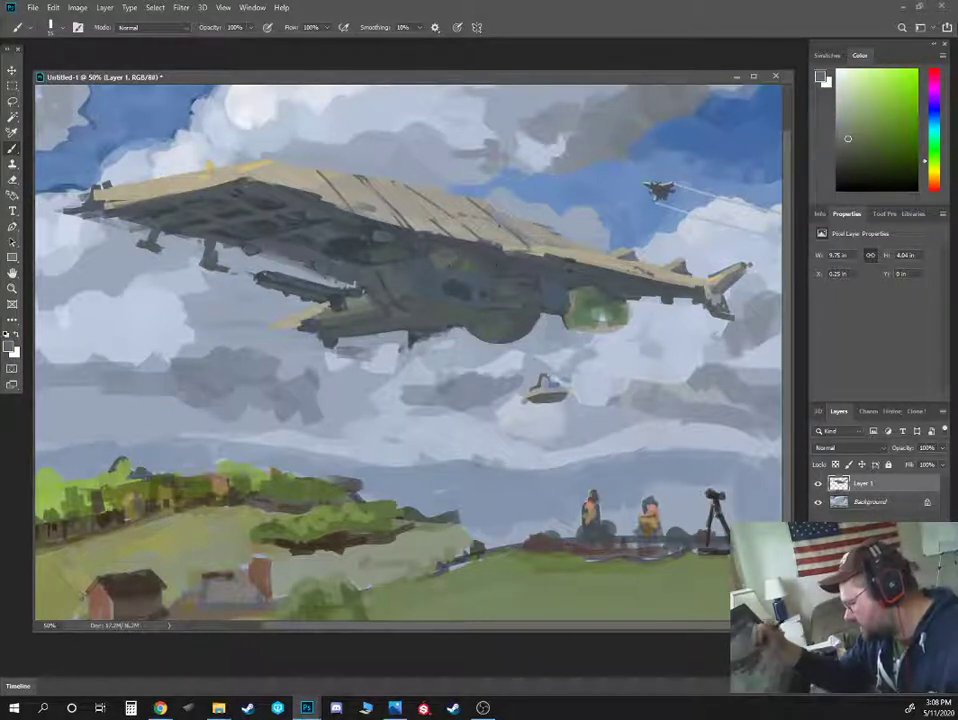
pyautogui.keyDown('alt'); pyautogui.click(339, 288); pyautogui.keyUp('alt')
pyautogui.keyDown('alt'); pyautogui.click(569, 419); pyautogui.keyUp('alt')
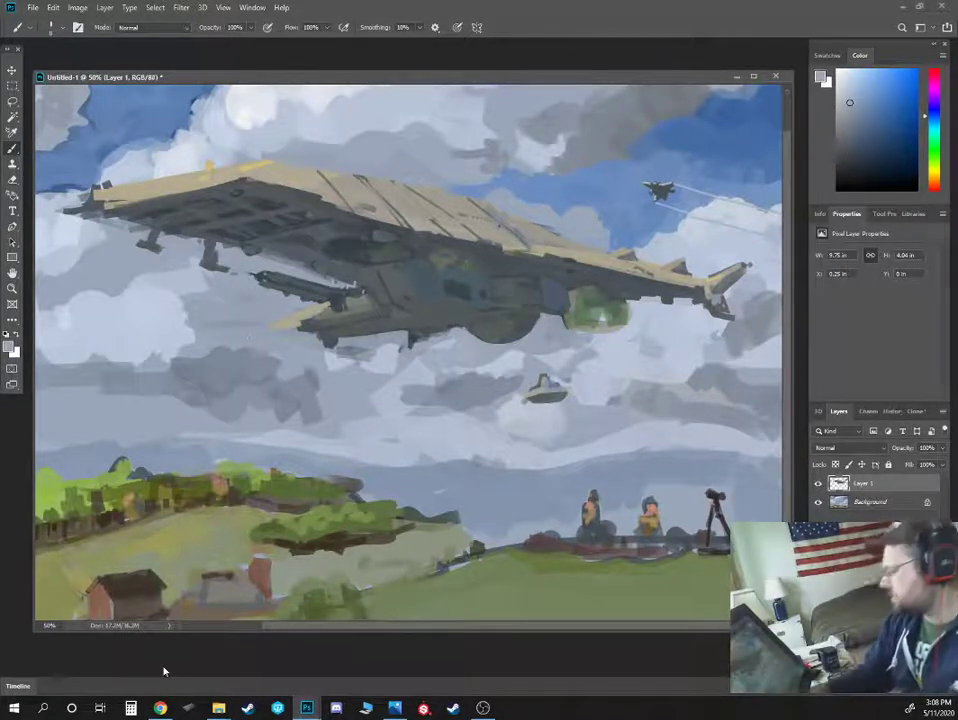
# Replace the green pod under the rear hull with a dark grey downward strut, using sampled hull and cloud colours
pyautogui.keyDown('alt'); pyautogui.click(543, 334); pyautogui.keyUp('alt')
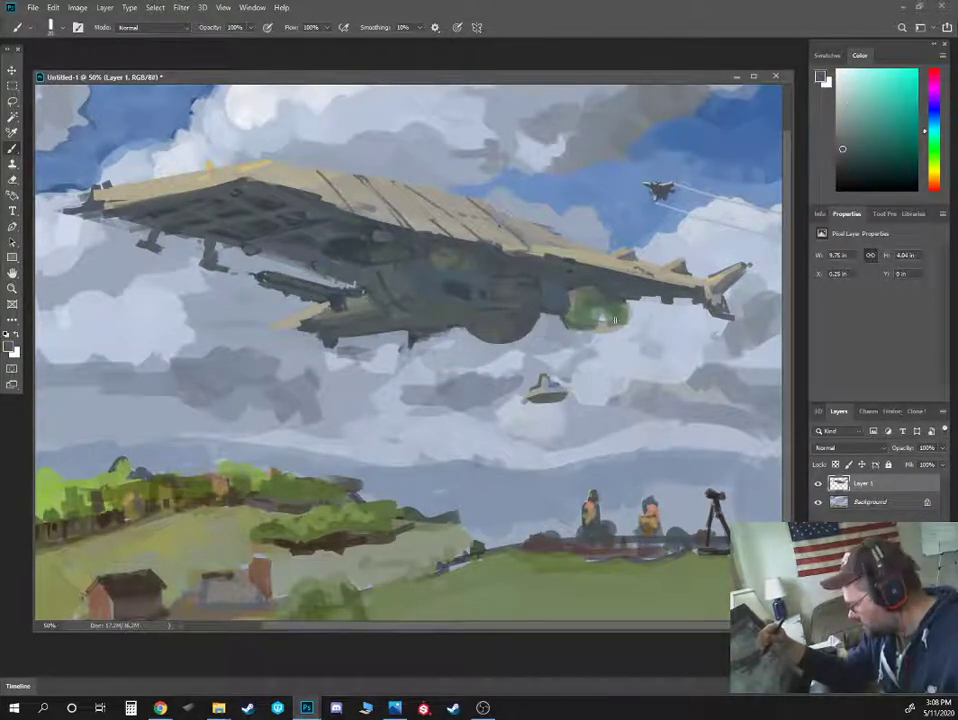
pyautogui.moveTo(592, 317); pyautogui.dragTo(609, 313)
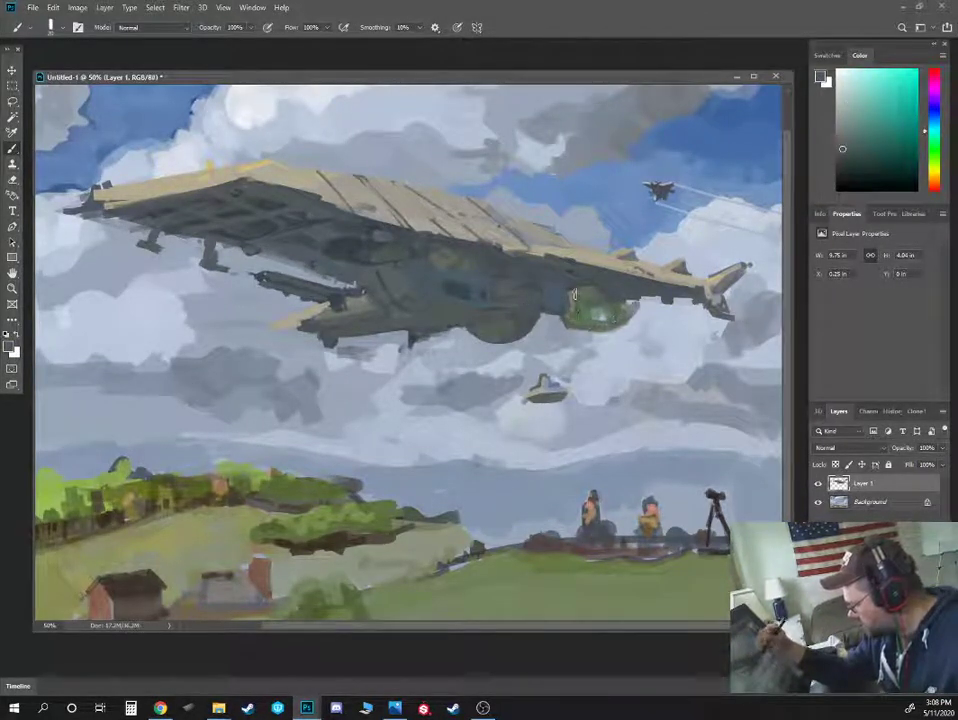
pyautogui.moveTo(576, 296)
pyautogui.mouseDown()
pyautogui.moveTo(607, 338)
pyautogui.moveTo(611, 315)
pyautogui.moveTo(622, 313)
pyautogui.moveTo(612, 311)
pyautogui.moveTo(622, 309)
pyautogui.moveTo(584, 333)
pyautogui.moveTo(561, 326)
pyautogui.moveTo(588, 304)
pyautogui.moveTo(565, 298)
pyautogui.moveTo(572, 286)
pyautogui.moveTo(601, 333)
pyautogui.moveTo(591, 330)
pyautogui.moveTo(601, 333)
pyautogui.moveTo(611, 293)
pyautogui.moveTo(579, 310)
pyautogui.mouseUp()
pyautogui.keyDown('alt'); pyautogui.click(639, 327); pyautogui.keyUp('alt')
pyautogui.keyDown('alt'); pyautogui.click(420, 253); pyautogui.keyUp('alt')
pyautogui.keyDown('alt'); pyautogui.click(585, 308); pyautogui.keyUp('alt')
pyautogui.keyDown('alt'); pyautogui.click(564, 302); pyautogui.keyUp('alt')
pyautogui.keyDown('alt'); pyautogui.click(564, 300); pyautogui.keyUp('alt')
pyautogui.moveTo(579, 343); pyautogui.dragTo(596, 342)
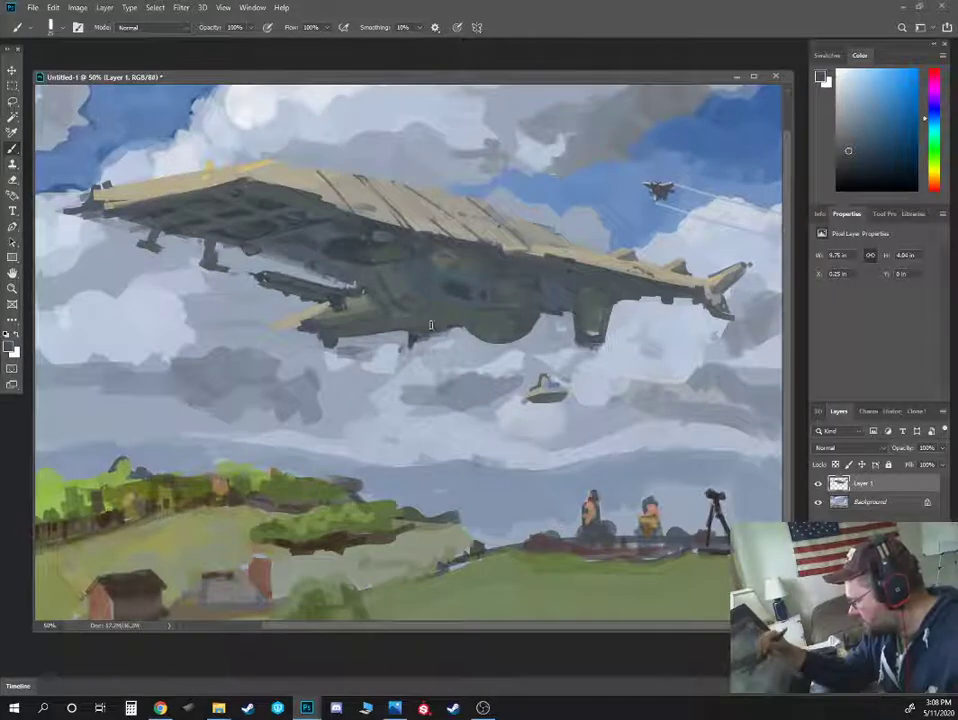
# Paint a second dark strut under the hull ahead of the bulge and add small dark feet to both struts
pyautogui.moveTo(429, 329)
pyautogui.mouseDown()
pyautogui.moveTo(425, 349)
pyautogui.moveTo(445, 355)
pyautogui.moveTo(421, 350)
pyautogui.mouseUp()
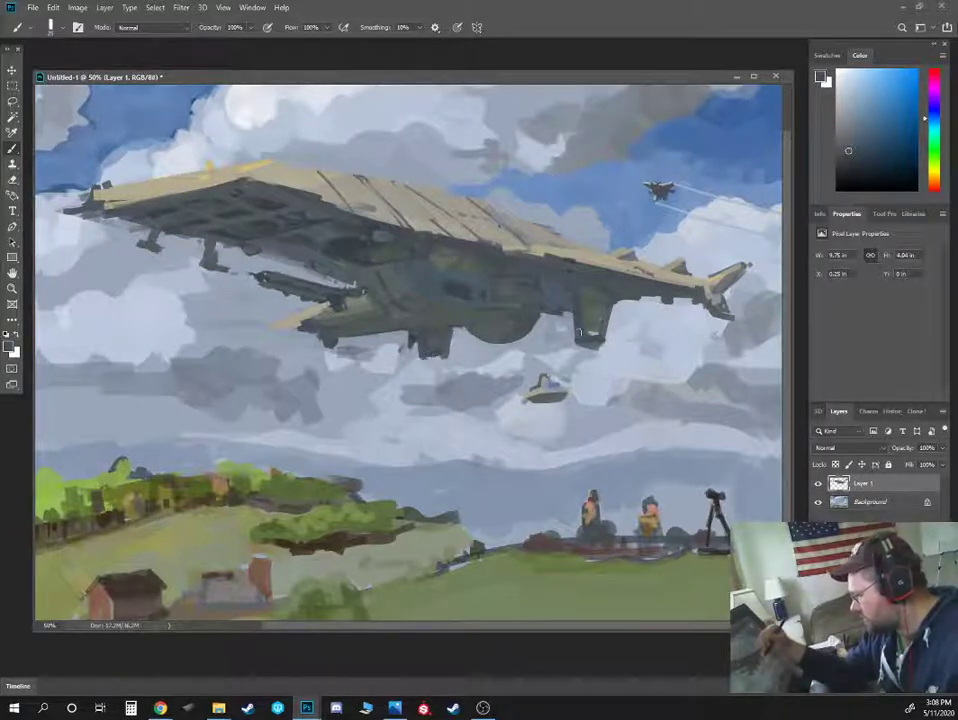
pyautogui.moveTo(590, 346)
pyautogui.mouseDown()
pyautogui.moveTo(599, 361)
pyautogui.moveTo(589, 361)
pyautogui.mouseUp()
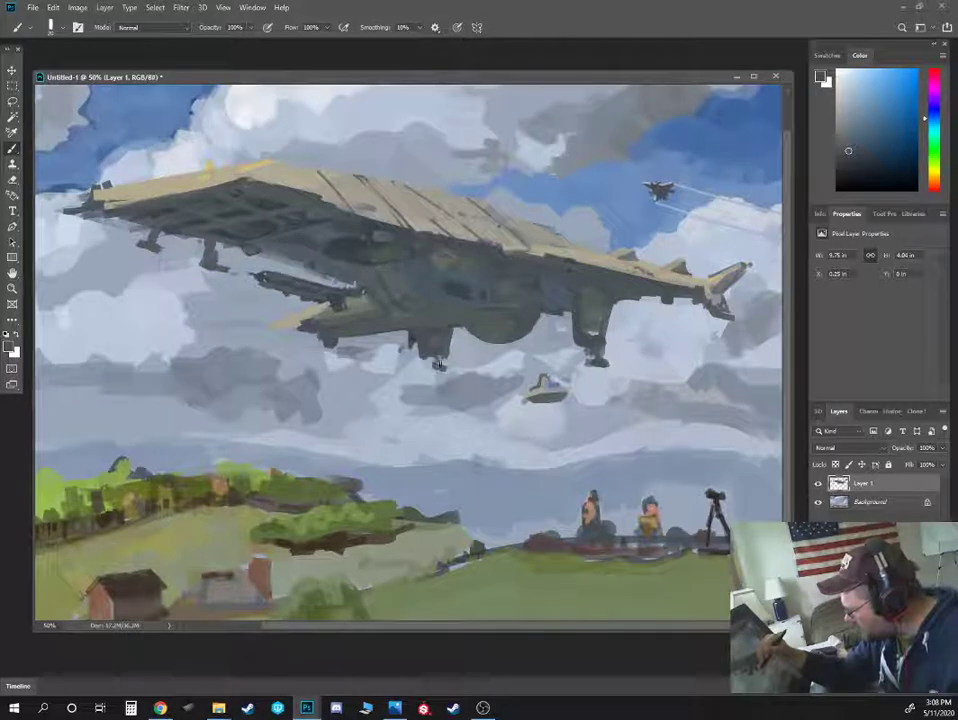
pyautogui.moveTo(444, 367); pyautogui.dragTo(429, 367)
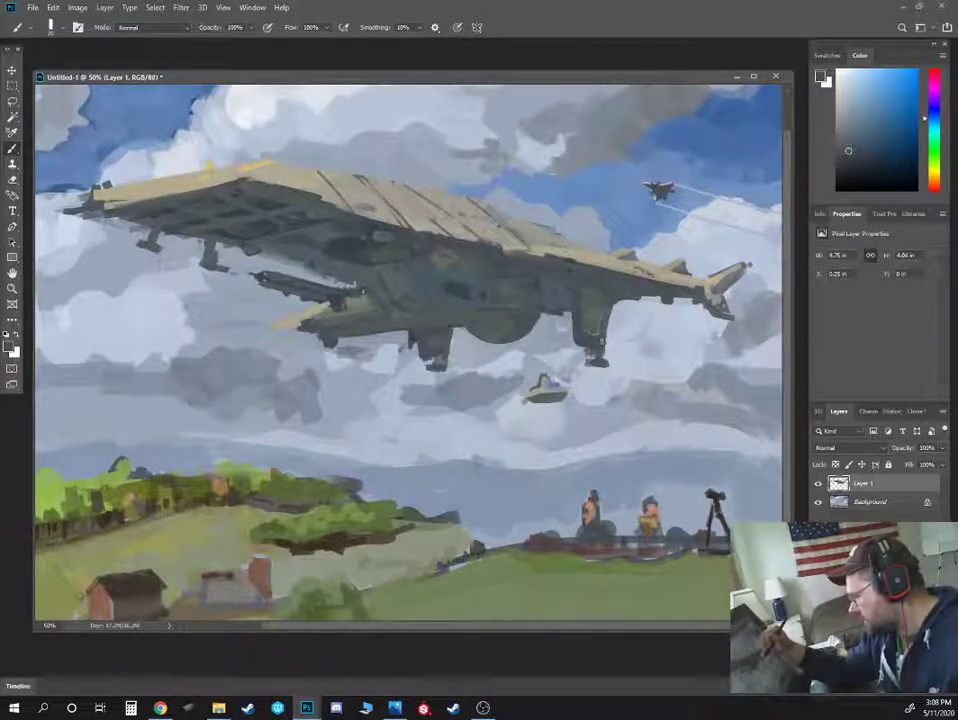
# Sample dark greys from the lower hull and review the whole painting with the new struts
pyautogui.moveTo(445, 412); pyautogui.dragTo(567, 391)
pyautogui.keyDown('alt'); pyautogui.click(497, 303); pyautogui.keyUp('alt')
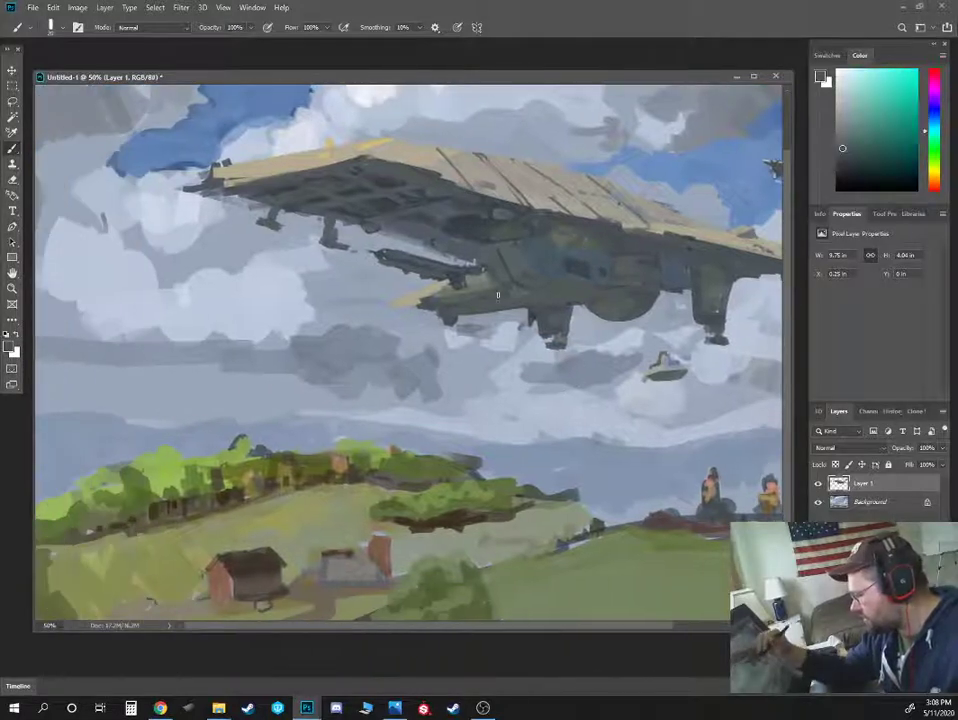
pyautogui.hotkey('ctrl', '-')
pyautogui.keyDown('alt'); pyautogui.click(398, 308); pyautogui.keyUp('alt')
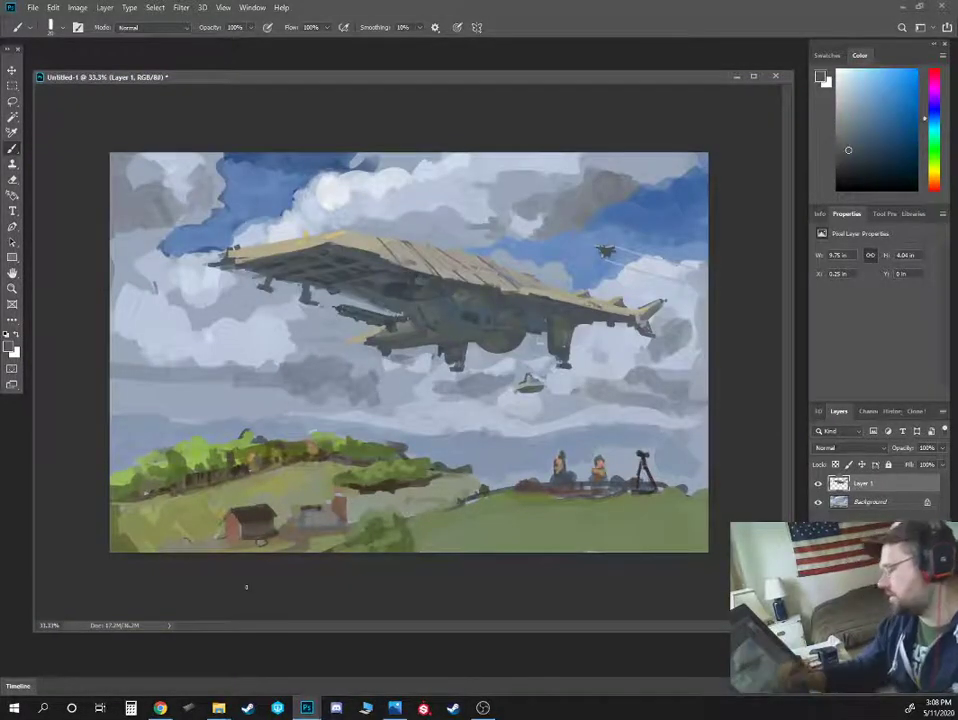
# Paint a very dark strip along the field's edge beyond the trees, using a dark blue-grey brush in Multiply mode
pyautogui.click(932, 114)
pyautogui.click(860, 164)
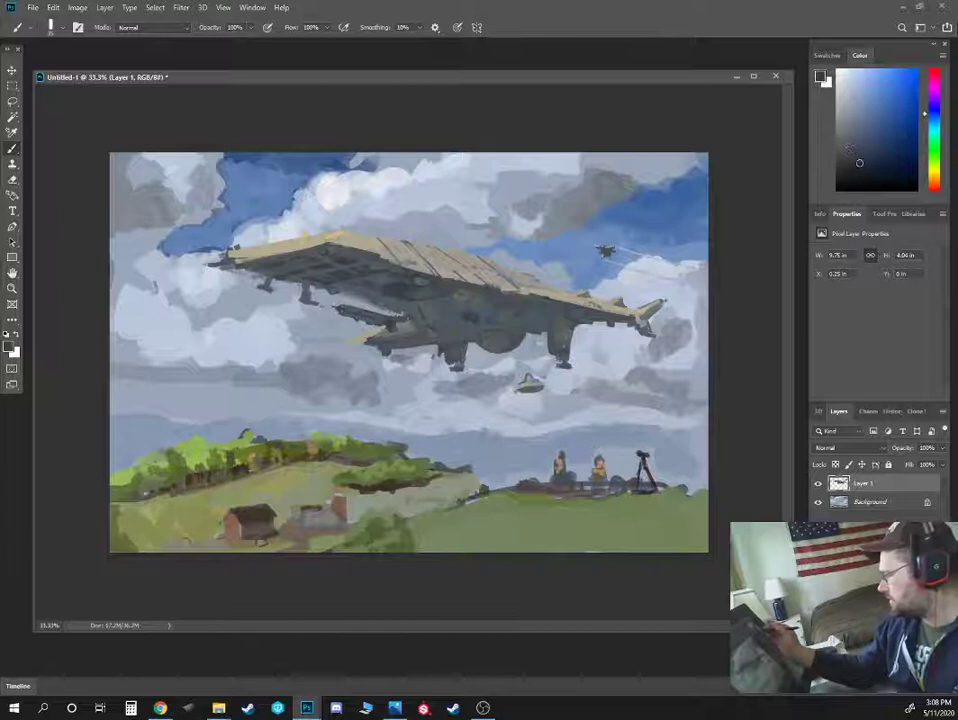
pyautogui.click(130, 28)
pyautogui.click(132, 92)
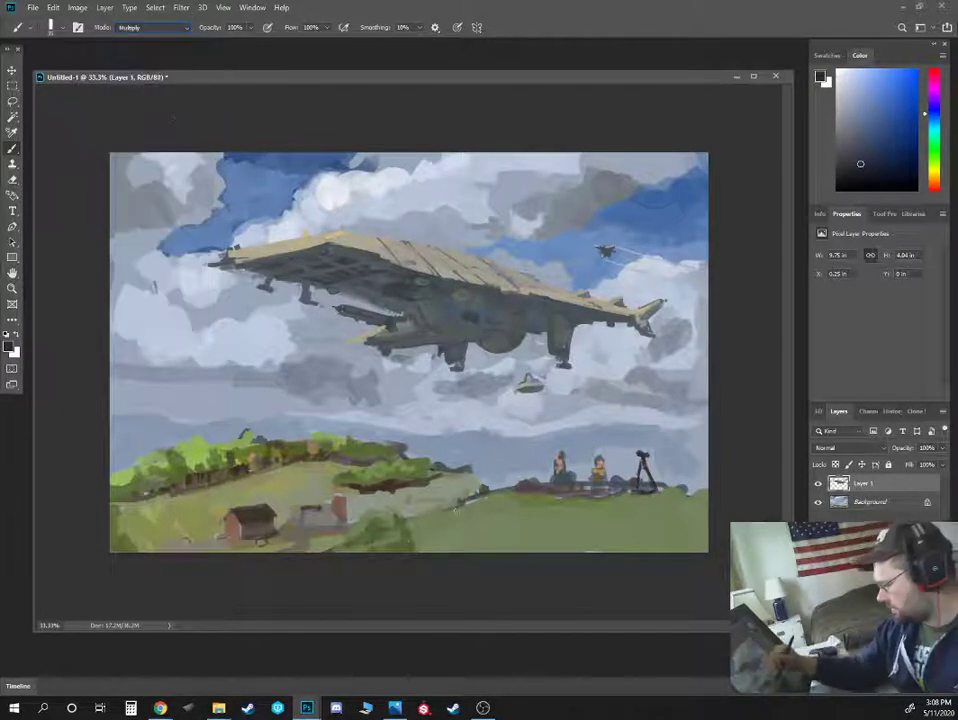
pyautogui.moveTo(470, 481)
pyautogui.mouseDown()
pyautogui.moveTo(403, 506)
pyautogui.moveTo(478, 490)
pyautogui.moveTo(428, 503)
pyautogui.mouseUp()
pyautogui.keyDown('alt'); pyautogui.click(425, 501); pyautogui.keyUp('alt')
pyautogui.keyDown('alt'); pyautogui.click(447, 502); pyautogui.keyUp('alt')
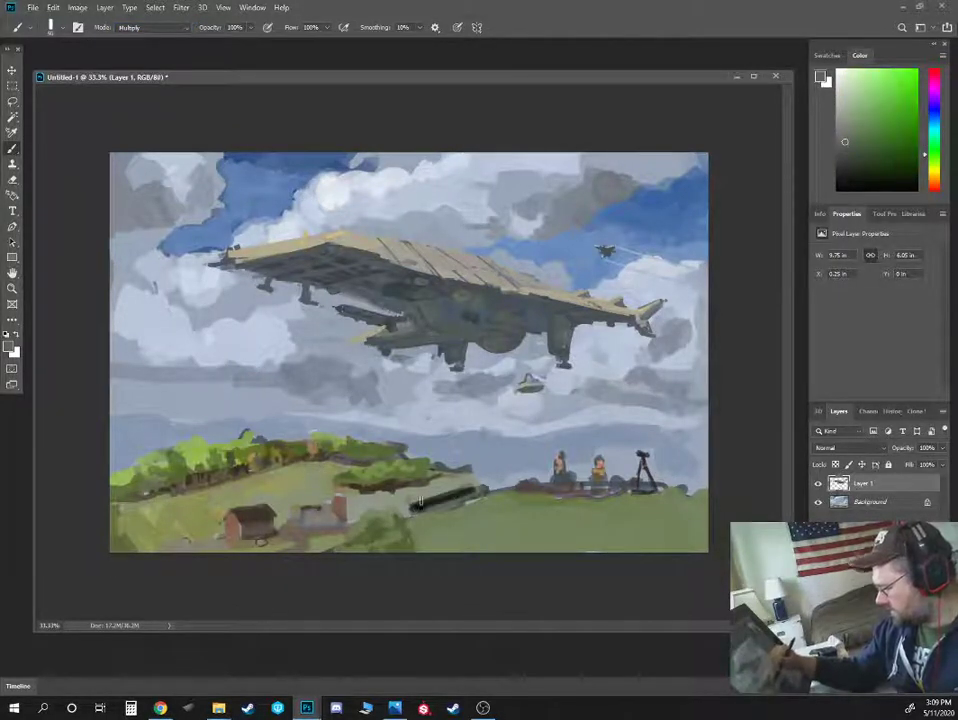
# Return the brush to Normal mode and paint over the dark strip with sampled grey-greens to form a shaded slope
pyautogui.click(176, 28)
pyautogui.click(171, 41)
pyautogui.keyDown('alt'); pyautogui.click(425, 504); pyautogui.keyUp('alt')
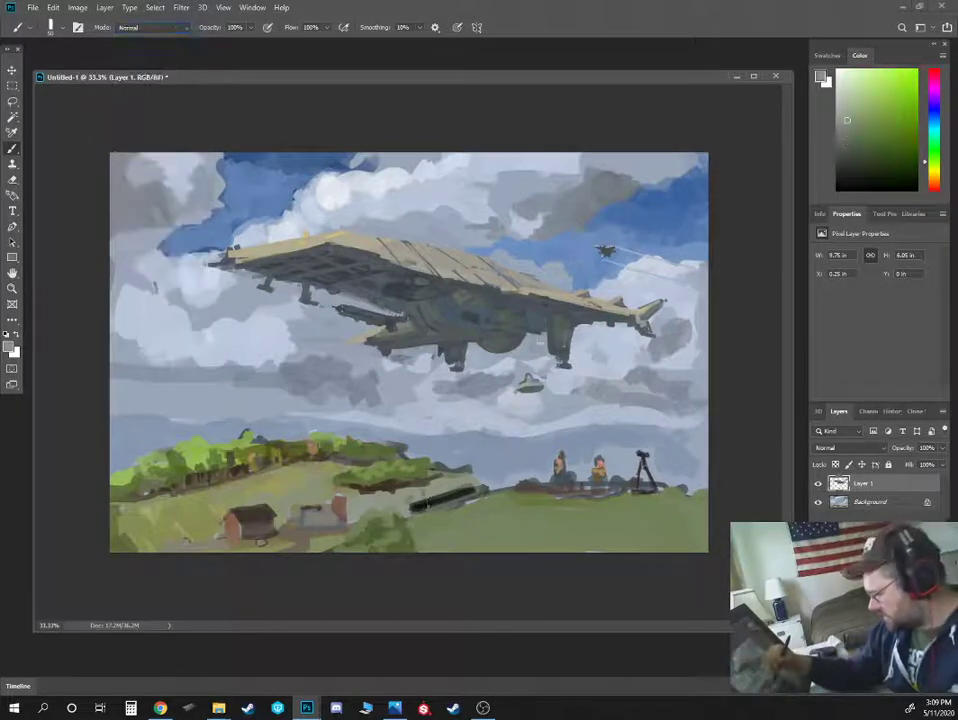
pyautogui.moveTo(414, 509)
pyautogui.mouseDown()
pyautogui.moveTo(459, 500)
pyautogui.moveTo(446, 508)
pyautogui.mouseUp()
pyautogui.keyDown('alt'); pyautogui.click(474, 491); pyautogui.keyUp('alt')
pyautogui.moveTo(436, 499); pyautogui.dragTo(436, 509)
pyautogui.moveTo(472, 492)
pyautogui.mouseDown()
pyautogui.moveTo(414, 509)
pyautogui.moveTo(416, 496)
pyautogui.moveTo(396, 511)
pyautogui.mouseUp()
pyautogui.keyDown('alt'); pyautogui.click(406, 500); pyautogui.keyUp('alt')
pyautogui.keyDown('alt'); pyautogui.click(409, 507); pyautogui.keyUp('alt')
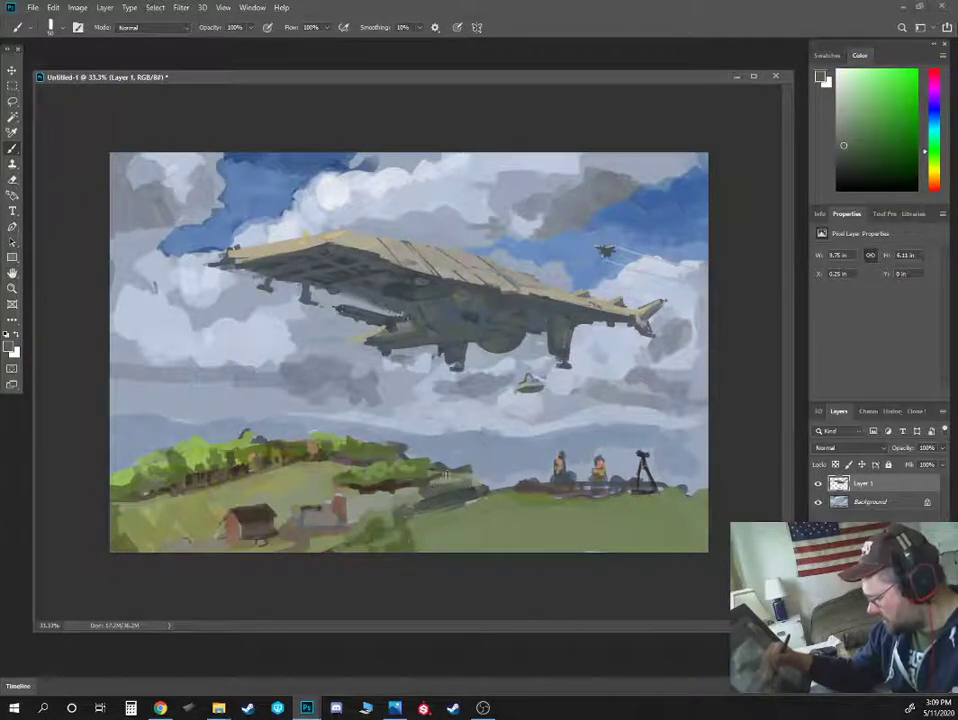
# Extend the dark green tree line down the slope to the crest of the near hill with sampled dark greens
pyautogui.keyDown('alt'); pyautogui.click(445, 464); pyautogui.keyUp('alt')
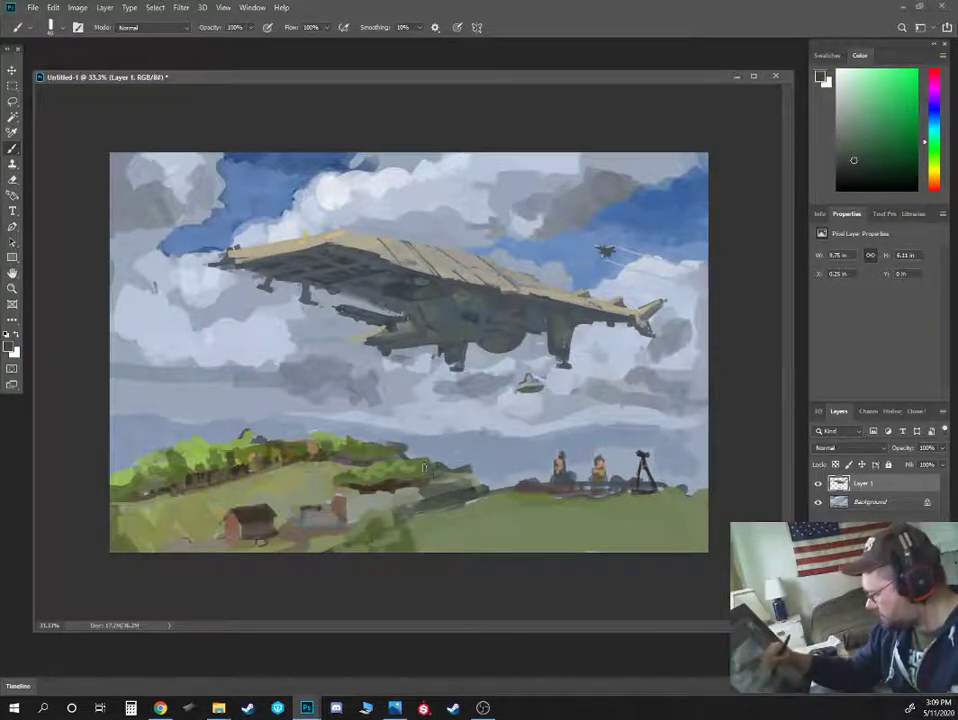
pyautogui.moveTo(427, 468)
pyautogui.mouseDown()
pyautogui.moveTo(469, 474)
pyautogui.moveTo(437, 475)
pyautogui.moveTo(378, 462)
pyautogui.mouseUp()
pyautogui.moveTo(467, 481); pyautogui.dragTo(489, 486)
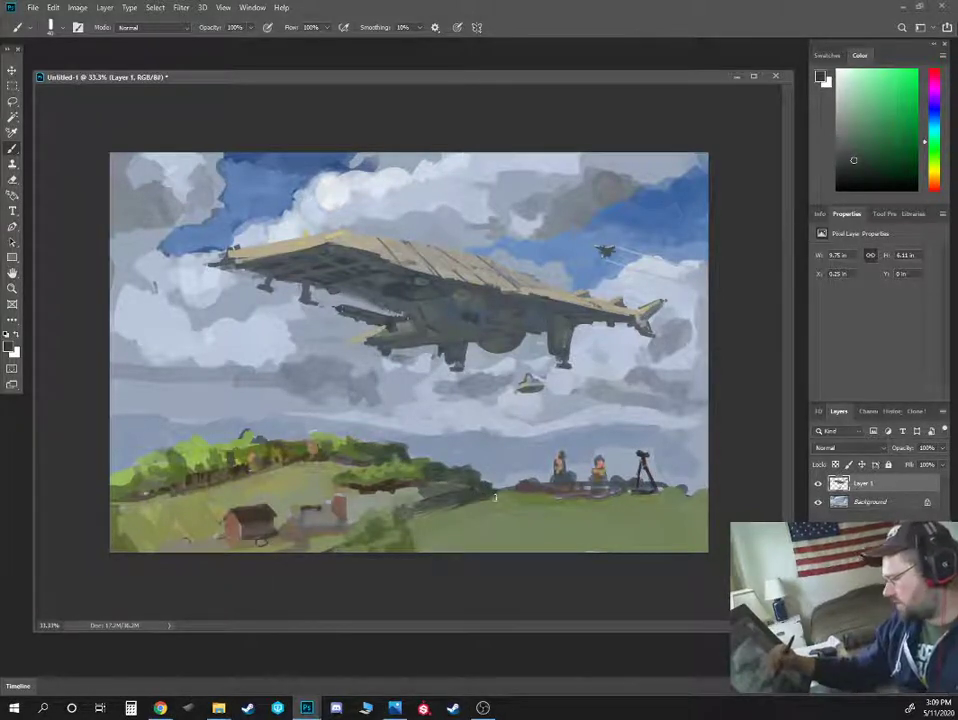
pyautogui.keyDown('alt'); pyautogui.click(451, 509); pyautogui.keyUp('alt')
pyautogui.hotkey('ctrl', '-')
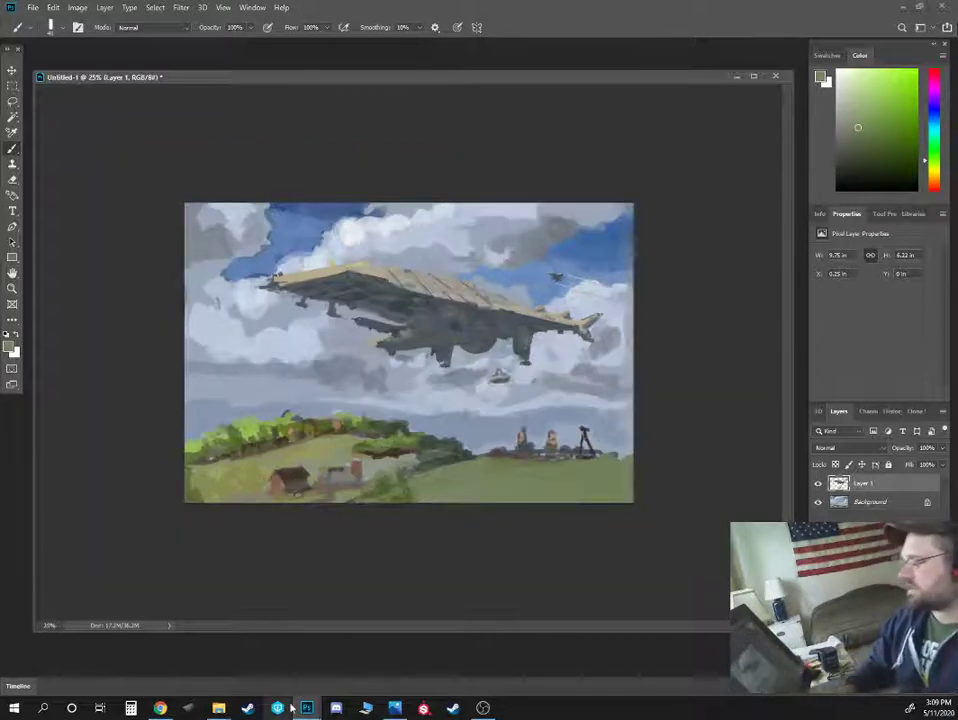
pyautogui.hotkey('ctrl', '+')
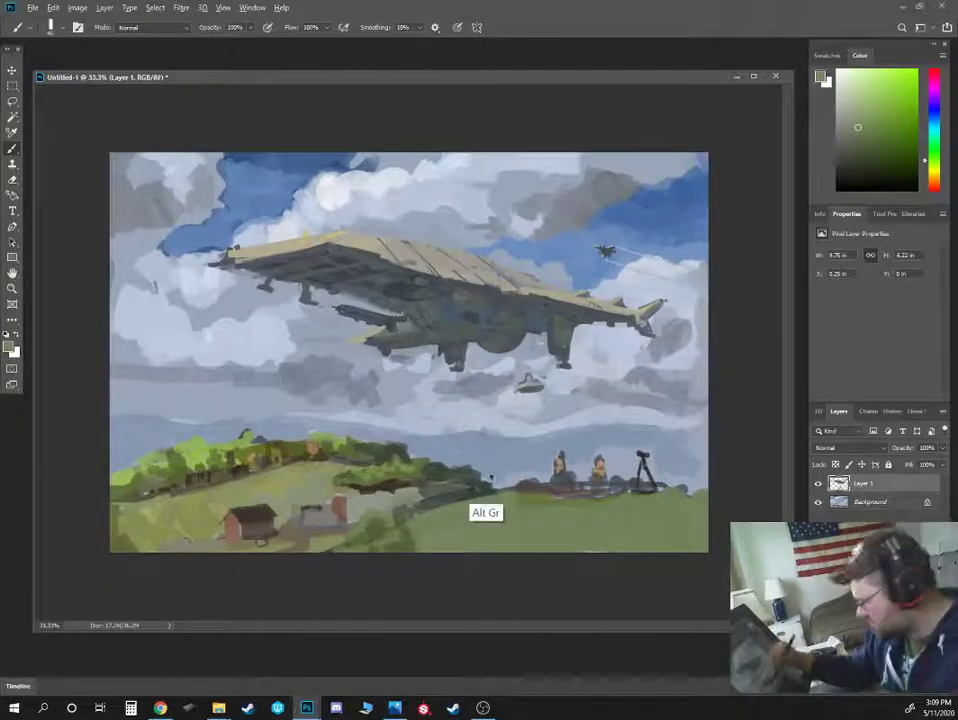
pyautogui.keyDown('alt'); pyautogui.click(510, 487); pyautogui.keyUp('alt')
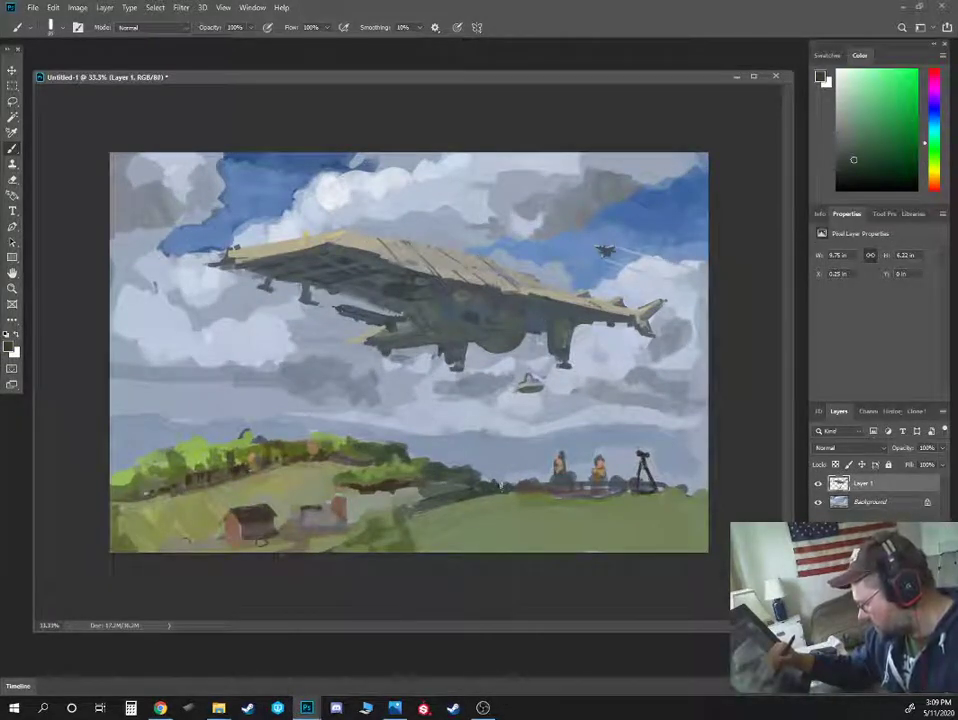
# Clean up the grass edge beneath the two seated figures with sampled hill green and dark grey
pyautogui.keyDown('alt'); pyautogui.click(572, 470); pyautogui.keyUp('alt')
pyautogui.hotkey('ctrl', '+')
pyautogui.hotkey('ctrl', '+')
pyautogui.moveTo(605, 507); pyautogui.dragTo(179, 245)
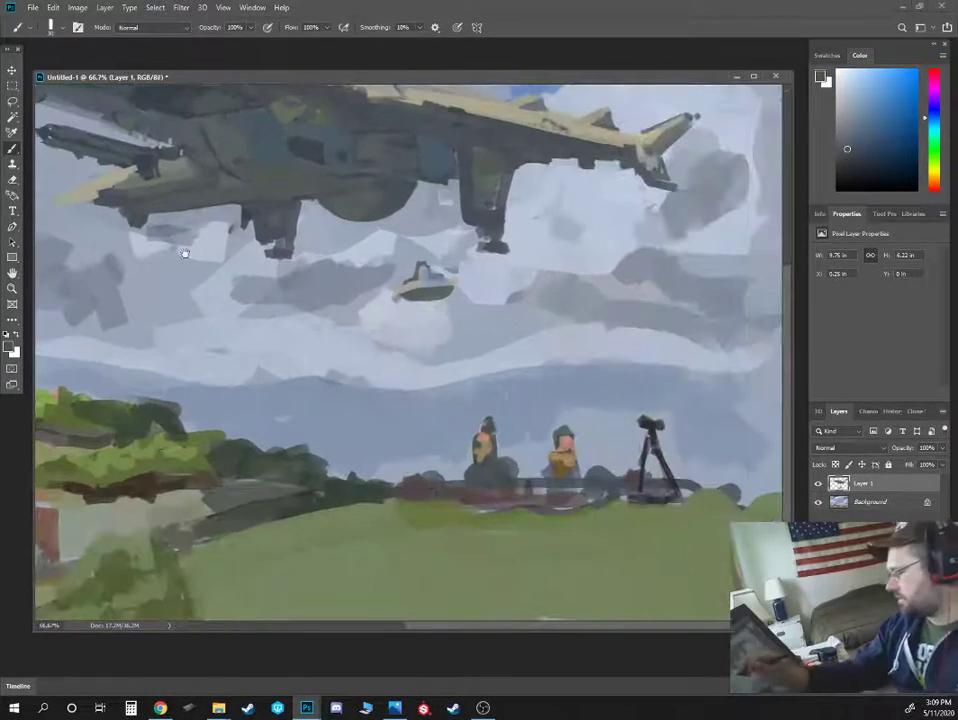
pyautogui.hotkey('ctrl', '+')
pyautogui.moveTo(569, 514); pyautogui.dragTo(497, 403)
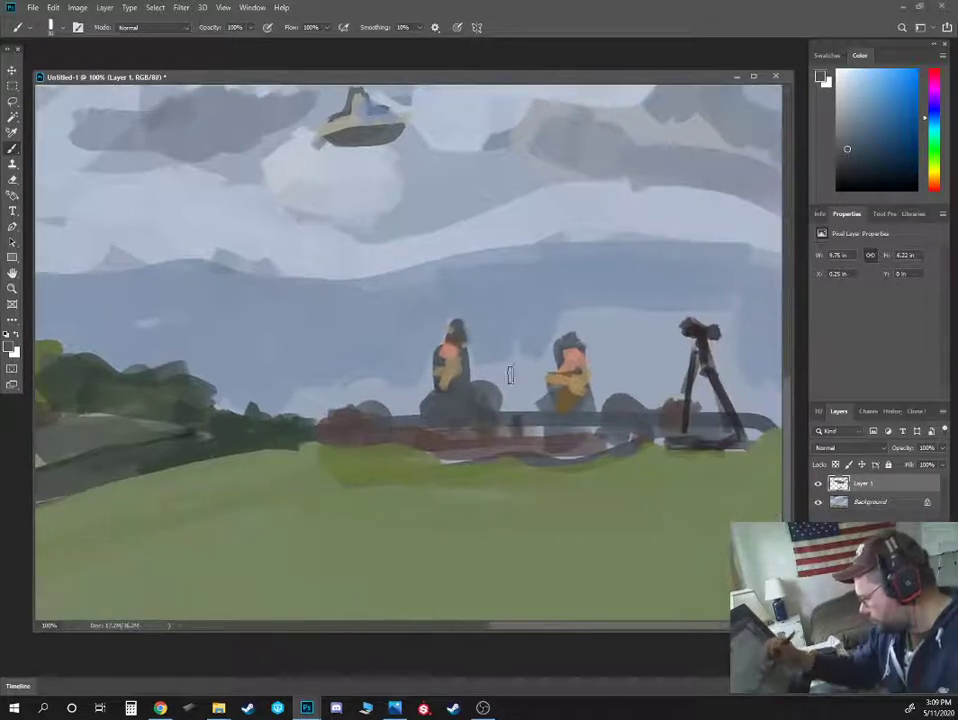
pyautogui.keyDown('alt'); pyautogui.click(428, 468); pyautogui.keyUp('alt')
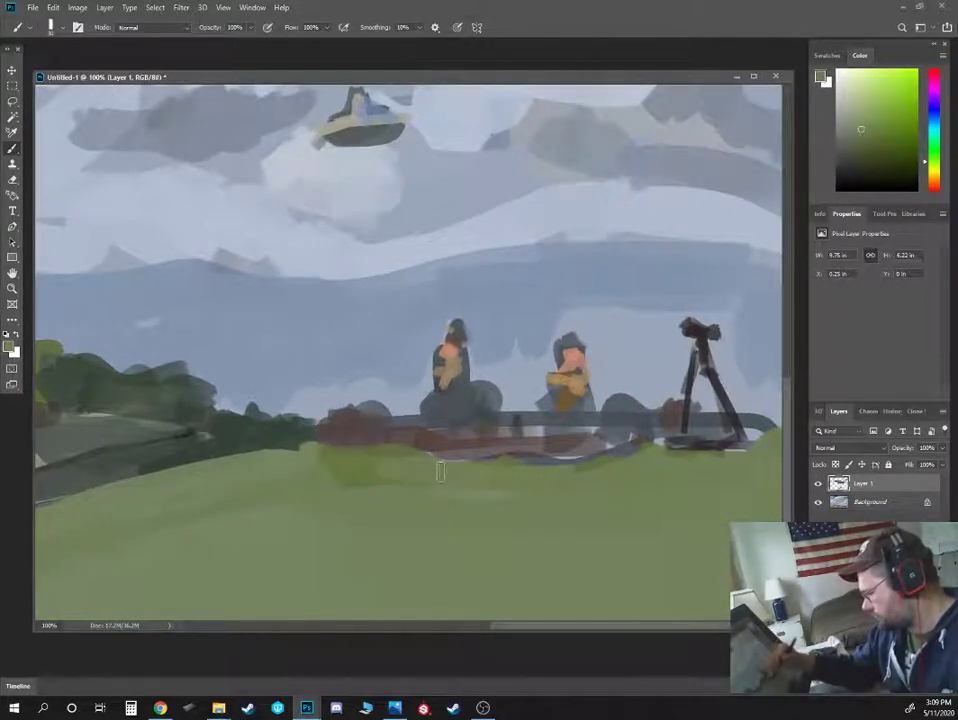
pyautogui.keyDown('alt'); pyautogui.click(459, 424); pyautogui.keyUp('alt')
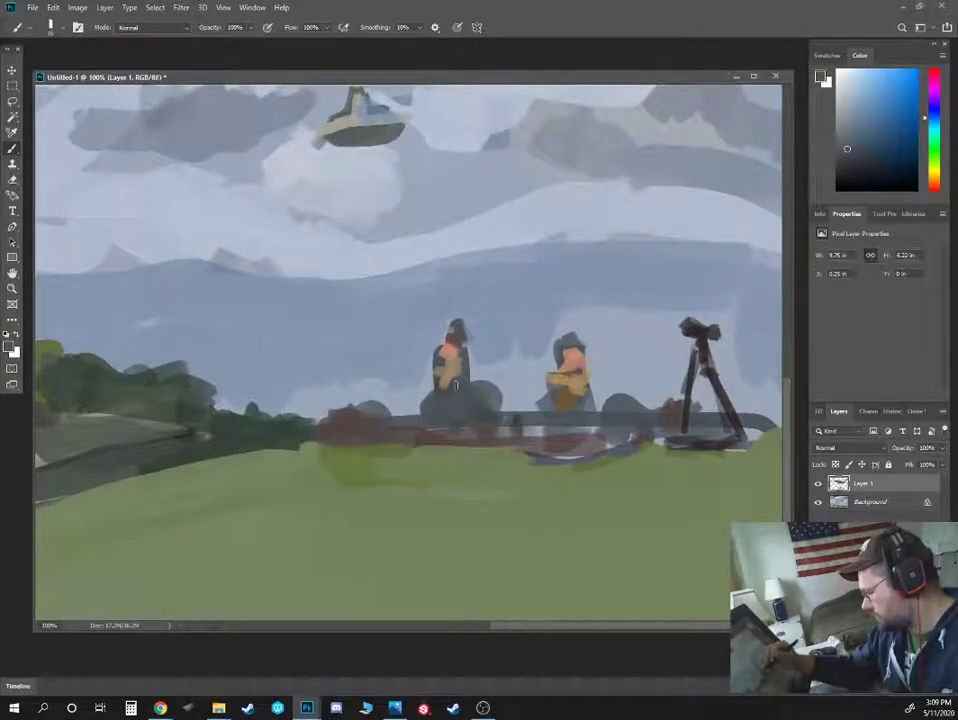
# Block in a pale blue seat beneath the figure farther from the tripod and outline the legs in dark blue
pyautogui.keyDown('alt'); pyautogui.click(625, 300); pyautogui.keyUp('alt')
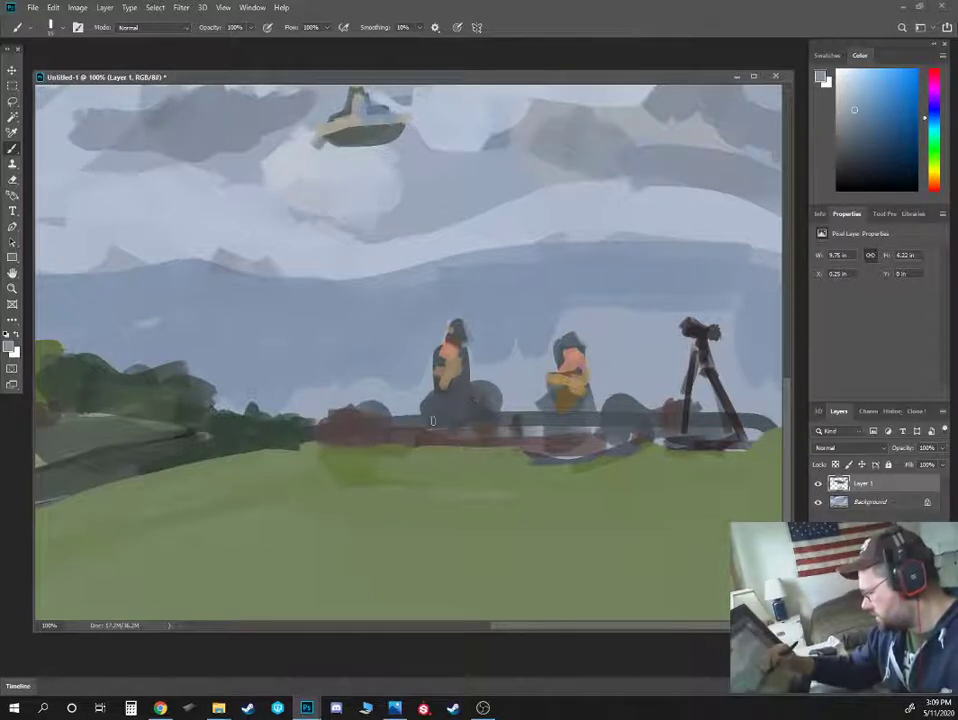
pyautogui.moveTo(433, 421)
pyautogui.mouseDown()
pyautogui.moveTo(462, 415)
pyautogui.moveTo(436, 432)
pyautogui.moveTo(454, 424)
pyautogui.moveTo(451, 437)
pyautogui.mouseUp()
pyautogui.click(898, 134)
pyautogui.click(934, 109)
pyautogui.click(866, 145)
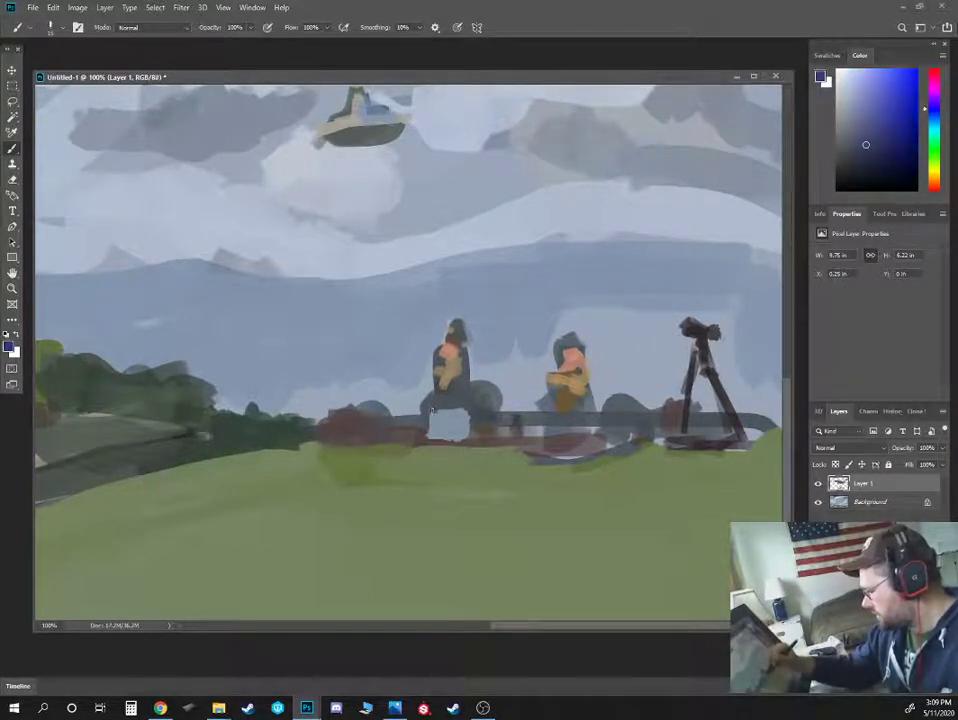
# Paint that figure's sweater and outstretched arm in dark orange-red
pyautogui.keyDown('alt'); pyautogui.click(461, 382); pyautogui.keyUp('alt')
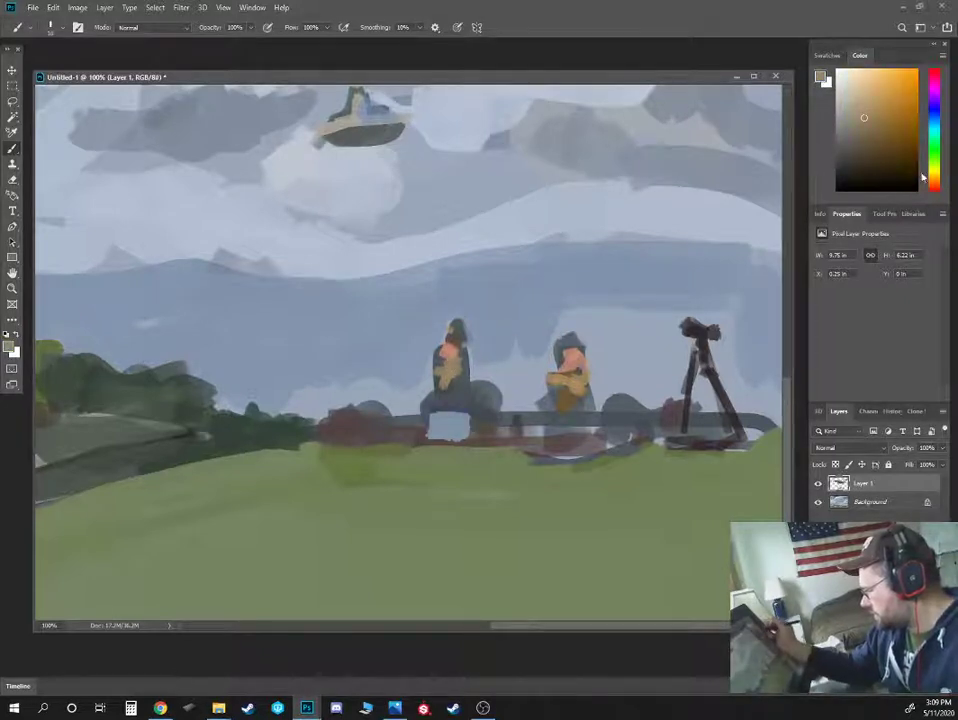
pyautogui.moveTo(925, 177); pyautogui.dragTo(925, 185)
pyautogui.click(901, 139)
pyautogui.moveTo(443, 350)
pyautogui.mouseDown()
pyautogui.moveTo(437, 365)
pyautogui.moveTo(457, 382)
pyautogui.moveTo(486, 380)
pyautogui.moveTo(467, 381)
pyautogui.mouseUp()
pyautogui.keyDown('alt'); pyautogui.click(479, 363); pyautogui.keyUp('alt')
pyautogui.keyDown('alt'); pyautogui.click(465, 377); pyautogui.keyUp('alt')
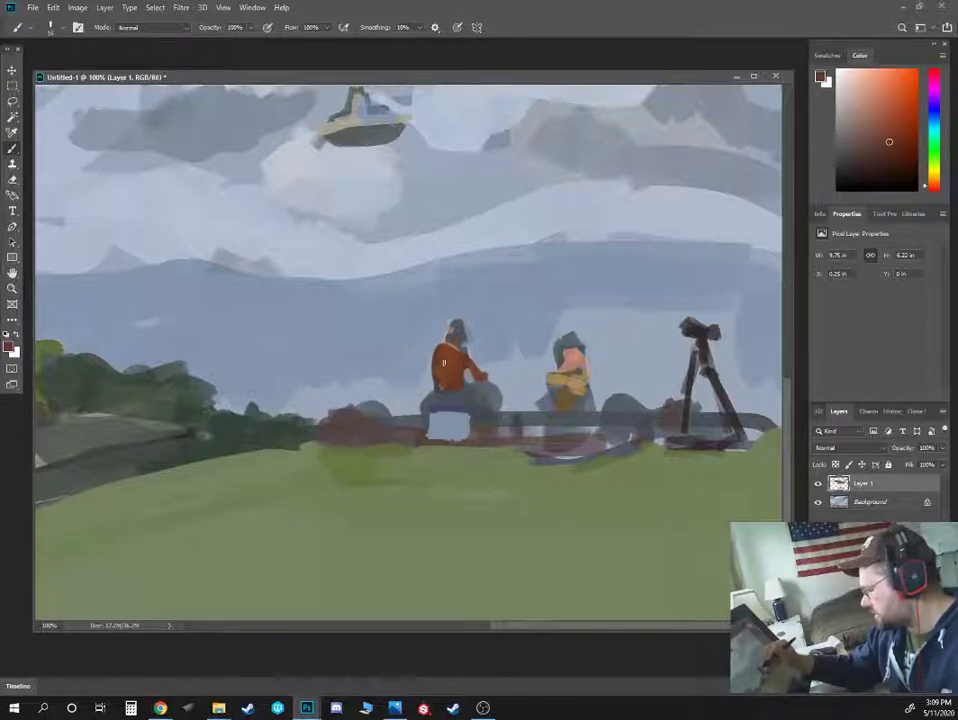
# Paint the red-sweatered figure's hair dark brown and the neck in a sampled pink skin tone
pyautogui.keyDown('alt'); pyautogui.click(443, 344); pyautogui.keyUp('alt')
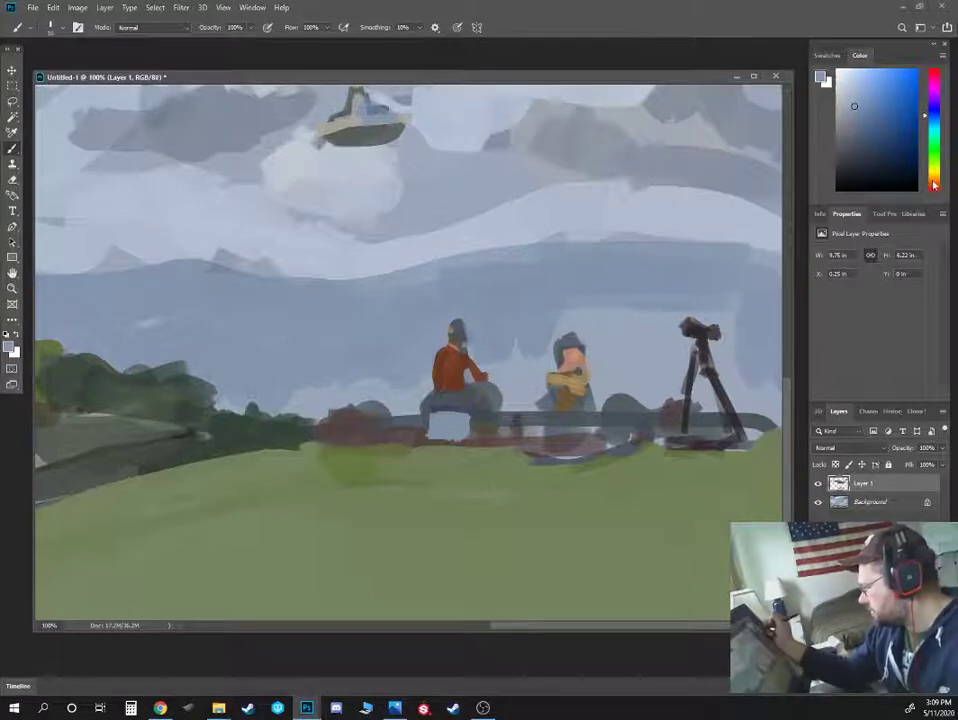
pyautogui.click(934, 182)
pyautogui.click(897, 164)
pyautogui.moveTo(457, 329)
pyautogui.mouseDown()
pyautogui.moveTo(452, 339)
pyautogui.moveTo(461, 328)
pyautogui.mouseUp()
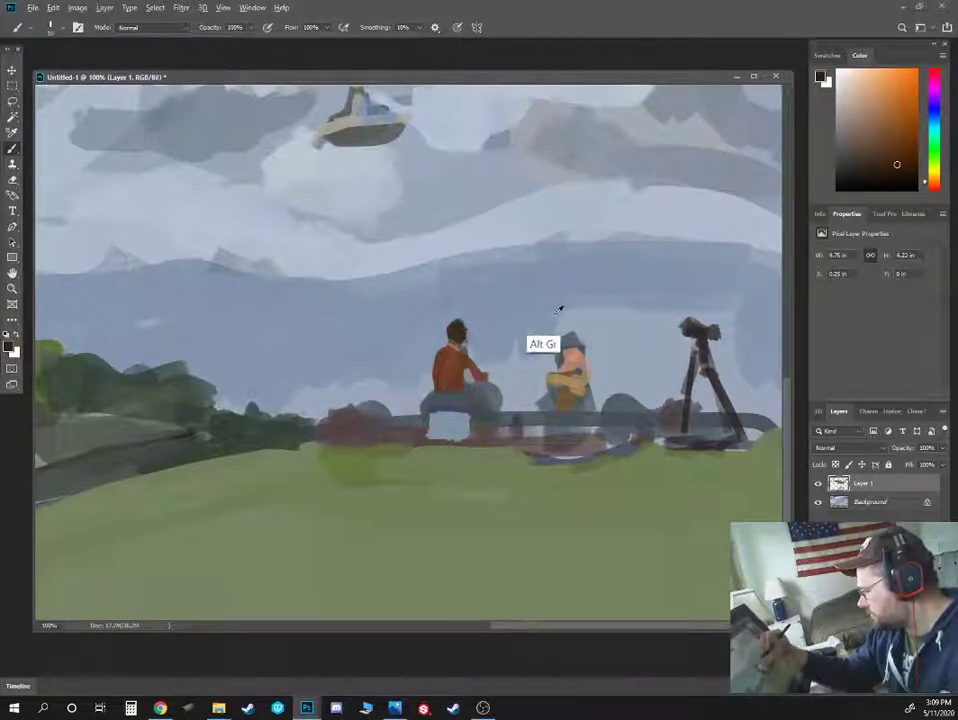
pyautogui.keyDown('alt'); pyautogui.click(570, 352); pyautogui.keyUp('alt')
pyautogui.keyDown('alt'); pyautogui.click(451, 358); pyautogui.keyUp('alt')
pyautogui.moveTo(458, 346); pyautogui.dragTo(453, 357)
# Add darker and brighter orange-red folds to the seated figure's sweater
pyautogui.click(882, 123)
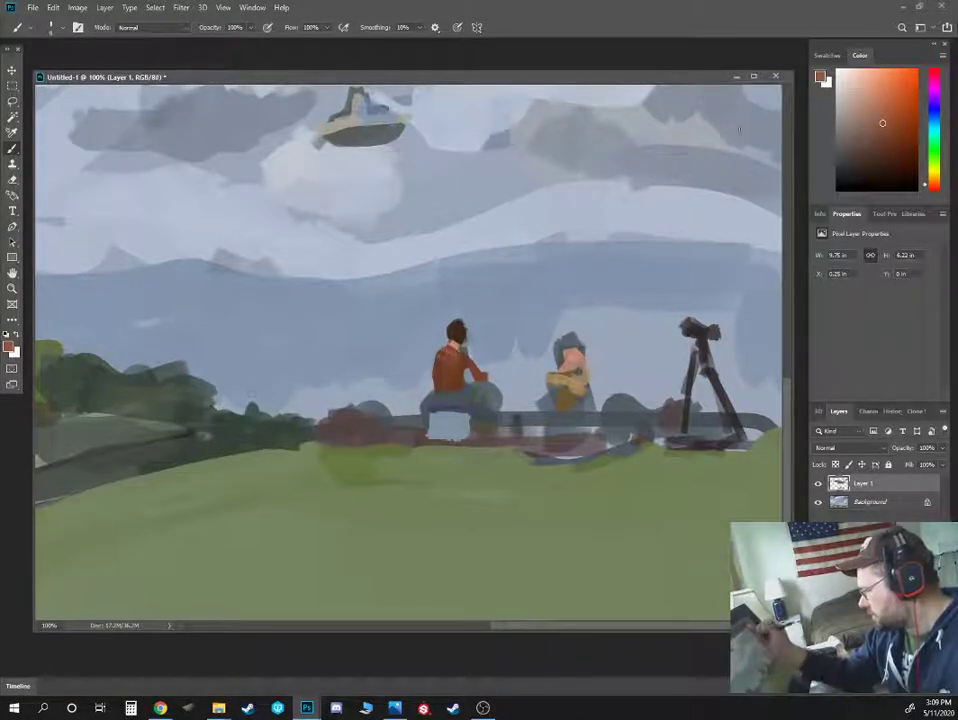
pyautogui.click(904, 154)
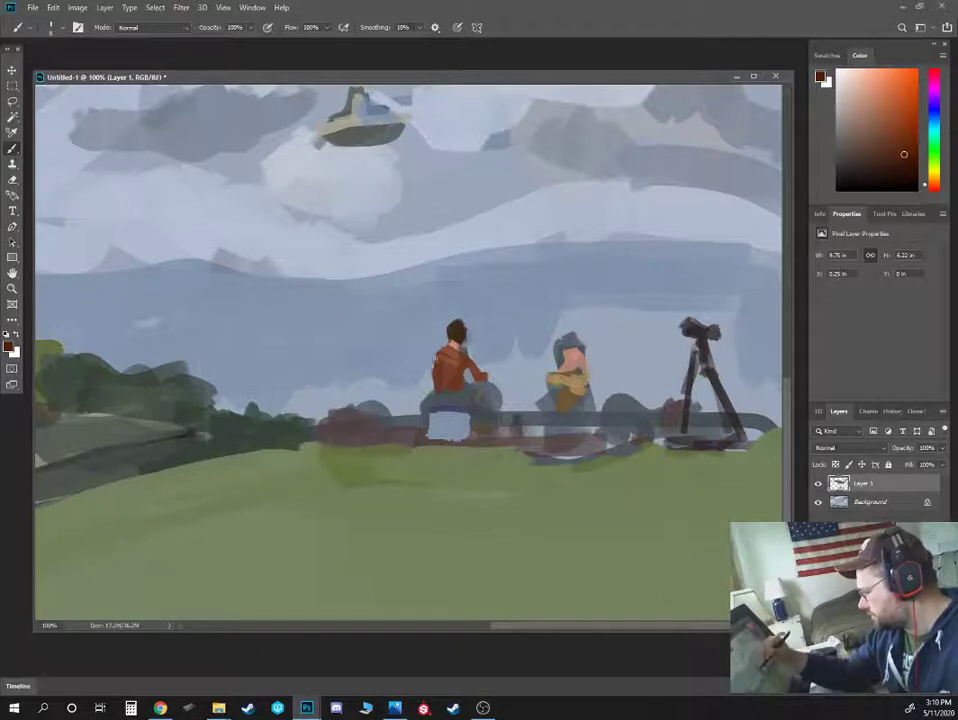
pyautogui.click(909, 114)
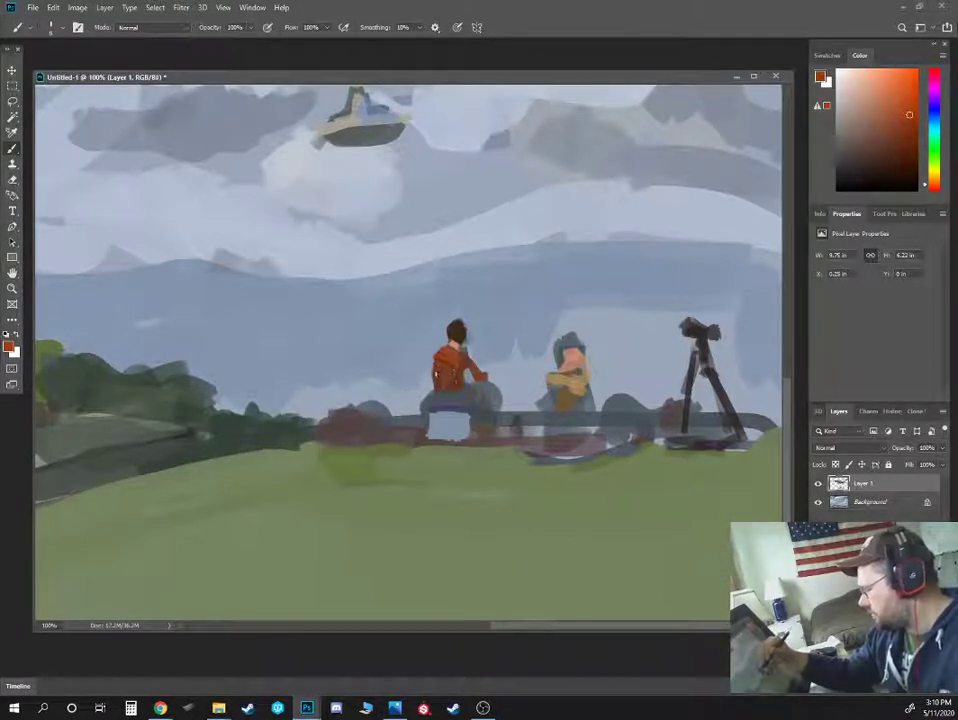
pyautogui.keyDown('alt'); pyautogui.click(458, 362); pyautogui.keyUp('alt')
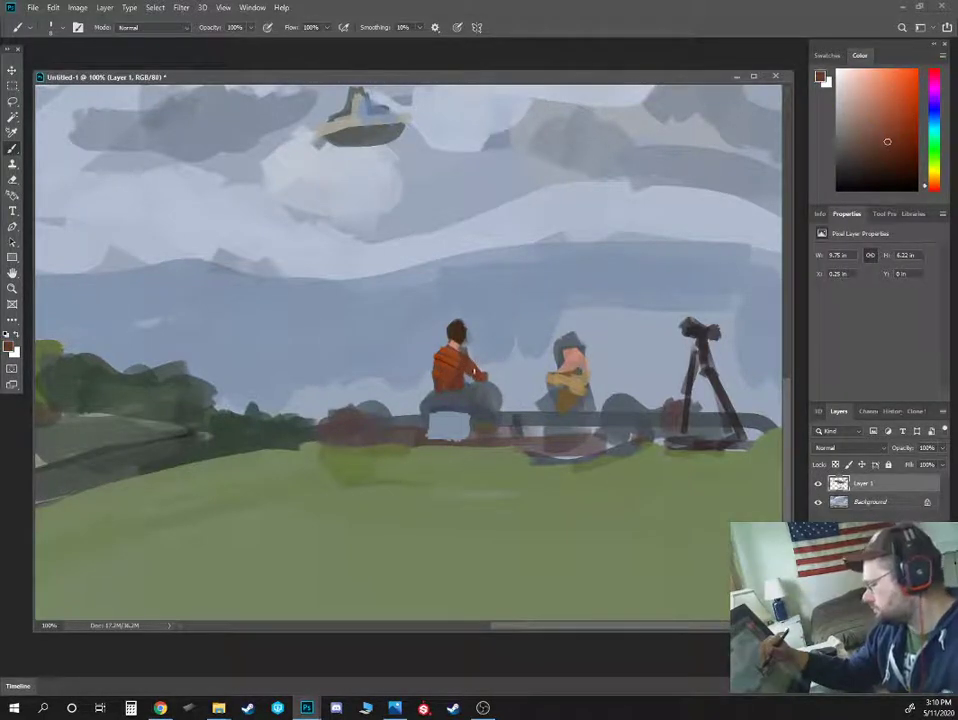
pyautogui.click(904, 164)
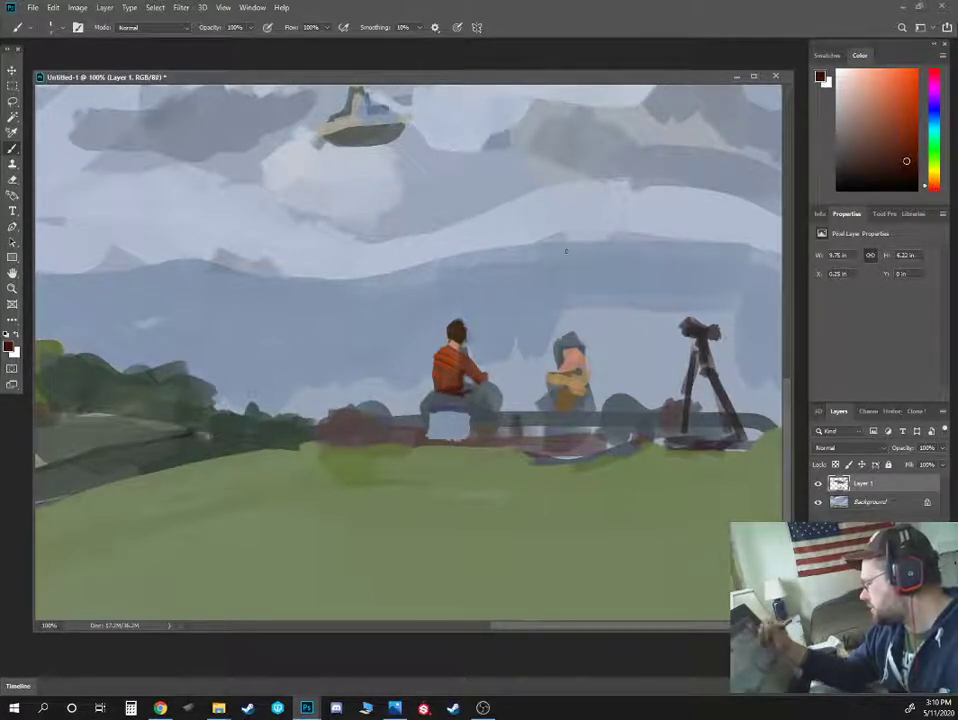
# Refine the sweater's lower shadows and the neck and shoulder edges with sampled reds, sky blue and skin tone
pyautogui.keyDown('alt'); pyautogui.click(456, 386); pyautogui.keyUp('alt')
pyautogui.keyDown('alt'); pyautogui.click(441, 381); pyautogui.keyUp('alt')
pyautogui.keyDown('alt'); pyautogui.click(453, 378); pyautogui.keyUp('alt')
pyautogui.keyDown('alt'); pyautogui.click(444, 364); pyautogui.keyUp('alt')
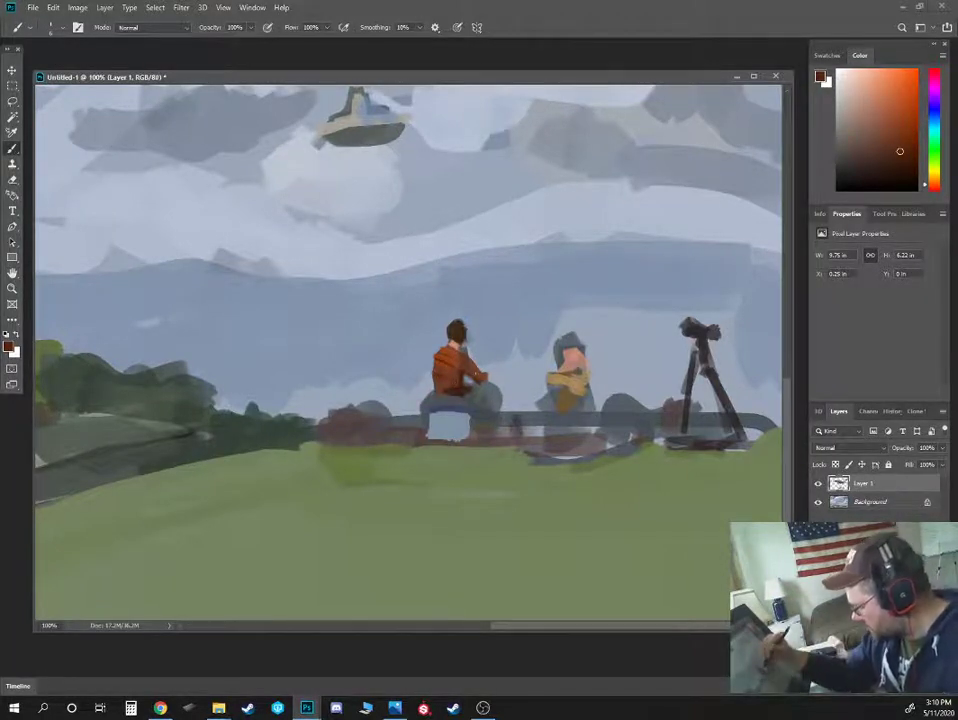
pyautogui.keyDown('alt'); pyautogui.click(463, 350); pyautogui.keyUp('alt')
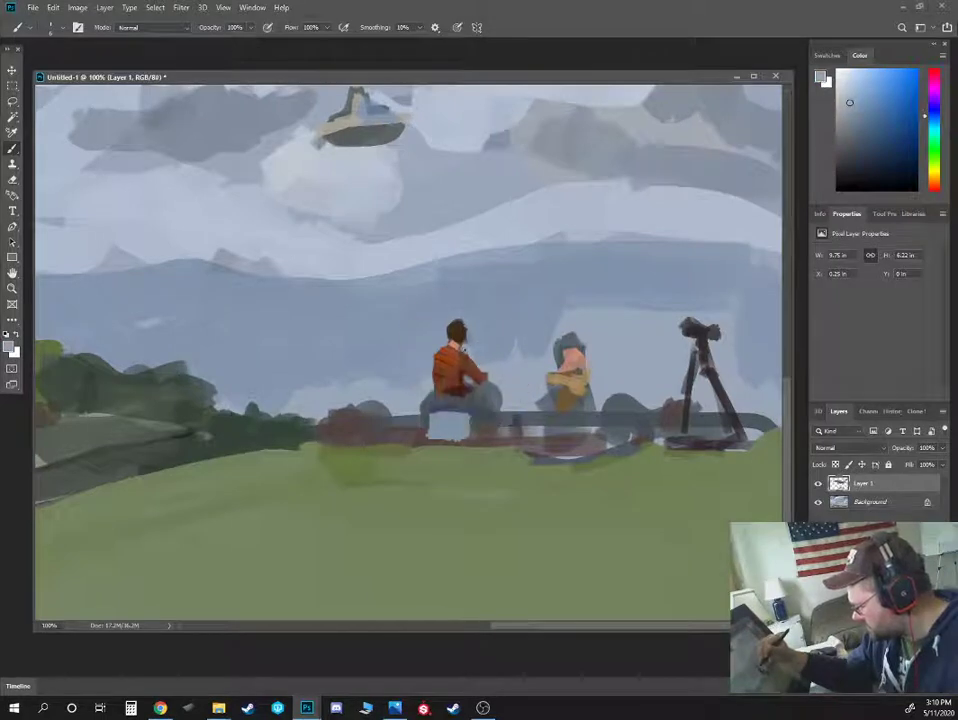
pyautogui.keyDown('alt'); pyautogui.click(452, 378); pyautogui.keyUp('alt')
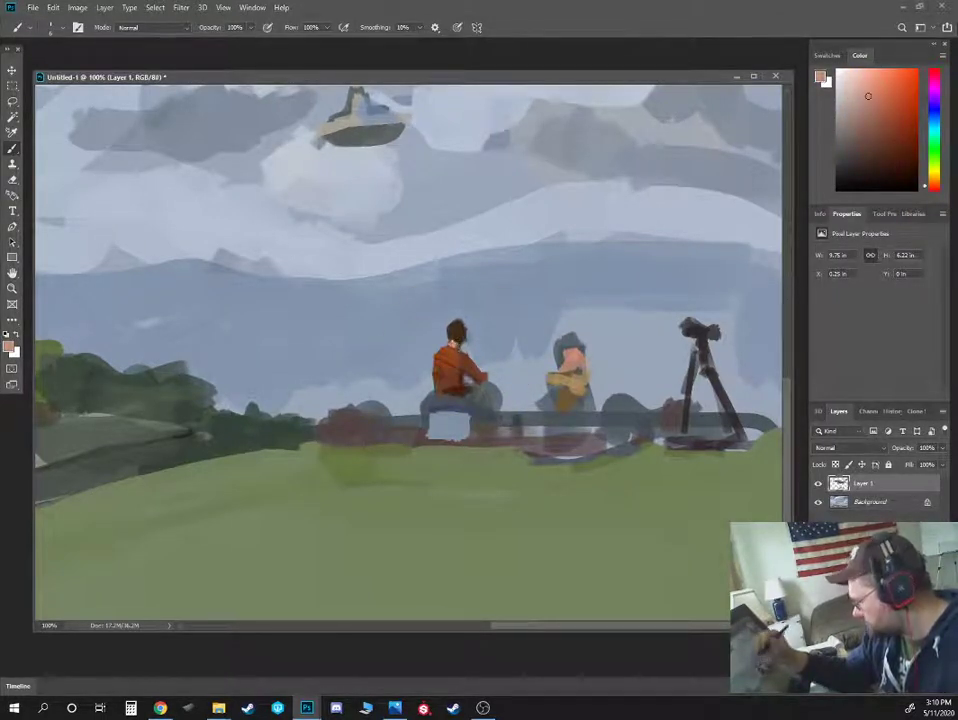
pyautogui.keyDown('alt'); pyautogui.click(455, 378); pyautogui.keyUp('alt')
pyautogui.keyDown('alt'); pyautogui.click(458, 362); pyautogui.keyUp('alt')
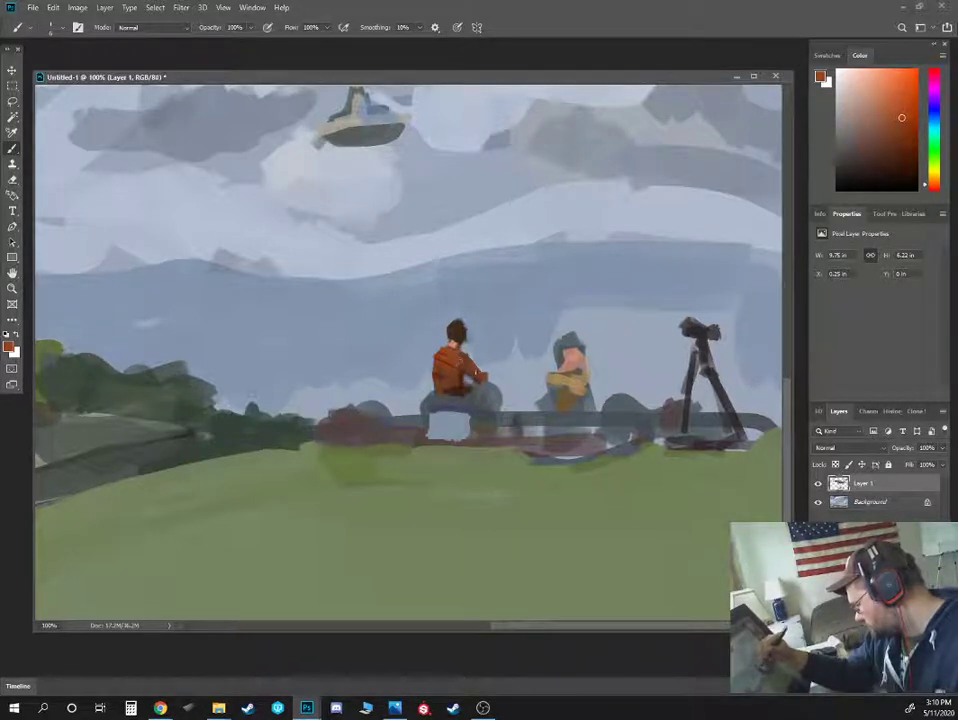
# Repaint the seated figure's legs in dark teal-blue and refine the knee and hand against the sampled sky colour
pyautogui.keyDown('alt'); pyautogui.click(461, 392); pyautogui.keyUp('alt')
pyautogui.click(933, 122)
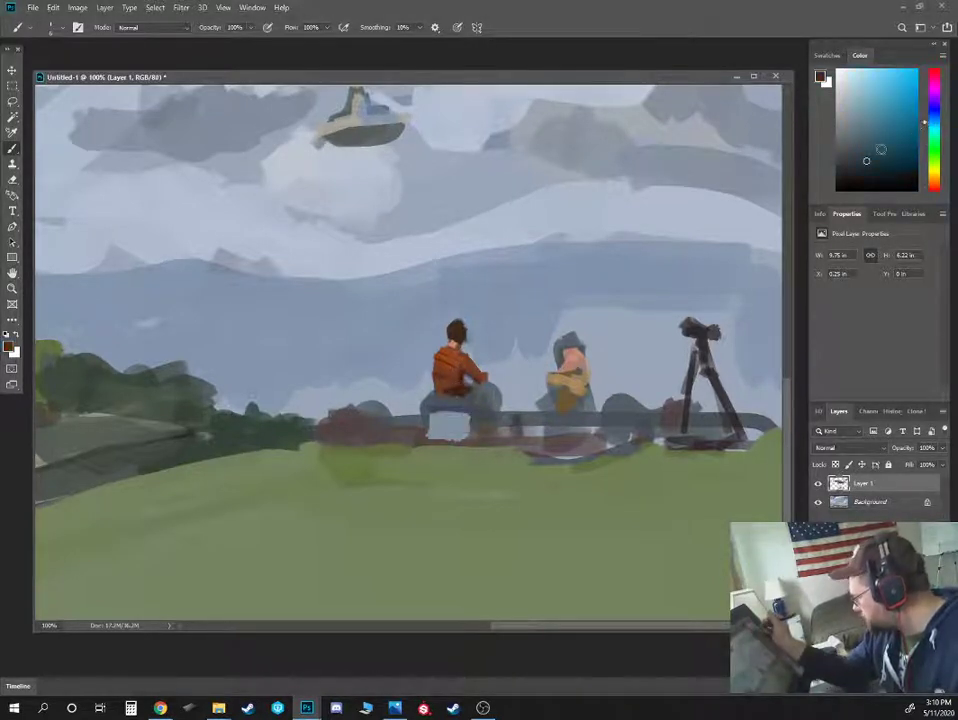
pyautogui.click(871, 155)
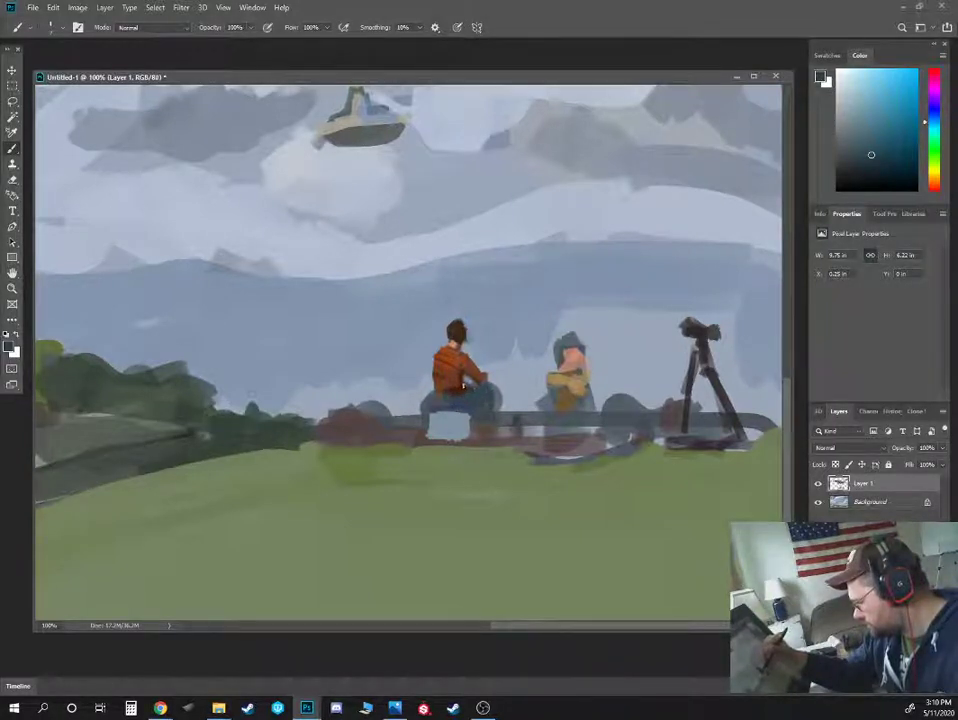
pyautogui.keyDown('alt'); pyautogui.click(505, 395); pyautogui.keyUp('alt')
pyautogui.moveTo(501, 387)
pyautogui.mouseDown()
pyautogui.moveTo(494, 409)
pyautogui.moveTo(485, 377)
pyautogui.mouseUp()
pyautogui.keyDown('alt'); pyautogui.click(487, 392); pyautogui.keyUp('alt')
pyautogui.keyDown('alt'); pyautogui.click(488, 377); pyautogui.keyUp('alt')
pyautogui.keyDown('alt'); pyautogui.click(489, 379); pyautogui.keyUp('alt')
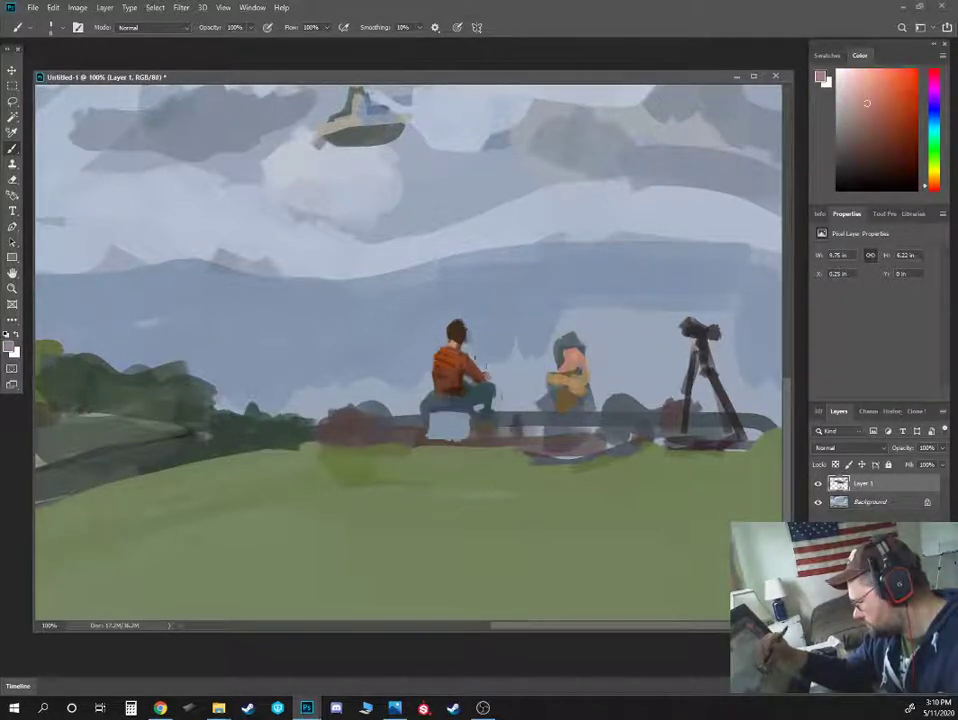
pyautogui.keyDown('alt'); pyautogui.click(479, 356); pyautogui.keyUp('alt')
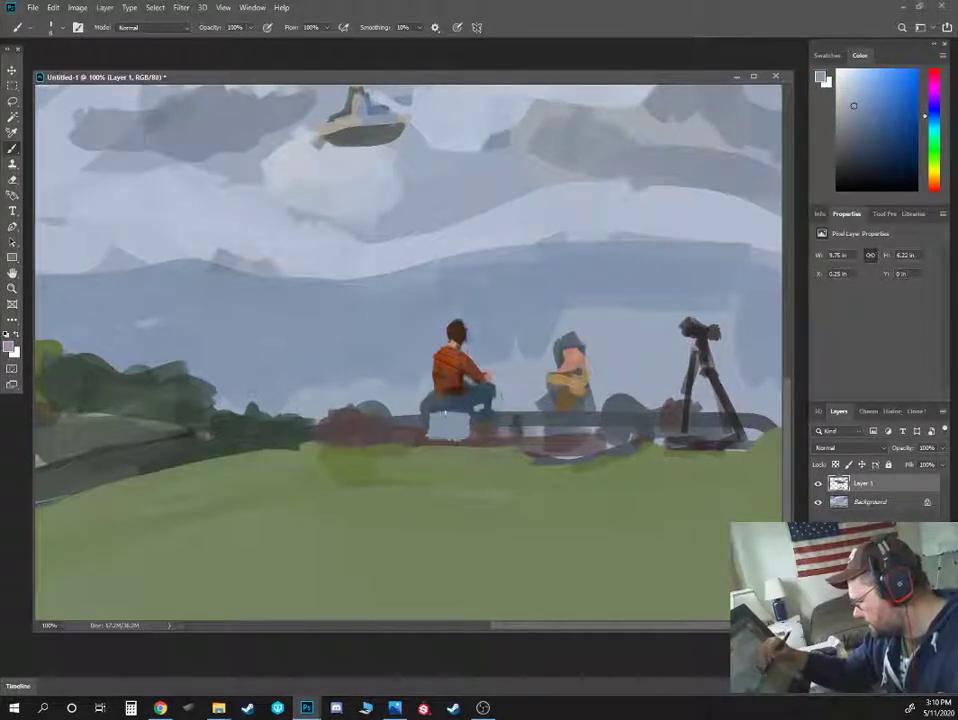
# Shape the seat beneath the figure into a pale box with sampled light and dark blue-greys
pyautogui.keyDown('alt'); pyautogui.click(442, 408); pyautogui.keyUp('alt')
pyautogui.moveTo(433, 409)
pyautogui.mouseDown()
pyautogui.moveTo(459, 413)
pyautogui.moveTo(438, 416)
pyautogui.moveTo(460, 438)
pyautogui.mouseUp()
pyautogui.keyDown('alt'); pyautogui.click(463, 414); pyautogui.keyUp('alt')
pyautogui.click(850, 96)
pyautogui.keyDown('alt'); pyautogui.click(458, 436); pyautogui.keyUp('alt')
pyautogui.keyDown('alt'); pyautogui.click(462, 412); pyautogui.keyUp('alt')
pyautogui.moveTo(466, 413); pyautogui.dragTo(464, 437)
# Brighten the box seat with a warm off-white and sample the dark blue of the trousers above it
pyautogui.keyDown('alt'); pyautogui.click(459, 428); pyautogui.keyUp('alt')
pyautogui.click(934, 174)
pyautogui.click(848, 93)
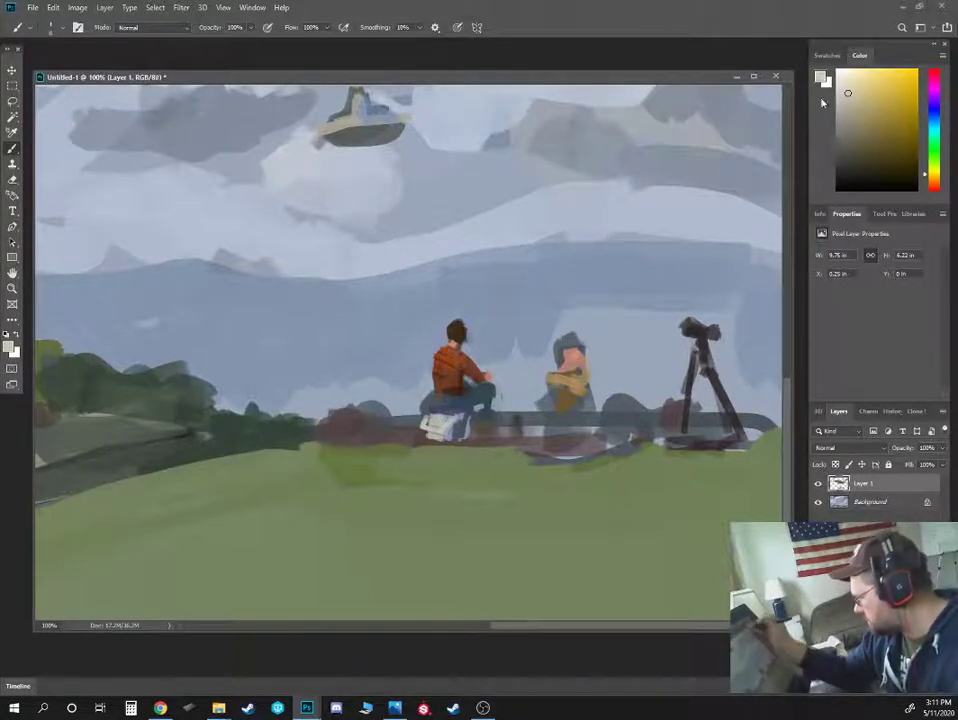
pyautogui.keyDown('alt'); pyautogui.click(442, 404); pyautogui.keyUp('alt')
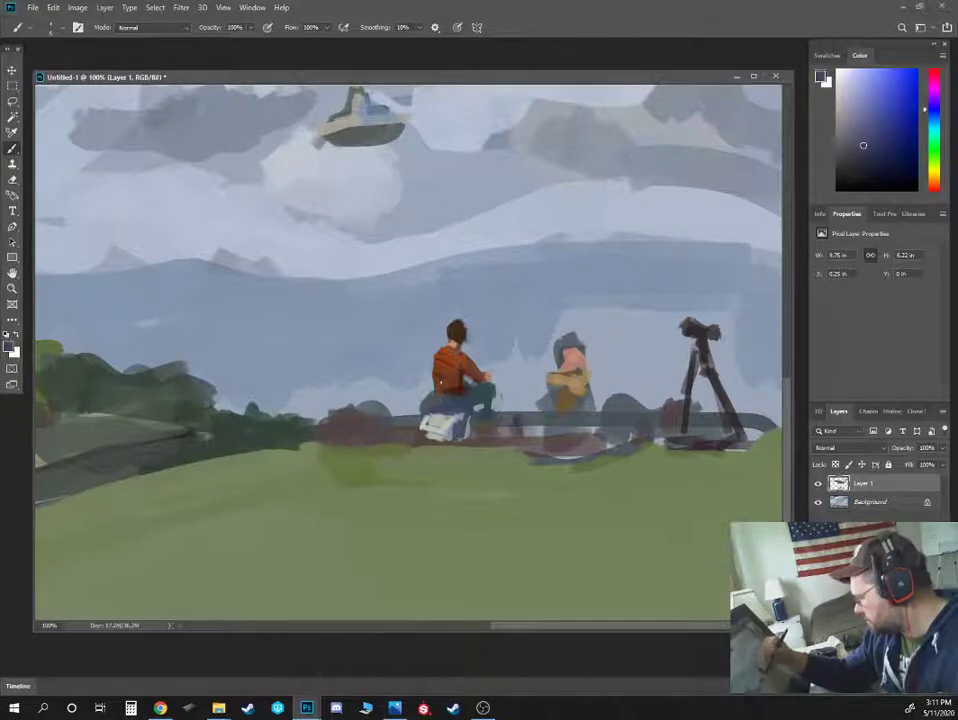
# Tint the top of the box seat violet and block in the second figure's torso with sampled olive brown
pyautogui.click(861, 104)
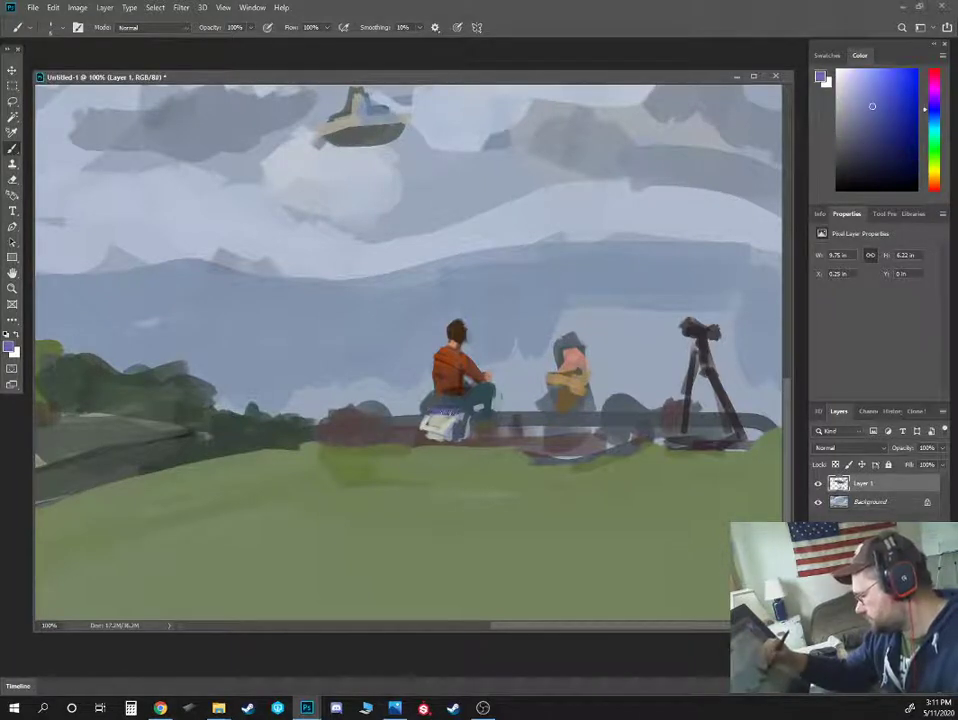
pyautogui.keyDown('alt'); pyautogui.click(568, 398); pyautogui.keyUp('alt')
pyautogui.moveTo(550, 383); pyautogui.dragTo(560, 388)
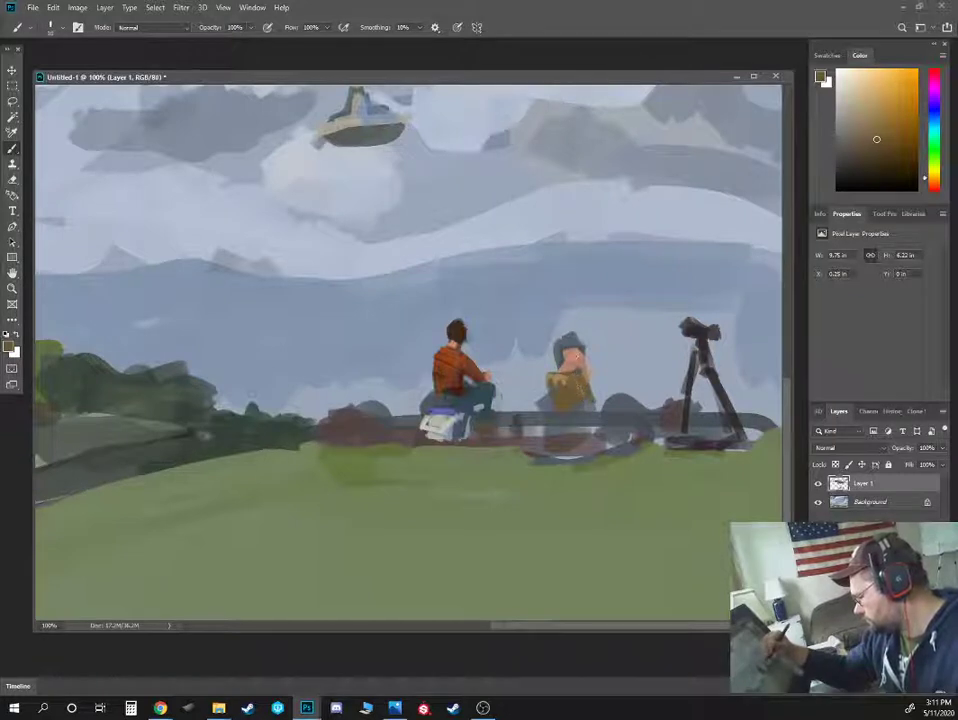
pyautogui.keyDown('alt'); pyautogui.click(572, 358); pyautogui.keyUp('alt')
pyautogui.keyDown('alt'); pyautogui.click(547, 344); pyautogui.keyUp('alt')
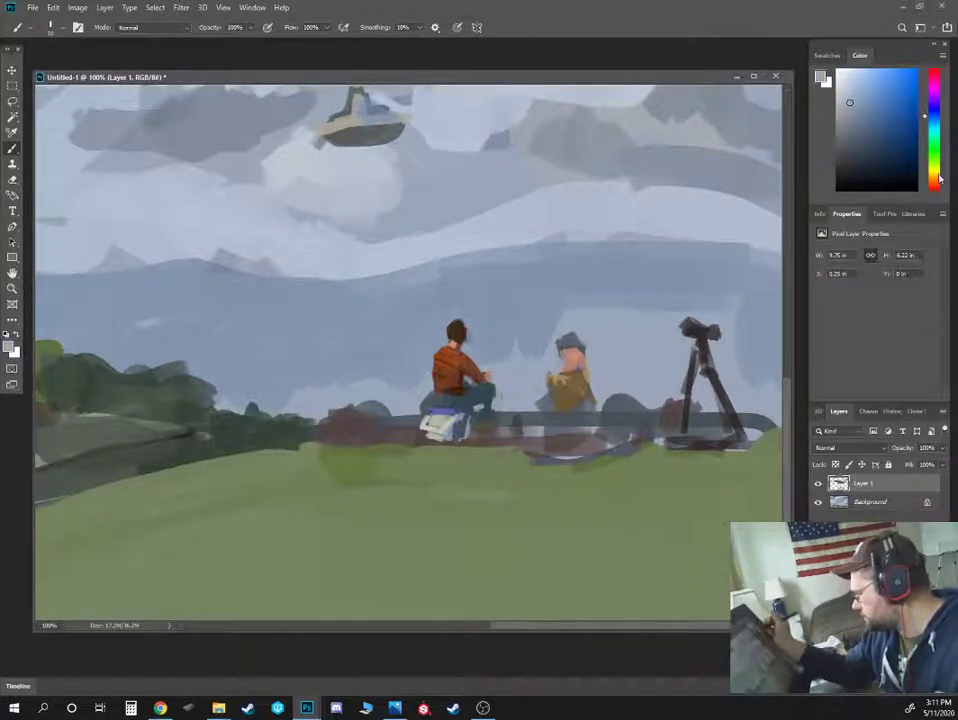
# Paint the second figure's hair near-black and refine the face and neck edges with sampled skin and sky tones
pyautogui.click(936, 183)
pyautogui.click(854, 175)
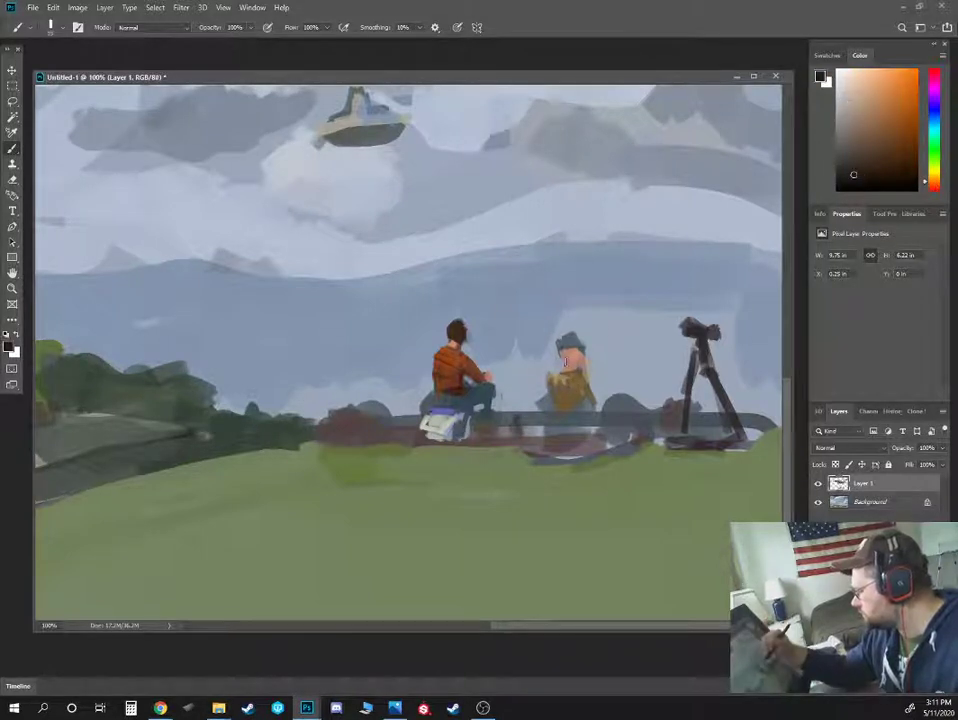
pyautogui.moveTo(561, 350)
pyautogui.mouseDown()
pyautogui.moveTo(582, 347)
pyautogui.moveTo(588, 368)
pyautogui.moveTo(573, 371)
pyautogui.moveTo(587, 371)
pyautogui.mouseUp()
pyautogui.keyDown('alt'); pyautogui.click(573, 367); pyautogui.keyUp('alt')
pyautogui.keyDown('alt'); pyautogui.click(567, 376); pyautogui.keyUp('alt')
pyautogui.keyDown('alt'); pyautogui.click(562, 350); pyautogui.keyUp('alt')
pyautogui.keyDown('alt'); pyautogui.click(559, 354); pyautogui.keyUp('alt')
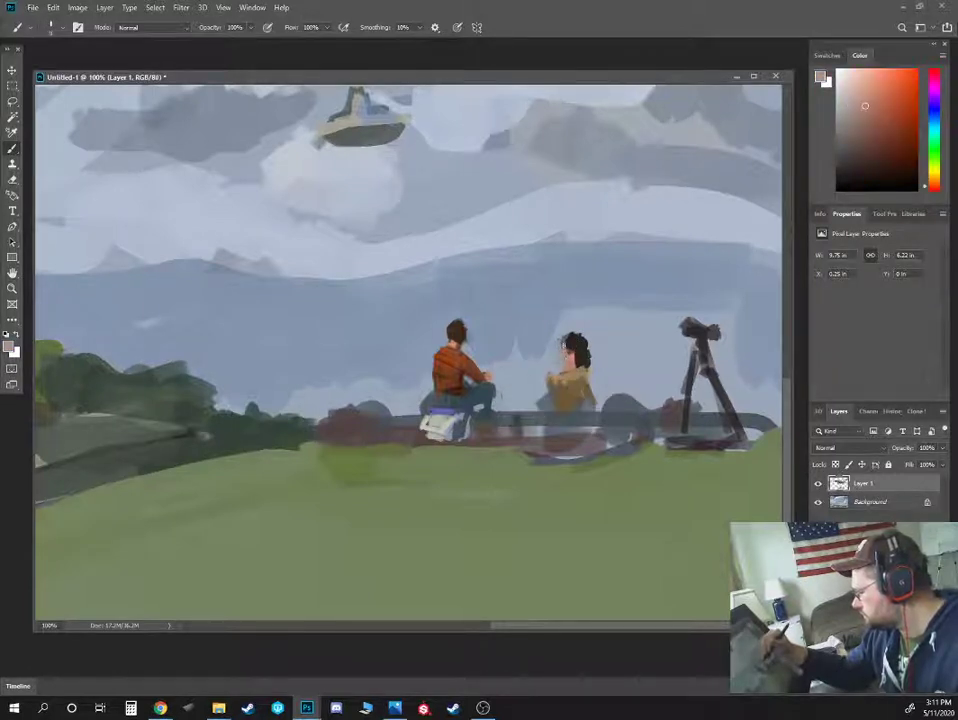
pyautogui.keyDown('alt'); pyautogui.click(559, 342); pyautogui.keyUp('alt')
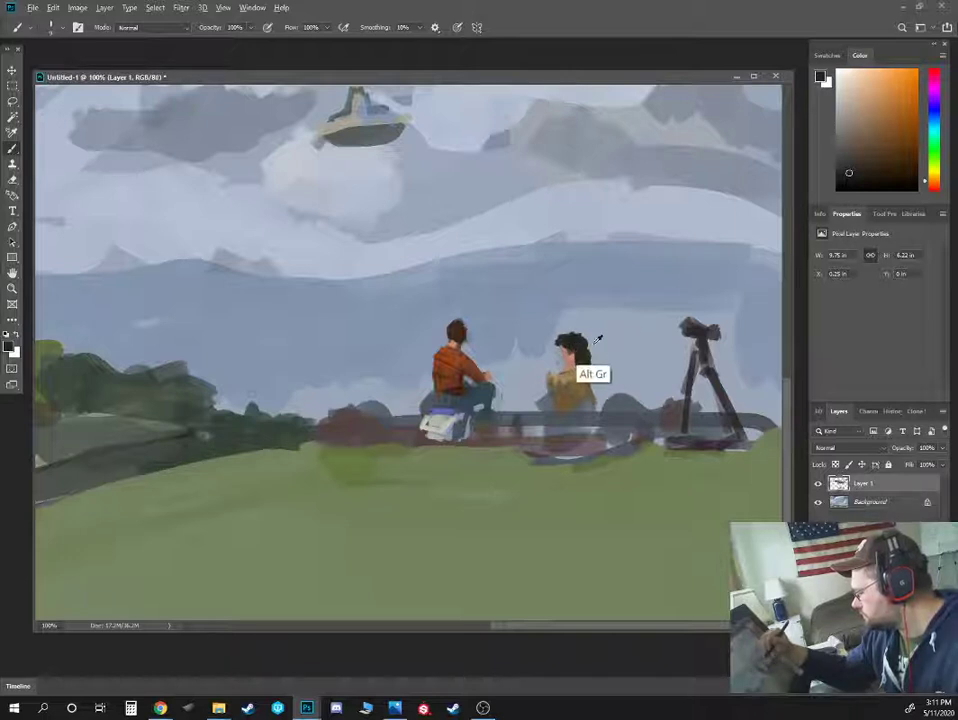
# Add a dark ponytail to the second figure and extend the olive clothing down to the ground
pyautogui.keyDown('alt'); pyautogui.click(585, 345); pyautogui.keyUp('alt')
pyautogui.keyDown('alt'); pyautogui.click(583, 358); pyautogui.keyUp('alt')
pyautogui.moveTo(588, 347)
pyautogui.mouseDown()
pyautogui.moveTo(598, 374)
pyautogui.moveTo(535, 424)
pyautogui.moveTo(565, 427)
pyautogui.mouseUp()
pyautogui.keyDown('alt'); pyautogui.click(568, 397); pyautogui.keyUp('alt')
pyautogui.keyDown('alt'); pyautogui.click(578, 394); pyautogui.keyUp('alt')
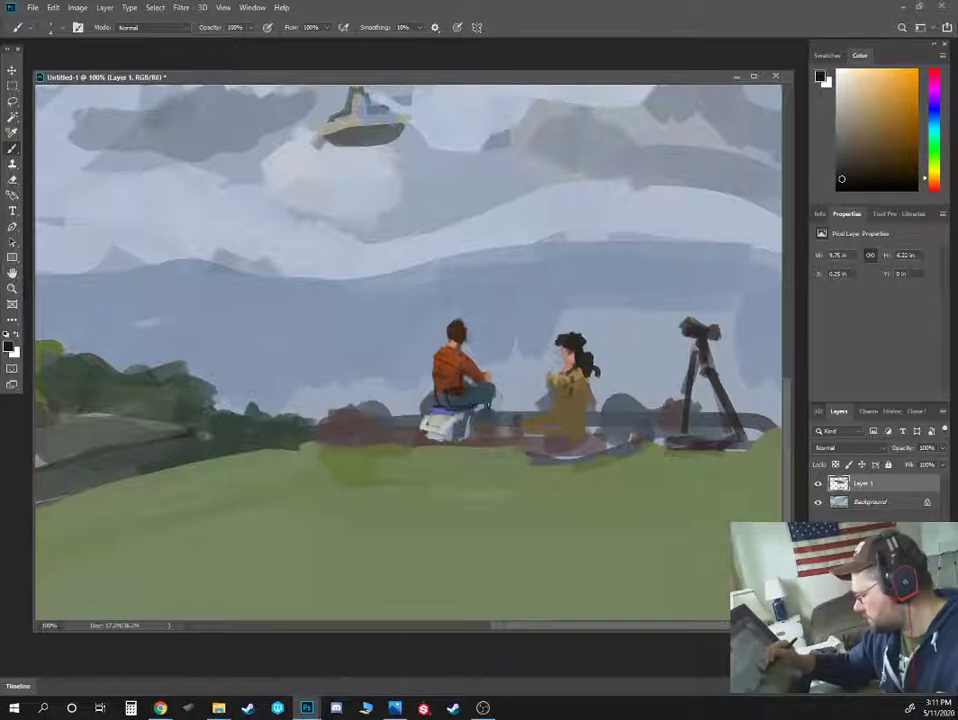
# Define the seated man's bent legs with dark outlines and sampled blue-grey, and add an olive-brown shoe
pyautogui.moveTo(487, 402)
pyautogui.mouseDown()
pyautogui.moveTo(479, 423)
pyautogui.moveTo(500, 397)
pyautogui.moveTo(472, 385)
pyautogui.mouseUp()
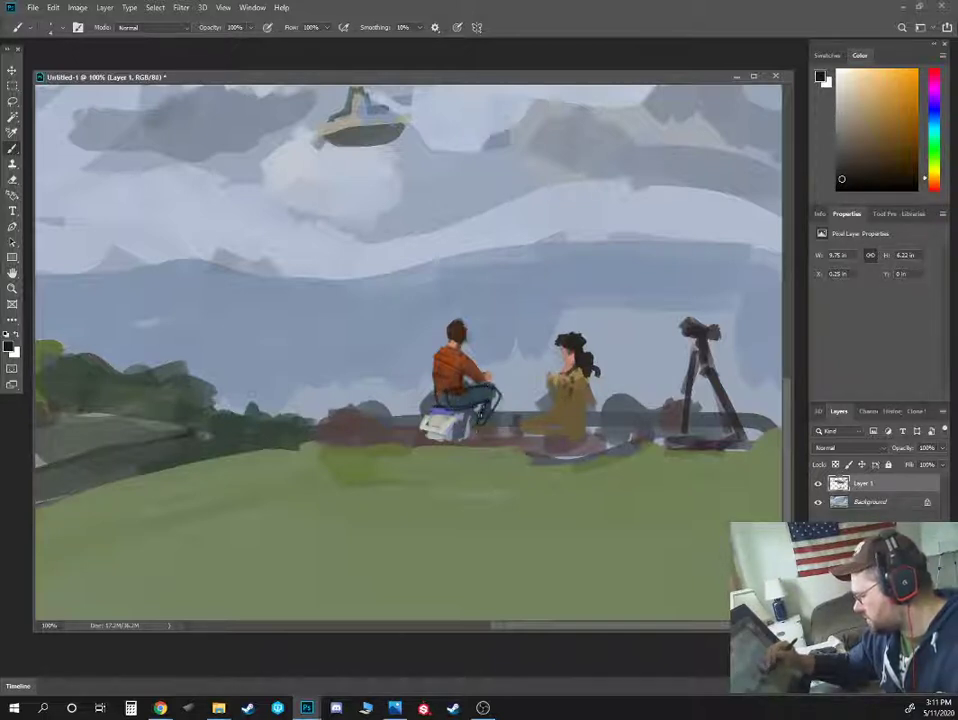
pyautogui.keyDown('alt'); pyautogui.click(495, 420); pyautogui.keyUp('alt')
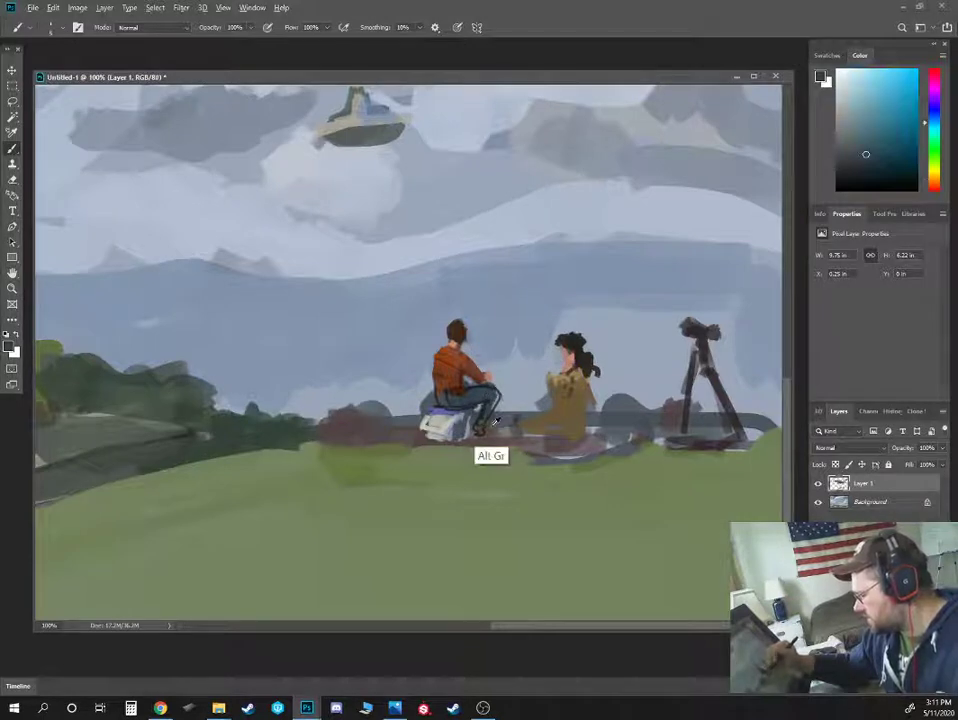
pyautogui.moveTo(493, 405)
pyautogui.mouseDown()
pyautogui.moveTo(484, 419)
pyautogui.moveTo(497, 393)
pyautogui.moveTo(482, 432)
pyautogui.mouseUp()
pyautogui.keyDown('alt'); pyautogui.click(518, 416); pyautogui.keyUp('alt')
pyautogui.keyDown('alt'); pyautogui.click(460, 398); pyautogui.keyUp('alt')
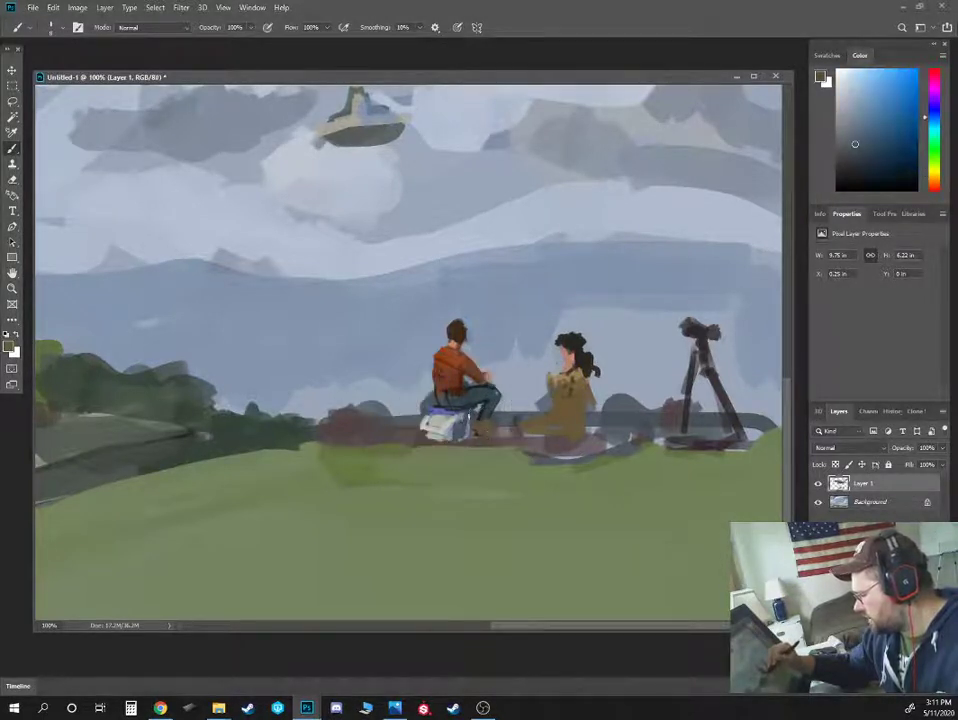
# Darken the shadow between the man's thighs and the box, and trim the edge behind him with sampled sky blue
pyautogui.keyDown('alt'); pyautogui.click(468, 409); pyautogui.keyUp('alt')
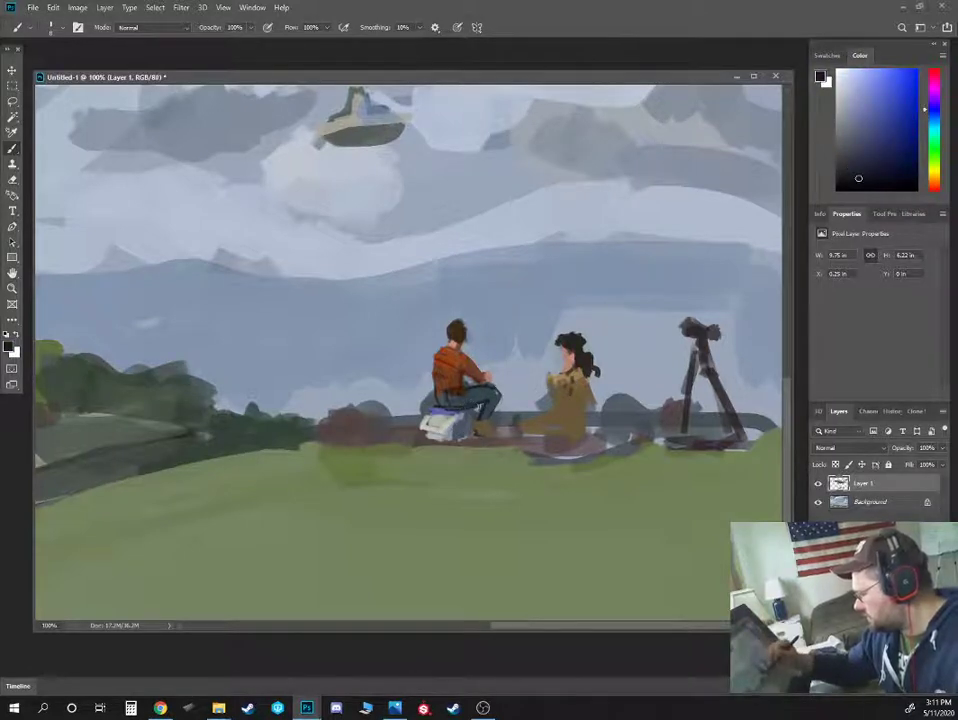
pyautogui.keyDown('alt'); pyautogui.click(440, 410); pyautogui.keyUp('alt')
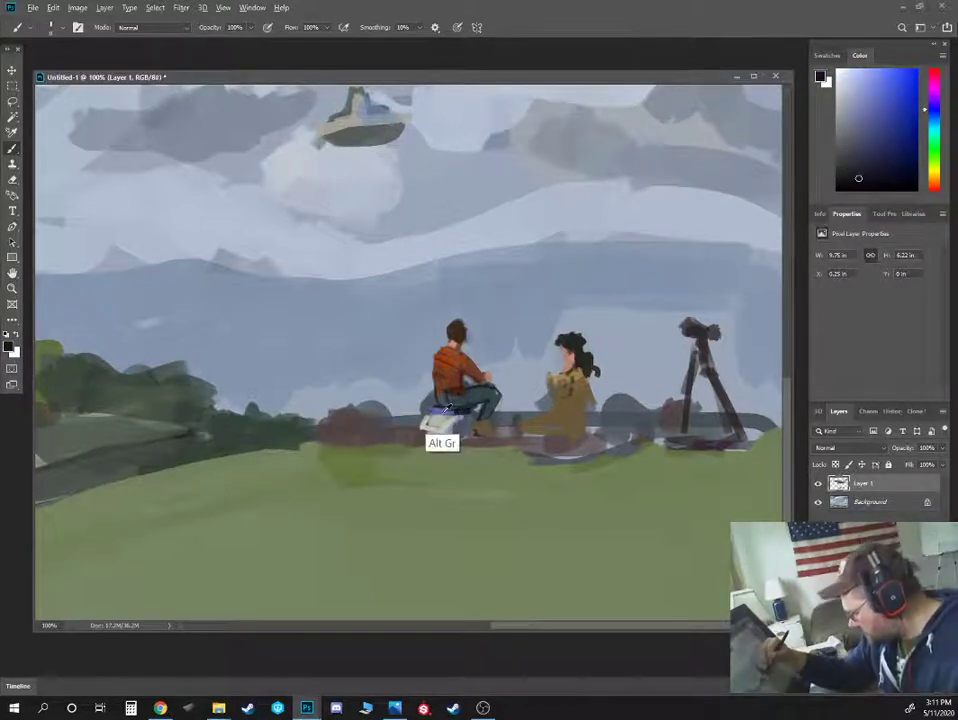
pyautogui.keyDown('alt'); pyautogui.click(425, 384); pyautogui.keyUp('alt')
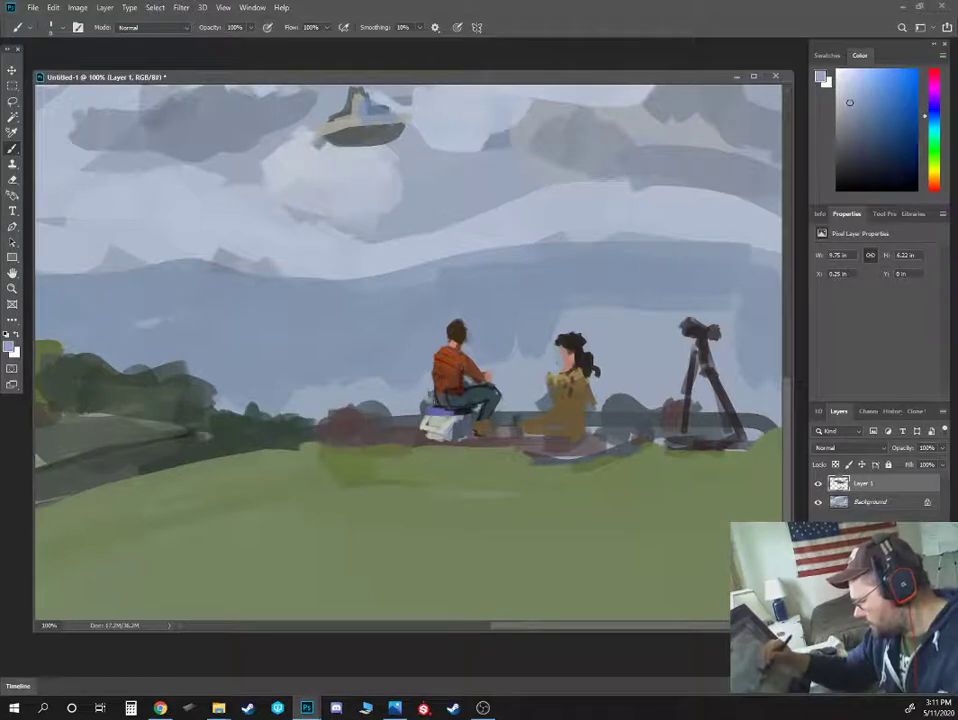
pyautogui.moveTo(428, 392); pyautogui.dragTo(424, 404)
# Paint a spiky grass tuft at the hill's edge beside the dark bushes with sampled green and pale beige
pyautogui.keyDown('alt'); pyautogui.click(277, 425); pyautogui.keyUp('alt')
pyautogui.keyDown('alt'); pyautogui.click(290, 470); pyautogui.keyUp('alt')
pyautogui.moveTo(297, 420); pyautogui.dragTo(303, 446)
pyautogui.keyDown('alt'); pyautogui.click(698, 137); pyautogui.keyUp('alt')
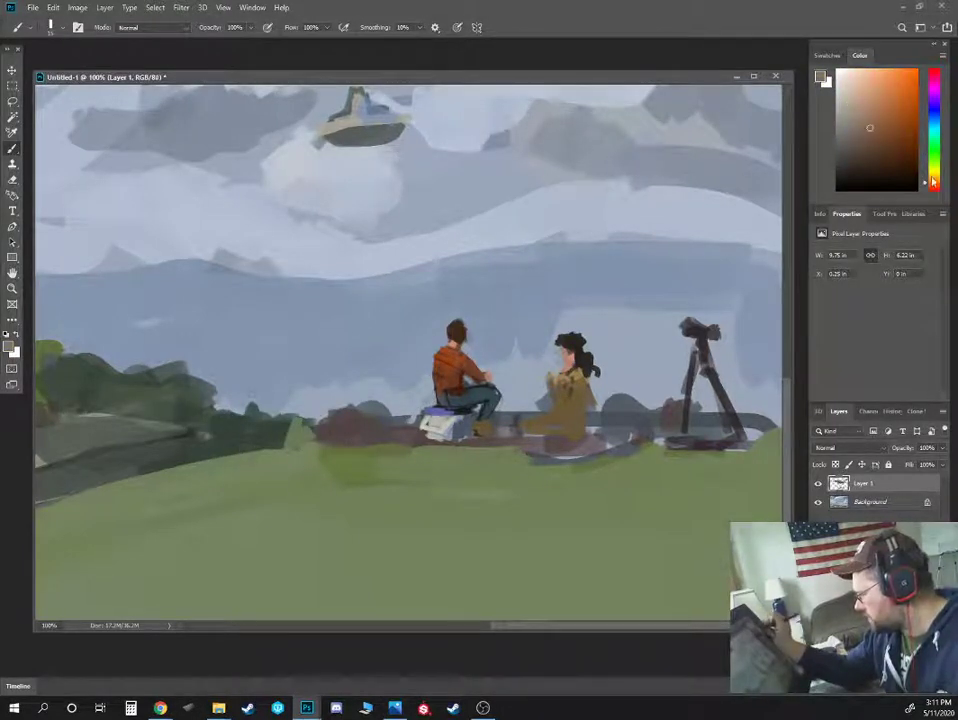
pyautogui.click(858, 115)
pyautogui.press('[')
pyautogui.moveTo(305, 414); pyautogui.dragTo(289, 456)
# Paint the woman's near arm reaching down to the ground in skin tone and trim her front with sampled sky colour
pyautogui.keyDown('alt'); pyautogui.click(566, 400); pyautogui.keyUp('alt')
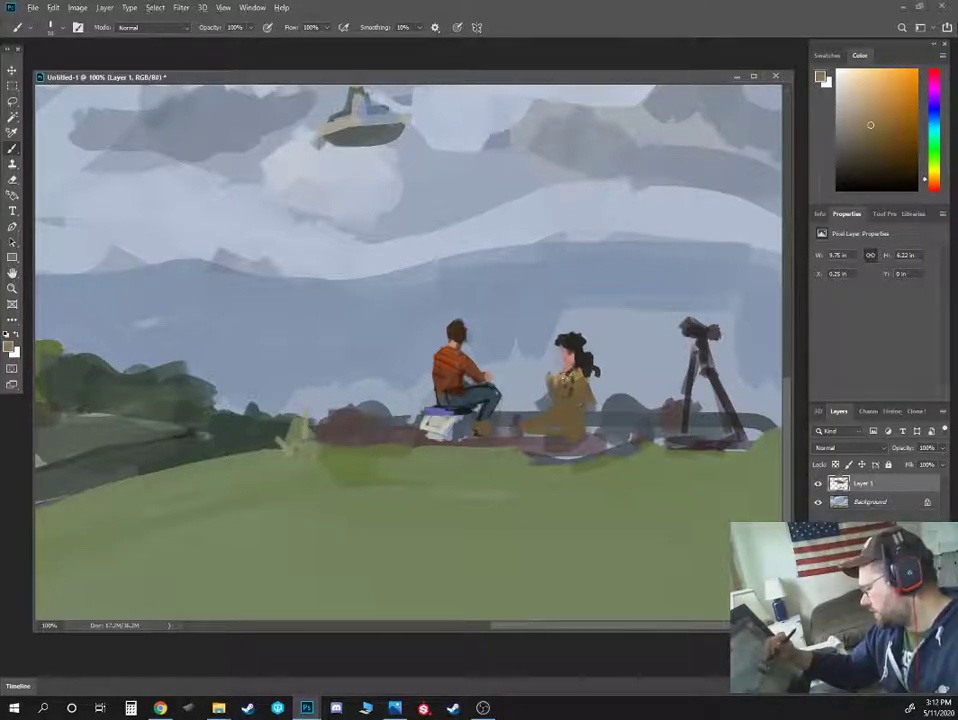
pyautogui.moveTo(562, 388)
pyautogui.mouseDown()
pyautogui.moveTo(574, 443)
pyautogui.moveTo(583, 445)
pyautogui.mouseUp()
pyautogui.keyDown('alt'); pyautogui.click(559, 406); pyautogui.keyUp('alt')
pyautogui.moveTo(552, 384); pyautogui.dragTo(551, 393)
pyautogui.keyDown('alt'); pyautogui.click(545, 377); pyautogui.keyUp('alt')
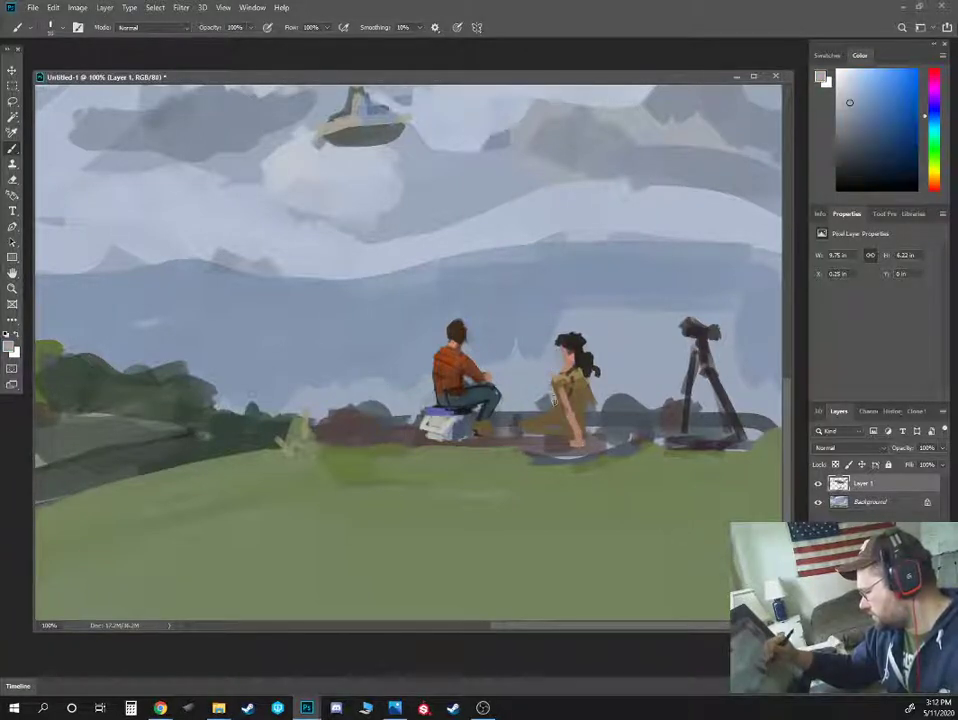
pyautogui.press('alt')
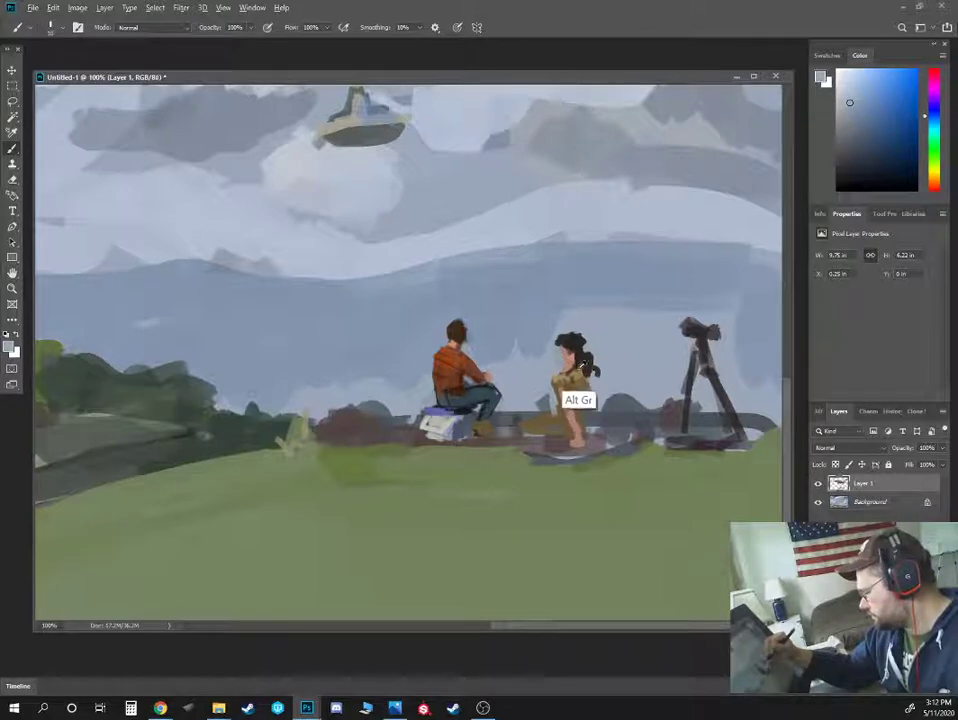
# Shape the woman's back with sampled background colour and add her far arm and outstretched lower leg in skin tone
pyautogui.keyDown('alt'); pyautogui.click(603, 418); pyautogui.keyUp('alt')
pyautogui.moveTo(603, 413); pyautogui.dragTo(607, 436)
pyautogui.keyDown('alt'); pyautogui.click(555, 414); pyautogui.keyUp('alt')
pyautogui.moveTo(559, 411)
pyautogui.mouseDown()
pyautogui.moveTo(547, 400)
pyautogui.moveTo(527, 407)
pyautogui.moveTo(547, 407)
pyautogui.moveTo(505, 432)
pyautogui.mouseUp()
pyautogui.keyDown('alt'); pyautogui.click(558, 402); pyautogui.keyUp('alt')
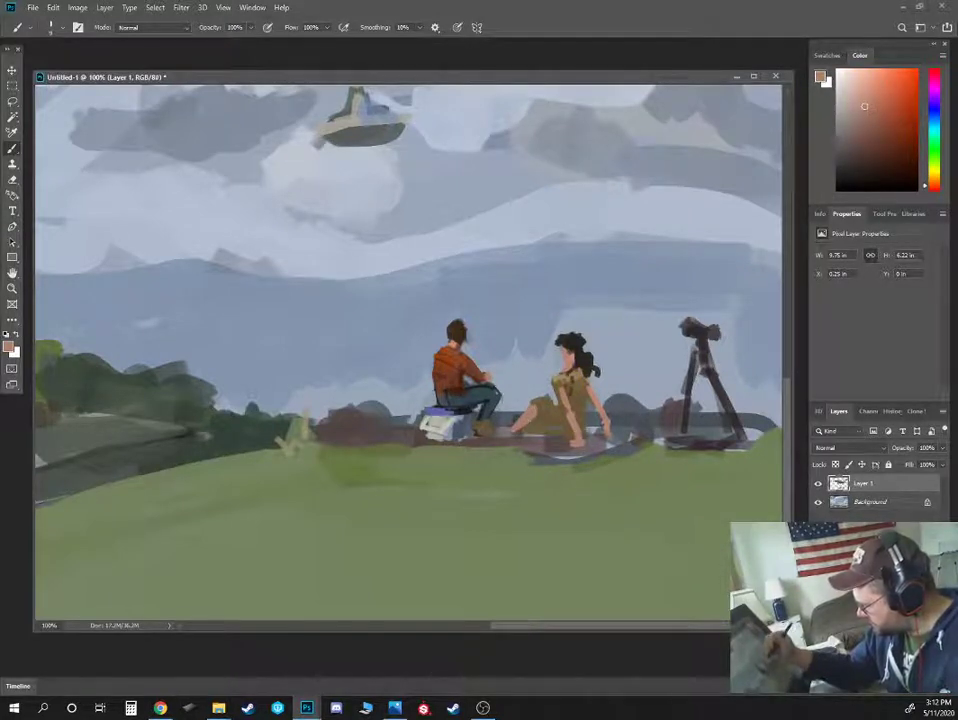
# Rework the man's jacket collar and back with sampled dark browns and a brighter orange-red
pyautogui.keyDown('alt'); pyautogui.click(457, 397); pyautogui.keyUp('alt')
pyautogui.keyDown('alt'); pyautogui.click(449, 386); pyautogui.keyUp('alt')
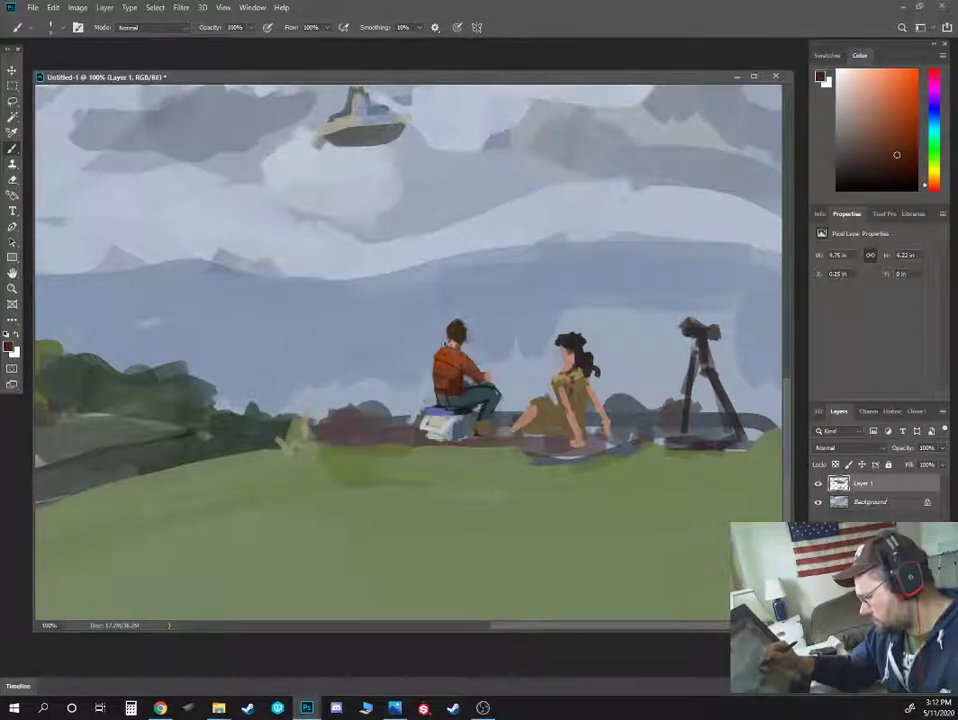
pyautogui.keyDown('alt'); pyautogui.click(453, 351); pyautogui.keyUp('alt')
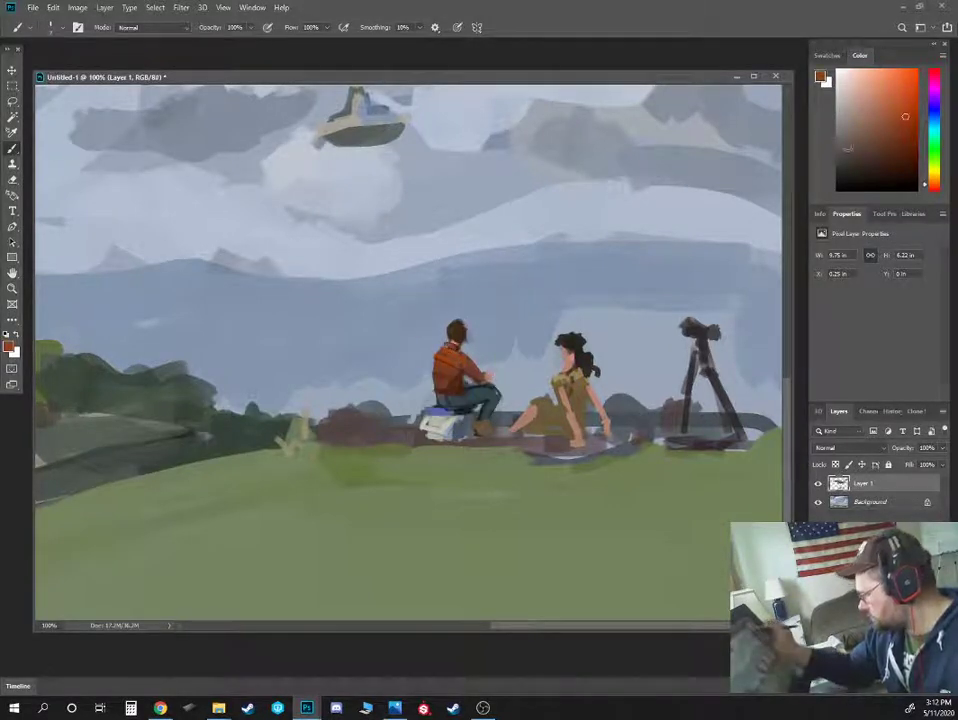
pyautogui.click(929, 185)
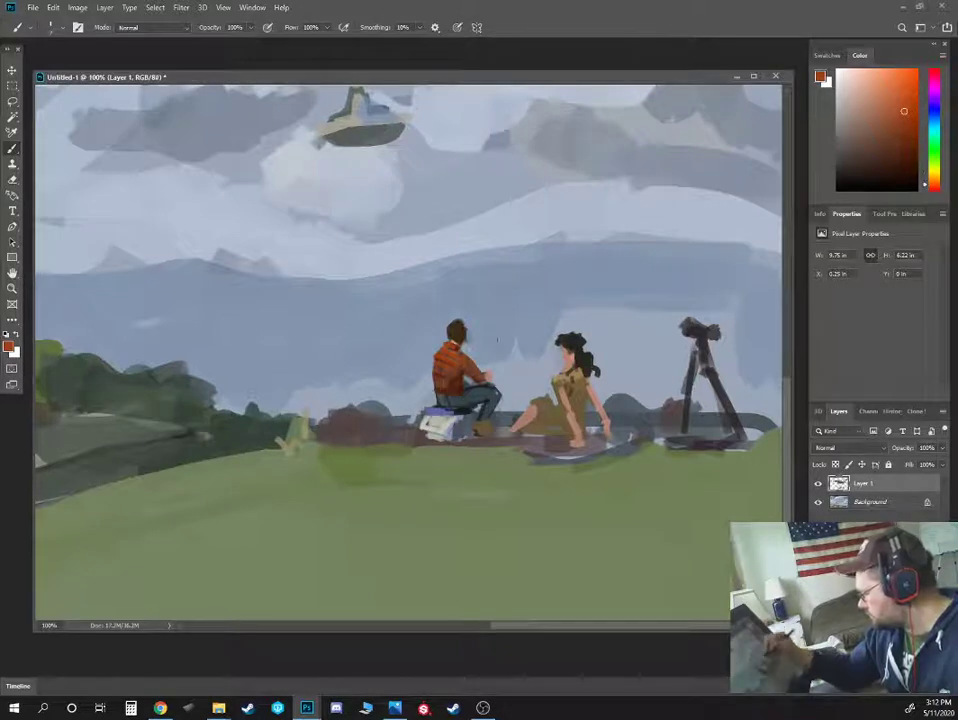
pyautogui.keyDown('alt'); pyautogui.click(460, 383); pyautogui.keyUp('alt')
pyautogui.moveTo(441, 344)
pyautogui.mouseDown()
pyautogui.moveTo(459, 353)
pyautogui.moveTo(444, 344)
pyautogui.mouseUp()
# Form a hood and fabric folds on the man's jacket with sampled oranges and dark reddish browns
pyautogui.keyDown('alt'); pyautogui.click(456, 355); pyautogui.keyUp('alt')
pyautogui.keyDown('alt'); pyautogui.click(442, 346); pyautogui.keyUp('alt')
pyautogui.keyDown('alt'); pyautogui.click(445, 370); pyautogui.keyUp('alt')
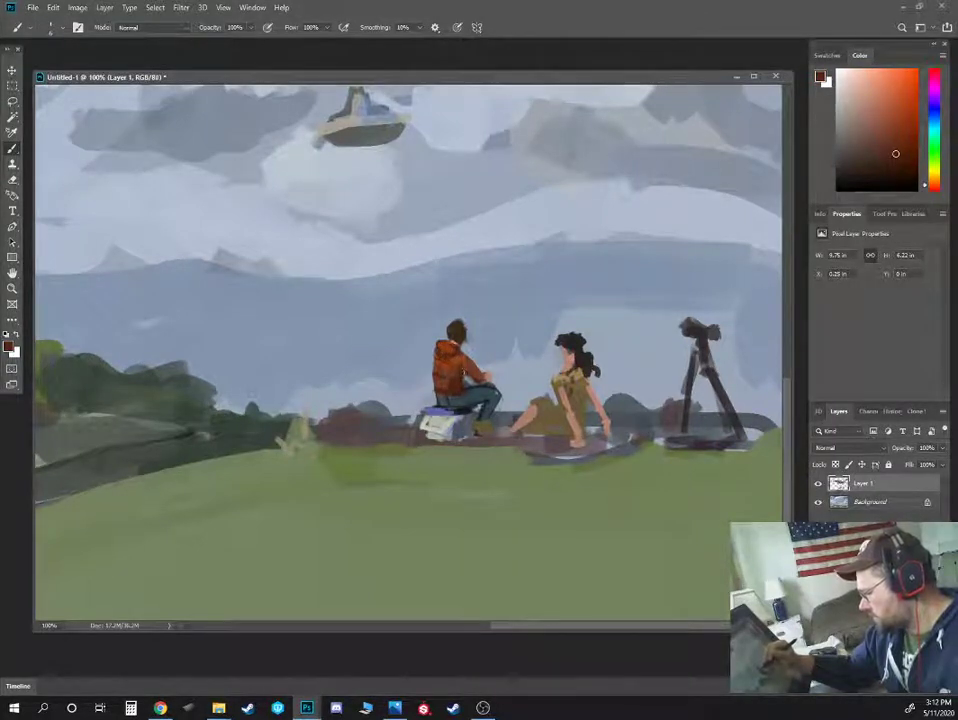
pyautogui.moveTo(462, 382)
pyautogui.mouseDown()
pyautogui.moveTo(434, 396)
pyautogui.moveTo(457, 378)
pyautogui.mouseUp()
pyautogui.keyDown('alt'); pyautogui.click(446, 371); pyautogui.keyUp('alt')
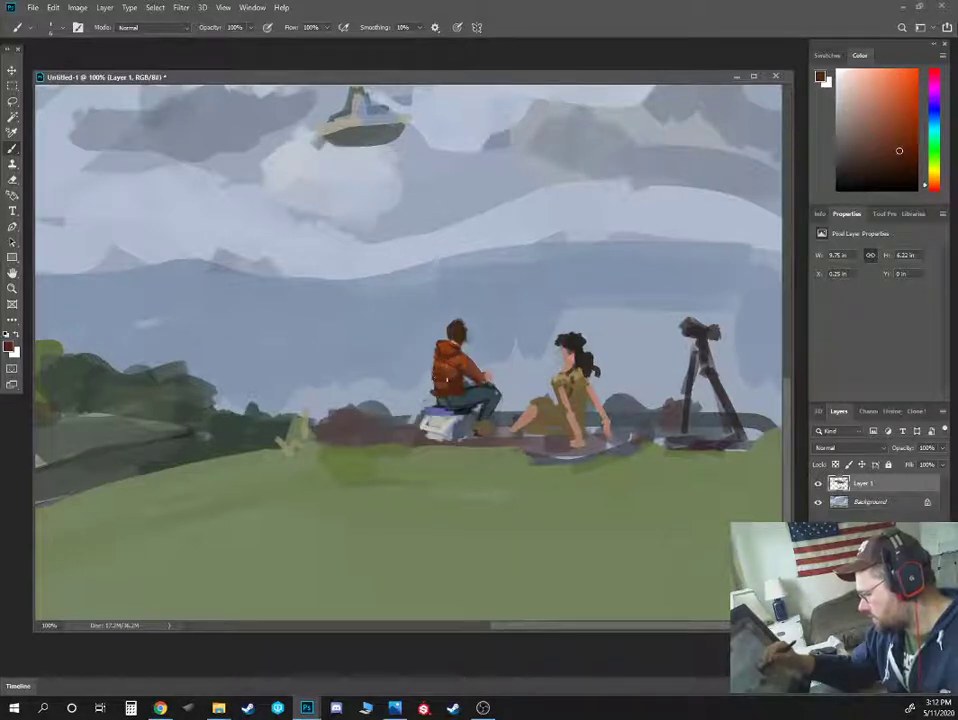
pyautogui.keyDown('alt'); pyautogui.click(428, 348); pyautogui.keyUp('alt')
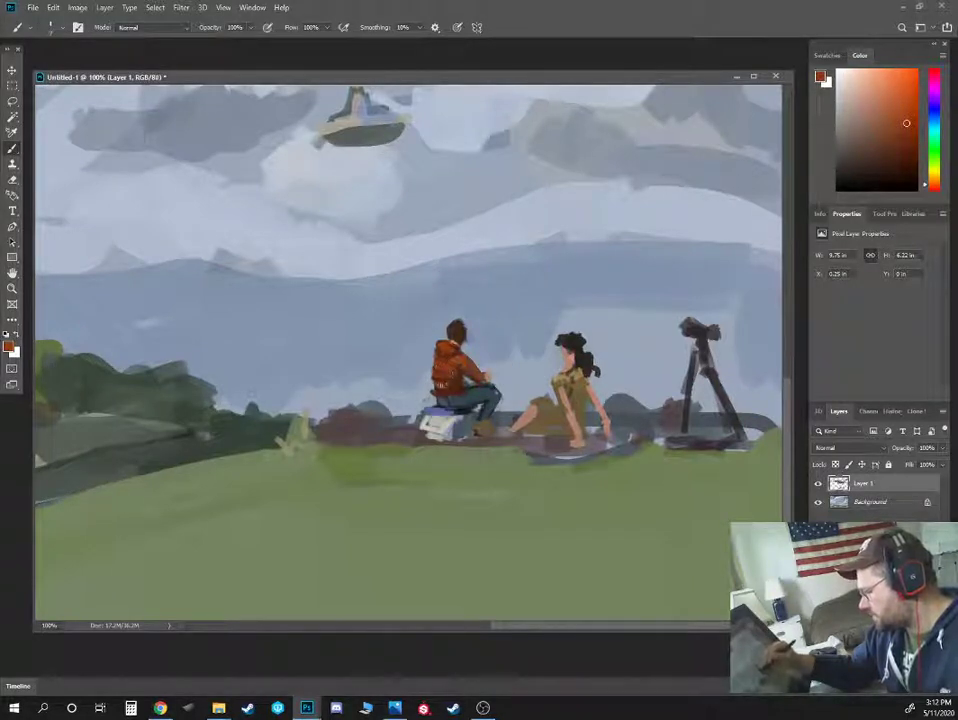
pyautogui.keyDown('alt'); pyautogui.click(455, 391); pyautogui.keyUp('alt')
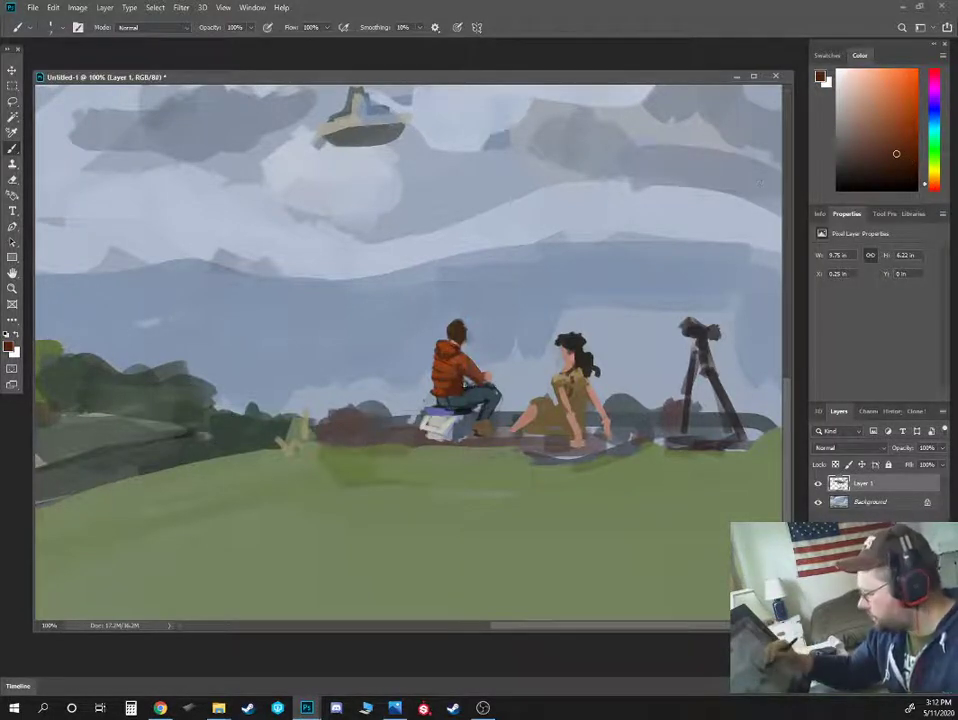
# Refine the jacket's sleeve, cuff and the man's hand with sampled orange, reddish brown and sky blue
pyautogui.keyDown('alt'); pyautogui.click(486, 419); pyautogui.keyUp('alt')
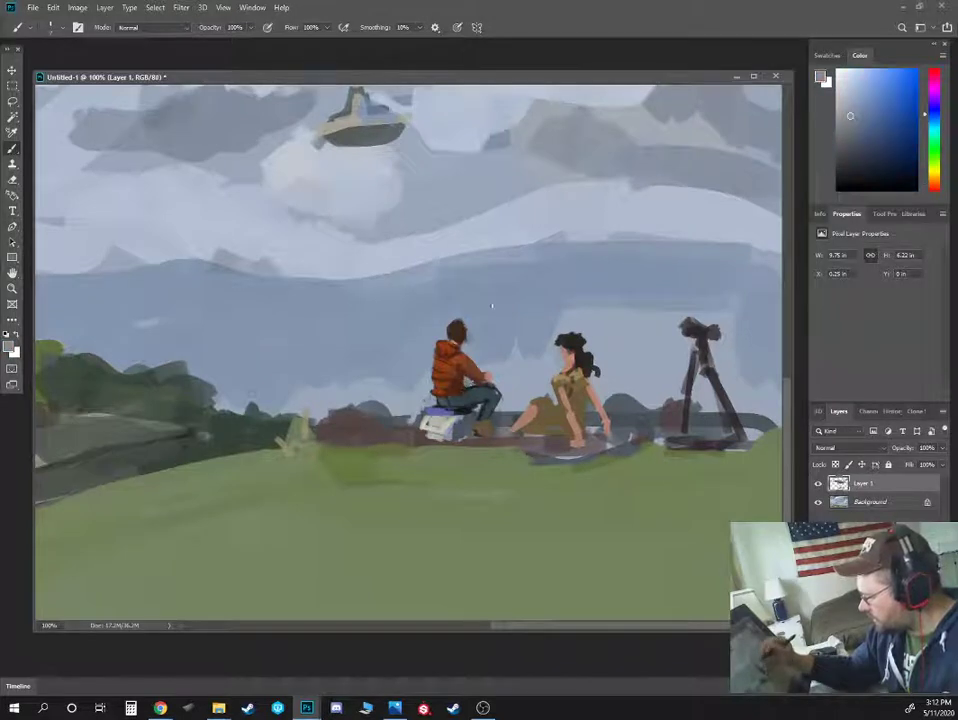
pyautogui.keyDown('alt'); pyautogui.click(459, 378); pyautogui.keyUp('alt')
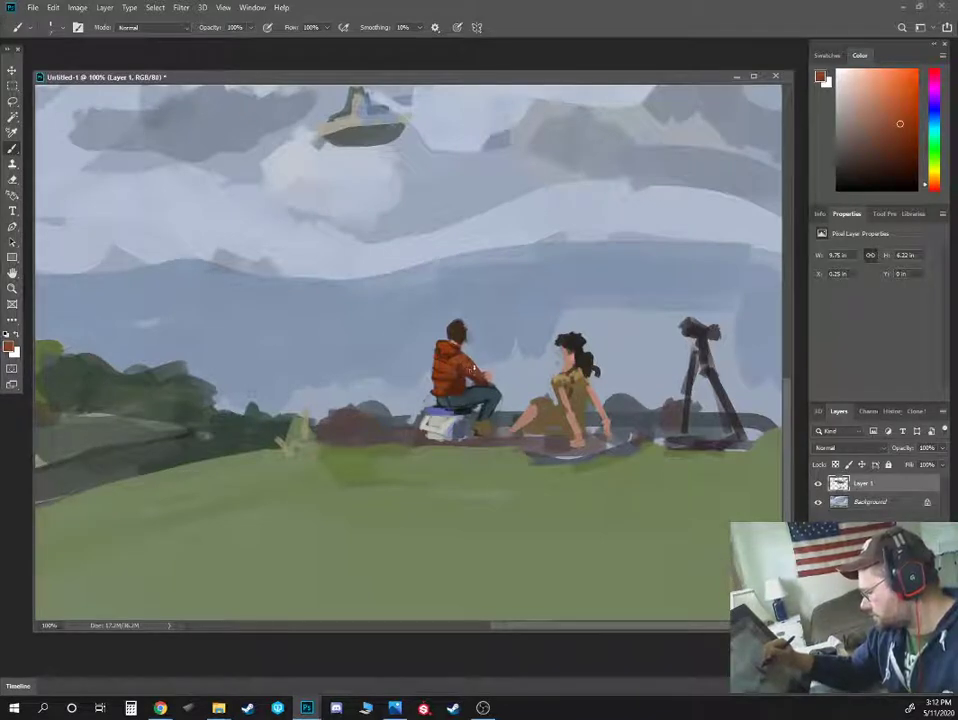
pyautogui.keyDown('alt'); pyautogui.click(484, 357); pyautogui.keyUp('alt')
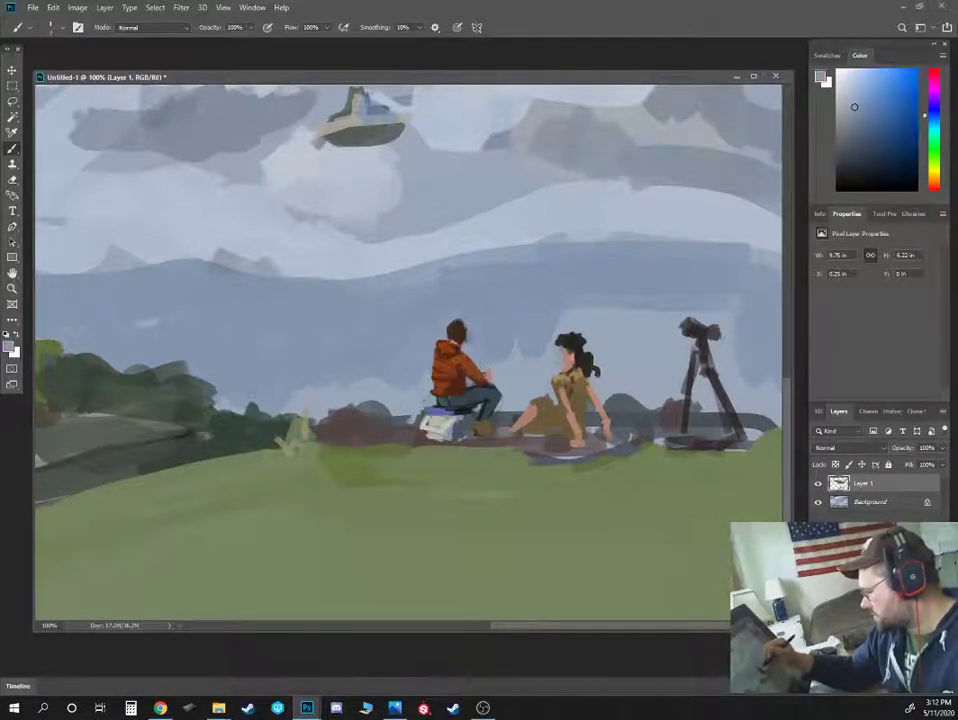
pyautogui.keyDown('alt'); pyautogui.click(465, 395); pyautogui.keyUp('alt')
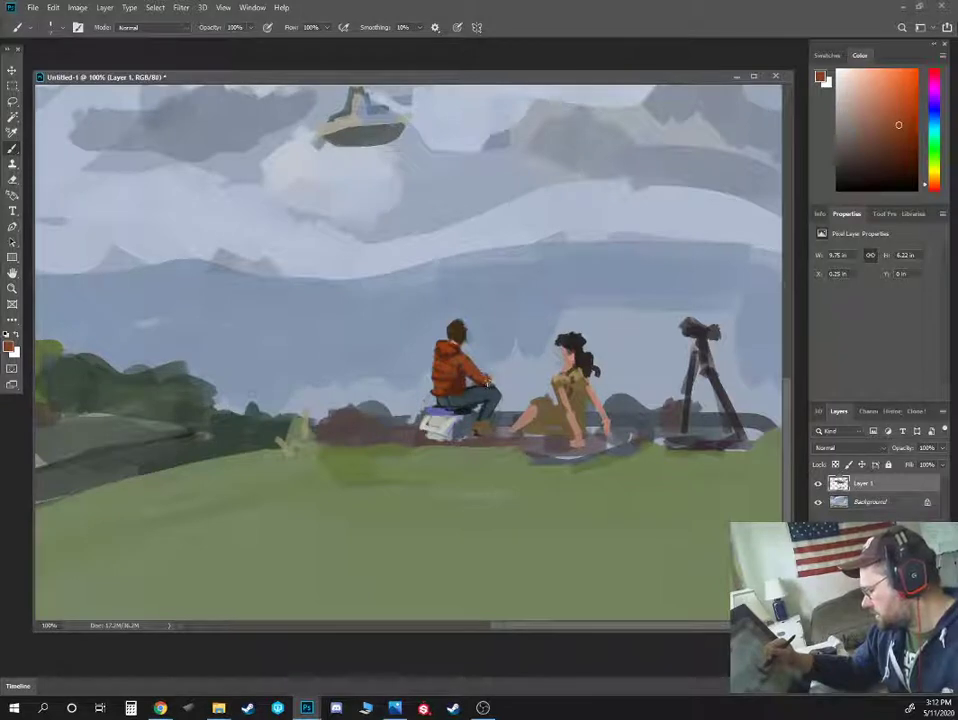
pyautogui.keyDown('alt'); pyautogui.click(462, 381); pyautogui.keyUp('alt')
pyautogui.keyDown('alt'); pyautogui.click(352, 288); pyautogui.keyUp('alt')
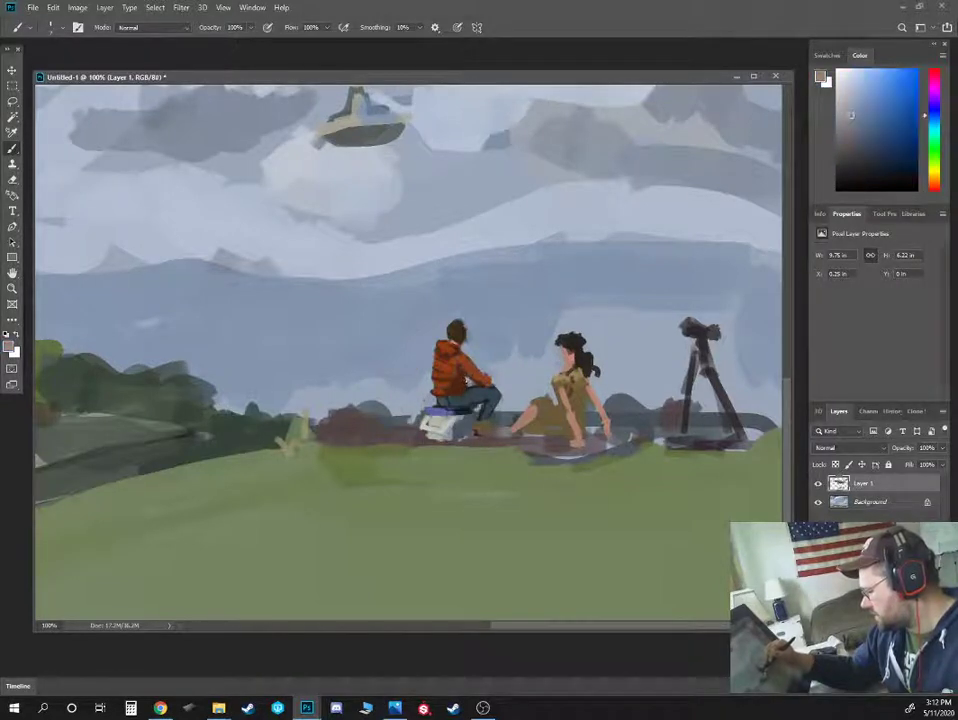
pyautogui.keyDown('alt'); pyautogui.click(465, 383); pyautogui.keyUp('alt')
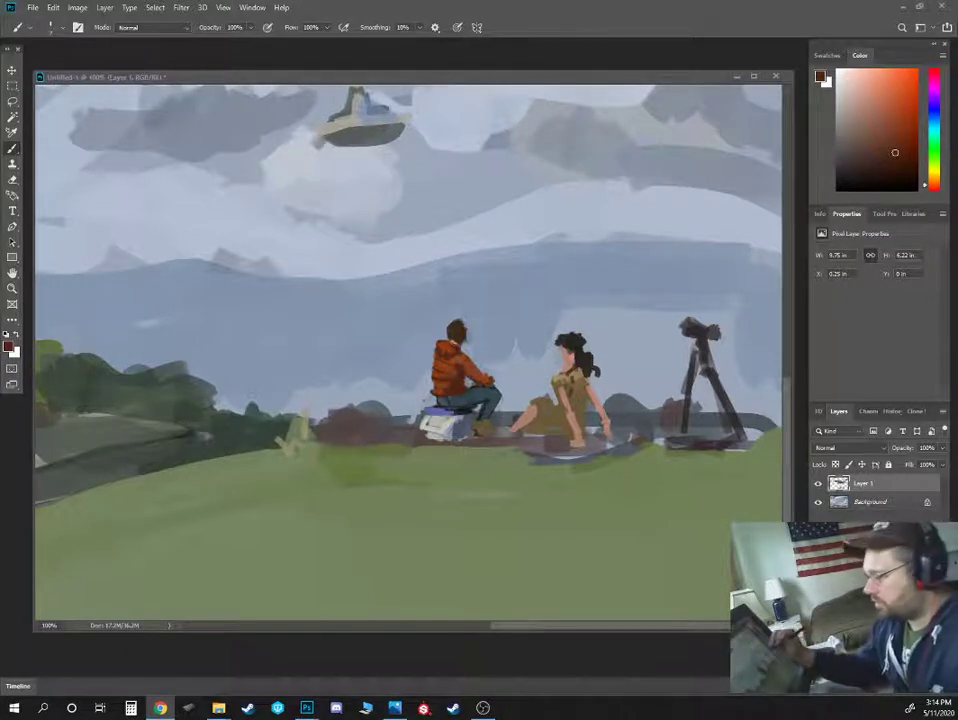
# Shade the side of the box the man sits on with sampled dark blue-grey and clean its front with light greys
pyautogui.keyDown('alt'); pyautogui.click(455, 416); pyautogui.keyUp('alt')
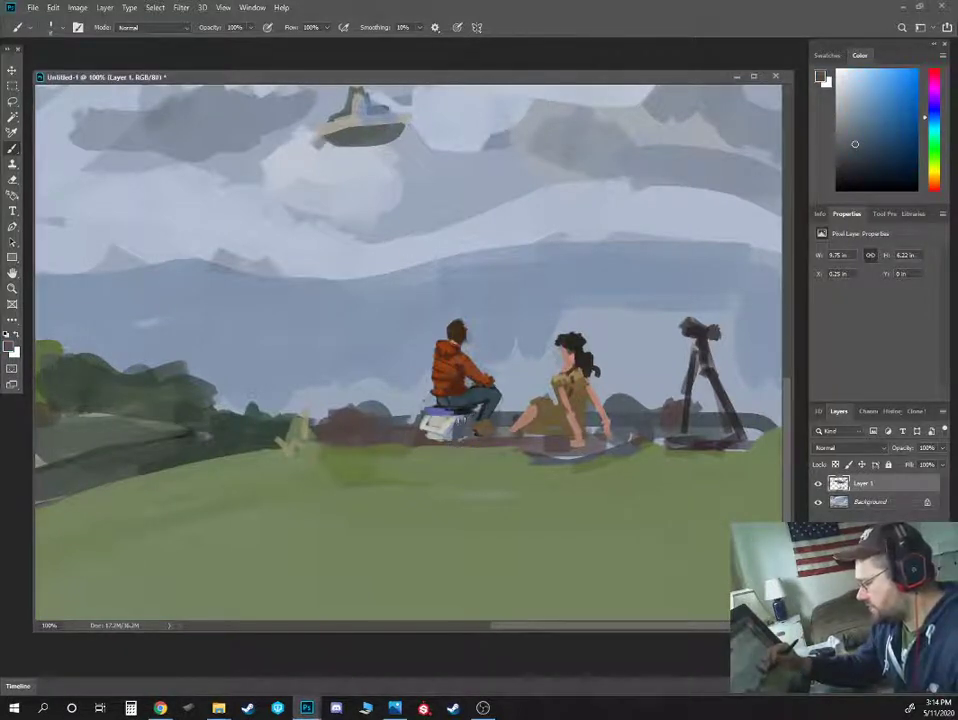
pyautogui.moveTo(456, 421)
pyautogui.mouseDown()
pyautogui.moveTo(453, 440)
pyautogui.moveTo(467, 431)
pyautogui.mouseUp()
pyautogui.keyDown('alt'); pyautogui.click(469, 411); pyautogui.keyUp('alt')
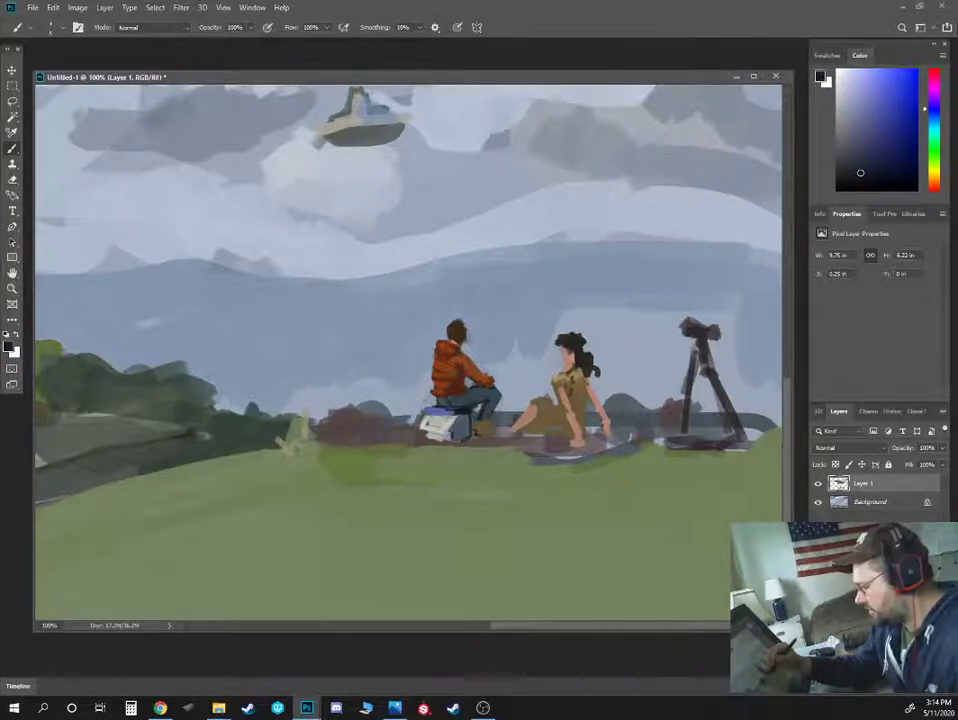
pyautogui.keyDown('alt'); pyautogui.click(336, 322); pyautogui.keyUp('alt')
pyautogui.moveTo(449, 428); pyautogui.dragTo(449, 441)
pyautogui.keyDown('alt'); pyautogui.click(447, 426); pyautogui.keyUp('alt')
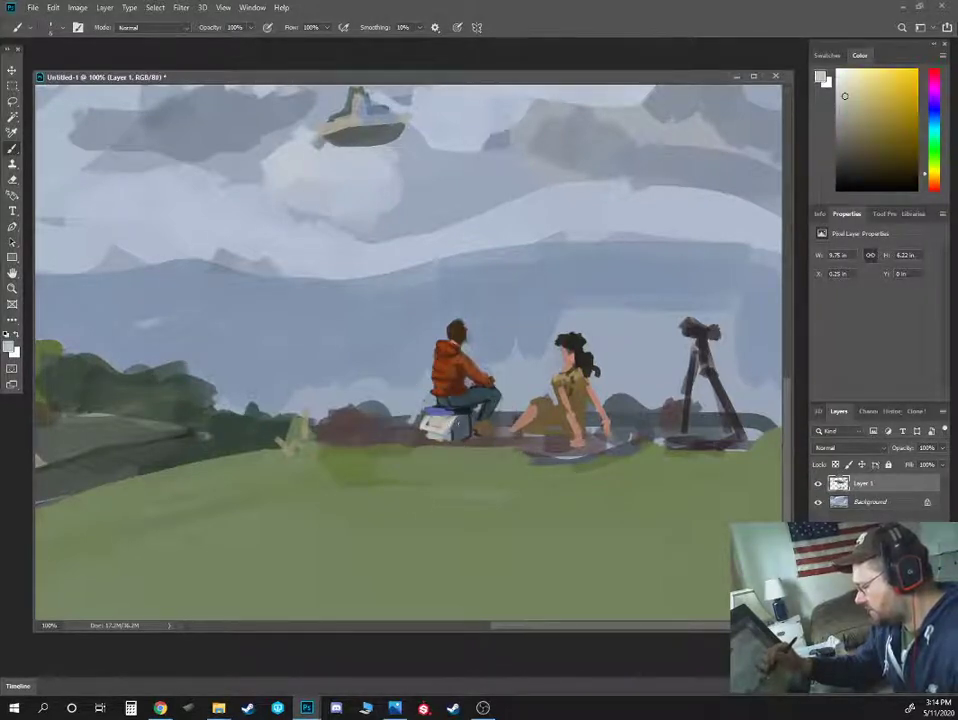
pyautogui.keyDown('alt'); pyautogui.click(448, 418); pyautogui.keyUp('alt')
pyautogui.keyDown('alt'); pyautogui.click(450, 414); pyautogui.keyUp('alt')
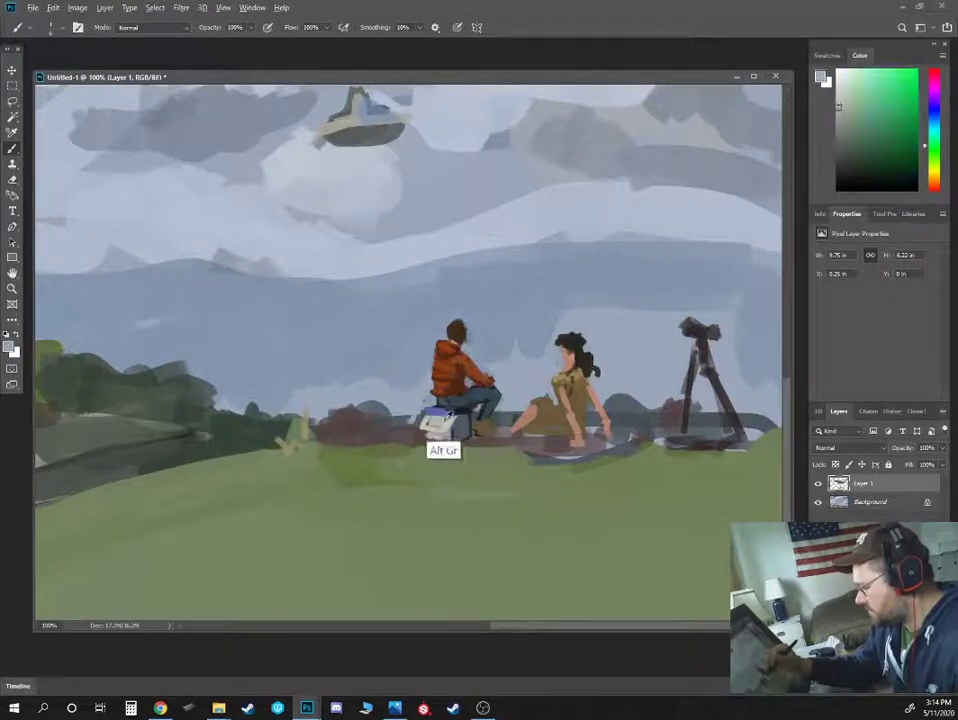
# Define the box's edges and front details with a picked dark blue-grey and sampled dark and light greys
pyautogui.click(864, 168)
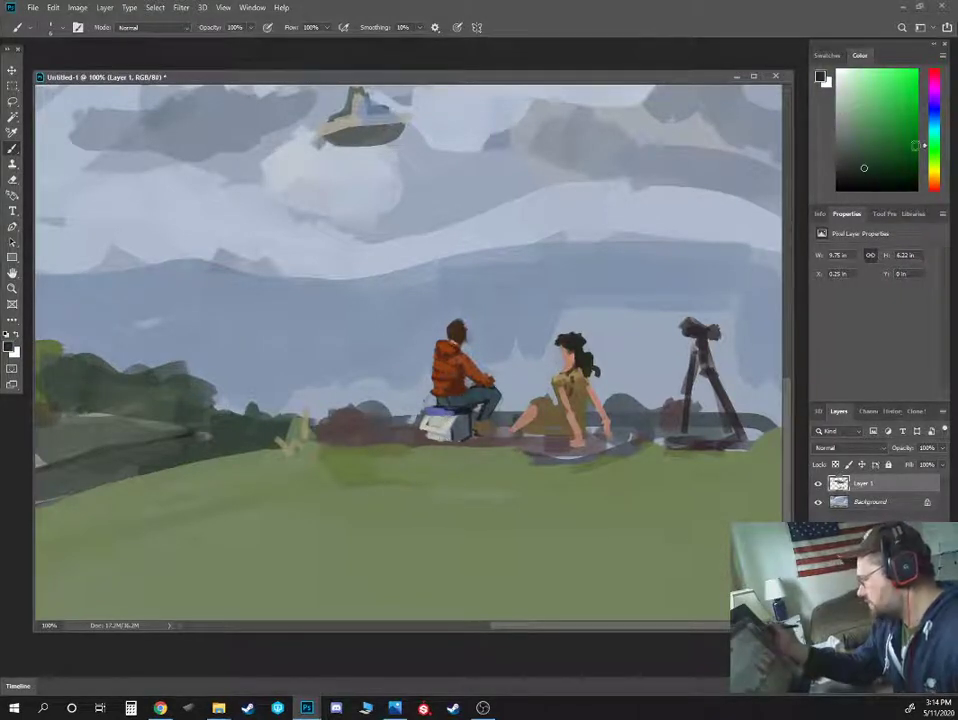
pyautogui.moveTo(925, 145); pyautogui.dragTo(924, 119)
pyautogui.click(842, 169)
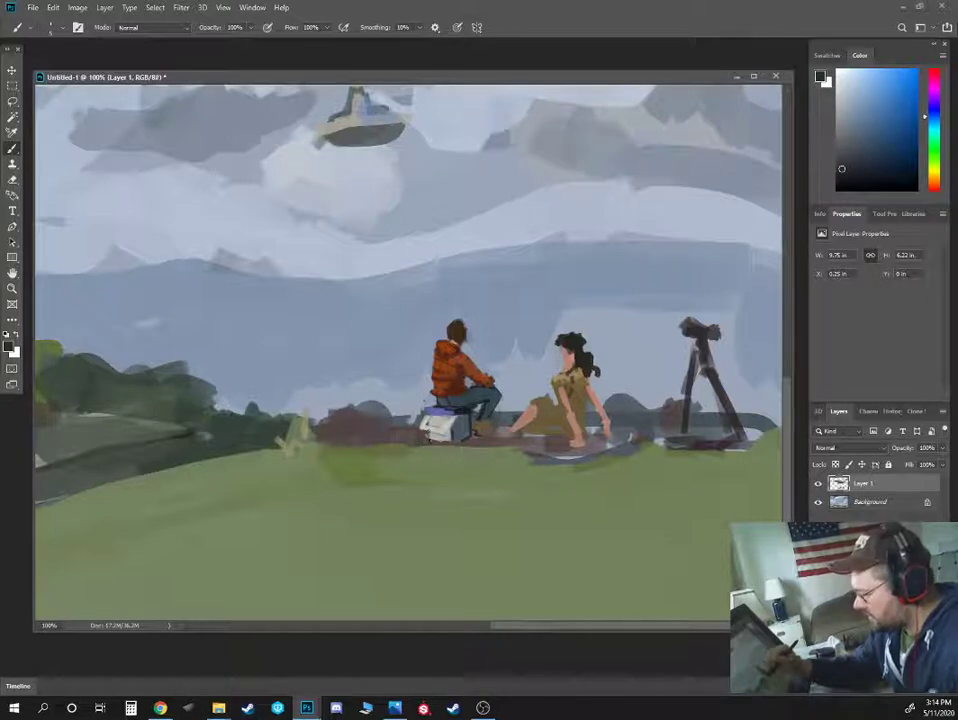
pyautogui.moveTo(428, 438)
pyautogui.mouseDown()
pyautogui.moveTo(459, 444)
pyautogui.moveTo(448, 423)
pyautogui.mouseUp()
pyautogui.keyDown('alt'); pyautogui.click(457, 425); pyautogui.keyUp('alt')
pyautogui.keyDown('alt'); pyautogui.click(467, 429); pyautogui.keyUp('alt')
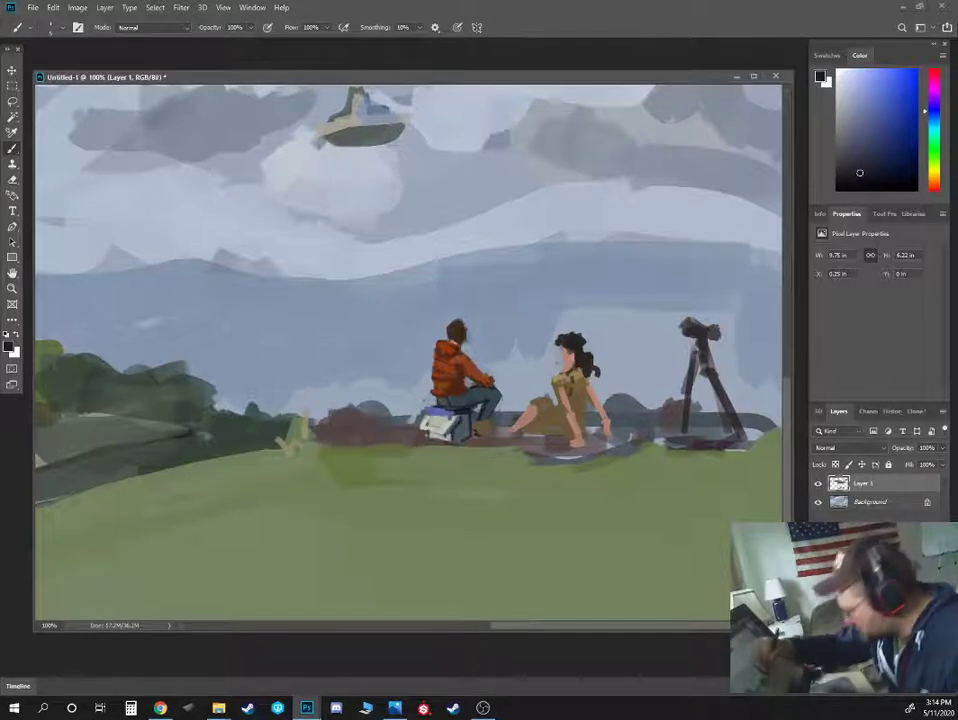
pyautogui.keyDown('alt'); pyautogui.click(443, 423); pyautogui.keyUp('alt')
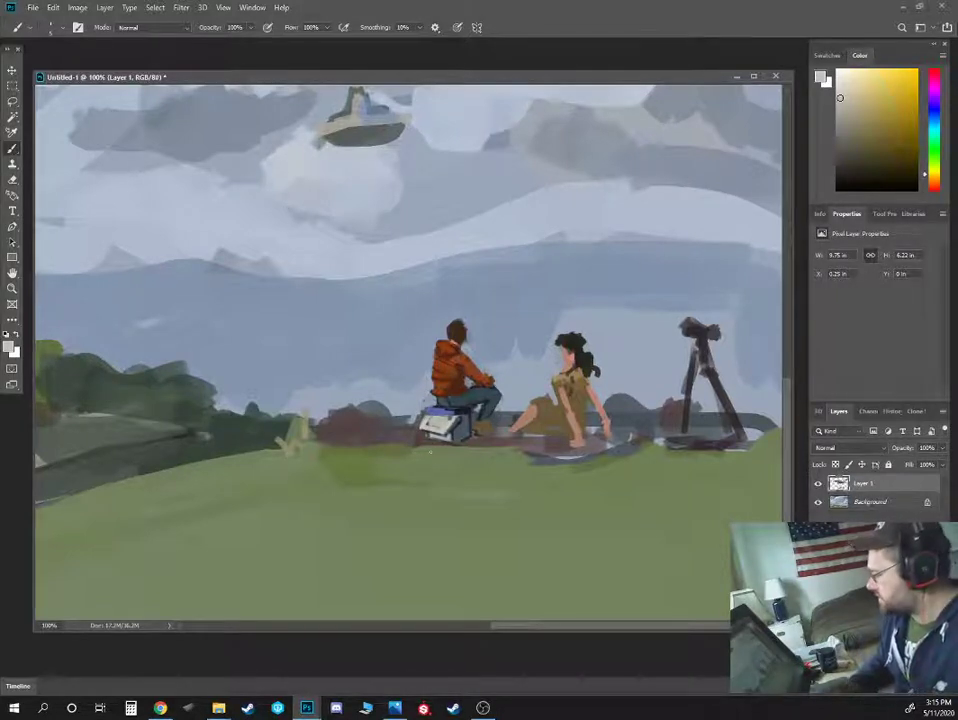
# Add dark brown folds to the woman's top and skirt and refine her outstretched foot with sampled skin and ground tones
pyautogui.keyDown('alt'); pyautogui.click(586, 425); pyautogui.keyUp('alt')
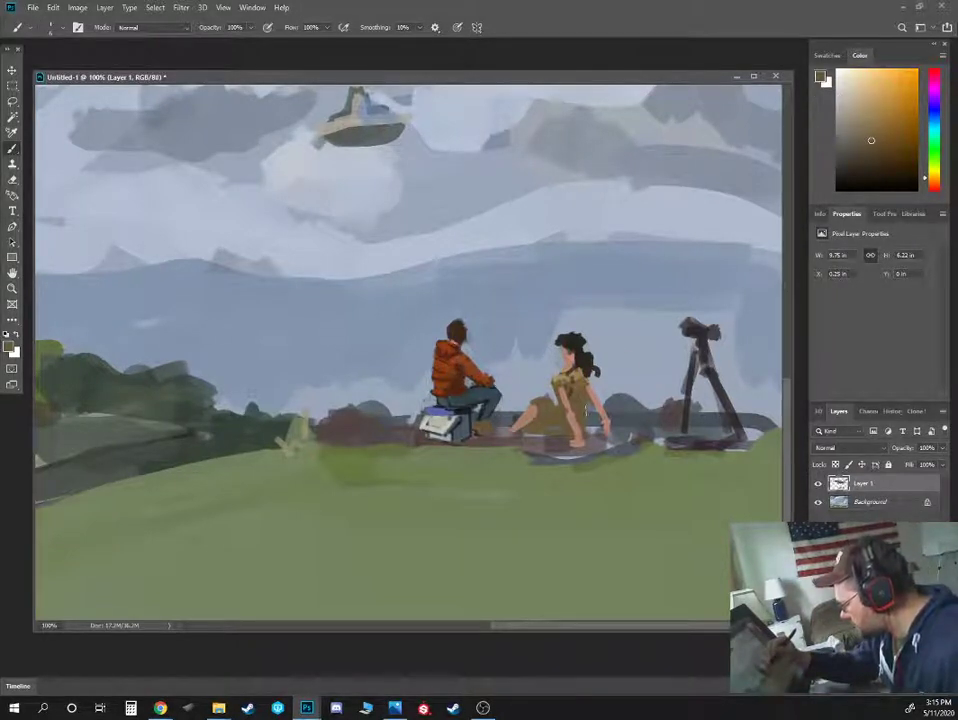
pyautogui.keyDown('alt'); pyautogui.click(572, 425); pyautogui.keyUp('alt')
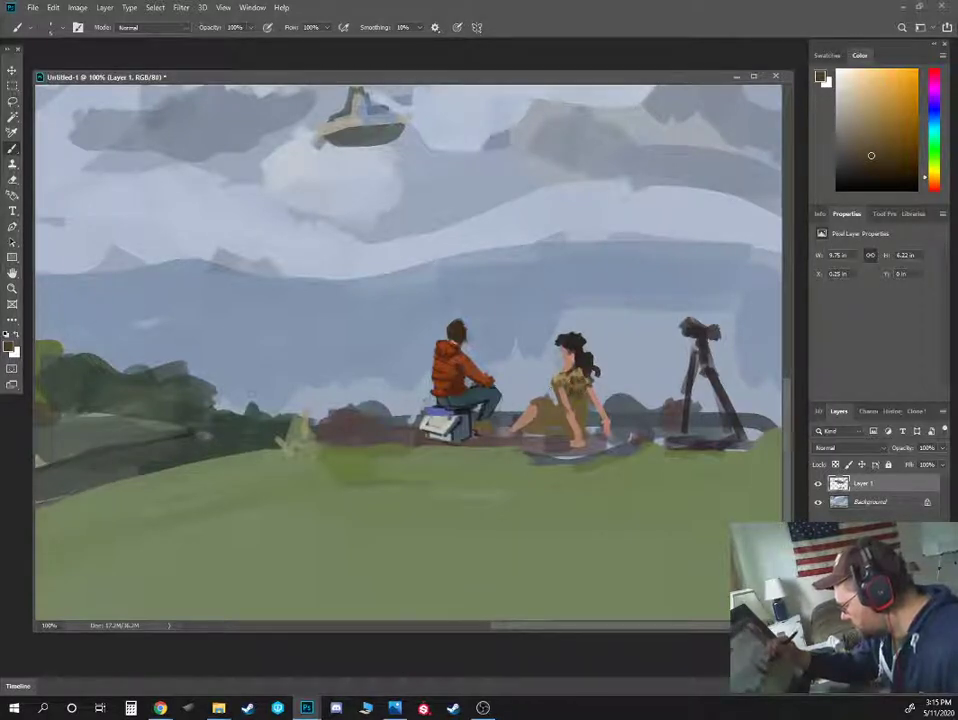
pyautogui.keyDown('alt'); pyautogui.click(545, 432); pyautogui.keyUp('alt')
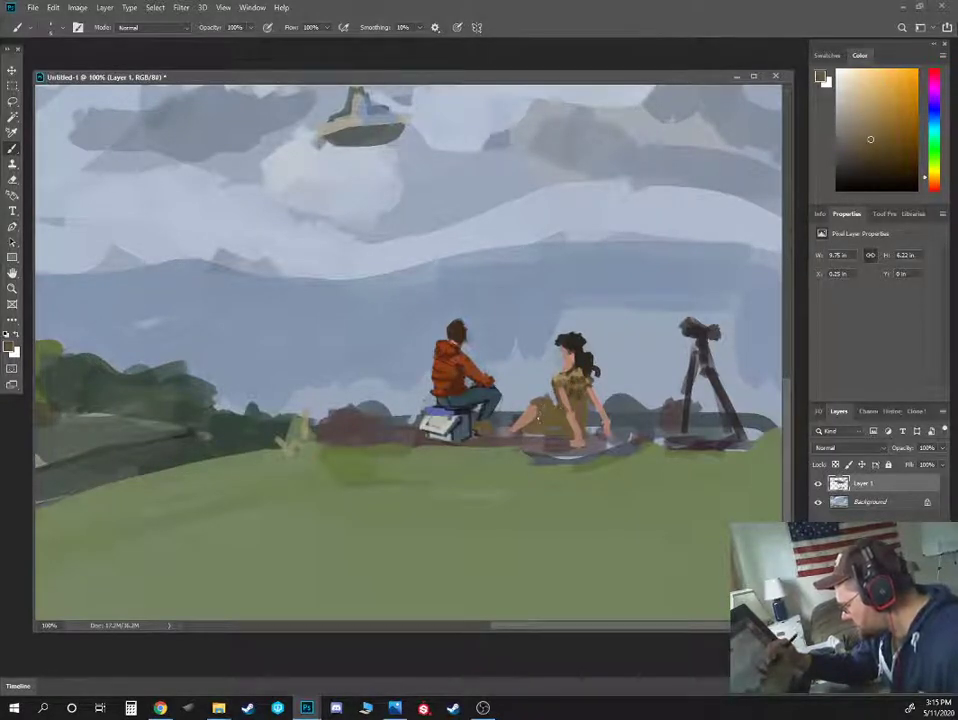
pyautogui.keyDown('alt'); pyautogui.click(523, 432); pyautogui.keyUp('alt')
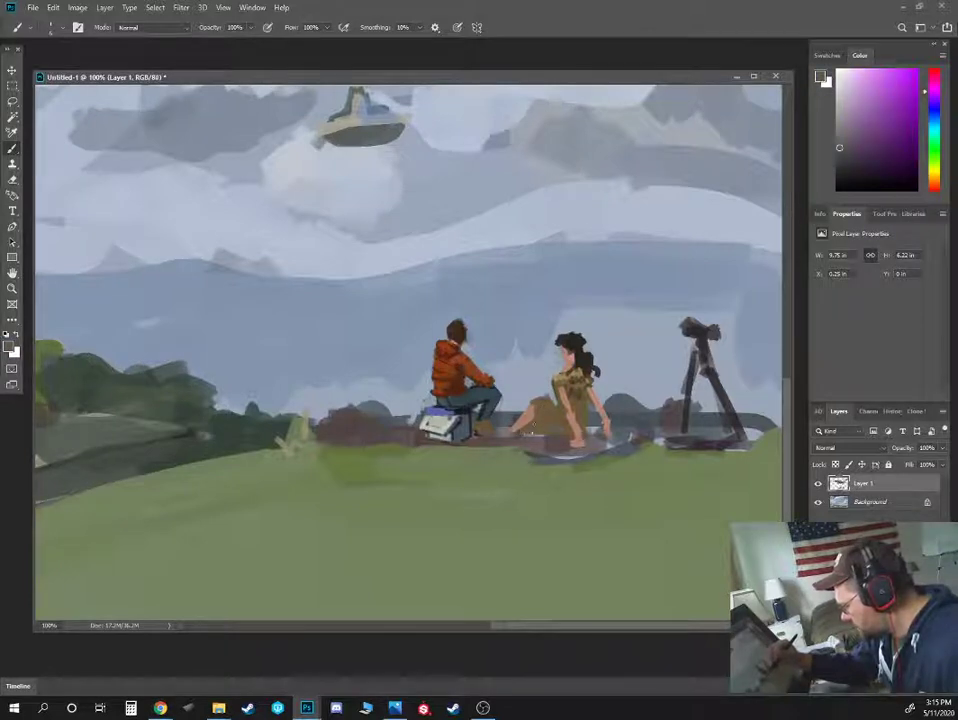
pyautogui.keyDown('alt'); pyautogui.click(512, 433); pyautogui.keyUp('alt')
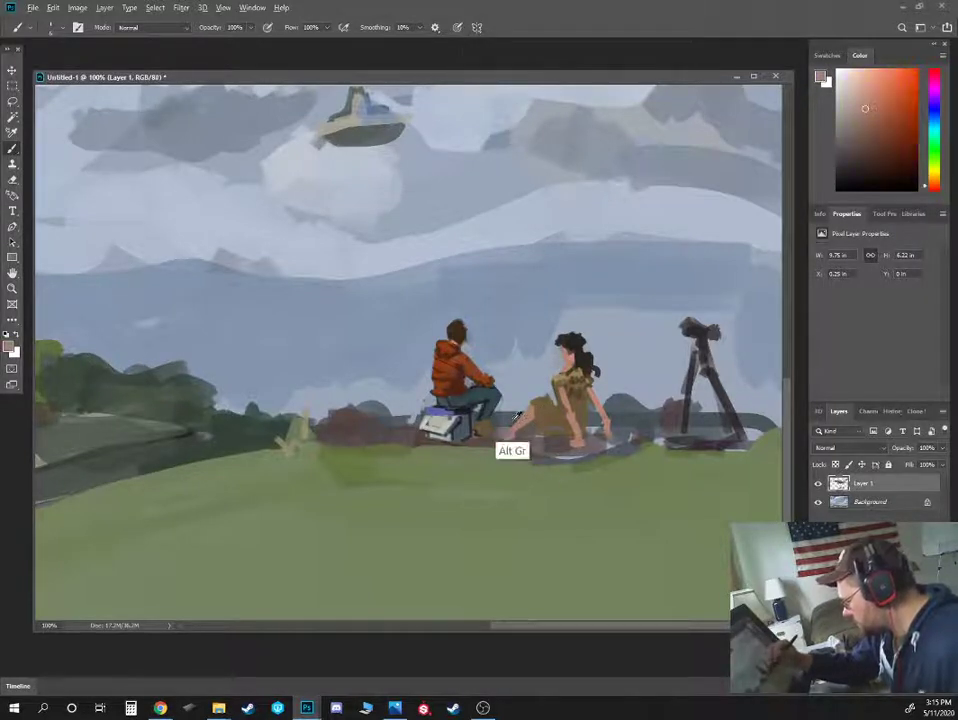
pyautogui.keyDown('alt'); pyautogui.click(513, 447); pyautogui.keyUp('alt')
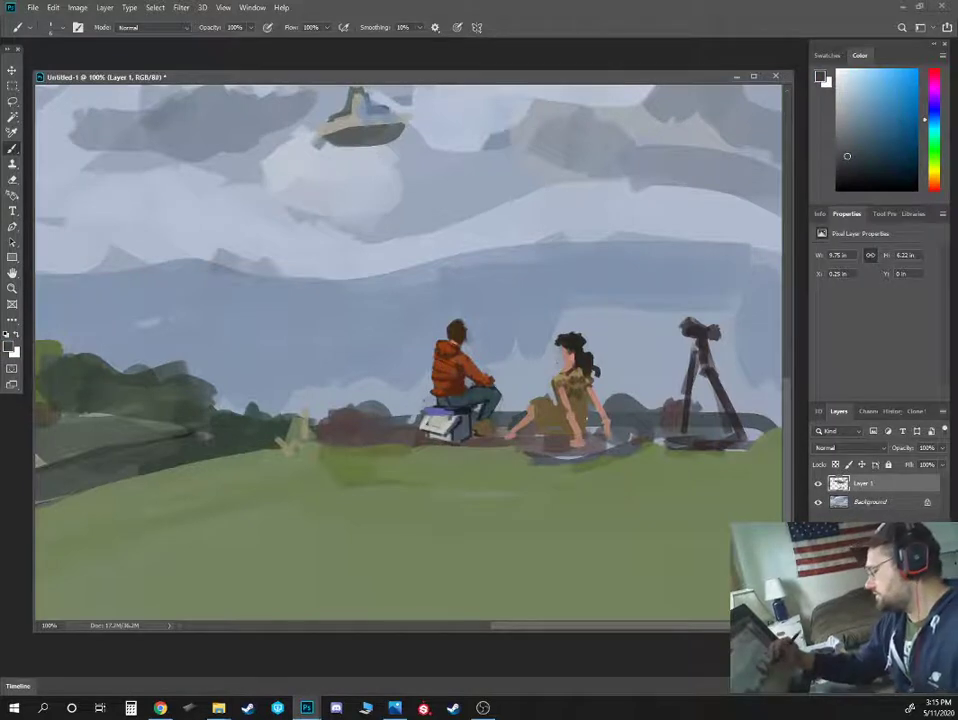
# Trim the woman's back and far arm with sampled background blue-grey and rework her waist, skirt and lower leg with sampled browns
pyautogui.keyDown('alt'); pyautogui.click(583, 408); pyautogui.keyUp('alt')
pyautogui.keyDown('alt'); pyautogui.click(595, 394); pyautogui.keyUp('alt')
pyautogui.keyDown('alt'); pyautogui.click(591, 406); pyautogui.keyUp('alt')
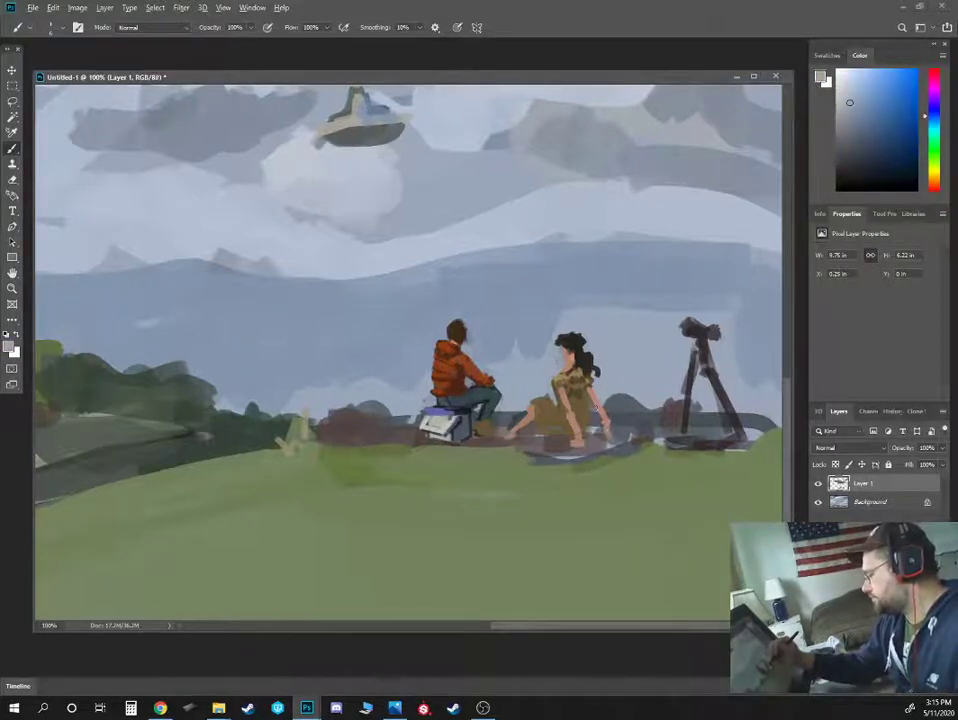
pyautogui.moveTo(596, 404); pyautogui.dragTo(592, 414)
pyautogui.keyDown('alt'); pyautogui.click(585, 412); pyautogui.keyUp('alt')
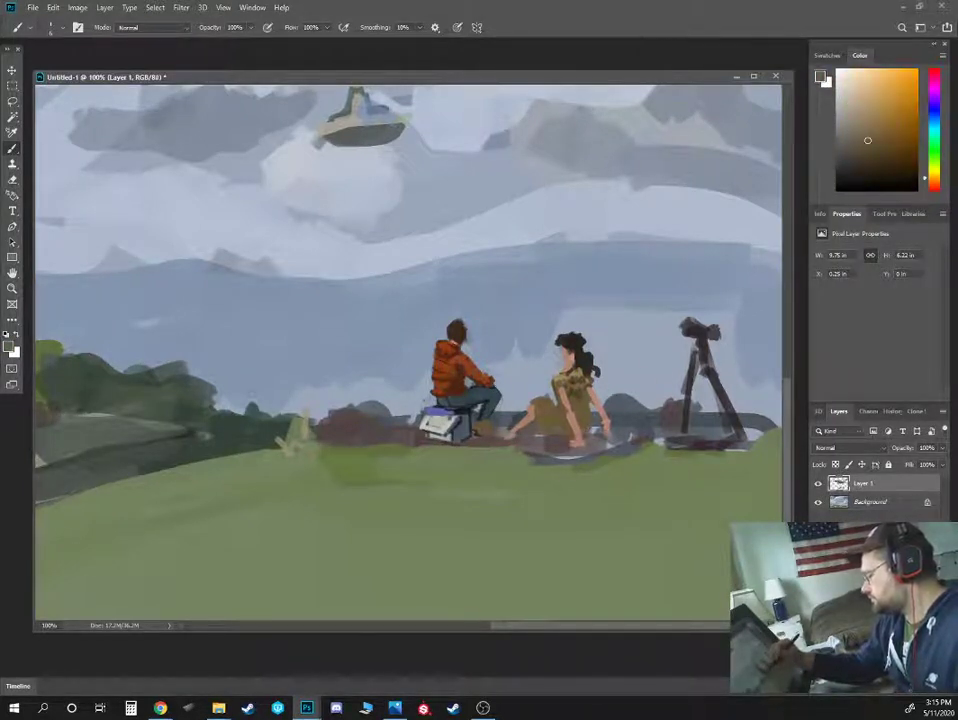
pyautogui.keyDown('alt'); pyautogui.click(540, 428); pyautogui.keyUp('alt')
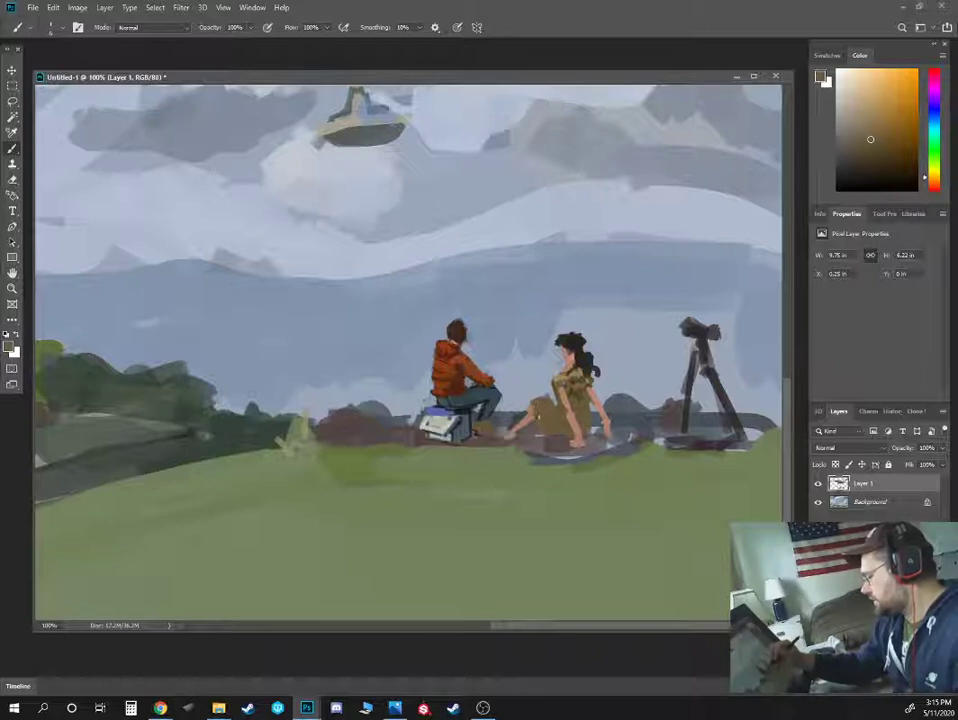
pyautogui.moveTo(531, 419); pyautogui.dragTo(511, 435)
# Reshape the woman's hair, neck and face outline using sampled sky grey-blue, dark hair colour and skin tone
pyautogui.keyDown('alt'); pyautogui.click(609, 396); pyautogui.keyUp('alt')
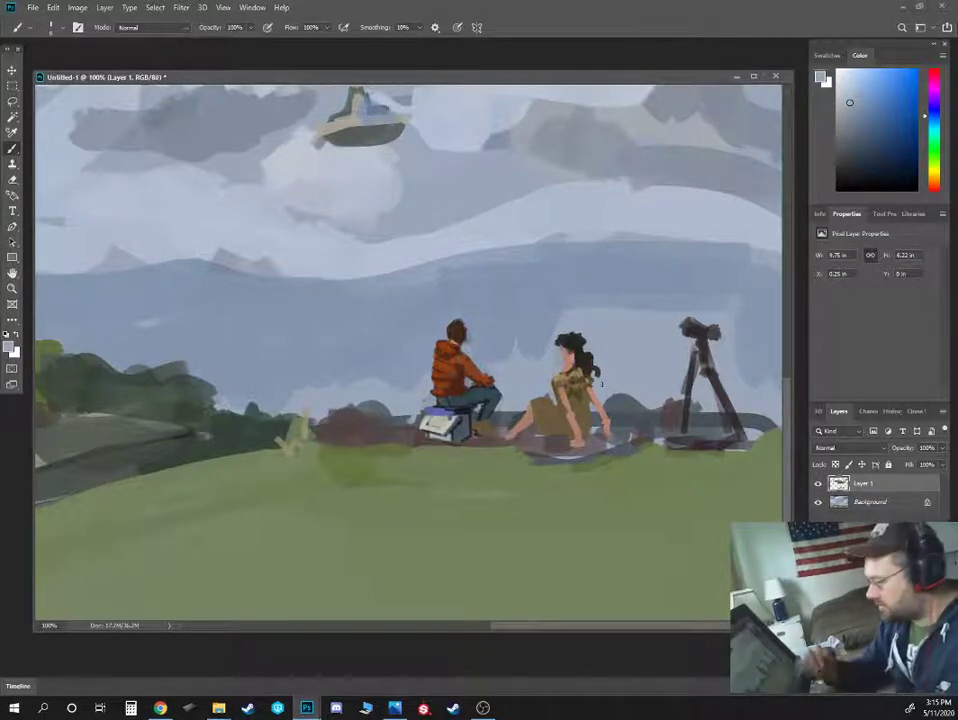
pyautogui.press('alt')
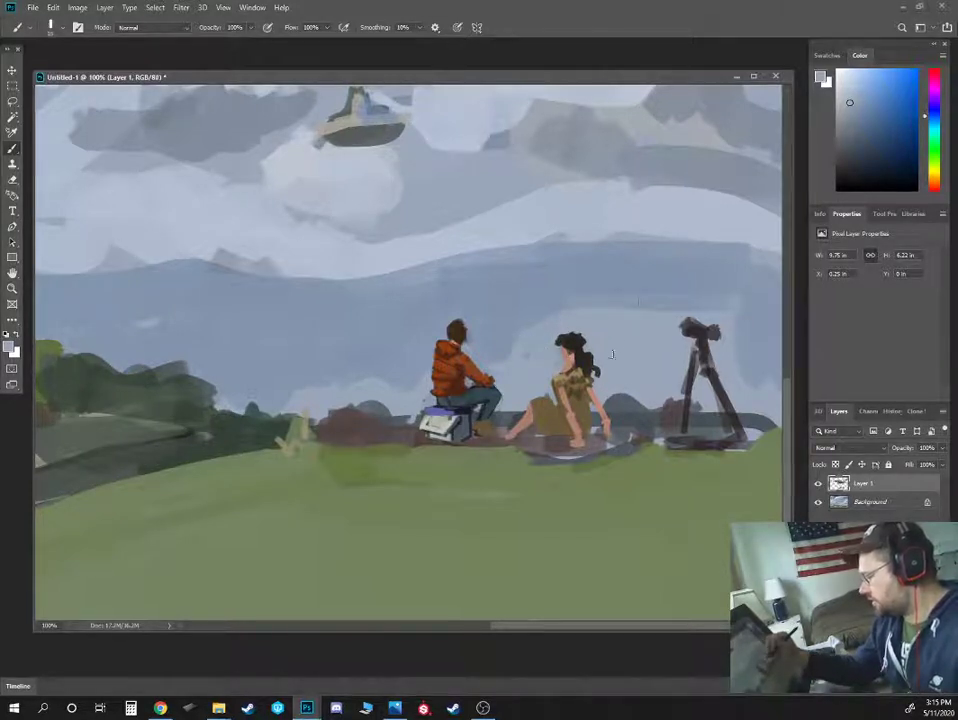
pyautogui.keyDown('alt'); pyautogui.click(594, 370); pyautogui.keyUp('alt')
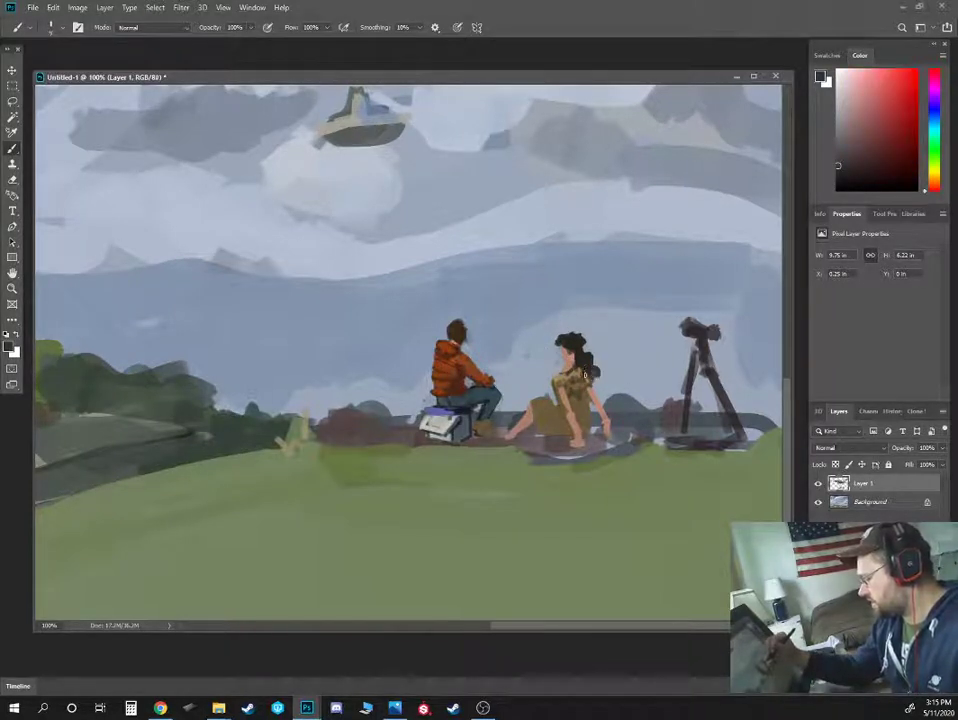
pyautogui.keyDown('alt'); pyautogui.click(566, 370); pyautogui.keyUp('alt')
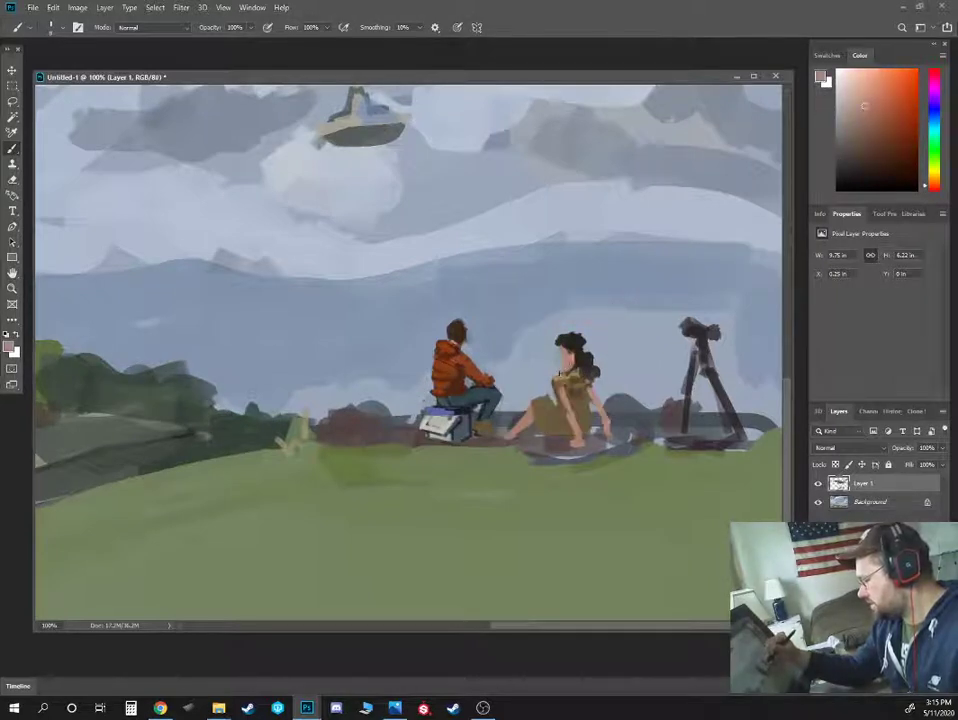
pyautogui.keyDown('alt'); pyautogui.click(550, 356); pyautogui.keyUp('alt')
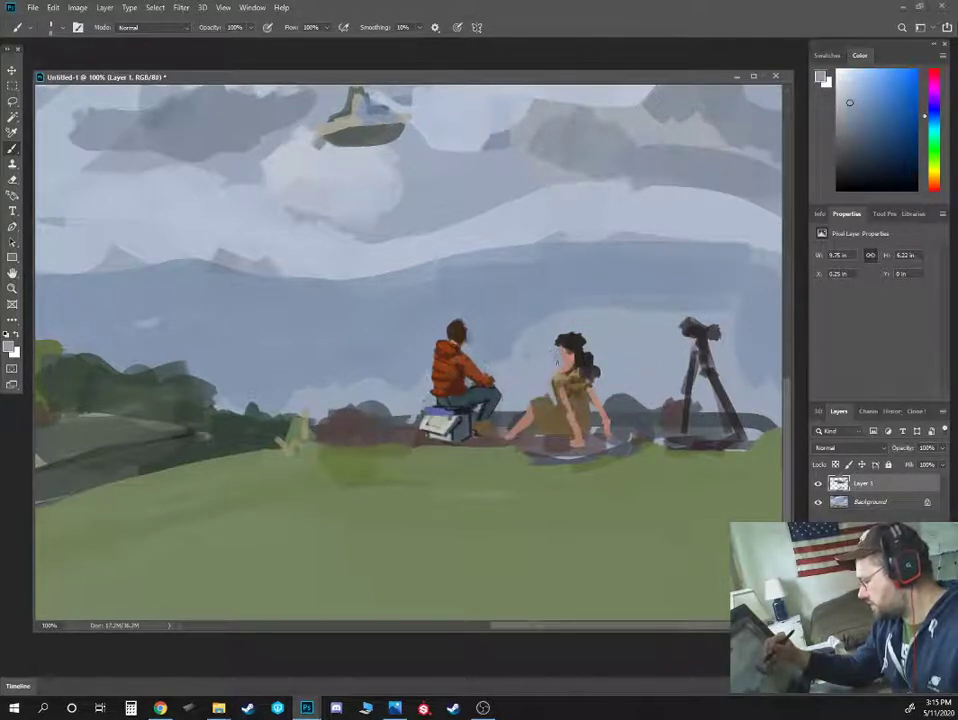
pyautogui.keyDown('alt'); pyautogui.click(541, 341); pyautogui.keyUp('alt')
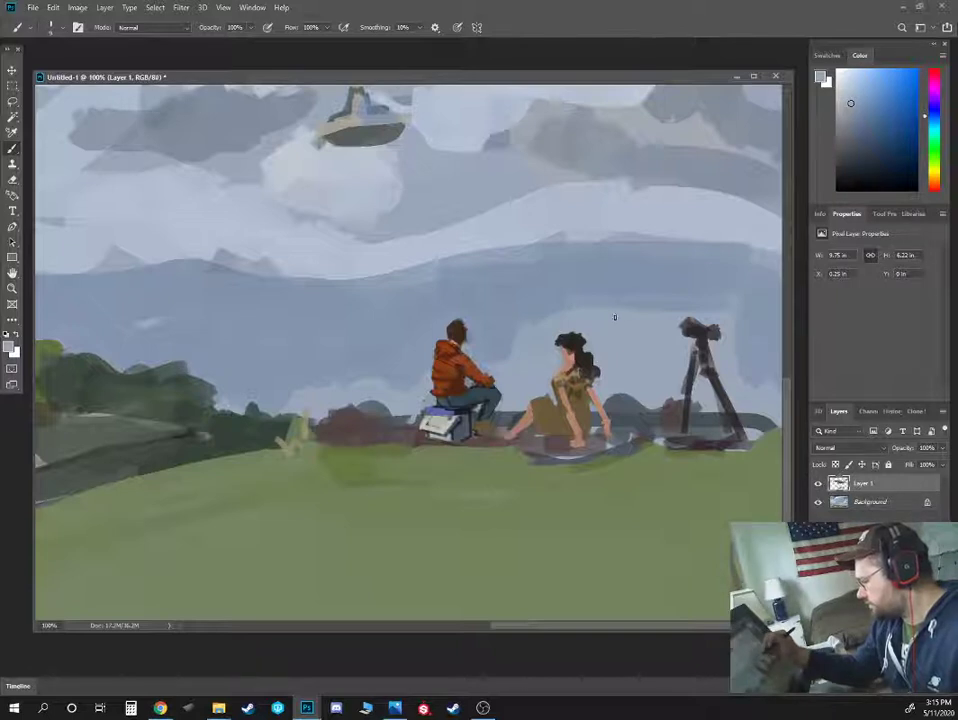
# Break up the pale cloud's straight upper edge above the woman with sampled sky blue and a larger brush
pyautogui.keyDown('alt'); pyautogui.click(612, 290); pyautogui.keyUp('alt')
pyautogui.press(']')
pyautogui.press(']')
pyautogui.press(']')
pyautogui.moveTo(614, 300); pyautogui.dragTo(614, 317)
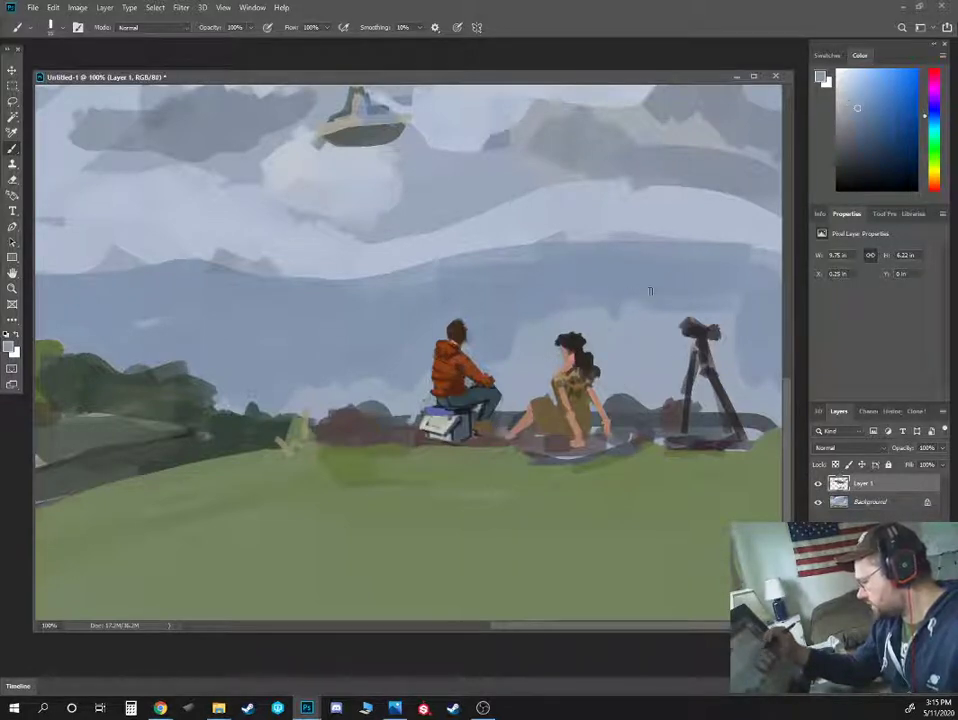
# Paint light tan highlights and folds on the woman's skirt with a smaller brush and sampled dress browns
pyautogui.keyDown('alt'); pyautogui.click(588, 400); pyautogui.keyUp('alt')
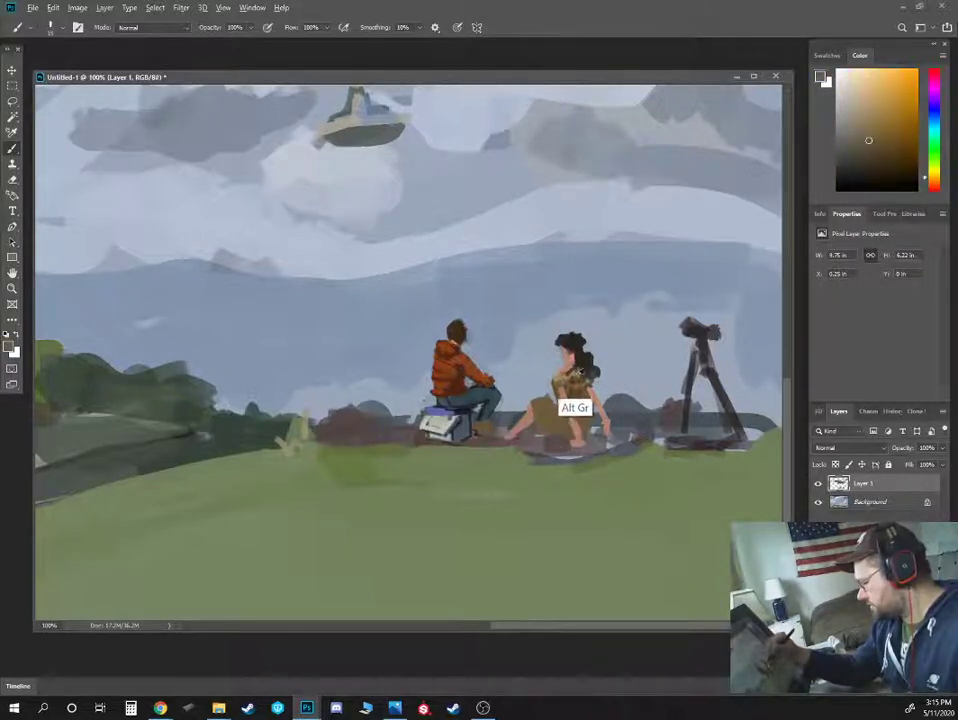
pyautogui.keyDown('alt'); pyautogui.click(578, 373); pyautogui.keyUp('alt')
pyautogui.press('[')
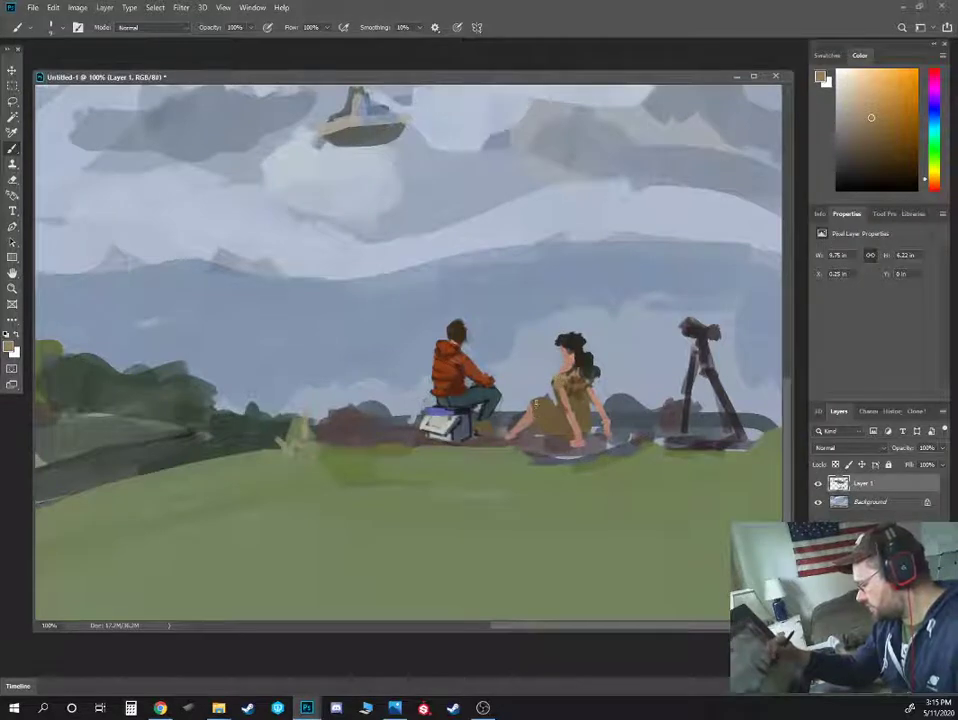
pyautogui.moveTo(545, 402); pyautogui.dragTo(552, 434)
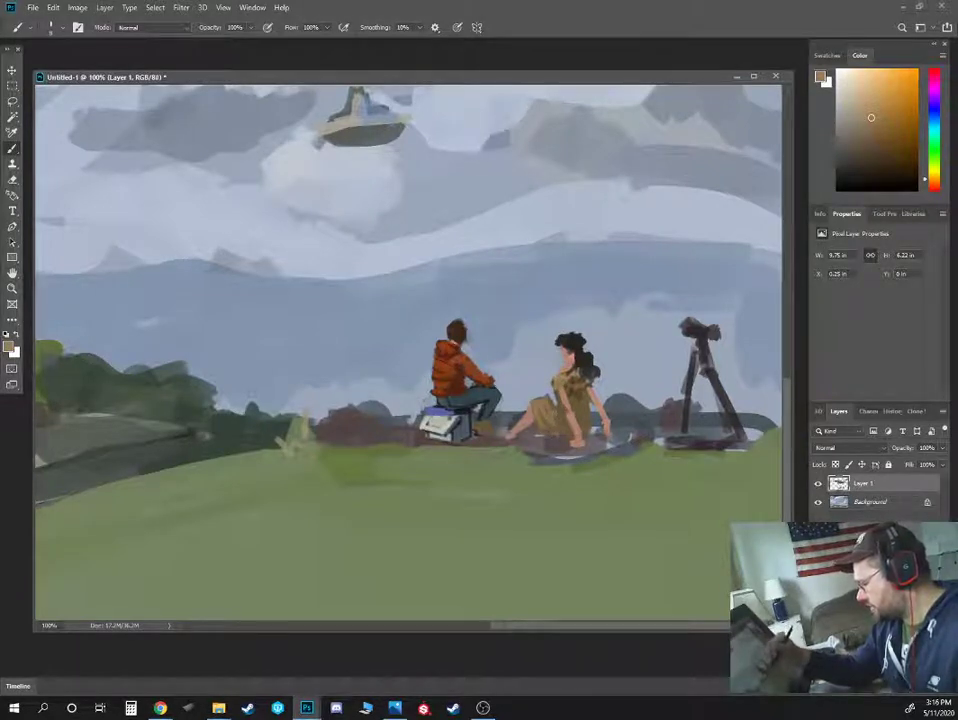
pyautogui.keyDown('alt'); pyautogui.click(577, 428); pyautogui.keyUp('alt')
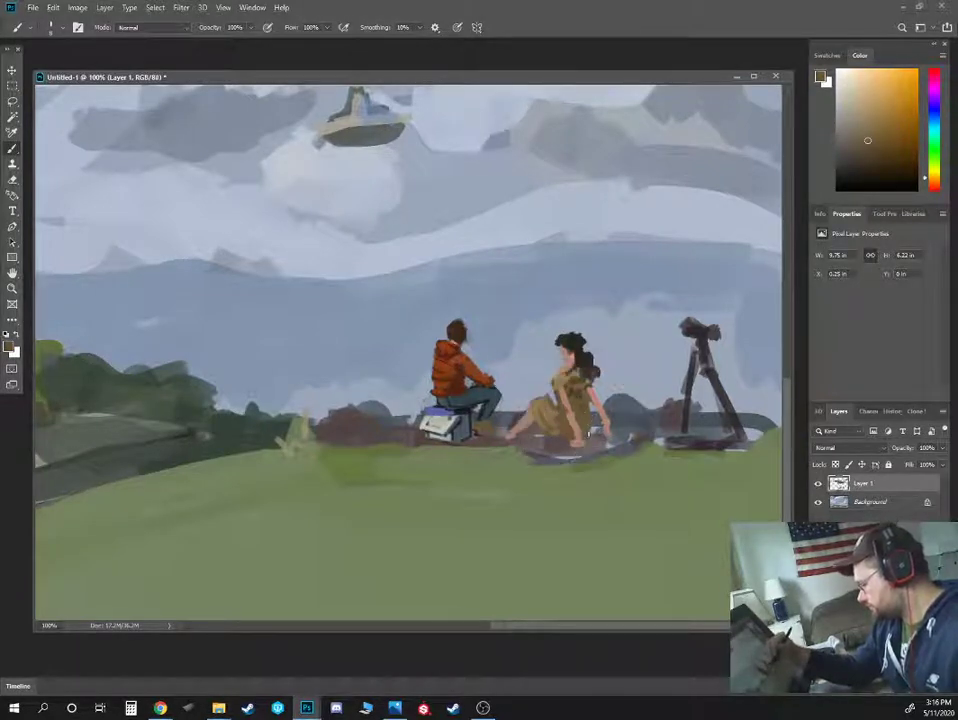
# Round off the pale cloud between the woman and the tripod with sampled light and darker sky blues
pyautogui.keyDown('alt'); pyautogui.click(628, 400); pyautogui.keyUp('alt')
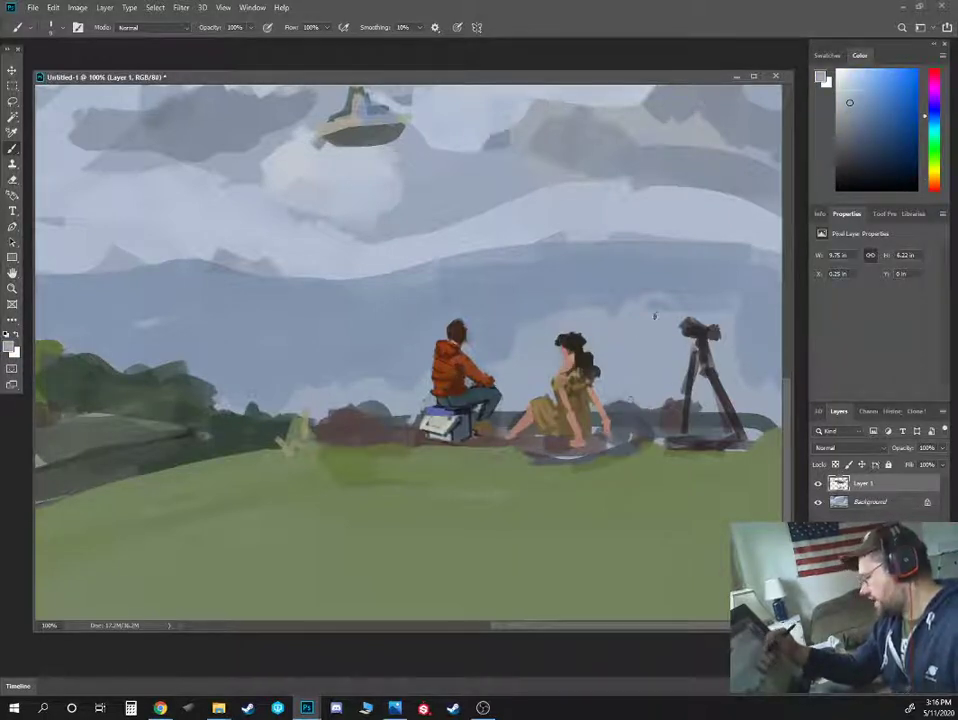
pyautogui.keyDown('alt'); pyautogui.click(691, 301); pyautogui.keyUp('alt')
pyautogui.press(']')
pyautogui.press(']')
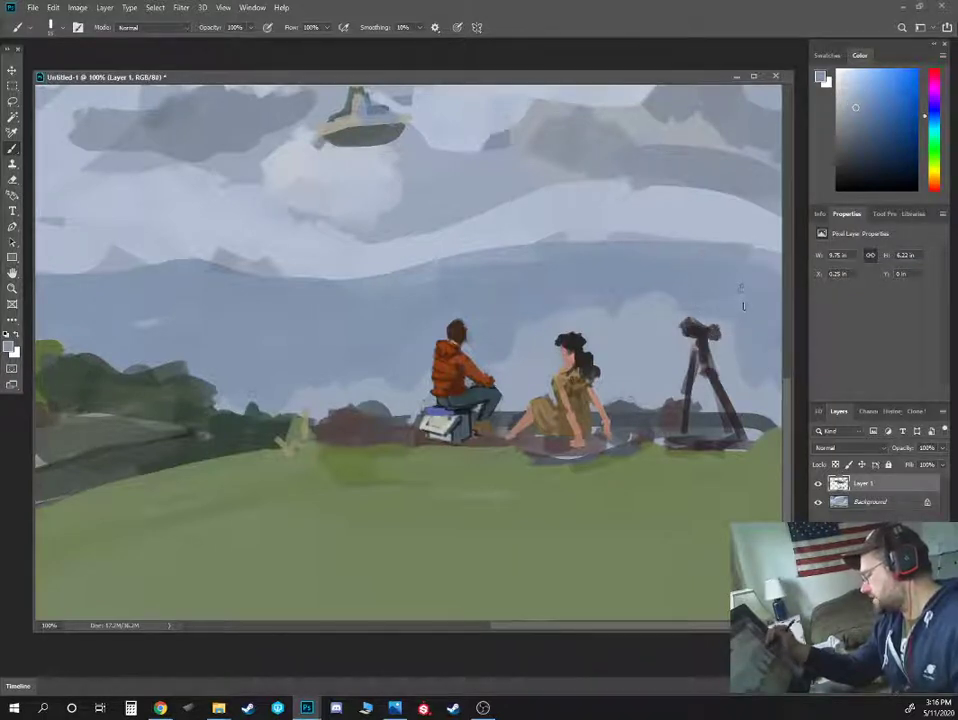
# Cover the dark patch beneath the tripod and extend the grass toward the woman with sampled hill green
pyautogui.keyDown('alt'); pyautogui.click(735, 413); pyautogui.keyUp('alt')
pyautogui.keyDown('alt'); pyautogui.click(740, 451); pyautogui.keyUp('alt')
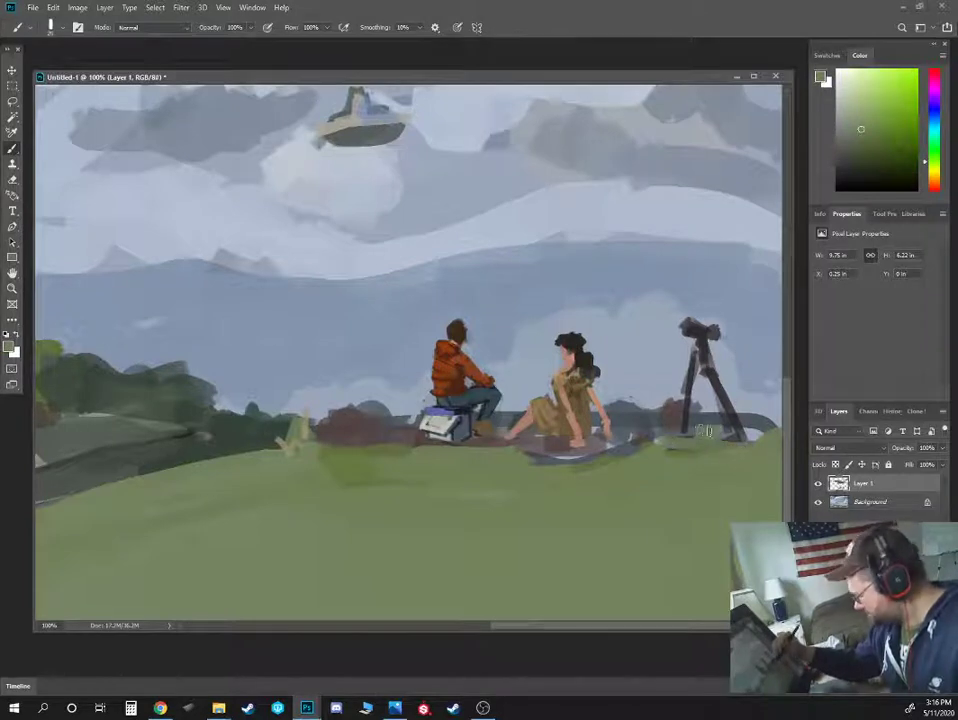
pyautogui.moveTo(700, 430); pyautogui.dragTo(630, 446)
# Shade the woman's rear arm with a darker reddish brown based on her sampled skin tone, using a smaller brush
pyautogui.keyDown('alt'); pyautogui.click(604, 432); pyautogui.keyUp('alt')
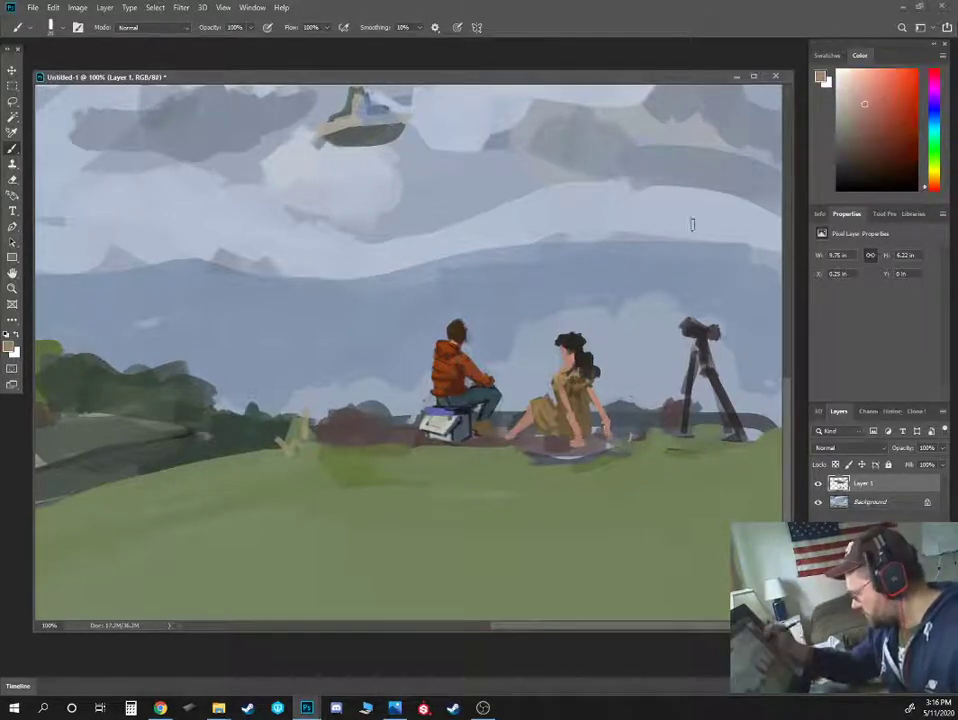
pyautogui.click(876, 132)
pyautogui.press('[')
pyautogui.press('[')
pyautogui.press('[')
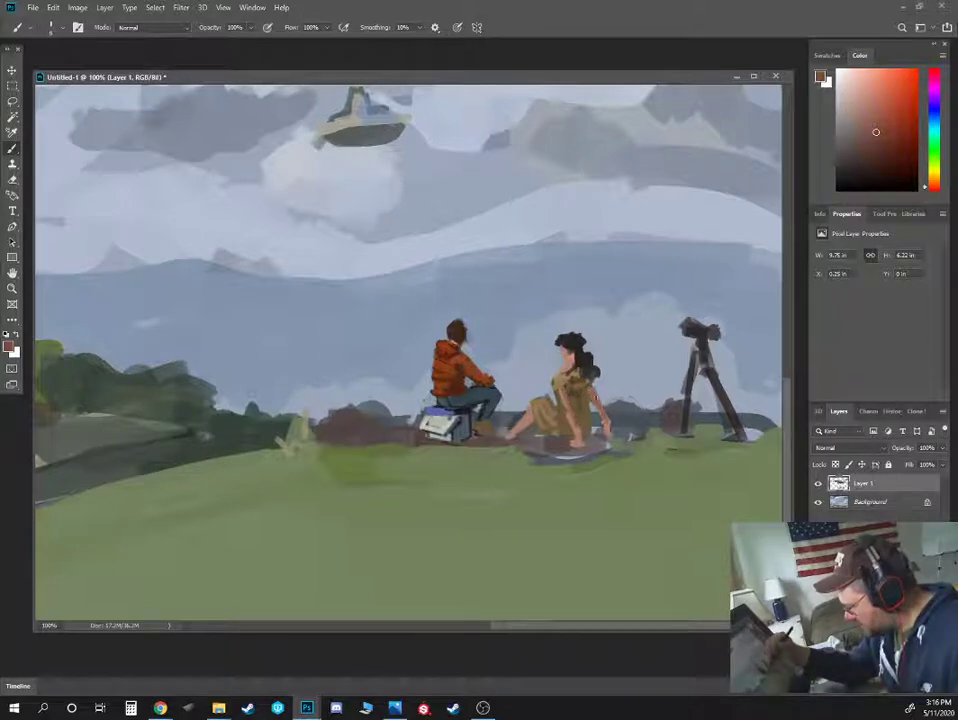
pyautogui.press('alt')
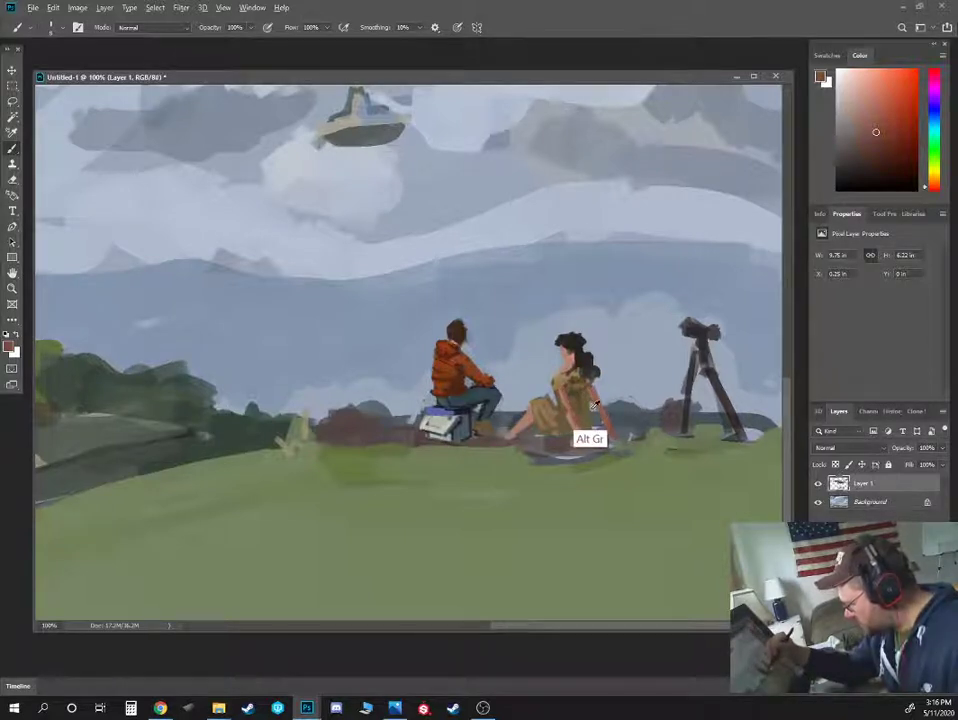
# Refine the folds and lower edge of the woman's dress with sampled olive and tan browns
pyautogui.keyDown('alt'); pyautogui.click(584, 392); pyautogui.keyUp('alt')
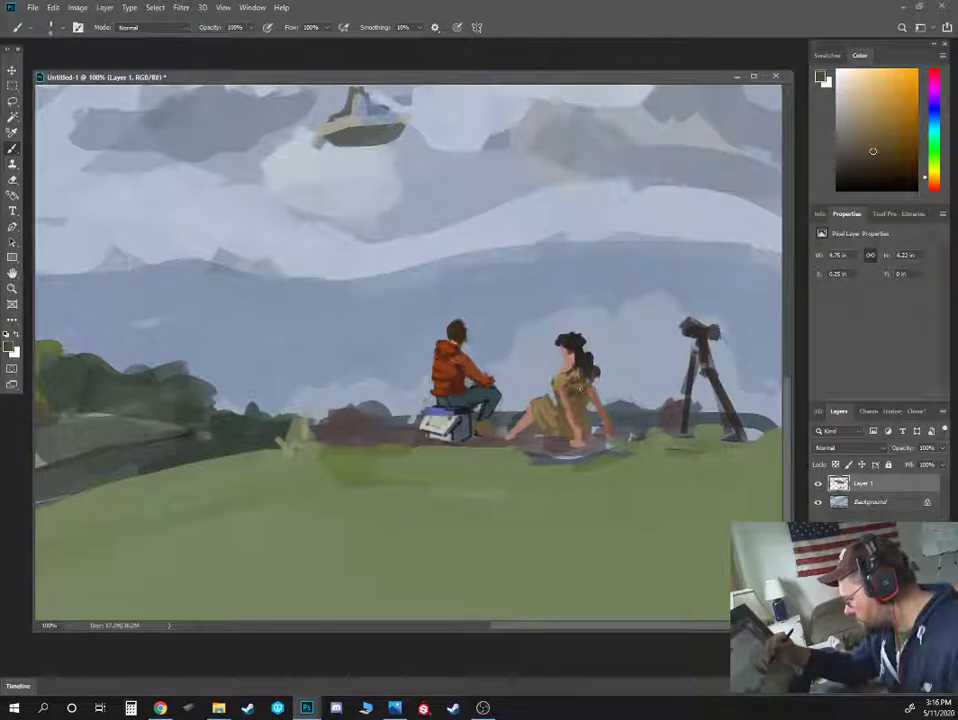
pyautogui.keyDown('alt'); pyautogui.click(573, 398); pyautogui.keyUp('alt')
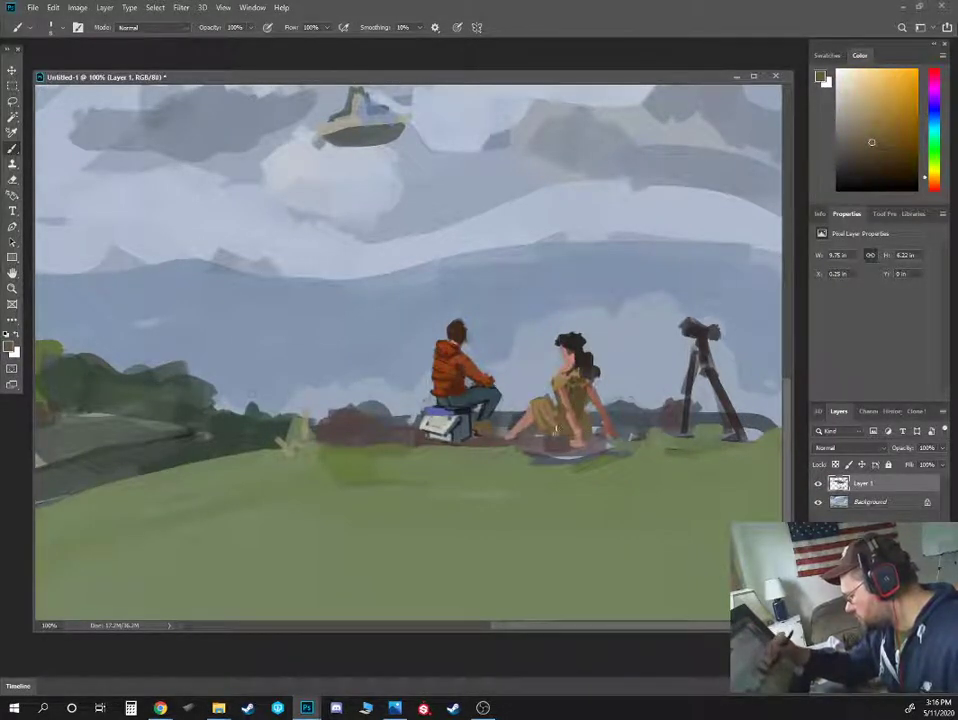
pyautogui.moveTo(556, 428); pyautogui.dragTo(562, 436)
pyautogui.keyDown('alt'); pyautogui.click(560, 428); pyautogui.keyUp('alt')
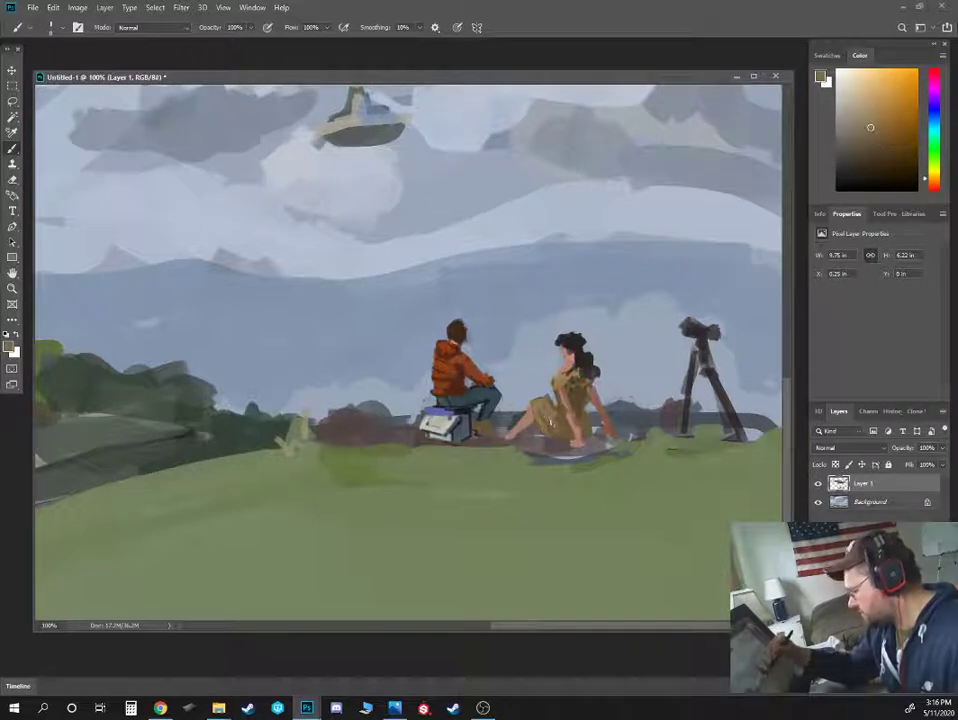
pyautogui.keyDown('alt'); pyautogui.click(552, 426); pyautogui.keyUp('alt')
pyautogui.moveTo(534, 402); pyautogui.dragTo(534, 420)
pyautogui.keyDown('alt'); pyautogui.click(535, 432); pyautogui.keyUp('alt')
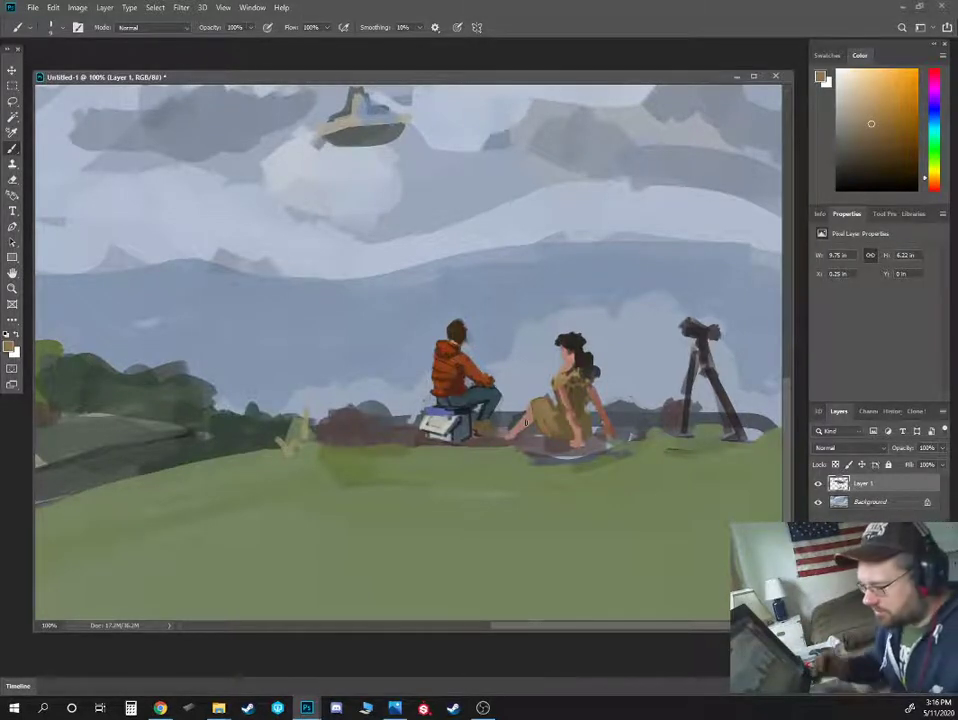
# Clean up the background around the woman's rear arm with sampled sky and hill tones
pyautogui.keyDown('alt'); pyautogui.click(617, 404); pyautogui.keyUp('alt')
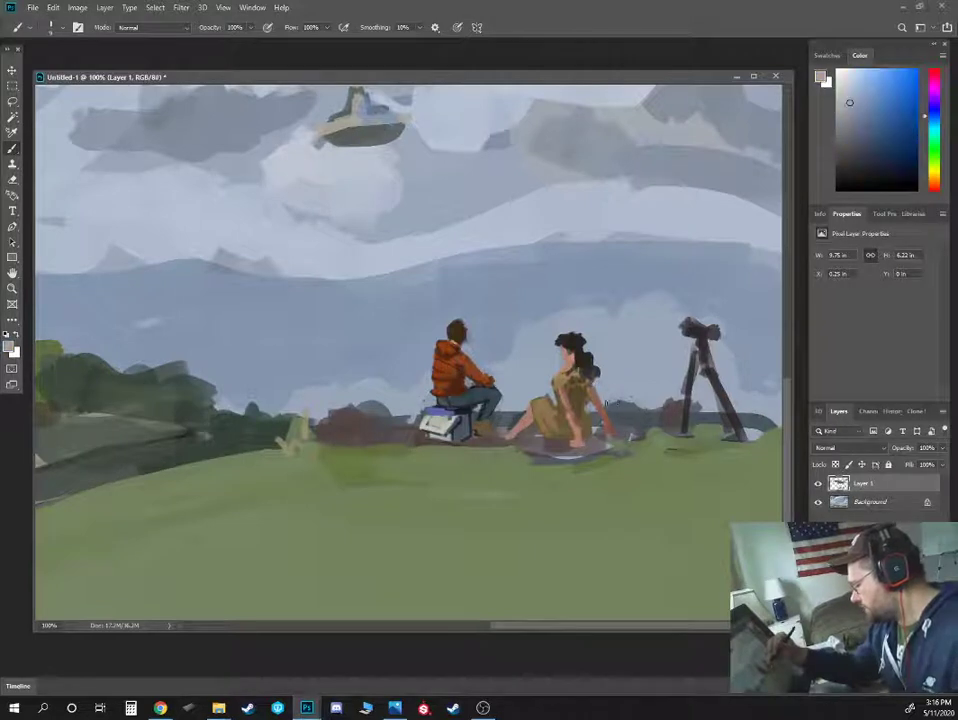
pyautogui.keyDown('alt'); pyautogui.click(614, 422); pyautogui.keyUp('alt')
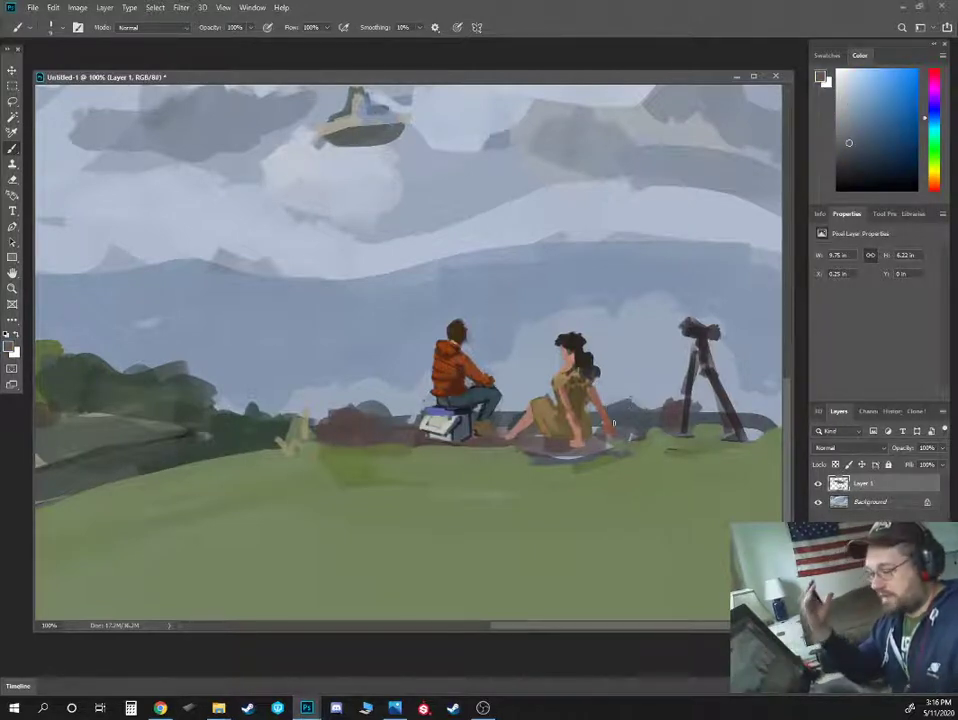
pyautogui.keyDown('alt'); pyautogui.click(627, 397); pyautogui.keyUp('alt')
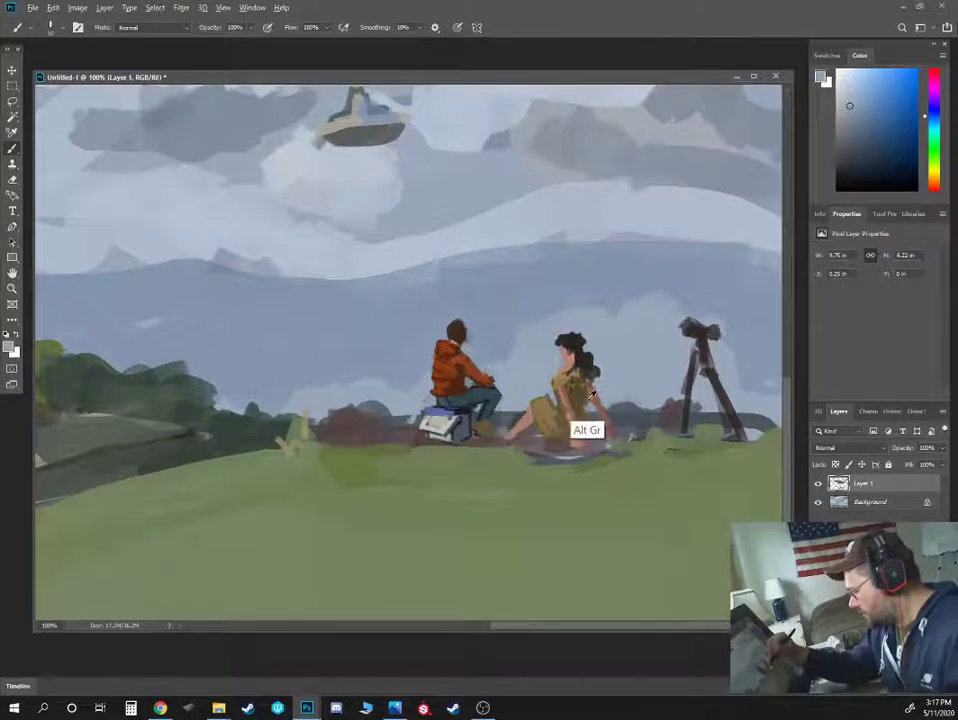
pyautogui.keyDown('alt'); pyautogui.click(590, 415); pyautogui.keyUp('alt')
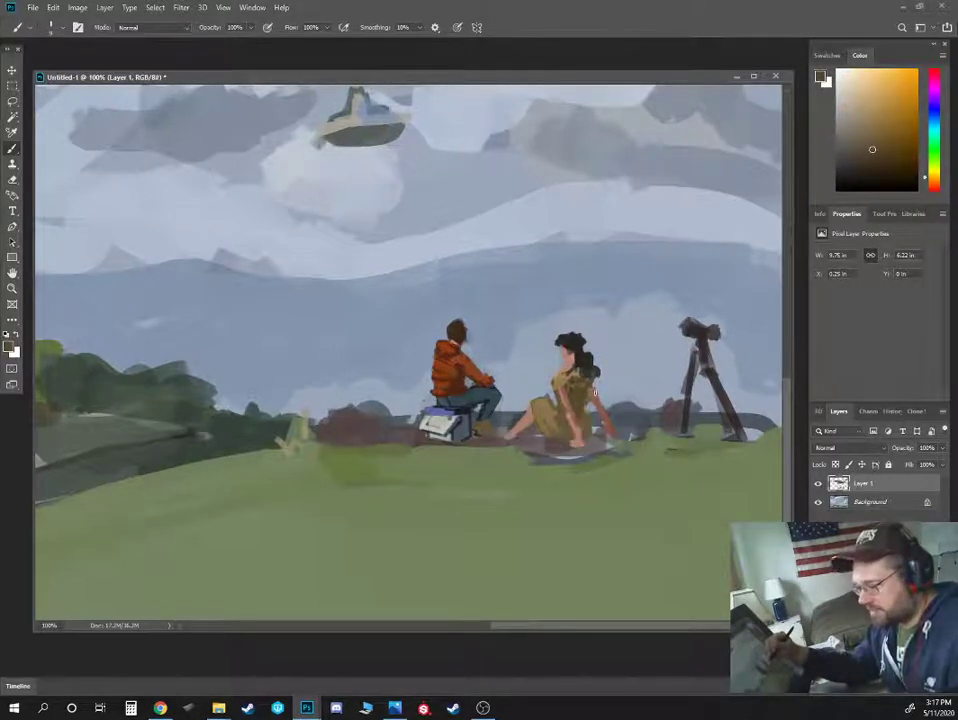
# Deepen the shadow along the woman's rear arm with dark reddish brown and touch up the adjoining dress with sampled brown
pyautogui.keyDown('alt'); pyautogui.click(594, 400); pyautogui.keyUp('alt')
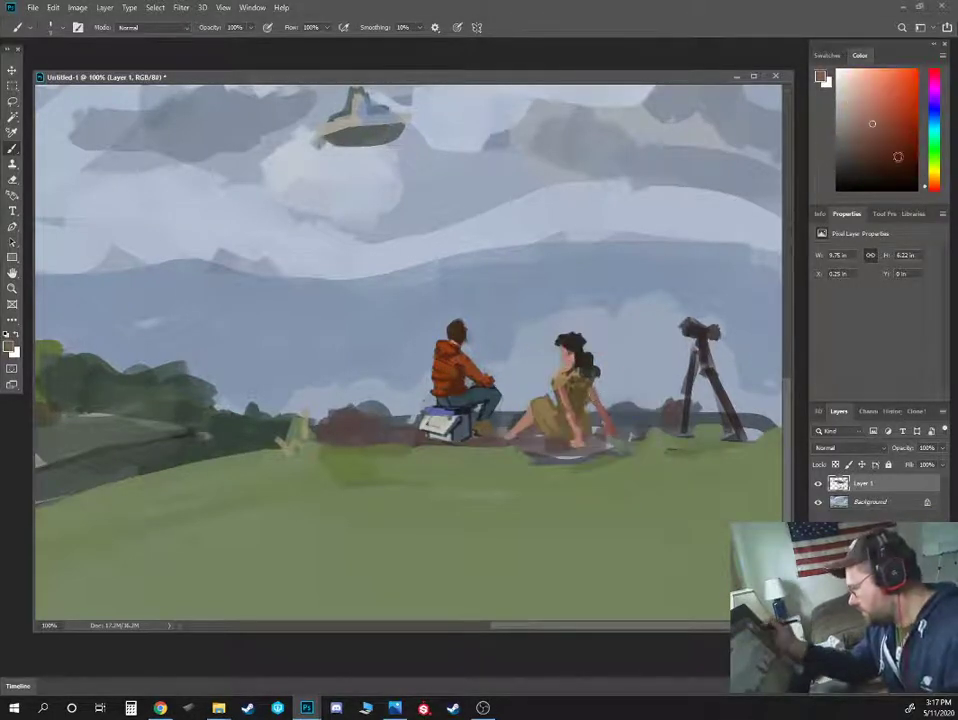
pyautogui.click(897, 156)
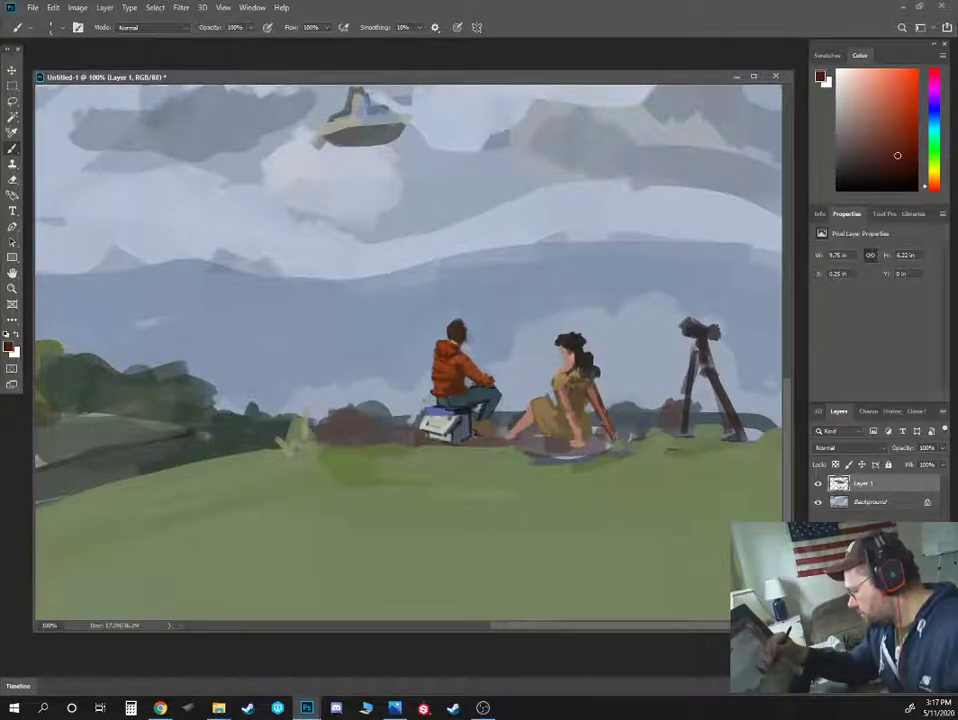
pyautogui.keyDown('alt'); pyautogui.click(582, 425); pyautogui.keyUp('alt')
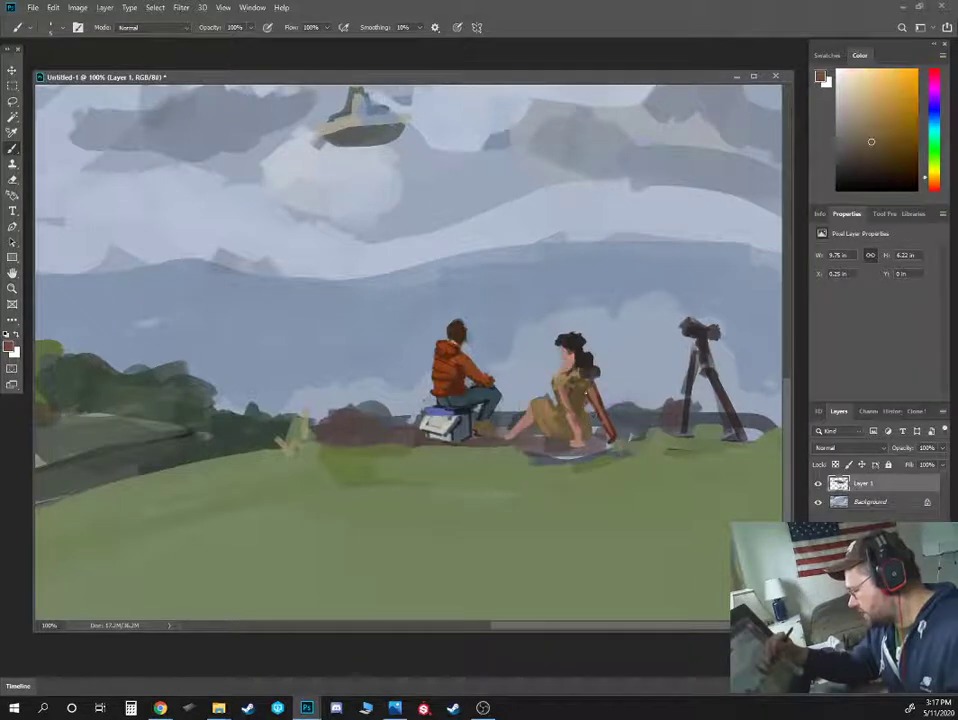
pyautogui.keyDown('alt'); pyautogui.click(584, 393); pyautogui.keyUp('alt')
# Even out the carrier's shadowed hull and rear support with sampled dark blue-greys and a larger brush
pyautogui.hotkey('ctrl', '-')
pyautogui.hotkey('ctrl', '-')
pyautogui.hotkey('ctrl', '-')
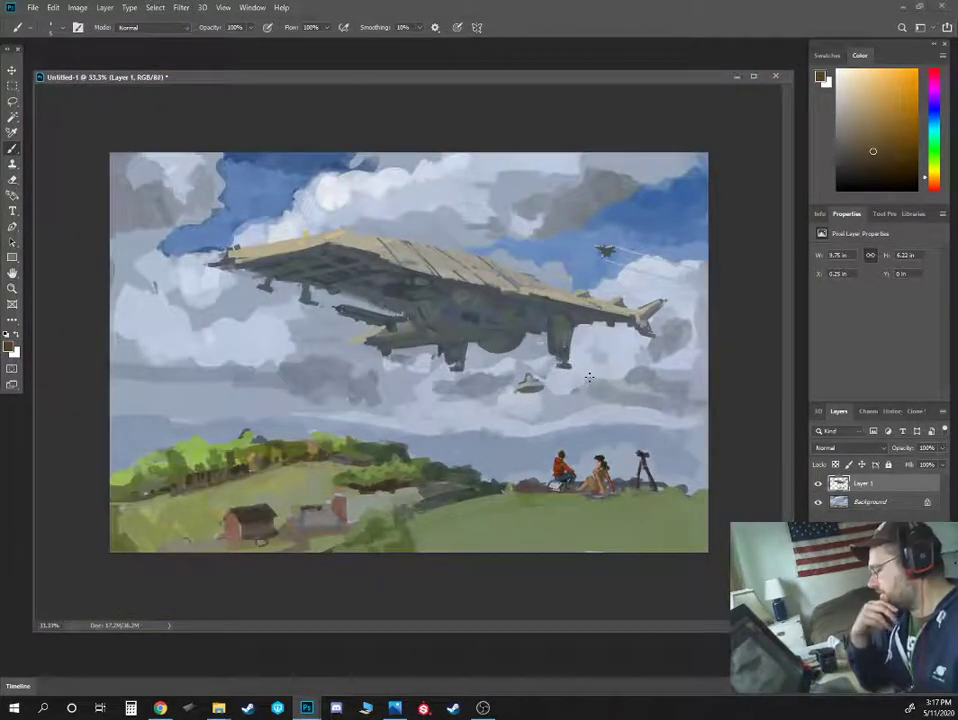
pyautogui.hotkey('ctrl', '+')
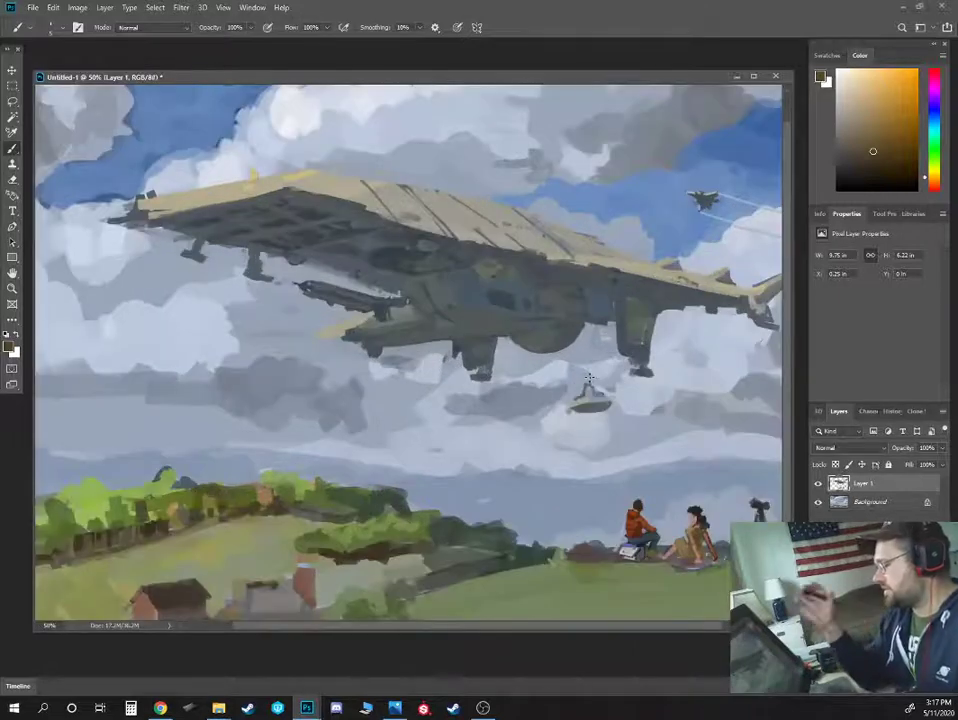
pyautogui.keyDown('alt'); pyautogui.click(468, 385); pyautogui.keyUp('alt')
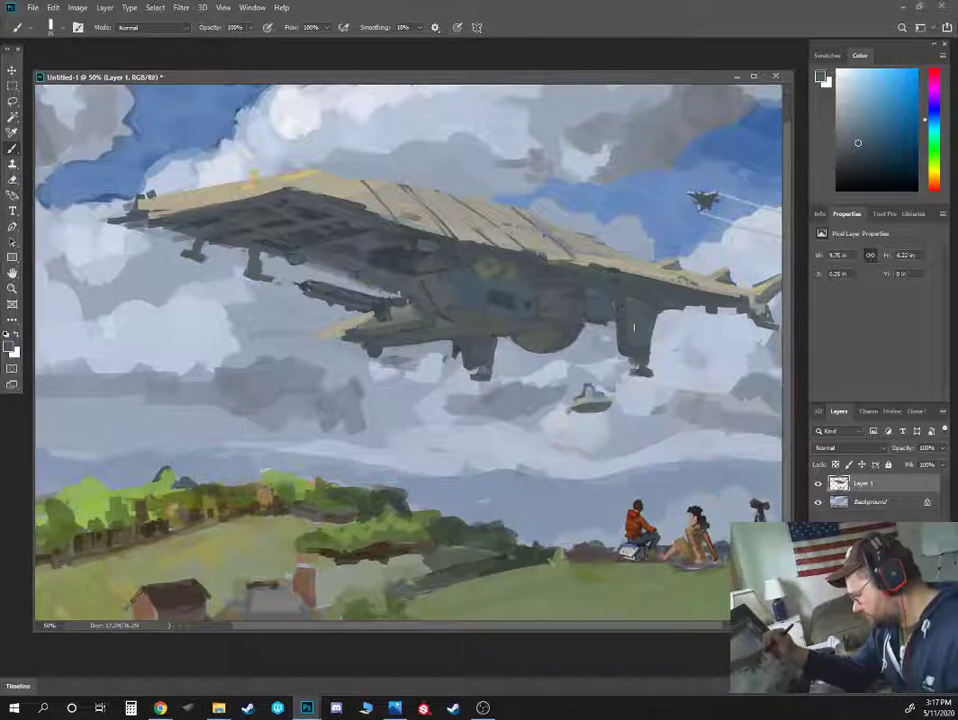
pyautogui.keyDown('alt'); pyautogui.click(615, 296); pyautogui.keyUp('alt')
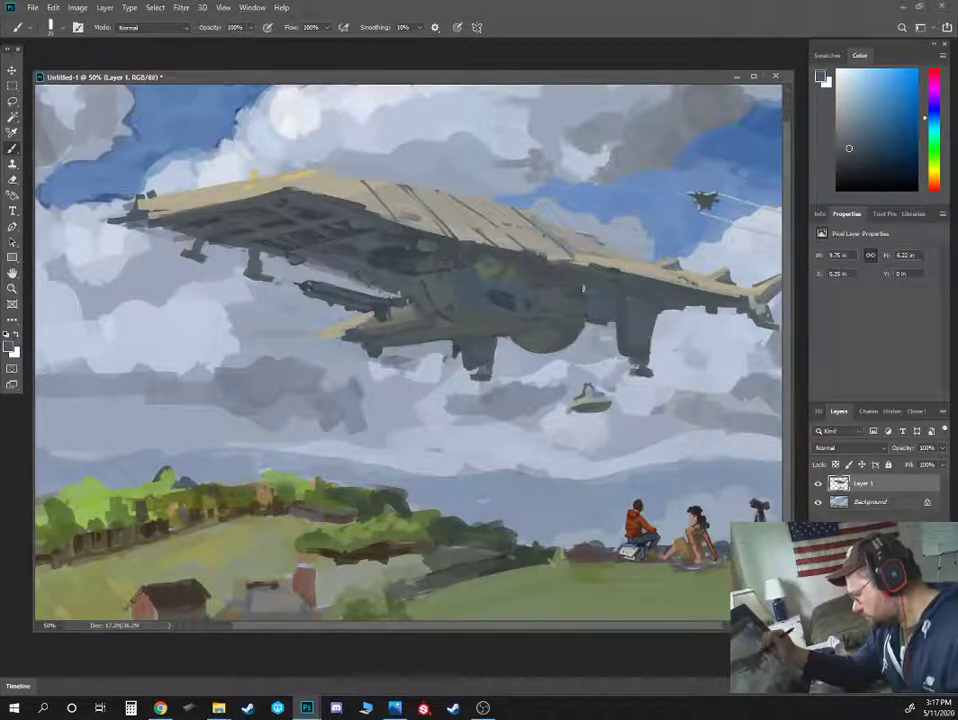
pyautogui.keyDown('alt'); pyautogui.click(545, 287); pyautogui.keyUp('alt')
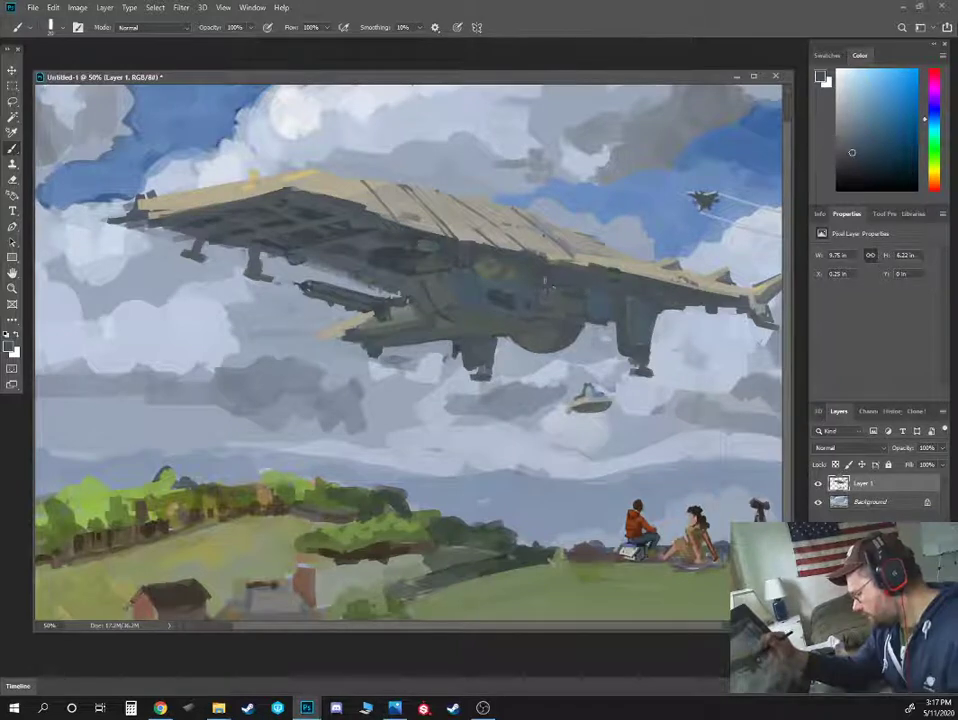
pyautogui.keyDown('alt'); pyautogui.click(504, 276); pyautogui.keyUp('alt')
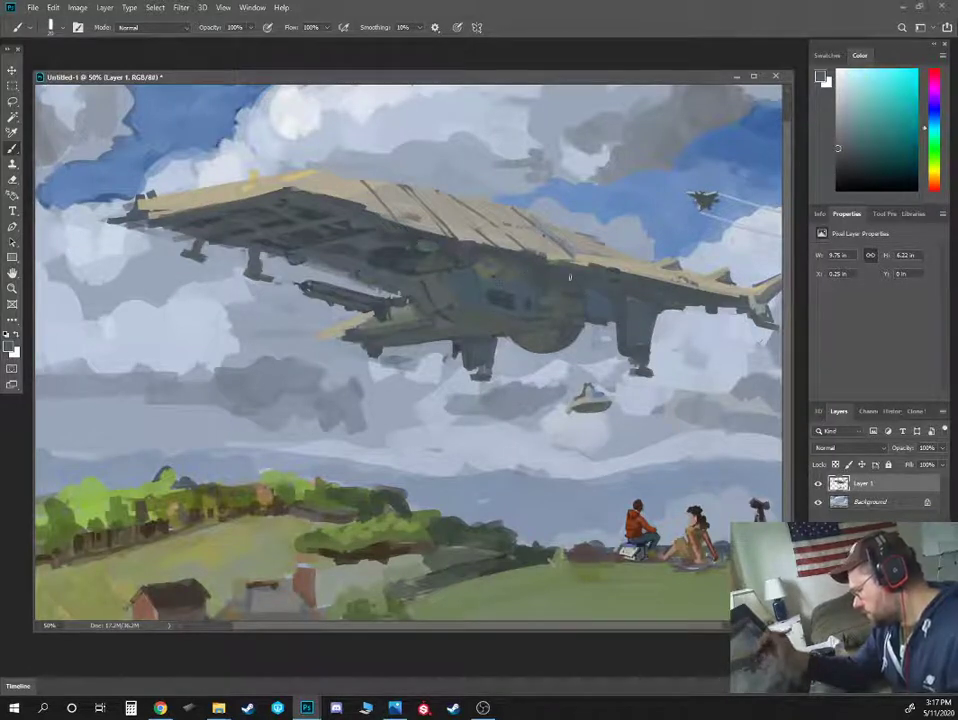
# Tidy the rear part of the carrier's deck and its far edge with sampled deck and cloud greys
pyautogui.moveTo(633, 289); pyautogui.dragTo(603, 321)
pyautogui.keyDown('alt'); pyautogui.click(543, 281); pyautogui.keyUp('alt')
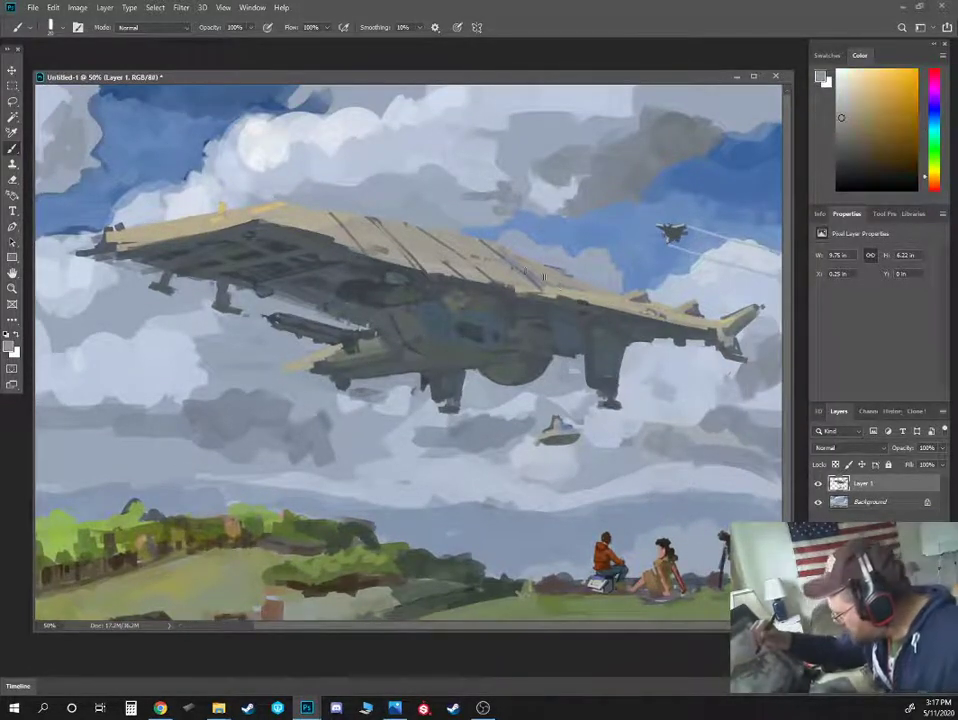
pyautogui.keyDown('alt'); pyautogui.click(522, 282); pyautogui.keyUp('alt')
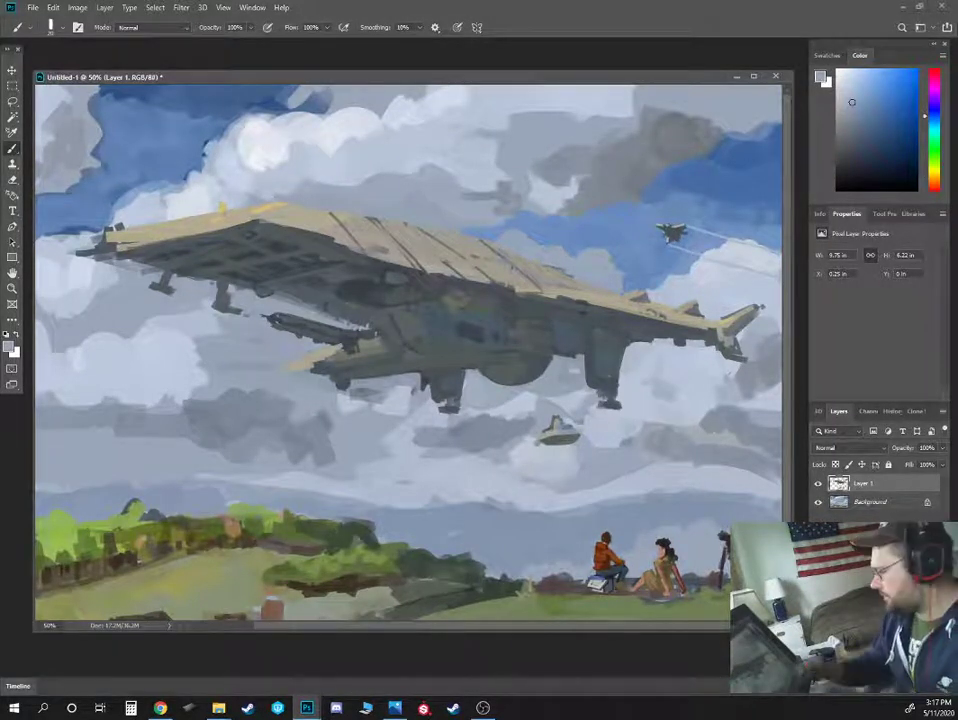
# Rework the blue sky patch and pale cloud above the carrier's deck with sampled sky blue and cloud greys
pyautogui.keyDown('alt'); pyautogui.click(603, 208); pyautogui.keyUp('alt')
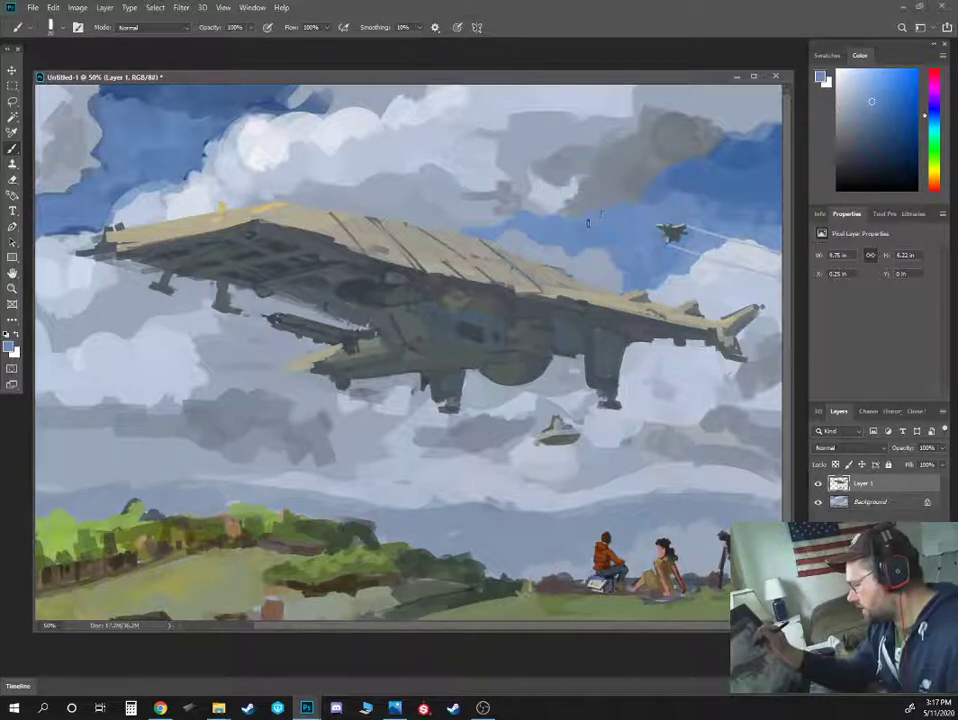
pyautogui.keyDown('alt'); pyautogui.click(516, 216); pyautogui.keyUp('alt')
pyautogui.keyDown('alt'); pyautogui.click(470, 231); pyautogui.keyUp('alt')
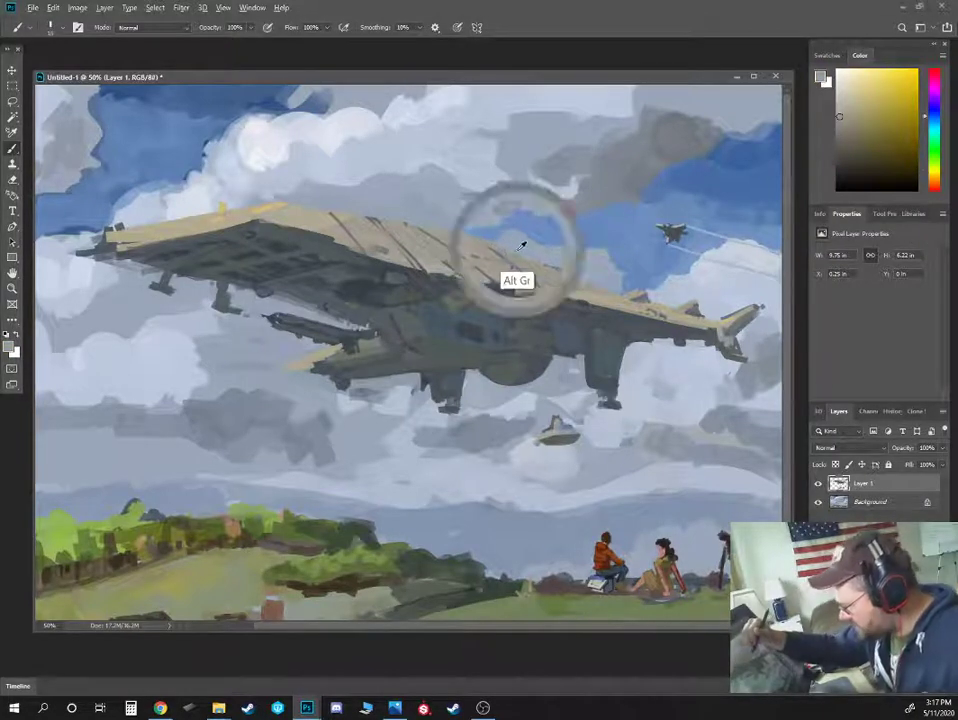
pyautogui.keyDown('alt'); pyautogui.click(385, 191); pyautogui.keyUp('alt')
pyautogui.keyDown('alt'); pyautogui.click(376, 205); pyautogui.keyUp('alt')
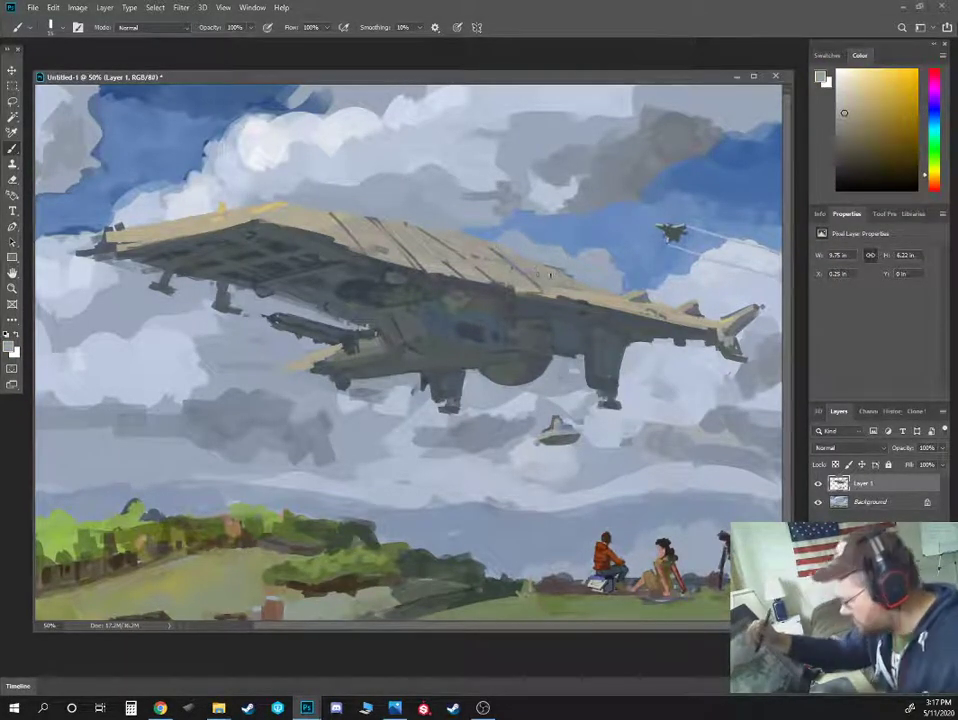
pyautogui.keyDown('alt'); pyautogui.click(521, 241); pyautogui.keyUp('alt')
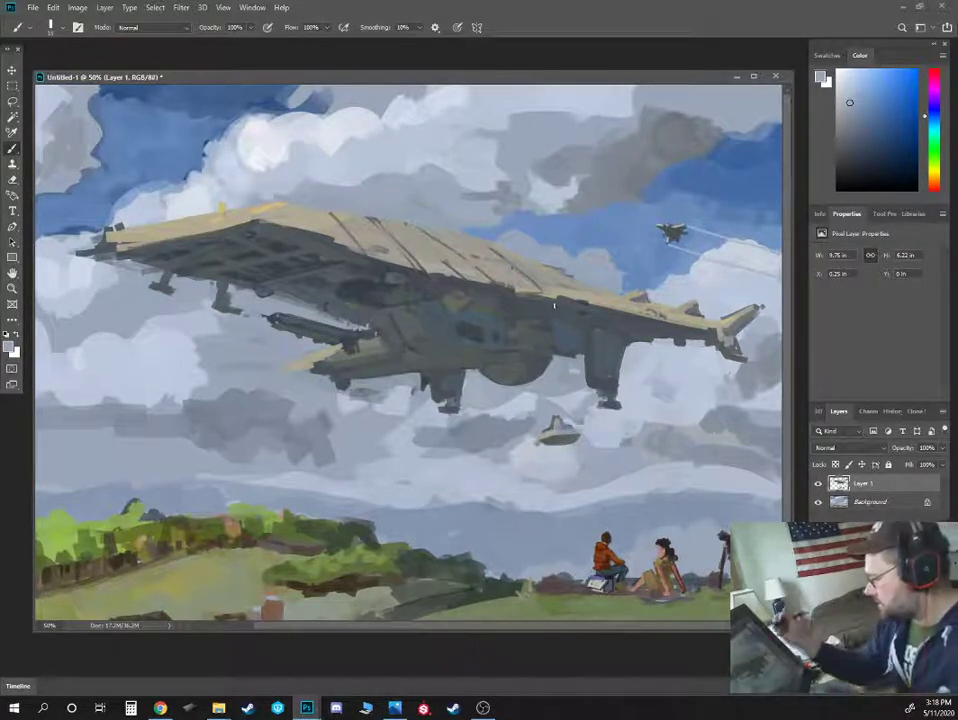
# Repaint the blue sky between the carrier's tail and the jet with sampled blues and a larger brush
pyautogui.keyDown('alt'); pyautogui.click(556, 449); pyautogui.keyUp('alt')
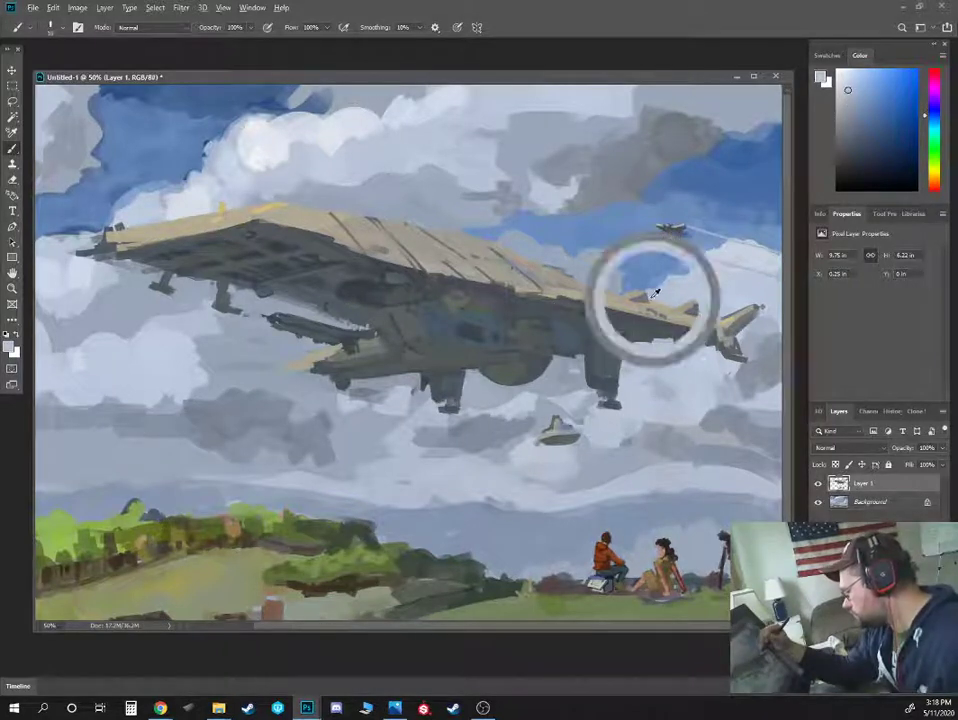
pyautogui.keyDown('alt'); pyautogui.click(656, 278); pyautogui.keyUp('alt')
pyautogui.press(']')
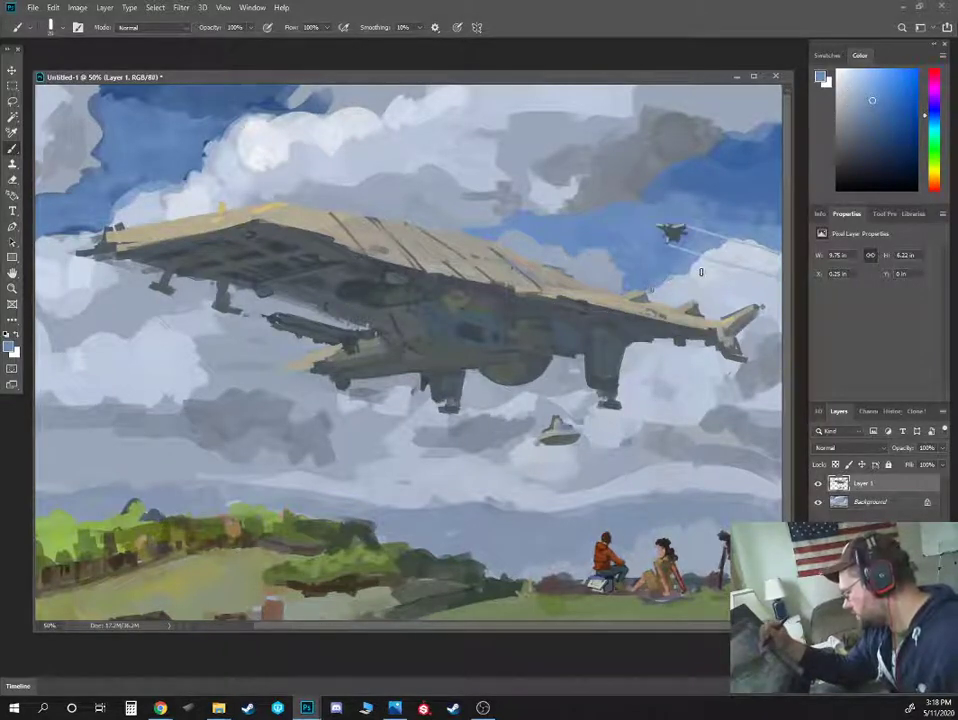
pyautogui.keyDown('alt'); pyautogui.click(659, 282); pyautogui.keyUp('alt')
pyautogui.moveTo(659, 284); pyautogui.dragTo(680, 265)
pyautogui.keyDown('alt'); pyautogui.click(683, 255); pyautogui.keyUp('alt')
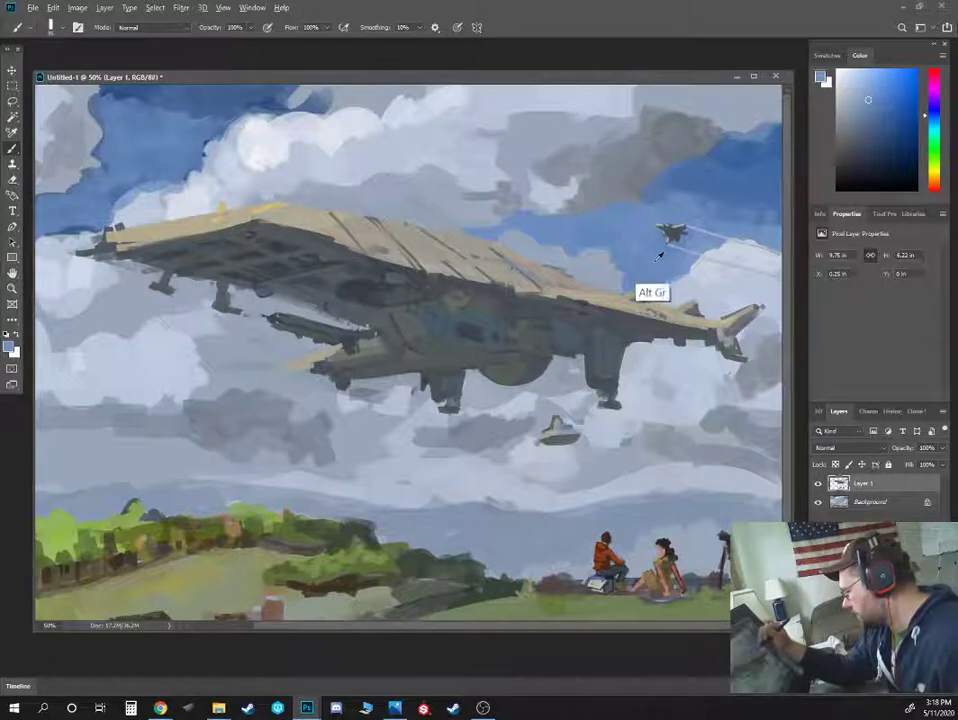
# Reshape the cloud edges on both sides of the blue gap above the tail with sampled blue and cloud greys
pyautogui.keyDown('alt'); pyautogui.click(659, 266); pyautogui.keyUp('alt')
pyautogui.moveTo(622, 276); pyautogui.dragTo(624, 281)
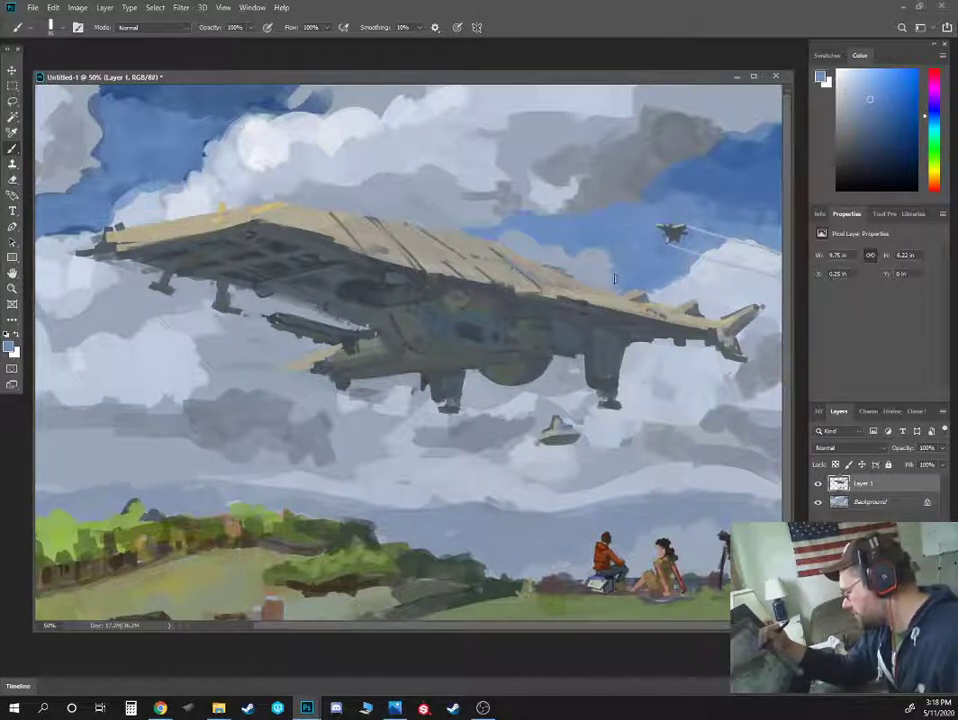
pyautogui.keyDown('alt'); pyautogui.click(610, 282); pyautogui.keyUp('alt')
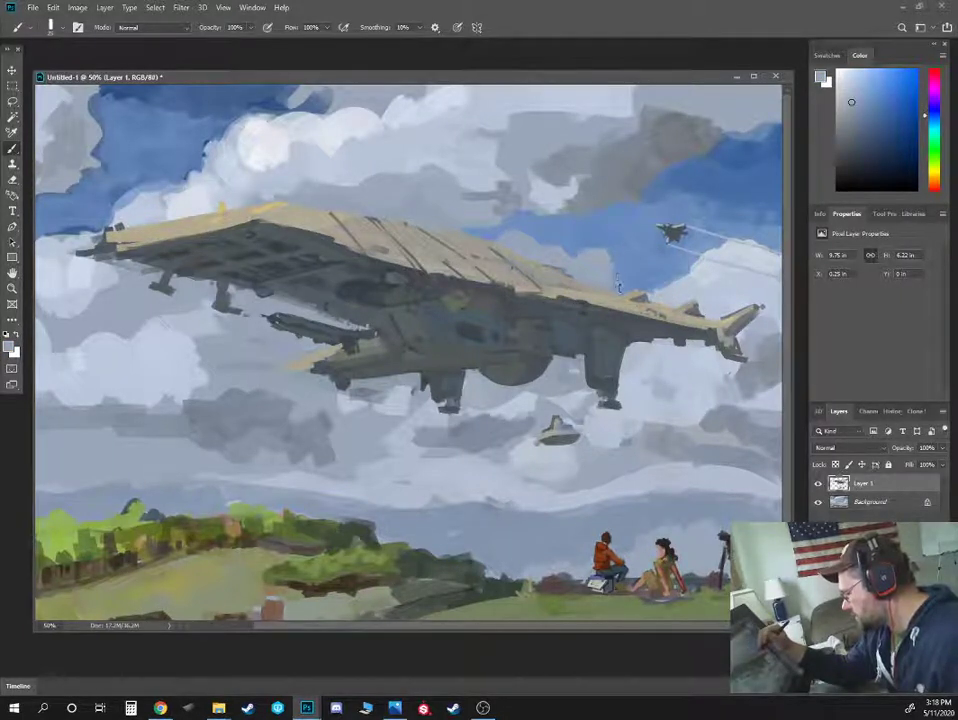
pyautogui.keyDown('alt'); pyautogui.click(689, 293); pyautogui.keyUp('alt')
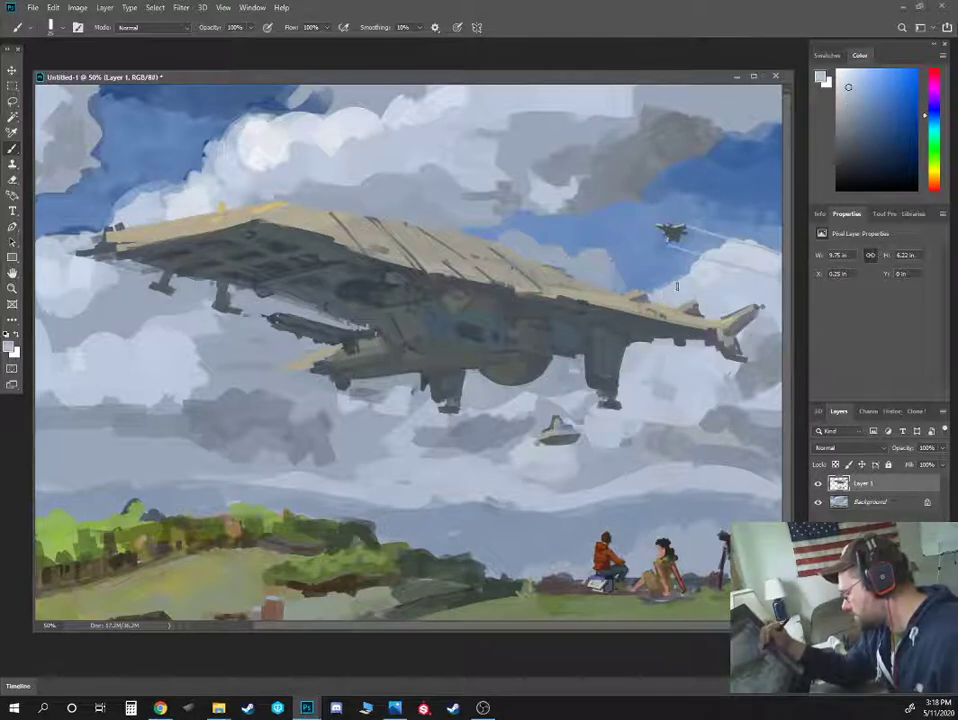
# Sharpen the edge of the carrier's rear support and touch up the hull with sampled dark greys and a smaller brush
pyautogui.keyDown('alt'); pyautogui.click(613, 380); pyautogui.keyUp('alt')
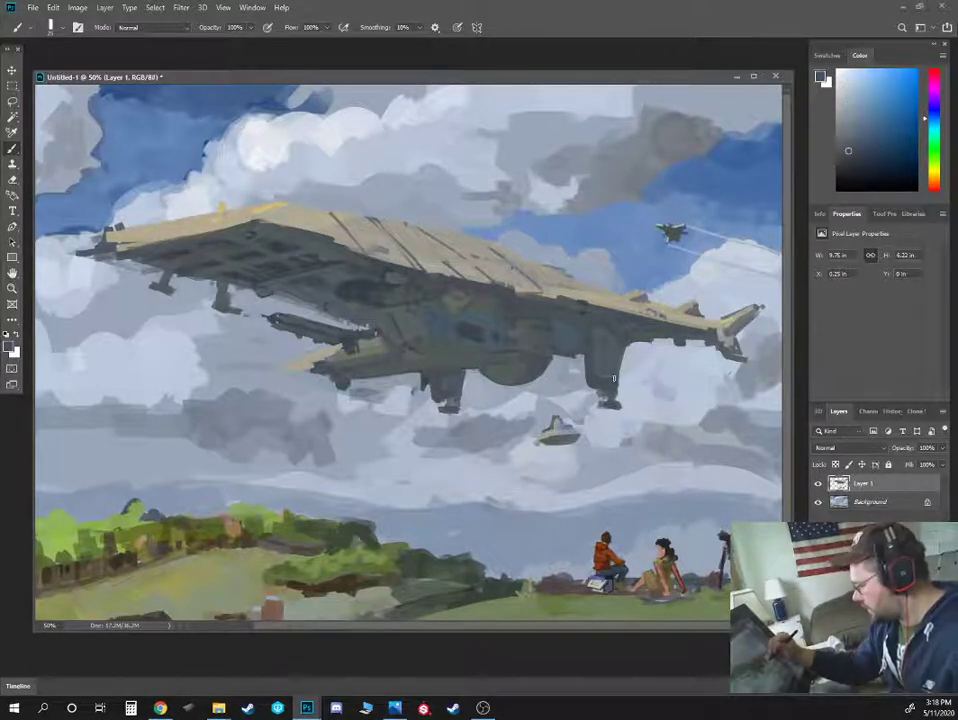
pyautogui.press('[')
pyautogui.press('[')
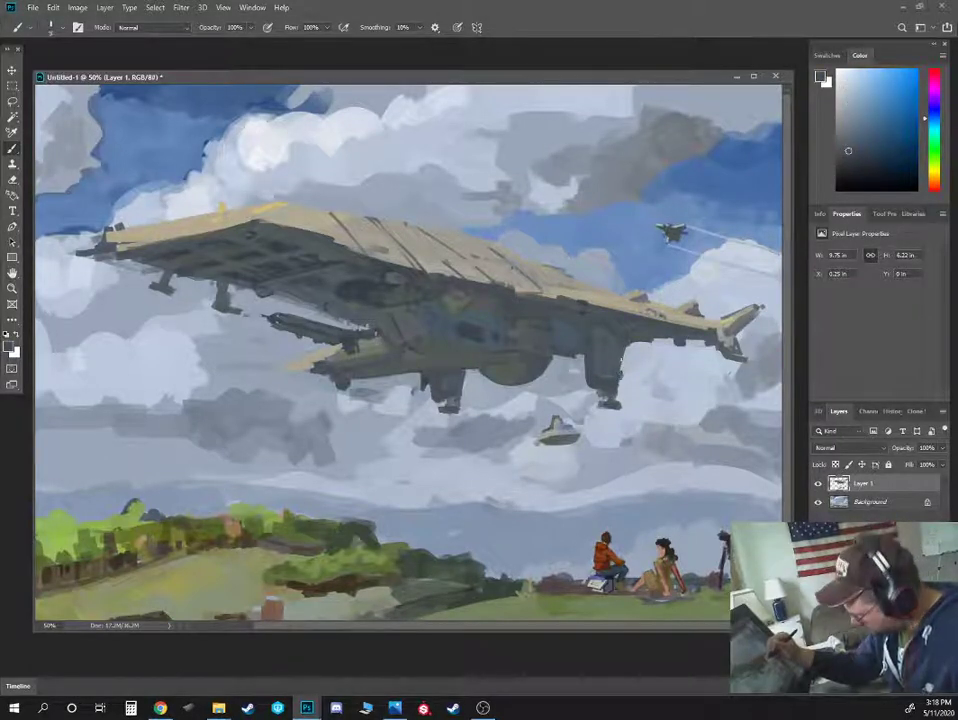
pyautogui.keyDown('alt'); pyautogui.click(404, 274); pyautogui.keyUp('alt')
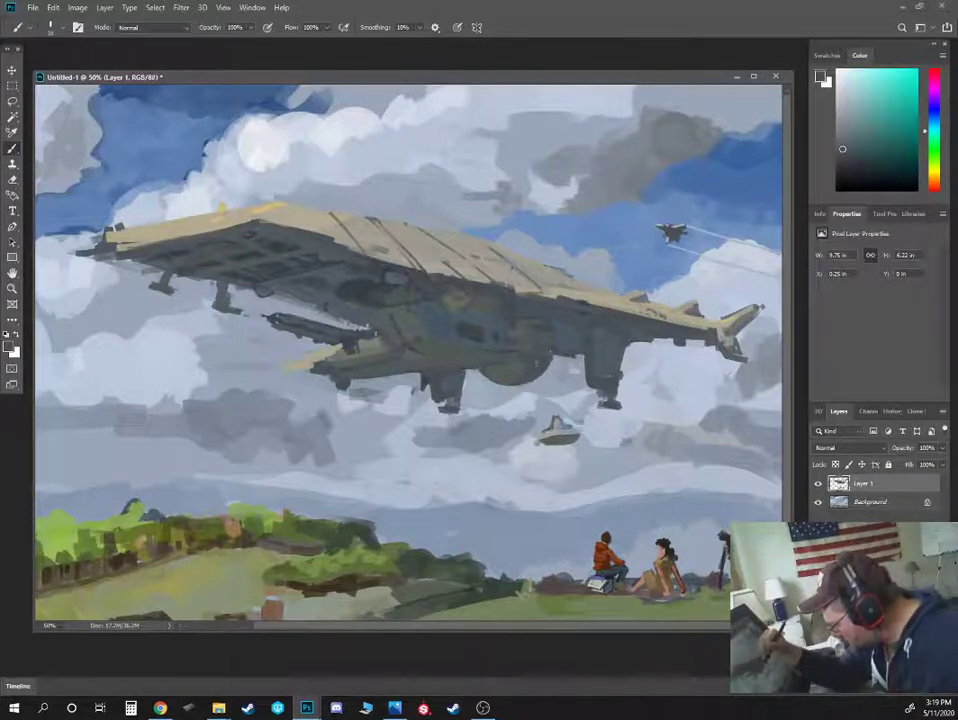
# Touch up the underside of the carrier's hull with sampled dark grey-greens and blue-greys
pyautogui.keyDown('alt'); pyautogui.click(476, 351); pyautogui.keyUp('alt')
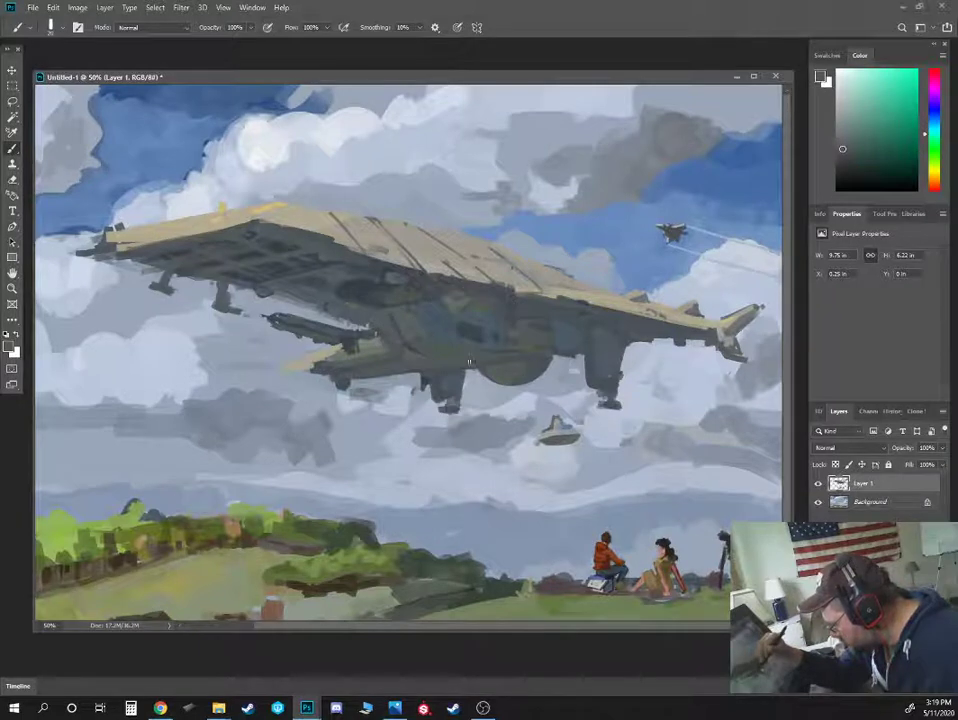
pyautogui.keyDown('alt'); pyautogui.click(484, 366); pyautogui.keyUp('alt')
pyautogui.keyDown('alt'); pyautogui.click(340, 254); pyautogui.keyUp('alt')
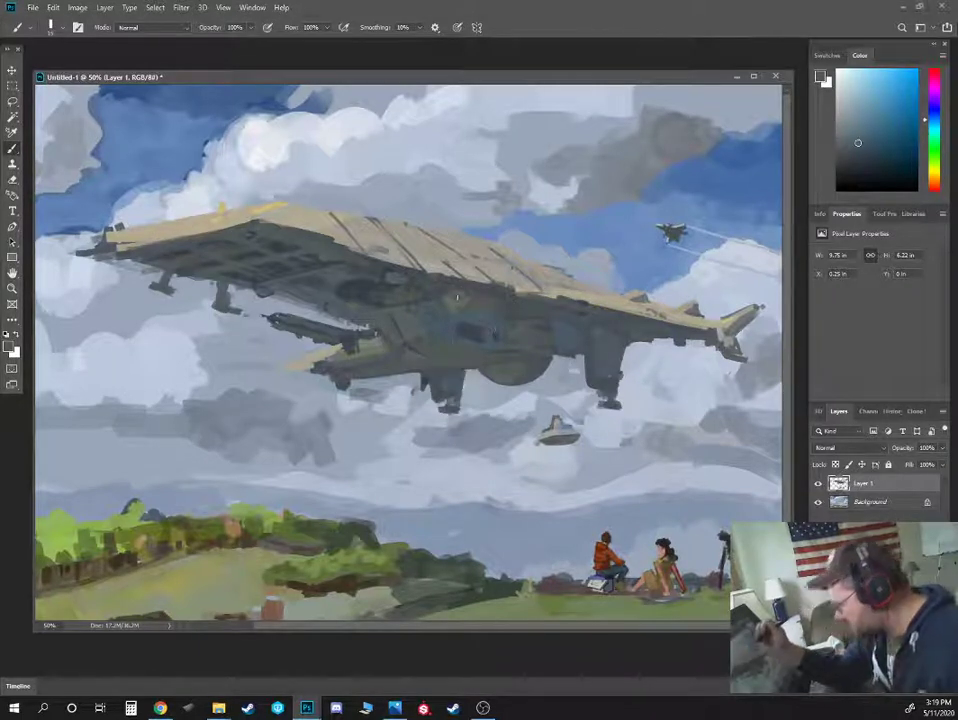
pyautogui.keyDown('alt'); pyautogui.click(637, 322); pyautogui.keyUp('alt')
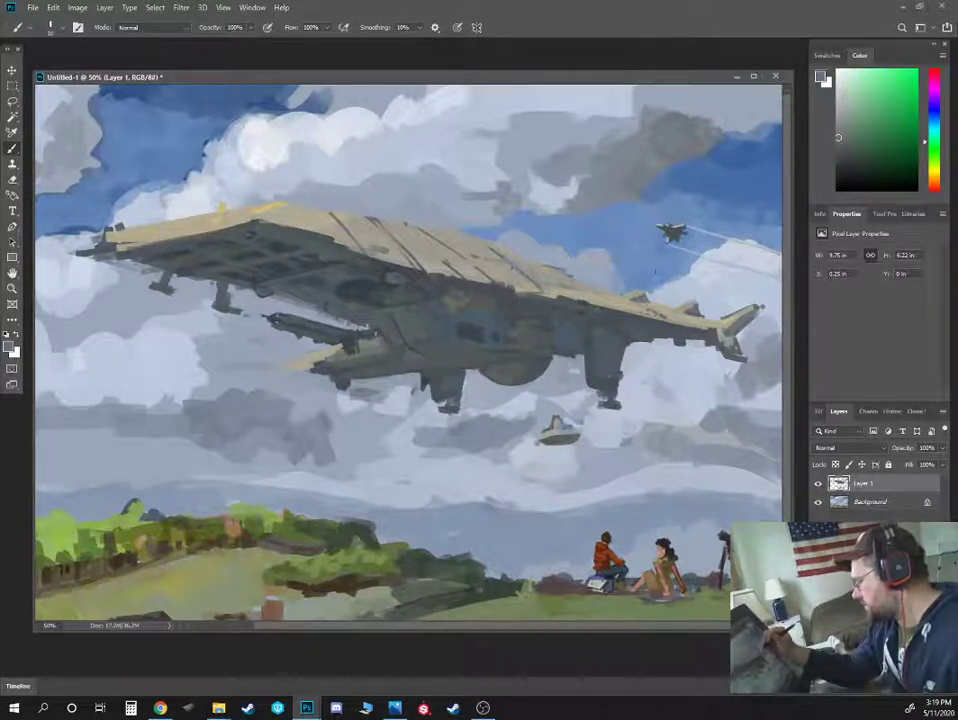
# Clean up the carrier's tail against the clouds and darken the tail fin with a sampled blue-grey
pyautogui.keyDown('alt'); pyautogui.click(727, 352); pyautogui.keyUp('alt')
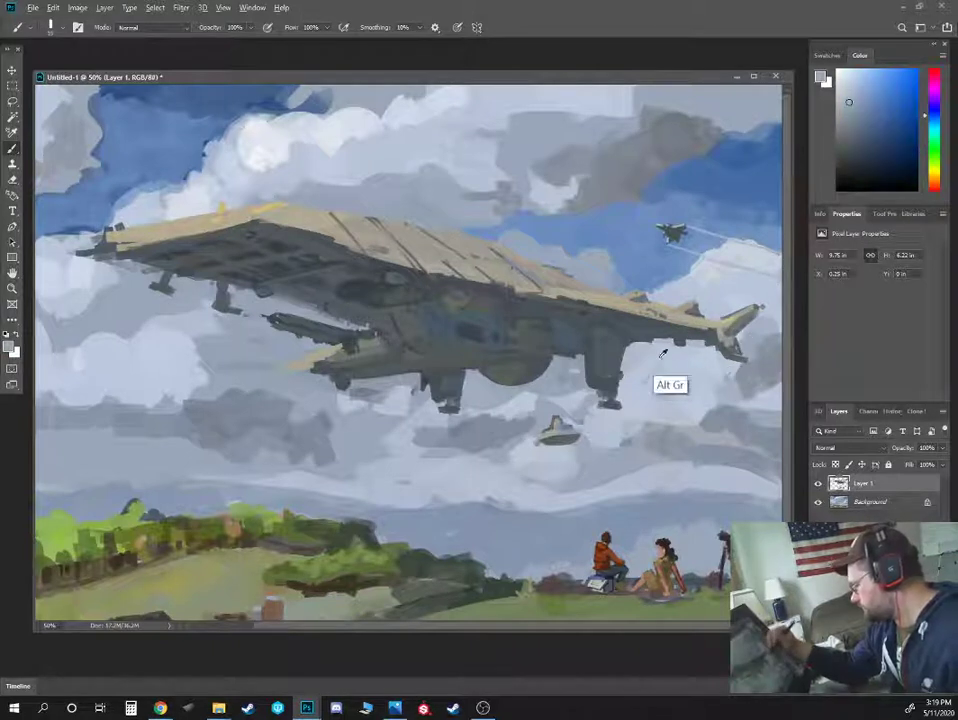
pyautogui.keyDown('alt'); pyautogui.click(573, 340); pyautogui.keyUp('alt')
pyautogui.keyDown('alt'); pyautogui.click(574, 338); pyautogui.keyUp('alt')
pyautogui.moveTo(726, 340); pyautogui.dragTo(738, 350)
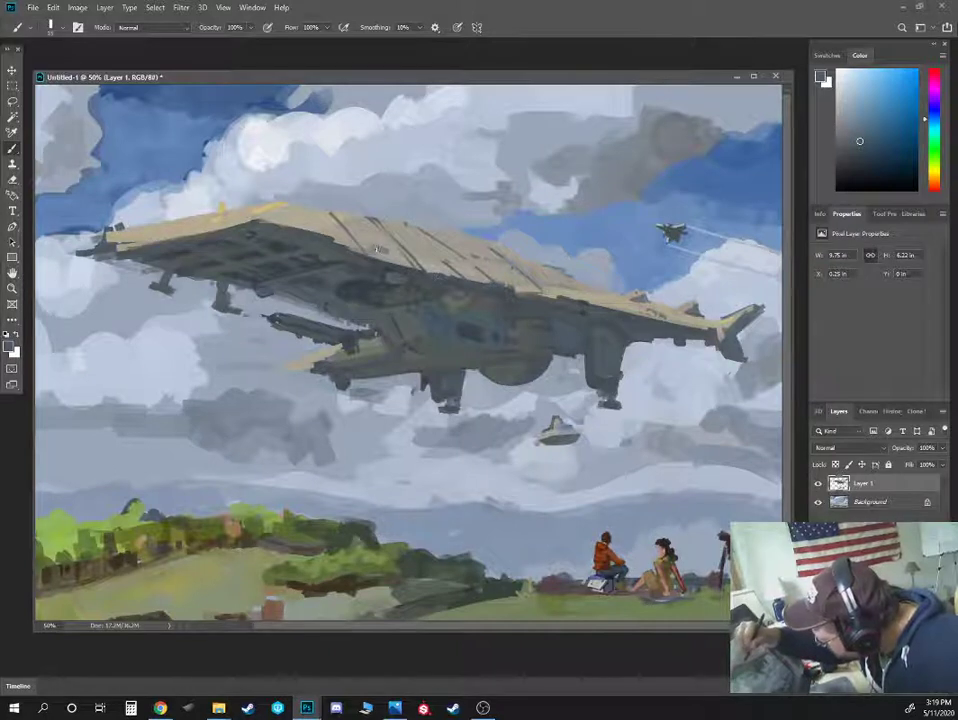
# Refine the small markings and panel lines on the carrier's deck with sampled beige-greys and a smaller brush
pyautogui.keyDown('alt'); pyautogui.click(290, 205); pyautogui.keyUp('alt')
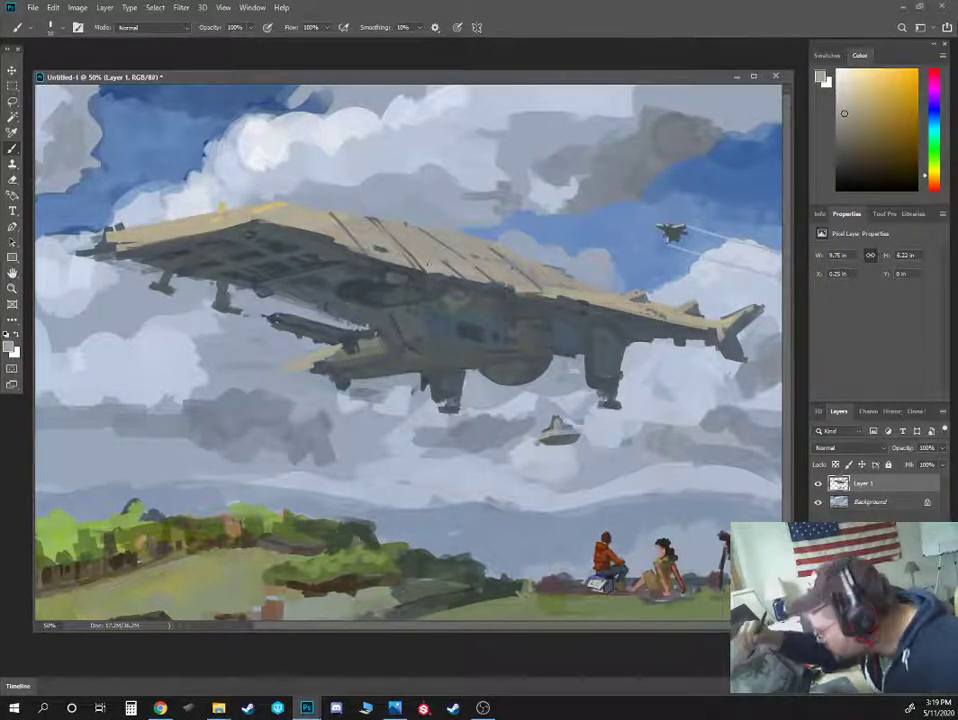
pyautogui.keyDown('alt'); pyautogui.click(391, 257); pyautogui.keyUp('alt')
pyautogui.press('[')
pyautogui.press('[')
pyautogui.press('[')
pyautogui.press('[')
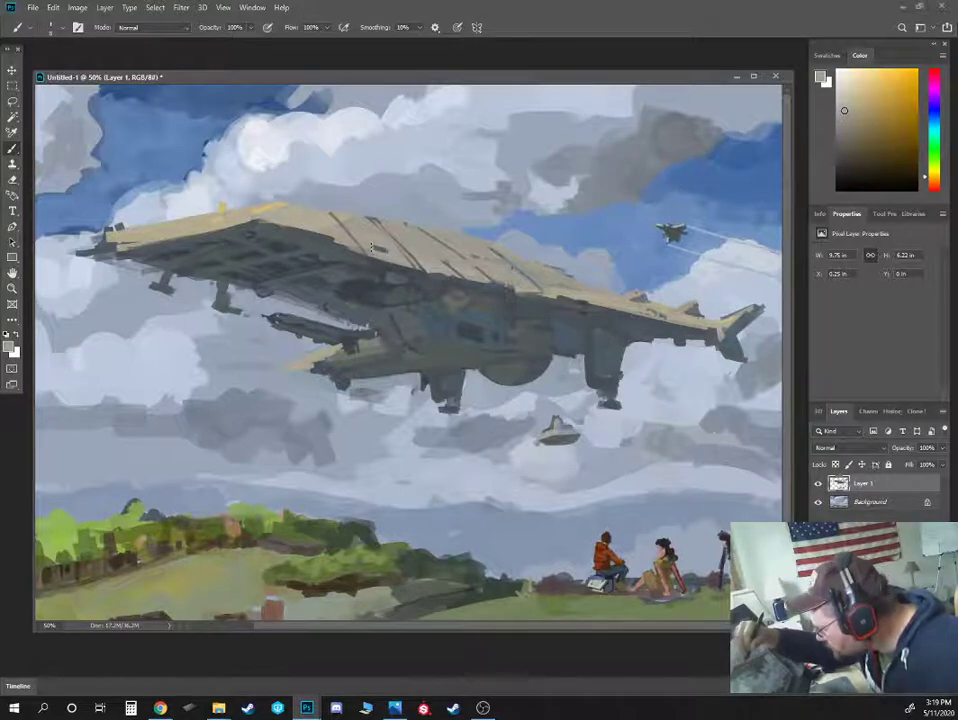
pyautogui.moveTo(374, 247); pyautogui.dragTo(386, 251)
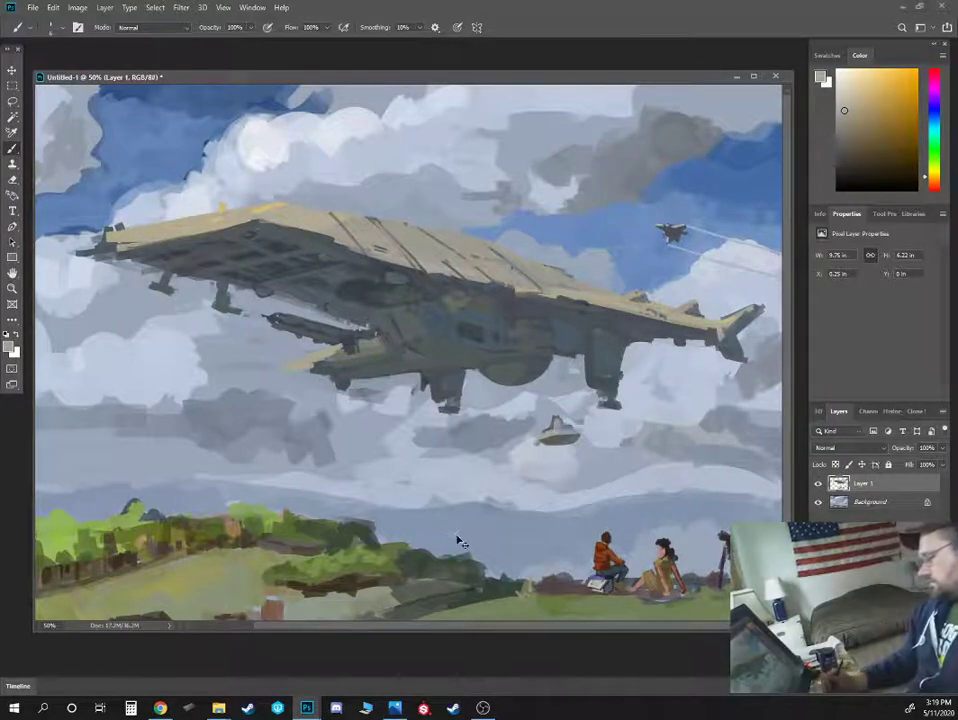
pyautogui.hotkey('ctrl', '+')
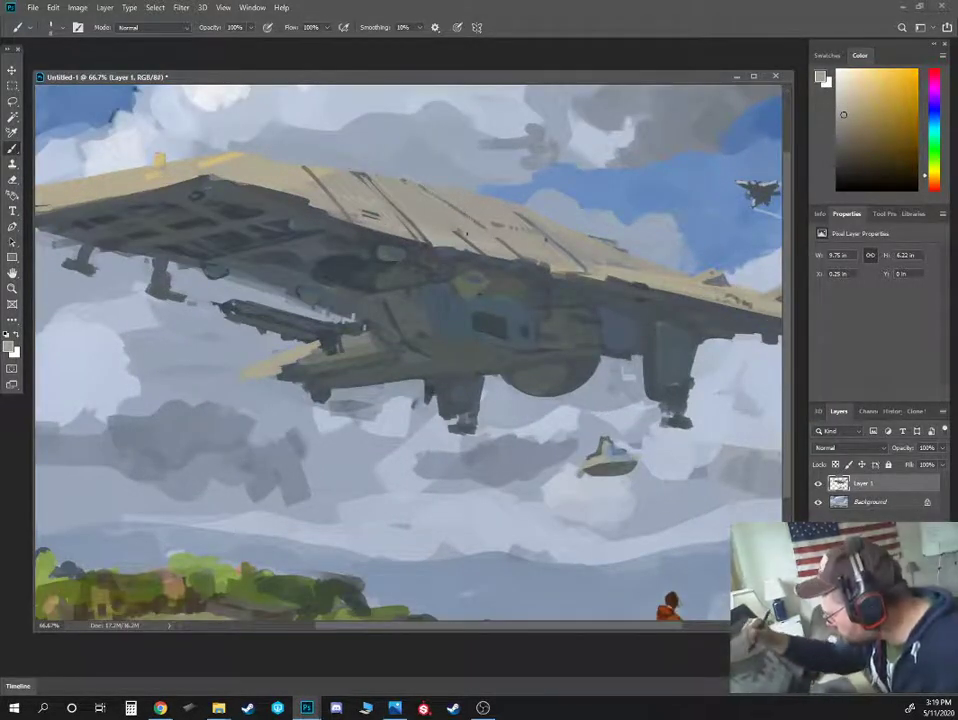
pyautogui.keyDown('alt'); pyautogui.click(325, 171); pyautogui.keyUp('alt')
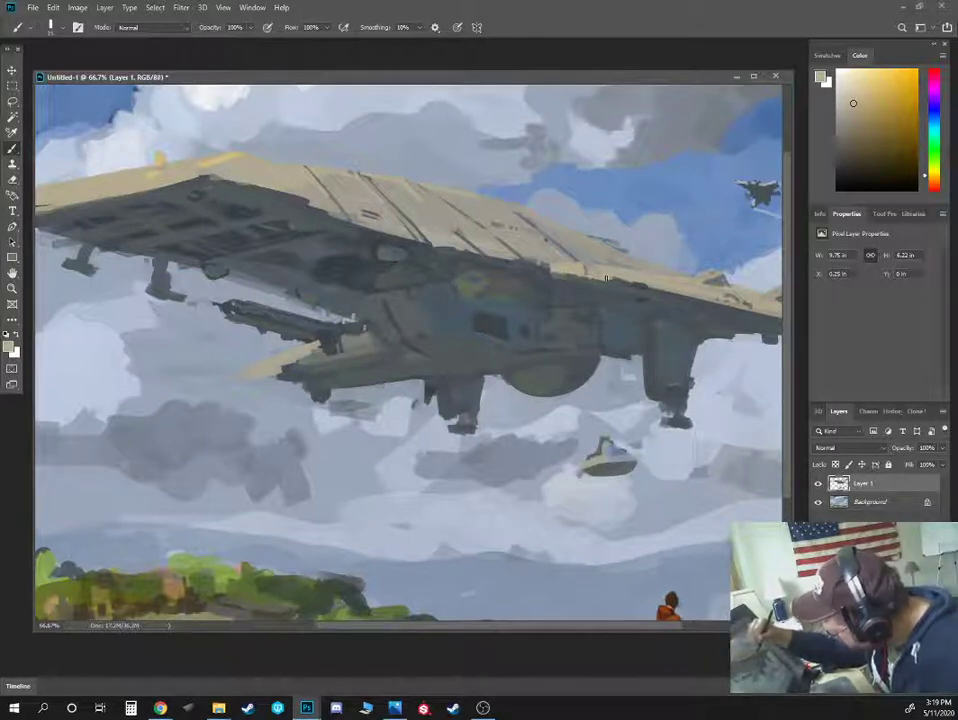
# Paint a tiny upright detail on the near edge of the carrier's deck in dark grey, light grey and white
pyautogui.hotkey('alt', 'g')
pyautogui.keyDown('alt'); pyautogui.click(593, 285); pyautogui.keyUp('alt')
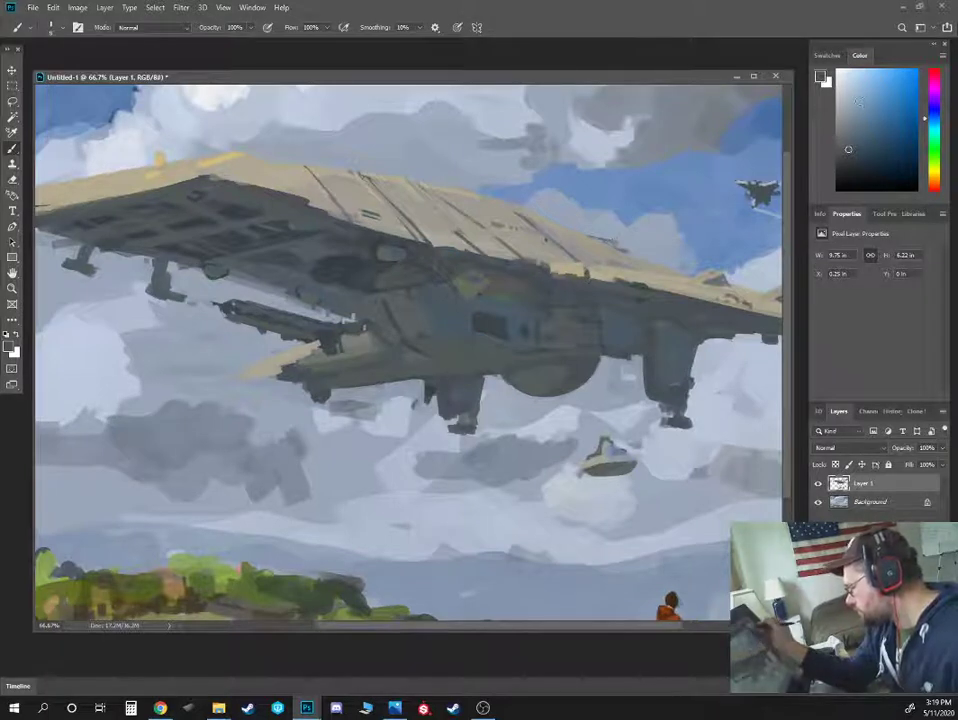
pyautogui.click(837, 100)
pyautogui.moveTo(586, 266); pyautogui.dragTo(588, 275)
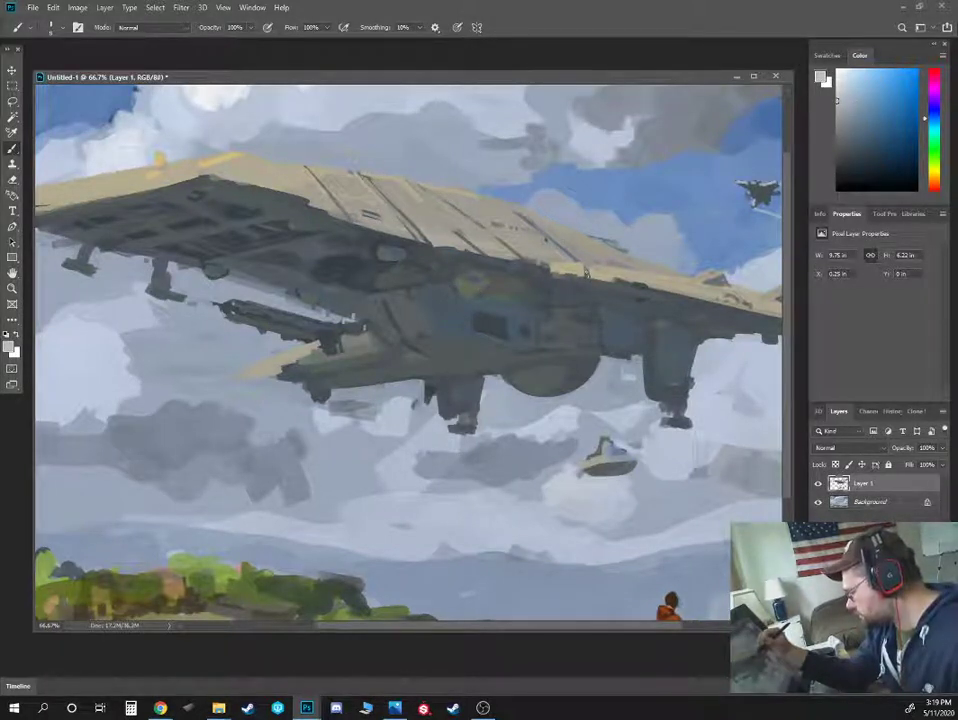
pyautogui.click(838, 72)
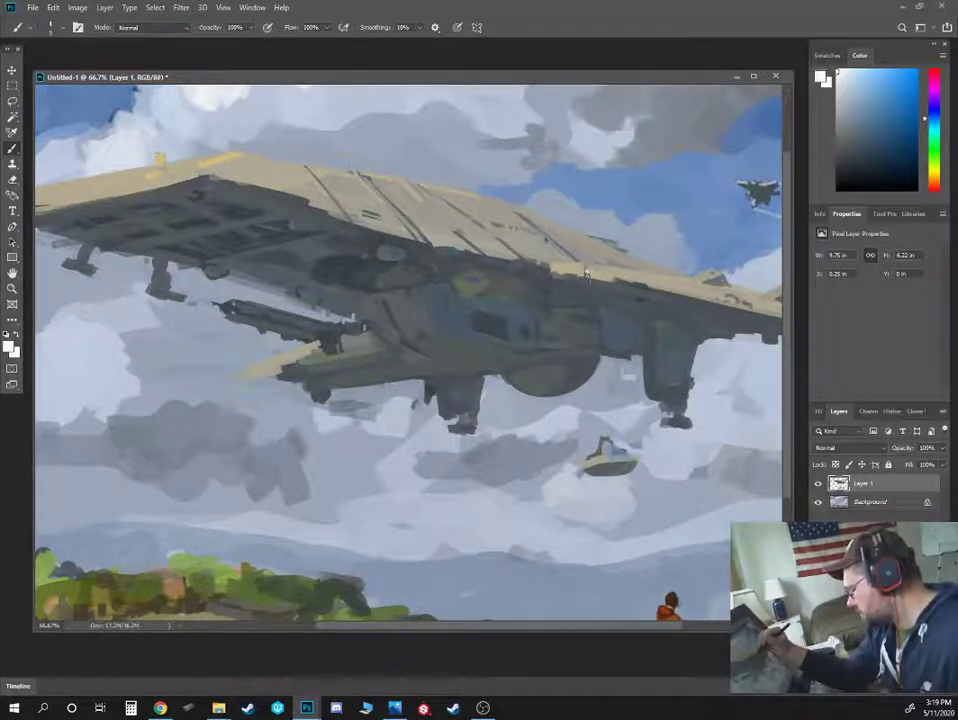
pyautogui.moveTo(552, 267); pyautogui.dragTo(587, 273)
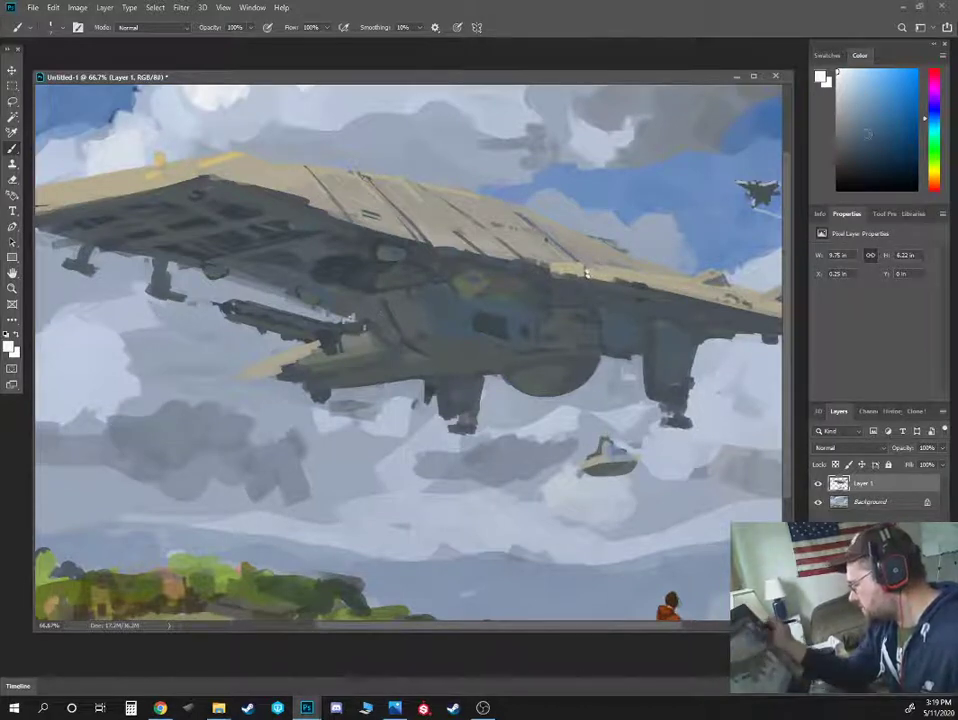
# Paint bright red light spots on the upper and lower fins of the carrier's tail
pyautogui.click(936, 188)
pyautogui.click(900, 105)
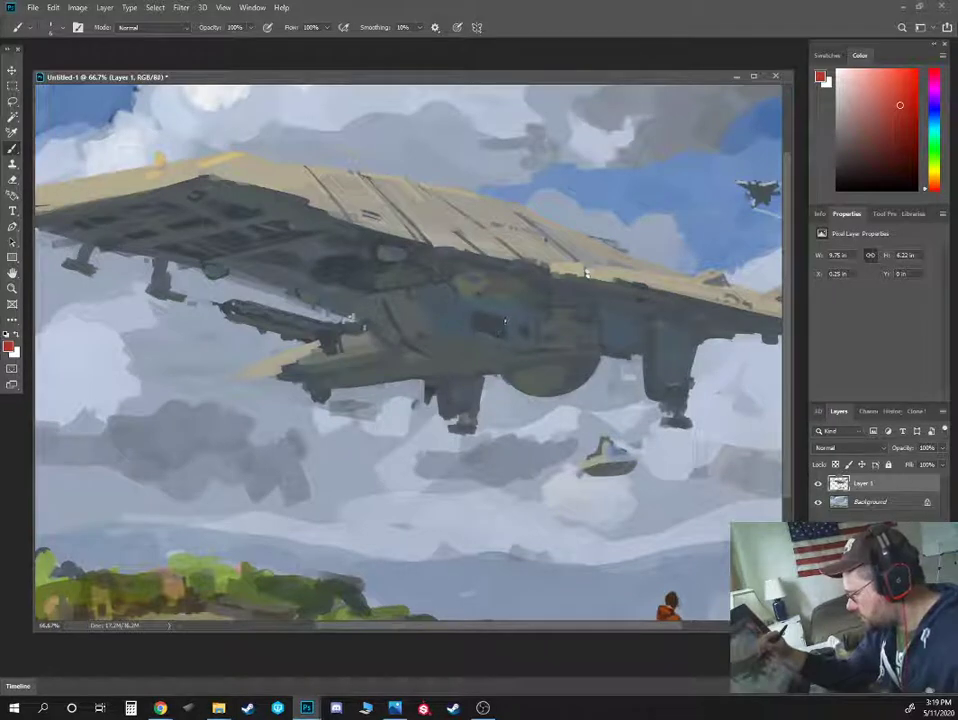
pyautogui.moveTo(587, 273); pyautogui.dragTo(403, 282)
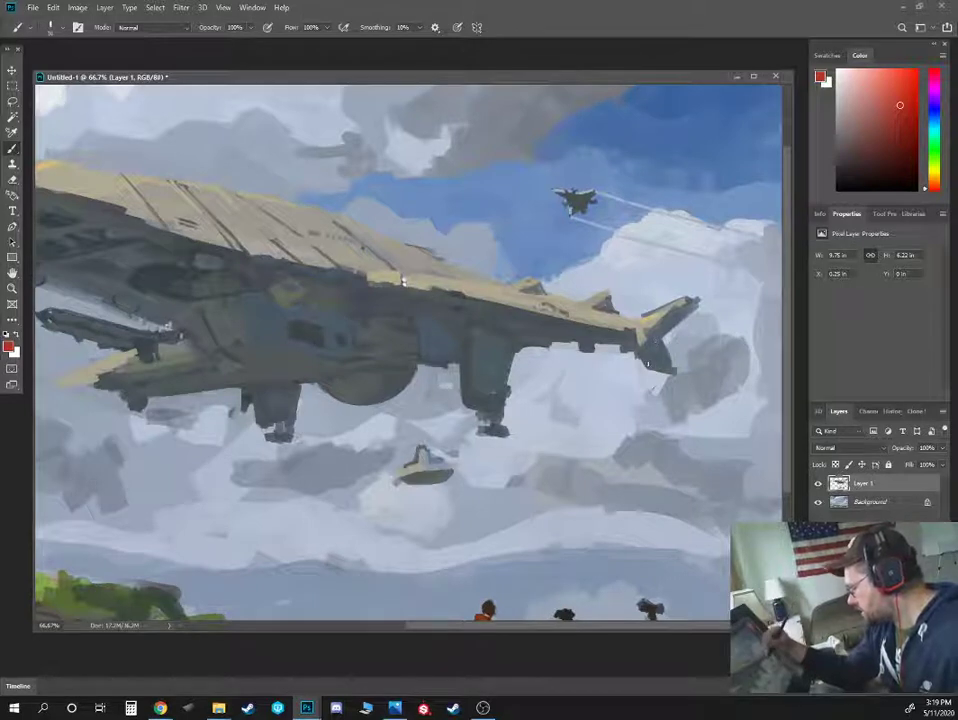
pyautogui.press(']')
pyautogui.moveTo(649, 360); pyautogui.dragTo(649, 366)
pyautogui.moveTo(682, 302); pyautogui.dragTo(686, 298)
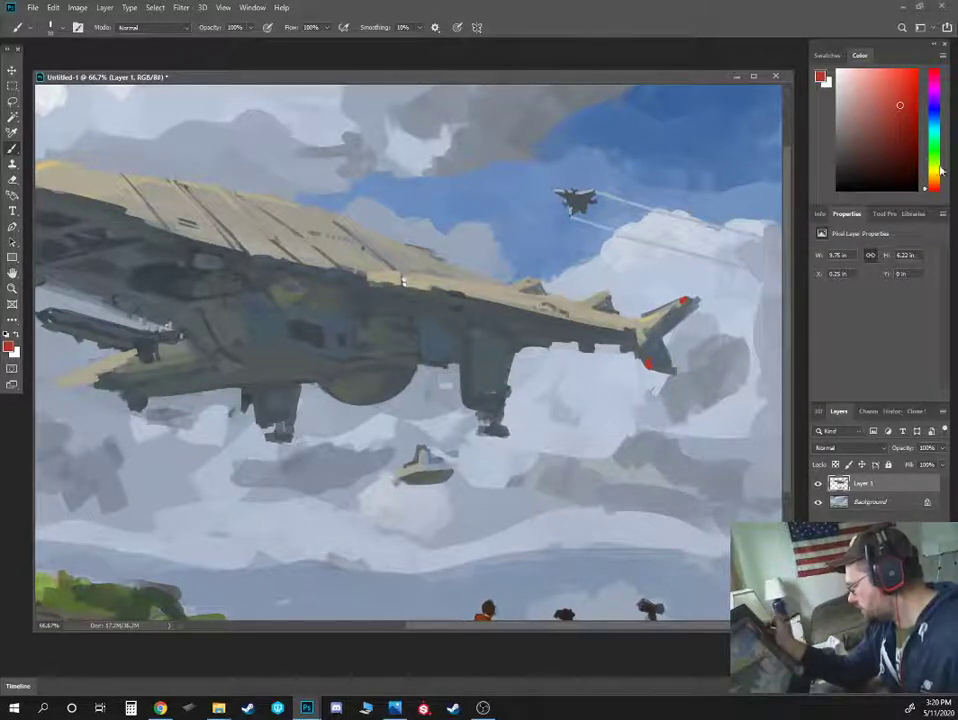
# Extend the dark pod beneath the tip of the carrier's lower front wing with sampled dark greys
pyautogui.moveTo(936, 155); pyautogui.dragTo(936, 147)
pyautogui.moveTo(403, 282); pyautogui.dragTo(505, 296)
pyautogui.keyDown('alt'); pyautogui.click(686, 284); pyautogui.keyUp('alt')
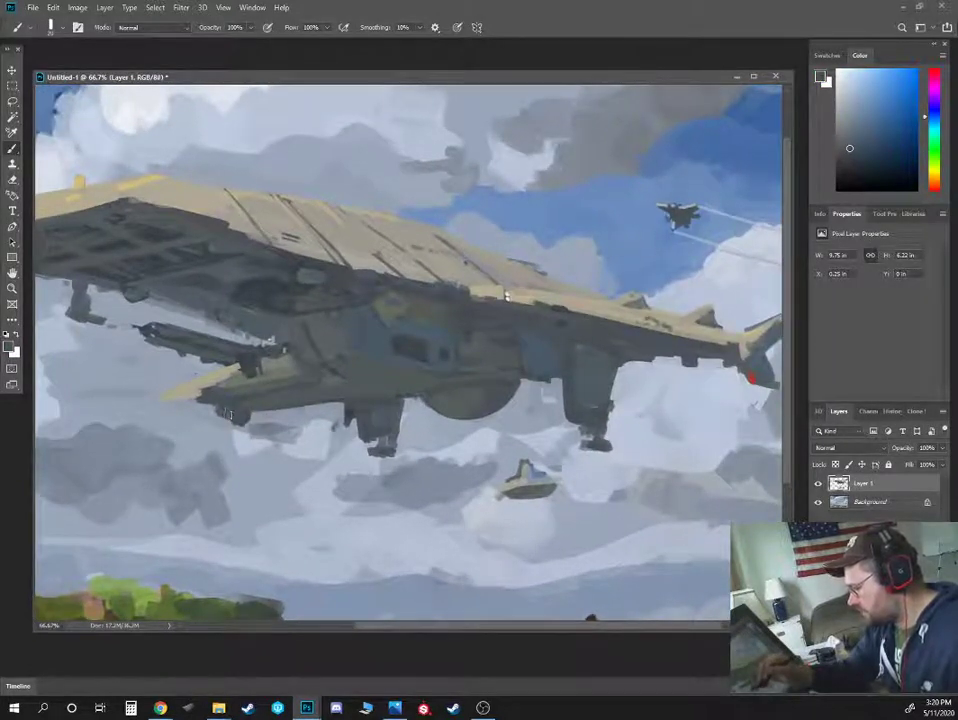
pyautogui.moveTo(217, 408)
pyautogui.mouseDown()
pyautogui.moveTo(231, 418)
pyautogui.moveTo(233, 408)
pyautogui.moveTo(211, 423)
pyautogui.mouseUp()
pyautogui.keyDown('alt'); pyautogui.click(228, 410); pyautogui.keyUp('alt')
pyautogui.moveTo(506, 296); pyautogui.dragTo(612, 265)
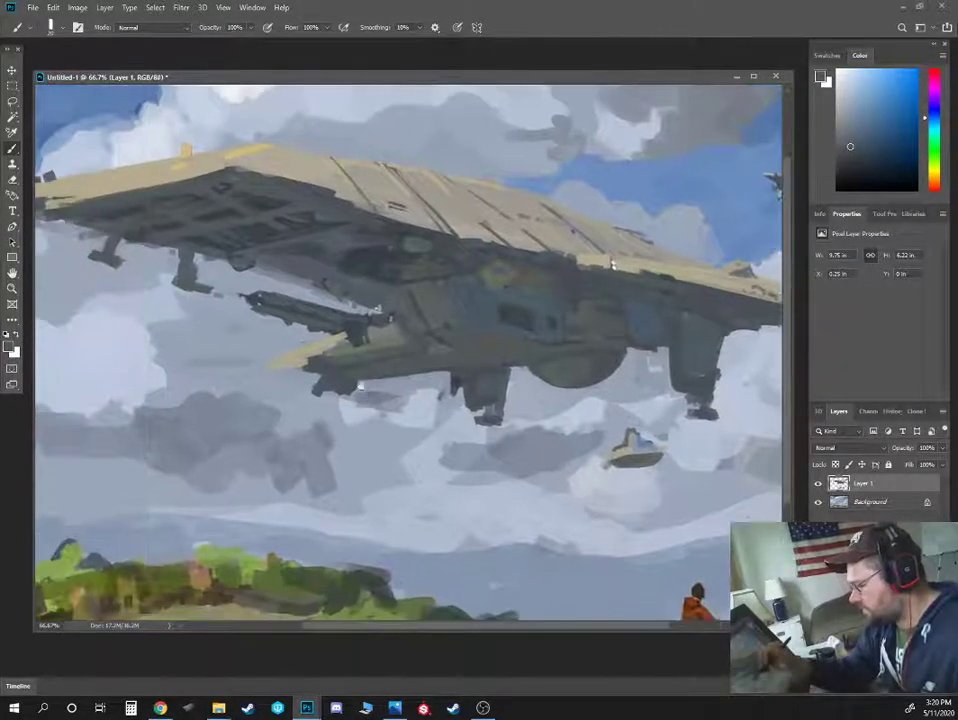
# Trim the pale tip of the carrier's lower front wing with sampled cloud greys
pyautogui.keyDown('alt'); pyautogui.click(313, 349); pyautogui.keyUp('alt')
pyautogui.moveTo(312, 353)
pyautogui.mouseDown()
pyautogui.moveTo(291, 377)
pyautogui.moveTo(280, 374)
pyautogui.moveTo(291, 341)
pyautogui.mouseUp()
pyautogui.keyDown('alt'); pyautogui.click(315, 340); pyautogui.keyUp('alt')
pyautogui.keyDown('alt'); pyautogui.click(318, 337); pyautogui.keyUp('alt')
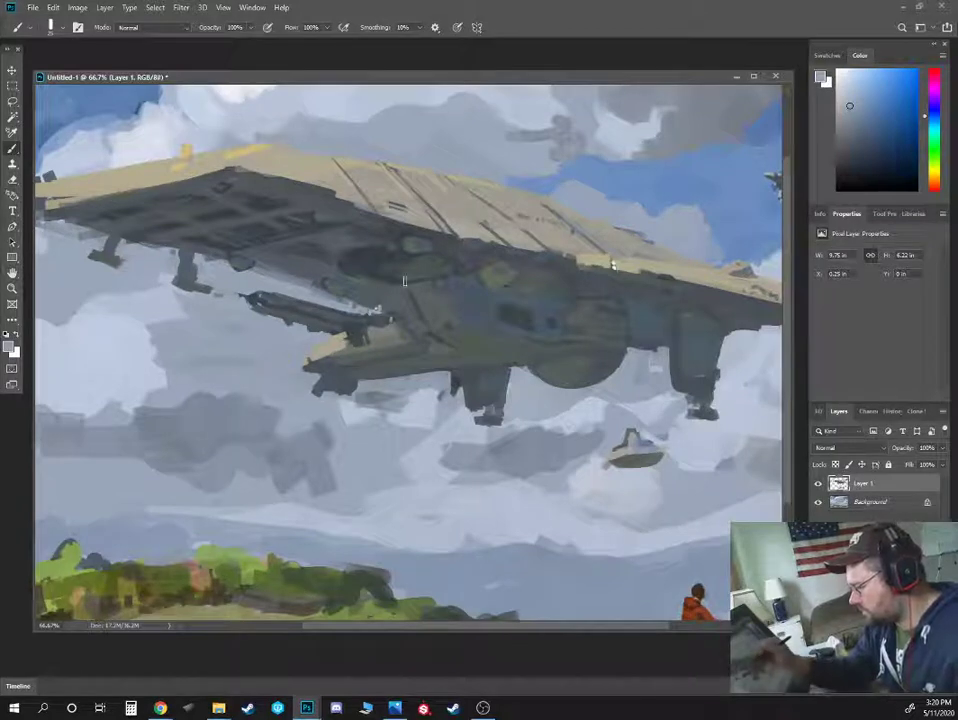
# Add bright green light spots to the carrier's lower front wing and its nose tip with a smaller brush
pyautogui.moveTo(935, 165); pyautogui.dragTo(935, 146)
pyautogui.click(909, 69)
pyautogui.press('[')
pyautogui.press('[')
pyautogui.press('[')
pyautogui.moveTo(316, 388); pyautogui.dragTo(314, 391)
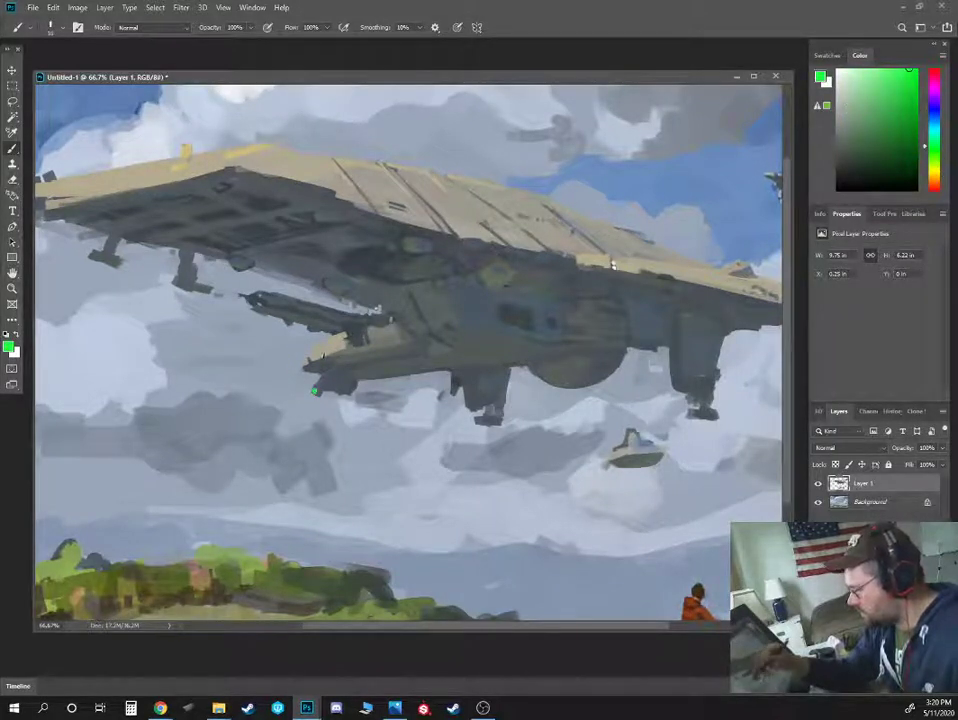
pyautogui.hotkey('ctrl', '-')
pyautogui.hotkey('ctrl', '-')
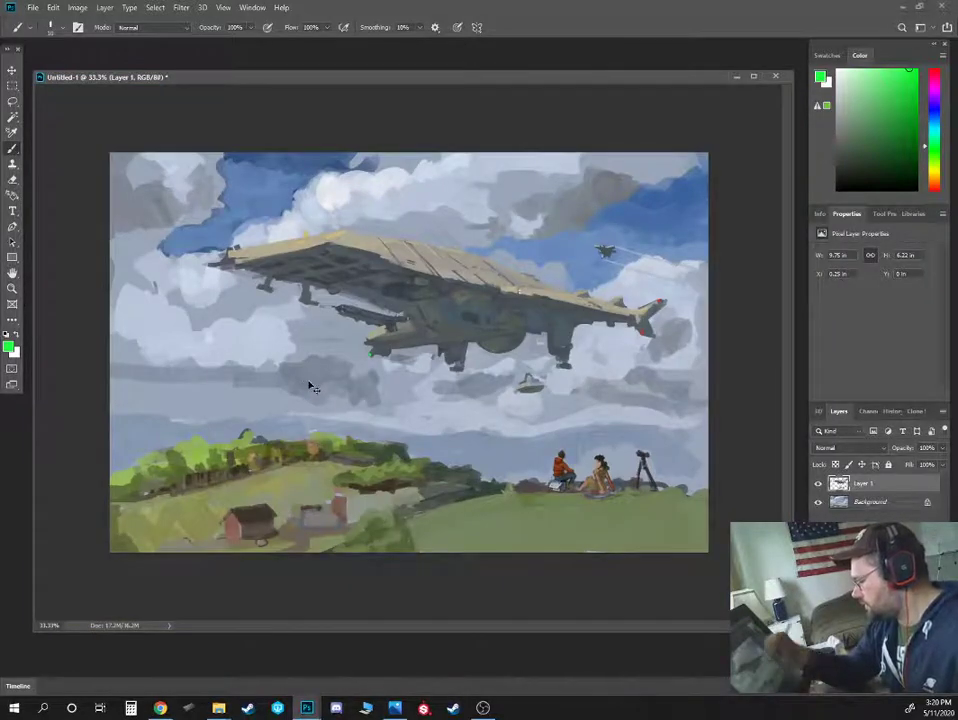
pyautogui.hotkey('ctrl', '+')
pyautogui.hotkey('ctrl', '+')
pyautogui.moveTo(393, 274)
pyautogui.mouseDown()
pyautogui.moveTo(564, 388)
pyautogui.moveTo(618, 407)
pyautogui.mouseUp()
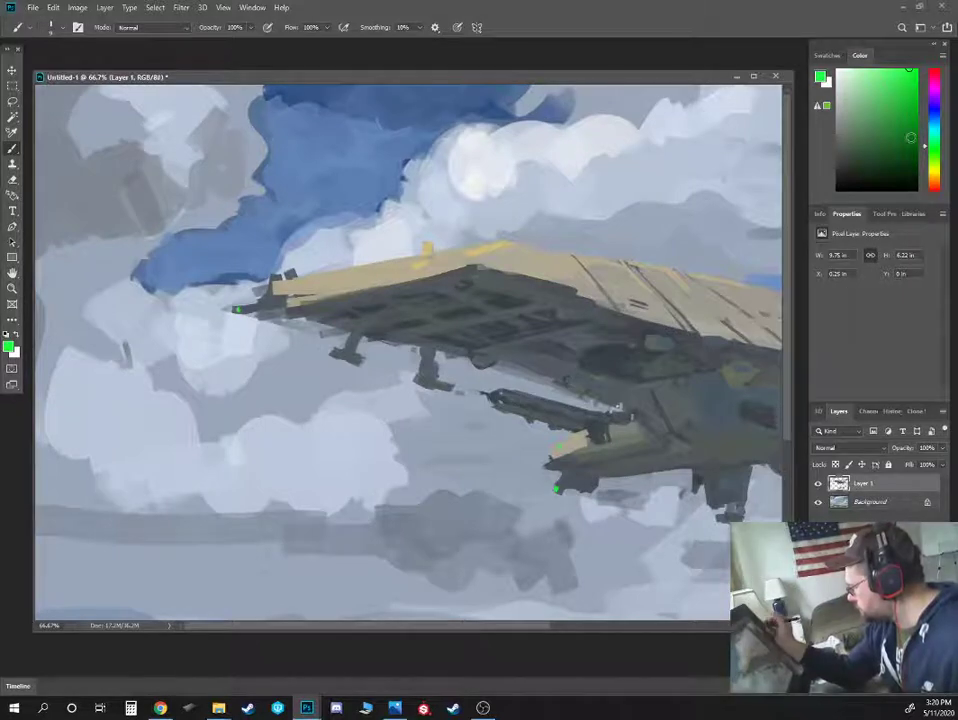
# Add small bright red light spots at the front corner beneath the carrier's deck and on the hull window
pyautogui.click(935, 190)
pyautogui.click(912, 94)
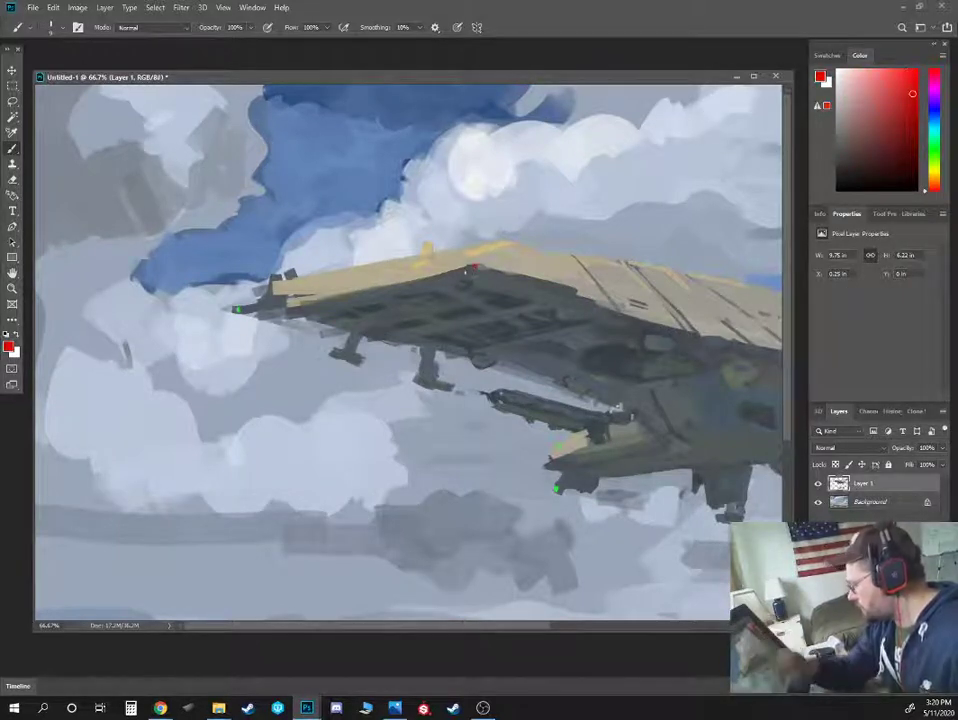
pyautogui.hotkey('ctrl', '-')
pyautogui.hotkey('ctrl', '-')
pyautogui.hotkey('ctrl', '+')
pyautogui.hotkey('ctrl', '+')
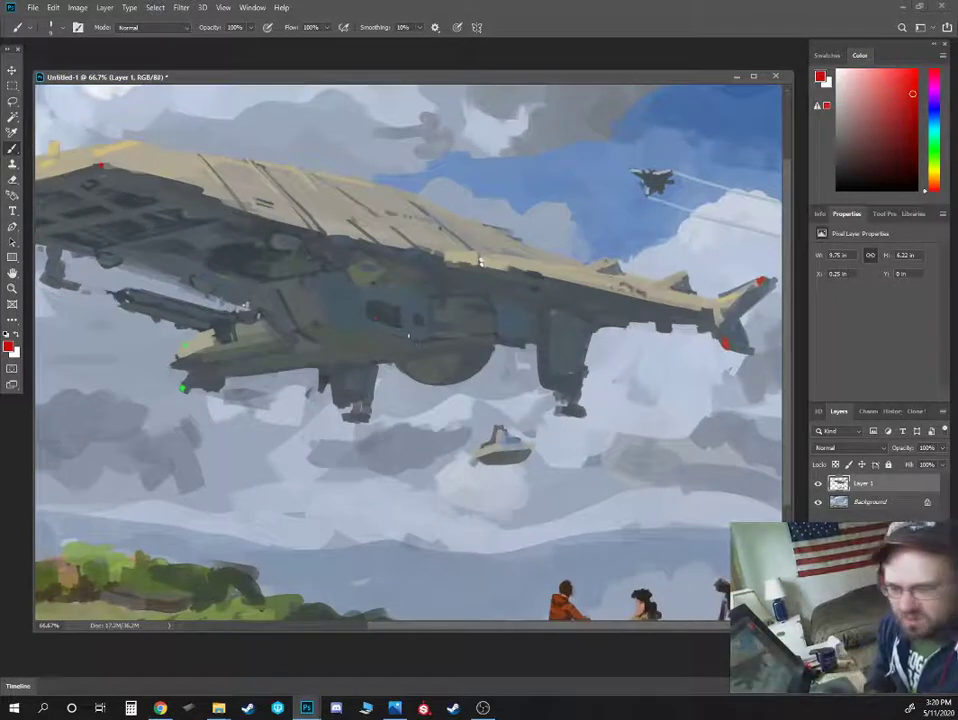
# Touch up the carrier's tail and the small deck fin ahead of it with sampled dark and cloud greys
pyautogui.keyDown('alt'); pyautogui.click(719, 331); pyautogui.keyUp('alt')
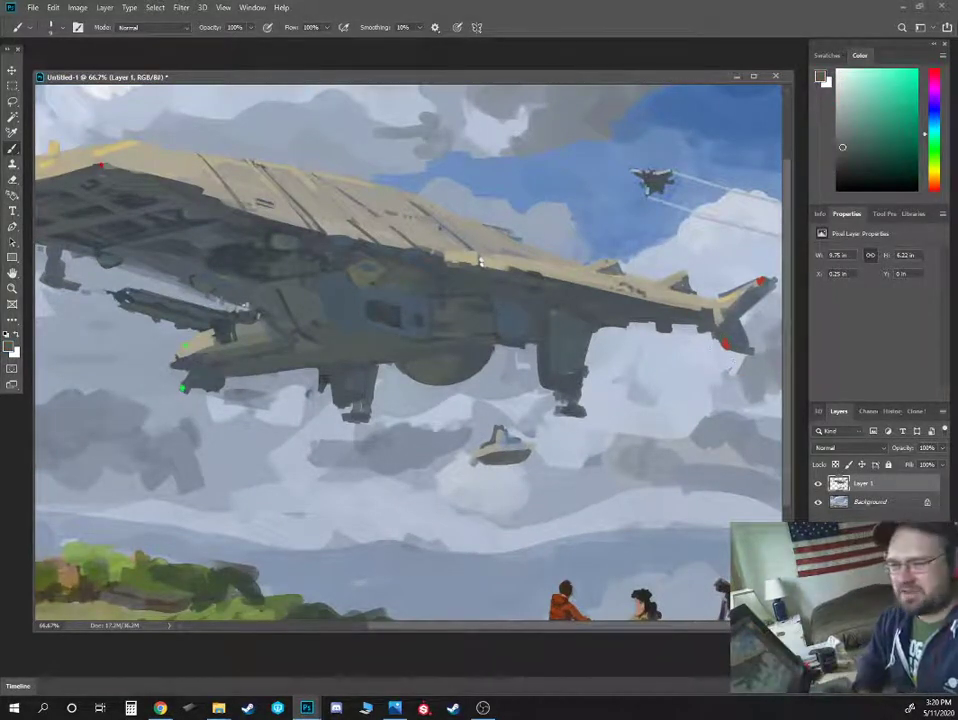
pyautogui.hotkey('alt', 'Tab')
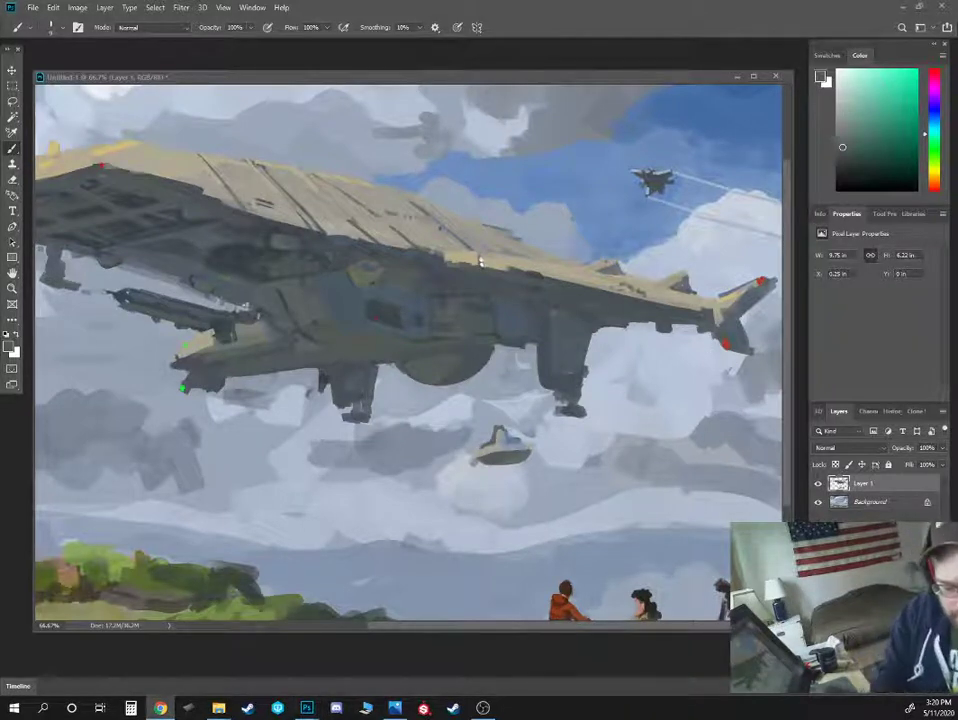
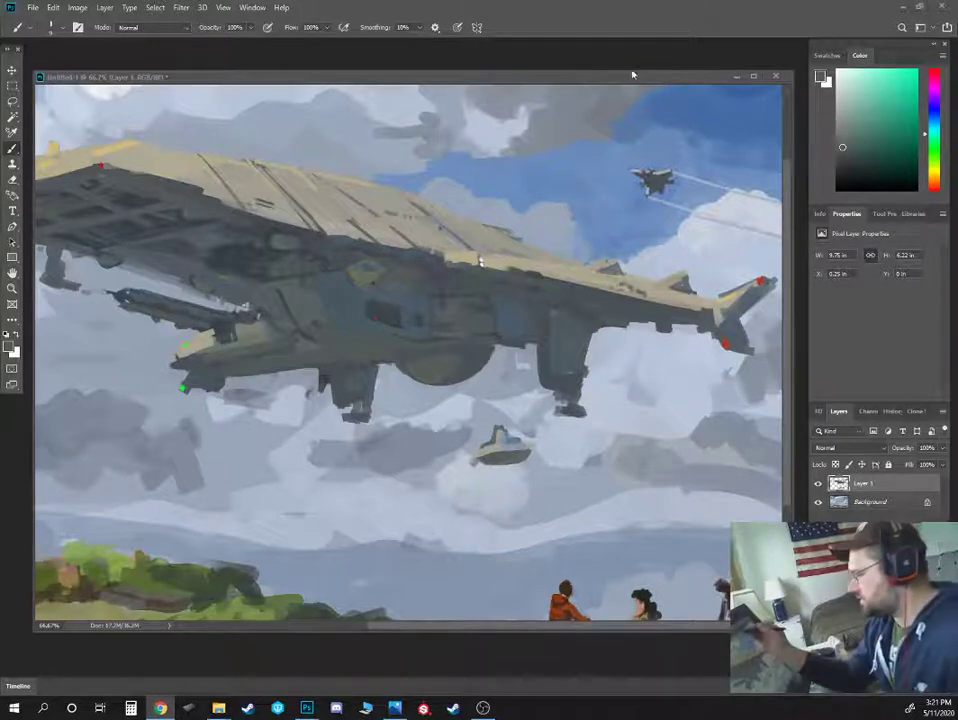
pyautogui.click(633, 74)
pyautogui.moveTo(480, 262); pyautogui.dragTo(455, 264)
pyautogui.keyDown('alt'); pyautogui.click(456, 265); pyautogui.keyUp('alt')
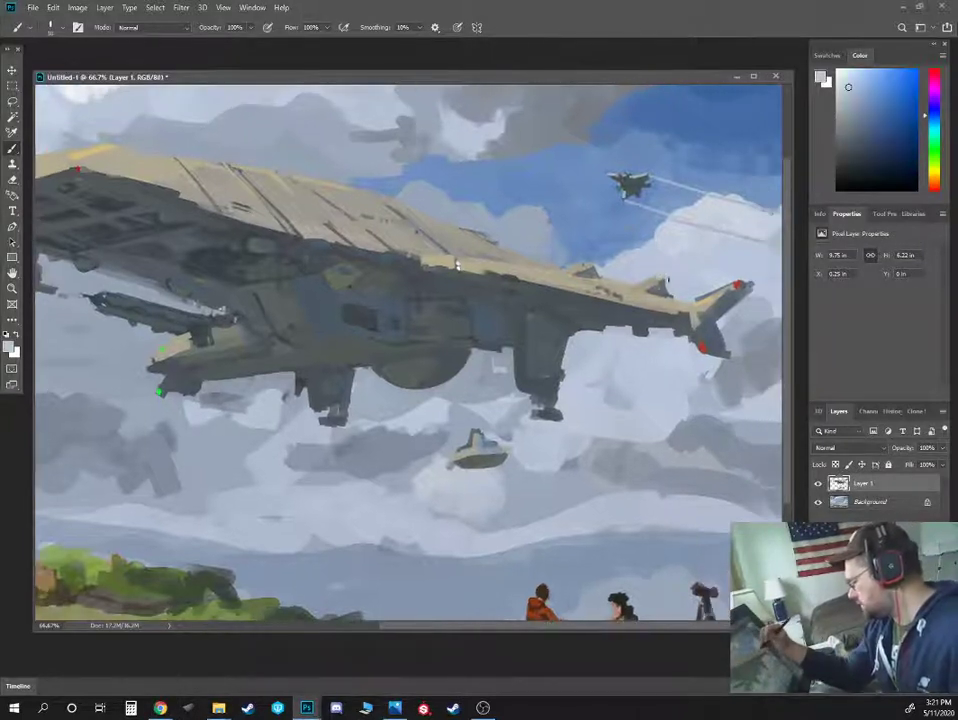
pyautogui.keyDown('alt'); pyautogui.click(660, 290); pyautogui.keyUp('alt')
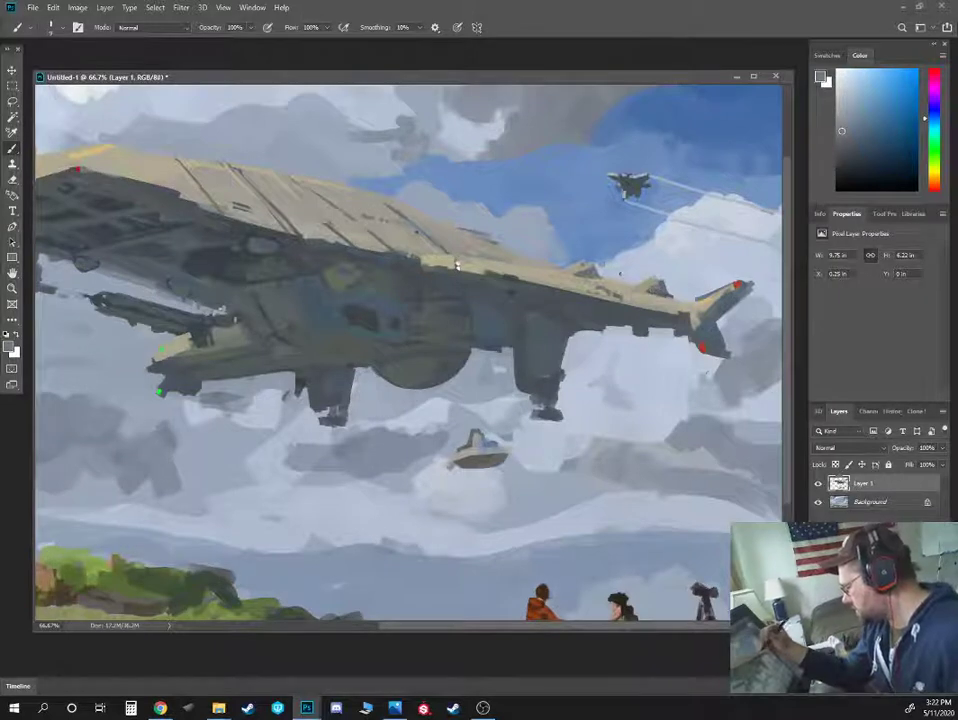
# Add light beige accents along the near edge of the carrier's deck with sampled deck colours
pyautogui.keyDown('alt'); pyautogui.click(456, 265); pyautogui.keyUp('alt')
pyautogui.keyDown('alt'); pyautogui.click(456, 265); pyautogui.keyUp('alt')
pyautogui.moveTo(456, 265); pyautogui.dragTo(568, 311)
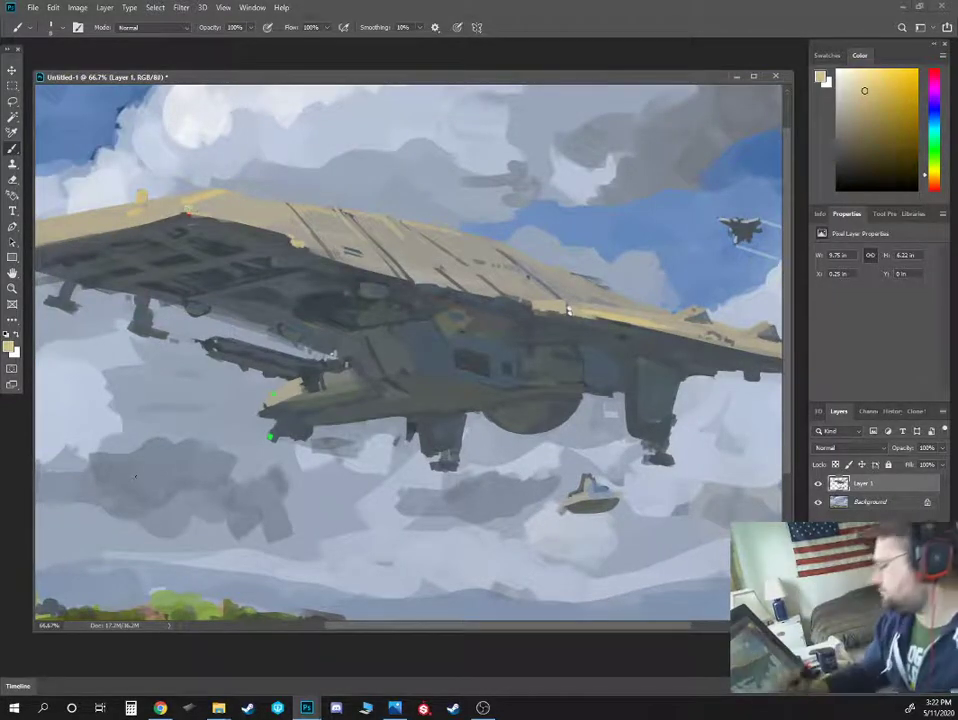
pyautogui.moveTo(102, 357); pyautogui.dragTo(339, 324)
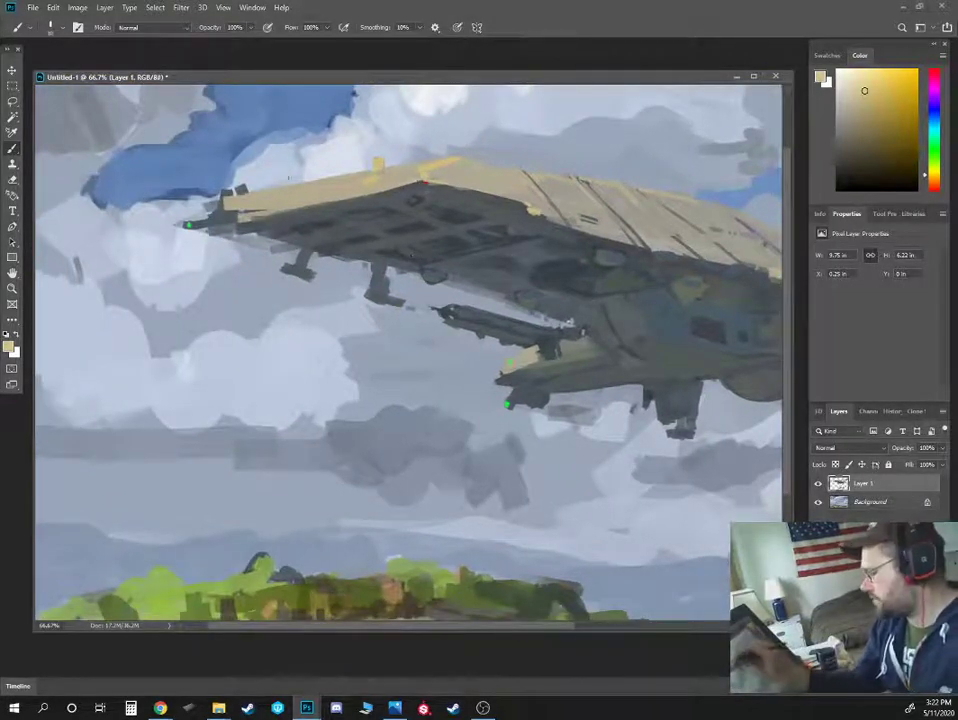
# Reshape the two small fins at the far tip of the carrier's deck with sampled cloud, beige and dark grey tones
pyautogui.keyDown('alt'); pyautogui.click(280, 175); pyautogui.keyUp('alt')
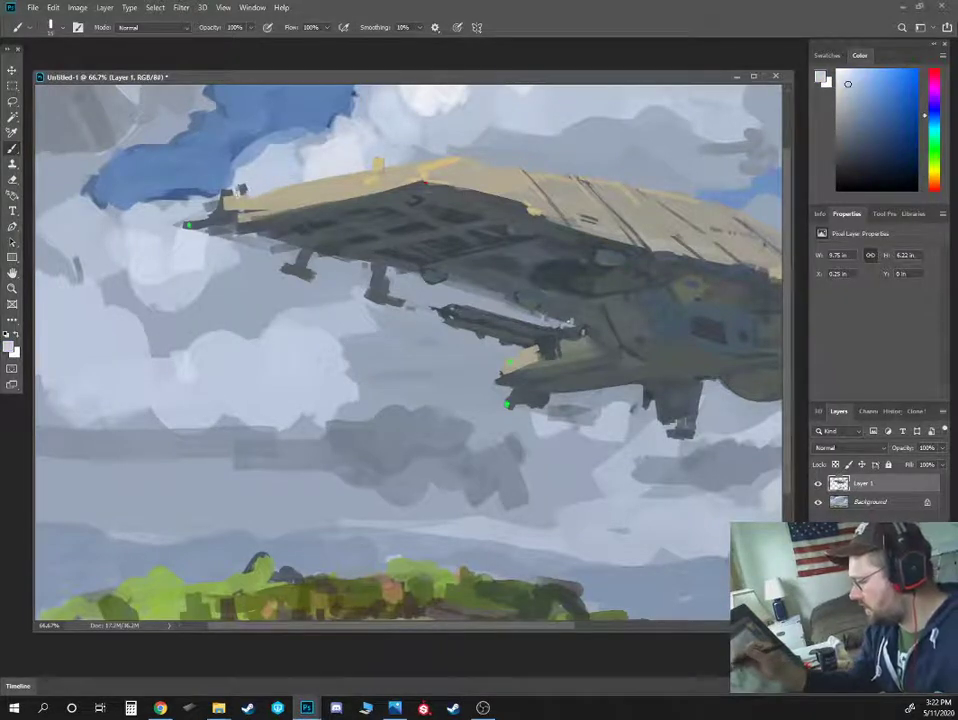
pyautogui.keyDown('alt'); pyautogui.click(225, 197); pyautogui.keyUp('alt')
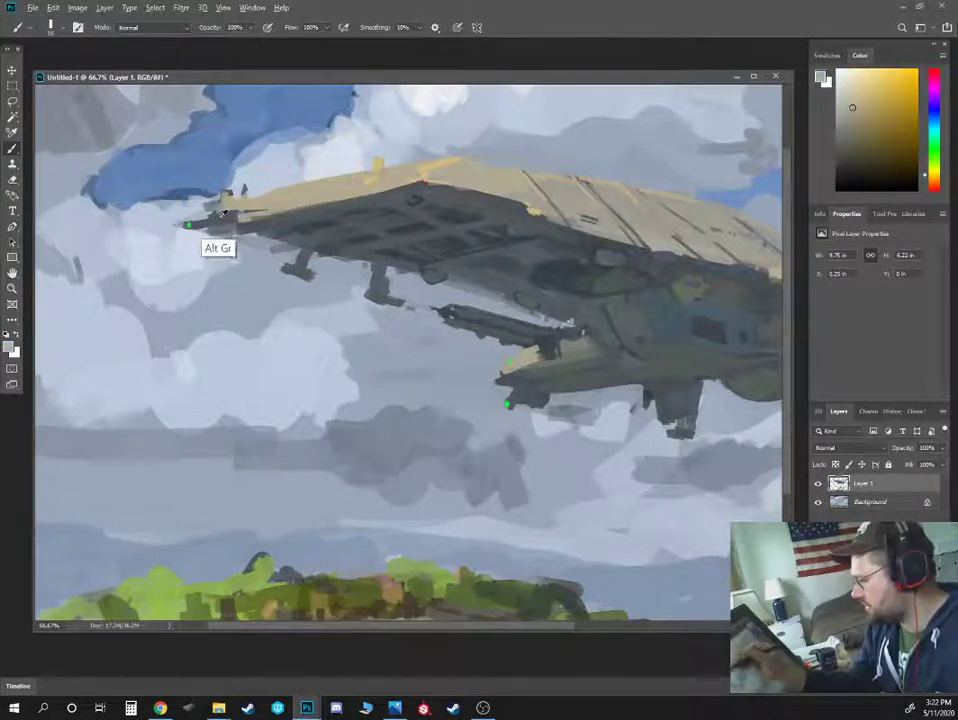
pyautogui.keyDown('alt'); pyautogui.click(169, 143); pyautogui.keyUp('alt')
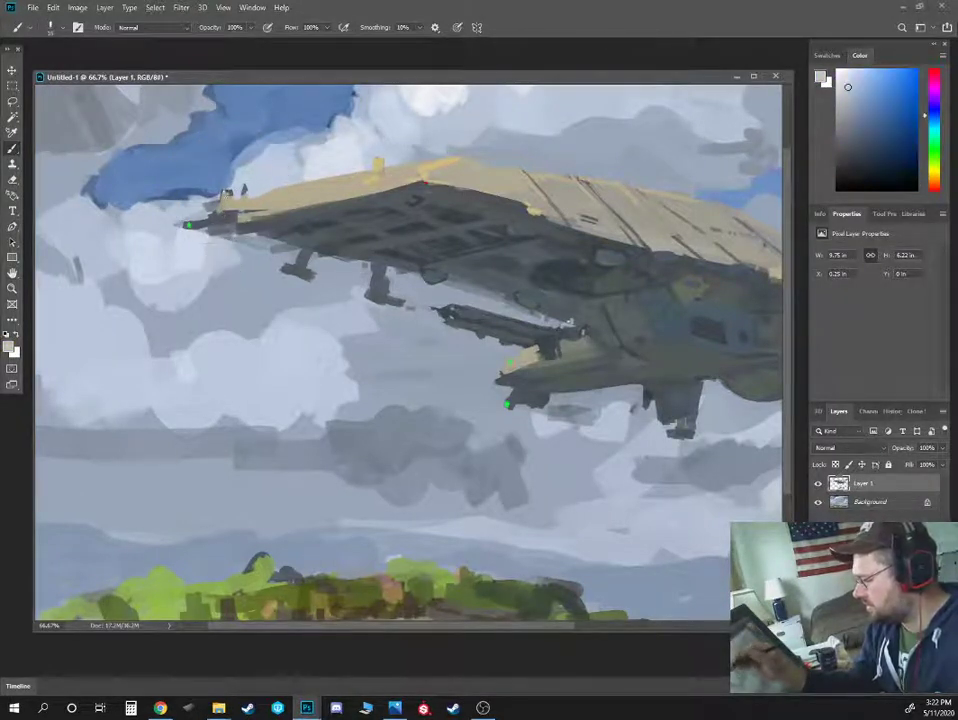
pyautogui.keyDown('alt'); pyautogui.click(231, 199); pyautogui.keyUp('alt')
pyautogui.keyDown('alt'); pyautogui.click(236, 197); pyautogui.keyUp('alt')
pyautogui.keyDown('alt'); pyautogui.click(181, 191); pyautogui.keyUp('alt')
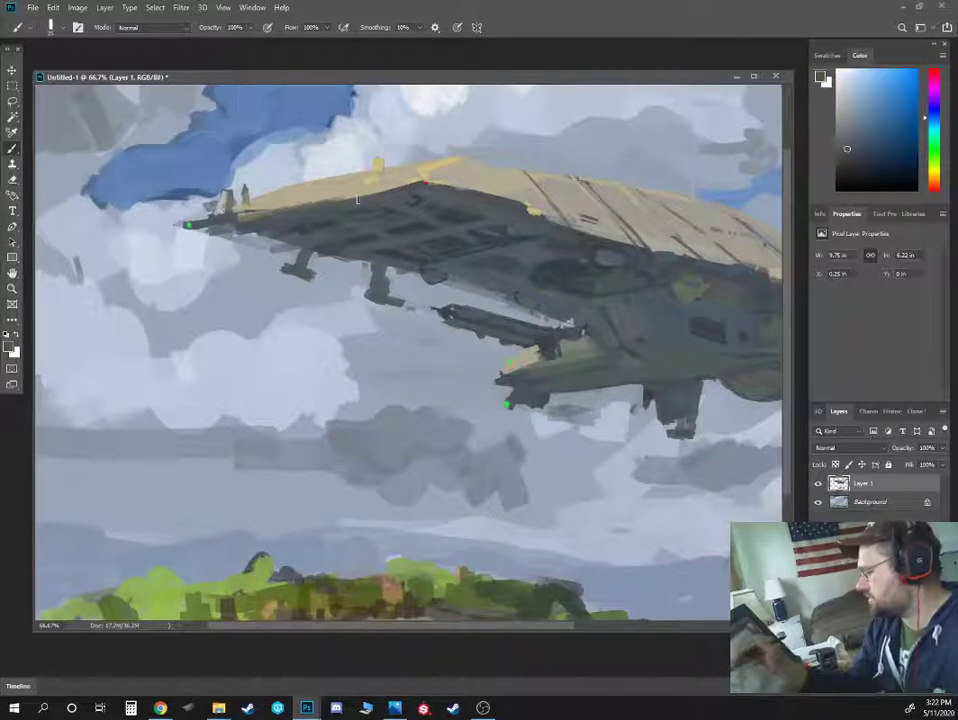
# Add small dark bumps along the front deck edge with a smaller brush and touch up the beige deck above them
pyautogui.press('[')
pyautogui.press('[')
pyautogui.moveTo(280, 212)
pyautogui.mouseDown()
pyautogui.moveTo(330, 201)
pyautogui.moveTo(286, 202)
pyautogui.mouseUp()
pyautogui.keyDown('alt'); pyautogui.click(312, 196); pyautogui.keyUp('alt')
pyautogui.keyDown('alt'); pyautogui.click(243, 158); pyautogui.keyUp('alt')
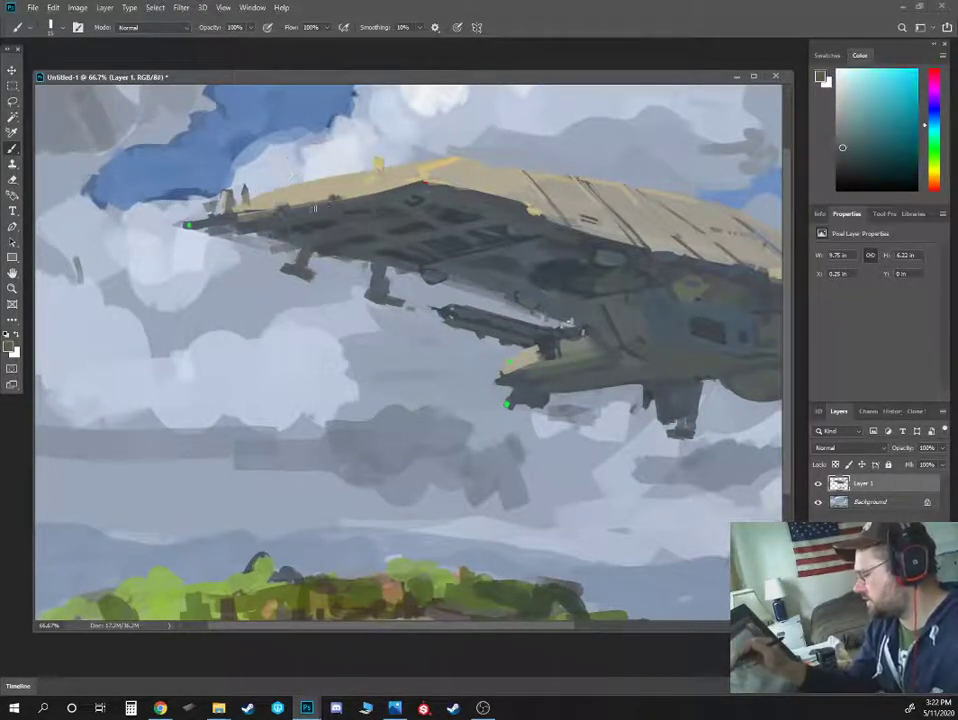
pyautogui.keyDown('alt'); pyautogui.click(442, 272); pyautogui.keyUp('alt')
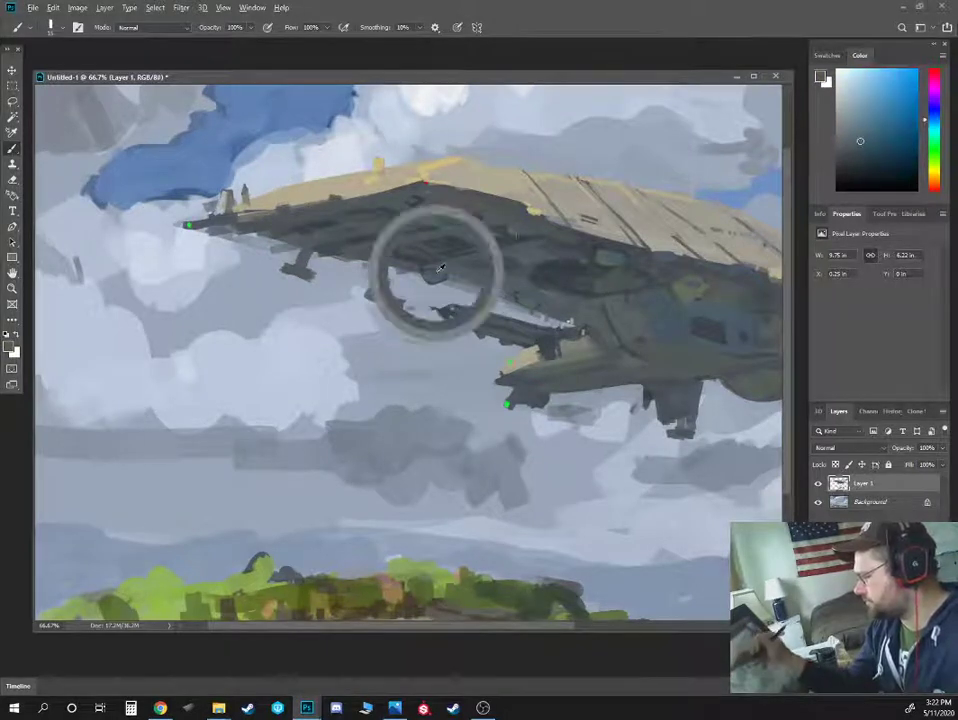
pyautogui.keyDown('alt'); pyautogui.click(306, 175); pyautogui.keyUp('alt')
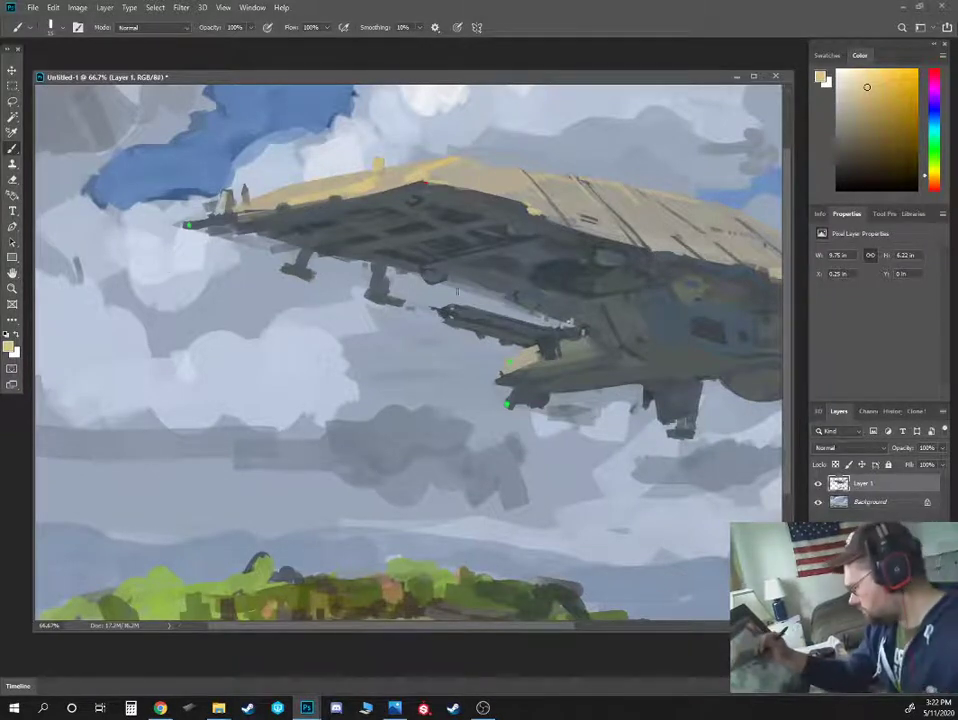
# Add fine panel details to the long gun barrel beneath the deck with a smaller brush and sampled greys
pyautogui.keyDown('alt'); pyautogui.click(347, 257); pyautogui.keyUp('alt')
pyautogui.keyDown('alt'); pyautogui.click(476, 316); pyautogui.keyUp('alt')
pyautogui.press('[')
pyautogui.press('[')
pyautogui.keyDown('alt'); pyautogui.click(480, 316); pyautogui.keyUp('alt')
pyautogui.keyDown('alt'); pyautogui.click(490, 321); pyautogui.keyUp('alt')
# Refine the grid of beams and the lower edge of the deck's underside with sampled dark and cloud greys
pyautogui.keyDown('alt'); pyautogui.click(375, 250); pyautogui.keyUp('alt')
pyautogui.keyDown('alt'); pyautogui.click(383, 247); pyautogui.keyUp('alt')
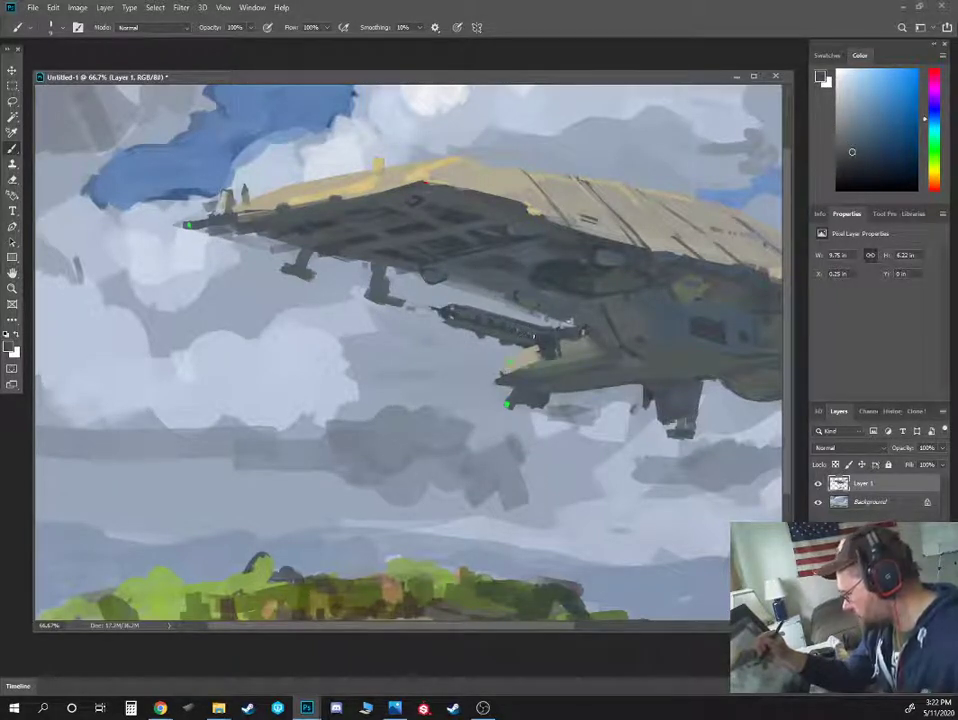
pyautogui.keyDown('alt'); pyautogui.click(447, 270); pyautogui.keyUp('alt')
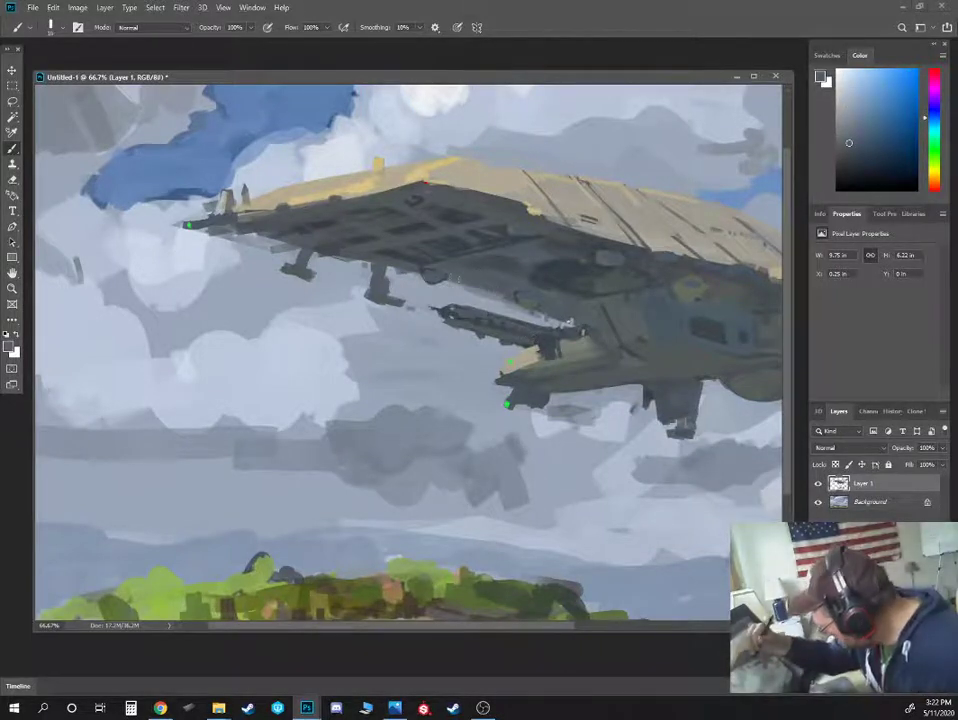
pyautogui.keyDown('alt'); pyautogui.click(460, 289); pyautogui.keyUp('alt')
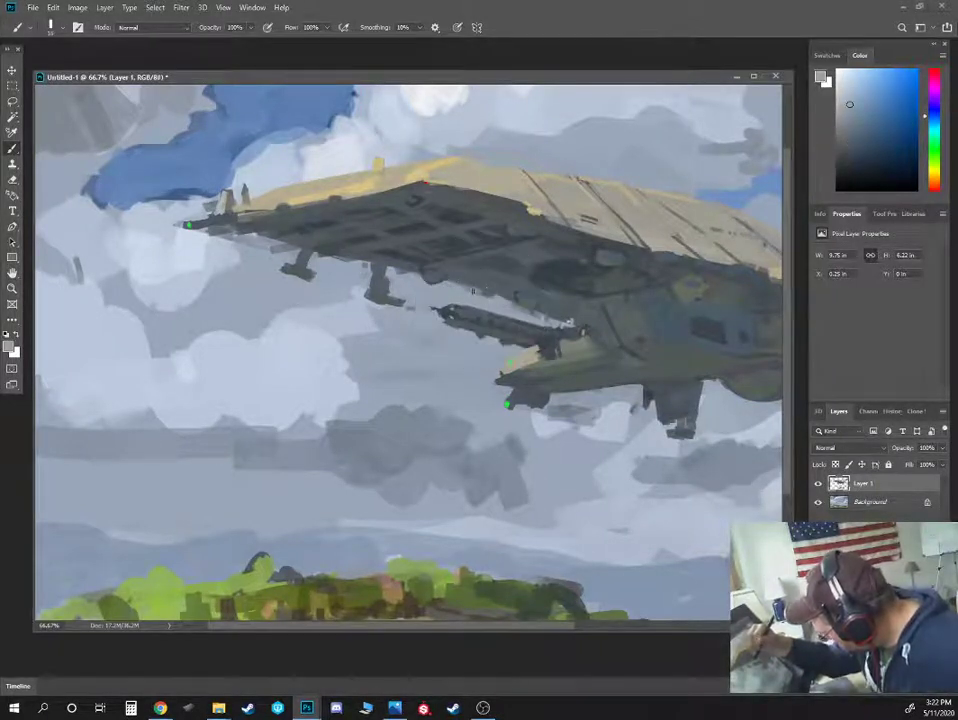
pyautogui.keyDown('alt'); pyautogui.click(475, 265); pyautogui.keyUp('alt')
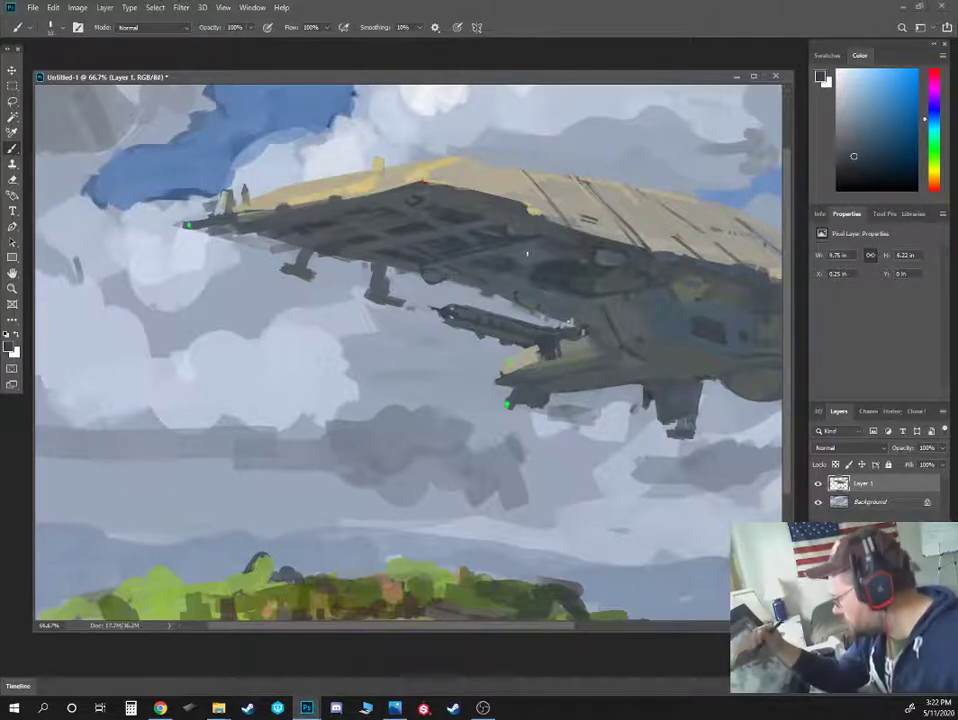
pyautogui.keyDown('alt'); pyautogui.click(433, 275); pyautogui.keyUp('alt')
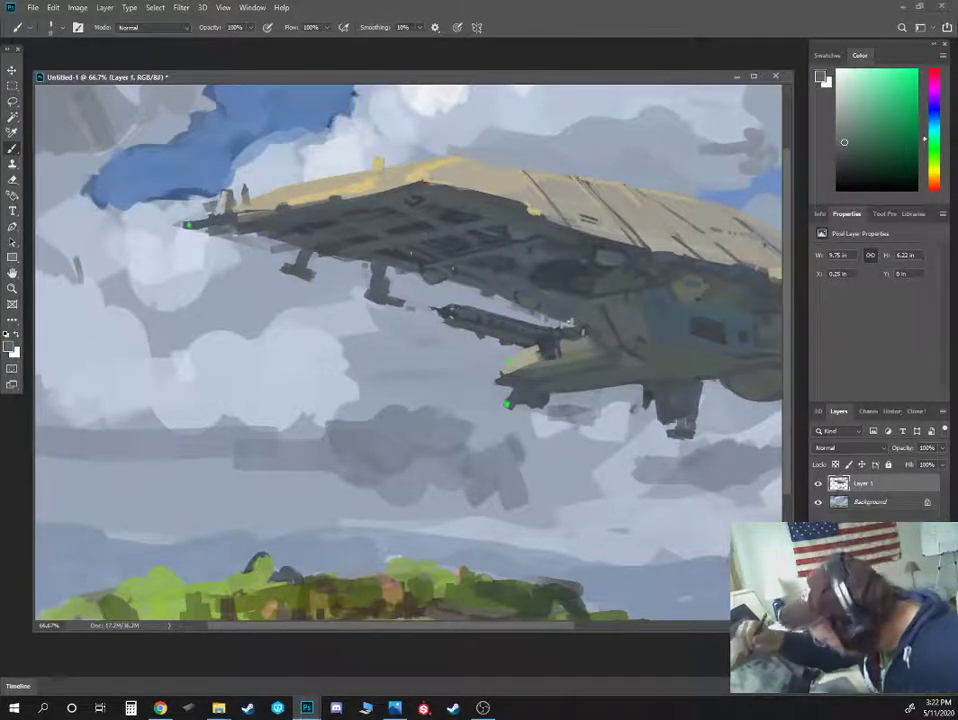
# Paint out the larger hanging strut beneath the front deck with sampled cloud greys and a bigger brush
pyautogui.keyDown('alt'); pyautogui.click(364, 277); pyautogui.keyUp('alt')
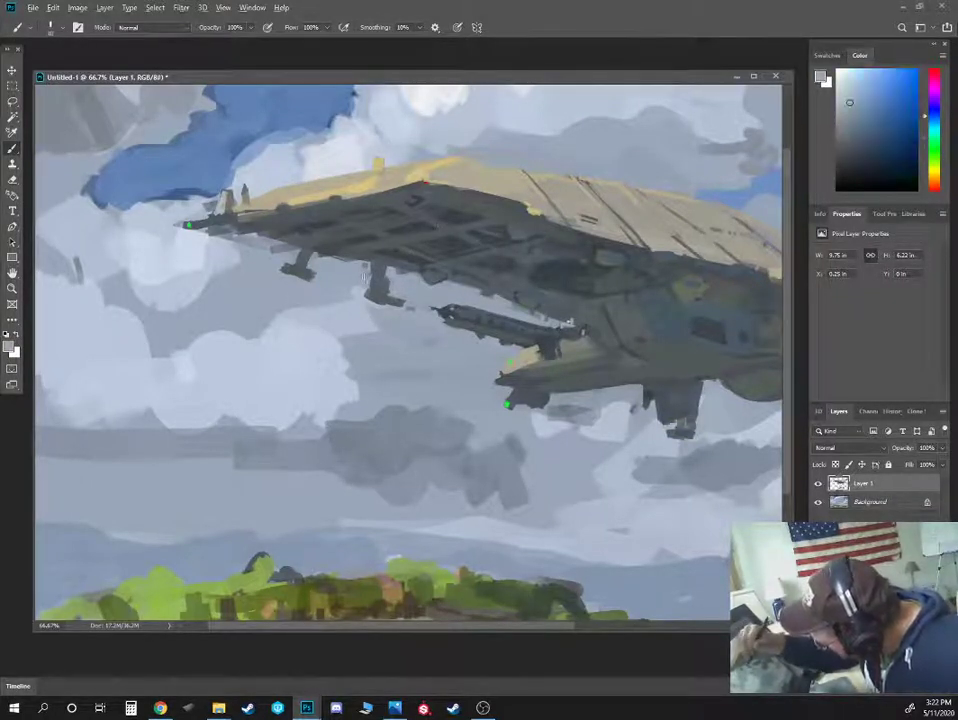
pyautogui.moveTo(370, 280)
pyautogui.mouseDown()
pyautogui.moveTo(370, 267)
pyautogui.moveTo(381, 303)
pyautogui.moveTo(400, 307)
pyautogui.moveTo(386, 298)
pyautogui.moveTo(380, 270)
pyautogui.mouseUp()
pyautogui.press(']')
pyautogui.keyDown('alt'); pyautogui.click(402, 292); pyautogui.keyUp('alt')
pyautogui.keyDown('alt'); pyautogui.click(362, 286); pyautogui.keyUp('alt')
pyautogui.press(']')
pyautogui.press(']')
pyautogui.keyDown('alt'); pyautogui.click(383, 295); pyautogui.keyUp('alt')
pyautogui.keyDown('alt'); pyautogui.click(346, 259); pyautogui.keyUp('alt')
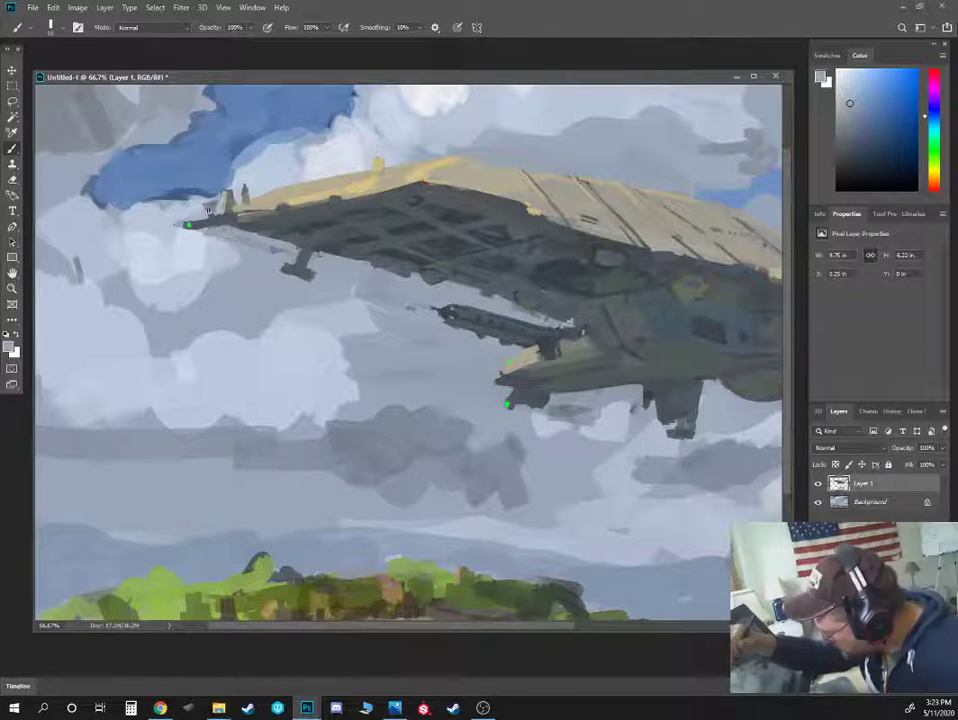
# Trim the remaining strut under the front deck to a short stub and paint a thin slanted dark strut beside it
pyautogui.keyDown('alt'); pyautogui.click(187, 178); pyautogui.keyUp('alt')
pyautogui.keyDown('alt'); pyautogui.click(662, 89); pyautogui.keyUp('alt')
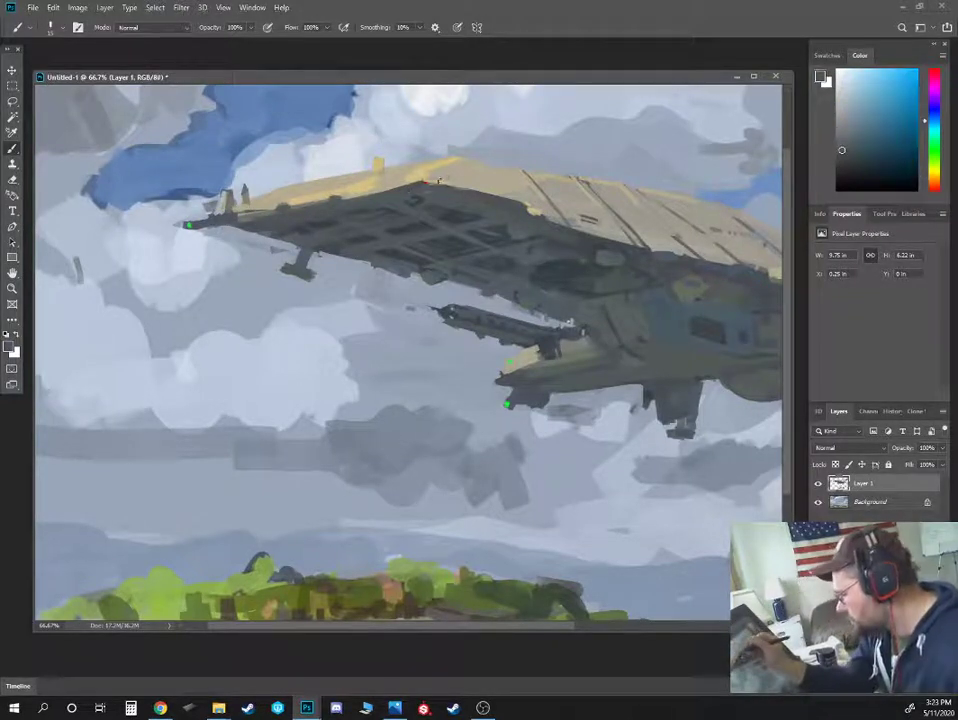
pyautogui.keyDown('alt'); pyautogui.click(321, 262); pyautogui.keyUp('alt')
pyautogui.moveTo(311, 251); pyautogui.dragTo(284, 267)
pyautogui.keyDown('alt'); pyautogui.click(304, 241); pyautogui.keyUp('alt')
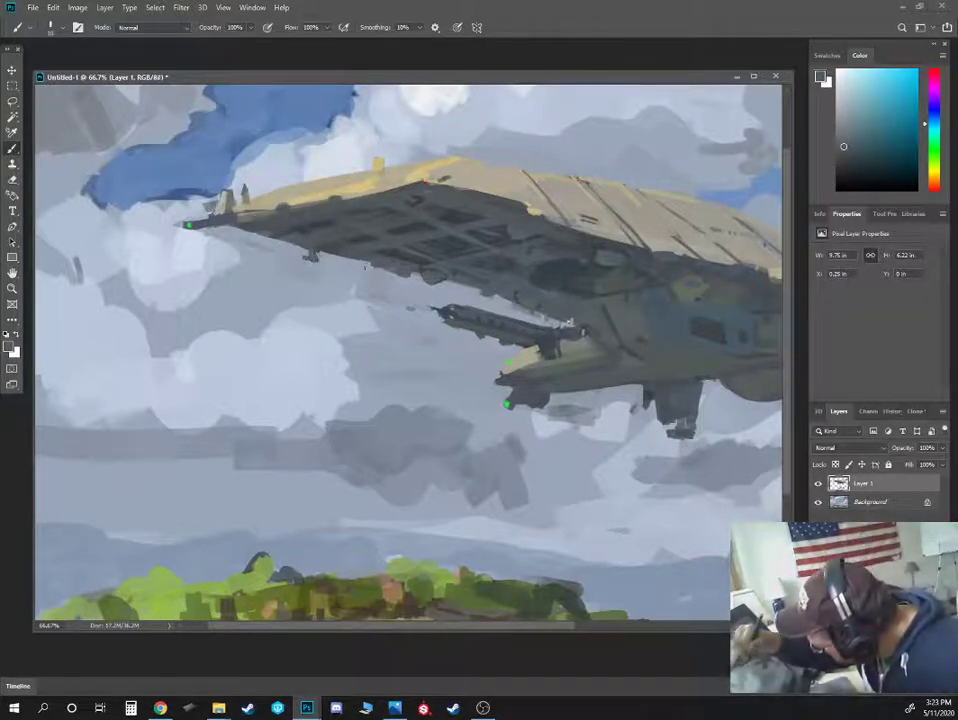
pyautogui.moveTo(367, 262); pyautogui.dragTo(357, 283)
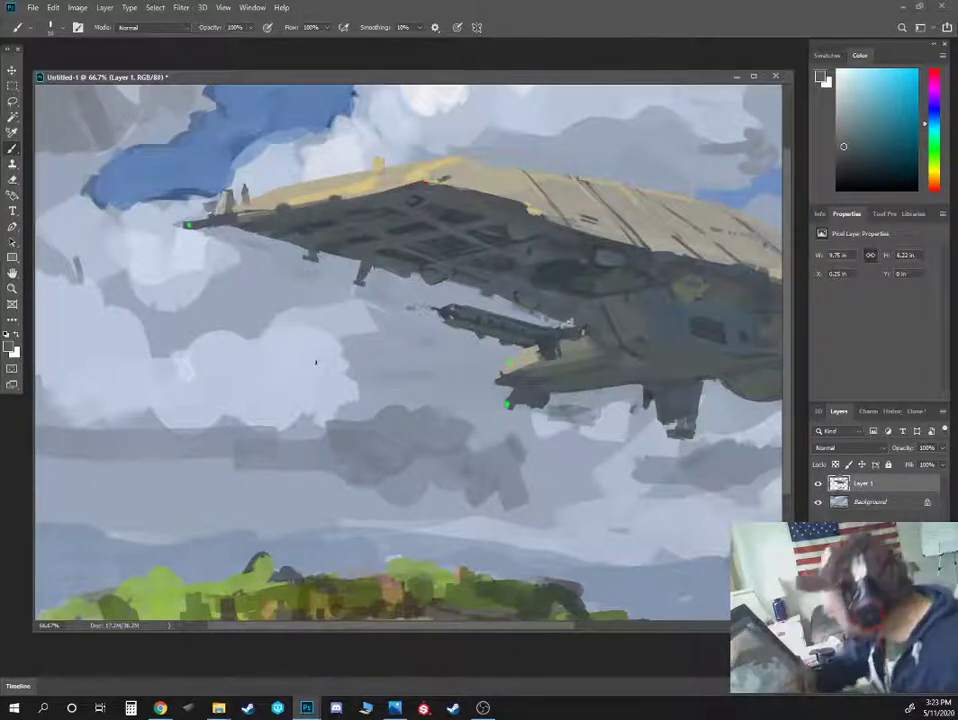
# Extend a light greyish-beige stripe over the deck's near edge behind the yellow corner with sampled deck colour
pyautogui.moveTo(583, 275); pyautogui.dragTo(483, 359)
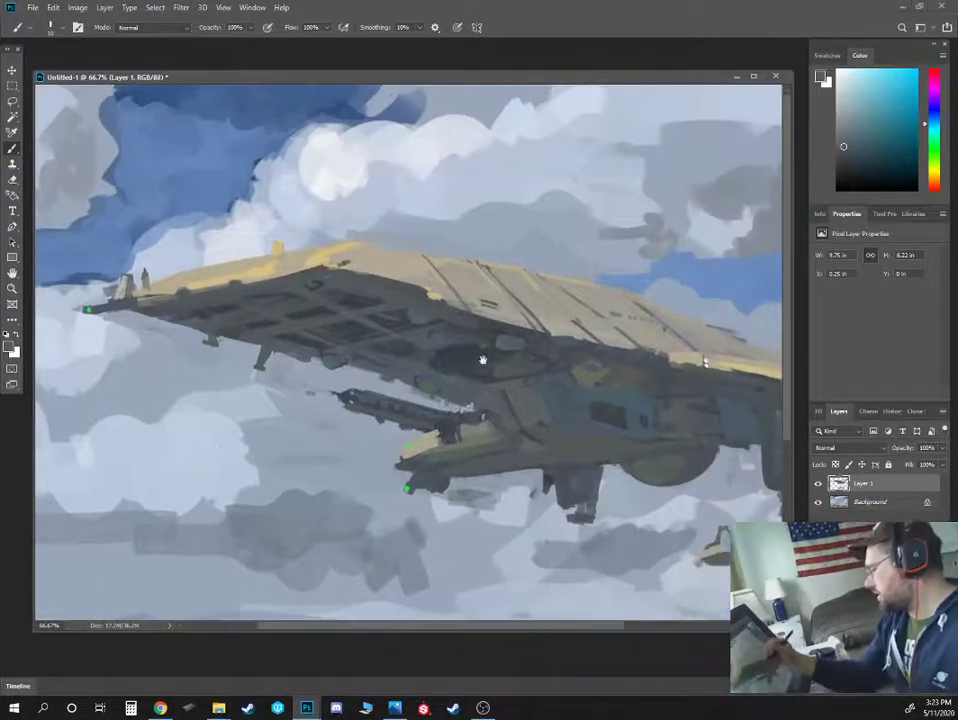
pyautogui.keyDown('alt'); pyautogui.click(437, 289); pyautogui.keyUp('alt')
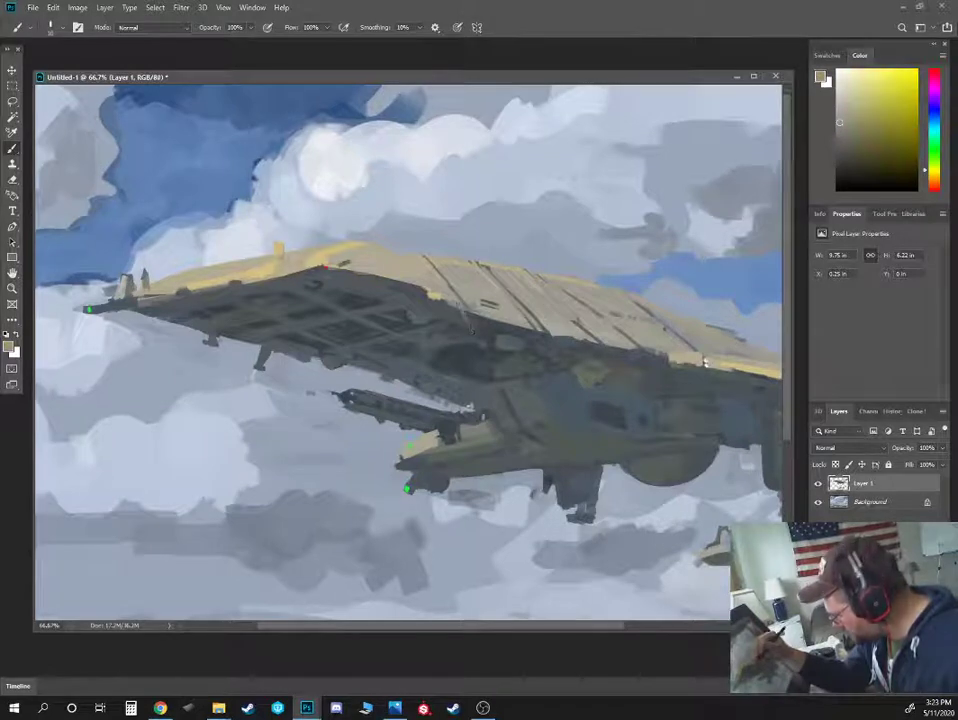
pyautogui.keyDown('alt'); pyautogui.click(472, 327); pyautogui.keyUp('alt')
pyautogui.moveTo(471, 328)
pyautogui.mouseDown()
pyautogui.moveTo(464, 308)
pyautogui.moveTo(472, 329)
pyautogui.mouseUp()
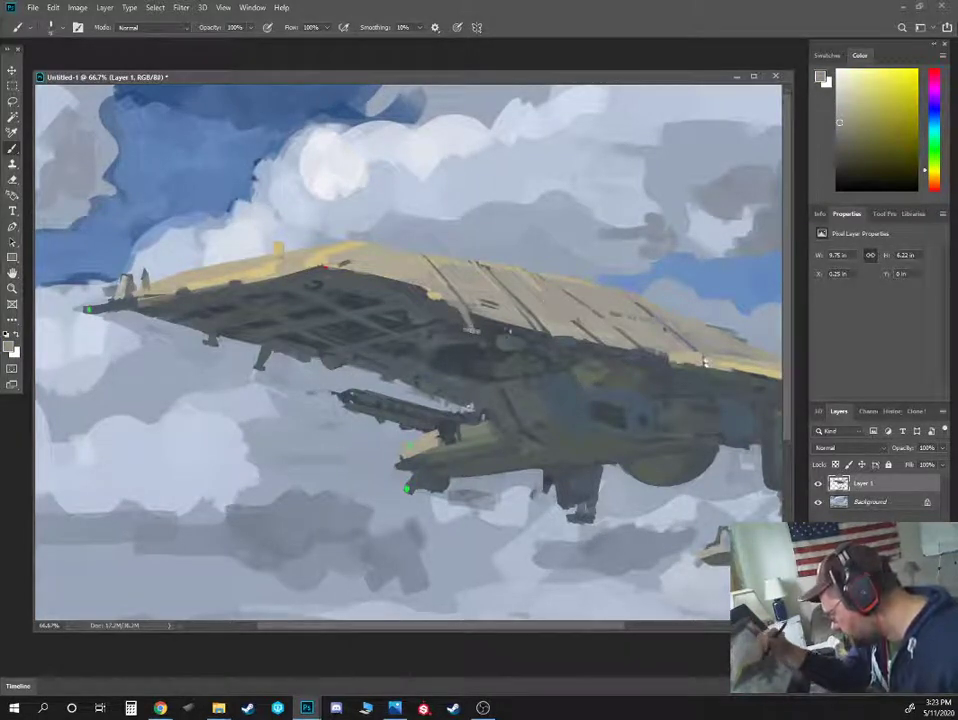
# Darken and define the hull shapes around the round opening beneath the deck edge with sampled dark greys
pyautogui.keyDown('alt'); pyautogui.click(500, 344); pyautogui.keyUp('alt')
pyautogui.moveTo(503, 340)
pyautogui.mouseDown()
pyautogui.moveTo(493, 345)
pyautogui.moveTo(518, 342)
pyautogui.mouseUp()
pyautogui.keyDown('alt'); pyautogui.click(492, 349); pyautogui.keyUp('alt')
pyautogui.keyDown('alt'); pyautogui.click(488, 349); pyautogui.keyUp('alt')
pyautogui.keyDown('alt'); pyautogui.click(435, 350); pyautogui.keyUp('alt')
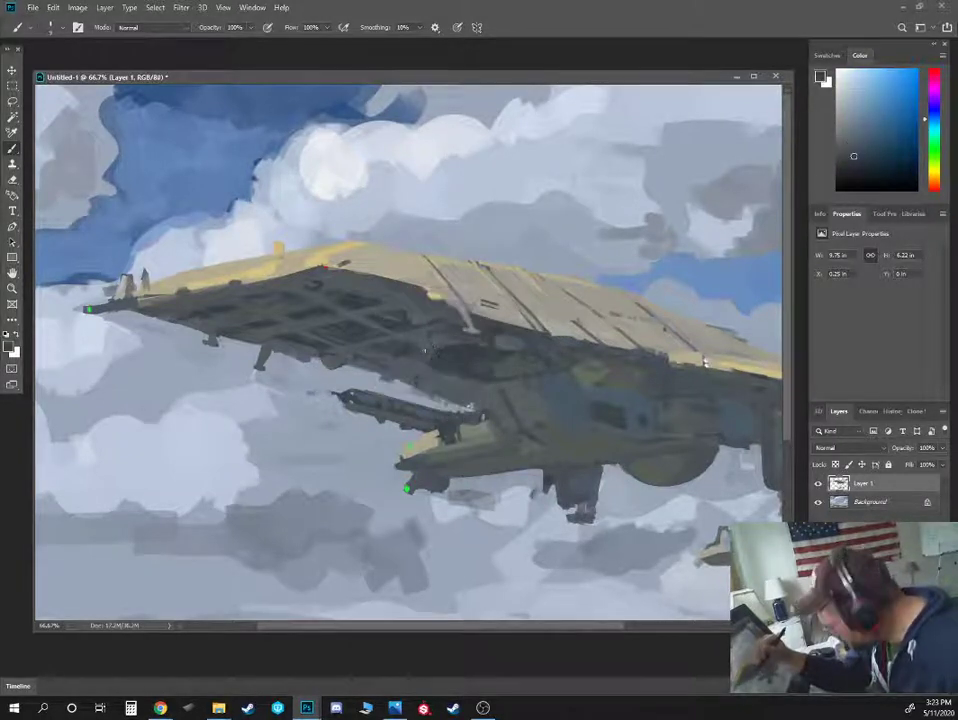
pyautogui.moveTo(416, 343); pyautogui.dragTo(433, 347)
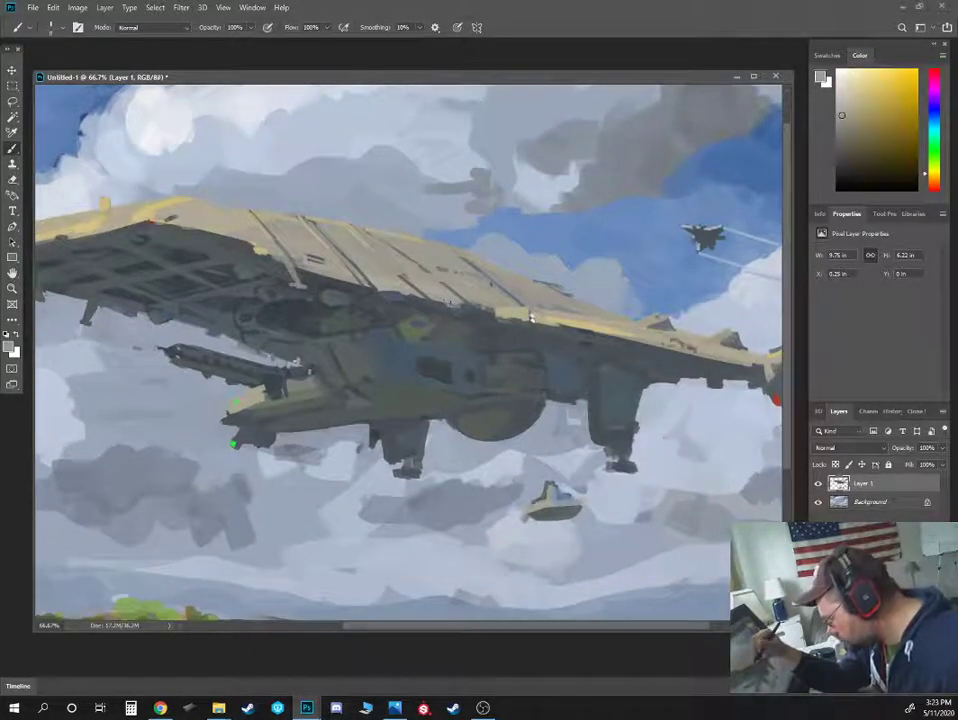
# Touch up the middle of the deck's near edge and its panel lines with sampled greyish-beige tones
pyautogui.keyDown('alt'); pyautogui.click(457, 302); pyautogui.keyUp('alt')
pyautogui.keyDown('alt'); pyautogui.click(455, 306); pyautogui.keyUp('alt')
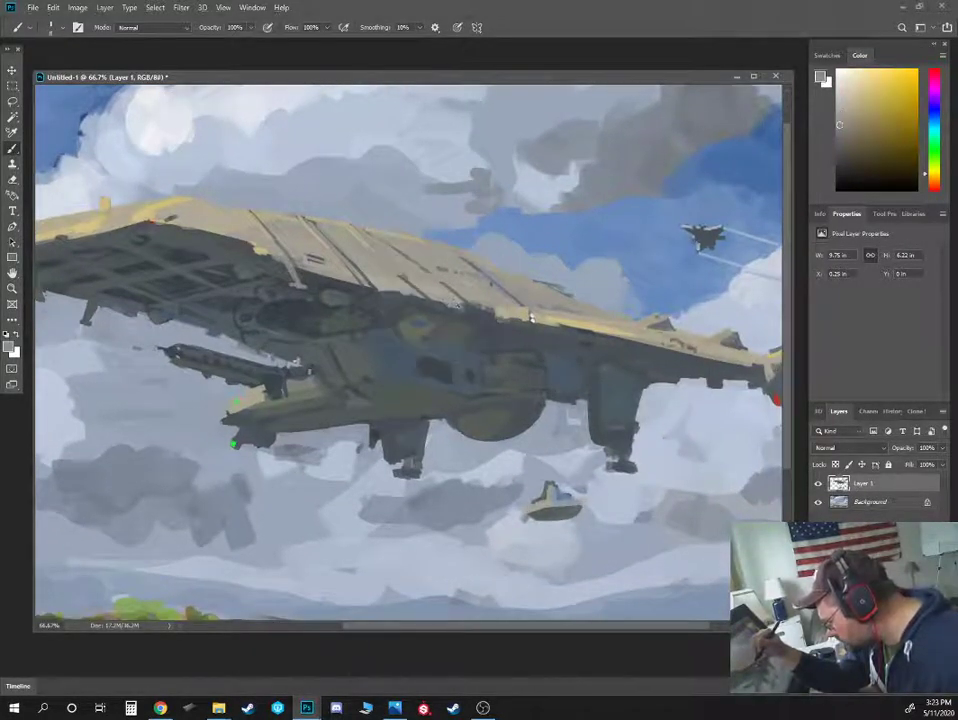
pyautogui.keyDown('alt'); pyautogui.click(461, 308); pyautogui.keyUp('alt')
pyautogui.keyDown('alt'); pyautogui.click(490, 284); pyautogui.keyUp('alt')
pyautogui.keyDown('alt'); pyautogui.click(531, 318); pyautogui.keyUp('alt')
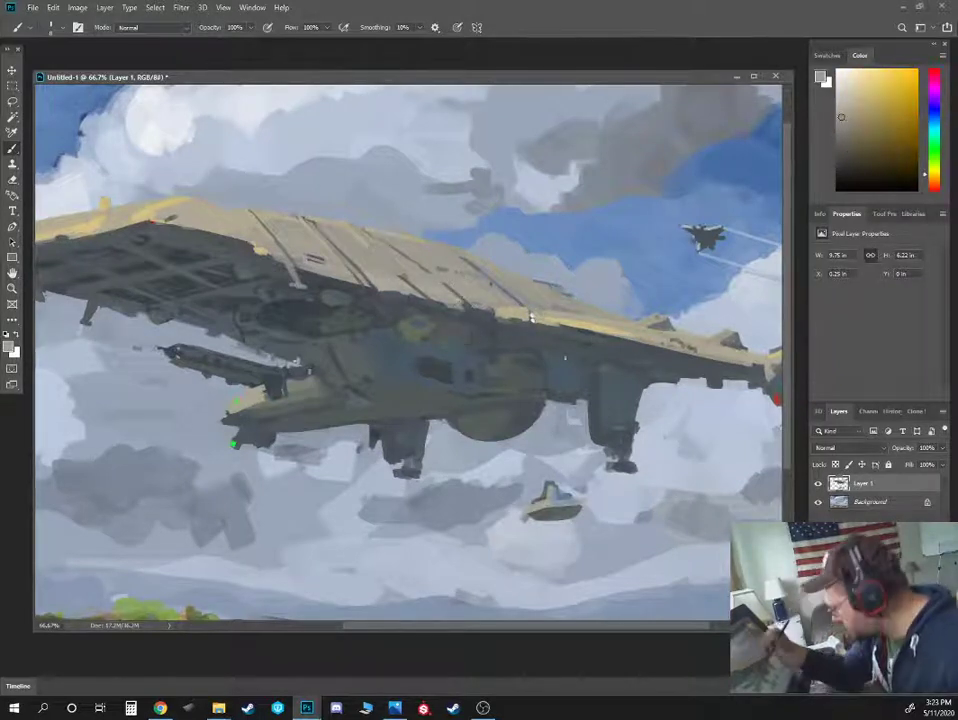
# Refine the panel outlines around the hull window and the rear hull section with sampled dark greys
pyautogui.keyDown('alt'); pyautogui.click(541, 355); pyautogui.keyUp('alt')
pyautogui.keyDown('alt'); pyautogui.click(531, 318); pyautogui.keyUp('alt')
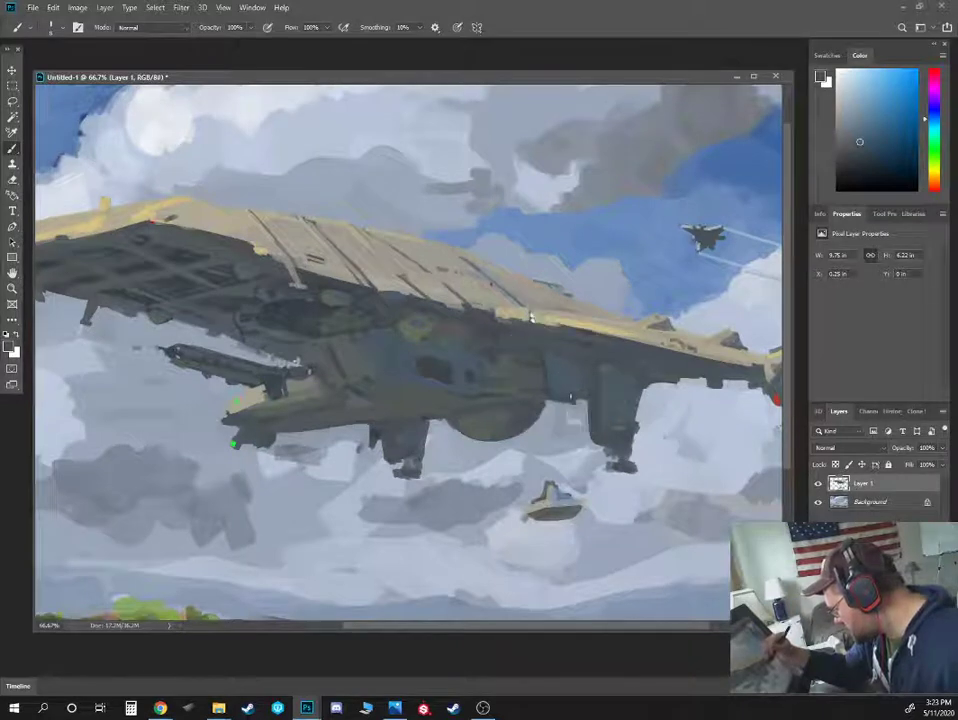
pyautogui.keyDown('alt'); pyautogui.click(491, 376); pyautogui.keyUp('alt')
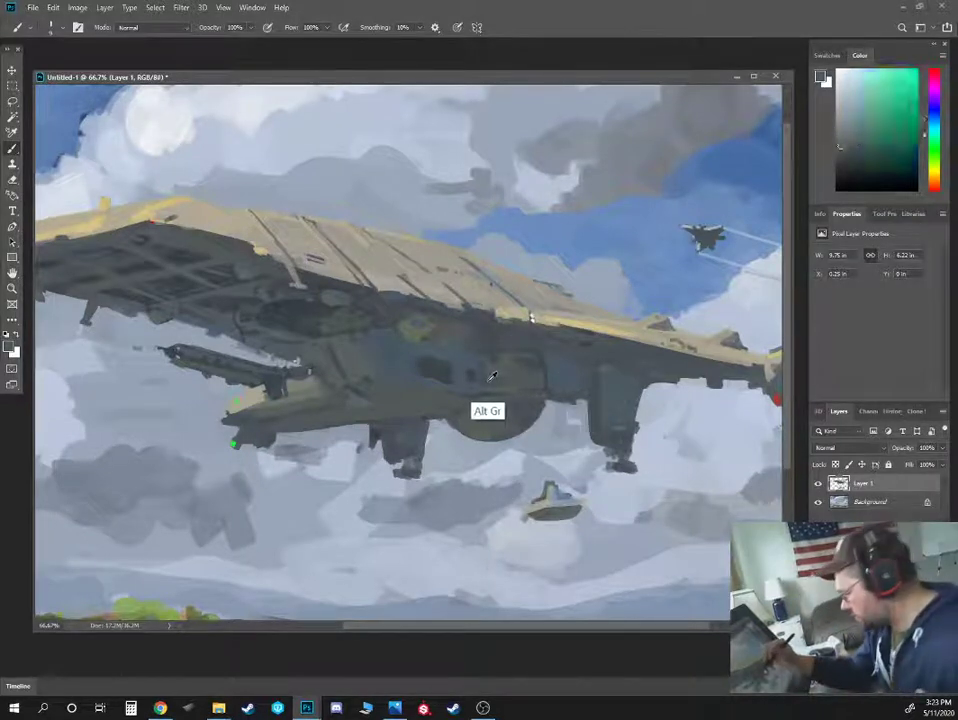
pyautogui.keyDown('alt'); pyautogui.click(476, 360); pyautogui.keyUp('alt')
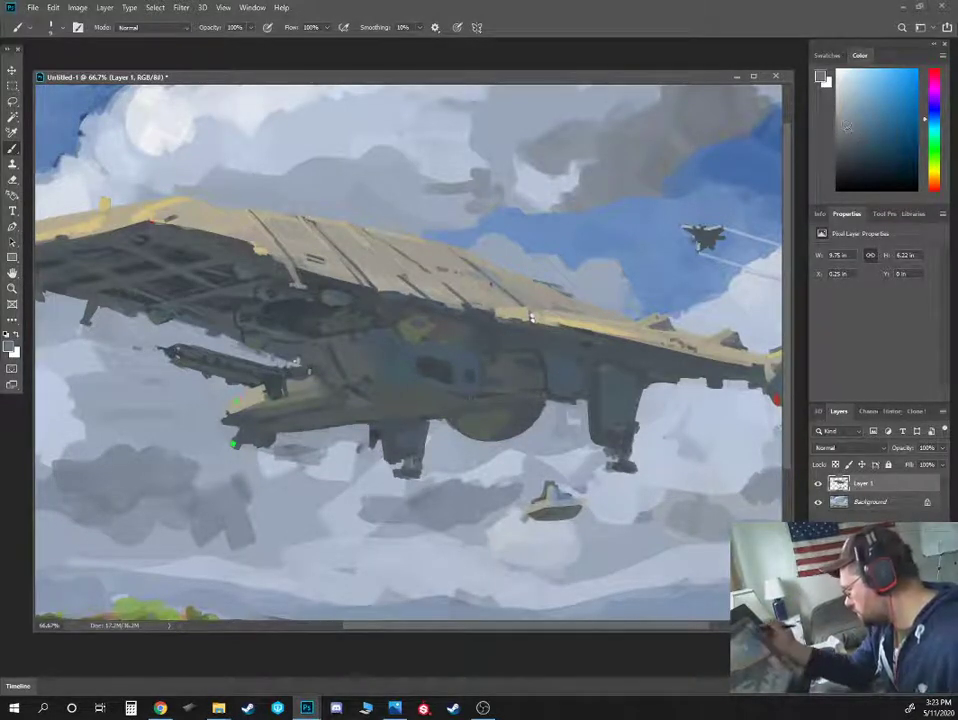
pyautogui.keyDown('alt'); pyautogui.click(464, 368); pyautogui.keyUp('alt')
pyautogui.keyDown('alt'); pyautogui.click(400, 384); pyautogui.keyUp('alt')
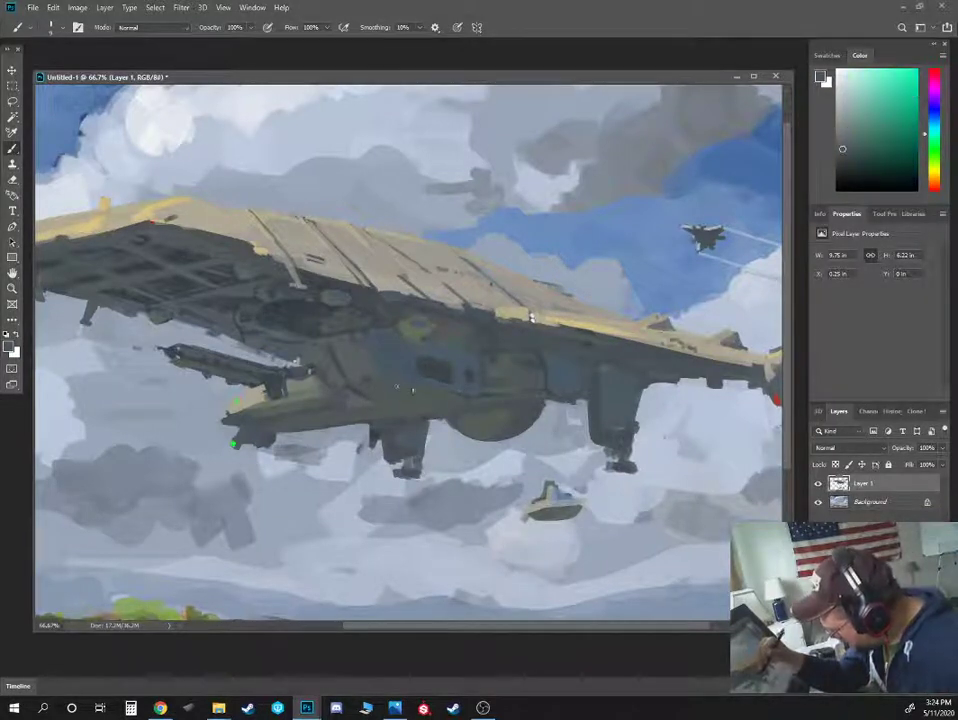
# Smooth and define the front hull panels above the lower wing with sampled blue-grey and dark tones
pyautogui.keyDown('alt'); pyautogui.click(364, 379); pyautogui.keyUp('alt')
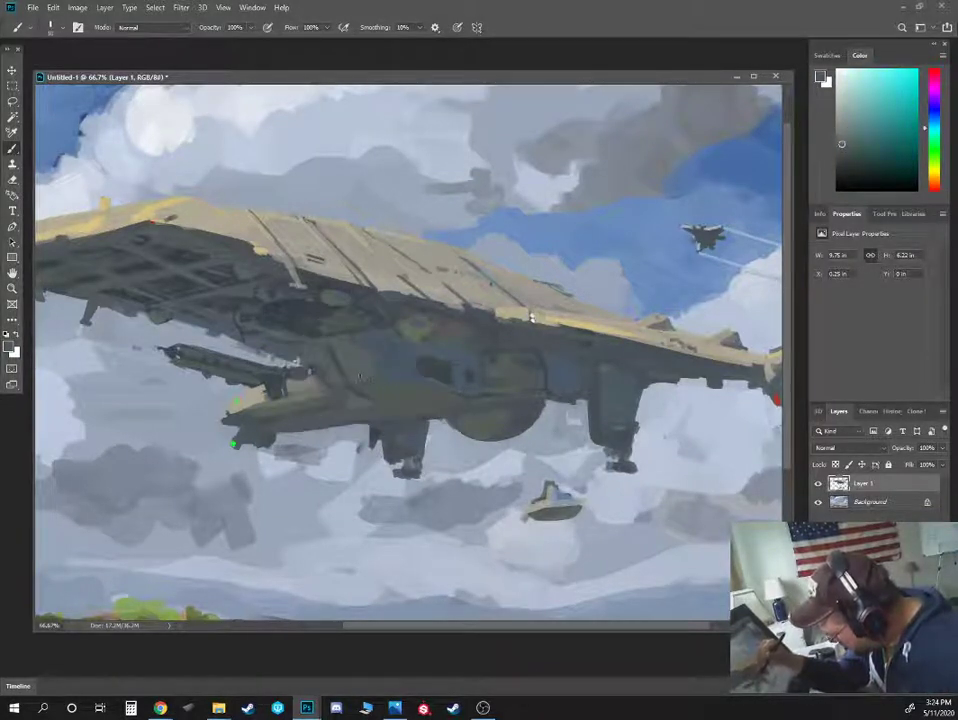
pyautogui.keyDown('alt'); pyautogui.click(322, 350); pyautogui.keyUp('alt')
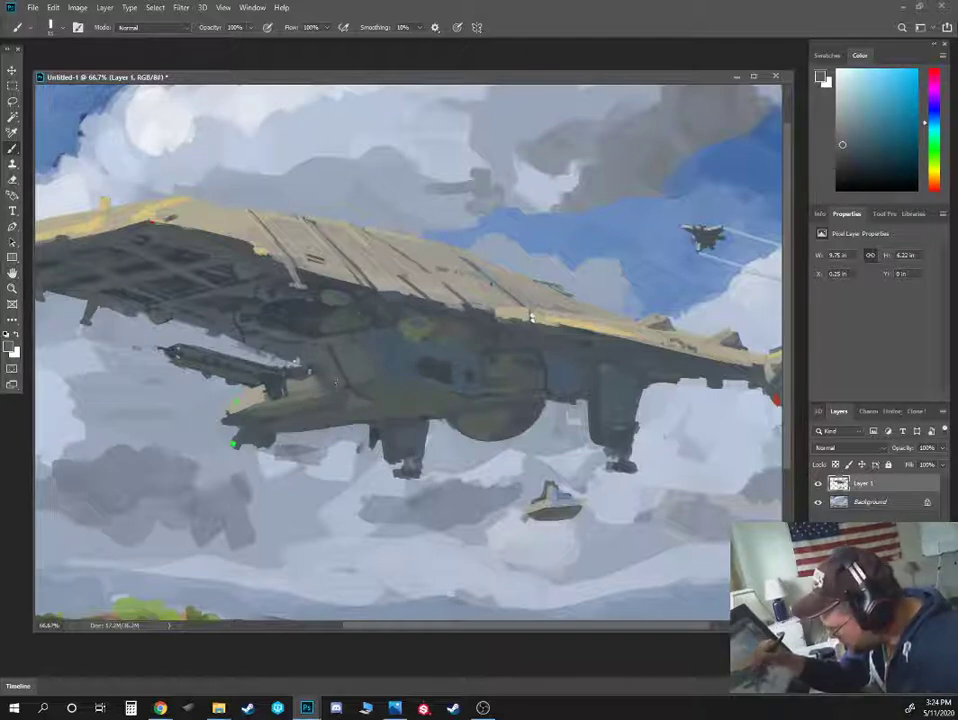
pyautogui.keyDown('alt'); pyautogui.click(341, 396); pyautogui.keyUp('alt')
pyautogui.keyDown('alt'); pyautogui.click(366, 354); pyautogui.keyUp('alt')
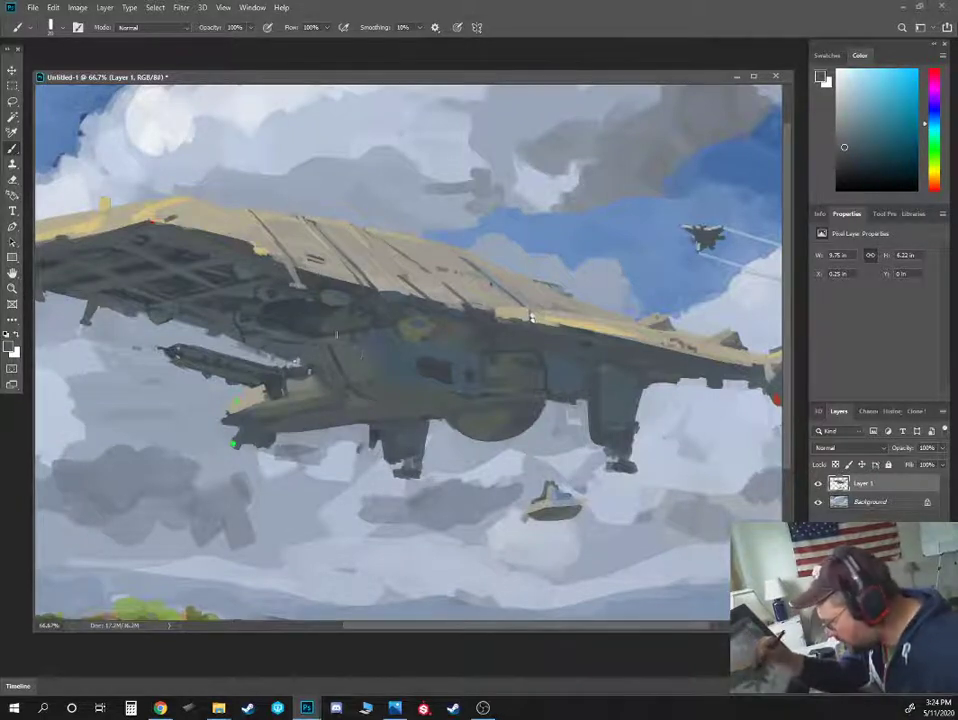
pyautogui.keyDown('alt'); pyautogui.click(306, 336); pyautogui.keyUp('alt')
pyautogui.keyDown('alt'); pyautogui.click(298, 336); pyautogui.keyUp('alt')
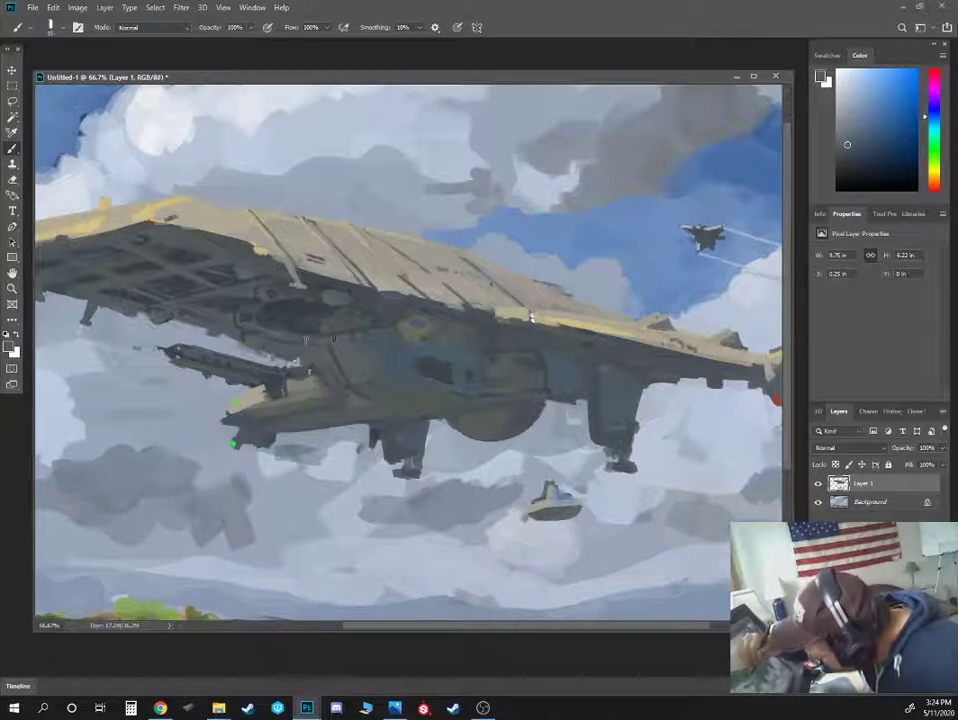
# Refine the rim and inner details of the round opening beneath the deck edge with sampled dark greys and a fine brush
pyautogui.keyDown('alt'); pyautogui.click(274, 309); pyautogui.keyUp('alt')
pyautogui.keyDown('alt'); pyautogui.click(265, 312); pyautogui.keyUp('alt')
pyautogui.keyDown('alt'); pyautogui.click(254, 318); pyautogui.keyUp('alt')
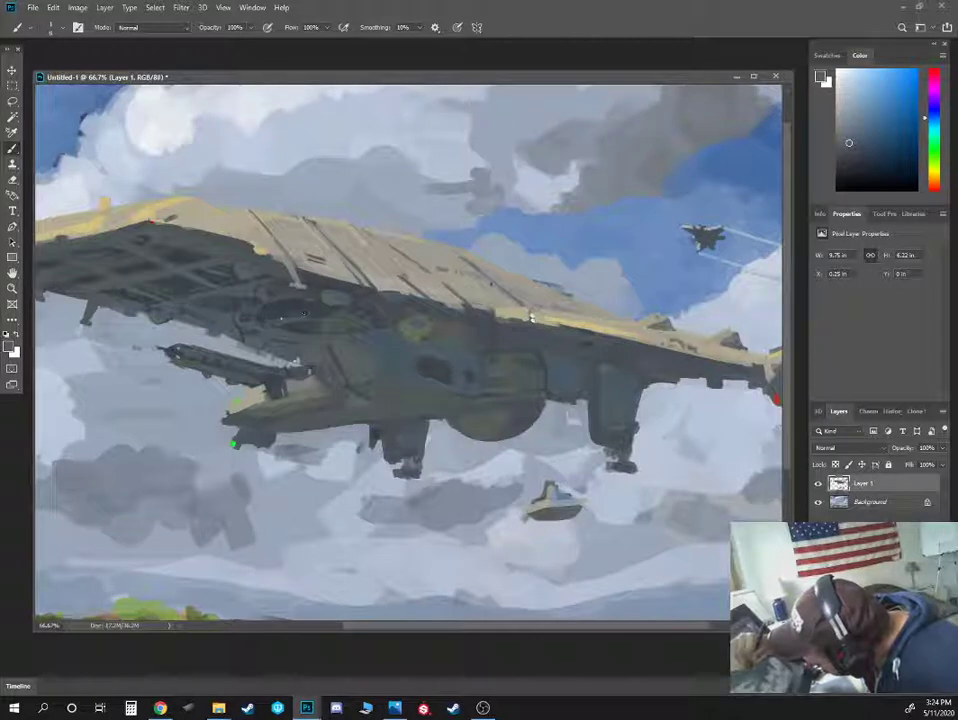
pyautogui.keyDown('alt'); pyautogui.click(284, 309); pyautogui.keyUp('alt')
pyautogui.keyDown('alt'); pyautogui.click(290, 318); pyautogui.keyUp('alt')
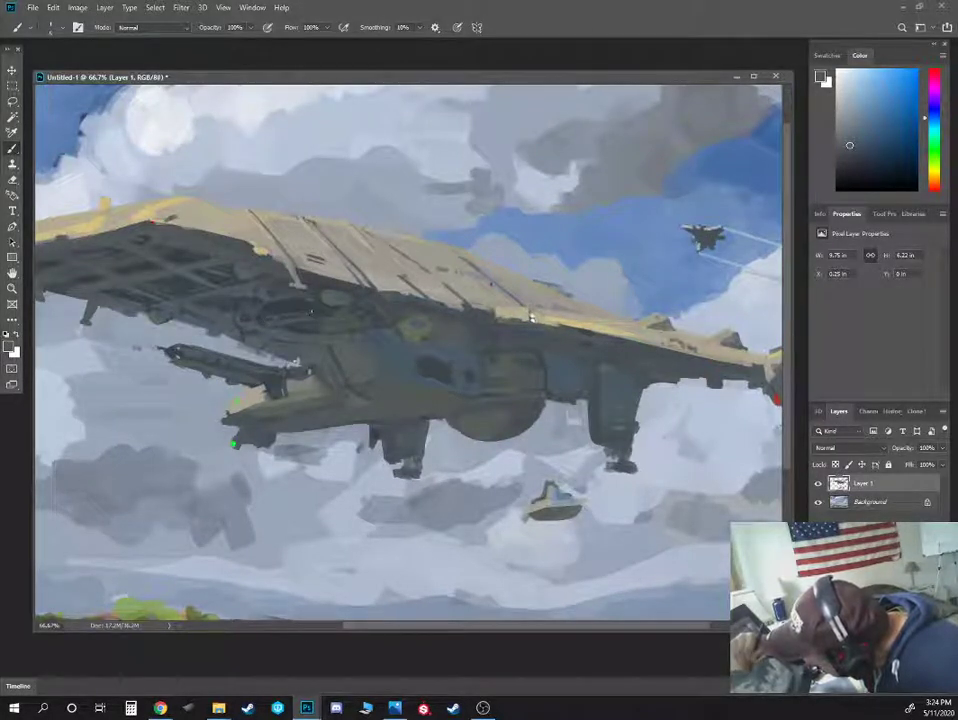
pyautogui.keyDown('alt'); pyautogui.click(316, 310); pyautogui.keyUp('alt')
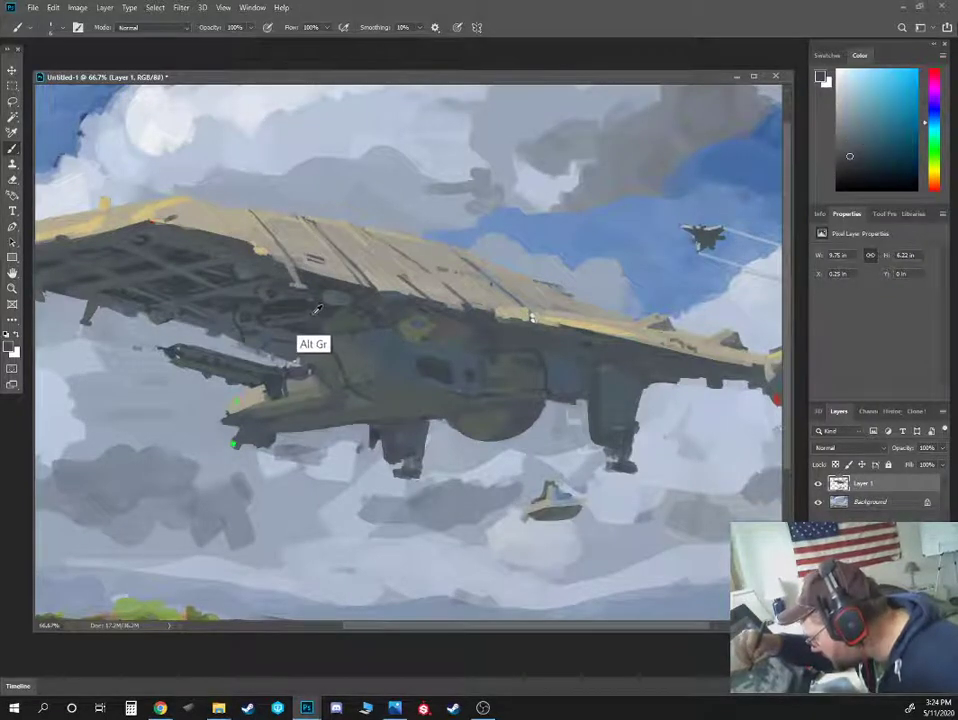
# Smooth the hull surface just behind the round opening with a sampled dark blue-grey and a larger brush
pyautogui.keyDown('alt'); pyautogui.click(333, 323); pyautogui.keyUp('alt')
pyautogui.keyDown('alt'); pyautogui.click(329, 325); pyautogui.keyUp('alt')
pyautogui.press(']')
pyautogui.press(']')
pyautogui.moveTo(326, 326)
pyautogui.mouseDown()
pyautogui.moveTo(368, 322)
pyautogui.moveTo(356, 319)
pyautogui.mouseUp()
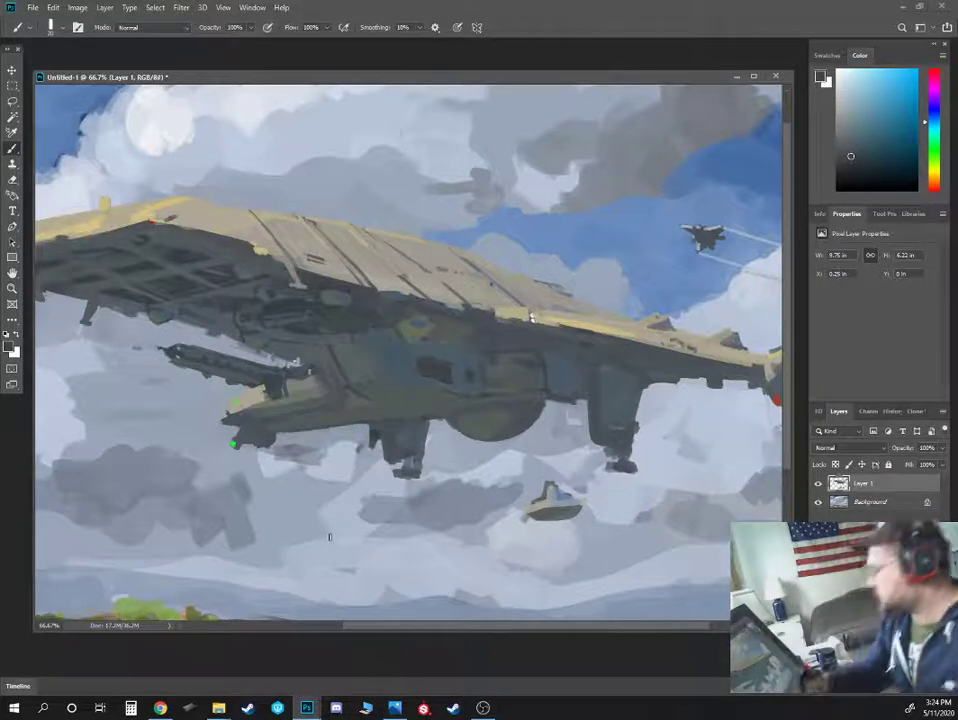
# Touch up the round yellowish hull marking and the area beneath the deck edge with sampled tones and darker grey accents
pyautogui.click(844, 168)
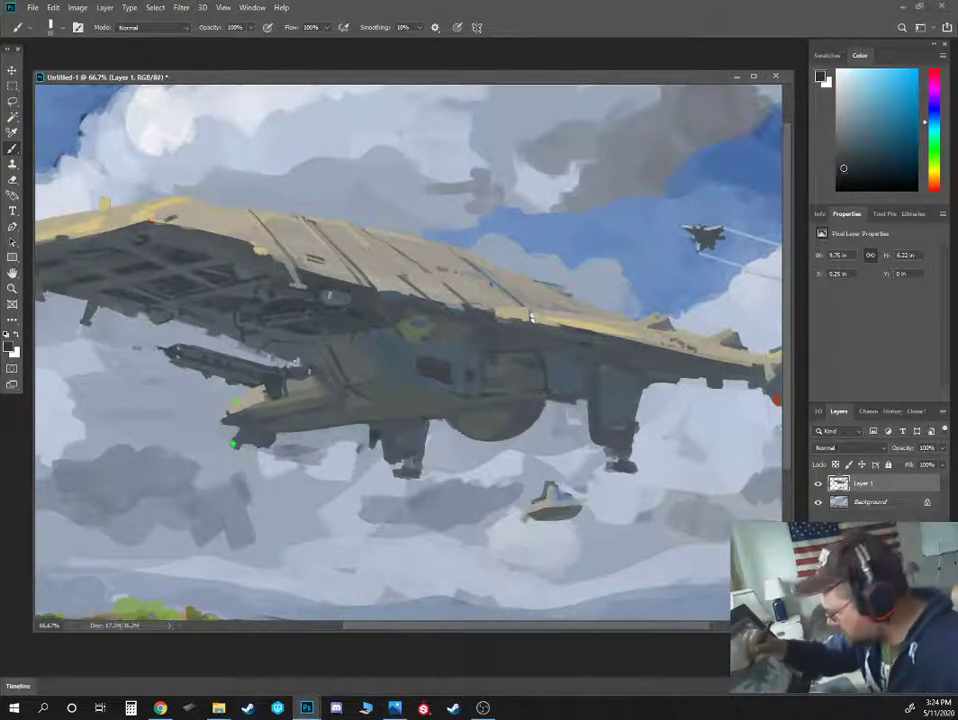
pyautogui.keyDown('alt'); pyautogui.click(331, 294); pyautogui.keyUp('alt')
pyautogui.keyDown('alt'); pyautogui.click(424, 320); pyautogui.keyUp('alt')
pyautogui.moveTo(422, 321)
pyautogui.mouseDown()
pyautogui.moveTo(406, 318)
pyautogui.moveTo(432, 321)
pyautogui.mouseUp()
pyautogui.click(855, 170)
pyautogui.press('[')
pyautogui.press('[')
pyautogui.press('[')
pyautogui.keyDown('alt'); pyautogui.click(395, 335); pyautogui.keyUp('alt')
pyautogui.keyDown('alt'); pyautogui.click(360, 362); pyautogui.keyUp('alt')
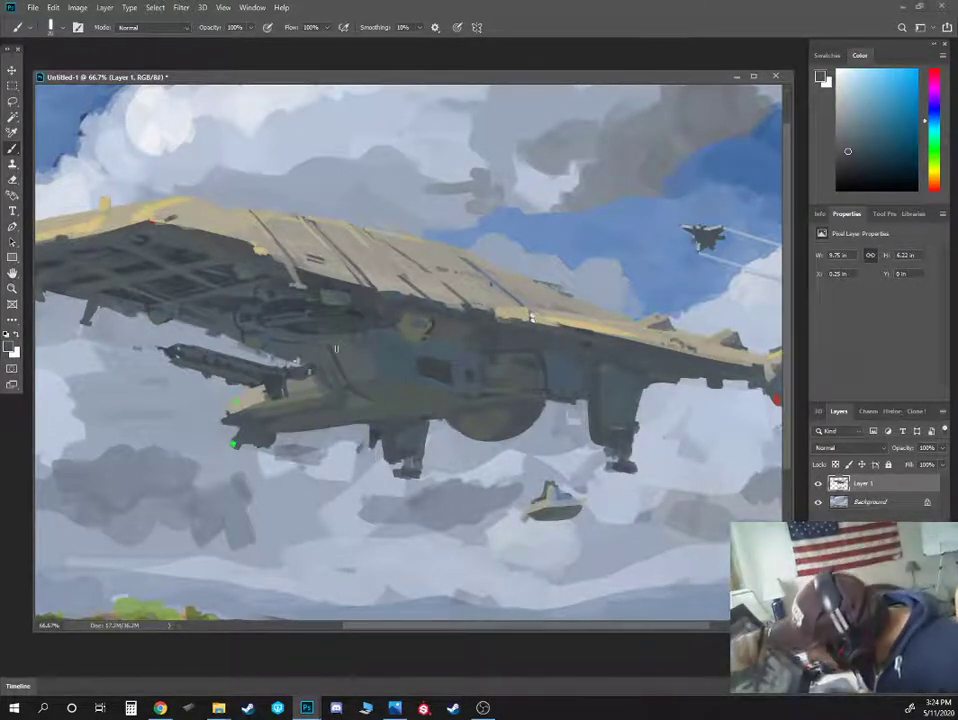
# Paint a thin light grey strip of windows on the front hull panel and divide it with sampled dark grey
pyautogui.click(840, 105)
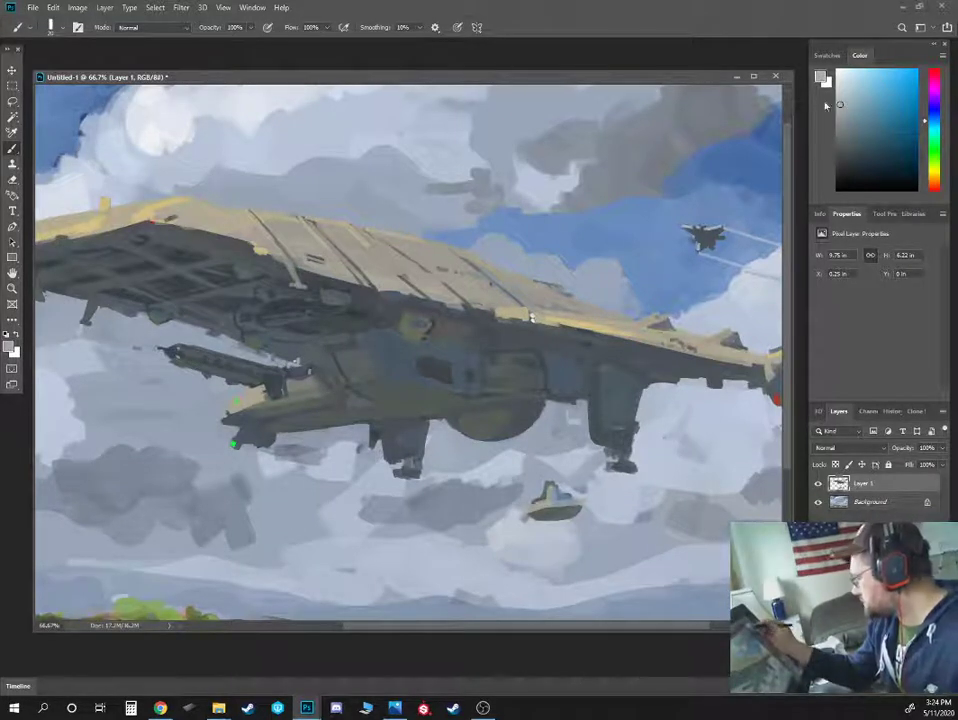
pyautogui.press('[')
pyautogui.press('[')
pyautogui.press('[')
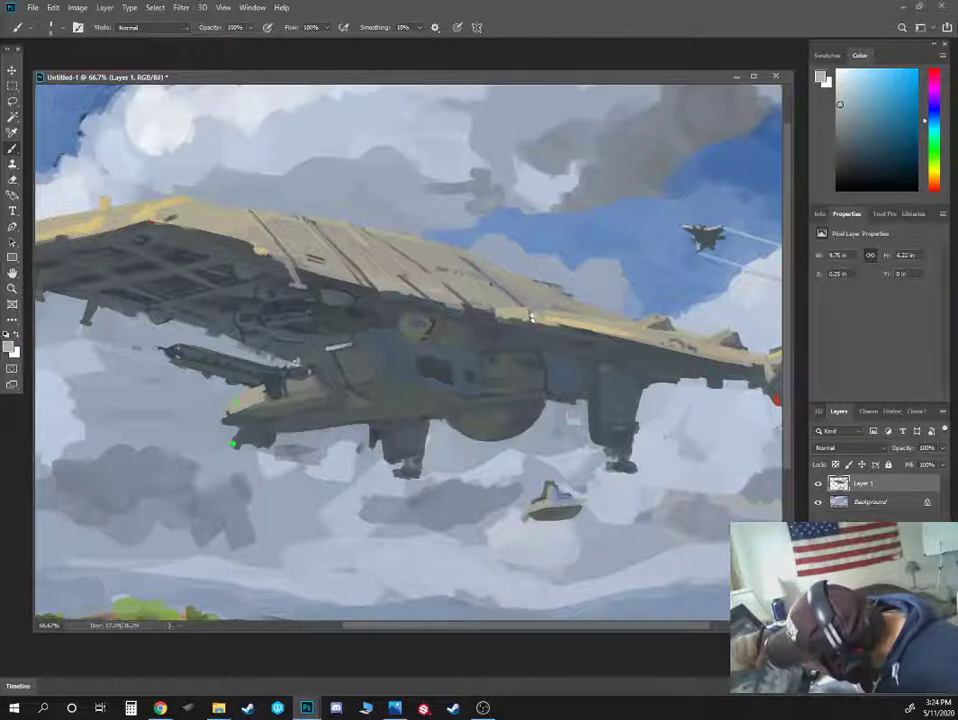
pyautogui.keyDown('alt'); pyautogui.click(335, 345); pyautogui.keyUp('alt')
pyautogui.keyDown('alt'); pyautogui.click(335, 345); pyautogui.keyUp('alt')
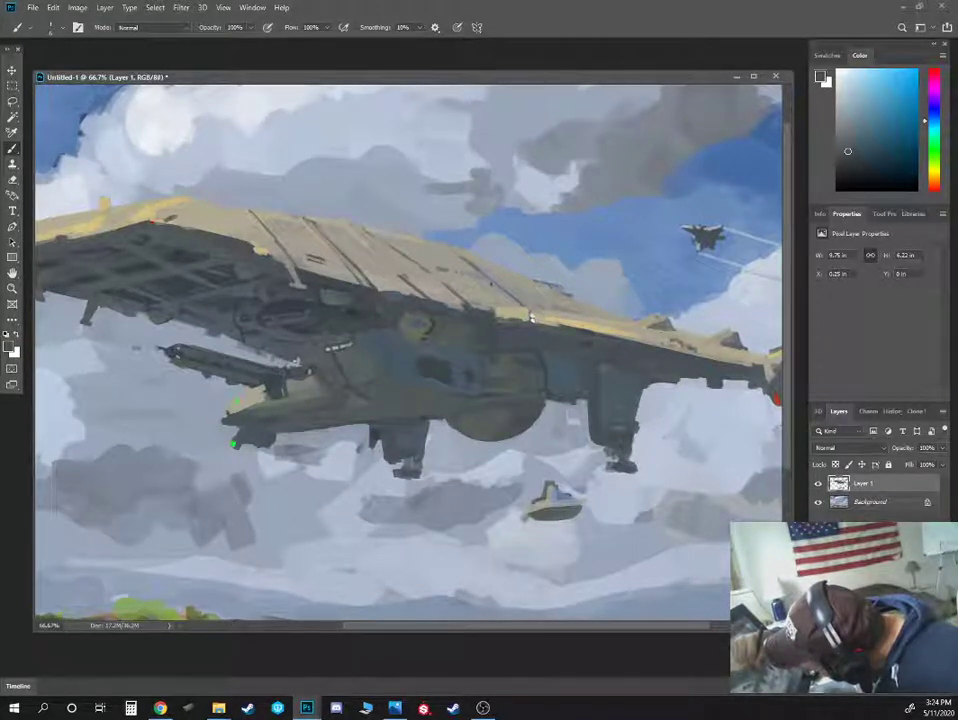
# Darken the recessed hull window with a near-black blue-grey
pyautogui.hotkey('ctrl', '-')
pyautogui.hotkey('ctrl', '-')
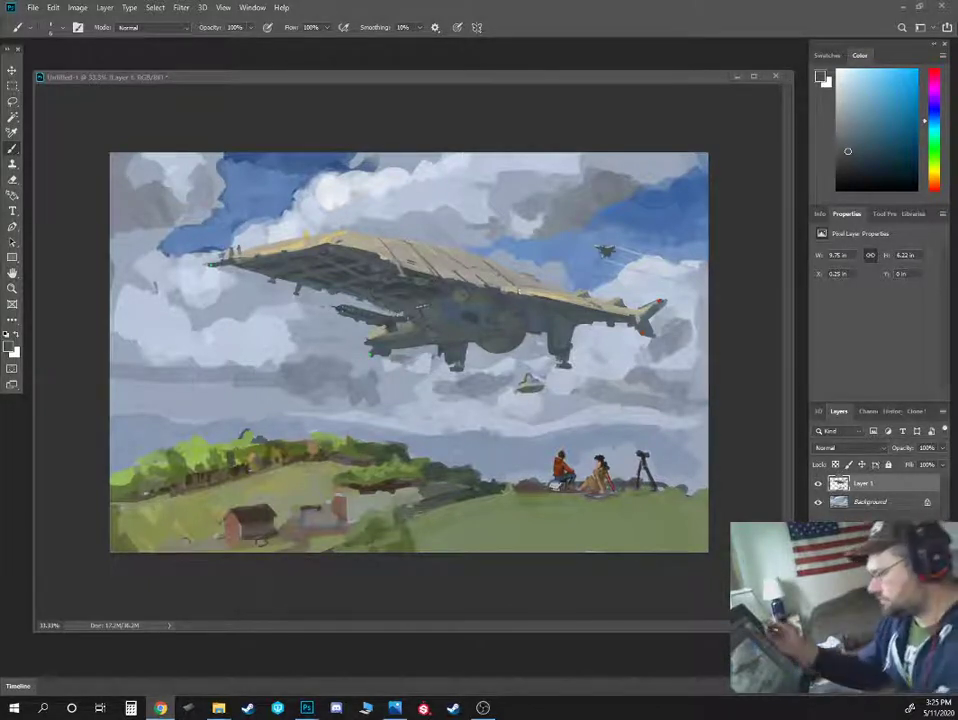
pyautogui.click(634, 77)
pyautogui.hotkey('ctrl', '+')
pyautogui.moveTo(458, 309); pyautogui.dragTo(488, 342)
pyautogui.keyDown('alt'); pyautogui.click(540, 325); pyautogui.keyUp('alt')
pyautogui.click(849, 170)
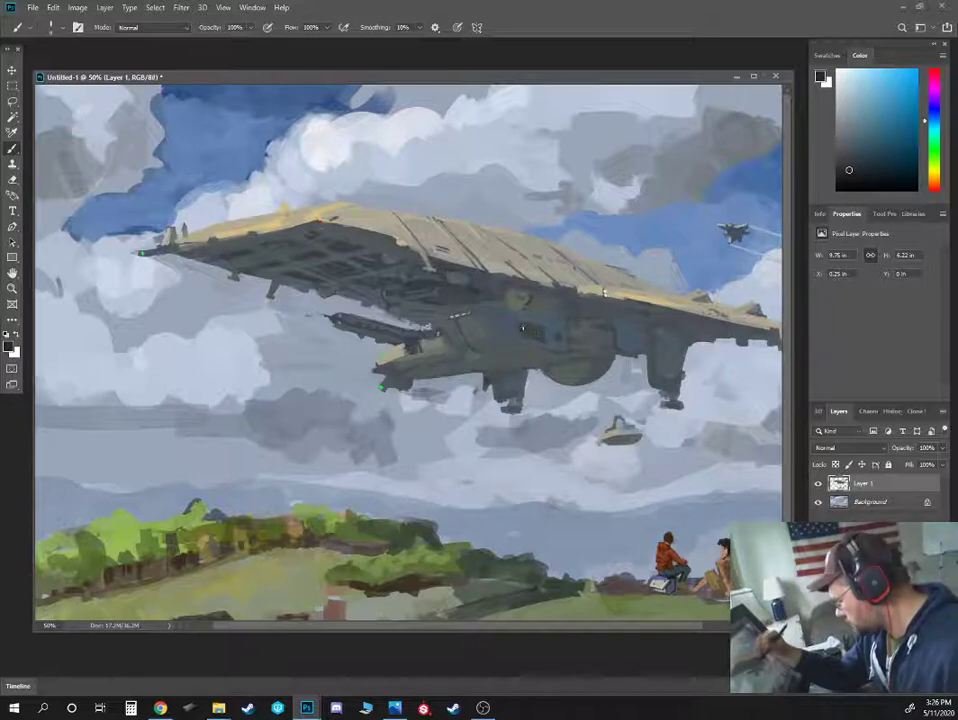
# Paint thin slanted bars in light greenish grey across the upper part of the dark hull window
pyautogui.hotkey('ctrl', '+')
pyautogui.hotkey('ctrl', '+')
pyautogui.moveTo(663, 293); pyautogui.dragTo(485, 309)
pyautogui.click(847, 120)
pyautogui.click(934, 159)
pyautogui.click(848, 112)
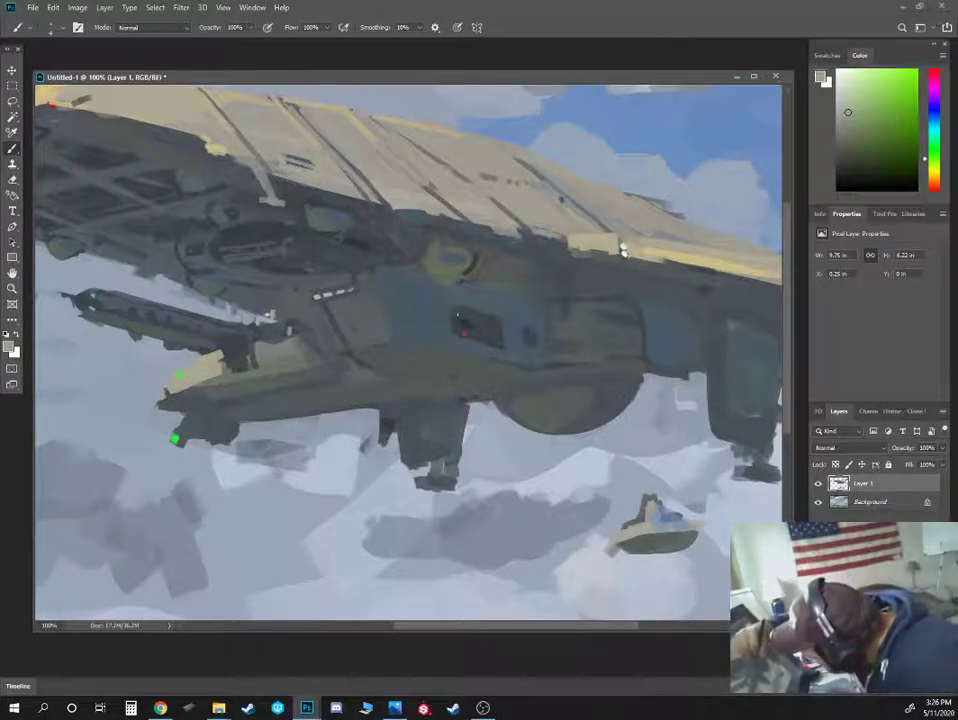
pyautogui.moveTo(456, 319); pyautogui.dragTo(497, 322)
pyautogui.keyDown('alt'); pyautogui.click(463, 333); pyautogui.keyUp('alt')
pyautogui.keyDown('alt'); pyautogui.click(465, 326); pyautogui.keyUp('alt')
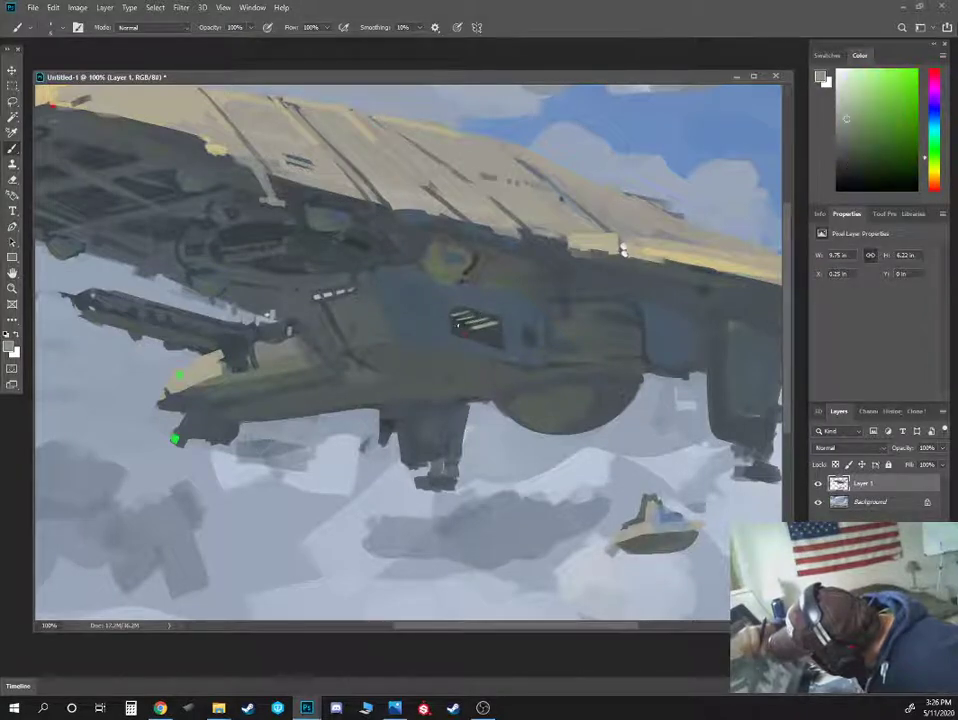
# Cross the hull window's bars into a grid and brighten it with lighter grey, touching up around it with sampled tones
pyautogui.moveTo(453, 322)
pyautogui.mouseDown()
pyautogui.moveTo(468, 315)
pyautogui.moveTo(466, 328)
pyautogui.moveTo(478, 329)
pyautogui.mouseUp()
pyautogui.keyDown('alt'); pyautogui.click(463, 333); pyautogui.keyUp('alt')
pyautogui.keyDown('alt'); pyautogui.click(485, 322); pyautogui.keyUp('alt')
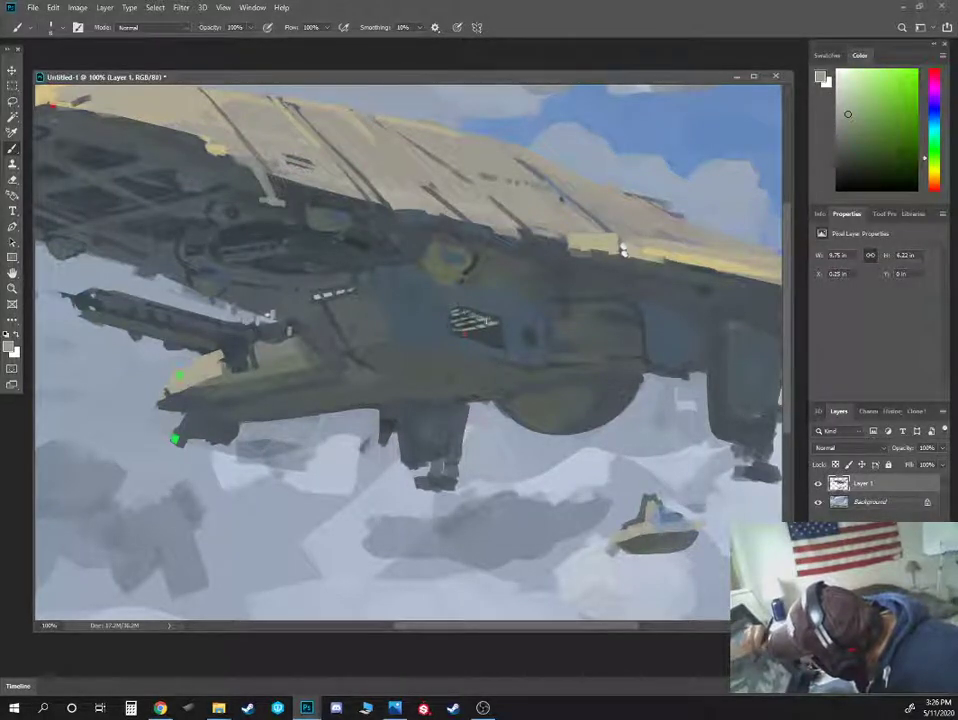
pyautogui.click(847, 101)
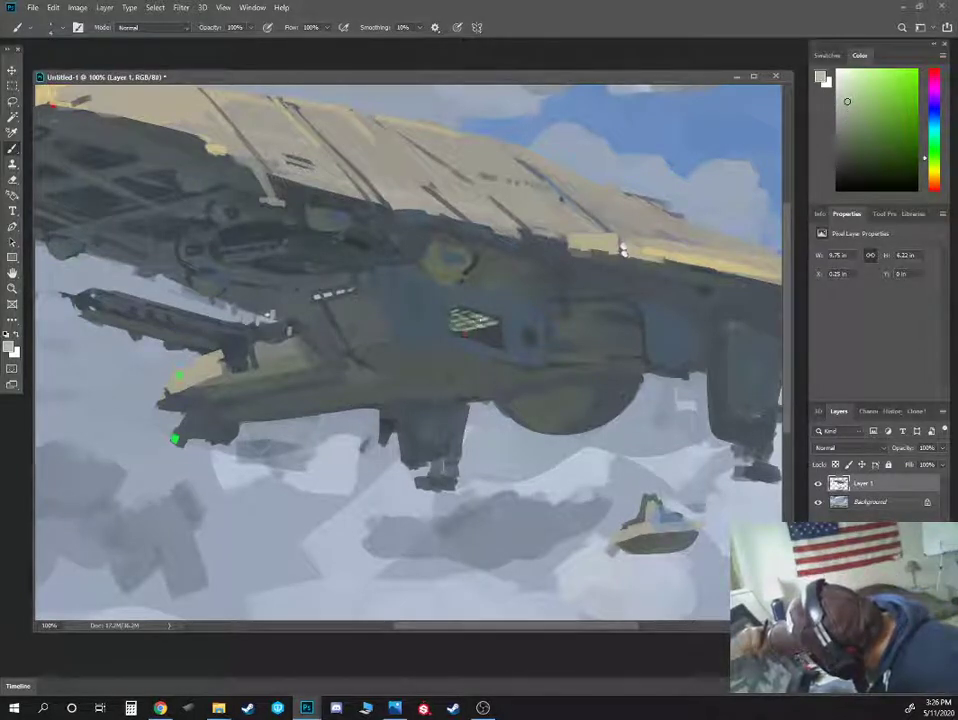
pyautogui.keyDown('alt'); pyautogui.click(488, 326); pyautogui.keyUp('alt')
pyautogui.keyDown('alt'); pyautogui.click(513, 333); pyautogui.keyUp('alt')
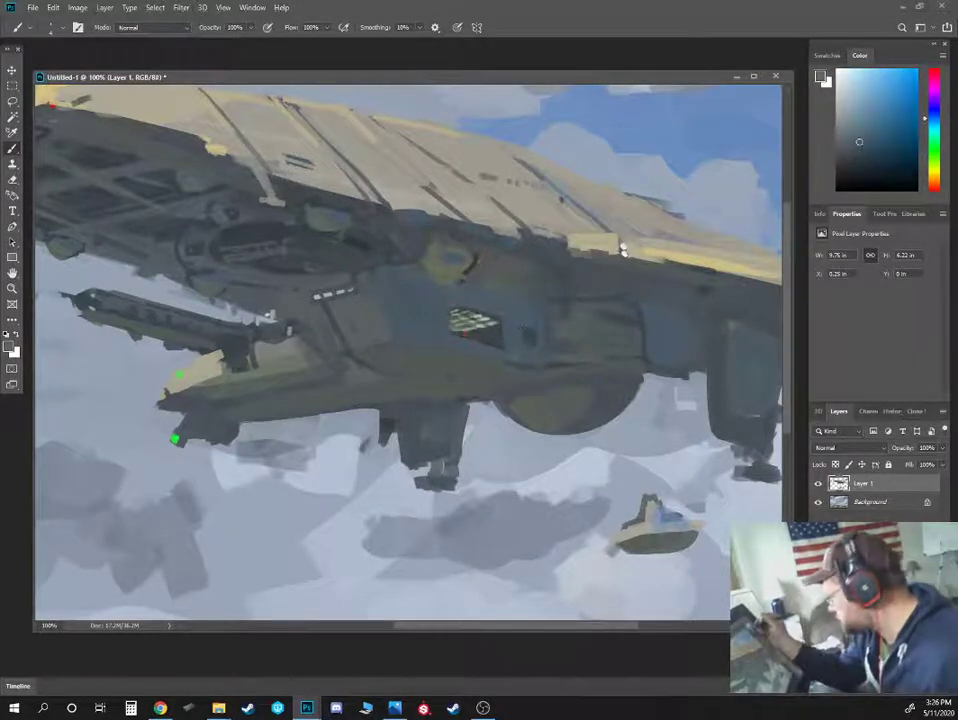
# Repaint the blue hull panel beside the lit grid window with sampled hull colours and a slightly larger brush
pyautogui.keyDown('alt'); pyautogui.click(407, 332); pyautogui.keyUp('alt')
pyautogui.moveTo(384, 288)
pyautogui.mouseDown()
pyautogui.moveTo(407, 320)
pyautogui.moveTo(416, 309)
pyautogui.moveTo(411, 346)
pyautogui.moveTo(437, 346)
pyautogui.mouseUp()
pyautogui.moveTo(419, 276); pyautogui.dragTo(443, 350)
pyautogui.keyDown('alt'); pyautogui.click(408, 331); pyautogui.keyUp('alt')
pyautogui.press(']')
pyautogui.moveTo(408, 308); pyautogui.dragTo(373, 280)
pyautogui.keyDown('alt'); pyautogui.click(369, 322); pyautogui.keyUp('alt')
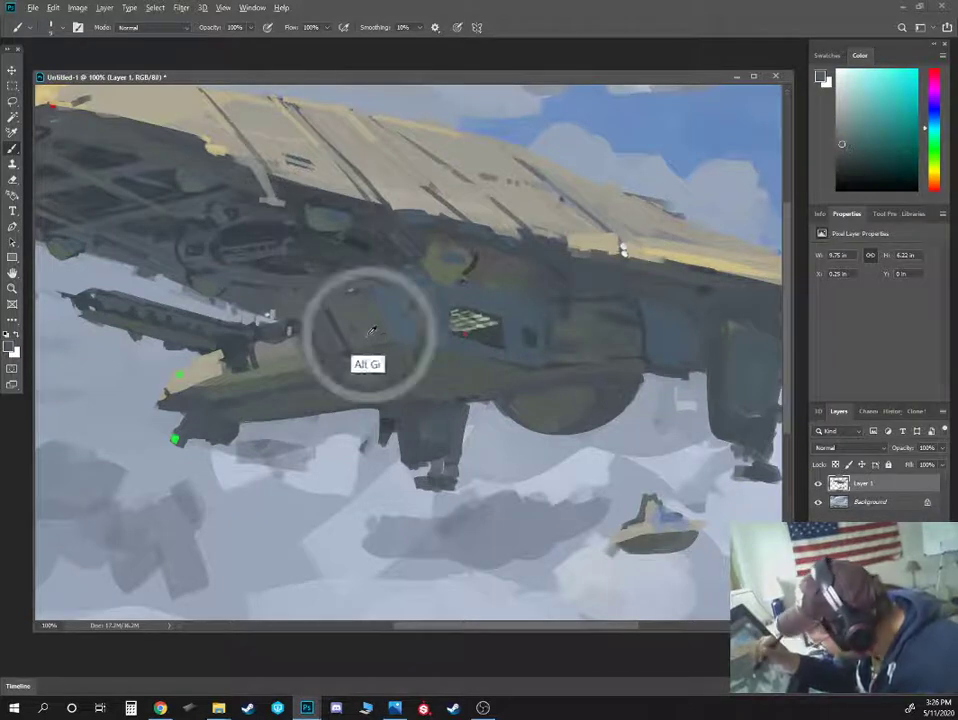
# Try a small light grey accent on the blue panel's front edge and blend it back with sampled hull grey
pyautogui.click(840, 112)
pyautogui.moveTo(375, 323); pyautogui.dragTo(384, 342)
pyautogui.keyDown('alt'); pyautogui.click(381, 332); pyautogui.keyUp('alt')
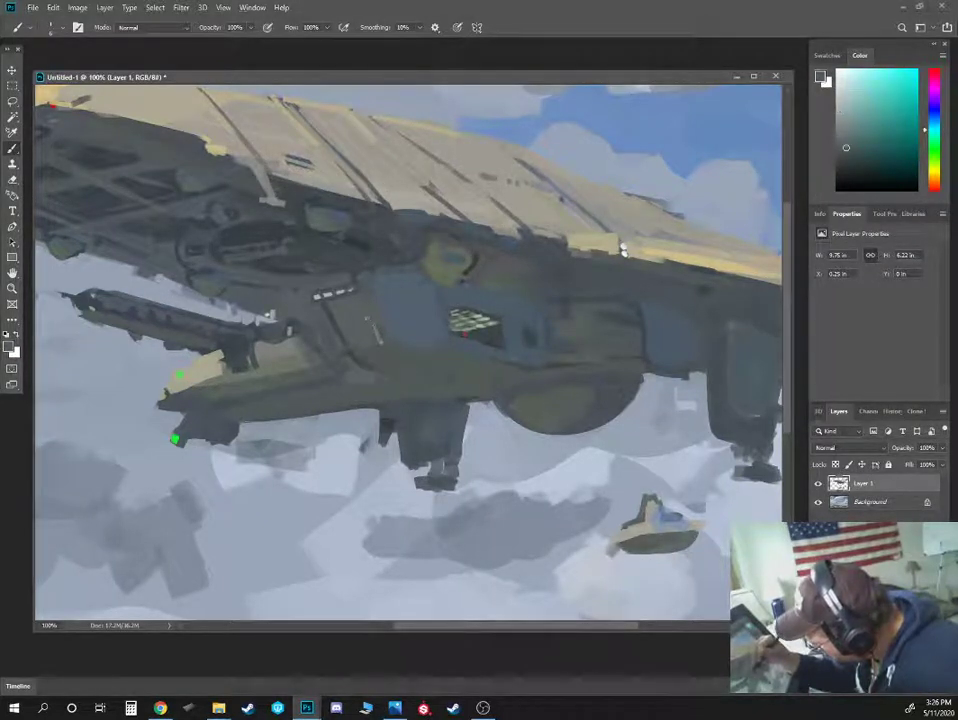
pyautogui.keyDown('alt'); pyautogui.click(379, 340); pyautogui.keyUp('alt')
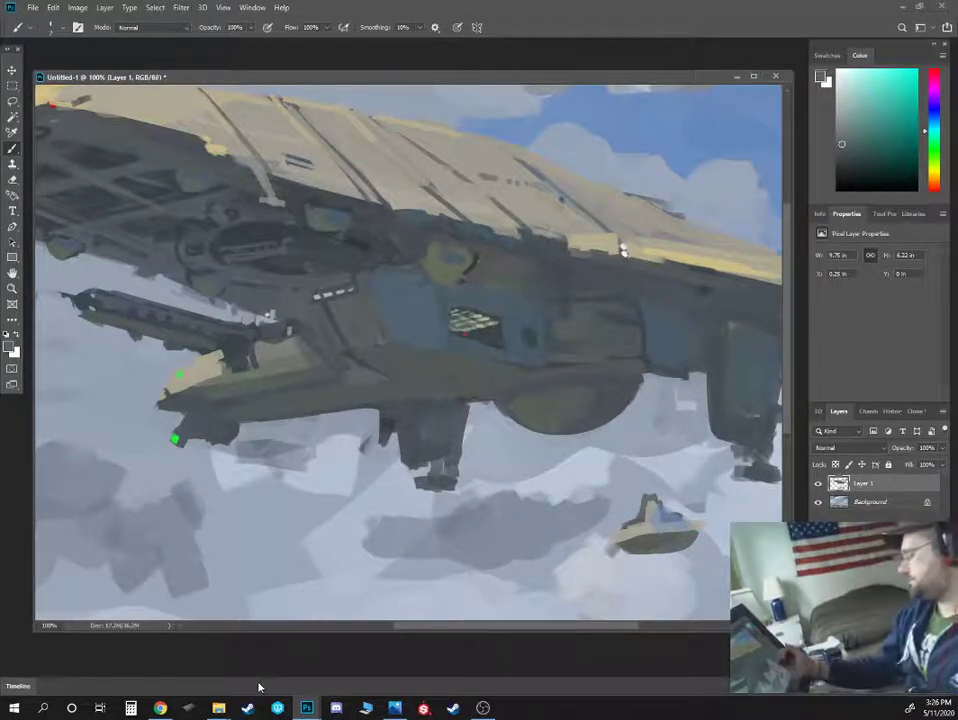
# Touch up the lower hull edge below the lit window with sampled dark greys
pyautogui.keyDown('alt'); pyautogui.click(528, 368); pyautogui.keyUp('alt')
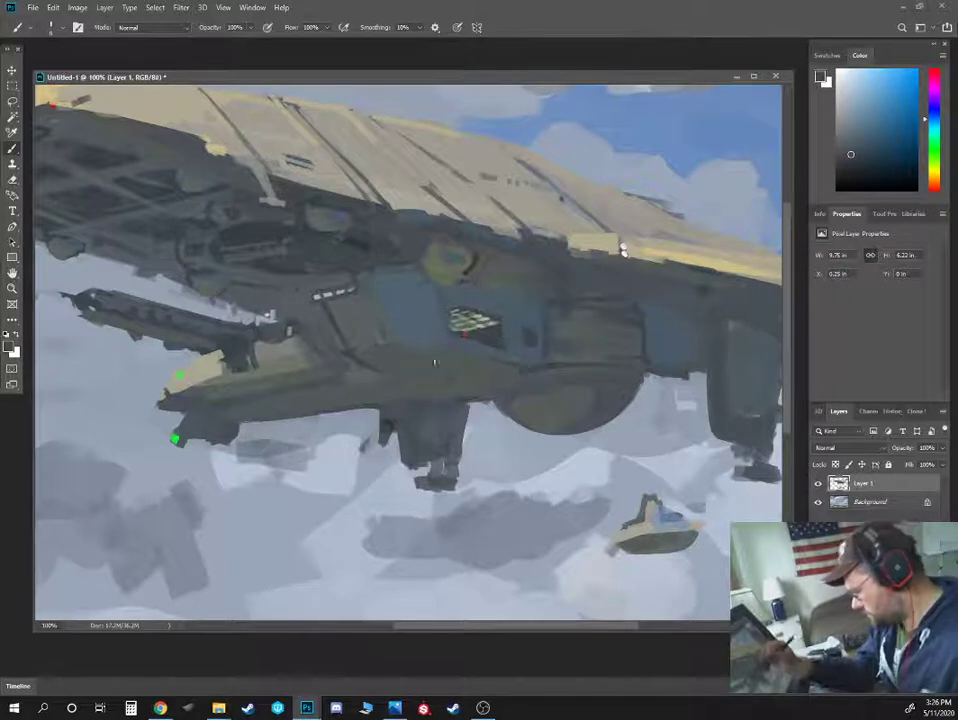
pyautogui.keyDown('alt'); pyautogui.click(405, 383); pyautogui.keyUp('alt')
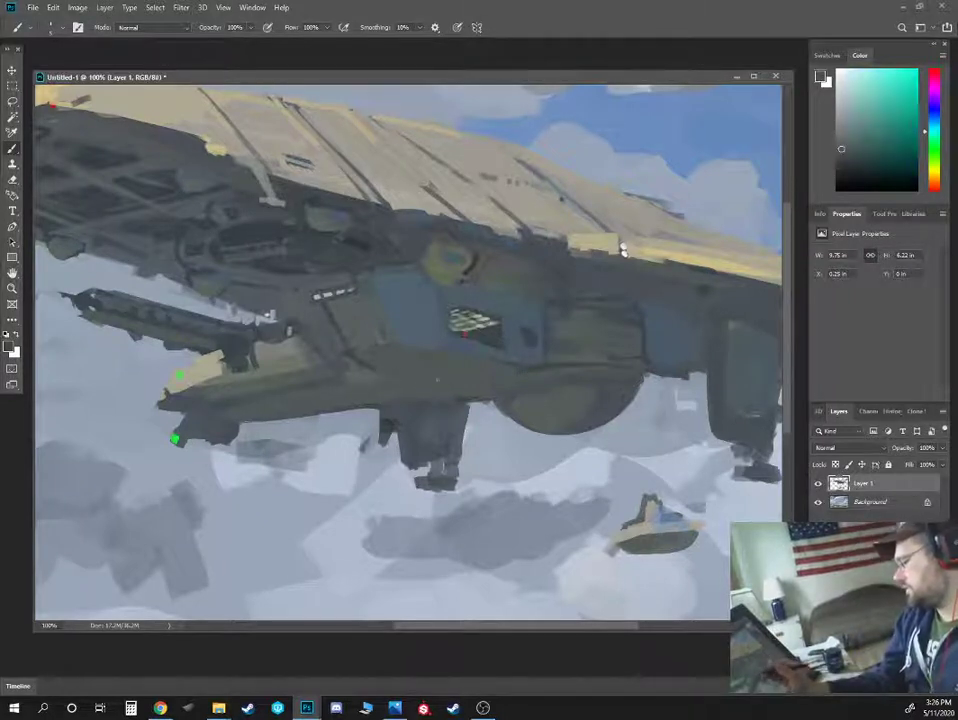
pyautogui.keyDown('alt'); pyautogui.click(598, 343); pyautogui.keyUp('alt')
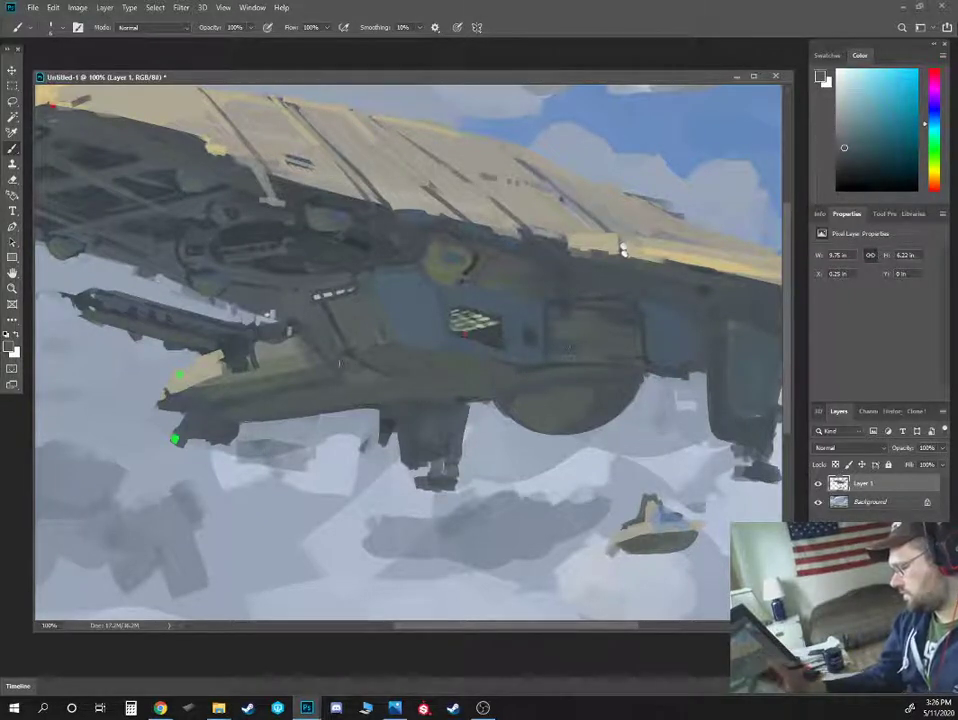
# Cover the dark diagonal lines on the hull behind the gun with sampled hull grey and a larger brush
pyautogui.keyDown('alt'); pyautogui.click(347, 316); pyautogui.keyUp('alt')
pyautogui.press(']')
pyautogui.press(']')
pyautogui.press(']')
pyautogui.press(']')
pyautogui.press(']')
pyautogui.moveTo(326, 303)
pyautogui.mouseDown()
pyautogui.moveTo(346, 350)
pyautogui.moveTo(337, 342)
pyautogui.mouseUp()
pyautogui.keyDown('alt'); pyautogui.click(313, 328); pyautogui.keyUp('alt')
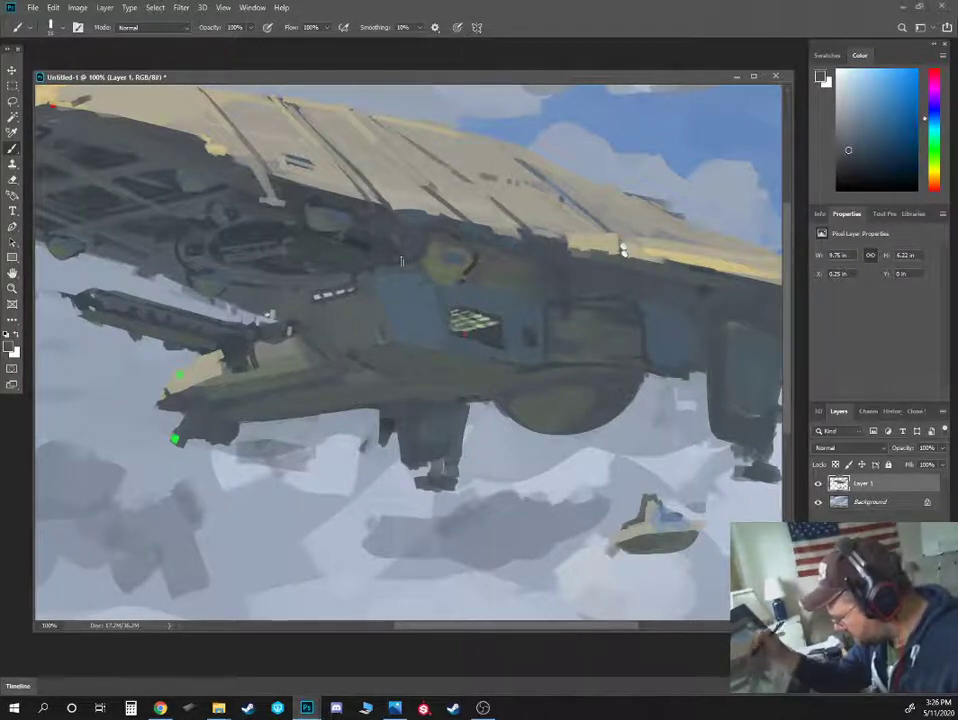
# Even out the cleaned hull area behind the gun with an adjusted blue-grey and lower the brush opacity
pyautogui.keyDown('alt'); pyautogui.click(399, 314); pyautogui.keyUp('alt')
pyautogui.click(853, 150)
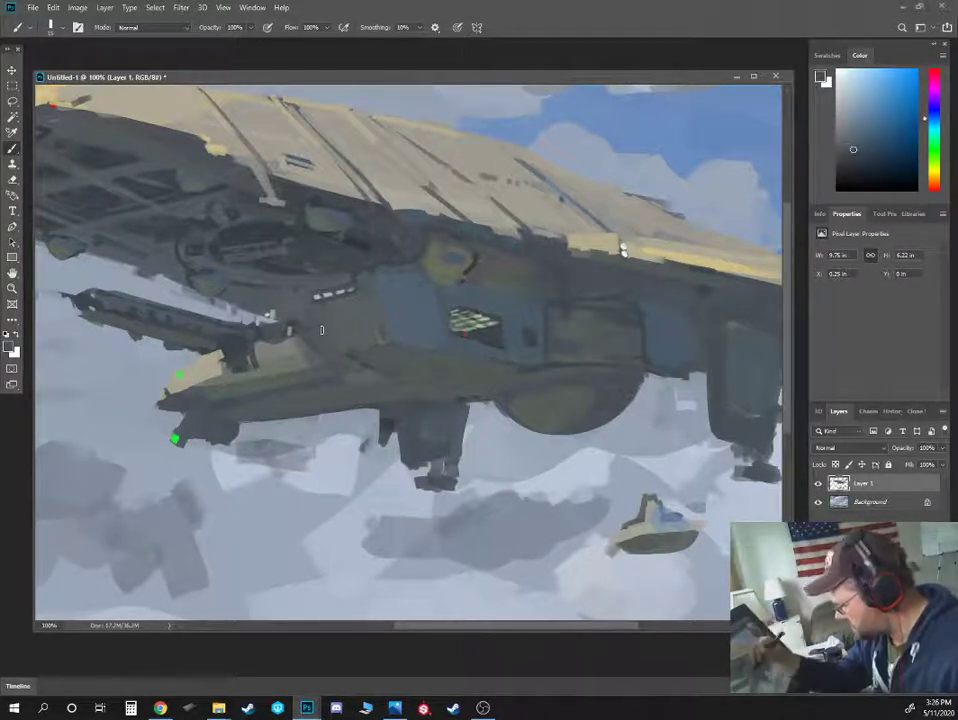
pyautogui.keyDown('alt'); pyautogui.click(322, 296); pyautogui.keyUp('alt')
pyautogui.press('3')
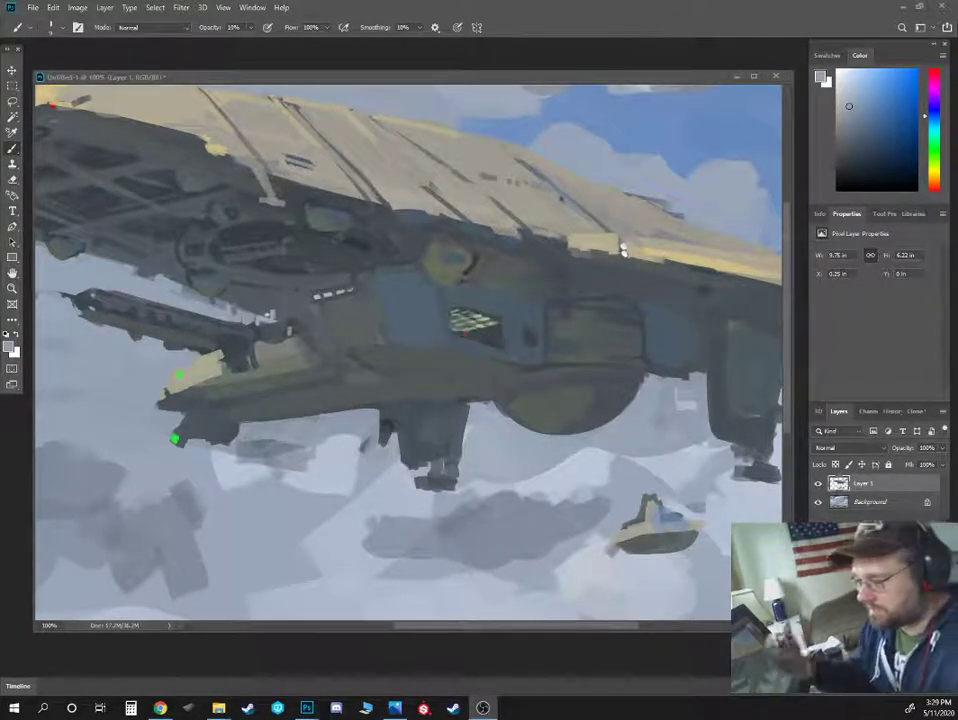
# Paint a light grey slanted face on the hull block behind the gun, undoing the last unwanted stroke
pyautogui.hotkey('ctrl', '-')
pyautogui.hotkey('ctrl', '-')
pyautogui.hotkey('ctrl', '-')
pyautogui.hotkey('ctrl', '-')
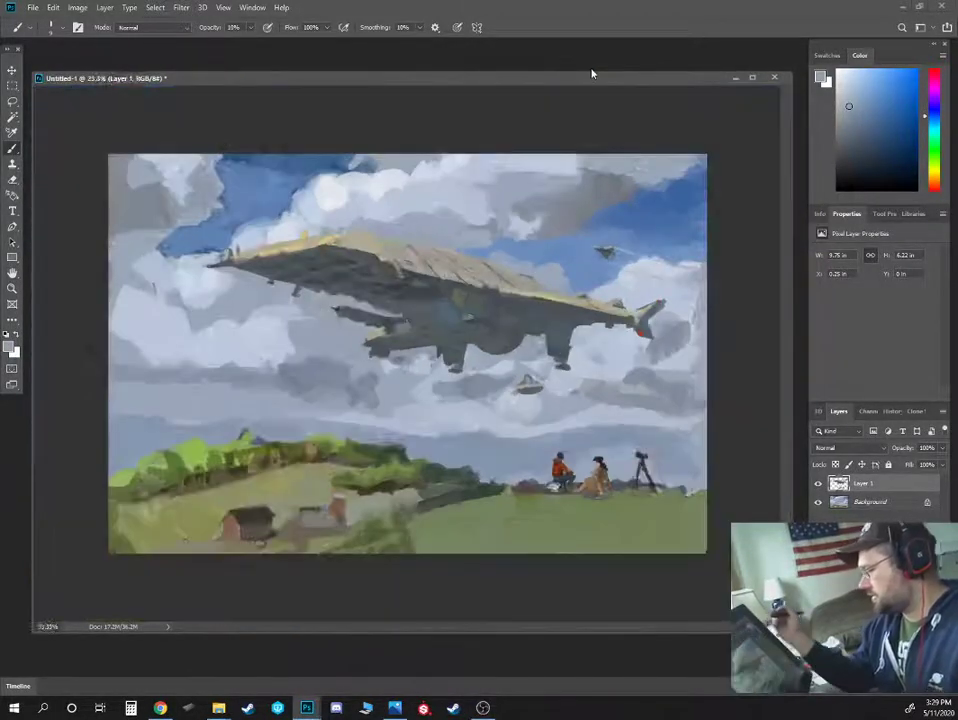
pyautogui.hotkey('ctrl', '+')
pyautogui.hotkey('ctrl', '+')
pyautogui.hotkey('ctrl', '+')
pyautogui.hotkey('ctrl', '+')
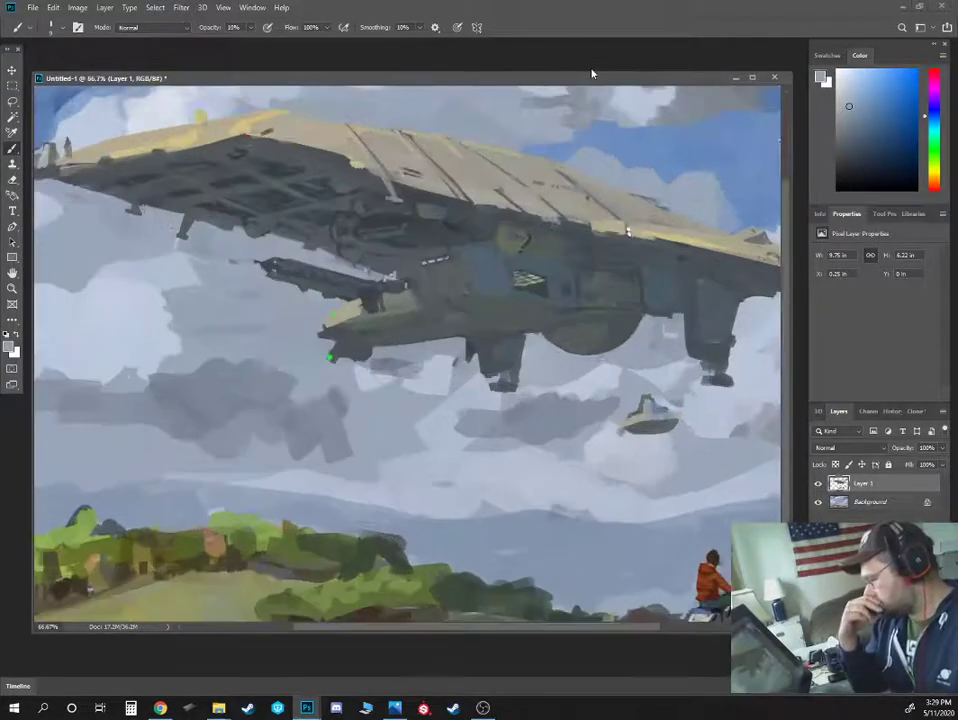
pyautogui.scroll(2, 470, 278)
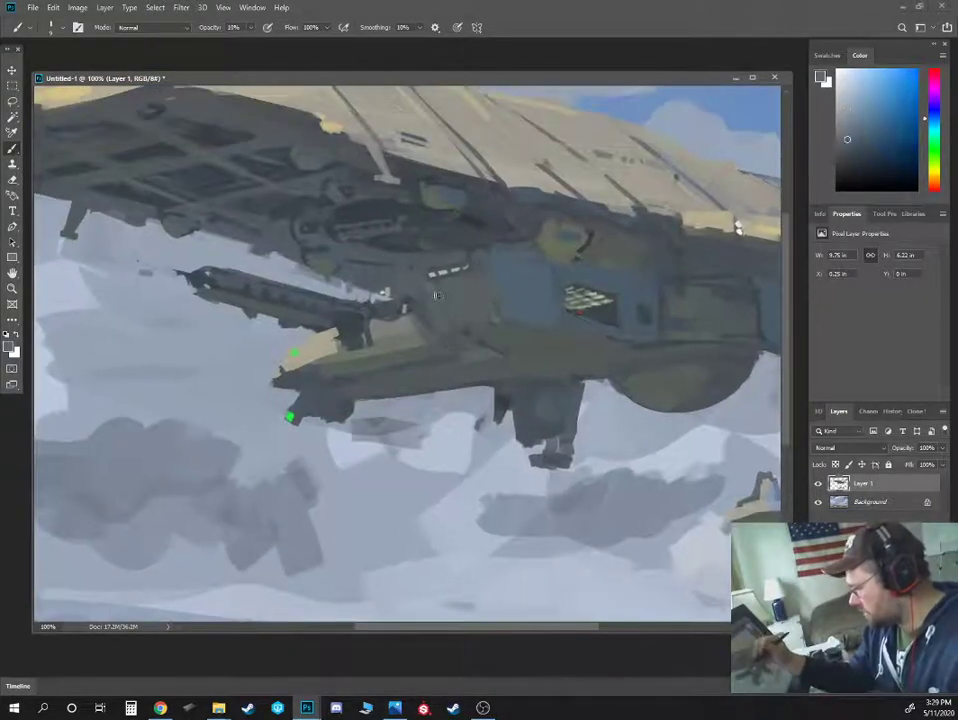
pyautogui.click(846, 123)
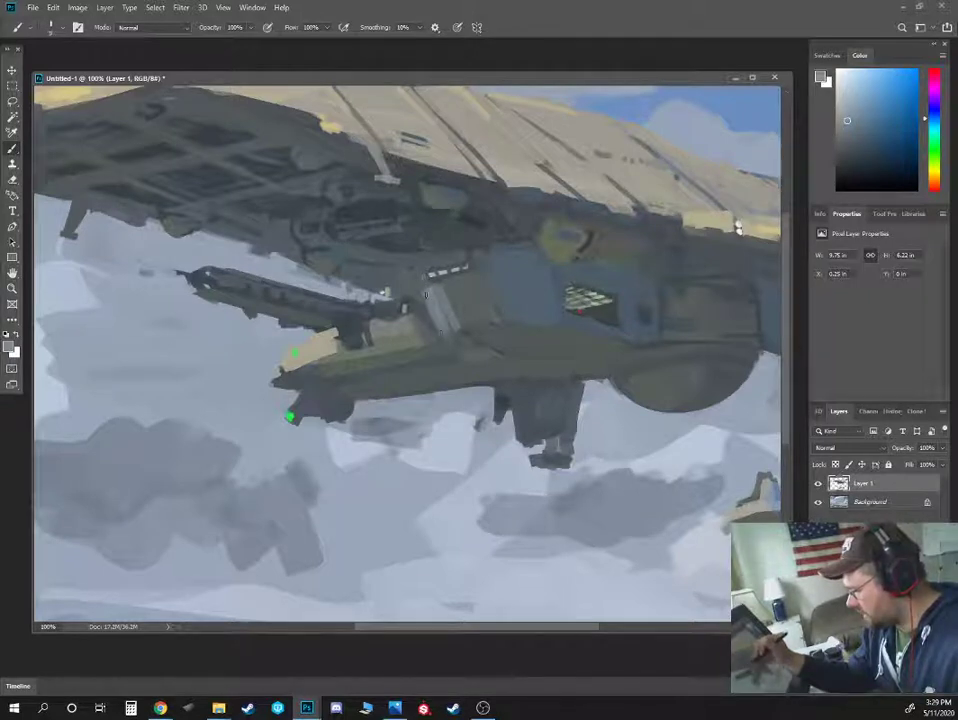
pyautogui.hotkey('ctrl', 'z')
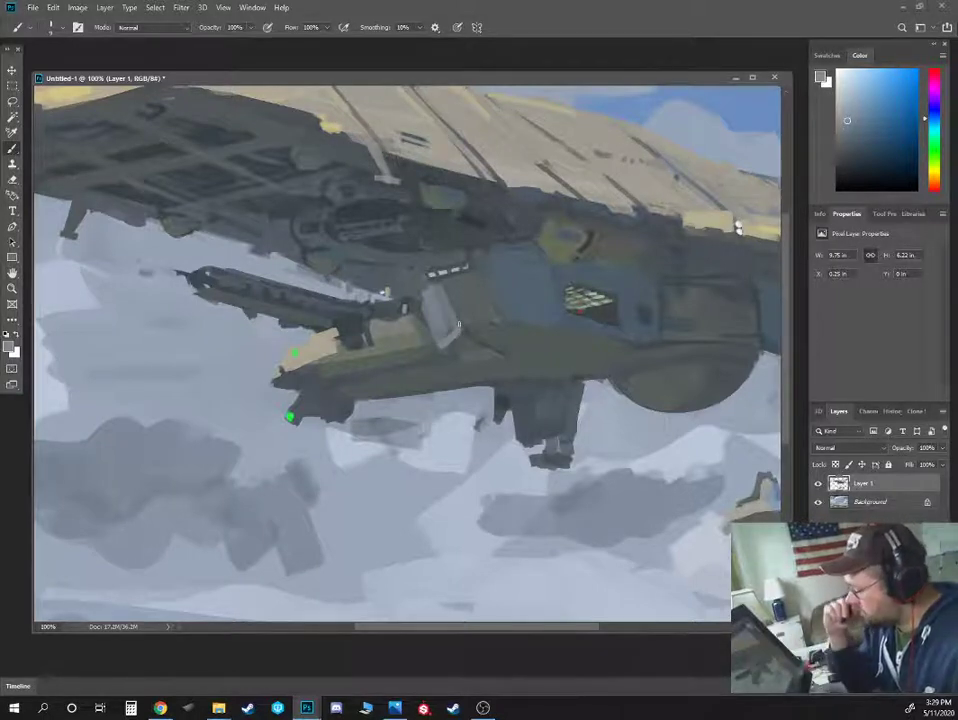
# Narrow the light slanted face to a thin strip by painting sampled hull grey over its rear side
pyautogui.keyDown('alt'); pyautogui.click(462, 291); pyautogui.keyUp('alt')
pyautogui.moveTo(441, 287)
pyautogui.mouseDown()
pyautogui.moveTo(455, 316)
pyautogui.moveTo(450, 330)
pyautogui.mouseUp()
pyautogui.keyDown('alt'); pyautogui.click(430, 332); pyautogui.keyUp('alt')
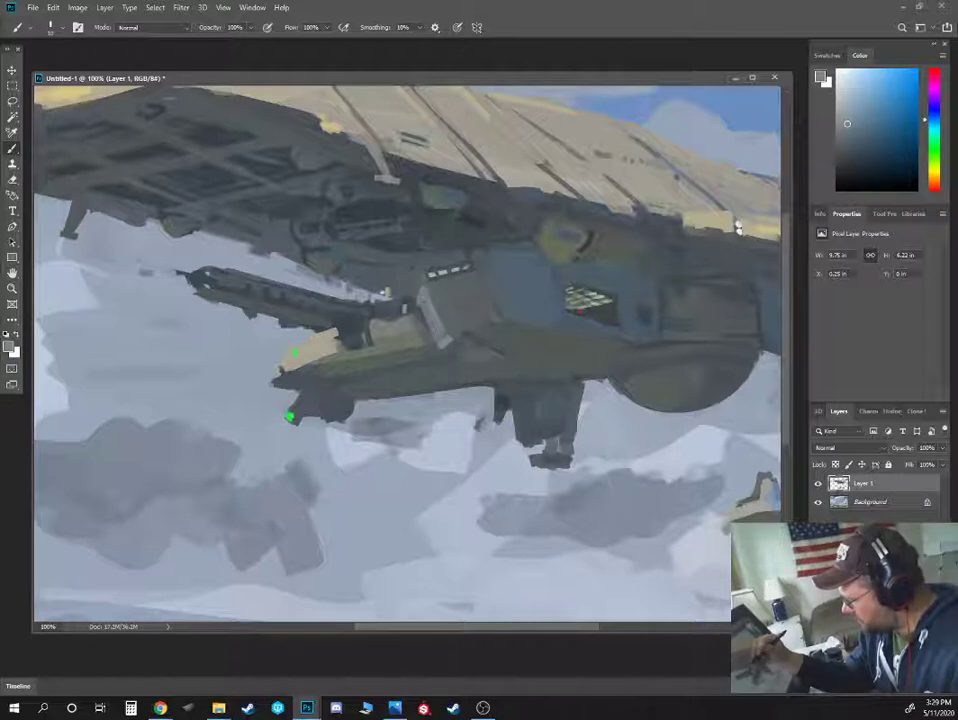
# Highlight the small domes under the flight deck with a lightened grey shifted from green to a yellow hue
pyautogui.moveTo(349, 330); pyautogui.dragTo(437, 389)
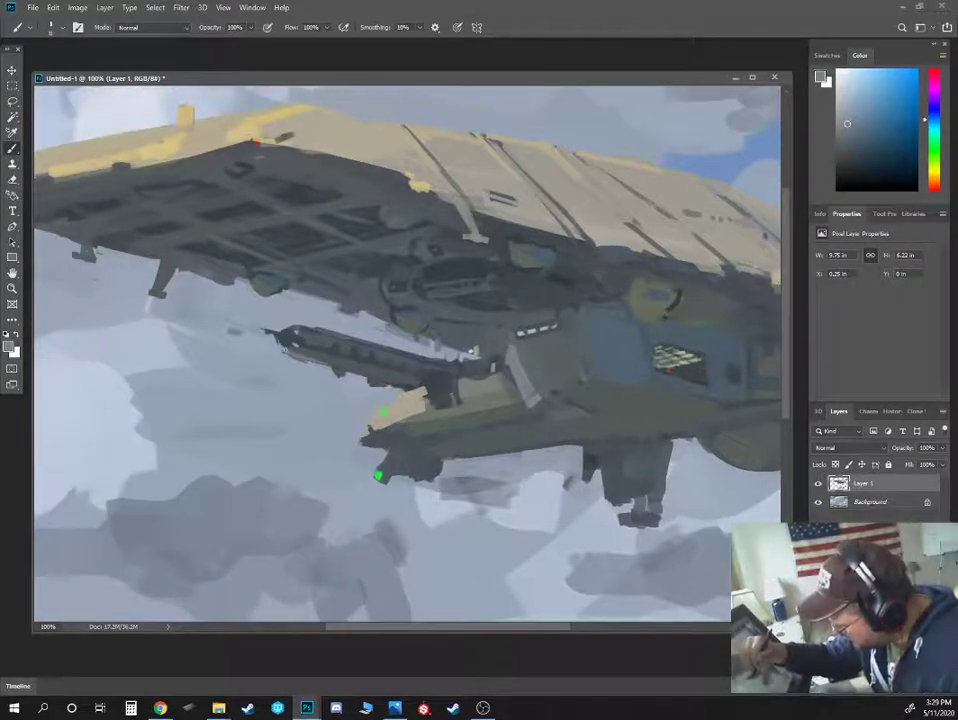
pyautogui.keyDown('alt'); pyautogui.click(258, 286); pyautogui.keyUp('alt')
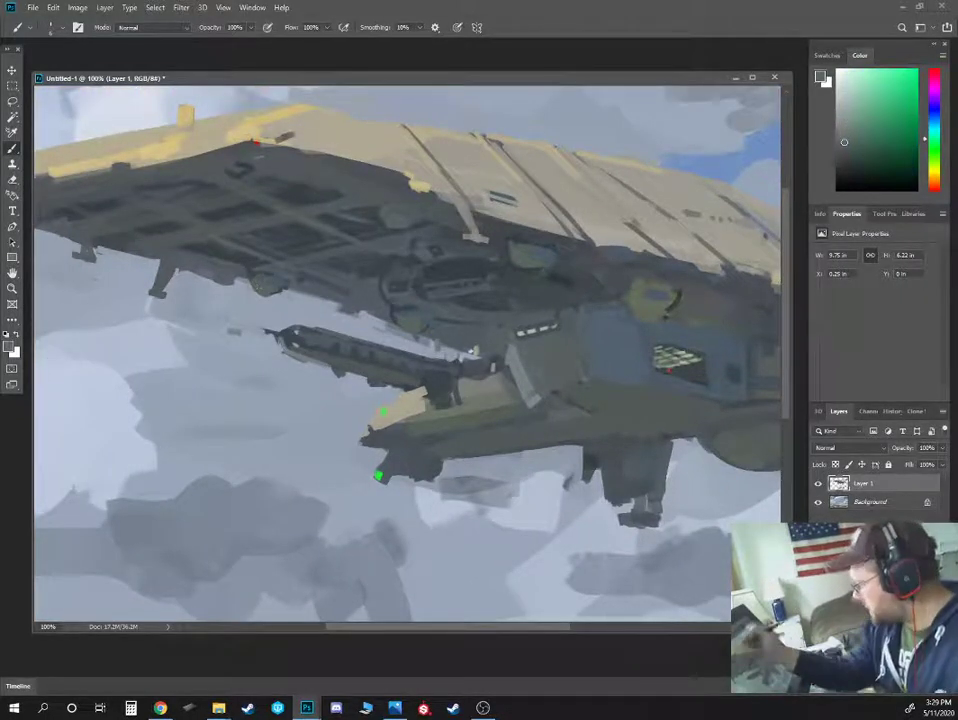
pyautogui.click(847, 128)
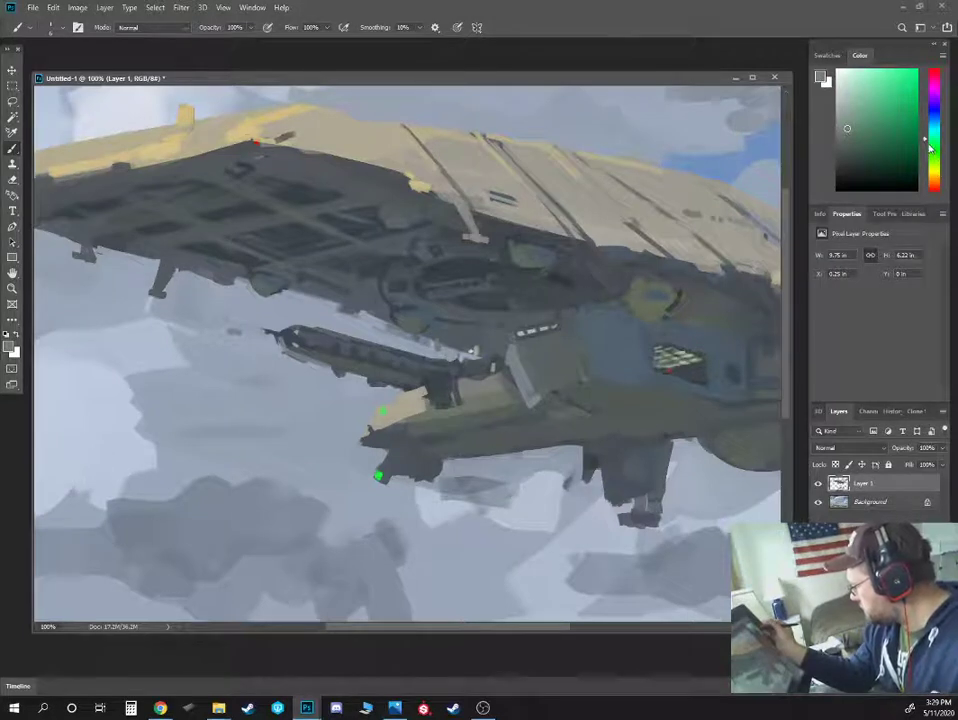
pyautogui.click(931, 171)
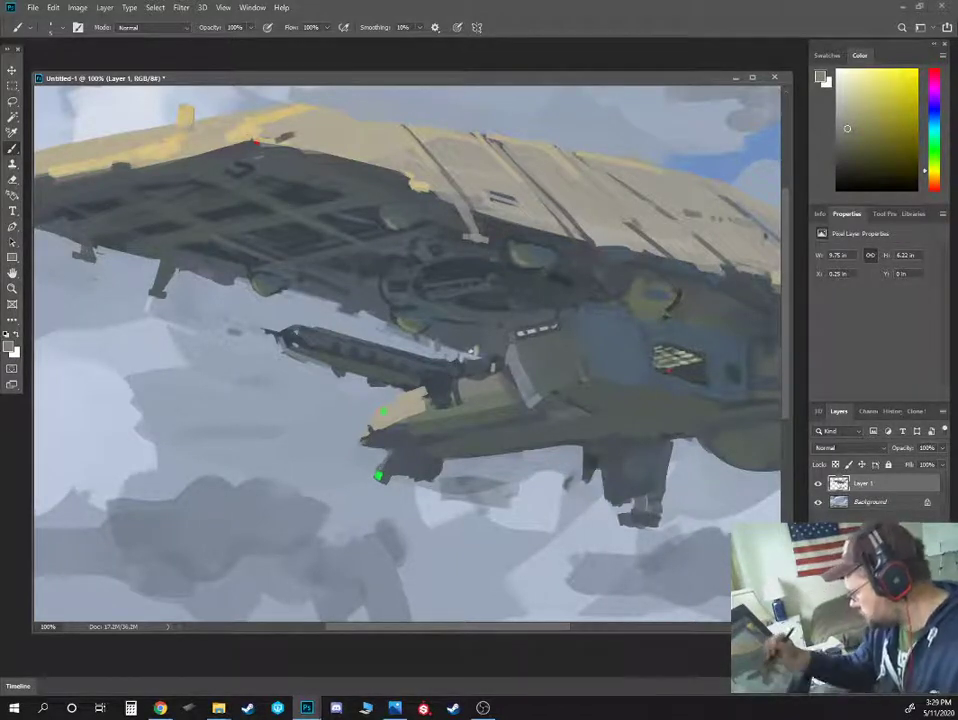
# Shape the gun's mounting bracket and the hull surface beneath it with sampled dark greys and hull greens
pyautogui.keyDown('alt'); pyautogui.click(511, 355); pyautogui.keyUp('alt')
pyautogui.keyDown('alt'); pyautogui.click(410, 437); pyautogui.keyUp('alt')
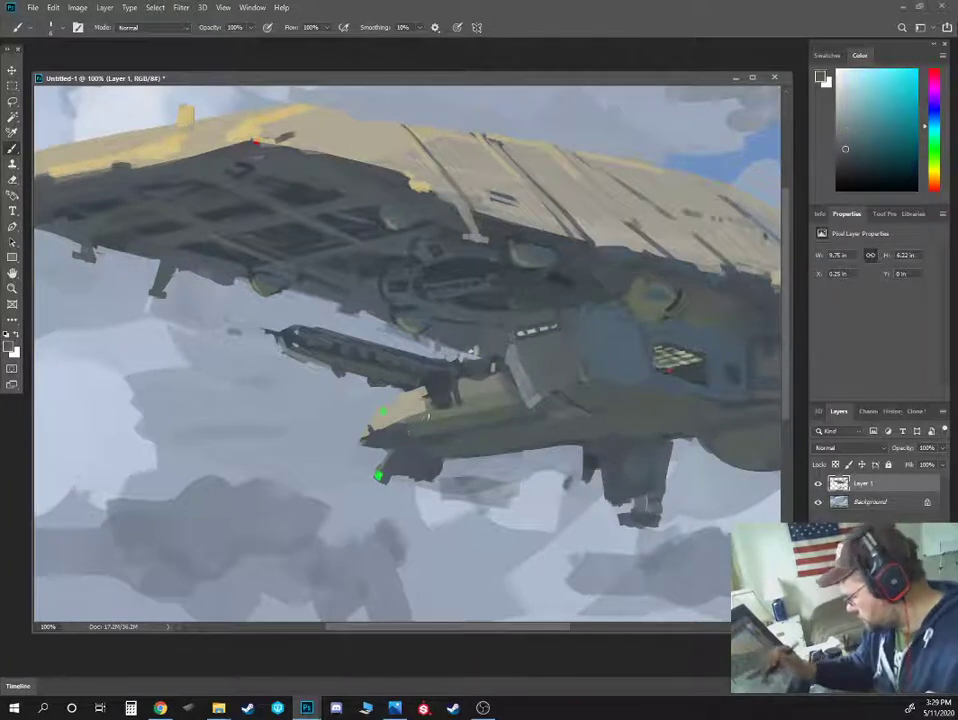
pyautogui.keyDown('alt'); pyautogui.click(411, 430); pyautogui.keyUp('alt')
pyautogui.moveTo(404, 424)
pyautogui.mouseDown()
pyautogui.moveTo(432, 411)
pyautogui.moveTo(420, 394)
pyautogui.moveTo(459, 448)
pyautogui.mouseUp()
pyautogui.keyDown('alt'); pyautogui.click(429, 375); pyautogui.keyUp('alt')
pyautogui.keyDown('alt'); pyautogui.click(422, 397); pyautogui.keyUp('alt')
pyautogui.keyDown('alt'); pyautogui.click(440, 432); pyautogui.keyUp('alt')
pyautogui.keyDown('alt'); pyautogui.click(433, 389); pyautogui.keyUp('alt')
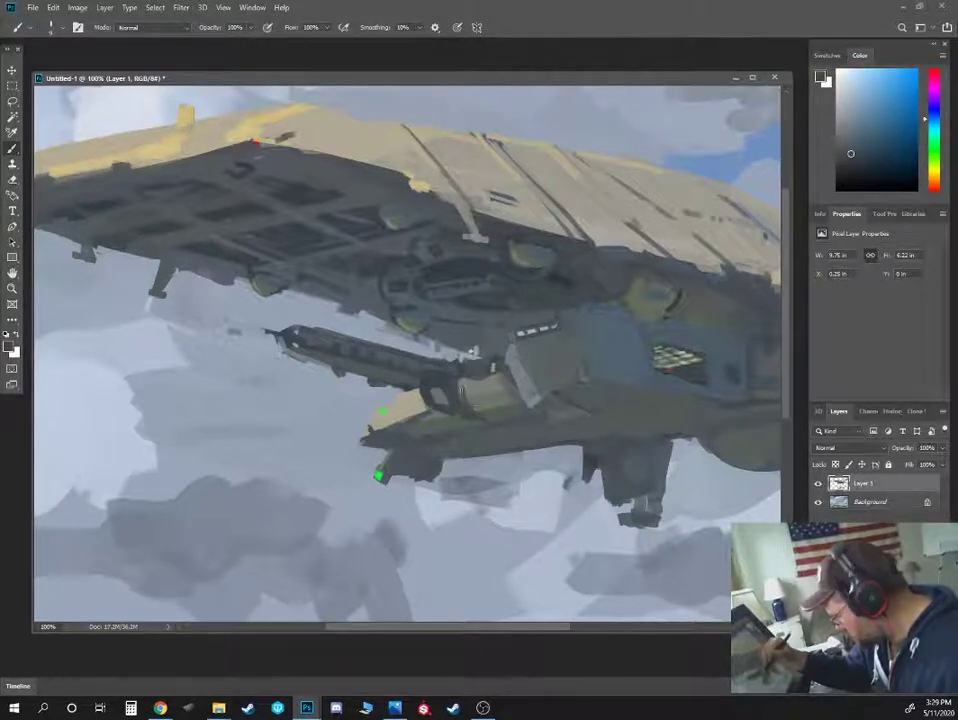
pyautogui.keyDown('alt'); pyautogui.click(420, 420); pyautogui.keyUp('alt')
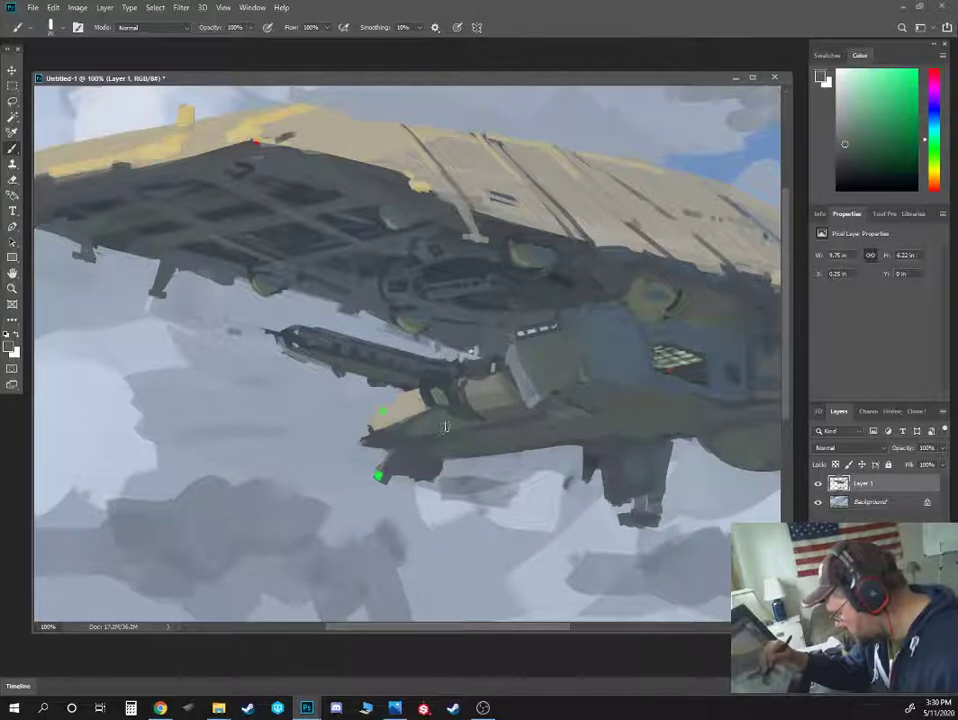
# Detail the recessed area between the gun mount and the slanted panel with sampled hull tones and a smaller brush
pyautogui.keyDown('alt'); pyautogui.click(529, 367); pyautogui.keyUp('alt')
pyautogui.keyDown('alt'); pyautogui.click(451, 423); pyautogui.keyUp('alt')
pyautogui.keyDown('alt'); pyautogui.click(455, 402); pyautogui.keyUp('alt')
pyautogui.keyDown('alt'); pyautogui.click(457, 397); pyautogui.keyUp('alt')
pyautogui.moveTo(463, 405)
pyautogui.mouseDown()
pyautogui.moveTo(509, 391)
pyautogui.moveTo(475, 402)
pyautogui.moveTo(494, 379)
pyautogui.mouseUp()
pyautogui.press('[')
pyautogui.press('[')
pyautogui.press('[')
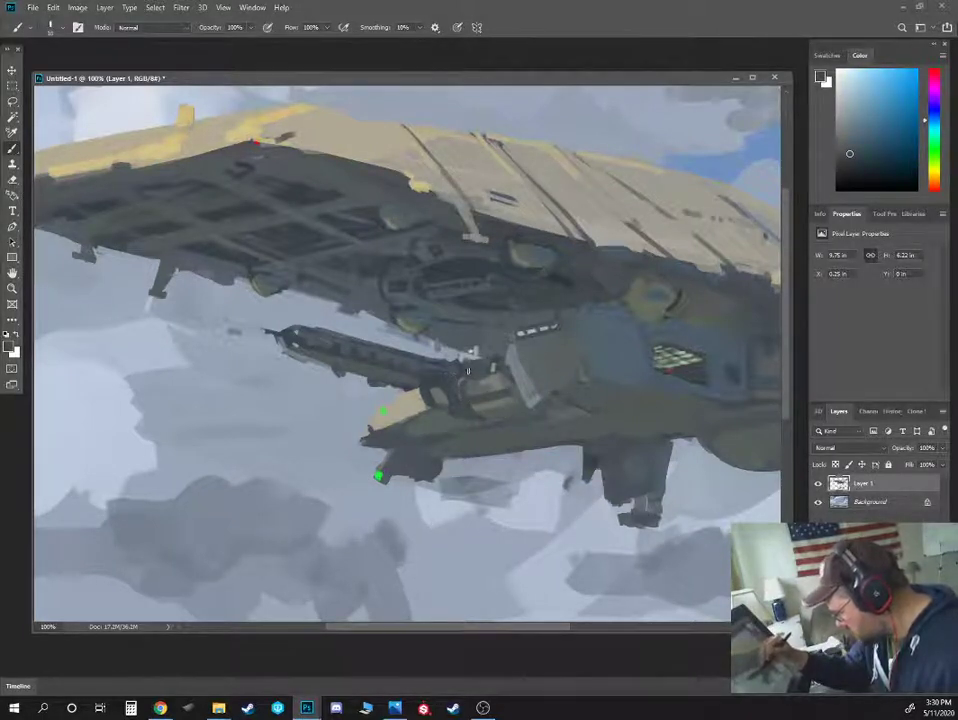
# Refine the hull silhouette above the gun with small strokes of sampled sky grey and dark hull grey
pyautogui.keyDown('alt'); pyautogui.click(295, 331); pyautogui.keyUp('alt')
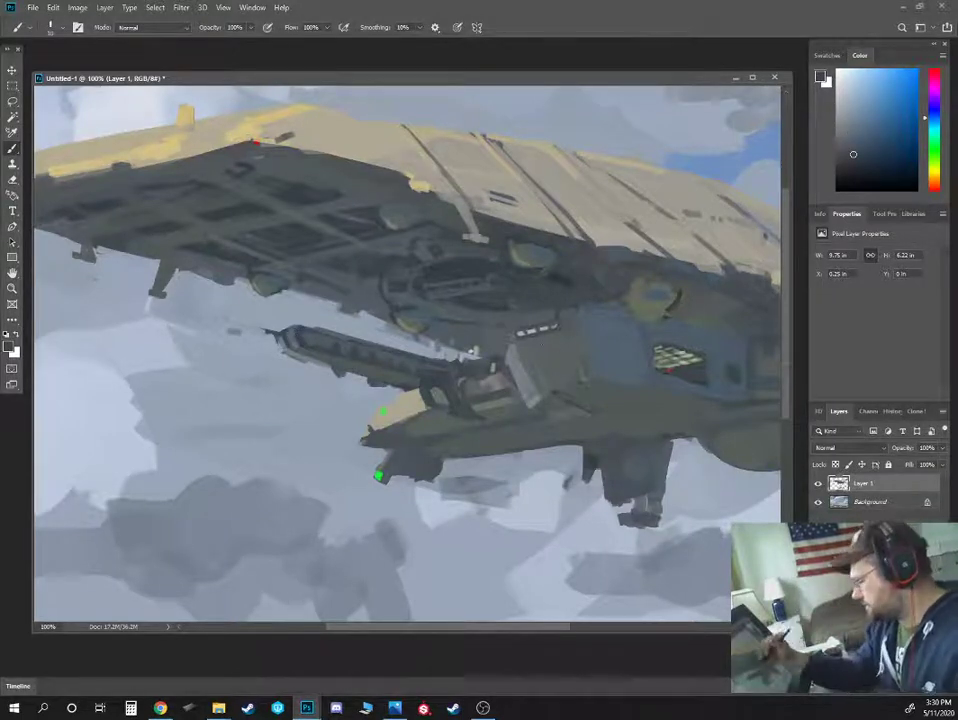
pyautogui.keyDown('alt'); pyautogui.click(438, 338); pyautogui.keyUp('alt')
pyautogui.keyDown('alt'); pyautogui.click(430, 350); pyautogui.keyUp('alt')
pyautogui.keyDown('alt'); pyautogui.click(452, 335); pyautogui.keyUp('alt')
pyautogui.keyDown('alt'); pyautogui.click(437, 341); pyautogui.keyUp('alt')
pyautogui.moveTo(436, 343); pyautogui.dragTo(443, 341)
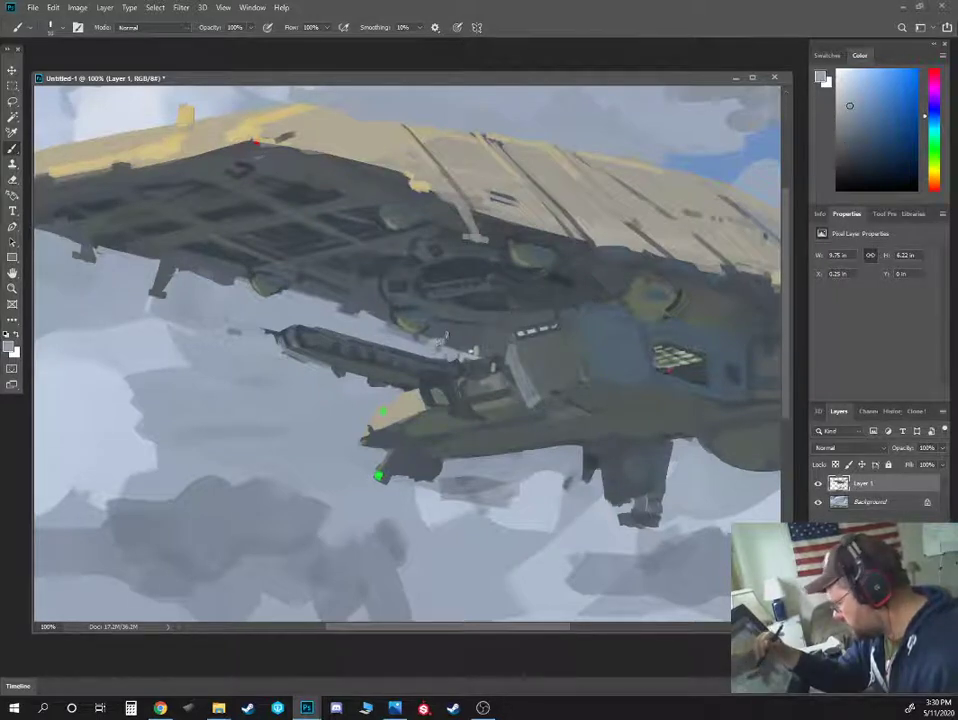
pyautogui.keyDown('alt'); pyautogui.click(449, 340); pyautogui.keyUp('alt')
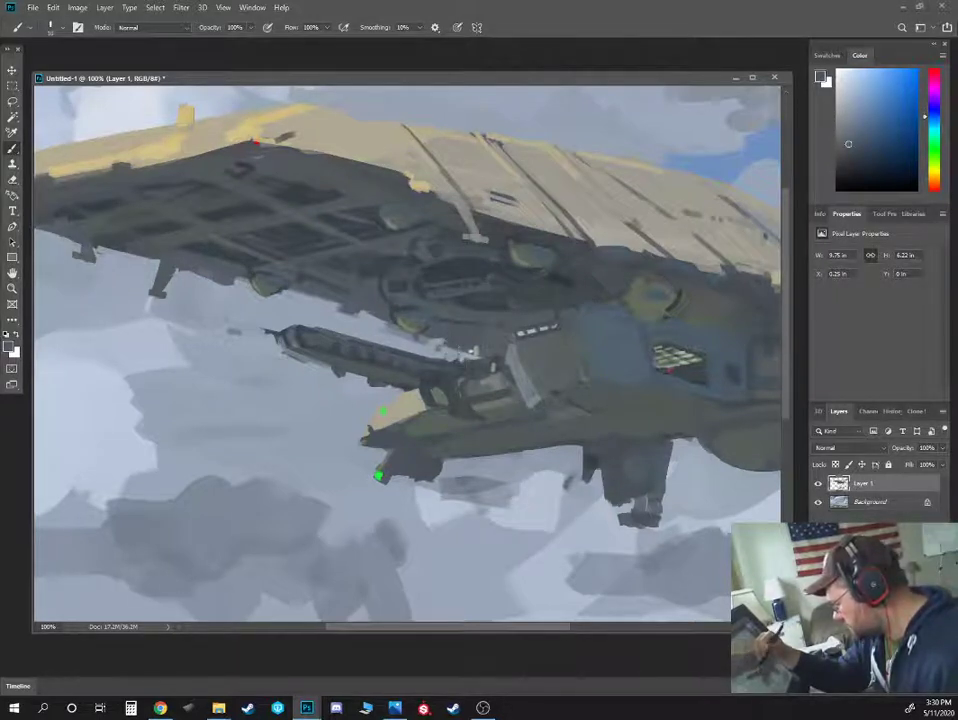
pyautogui.keyDown('alt'); pyautogui.click(453, 348); pyautogui.keyUp('alt')
# Cut back the underside of the ship's front hull by painting sampled sky grey along its lower edge
pyautogui.hotkey('ctrl', '-')
pyautogui.hotkey('ctrl', '-')
pyautogui.hotkey('ctrl', '-')
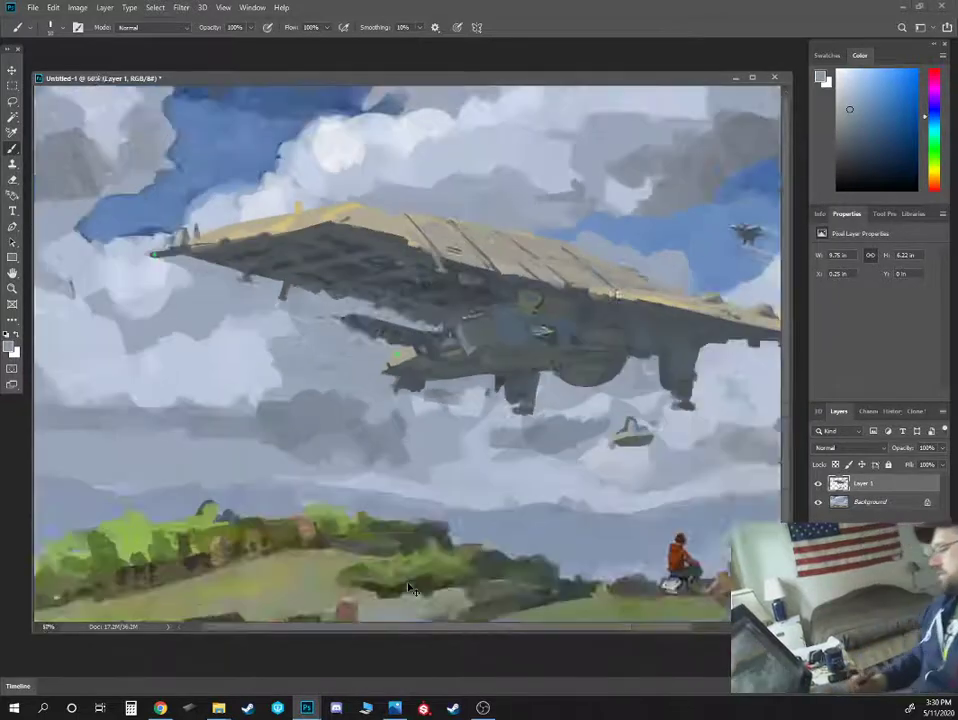
pyautogui.hotkey('ctrl', '+')
pyautogui.hotkey('ctrl', '+')
pyautogui.hotkey('ctrl', '+')
pyautogui.keyDown('alt'); pyautogui.click(482, 346); pyautogui.keyUp('alt')
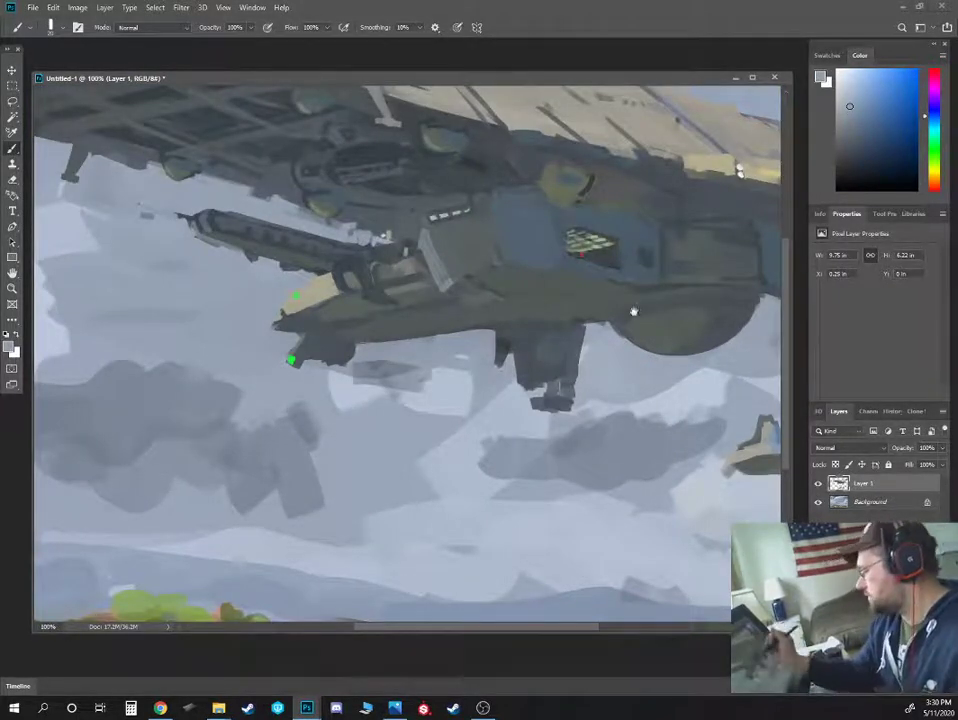
pyautogui.moveTo(614, 316)
pyautogui.mouseDown()
pyautogui.moveTo(306, 347)
pyautogui.moveTo(318, 354)
pyautogui.mouseUp()
pyautogui.moveTo(555, 325); pyautogui.dragTo(740, 320)
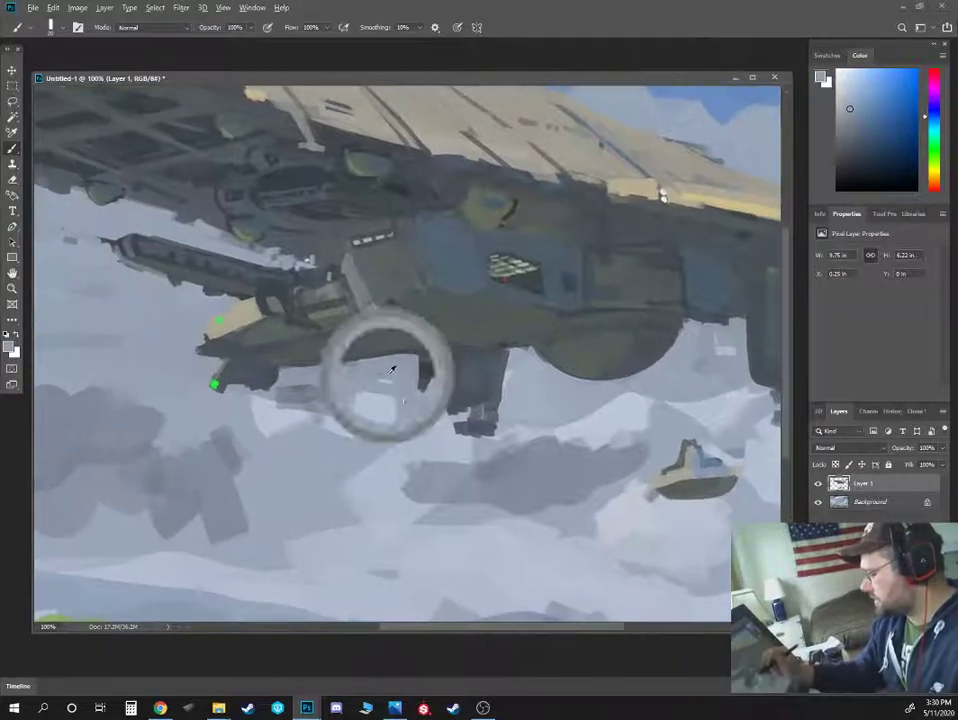
pyautogui.moveTo(402, 360); pyautogui.dragTo(349, 359)
# Paint a dark grey pod under the front hull with the sampled shadow colour, adjusting the brush size
pyautogui.keyDown('alt'); pyautogui.click(264, 376); pyautogui.keyUp('alt')
pyautogui.press('[')
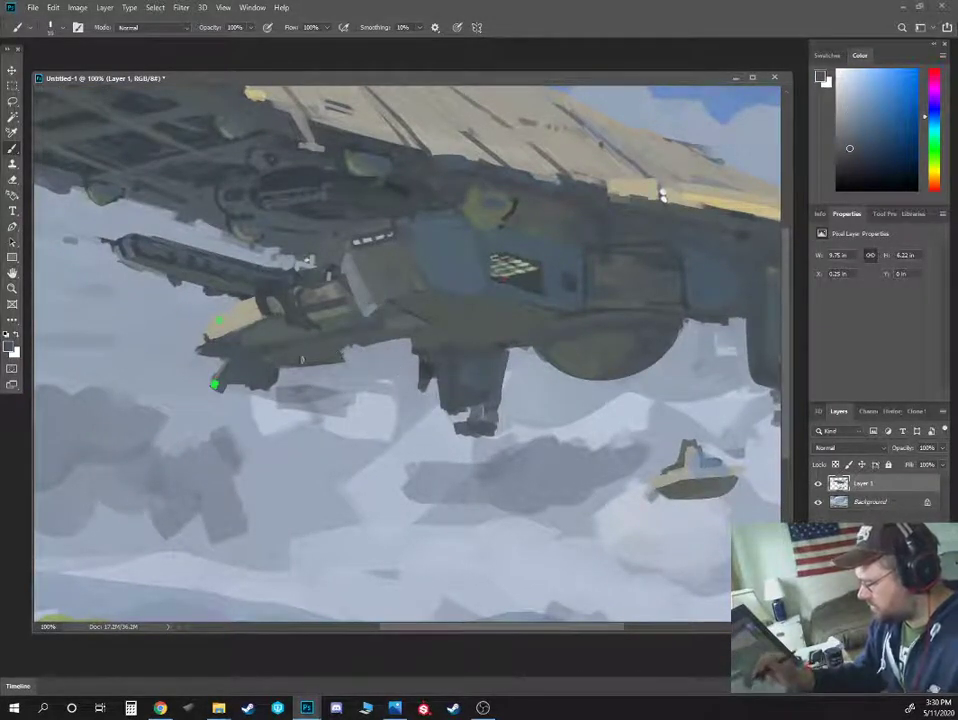
pyautogui.press(']')
pyautogui.press('[')
pyautogui.press(']')
pyautogui.moveTo(286, 369)
pyautogui.mouseDown()
pyautogui.moveTo(342, 370)
pyautogui.moveTo(348, 355)
pyautogui.moveTo(352, 366)
pyautogui.mouseUp()
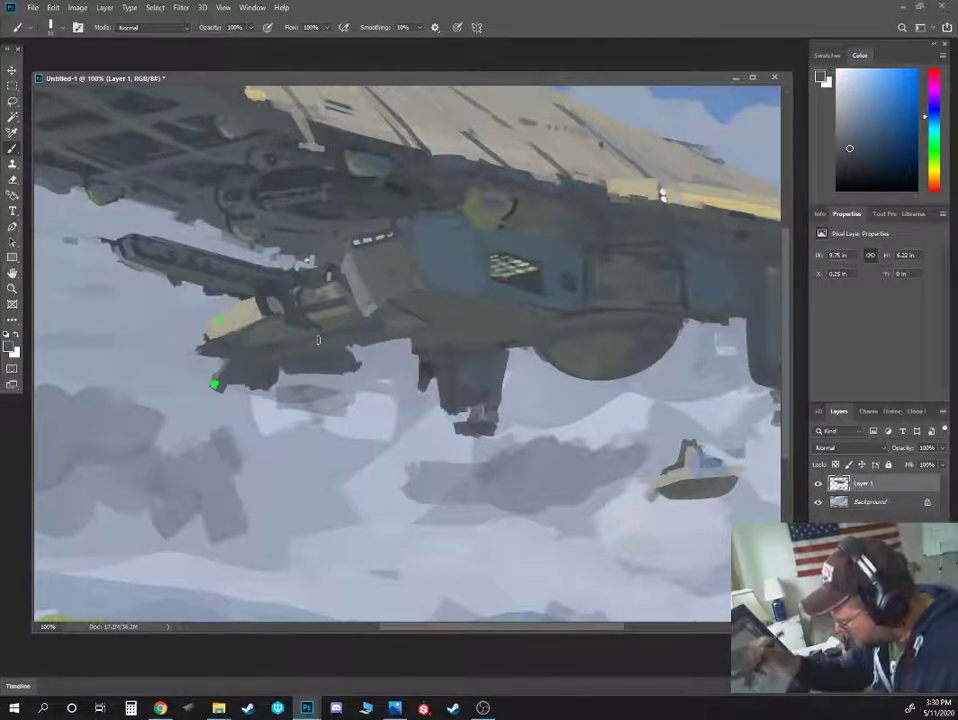
# Paint a thin sky-grey gap between the front hull and the pod, broken up by dark supports
pyautogui.keyDown('alt'); pyautogui.click(320, 360); pyautogui.keyUp('alt')
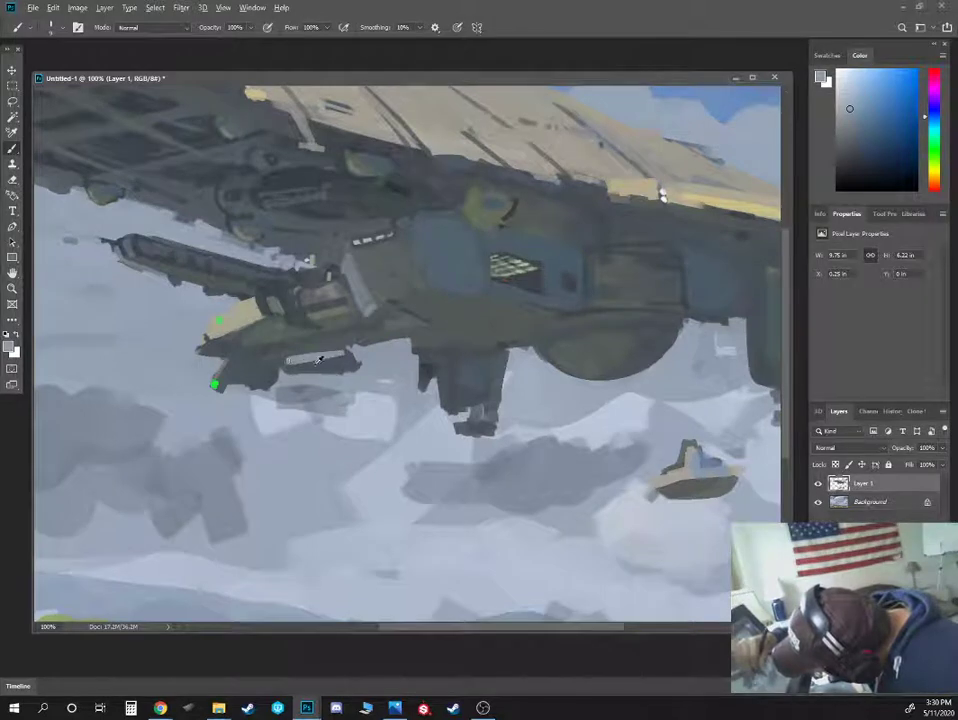
pyautogui.keyDown('alt'); pyautogui.click(319, 361); pyautogui.keyUp('alt')
pyautogui.moveTo(287, 362); pyautogui.dragTo(344, 357)
pyautogui.moveTo(284, 358); pyautogui.dragTo(344, 349)
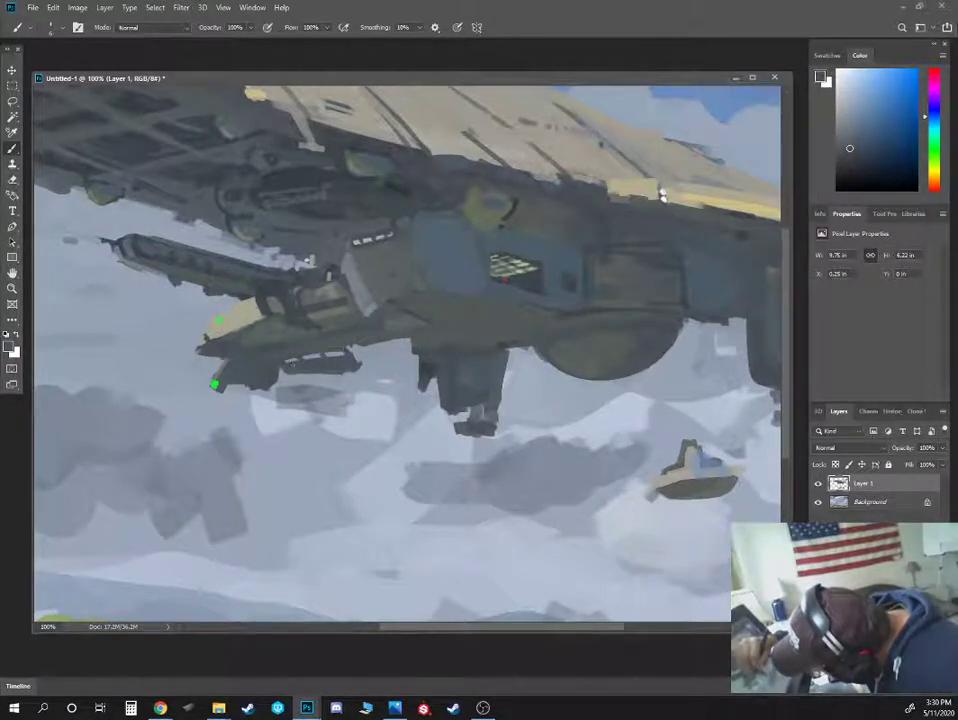
pyautogui.hotkey('ctrl', '-')
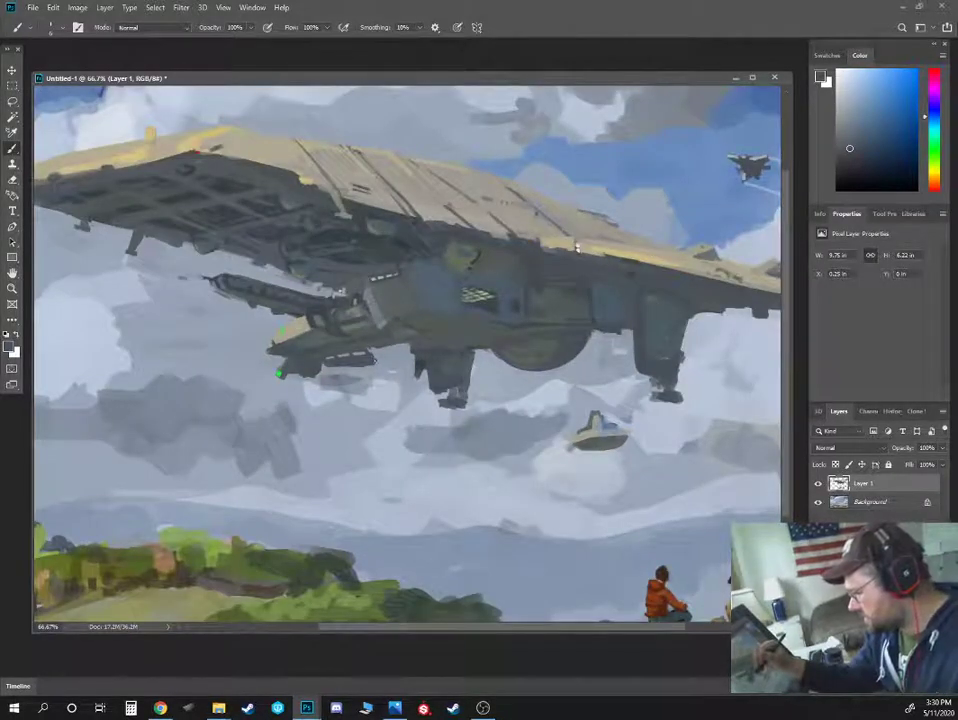
pyautogui.hotkey('ctrl', '+')
pyautogui.hotkey('ctrl', '+')
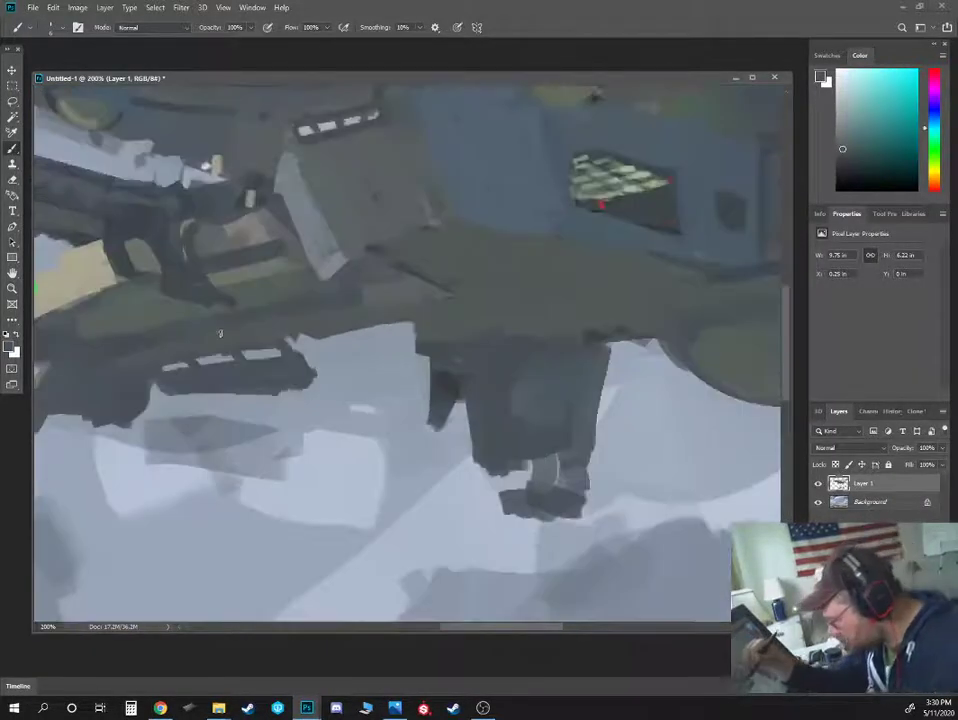
# Darken the brush colour to a deep blue-grey and paint three small dark struts linking the front hull to the pod below it
pyautogui.moveTo(209, 339); pyautogui.dragTo(297, 352)
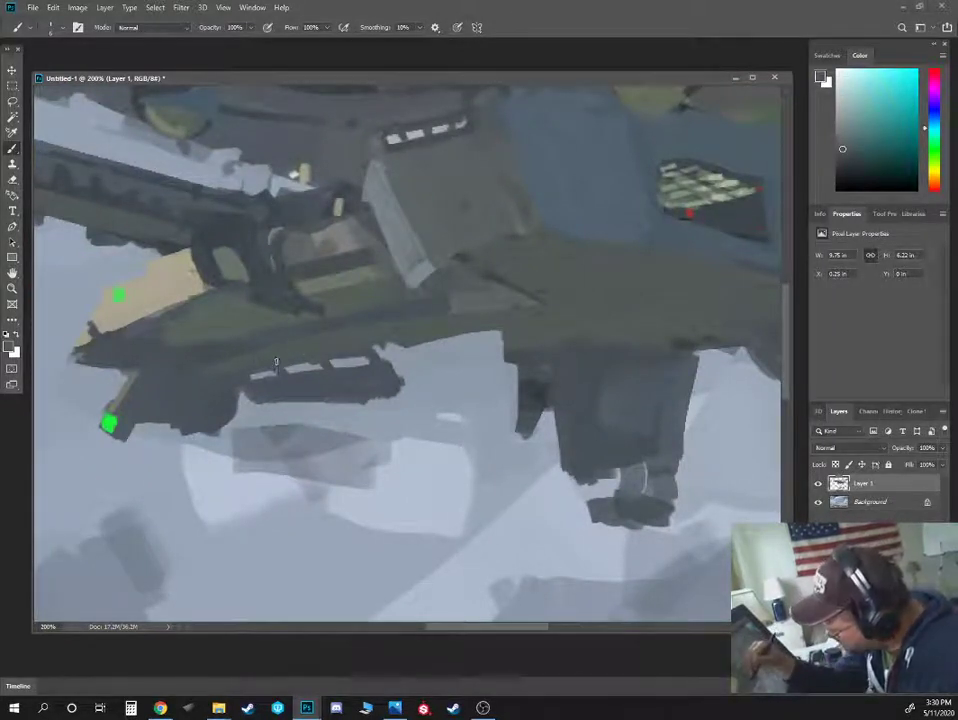
pyautogui.click(850, 160)
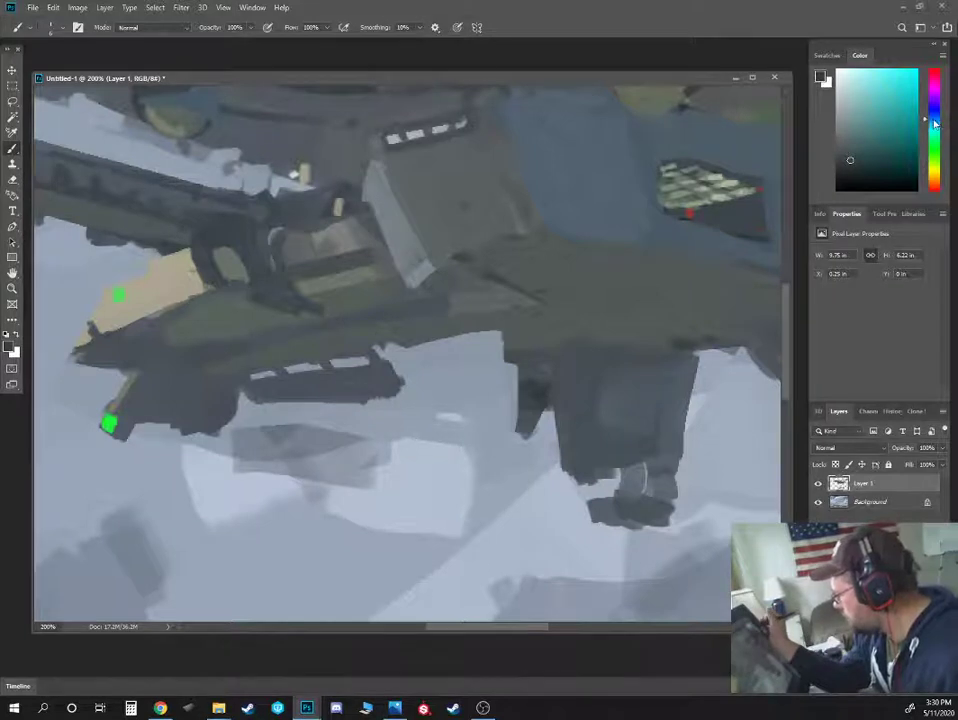
pyautogui.click(934, 120)
pyautogui.click(855, 165)
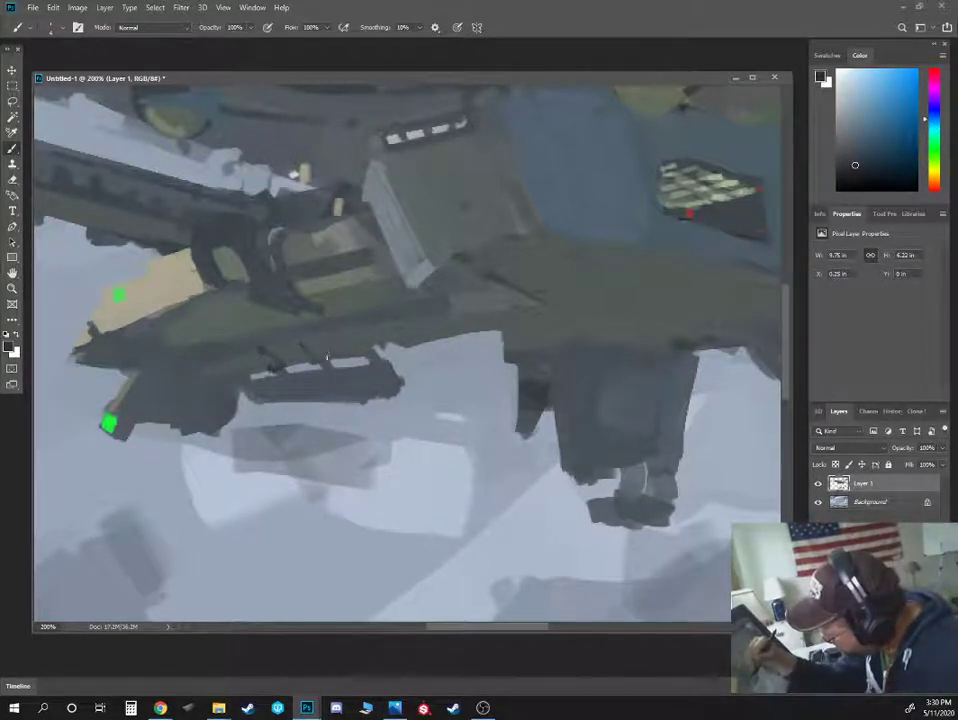
pyautogui.moveTo(350, 328); pyautogui.dragTo(370, 349)
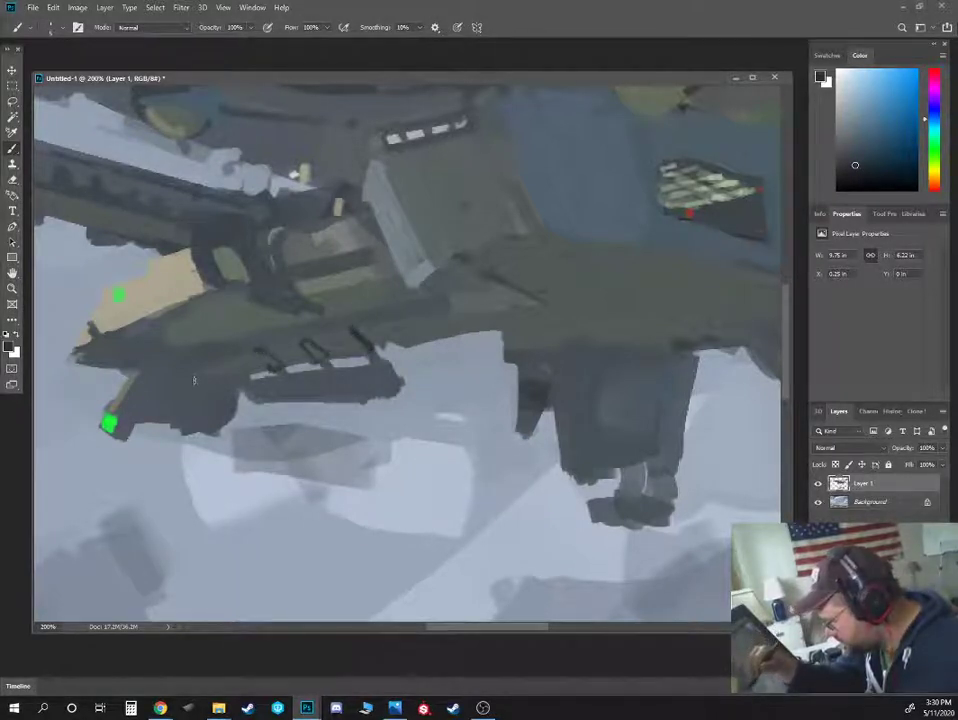
# Reshape the foot and ankle of the ship's front leg with sampled dark greys and small touches of sky grey
pyautogui.hotkey('ctrl', '-')
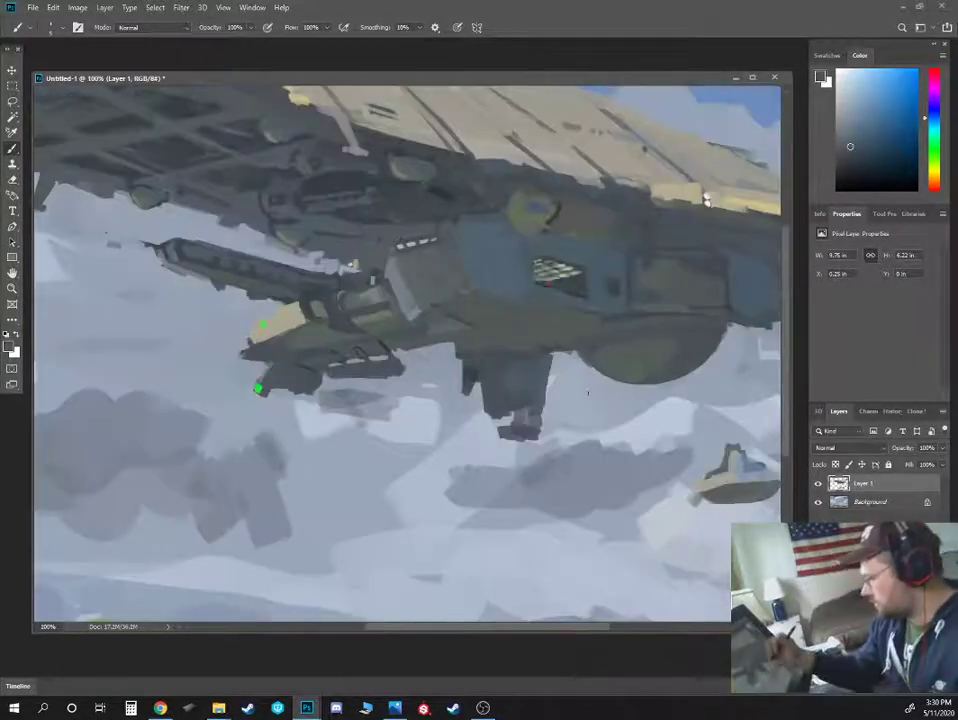
pyautogui.moveTo(614, 445); pyautogui.dragTo(600, 418)
pyautogui.keyDown('alt'); pyautogui.click(488, 374); pyautogui.keyUp('alt')
pyautogui.moveTo(480, 380); pyautogui.dragTo(487, 387)
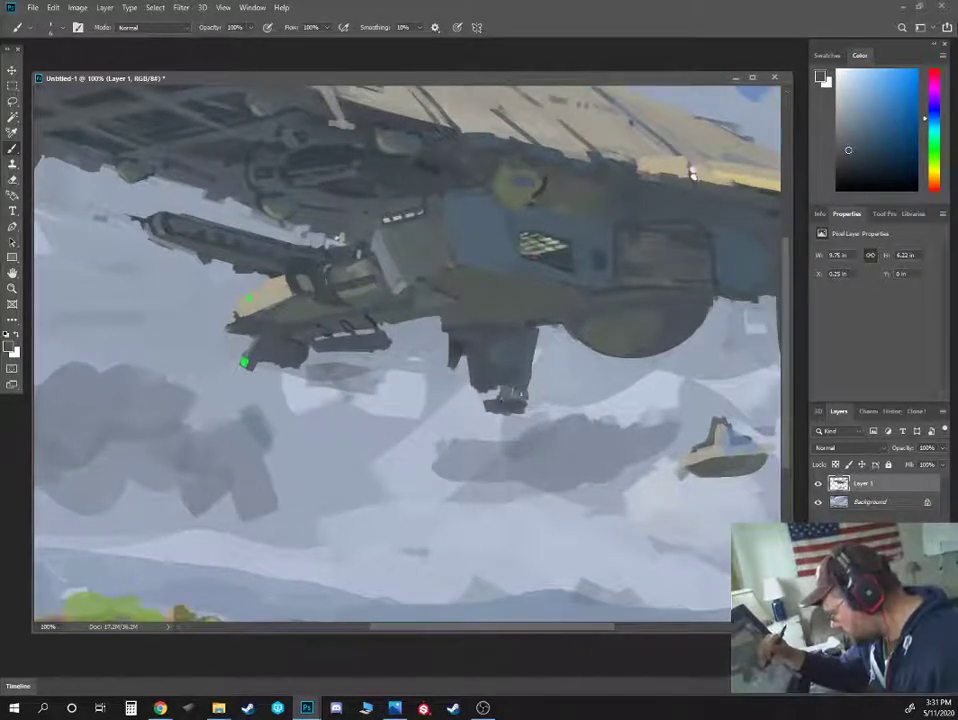
pyautogui.keyDown('alt'); pyautogui.click(377, 296); pyautogui.keyUp('alt')
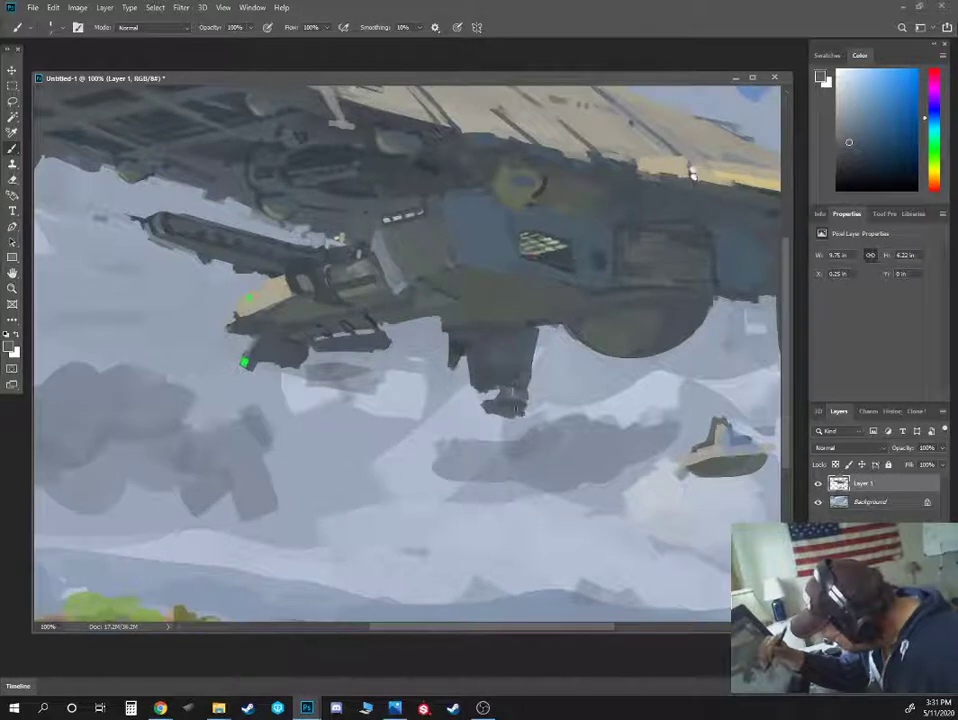
pyautogui.keyDown('alt'); pyautogui.click(530, 402); pyautogui.keyUp('alt')
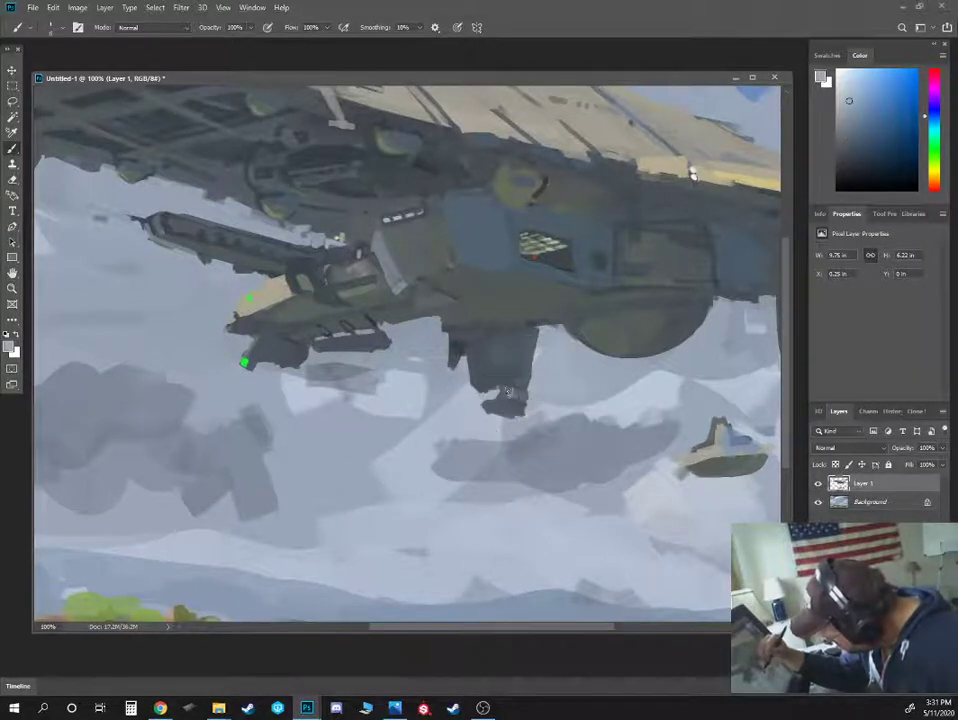
pyautogui.keyDown('alt'); pyautogui.click(539, 401); pyautogui.keyUp('alt')
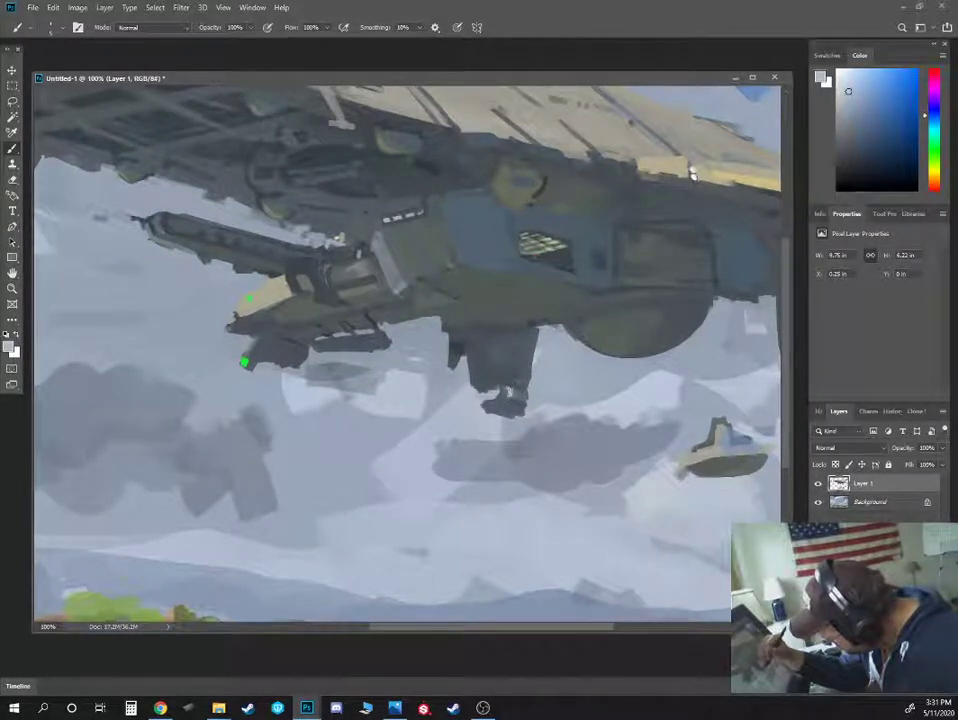
pyautogui.keyDown('alt'); pyautogui.click(504, 396); pyautogui.keyUp('alt')
pyautogui.keyDown('alt'); pyautogui.click(505, 408); pyautogui.keyUp('alt')
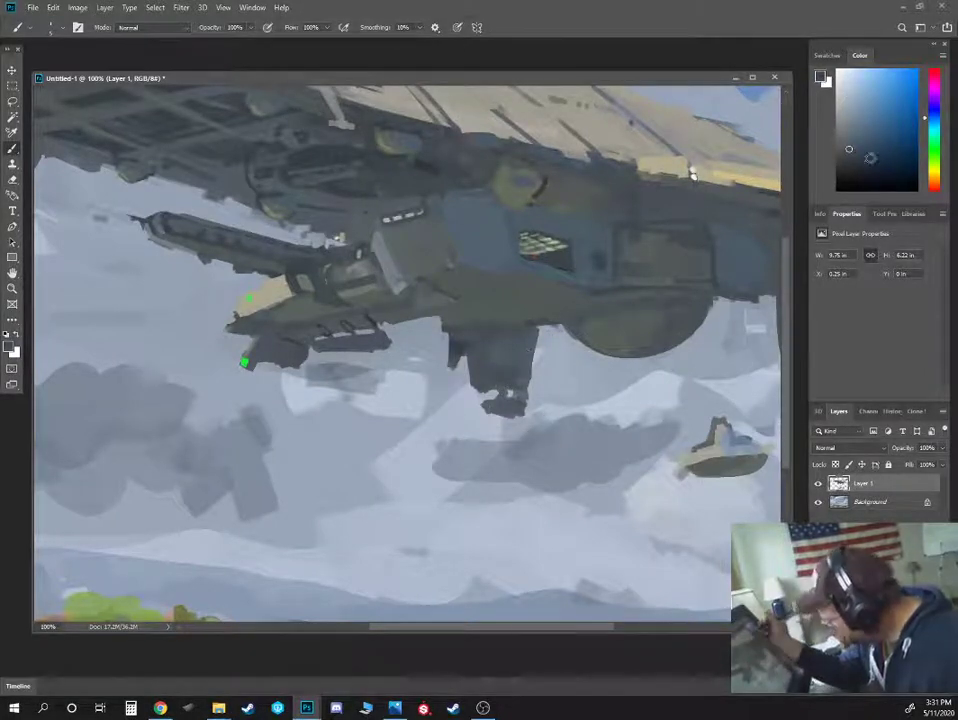
pyautogui.keyDown('alt'); pyautogui.click(495, 386); pyautogui.keyUp('alt')
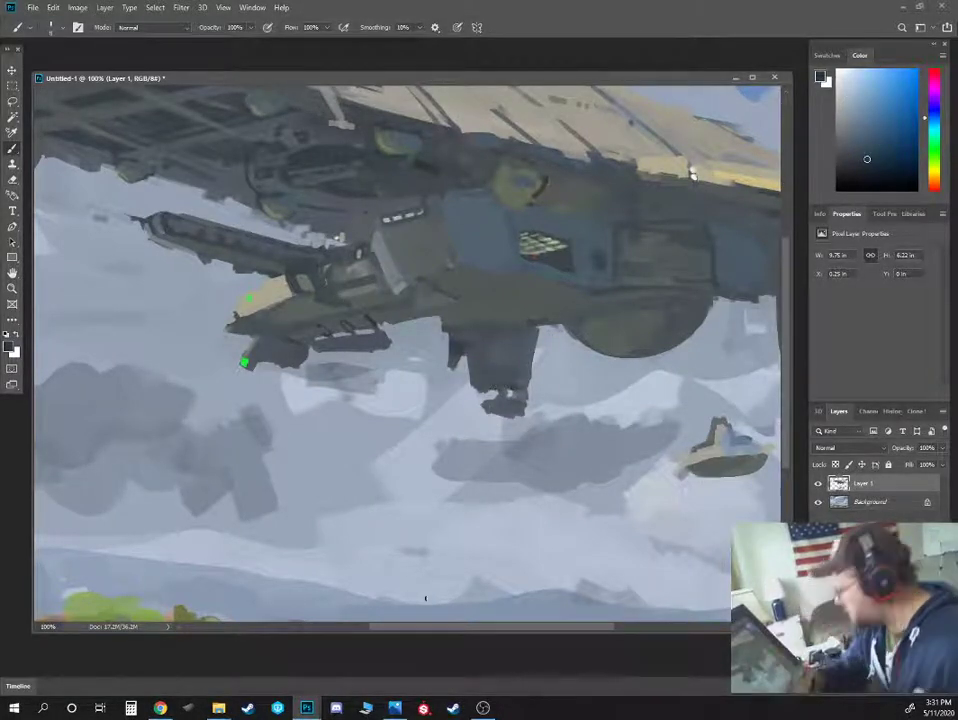
# Smooth the shading on the lower part of the rear leg with blue-greys sampled from the leg
pyautogui.moveTo(639, 361); pyautogui.dragTo(441, 389)
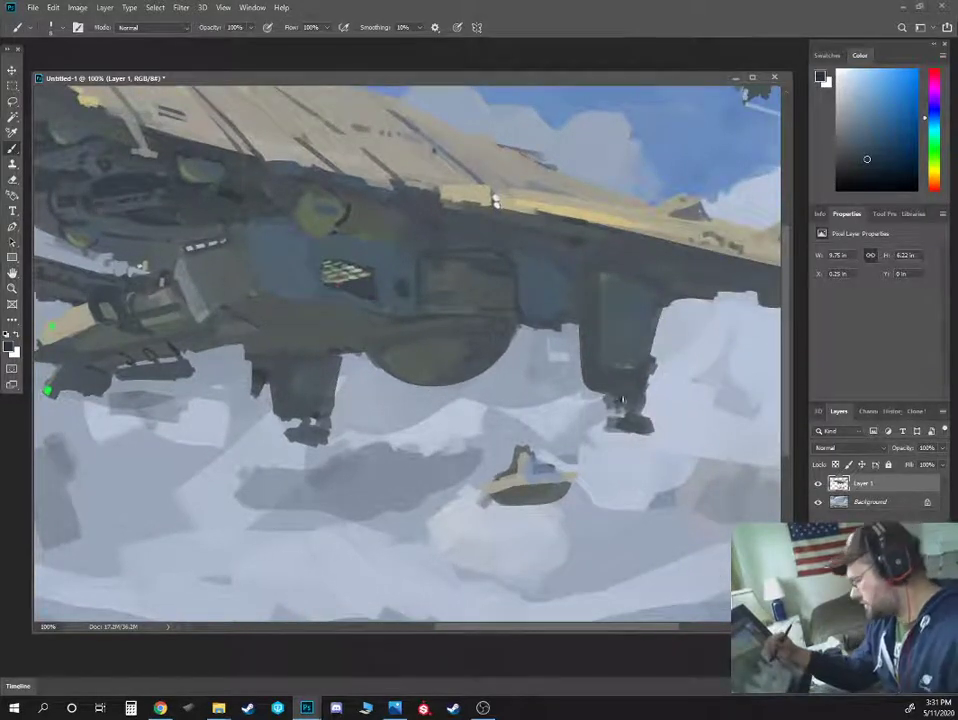
pyautogui.keyDown('alt'); pyautogui.click(618, 361); pyautogui.keyUp('alt')
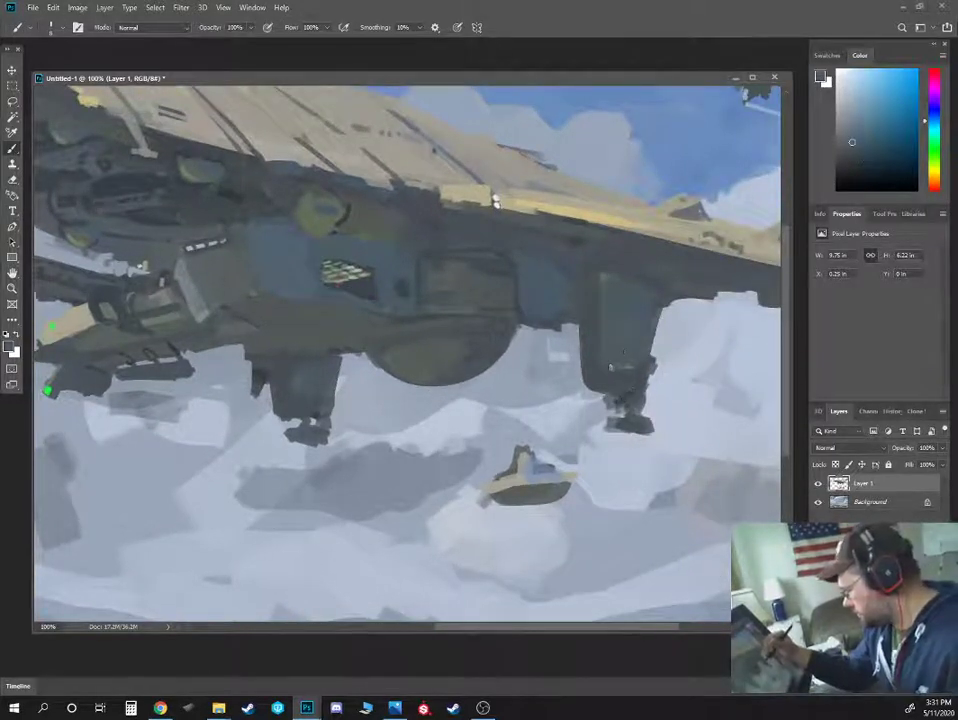
pyautogui.keyDown('alt'); pyautogui.click(604, 372); pyautogui.keyUp('alt')
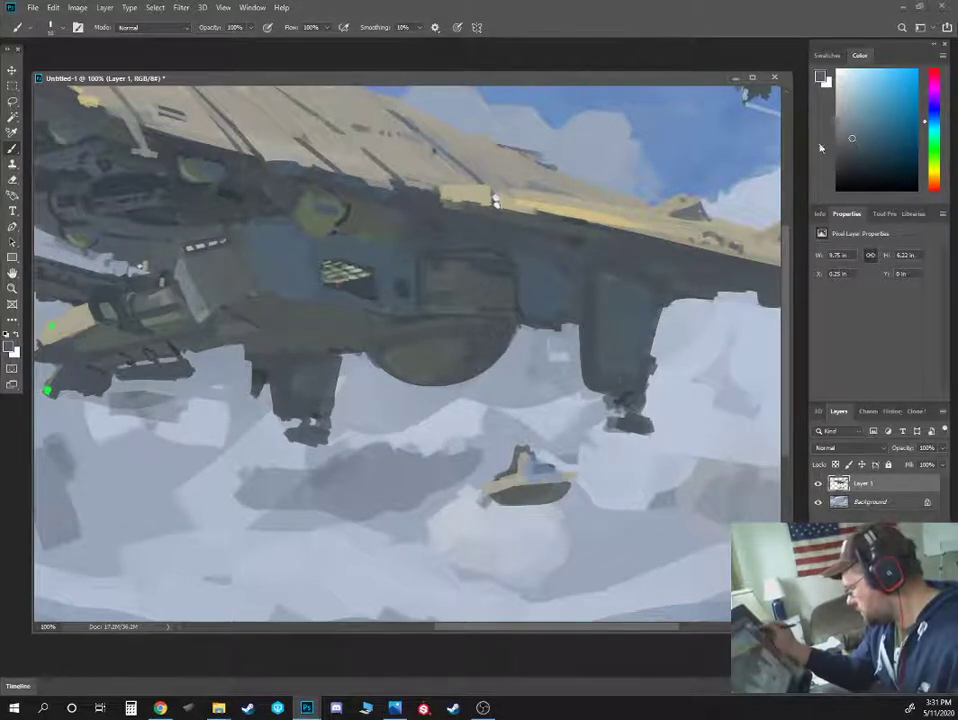
pyautogui.keyDown('alt'); pyautogui.click(634, 372); pyautogui.keyUp('alt')
# Refine the rear leg's ankle and foot with sampled dark greys, opening small light gaps around the joint
pyautogui.keyDown('alt'); pyautogui.click(623, 424); pyautogui.keyUp('alt')
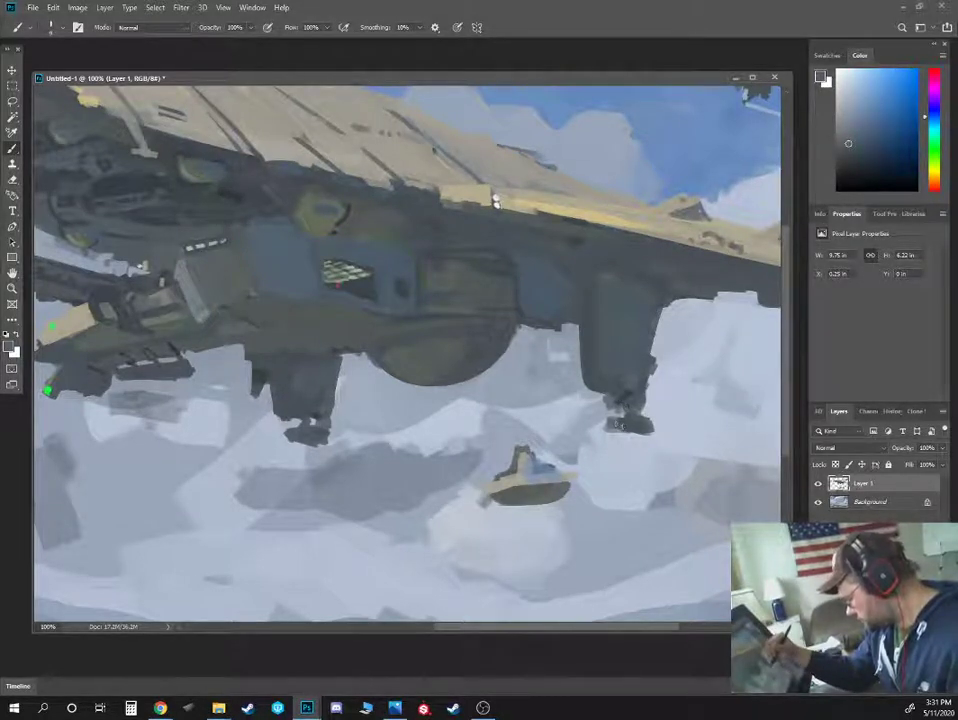
pyautogui.keyDown('alt'); pyautogui.click(612, 413); pyautogui.keyUp('alt')
pyautogui.keyDown('alt'); pyautogui.click(631, 418); pyautogui.keyUp('alt')
pyautogui.keyDown('alt'); pyautogui.click(607, 405); pyautogui.keyUp('alt')
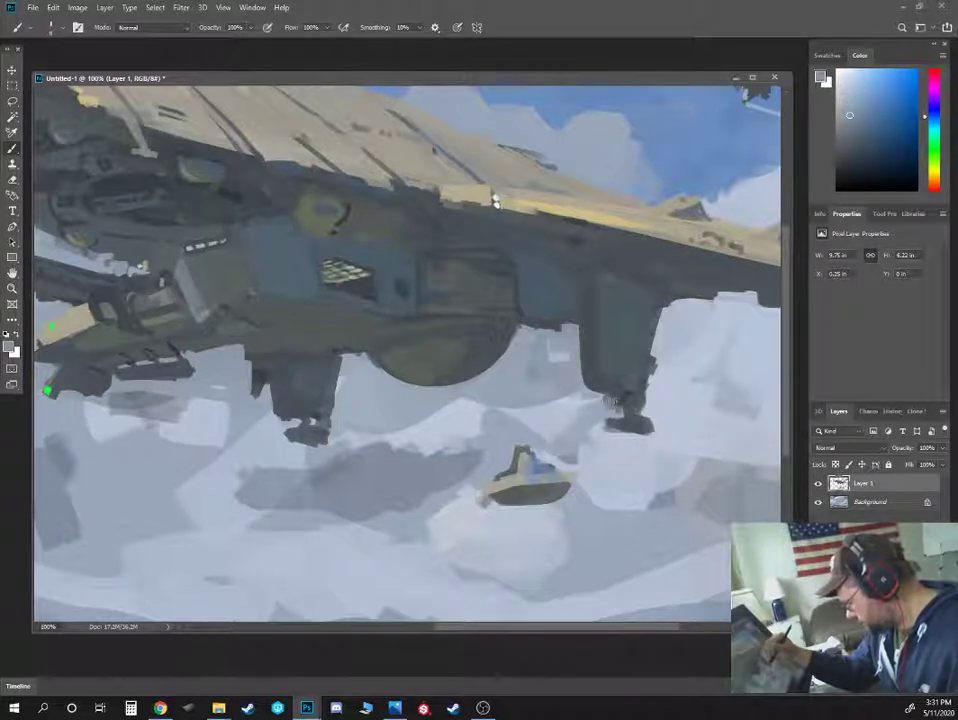
pyautogui.keyDown('alt'); pyautogui.click(615, 406); pyautogui.keyUp('alt')
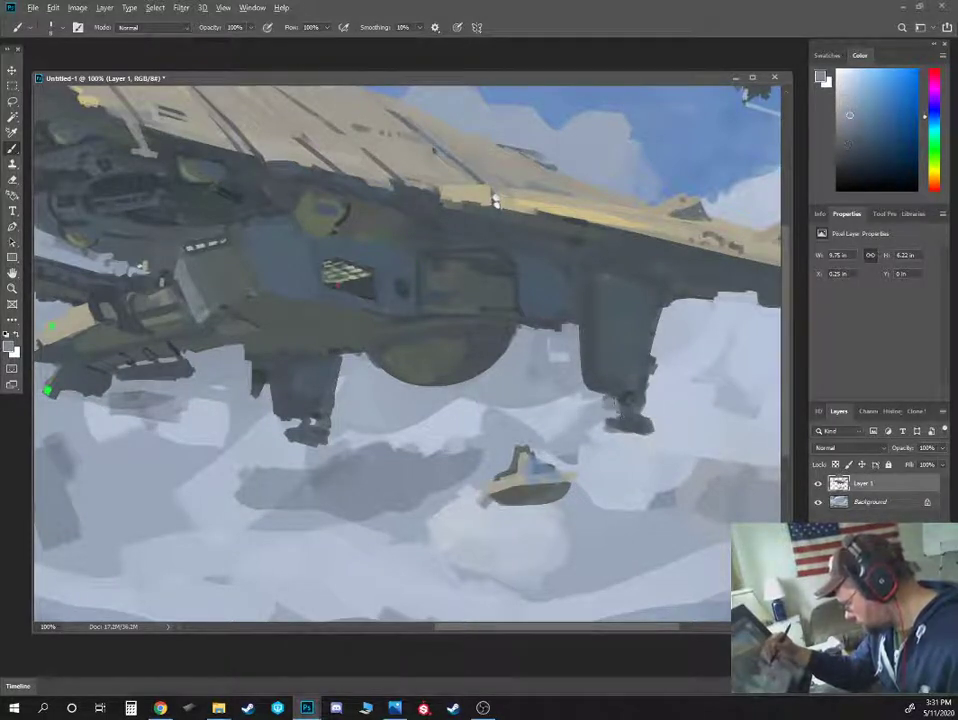
pyautogui.keyDown('alt'); pyautogui.click(619, 392); pyautogui.keyUp('alt')
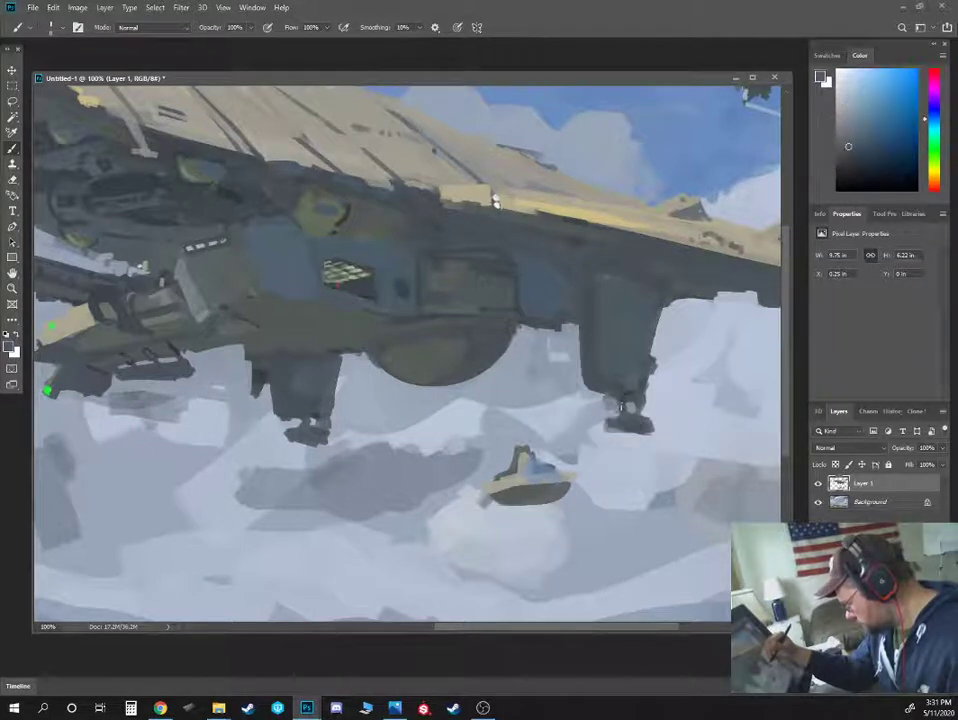
pyautogui.keyDown('alt'); pyautogui.click(628, 410); pyautogui.keyUp('alt')
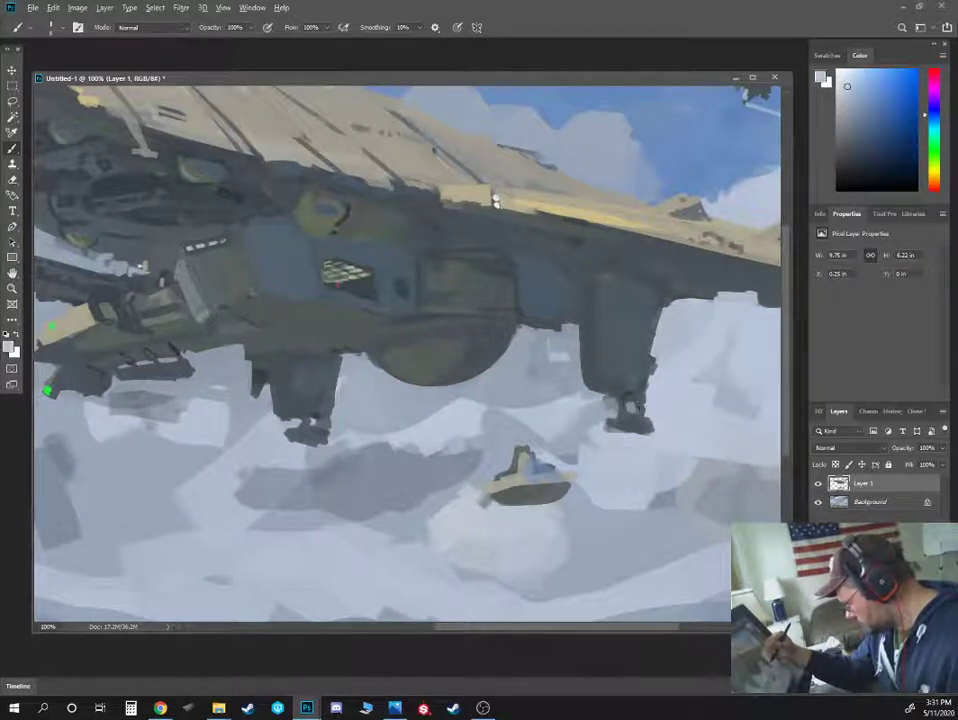
# Paint small dark grey detail marks on the hull beside and below the light grey panel behind the gun
pyautogui.hotkey('ctrl', '-')
pyautogui.hotkey('ctrl', '-')
pyautogui.hotkey('ctrl', '-')
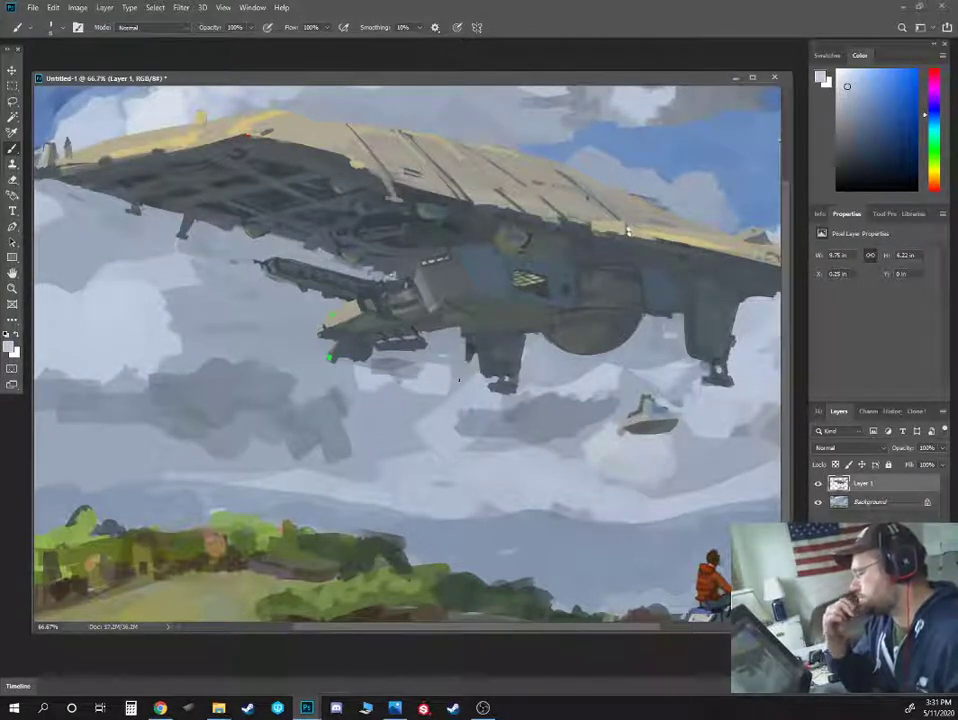
pyautogui.hotkey('ctrl', '+')
pyautogui.hotkey('ctrl', '+')
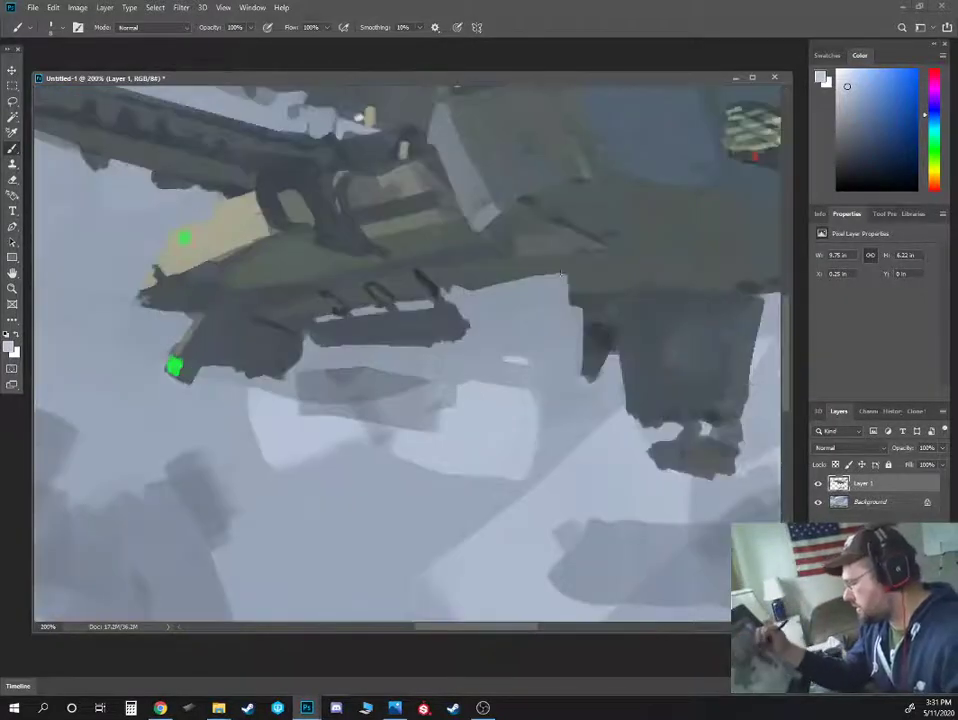
pyautogui.keyDown('alt'); pyautogui.click(558, 216); pyautogui.keyUp('alt')
pyautogui.moveTo(581, 200); pyautogui.dragTo(507, 237)
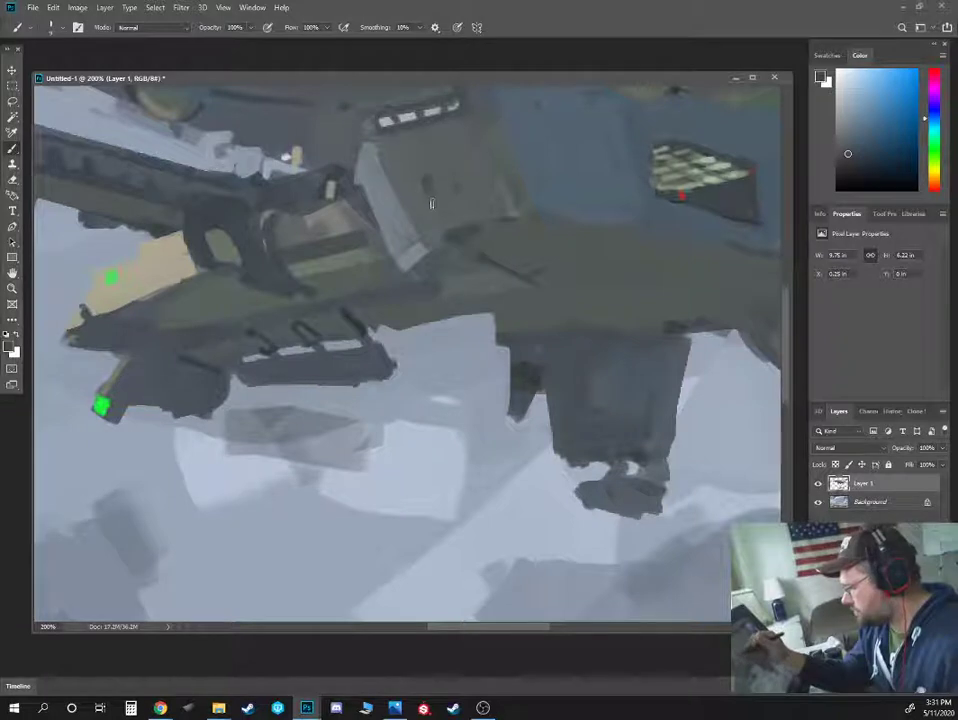
pyautogui.moveTo(431, 178); pyautogui.dragTo(429, 380)
pyautogui.hotkey('ctrl', '-')
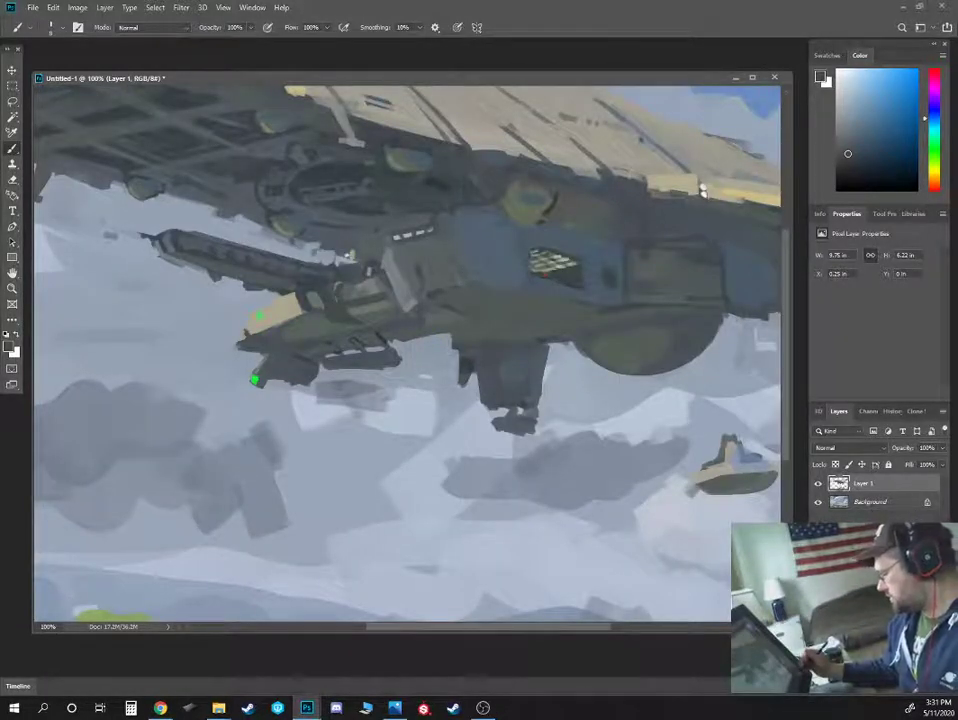
pyautogui.press('Delete')
pyautogui.press('Escape')
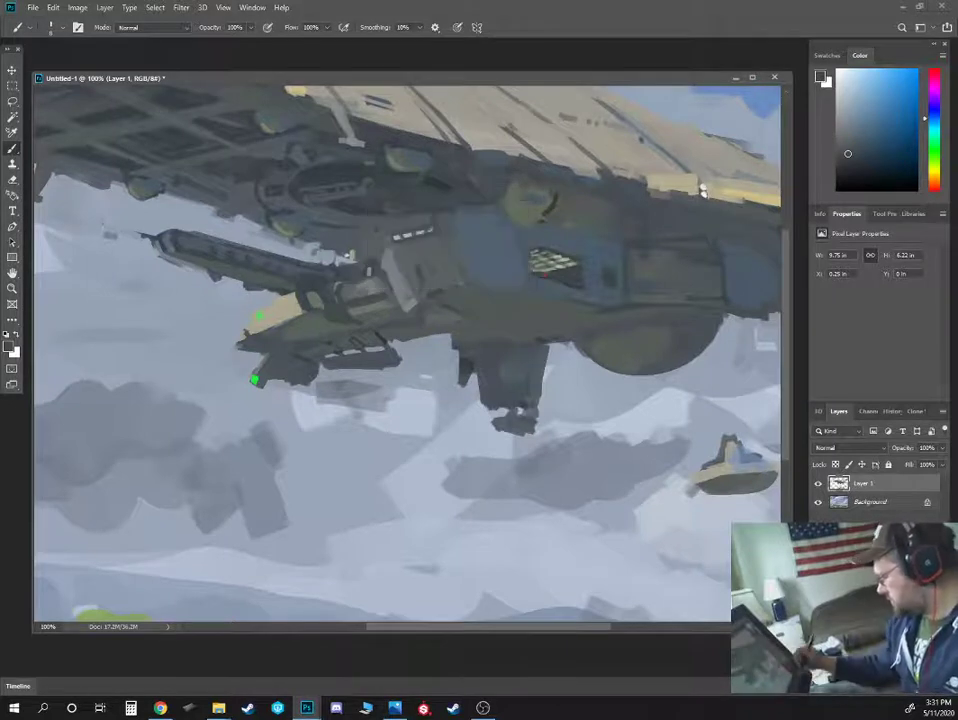
# Try painting an extra dark leg under the front hull on a new layer, using sampled hull and sky greys
pyautogui.hotkey('ctrl', 'shift', 'alt', 'n')
pyautogui.keyDown('alt'); pyautogui.click(424, 289); pyautogui.keyUp('alt')
pyautogui.moveTo(415, 300)
pyautogui.mouseDown()
pyautogui.moveTo(421, 308)
pyautogui.moveTo(410, 295)
pyautogui.moveTo(386, 418)
pyautogui.moveTo(424, 374)
pyautogui.moveTo(455, 292)
pyautogui.moveTo(387, 423)
pyautogui.moveTo(405, 408)
pyautogui.moveTo(437, 310)
pyautogui.moveTo(389, 422)
pyautogui.moveTo(376, 425)
pyautogui.moveTo(358, 396)
pyautogui.moveTo(408, 416)
pyautogui.moveTo(402, 427)
pyautogui.mouseUp()
pyautogui.press(']')
pyautogui.press(']')
pyautogui.keyDown('alt'); pyautogui.click(510, 400); pyautogui.keyUp('alt')
pyautogui.keyDown('alt'); pyautogui.click(367, 430); pyautogui.keyUp('alt')
pyautogui.hotkey('ctrl', '-')
pyautogui.hotkey('ctrl', '-')
pyautogui.hotkey('ctrl', '-')
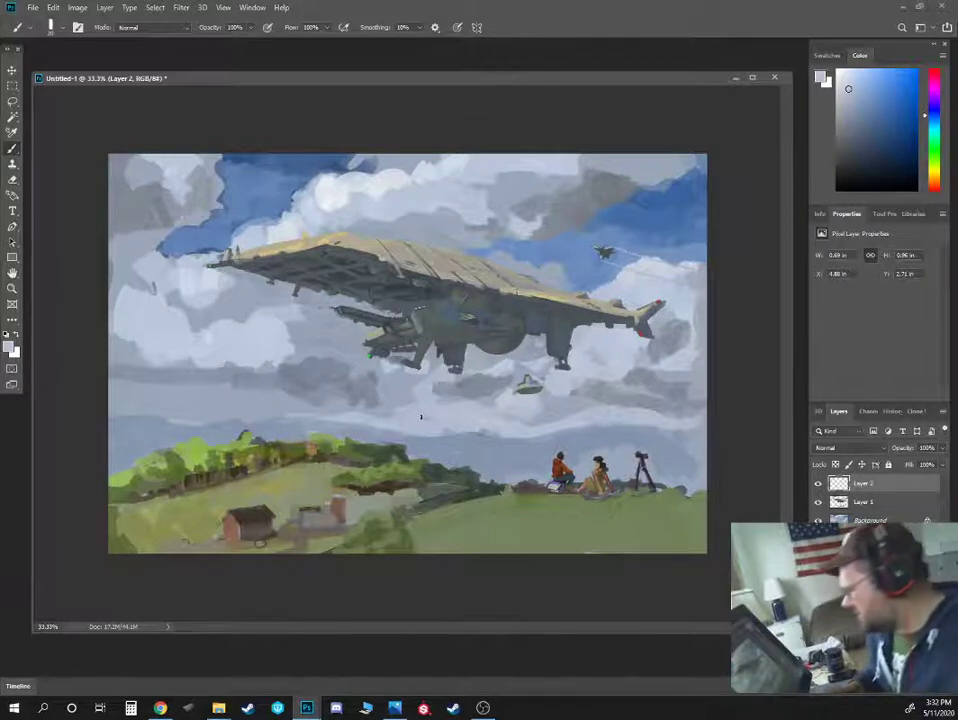
# Undo the extra front leg's strokes and the creation of its layer
pyautogui.hotkey('ctrl', 'z')
pyautogui.hotkey('ctrl', 'z')
pyautogui.hotkey('ctrl', 'z')
pyautogui.hotkey('ctrl', 'z')
pyautogui.hotkey('ctrl', 'z')
pyautogui.hotkey('ctrl', 'z')
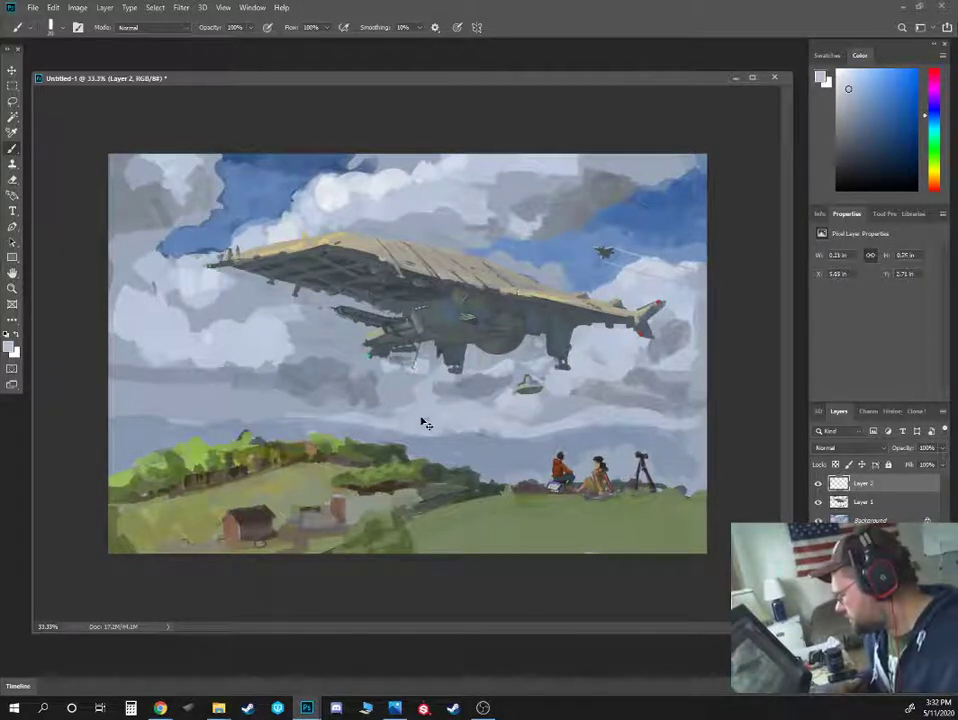
pyautogui.hotkey('ctrl', 'z')
pyautogui.hotkey('ctrl', 'z')
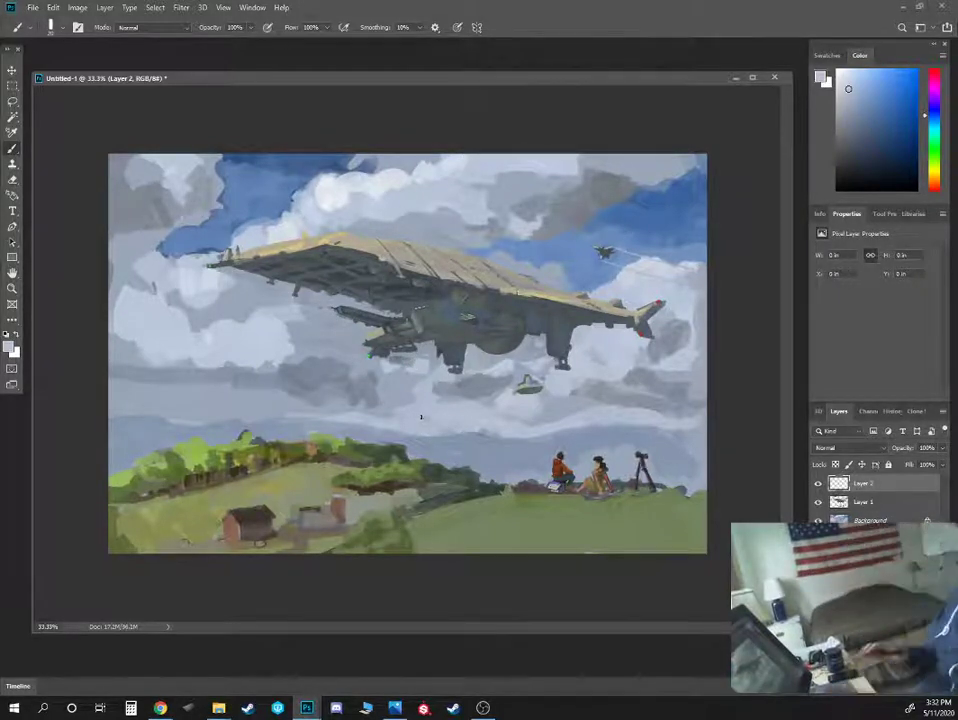
pyautogui.hotkey('ctrl', '+')
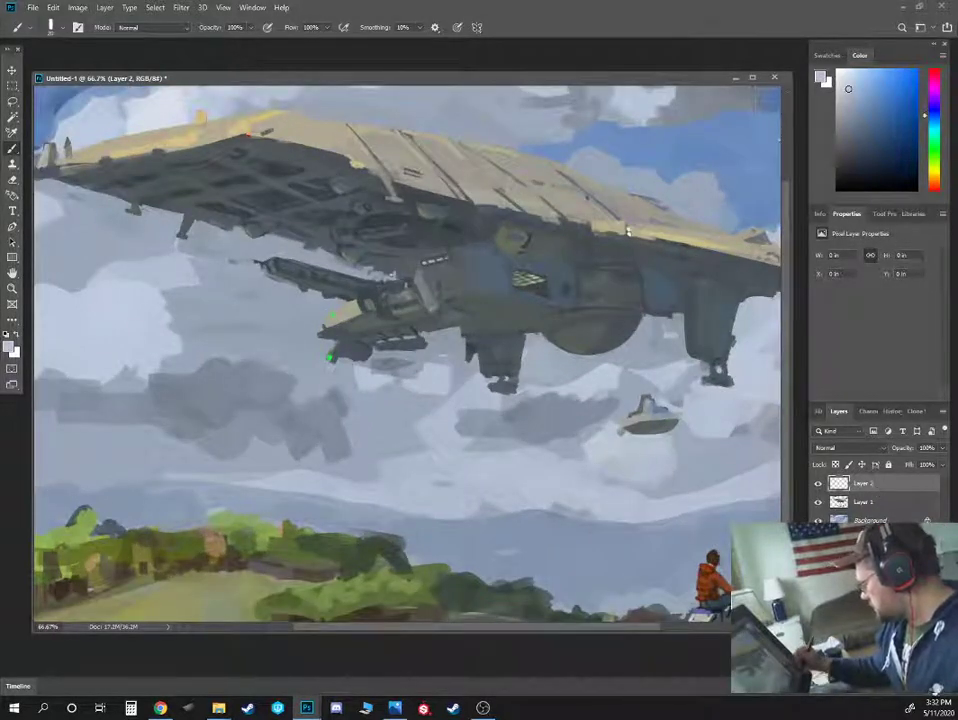
pyautogui.hotkey('ctrl', 'z')
# Extend the front leg's foot forward with dark grey strokes and add thin detail lines on the leg
pyautogui.hotkey('ctrl', '+')
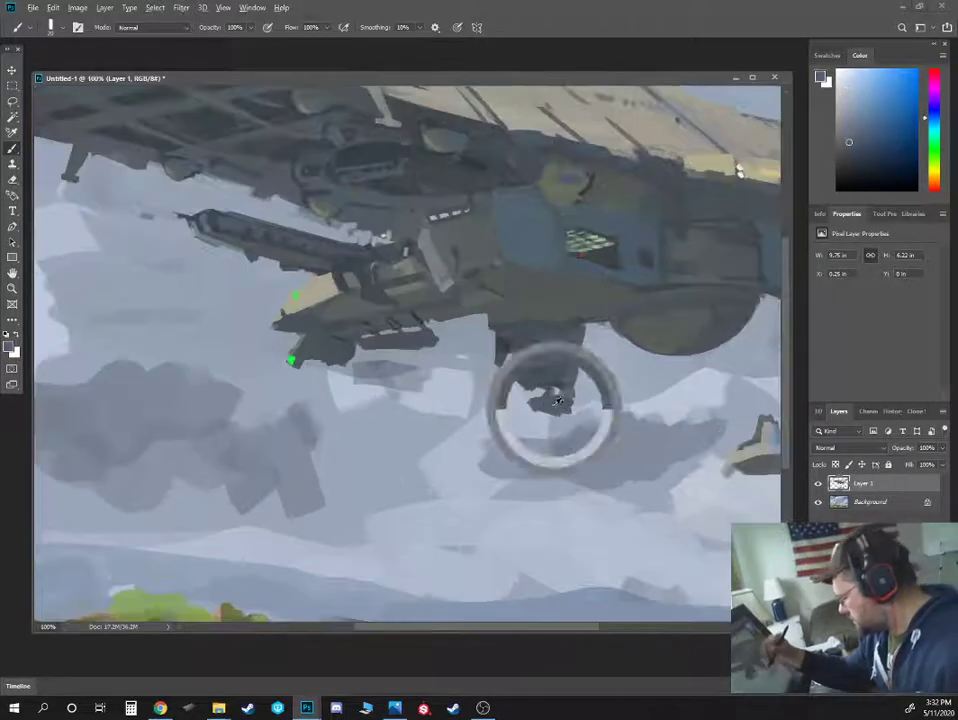
pyautogui.moveTo(545, 403); pyautogui.dragTo(492, 397)
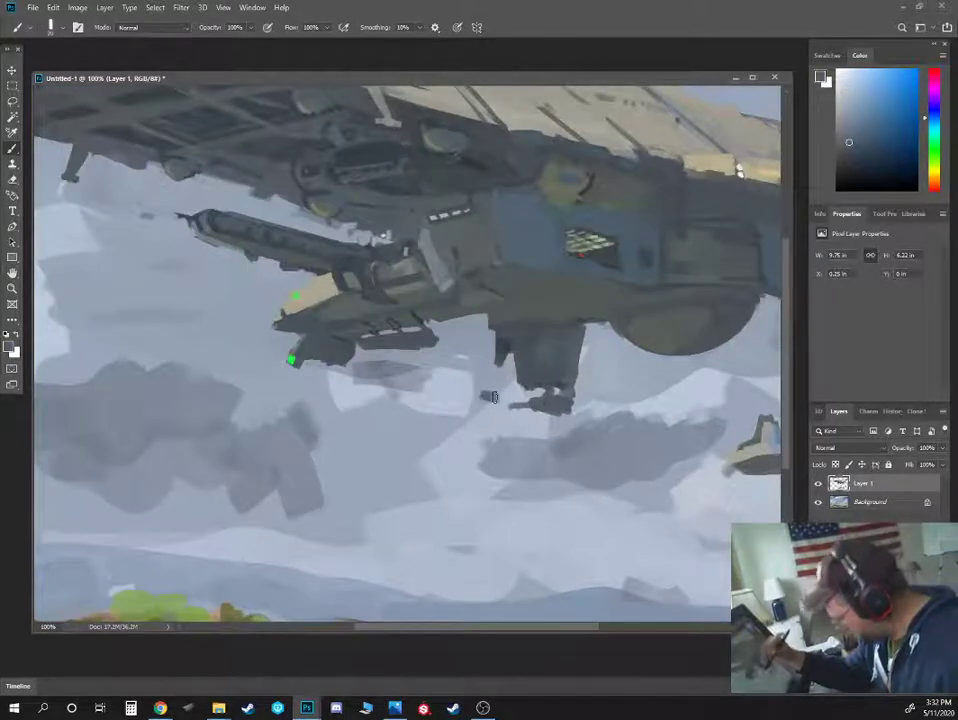
pyautogui.keyDown('alt'); pyautogui.click(545, 383); pyautogui.keyUp('alt')
pyautogui.keyDown('alt'); pyautogui.click(513, 387); pyautogui.keyUp('alt')
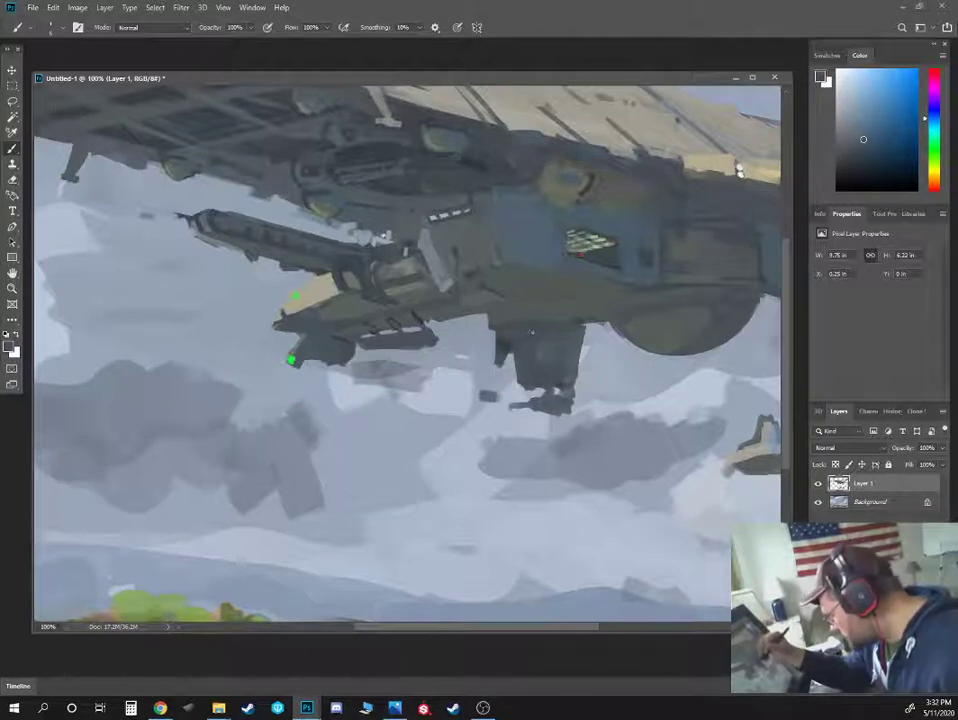
pyautogui.keyDown('alt'); pyautogui.click(538, 340); pyautogui.keyUp('alt')
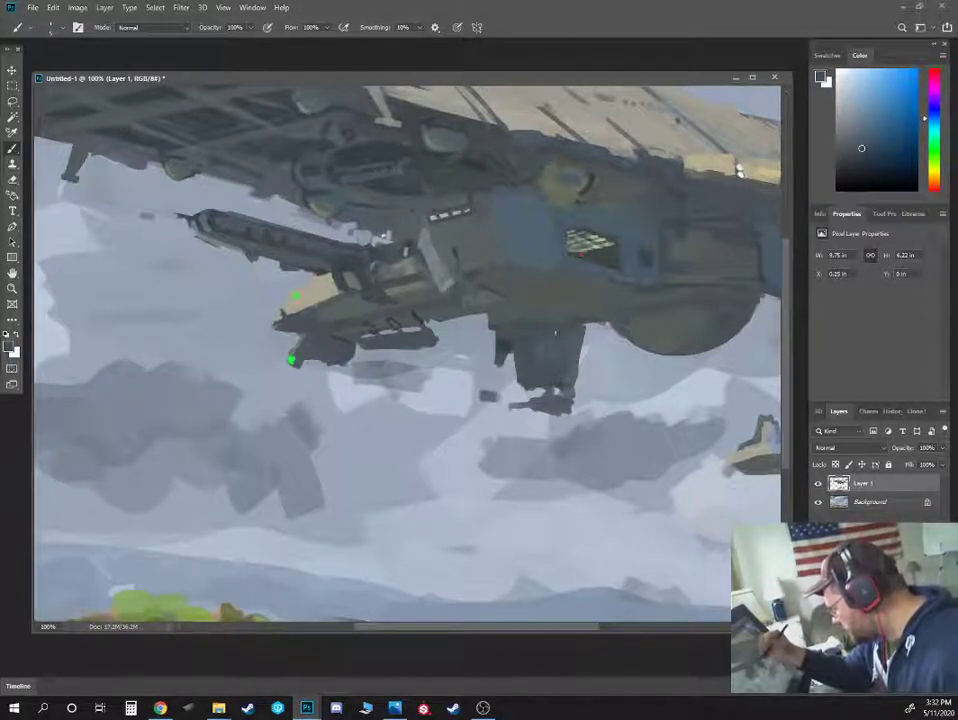
# Paint long, thin dark grey skids reaching forward from the rear leg's foot and the front leg's foot
pyautogui.moveTo(738, 170); pyautogui.dragTo(540, 142)
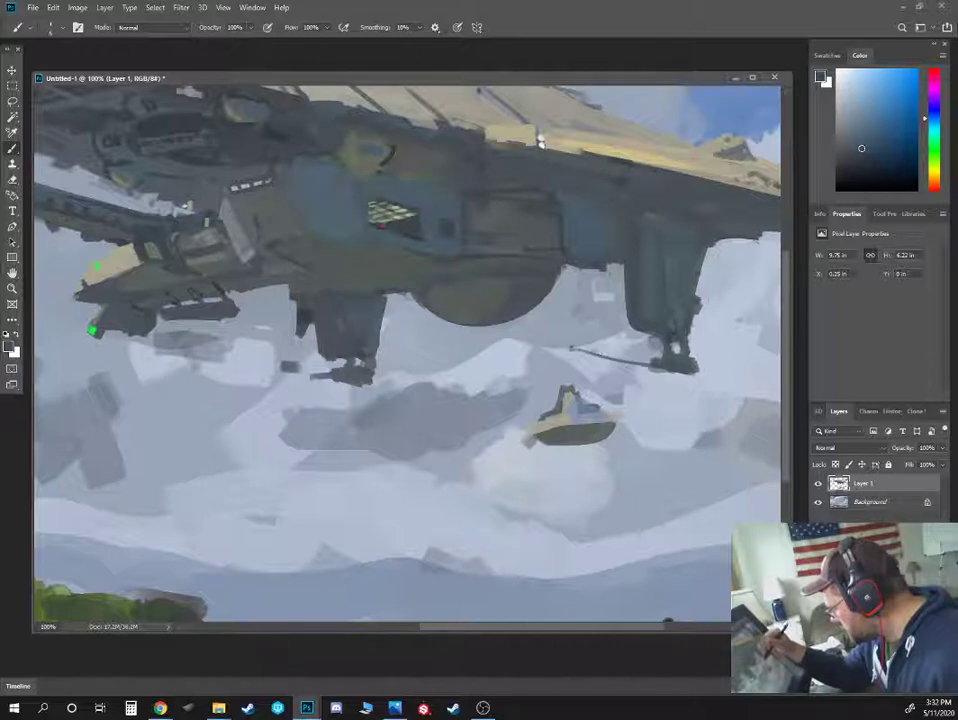
pyautogui.moveTo(572, 348)
pyautogui.mouseDown()
pyautogui.moveTo(658, 383)
pyautogui.moveTo(686, 378)
pyautogui.mouseUp()
pyautogui.moveTo(628, 363)
pyautogui.mouseDown()
pyautogui.moveTo(684, 380)
pyautogui.moveTo(676, 379)
pyautogui.mouseUp()
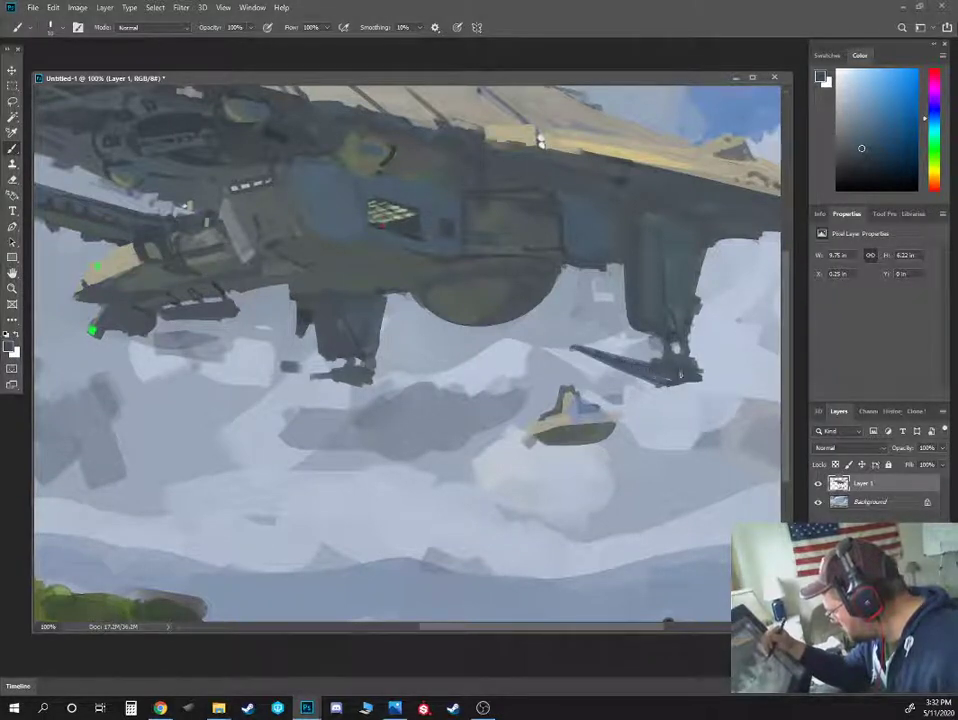
pyautogui.moveTo(255, 355); pyautogui.dragTo(300, 370)
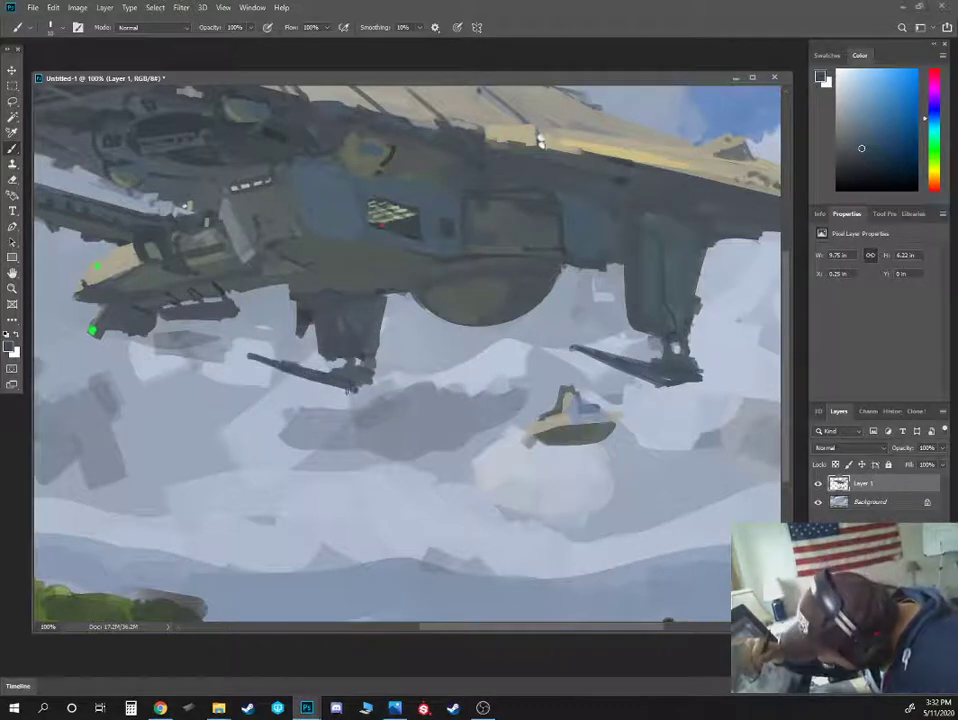
# Broaden the front and rear legs' skids into flat plates with dark grey strokes, sampling a hull grey for their surfaces
pyautogui.hotkey('ctrl', '-')
pyautogui.hotkey('ctrl', '-')
pyautogui.hotkey('ctrl', '-')
pyautogui.hotkey('ctrl', '+')
pyautogui.hotkey('ctrl', '+')
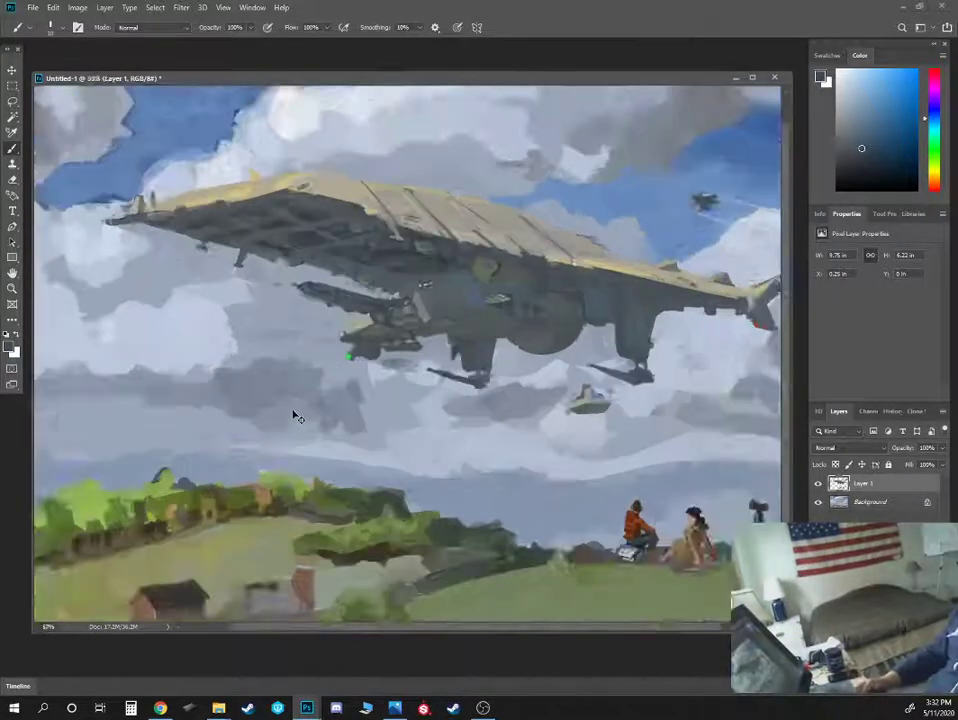
pyautogui.moveTo(626, 355); pyautogui.dragTo(501, 348)
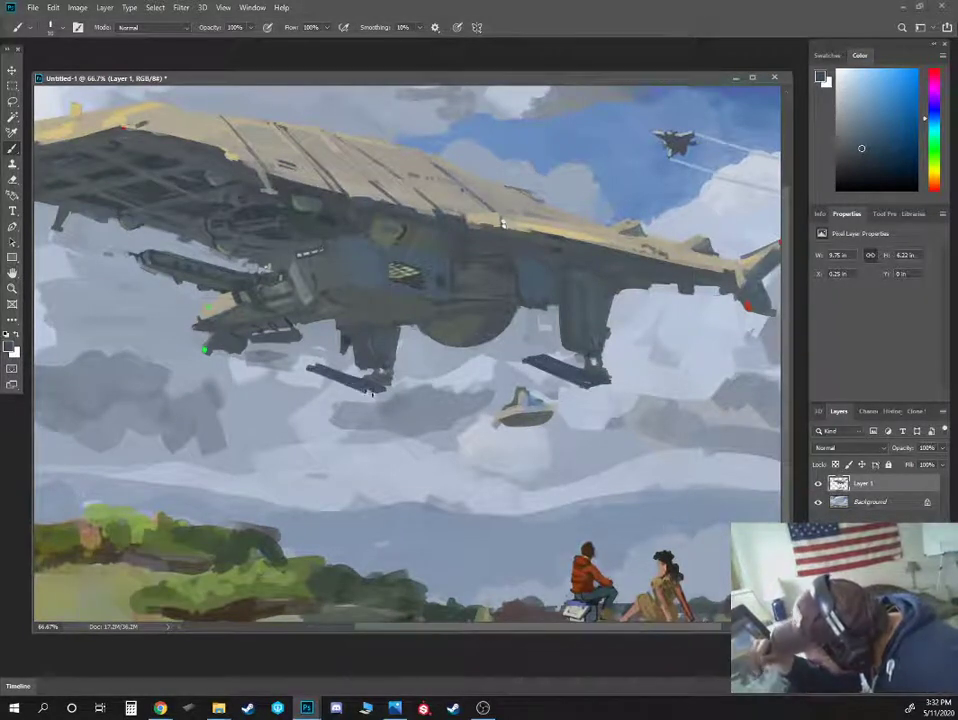
pyautogui.keyDown('alt'); pyautogui.click(293, 291); pyautogui.keyUp('alt')
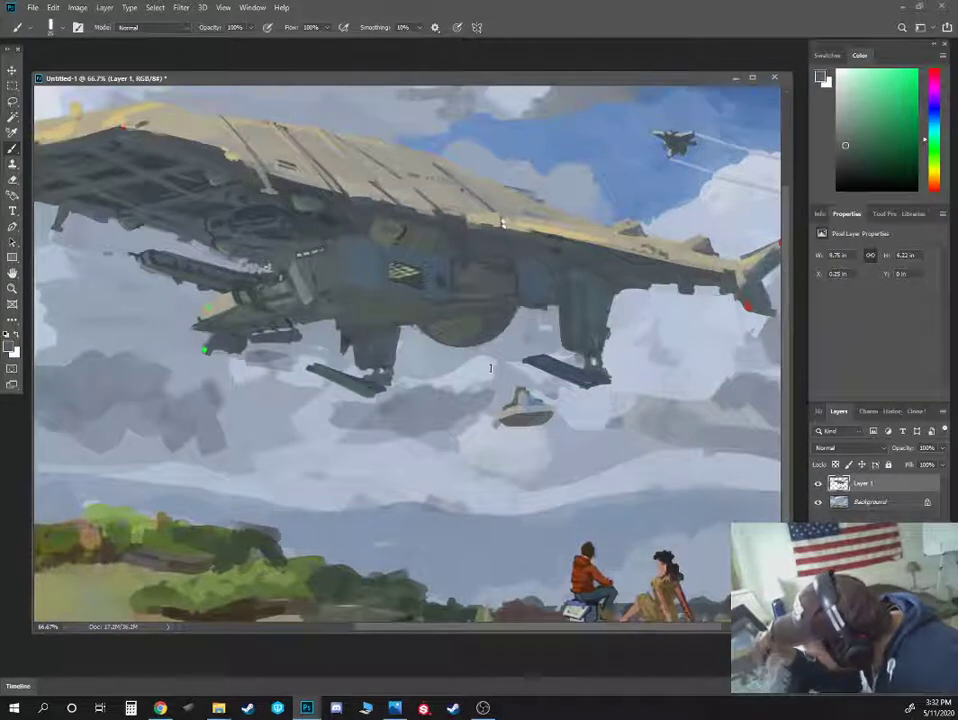
# Glaze sampled cloud grey over both landing skids at 50% brush opacity to lighten their surfaces
pyautogui.keyDown('alt'); pyautogui.click(415, 391); pyautogui.keyUp('alt')
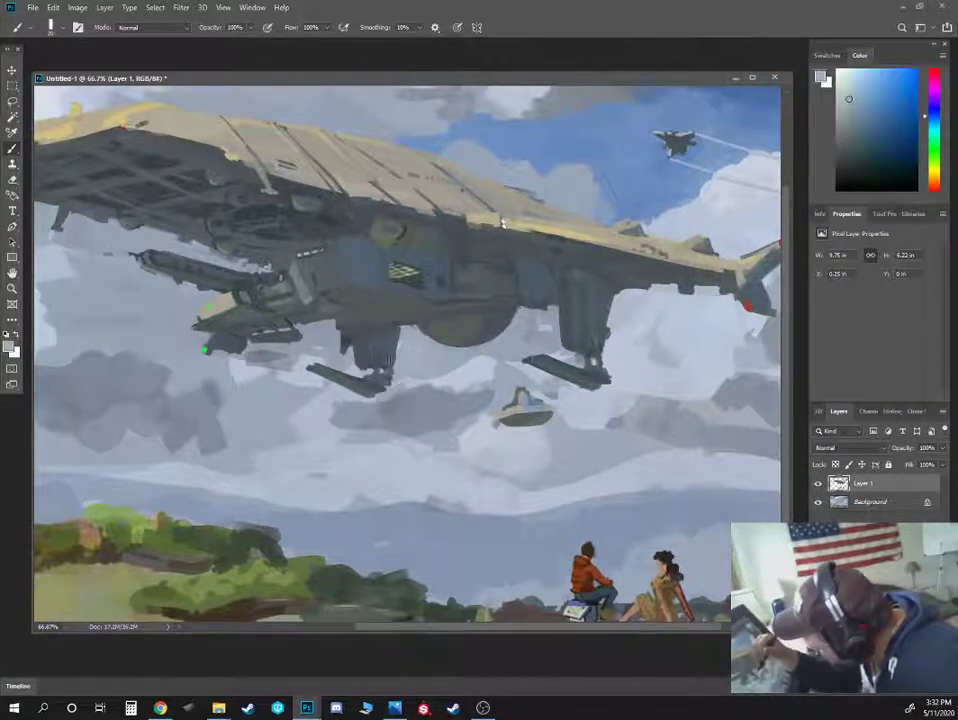
pyautogui.press('5')
pyautogui.moveTo(312, 367); pyautogui.dragTo(388, 382)
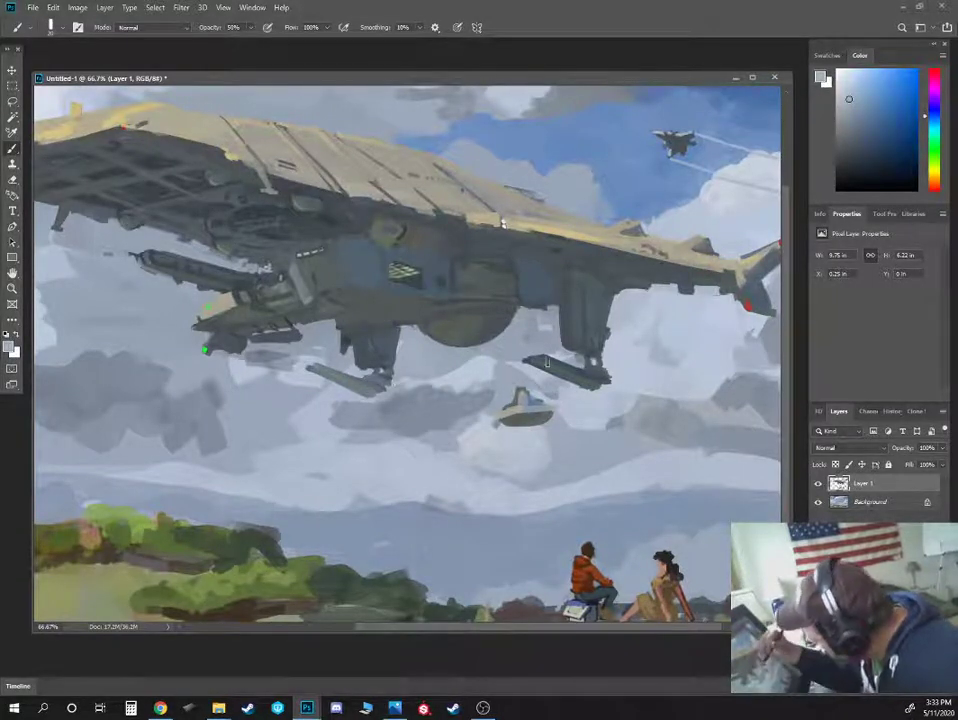
pyautogui.keyDown('alt'); pyautogui.click(539, 360); pyautogui.keyUp('alt')
pyautogui.moveTo(533, 359); pyautogui.dragTo(566, 376)
pyautogui.keyDown('alt'); pyautogui.click(520, 355); pyautogui.keyUp('alt')
pyautogui.keyDown('alt'); pyautogui.click(542, 362); pyautogui.keyUp('alt')
# Restore 100% brush opacity and paint sampled cloud grey over the forward tips of both skids to shorten them
pyautogui.hotkey('ctrl', '-')
pyautogui.hotkey('ctrl', '-')
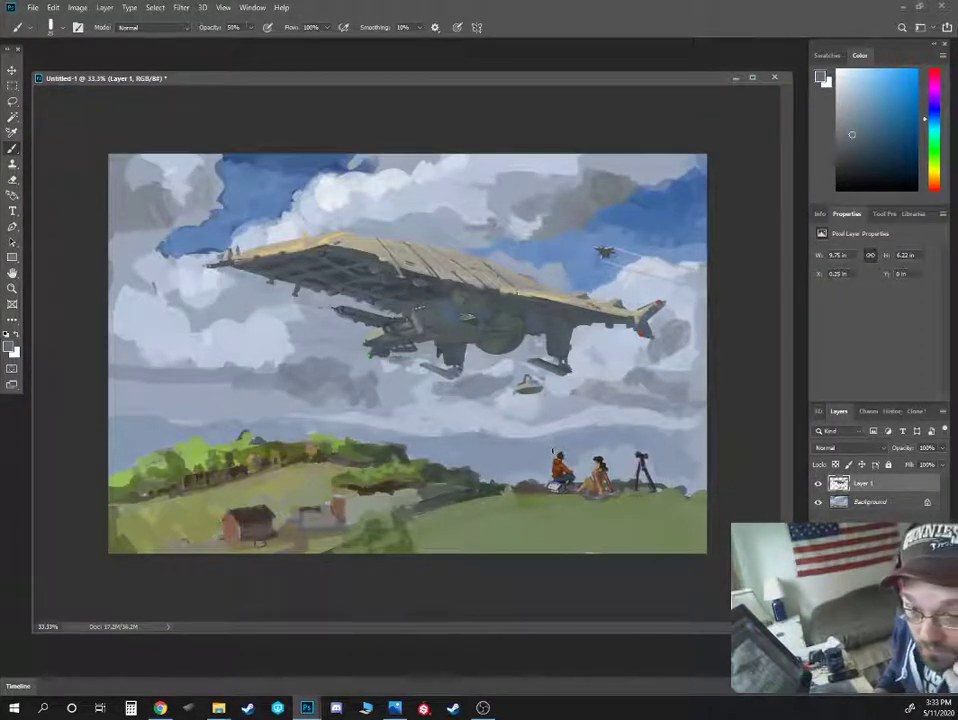
pyautogui.scroll(-1, 555, 455)
pyautogui.scroll(1, 556, 456)
pyautogui.hotkey('ctrl', '+')
pyautogui.hotkey('ctrl', '+')
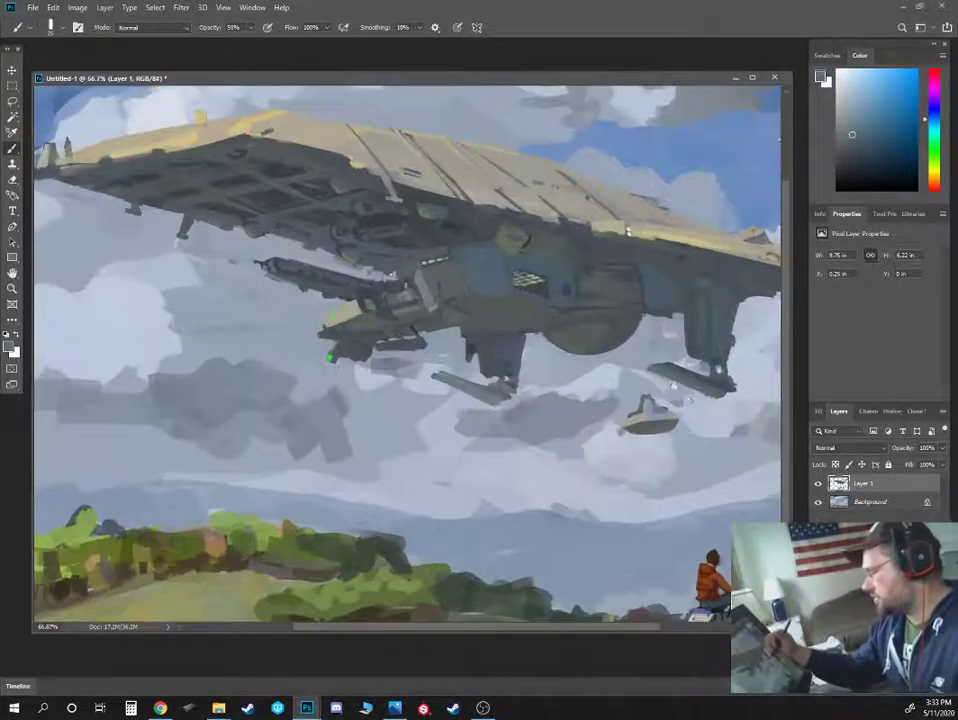
pyautogui.moveTo(766, 341); pyautogui.dragTo(664, 371)
pyautogui.press('0')
pyautogui.keyDown('alt'); pyautogui.click(358, 377); pyautogui.keyUp('alt')
pyautogui.moveTo(346, 383); pyautogui.dragTo(370, 391)
pyautogui.press('[')
pyautogui.keyDown('alt'); pyautogui.click(565, 361); pyautogui.keyUp('alt')
pyautogui.moveTo(555, 368); pyautogui.dragTo(588, 374)
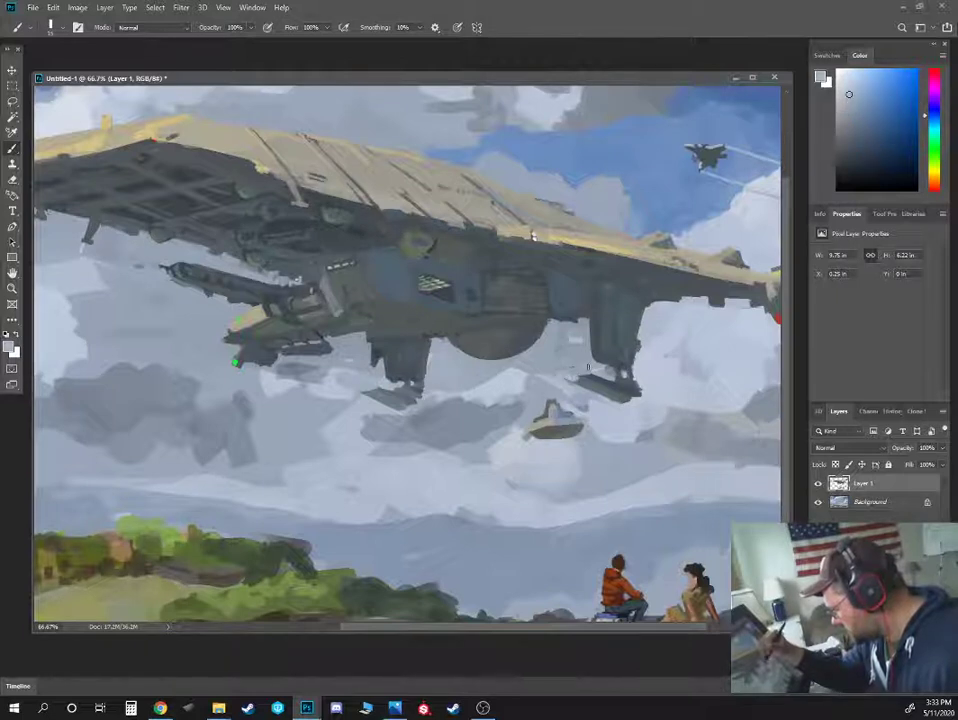
# Touch up the front leg's skid with sampled blue-grey and trim its forward end further with cloud grey
pyautogui.keyDown('alt'); pyautogui.click(409, 396); pyautogui.keyUp('alt')
pyautogui.keyDown('alt'); pyautogui.click(407, 401); pyautogui.keyUp('alt')
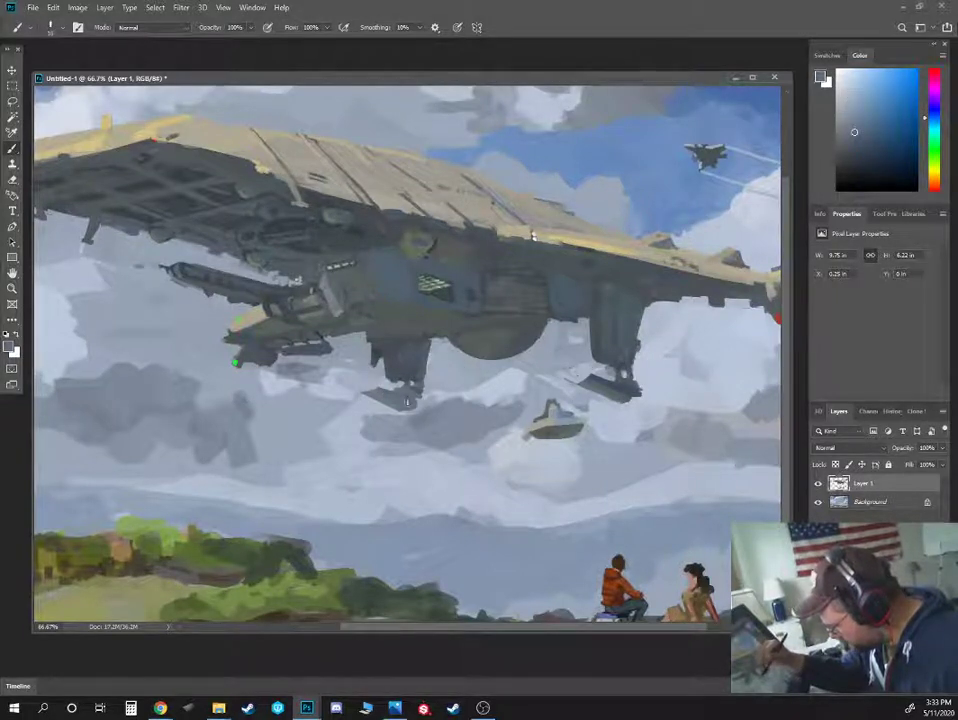
pyautogui.keyDown('alt'); pyautogui.click(376, 383); pyautogui.keyUp('alt')
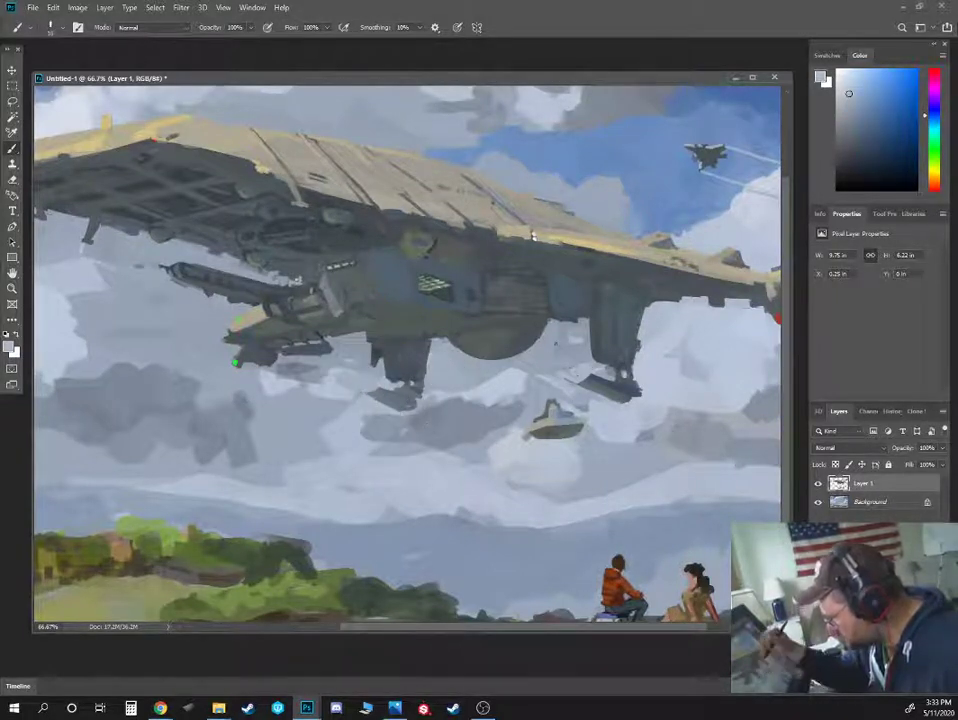
pyautogui.hotkey('ctrl', '-')
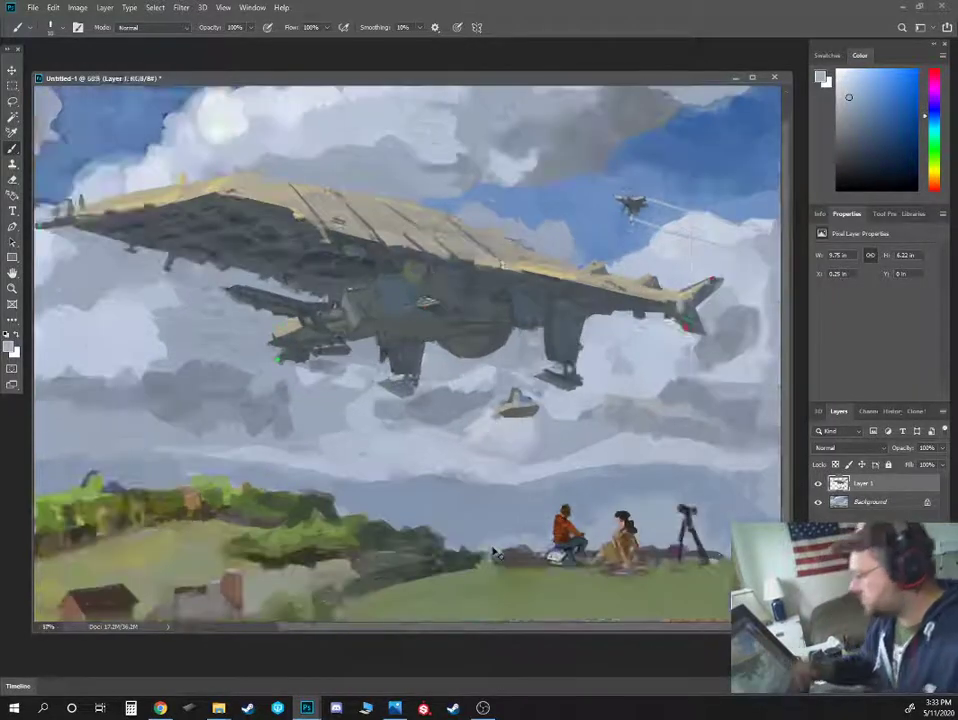
pyautogui.hotkey('ctrl', '-')
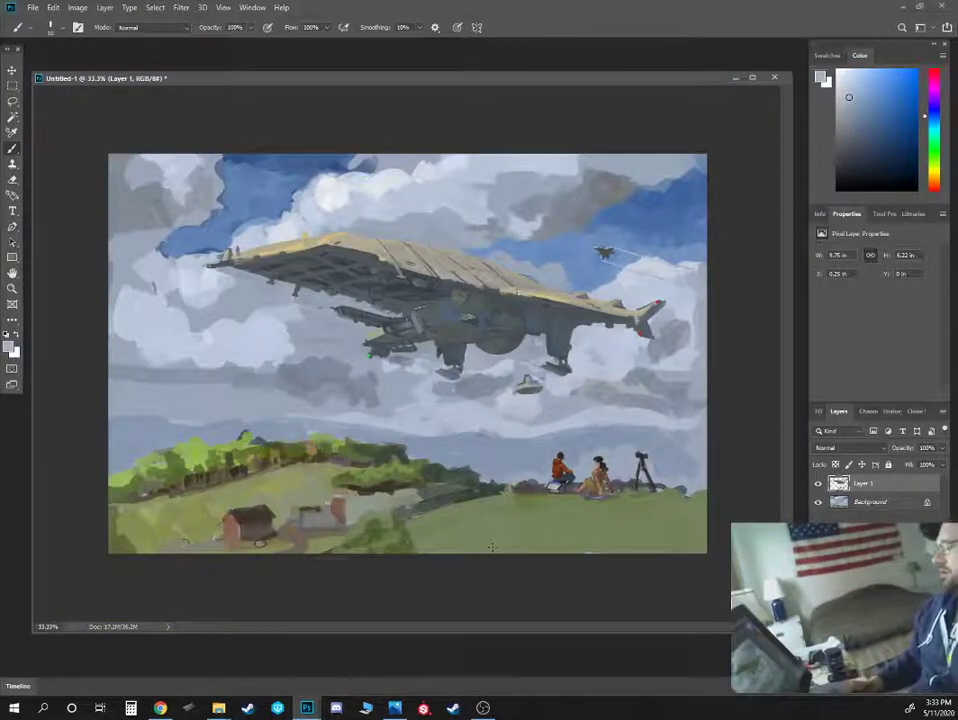
pyautogui.hotkey('ctrl', '+')
pyautogui.hotkey('ctrl', '+')
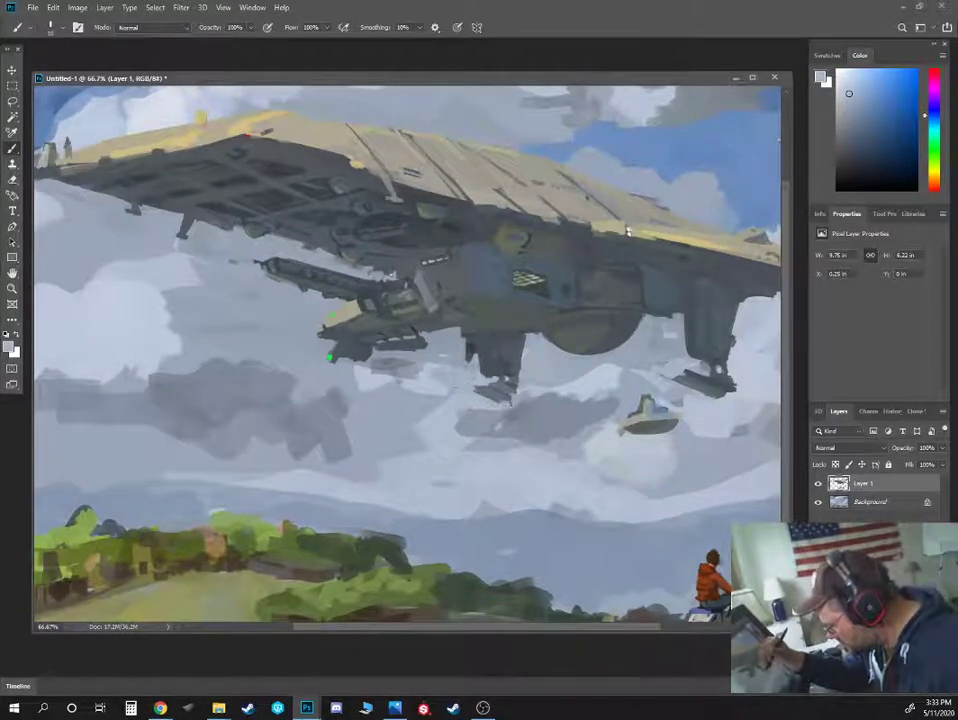
# Trim the rear leg's skid with cloud grey and paint thin dark struts joining it to the leg
pyautogui.moveTo(628, 232); pyautogui.dragTo(532, 222)
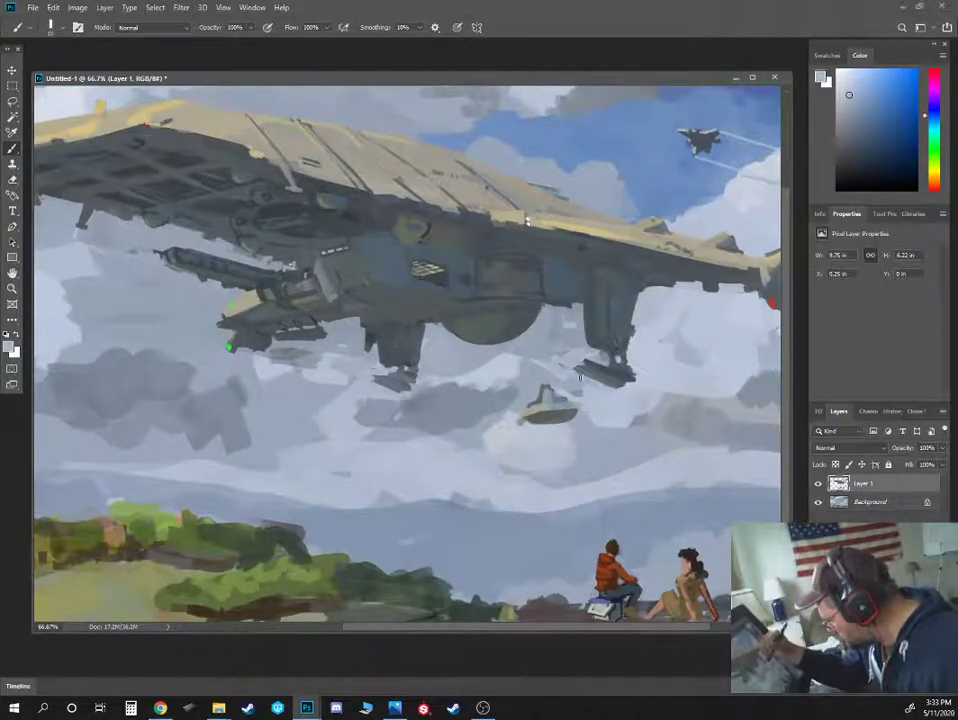
pyautogui.moveTo(587, 357); pyautogui.dragTo(600, 366)
pyautogui.keyDown('alt'); pyautogui.click(612, 367); pyautogui.keyUp('alt')
pyautogui.press('[')
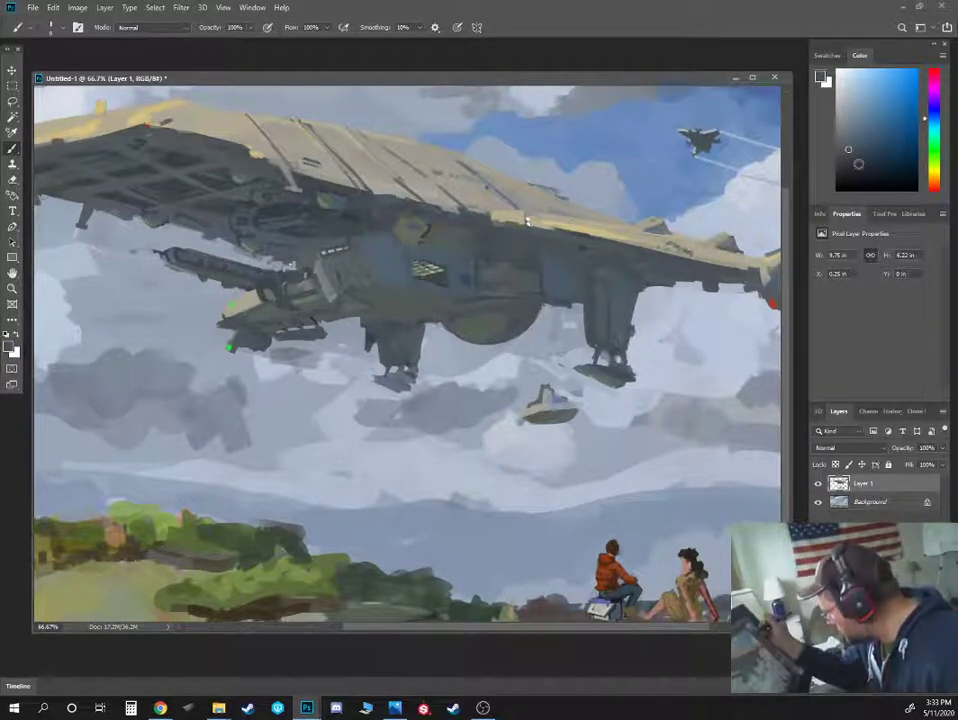
# Paint thin near-black panel lines and joints on both landing legs, softening the rear leg with sampled hull greys
pyautogui.click(857, 163)
pyautogui.moveTo(604, 347); pyautogui.dragTo(589, 340)
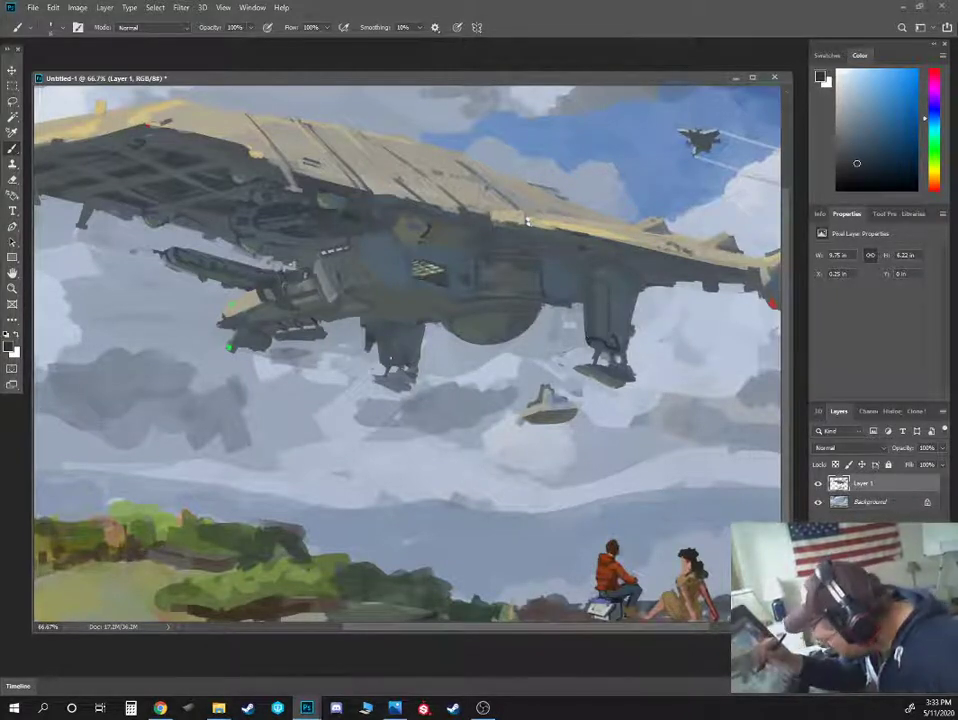
pyautogui.moveTo(160, 124); pyautogui.dragTo(172, 121)
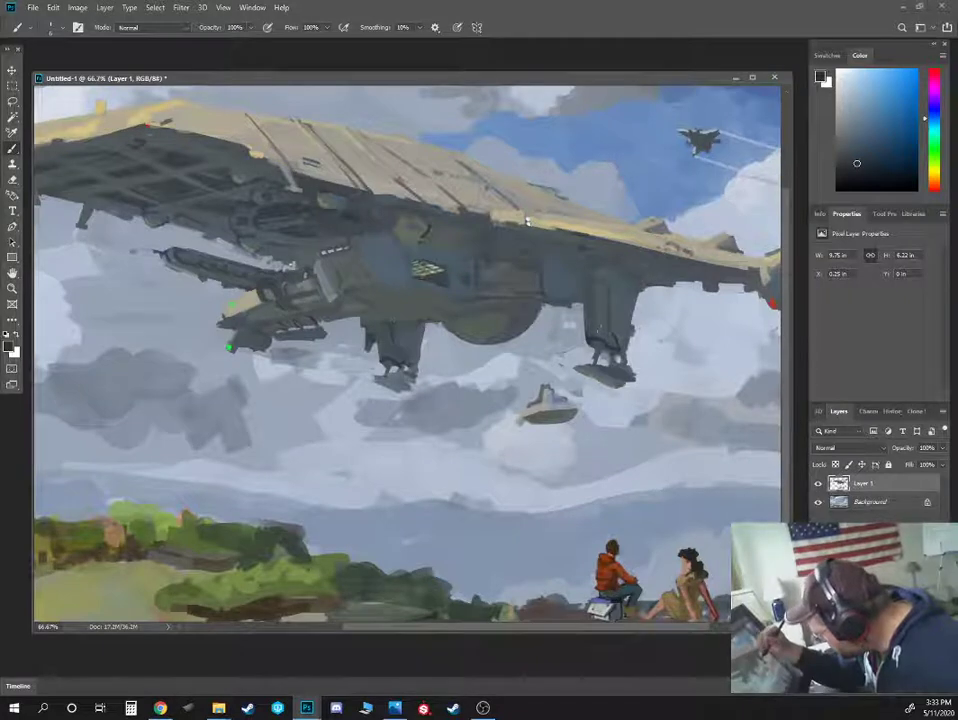
pyautogui.keyDown('alt'); pyautogui.click(590, 290); pyautogui.keyUp('alt')
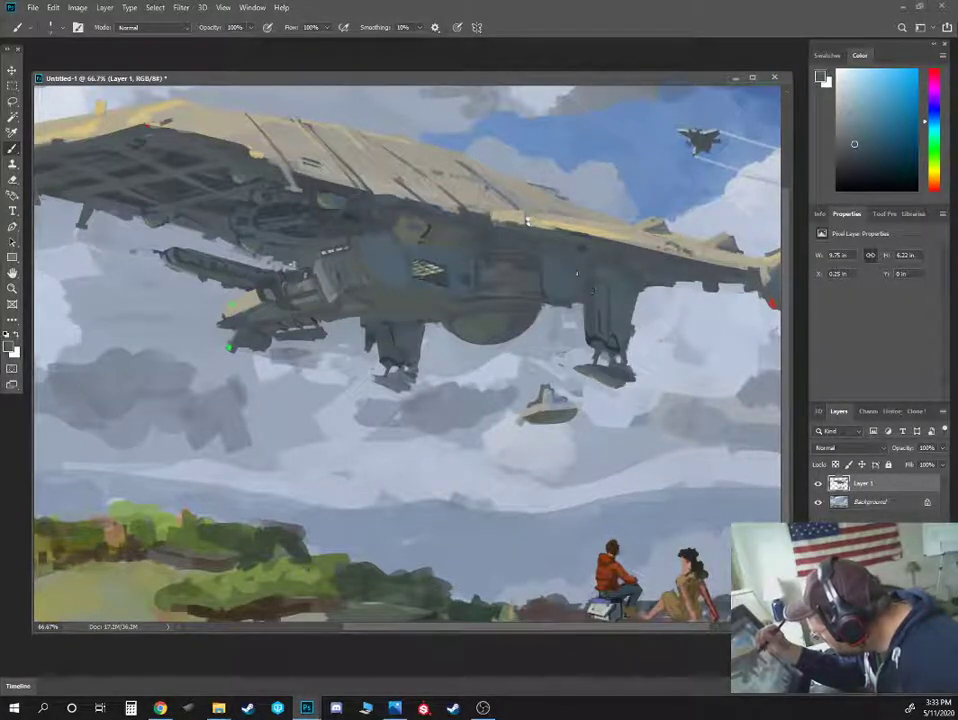
pyautogui.keyDown('alt'); pyautogui.click(591, 290); pyautogui.keyUp('alt')
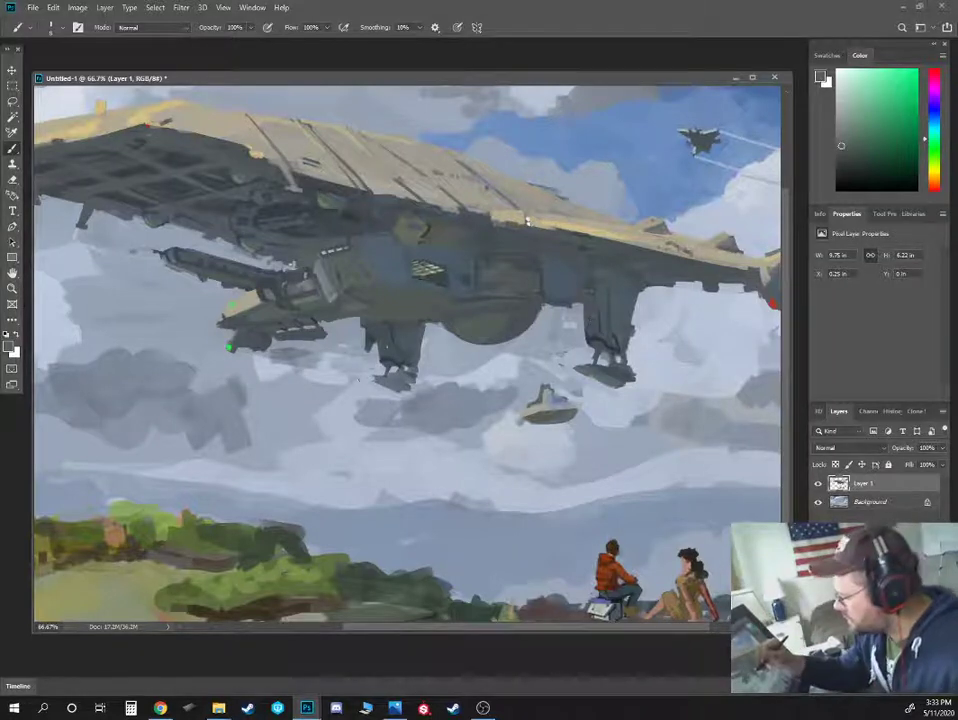
# Touch up the hull side just behind the front gun pod with sampled dark greys
pyautogui.hotkey('ctrl', '-')
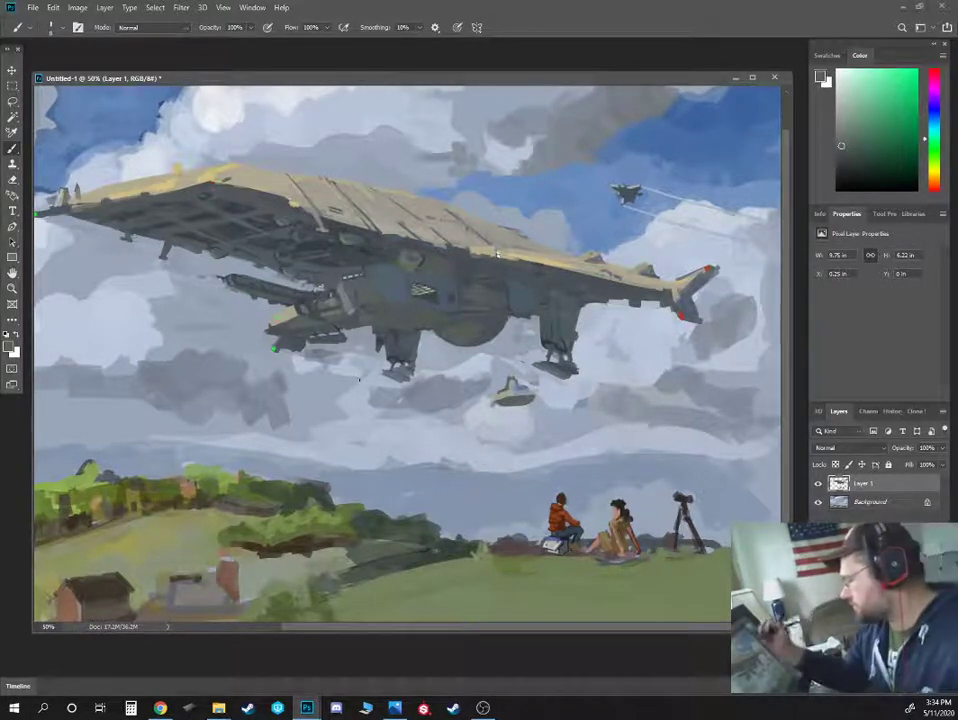
pyautogui.scroll(1, 360, 378)
pyautogui.moveTo(527, 221); pyautogui.dragTo(708, 284)
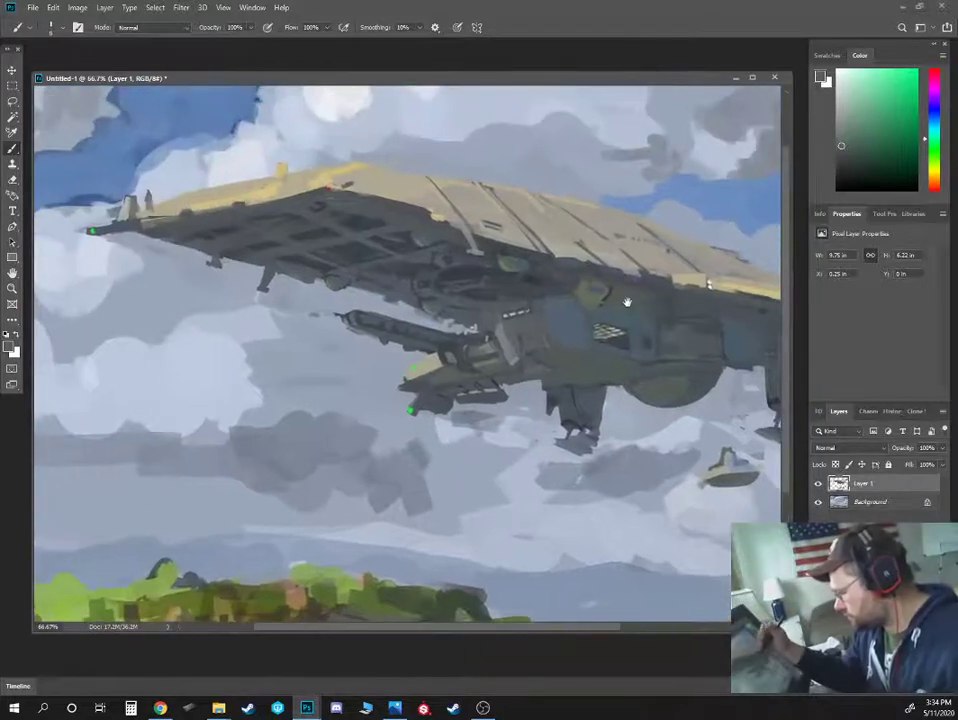
pyautogui.keyDown('alt'); pyautogui.click(530, 352); pyautogui.keyUp('alt')
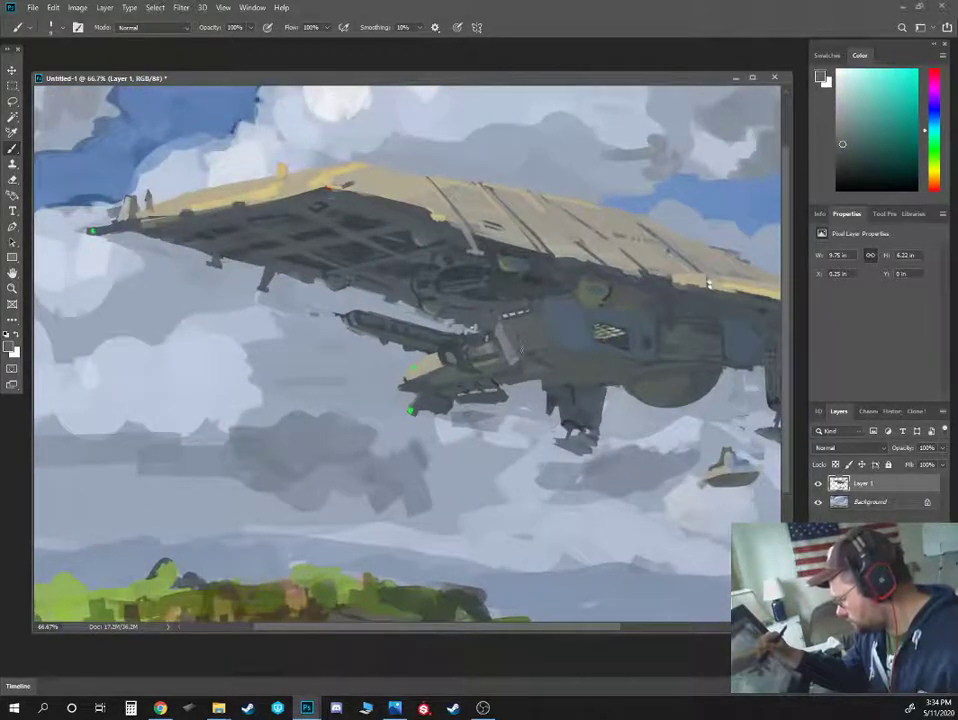
pyautogui.keyDown('alt'); pyautogui.click(527, 357); pyautogui.keyUp('alt')
# Break up the grid under the front flight deck with broad strokes of sampled light and dark underside greys
pyautogui.moveTo(542, 357); pyautogui.dragTo(602, 419)
pyautogui.moveTo(348, 338); pyautogui.dragTo(358, 338)
pyautogui.keyDown('alt'); pyautogui.click(384, 316); pyautogui.keyUp('alt')
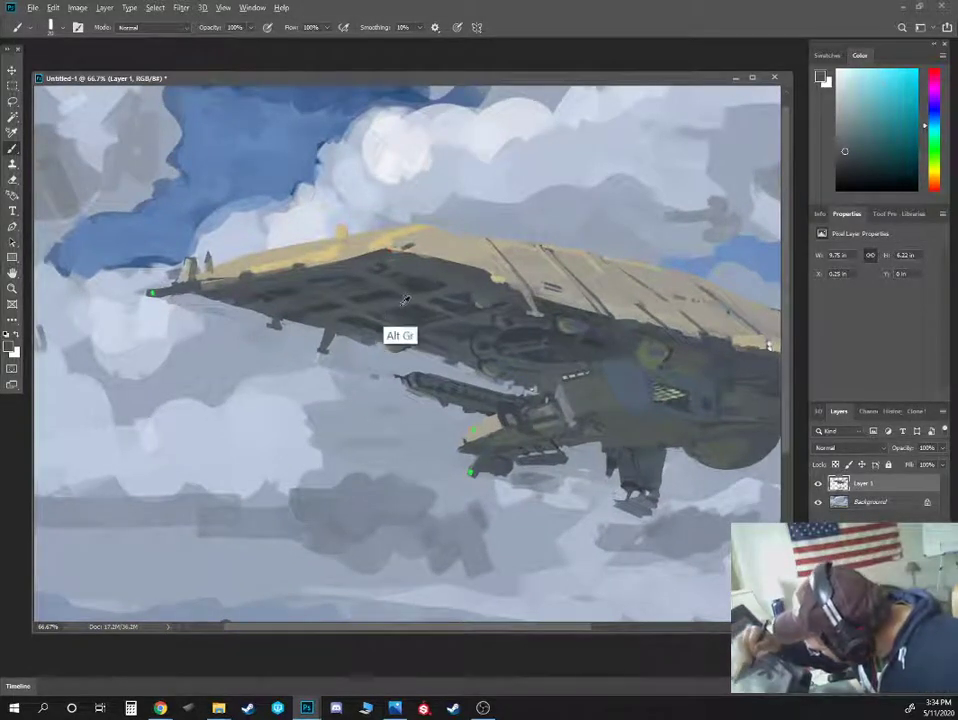
pyautogui.keyDown('alt'); pyautogui.click(402, 302); pyautogui.keyUp('alt')
pyautogui.keyDown('alt'); pyautogui.click(414, 296); pyautogui.keyUp('alt')
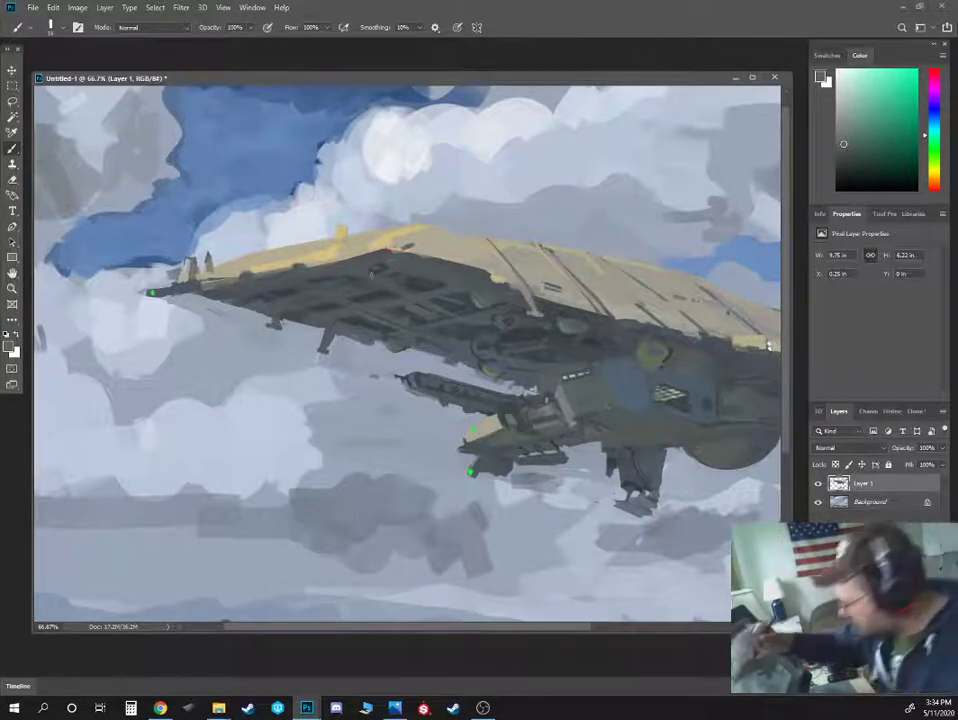
pyautogui.keyDown('alt'); pyautogui.click(406, 330); pyautogui.keyUp('alt')
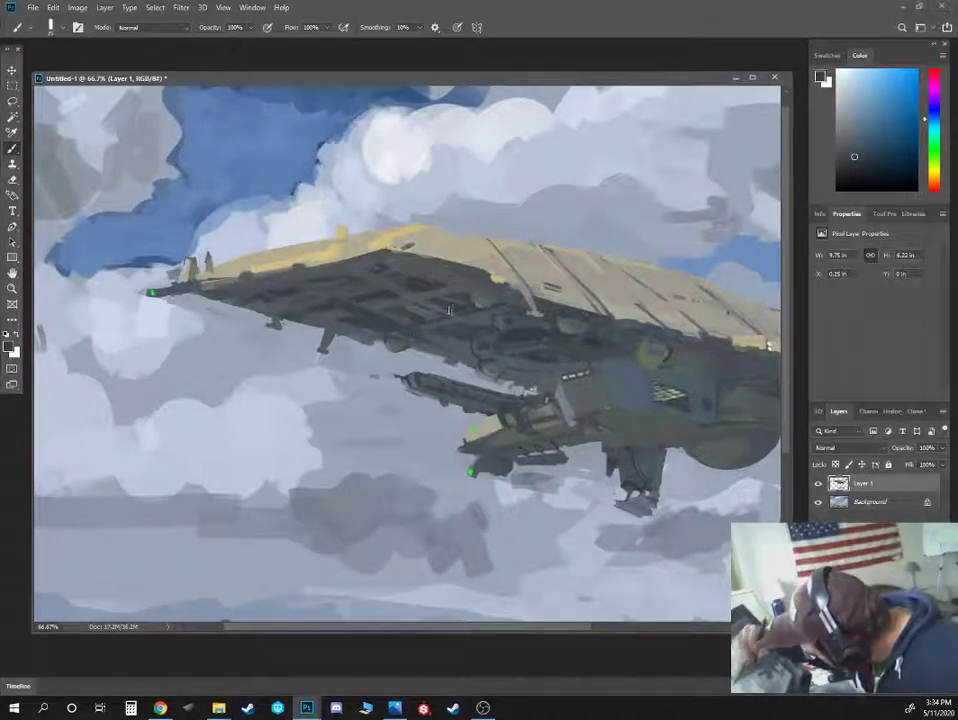
pyautogui.keyDown('alt'); pyautogui.click(380, 328); pyautogui.keyUp('alt')
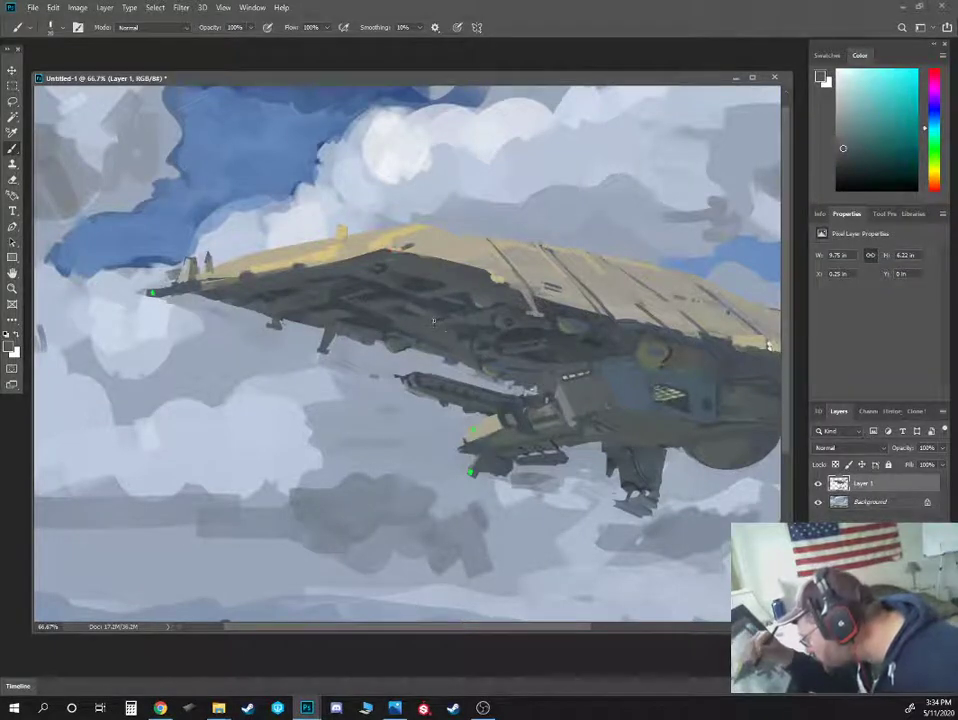
# Add fine panel details across the front deck's underside with a small brush and sampled dark and mid greys
pyautogui.keyDown('alt'); pyautogui.click(409, 313); pyautogui.keyUp('alt')
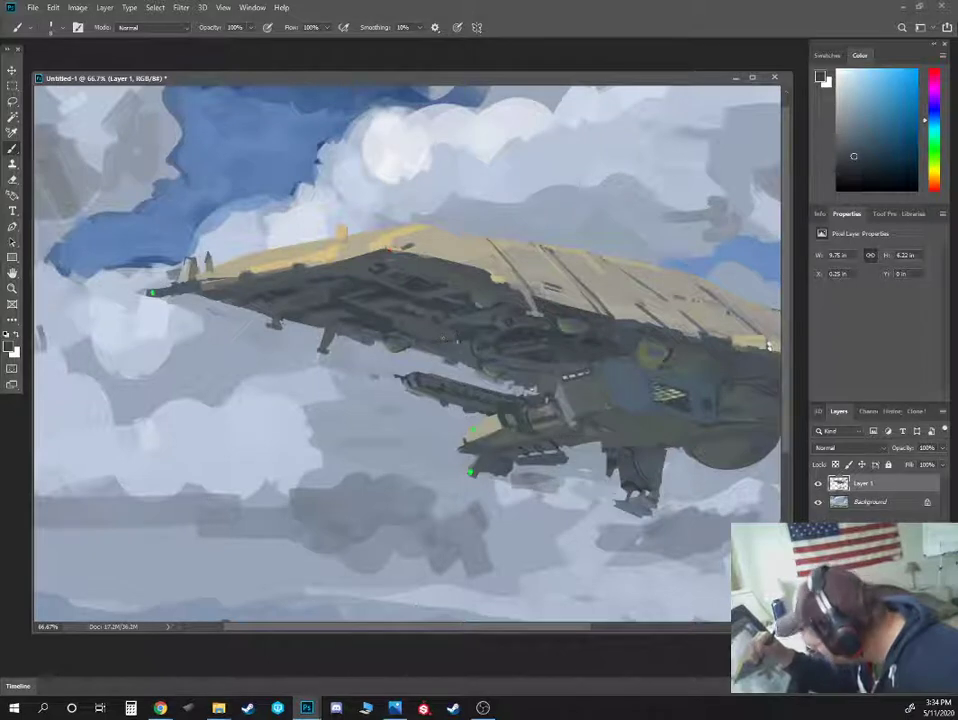
pyautogui.keyDown('alt'); pyautogui.click(479, 362); pyautogui.keyUp('alt')
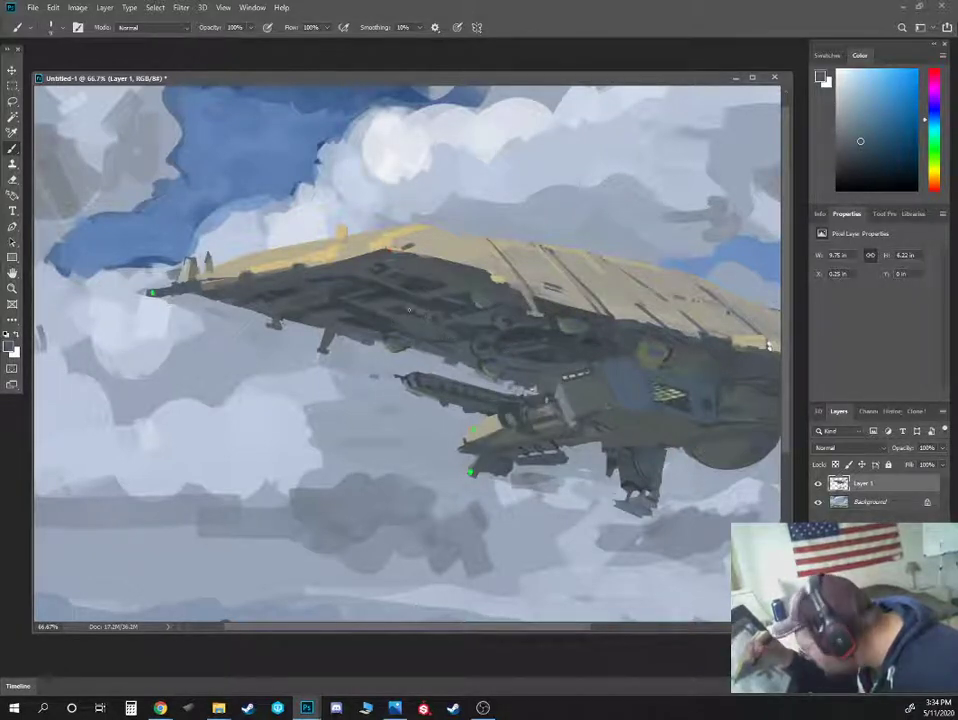
pyautogui.keyDown('alt'); pyautogui.click(392, 296); pyautogui.keyUp('alt')
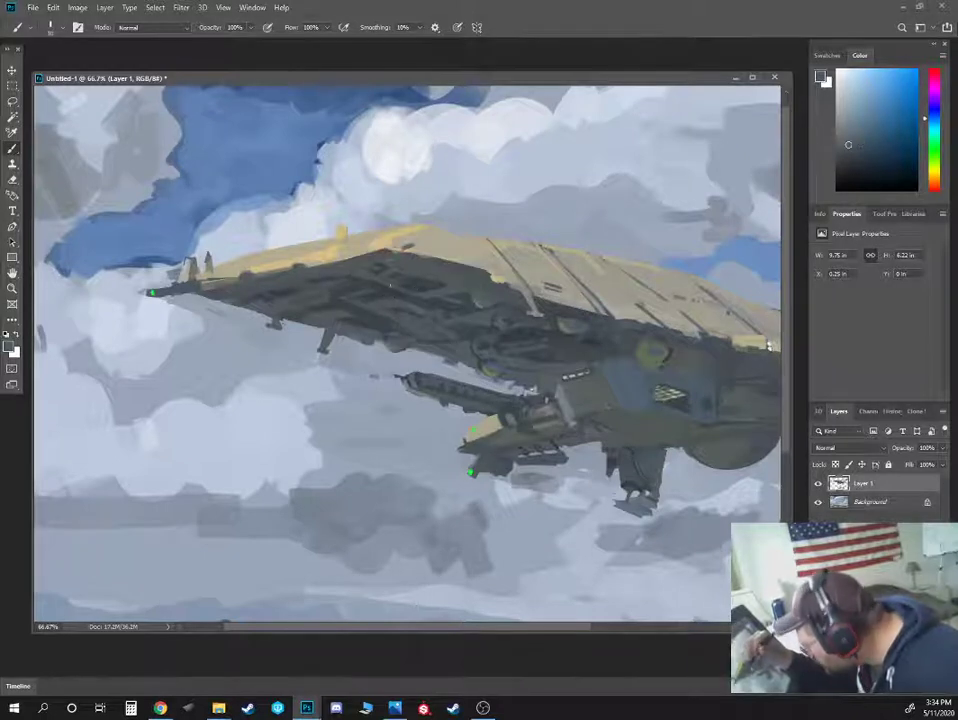
# Paint a dark recess in the middle of the front deck's underside and edge it with strokes of lighter sampled grey
pyautogui.keyDown('alt'); pyautogui.click(372, 298); pyautogui.keyUp('alt')
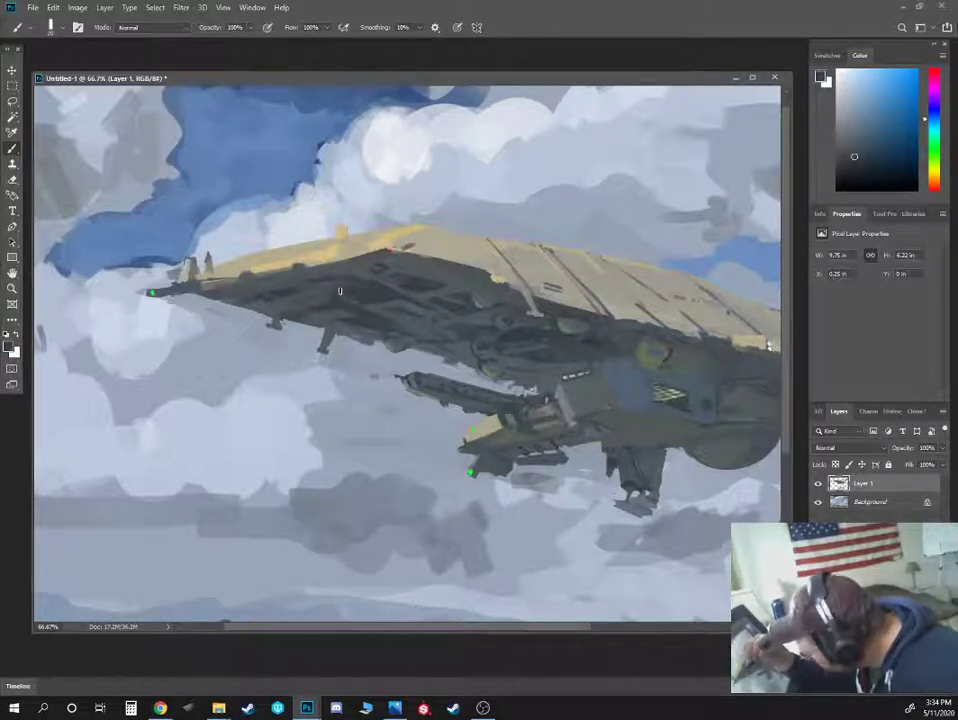
pyautogui.keyDown('alt'); pyautogui.click(316, 293); pyautogui.keyUp('alt')
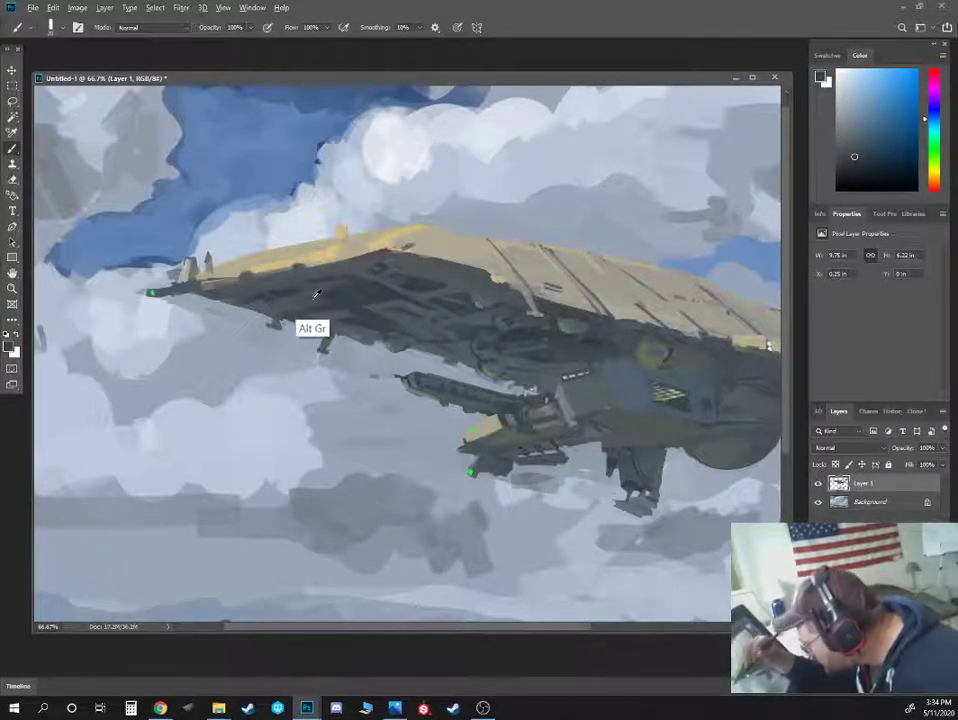
pyautogui.press('[')
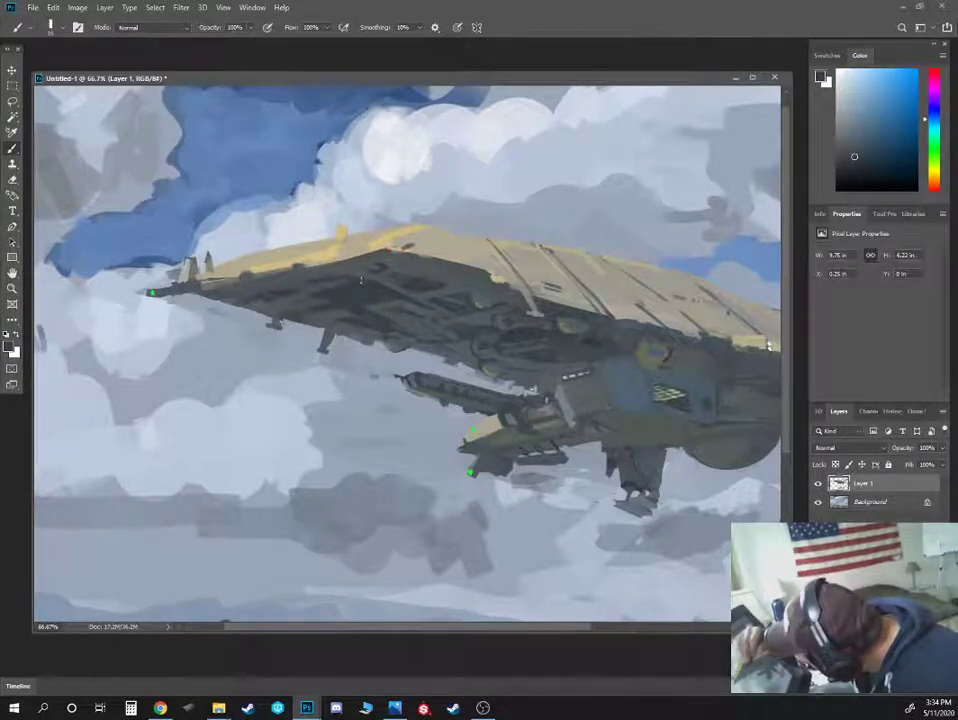
pyautogui.keyDown('alt'); pyautogui.click(385, 274); pyautogui.keyUp('alt')
pyautogui.moveTo(353, 275); pyautogui.dragTo(457, 316)
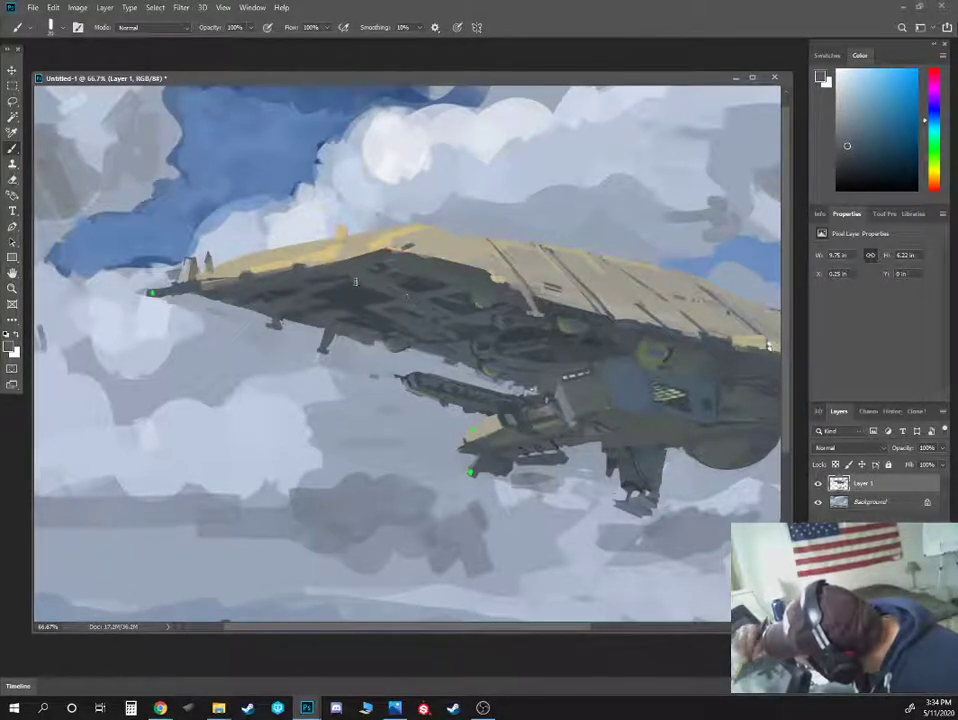
# Paint rows of tiny light marks inside the front deck's underside recess with a very small brush, using sampled grey and a brighter grey
pyautogui.keyDown('alt'); pyautogui.click(667, 388); pyautogui.keyUp('alt')
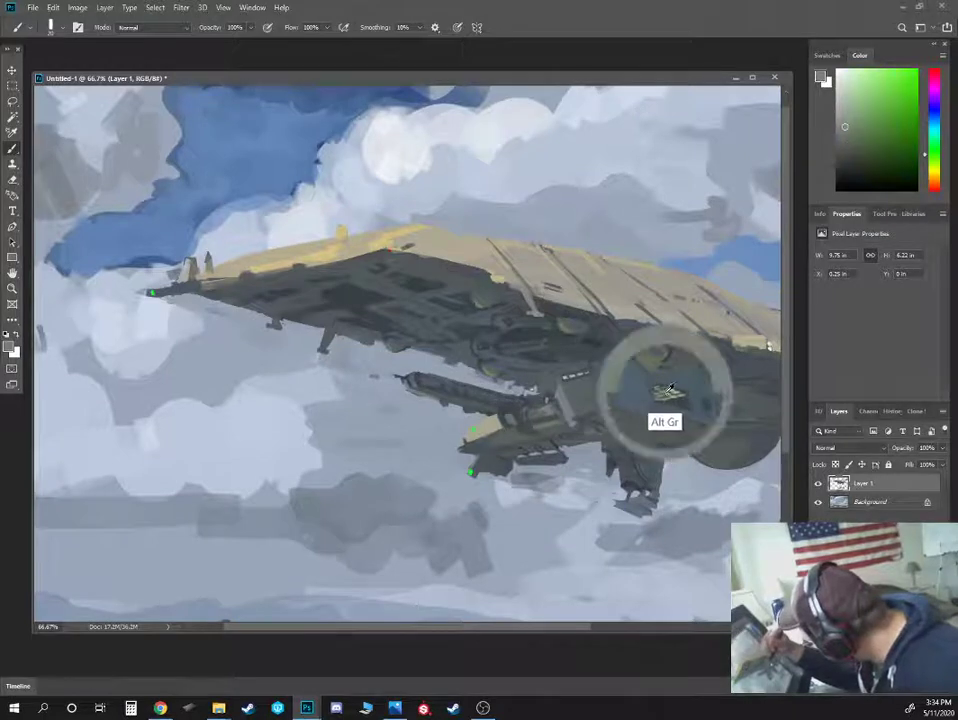
pyautogui.press('[')
pyautogui.press('[')
pyautogui.press('[')
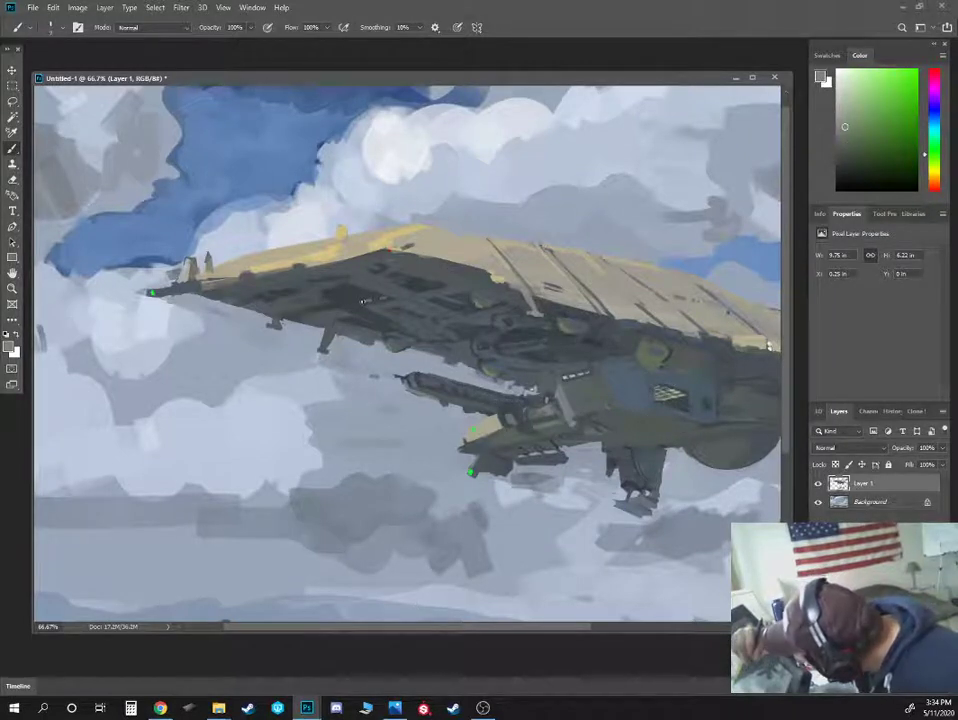
pyautogui.moveTo(360, 301); pyautogui.dragTo(352, 301)
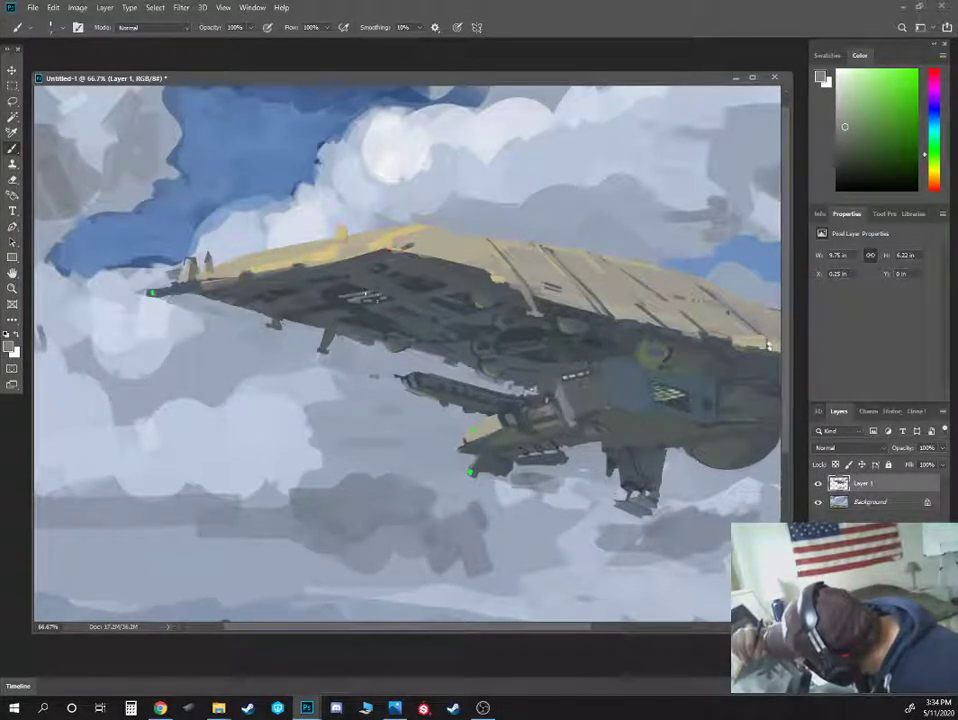
pyautogui.click(846, 97)
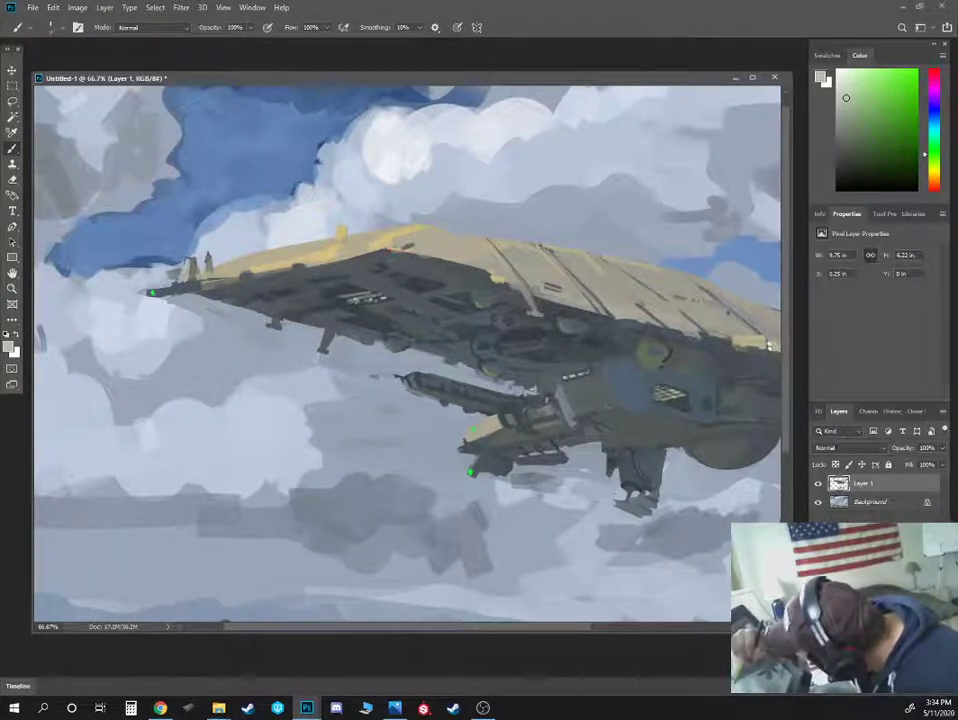
# Add small panel details behind the lit recess on the front deck's underside with sampled greys and a dark blue-grey
pyautogui.keyDown('alt'); pyautogui.click(392, 314); pyautogui.keyUp('alt')
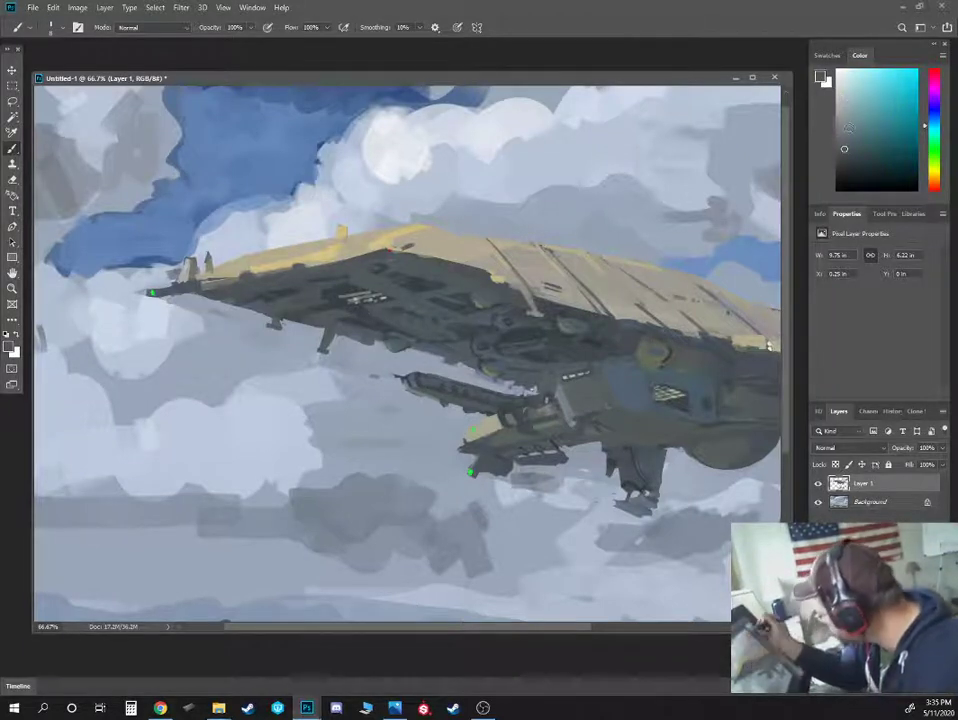
pyautogui.keyDown('alt'); pyautogui.click(762, 126); pyautogui.keyUp('alt')
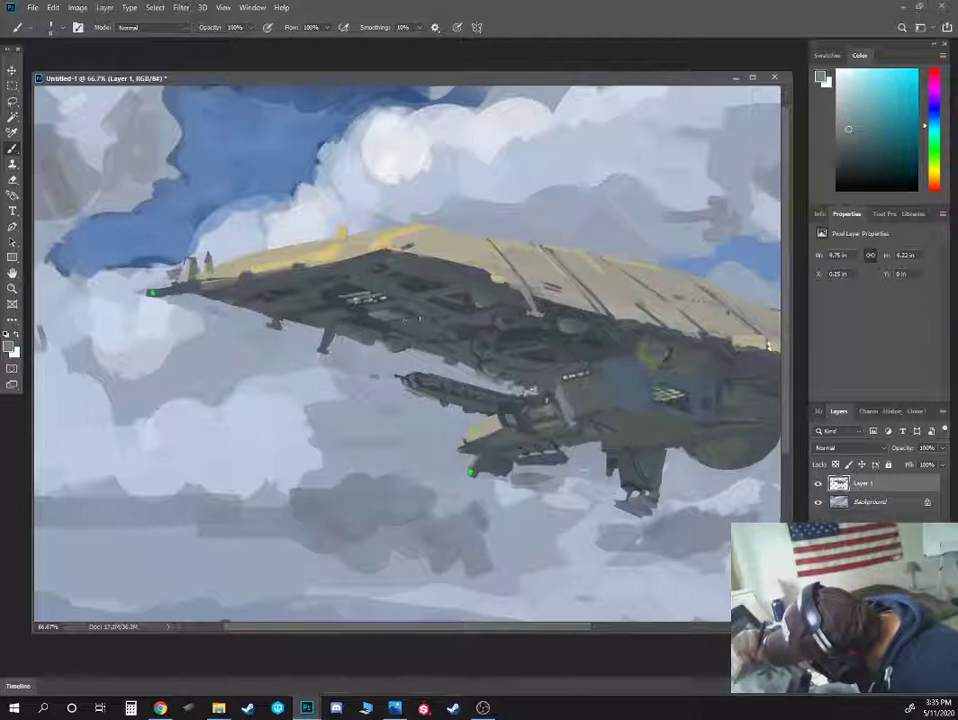
pyautogui.keyDown('alt'); pyautogui.click(430, 319); pyautogui.keyUp('alt')
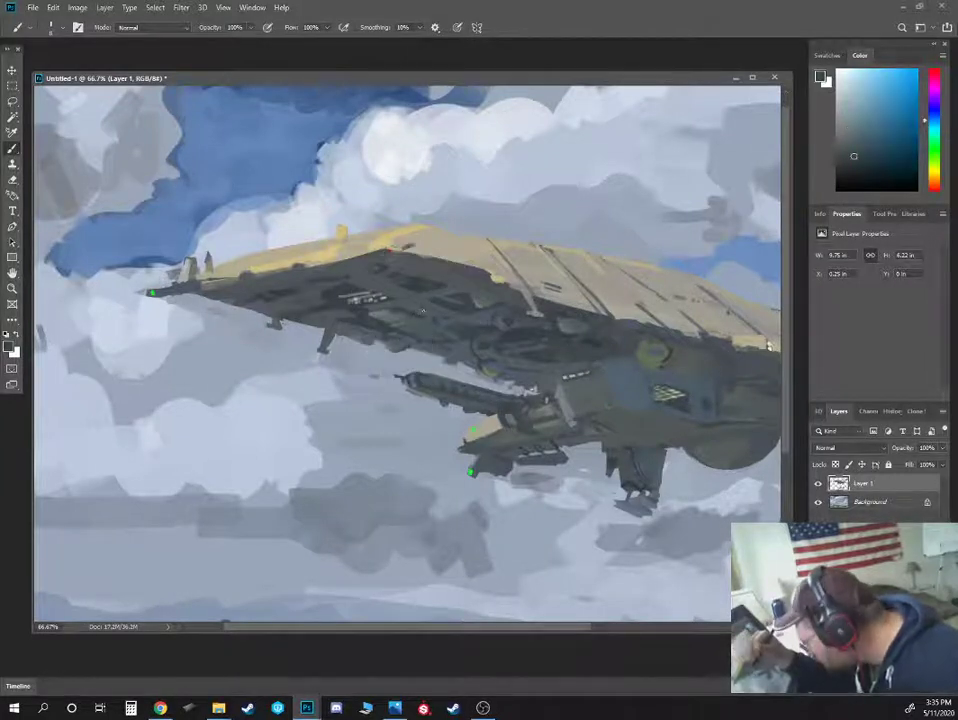
pyautogui.keyDown('alt'); pyautogui.click(430, 319); pyautogui.keyUp('alt')
pyautogui.click(880, 162)
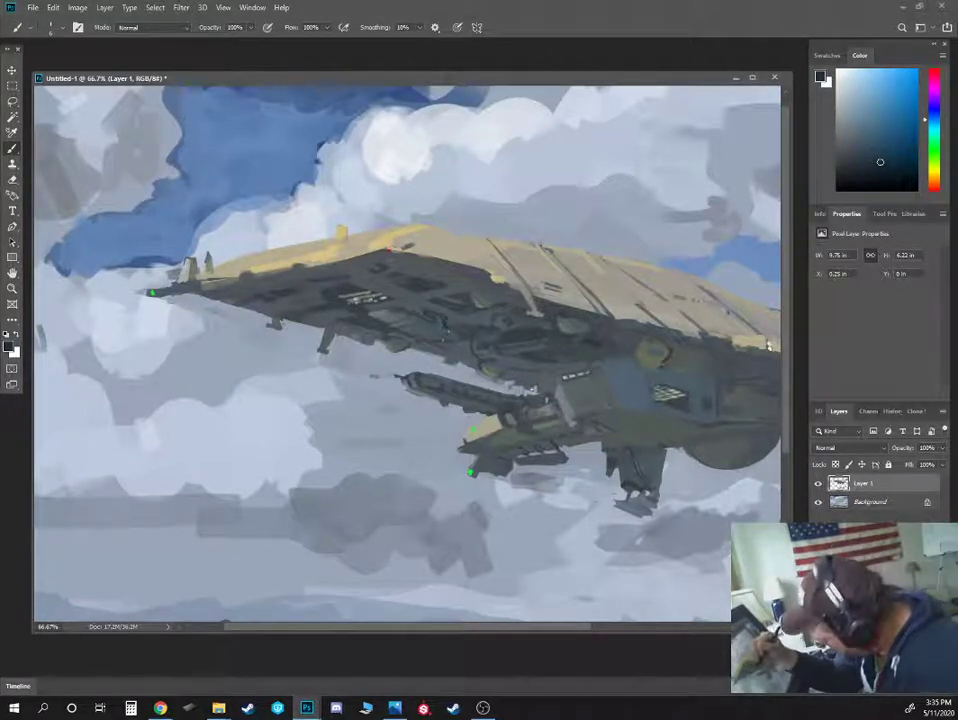
pyautogui.keyDown('alt'); pyautogui.click(430, 336); pyautogui.keyUp('alt')
pyautogui.keyDown('alt'); pyautogui.click(406, 345); pyautogui.keyUp('alt')
# Refine the lower edge of the front deck's underside with sampled hull greys and the sky grey beside it
pyautogui.keyDown('alt'); pyautogui.click(316, 363); pyautogui.keyUp('alt')
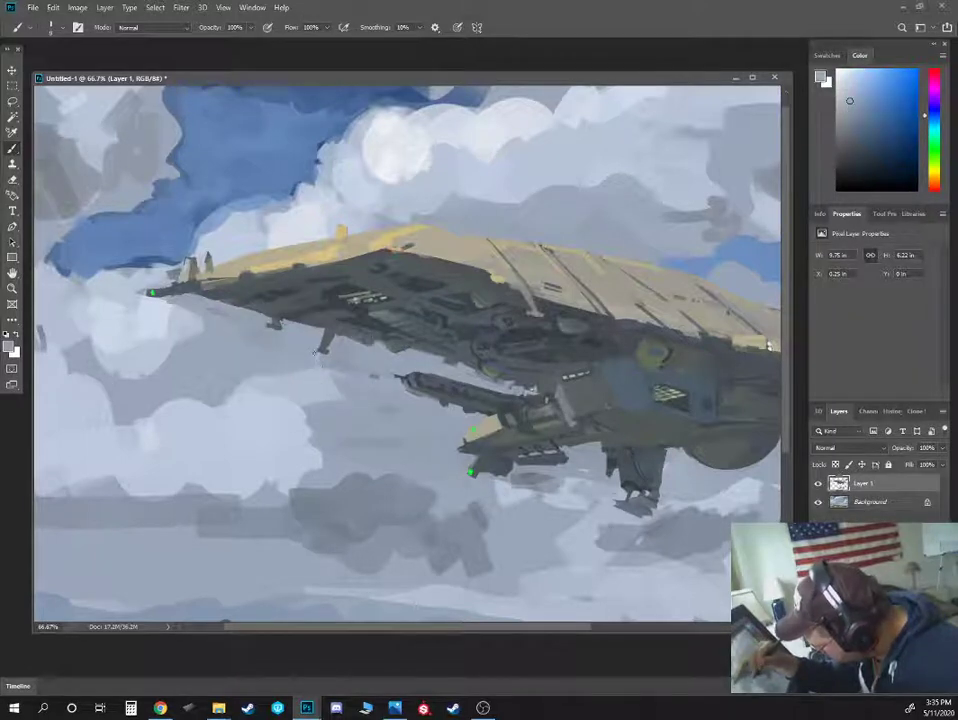
pyautogui.hotkey('ctrl', '-')
pyautogui.hotkey('ctrl', '-')
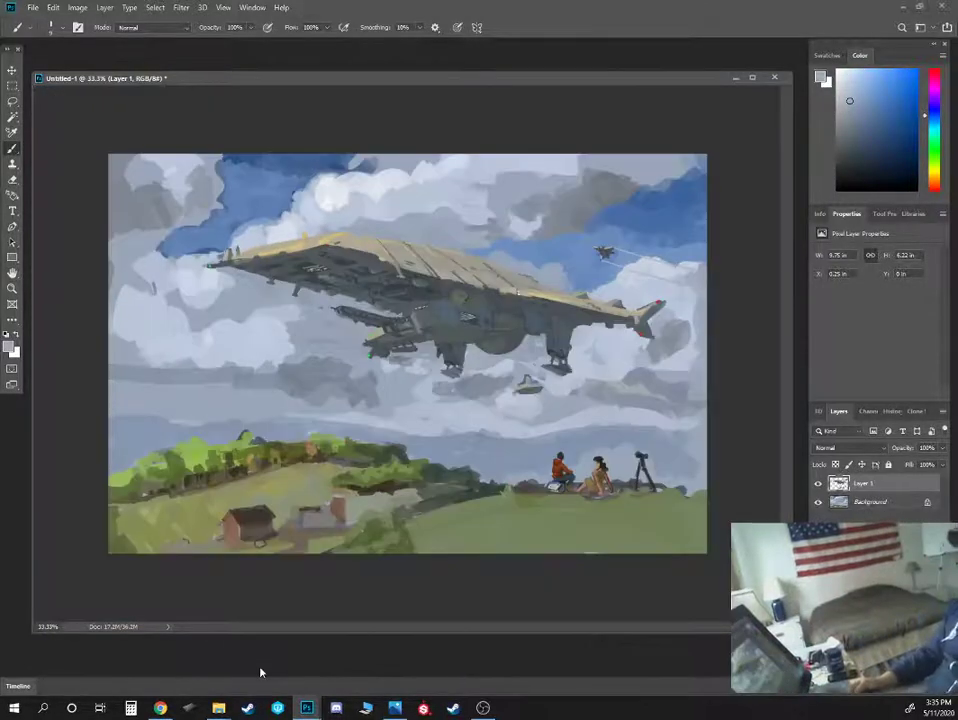
pyautogui.hotkey('ctrl', '+')
pyautogui.hotkey('ctrl', '+')
pyautogui.keyDown('alt'); pyautogui.click(318, 216); pyautogui.keyUp('alt')
pyautogui.keyDown('alt'); pyautogui.click(205, 170); pyautogui.keyUp('alt')
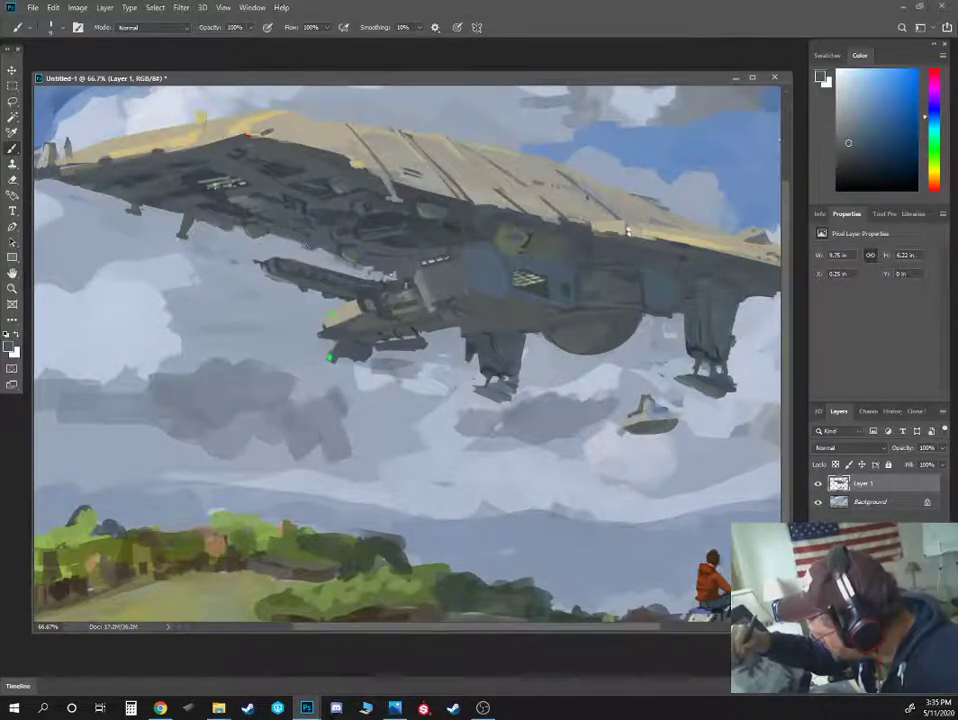
pyautogui.keyDown('alt'); pyautogui.click(253, 210); pyautogui.keyUp('alt')
pyautogui.keyDown('alt'); pyautogui.click(195, 191); pyautogui.keyUp('alt')
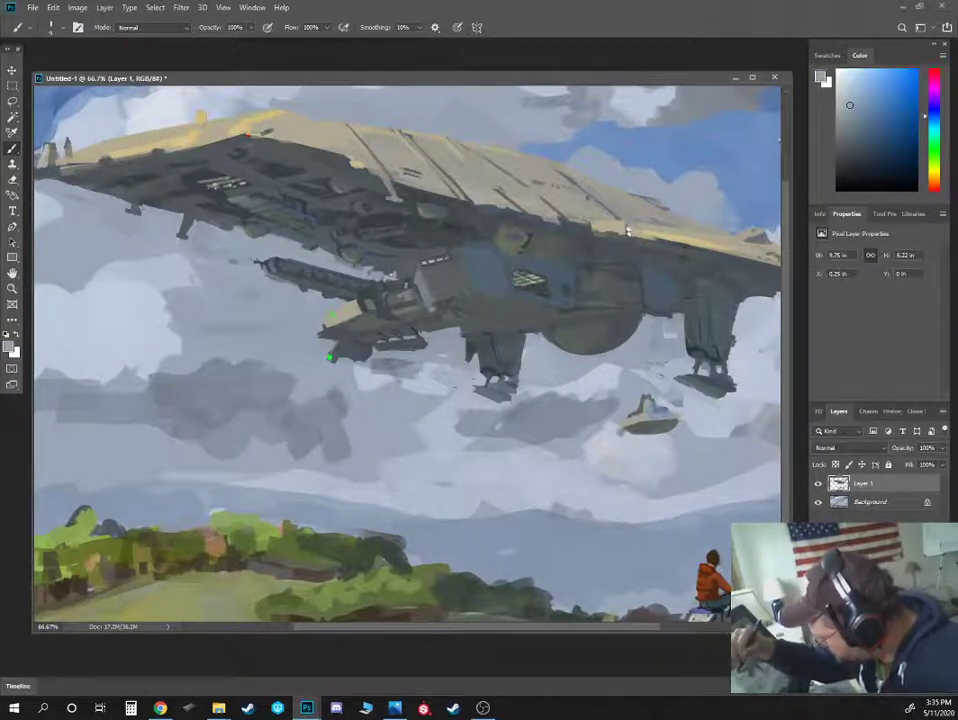
# Flip the whole canvas horizontally
pyautogui.hotkey('ctrl', '-')
pyautogui.hotkey('ctrl', '-')
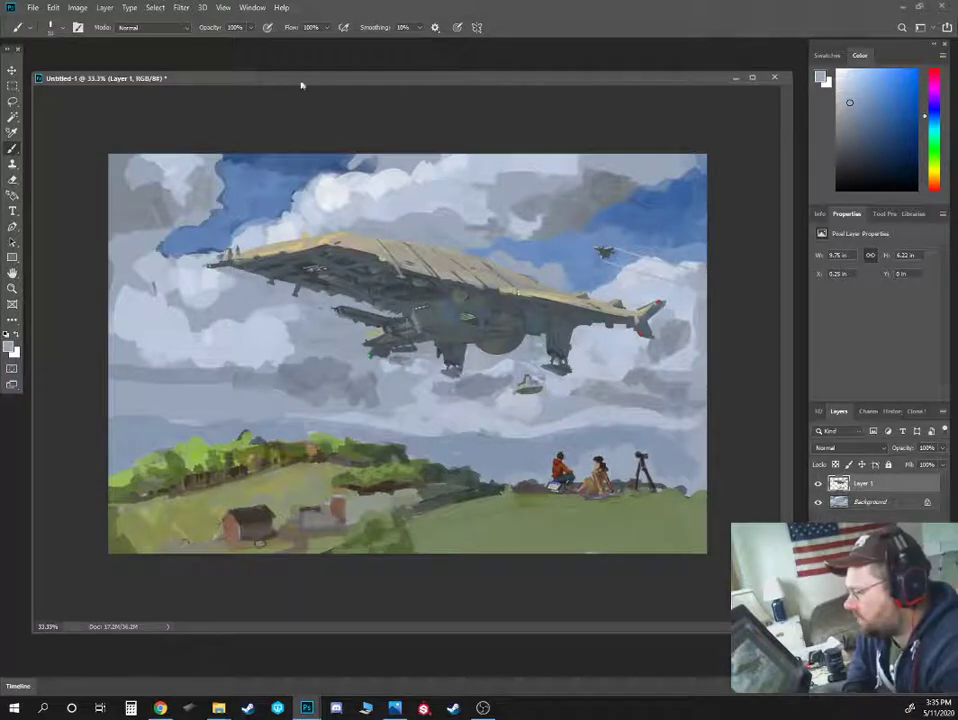
pyautogui.click(77, 7)
pyautogui.moveTo(150, 121)
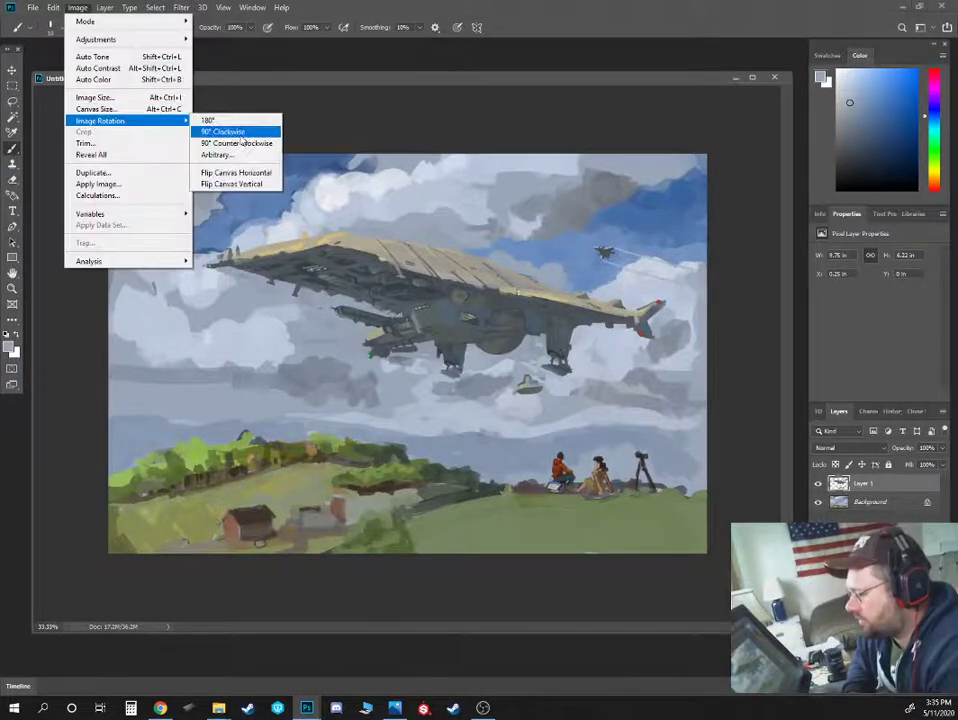
pyautogui.click(257, 175)
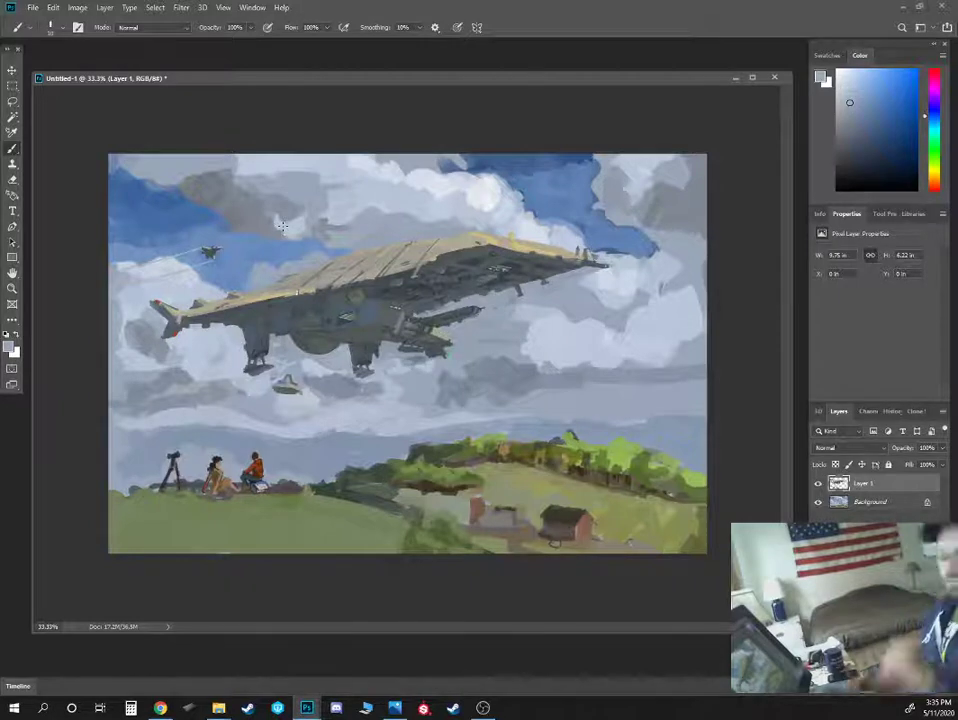
# Touch up the end of the tree line and the field below it at the village-side edge with sampled greens
pyautogui.keyDown('alt'); pyautogui.click(684, 488); pyautogui.keyUp('alt')
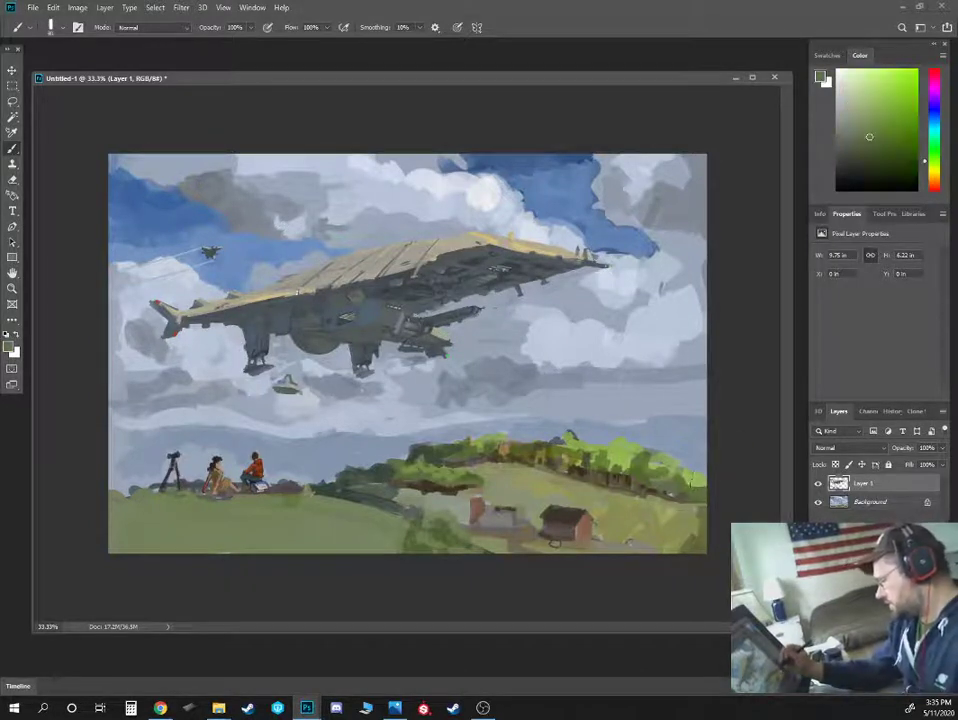
pyautogui.keyDown('alt'); pyautogui.click(697, 481); pyautogui.keyUp('alt')
pyautogui.moveTo(697, 481)
pyautogui.mouseDown()
pyautogui.moveTo(706, 490)
pyautogui.moveTo(672, 527)
pyautogui.mouseUp()
pyautogui.keyDown('alt'); pyautogui.click(695, 481); pyautogui.keyUp('alt')
pyautogui.keyDown('alt'); pyautogui.click(656, 507); pyautogui.keyUp('alt')
# Paint distant bushes and a small tower on the horizon beside the camera tripod with sampled dark green and grey
pyautogui.keyDown('alt'); pyautogui.click(314, 490); pyautogui.keyUp('alt')
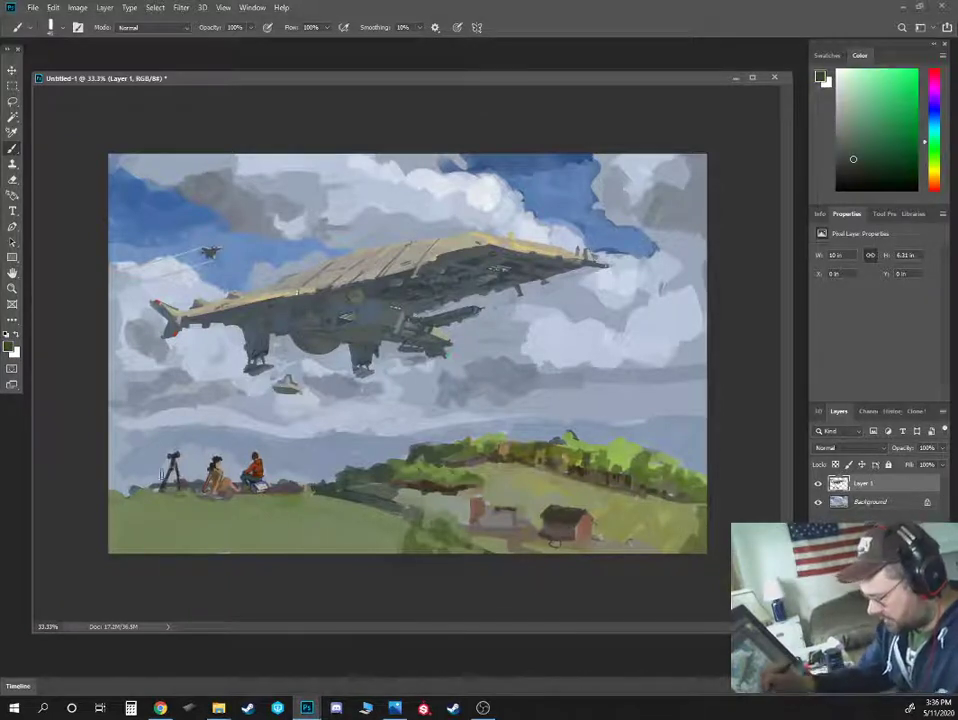
pyautogui.keyDown('alt'); pyautogui.click(142, 487); pyautogui.keyUp('alt')
pyautogui.keyDown('alt'); pyautogui.click(149, 484); pyautogui.keyUp('alt')
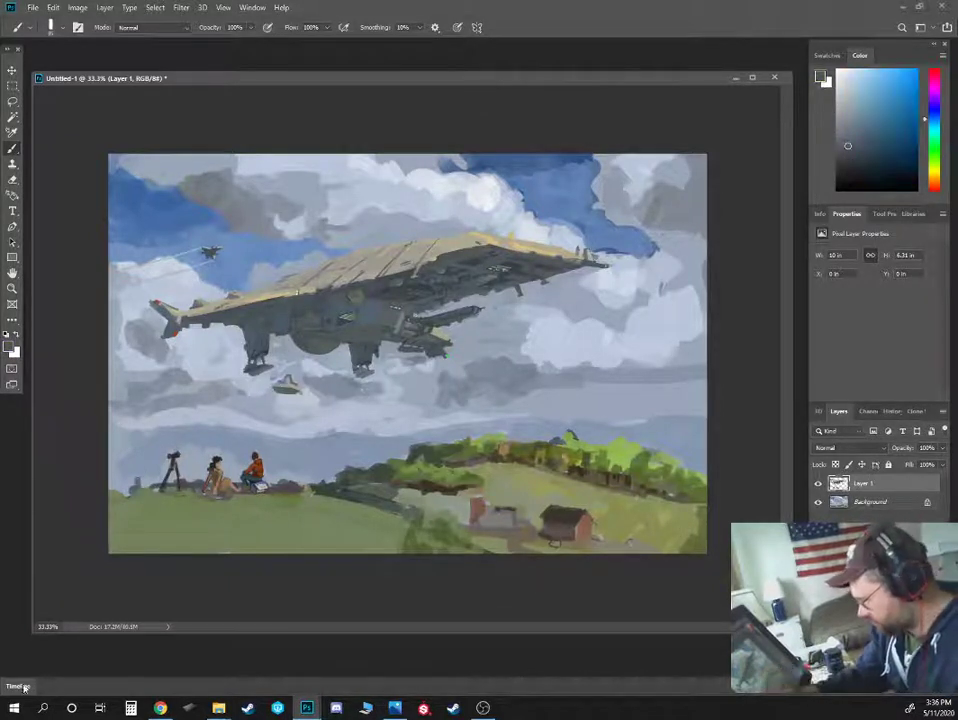
pyautogui.press('[')
pyautogui.press('[')
pyautogui.press('[')
pyautogui.press('[')
pyautogui.press('[')
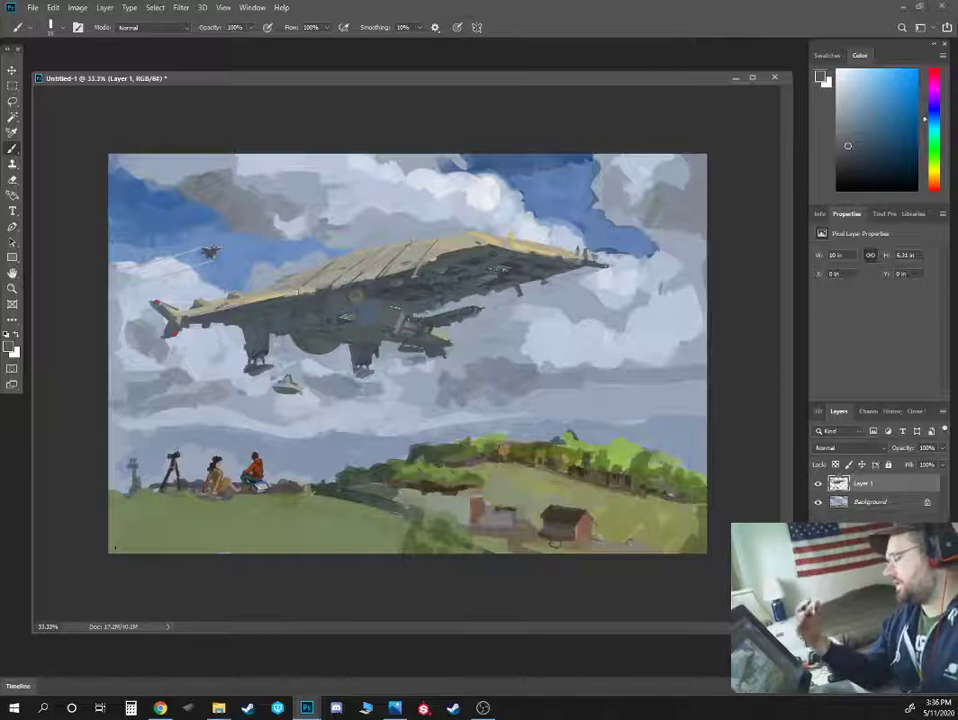
# Widen the canvas to 13 inches, anchored at the middle right so the extra space is added behind the carrier's tail
pyautogui.click(77, 7)
pyautogui.click(155, 112)
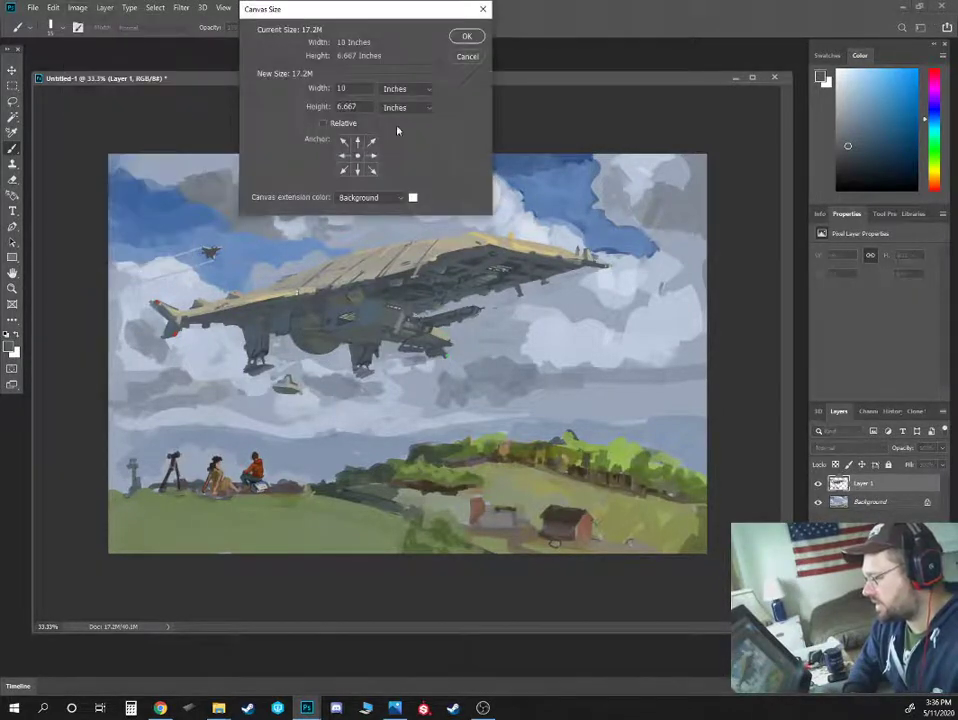
pyautogui.doubleClick(358, 90)
pyautogui.write('13')
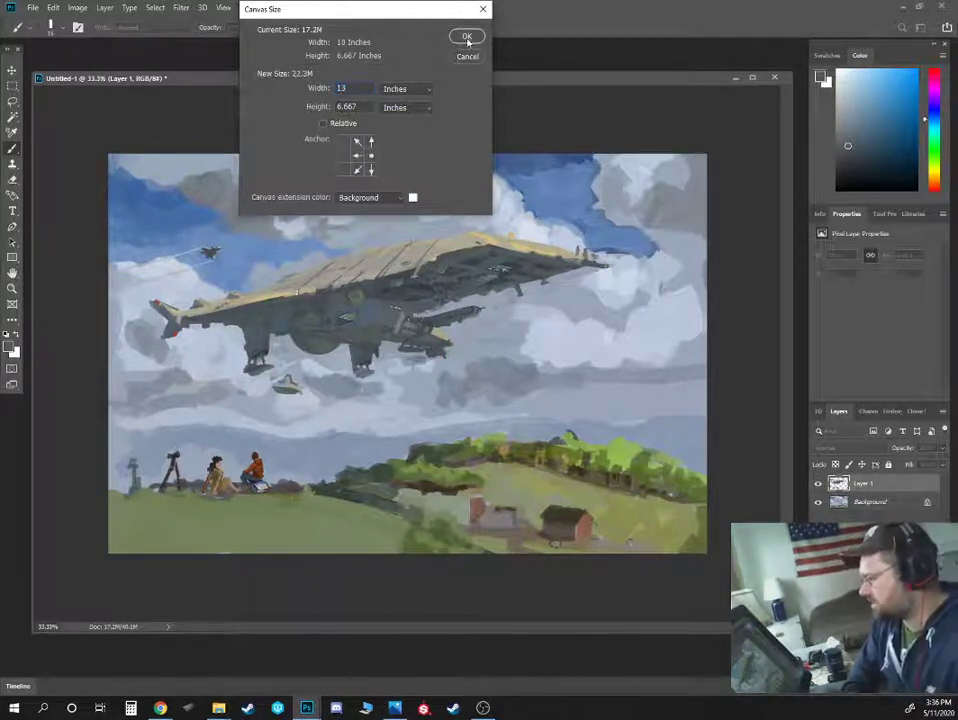
pyautogui.click(466, 36)
# Select a narrow full-height strip of the Background layer along the painting's edge with the blank area and copy it to a new layer
pyautogui.click(872, 498)
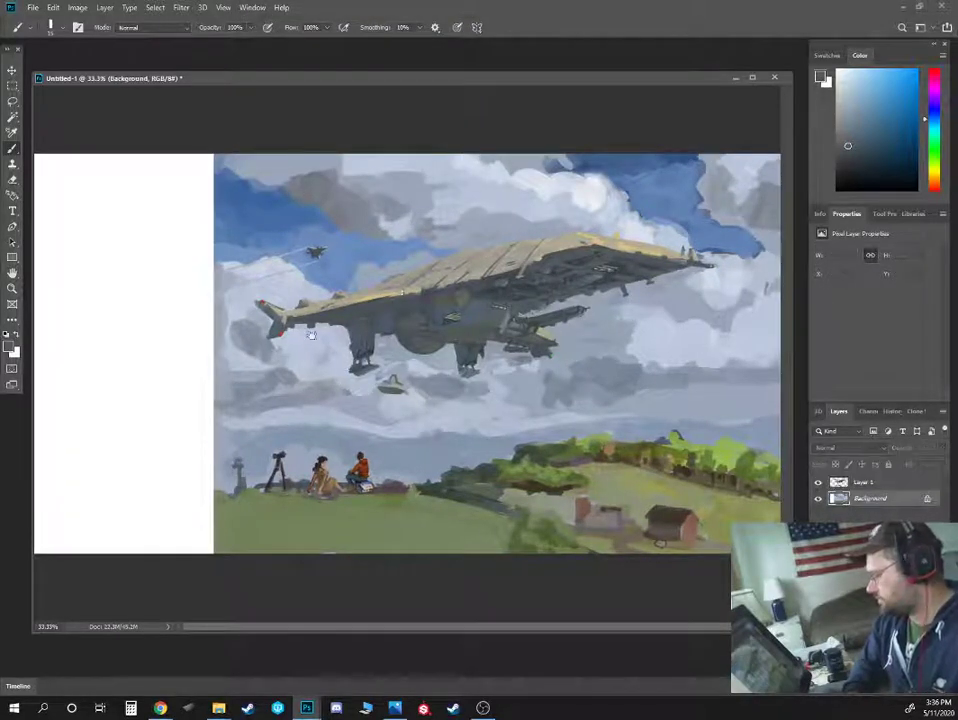
pyautogui.press('m')
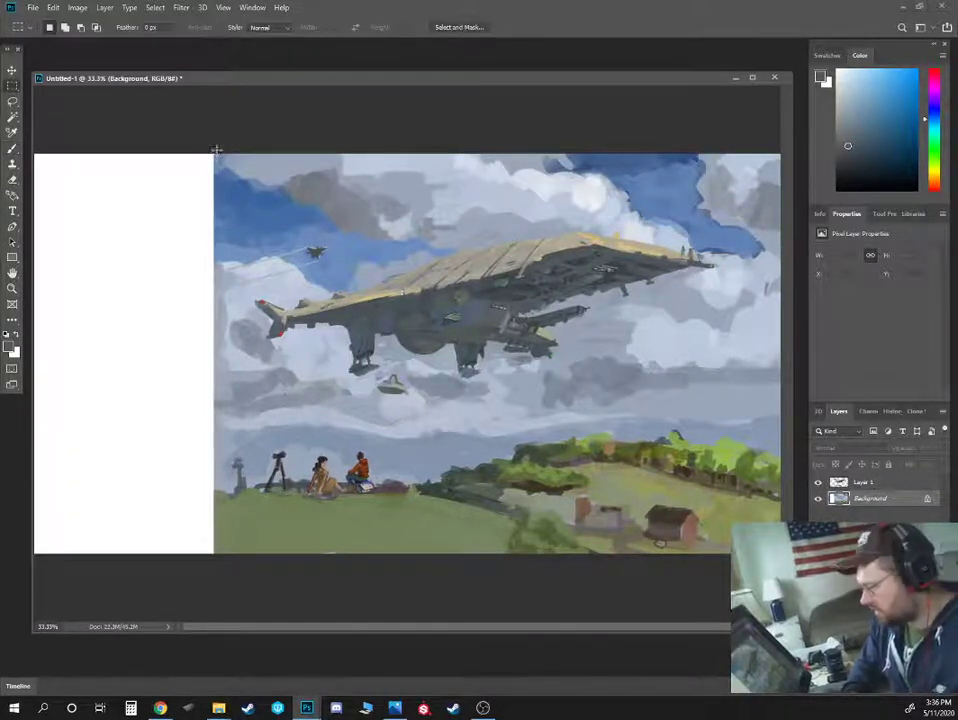
pyautogui.moveTo(215, 154)
pyautogui.mouseDown()
pyautogui.moveTo(236, 405)
pyautogui.moveTo(228, 561)
pyautogui.mouseUp()
pyautogui.moveTo(223, 386); pyautogui.dragTo(217, 395)
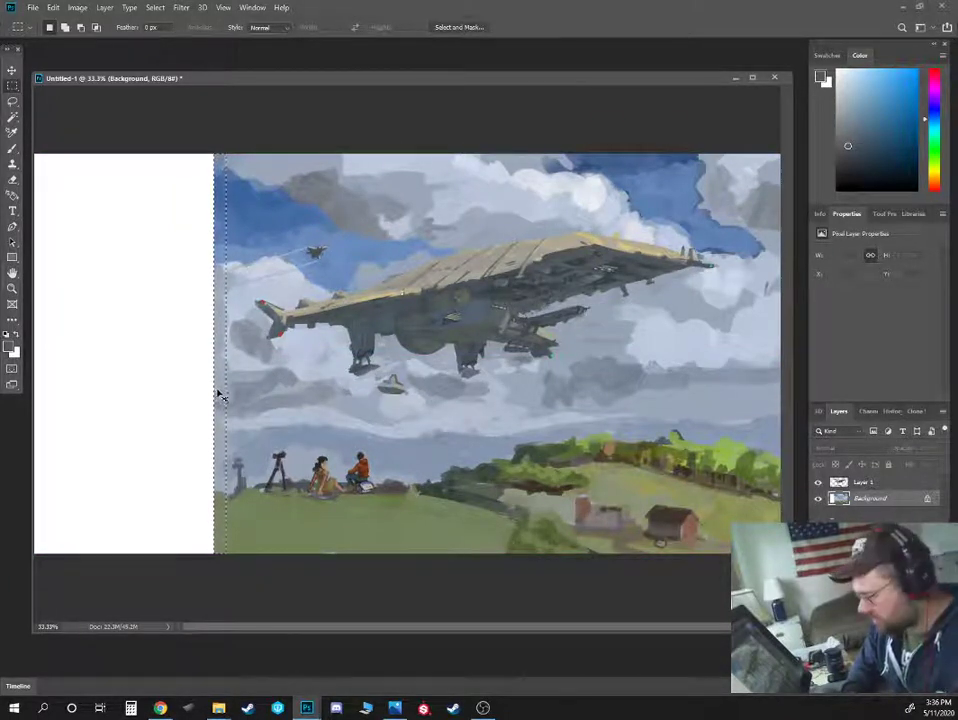
pyautogui.hotkey('ctrl', 'j')
pyautogui.press('v')
pyautogui.moveTo(222, 385); pyautogui.dragTo(216, 386)
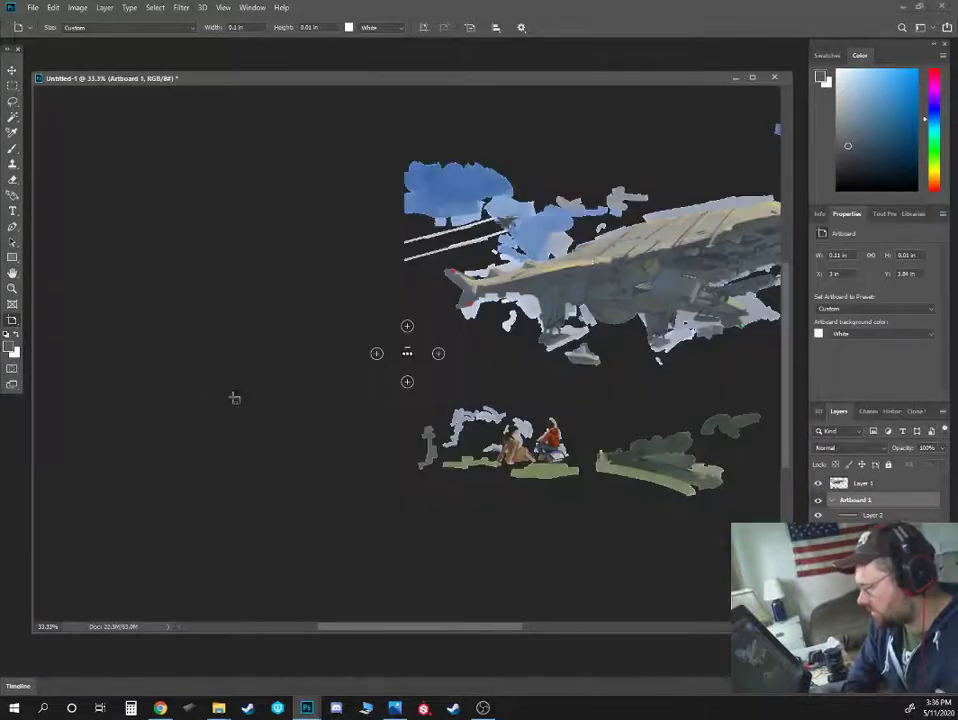
pyautogui.press('v')
pyautogui.press('w')
pyautogui.hotkey('ctrl', '-')
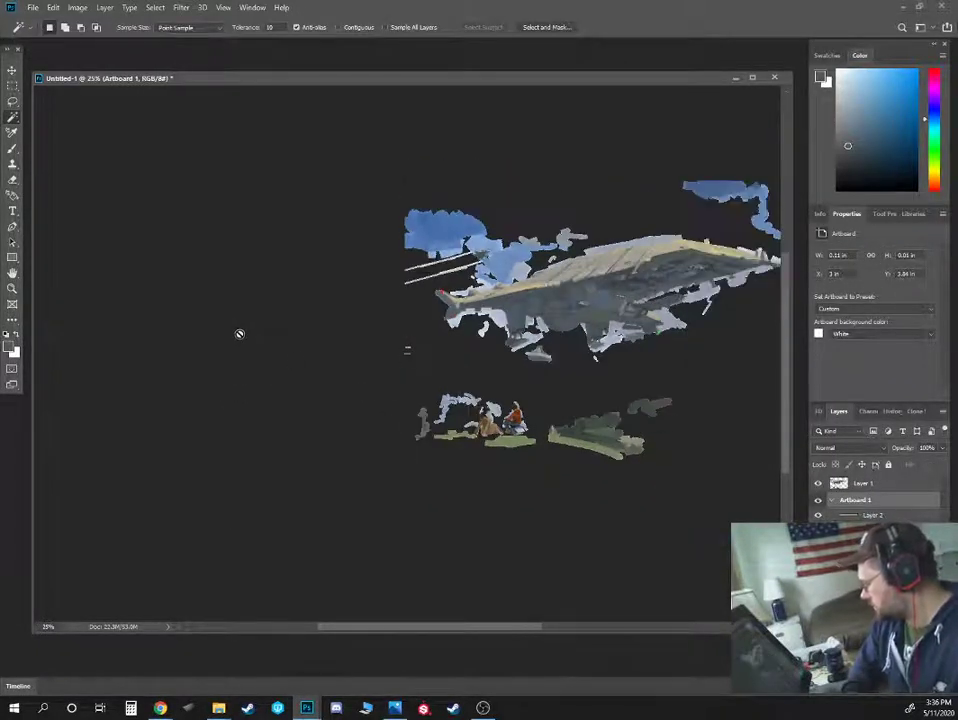
pyautogui.hotkey('ctrl', 'z')
# Merge the copied strip into the Background layer and stretch the reselected edge strip across the blank canvas area
pyautogui.press('m')
pyautogui.moveTo(268, 208); pyautogui.dragTo(249, 522)
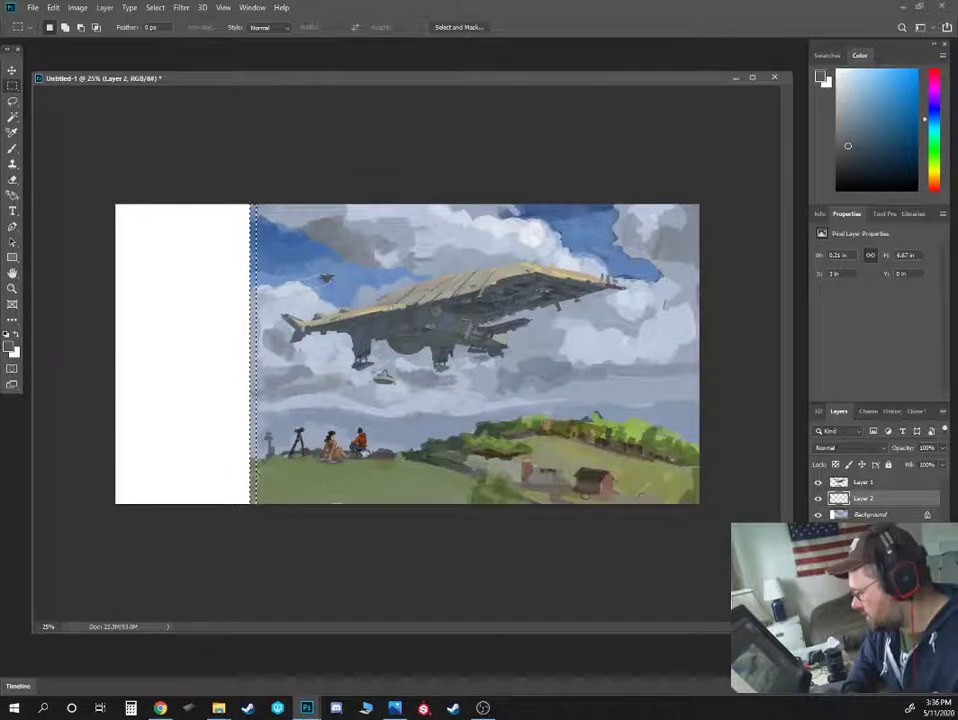
pyautogui.hotkey('ctrl', 'e')
pyautogui.hotkey('ctrl', 't')
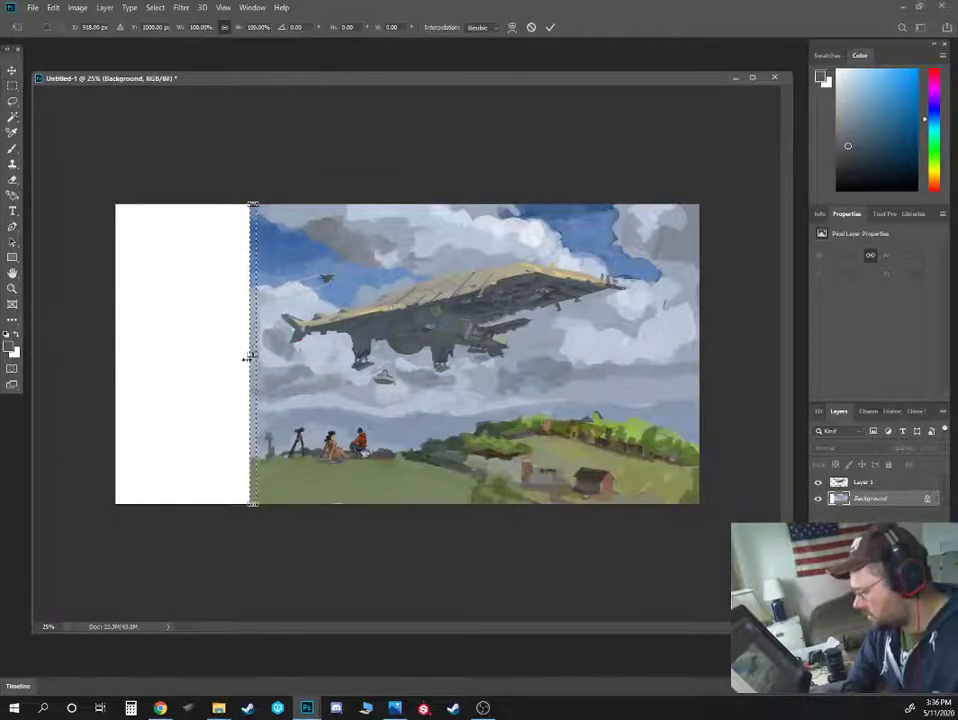
pyautogui.moveTo(253, 354); pyautogui.dragTo(104, 352)
pyautogui.press('Return')
pyautogui.hotkey('ctrl', 'd')
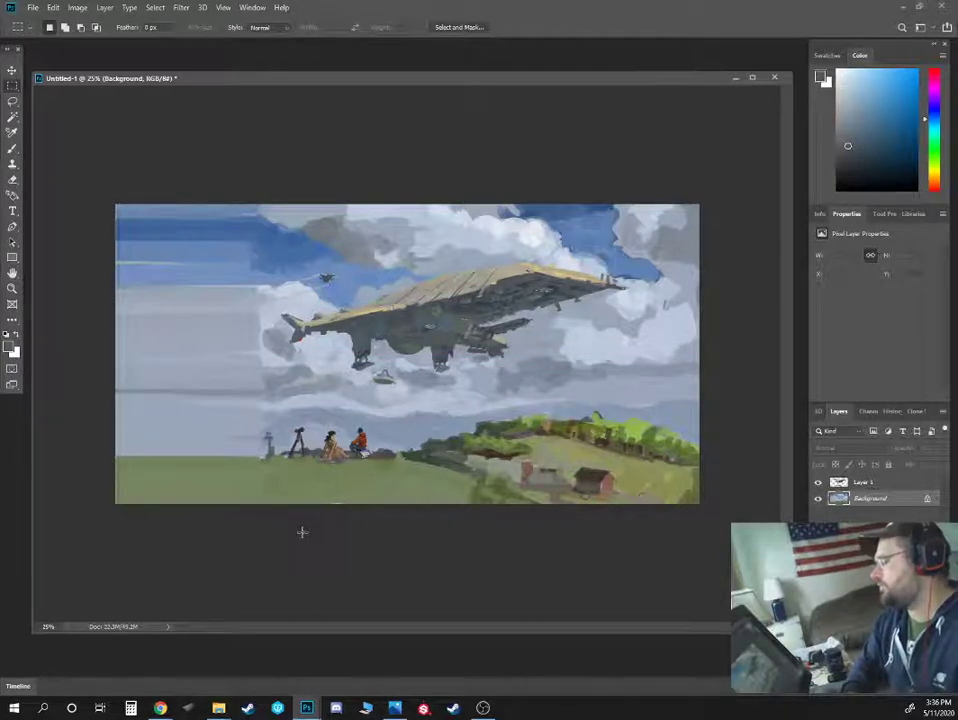
# Brush a sampled light cloud colour from the cloud behind the carrier's tail into the stretched sky area
pyautogui.hotkey('ctrl', '+')
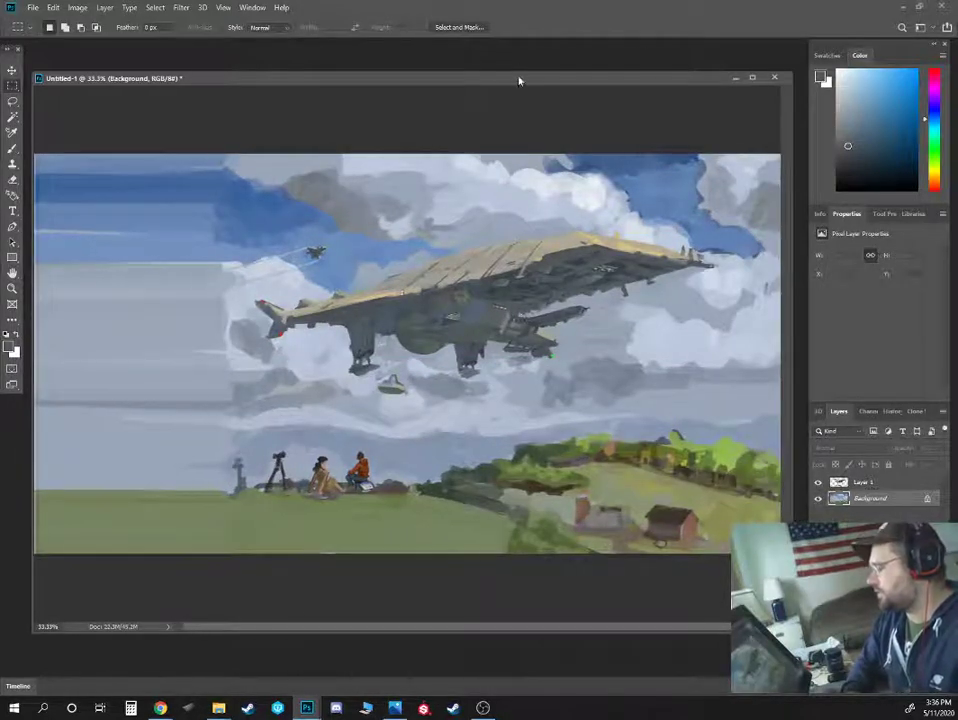
pyautogui.moveTo(517, 84); pyautogui.dragTo(523, 79)
pyautogui.press('b')
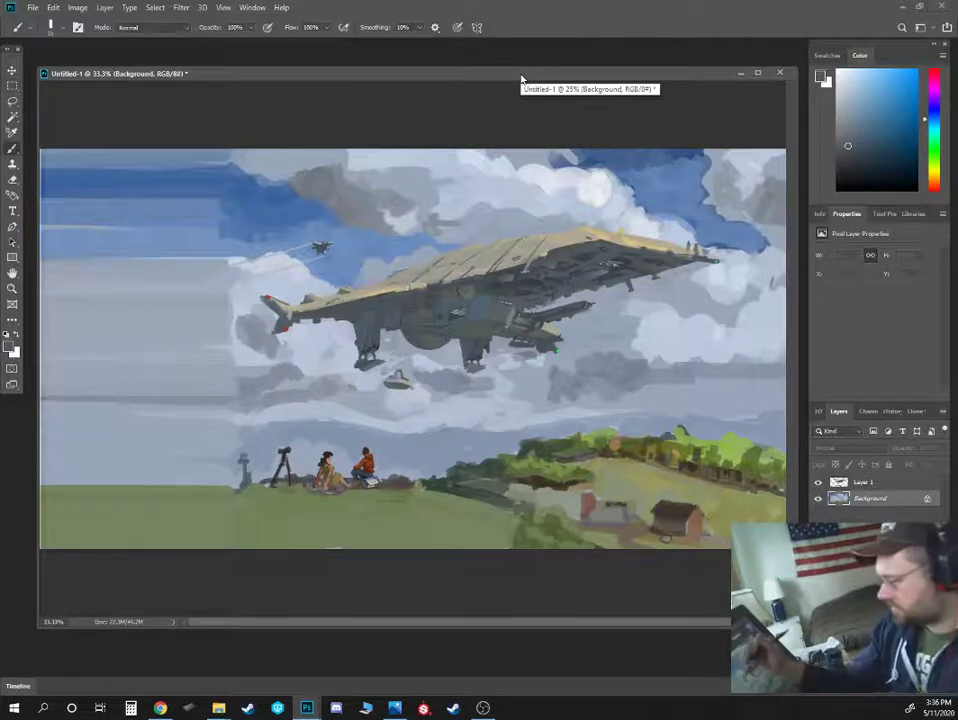
pyautogui.keyDown('alt'); pyautogui.click(280, 257); pyautogui.keyUp('alt')
pyautogui.moveTo(228, 262); pyautogui.dragTo(175, 279)
# Break up the upper sky seam by painting sampled blues into the stretched area with a larger brush
pyautogui.keyDown('alt'); pyautogui.click(239, 218); pyautogui.keyUp('alt')
pyautogui.press(']')
pyautogui.press(']')
pyautogui.press(']')
pyautogui.moveTo(218, 224); pyautogui.dragTo(194, 213)
pyautogui.keyDown('alt'); pyautogui.click(207, 172); pyautogui.keyUp('alt')
pyautogui.keyDown('alt'); pyautogui.click(257, 158); pyautogui.keyUp('alt')
pyautogui.keyDown('alt'); pyautogui.click(234, 162); pyautogui.keyUp('alt')
pyautogui.keyDown('alt'); pyautogui.click(213, 172); pyautogui.keyUp('alt')
pyautogui.moveTo(213, 172)
pyautogui.mouseDown()
pyautogui.moveTo(196, 160)
pyautogui.moveTo(143, 166)
pyautogui.mouseUp()
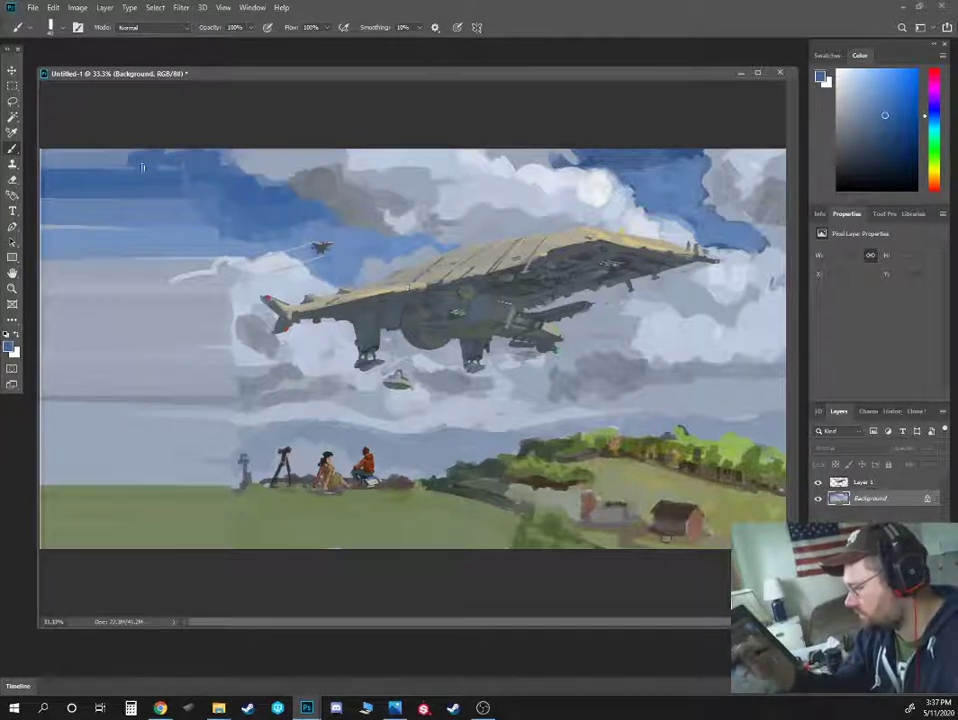
# Paint sampled light cloud and grey-blue tones over the sky seam beside the carrier's tail and down to the horizon
pyautogui.keyDown('alt'); pyautogui.click(227, 254); pyautogui.keyUp('alt')
pyautogui.moveTo(199, 274); pyautogui.dragTo(110, 298)
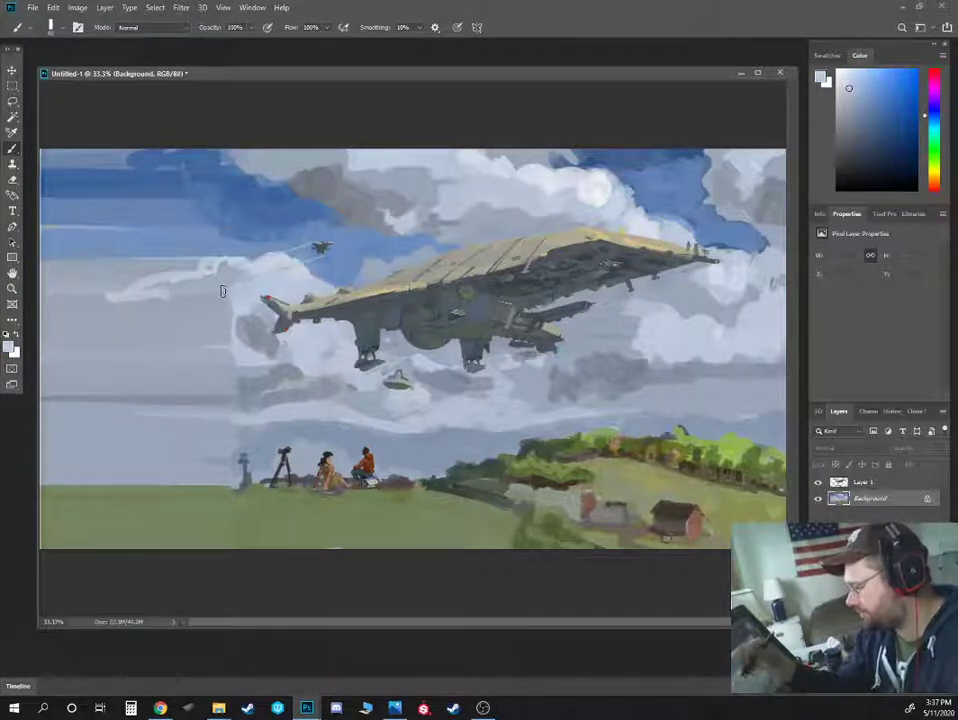
pyautogui.keyDown('alt'); pyautogui.click(242, 350); pyautogui.keyUp('alt')
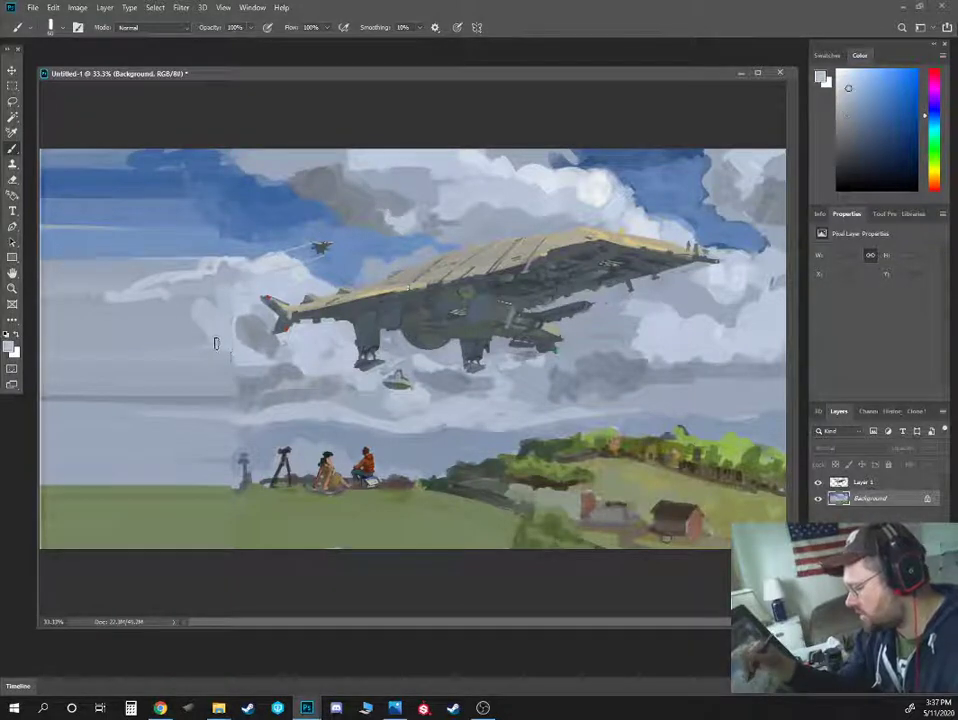
pyautogui.keyDown('alt'); pyautogui.click(238, 462); pyautogui.keyUp('alt')
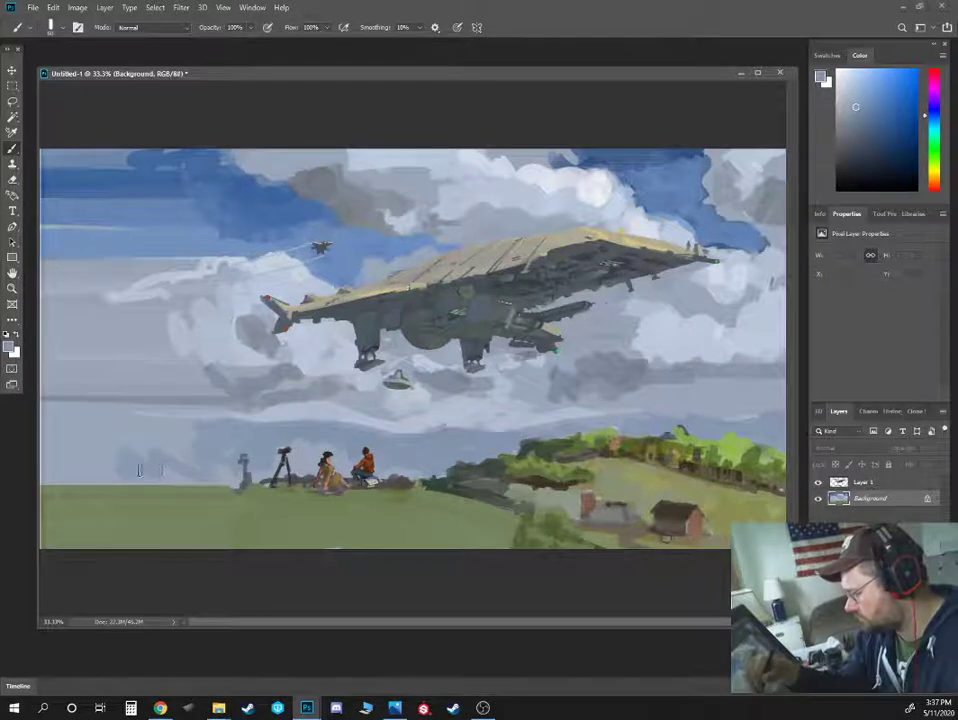
# Paint a hazy grey-green distant slope with rounded treetops into the stretched ground's far corner, using sampled sky and grass colours
pyautogui.keyDown('alt'); pyautogui.click(180, 488); pyautogui.keyUp('alt')
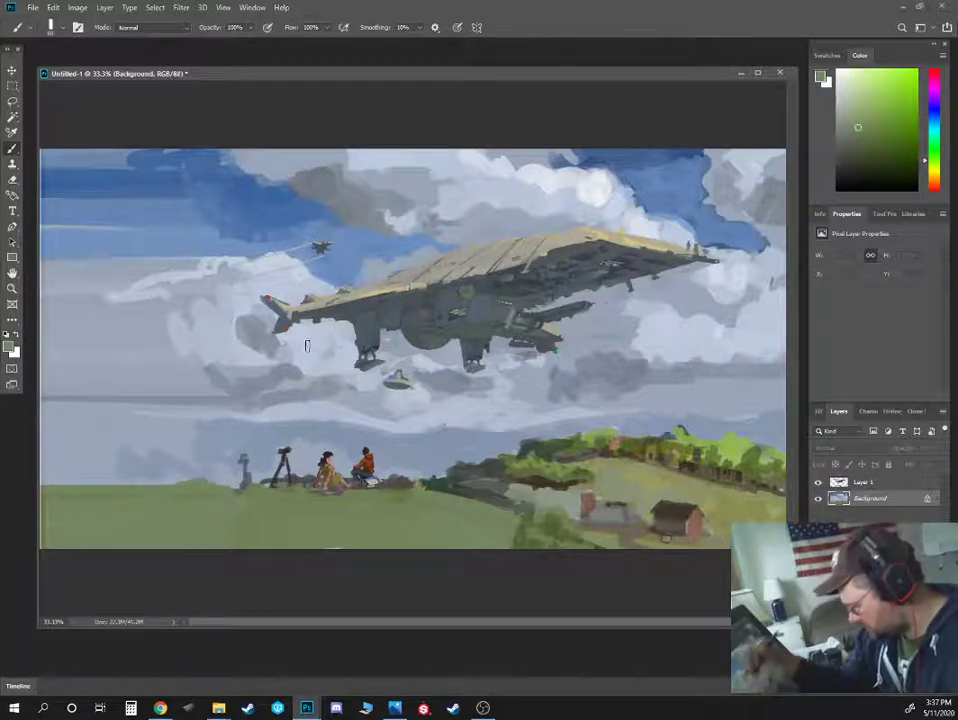
pyautogui.keyDown('alt'); pyautogui.click(450, 455); pyautogui.keyUp('alt')
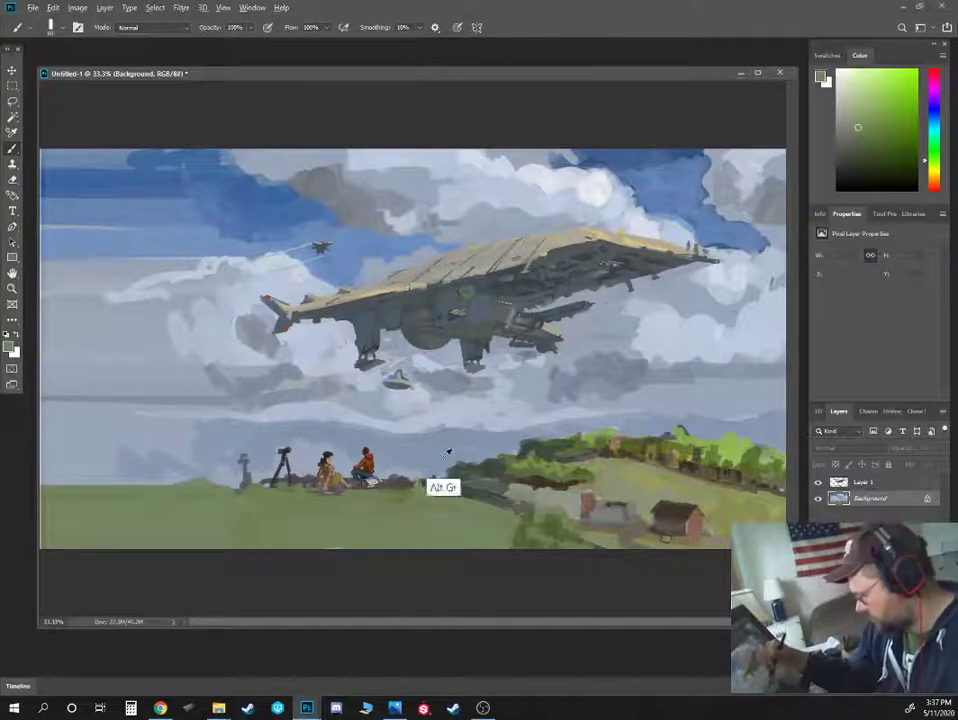
pyautogui.moveTo(116, 473)
pyautogui.mouseDown()
pyautogui.moveTo(137, 507)
pyautogui.moveTo(82, 556)
pyautogui.mouseUp()
pyautogui.keyDown('alt'); pyautogui.click(131, 502); pyautogui.keyUp('alt')
pyautogui.moveTo(73, 487); pyautogui.dragTo(48, 552)
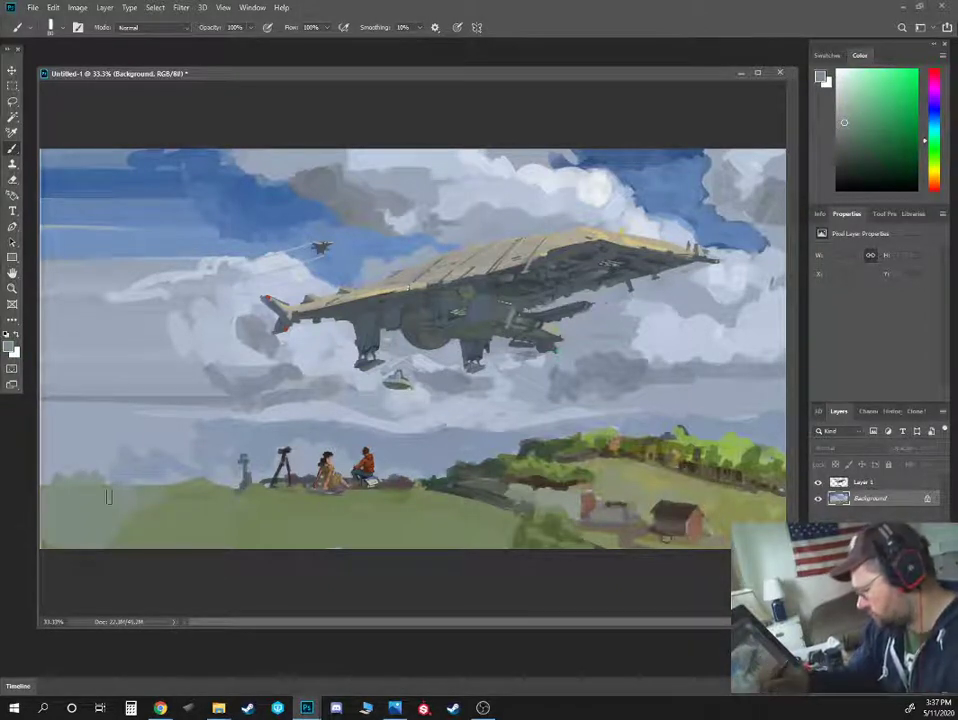
pyautogui.keyDown('alt'); pyautogui.click(107, 466); pyautogui.keyUp('alt')
pyautogui.keyDown('alt'); pyautogui.click(150, 488); pyautogui.keyUp('alt')
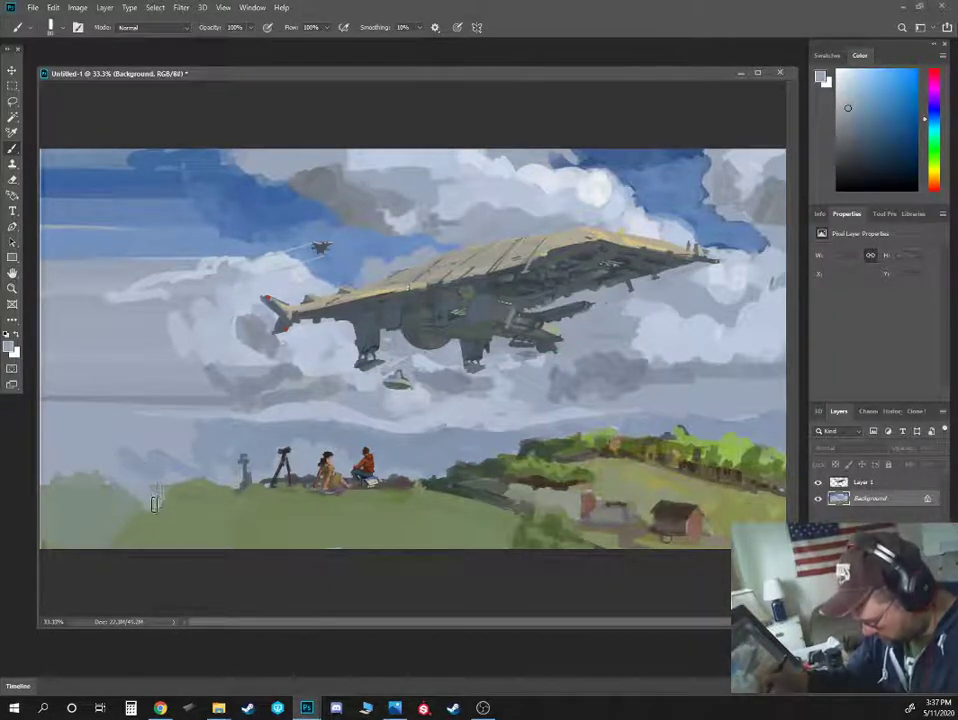
pyautogui.moveTo(161, 499)
pyautogui.mouseDown()
pyautogui.moveTo(188, 471)
pyautogui.moveTo(181, 496)
pyautogui.moveTo(197, 497)
pyautogui.moveTo(157, 503)
pyautogui.moveTo(122, 540)
pyautogui.mouseUp()
# Paint dark green bushes in front of the hazy slope and dark brown foliage along the bottom of the hill
pyautogui.keyDown('alt'); pyautogui.click(200, 509); pyautogui.keyUp('alt')
pyautogui.keyDown('alt'); pyautogui.click(495, 471); pyautogui.keyUp('alt')
pyautogui.keyDown('alt'); pyautogui.click(530, 500); pyautogui.keyUp('alt')
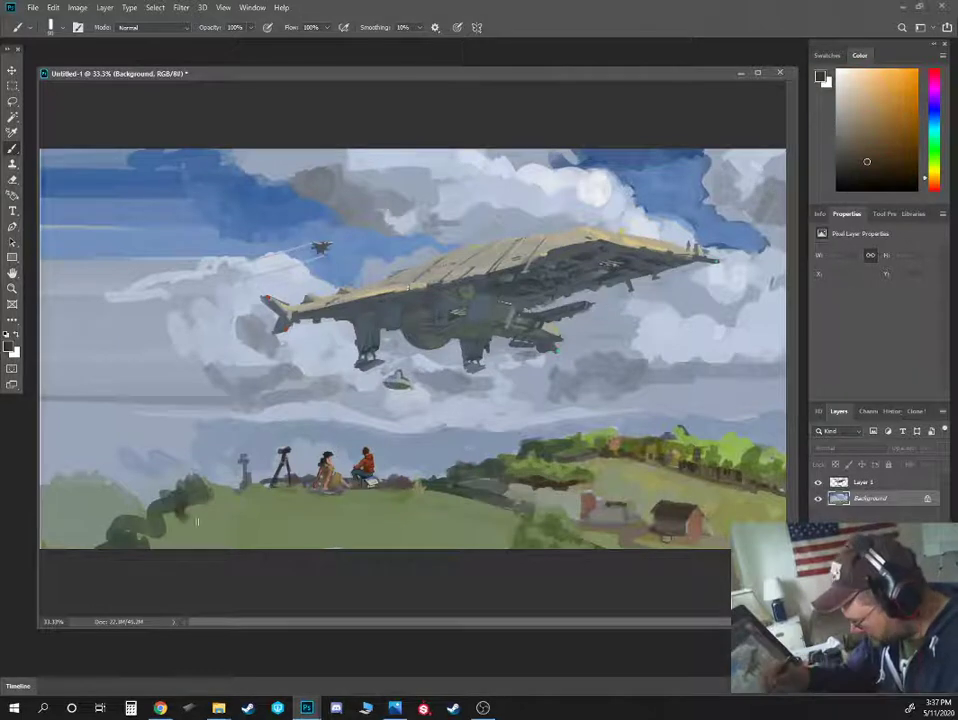
pyautogui.moveTo(192, 519)
pyautogui.mouseDown()
pyautogui.moveTo(233, 557)
pyautogui.moveTo(188, 524)
pyautogui.moveTo(184, 554)
pyautogui.moveTo(150, 540)
pyautogui.moveTo(165, 517)
pyautogui.moveTo(191, 507)
pyautogui.moveTo(243, 555)
pyautogui.moveTo(240, 530)
pyautogui.moveTo(254, 529)
pyautogui.moveTo(212, 515)
pyautogui.moveTo(293, 550)
pyautogui.moveTo(326, 543)
pyautogui.mouseUp()
# Add smaller brown and grey-brown accents to the foreground bushes and a dark brown patch on the grass below the figures
pyautogui.click(856, 151)
pyautogui.press('[')
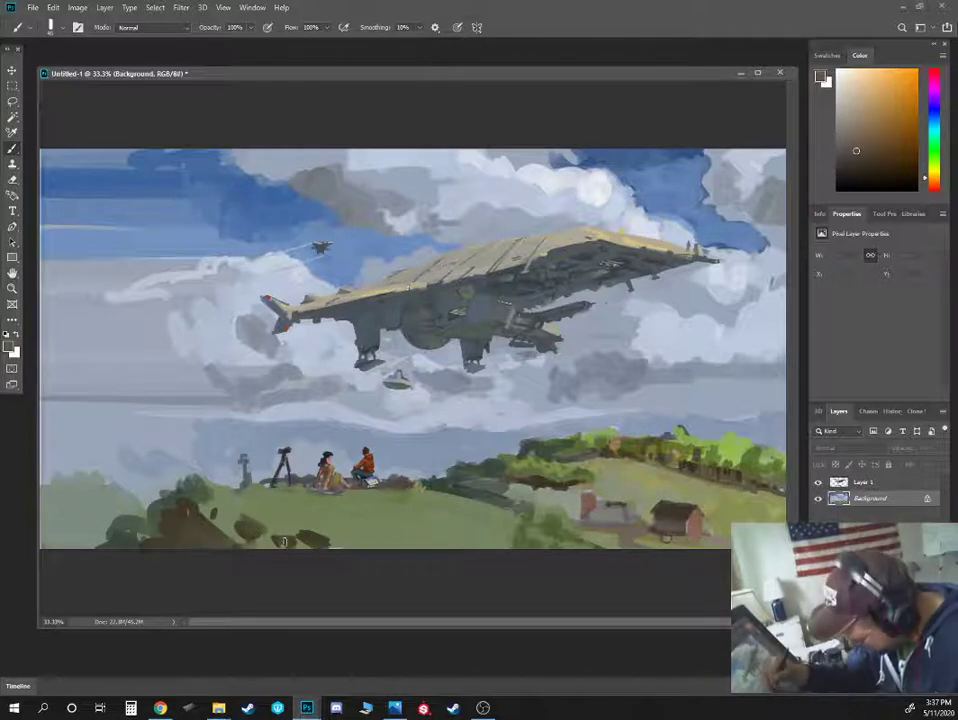
pyautogui.click(841, 133)
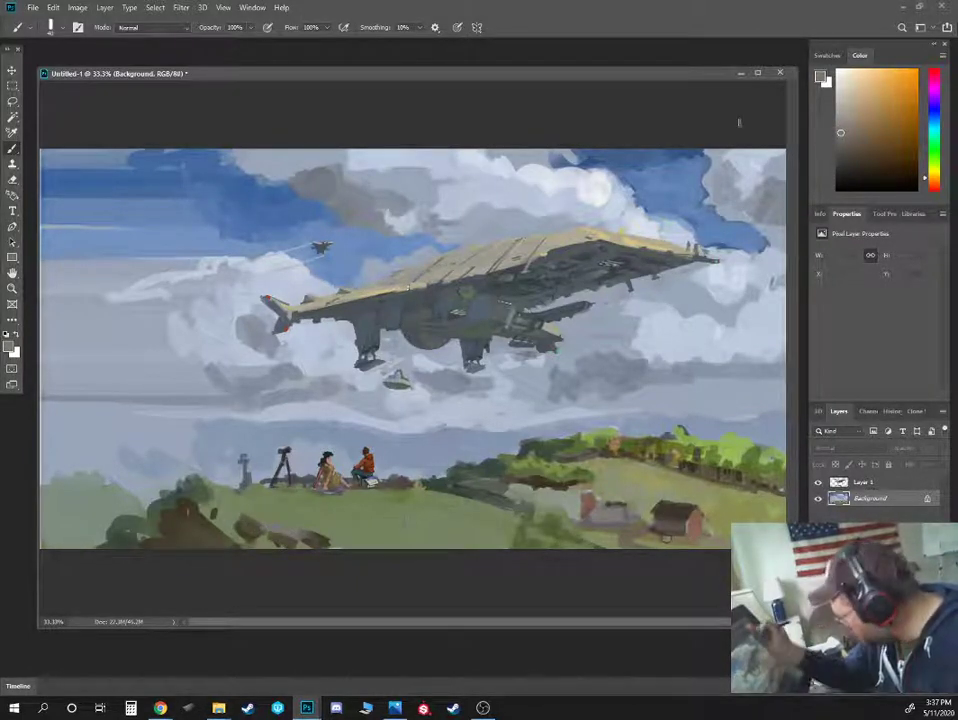
pyautogui.click(899, 164)
pyautogui.moveTo(381, 500); pyautogui.dragTo(424, 507)
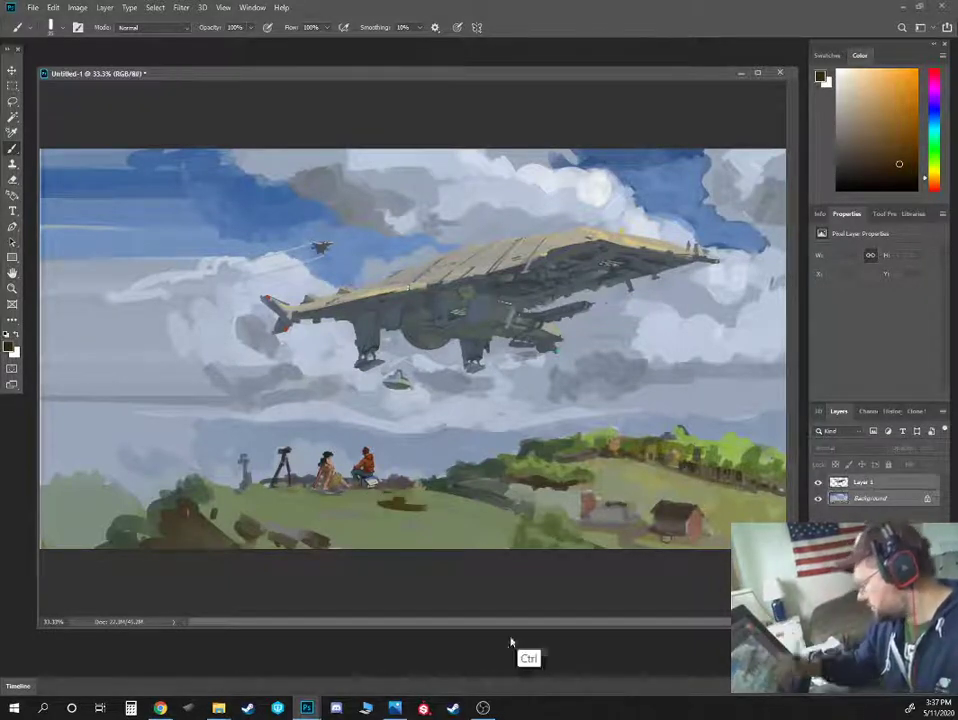
# Merge the carrier layer into the Background and save the painting as Aerials2049.psd
pyautogui.hotkey('ctrl', 'e')
pyautogui.keyDown('alt'); pyautogui.click(396, 502); pyautogui.keyUp('alt')
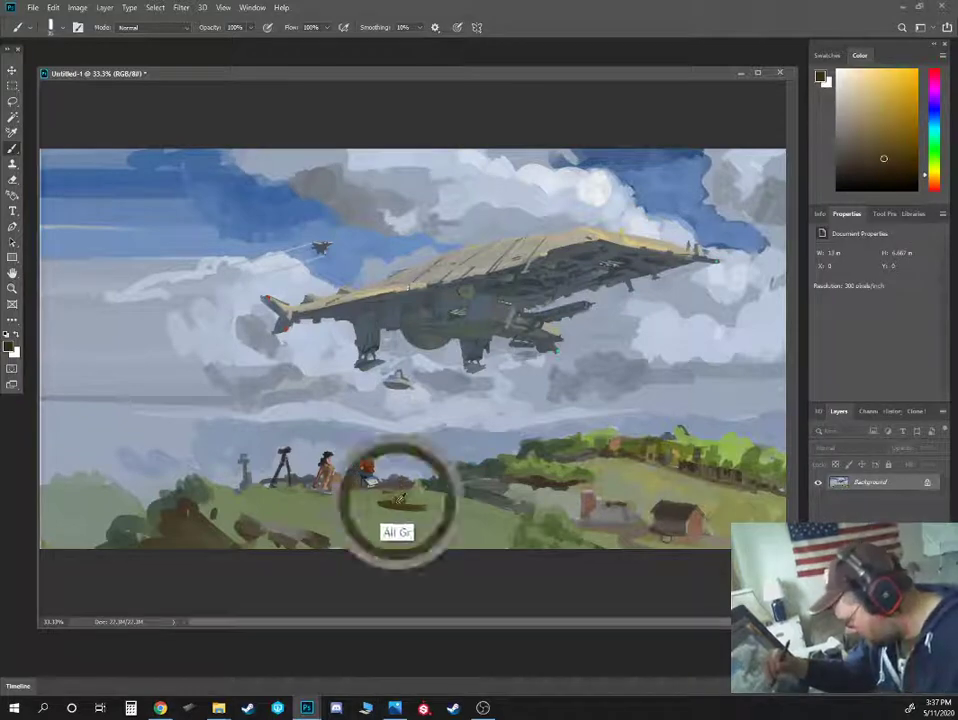
pyautogui.hotkey('ctrl', 'shift', 's')
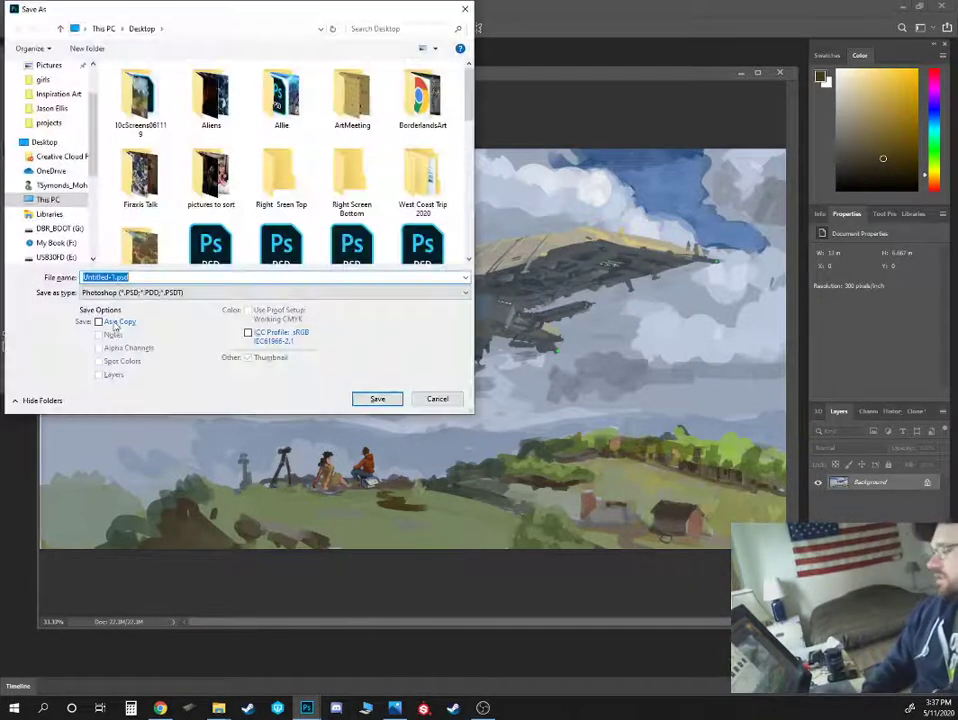
pyautogui.click(130, 293)
pyautogui.click(120, 386)
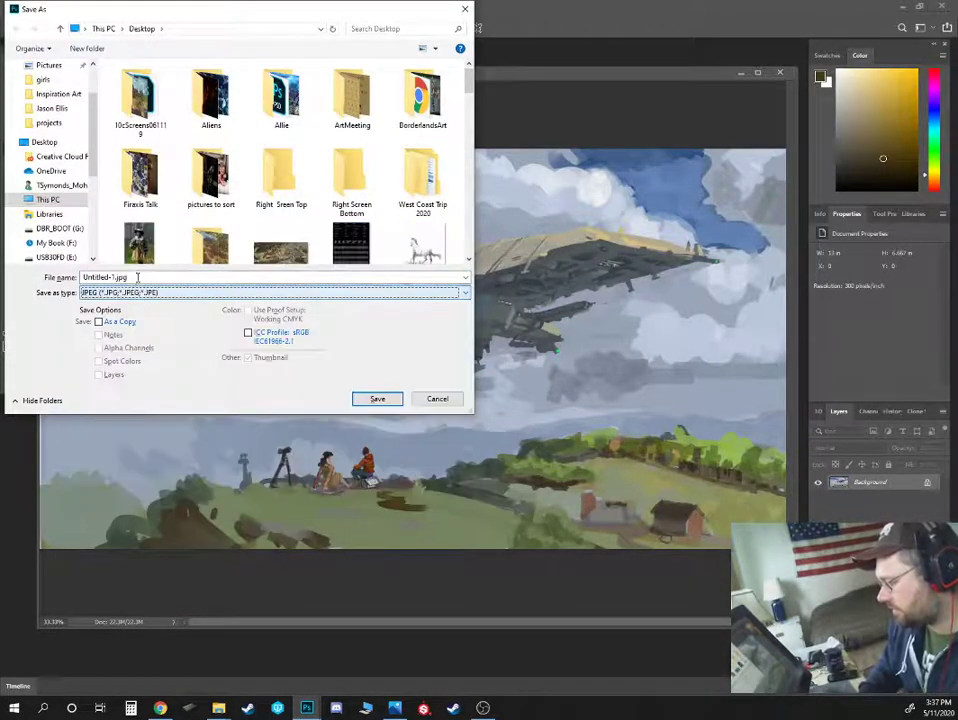
pyautogui.moveTo(254, 10); pyautogui.dragTo(0, 70)
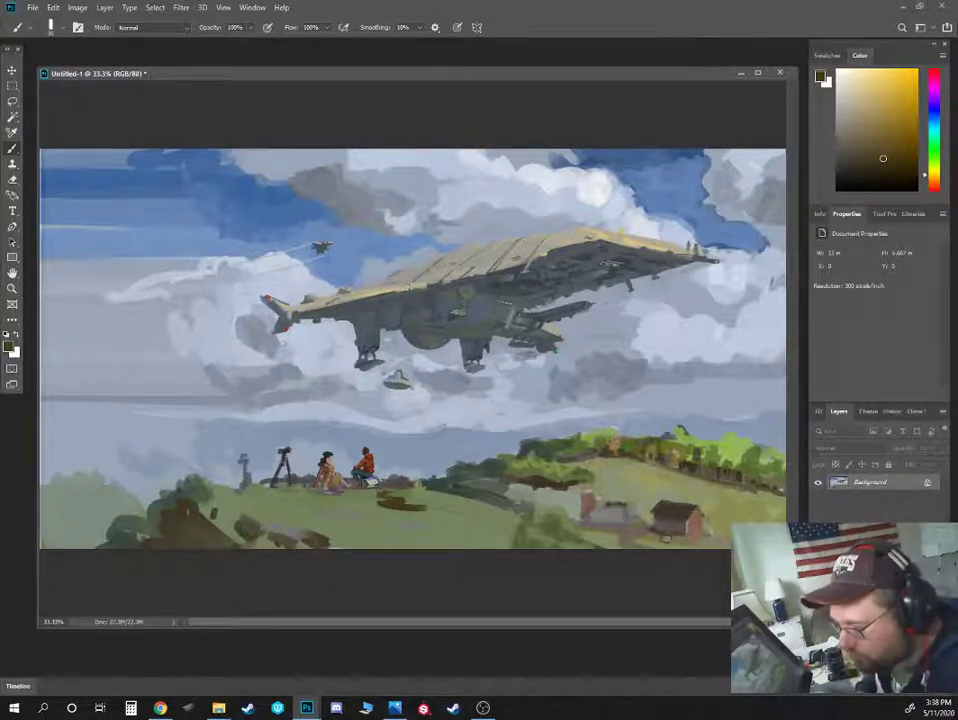
pyautogui.press('Return')
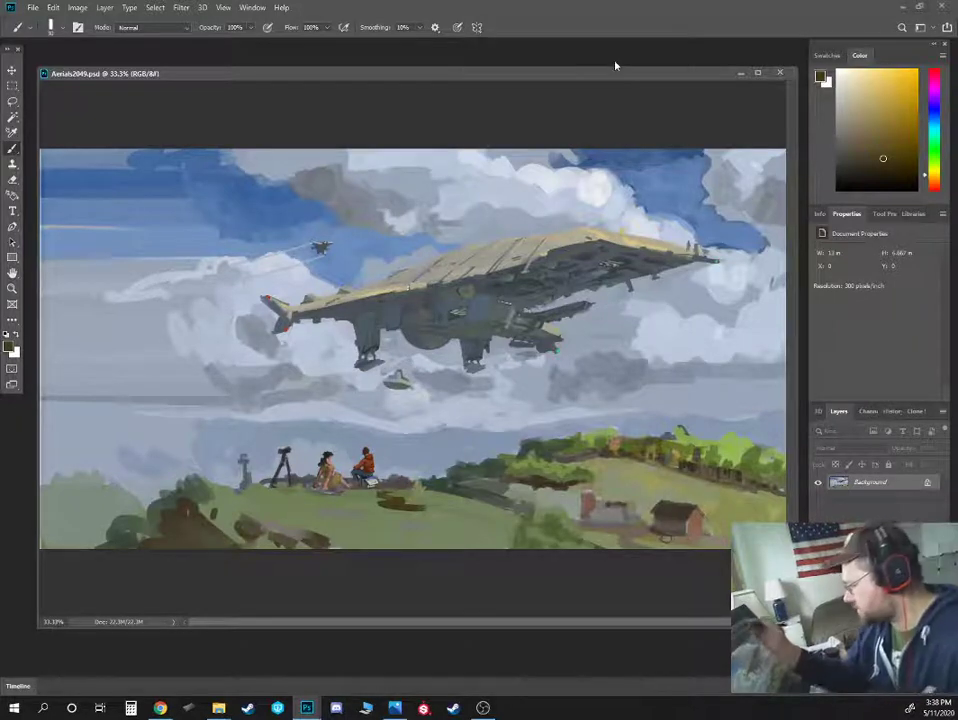
# Create a new layer and paint a small extension in sampled deck colour on the carrier deck's far rear edge
pyautogui.hotkey('ctrl', '+')
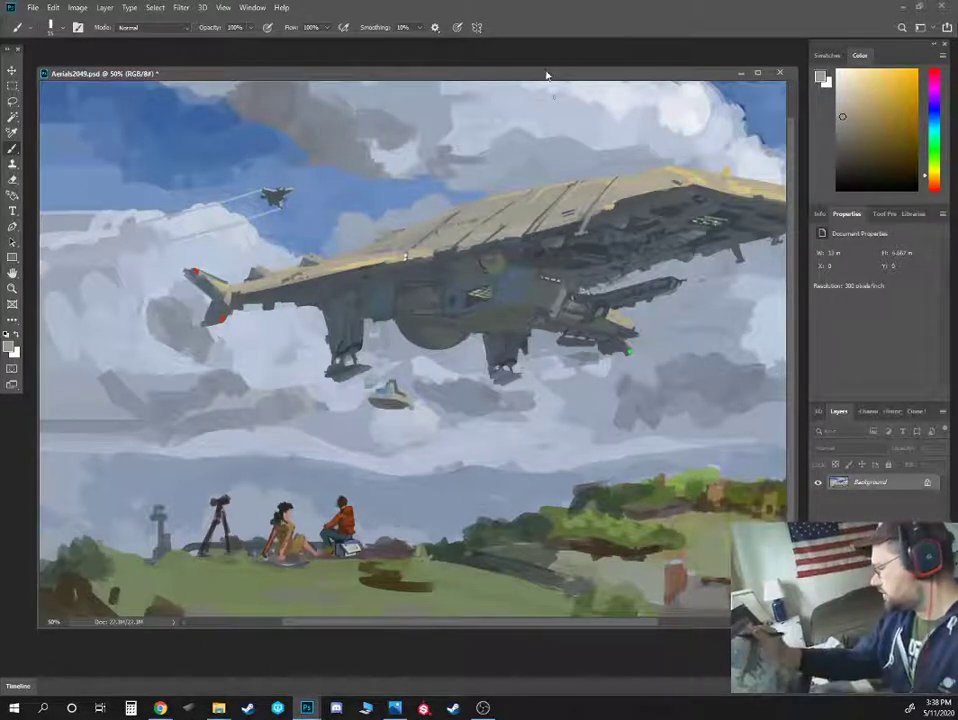
pyautogui.hotkey('ctrl', 'shift', 'alt', 'n')
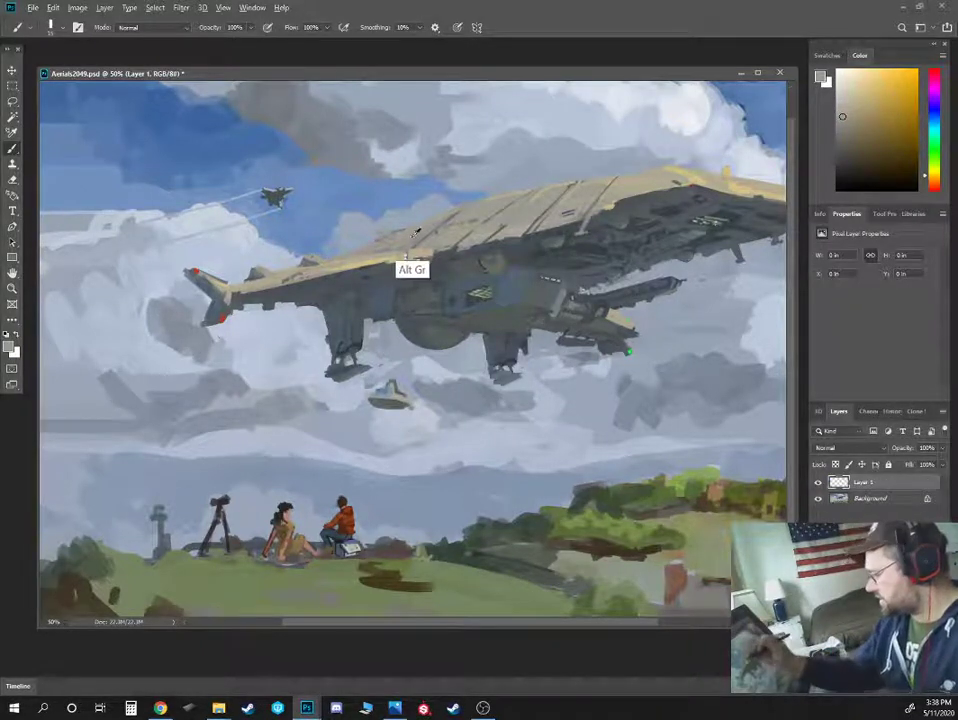
pyautogui.keyDown('alt'); pyautogui.click(391, 233); pyautogui.keyUp('alt')
pyautogui.keyDown('alt'); pyautogui.click(394, 236); pyautogui.keyUp('alt')
pyautogui.moveTo(392, 238)
pyautogui.mouseDown()
pyautogui.moveTo(377, 244)
pyautogui.moveTo(380, 234)
pyautogui.mouseUp()
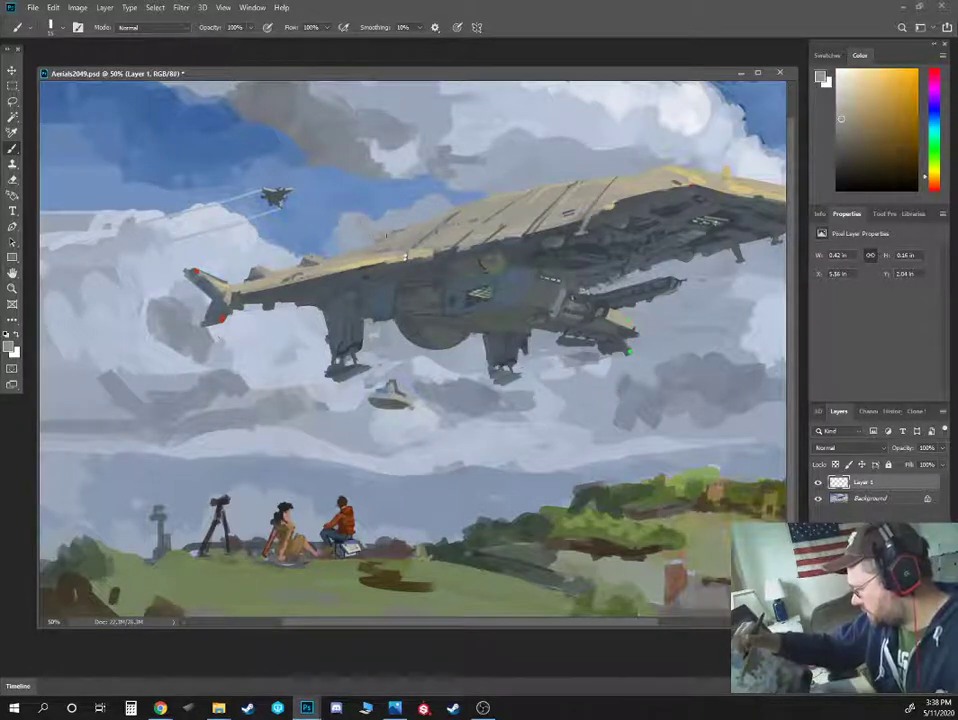
pyautogui.keyDown('alt'); pyautogui.click(399, 265); pyautogui.keyUp('alt')
pyautogui.moveTo(302, 173)
pyautogui.mouseDown()
pyautogui.moveTo(375, 240)
pyautogui.moveTo(317, 186)
pyautogui.moveTo(400, 236)
pyautogui.mouseUp()
pyautogui.press(']')
pyautogui.moveTo(396, 233); pyautogui.dragTo(374, 242)
pyautogui.moveTo(326, 193); pyautogui.dragTo(392, 236)
pyautogui.keyDown('alt'); pyautogui.click(371, 251); pyautogui.keyUp('alt')
pyautogui.hotkey('ctrl', '-')
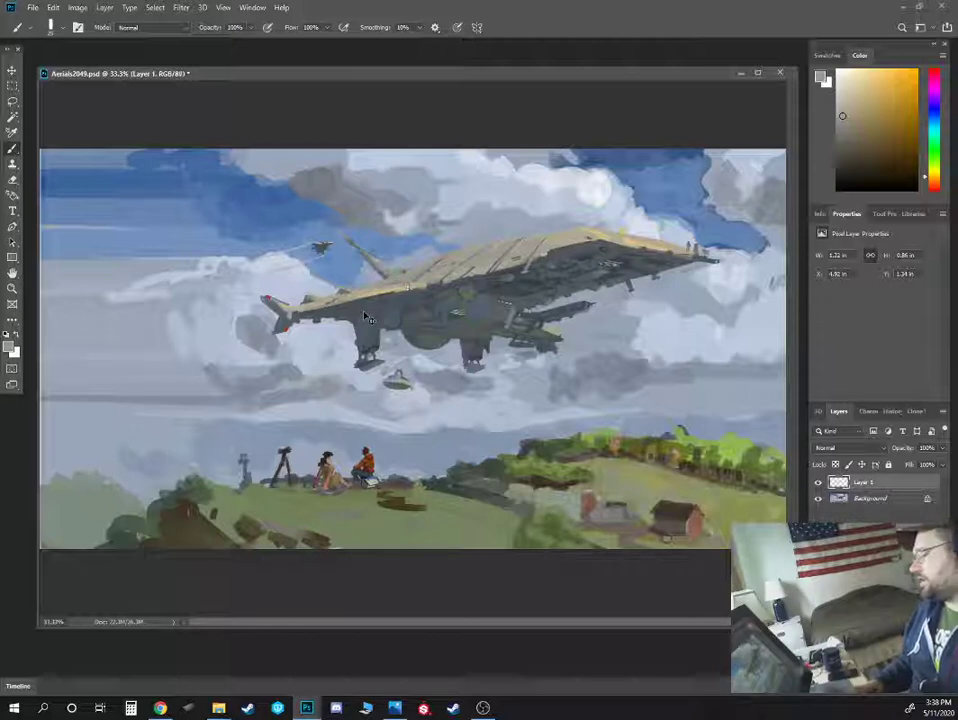
pyautogui.hotkey('ctrl', 'z')
pyautogui.hotkey('ctrl', 'z')
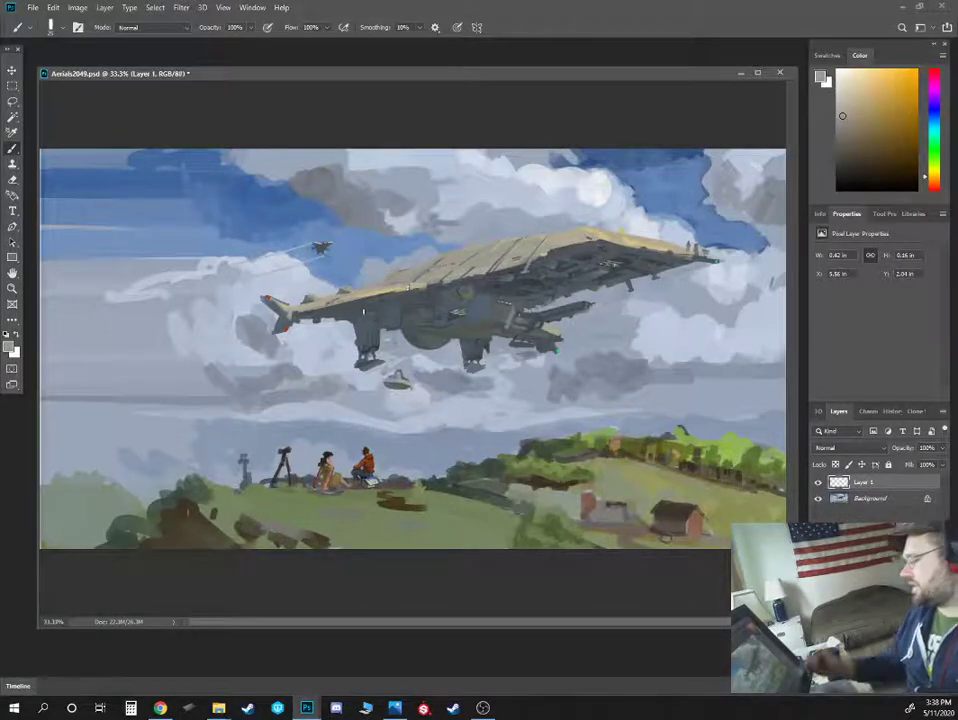
# Draw a far tail fin topped by a horizontal stabilizer behind the carrier's deck, using a fine brush in sampled dark hull colour
pyautogui.hotkey('ctrl', '+')
pyautogui.hotkey('ctrl', '+')
pyautogui.moveTo(411, 243); pyautogui.dragTo(415, 374)
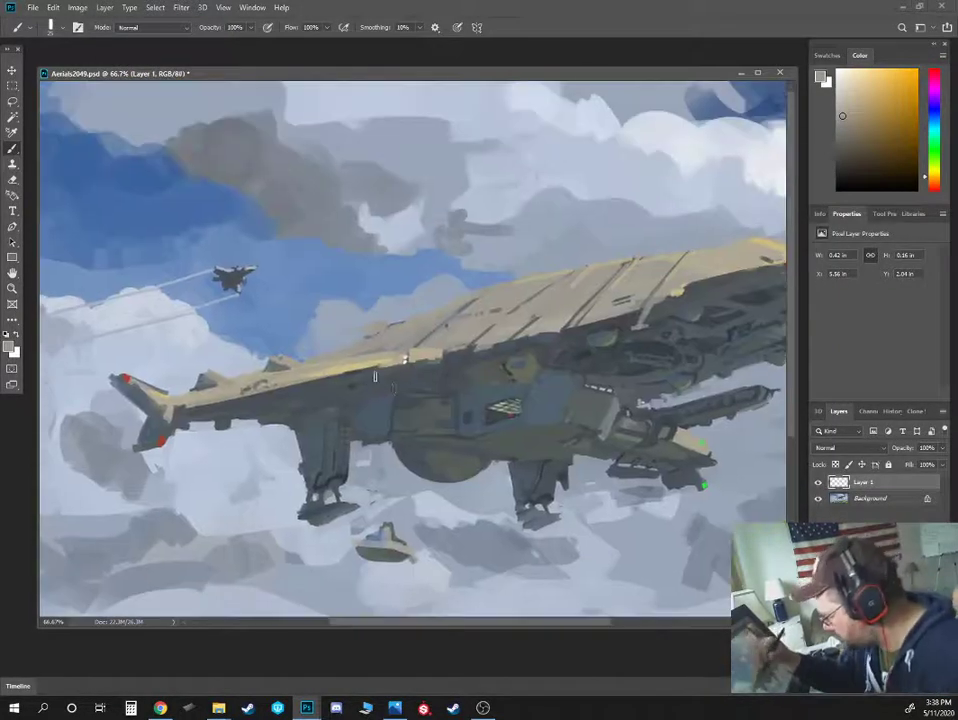
pyautogui.keyDown('alt'); pyautogui.click(386, 383); pyautogui.keyUp('alt')
pyautogui.press('[')
pyautogui.press('[')
pyautogui.press('[')
pyautogui.press('[')
pyautogui.moveTo(352, 342)
pyautogui.mouseDown()
pyautogui.moveTo(349, 305)
pyautogui.moveTo(385, 328)
pyautogui.moveTo(361, 318)
pyautogui.moveTo(413, 320)
pyautogui.mouseUp()
pyautogui.moveTo(348, 297)
pyautogui.mouseDown()
pyautogui.moveTo(311, 311)
pyautogui.moveTo(341, 345)
pyautogui.moveTo(275, 293)
pyautogui.moveTo(252, 298)
pyautogui.moveTo(415, 304)
pyautogui.moveTo(401, 311)
pyautogui.mouseUp()
pyautogui.moveTo(318, 311)
pyautogui.mouseDown()
pyautogui.moveTo(269, 299)
pyautogui.moveTo(410, 304)
pyautogui.moveTo(366, 332)
pyautogui.mouseUp()
# Thicken the far tail's fin and its joint with the deck using a larger brush in the same dark colour
pyautogui.press(']')
pyautogui.press(']')
pyautogui.press(']')
pyautogui.moveTo(337, 308)
pyautogui.mouseDown()
pyautogui.moveTo(368, 331)
pyautogui.moveTo(358, 335)
pyautogui.mouseUp()
pyautogui.moveTo(330, 313); pyautogui.dragTo(342, 345)
pyautogui.moveTo(346, 343); pyautogui.dragTo(410, 321)
# Paint the top surface of the far tail's stabilizer in sampled deck colour with a smaller brush
pyautogui.keyDown('alt'); pyautogui.click(389, 350); pyautogui.keyUp('alt')
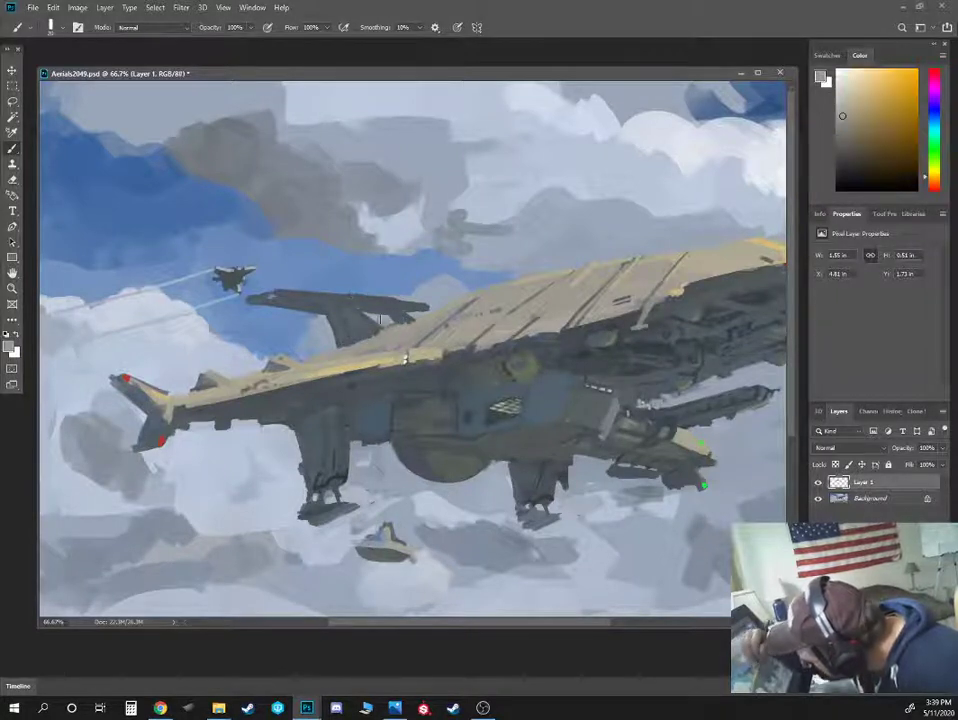
pyautogui.press('[')
pyautogui.press('[')
pyautogui.moveTo(315, 295); pyautogui.dragTo(397, 302)
pyautogui.moveTo(391, 300)
pyautogui.mouseDown()
pyautogui.moveTo(418, 304)
pyautogui.moveTo(390, 302)
pyautogui.mouseUp()
pyautogui.moveTo(348, 299); pyautogui.dragTo(387, 304)
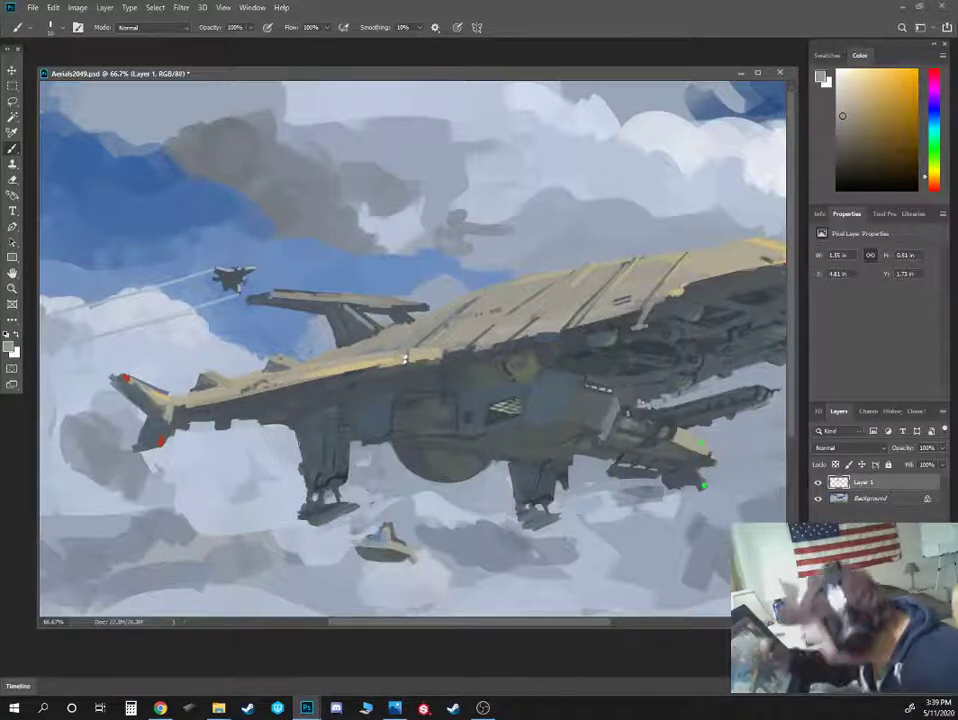
pyautogui.hotkey('ctrl', '-')
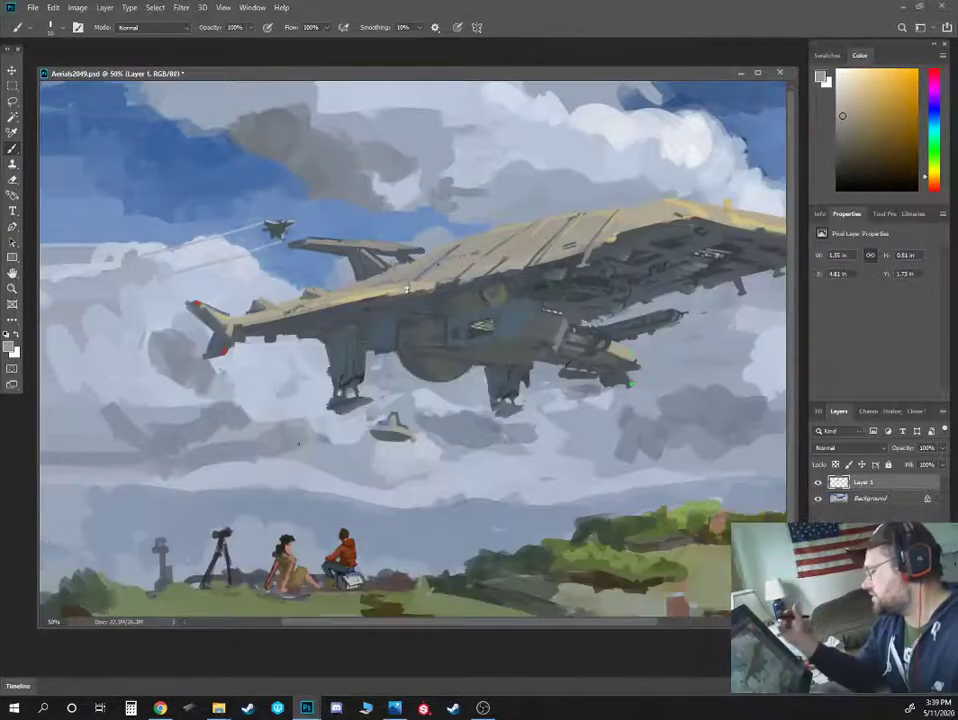
# Refine the carrier deck's far edge from the new tail forward with sampled deck colours
pyautogui.keyDown('alt'); pyautogui.click(385, 268); pyautogui.keyUp('alt')
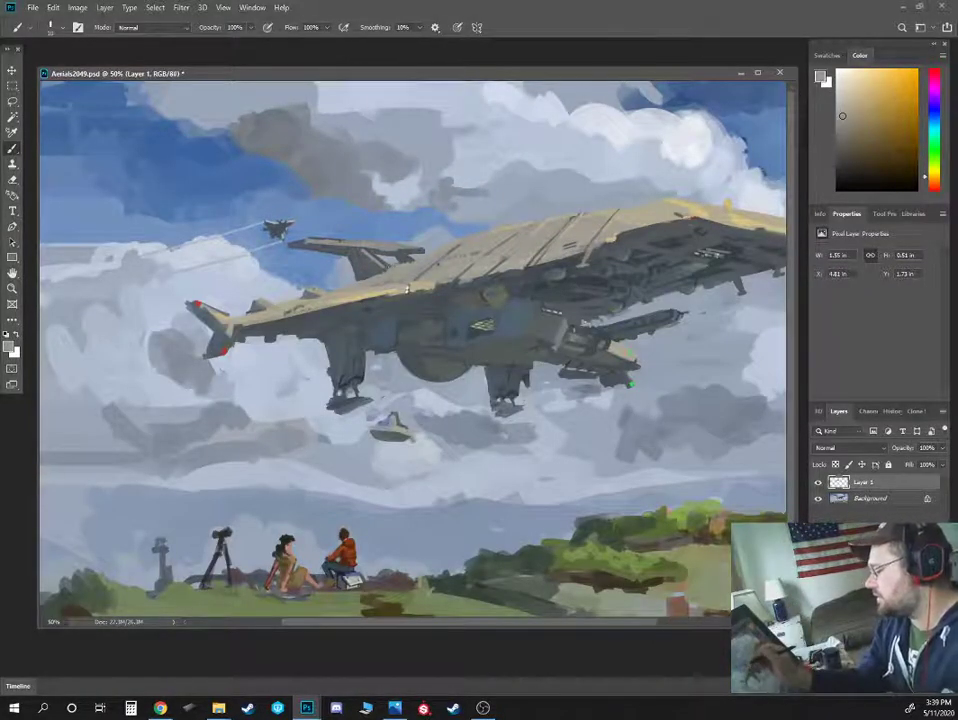
pyautogui.keyDown('alt'); pyautogui.click(400, 268); pyautogui.keyUp('alt')
pyautogui.keyDown('alt'); pyautogui.click(402, 266); pyautogui.keyUp('alt')
pyautogui.moveTo(401, 267)
pyautogui.mouseDown()
pyautogui.moveTo(452, 240)
pyautogui.moveTo(519, 229)
pyautogui.mouseUp()
pyautogui.keyDown('alt'); pyautogui.click(527, 227); pyautogui.keyUp('alt')
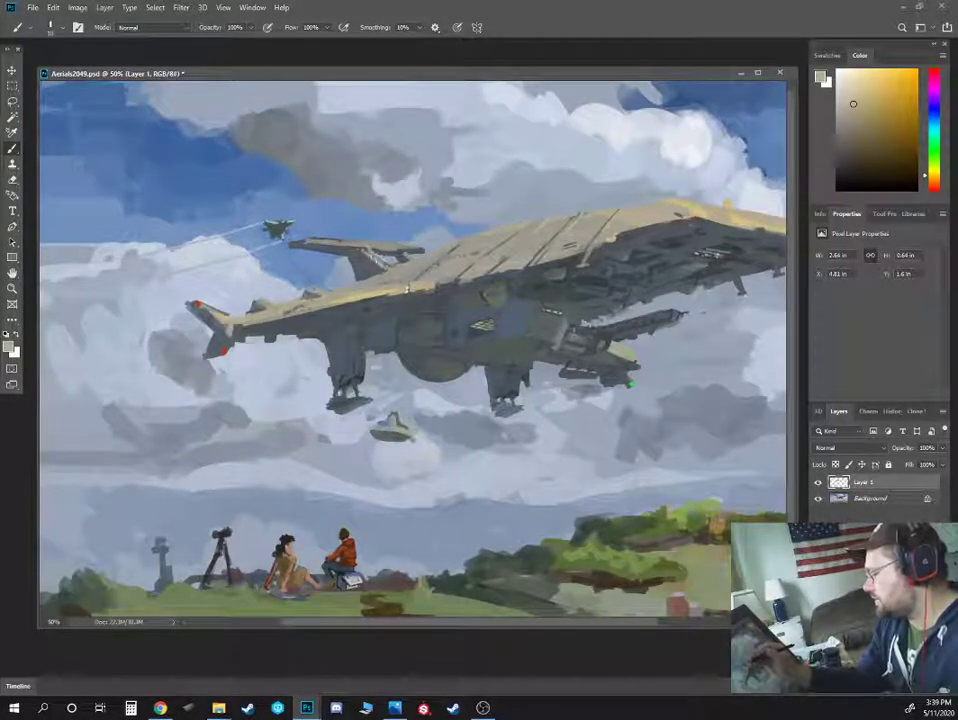
pyautogui.keyDown('alt'); pyautogui.click(285, 194); pyautogui.keyUp('alt')
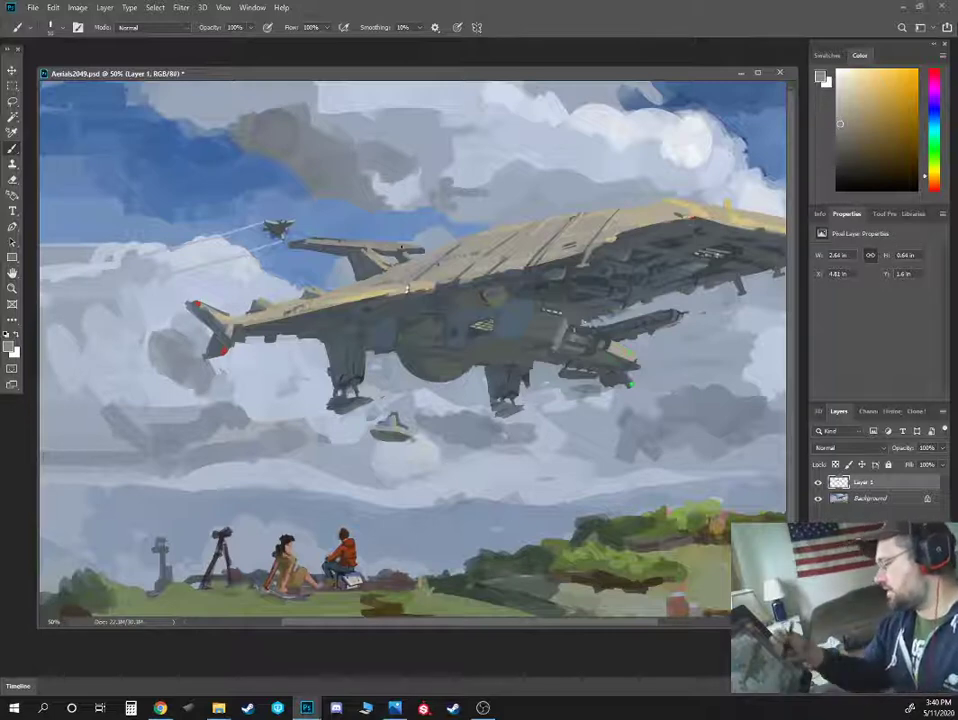
pyautogui.hotkey('ctrl', '-')
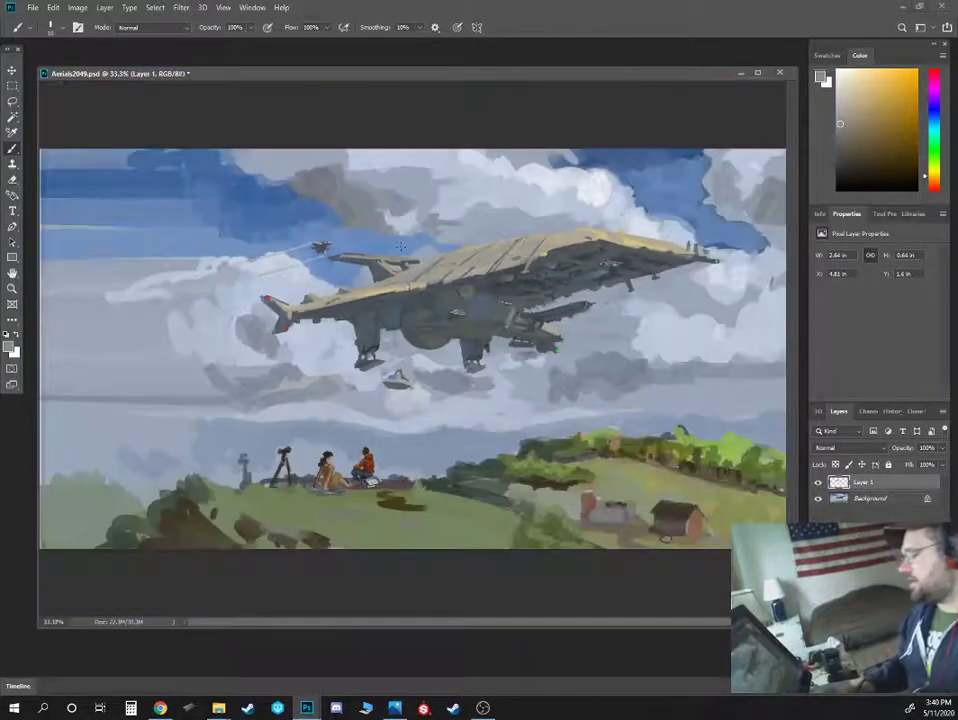
pyautogui.hotkey('ctrl', '+')
pyautogui.hotkey('ctrl', '+')
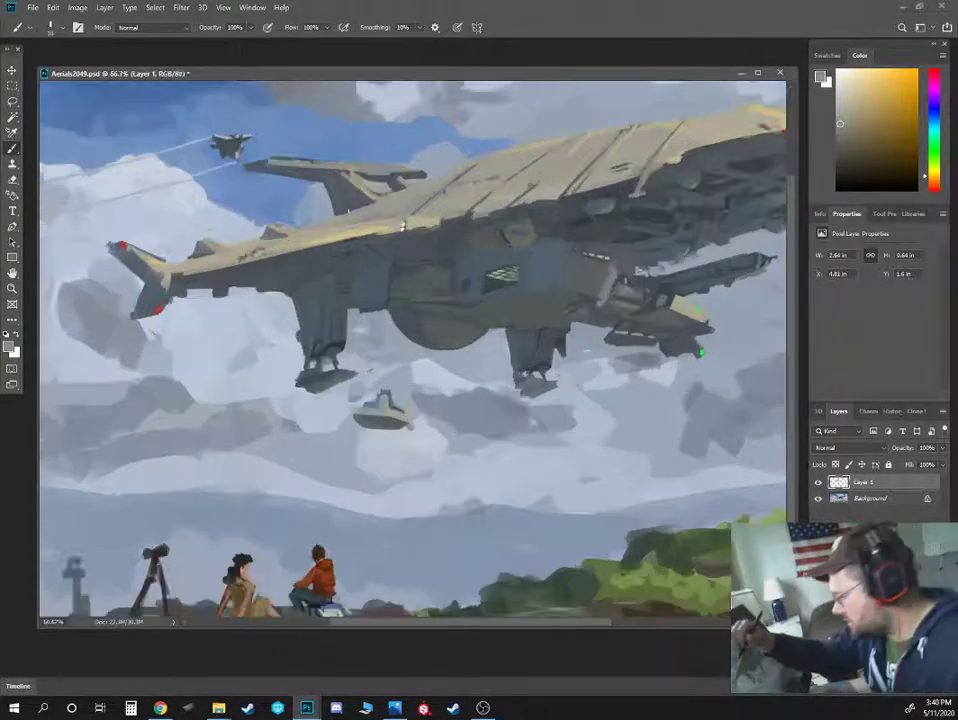
pyautogui.hotkey('ctrl', '-')
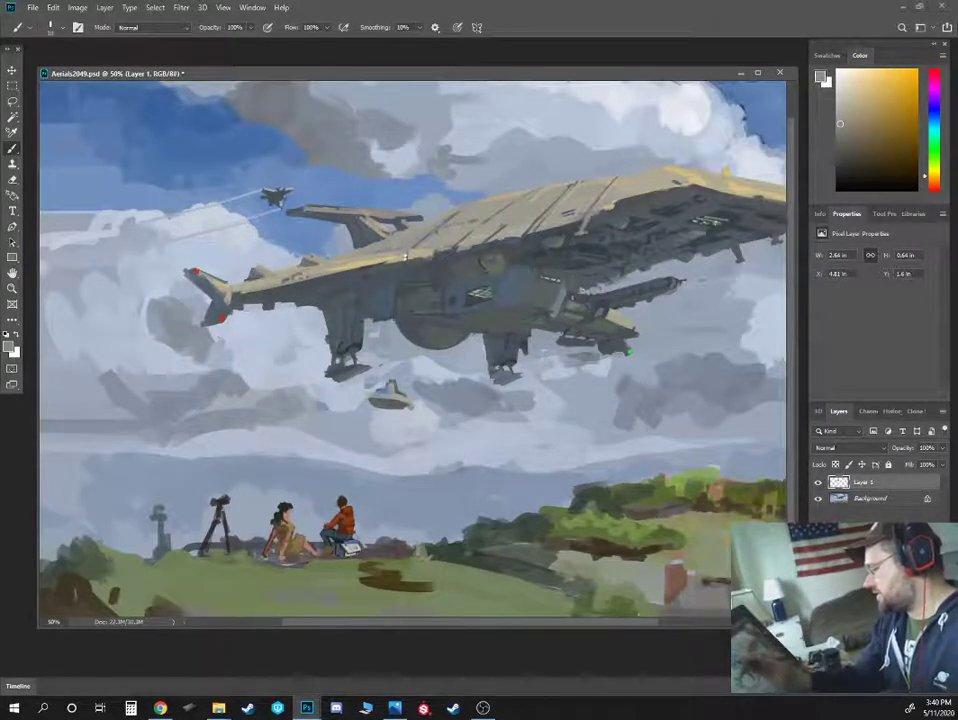
pyautogui.hotkey('ctrl', '-')
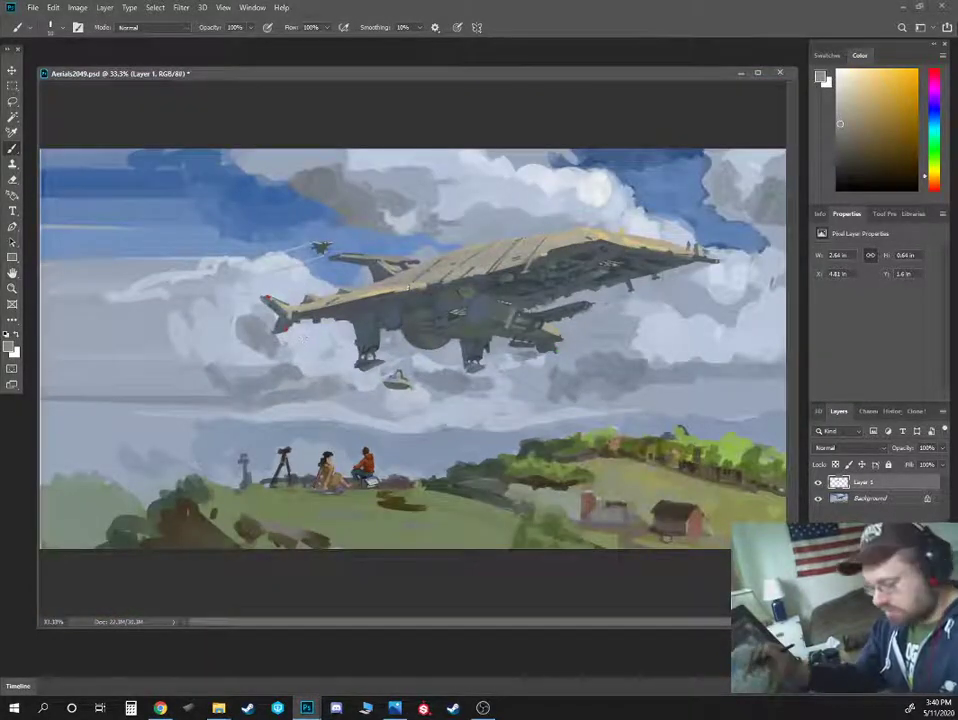
# Lasso the small jet near the far tail and paste a merged copy of it onto a new layer
pyautogui.press('l')
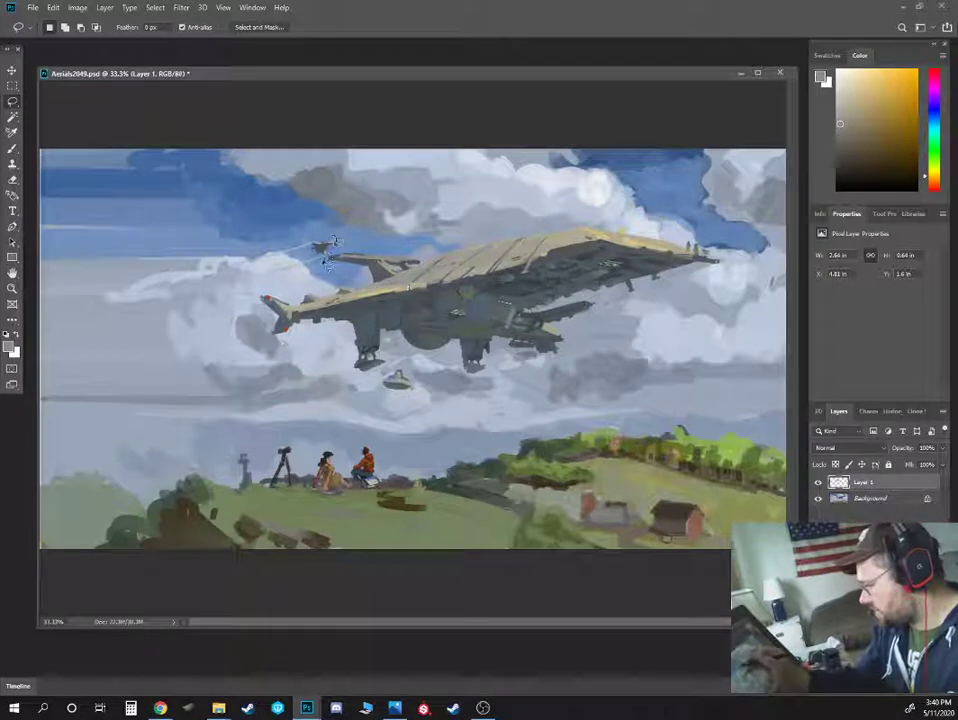
pyautogui.moveTo(333, 243)
pyautogui.mouseDown()
pyautogui.moveTo(300, 230)
pyautogui.moveTo(284, 250)
pyautogui.moveTo(335, 240)
pyautogui.moveTo(275, 205)
pyautogui.mouseUp()
pyautogui.hotkey('ctrl', 'shift', 'c')
pyautogui.hotkey('ctrl', 'v')
pyautogui.press('v')
pyautogui.hotkey('ctrl', 'z')
# Lasso the small jet beside the far tail and copy the selection onto a new layer
pyautogui.press('b')
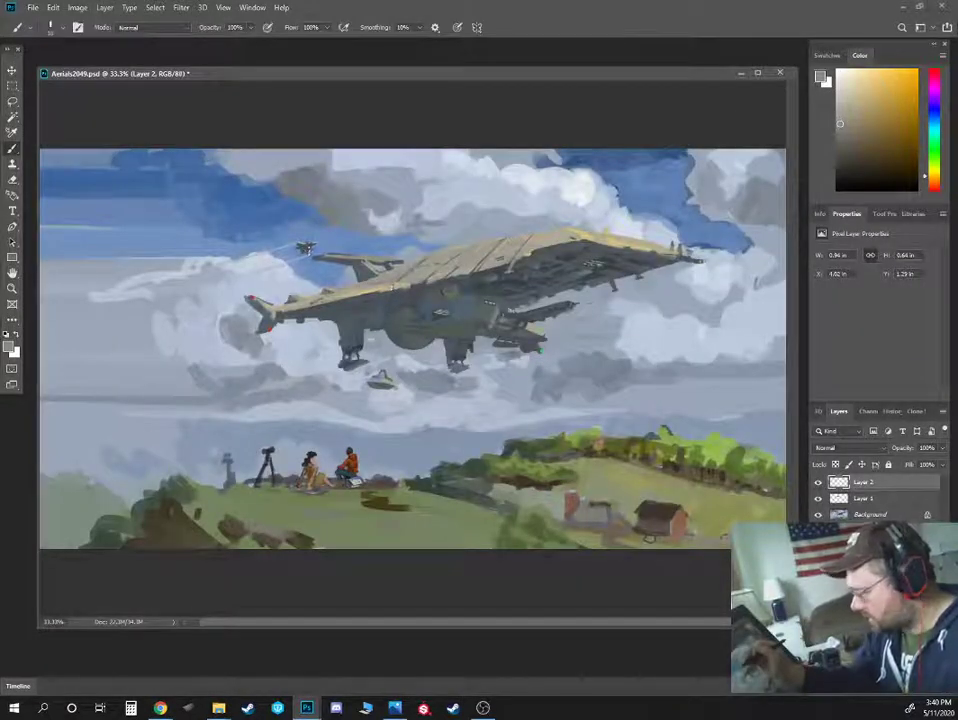
pyautogui.press('l')
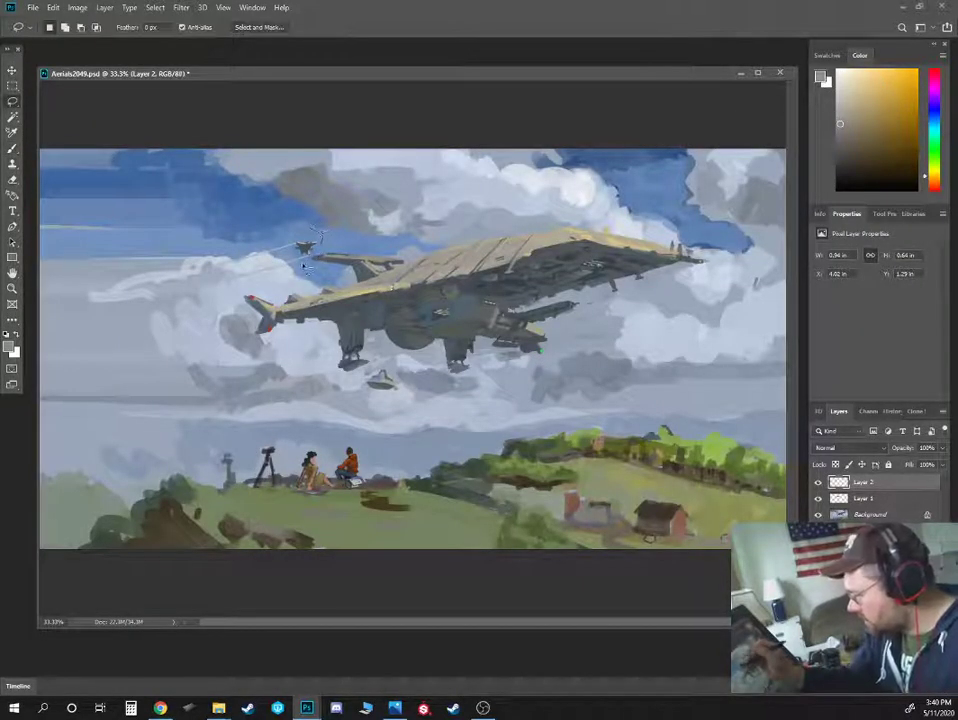
pyautogui.moveTo(301, 267)
pyautogui.mouseDown()
pyautogui.moveTo(265, 247)
pyautogui.moveTo(314, 214)
pyautogui.mouseUp()
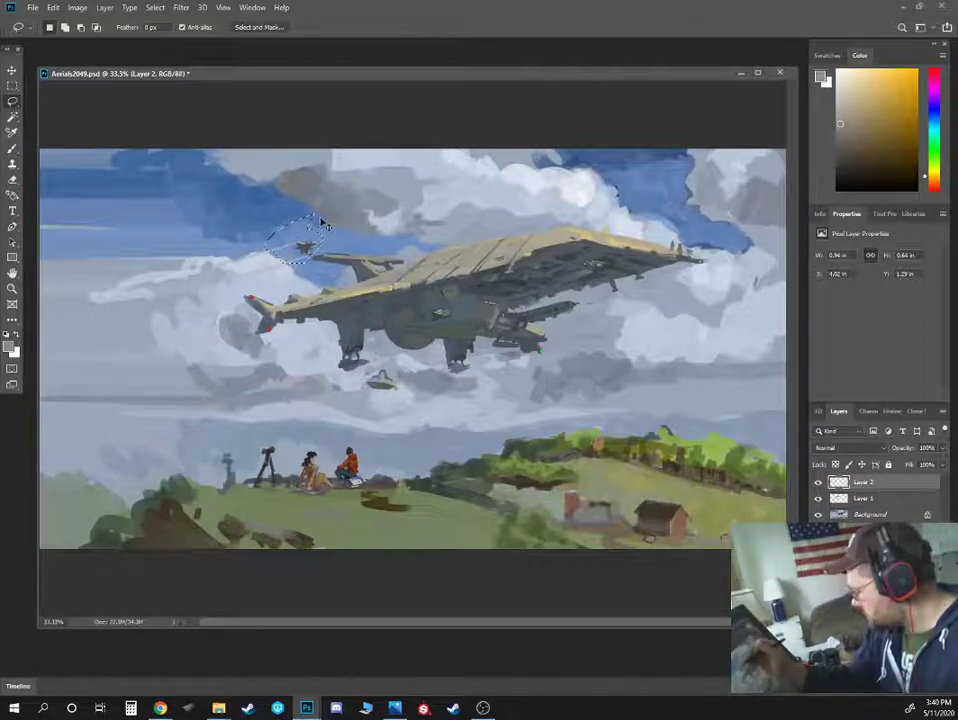
pyautogui.hotkey('ctrl', 'j')
# Move the copied jet up and to the left of the original, into the blue patch of sky
pyautogui.press('v')
pyautogui.press('v')
pyautogui.press('v')
pyautogui.press('v')
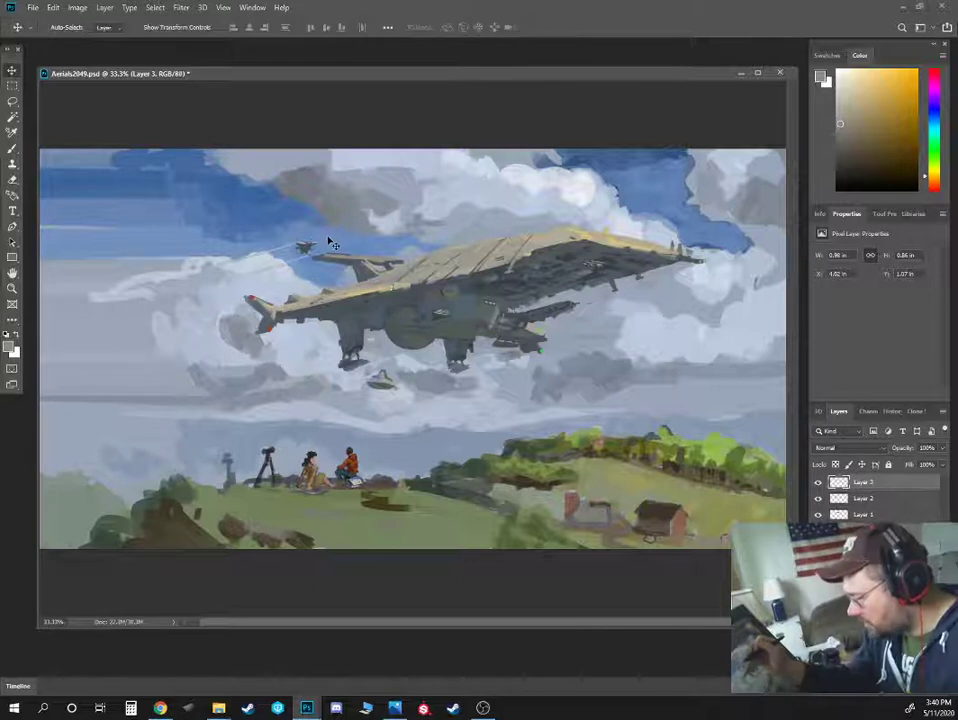
pyautogui.press('v')
pyautogui.click(12, 319)
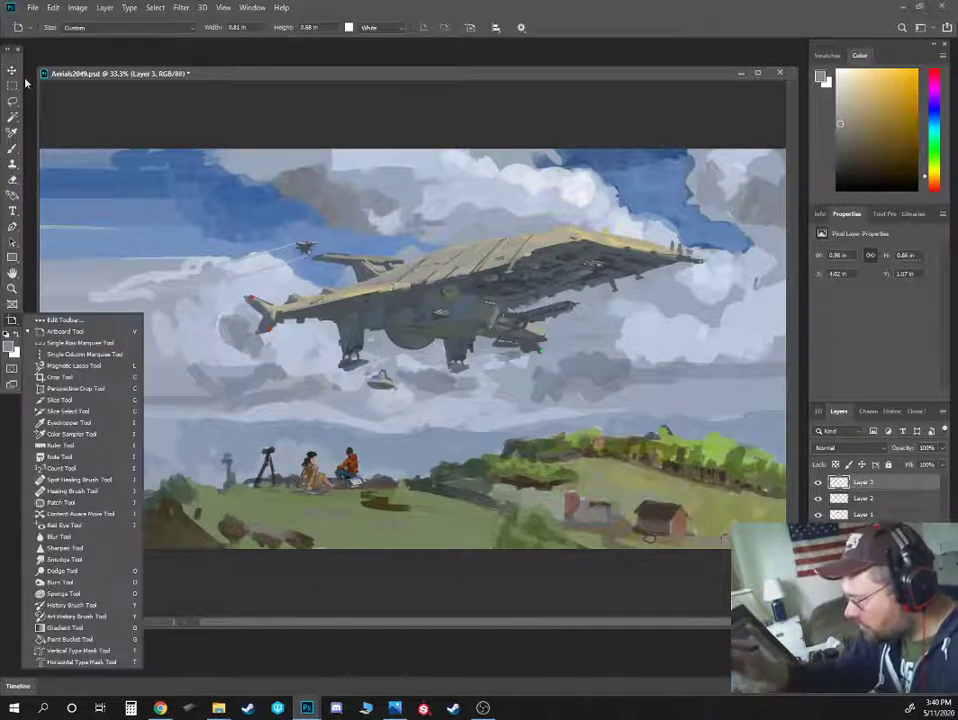
pyautogui.press('v')
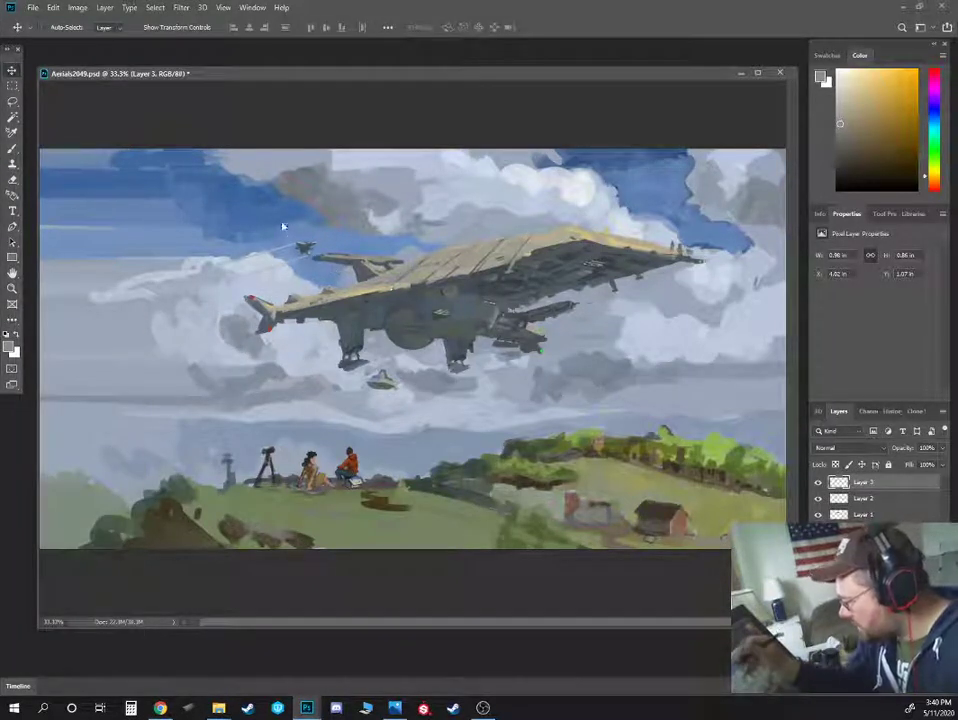
pyautogui.moveTo(278, 221)
pyautogui.mouseDown()
pyautogui.moveTo(265, 195)
pyautogui.moveTo(272, 215)
pyautogui.mouseUp()
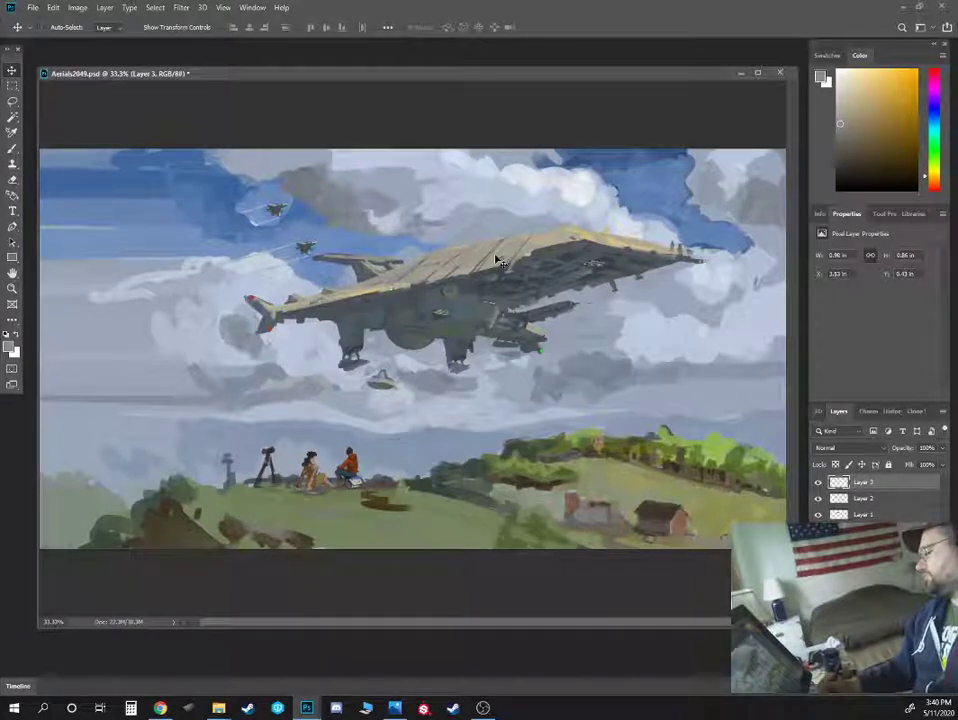
# Erase the leftover cloud paint around the copied jet and its trails with an enlarged eraser
pyautogui.press('e')
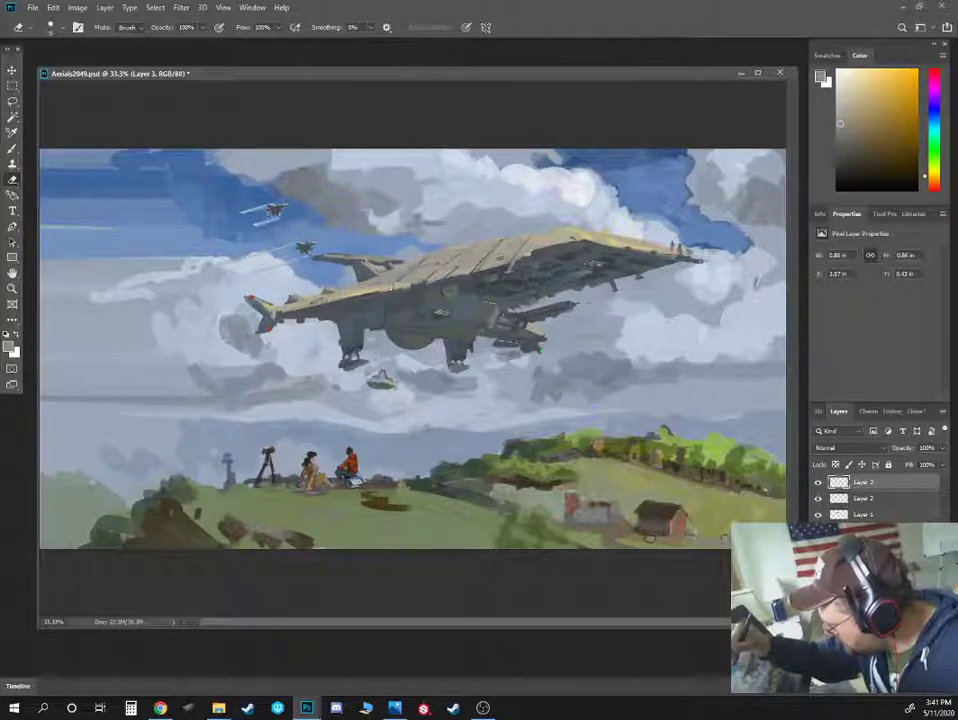
pyautogui.press(']')
pyautogui.press(']')
pyautogui.press(']')
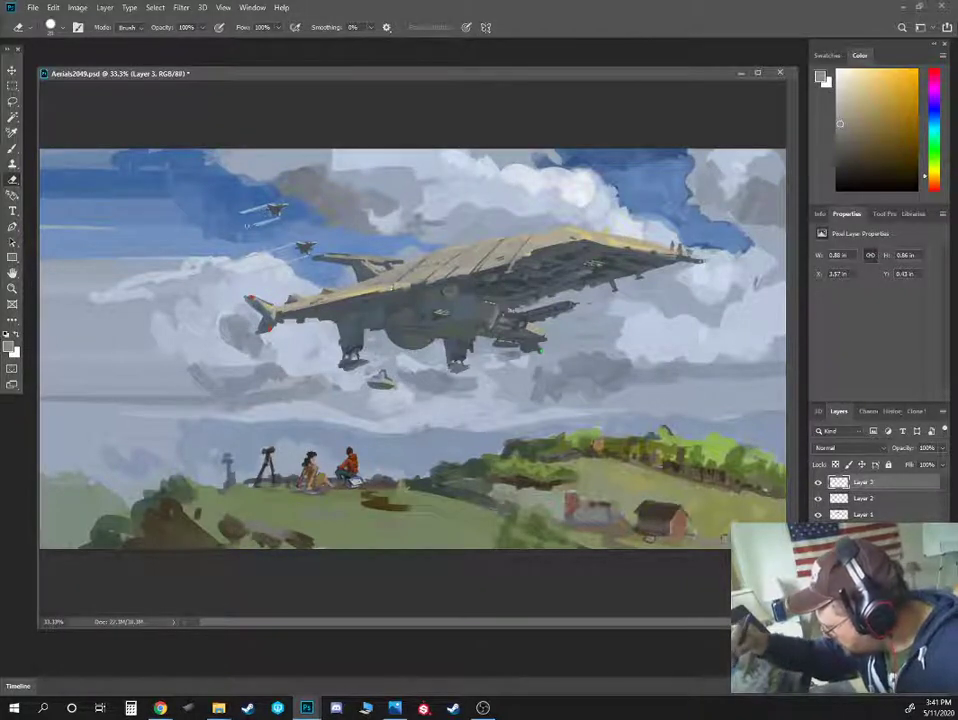
pyautogui.moveTo(254, 231); pyautogui.dragTo(255, 223)
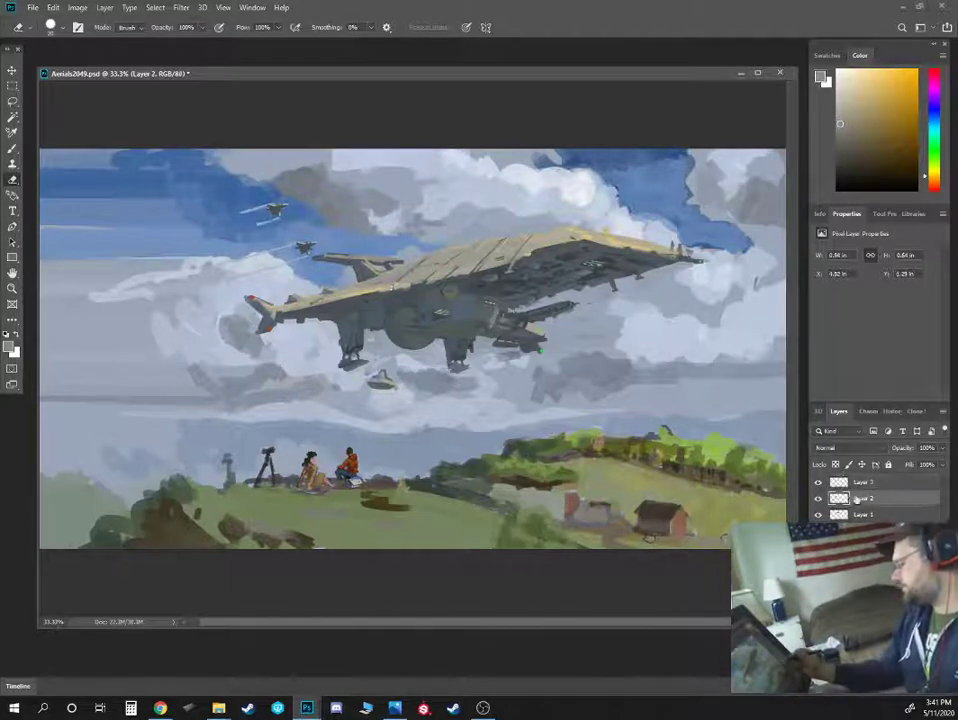
# Paint out the original jet and its trails beside the far tail with sampled sky blue on Layer 3
pyautogui.click(862, 515)
pyautogui.hotkey('alt', '[')
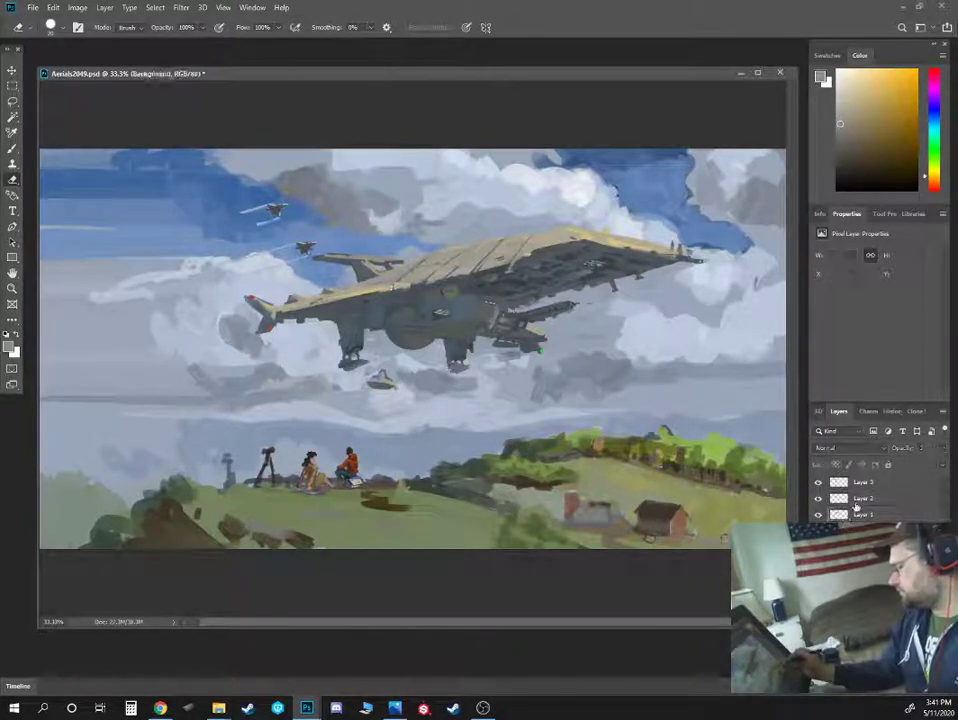
pyautogui.click(864, 484)
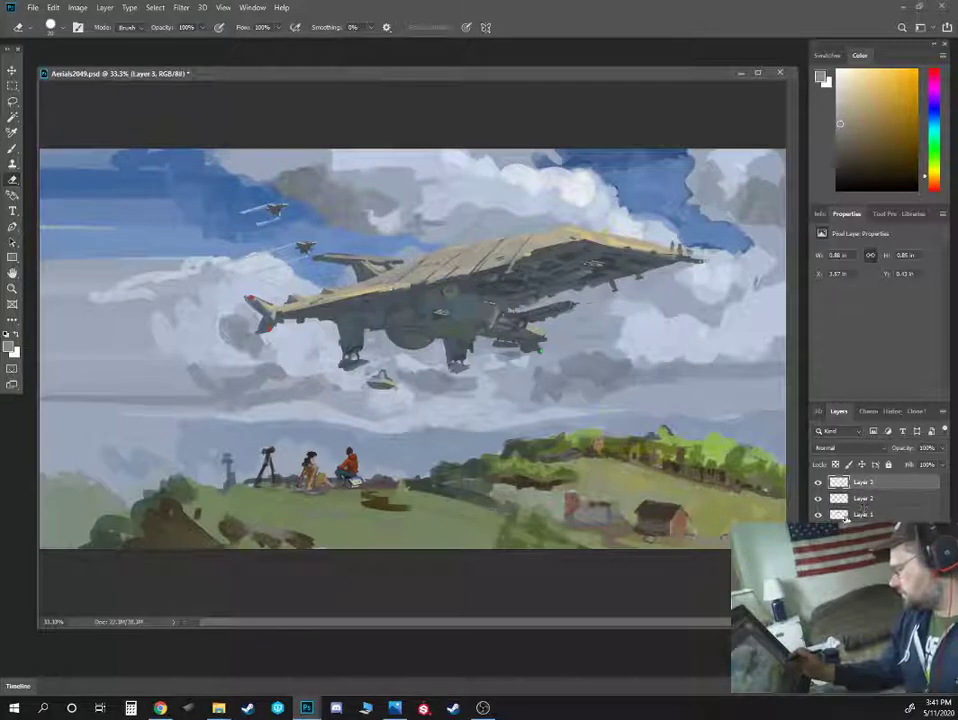
pyautogui.press('b')
pyautogui.keyDown('alt'); pyautogui.click(232, 190); pyautogui.keyUp('alt')
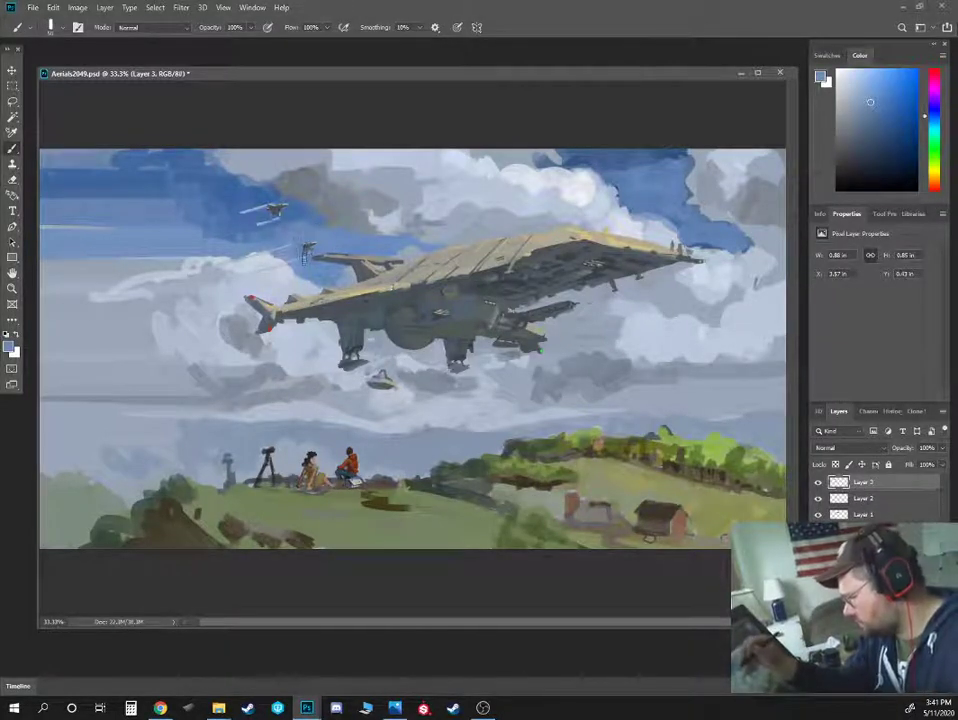
pyautogui.moveTo(306, 250)
pyautogui.mouseDown()
pyautogui.moveTo(287, 243)
pyautogui.moveTo(277, 258)
pyautogui.mouseUp()
# Paint two long pale contrails sweeping down and left from the jet with sampled cloud white
pyautogui.keyDown('alt'); pyautogui.click(277, 280); pyautogui.keyUp('alt')
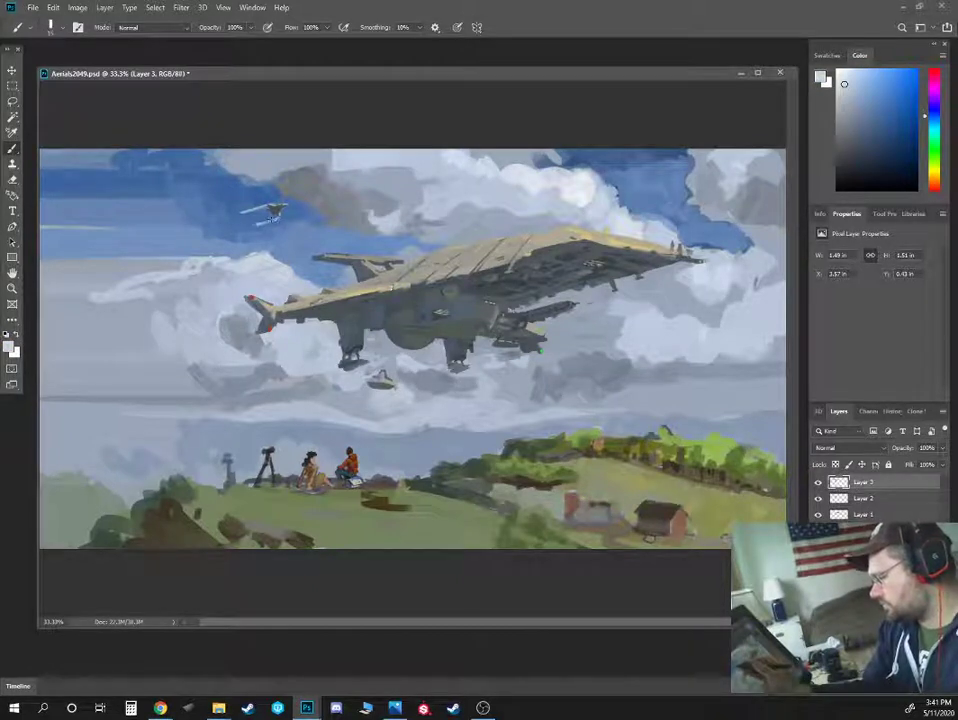
pyautogui.moveTo(272, 221); pyautogui.dragTo(146, 251)
pyautogui.moveTo(266, 207); pyautogui.dragTo(124, 245)
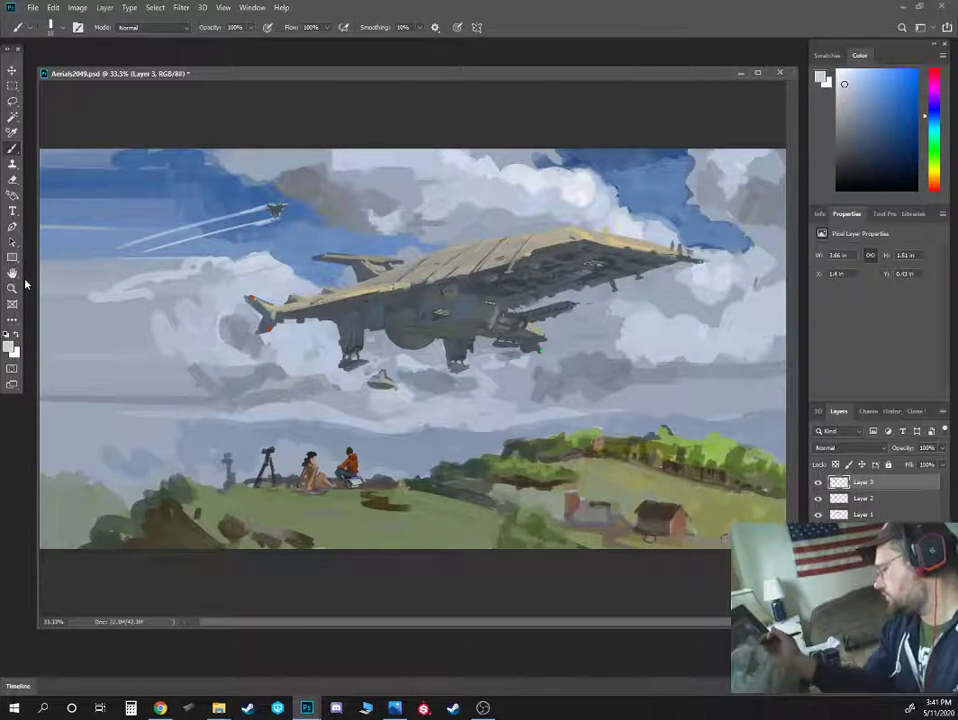
# Refine the contrails directly behind the jet with sampled sky and trail colours
pyautogui.hotkey('ctrl', '+')
pyautogui.moveTo(381, 256); pyautogui.dragTo(561, 288)
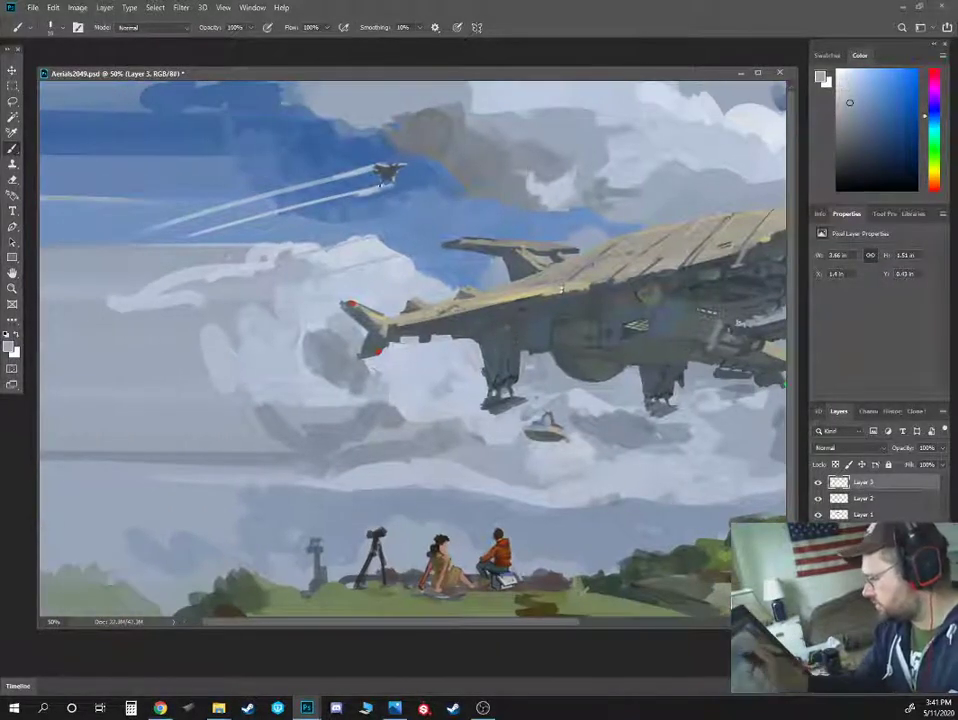
pyautogui.keyDown('alt'); pyautogui.click(365, 220); pyautogui.keyUp('alt')
pyautogui.moveTo(381, 189); pyautogui.dragTo(353, 196)
pyautogui.keyDown('alt'); pyautogui.click(357, 228); pyautogui.keyUp('alt')
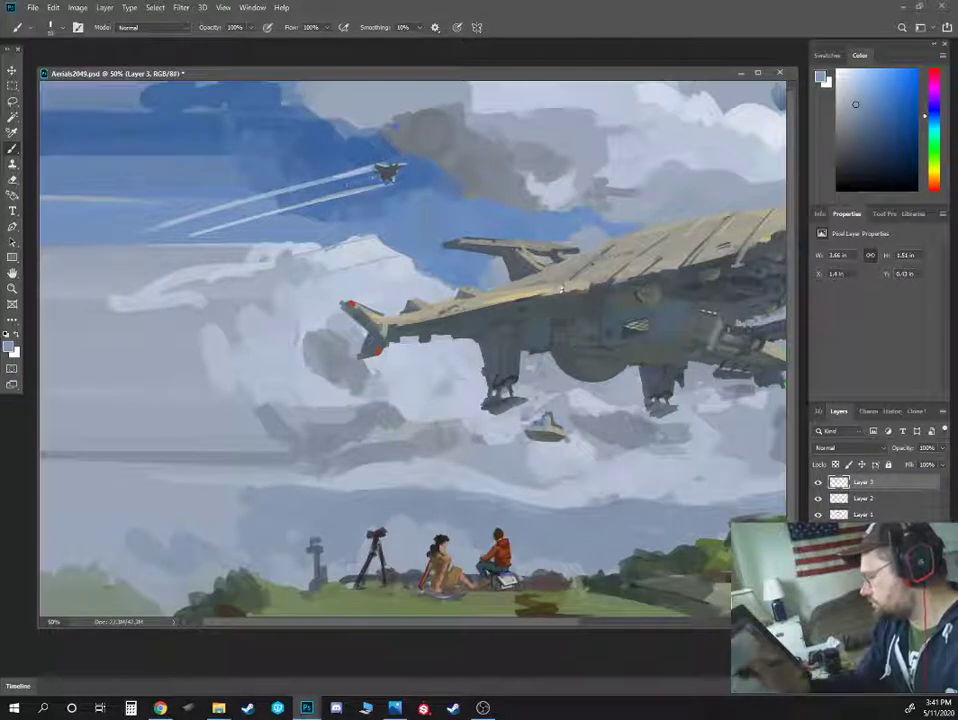
pyautogui.keyDown('alt'); pyautogui.click(362, 176); pyautogui.keyUp('alt')
pyautogui.moveTo(372, 168)
pyautogui.mouseDown()
pyautogui.moveTo(343, 177)
pyautogui.moveTo(341, 188)
pyautogui.mouseUp()
pyautogui.keyDown('alt'); pyautogui.click(366, 188); pyautogui.keyUp('alt')
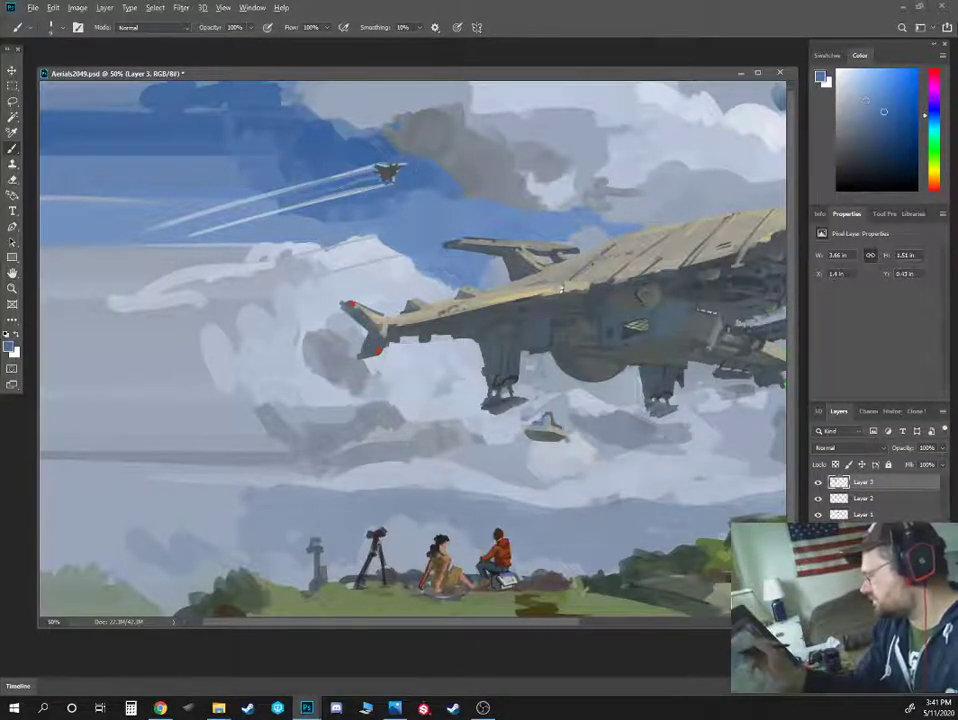
# Reshape the contrails to converge at their far end and trim their edges with sampled sky blues
pyautogui.keyDown('alt'); pyautogui.click(335, 208); pyautogui.keyUp('alt')
pyautogui.keyDown('alt'); pyautogui.click(267, 210); pyautogui.keyUp('alt')
pyautogui.moveTo(151, 240)
pyautogui.mouseDown()
pyautogui.moveTo(335, 187)
pyautogui.moveTo(207, 233)
pyautogui.moveTo(285, 211)
pyautogui.mouseUp()
pyautogui.keyDown('alt'); pyautogui.click(337, 202); pyautogui.keyUp('alt')
pyautogui.keyDown('alt'); pyautogui.click(333, 205); pyautogui.keyUp('alt')
pyautogui.press(']')
pyautogui.keyDown('alt'); pyautogui.click(207, 234); pyautogui.keyUp('alt')
pyautogui.keyDown('alt'); pyautogui.click(222, 204); pyautogui.keyUp('alt')
pyautogui.moveTo(165, 225)
pyautogui.mouseDown()
pyautogui.moveTo(263, 192)
pyautogui.moveTo(152, 228)
pyautogui.mouseUp()
pyautogui.moveTo(291, 183); pyautogui.dragTo(263, 191)
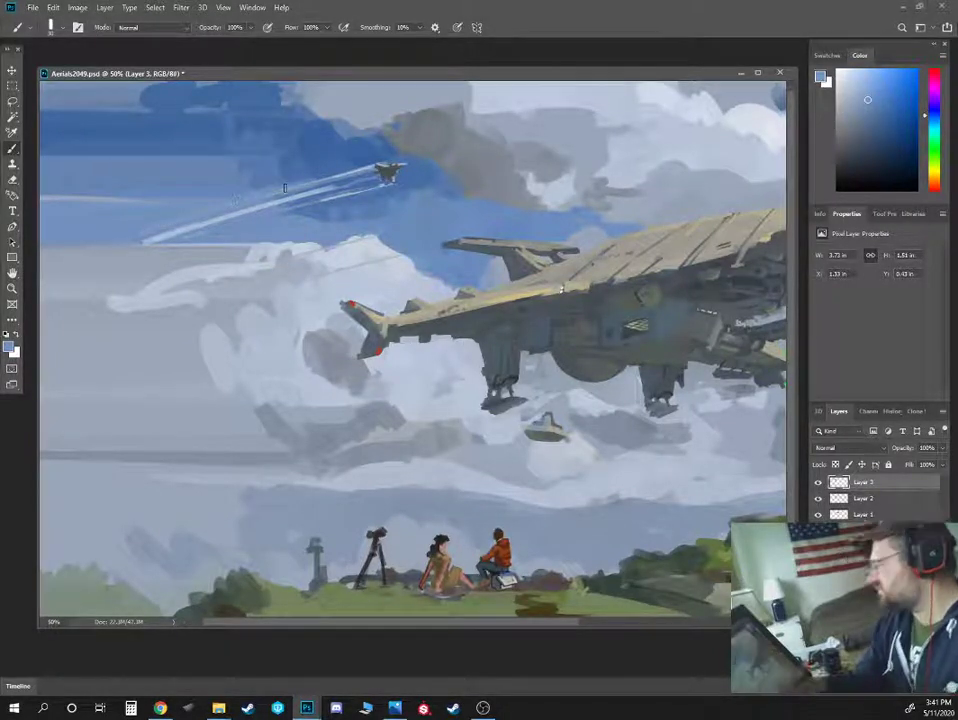
# Repaint the far tail's stabilizer with its outer end angled upward and cover its old outline with sampled sky blue
pyautogui.keyDown('alt'); pyautogui.click(468, 242); pyautogui.keyUp('alt')
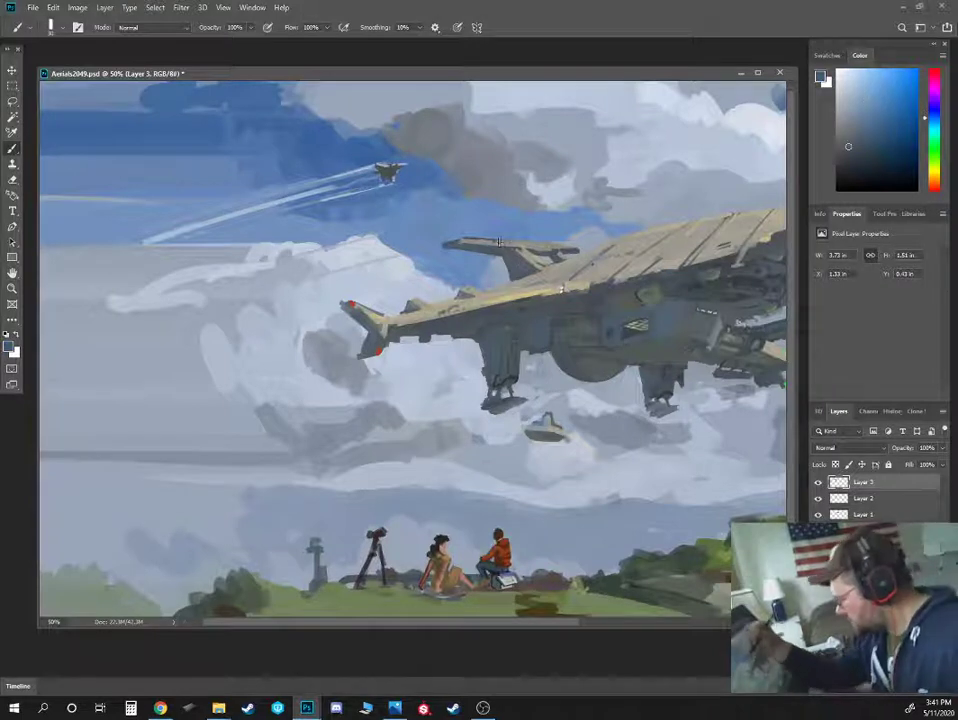
pyautogui.moveTo(462, 232)
pyautogui.mouseDown()
pyautogui.moveTo(538, 249)
pyautogui.moveTo(533, 242)
pyautogui.moveTo(578, 251)
pyautogui.mouseUp()
pyautogui.keyDown('alt'); pyautogui.click(533, 237); pyautogui.keyUp('alt')
pyautogui.keyDown('alt'); pyautogui.click(581, 246); pyautogui.keyUp('alt')
pyautogui.keyDown('alt'); pyautogui.click(583, 231); pyautogui.keyUp('alt')
pyautogui.keyDown('alt'); pyautogui.click(522, 225); pyautogui.keyUp('alt')
pyautogui.keyDown('alt'); pyautogui.click(470, 260); pyautogui.keyUp('alt')
pyautogui.moveTo(490, 255); pyautogui.dragTo(449, 245)
# Refine the front edge of the far tail's fin with sampled sky and dark hull colours
pyautogui.keyDown('alt'); pyautogui.click(511, 265); pyautogui.keyUp('alt')
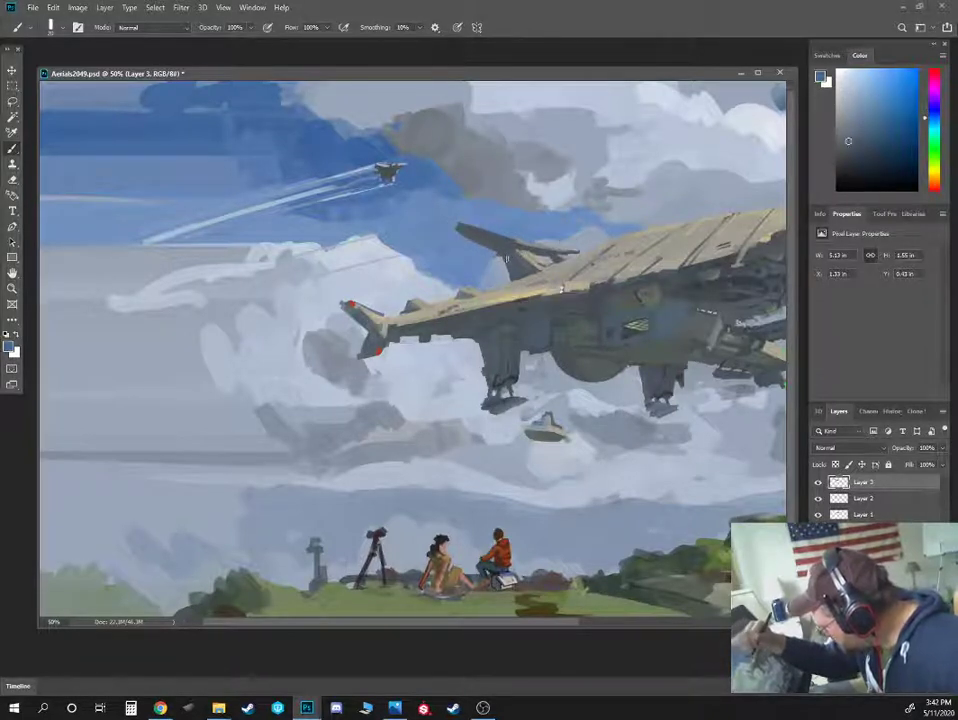
pyautogui.moveTo(505, 258)
pyautogui.mouseDown()
pyautogui.moveTo(508, 280)
pyautogui.moveTo(502, 264)
pyautogui.mouseUp()
pyautogui.press('[')
pyautogui.keyDown('alt'); pyautogui.click(501, 264); pyautogui.keyUp('alt')
pyautogui.keyDown('alt'); pyautogui.click(506, 265); pyautogui.keyUp('alt')
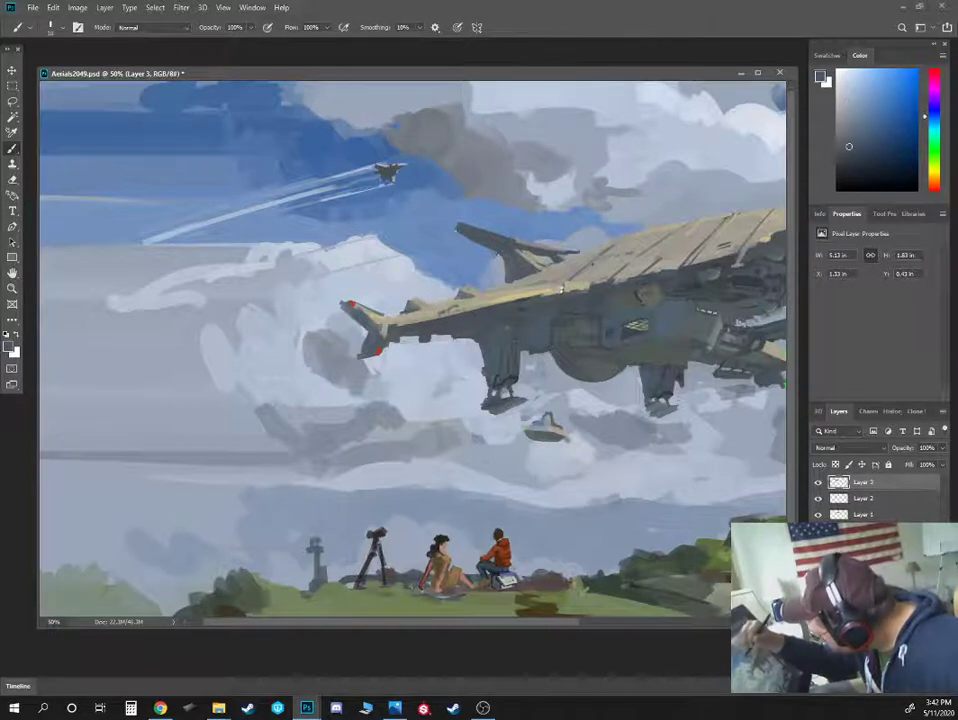
# Clean up the stabilizer tip and the gap between fin and deck with sampled sky, cloud and hull colours
pyautogui.keyDown('alt'); pyautogui.click(456, 221); pyautogui.keyUp('alt')
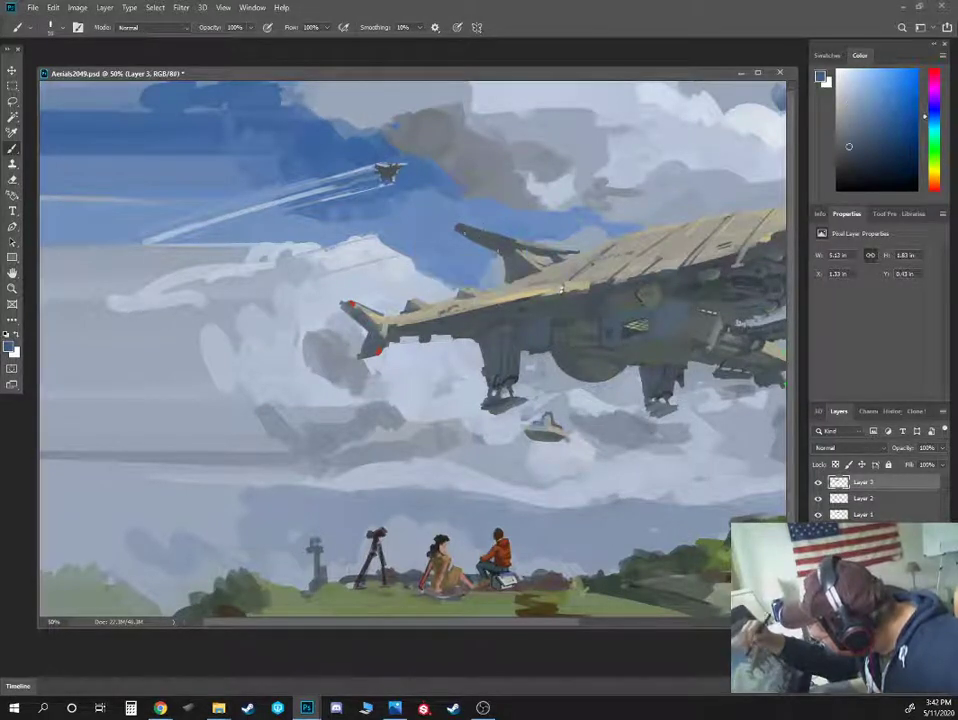
pyautogui.keyDown('alt'); pyautogui.click(502, 257); pyautogui.keyUp('alt')
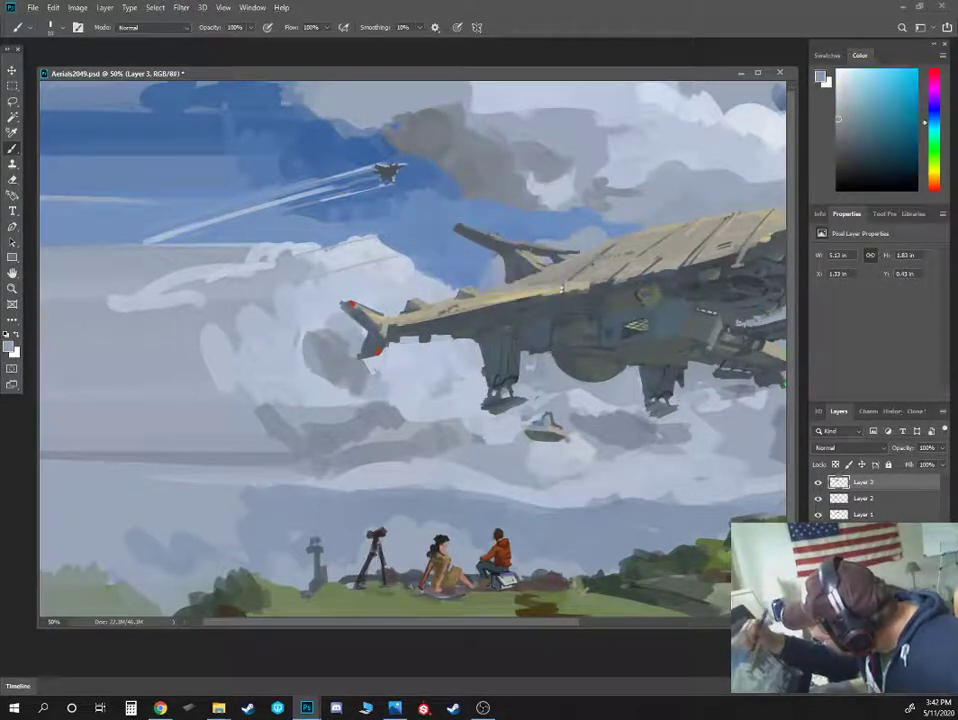
pyautogui.keyDown('alt'); pyautogui.click(553, 238); pyautogui.keyUp('alt')
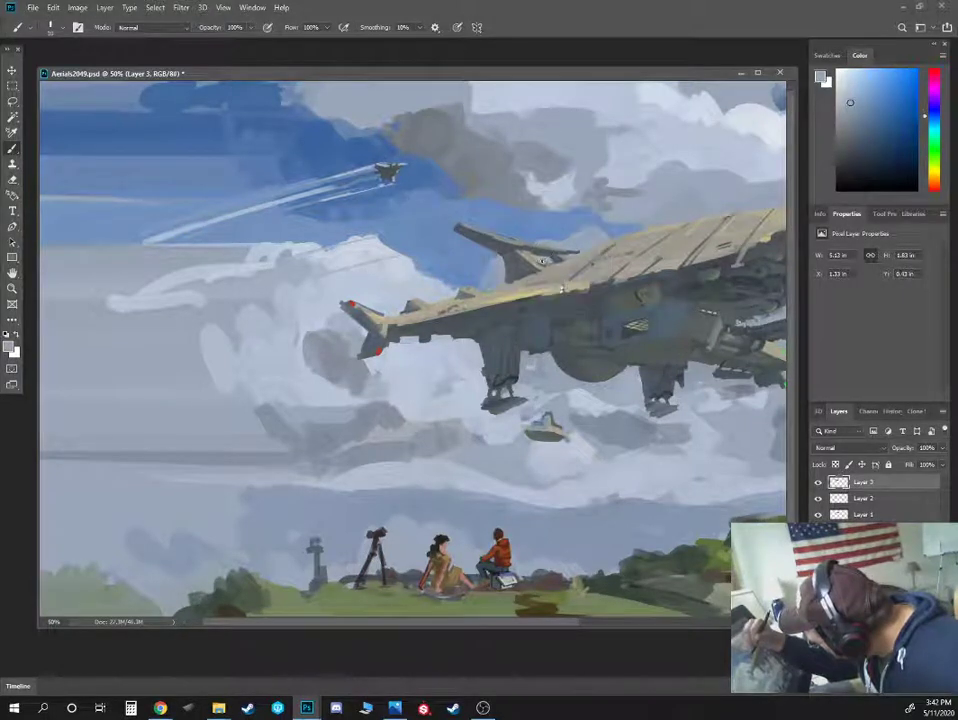
pyautogui.keyDown('alt'); pyautogui.click(397, 196); pyautogui.keyUp('alt')
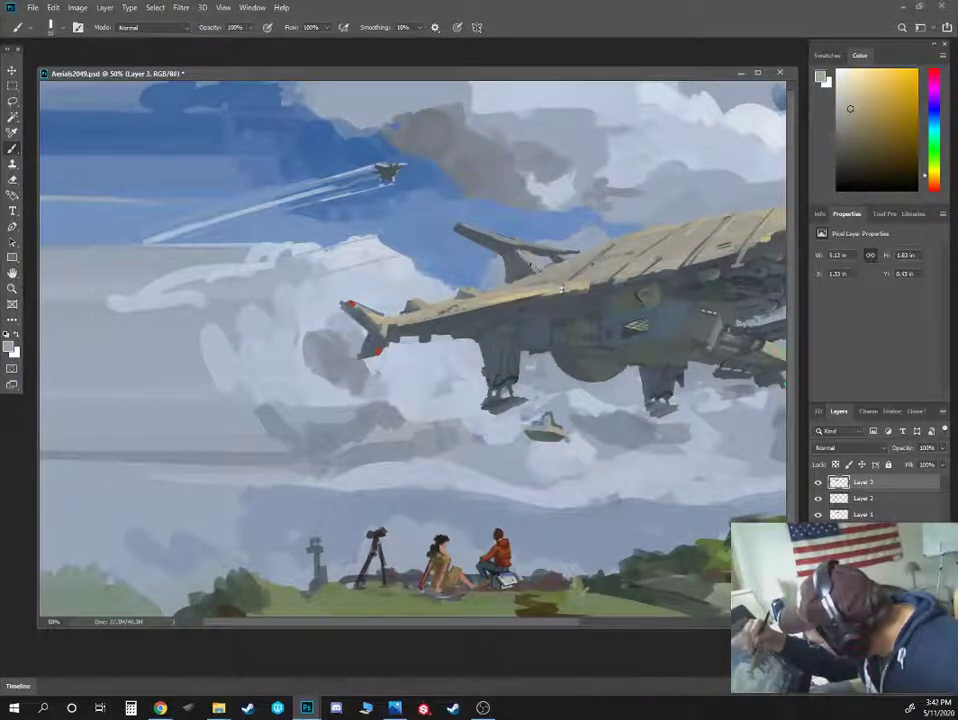
pyautogui.keyDown('alt'); pyautogui.click(528, 260); pyautogui.keyUp('alt')
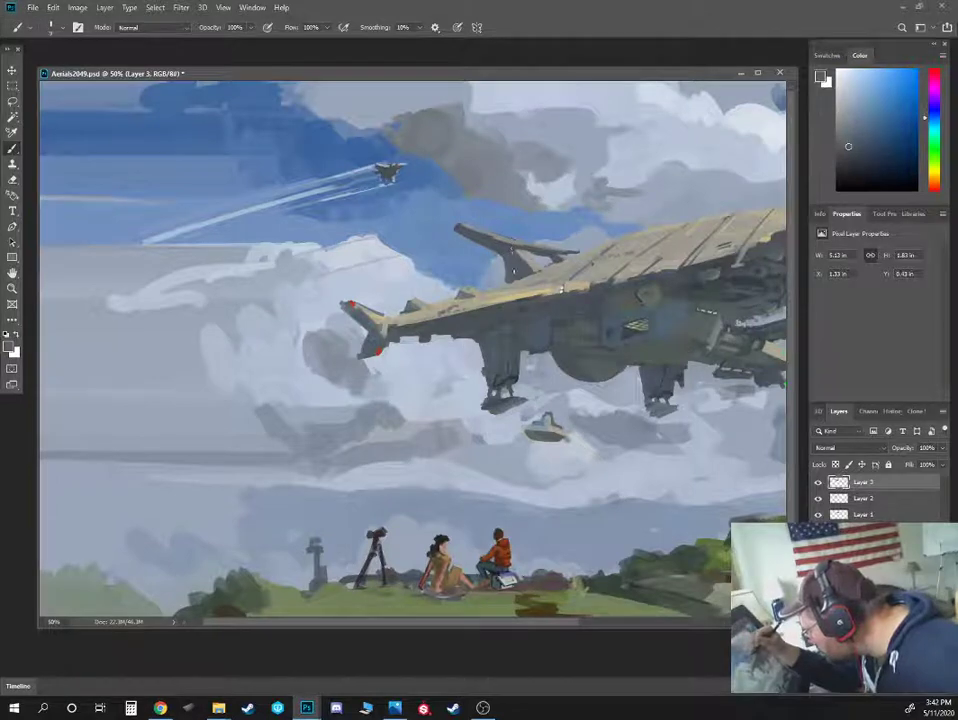
pyautogui.keyDown('alt'); pyautogui.click(561, 289); pyautogui.keyUp('alt')
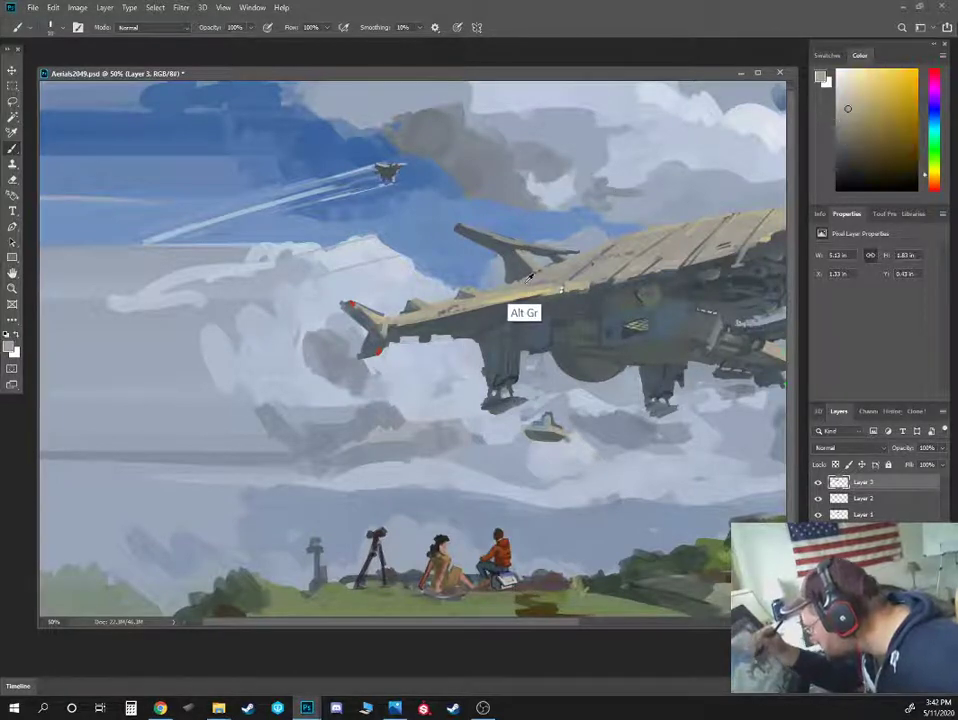
# Touch up the stabilizer's top surface and shadowed edge with a small brush in sampled deck, shadow and sky colours
pyautogui.hotkey('ctrl', '-')
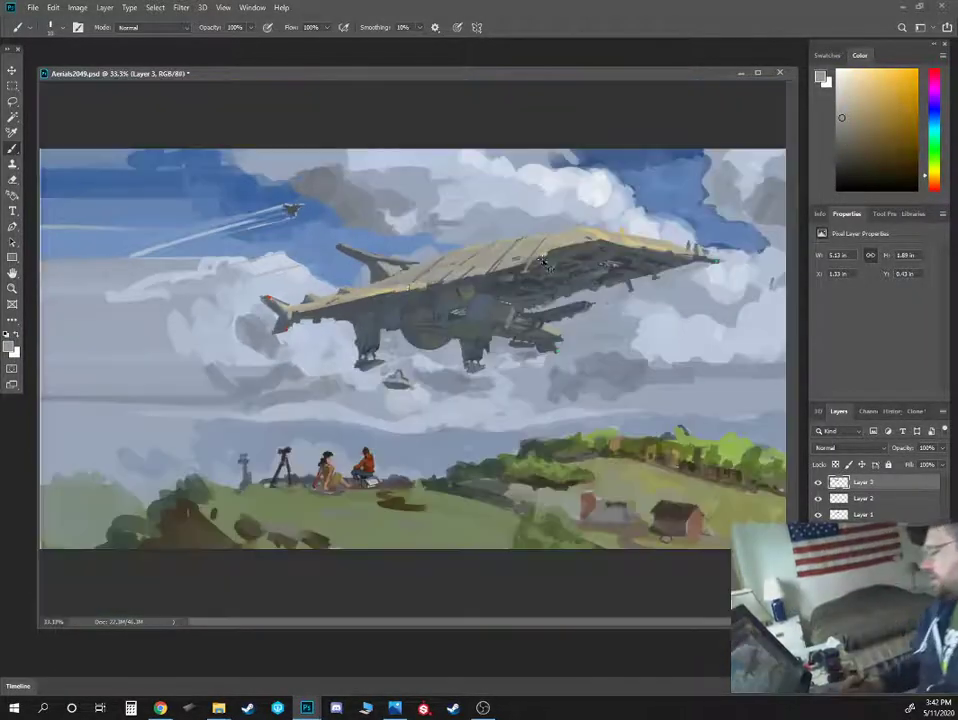
pyautogui.hotkey('ctrl', '+')
pyautogui.hotkey('ctrl', '+')
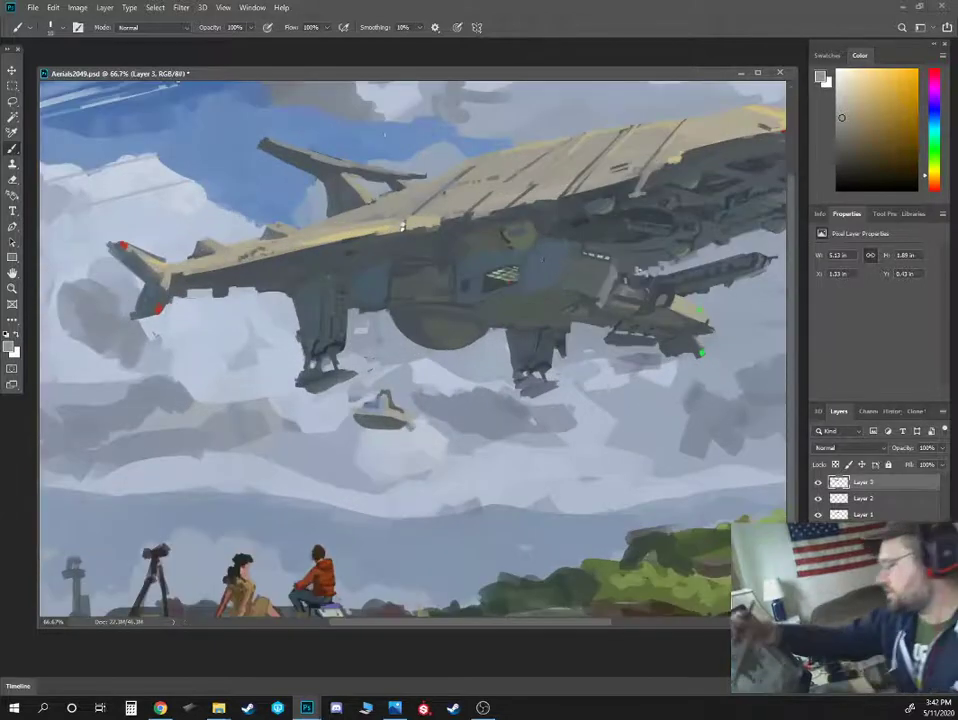
pyautogui.keyDown('alt'); pyautogui.click(244, 120); pyautogui.keyUp('alt')
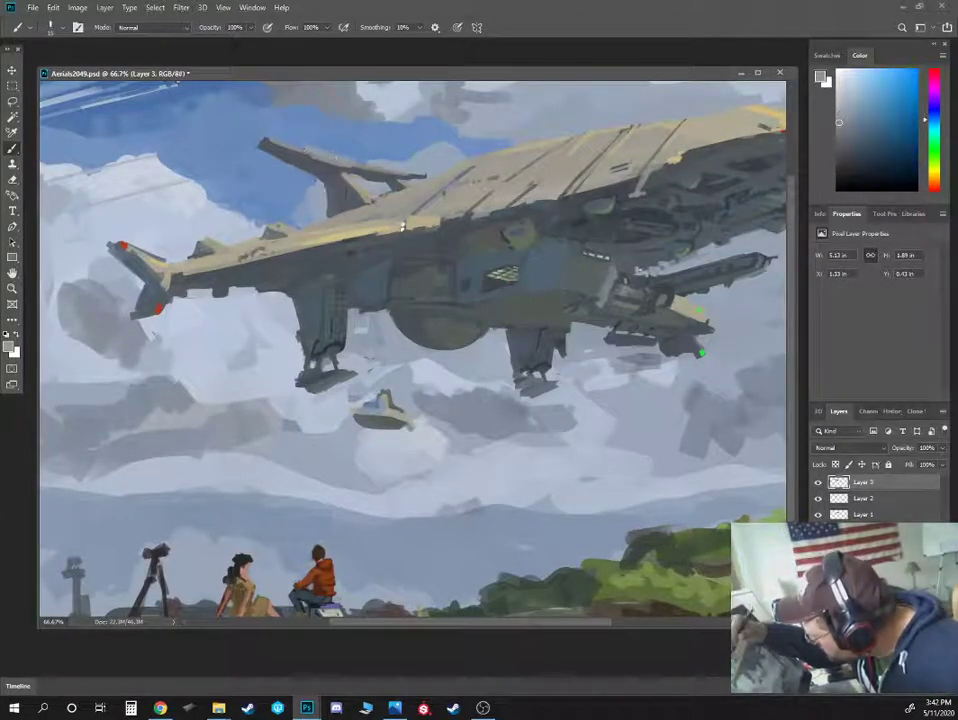
pyautogui.keyDown('alt'); pyautogui.click(343, 163); pyautogui.keyUp('alt')
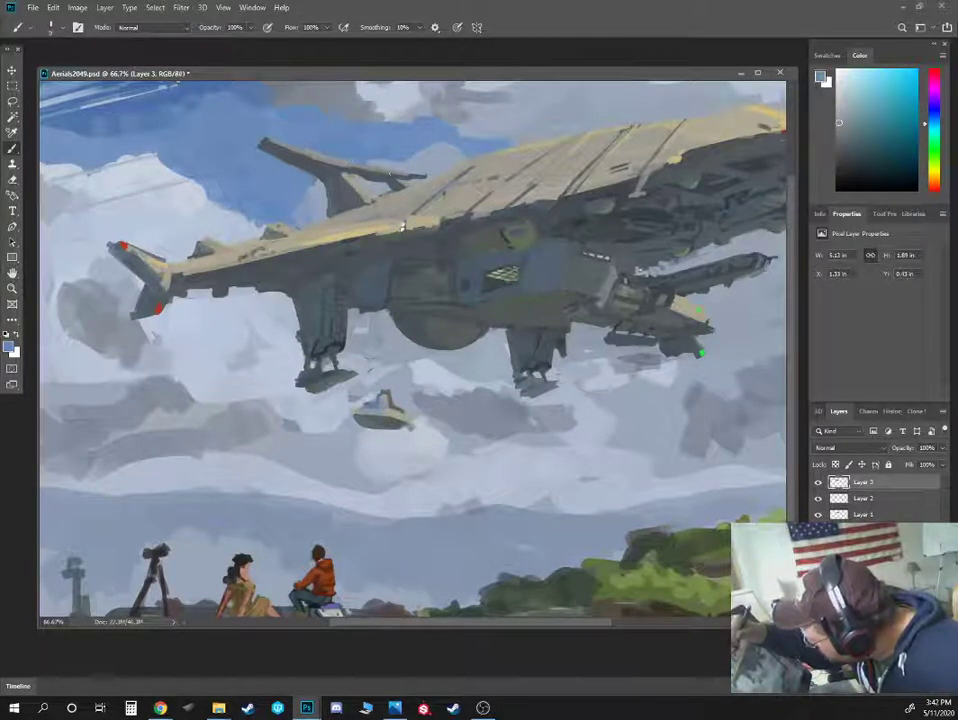
pyautogui.keyDown('alt'); pyautogui.click(280, 157); pyautogui.keyUp('alt')
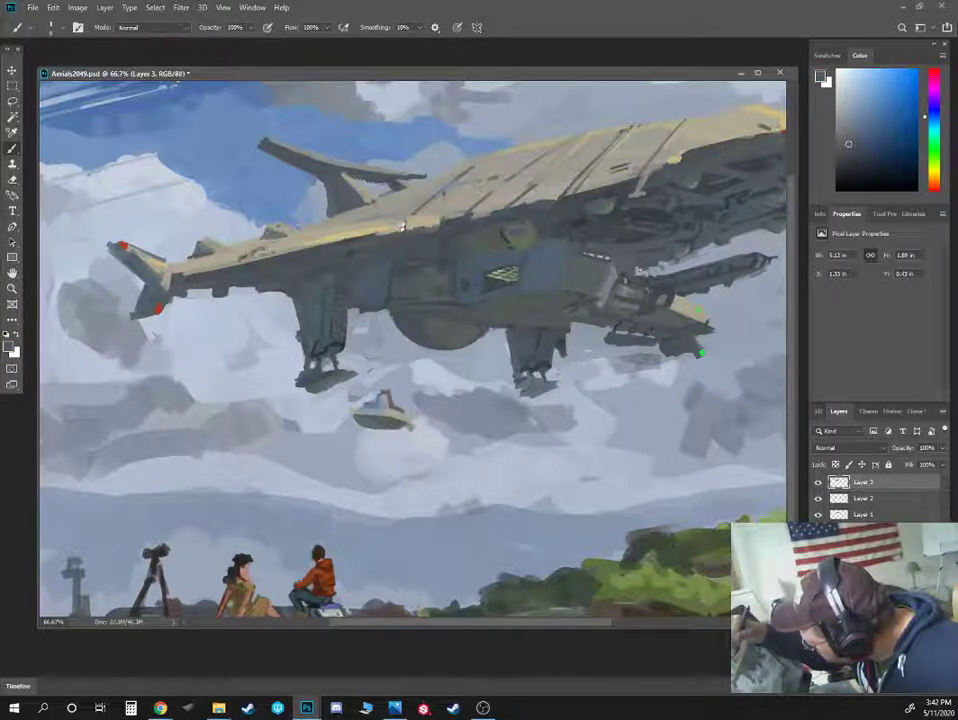
pyautogui.keyDown('alt'); pyautogui.click(349, 214); pyautogui.keyUp('alt')
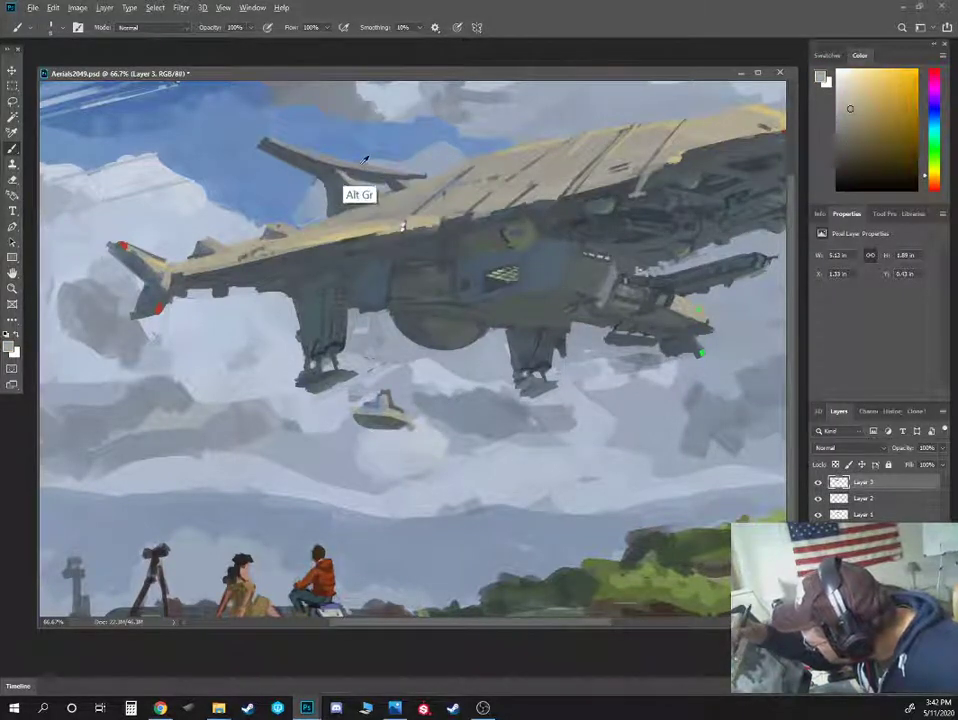
pyautogui.keyDown('alt'); pyautogui.click(376, 157); pyautogui.keyUp('alt')
pyautogui.hotkey('ctrl', '-')
pyautogui.hotkey('ctrl', '-')
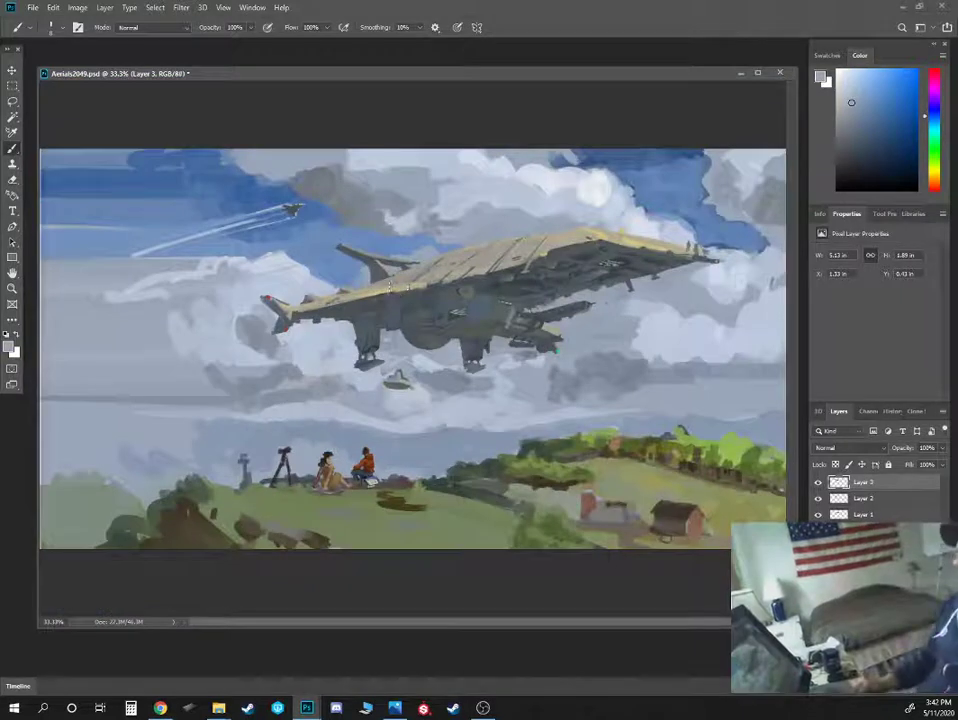
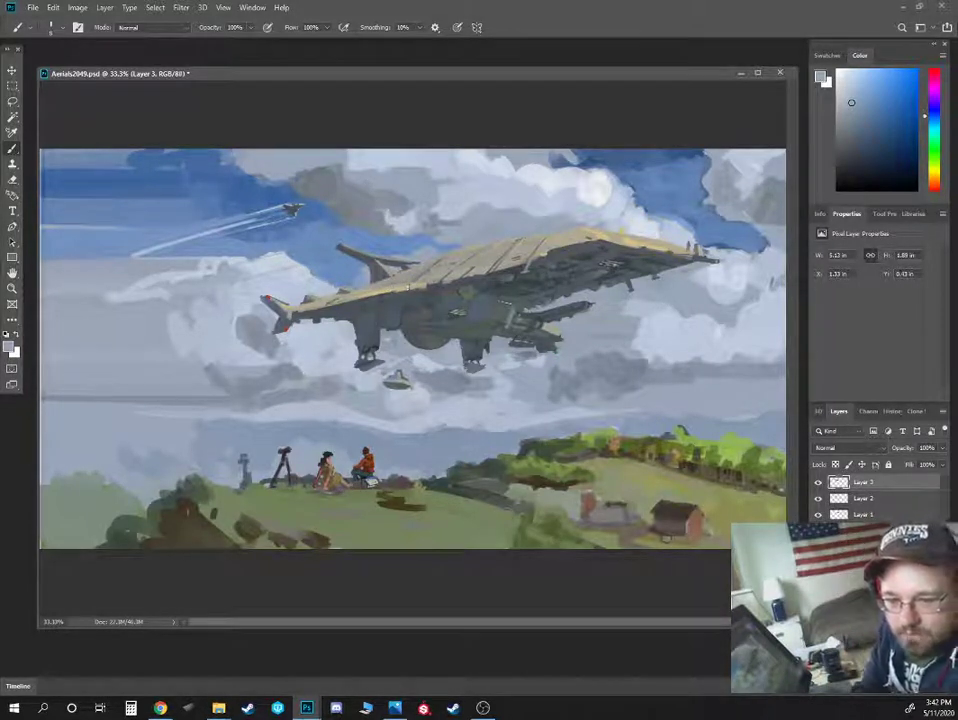
# Rough in a longer stabilizer arm reaching outward from the far tail and a second slanted support strut in sampled dark hull colours
pyautogui.hotkey('alt', 'Tab')
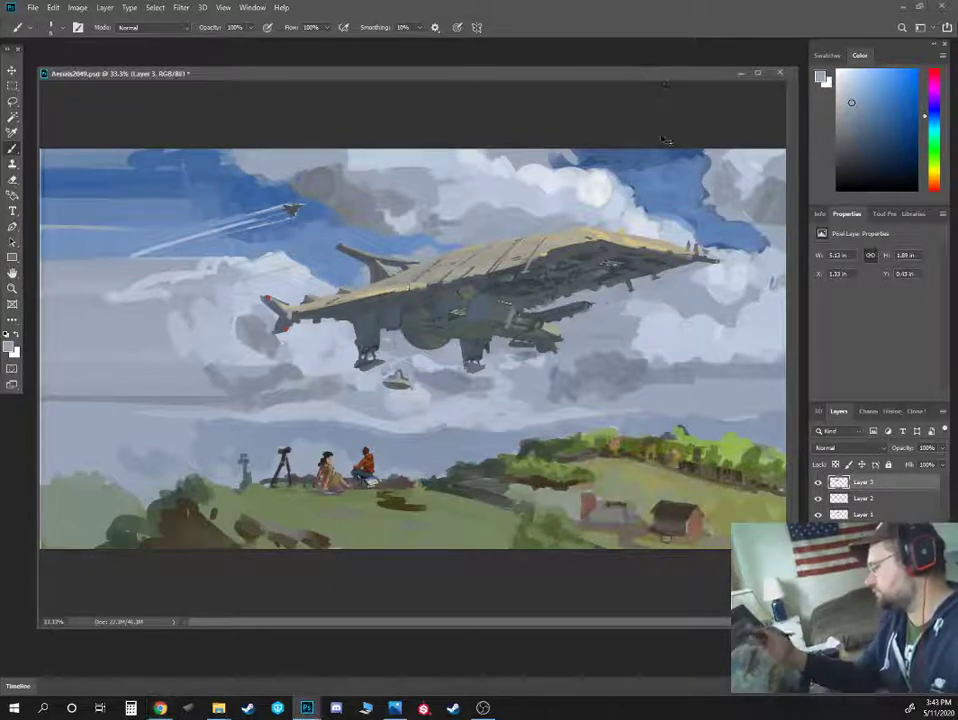
pyautogui.hotkey('ctrl', '+')
pyautogui.hotkey('ctrl', '+')
pyautogui.moveTo(466, 280); pyautogui.dragTo(527, 417)
pyautogui.keyDown('alt'); pyautogui.click(411, 336); pyautogui.keyUp('alt')
pyautogui.press(']')
pyautogui.keyDown('alt'); pyautogui.click(410, 305); pyautogui.keyUp('alt')
pyautogui.moveTo(370, 358)
pyautogui.mouseDown()
pyautogui.moveTo(308, 296)
pyautogui.moveTo(396, 355)
pyautogui.mouseUp()
pyautogui.moveTo(326, 307); pyautogui.dragTo(231, 256)
pyautogui.moveTo(232, 257); pyautogui.dragTo(375, 308)
pyautogui.hotkey('ctrl', '-')
pyautogui.hotkey('ctrl', '-')
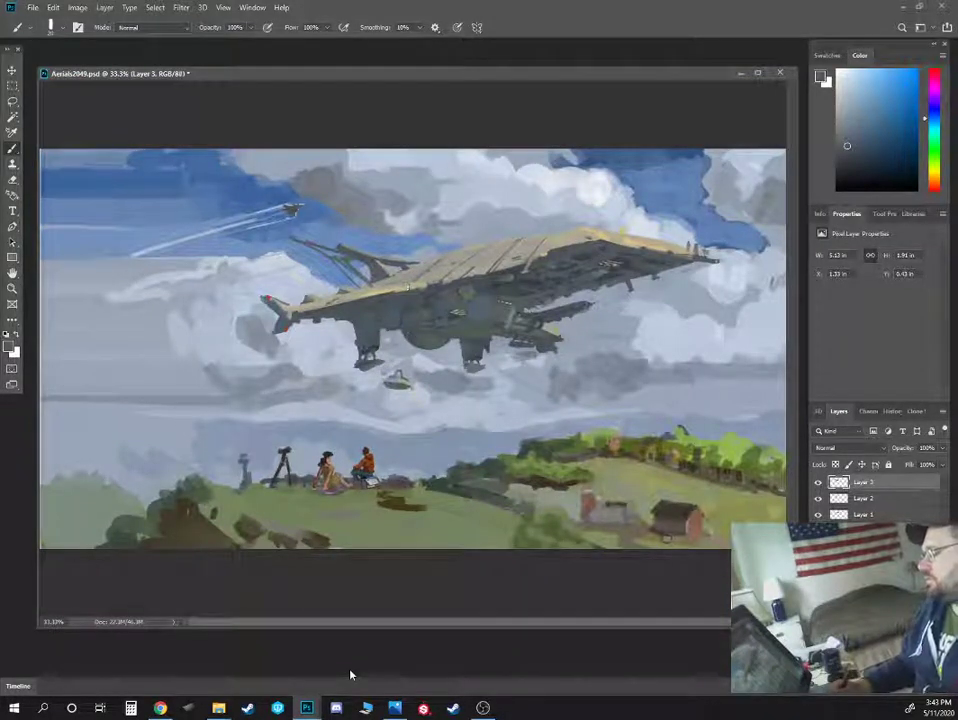
pyautogui.hotkey('ctrl', '+')
pyautogui.hotkey('ctrl', '+')
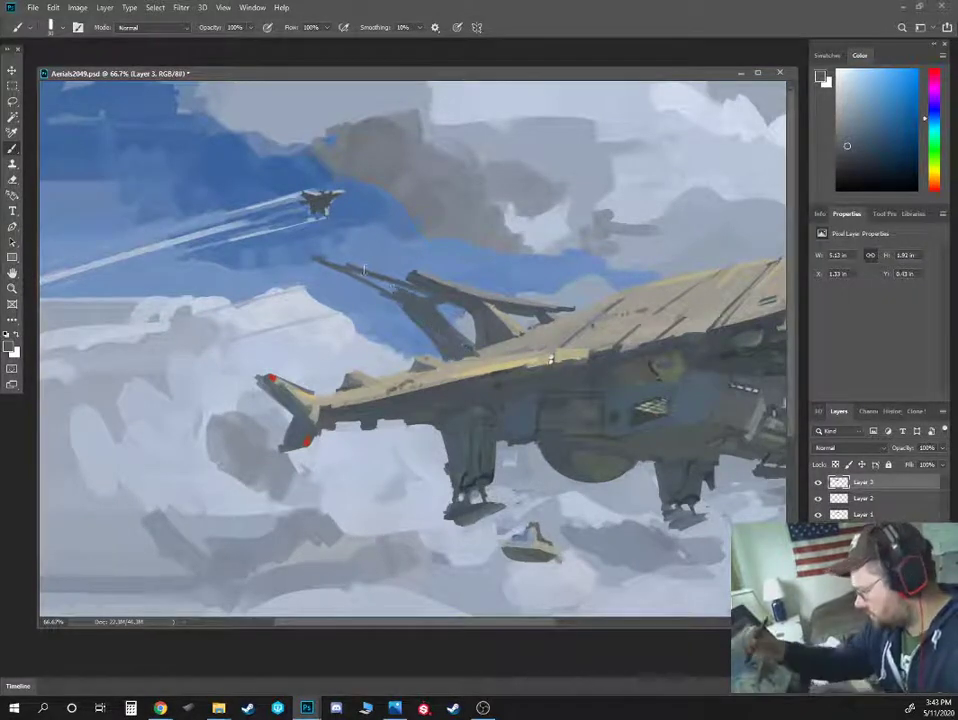
# Trim the extended stabilizer against the sky with sampled blue and highlight its top edge with a sampled lighter colour
pyautogui.keyDown('alt'); pyautogui.click(398, 265); pyautogui.keyUp('alt')
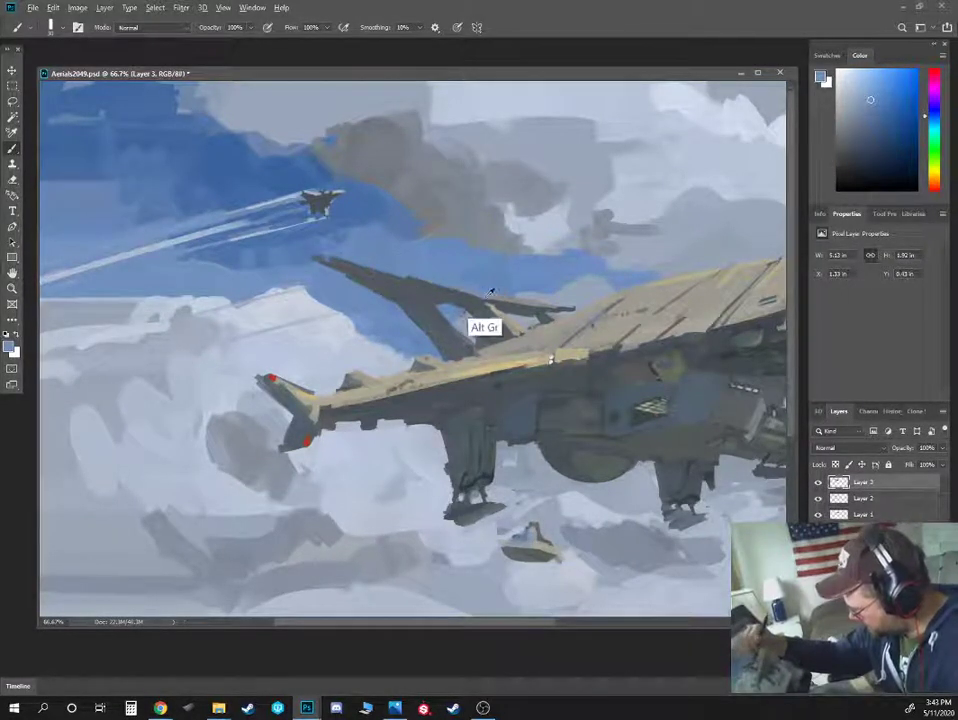
pyautogui.keyDown('alt'); pyautogui.click(488, 297); pyautogui.keyUp('alt')
pyautogui.press('[')
pyautogui.moveTo(329, 260)
pyautogui.mouseDown()
pyautogui.moveTo(440, 287)
pyautogui.moveTo(514, 325)
pyautogui.mouseUp()
# Refine the opening between the far tail's two struts and the fin around it with sampled sky and hull colours
pyautogui.keyDown('alt'); pyautogui.click(471, 325); pyautogui.keyUp('alt')
pyautogui.press(']')
pyautogui.keyDown('alt'); pyautogui.click(486, 325); pyautogui.keyUp('alt')
pyautogui.keyDown('alt'); pyautogui.click(524, 313); pyautogui.keyUp('alt')
pyautogui.press('[')
# Paint sunlit tan faces along the far tail's fin and front strut, redefining the shaded edges with sampled dark grey
pyautogui.keyDown('alt'); pyautogui.click(550, 358); pyautogui.keyUp('alt')
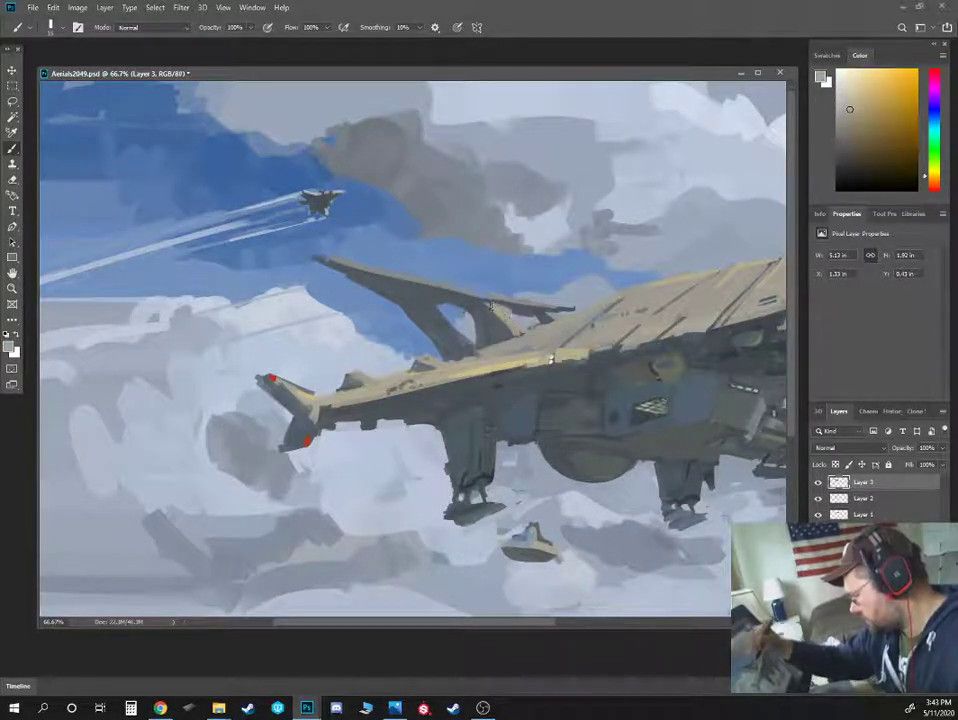
pyautogui.moveTo(494, 302); pyautogui.dragTo(521, 332)
pyautogui.keyDown('alt'); pyautogui.click(540, 317); pyautogui.keyUp('alt')
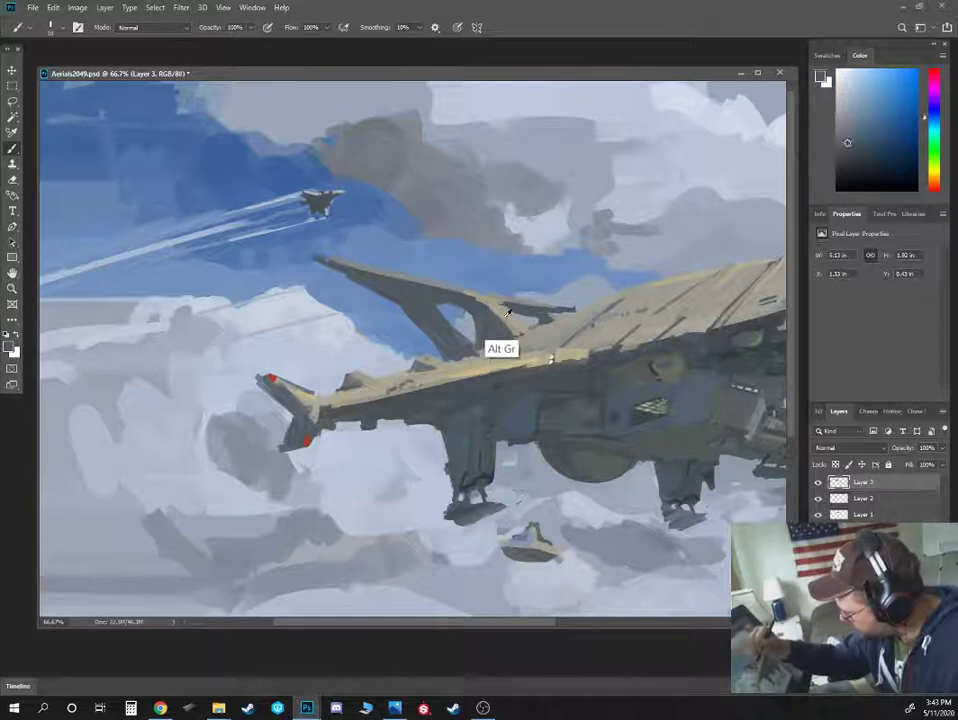
pyautogui.keyDown('alt'); pyautogui.click(550, 358); pyautogui.keyUp('alt')
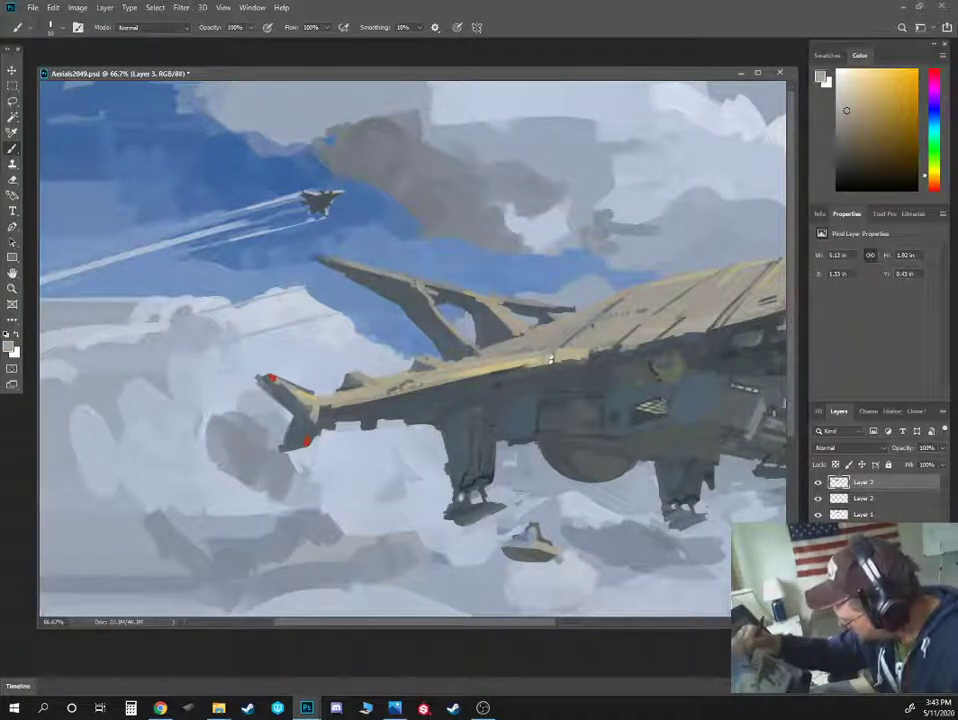
pyautogui.keyDown('alt'); pyautogui.click(353, 273); pyautogui.keyUp('alt')
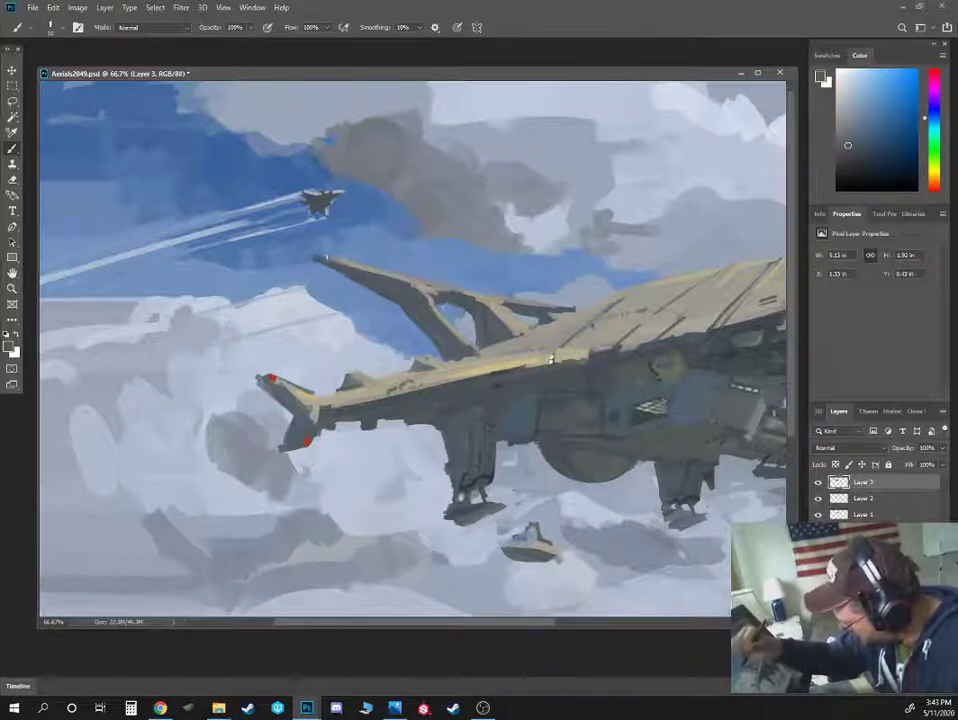
# Add a sampled red marker light and a small upright winglet at the stabilizer's outer tip
pyautogui.keyDown('alt'); pyautogui.click(270, 378); pyautogui.keyUp('alt')
pyautogui.moveTo(315, 259)
pyautogui.mouseDown()
pyautogui.moveTo(333, 262)
pyautogui.moveTo(317, 259)
pyautogui.mouseUp()
pyautogui.keyDown('alt'); pyautogui.click(334, 261); pyautogui.keyUp('alt')
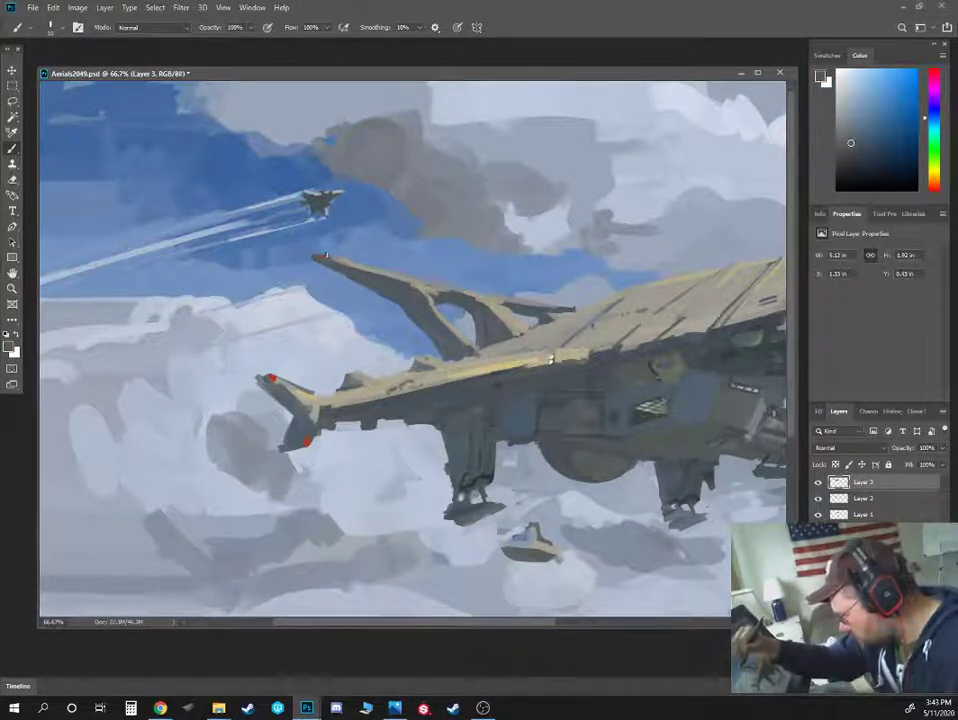
pyautogui.keyDown('alt'); pyautogui.click(313, 262); pyautogui.keyUp('alt')
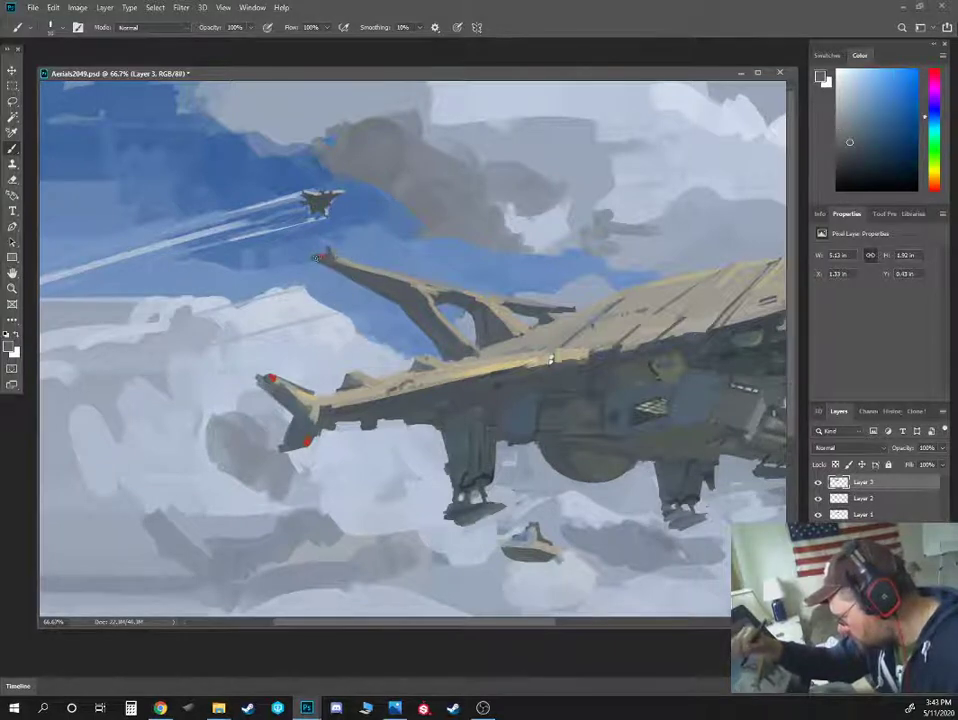
pyautogui.keyDown('alt'); pyautogui.click(322, 243); pyautogui.keyUp('alt')
pyautogui.keyDown('alt'); pyautogui.click(550, 358); pyautogui.keyUp('alt')
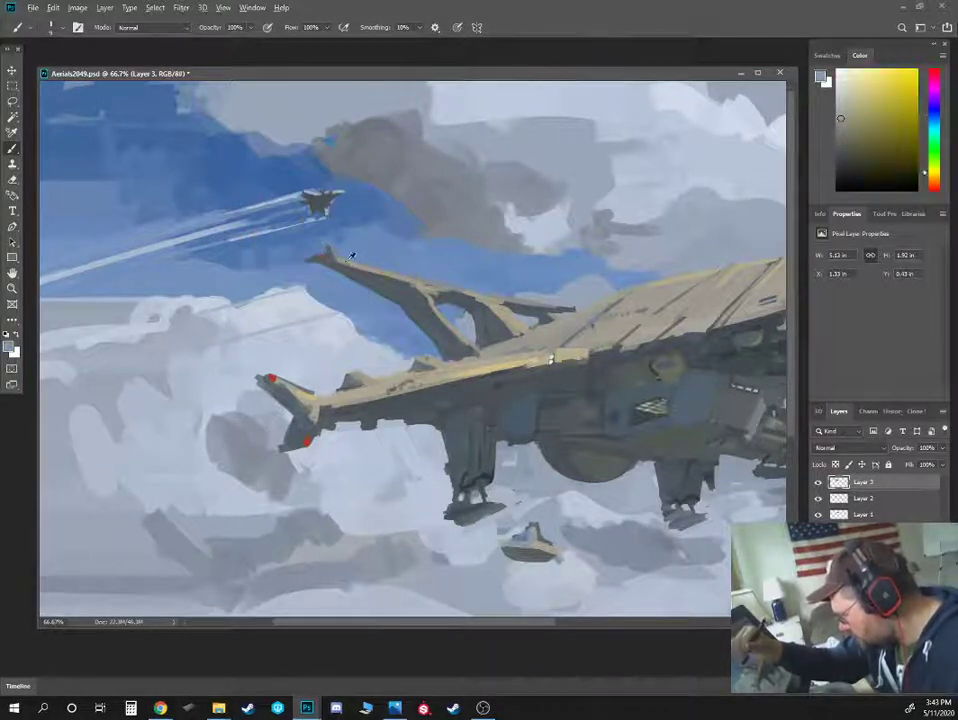
# Clean up the opening between the struts and detail their base at the deck with sampled sky, hull and deck colours
pyautogui.keyDown('alt'); pyautogui.click(457, 316); pyautogui.keyUp('alt')
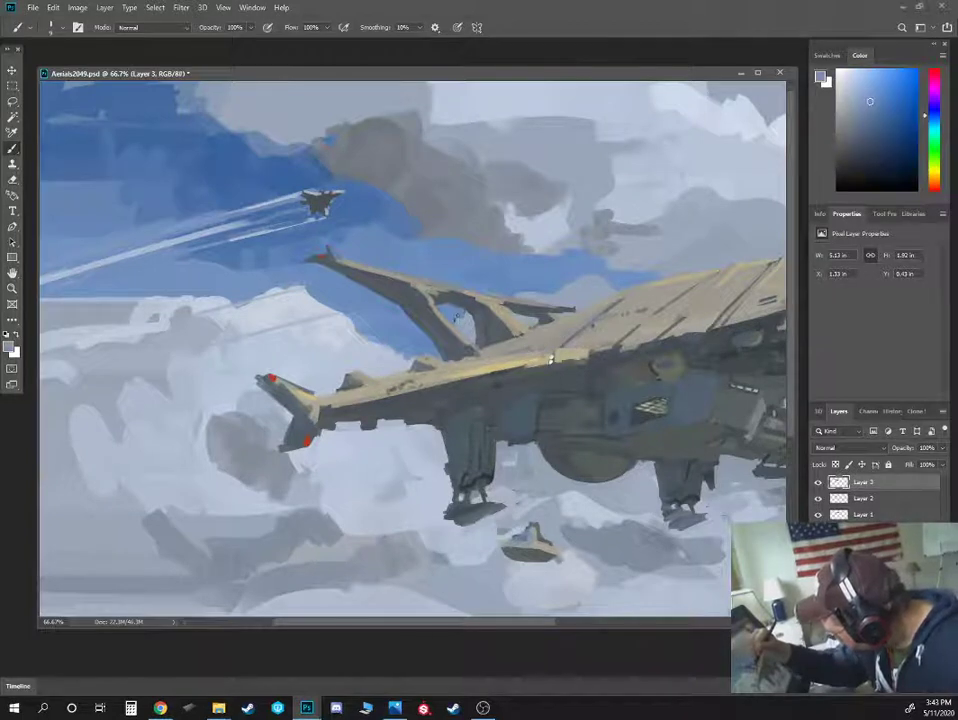
pyautogui.keyDown('alt'); pyautogui.click(550, 358); pyautogui.keyUp('alt')
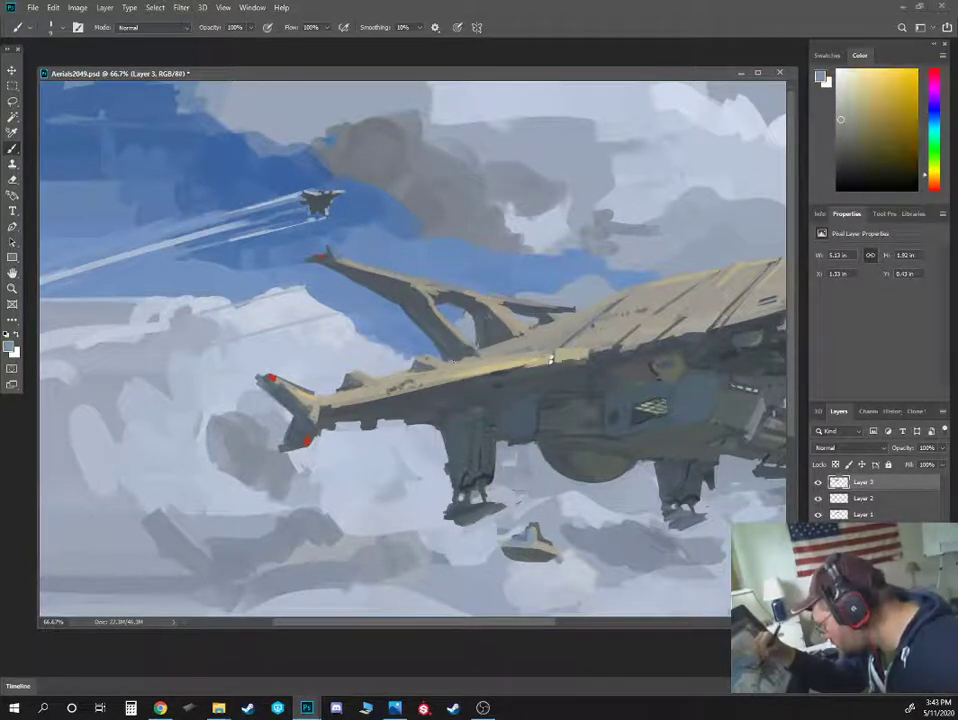
pyautogui.keyDown('alt'); pyautogui.click(550, 358); pyautogui.keyUp('alt')
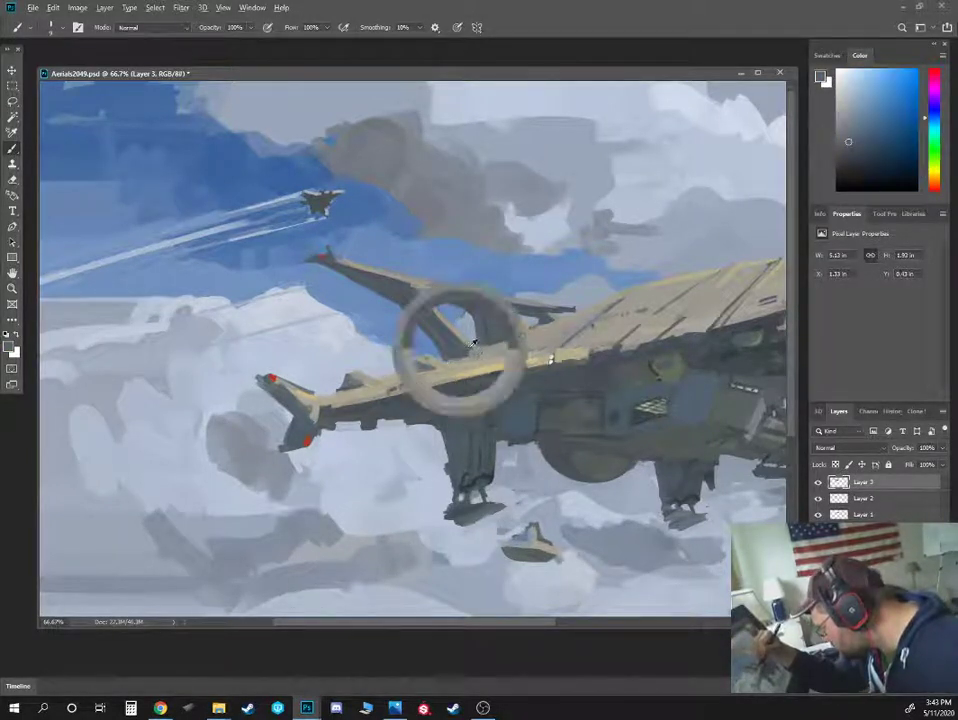
pyautogui.keyDown('alt'); pyautogui.click(455, 390); pyautogui.keyUp('alt')
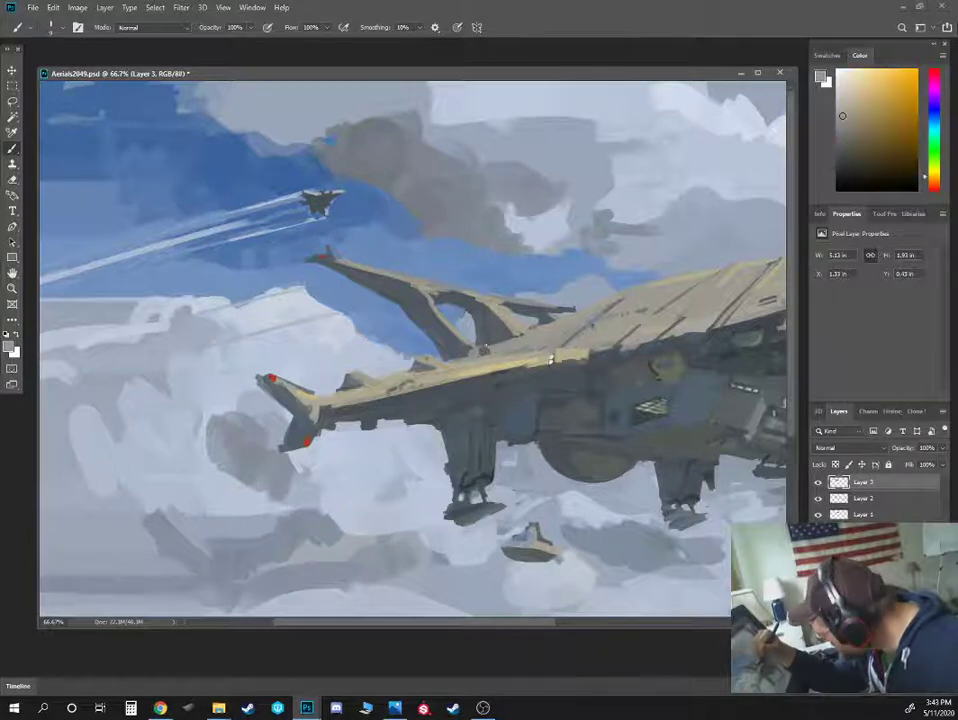
pyautogui.keyDown('alt'); pyautogui.click(480, 349); pyautogui.keyUp('alt')
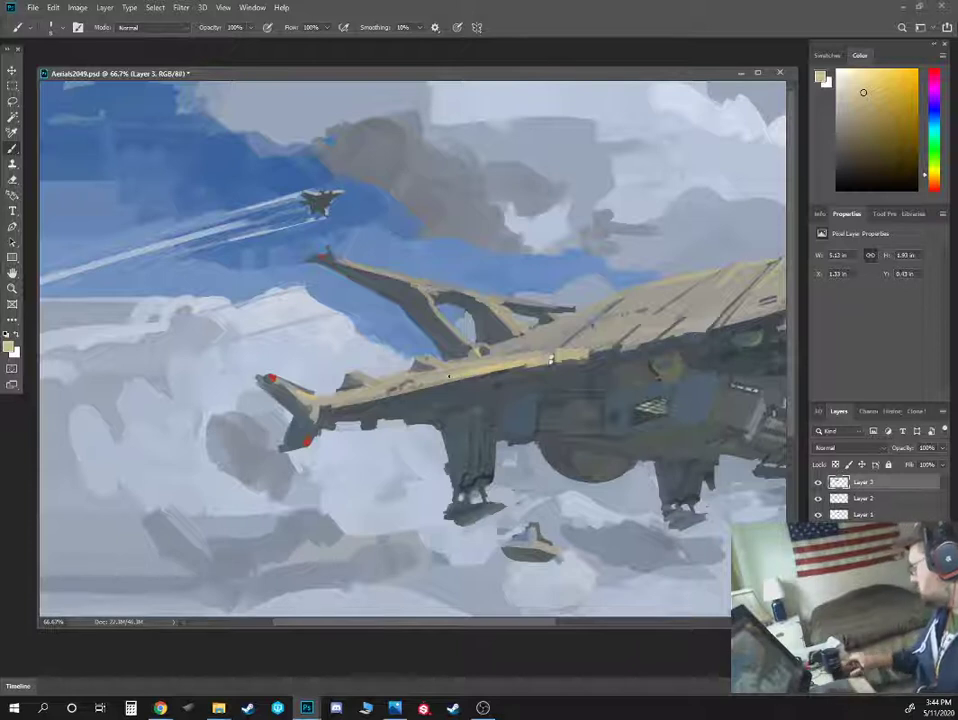
# Touch up the white and grey cloud edge above the far tail with sampled cloud colours
pyautogui.keyDown('alt'); pyautogui.click(535, 243); pyautogui.keyUp('alt')
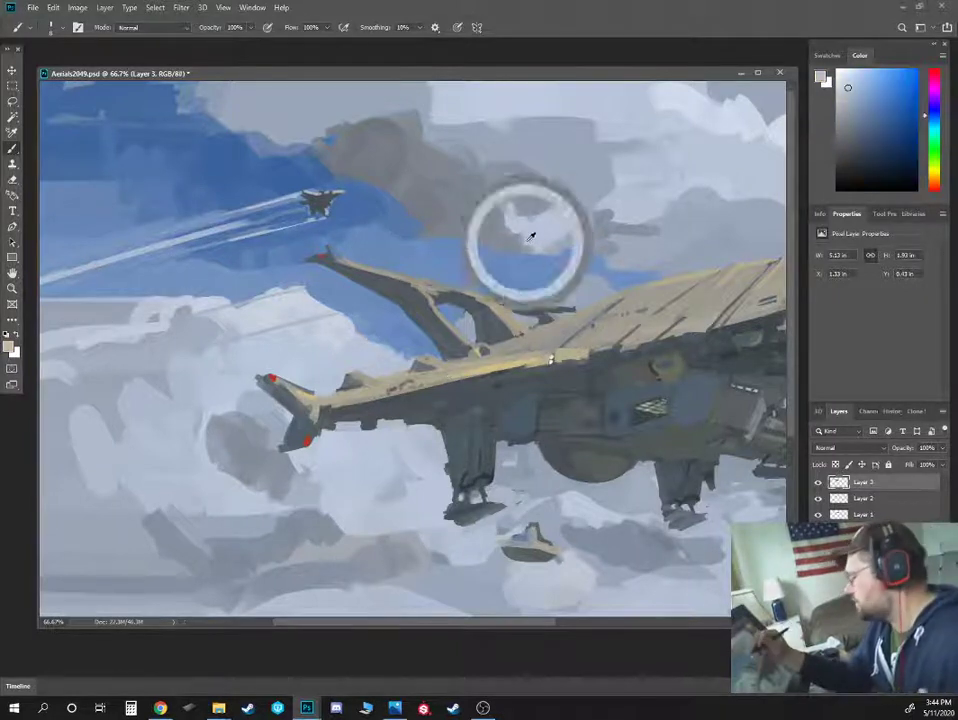
pyautogui.keyDown('alt'); pyautogui.click(514, 243); pyautogui.keyUp('alt')
pyautogui.moveTo(520, 242); pyautogui.dragTo(568, 248)
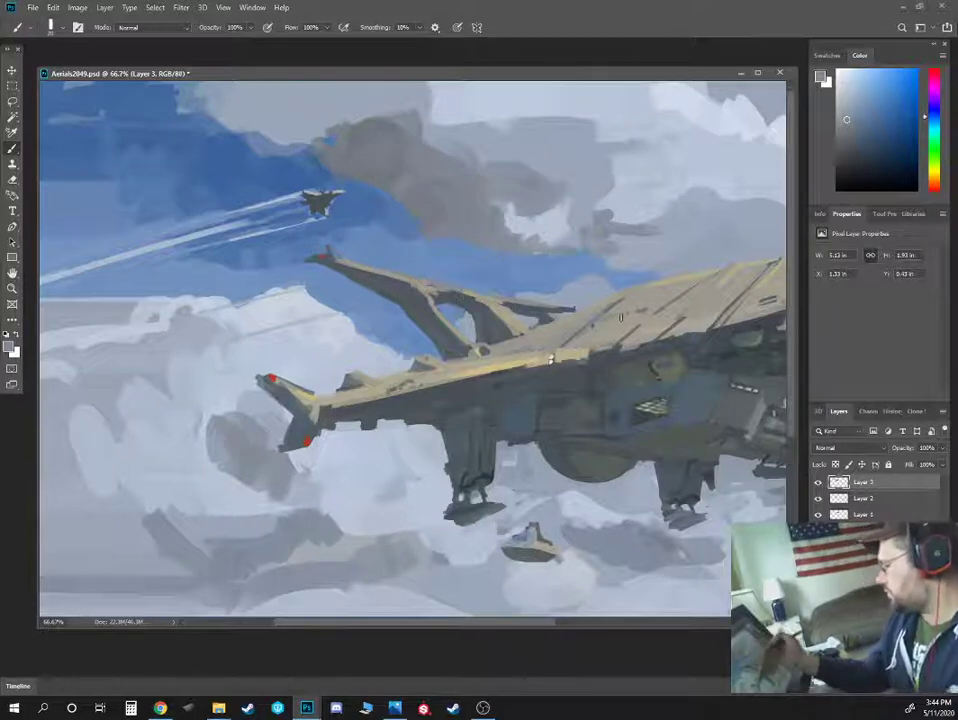
pyautogui.hotkey('ctrl', '-')
pyautogui.hotkey('ctrl', '-')
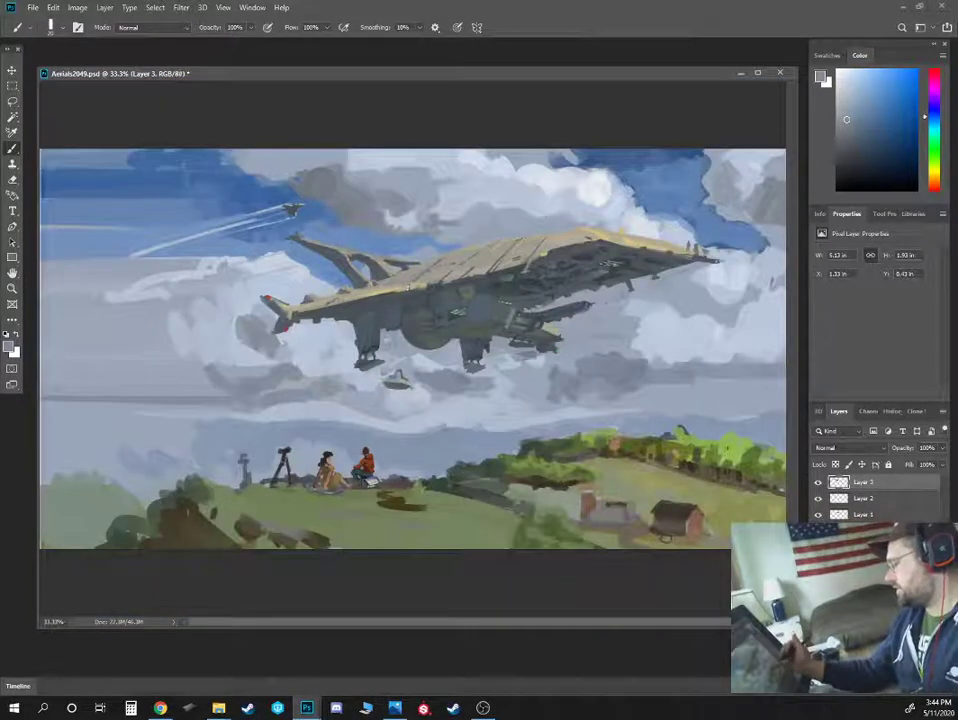
# Paint a small off-white rectangular marking on the deck near its front peak and trim its lower edge with sampled deck colour
pyautogui.hotkey('ctrl', '+')
pyautogui.moveTo(716, 344); pyautogui.dragTo(610, 363)
pyautogui.hotkey('ctrl', '+')
pyautogui.moveTo(504, 375); pyautogui.dragTo(521, 488)
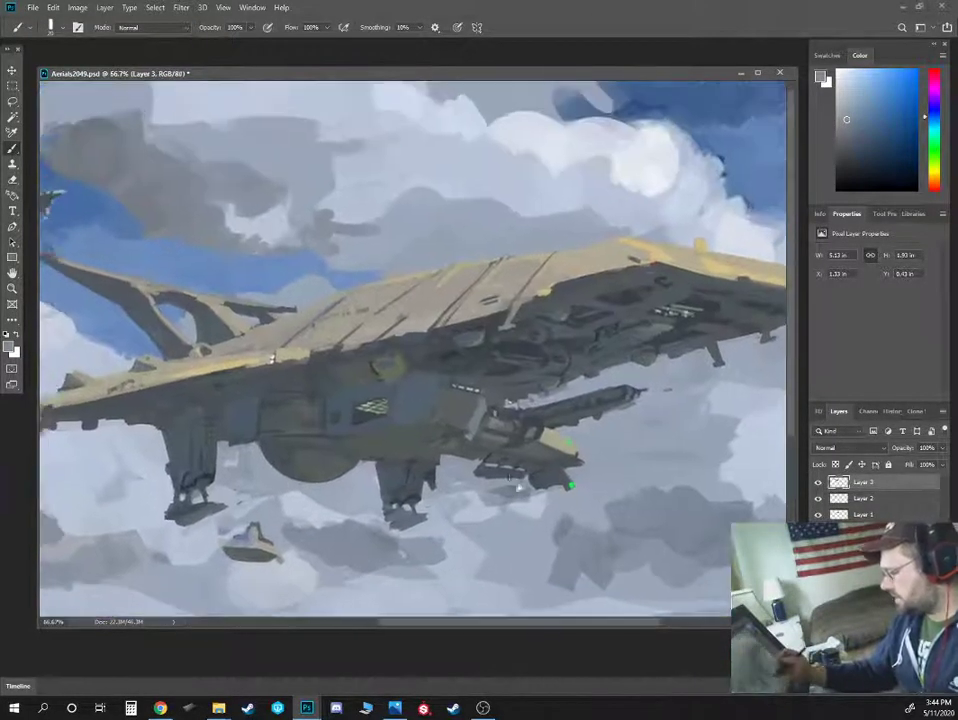
pyautogui.hotkey('ctrl', '+')
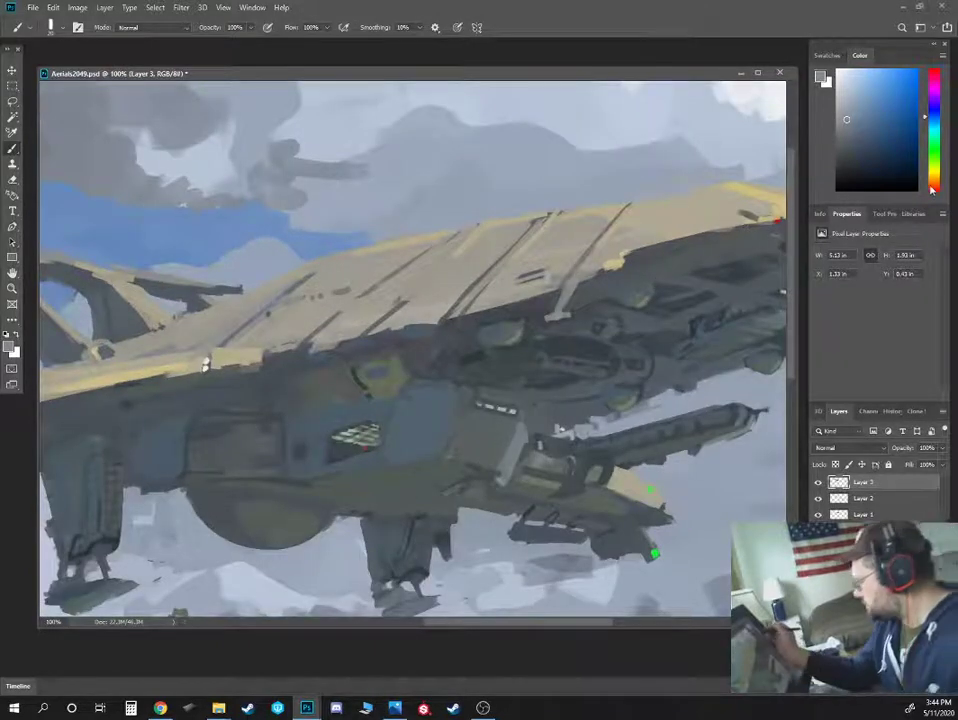
pyautogui.click(933, 185)
pyautogui.click(885, 113)
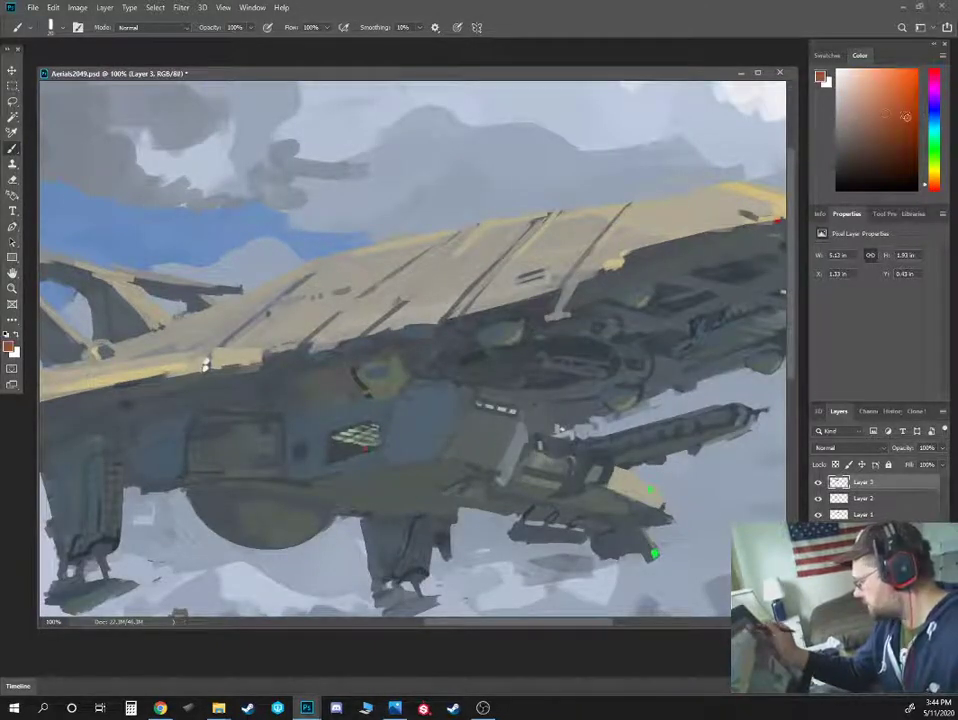
pyautogui.click(907, 118)
pyautogui.moveTo(450, 272)
pyautogui.mouseDown()
pyautogui.moveTo(580, 248)
pyautogui.moveTo(582, 229)
pyautogui.moveTo(448, 256)
pyautogui.mouseUp()
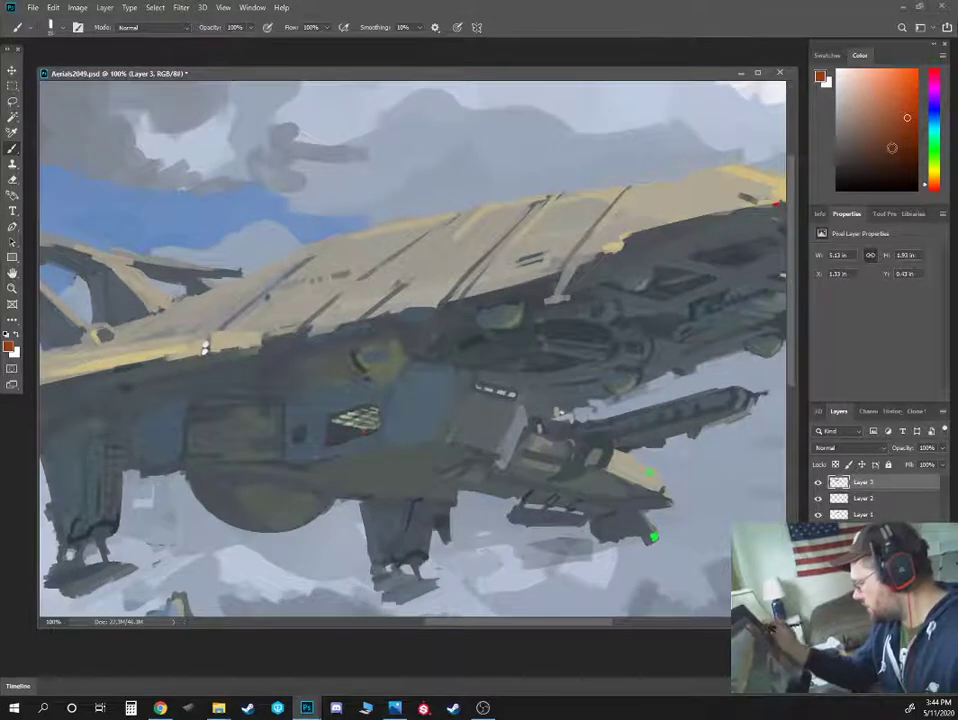
pyautogui.moveTo(705, 179); pyautogui.dragTo(648, 191)
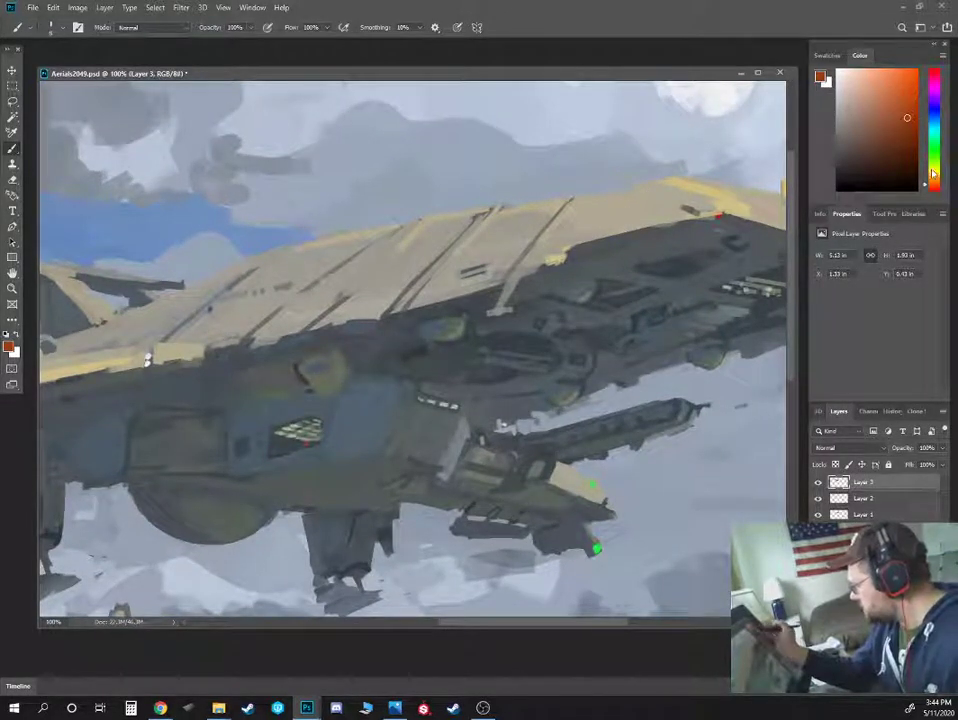
pyautogui.click(918, 117)
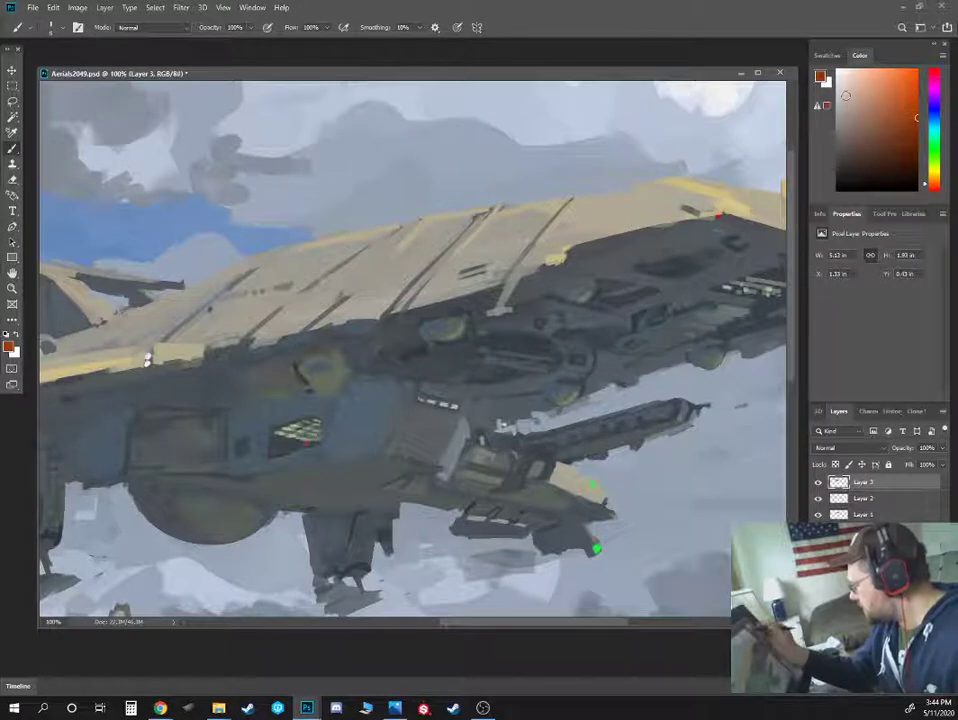
pyautogui.keyDown('alt'); pyautogui.click(653, 183); pyautogui.keyUp('alt')
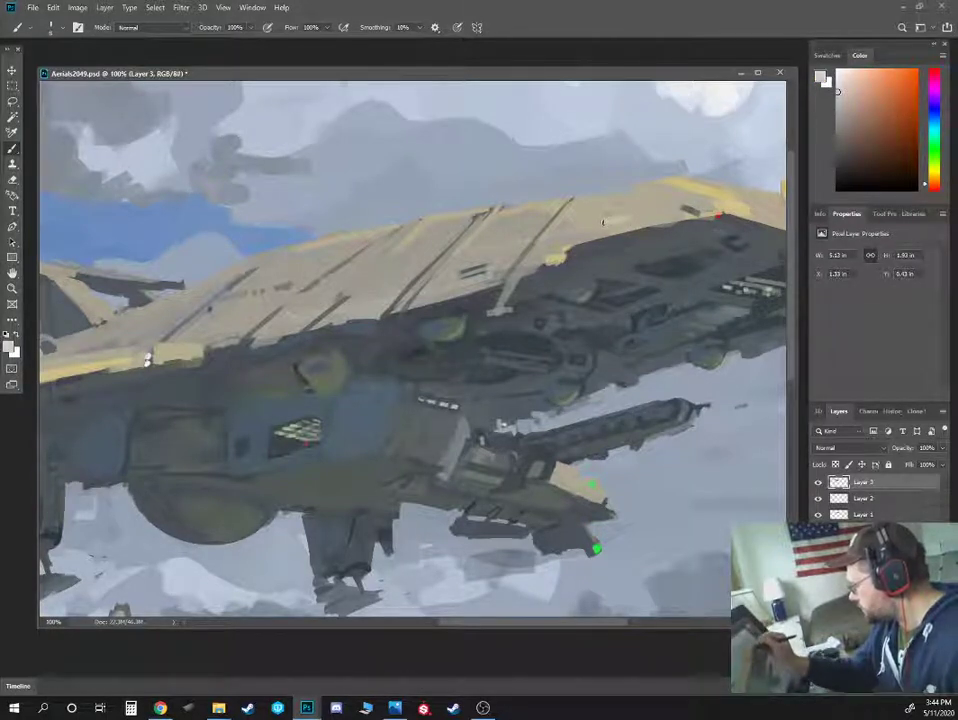
pyautogui.moveTo(603, 222)
pyautogui.mouseDown()
pyautogui.moveTo(636, 222)
pyautogui.moveTo(619, 220)
pyautogui.mouseUp()
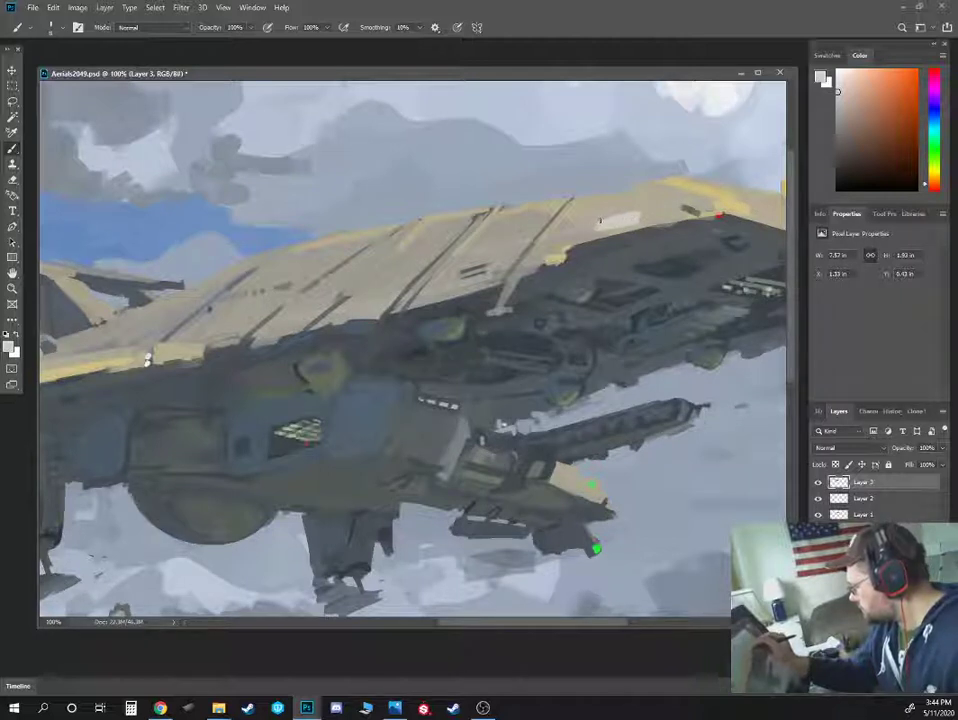
pyautogui.keyDown('alt'); pyautogui.click(639, 222); pyautogui.keyUp('alt')
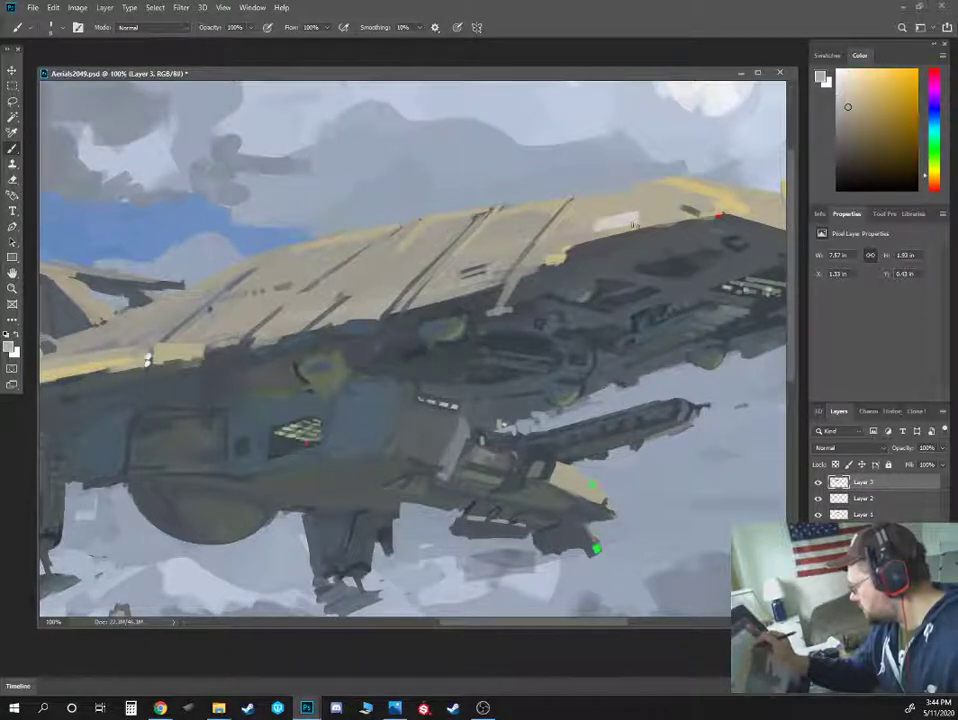
pyautogui.moveTo(622, 228); pyautogui.dragTo(639, 222)
# Paint a small dark red oval in the centre of the off-white deck marking
pyautogui.click(935, 185)
pyautogui.click(908, 133)
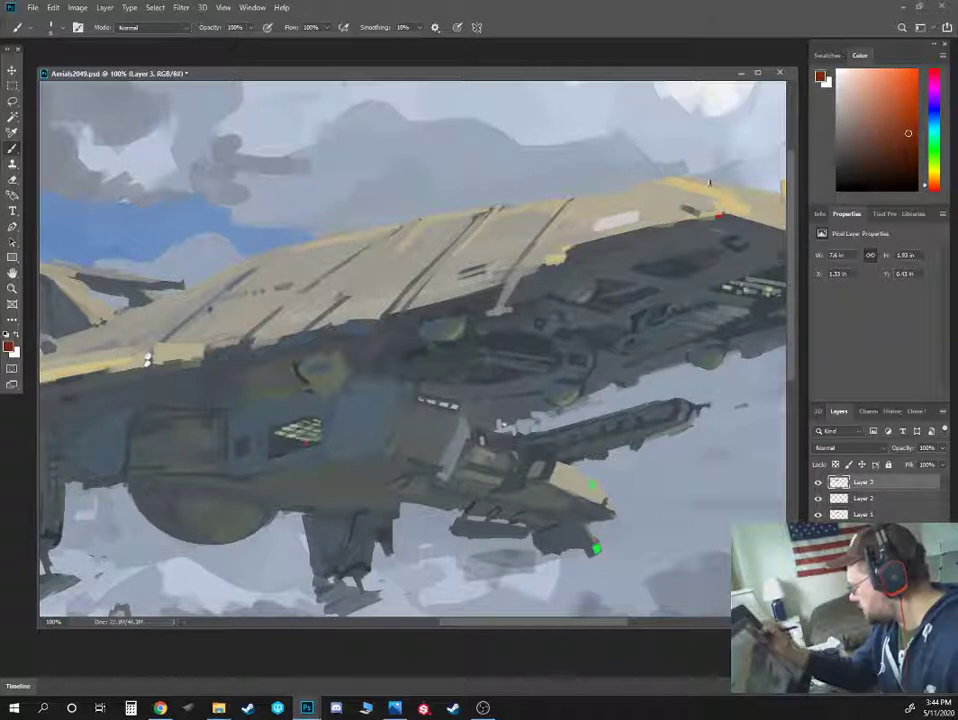
pyautogui.click(615, 219)
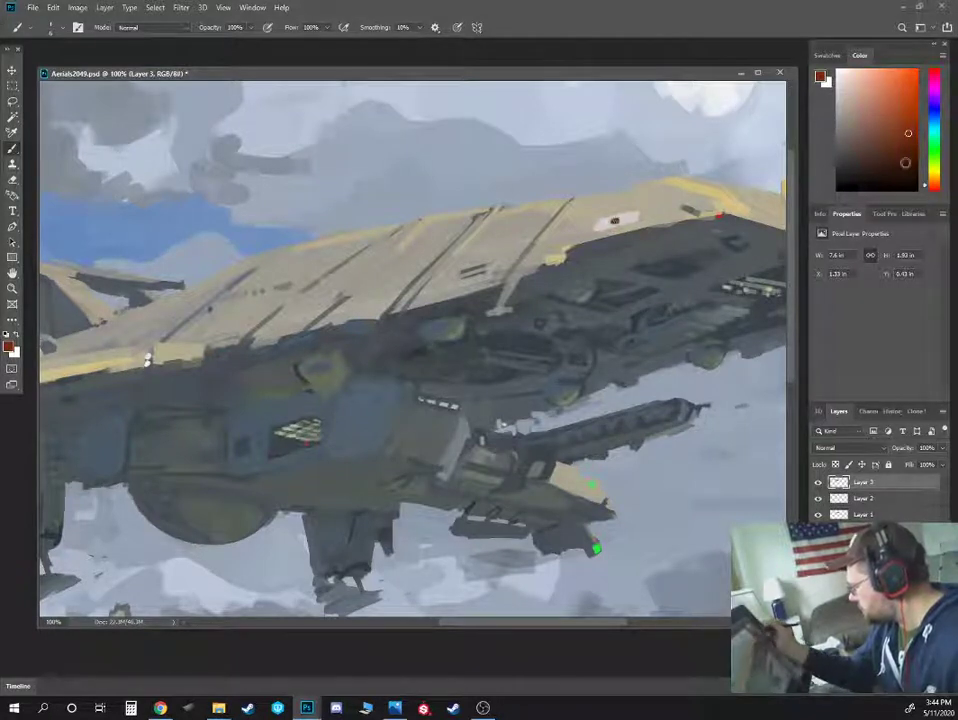
# Dab tiny blue, golden ochre and violet-blue marks around the dark red oval on the off-white deck marking
pyautogui.click(935, 112)
pyautogui.click(903, 107)
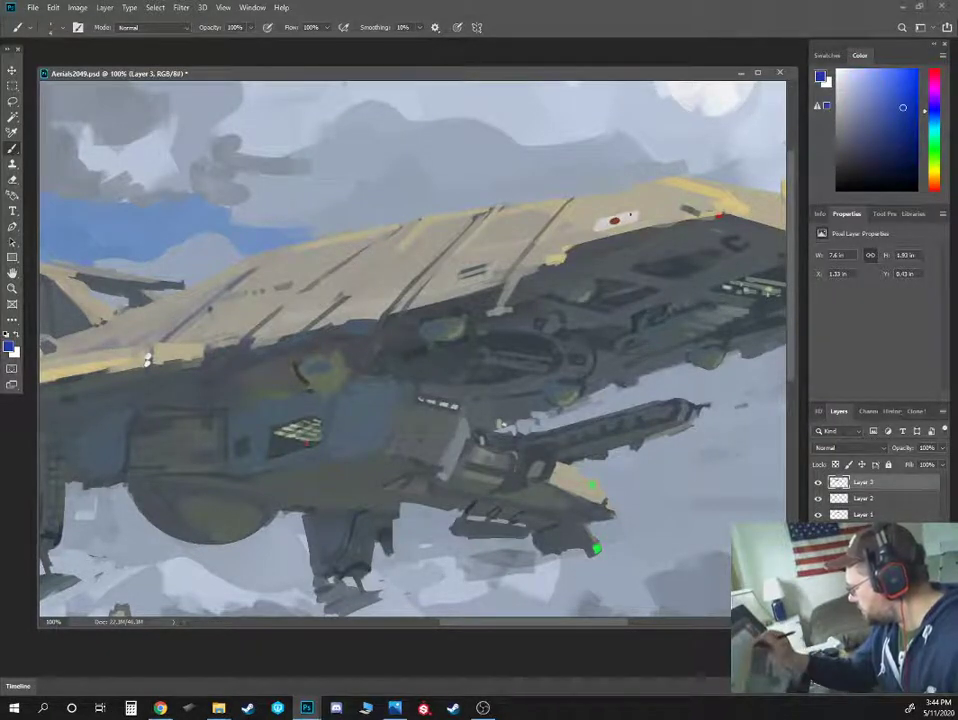
pyautogui.click(933, 177)
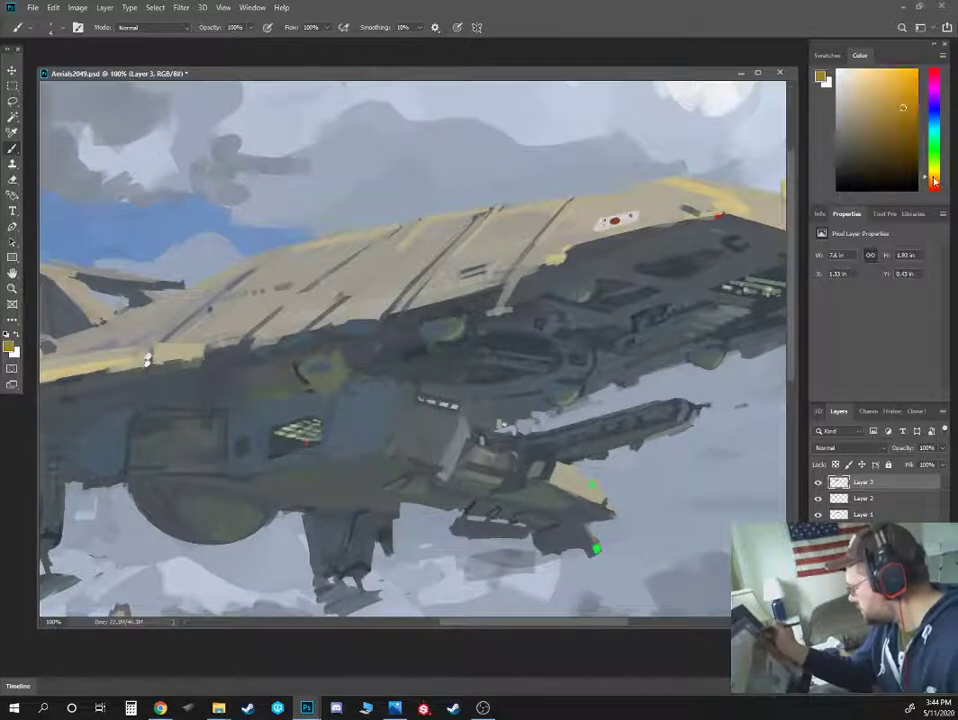
pyautogui.click(887, 100)
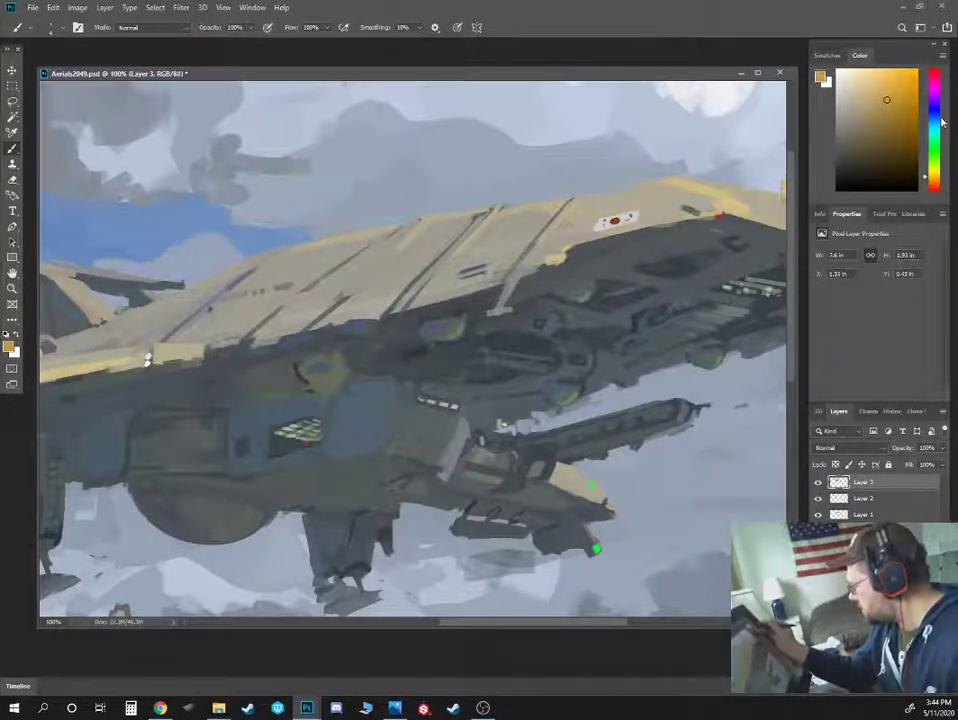
pyautogui.click(935, 108)
pyautogui.click(885, 106)
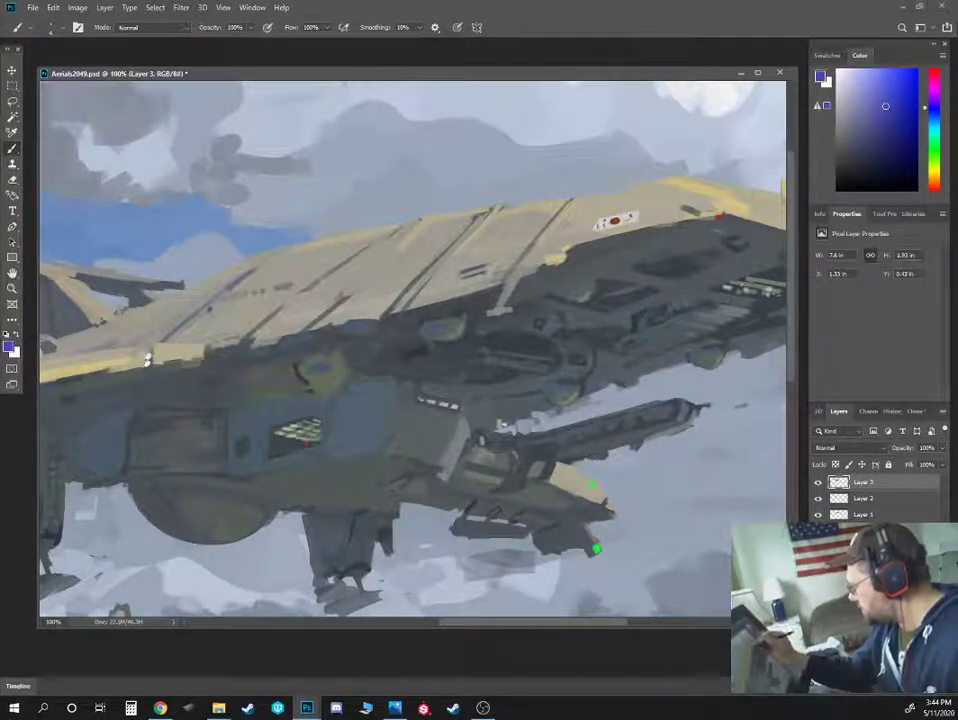
# Touch up the marking's edge with a sampled colour and add a muted orange accent to its central oval
pyautogui.keyDown('alt'); pyautogui.click(592, 227); pyautogui.keyUp('alt')
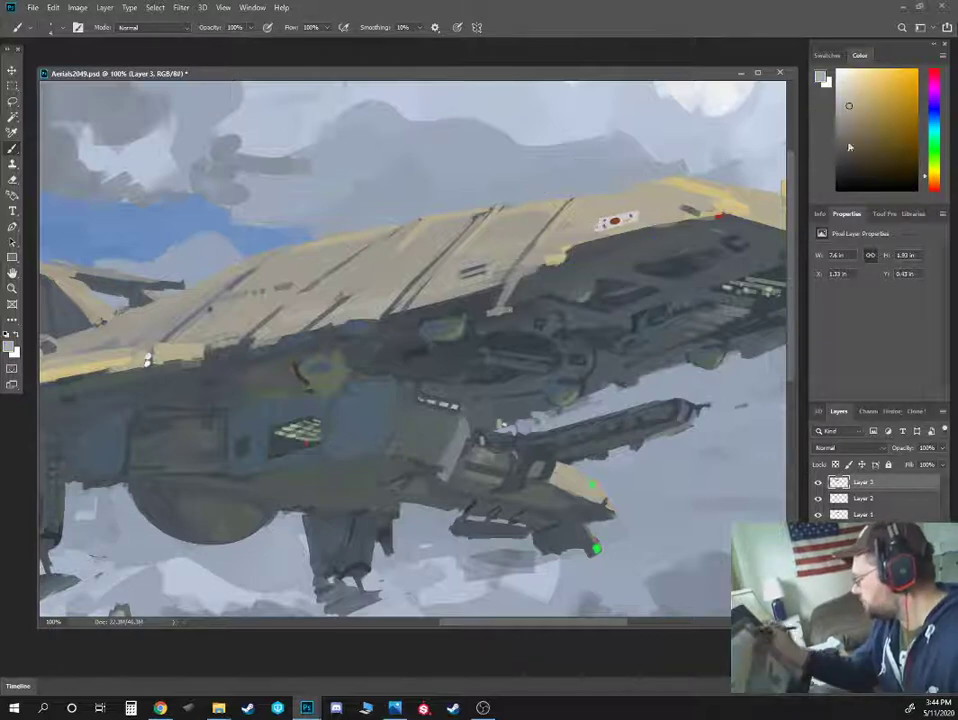
pyautogui.click(931, 182)
pyautogui.click(879, 102)
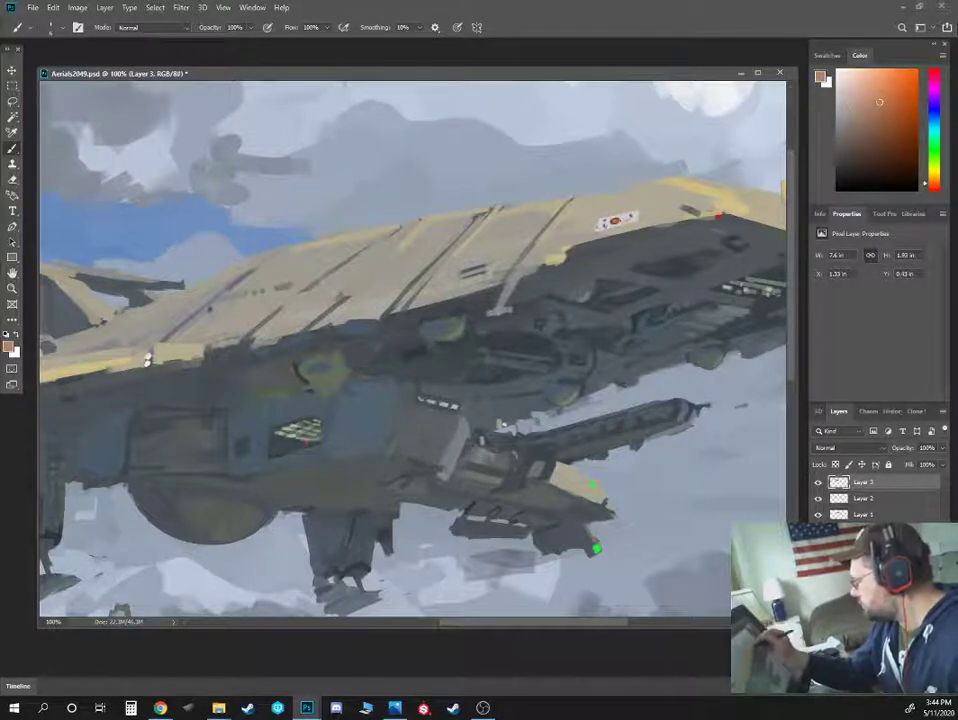
# Try to paint the small light grey number 45 on the blue hull panel beside the lit window
pyautogui.moveTo(147, 358); pyautogui.dragTo(327, 299)
pyautogui.keyDown('alt'); pyautogui.click(330, 297); pyautogui.keyUp('alt')
pyautogui.click(846, 118)
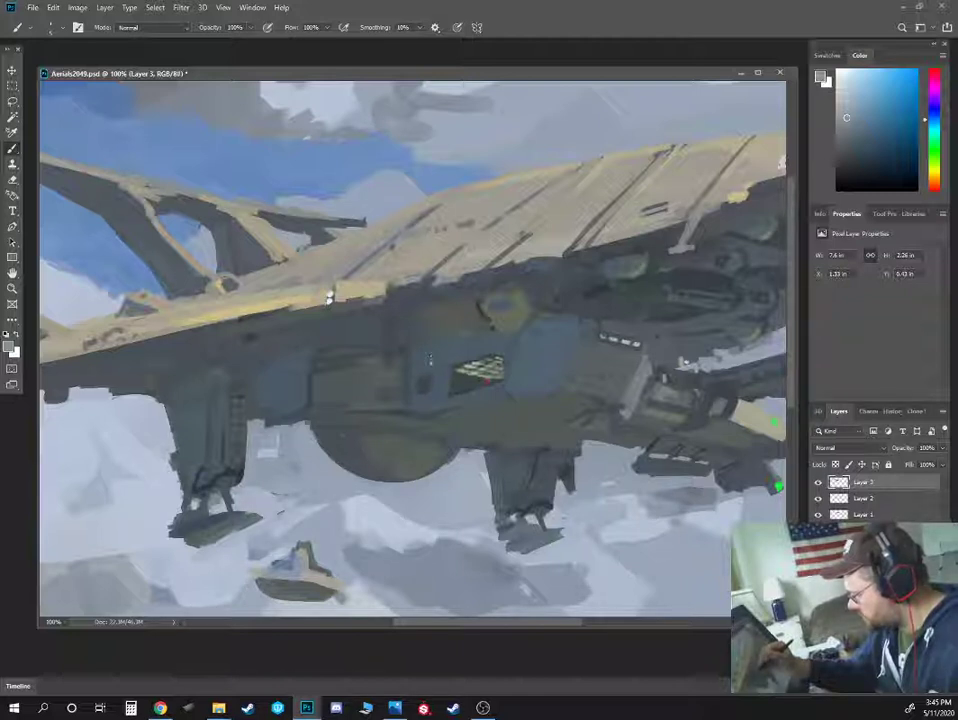
pyautogui.moveTo(433, 359); pyautogui.dragTo(435, 363)
pyautogui.hotkey('ctrl', '-')
pyautogui.hotkey('ctrl', '-')
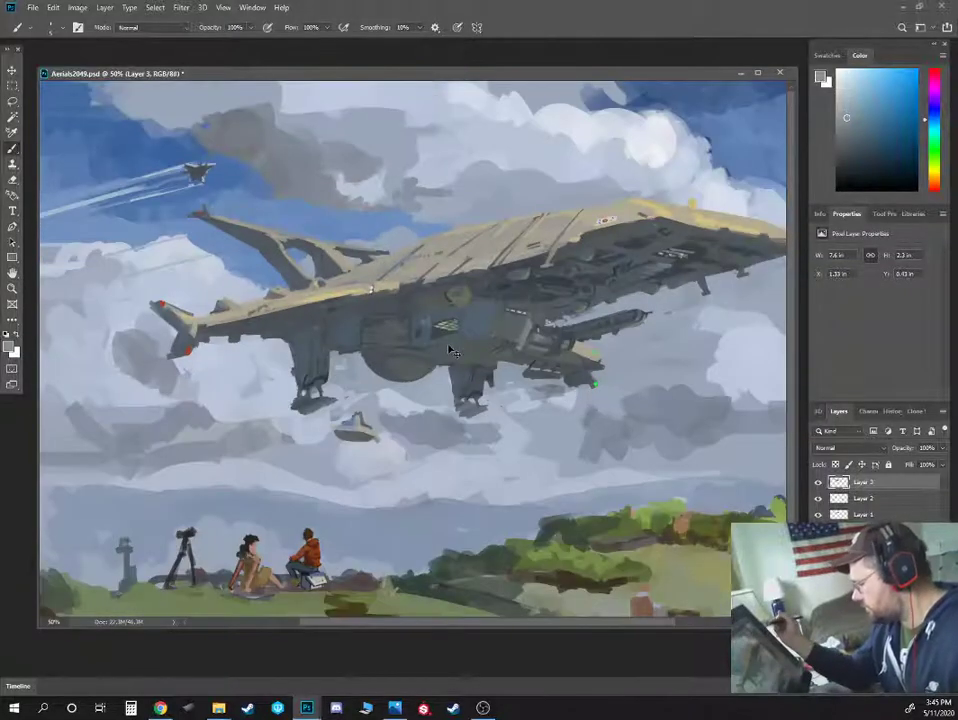
pyautogui.hotkey('ctrl', '+')
pyautogui.hotkey('ctrl', '+')
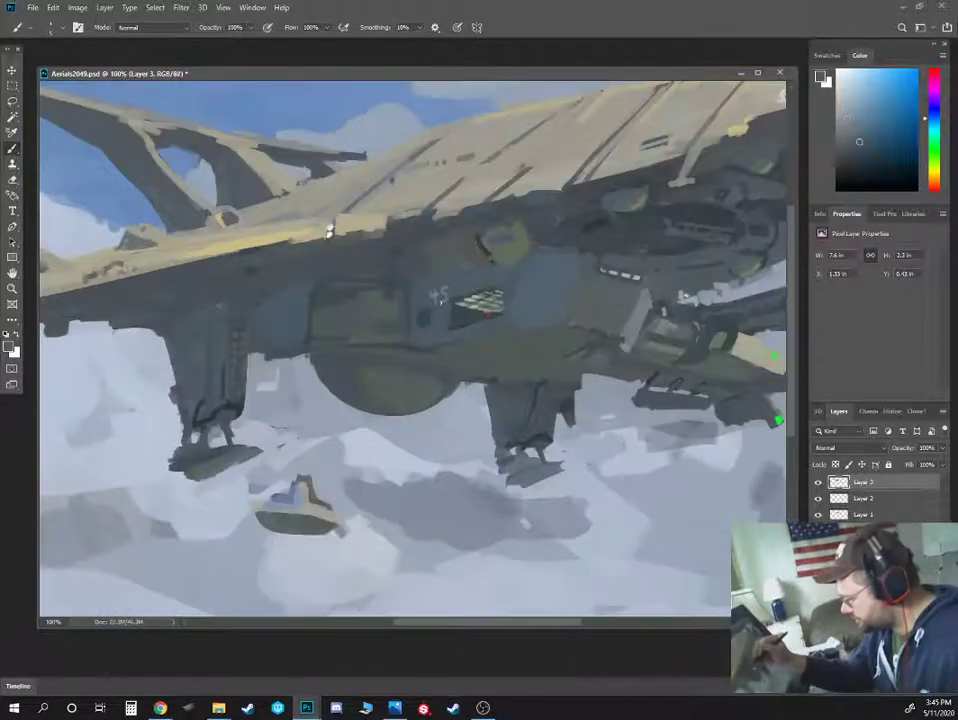
pyautogui.moveTo(441, 297); pyautogui.dragTo(441, 303)
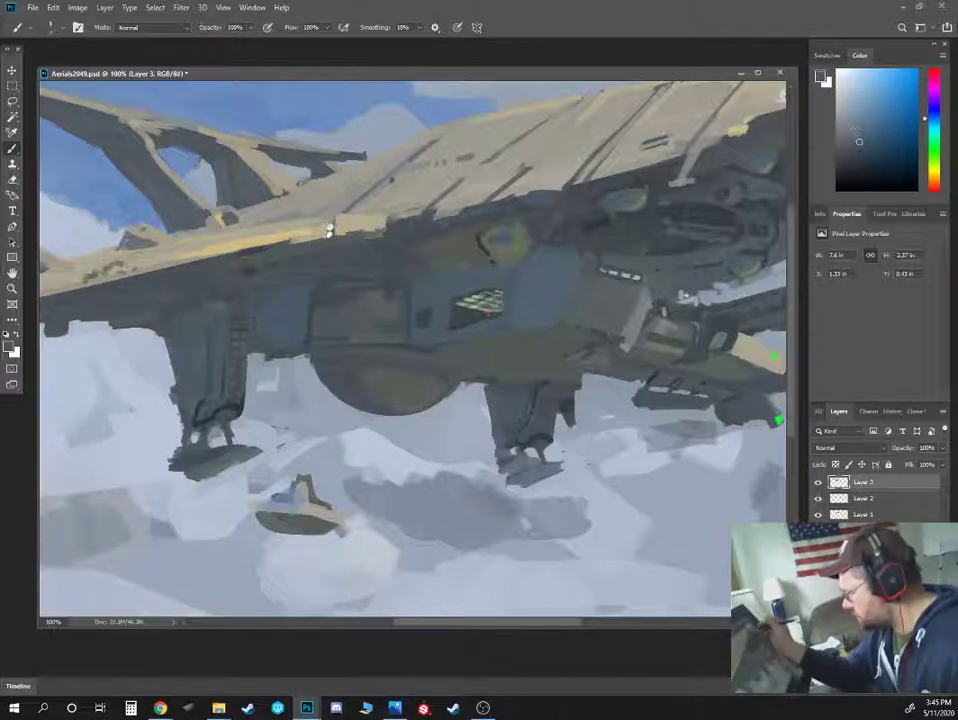
# Paint tiny light grey lettering above the lit hull window and dark lettering on the round yellow hull patch
pyautogui.click(852, 119)
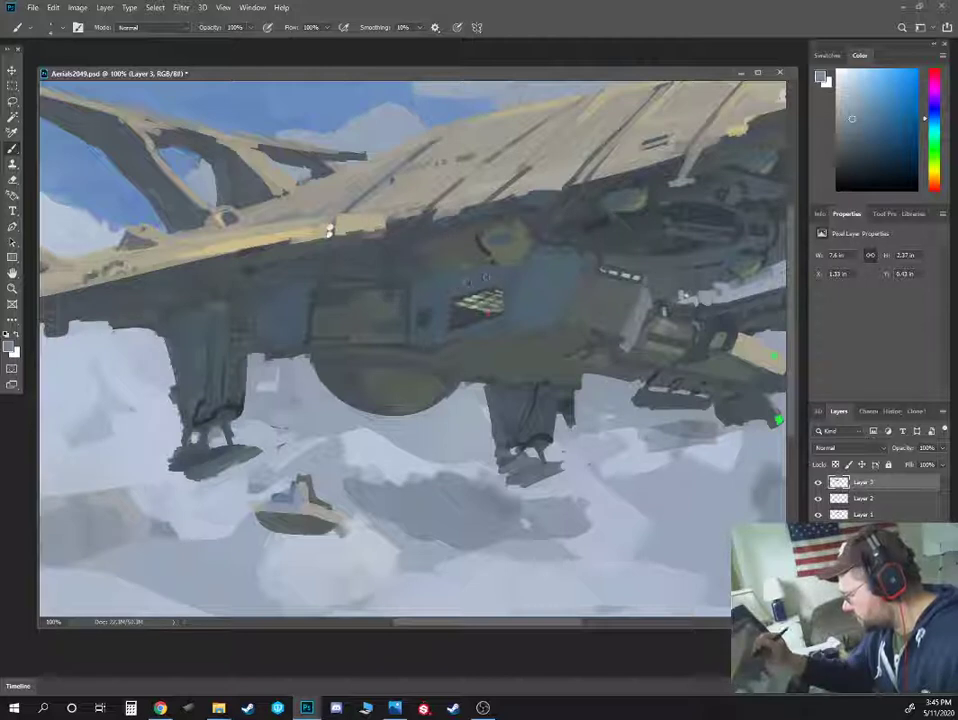
pyautogui.keyDown('alt'); pyautogui.click(329, 231); pyautogui.keyUp('alt')
pyautogui.keyDown('alt'); pyautogui.click(490, 241); pyautogui.keyUp('alt')
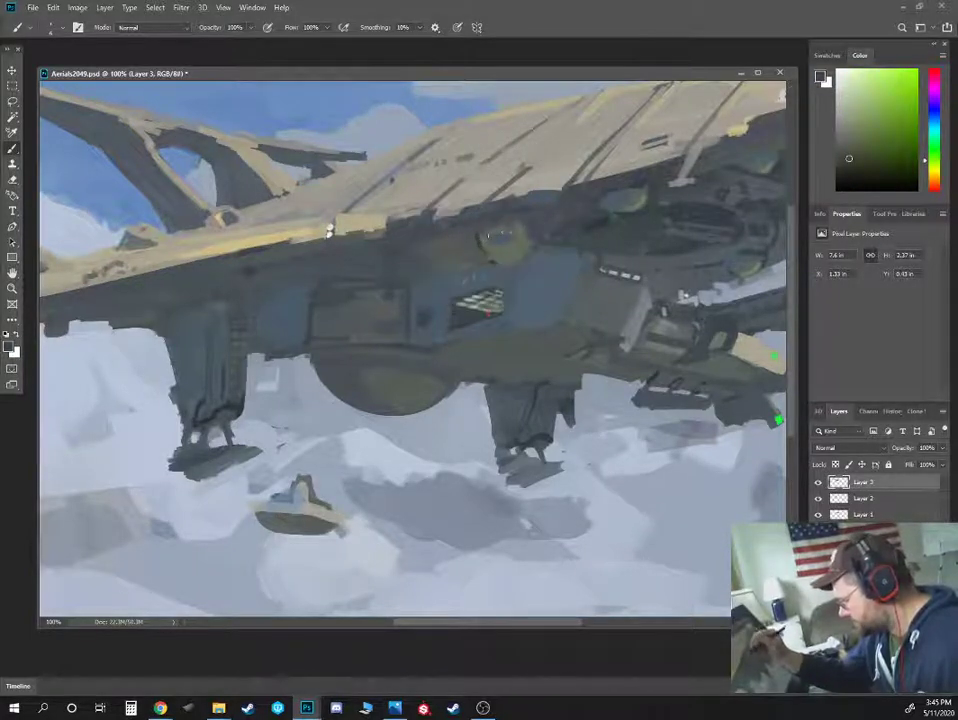
pyautogui.keyDown('alt'); pyautogui.click(498, 240); pyautogui.keyUp('alt')
pyautogui.keyDown('alt'); pyautogui.click(494, 257); pyautogui.keyUp('alt')
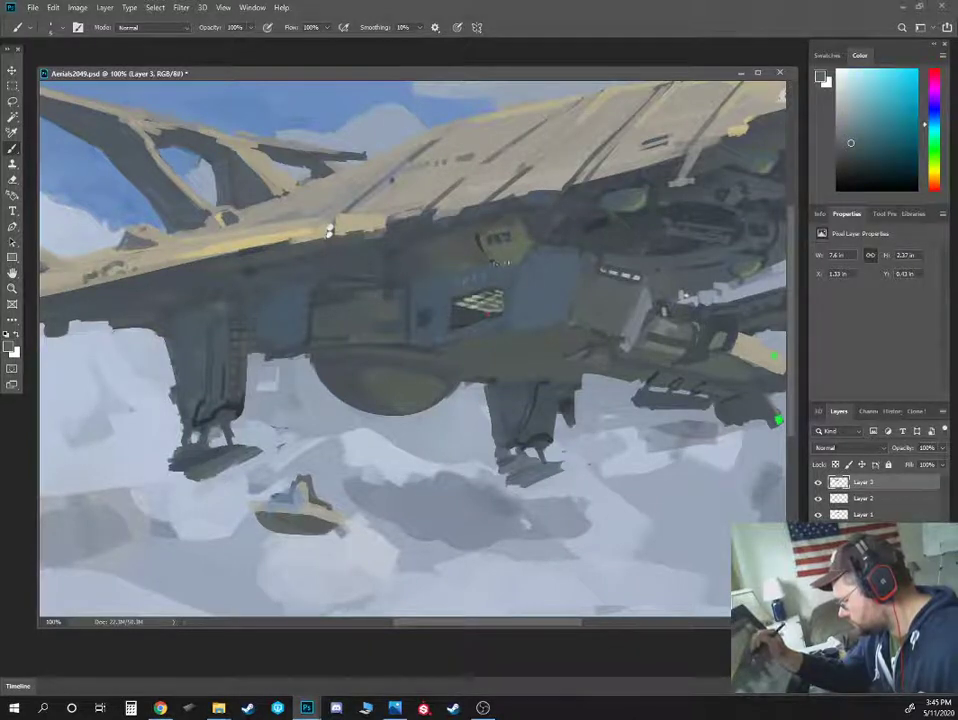
pyautogui.keyDown('alt'); pyautogui.click(510, 281); pyautogui.keyUp('alt')
pyautogui.keyDown('alt'); pyautogui.click(540, 230); pyautogui.keyUp('alt')
# Refine the deck's lower edge above the round yellow patch with sampled beige-grey deck colours
pyautogui.keyDown('alt'); pyautogui.click(524, 182); pyautogui.keyUp('alt')
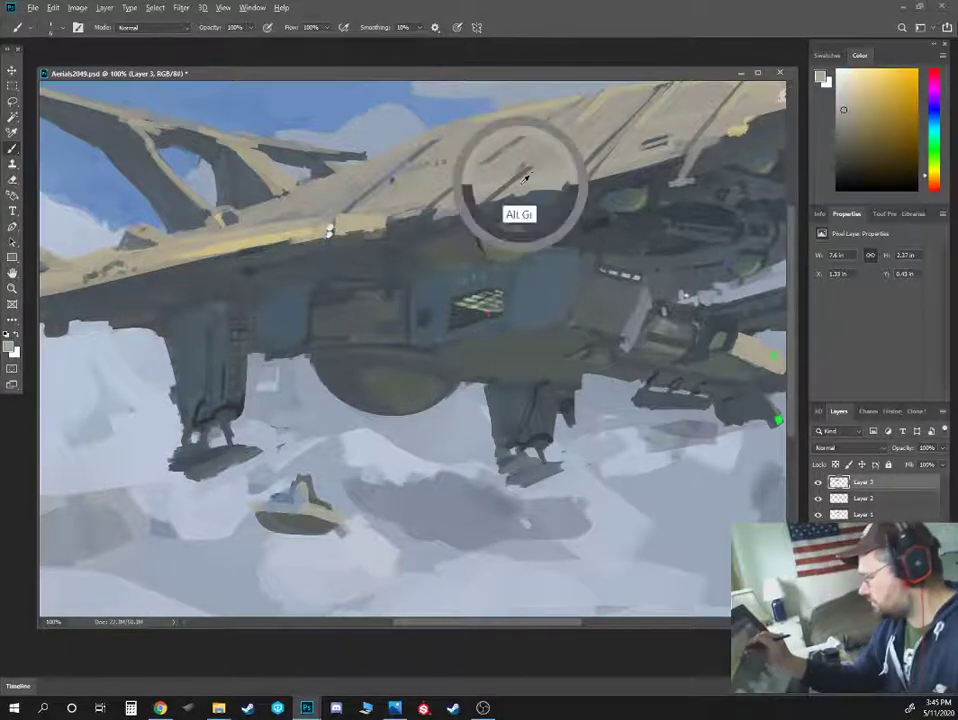
pyautogui.moveTo(497, 206); pyautogui.dragTo(555, 190)
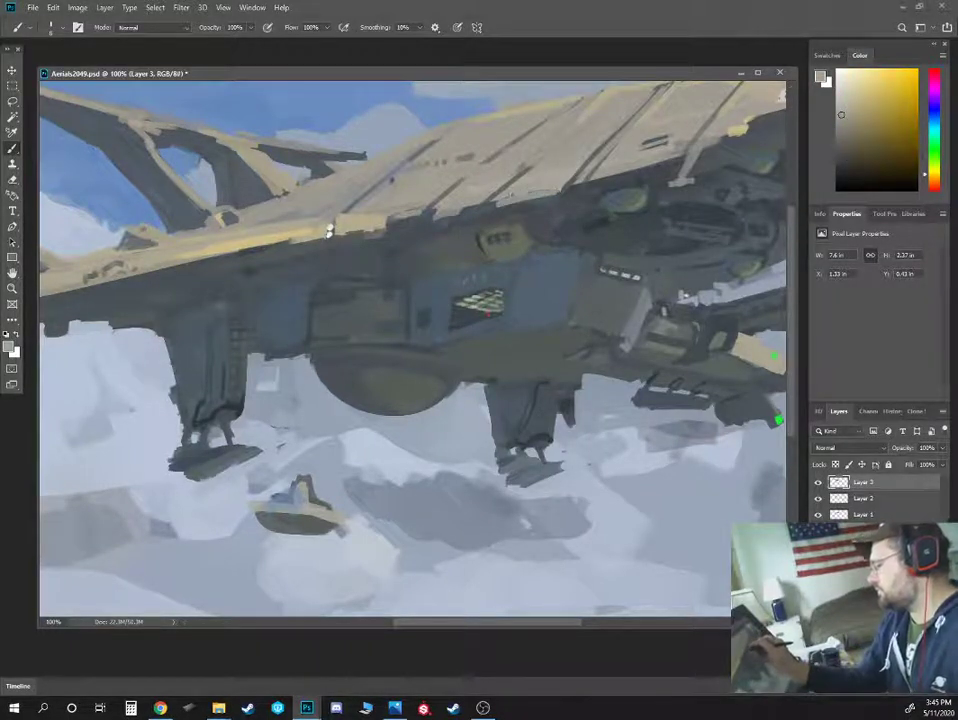
pyautogui.keyDown('alt'); pyautogui.click(585, 172); pyautogui.keyUp('alt')
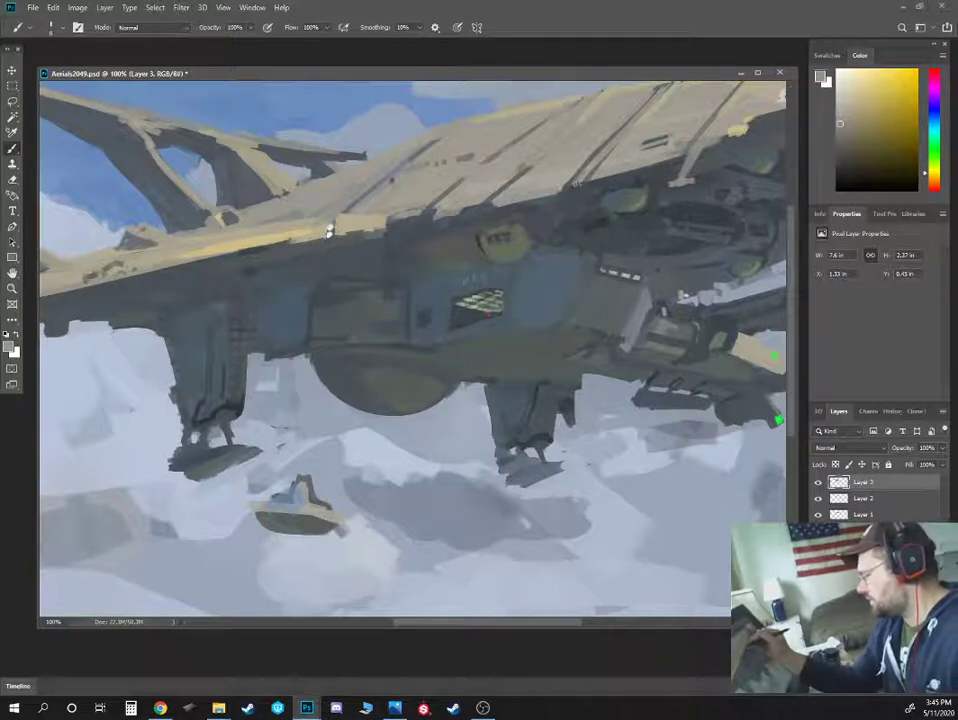
# Rework the hull surface around the round yellow patch with sampled dark hull colours
pyautogui.keyDown('alt'); pyautogui.click(559, 232); pyautogui.keyUp('alt')
pyautogui.keyDown('alt'); pyautogui.click(524, 236); pyautogui.keyUp('alt')
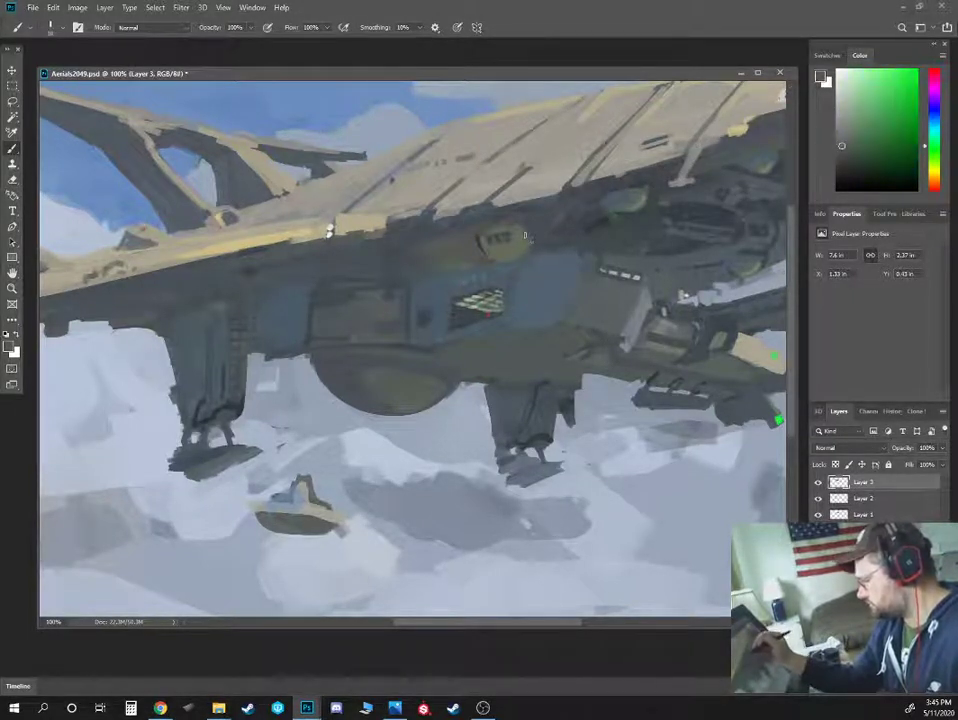
pyautogui.keyDown('alt'); pyautogui.click(481, 237); pyautogui.keyUp('alt')
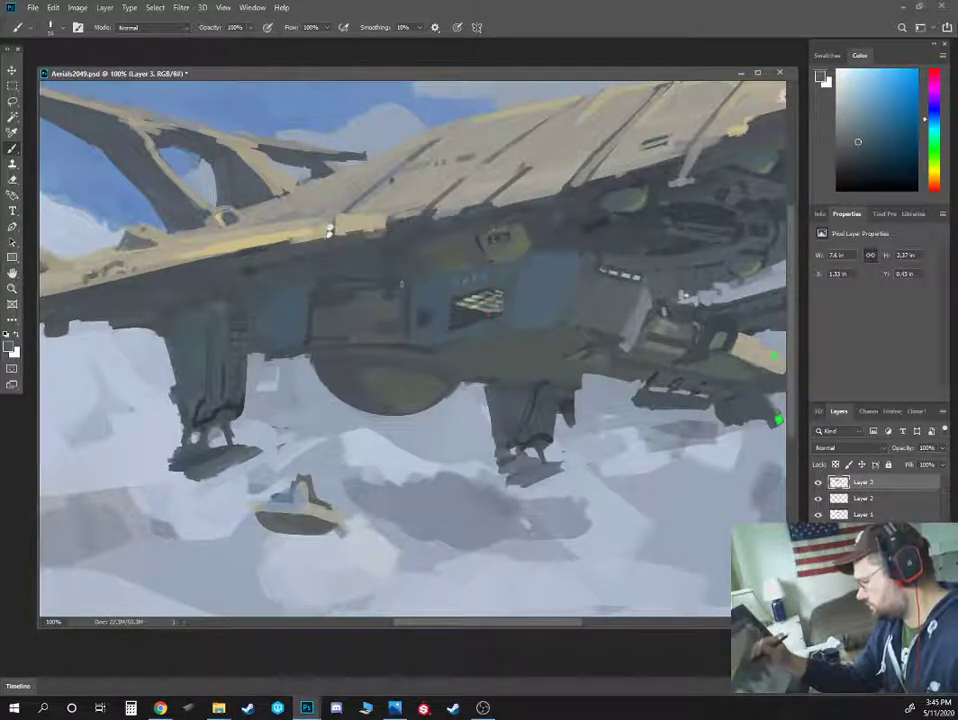
pyautogui.keyDown('alt'); pyautogui.click(388, 254); pyautogui.keyUp('alt')
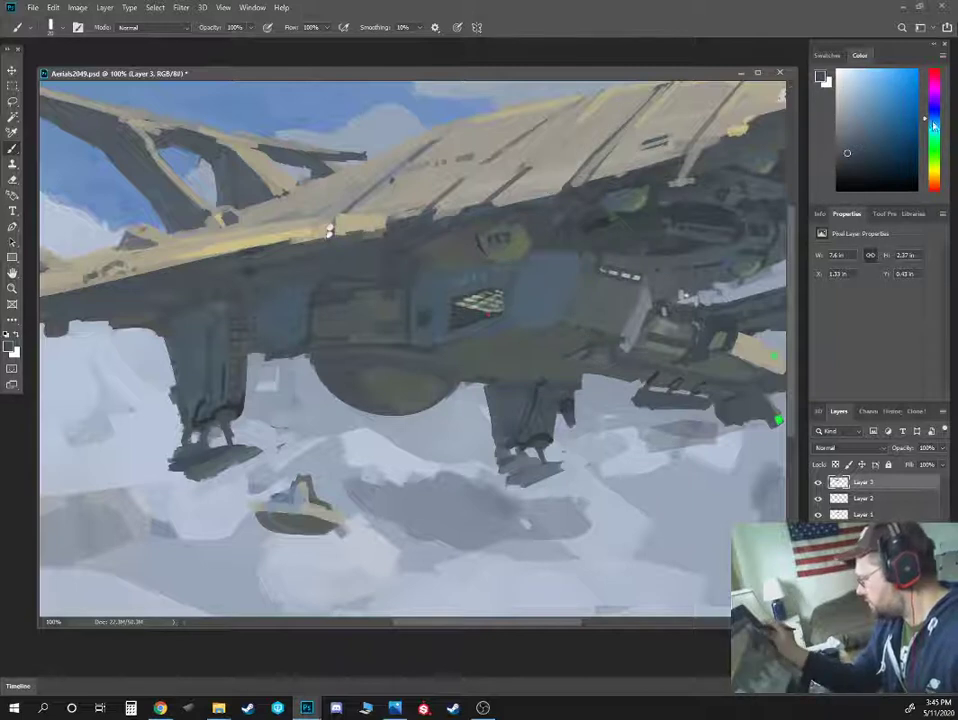
# Shade the upper hull beneath the deck edge with a dark blue-grey at 50% brush opacity
pyautogui.click(931, 111)
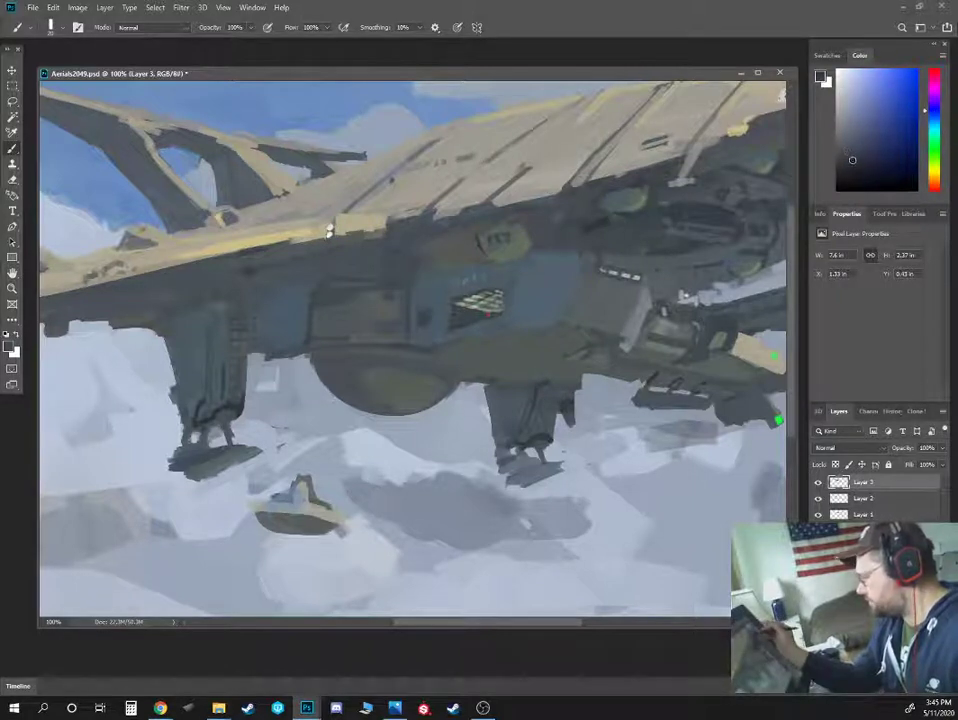
pyautogui.press('5')
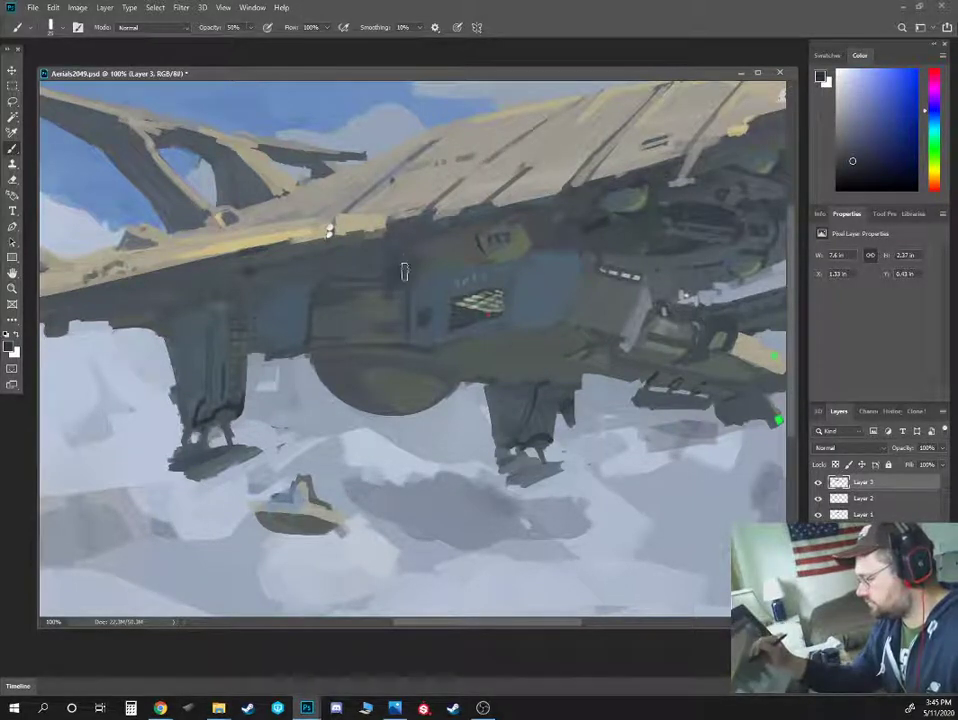
pyautogui.moveTo(406, 254)
pyautogui.mouseDown()
pyautogui.moveTo(464, 240)
pyautogui.moveTo(424, 252)
pyautogui.mouseUp()
pyautogui.moveTo(270, 297)
pyautogui.mouseDown()
pyautogui.moveTo(257, 314)
pyautogui.moveTo(184, 300)
pyautogui.mouseUp()
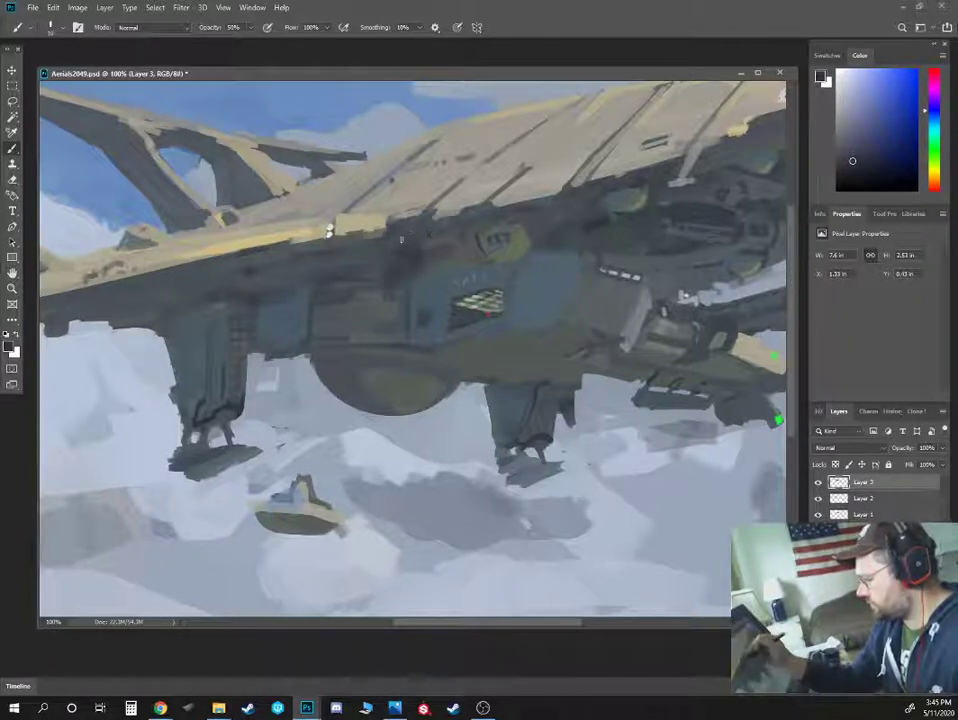
# Paint thin panel lines along the hull just below the deck edge with a smaller brush and sampled dark tones
pyautogui.moveTo(329, 231)
pyautogui.mouseDown()
pyautogui.moveTo(543, 211)
pyautogui.moveTo(588, 223)
pyautogui.mouseUp()
pyautogui.keyDown('alt'); pyautogui.click(568, 206); pyautogui.keyUp('alt')
pyautogui.press('[')
pyautogui.press('[')
pyautogui.moveTo(509, 232); pyautogui.dragTo(582, 229)
pyautogui.keyDown('alt'); pyautogui.click(597, 240); pyautogui.keyUp('alt')
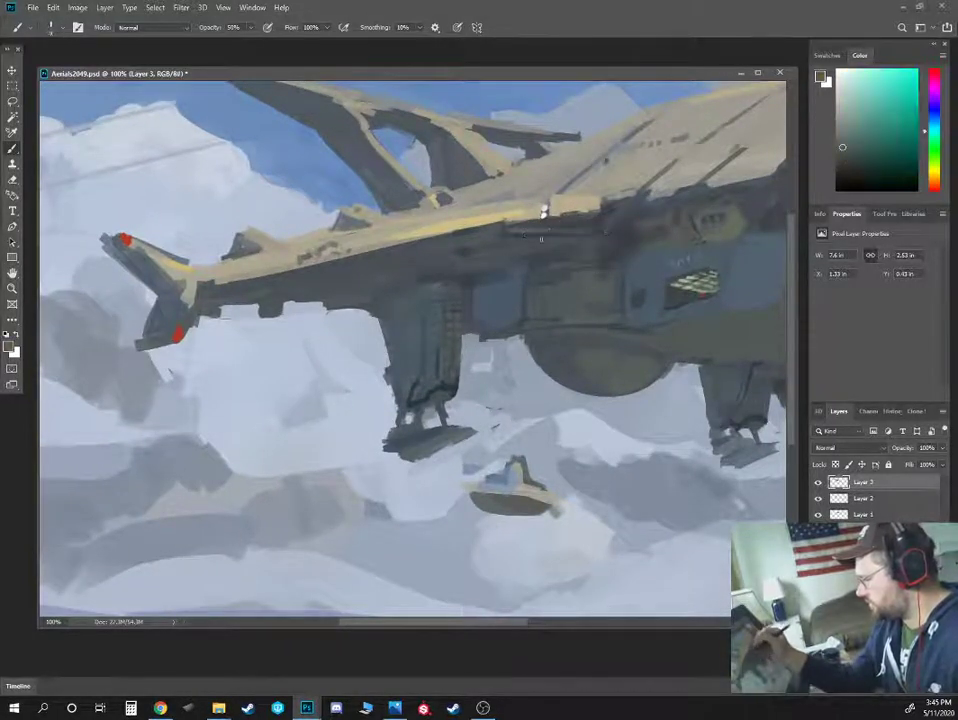
pyautogui.keyDown('alt'); pyautogui.click(559, 230); pyautogui.keyUp('alt')
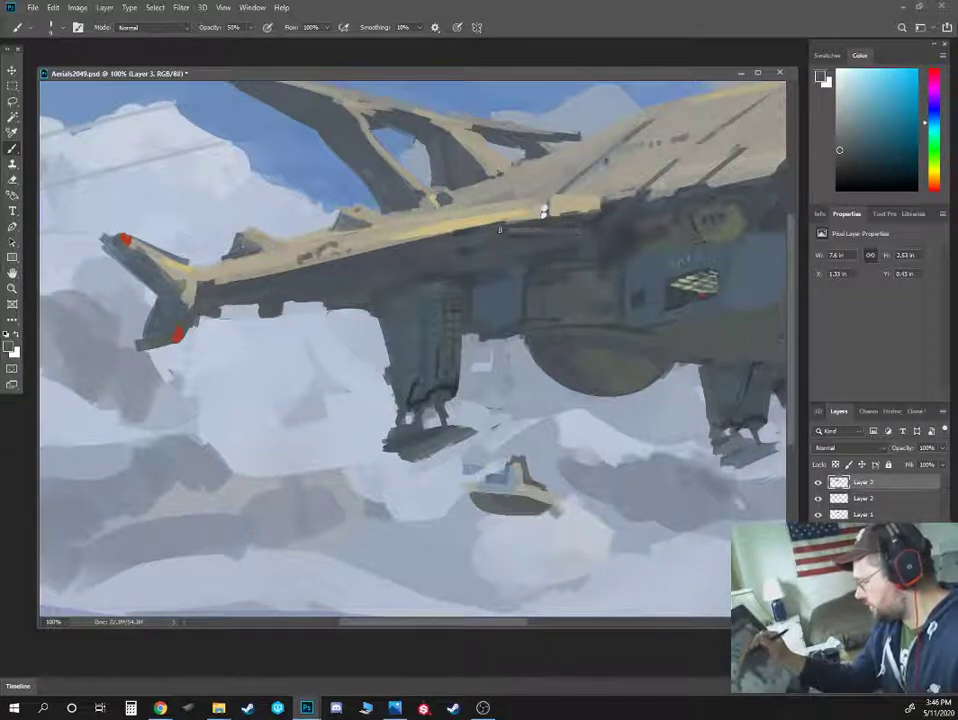
pyautogui.keyDown('alt'); pyautogui.click(462, 232); pyautogui.keyUp('alt')
pyautogui.keyDown('alt'); pyautogui.click(458, 262); pyautogui.keyUp('alt')
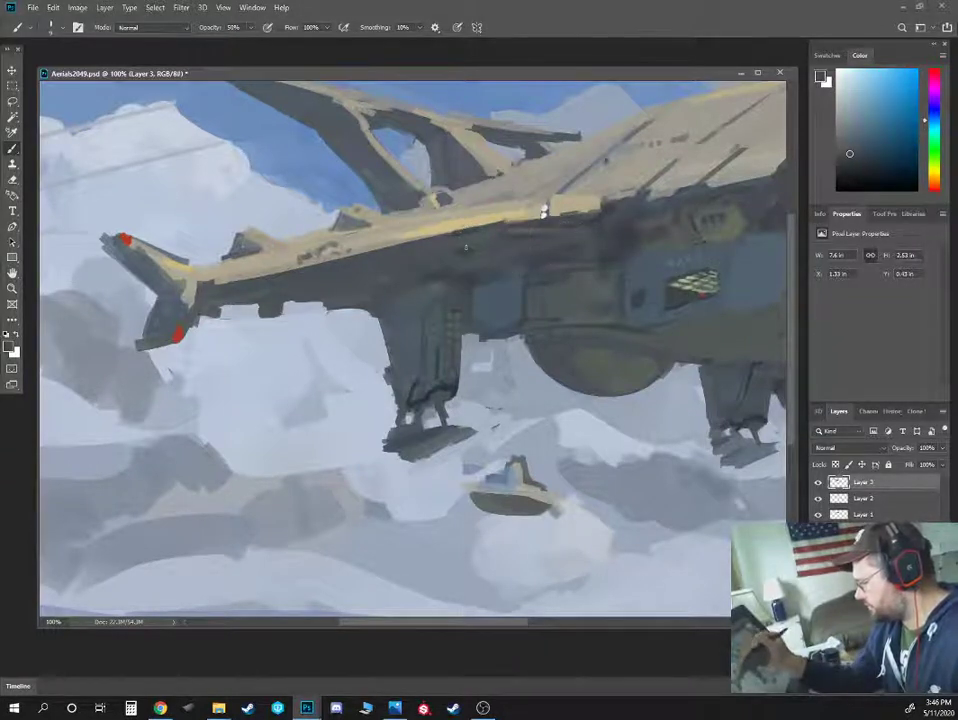
# Add subtle vertical panel divisions and tonal variation to the dark hull side towards the tail with sampled greys
pyautogui.keyDown('alt'); pyautogui.click(384, 259); pyautogui.keyUp('alt')
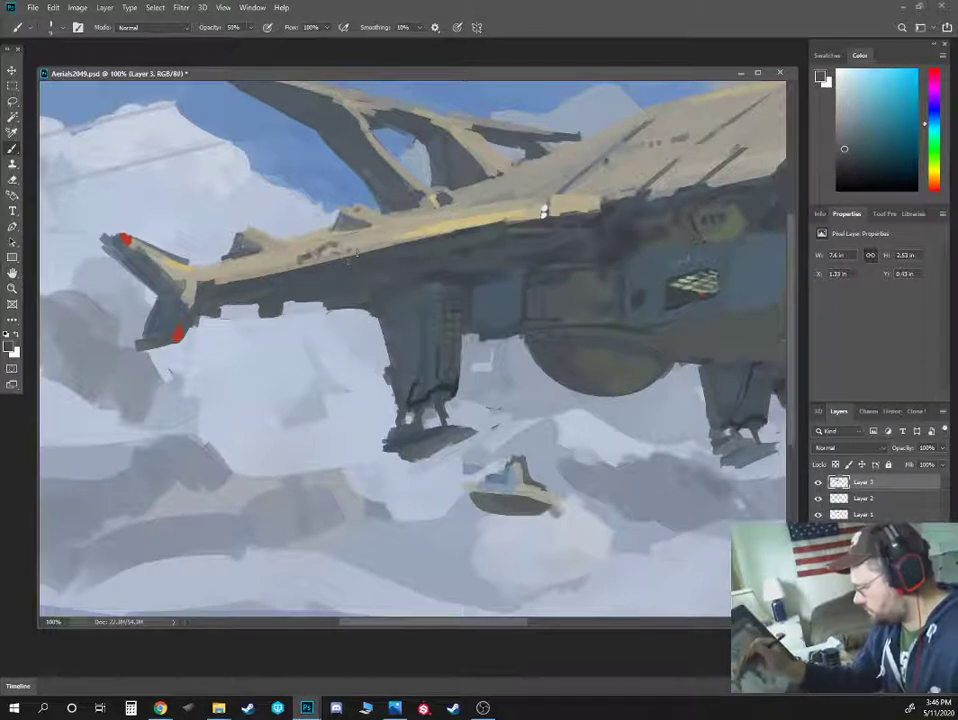
pyautogui.keyDown('alt'); pyautogui.click(353, 253); pyautogui.keyUp('alt')
pyautogui.keyDown('alt'); pyautogui.click(356, 277); pyautogui.keyUp('alt')
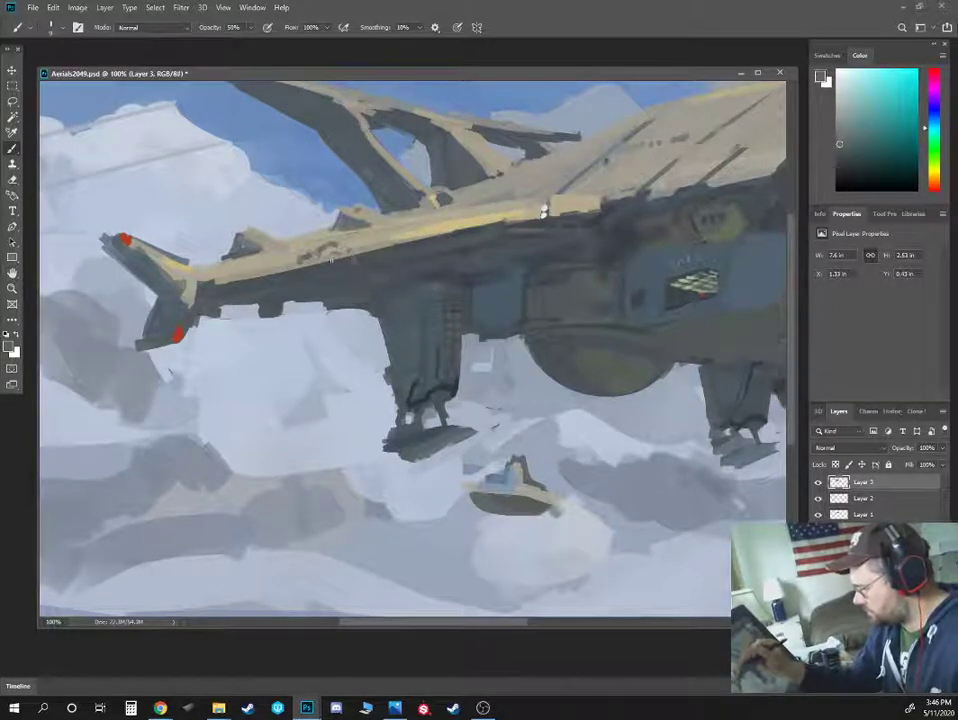
pyautogui.keyDown('alt'); pyautogui.click(329, 260); pyautogui.keyUp('alt')
pyautogui.moveTo(277, 268); pyautogui.dragTo(277, 283)
pyautogui.keyDown('alt'); pyautogui.click(276, 283); pyautogui.keyUp('alt')
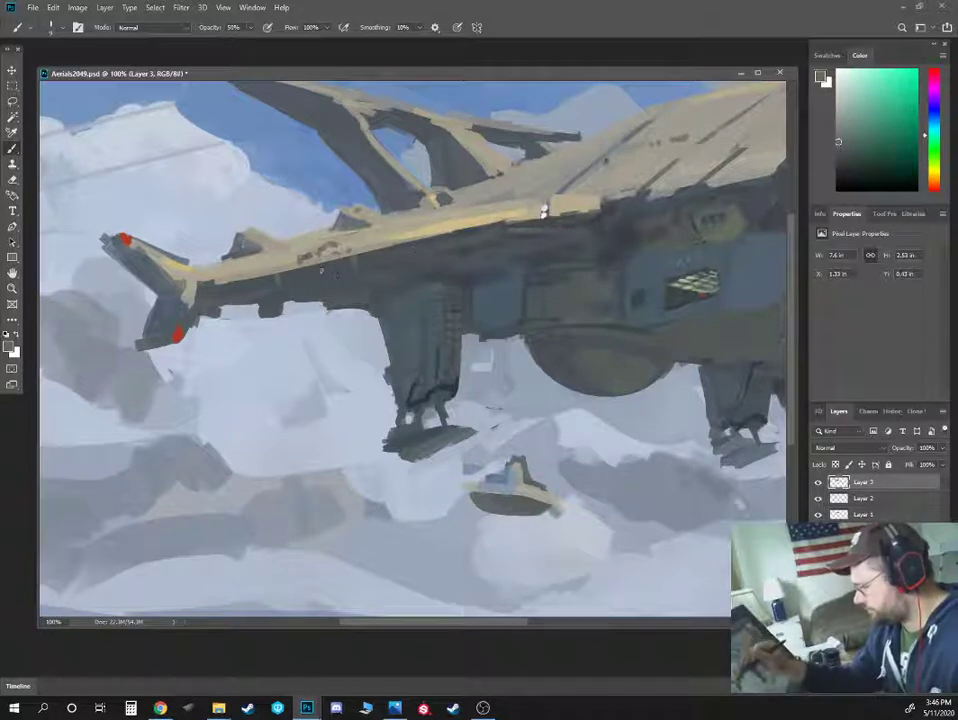
pyautogui.press(']')
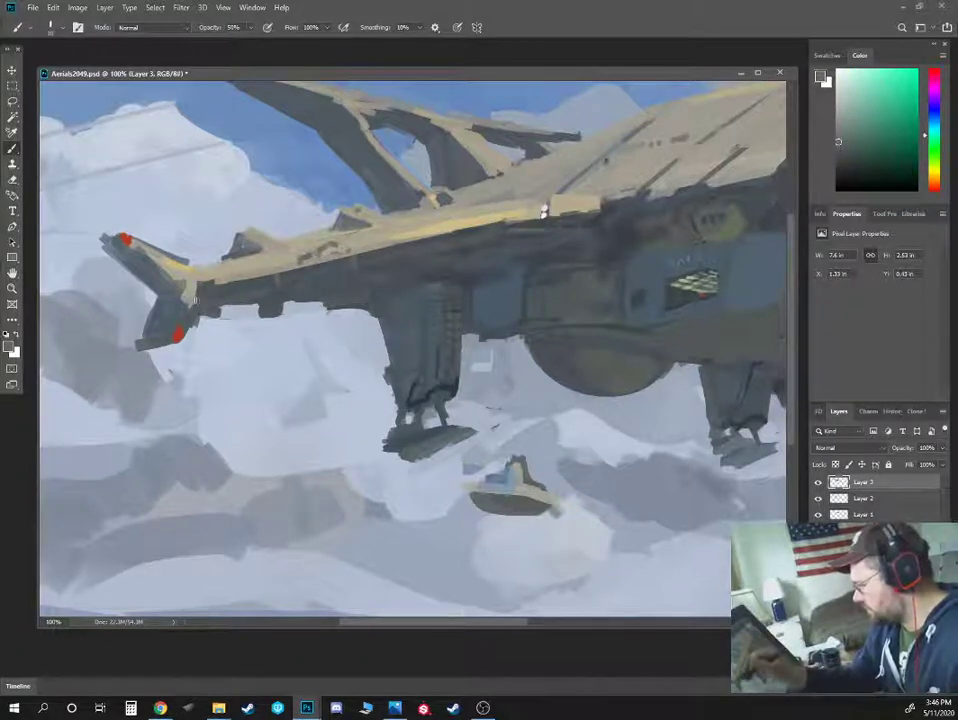
# Reshape the small fin on the rear deck with sampled deck and sky colours, restoring the brush opacity to 100%
pyautogui.keyDown('alt'); pyautogui.click(367, 192); pyautogui.keyUp('alt')
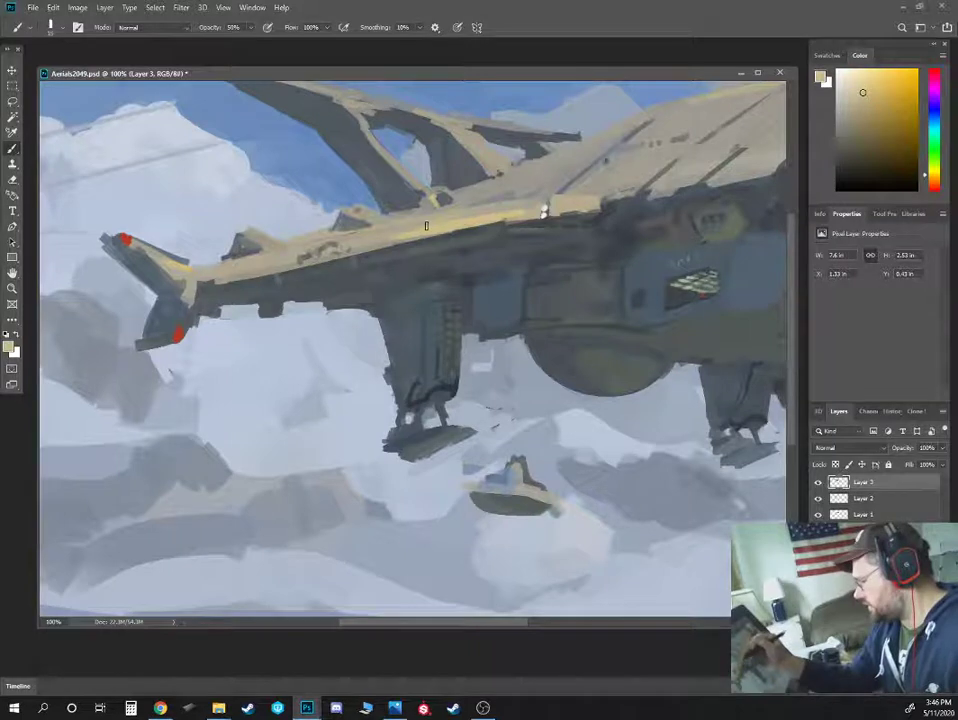
pyautogui.keyDown('alt'); pyautogui.click(368, 218); pyautogui.keyUp('alt')
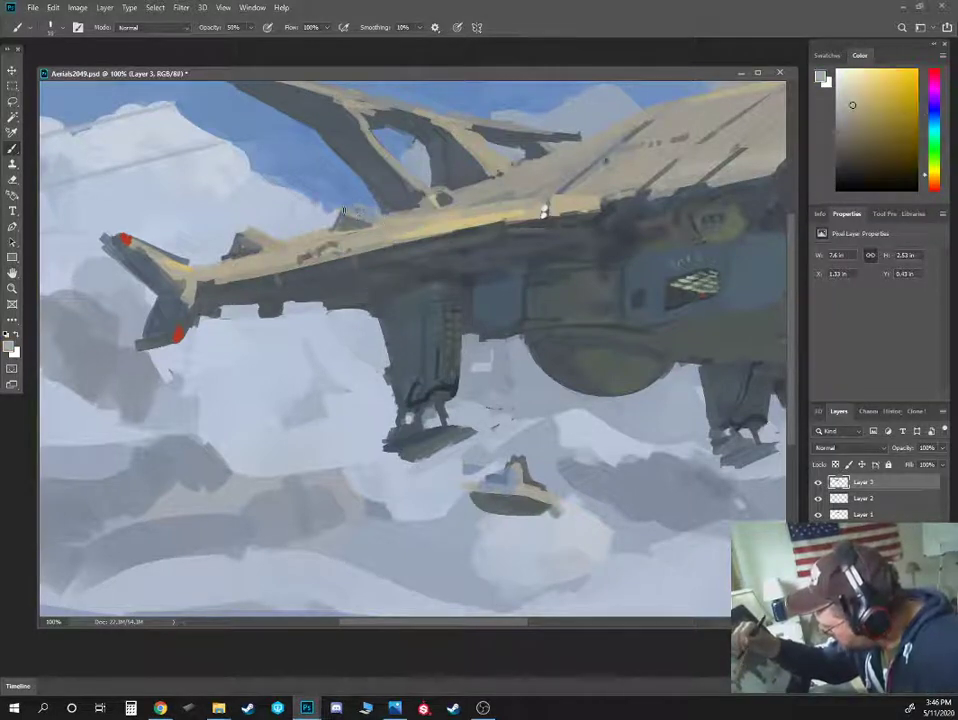
pyautogui.press('0')
pyautogui.keyDown('alt'); pyautogui.click(375, 211); pyautogui.keyUp('alt')
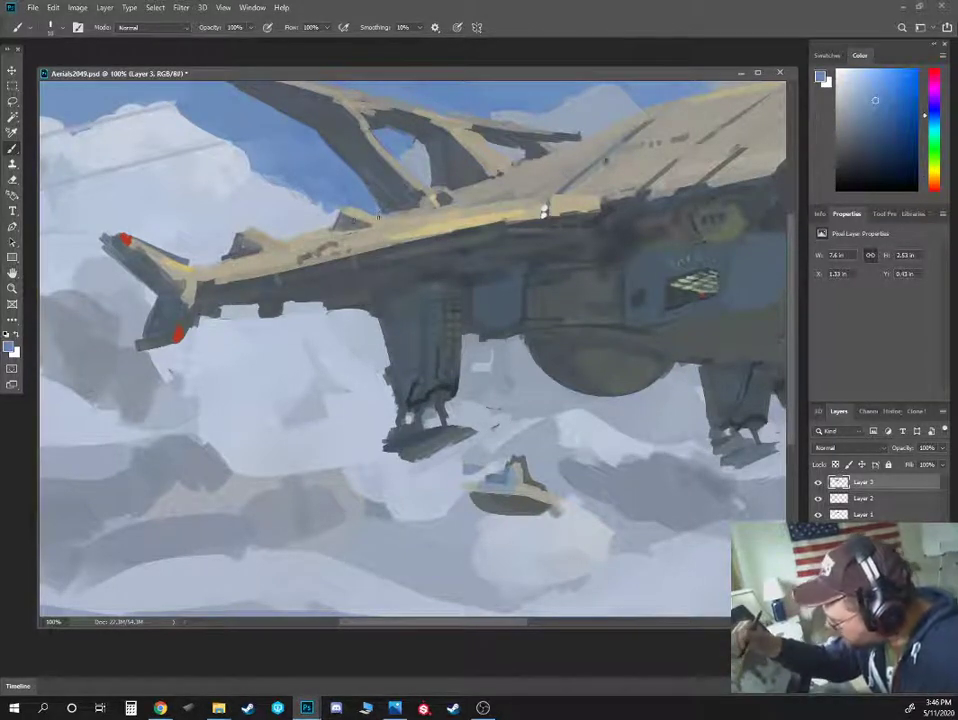
pyautogui.keyDown('alt'); pyautogui.click(322, 222); pyautogui.keyUp('alt')
# Clean up the upper edge of the red-tipped tail fin with sampled cloud grey and dark hull colour
pyautogui.keyDown('alt'); pyautogui.click(543, 211); pyautogui.keyUp('alt')
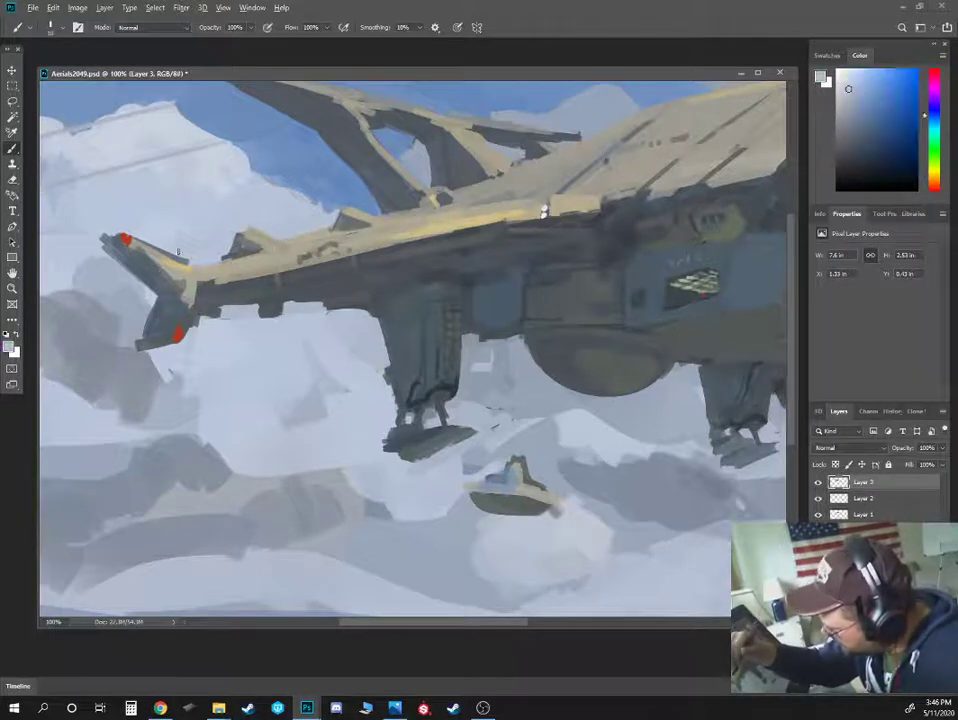
pyautogui.keyDown('alt'); pyautogui.click(165, 268); pyautogui.keyUp('alt')
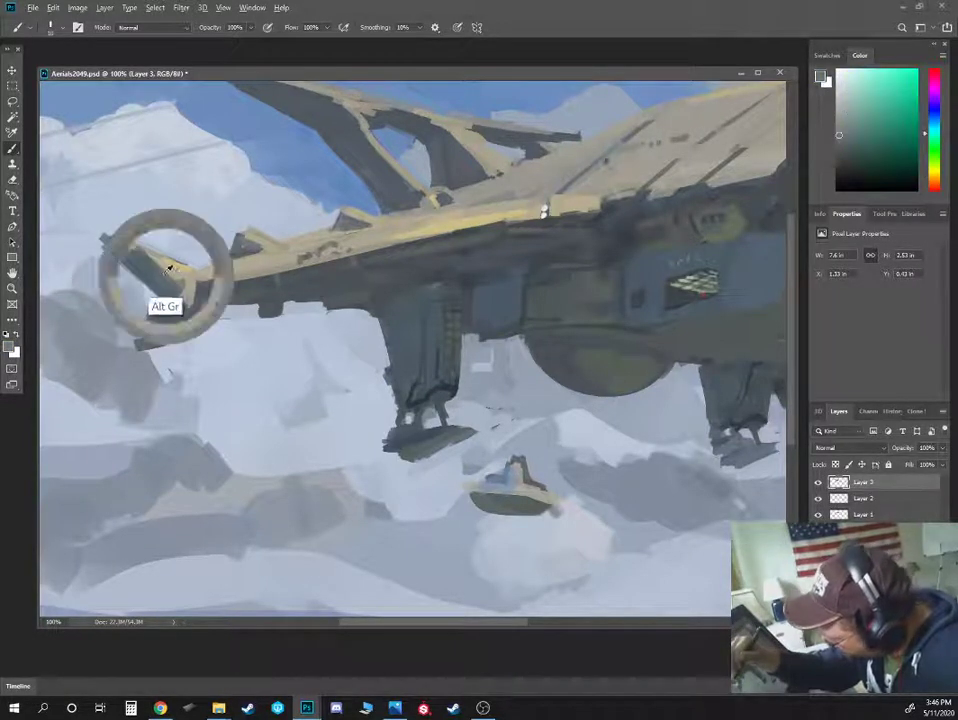
pyautogui.scroll(-3, 160, 400)
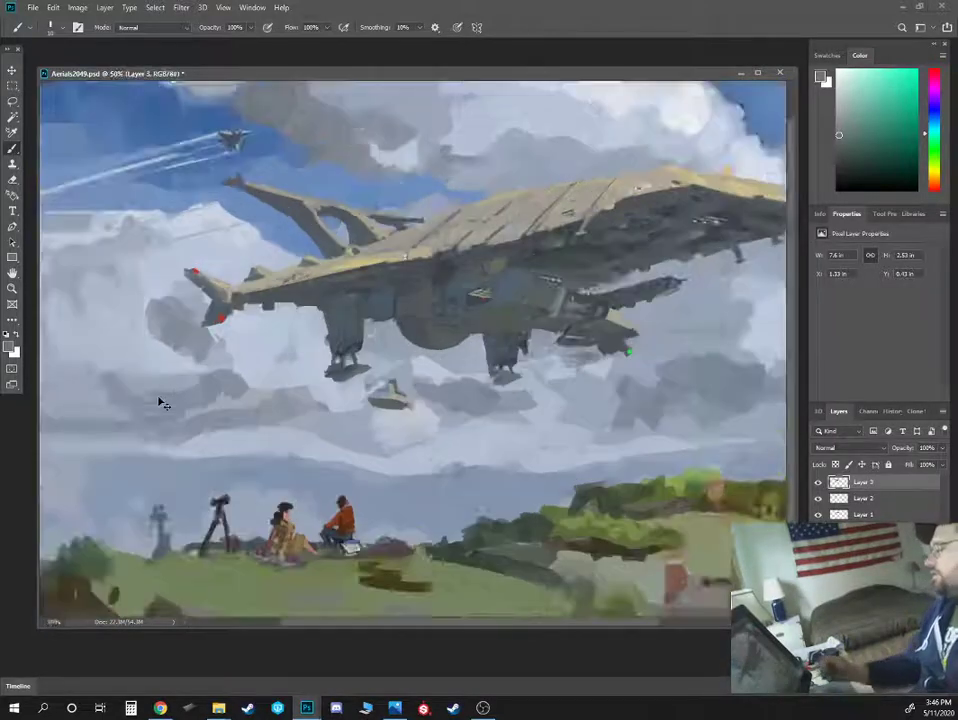
# Touch up the carrier's front deck edge with sampled tan and the sky beside the hull with sampled cloud grey
pyautogui.scroll(1, 160, 400)
pyautogui.scroll(1, 240, 280)
pyautogui.keyDown('alt'); pyautogui.click(497, 217); pyautogui.keyUp('alt')
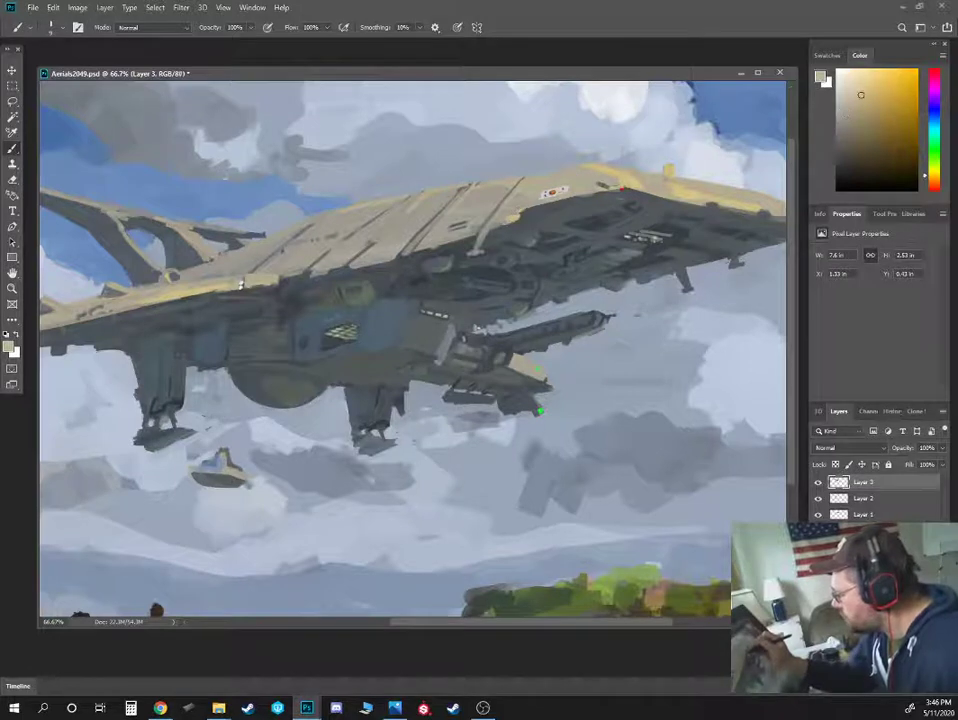
pyautogui.keyDown('alt'); pyautogui.click(511, 214); pyautogui.keyUp('alt')
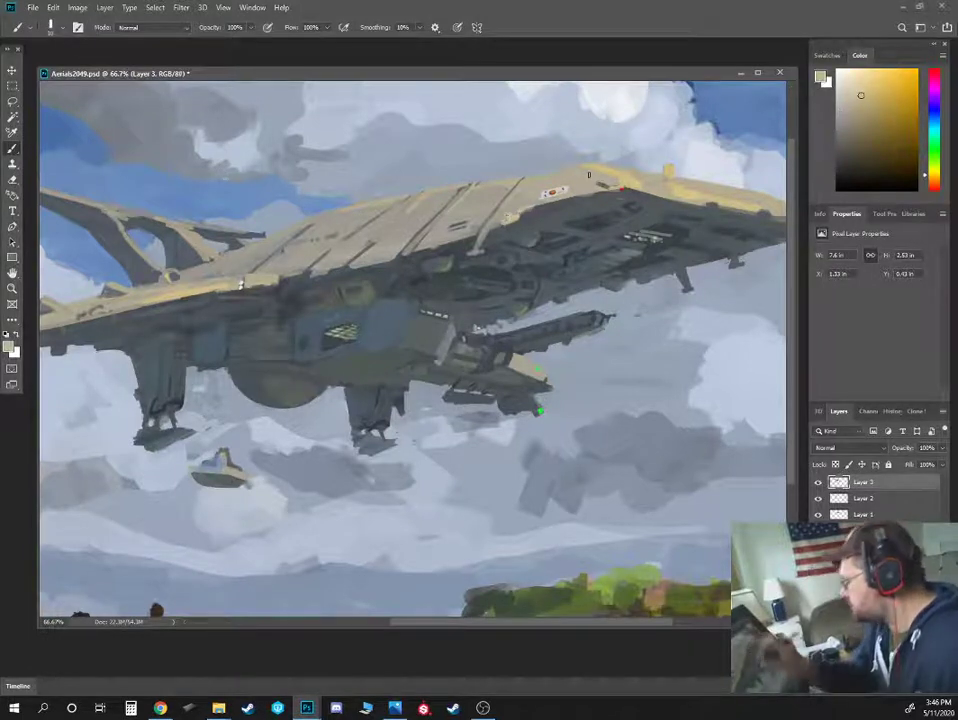
pyautogui.keyDown('alt'); pyautogui.click(659, 91); pyautogui.keyUp('alt')
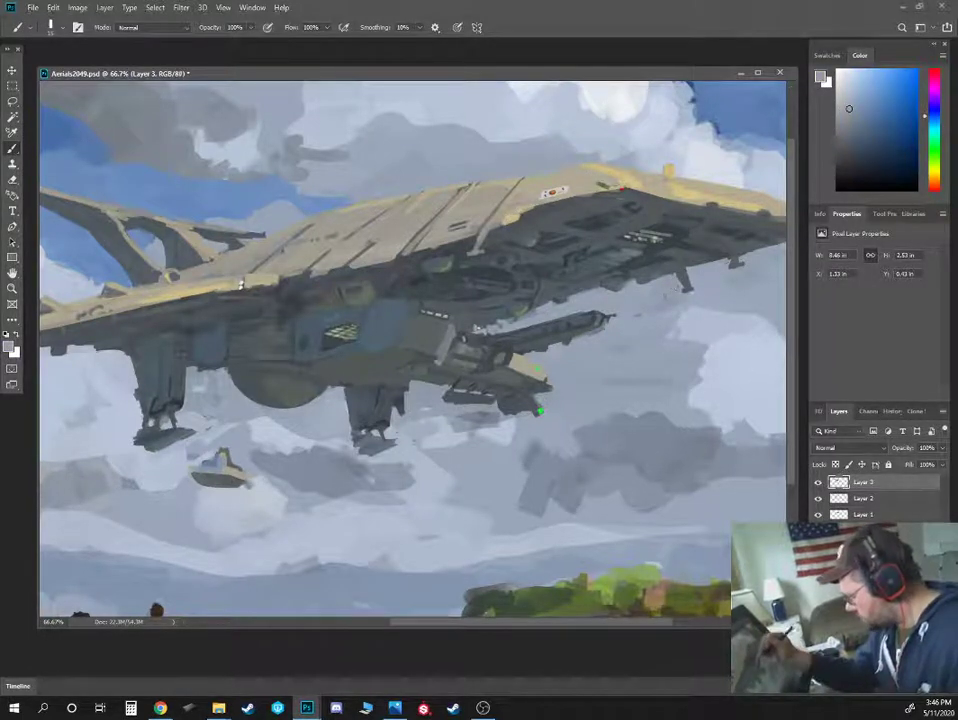
# Paint a thin dark strut beneath the hull's tail end, behind the red-tipped fin, using sampled dark hull greys
pyautogui.keyDown('alt'); pyautogui.click(491, 395); pyautogui.keyUp('alt')
pyautogui.moveTo(482, 304); pyautogui.dragTo(651, 297)
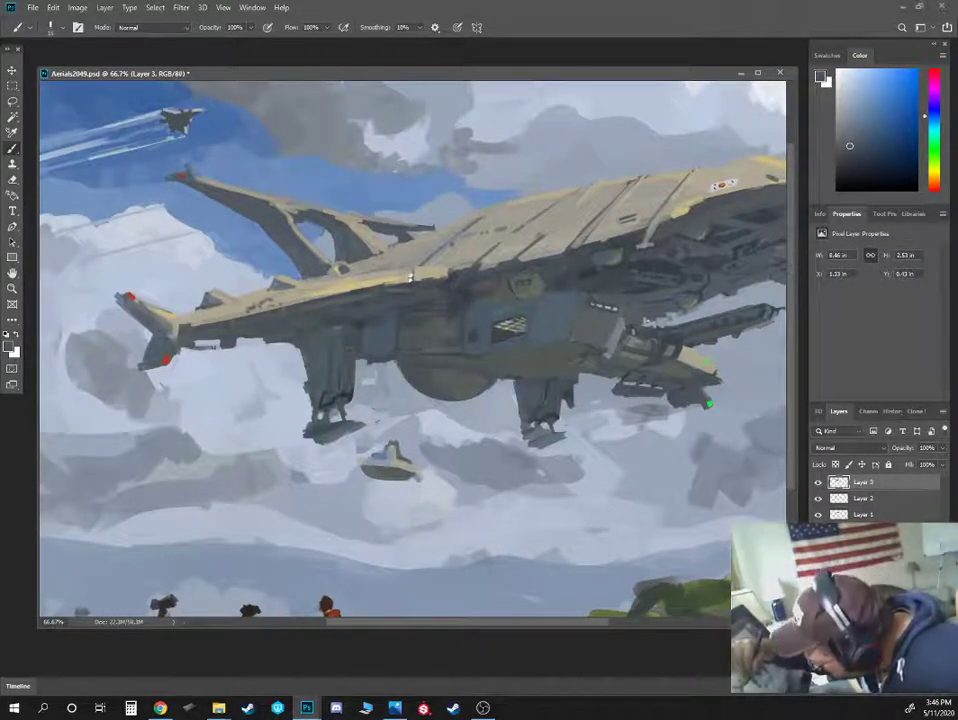
pyautogui.moveTo(178, 349); pyautogui.dragTo(236, 354)
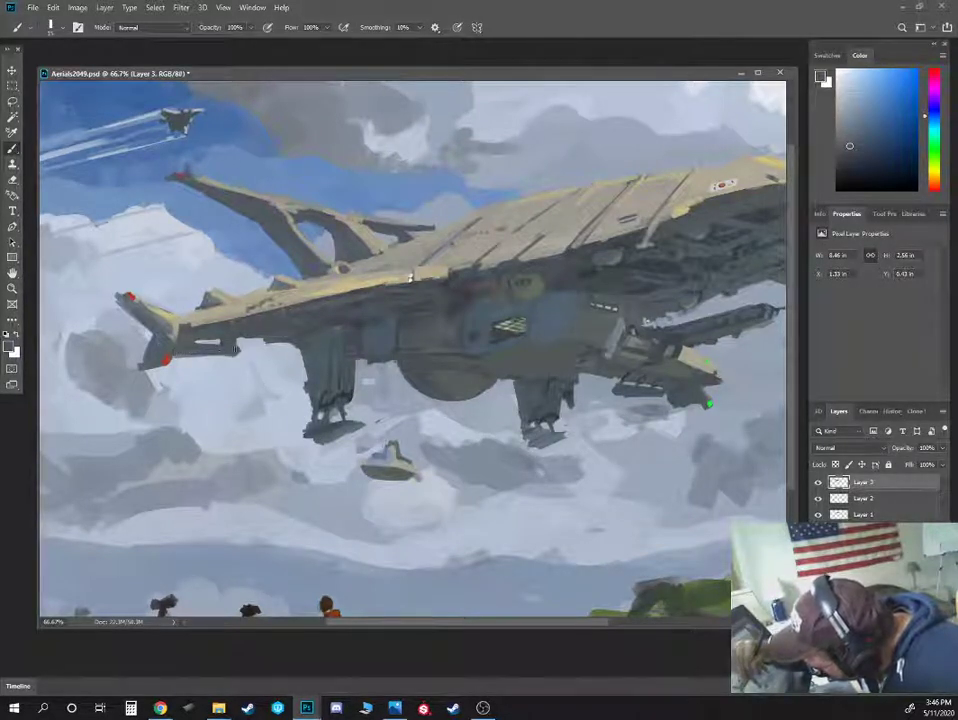
pyautogui.keyDown('alt'); pyautogui.click(220, 334); pyautogui.keyUp('alt')
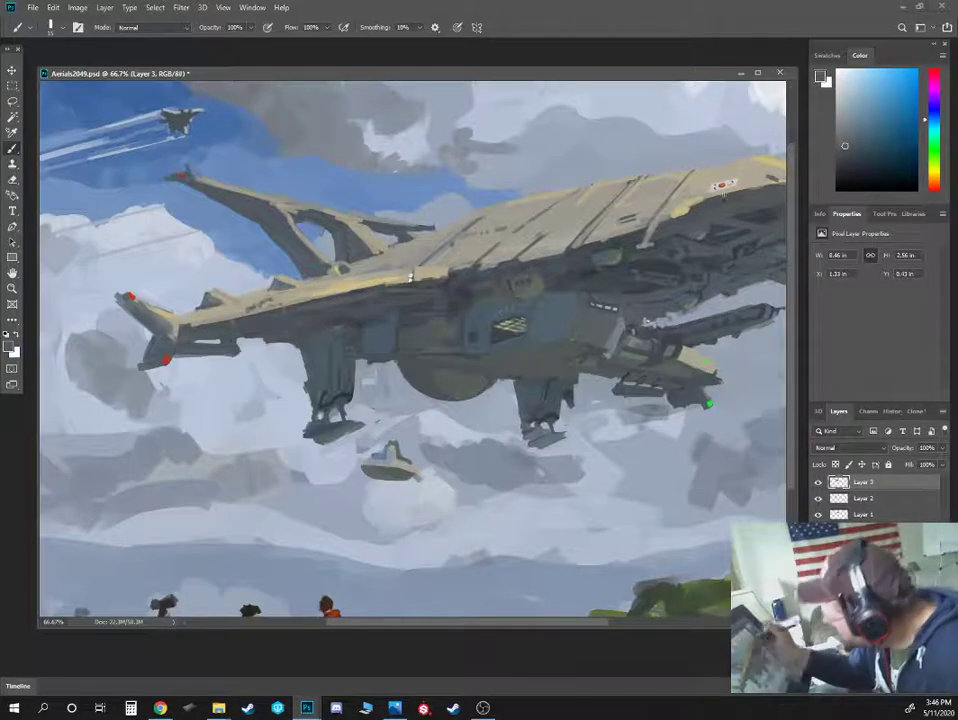
pyautogui.click(847, 139)
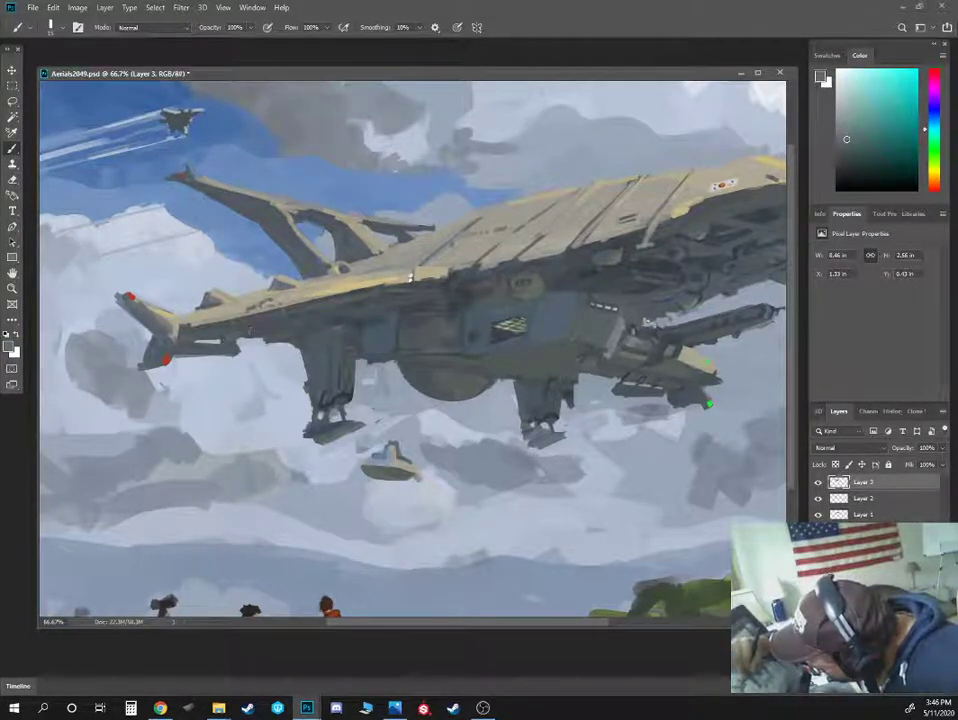
pyautogui.keyDown('alt'); pyautogui.click(249, 334); pyautogui.keyUp('alt')
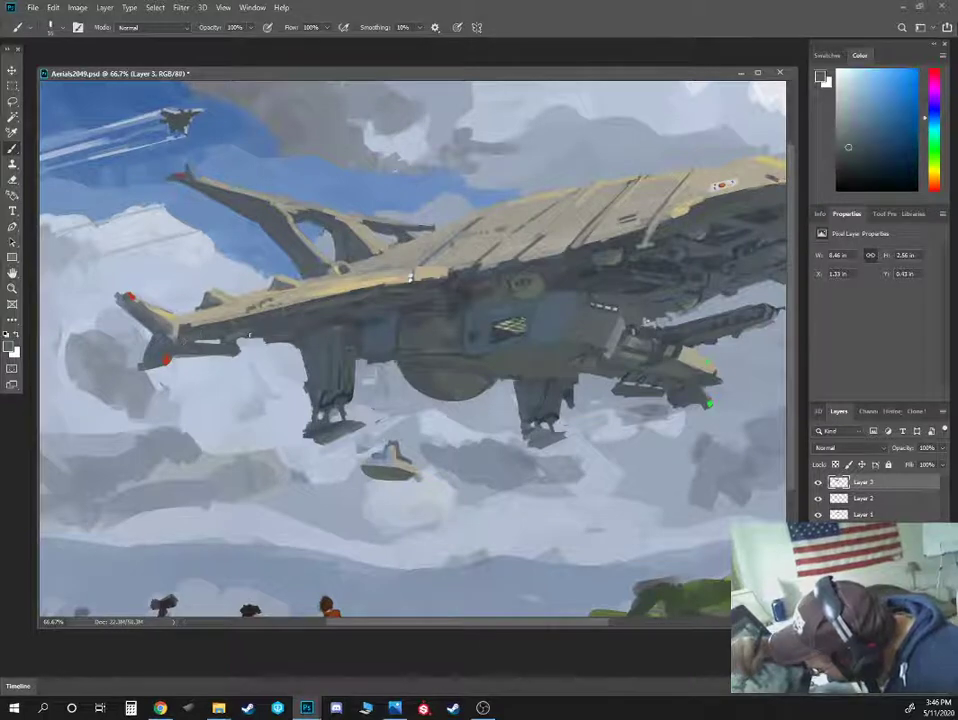
# Refine the two landing legs and nearby clouds with sampled cloud grey and dark leg tones, using a smaller brush for the details
pyautogui.hotkey('ctrl', '-')
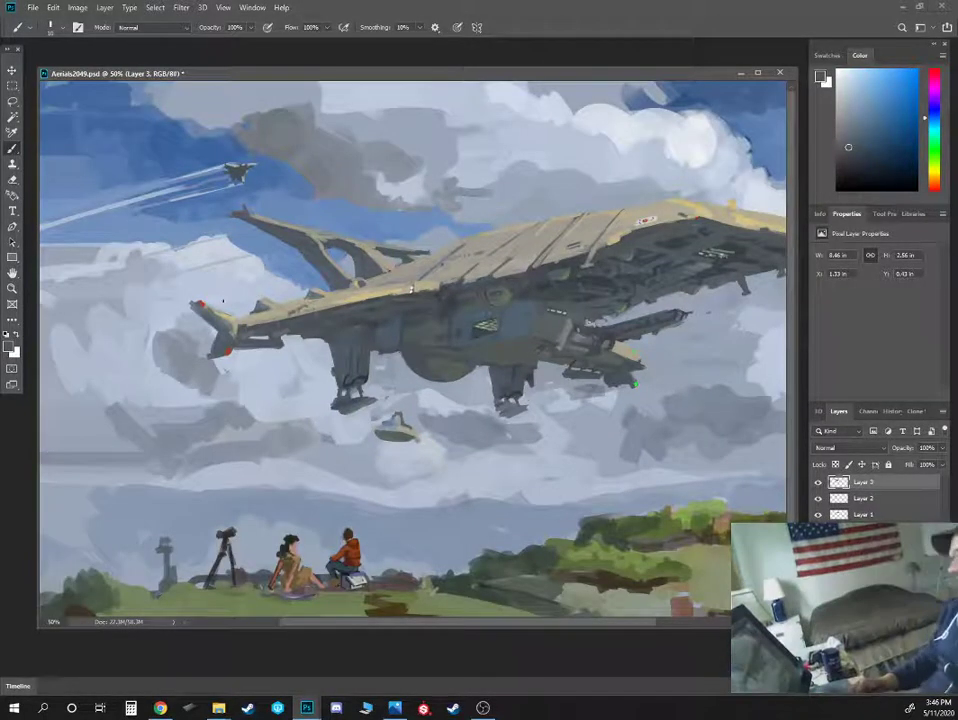
pyautogui.hotkey('ctrl', '-')
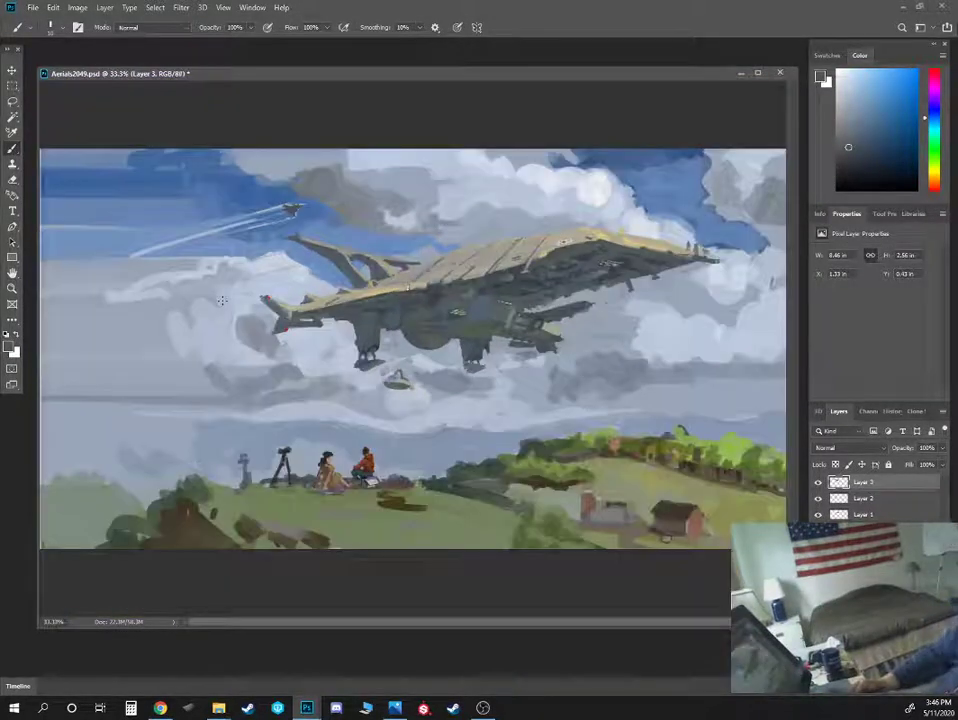
pyautogui.hotkey('ctrl', '+')
pyautogui.keyDown('alt'); pyautogui.click(545, 383); pyautogui.keyUp('alt')
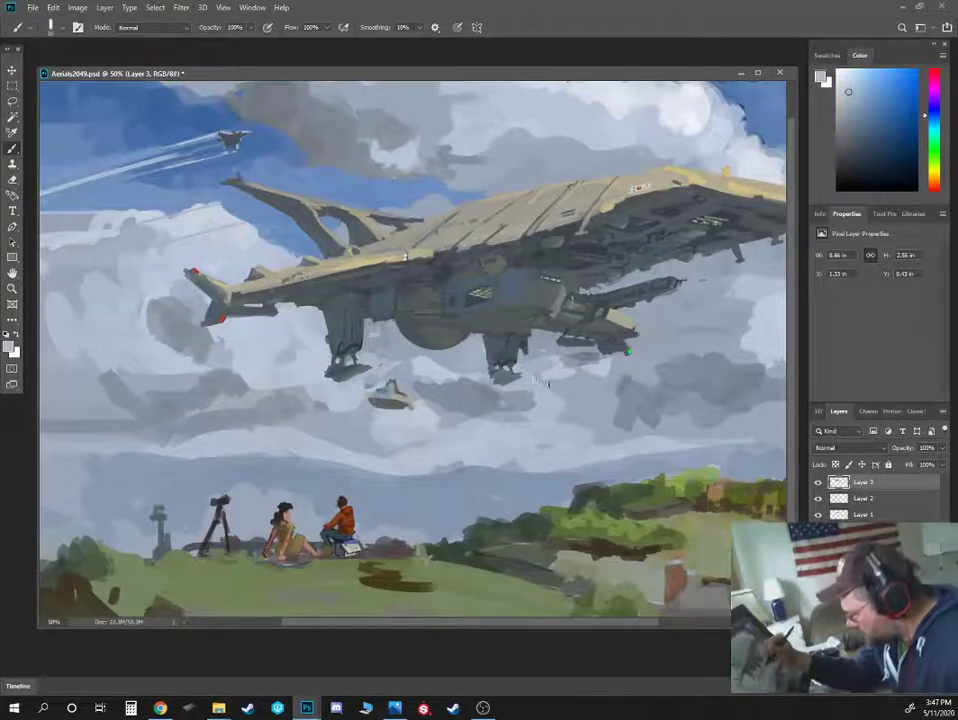
pyautogui.keyDown('alt'); pyautogui.click(352, 340); pyautogui.keyUp('alt')
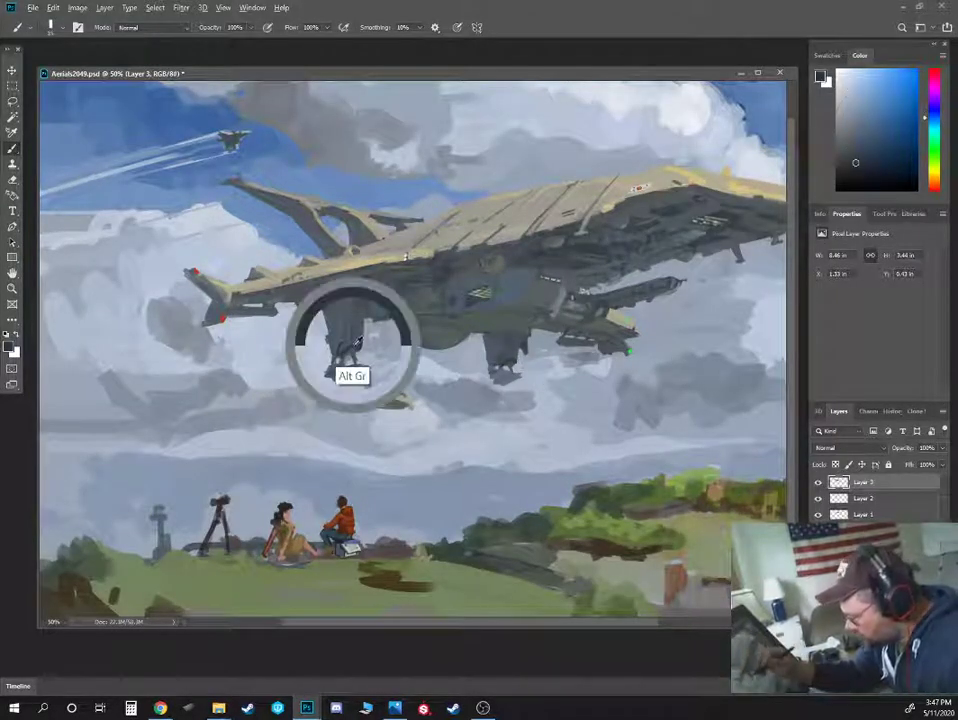
pyautogui.press('[')
pyautogui.press('[')
pyautogui.press('[')
pyautogui.press('[')
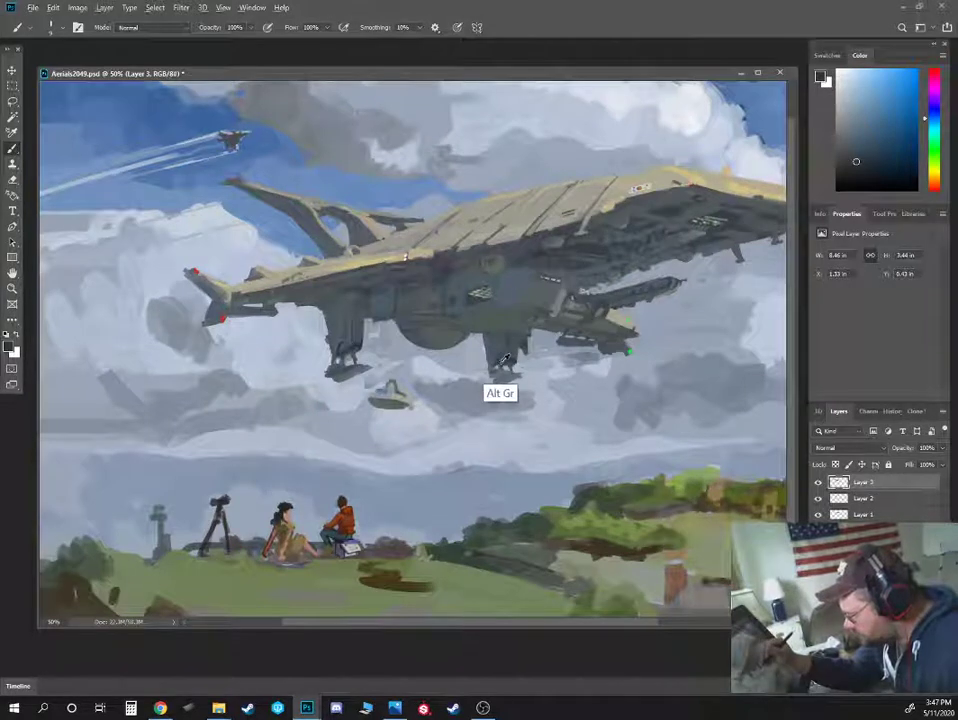
pyautogui.keyDown('alt'); pyautogui.click(500, 366); pyautogui.keyUp('alt')
# Shade the round belly dome and the hull panels above it with sampled dark greys, varying the brush size
pyautogui.keyDown('alt'); pyautogui.click(448, 335); pyautogui.keyUp('alt')
pyautogui.press(']')
pyautogui.press(']')
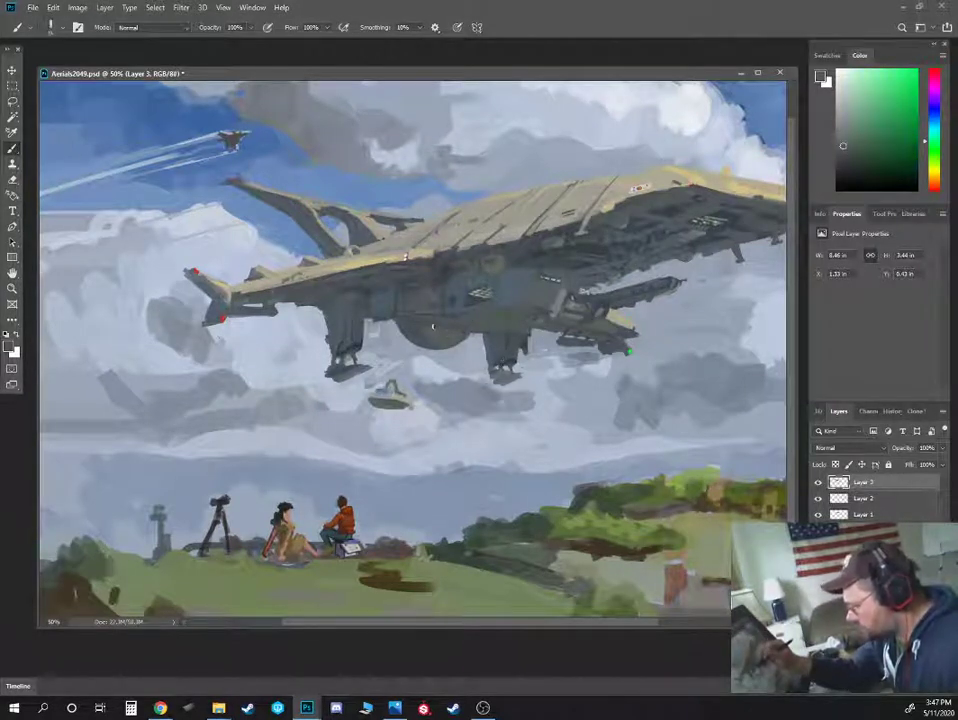
pyautogui.keyDown('alt'); pyautogui.click(437, 331); pyautogui.keyUp('alt')
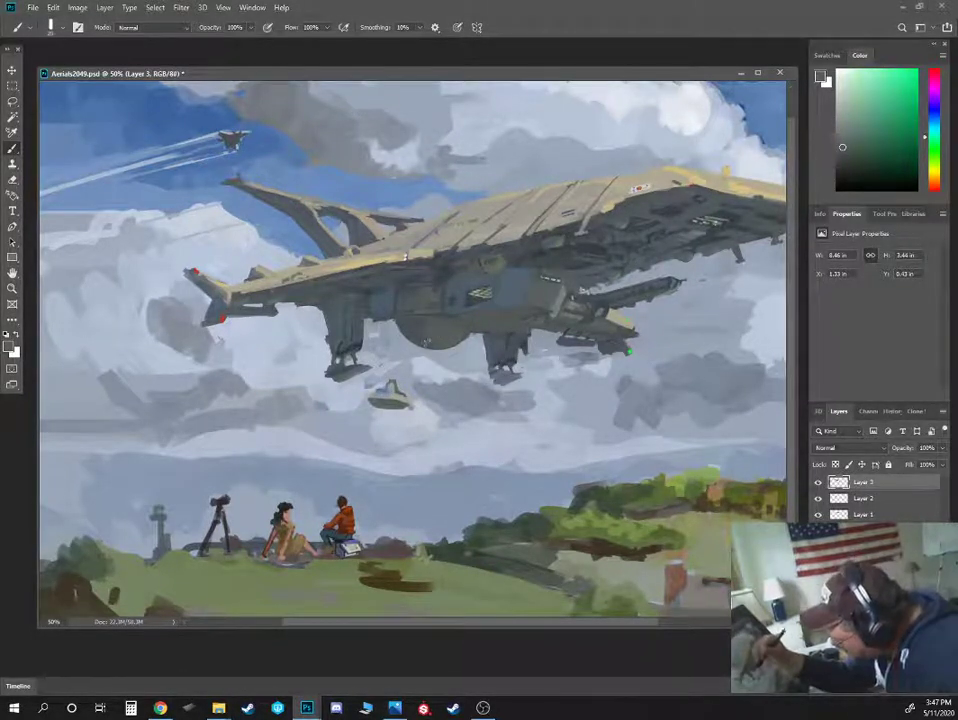
pyautogui.keyDown('alt'); pyautogui.click(435, 321); pyautogui.keyUp('alt')
pyautogui.keyDown('alt'); pyautogui.click(402, 307); pyautogui.keyUp('alt')
pyautogui.press('[')
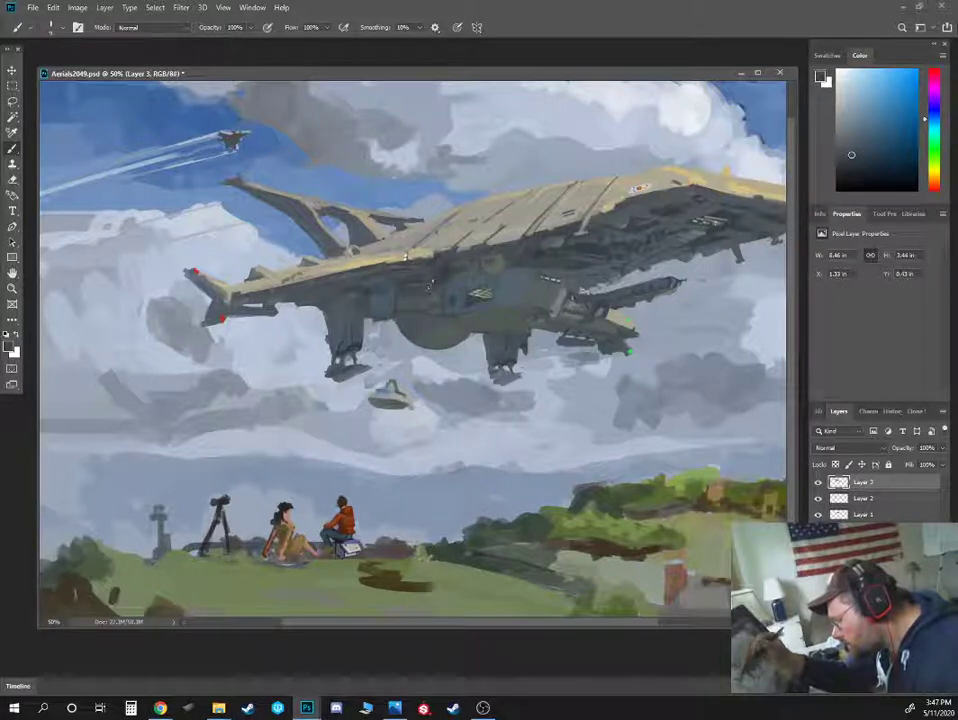
pyautogui.keyDown('alt'); pyautogui.click(412, 295); pyautogui.keyUp('alt')
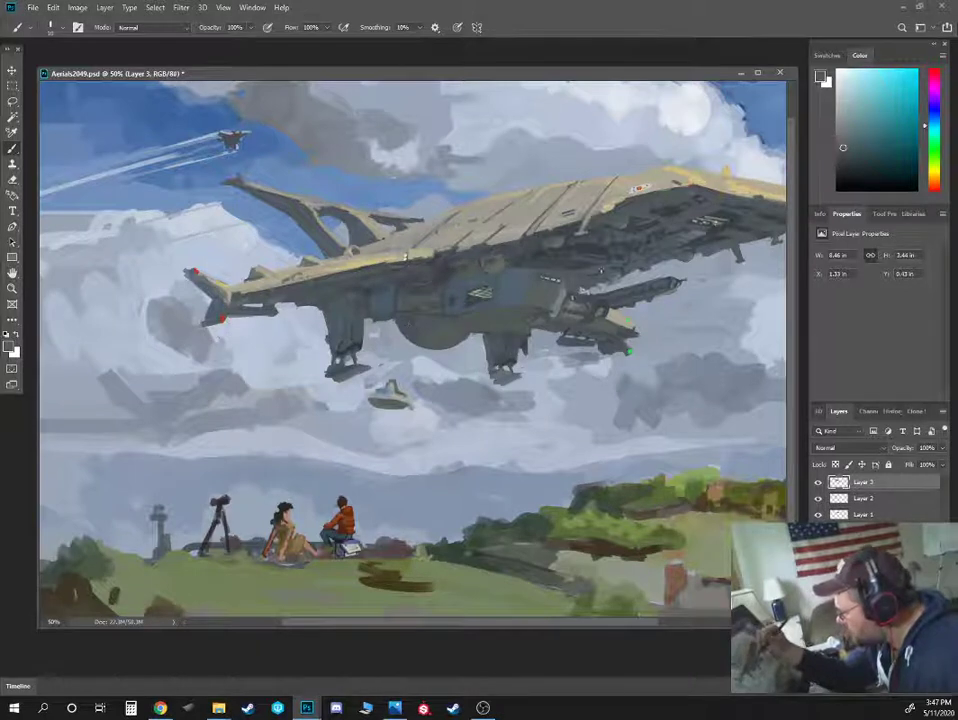
# Add small structural details to the dark underside of the forward deck with sampled light and dark greys
pyautogui.keyDown('alt'); pyautogui.click(405, 257); pyautogui.keyUp('alt')
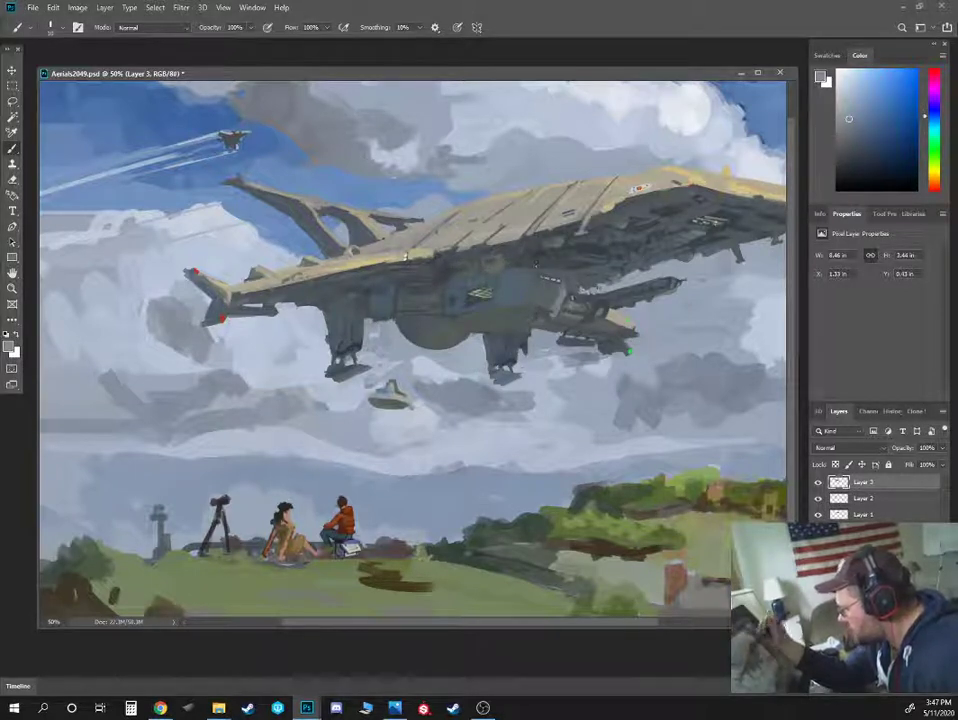
pyautogui.keyDown('alt'); pyautogui.click(690, 250); pyautogui.keyUp('alt')
pyautogui.keyDown('alt'); pyautogui.click(716, 222); pyautogui.keyUp('alt')
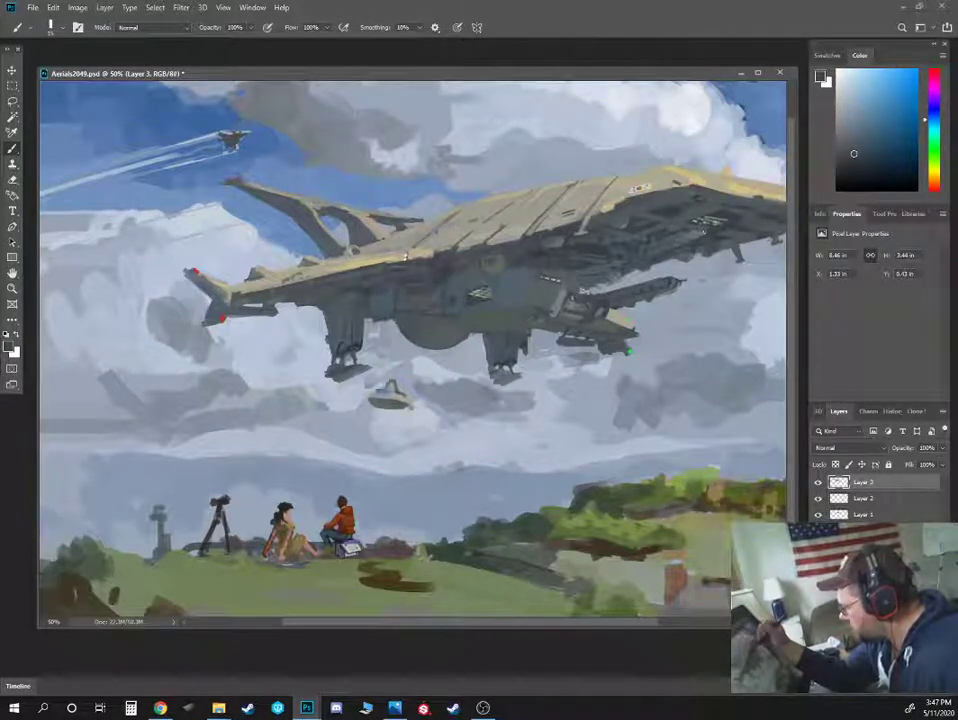
pyautogui.keyDown('alt'); pyautogui.click(651, 218); pyautogui.keyUp('alt')
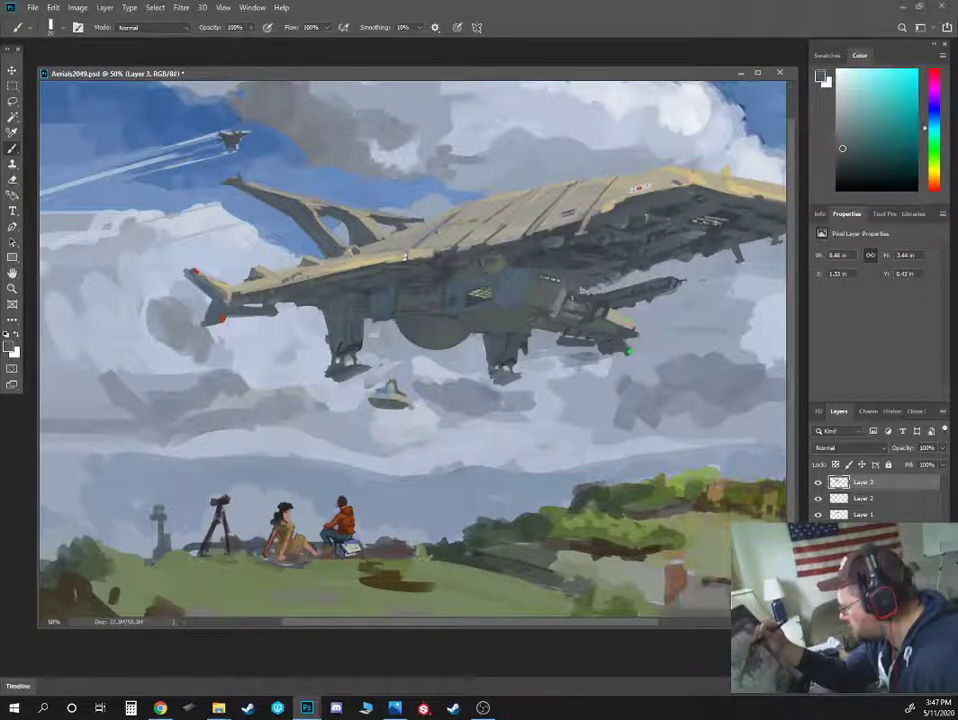
pyautogui.keyDown('alt'); pyautogui.click(523, 313); pyautogui.keyUp('alt')
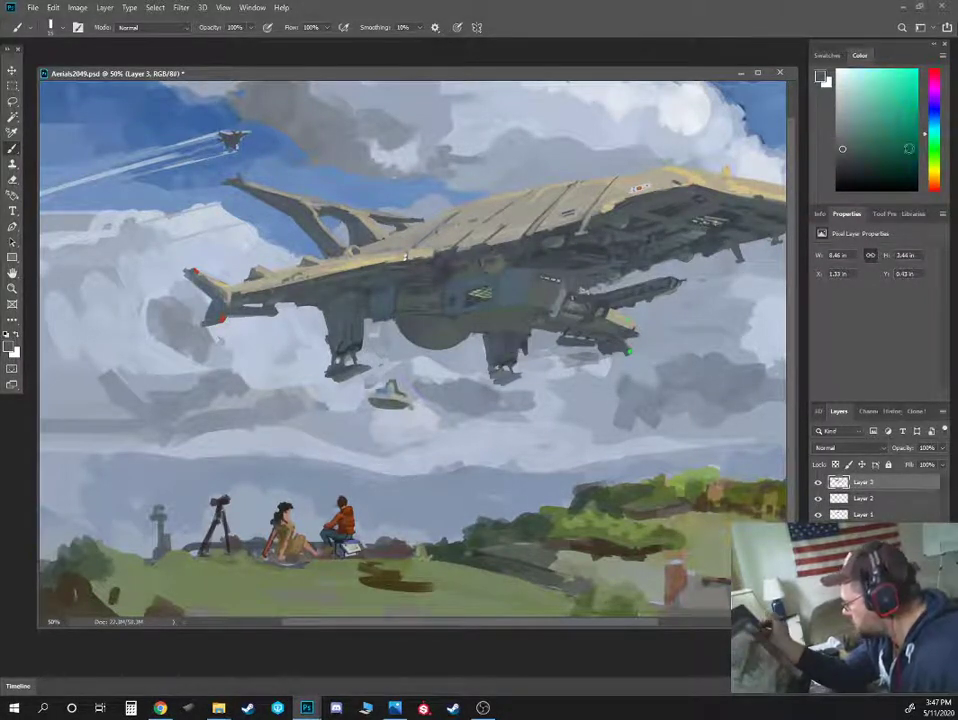
# Glaze the forward deck's underside at 30% brush opacity with olive grey sampled from the hillside, blending in sampled hull and cloud greys
pyautogui.keyDown('alt'); pyautogui.click(687, 543); pyautogui.keyUp('alt')
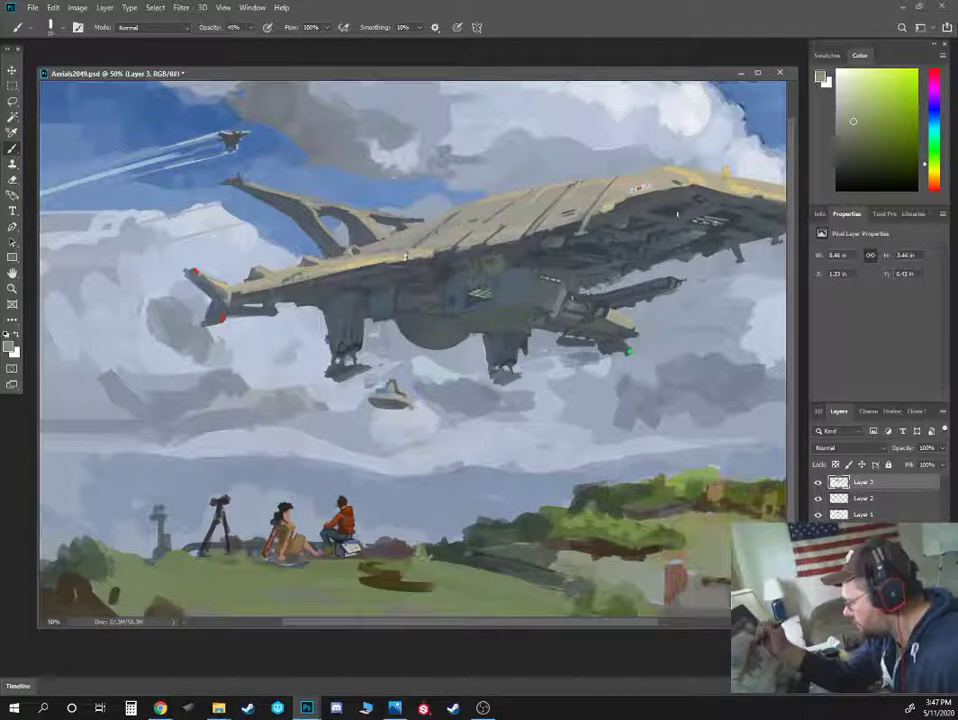
pyautogui.press('3')
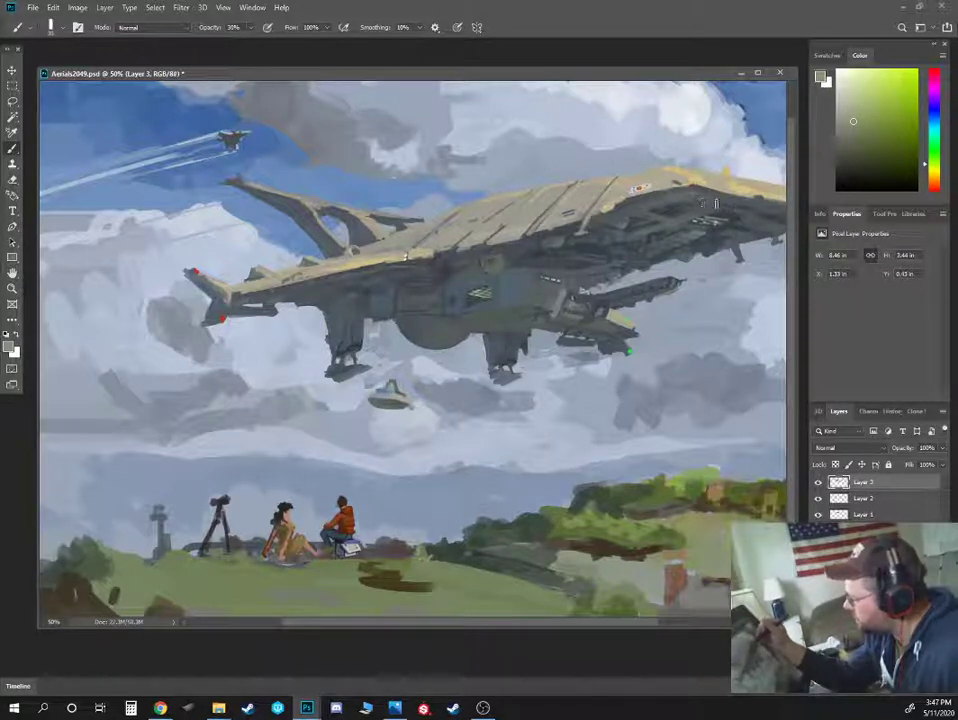
pyautogui.keyDown('alt'); pyautogui.click(710, 192); pyautogui.keyUp('alt')
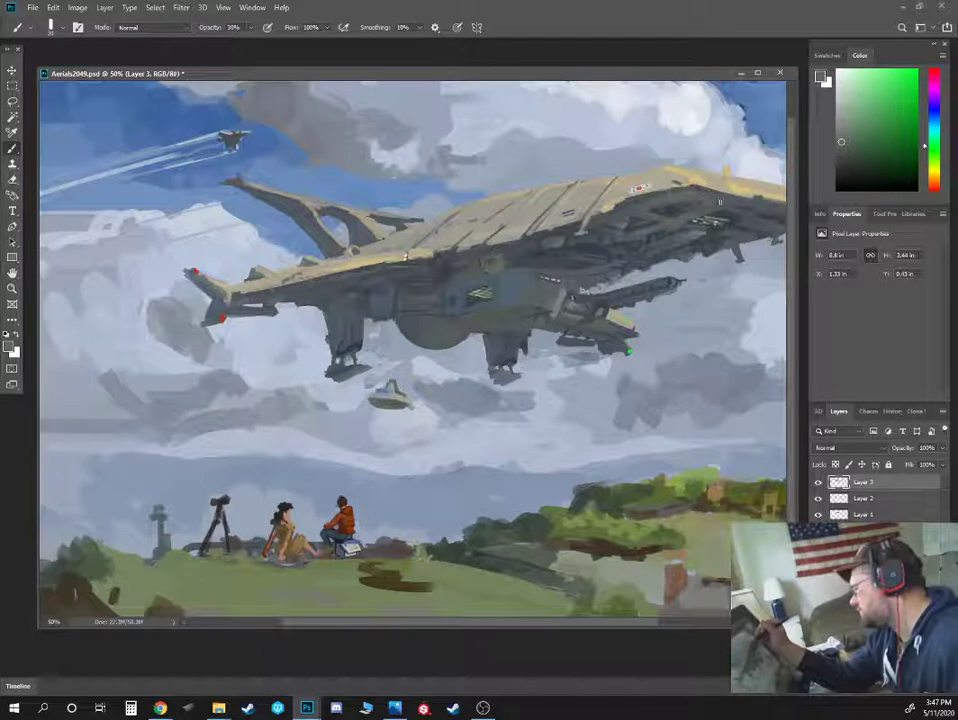
pyautogui.keyDown('alt'); pyautogui.click(710, 206); pyautogui.keyUp('alt')
pyautogui.keyDown('alt'); pyautogui.click(718, 187); pyautogui.keyUp('alt')
pyautogui.keyDown('alt'); pyautogui.click(732, 163); pyautogui.keyUp('alt')
pyautogui.keyDown('alt'); pyautogui.click(732, 162); pyautogui.keyUp('alt')
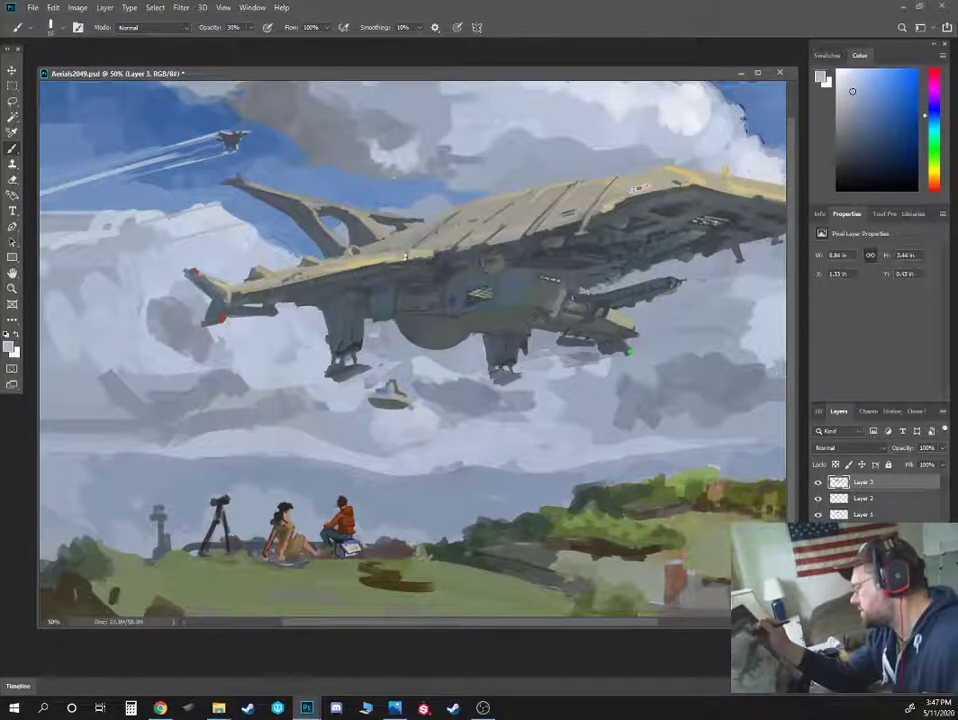
# Sample the dark grey of the carrier's underside and shift the brush colour to a muted dark purple
pyautogui.hotkey('ctrl', '-')
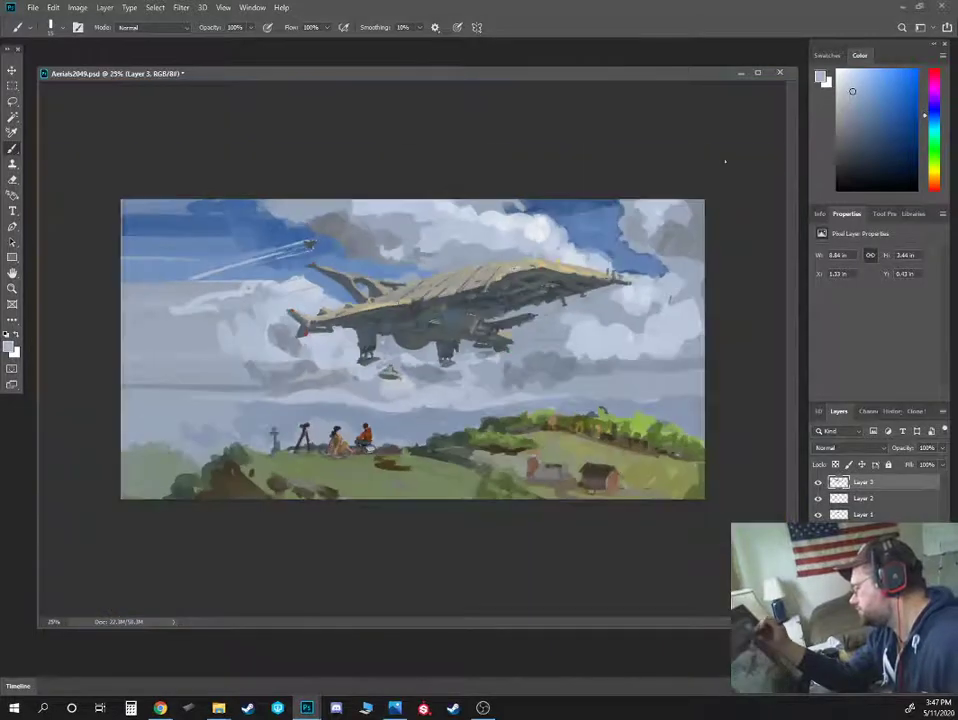
pyautogui.hotkey('ctrl', '+')
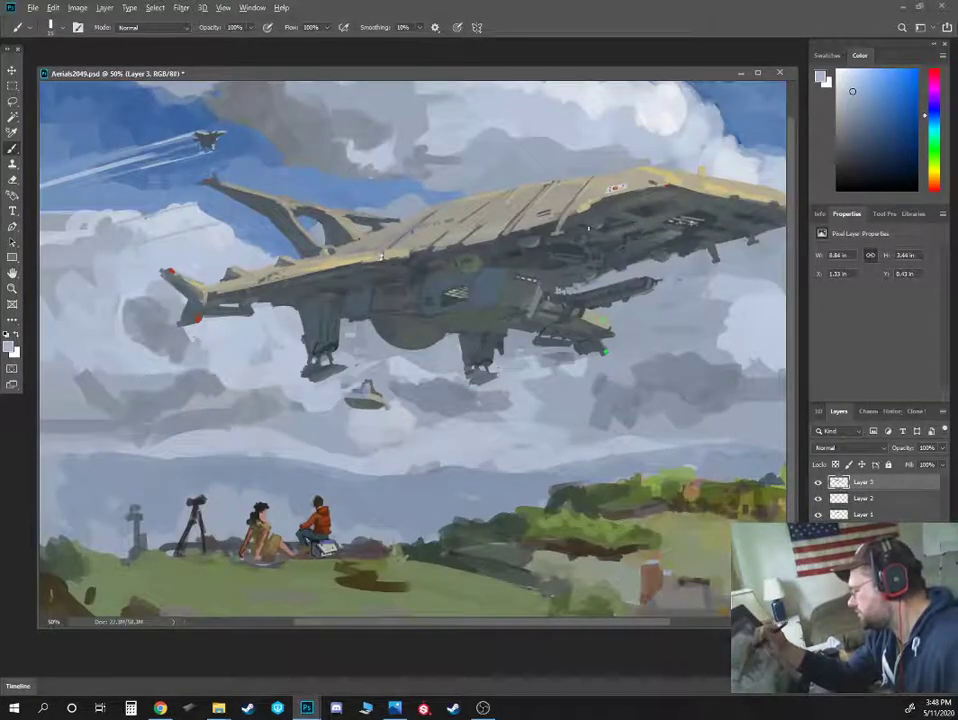
pyautogui.keyDown('alt'); pyautogui.click(586, 228); pyautogui.keyUp('alt')
pyautogui.hotkey('ctrl', '-')
pyautogui.hotkey('ctrl', '-')
pyautogui.hotkey('ctrl', '+')
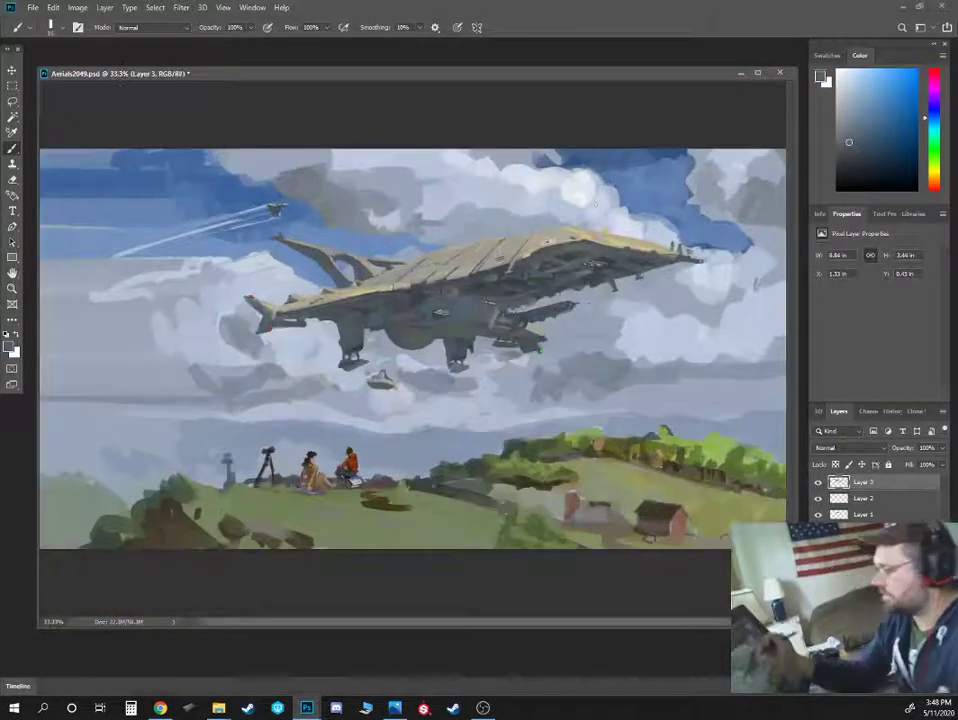
pyautogui.moveTo(934, 119); pyautogui.dragTo(934, 104)
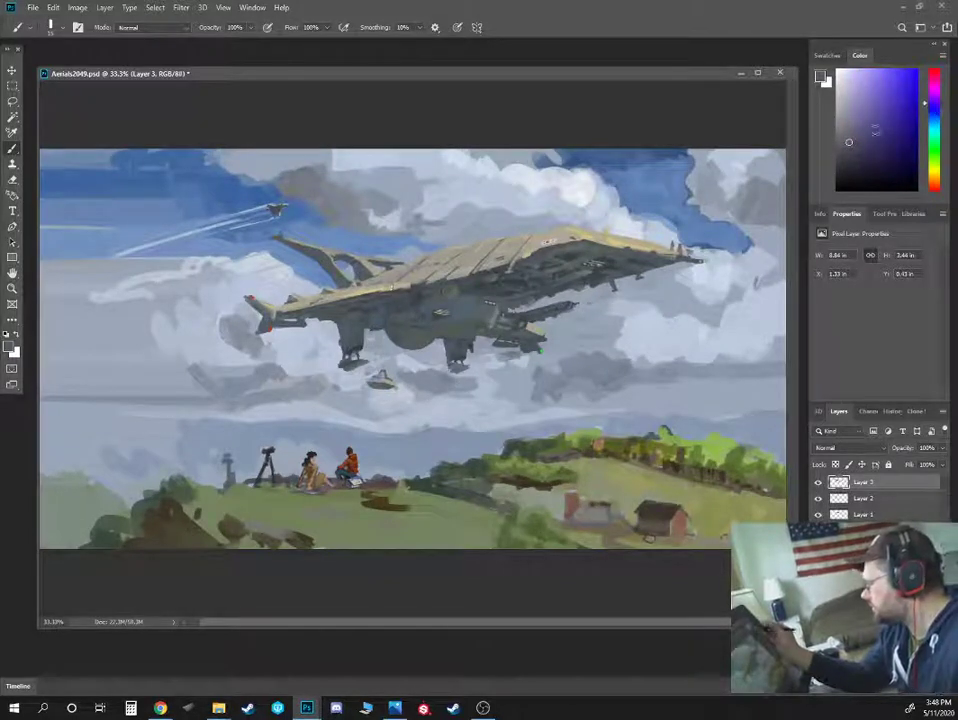
pyautogui.click(865, 142)
pyautogui.moveTo(857, 142); pyautogui.dragTo(856, 144)
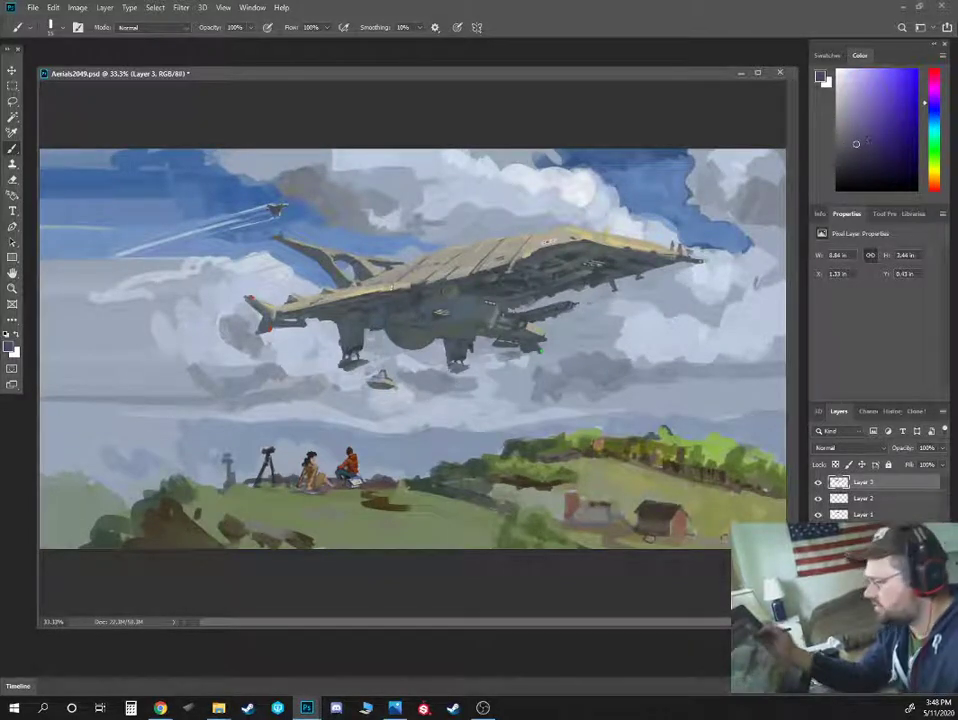
# Set the brush to Multiply mode at 14% opacity and glaze faint purple shading over the painting
pyautogui.click(250, 27)
pyautogui.moveTo(250, 41); pyautogui.dragTo(203, 41)
pyautogui.click(150, 27)
pyautogui.click(150, 92)
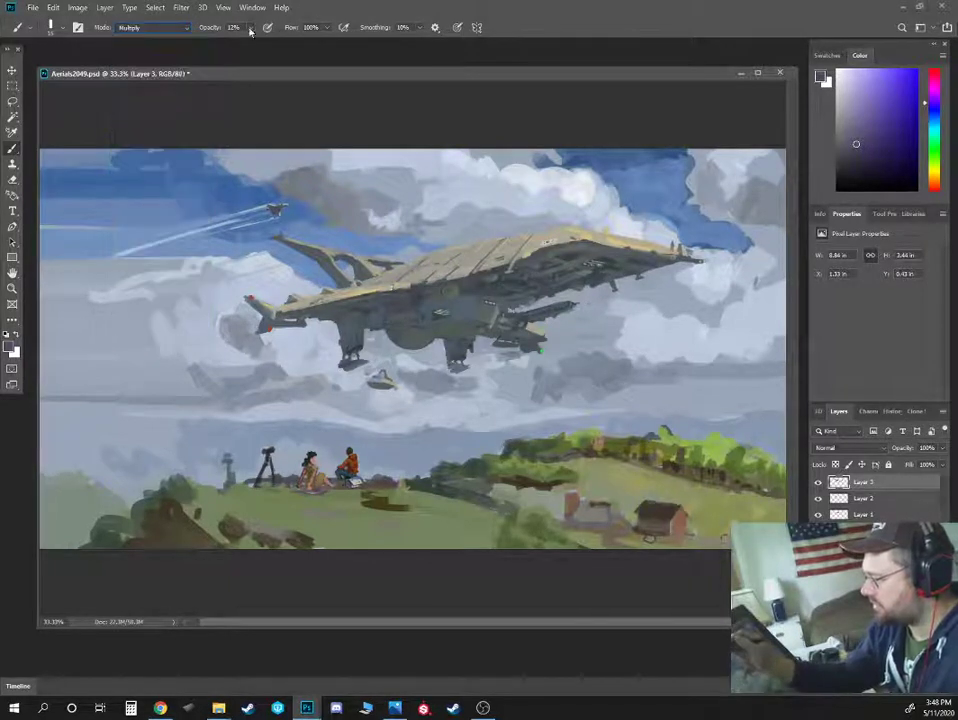
pyautogui.click(250, 27)
pyautogui.click(657, 141)
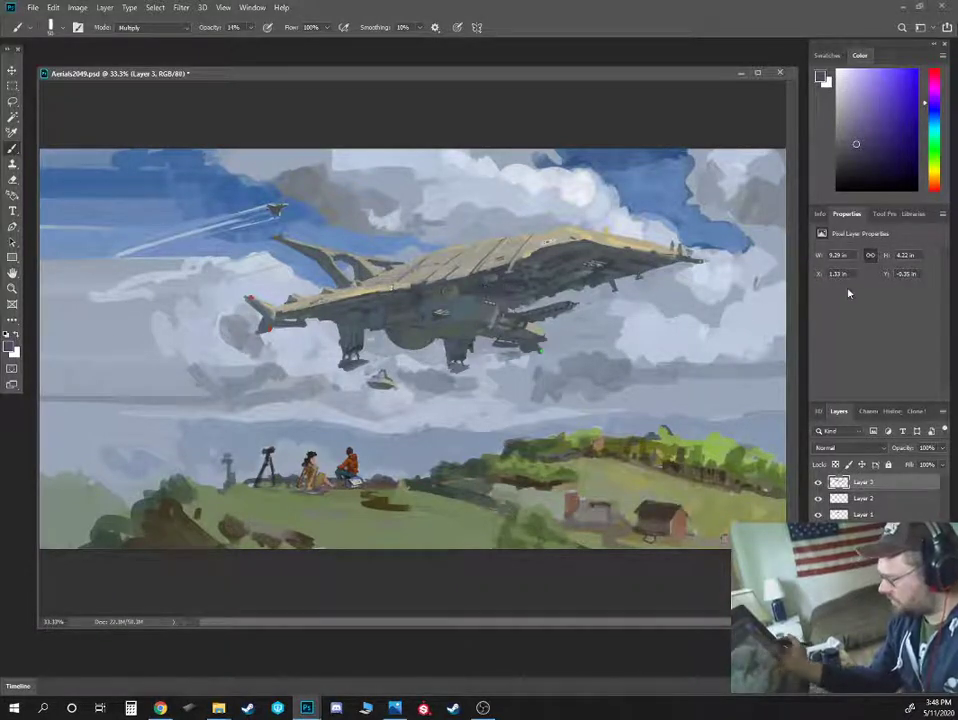
# Choose a near-black neutral brush colour for the hull details and restore the brush to Normal mode at 100% opacity
pyautogui.hotkey('ctrl', '+')
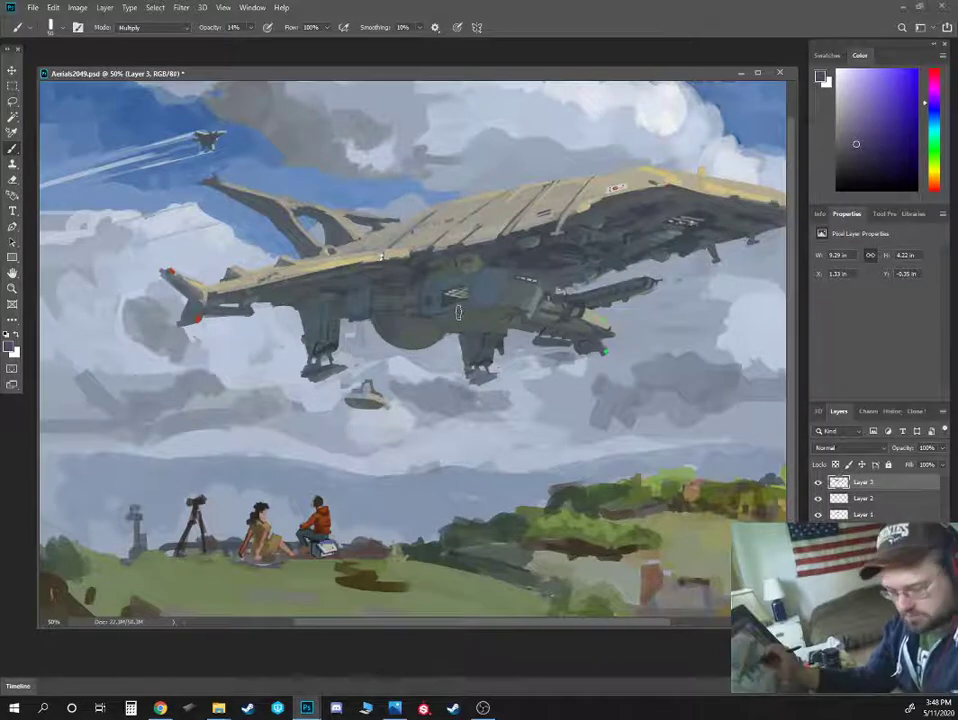
pyautogui.click(853, 163)
pyautogui.moveTo(853, 163); pyautogui.dragTo(821, 169)
pyautogui.press('0')
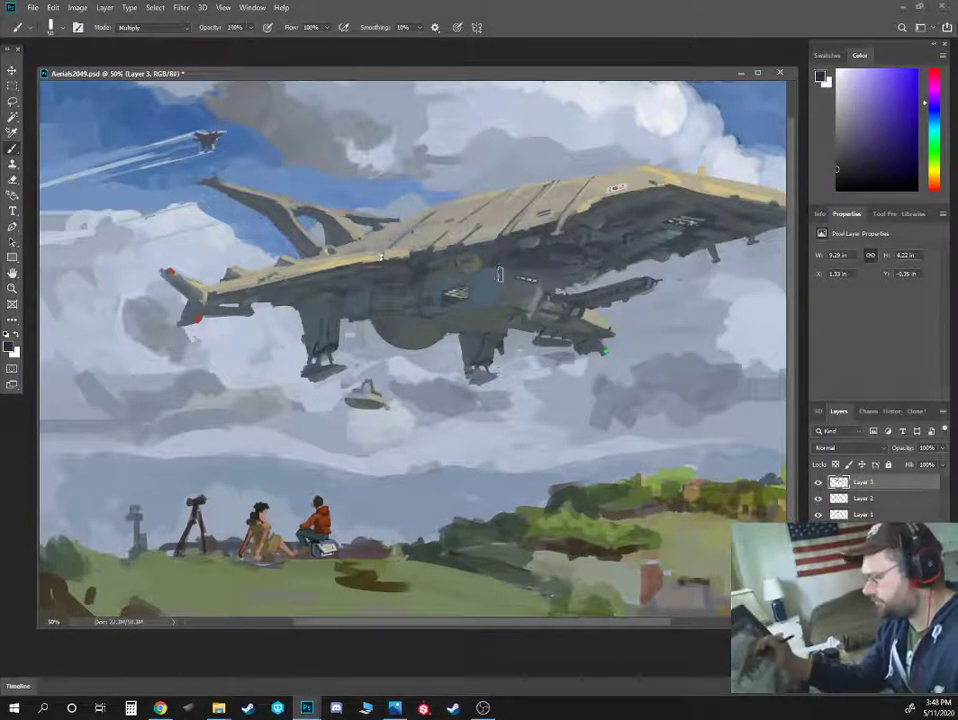
pyautogui.click(185, 34)
pyautogui.click(184, 35)
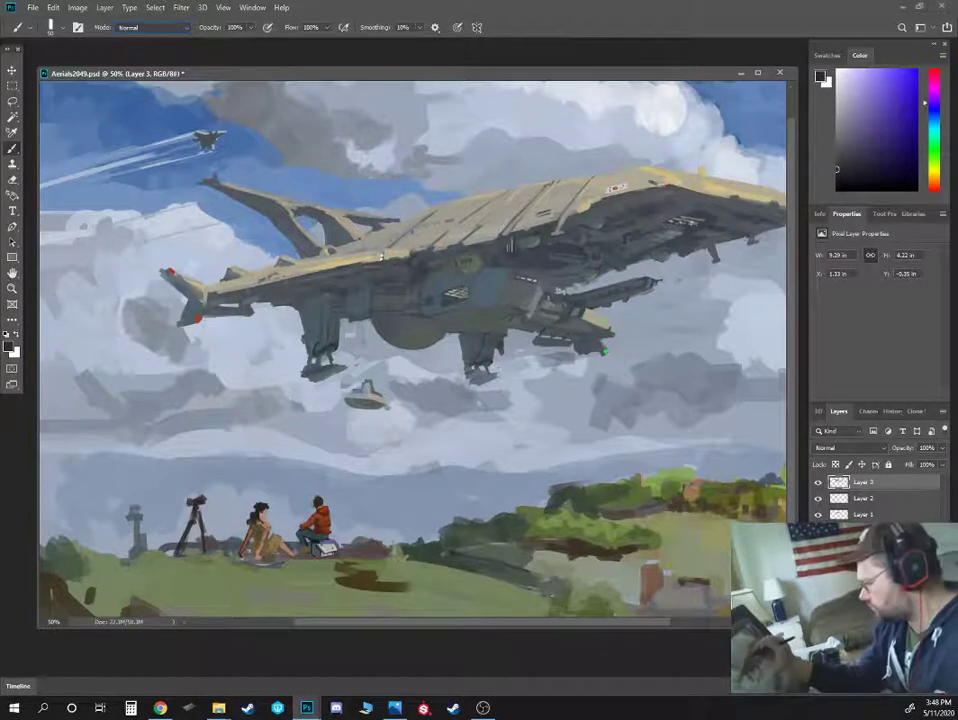
# Paint straight lines along the flight deck's lower edge with a smaller brush in dark blue-grey sampled from the hull
pyautogui.keyDown('alt'); pyautogui.click(513, 247); pyautogui.keyUp('alt')
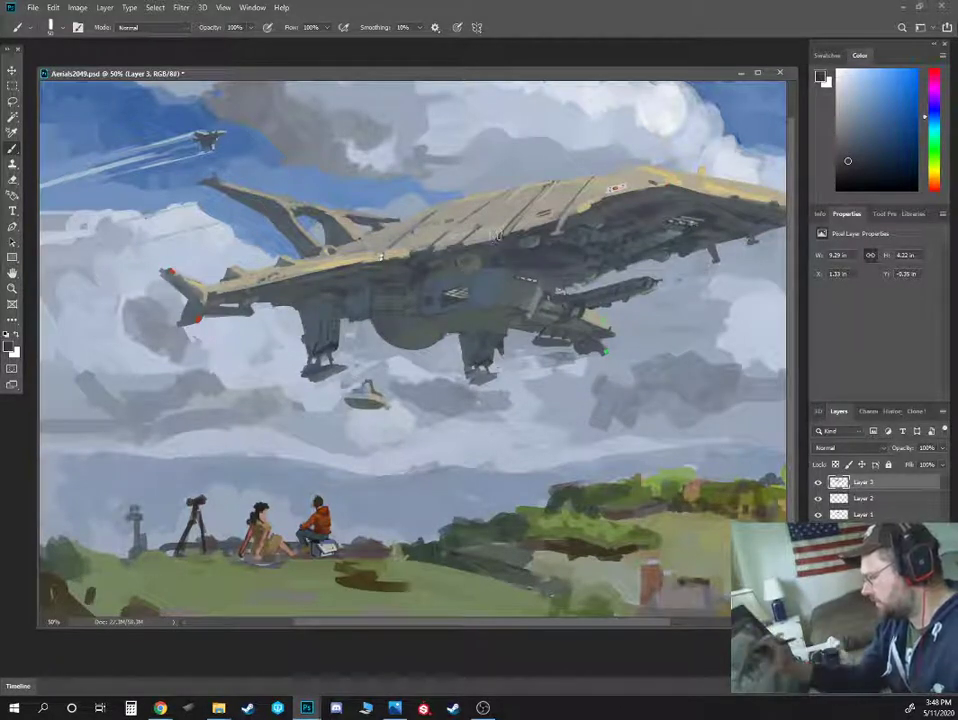
pyautogui.keyDown('alt'); pyautogui.click(493, 237); pyautogui.keyUp('alt')
pyautogui.press('[')
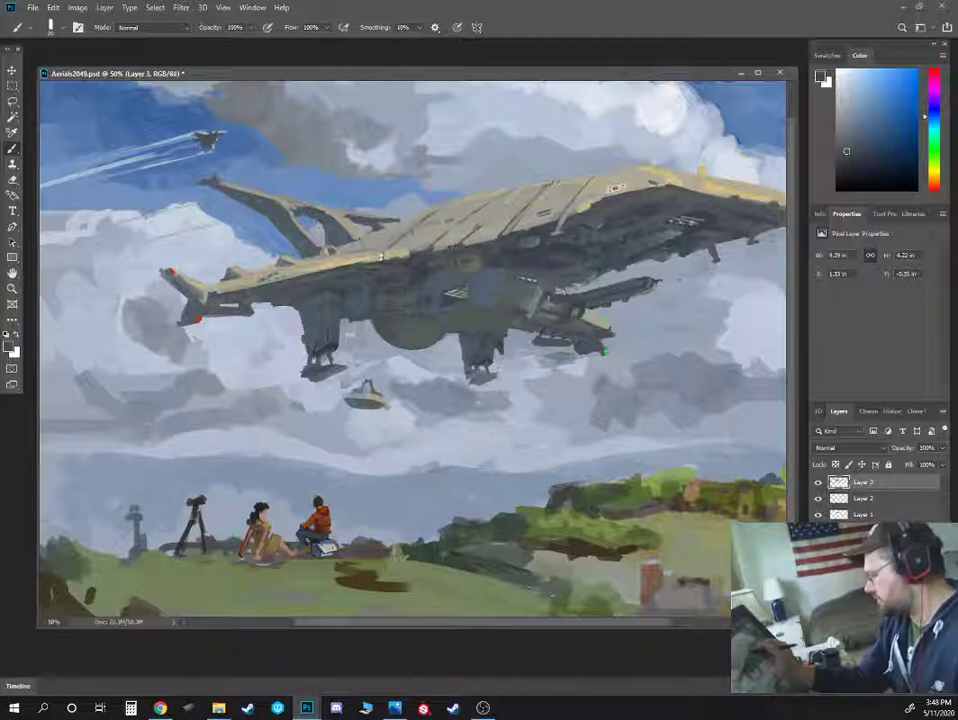
pyautogui.keyDown('shift'); pyautogui.click(661, 190); pyautogui.keyUp('shift')
pyautogui.keyDown('shift'); pyautogui.click(486, 222); pyautogui.keyUp('shift')
pyautogui.keyDown('shift'); pyautogui.click(418, 251); pyautogui.keyUp('shift')
pyautogui.keyDown('shift'); pyautogui.click(459, 232); pyautogui.keyUp('shift')
pyautogui.keyDown('shift'); pyautogui.click(652, 191); pyautogui.keyUp('shift')
pyautogui.keyDown('shift'); pyautogui.click(601, 204); pyautogui.keyUp('shift')
# Touch up the hull details beneath the deck's mid-section with sampled dark and medium blue-greys, and sample a light cloud grey
pyautogui.hotkey('ctrl', '-')
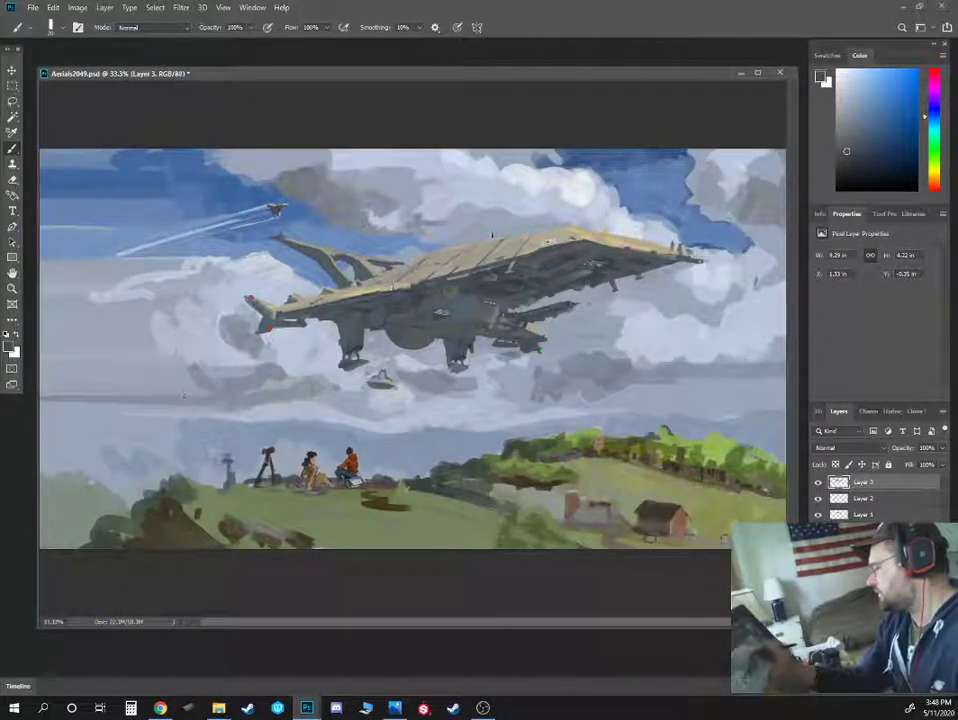
pyautogui.keyDown('alt'); pyautogui.click(481, 272); pyautogui.keyUp('alt')
pyautogui.moveTo(514, 264); pyautogui.dragTo(473, 272)
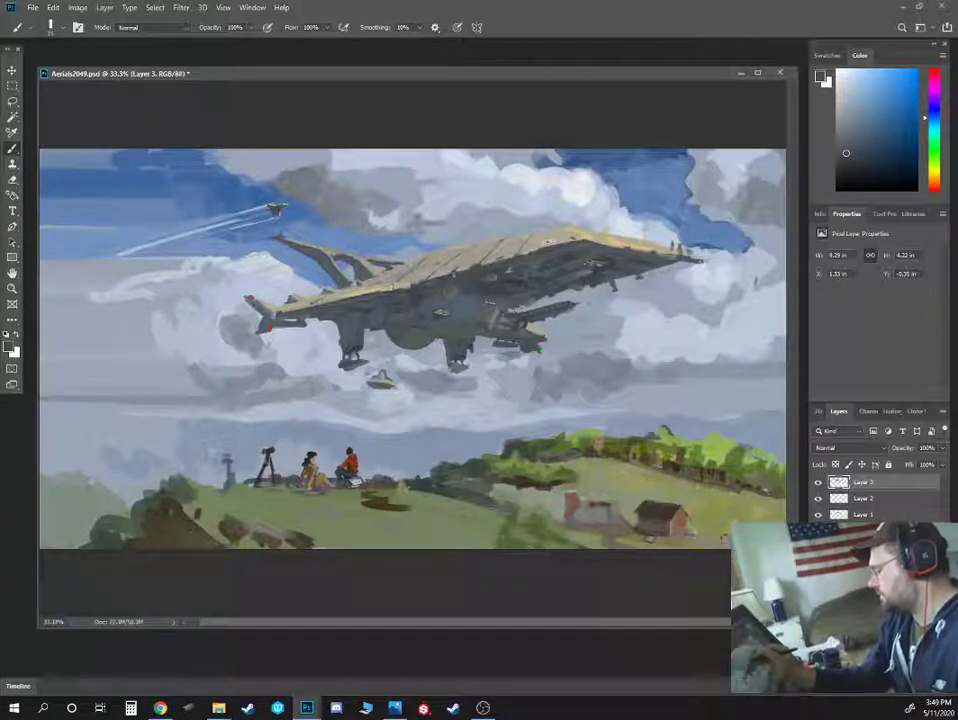
pyautogui.press('ISO_Level3_Shift')
pyautogui.keyDown('alt'); pyautogui.click(538, 283); pyautogui.keyUp('alt')
pyautogui.keyDown('alt'); pyautogui.click(490, 275); pyautogui.keyUp('alt')
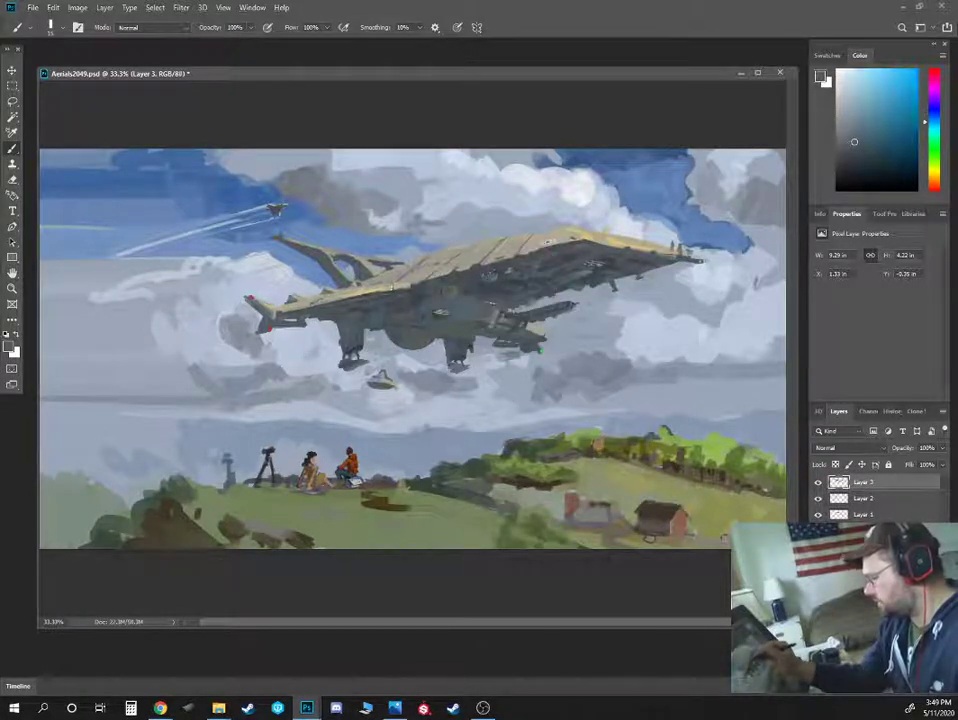
pyautogui.moveTo(483, 275); pyautogui.dragTo(490, 276)
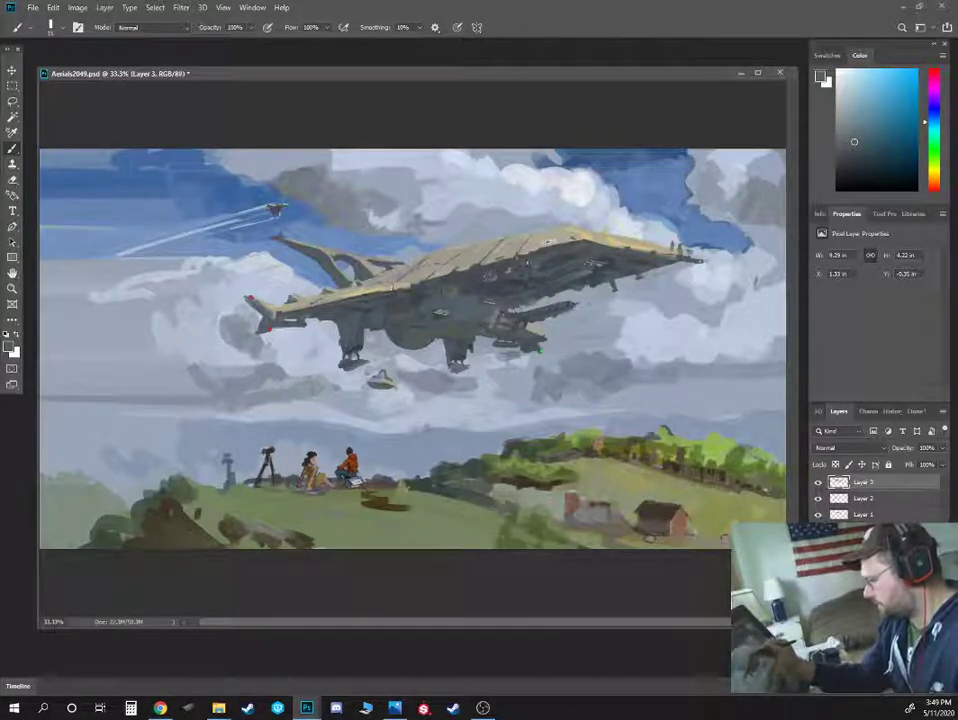
pyautogui.keyDown('alt'); pyautogui.click(524, 260); pyautogui.keyUp('alt')
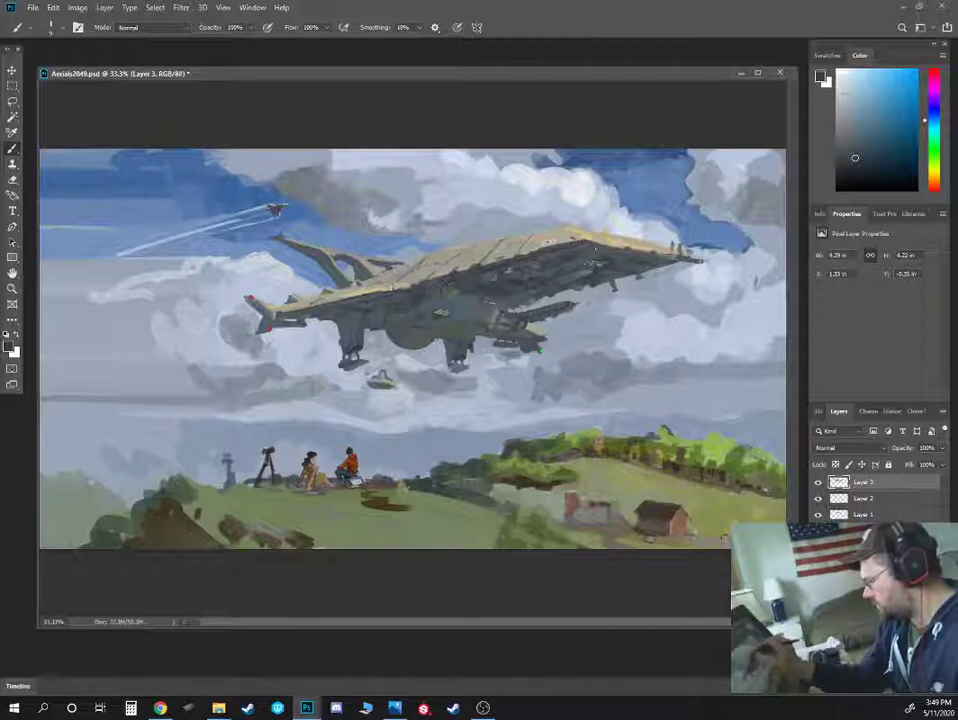
pyautogui.keyDown('alt'); pyautogui.click(582, 289); pyautogui.keyUp('alt')
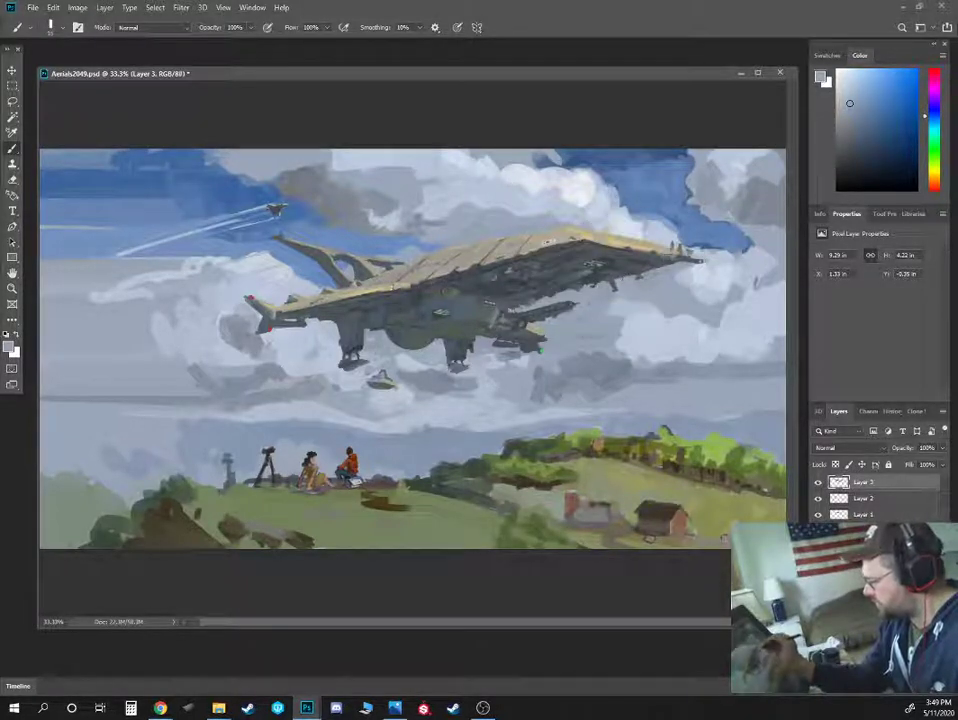
# Retouch the airship's forward gun barrel and the underside edge near the right wing with sampled cloud gray
pyautogui.keyDown('alt'); pyautogui.click(645, 305); pyautogui.keyUp('alt')
pyautogui.moveTo(566, 309); pyautogui.dragTo(577, 304)
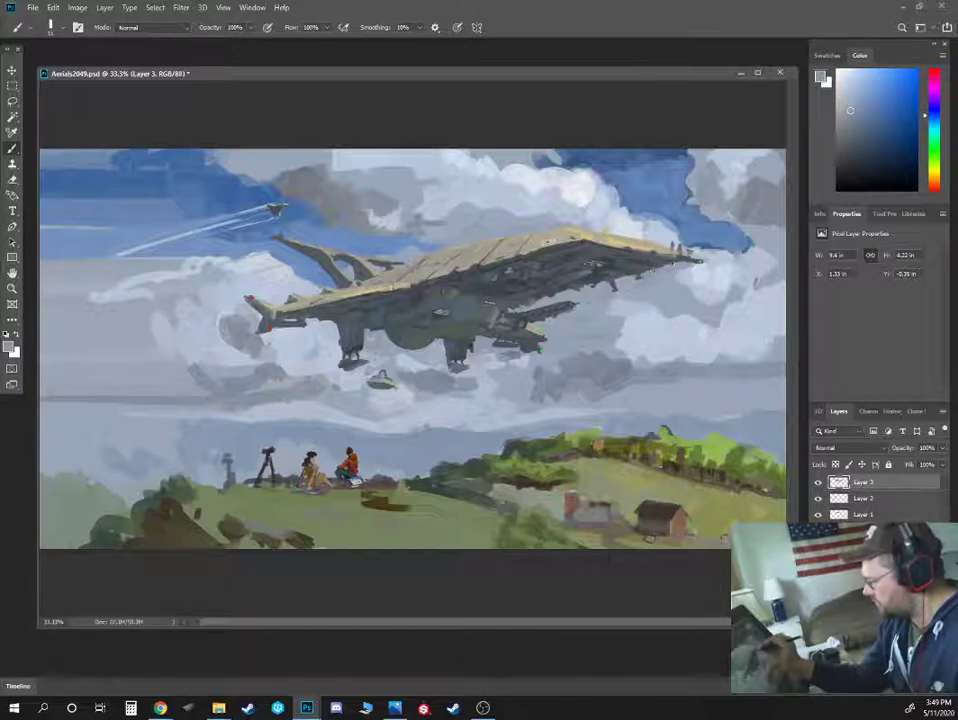
pyautogui.moveTo(648, 269); pyautogui.dragTo(650, 275)
pyautogui.keyDown('alt'); pyautogui.click(649, 276); pyautogui.keyUp('alt')
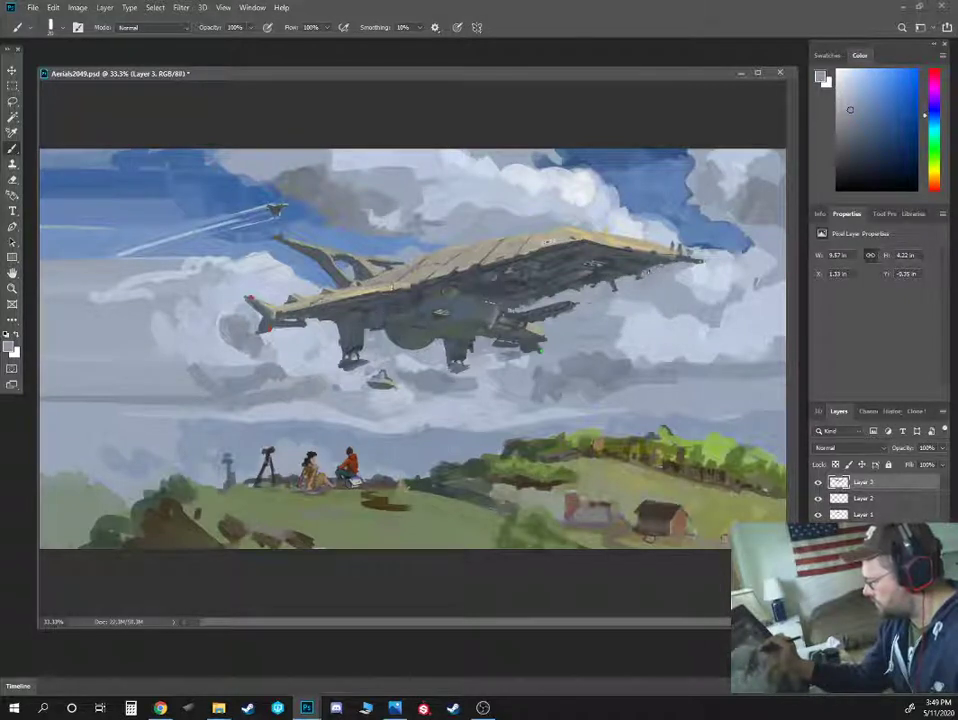
# Refine the silhouette of the airship's right wingtip with short strokes in colours sampled from the hull and surrounding clouds
pyautogui.keyDown('alt'); pyautogui.click(650, 264); pyautogui.keyUp('alt')
pyautogui.moveTo(652, 267)
pyautogui.mouseDown()
pyautogui.moveTo(716, 264)
pyautogui.moveTo(714, 256)
pyautogui.mouseUp()
pyautogui.keyDown('alt'); pyautogui.click(655, 271); pyautogui.keyUp('alt')
pyautogui.keyDown('alt'); pyautogui.click(700, 268); pyautogui.keyUp('alt')
pyautogui.keyDown('alt'); pyautogui.click(690, 261); pyautogui.keyUp('alt')
pyautogui.keyDown('alt'); pyautogui.click(723, 267); pyautogui.keyUp('alt')
pyautogui.keyDown('alt'); pyautogui.click(693, 257); pyautogui.keyUp('alt')
# Paint a small tower on the deck's front corner in sampled dark gray, then in a lighter cream
pyautogui.keyDown('alt'); pyautogui.click(598, 278); pyautogui.keyUp('alt')
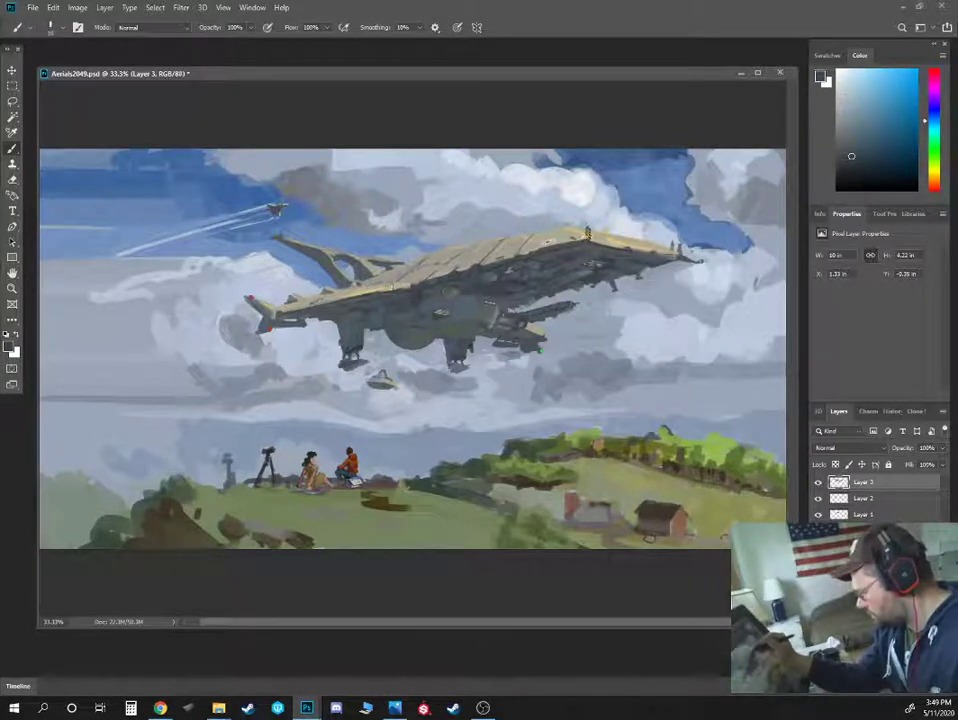
pyautogui.keyDown('alt'); pyautogui.click(600, 258); pyautogui.keyUp('alt')
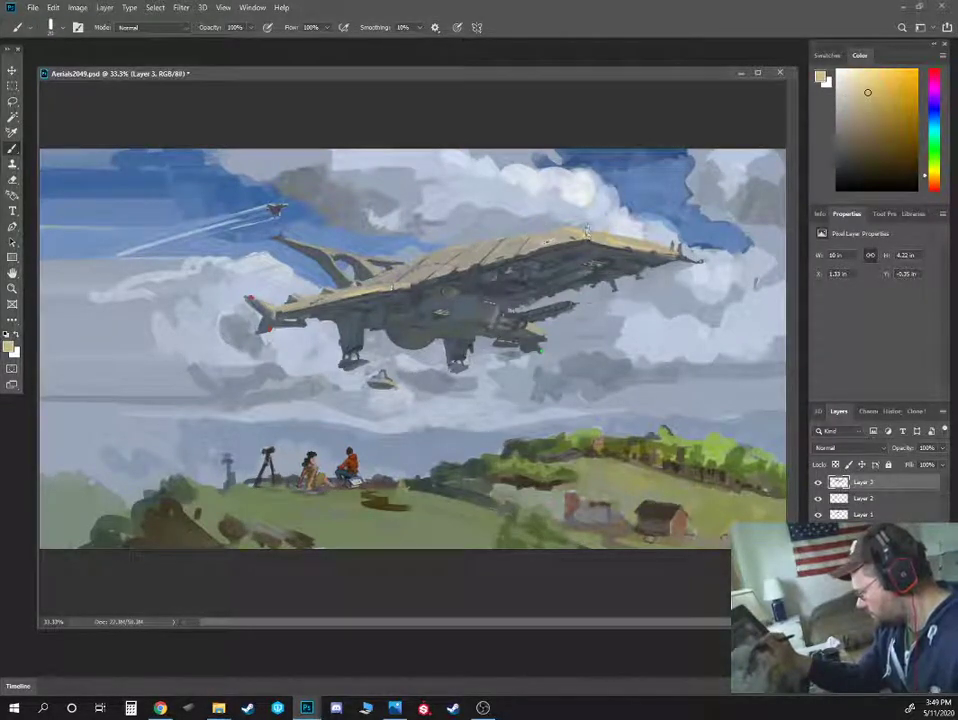
pyautogui.click(851, 82)
pyautogui.press('[')
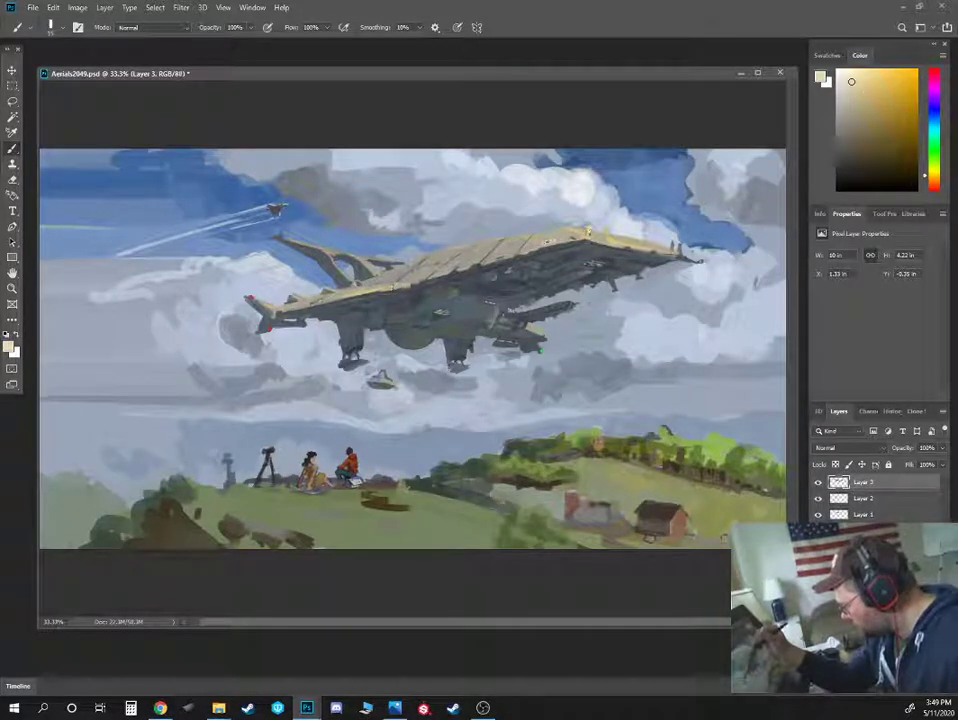
# Reshape the small dark mast near the right wingtip using sampled hull gray and cloud gray
pyautogui.keyDown('alt'); pyautogui.click(683, 290); pyautogui.keyUp('alt')
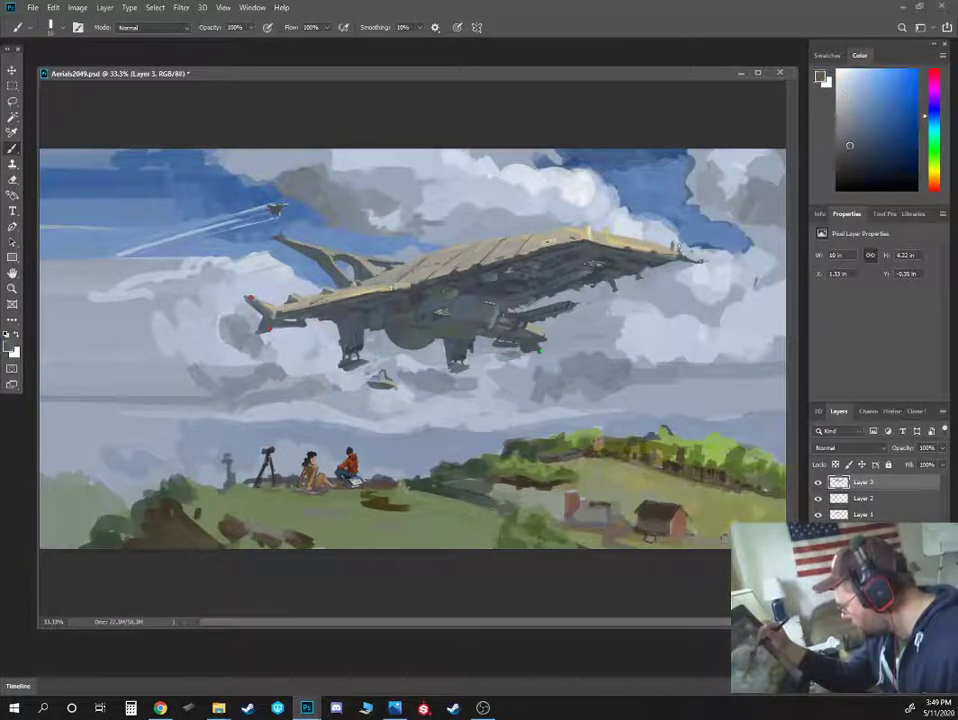
pyautogui.keyDown('alt'); pyautogui.click(508, 190); pyautogui.keyUp('alt')
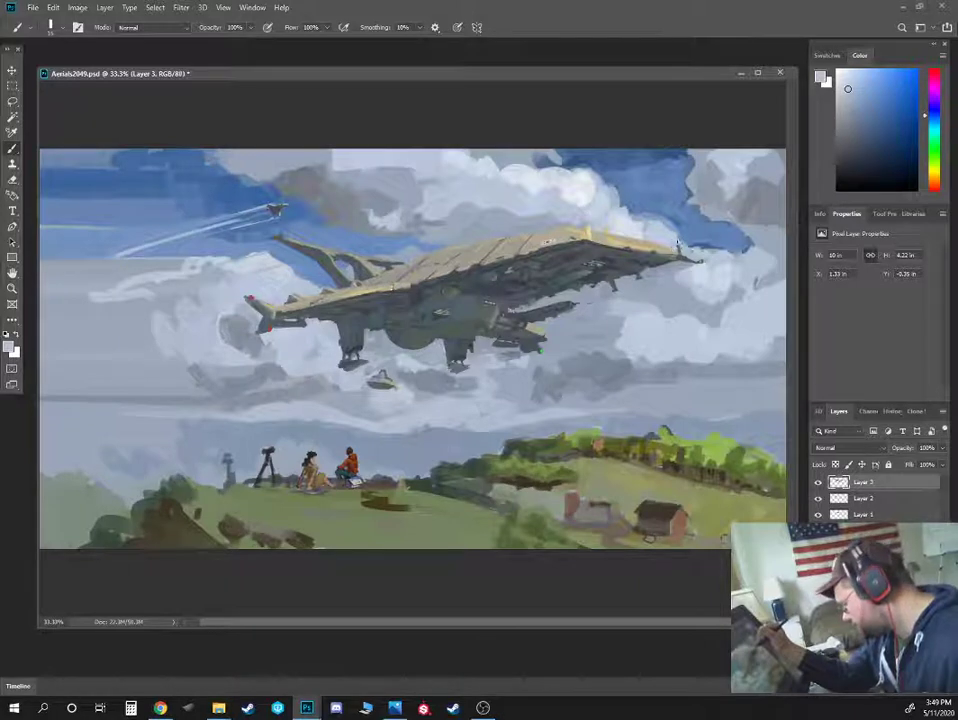
# Add a red light at the deck's front corner and touch up the adjoining deck edge with sampled tan and gray
pyautogui.keyDown('alt'); pyautogui.click(583, 238); pyautogui.keyUp('alt')
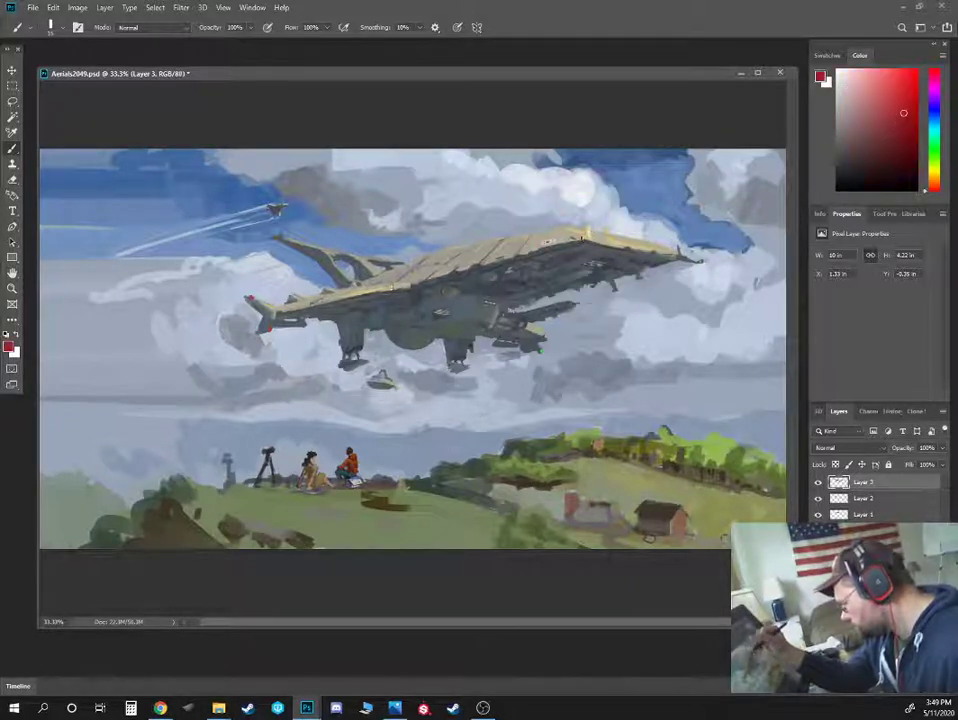
pyautogui.keyDown('alt'); pyautogui.click(583, 241); pyautogui.keyUp('alt')
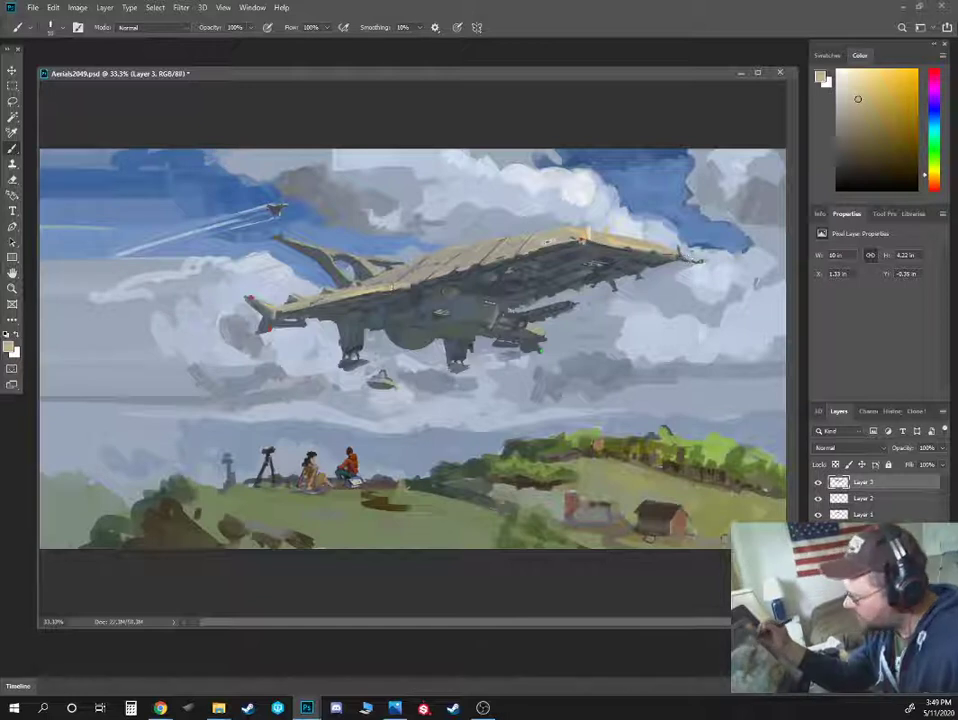
pyautogui.keyDown('alt'); pyautogui.click(568, 239); pyautogui.keyUp('alt')
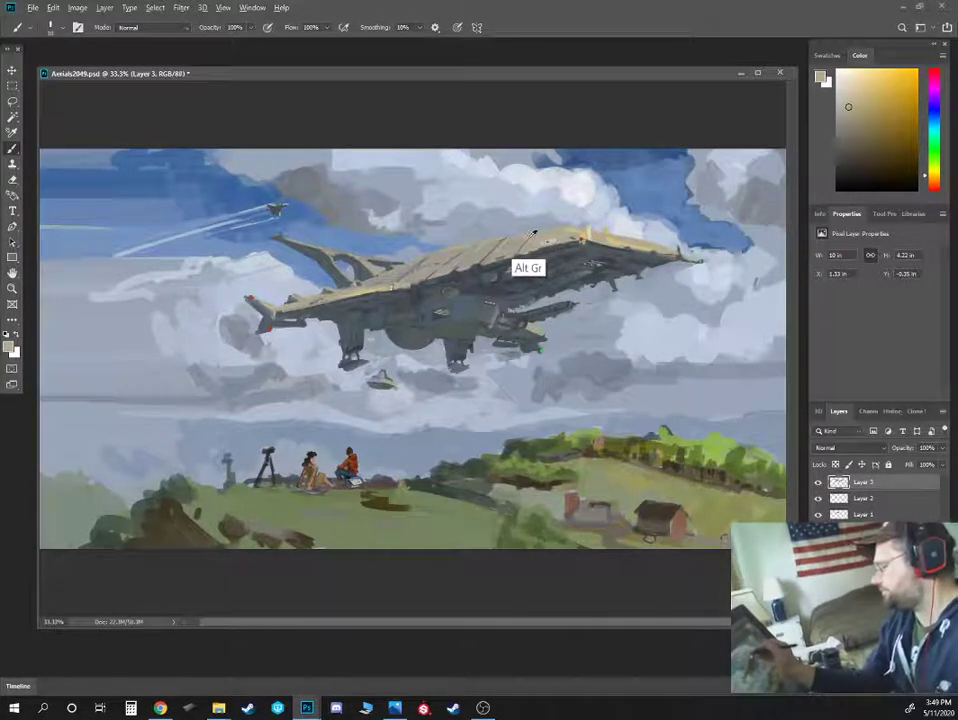
pyautogui.keyDown('alt'); pyautogui.click(554, 226); pyautogui.keyUp('alt')
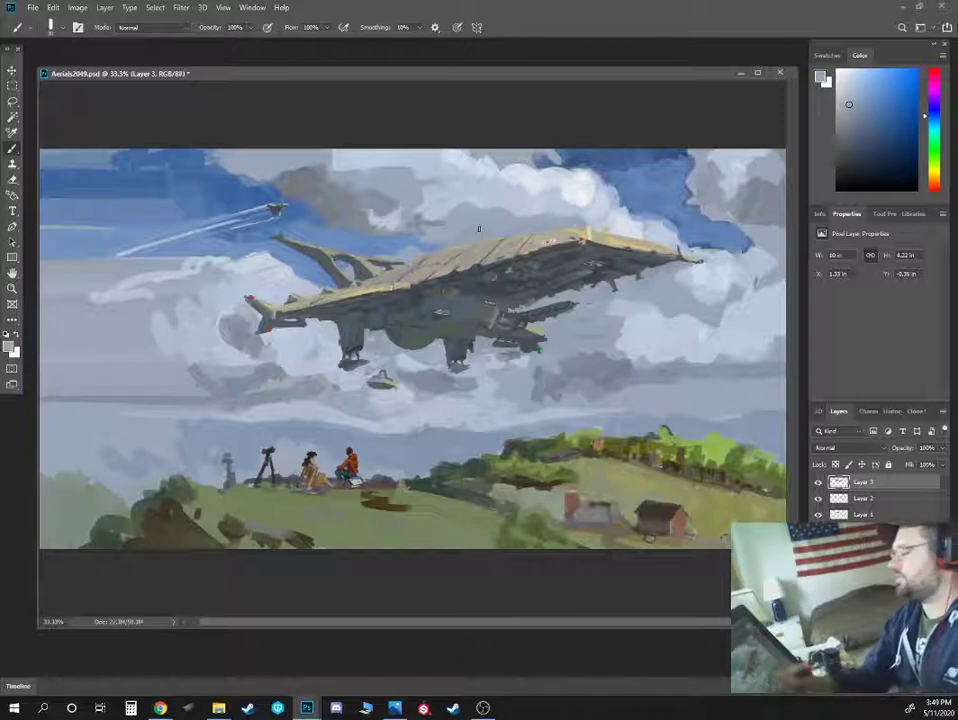
pyautogui.keyDown('alt'); pyautogui.click(371, 283); pyautogui.keyUp('alt')
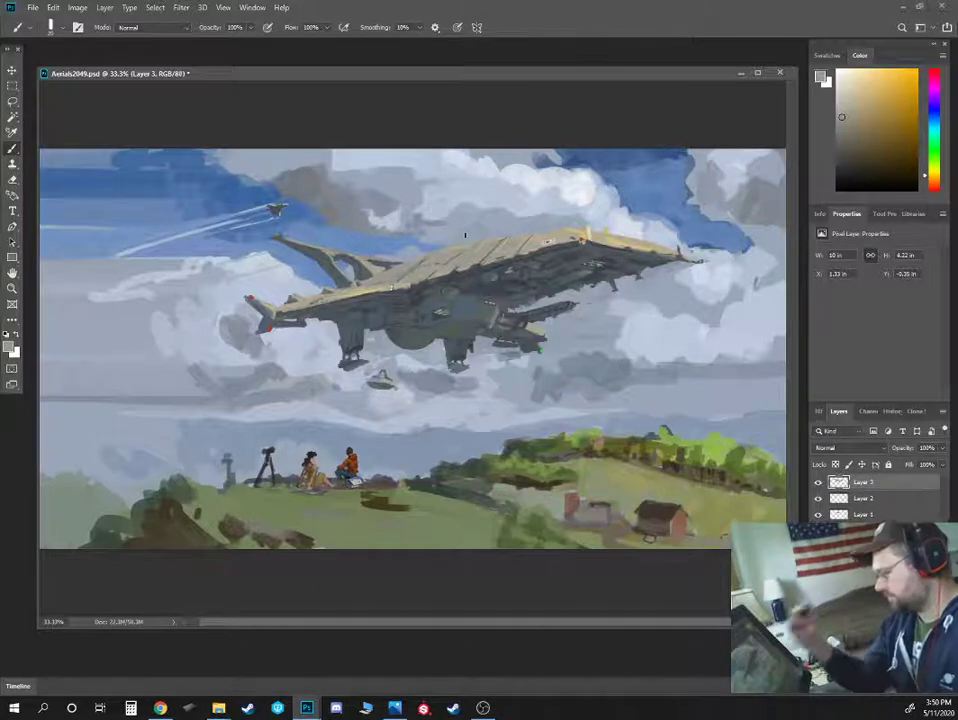
# Lasso the airship's left tail section back to the first landing leg and copy it to a new layer
pyautogui.hotkey('ctrl', '+')
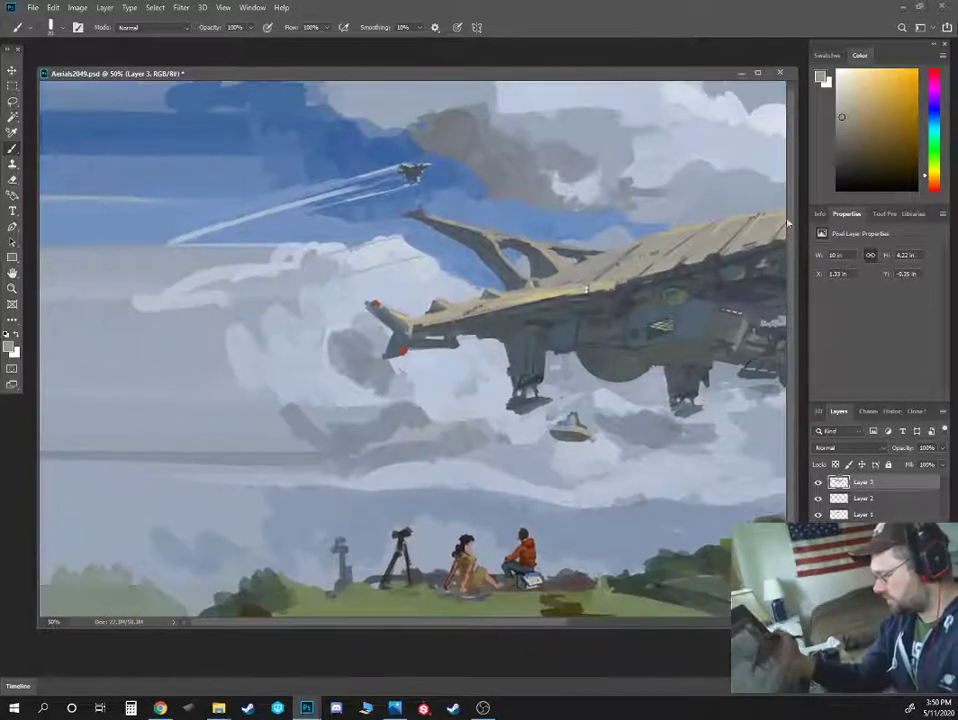
pyautogui.hotkey('ctrl', '-')
pyautogui.hotkey('ctrl', '+')
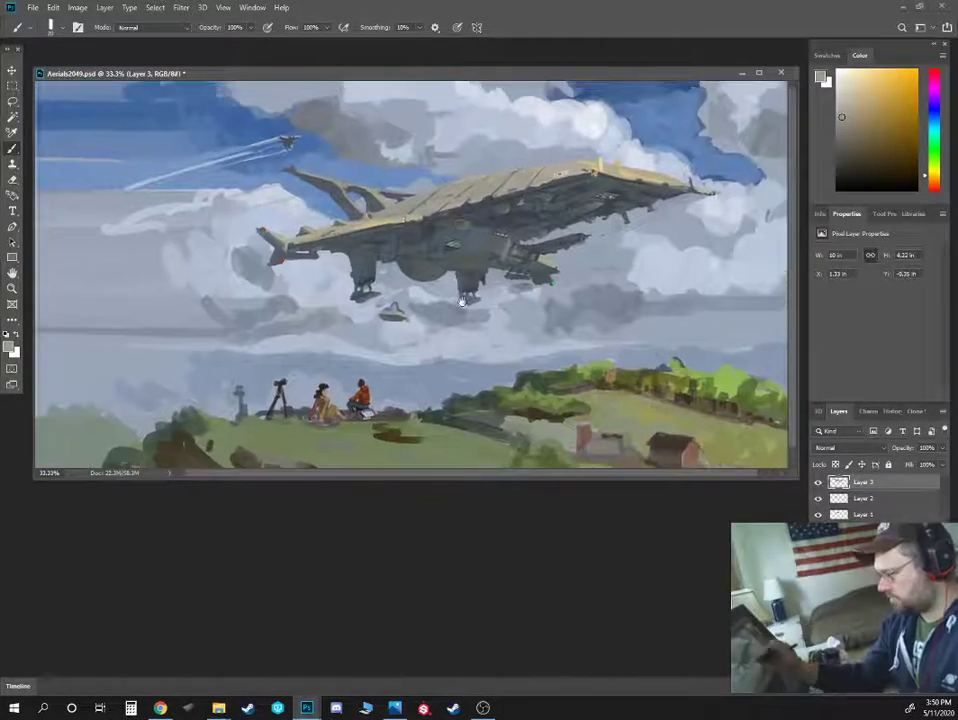
pyautogui.press('l')
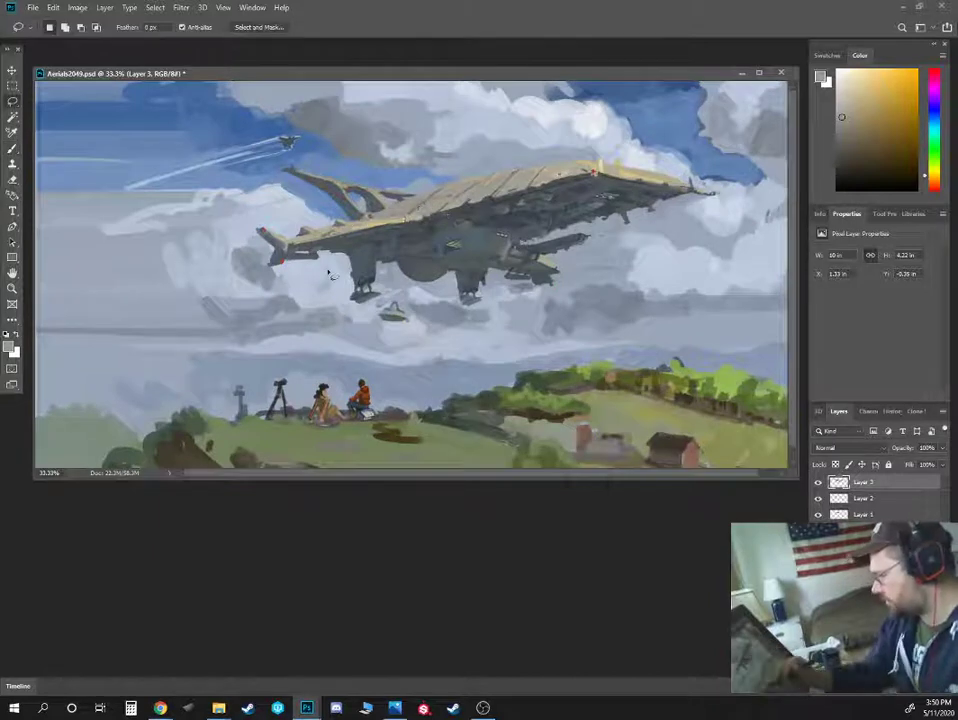
pyautogui.moveTo(356, 222)
pyautogui.mouseDown()
pyautogui.moveTo(396, 213)
pyautogui.moveTo(425, 224)
pyautogui.moveTo(378, 257)
pyautogui.mouseUp()
pyautogui.moveTo(288, 193); pyautogui.dragTo(284, 213)
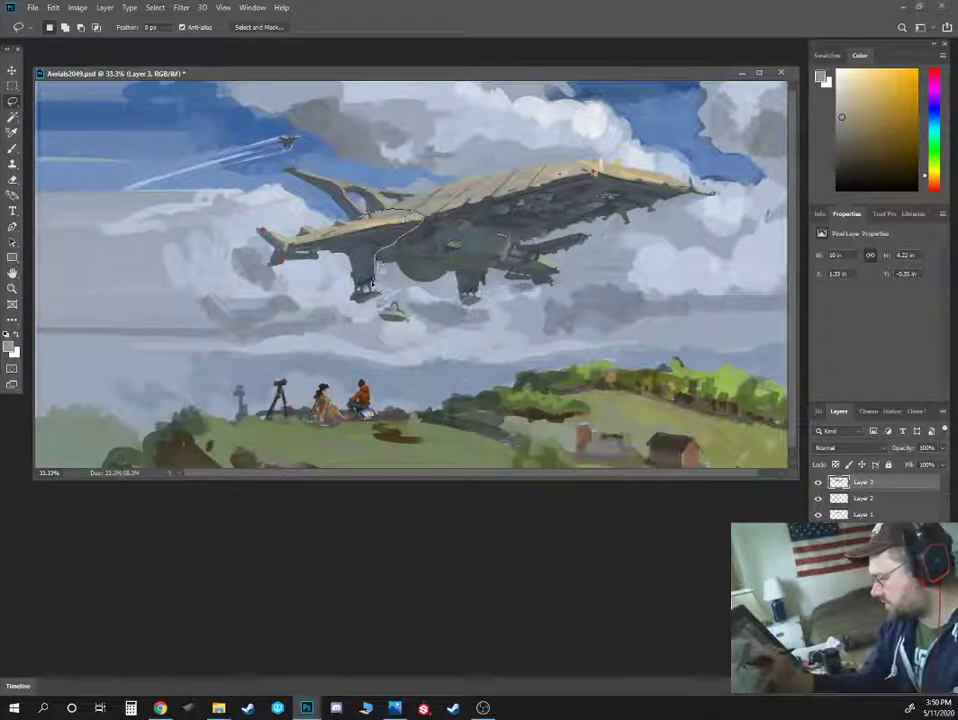
pyautogui.moveTo(372, 285)
pyautogui.mouseDown()
pyautogui.moveTo(356, 284)
pyautogui.moveTo(341, 250)
pyautogui.moveTo(273, 267)
pyautogui.moveTo(256, 233)
pyautogui.moveTo(335, 216)
pyautogui.mouseUp()
pyautogui.hotkey('ctrl', 'j')
# Distort the copied tail section so it stretches farther left and upward, extending the airship's rear
pyautogui.hotkey('ctrl', 't')
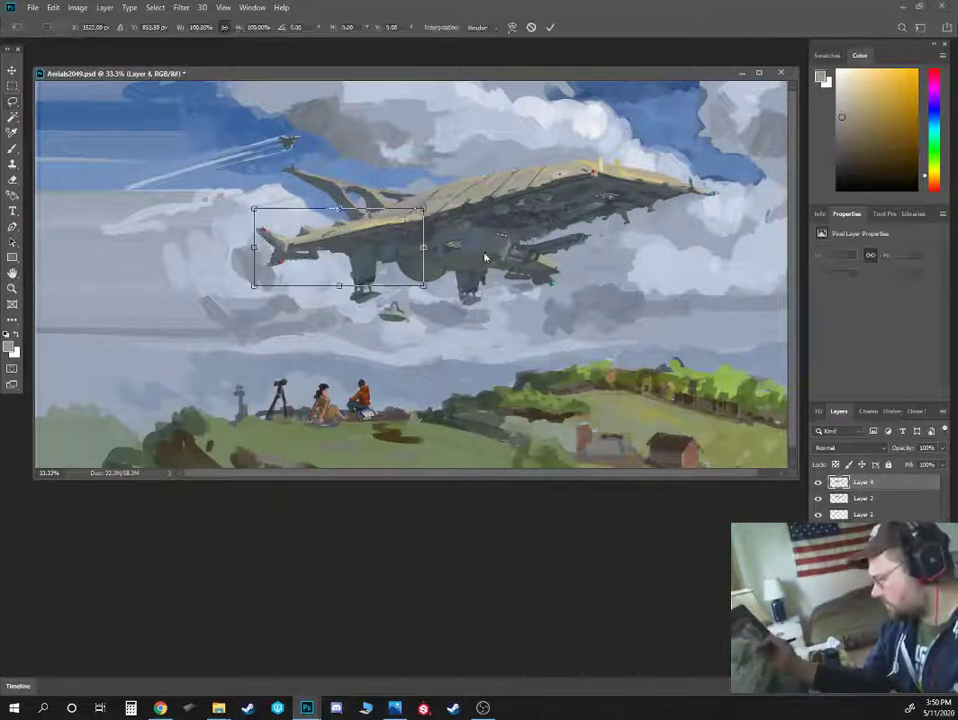
pyautogui.moveTo(253, 208); pyautogui.dragTo(205, 188)
pyautogui.moveTo(253, 285); pyautogui.dragTo(197, 277)
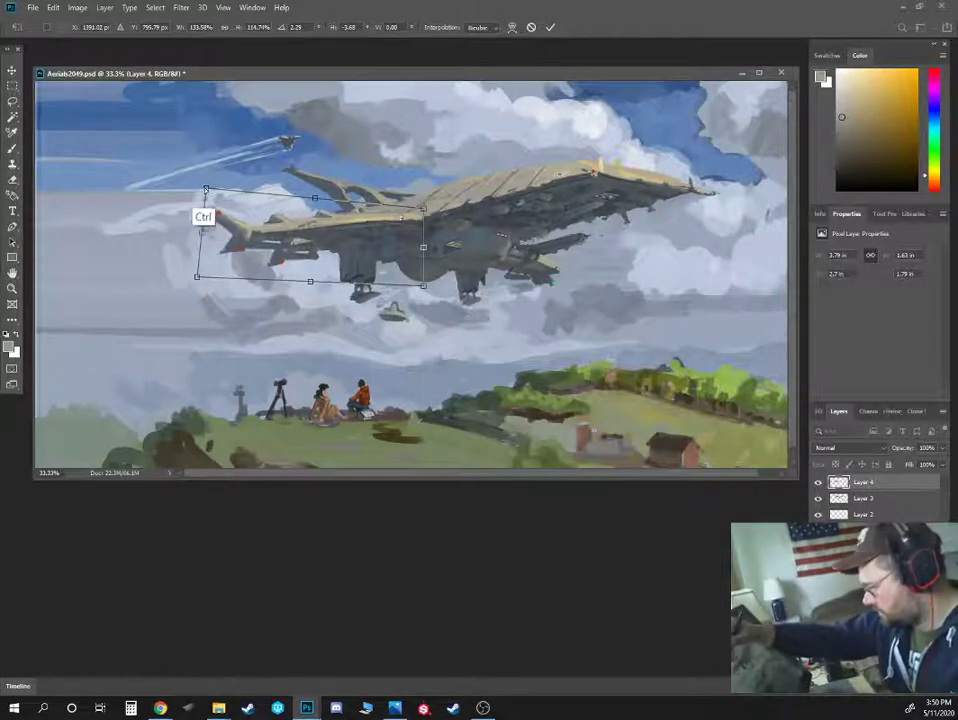
pyautogui.moveTo(205, 188); pyautogui.dragTo(188, 181)
pyautogui.press('Return')
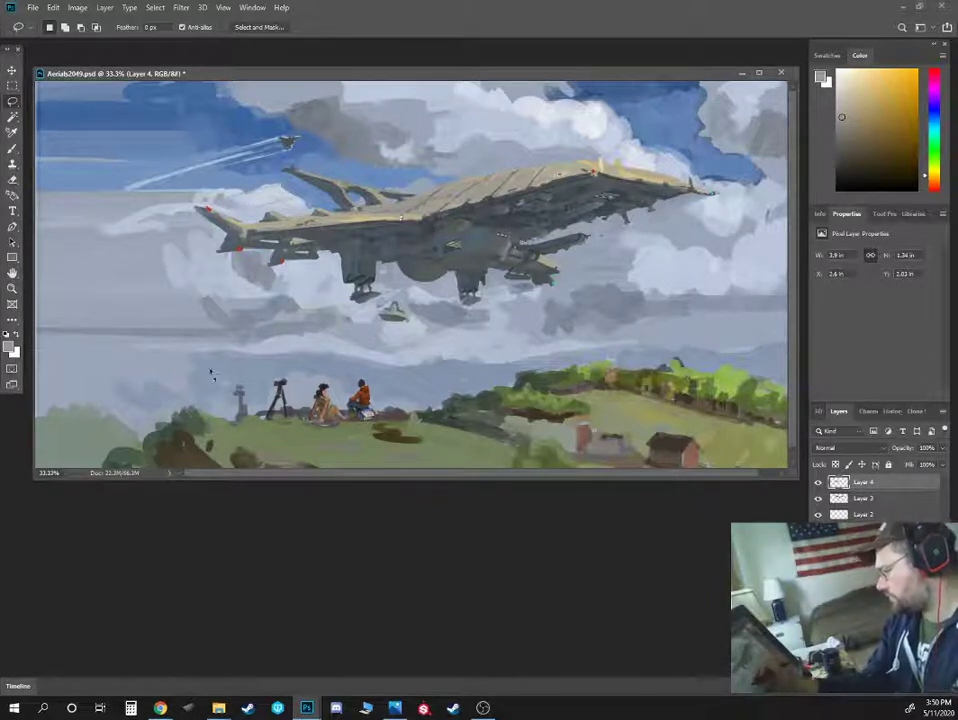
# Erase the stretched copy's duplicate landing leg with an enlarged soft edge brush so the original leg remains
pyautogui.press('b')
pyautogui.press(']')
pyautogui.press(']')
pyautogui.press(']')
pyautogui.press(']')
pyautogui.press(']')
pyautogui.moveTo(343, 255)
pyautogui.mouseDown()
pyautogui.moveTo(377, 258)
pyautogui.moveTo(378, 288)
pyautogui.mouseUp()
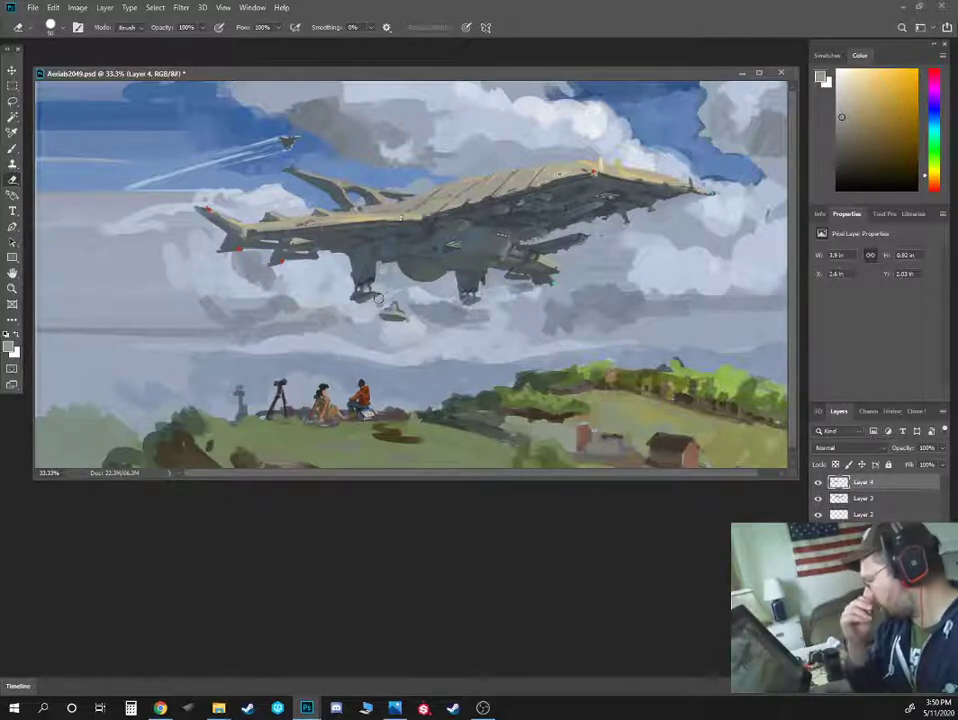
# Paint over the original tail fin remnant and its red light beneath the stretched tail, using sampled cloud and hull colours
pyautogui.press('b')
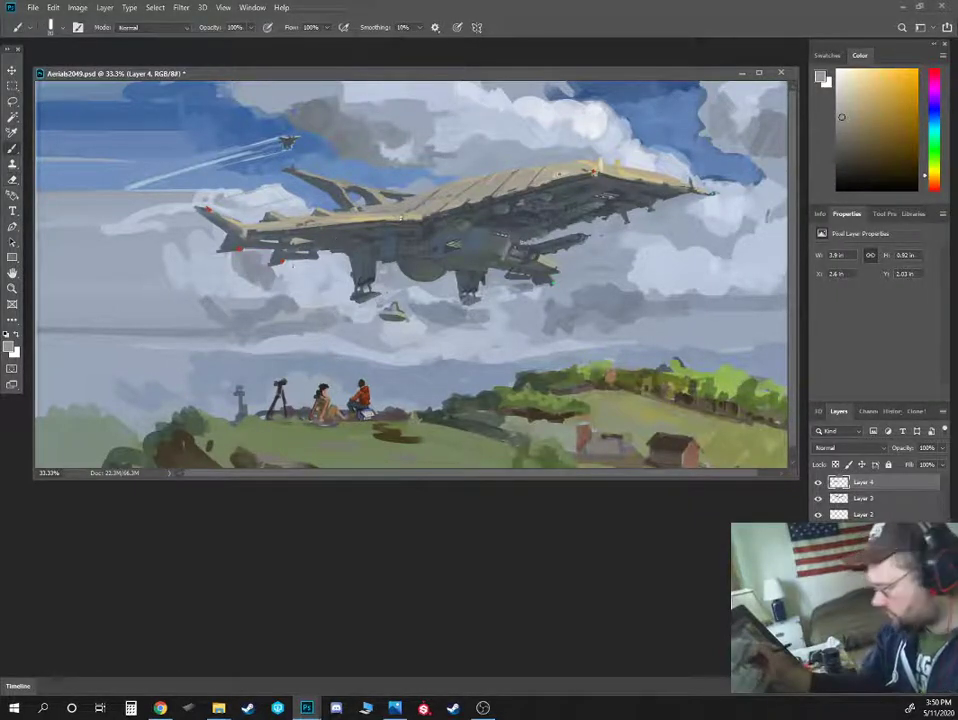
pyautogui.keyDown('alt'); pyautogui.click(288, 280); pyautogui.keyUp('alt')
pyautogui.moveTo(272, 257)
pyautogui.mouseDown()
pyautogui.moveTo(312, 255)
pyautogui.moveTo(276, 266)
pyautogui.mouseUp()
pyautogui.keyDown('alt'); pyautogui.click(321, 232); pyautogui.keyUp('alt')
pyautogui.keyDown('alt'); pyautogui.click(295, 242); pyautogui.keyUp('alt')
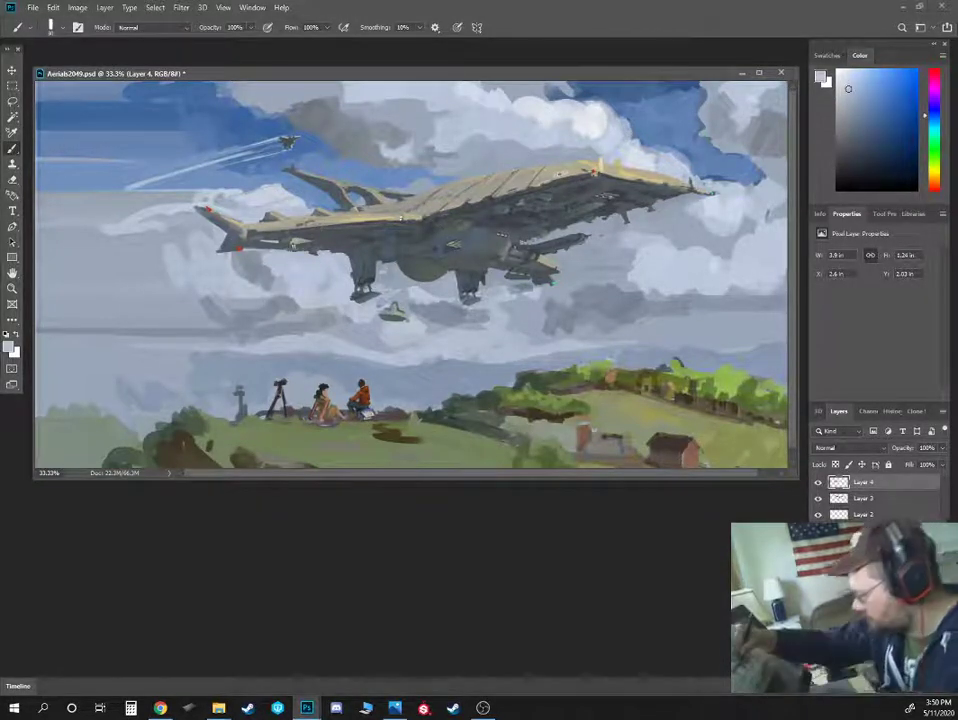
pyautogui.keyDown('alt'); pyautogui.click(307, 230); pyautogui.keyUp('alt')
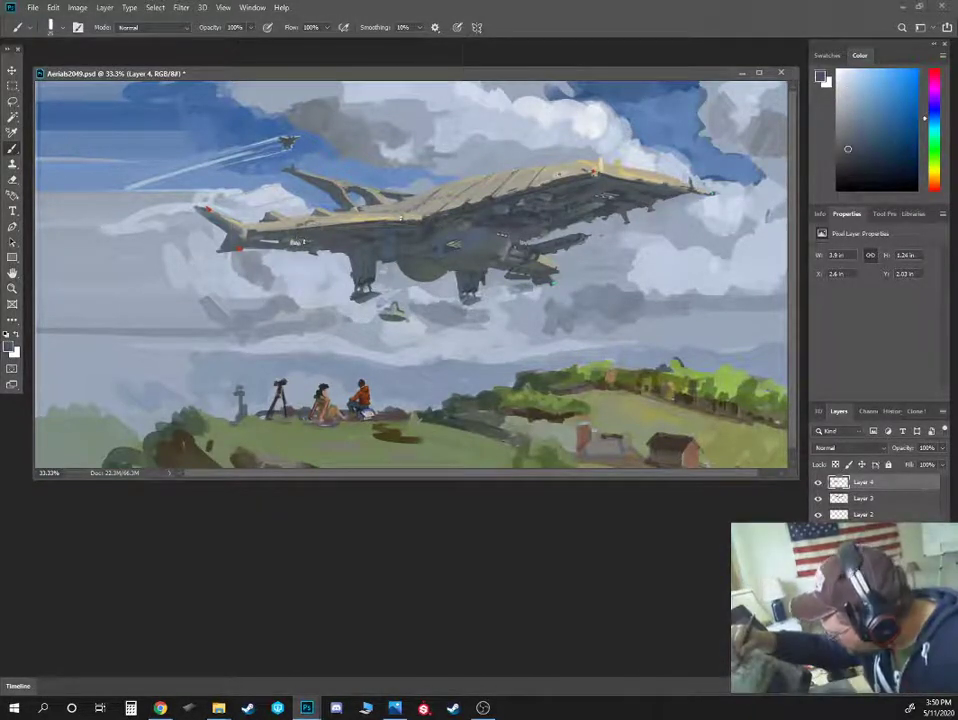
# Clean up the lower tail fin and paint out its red light with sampled grays
pyautogui.keyDown('alt'); pyautogui.click(218, 207); pyautogui.keyUp('alt')
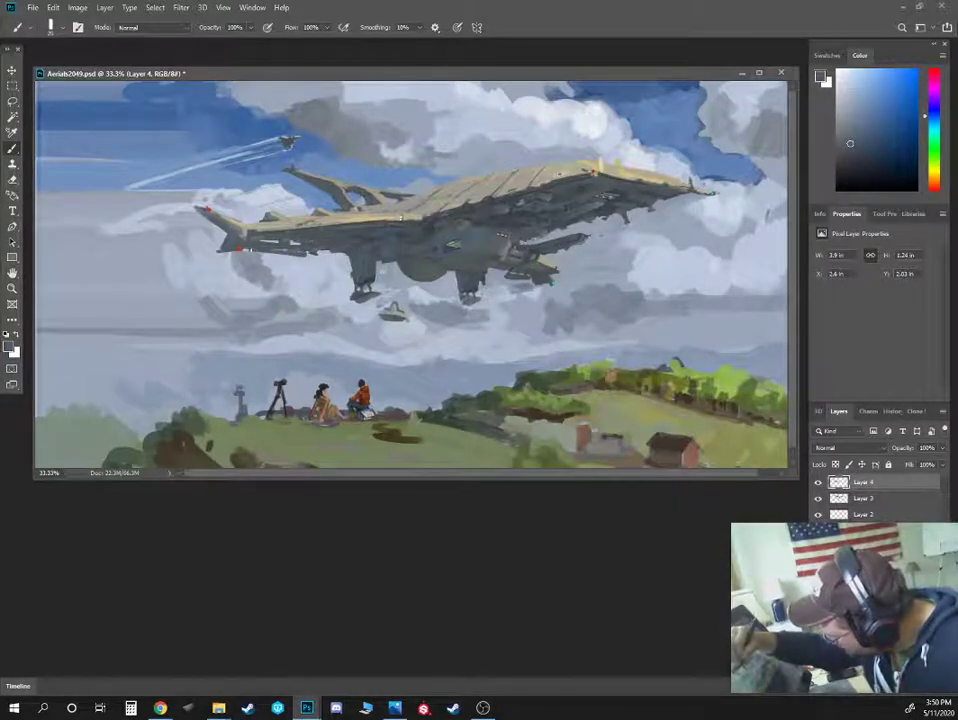
pyautogui.keyDown('alt'); pyautogui.click(186, 187); pyautogui.keyUp('alt')
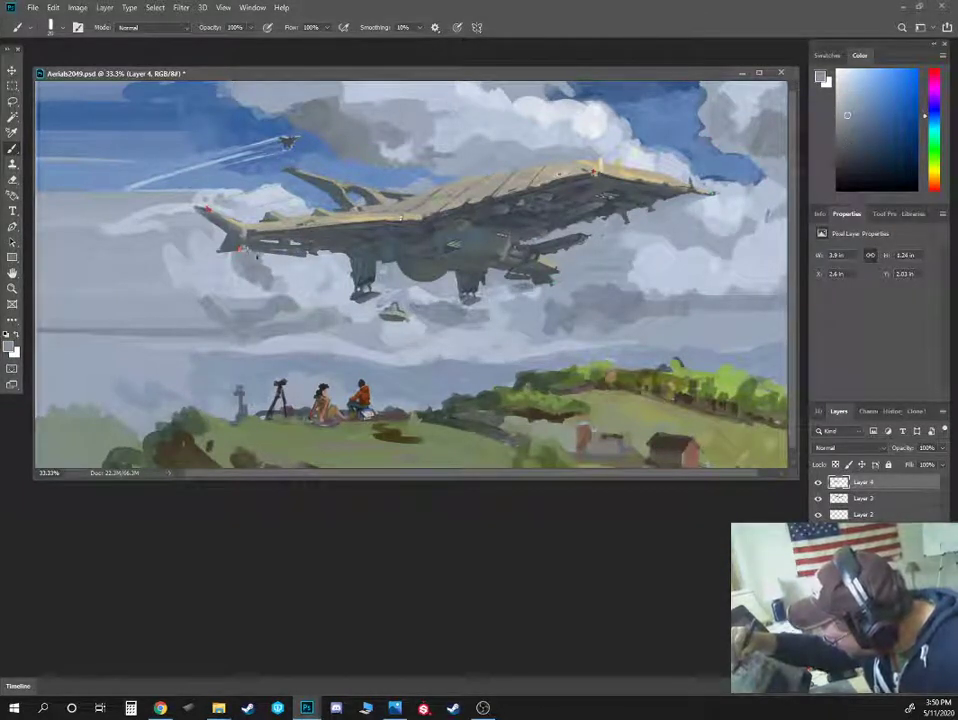
pyautogui.keyDown('alt'); pyautogui.click(203, 181); pyautogui.keyUp('alt')
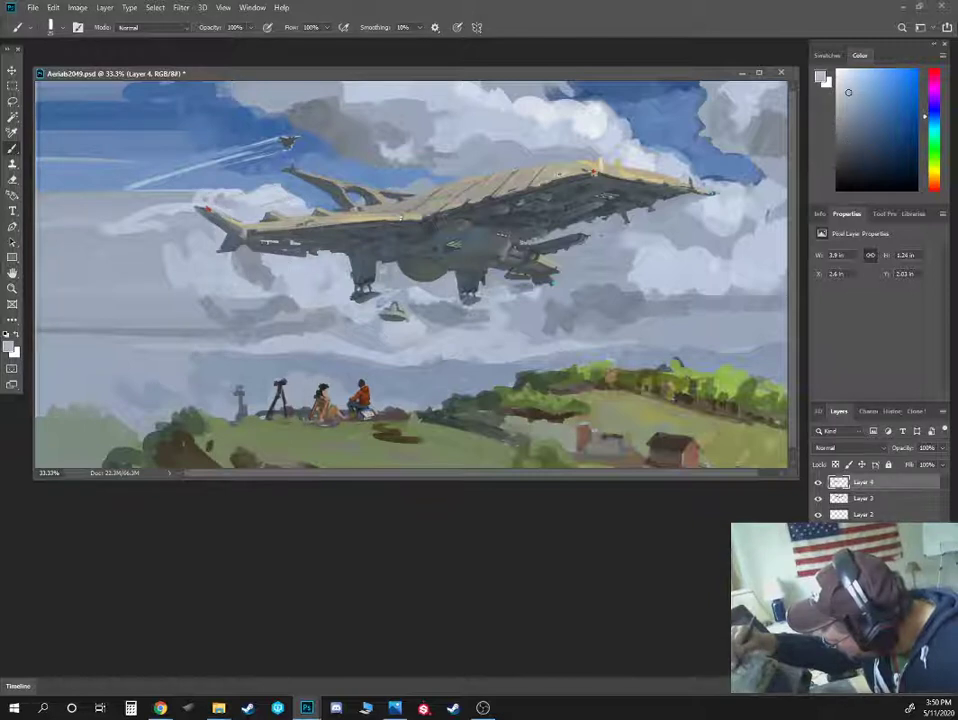
# Define the struts and sky gaps under the stretched tail with sampled cloud gray and dark hull tones
pyautogui.keyDown('alt'); pyautogui.click(285, 244); pyautogui.keyUp('alt')
pyautogui.moveTo(287, 241)
pyautogui.mouseDown()
pyautogui.moveTo(299, 243)
pyautogui.moveTo(288, 249)
pyautogui.mouseUp()
pyautogui.keyDown('alt'); pyautogui.click(293, 255); pyautogui.keyUp('alt')
pyautogui.keyDown('alt'); pyautogui.click(308, 256); pyautogui.keyUp('alt')
pyautogui.keyDown('alt'); pyautogui.click(229, 190); pyautogui.keyUp('alt')
pyautogui.keyDown('alt'); pyautogui.click(234, 188); pyautogui.keyUp('alt')
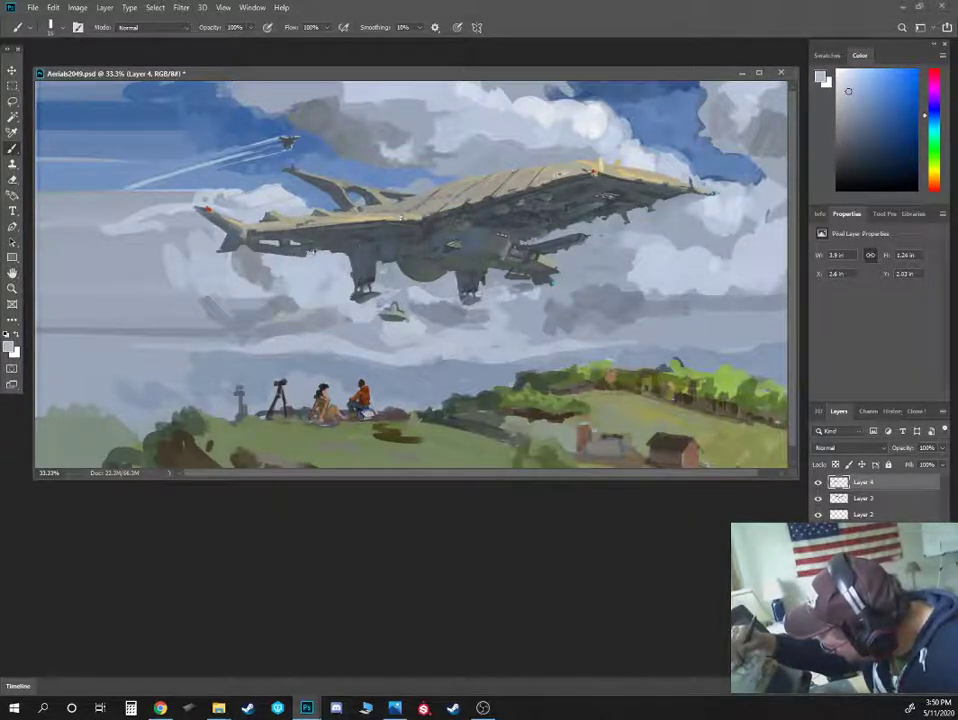
pyautogui.keyDown('alt'); pyautogui.click(246, 209); pyautogui.keyUp('alt')
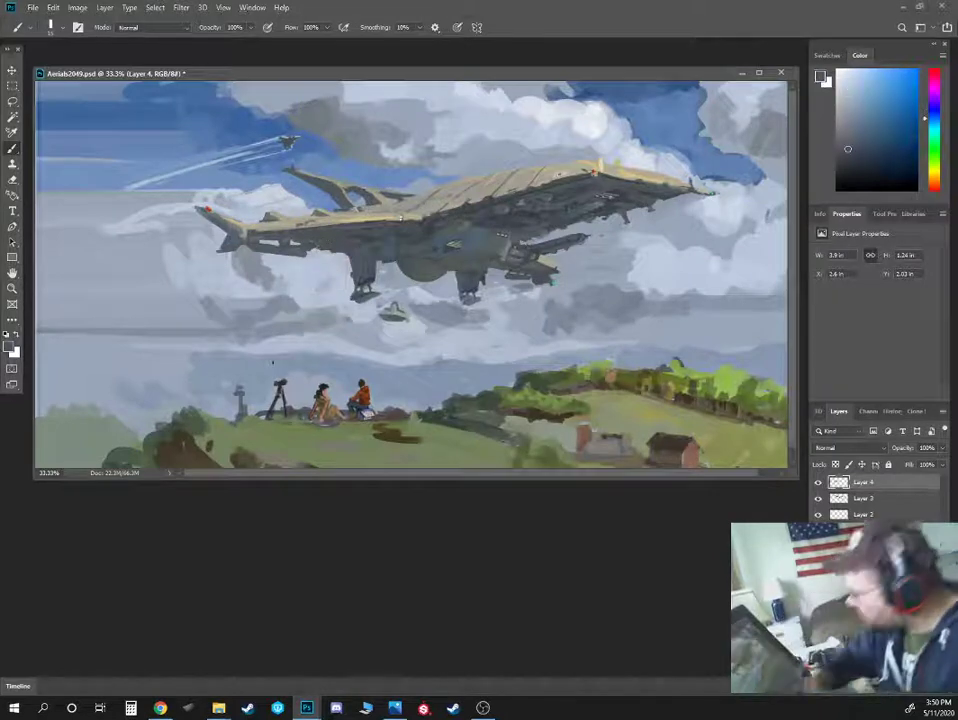
# Paint a second small tan structure on the deck edge just right of the front tower
pyautogui.hotkey('ctrl', '-')
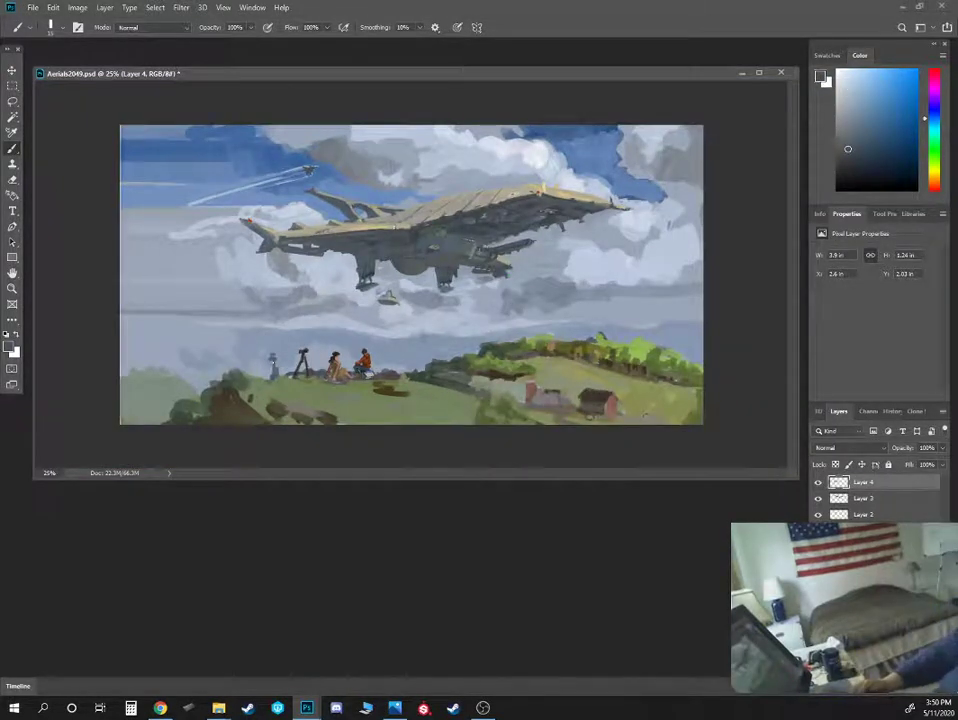
pyautogui.hotkey('ctrl', '+')
pyautogui.hotkey('ctrl', '+')
pyautogui.moveTo(656, 214); pyautogui.dragTo(331, 331)
pyautogui.keyDown('alt'); pyautogui.click(492, 205); pyautogui.keyUp('alt')
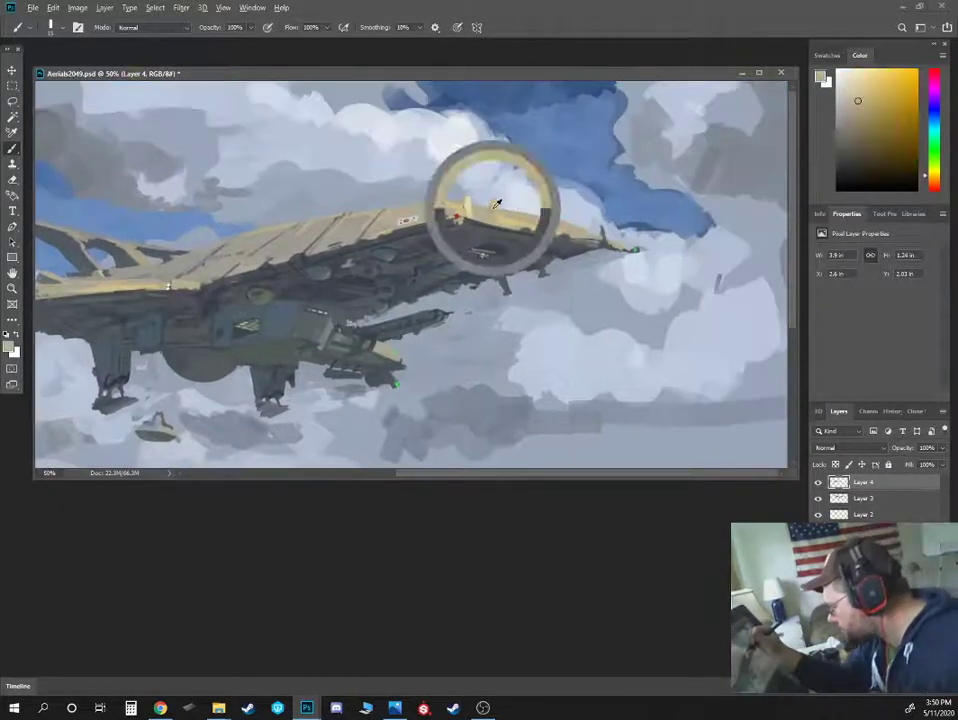
pyautogui.moveTo(482, 205); pyautogui.dragTo(492, 207)
pyautogui.keyDown('alt'); pyautogui.click(480, 238); pyautogui.keyUp('alt')
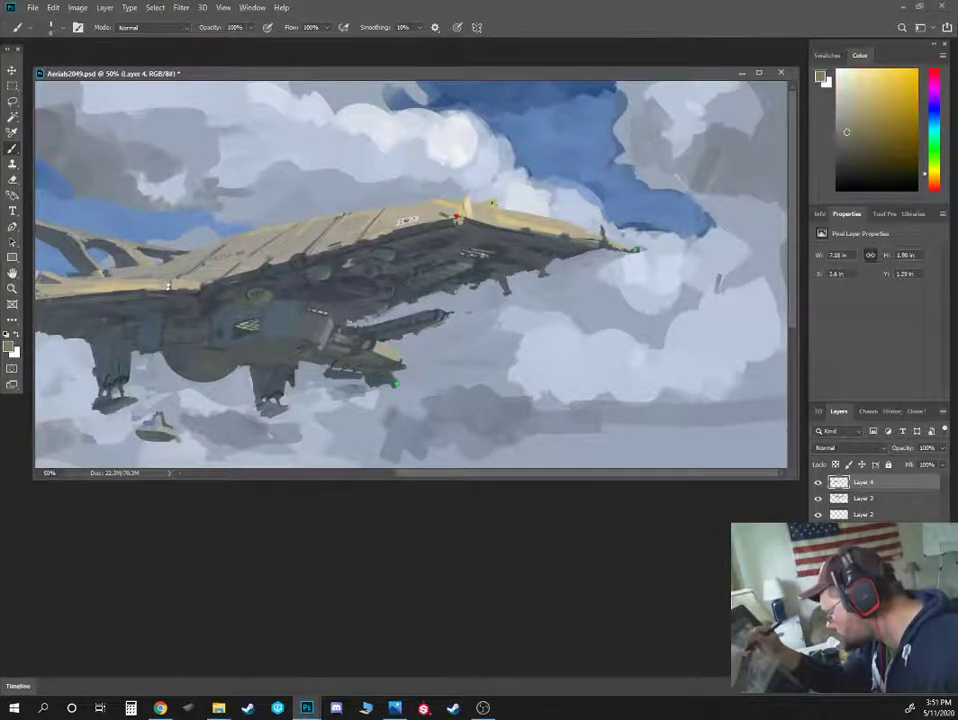
# Sharpen the deck's upper edge between the front tower and right wingtip with sampled yellow deck and pale cloud colours
pyautogui.keyDown('alt'); pyautogui.click(495, 203); pyautogui.keyUp('alt')
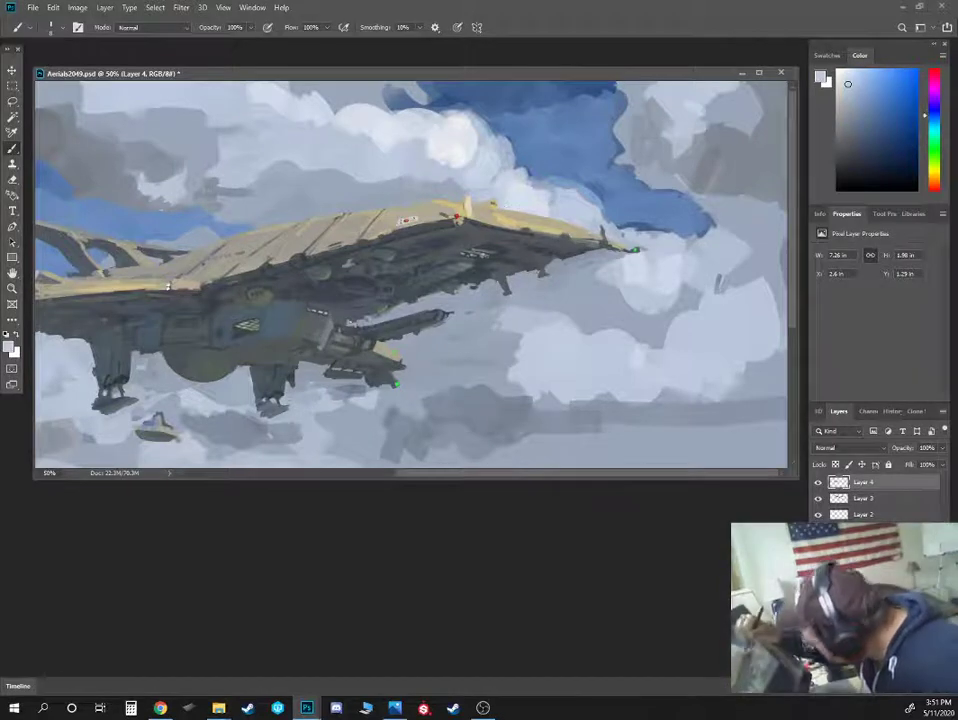
pyautogui.keyDown('alt'); pyautogui.click(507, 212); pyautogui.keyUp('alt')
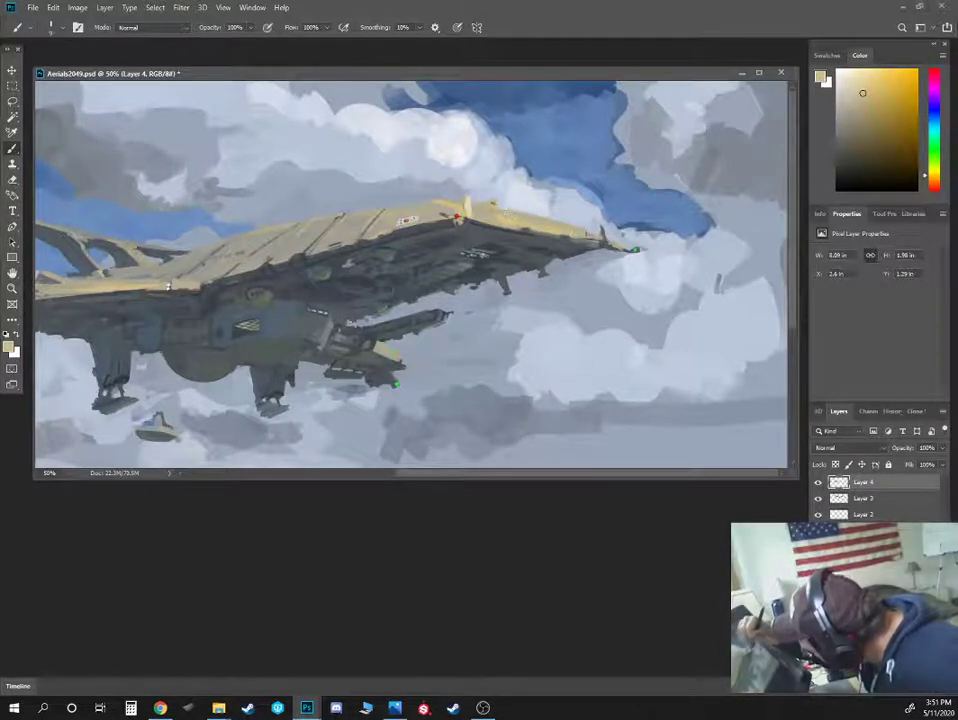
pyautogui.keyDown('alt'); pyautogui.click(538, 213); pyautogui.keyUp('alt')
pyautogui.moveTo(541, 217); pyautogui.dragTo(579, 231)
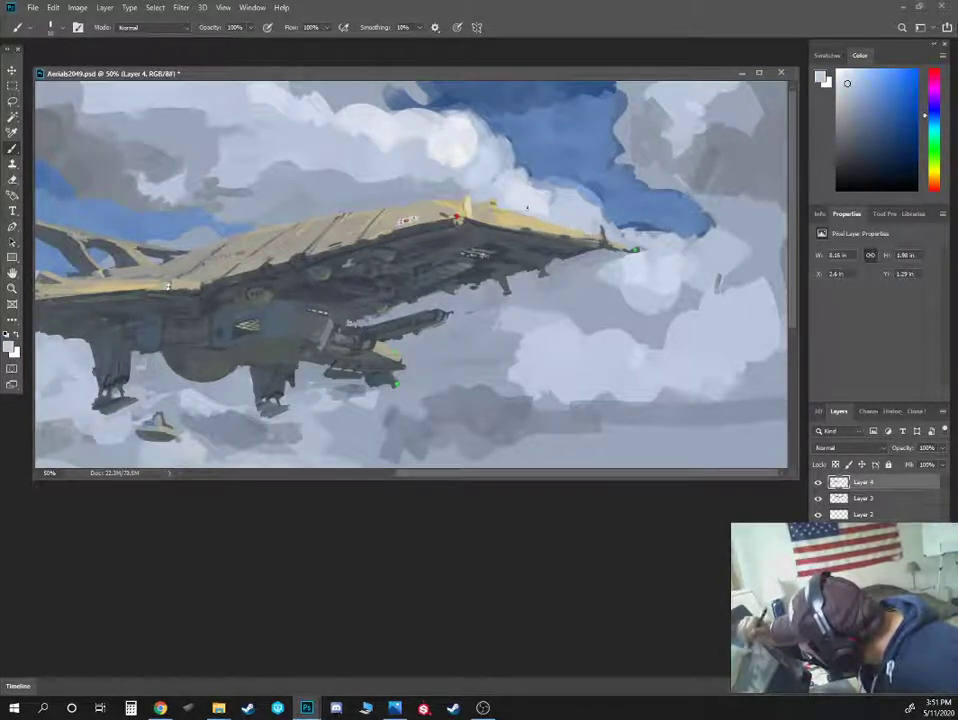
pyautogui.keyDown('alt'); pyautogui.click(524, 209); pyautogui.keyUp('alt')
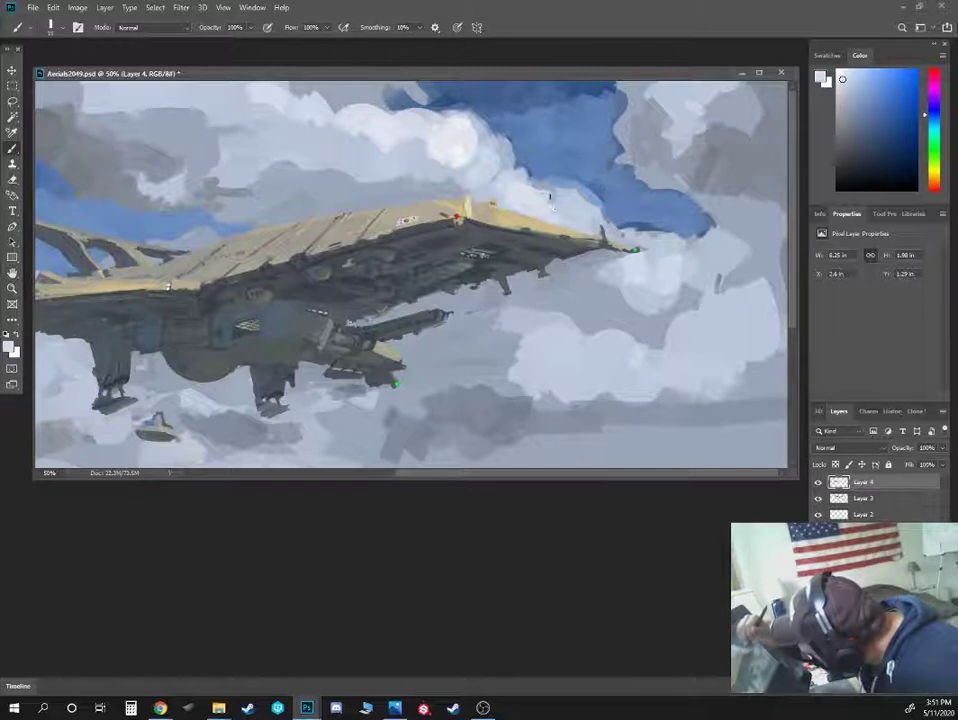
# Refine the cloud edge above the deck and brighten the deck surface right of the front tower with a lighter yellow
pyautogui.moveTo(408, 146); pyautogui.dragTo(390, 130)
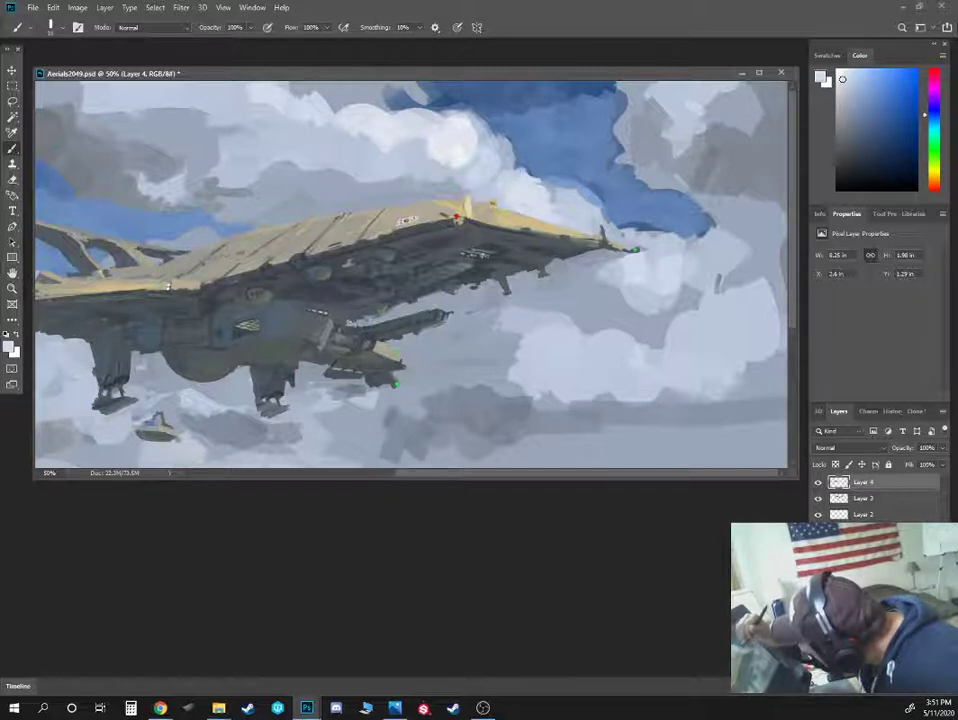
pyautogui.keyDown('alt'); pyautogui.click(503, 216); pyautogui.keyUp('alt')
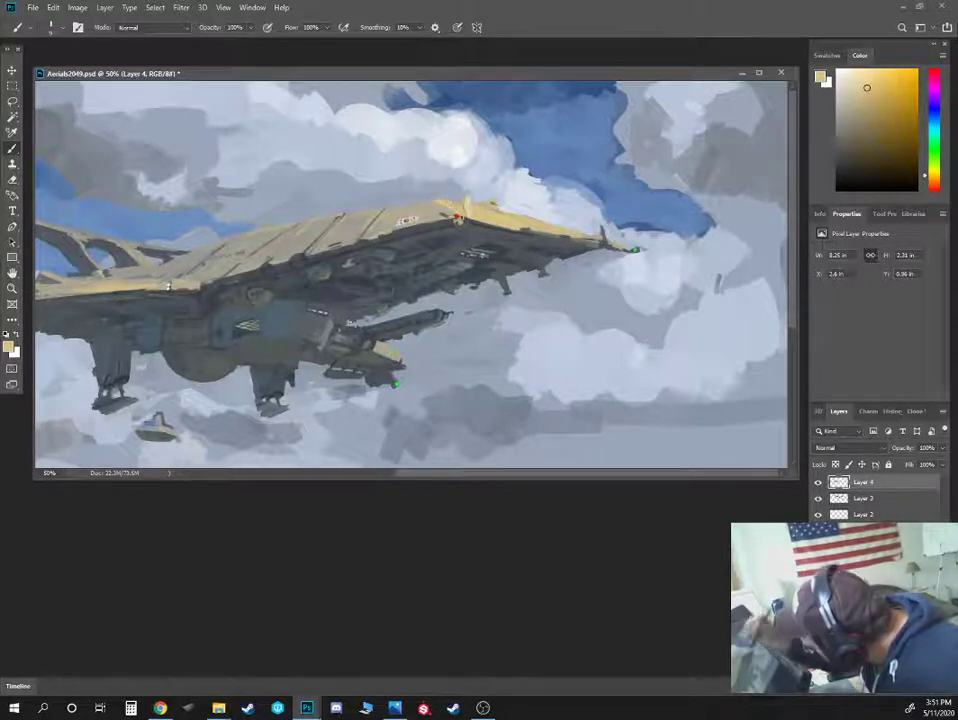
pyautogui.click(870, 73)
pyautogui.press(']')
pyautogui.moveTo(469, 215); pyautogui.dragTo(504, 223)
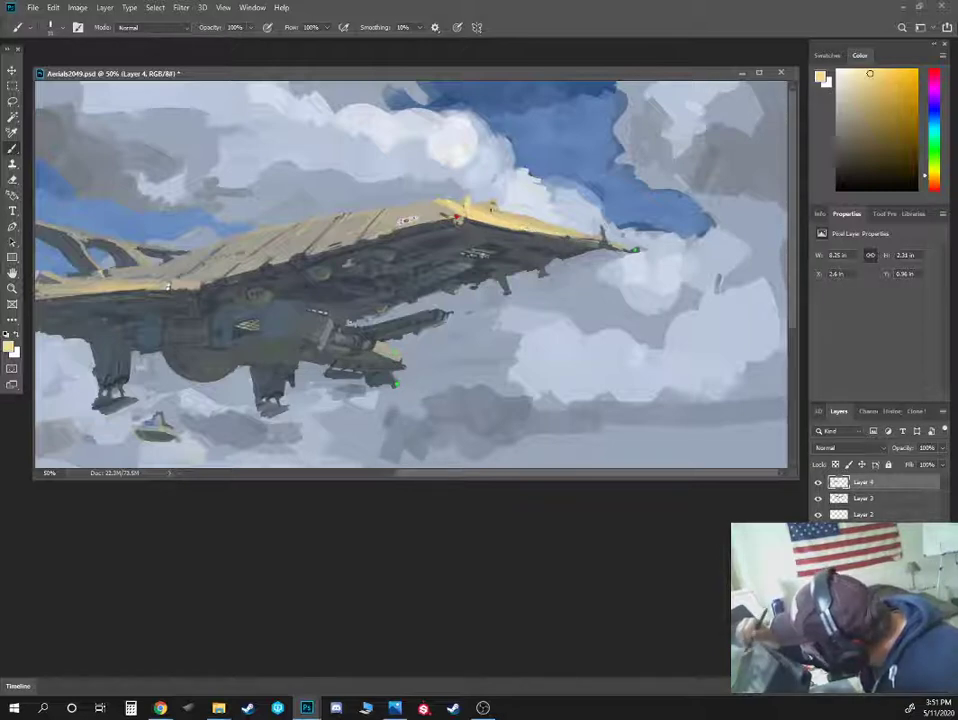
pyautogui.hotkey('ctrl', '-')
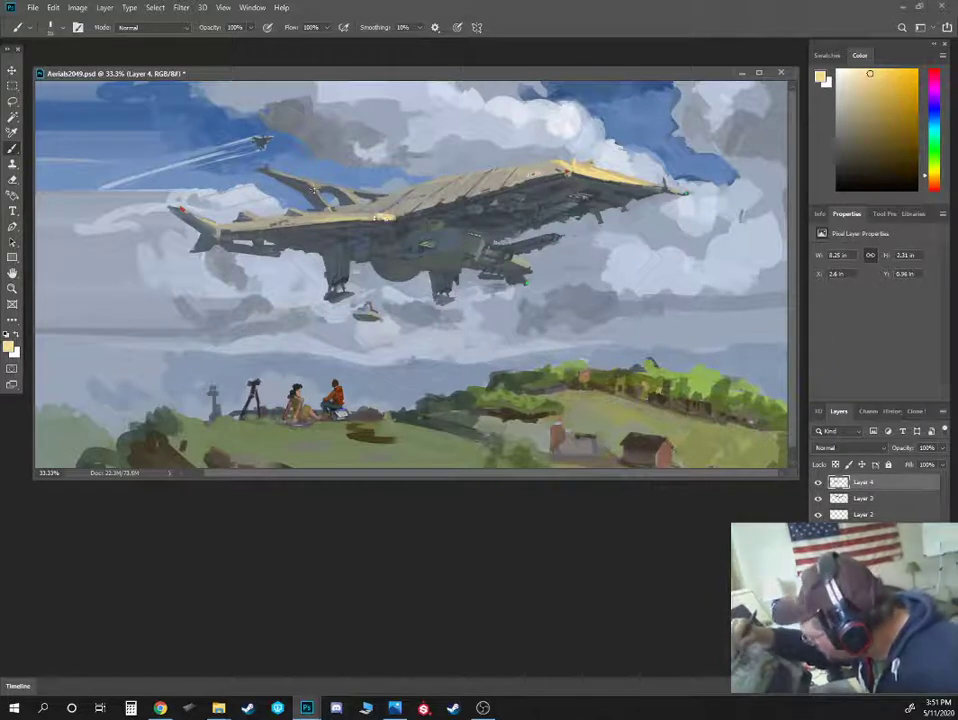
# Touch up the airship's tail and mid-deck panel edges with sampled tan and dark gray colours
pyautogui.keyDown('alt'); pyautogui.click(260, 143); pyautogui.keyUp('alt')
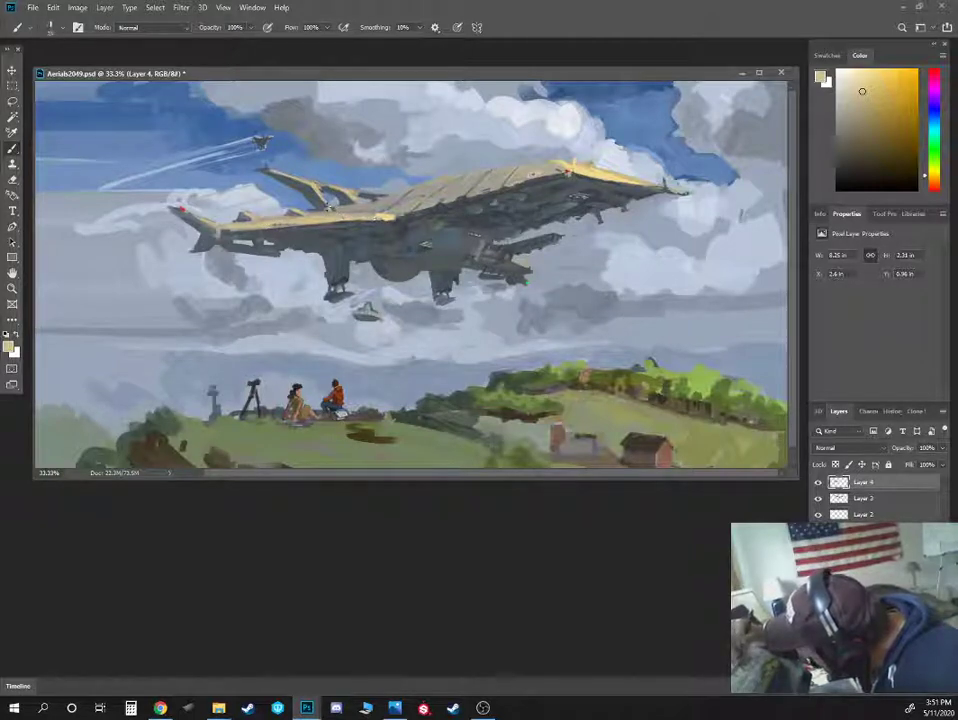
pyautogui.hotkey('ctrl', '+')
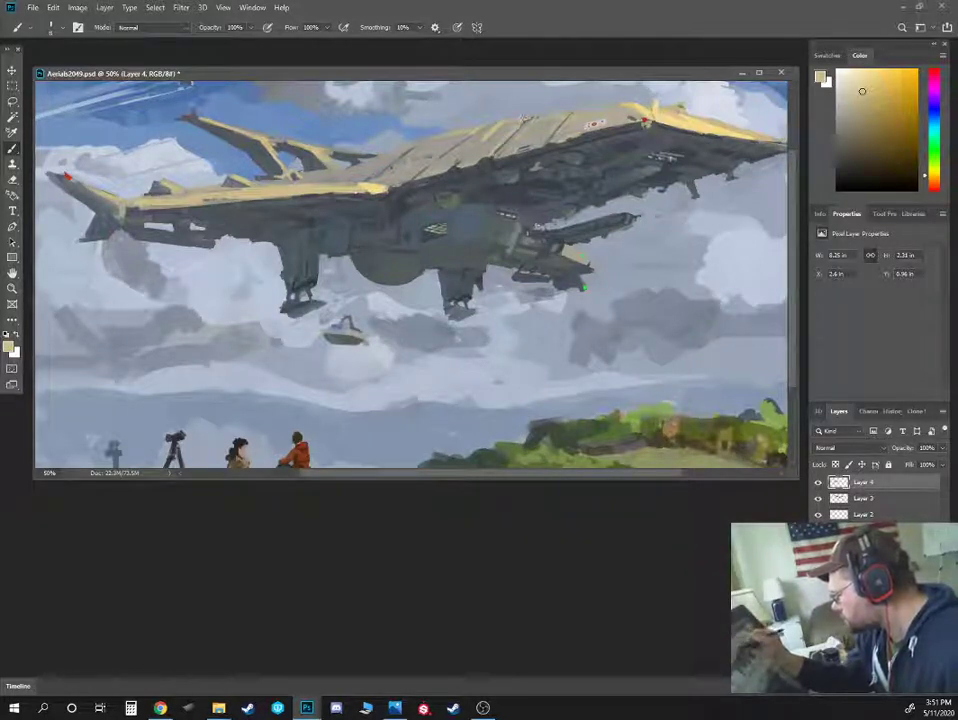
pyautogui.keyDown('alt'); pyautogui.click(453, 170); pyautogui.keyUp('alt')
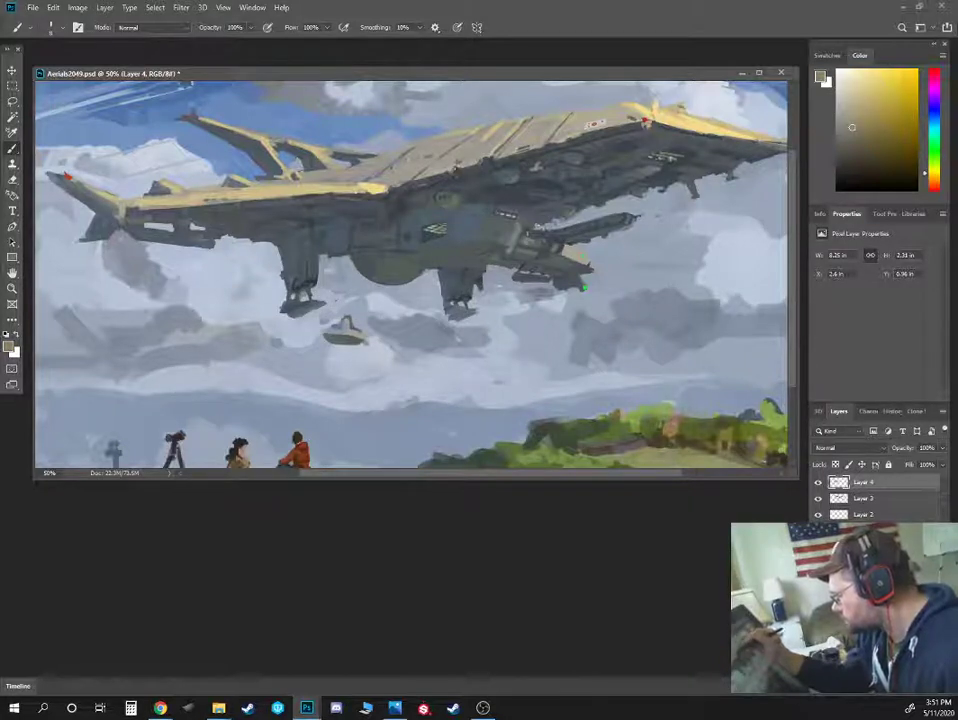
pyautogui.keyDown('alt'); pyautogui.click(360, 122); pyautogui.keyUp('alt')
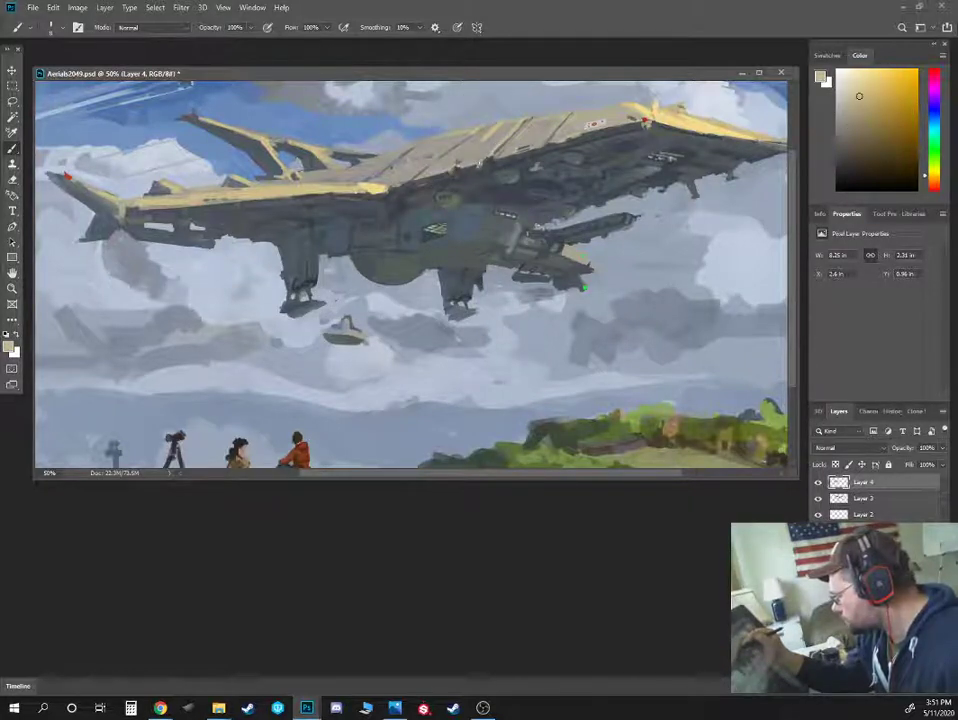
pyautogui.keyDown('alt'); pyautogui.click(470, 182); pyautogui.keyUp('alt')
# Save the painting and reposition its document window in the workspace
pyautogui.hotkey('ctrl', '-')
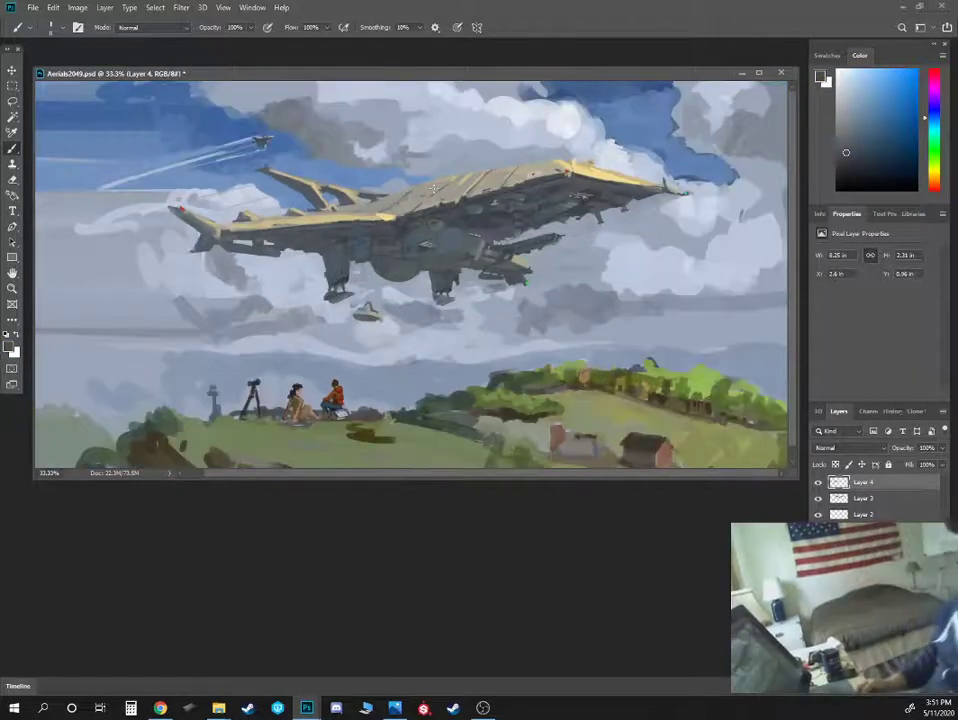
pyautogui.hotkey('ctrl', 's')
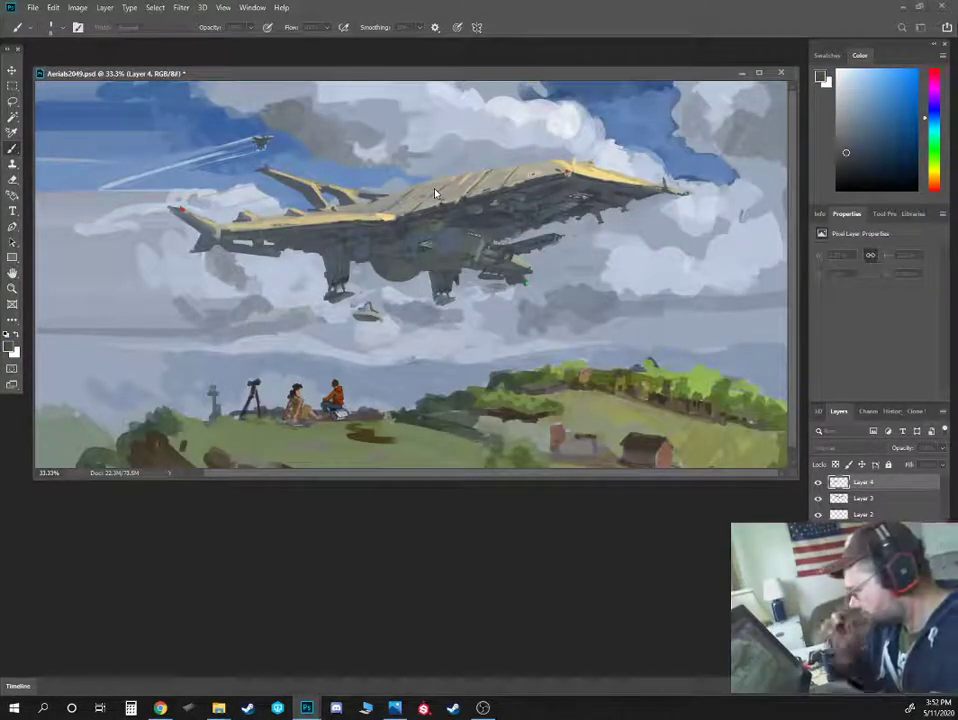
pyautogui.moveTo(663, 74); pyautogui.dragTo(651, 81)
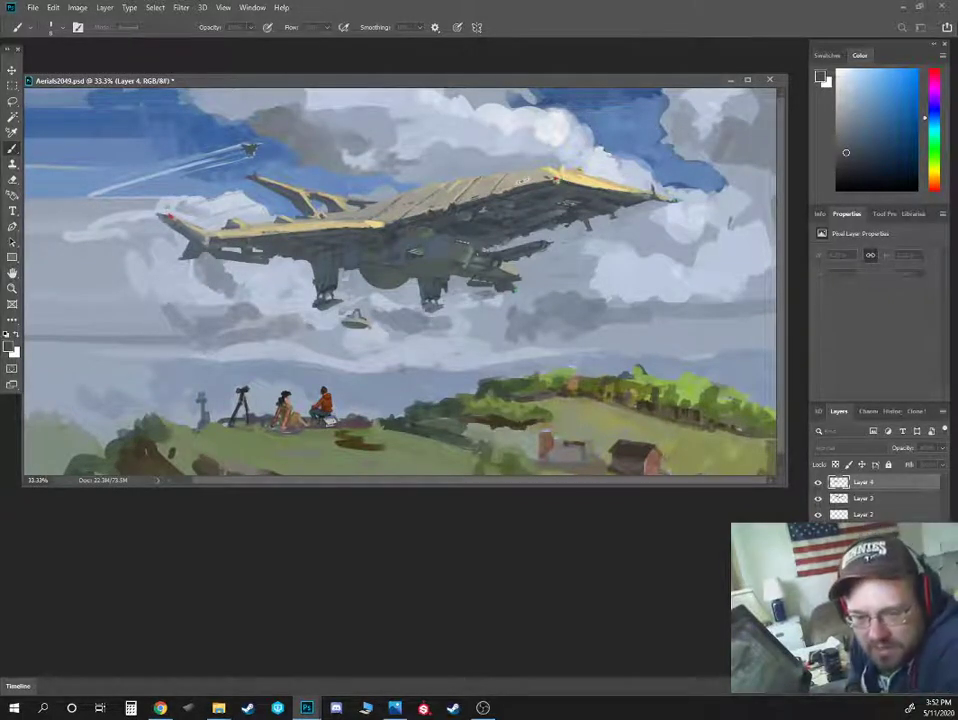
pyautogui.hotkey('alt', 'Tab')
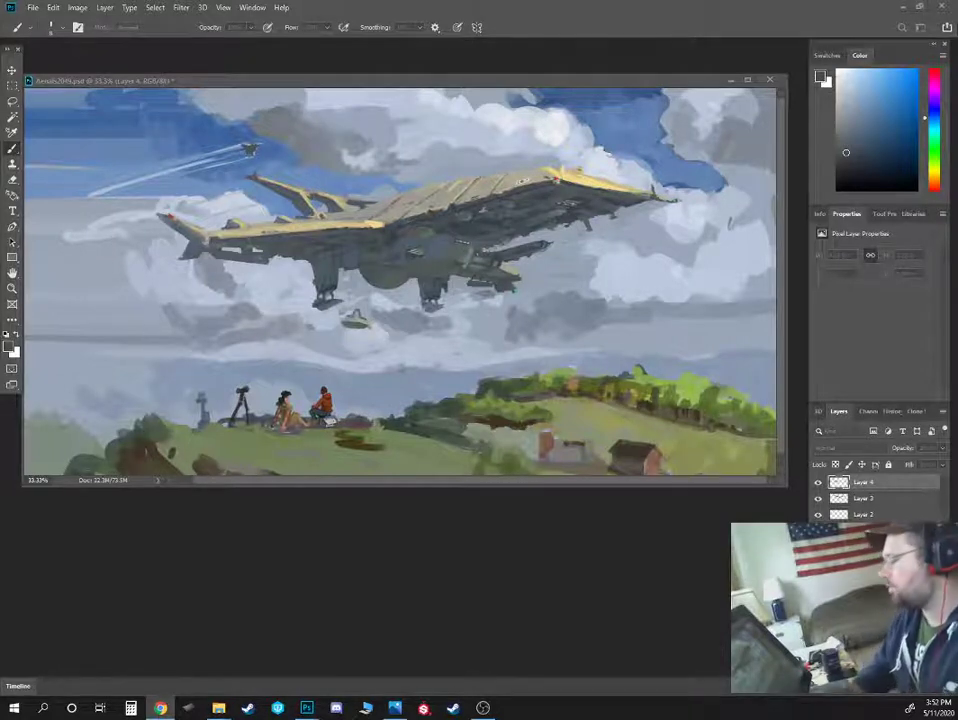
pyautogui.click(752, 199)
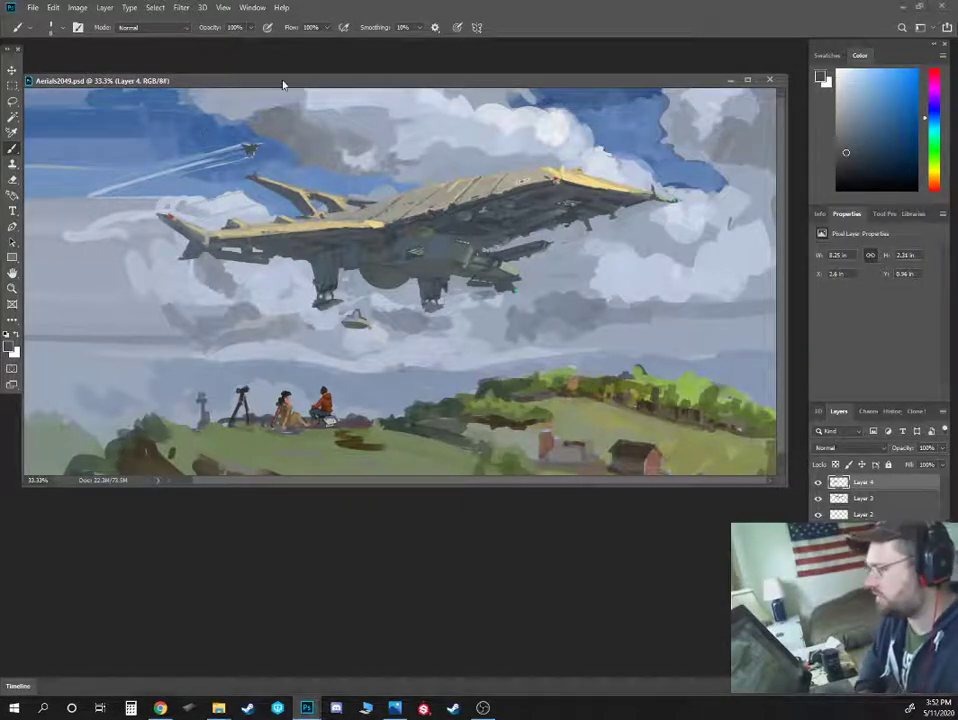
pyautogui.moveTo(283, 85); pyautogui.dragTo(293, 105)
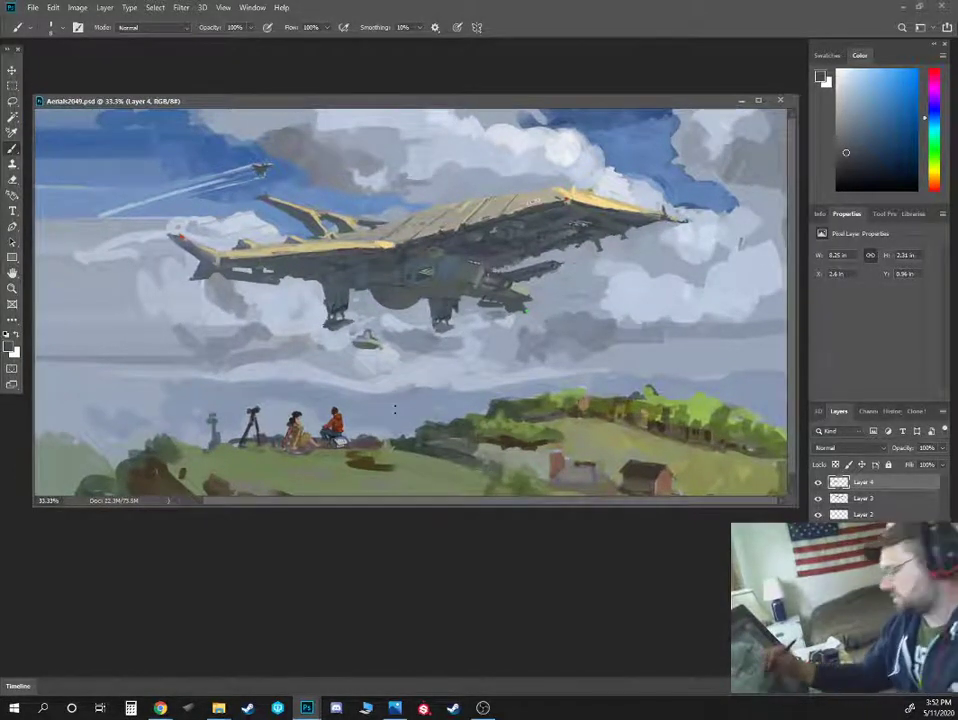
# Paint a saturated yellow patch on the upper part of the seated woman's dress
pyautogui.keyDown('alt'); pyautogui.click(393, 418); pyautogui.keyUp('alt')
pyautogui.hotkey('ctrl', '+')
pyautogui.hotkey('ctrl', '+')
pyautogui.moveTo(374, 436); pyautogui.dragTo(629, 258)
pyautogui.keyDown('alt'); pyautogui.click(446, 409); pyautogui.keyUp('alt')
pyautogui.click(938, 178)
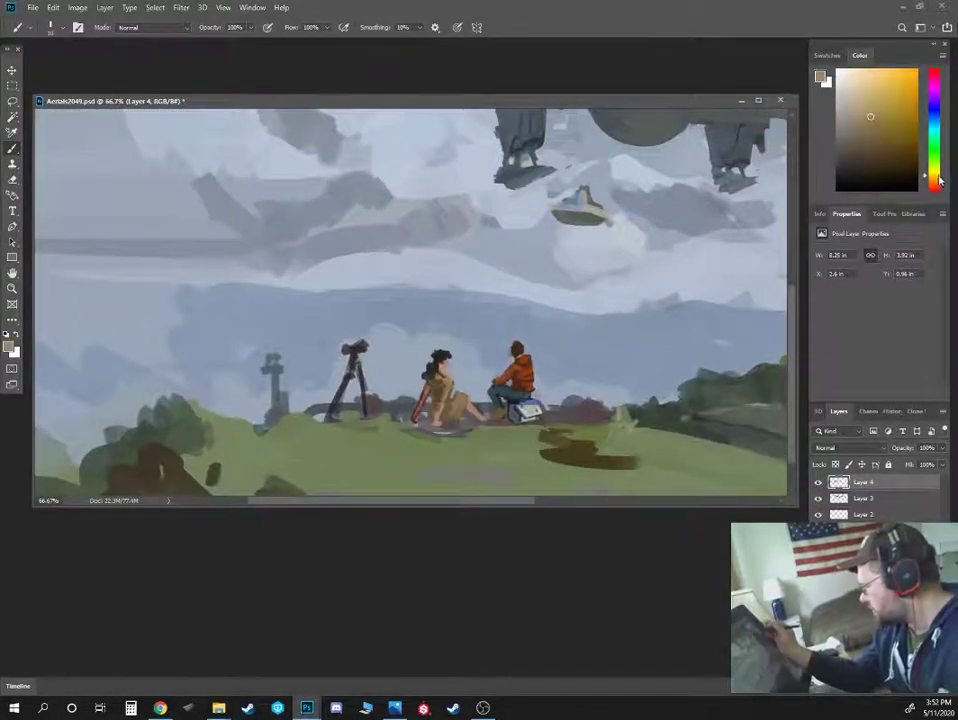
pyautogui.click(904, 94)
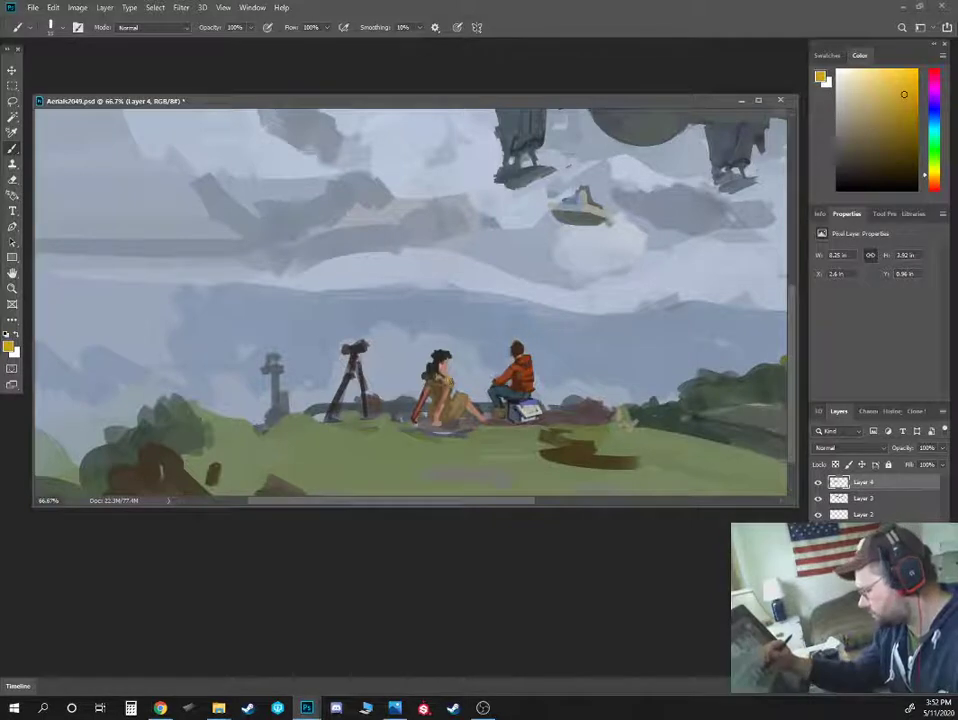
pyautogui.moveTo(449, 380)
pyautogui.mouseDown()
pyautogui.moveTo(441, 381)
pyautogui.moveTo(451, 373)
pyautogui.mouseUp()
# Refine the seated woman's face and legs with sampled skin tones and a lighter peach
pyautogui.keyDown('alt'); pyautogui.click(444, 371); pyautogui.keyUp('alt')
pyautogui.keyDown('alt'); pyautogui.click(454, 371); pyautogui.keyUp('alt')
pyautogui.keyDown('alt'); pyautogui.click(443, 396); pyautogui.keyUp('alt')
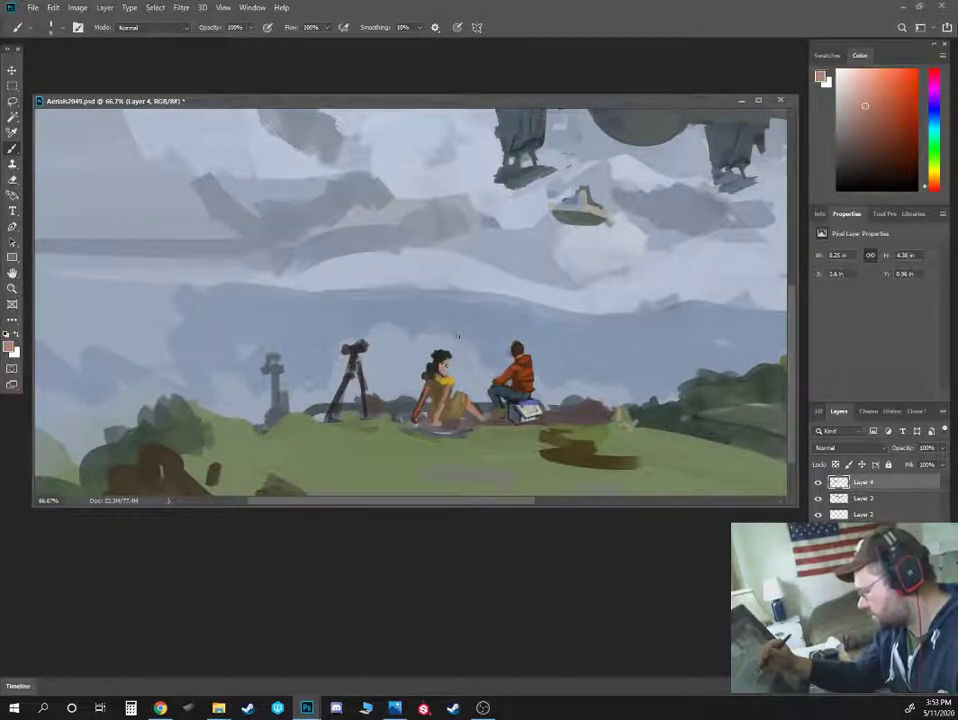
pyautogui.click(866, 82)
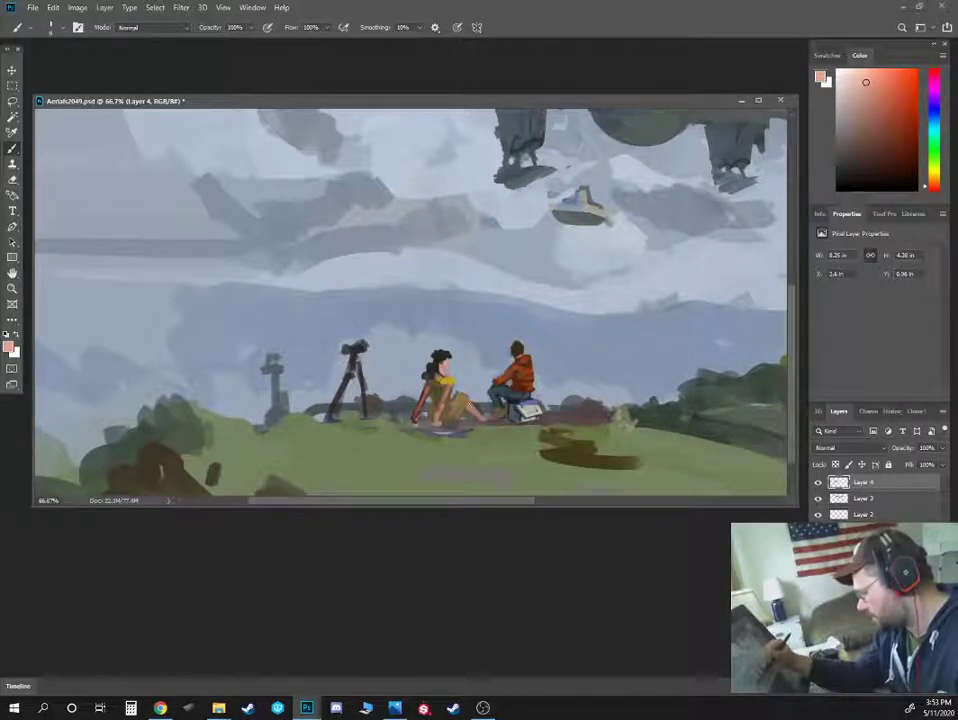
# Repaint the seated woman's dress in golden yellow and refine her arms and brown shading with sampled colours
pyautogui.keyDown('alt'); pyautogui.click(446, 402); pyautogui.keyUp('alt')
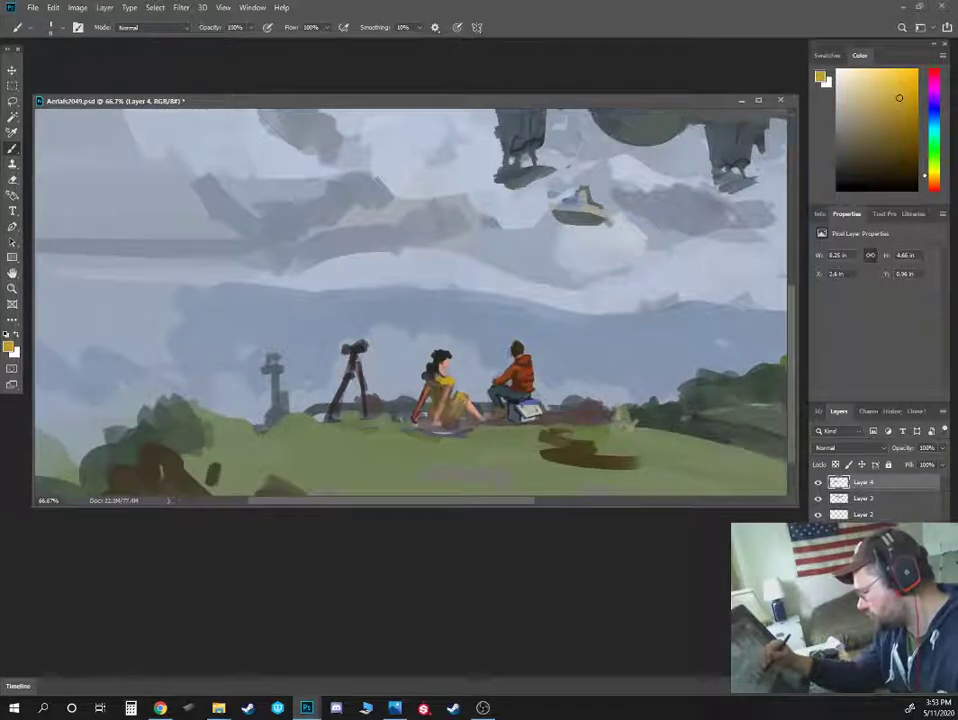
pyautogui.moveTo(462, 403)
pyautogui.mouseDown()
pyautogui.moveTo(460, 417)
pyautogui.moveTo(453, 382)
pyautogui.moveTo(435, 427)
pyautogui.moveTo(415, 427)
pyautogui.mouseUp()
pyautogui.keyDown('alt'); pyautogui.click(460, 376); pyautogui.keyUp('alt')
pyautogui.keyDown('alt'); pyautogui.click(447, 383); pyautogui.keyUp('alt')
pyautogui.keyDown('alt'); pyautogui.click(441, 404); pyautogui.keyUp('alt')
pyautogui.keyDown('alt'); pyautogui.click(432, 414); pyautogui.keyUp('alt')
pyautogui.keyDown('alt'); pyautogui.click(422, 425); pyautogui.keyUp('alt')
pyautogui.keyDown('alt'); pyautogui.click(410, 424); pyautogui.keyUp('alt')
pyautogui.keyDown('alt'); pyautogui.click(416, 418); pyautogui.keyUp('alt')
pyautogui.keyDown('alt'); pyautogui.click(416, 417); pyautogui.keyUp('alt')
pyautogui.keyDown('alt'); pyautogui.click(433, 418); pyautogui.keyUp('alt')
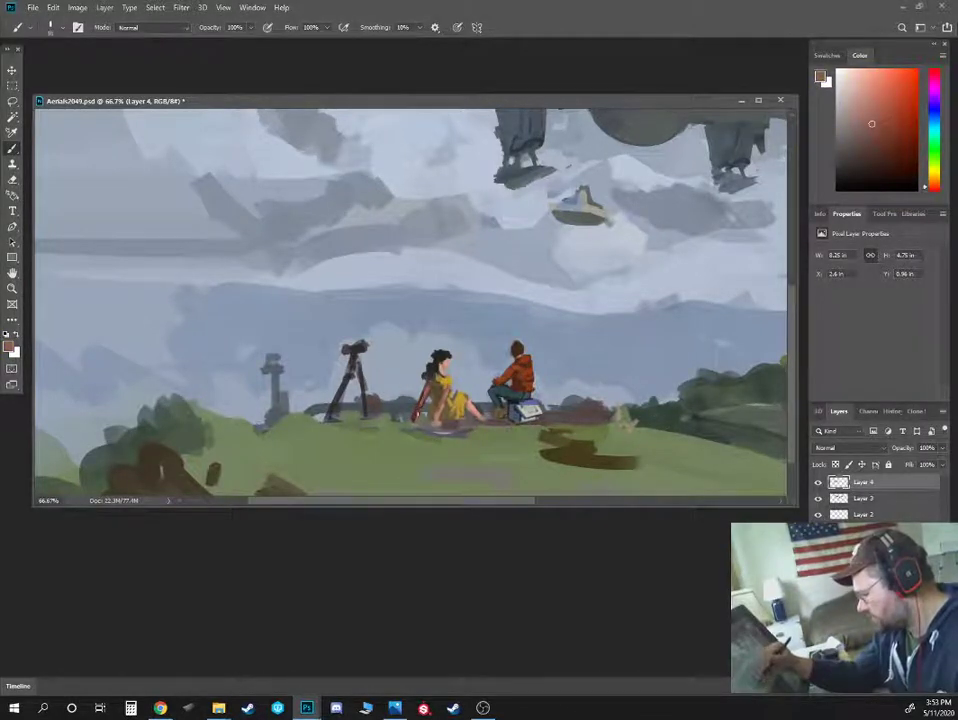
# Define the tripod and its camera with sampled sky gray, dark tones and khaki highlights along the legs
pyautogui.keyDown('alt'); pyautogui.click(227, 420); pyautogui.keyUp('alt')
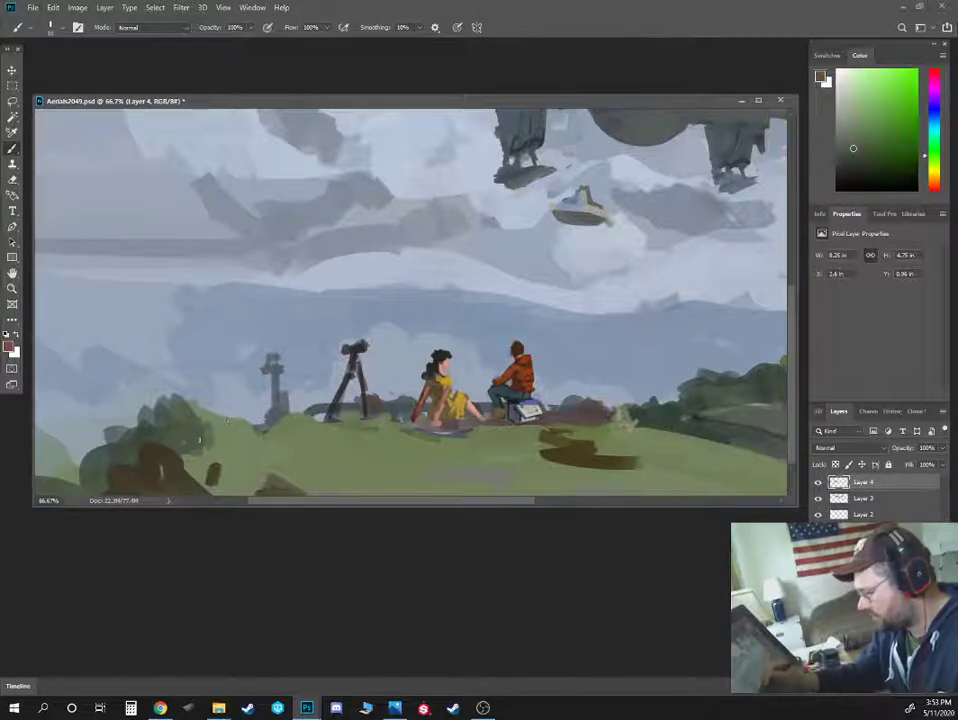
pyautogui.press(']')
pyautogui.keyDown('alt'); pyautogui.click(356, 378); pyautogui.keyUp('alt')
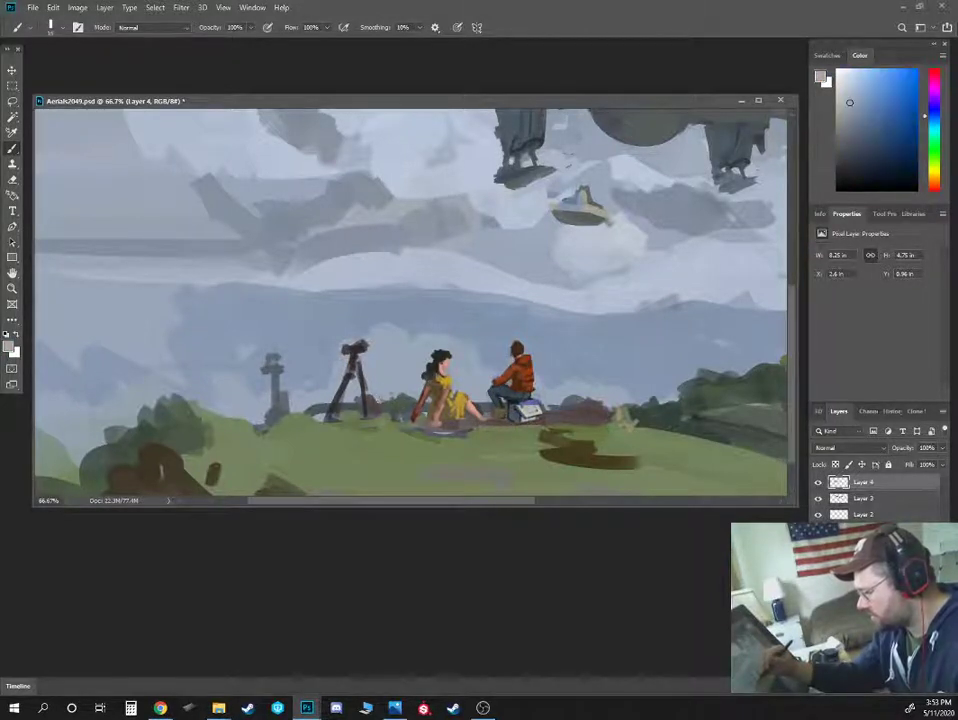
pyautogui.keyDown('alt'); pyautogui.click(348, 365); pyautogui.keyUp('alt')
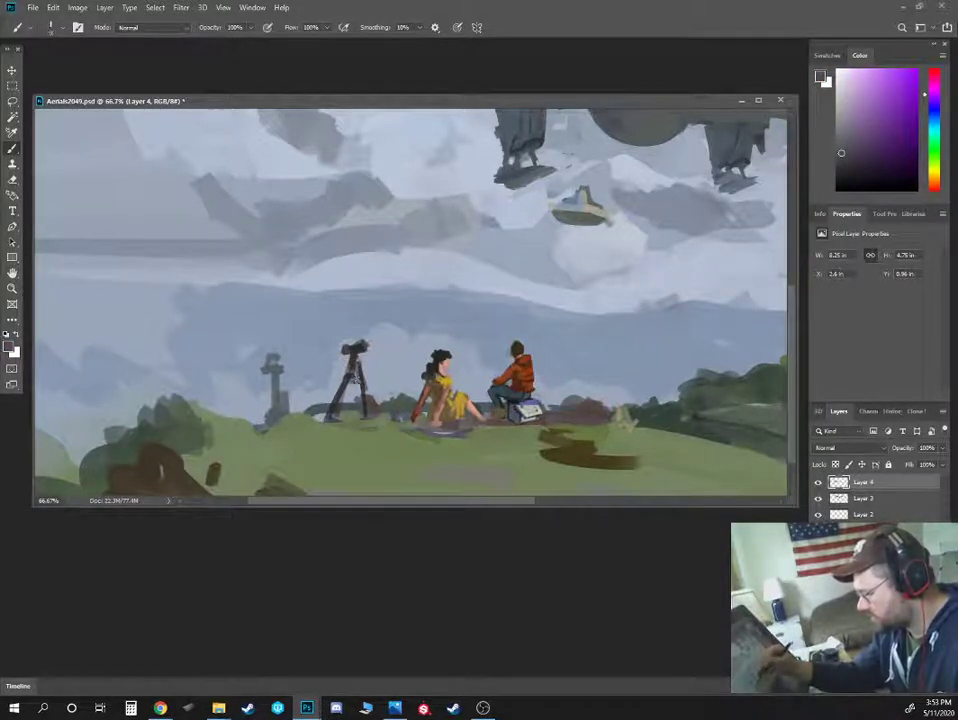
pyautogui.keyDown('alt'); pyautogui.click(364, 390); pyautogui.keyUp('alt')
pyautogui.moveTo(353, 363); pyautogui.dragTo(340, 396)
pyautogui.click(933, 175)
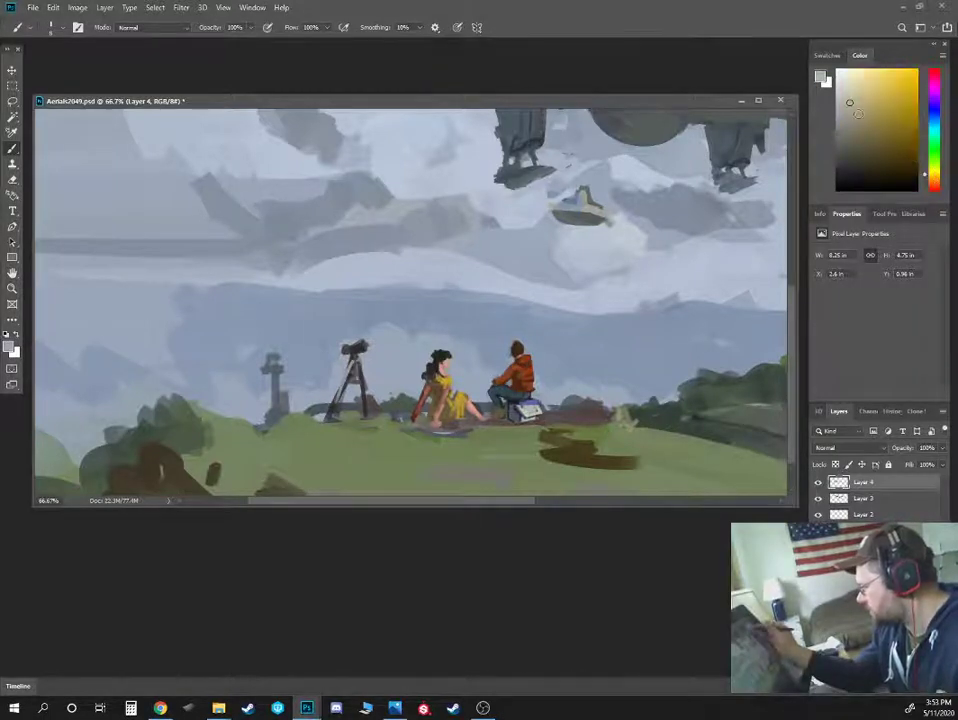
pyautogui.click(856, 112)
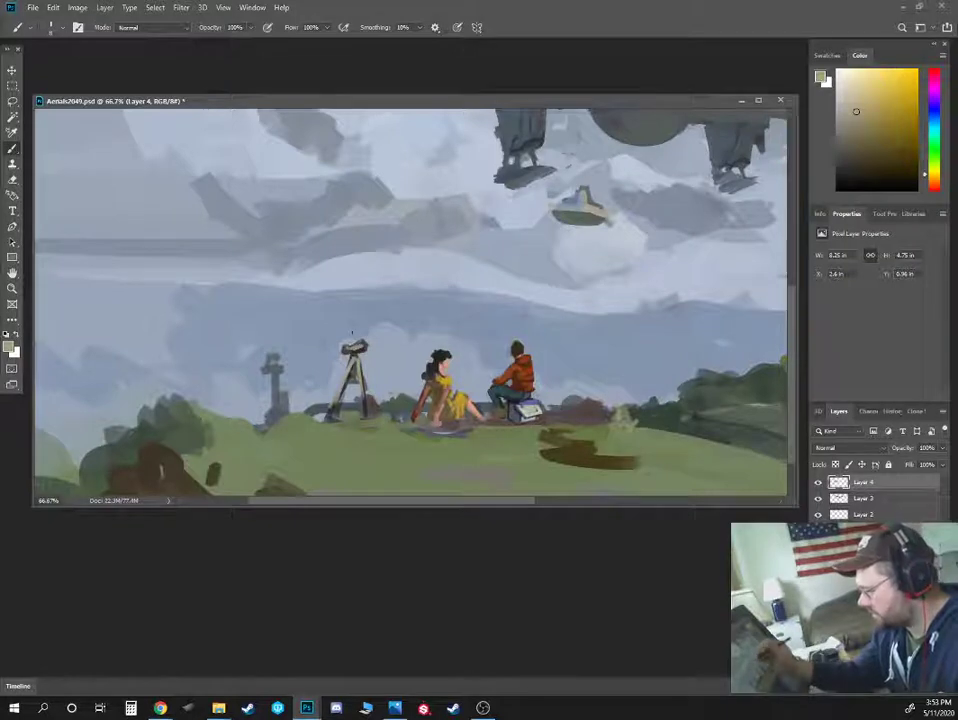
pyautogui.keyDown('alt'); pyautogui.click(355, 378); pyautogui.keyUp('alt')
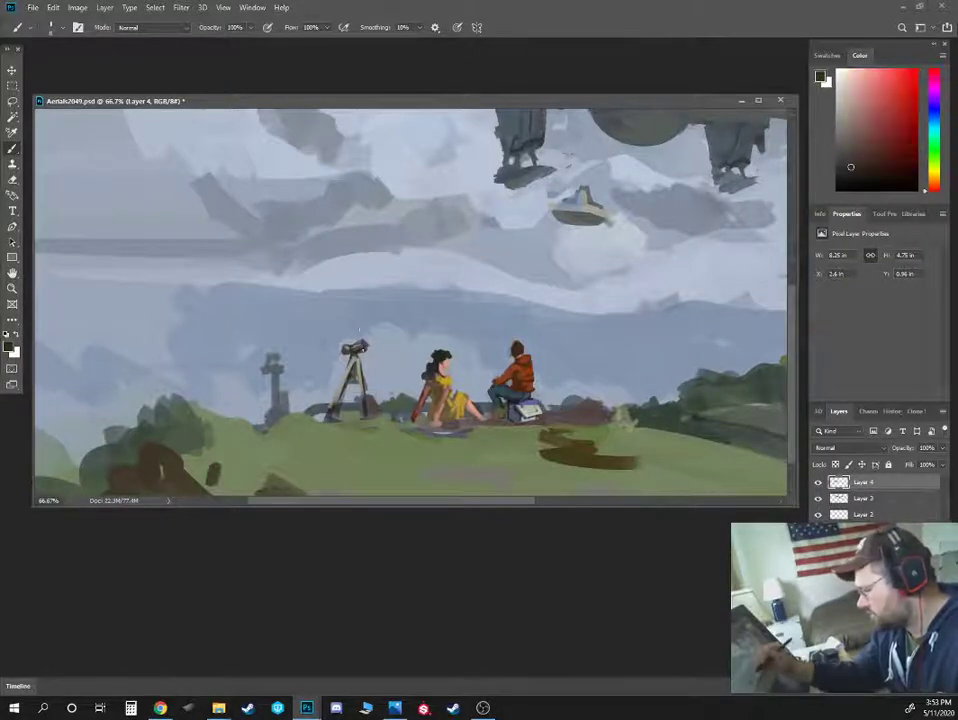
# Reshape the distant tower into a slim lattice mast with side antennas using sampled sky and blue-gray colours
pyautogui.keyDown('alt'); pyautogui.click(274, 404); pyautogui.keyUp('alt')
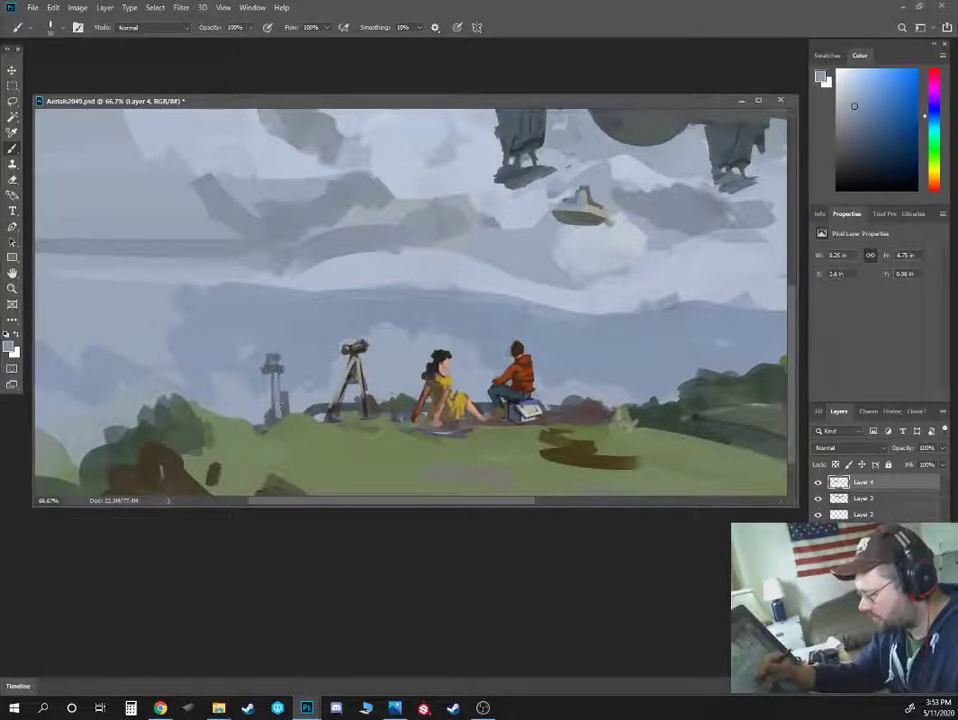
pyautogui.keyDown('alt'); pyautogui.click(214, 298); pyautogui.keyUp('alt')
pyautogui.keyDown('alt'); pyautogui.click(278, 370); pyautogui.keyUp('alt')
pyautogui.keyDown('alt'); pyautogui.click(261, 363); pyautogui.keyUp('alt')
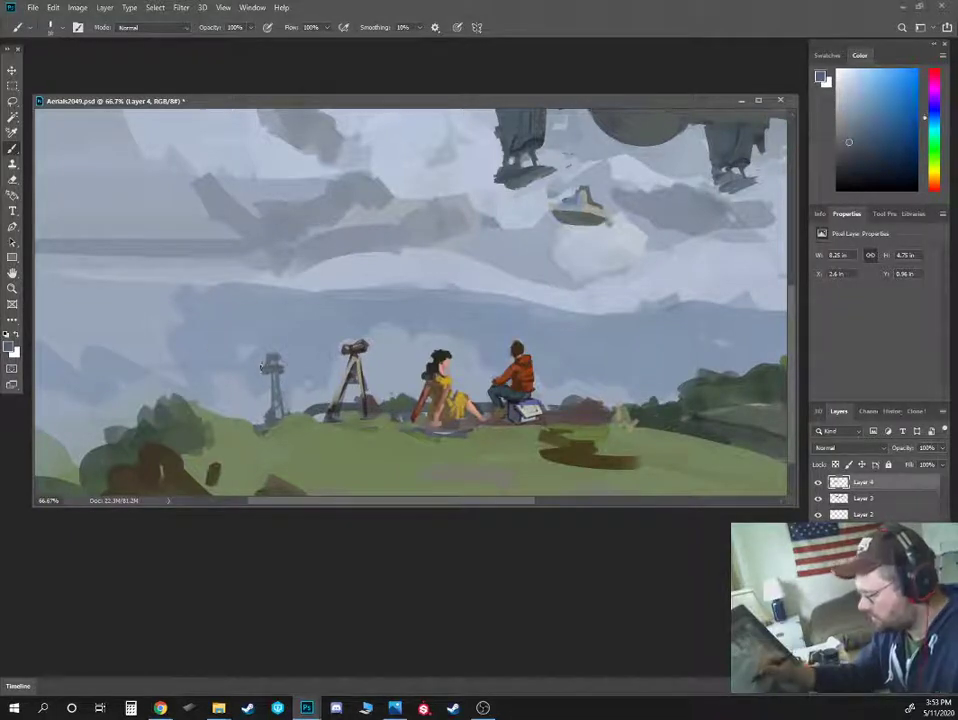
pyautogui.keyDown('alt'); pyautogui.click(265, 347); pyautogui.keyUp('alt')
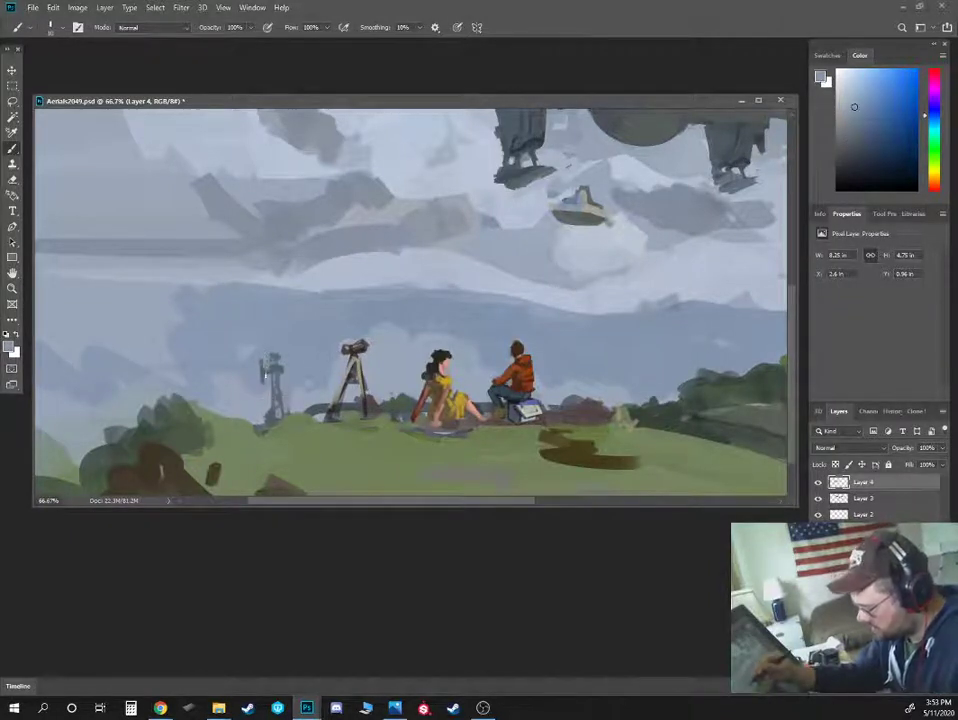
pyautogui.keyDown('alt'); pyautogui.click(275, 362); pyautogui.keyUp('alt')
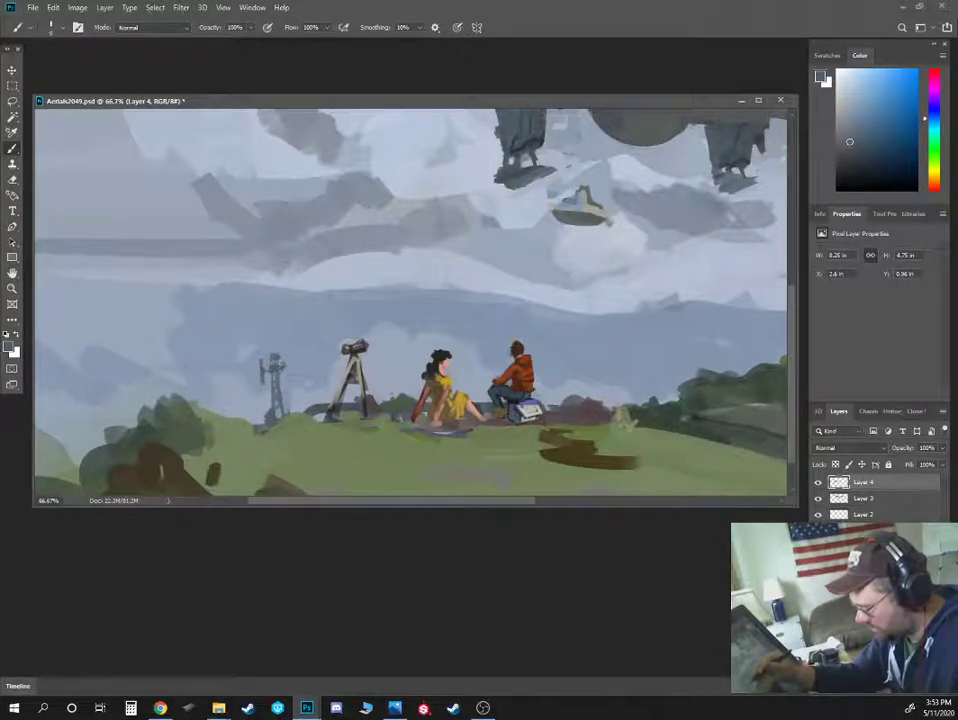
pyautogui.moveTo(275, 350); pyautogui.dragTo(277, 355)
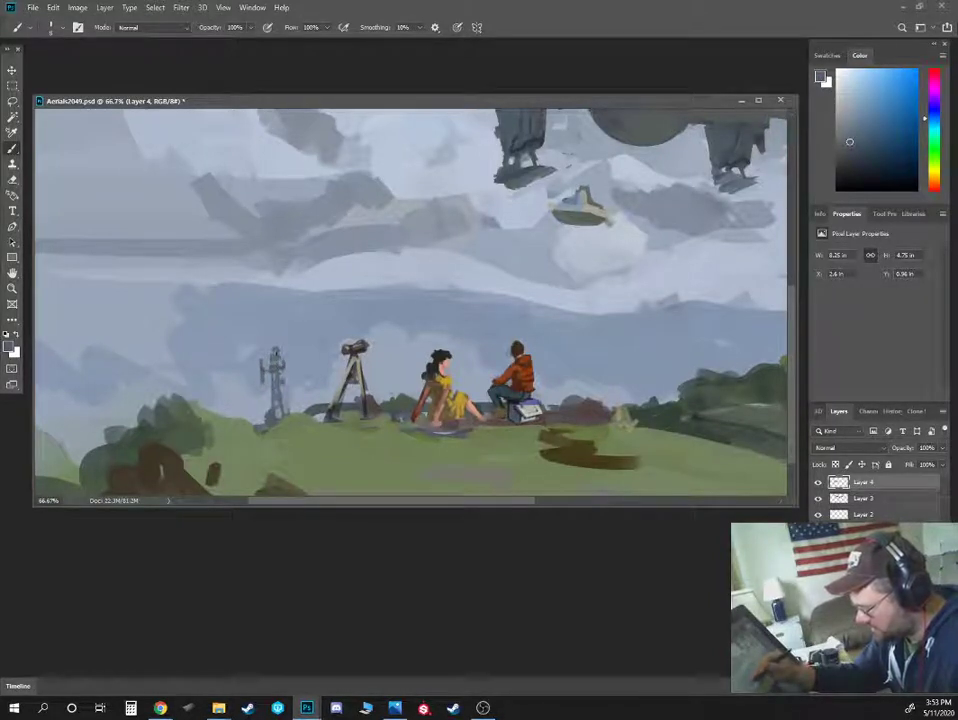
# Add light gray highlights and small reddish-brown accents to the distant tower
pyautogui.click(843, 102)
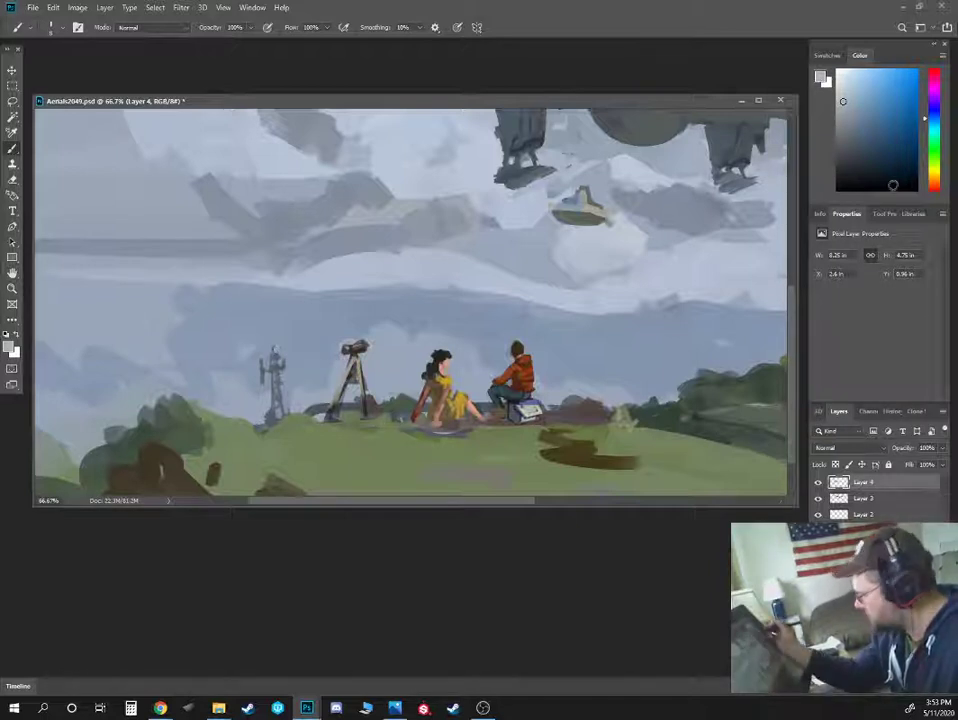
pyautogui.click(933, 185)
pyautogui.click(871, 131)
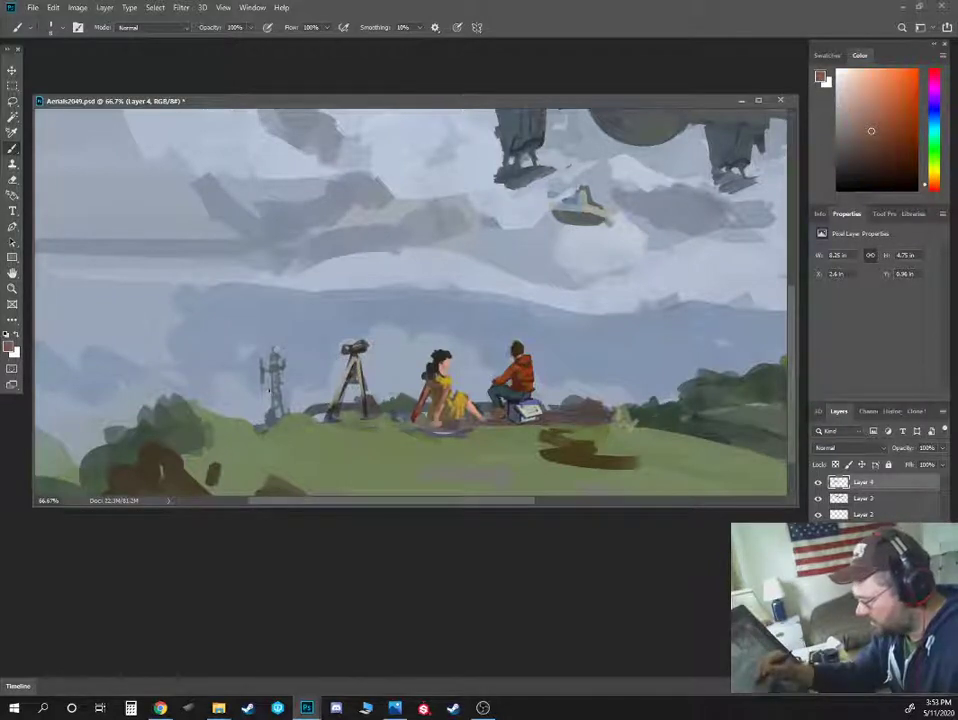
pyautogui.click(872, 166)
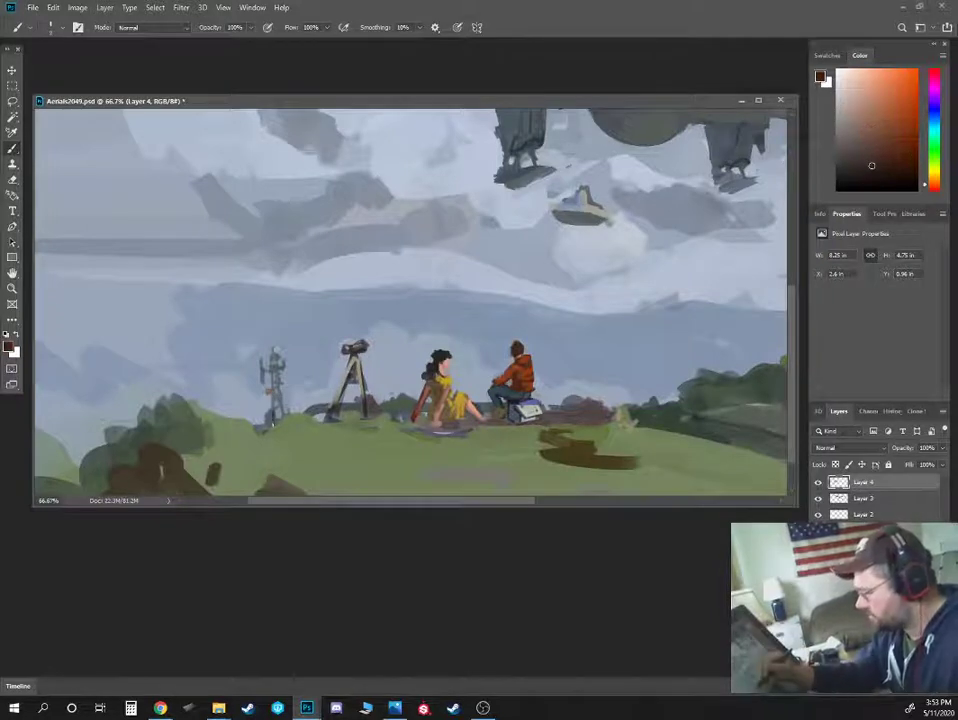
pyautogui.keyDown('alt'); pyautogui.click(194, 297); pyautogui.keyUp('alt')
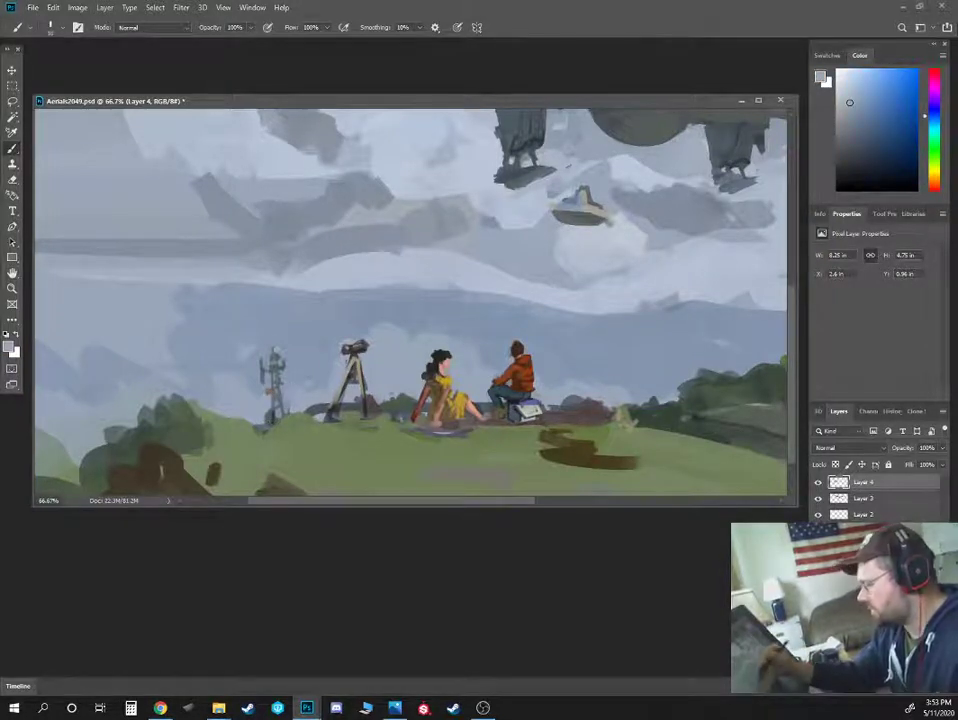
# Touch up the ground at the tripod's base, and paint yellow-green grass patches on the hill below the tripod and woman
pyautogui.keyDown('alt'); pyautogui.click(322, 414); pyautogui.keyUp('alt')
pyautogui.moveTo(307, 426); pyautogui.dragTo(329, 416)
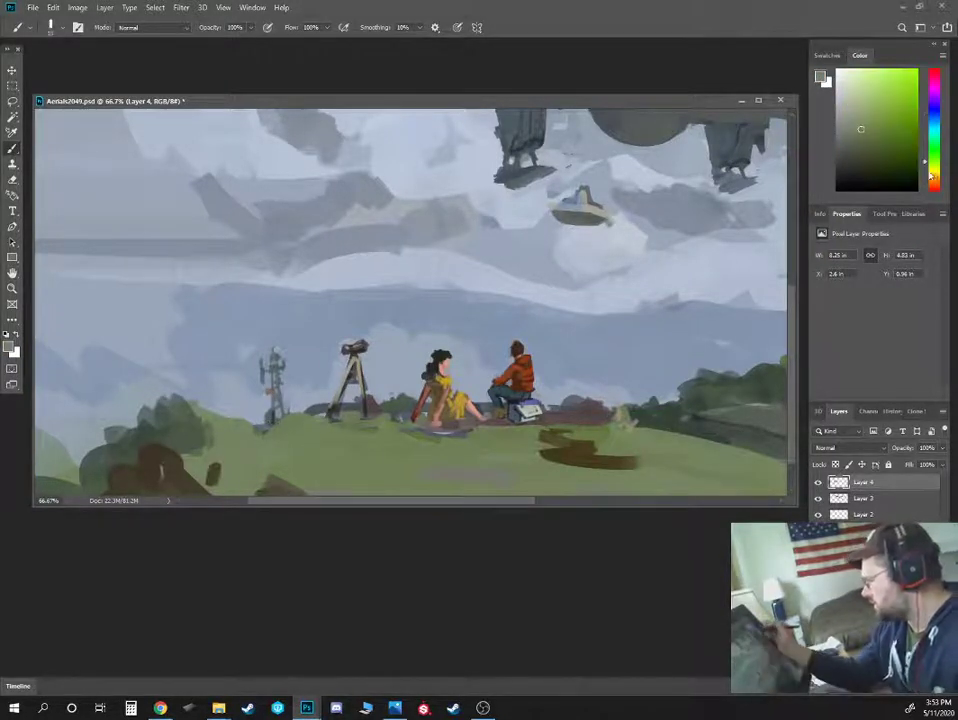
pyautogui.click(932, 172)
pyautogui.click(878, 105)
pyautogui.press(']')
pyautogui.press(']')
pyautogui.press(']')
pyautogui.press(']')
pyautogui.moveTo(391, 443)
pyautogui.mouseDown()
pyautogui.moveTo(398, 466)
pyautogui.moveTo(373, 454)
pyautogui.mouseUp()
pyautogui.moveTo(321, 450); pyautogui.dragTo(338, 471)
pyautogui.moveTo(348, 445); pyautogui.dragTo(352, 465)
pyautogui.moveTo(405, 446)
pyautogui.mouseDown()
pyautogui.moveTo(429, 465)
pyautogui.moveTo(430, 456)
pyautogui.mouseUp()
# Add smaller yellow-green grass strokes below the tripod, and broader ones at 40% opacity on the slope beyond the brown path
pyautogui.press('9')
pyautogui.press('[')
pyautogui.moveTo(351, 421); pyautogui.dragTo(355, 434)
pyautogui.moveTo(374, 424); pyautogui.dragTo(376, 466)
pyautogui.press('4')
pyautogui.press(']')
pyautogui.press(']')
pyautogui.press(']')
pyautogui.moveTo(648, 439)
pyautogui.mouseDown()
pyautogui.moveTo(652, 457)
pyautogui.moveTo(672, 468)
pyautogui.moveTo(719, 470)
pyautogui.mouseUp()
# Brighten the grass around and beyond the brown path with yellow-green tufts, using the brush in Screen mode
pyautogui.click(155, 27)
pyautogui.click(140, 152)
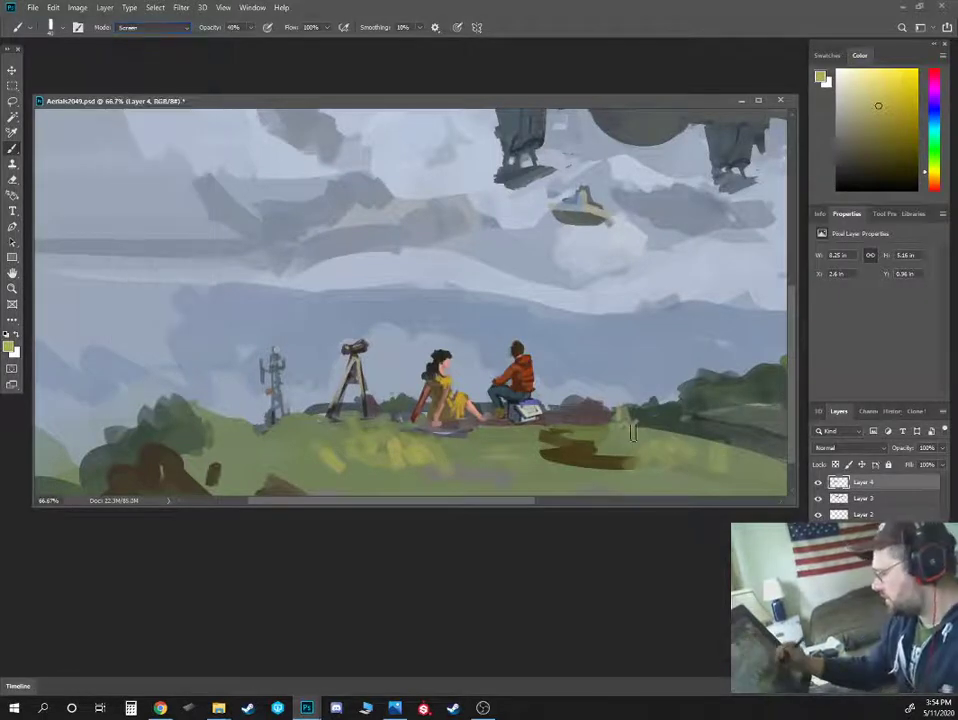
pyautogui.moveTo(641, 430); pyautogui.dragTo(643, 457)
pyautogui.moveTo(655, 431)
pyautogui.mouseDown()
pyautogui.moveTo(657, 466)
pyautogui.moveTo(680, 462)
pyautogui.mouseUp()
pyautogui.moveTo(588, 427); pyautogui.dragTo(590, 443)
pyautogui.moveTo(694, 433)
pyautogui.mouseDown()
pyautogui.moveTo(698, 453)
pyautogui.moveTo(736, 467)
pyautogui.mouseUp()
pyautogui.press('[')
pyautogui.press('[')
pyautogui.moveTo(747, 436)
pyautogui.mouseDown()
pyautogui.moveTo(729, 471)
pyautogui.moveTo(763, 459)
pyautogui.mouseUp()
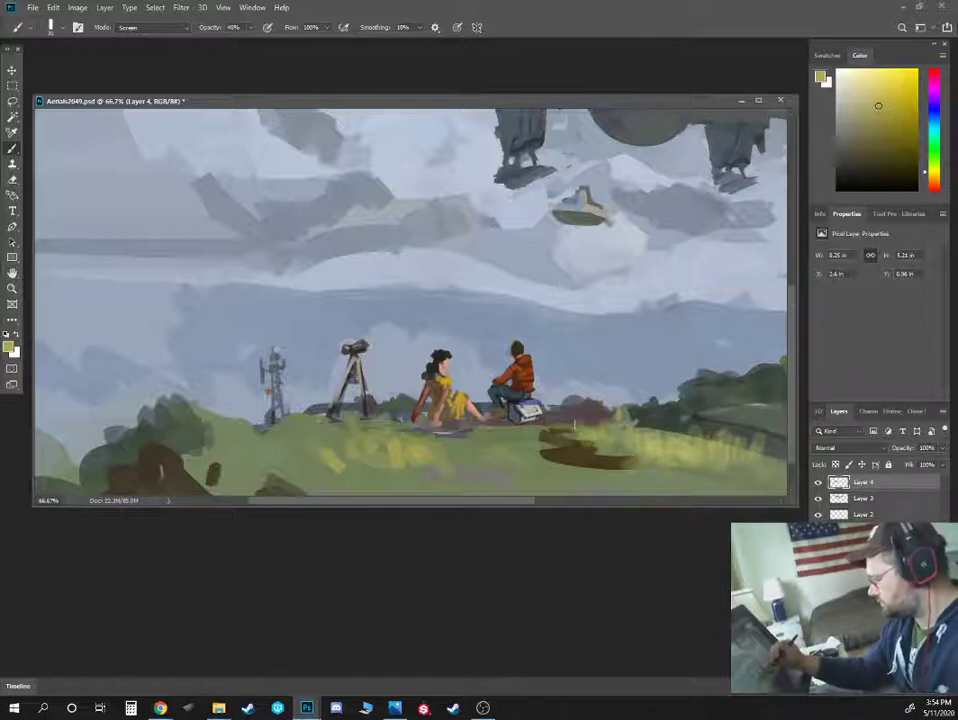
# Extend the yellow-green Screen strokes across the lower slope of the foreground hill with a larger brush
pyautogui.hotkey('ctrl', '-')
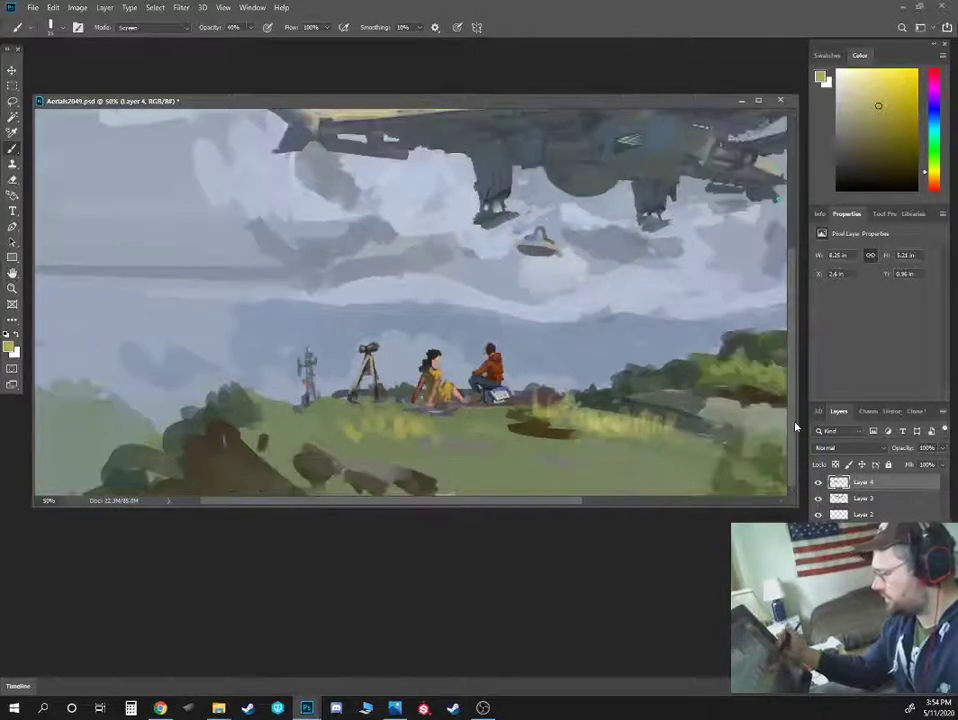
pyautogui.press(']')
pyautogui.press(']')
pyautogui.moveTo(403, 453); pyautogui.dragTo(392, 468)
pyautogui.moveTo(453, 440)
pyautogui.mouseDown()
pyautogui.moveTo(472, 443)
pyautogui.moveTo(502, 475)
pyautogui.mouseUp()
pyautogui.moveTo(500, 470)
pyautogui.mouseDown()
pyautogui.moveTo(531, 481)
pyautogui.moveTo(531, 472)
pyautogui.moveTo(621, 462)
pyautogui.mouseUp()
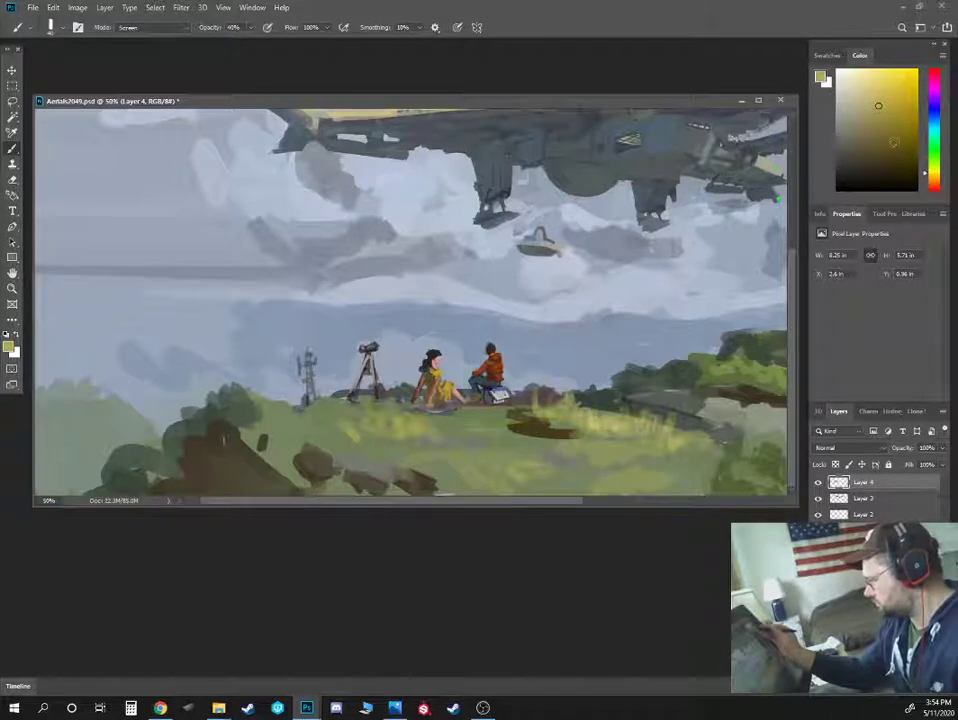
# Tint the foreground grass with warm orange-brown strokes and lighten the distant field near the barn with muted yellow
pyautogui.click(933, 179)
pyautogui.click(892, 108)
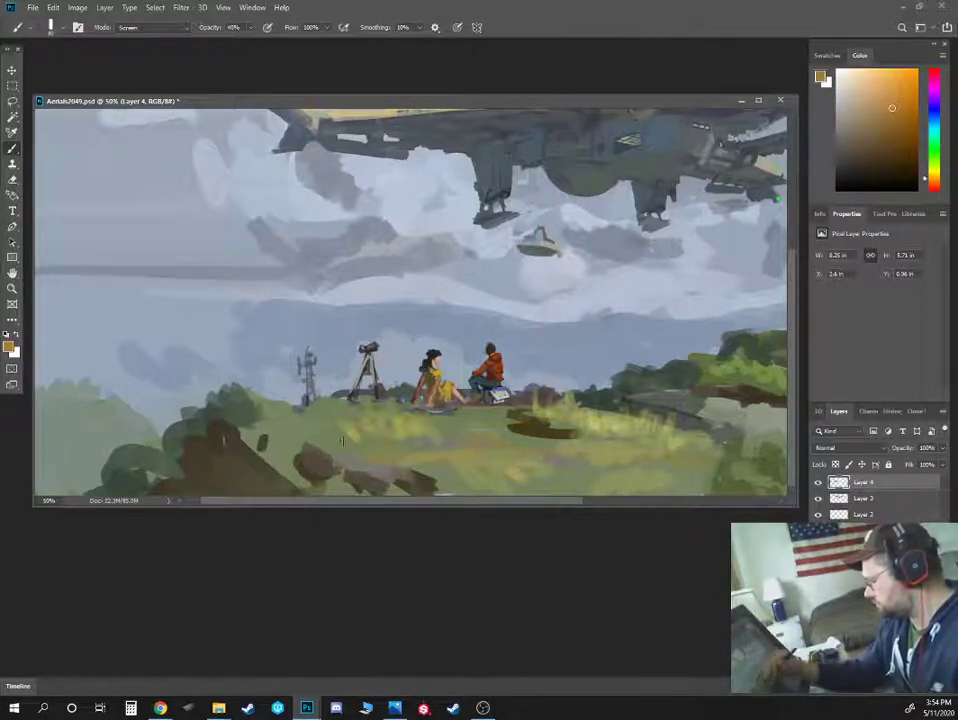
pyautogui.hotkey('ctrl', '-')
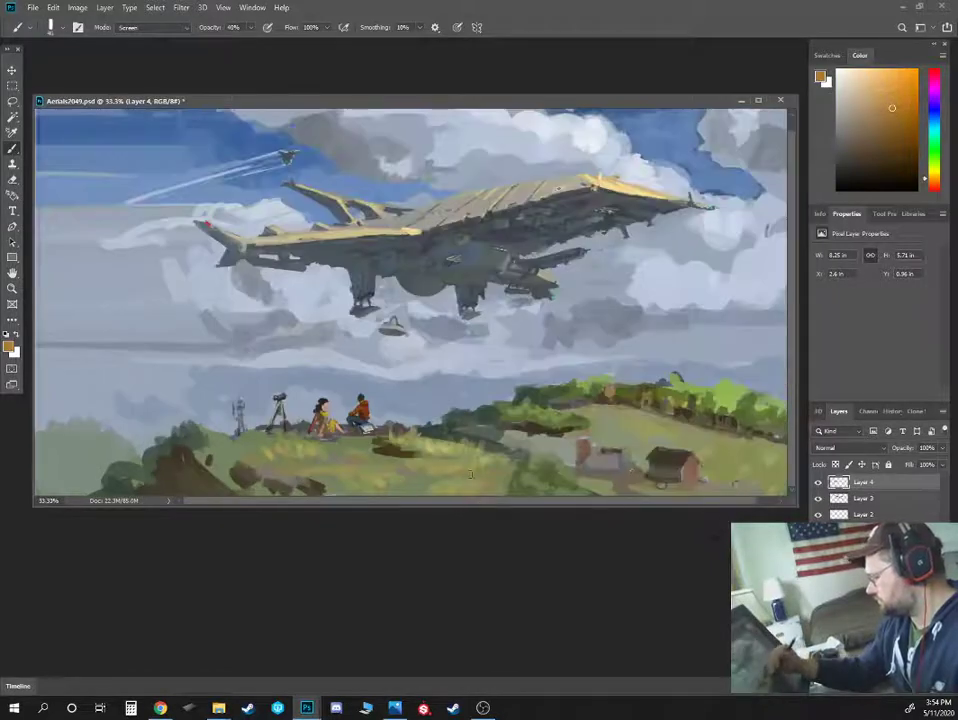
pyautogui.click(934, 175)
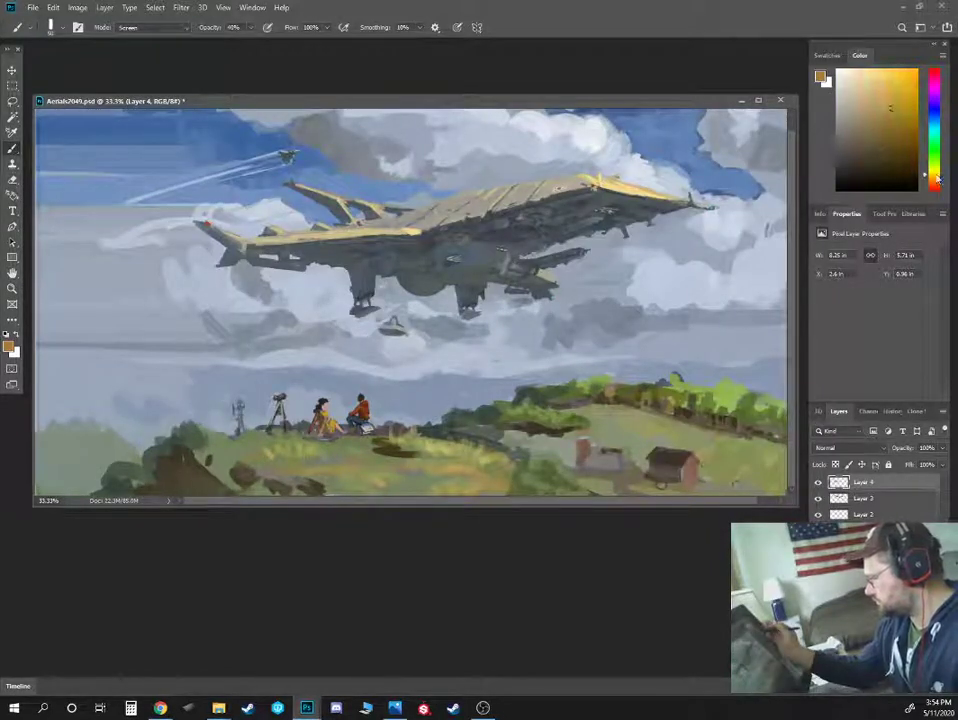
pyautogui.click(866, 103)
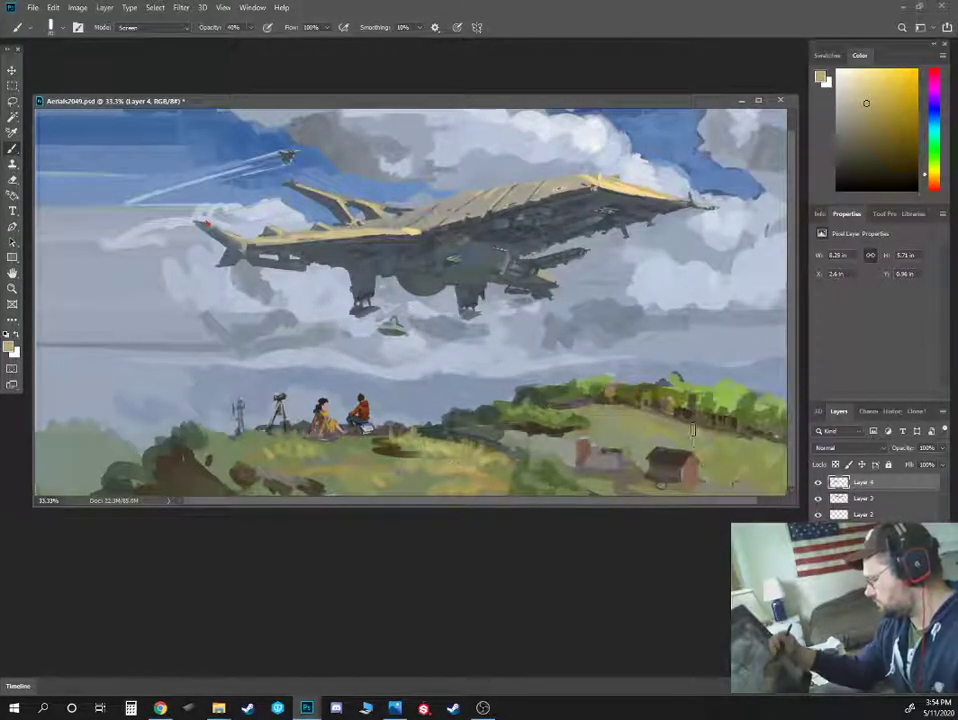
pyautogui.moveTo(703, 433); pyautogui.dragTo(699, 445)
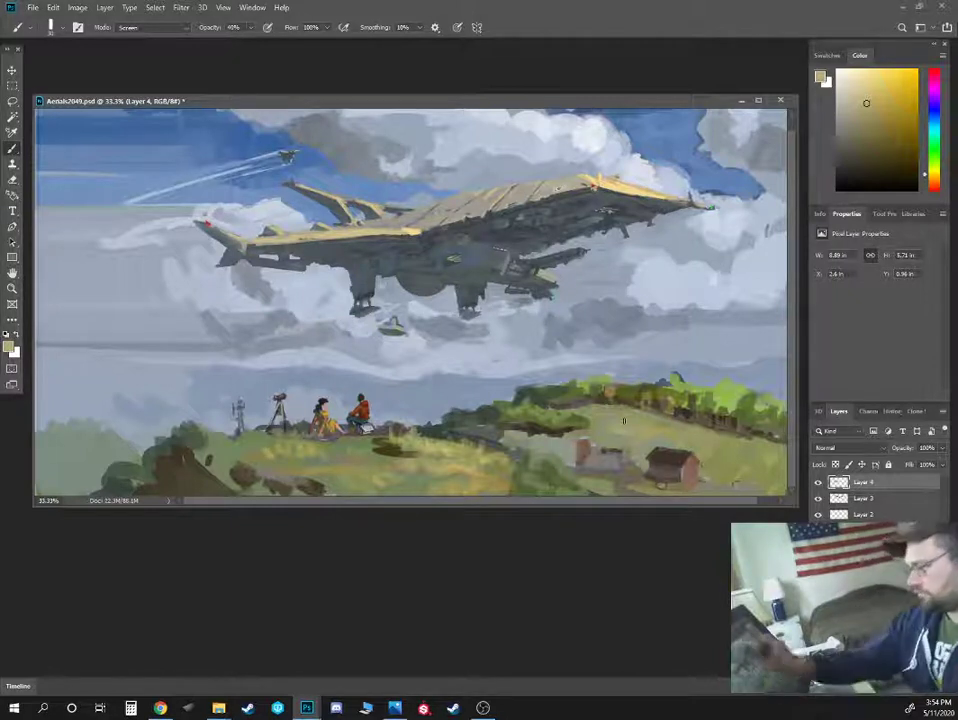
# Repaint the low clouds above the distant treeline with sampled gray-blues and a lighter gray, using Normal mode at 100% opacity
pyautogui.click(160, 28)
pyautogui.click(165, 36)
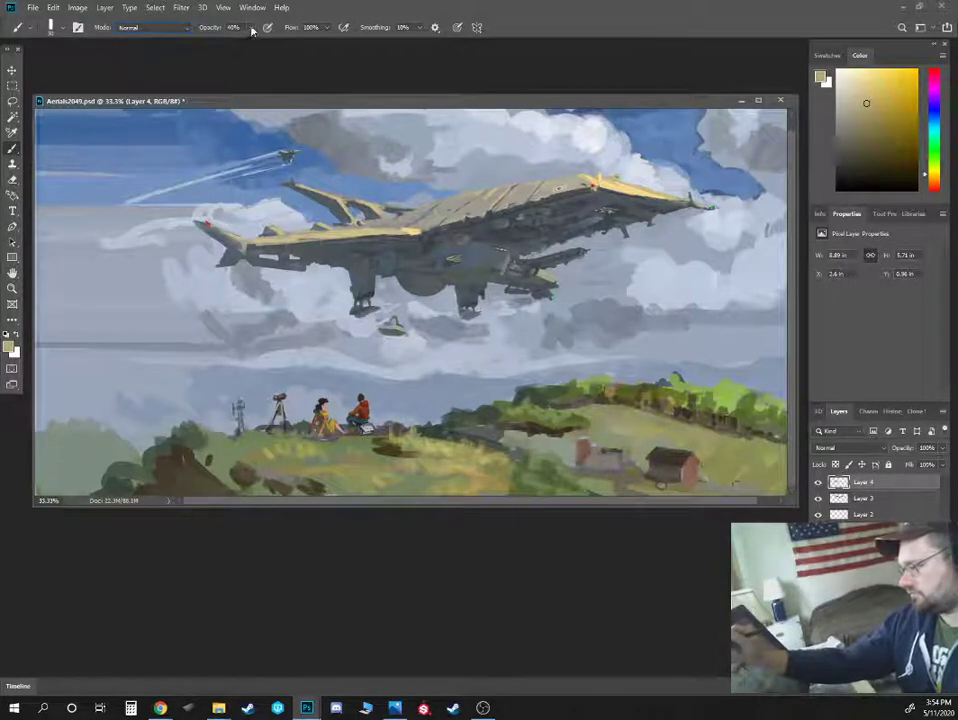
pyautogui.click(572, 105)
pyautogui.hotkey('ctrl', '+')
pyautogui.moveTo(617, 382); pyautogui.dragTo(392, 345)
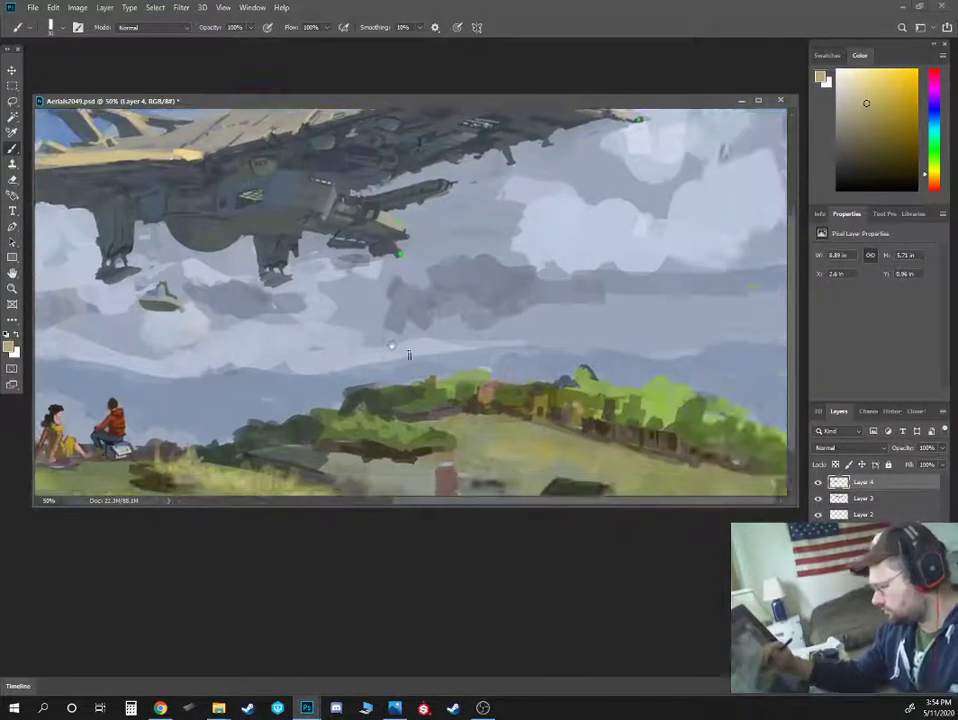
pyautogui.keyDown('alt'); pyautogui.click(402, 355); pyautogui.keyUp('alt')
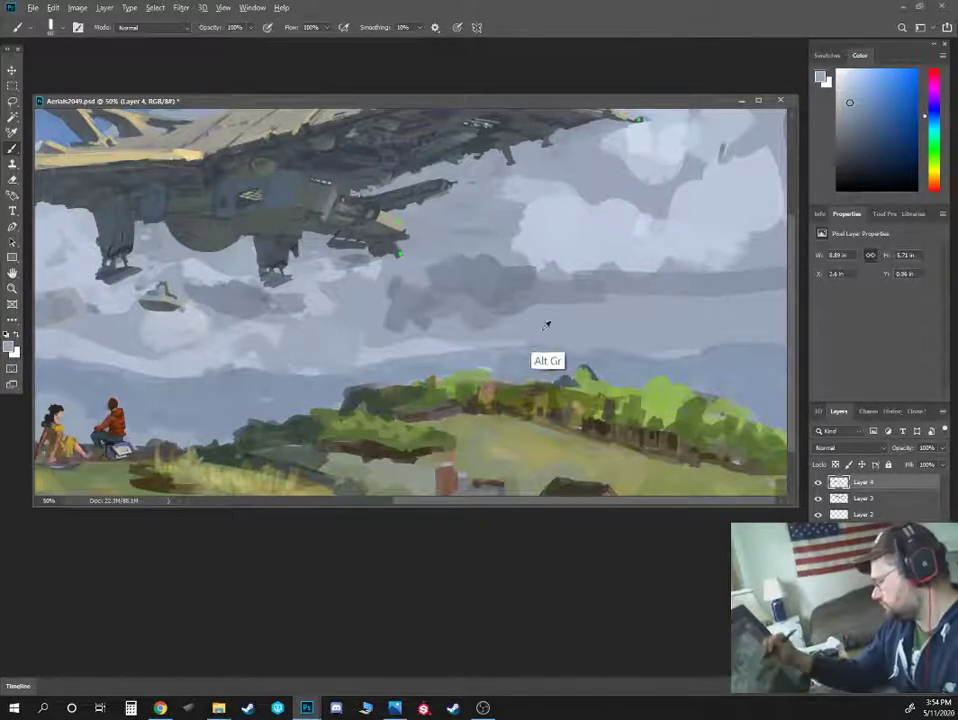
pyautogui.keyDown('alt'); pyautogui.click(492, 325); pyautogui.keyUp('alt')
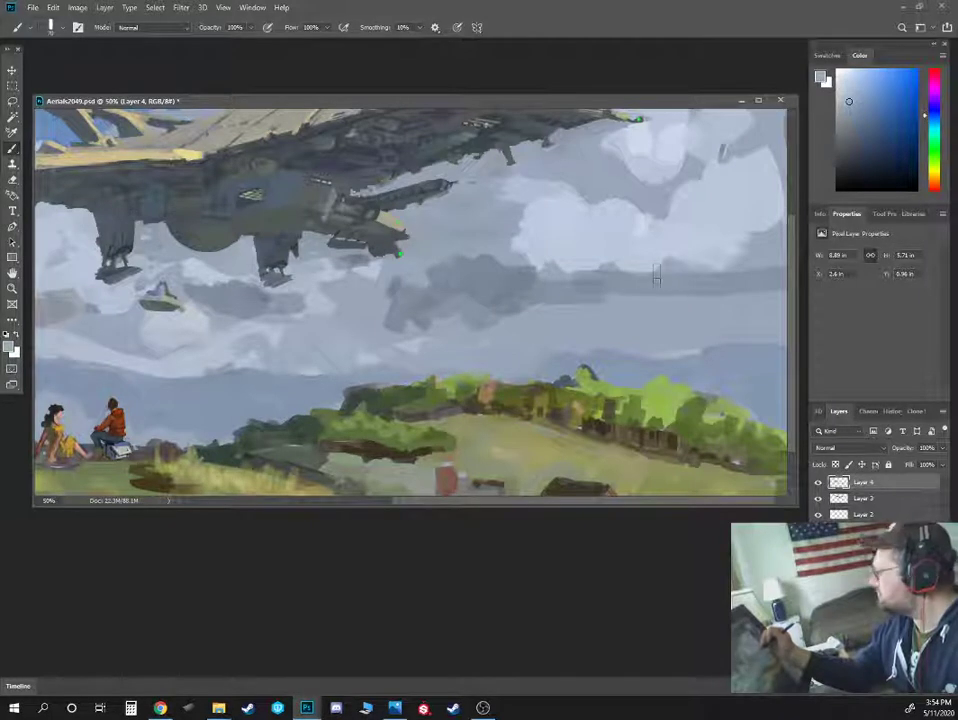
pyautogui.keyDown('alt'); pyautogui.click(435, 343); pyautogui.keyUp('alt')
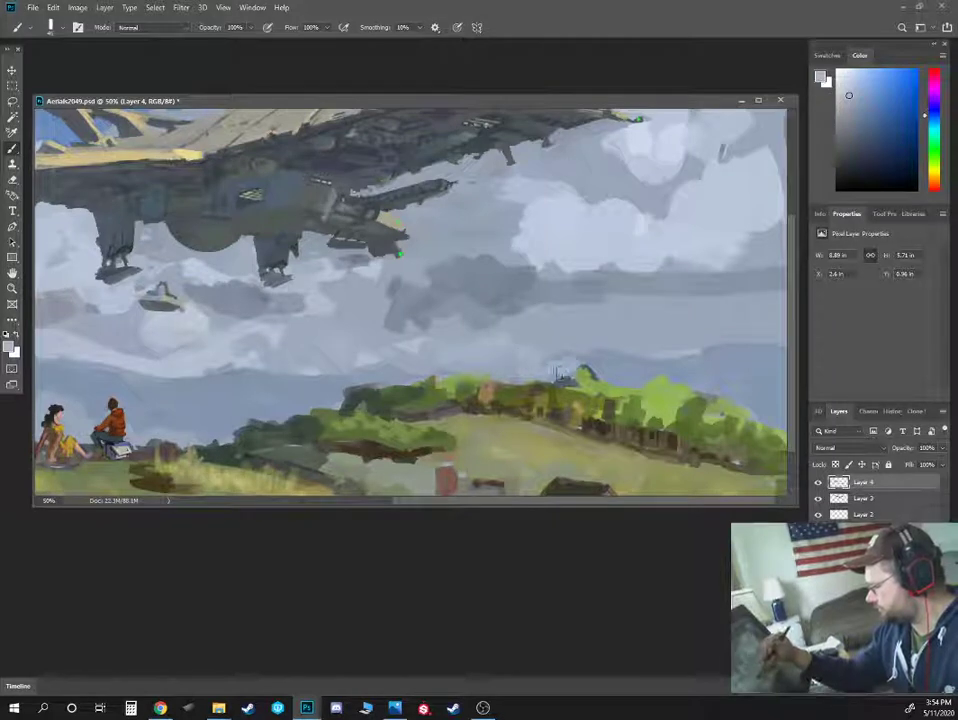
pyautogui.click(844, 89)
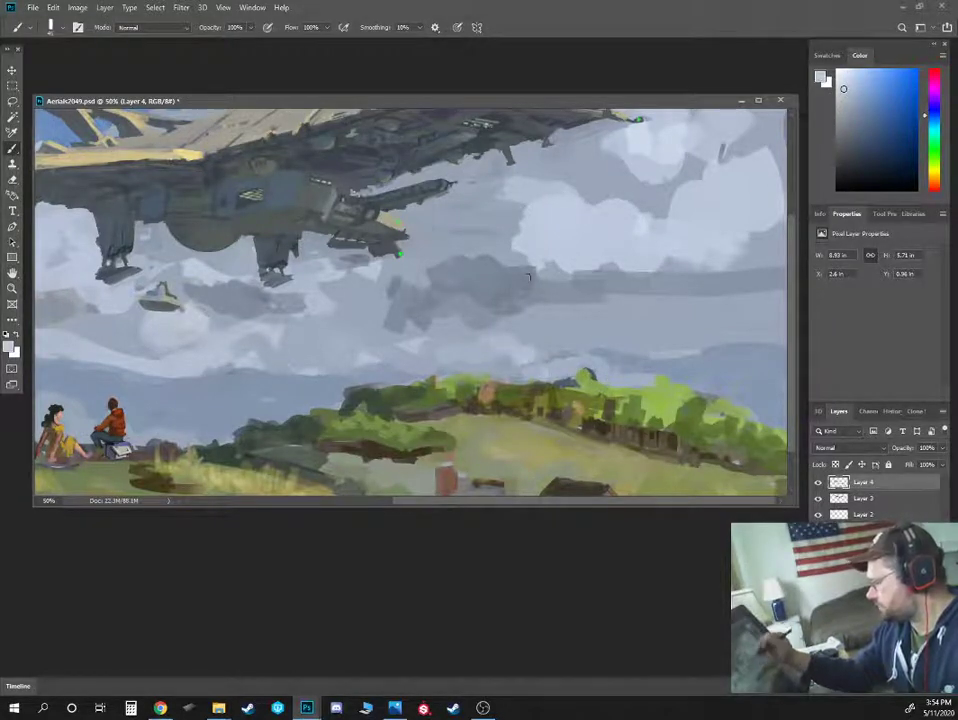
# Refine the shaded edge where the distant treeline meets the field, using sampled olive and darker gray-green tones
pyautogui.scroll(-3, 483, 350)
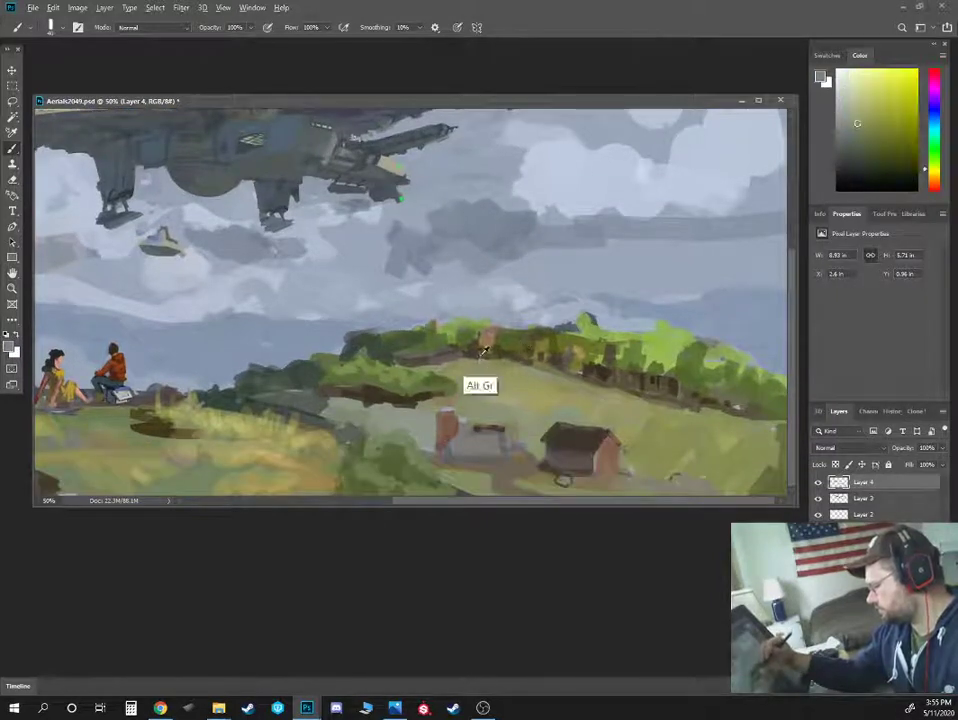
pyautogui.keyDown('alt'); pyautogui.click(481, 355); pyautogui.keyUp('alt')
pyautogui.keyDown('alt'); pyautogui.click(467, 372); pyautogui.keyUp('alt')
pyautogui.click(858, 148)
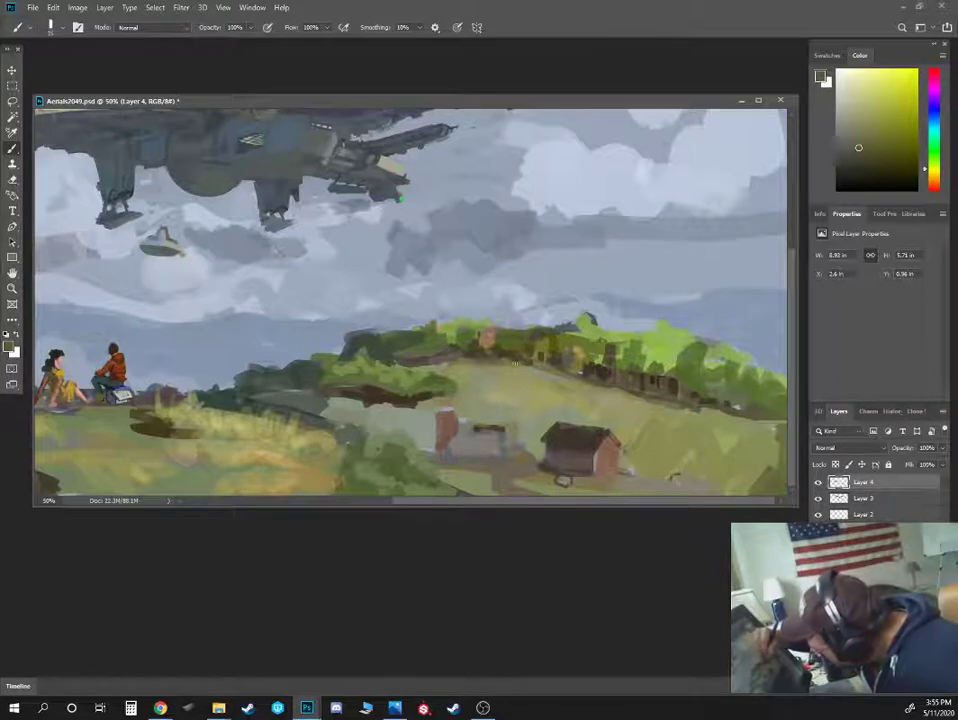
pyautogui.keyDown('alt'); pyautogui.click(548, 362); pyautogui.keyUp('alt')
pyautogui.keyDown('alt'); pyautogui.click(538, 364); pyautogui.keyUp('alt')
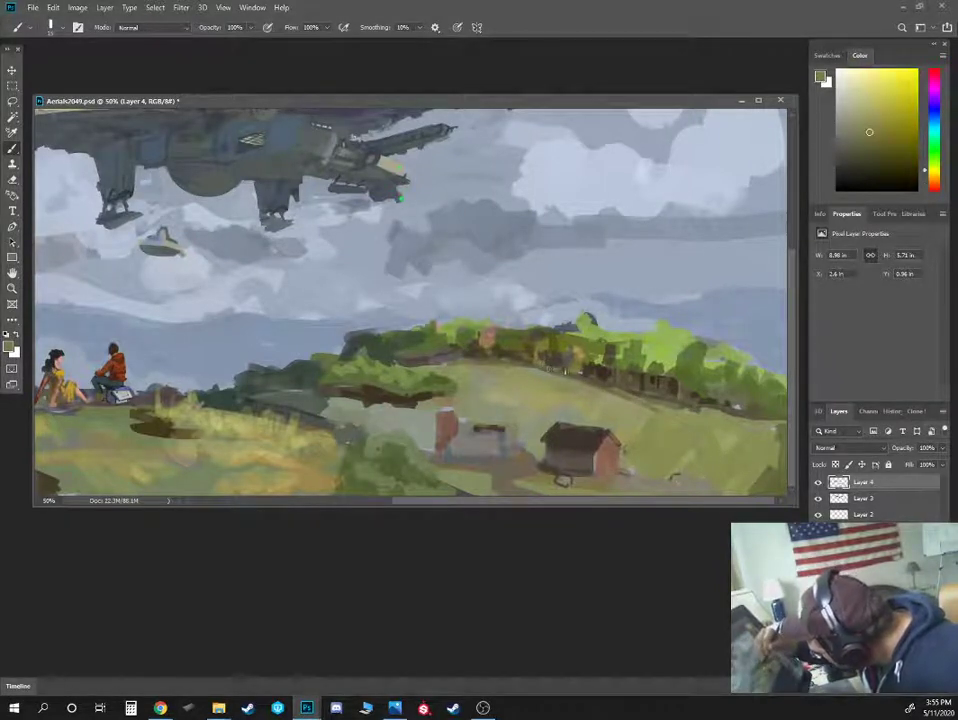
pyautogui.keyDown('alt'); pyautogui.click(545, 372); pyautogui.keyUp('alt')
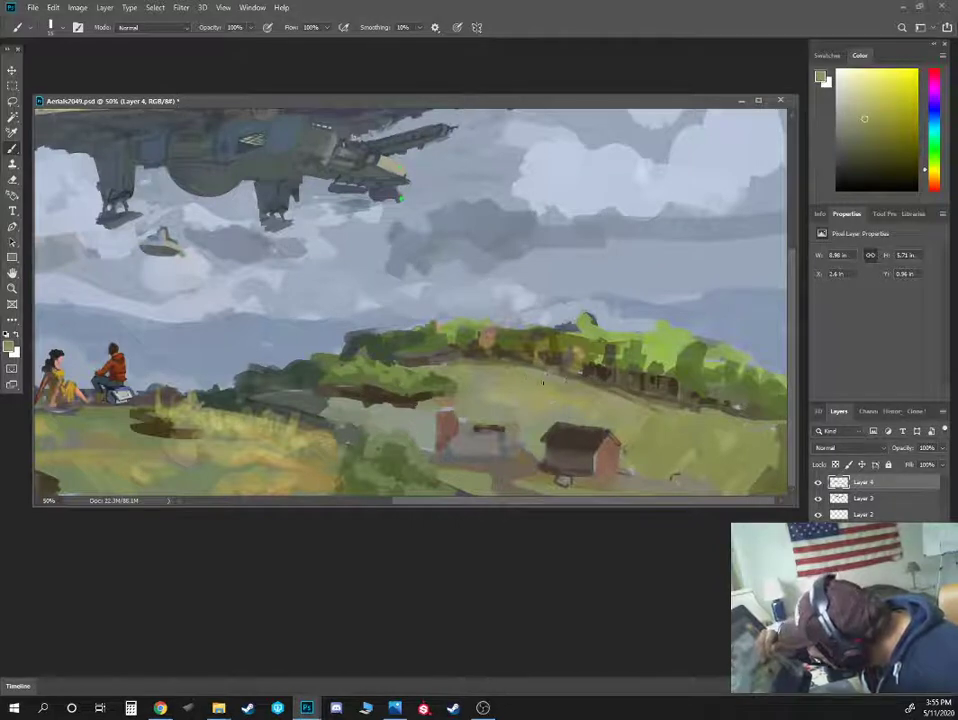
pyautogui.keyDown('alt'); pyautogui.click(546, 374); pyautogui.keyUp('alt')
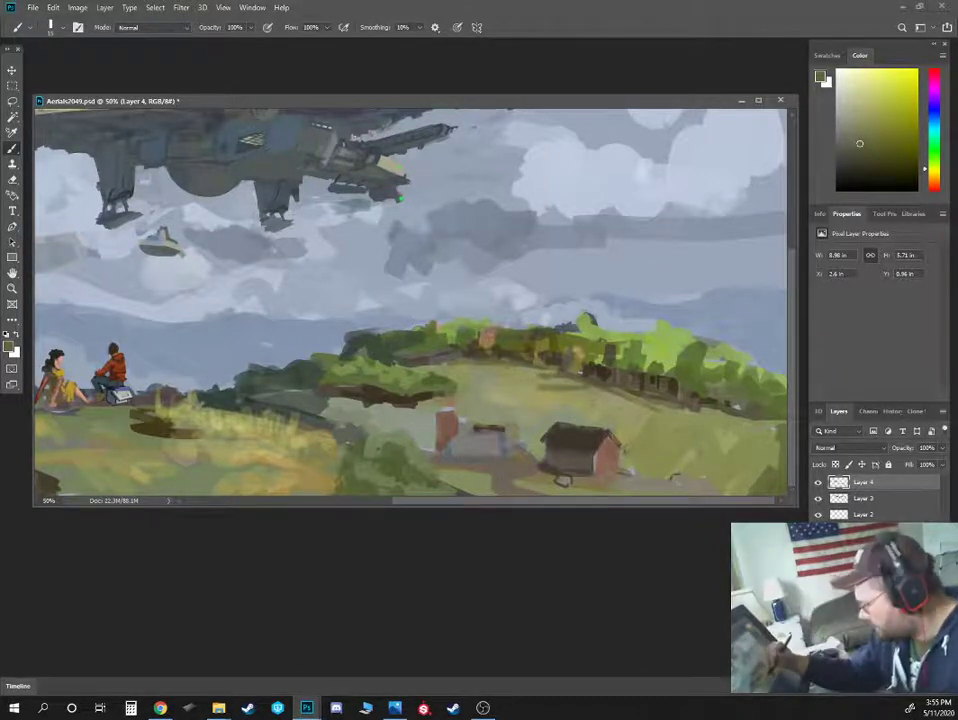
# Clean up the brick chimney and the gray building beside the barn with sampled colours
pyautogui.keyDown('alt'); pyautogui.click(451, 414); pyautogui.keyUp('alt')
pyautogui.moveTo(439, 410); pyautogui.dragTo(455, 410)
pyautogui.keyDown('alt'); pyautogui.click(466, 434); pyautogui.keyUp('alt')
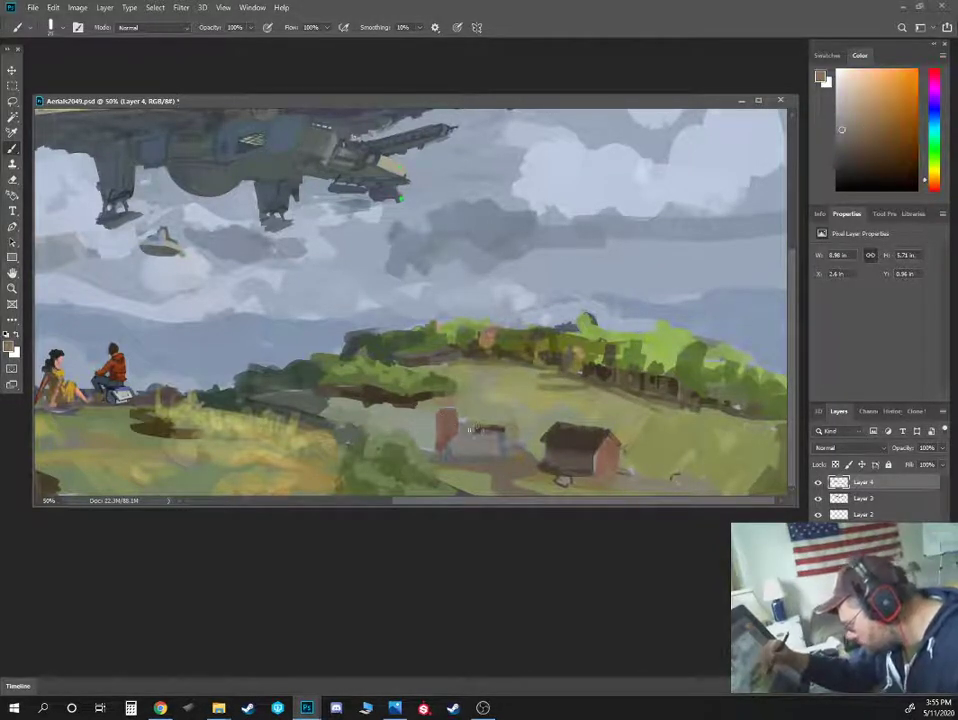
pyautogui.keyDown('alt'); pyautogui.click(485, 432); pyautogui.keyUp('alt')
pyautogui.keyDown('alt'); pyautogui.click(457, 421); pyautogui.keyUp('alt')
# Rework the dark shadow under the middle hedge and the gray-green slope beside it with sampled colours
pyautogui.keyDown('alt'); pyautogui.click(396, 370); pyautogui.keyUp('alt')
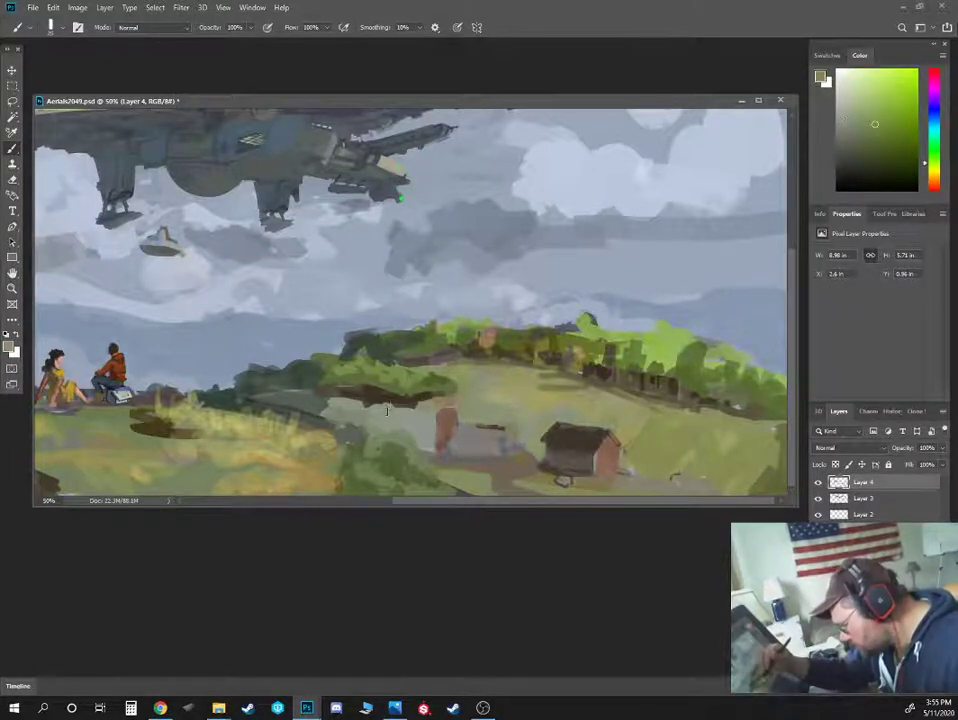
pyautogui.keyDown('alt'); pyautogui.click(456, 352); pyautogui.keyUp('alt')
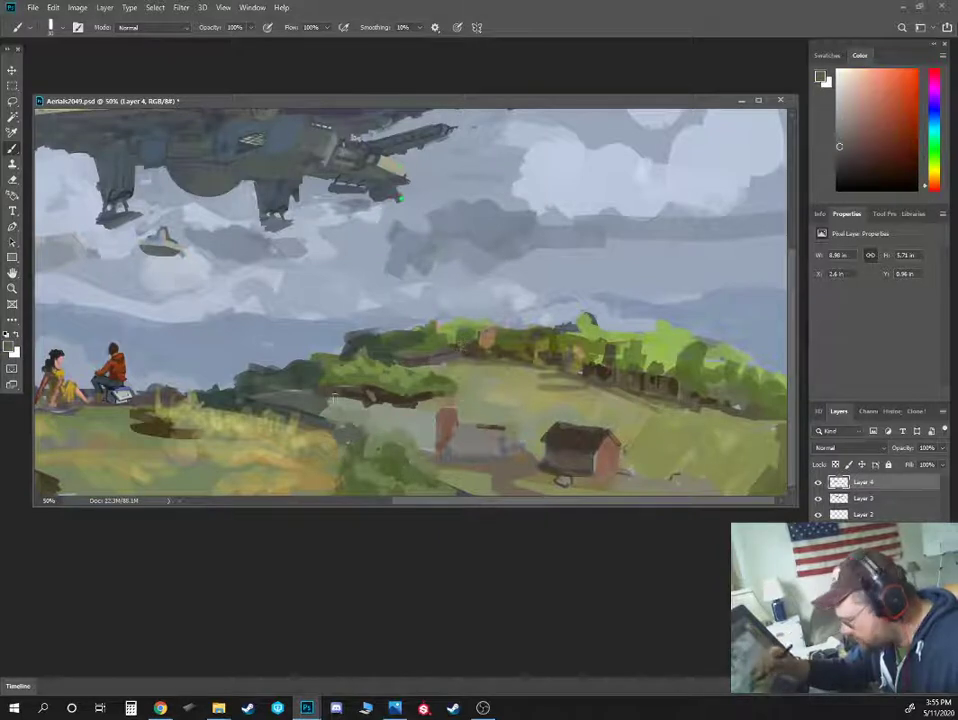
pyautogui.moveTo(380, 398); pyautogui.dragTo(320, 391)
pyautogui.keyDown('alt'); pyautogui.click(329, 397); pyautogui.keyUp('alt')
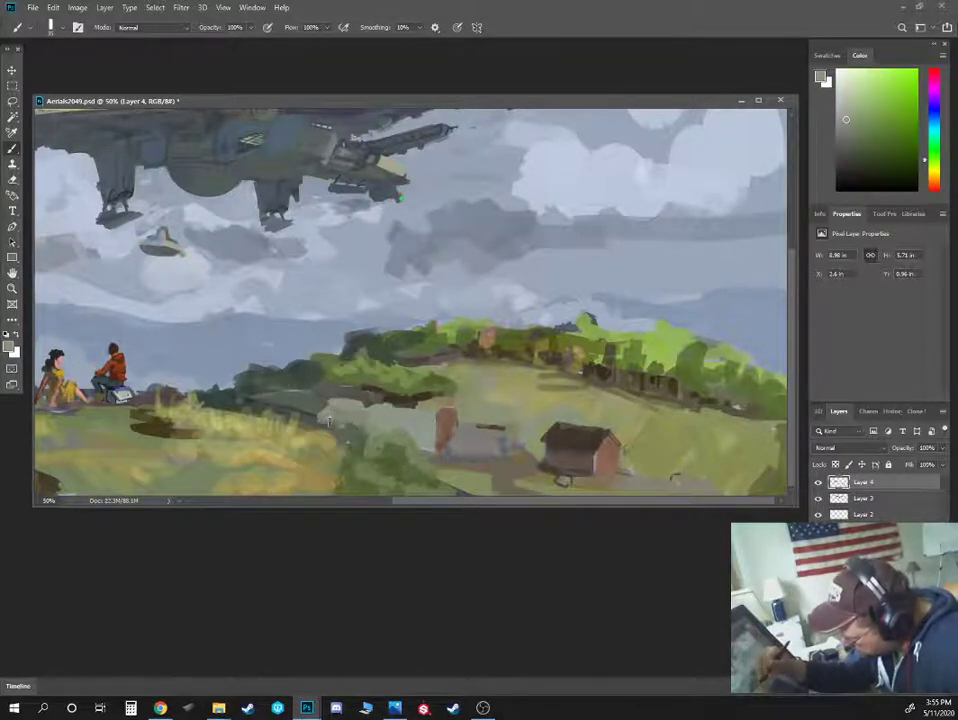
pyautogui.keyDown('alt'); pyautogui.click(318, 418); pyautogui.keyUp('alt')
pyautogui.keyDown('alt'); pyautogui.click(298, 400); pyautogui.keyUp('alt')
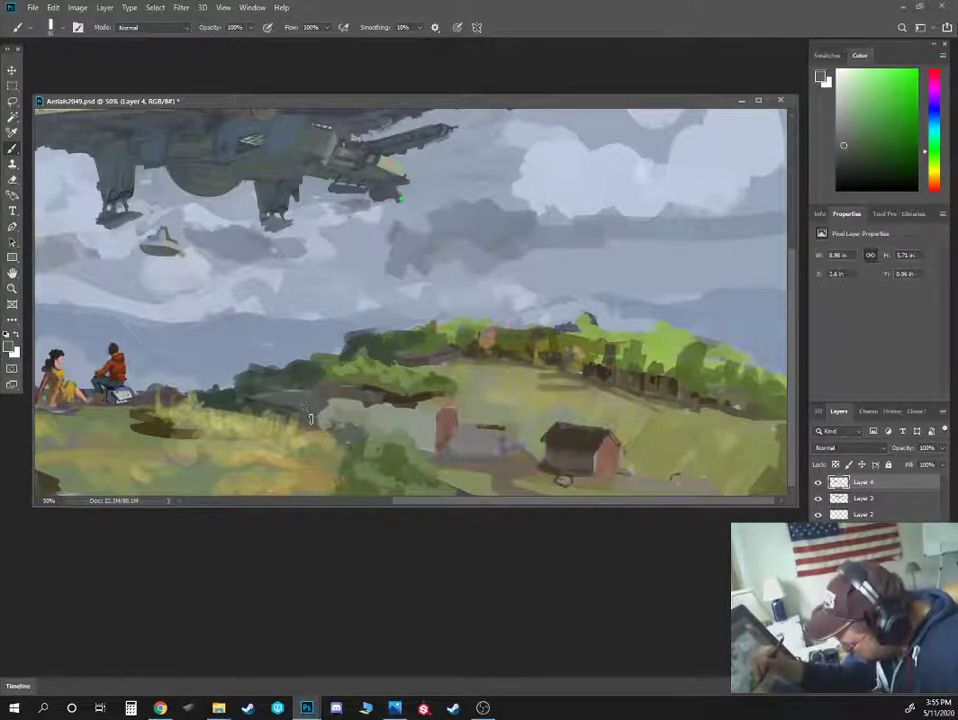
# Refine the grassy crest and brown path behind the seated man with sampled olive and dark tones
pyautogui.keyDown('alt'); pyautogui.click(228, 398); pyautogui.keyUp('alt')
pyautogui.keyDown('alt'); pyautogui.click(224, 419); pyautogui.keyUp('alt')
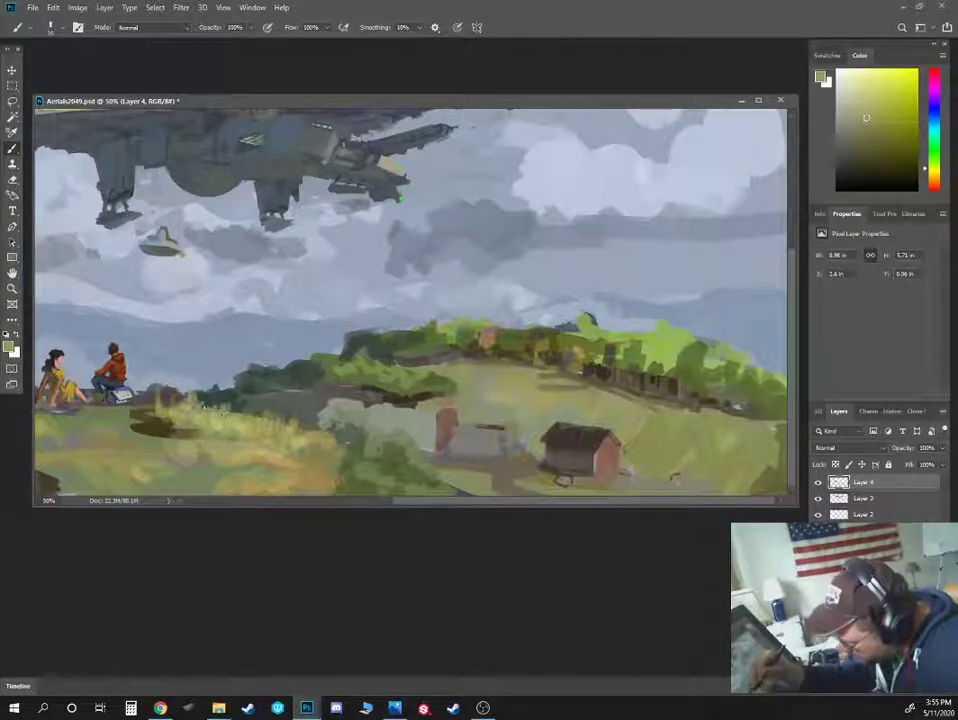
pyautogui.keyDown('alt'); pyautogui.click(182, 428); pyautogui.keyUp('alt')
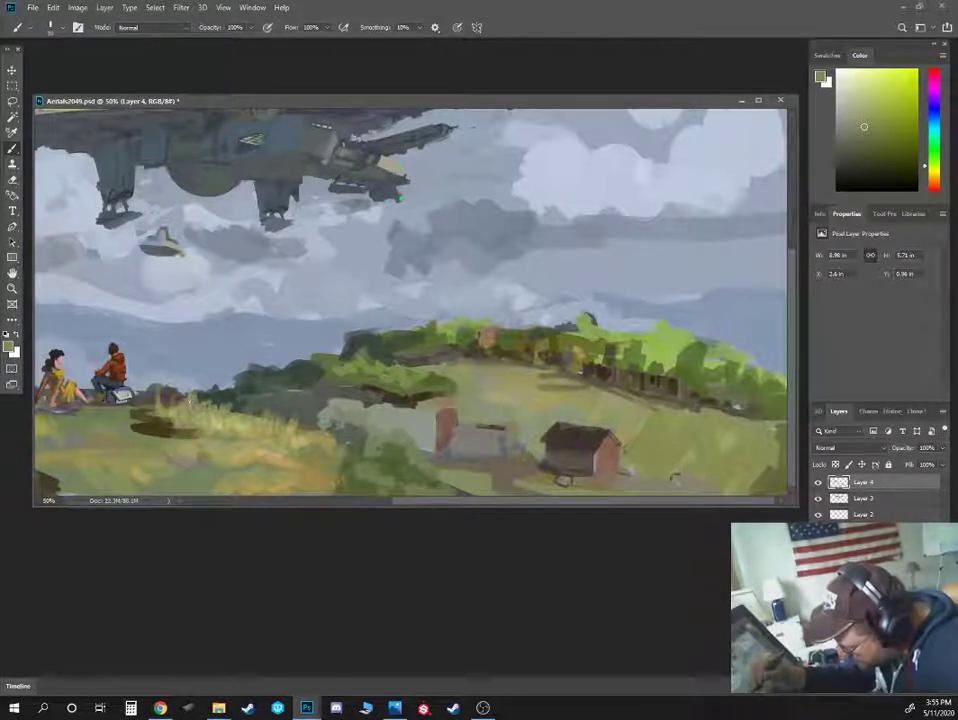
pyautogui.keyDown('alt'); pyautogui.click(184, 430); pyautogui.keyUp('alt')
pyautogui.moveTo(184, 430)
pyautogui.mouseDown()
pyautogui.moveTo(340, 436)
pyautogui.moveTo(256, 416)
pyautogui.moveTo(267, 415)
pyautogui.mouseUp()
pyautogui.press(']')
pyautogui.keyDown('alt'); pyautogui.click(282, 407); pyautogui.keyUp('alt')
pyautogui.keyDown('alt'); pyautogui.click(288, 417); pyautogui.keyUp('alt')
pyautogui.press('[')
pyautogui.keyDown('alt'); pyautogui.click(267, 402); pyautogui.keyUp('alt')
pyautogui.press('[')
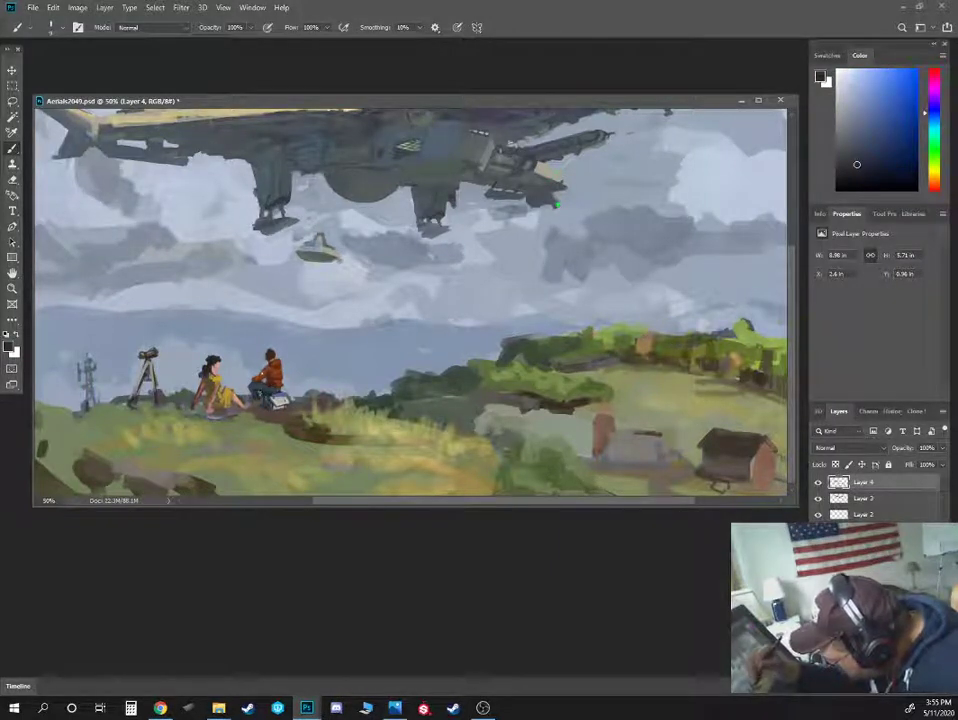
# Paint the blanket beneath the seated woman in dark rust red, with lighter brown touches
pyautogui.keyDown('alt'); pyautogui.click(216, 410); pyautogui.keyUp('alt')
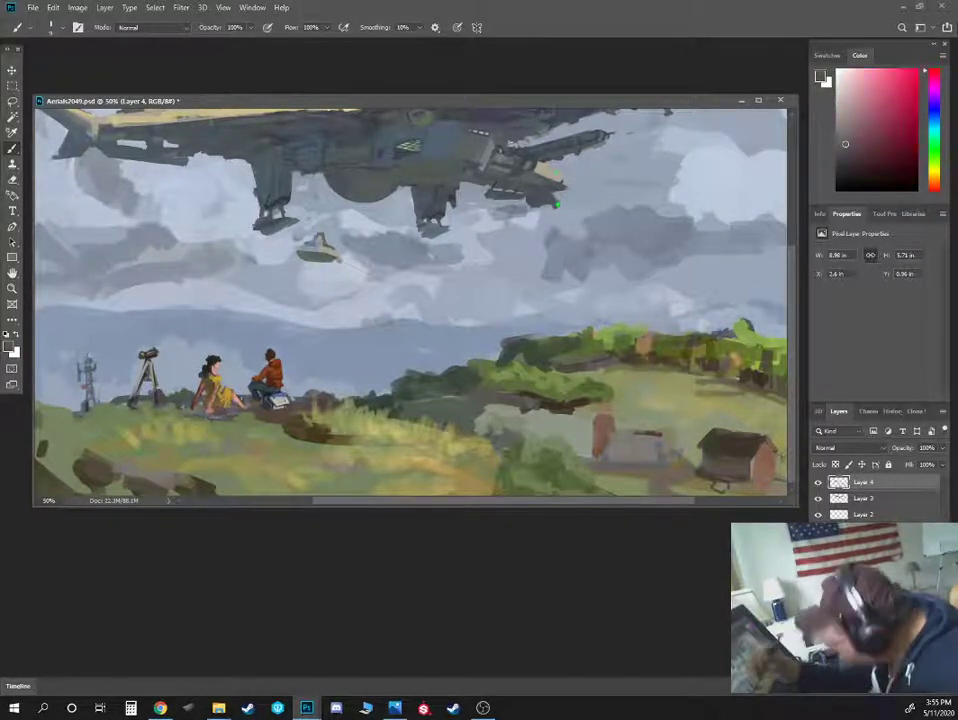
pyautogui.click(935, 186)
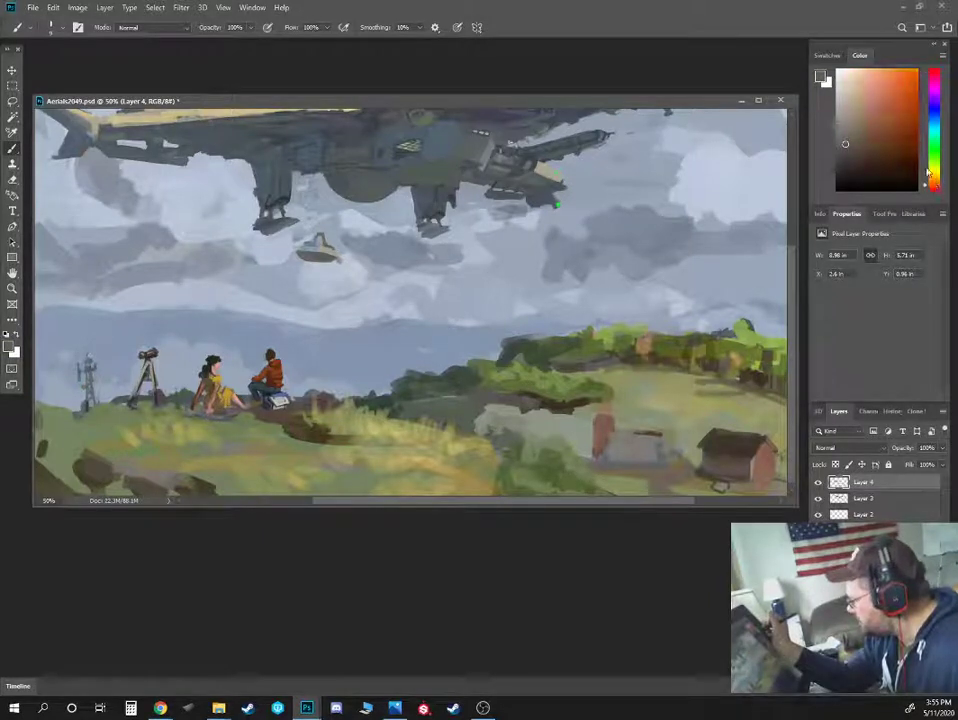
pyautogui.click(907, 133)
pyautogui.click(903, 133)
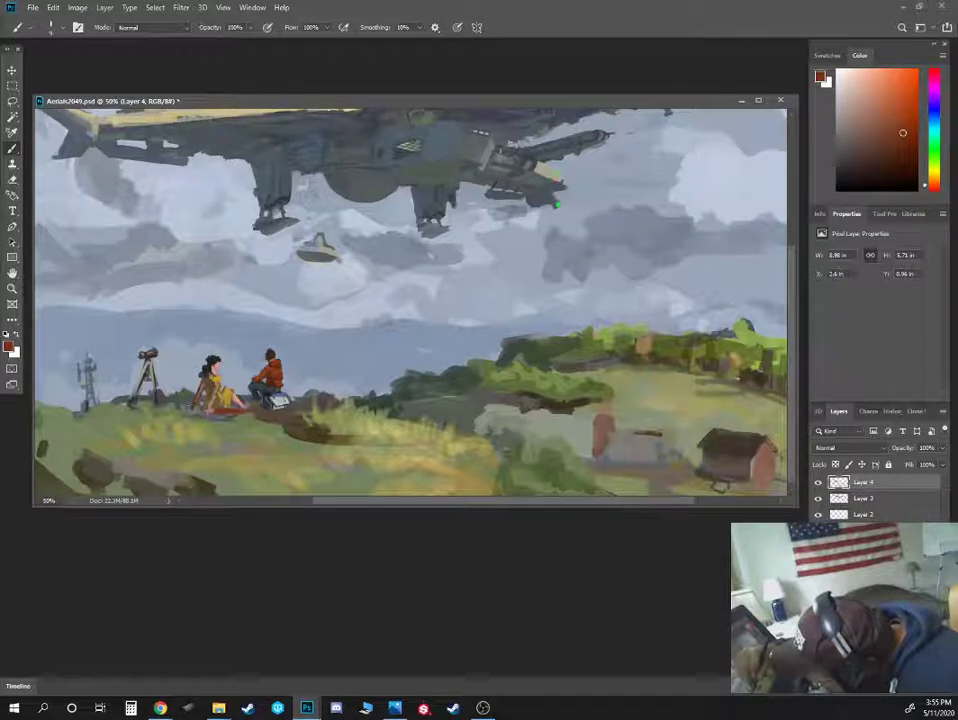
pyautogui.moveTo(849, 146); pyautogui.dragTo(852, 121)
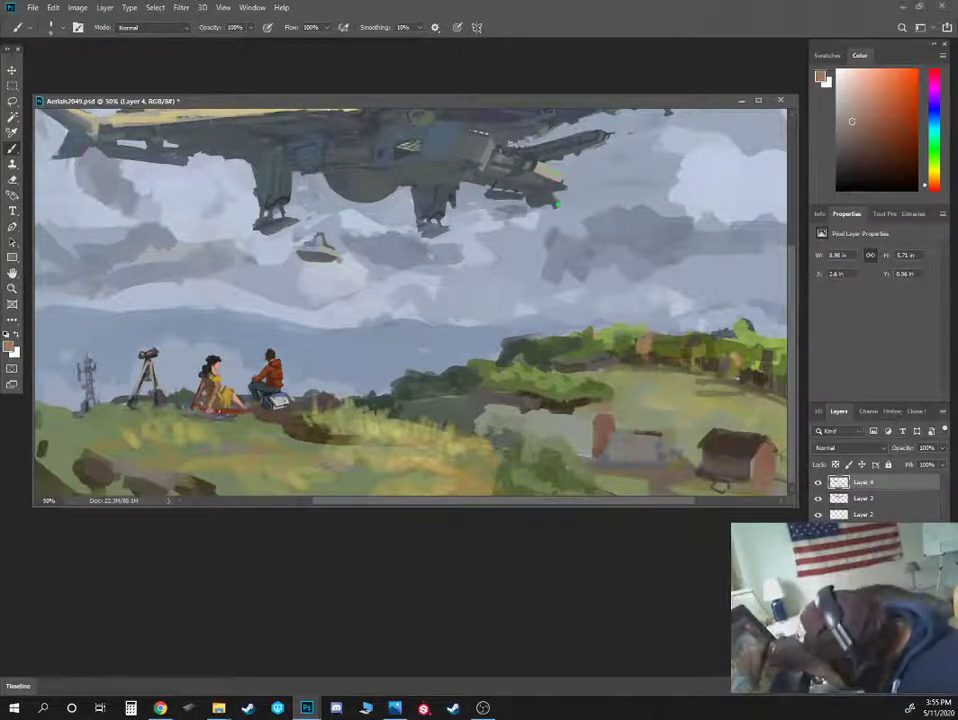
# Refine the woman's supporting arms and the blanket shadows with sampled skin, brown and dark reddish tones
pyautogui.keyDown('alt'); pyautogui.click(234, 391); pyautogui.keyUp('alt')
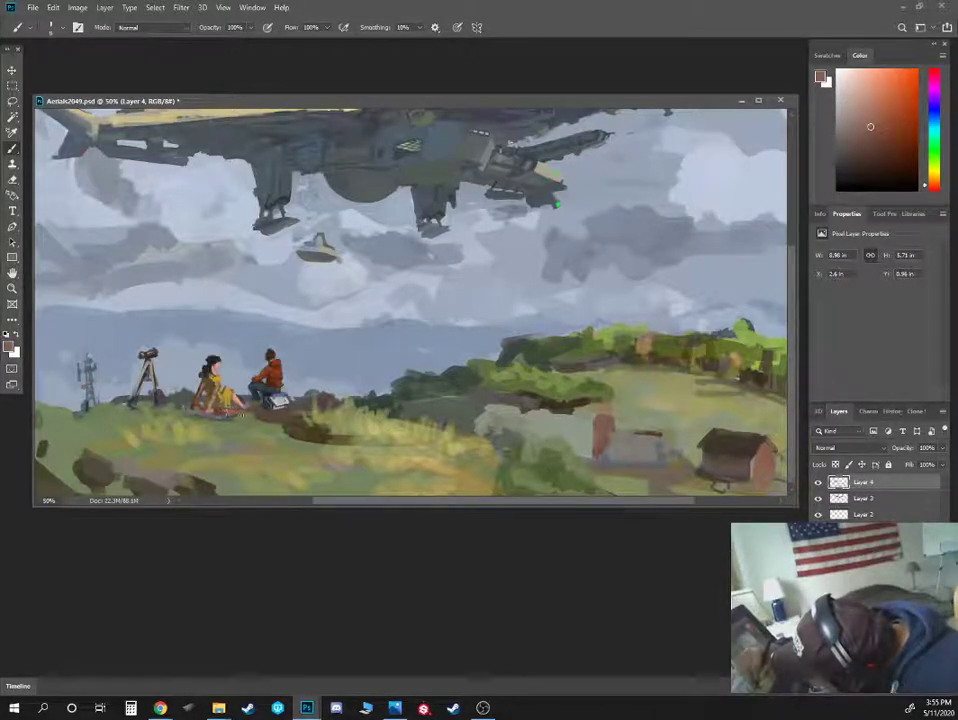
pyautogui.click(862, 173)
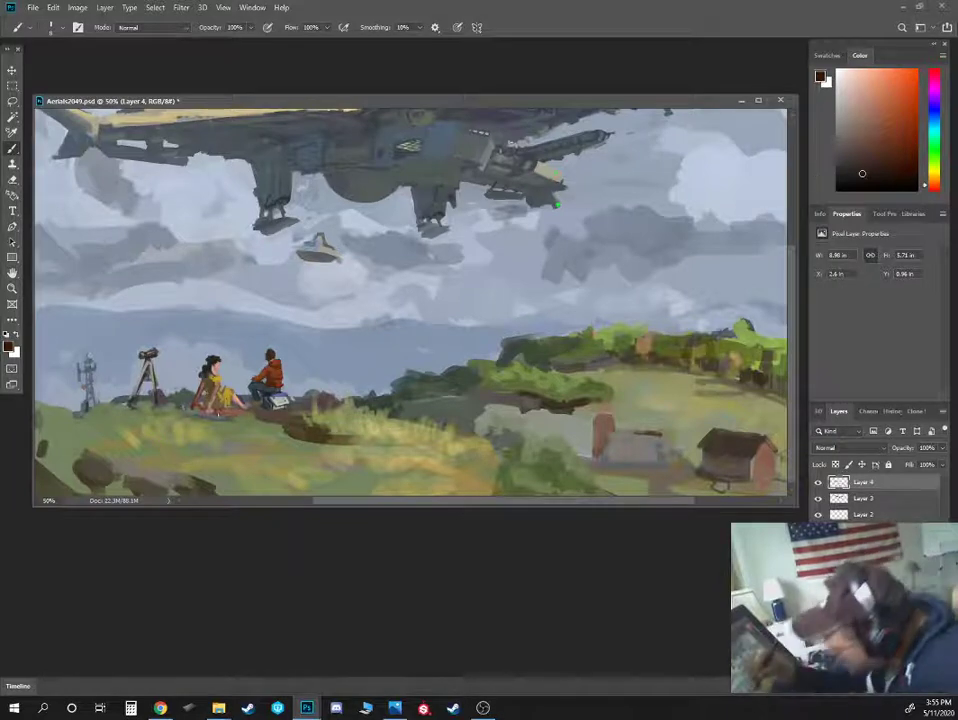
pyautogui.keyDown('alt'); pyautogui.click(219, 411); pyautogui.keyUp('alt')
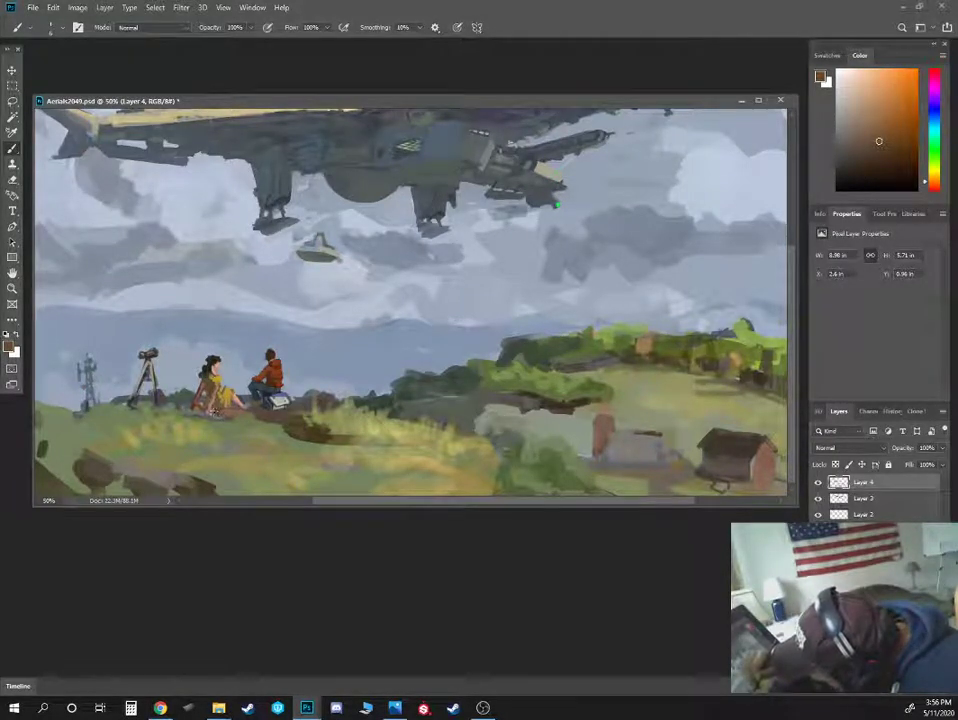
pyautogui.keyDown('alt'); pyautogui.click(201, 403); pyautogui.keyUp('alt')
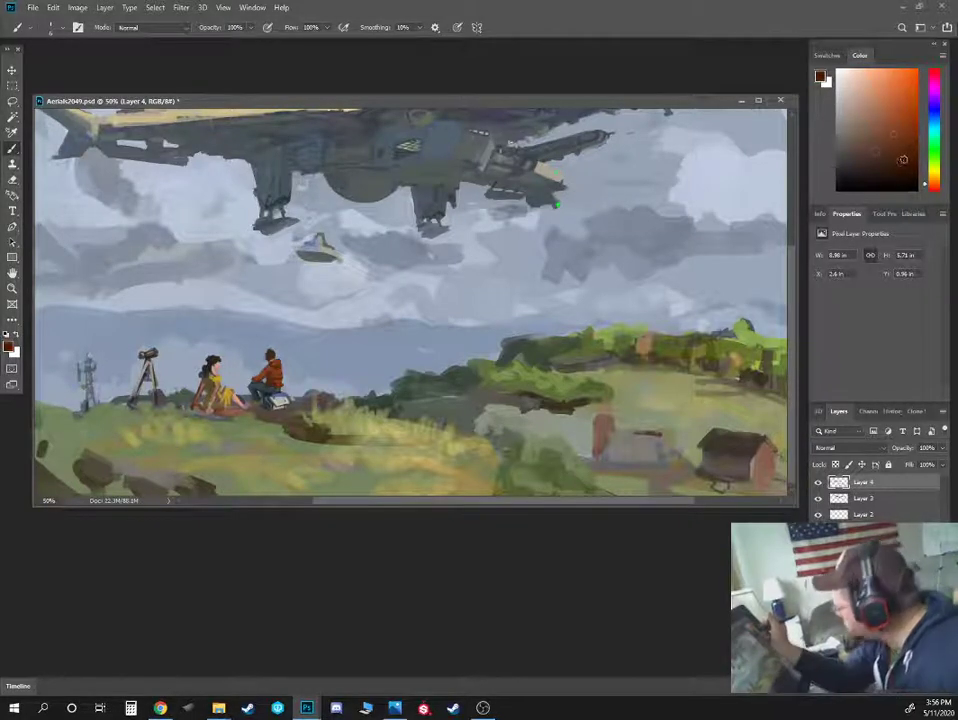
pyautogui.moveTo(904, 160); pyautogui.dragTo(898, 160)
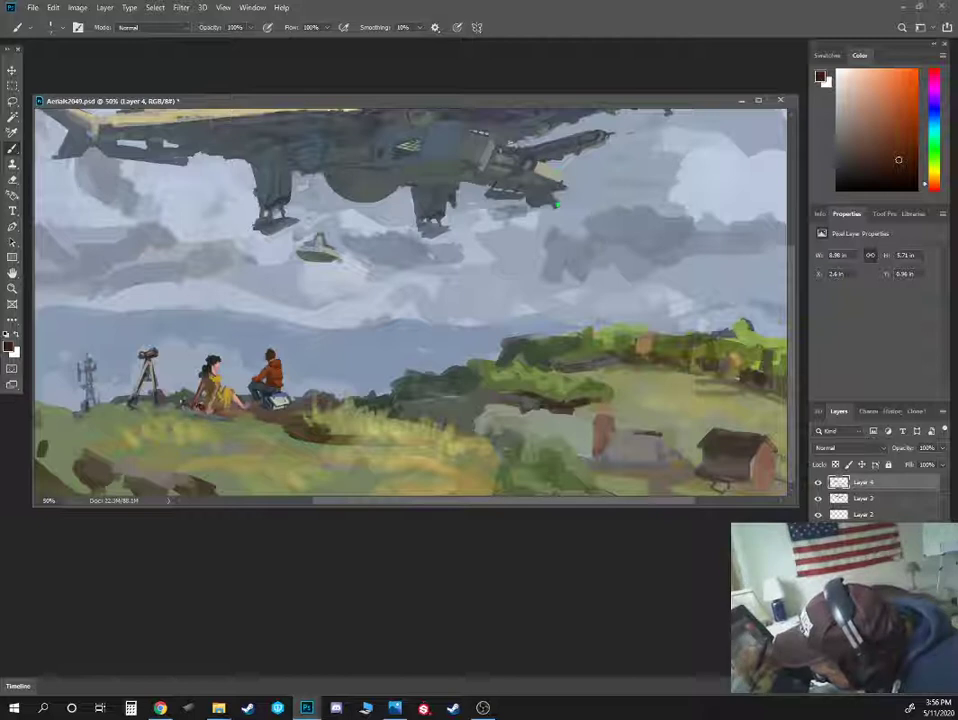
pyautogui.keyDown('alt'); pyautogui.click(198, 404); pyautogui.keyUp('alt')
pyautogui.keyDown('alt'); pyautogui.click(199, 400); pyautogui.keyUp('alt')
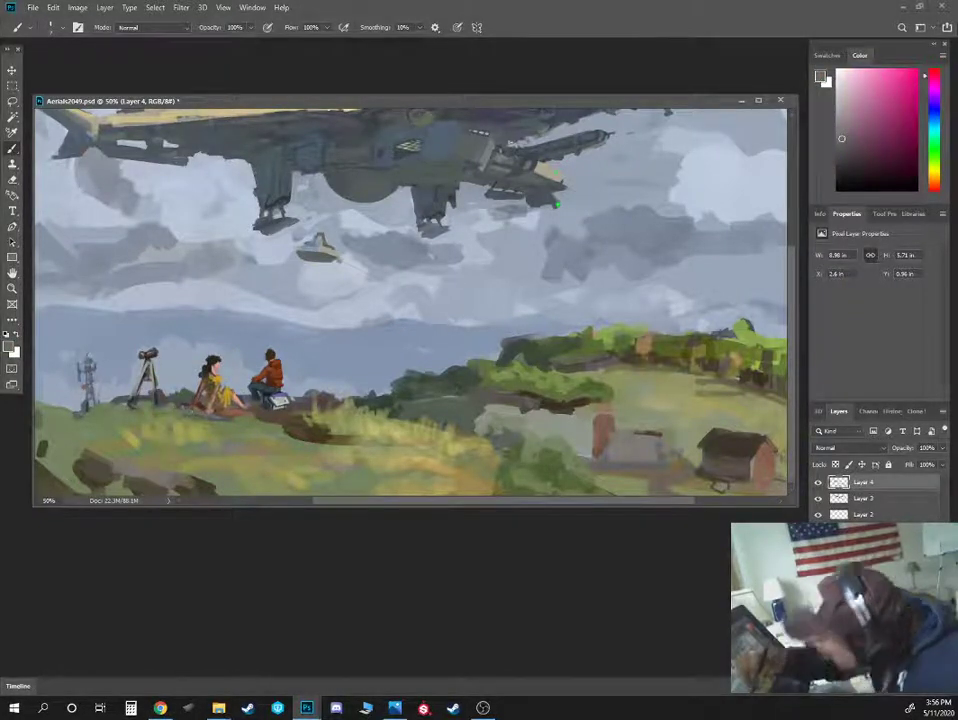
# Brush olive and pale yellow-green grass strokes on the hill below the woman and tripod
pyautogui.keyDown('alt'); pyautogui.click(187, 420); pyautogui.keyUp('alt')
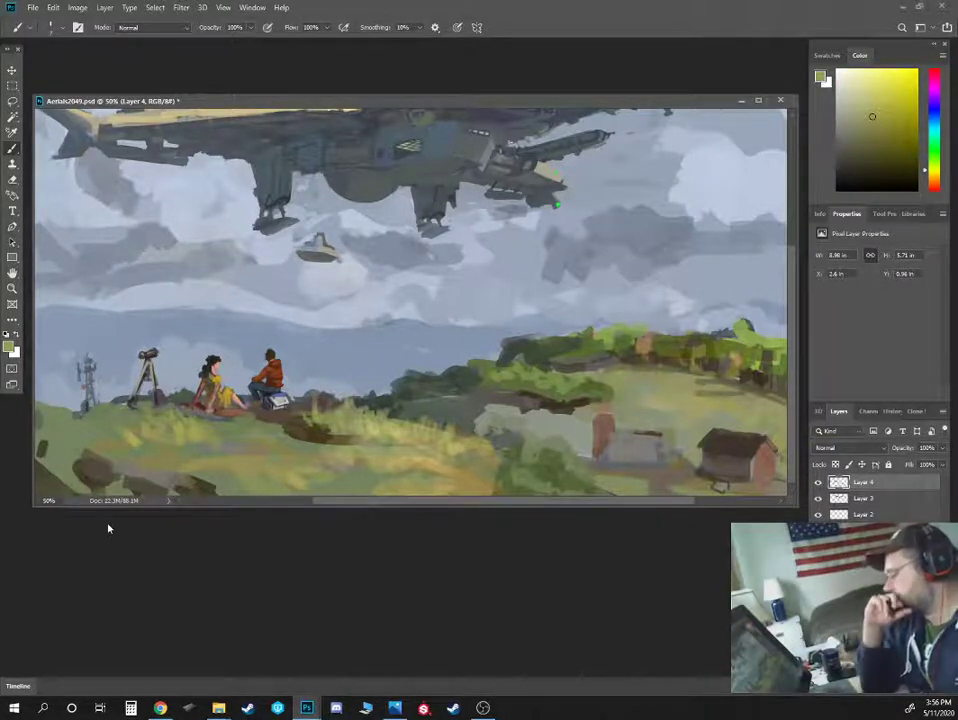
pyautogui.hotkey('ctrl', '+')
pyautogui.moveTo(319, 351); pyautogui.dragTo(382, 323)
pyautogui.click(862, 101)
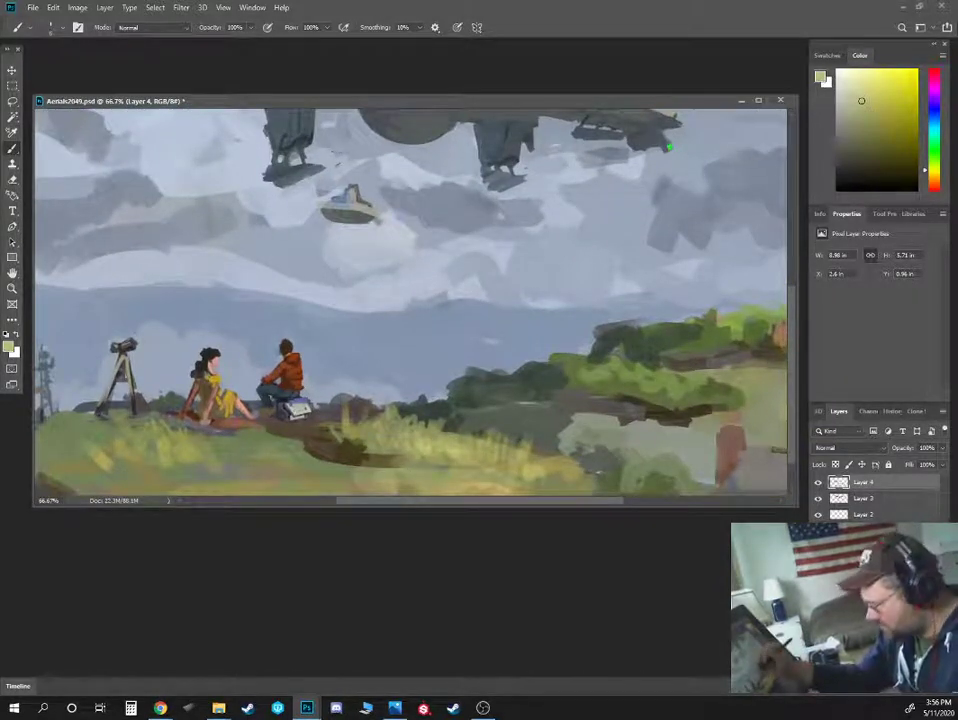
pyautogui.moveTo(240, 443); pyautogui.dragTo(397, 455)
# Sharpen the tripod's legs and telescope outline with sampled sky gray and dark gray
pyautogui.keyDown('alt'); pyautogui.click(296, 379); pyautogui.keyUp('alt')
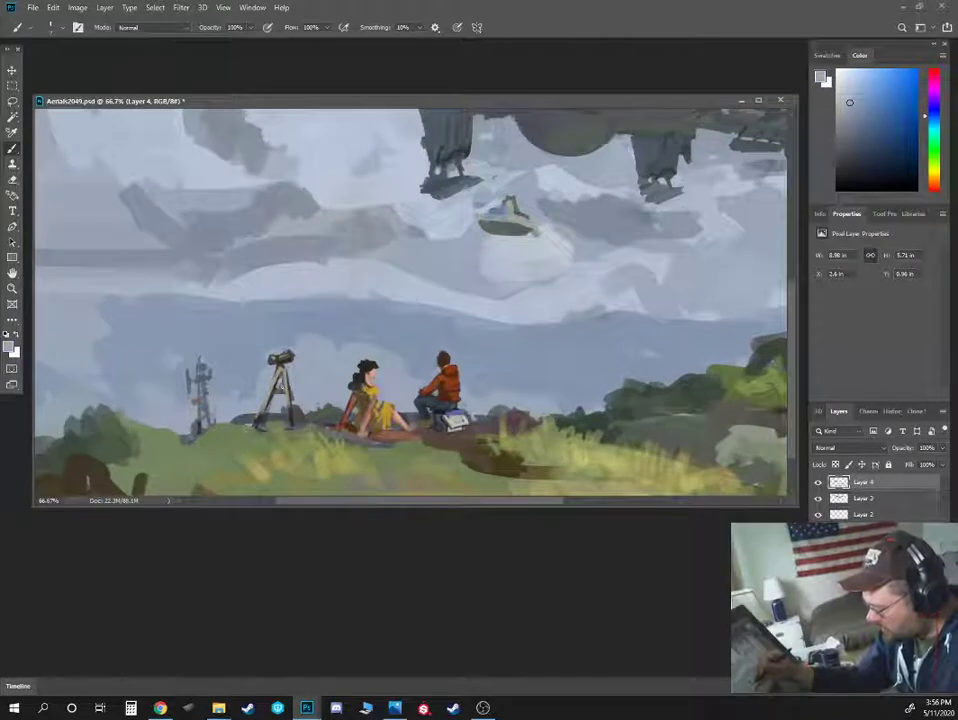
pyautogui.keyDown('alt'); pyautogui.click(272, 390); pyautogui.keyUp('alt')
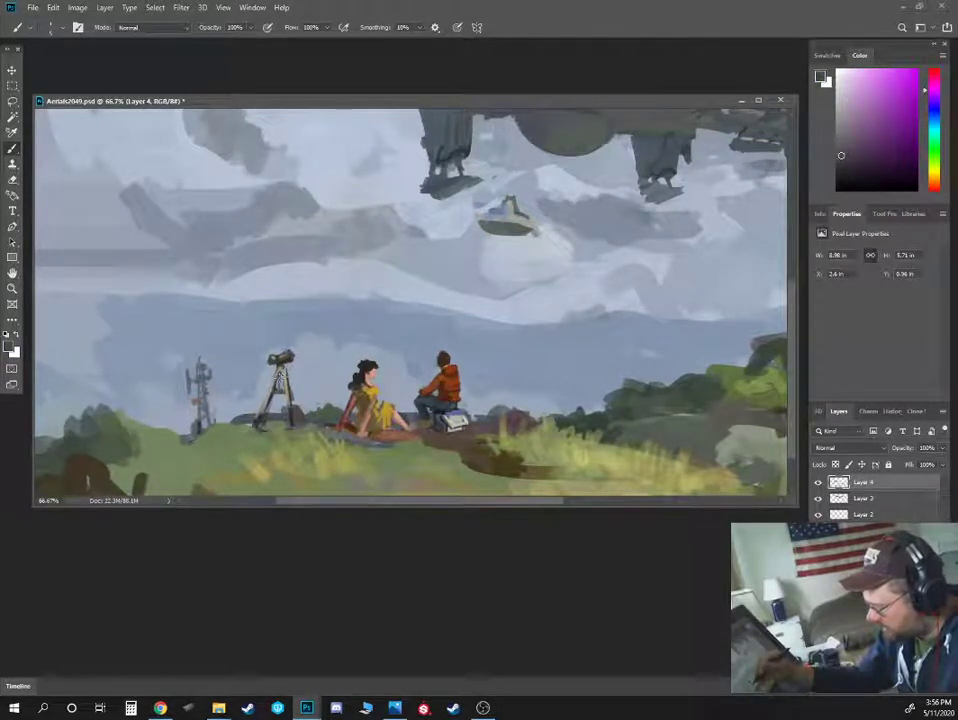
pyautogui.keyDown('alt'); pyautogui.click(214, 293); pyautogui.keyUp('alt')
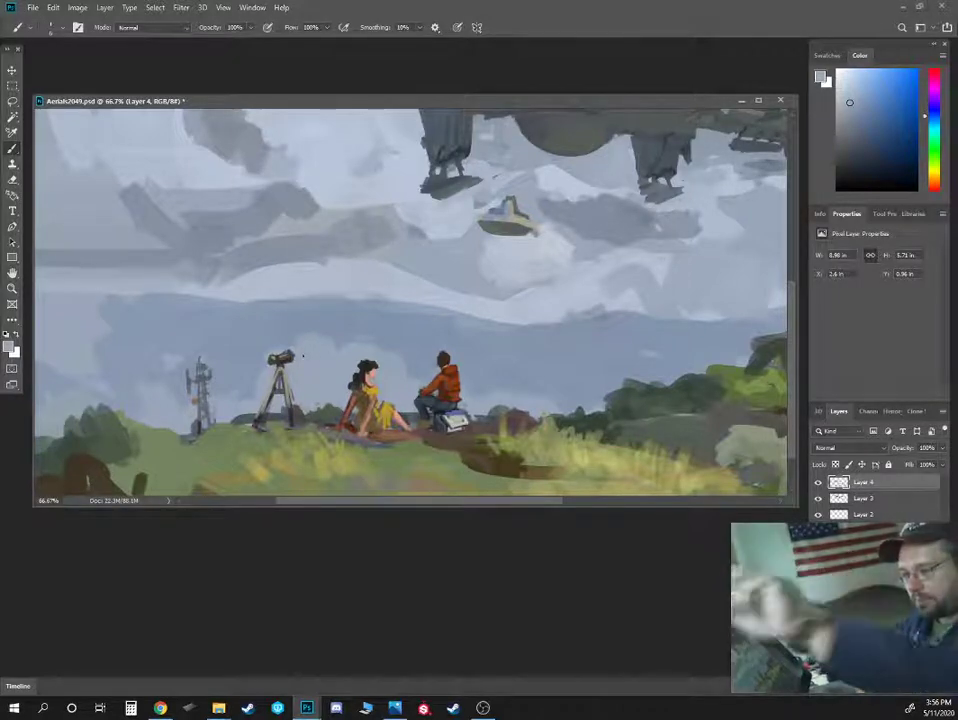
pyautogui.rightClick(303, 355)
pyautogui.moveTo(219, 706)
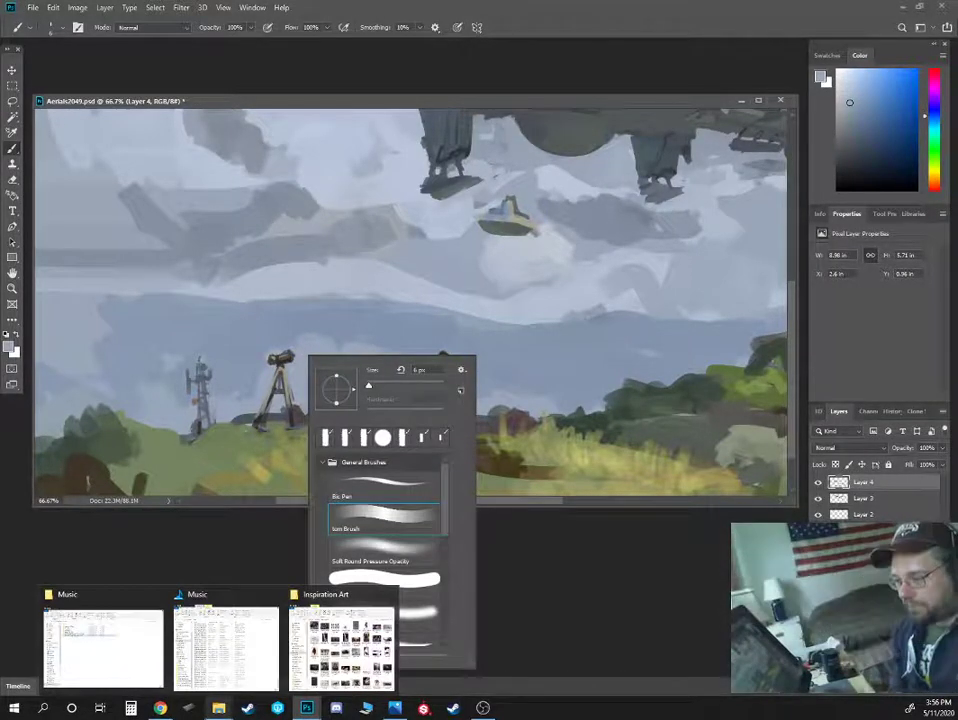
pyautogui.click(227, 574)
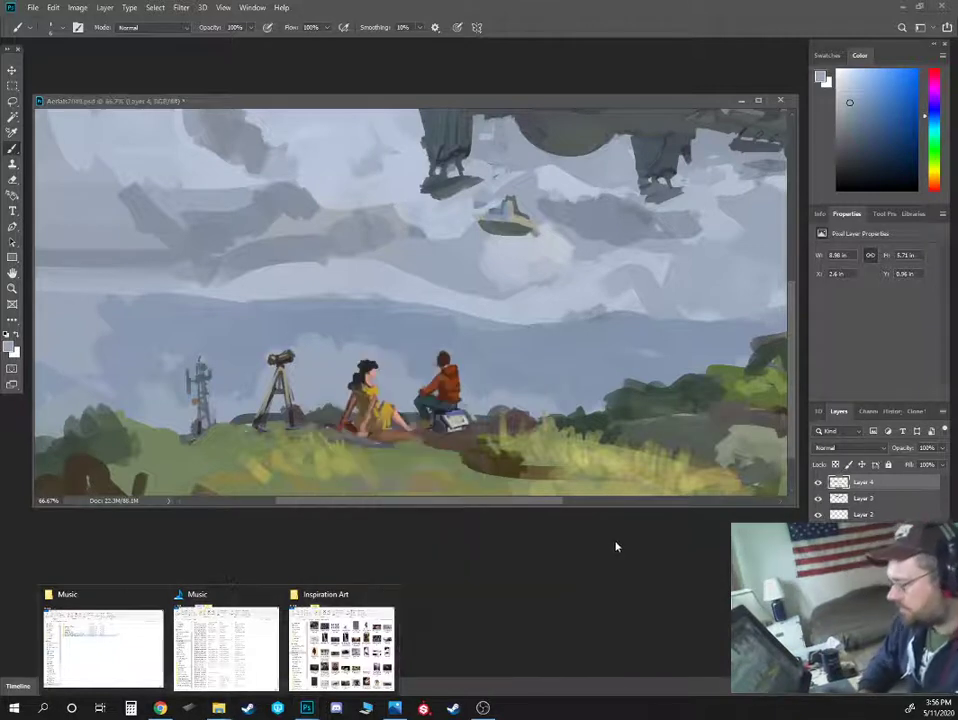
# Touch up the low bushes and sky on the horizon between the tripod and the woman with sampled colours
pyautogui.keyDown('alt'); pyautogui.click(417, 413); pyautogui.keyUp('alt')
pyautogui.keyDown('alt'); pyautogui.click(409, 400); pyautogui.keyUp('alt')
pyautogui.keyDown('alt'); pyautogui.click(420, 407); pyautogui.keyUp('alt')
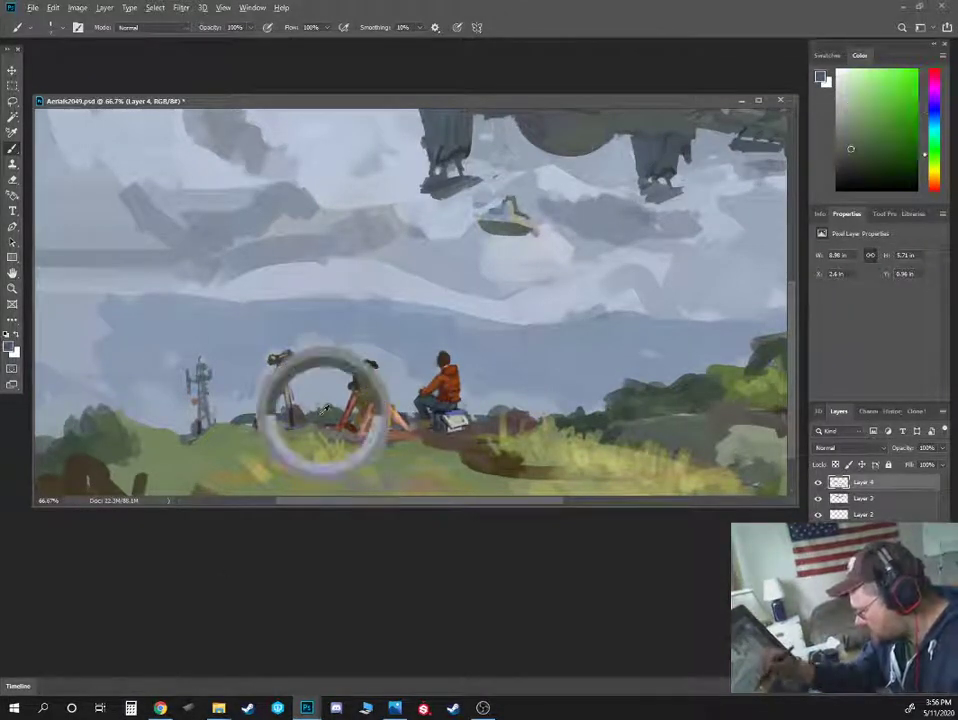
pyautogui.keyDown('alt'); pyautogui.click(409, 398); pyautogui.keyUp('alt')
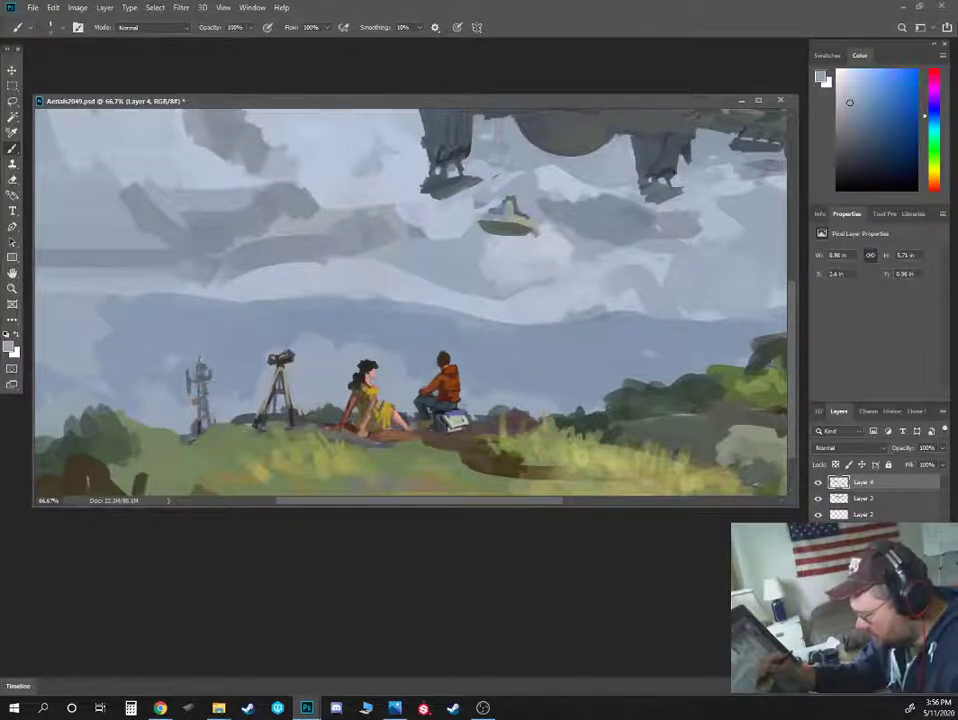
# Reshape the tripod's outer leg and foot with sampled dark and gray-green tones, trimming its edge with sky gray
pyautogui.moveTo(271, 410); pyautogui.dragTo(262, 420)
pyautogui.keyDown('alt'); pyautogui.click(262, 422); pyautogui.keyUp('alt')
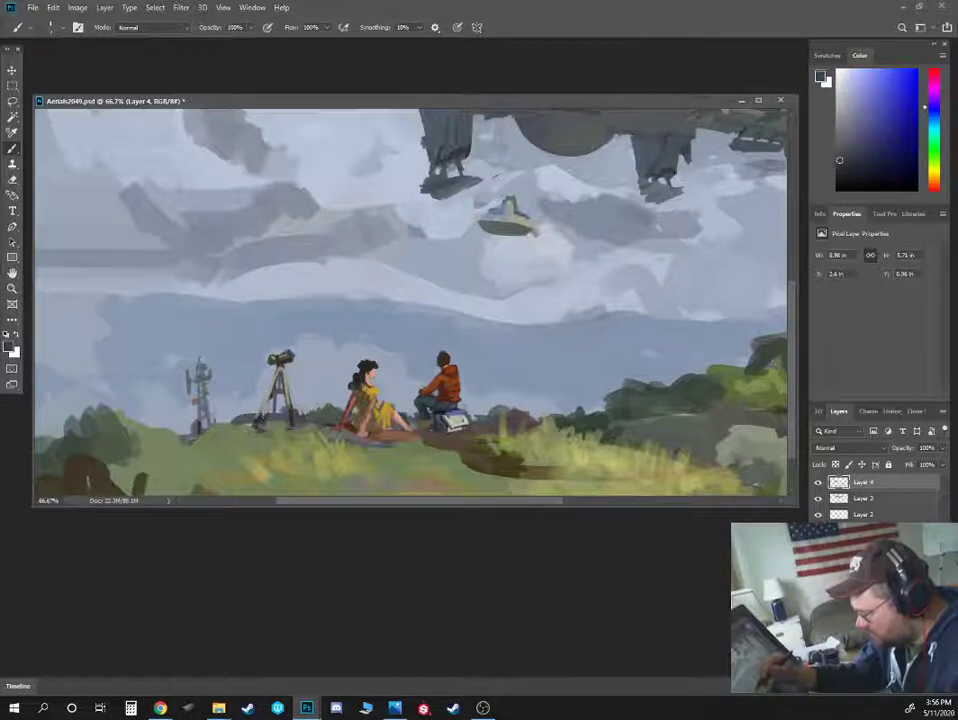
pyautogui.keyDown('alt'); pyautogui.click(264, 412); pyautogui.keyUp('alt')
pyautogui.keyDown('alt'); pyautogui.click(262, 425); pyautogui.keyUp('alt')
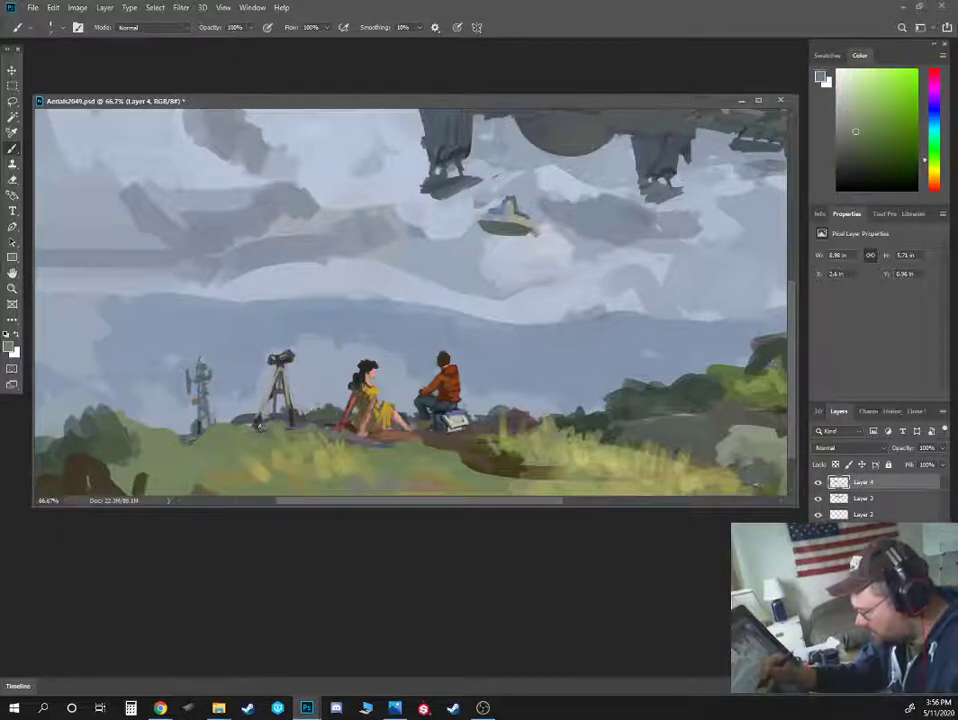
pyautogui.keyDown('alt'); pyautogui.click(258, 406); pyautogui.keyUp('alt')
pyautogui.keyDown('alt'); pyautogui.click(247, 412); pyautogui.keyUp('alt')
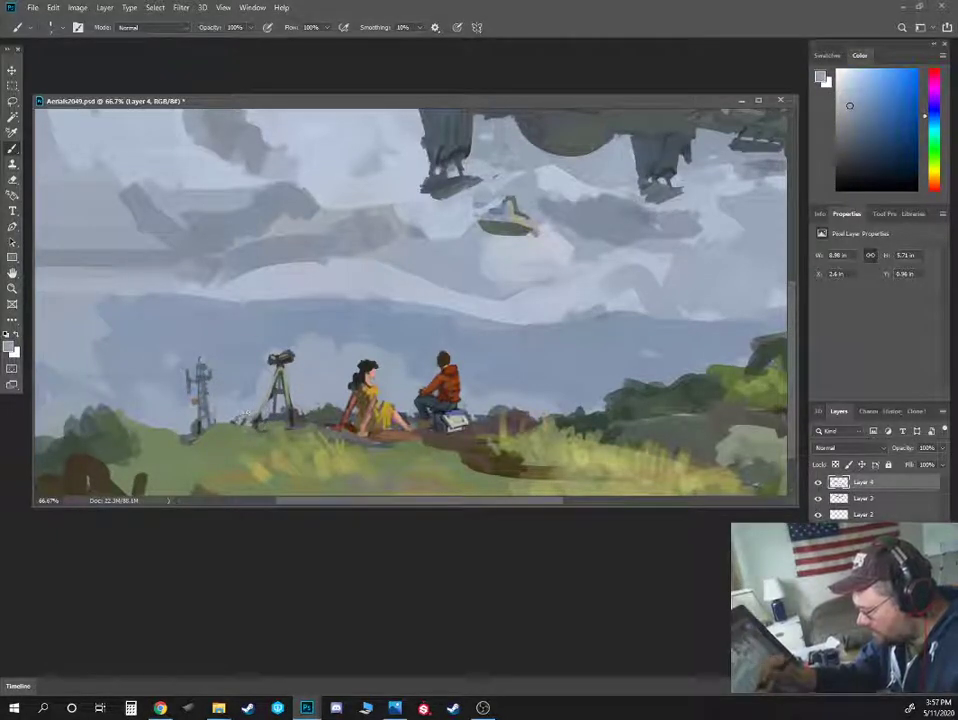
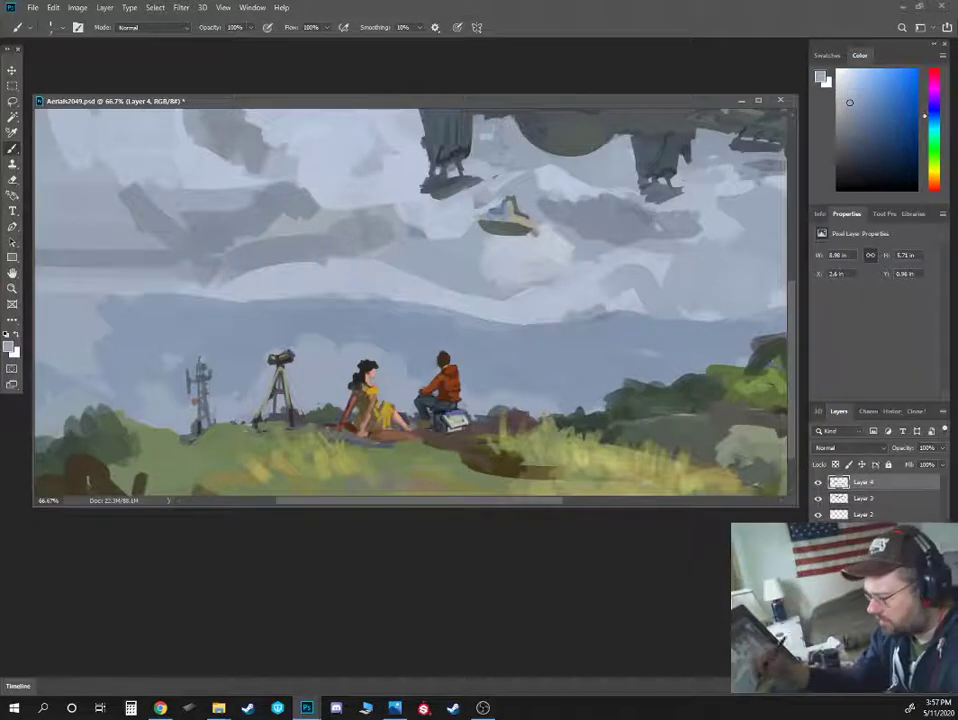
# Brighten the grassy crest between the dark bushes and the radio tower with sampled olive green
pyautogui.keyDown('alt'); pyautogui.click(228, 450); pyautogui.keyUp('alt')
pyautogui.keyDown('alt'); pyautogui.click(253, 486); pyautogui.keyUp('alt')
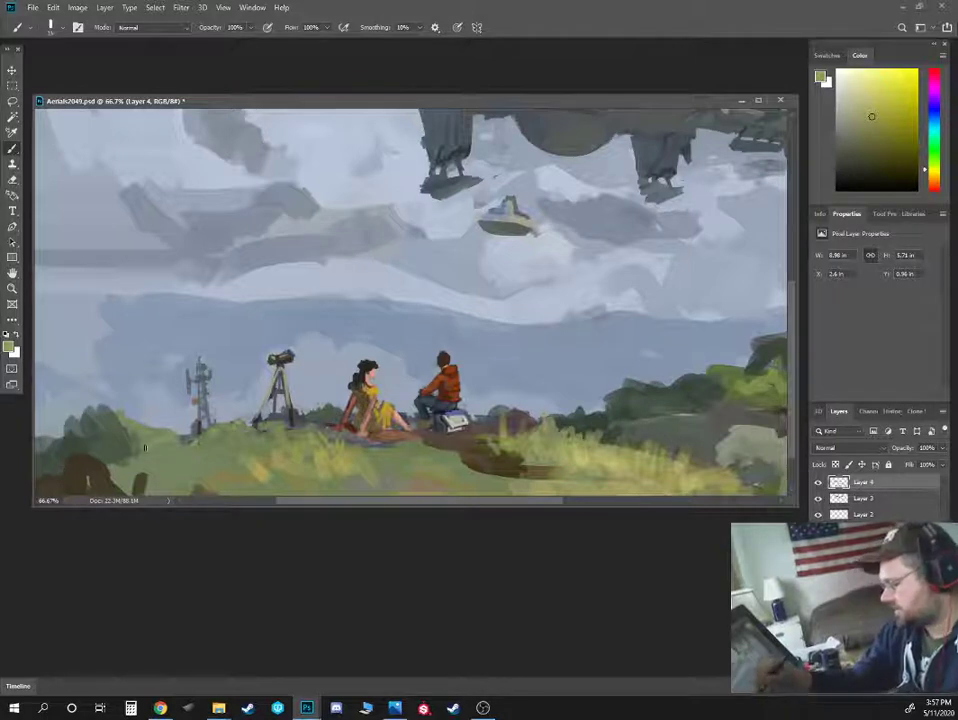
pyautogui.moveTo(609, 417); pyautogui.dragTo(588, 395)
# Add thin grass blades and dark accents along the crest behind the seated man using a smaller brush
pyautogui.keyDown('alt'); pyautogui.click(571, 383); pyautogui.keyUp('alt')
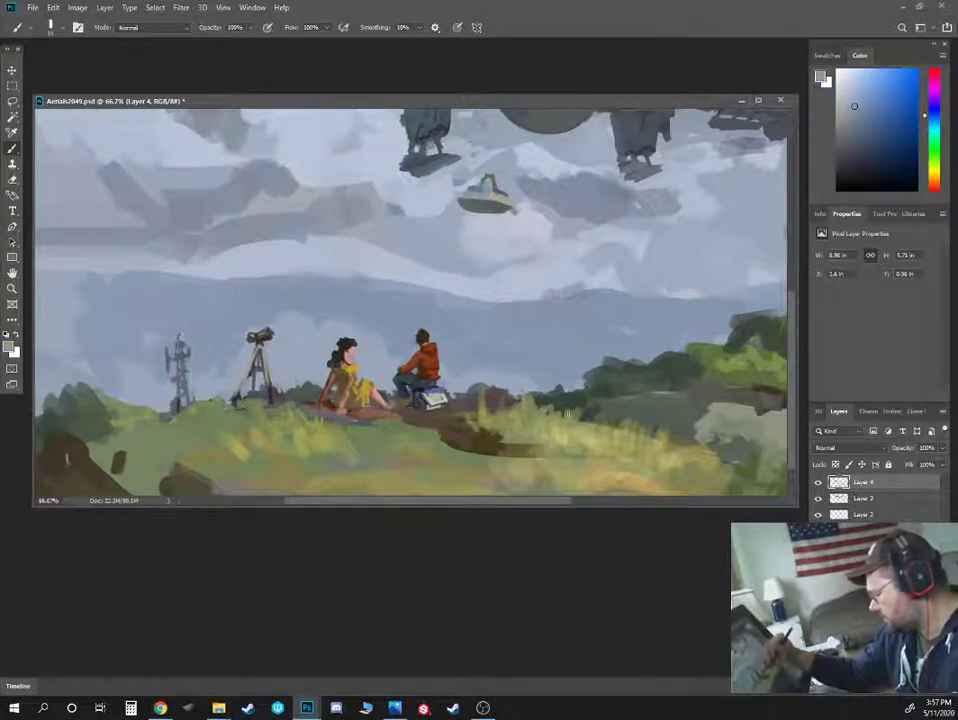
pyautogui.keyDown('alt'); pyautogui.click(549, 406); pyautogui.keyUp('alt')
pyautogui.click(869, 156)
pyautogui.press('[')
pyautogui.press('[')
pyautogui.moveTo(526, 439); pyautogui.dragTo(527, 417)
# Repaint the dirt path beyond the blanket with a sampled reddish brown
pyautogui.keyDown('alt'); pyautogui.click(340, 345); pyautogui.keyUp('alt')
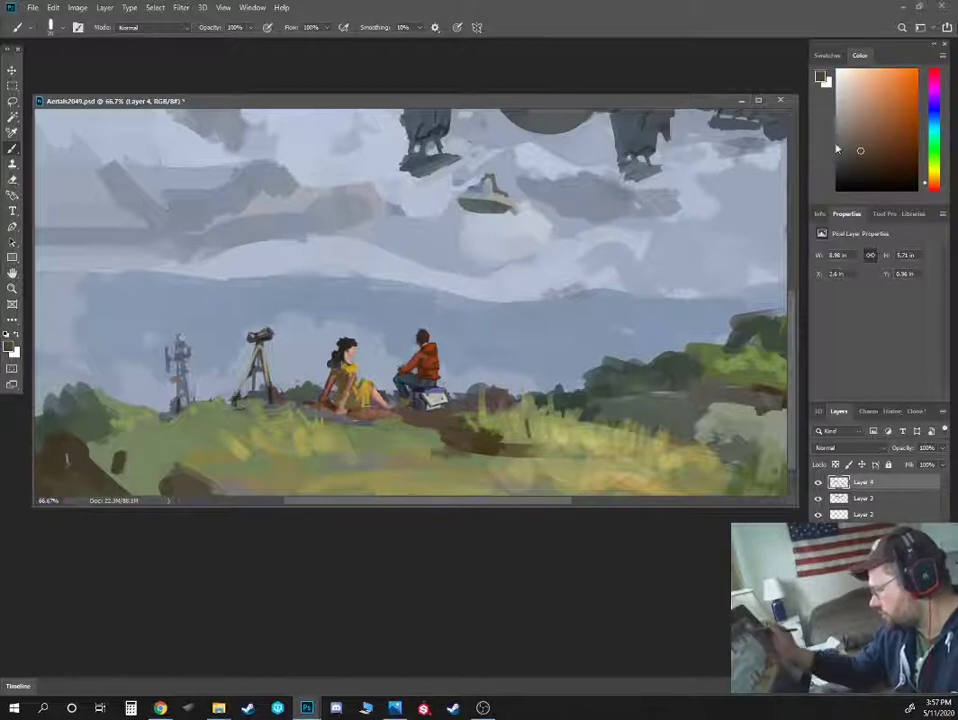
pyautogui.keyDown('alt'); pyautogui.click(400, 412); pyautogui.keyUp('alt')
pyautogui.moveTo(452, 449); pyautogui.dragTo(508, 455)
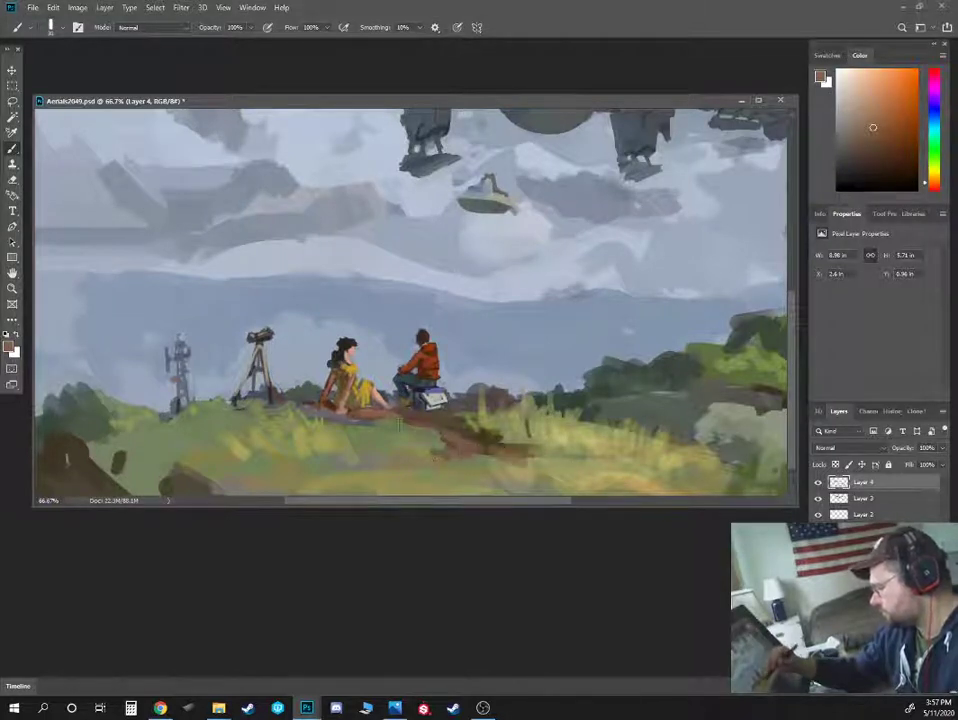
# Rework the folds and hem of the woman's yellow skirt with sampled brown and golden yellow
pyautogui.hotkey('ctrl', '+')
pyautogui.keyDown('alt'); pyautogui.click(338, 450); pyautogui.keyUp('alt')
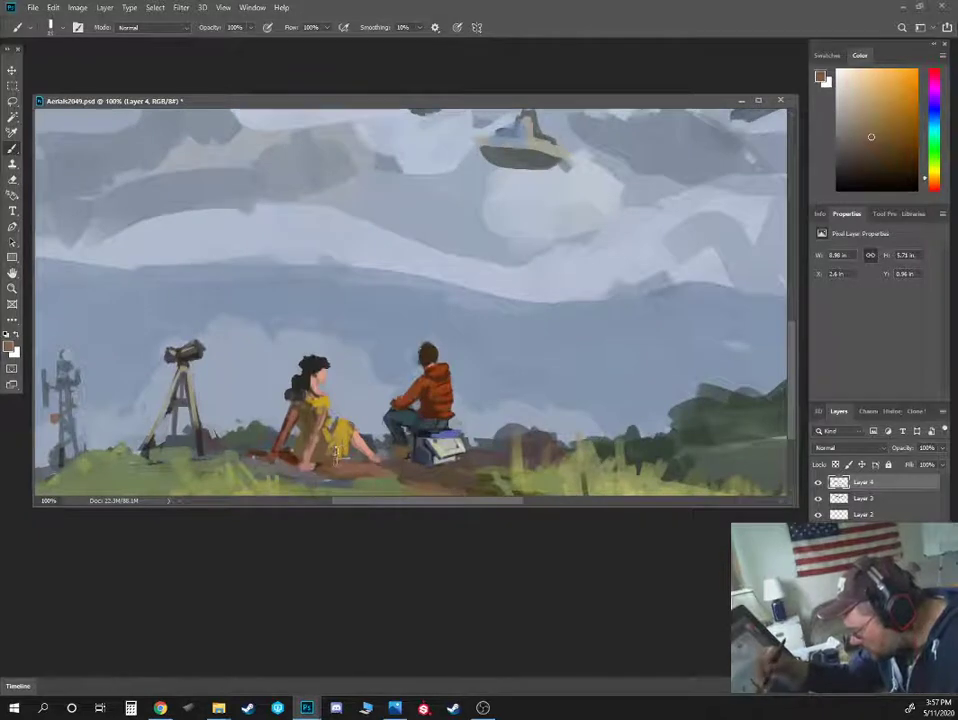
pyautogui.keyDown('alt'); pyautogui.click(338, 452); pyautogui.keyUp('alt')
pyautogui.press('[')
pyautogui.moveTo(336, 449); pyautogui.dragTo(327, 458)
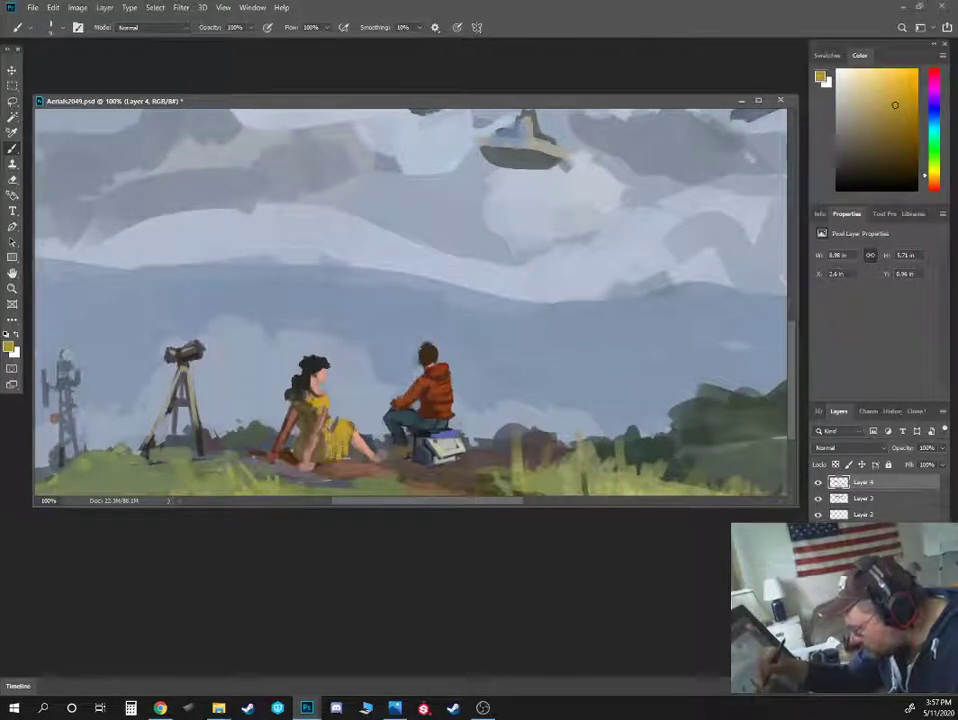
# Refine the ground between the tripod and the blanket with gray and dark olive, and touch up the telescope with sampled brown
pyautogui.keyDown('alt'); pyautogui.click(222, 346); pyautogui.keyUp('alt')
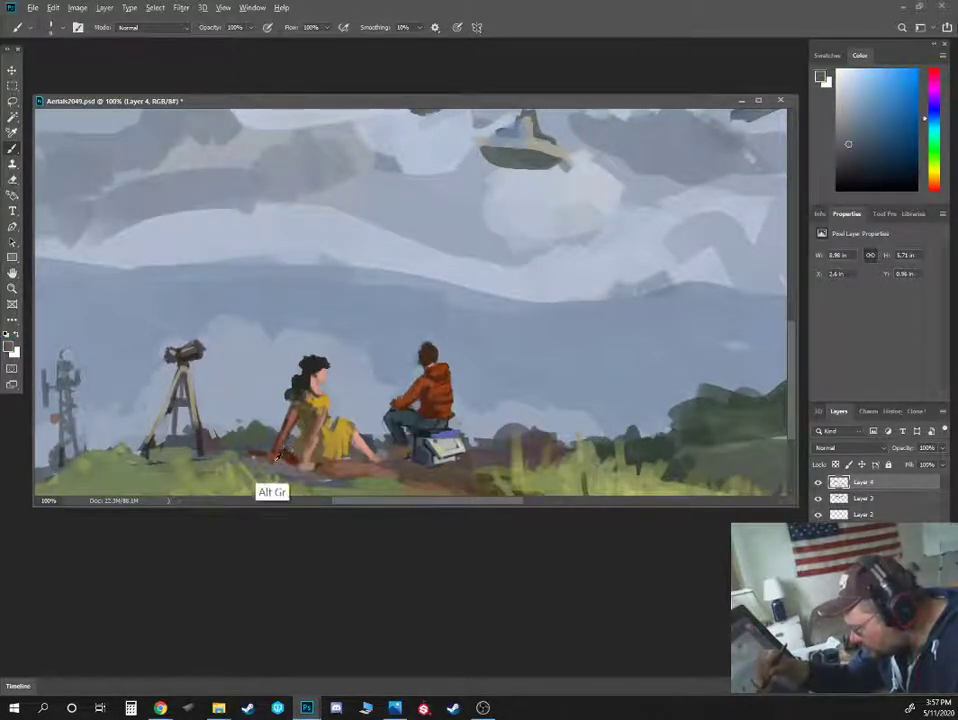
pyautogui.keyDown('alt'); pyautogui.click(243, 458); pyautogui.keyUp('alt')
pyautogui.click(868, 150)
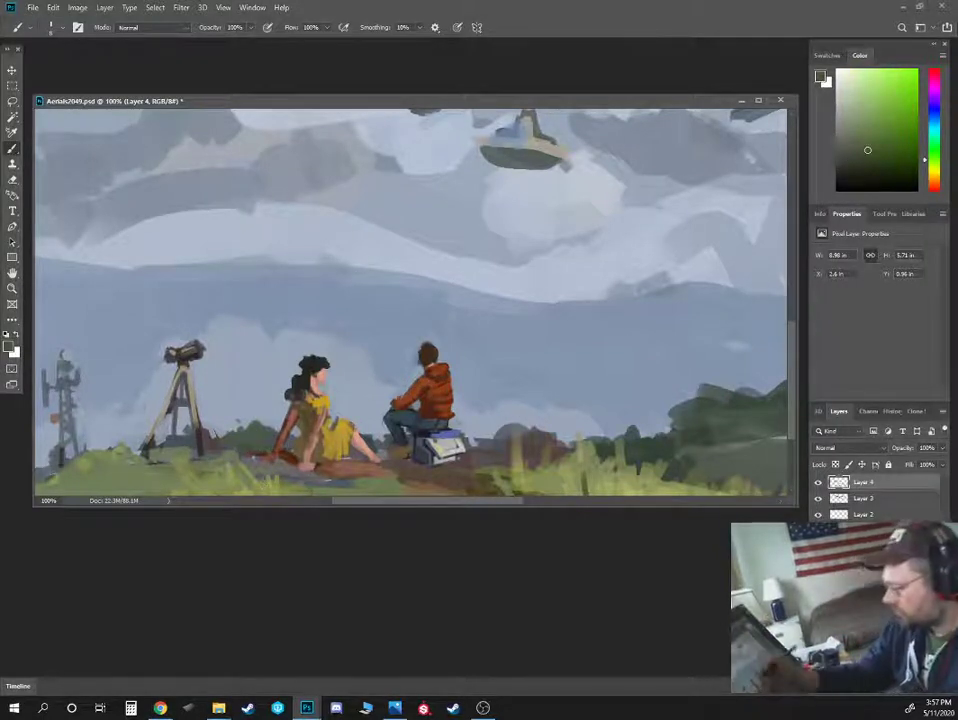
pyautogui.keyDown('alt'); pyautogui.click(205, 352); pyautogui.keyUp('alt')
pyautogui.keyDown('alt'); pyautogui.click(208, 356); pyautogui.keyUp('alt')
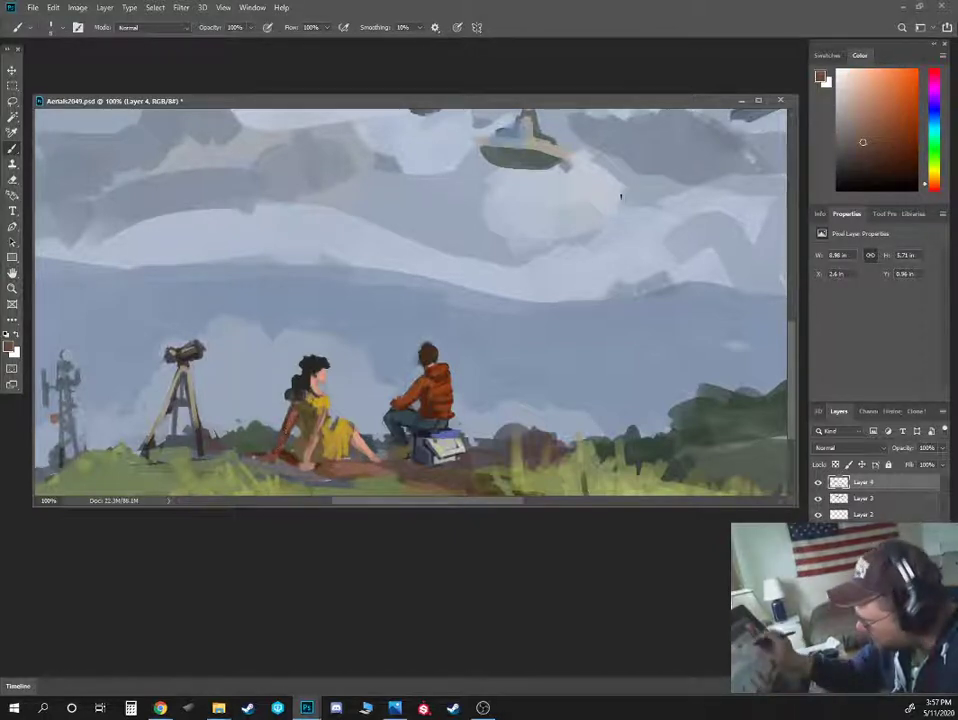
# Touch up the seated figures' skin with a pale pink, a sampled beige and a muted brown
pyautogui.click(865, 91)
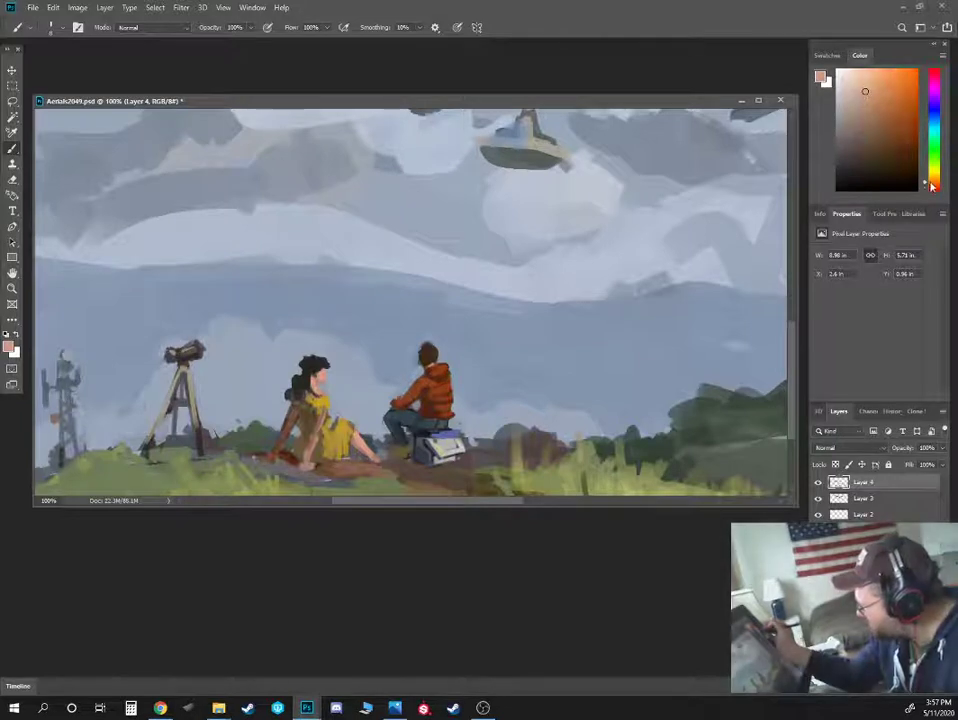
pyautogui.keyDown('alt'); pyautogui.click(419, 360); pyautogui.keyUp('alt')
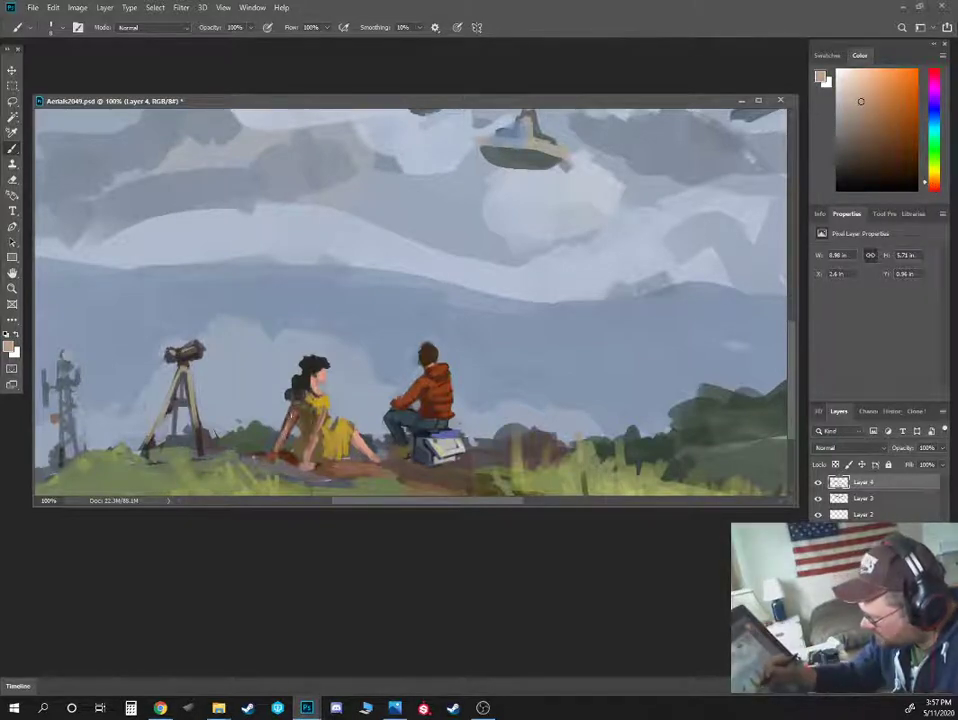
pyautogui.click(867, 142)
# Repaint the blanket around the woman's hands with sampled dark reddish brown
pyautogui.keyDown('alt'); pyautogui.click(297, 459); pyautogui.keyUp('alt')
pyautogui.keyDown('alt'); pyautogui.click(292, 457); pyautogui.keyUp('alt')
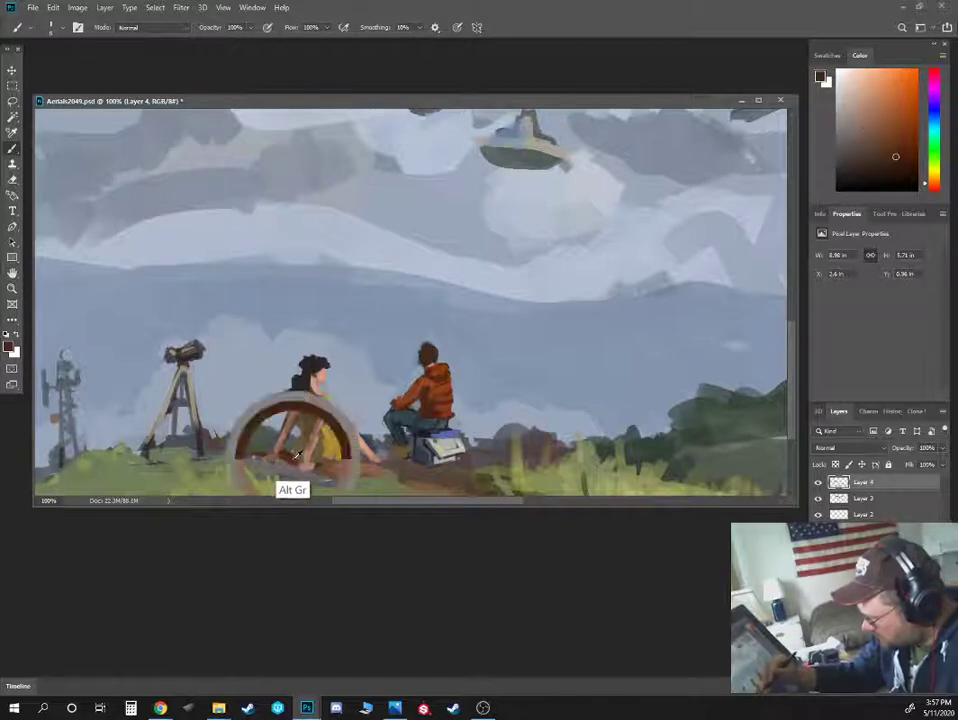
pyautogui.moveTo(294, 465)
pyautogui.mouseDown()
pyautogui.moveTo(265, 463)
pyautogui.moveTo(338, 474)
pyautogui.mouseUp()
pyautogui.keyDown('alt'); pyautogui.click(306, 466); pyautogui.keyUp('alt')
pyautogui.keyDown('alt'); pyautogui.click(317, 468); pyautogui.keyUp('alt')
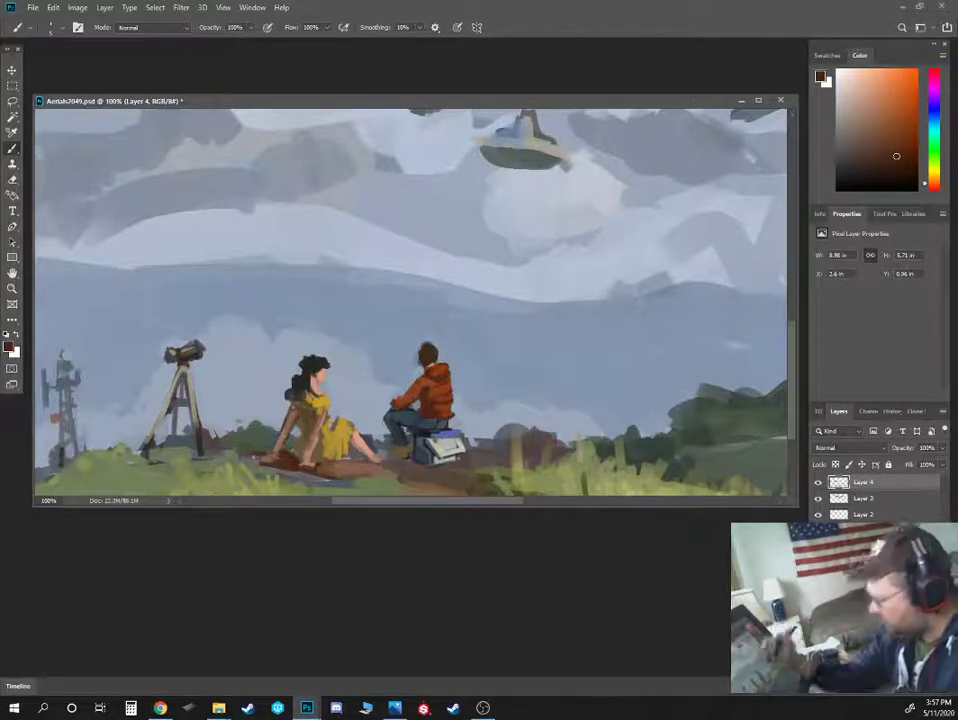
# Refine the woman's hands and forearms with sampled dusty pink and brown skin tones
pyautogui.keyDown('alt'); pyautogui.click(306, 464); pyautogui.keyUp('alt')
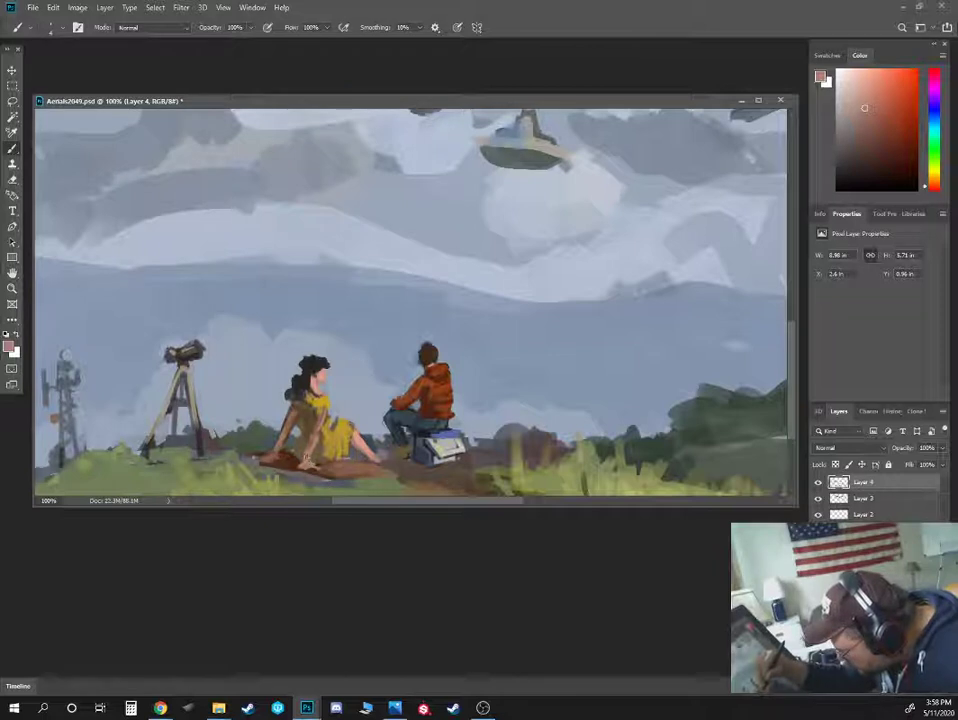
pyautogui.keyDown('alt'); pyautogui.click(306, 460); pyautogui.keyUp('alt')
pyautogui.keyDown('alt'); pyautogui.click(224, 350); pyautogui.keyUp('alt')
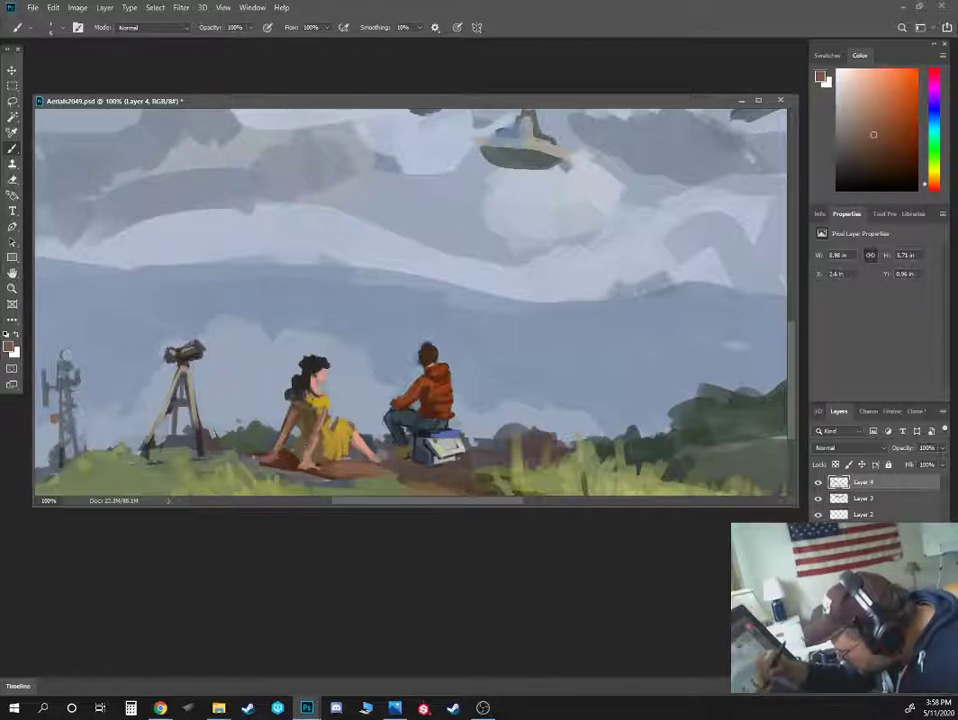
pyautogui.keyDown('alt'); pyautogui.click(224, 350); pyautogui.keyUp('alt')
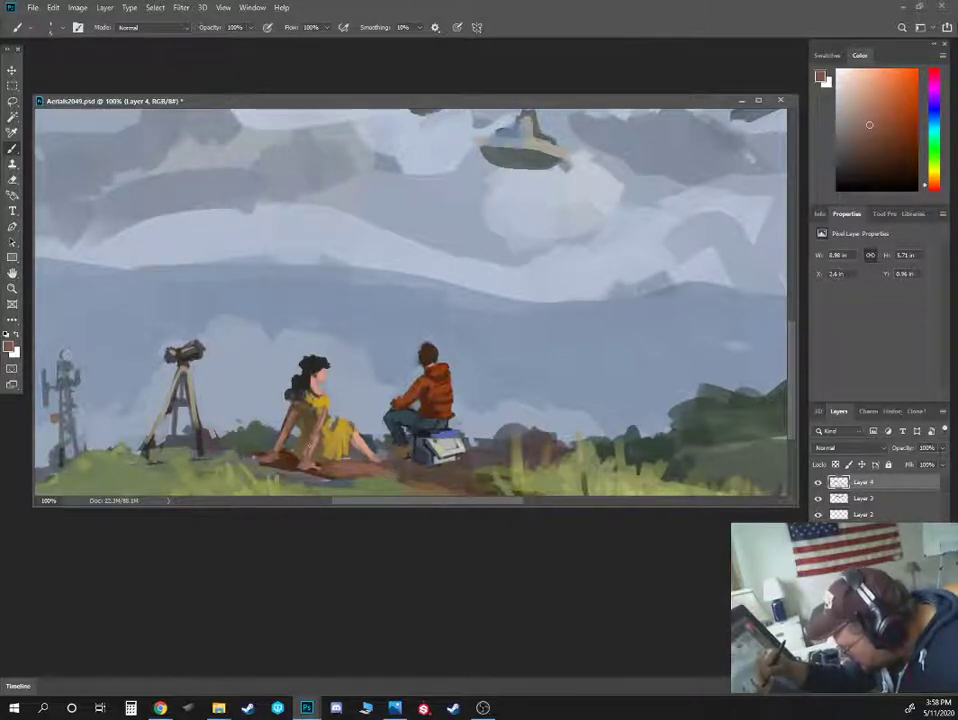
pyautogui.keyDown('alt'); pyautogui.click(224, 350); pyautogui.keyUp('alt')
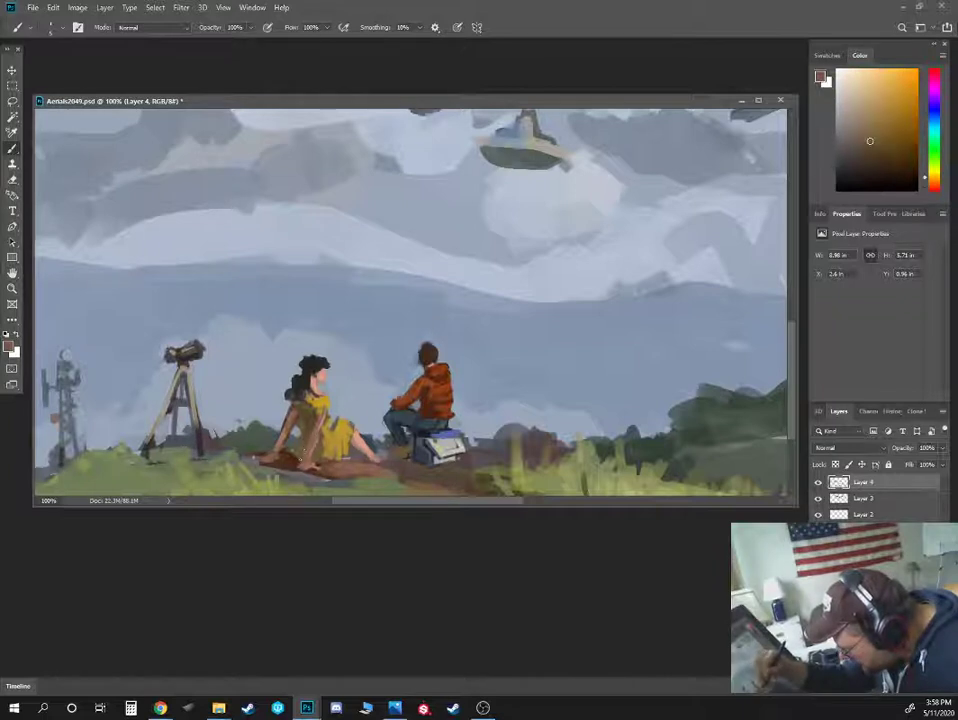
pyautogui.keyDown('alt'); pyautogui.click(316, 441); pyautogui.keyUp('alt')
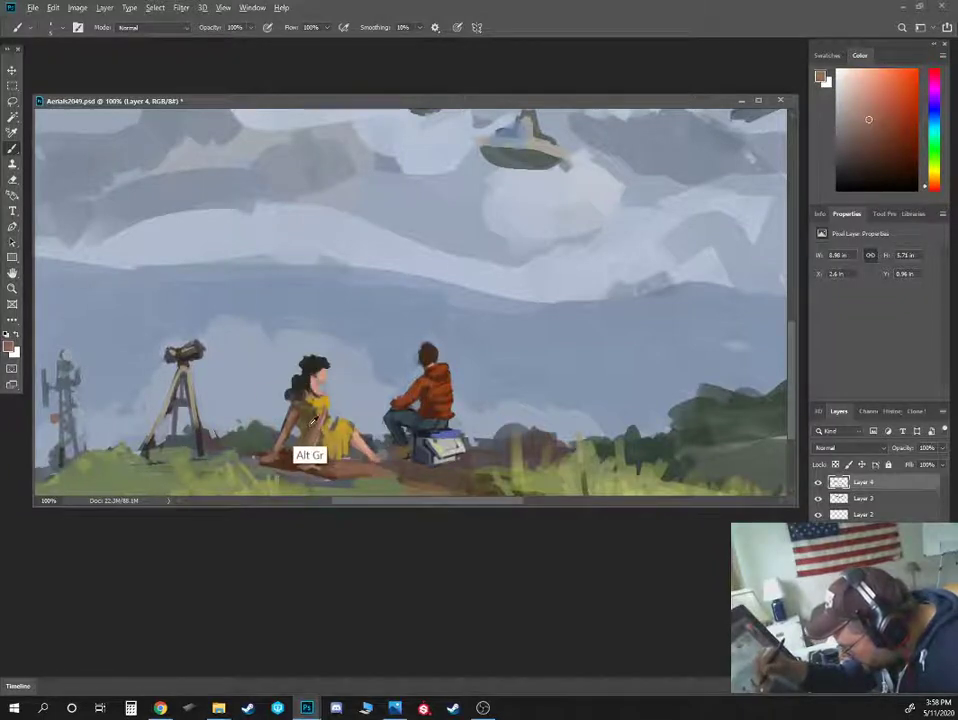
pyautogui.keyDown('alt'); pyautogui.click(224, 348); pyautogui.keyUp('alt')
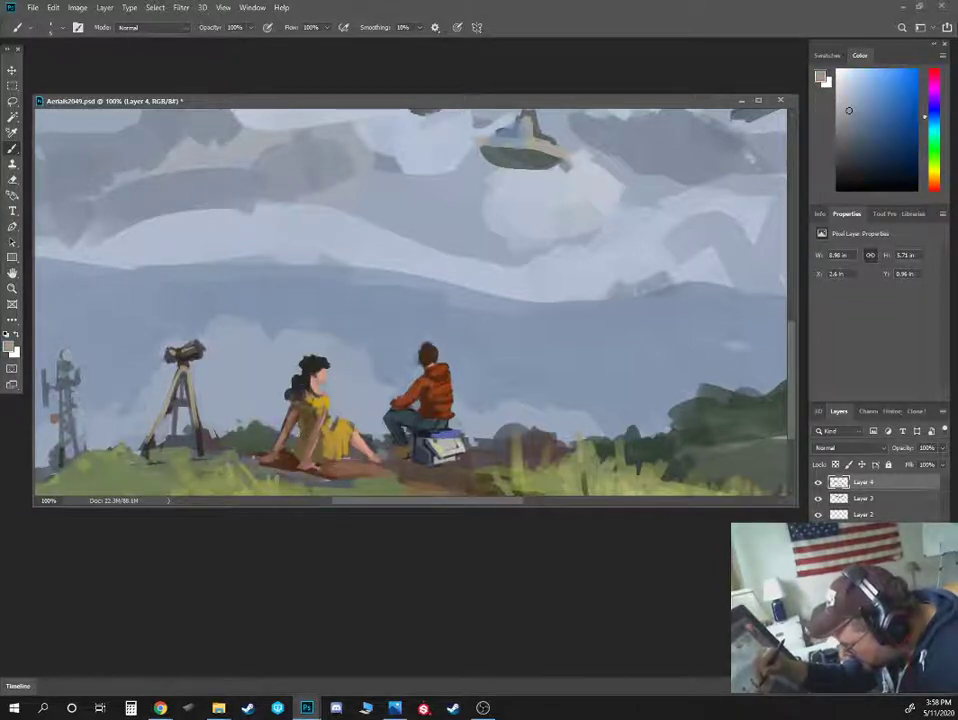
# Clean up the woman's hair, shoulder and back outline with sampled dark brown and sky gray
pyautogui.keyDown('alt'); pyautogui.click(220, 334); pyautogui.keyUp('alt')
pyautogui.keyDown('alt'); pyautogui.click(287, 418); pyautogui.keyUp('alt')
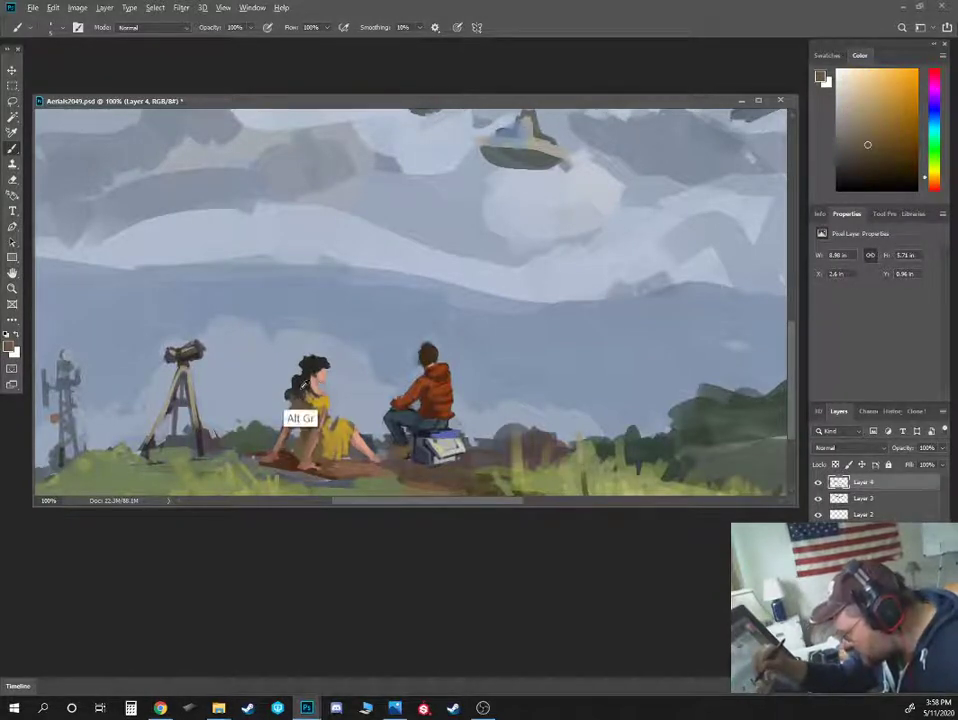
pyautogui.keyDown('alt'); pyautogui.click(300, 398); pyautogui.keyUp('alt')
pyautogui.keyDown('alt'); pyautogui.click(287, 345); pyautogui.keyUp('alt')
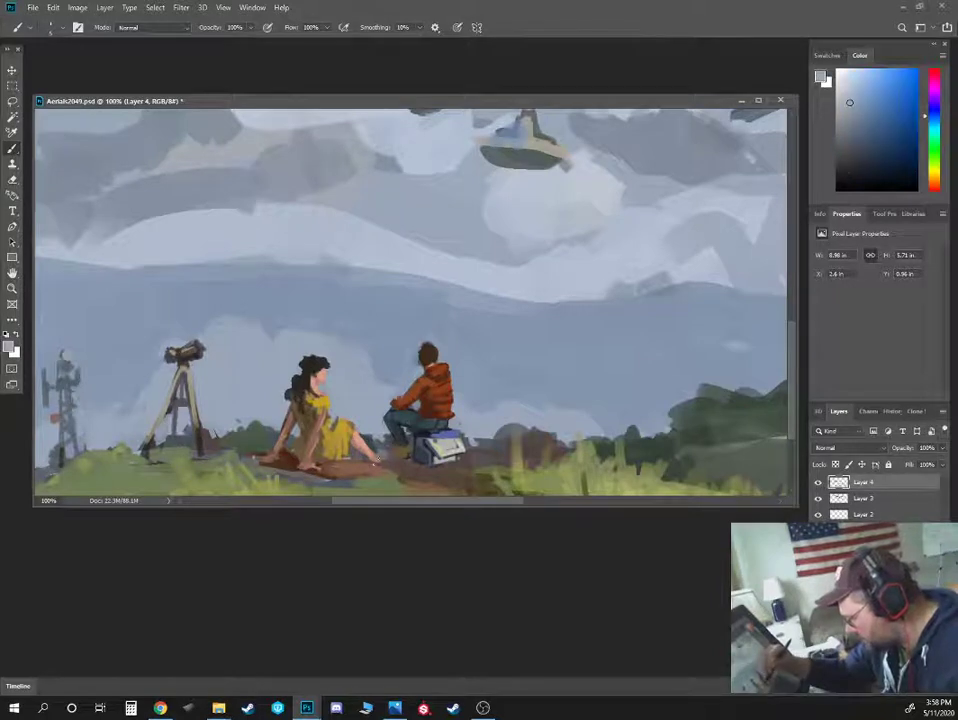
# Rework the woman's skirt hem with sampled olive yellow and darken the blanket beside her front hand
pyautogui.keyDown('alt'); pyautogui.click(349, 458); pyautogui.keyUp('alt')
pyautogui.keyDown('alt'); pyautogui.click(344, 449); pyautogui.keyUp('alt')
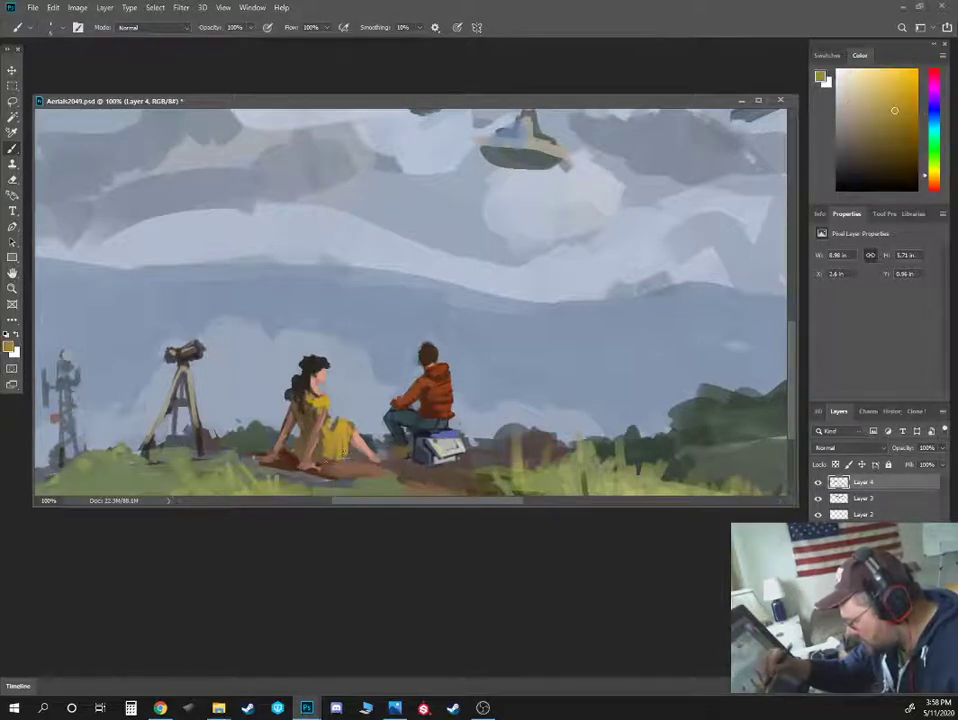
pyautogui.keyDown('alt'); pyautogui.click(321, 460); pyautogui.keyUp('alt')
pyautogui.keyDown('alt'); pyautogui.click(321, 475); pyautogui.keyUp('alt')
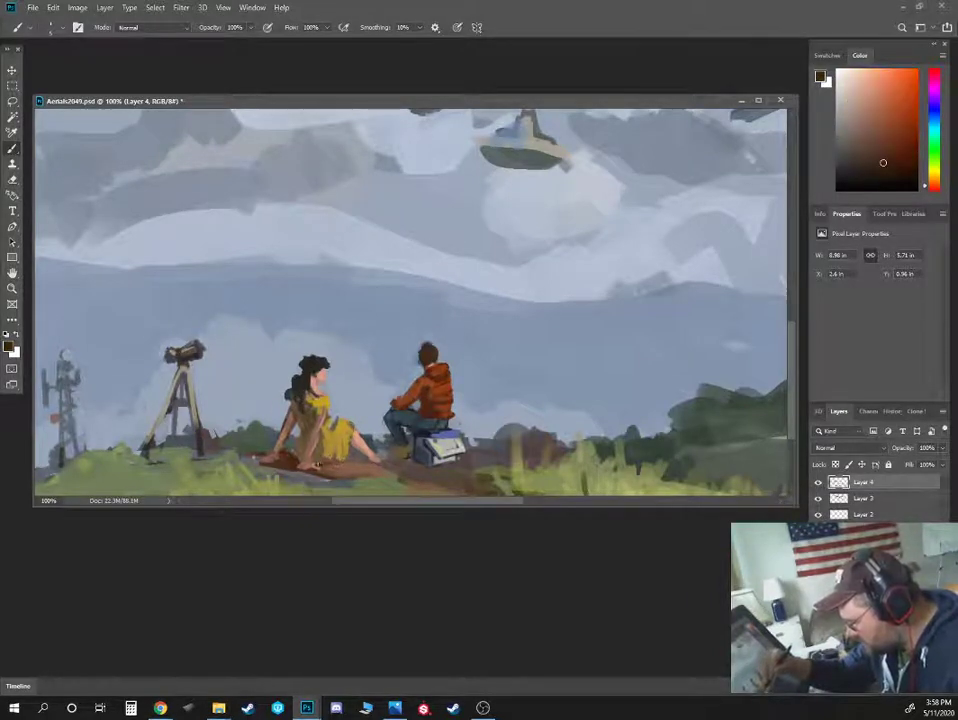
# Refine the woman's rear hand and the blanket edge with sampled browns, and touch up her dress with olive yellow
pyautogui.keyDown('alt'); pyautogui.click(289, 451); pyautogui.keyUp('alt')
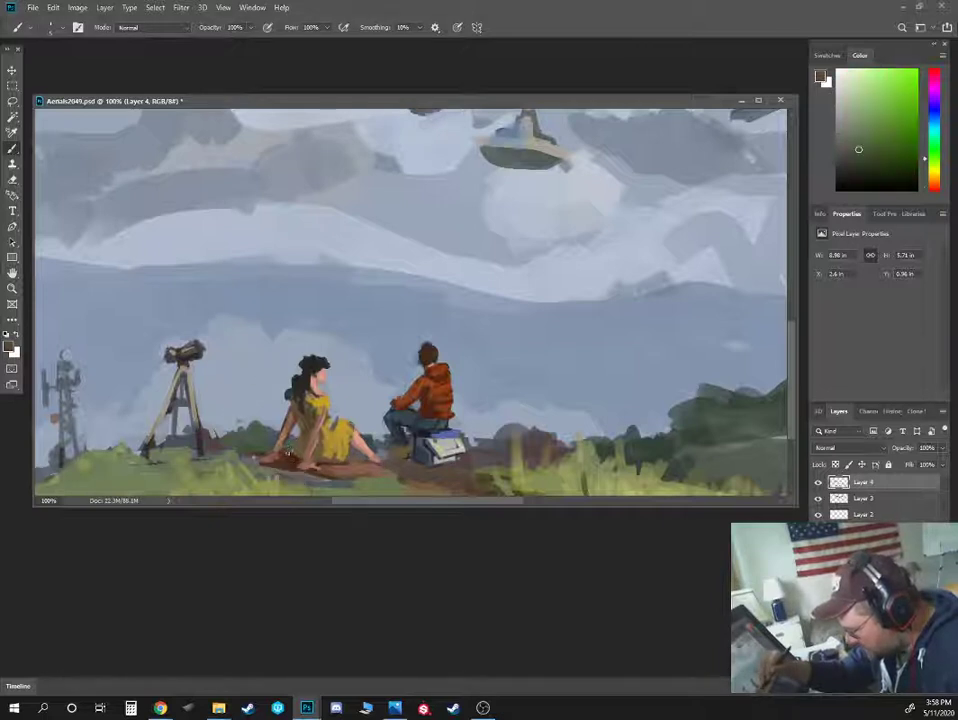
pyautogui.keyDown('alt'); pyautogui.click(277, 455); pyautogui.keyUp('alt')
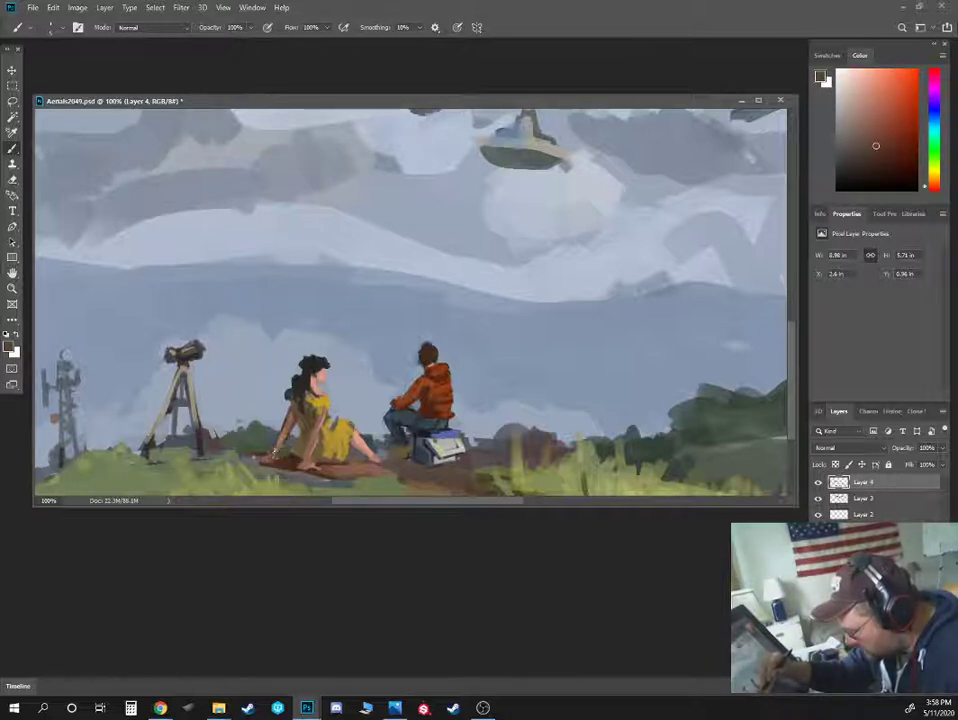
pyautogui.keyDown('alt'); pyautogui.click(278, 448); pyautogui.keyUp('alt')
pyautogui.keyDown('alt'); pyautogui.click(274, 448); pyautogui.keyUp('alt')
pyautogui.keyDown('alt'); pyautogui.click(331, 460); pyautogui.keyUp('alt')
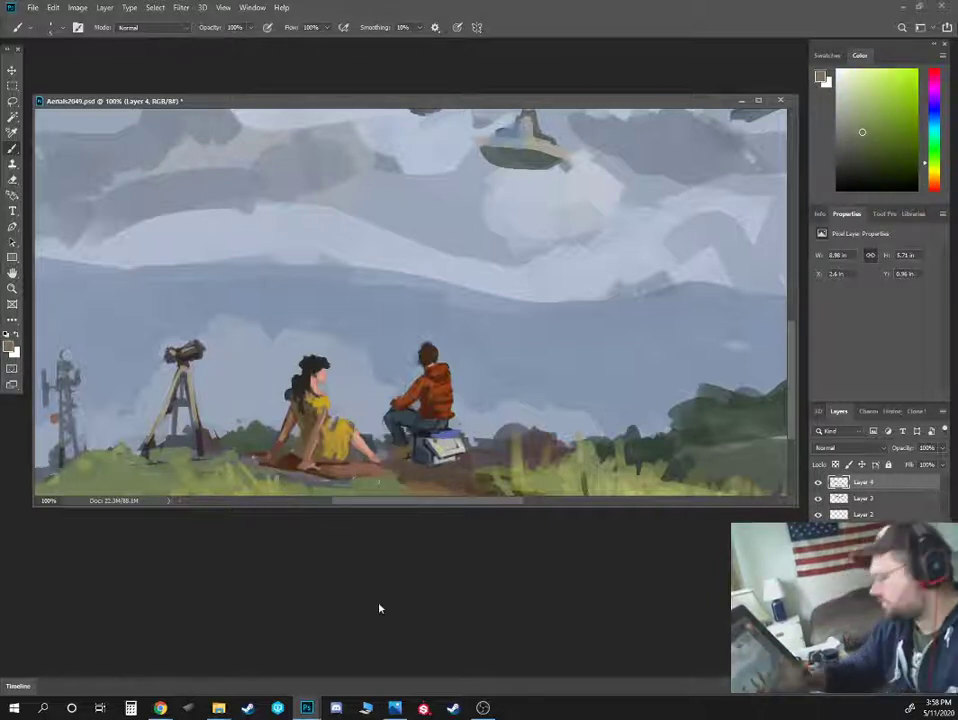
pyautogui.click(934, 175)
pyautogui.click(899, 119)
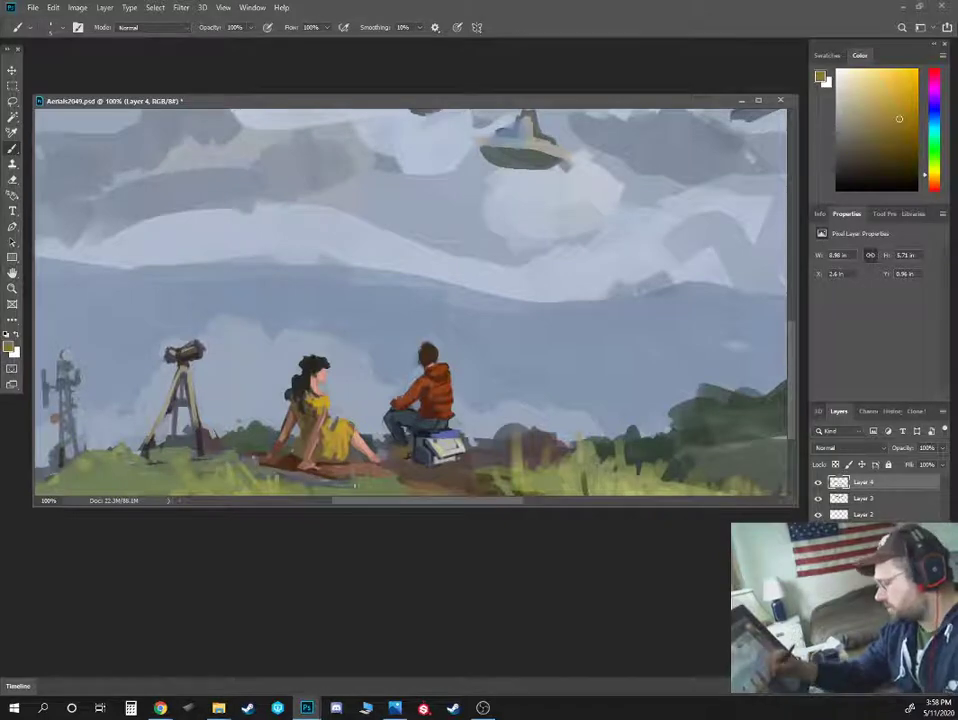
# Paint out the small craft hovering beneath the airship with sampled cloud grays and a larger brush
pyautogui.hotkey('ctrl', '-')
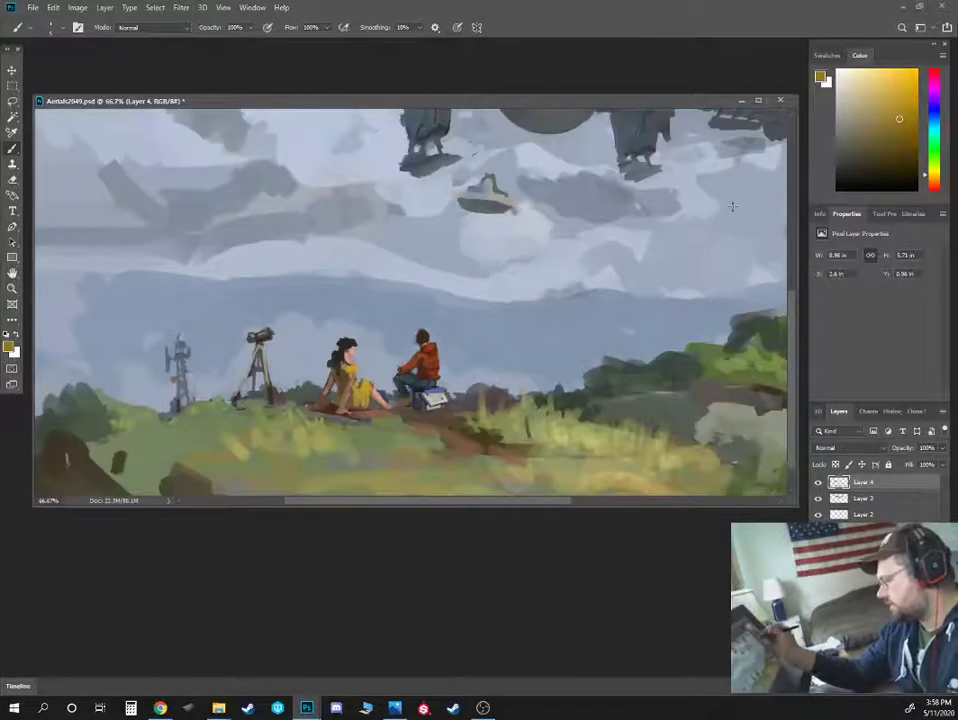
pyautogui.moveTo(537, 233); pyautogui.dragTo(505, 451)
pyautogui.hotkey('ctrl', '-')
pyautogui.hotkey('ctrl', '-')
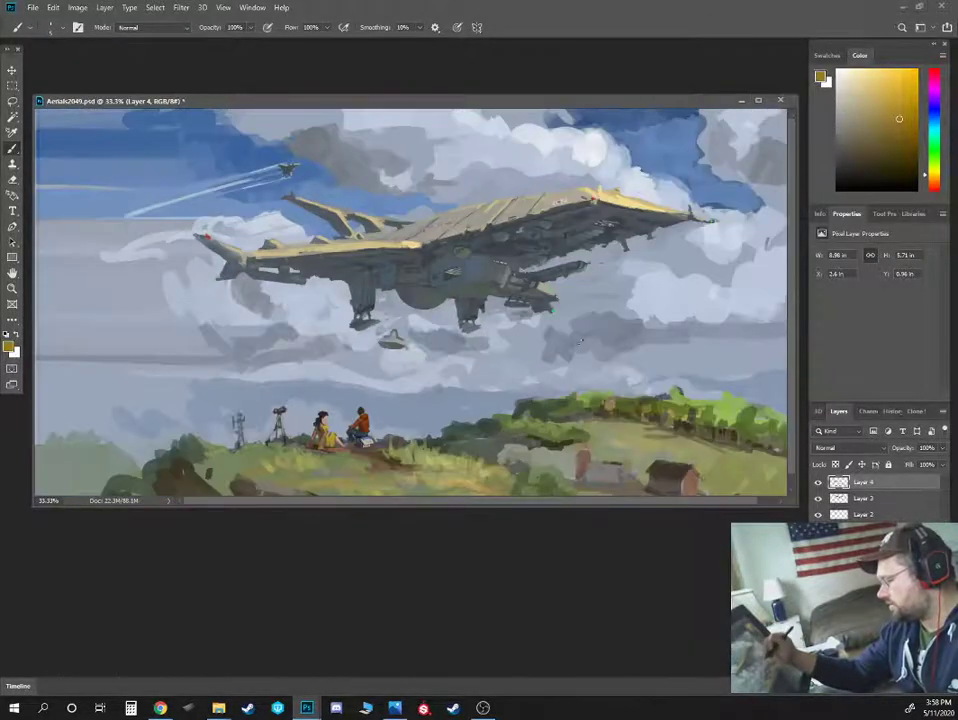
pyautogui.hotkey('ctrl', '+')
pyautogui.keyDown('alt'); pyautogui.click(384, 362); pyautogui.keyUp('alt')
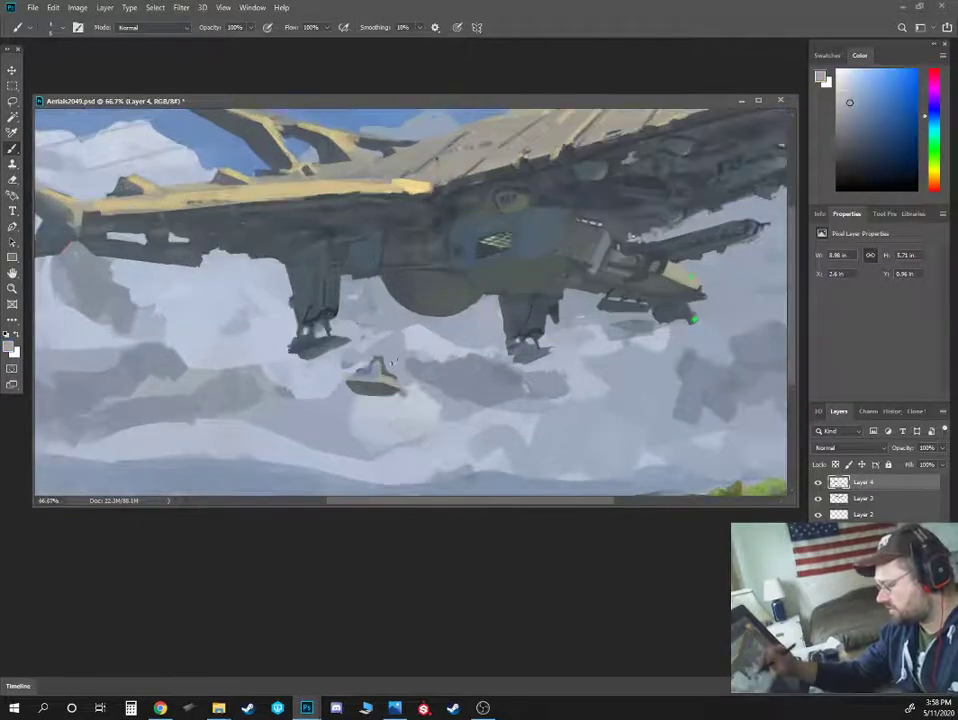
pyautogui.moveTo(385, 358)
pyautogui.mouseDown()
pyautogui.moveTo(346, 384)
pyautogui.moveTo(386, 359)
pyautogui.moveTo(380, 398)
pyautogui.mouseUp()
pyautogui.keyDown('alt'); pyautogui.click(369, 344); pyautogui.keyUp('alt')
pyautogui.keyDown('alt'); pyautogui.click(374, 316); pyautogui.keyUp('alt')
pyautogui.moveTo(357, 298); pyautogui.dragTo(335, 336)
# Touch up the airship's underside with sampled slate gray and the clouds below it with light gray
pyautogui.moveTo(646, 278); pyautogui.dragTo(625, 297)
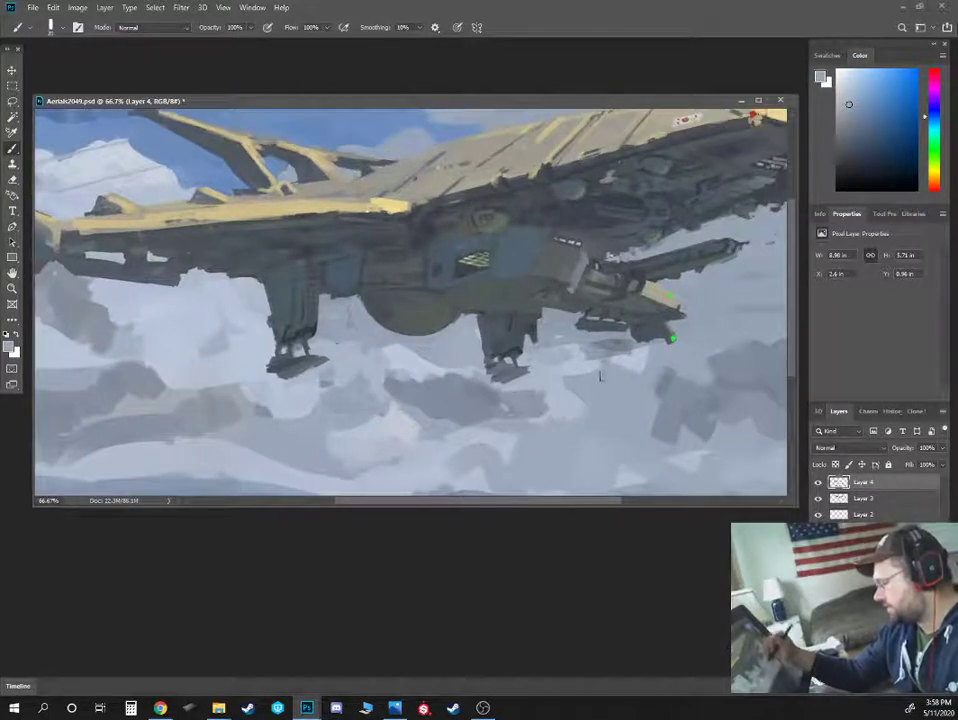
pyautogui.keyDown('alt'); pyautogui.click(468, 296); pyautogui.keyUp('alt')
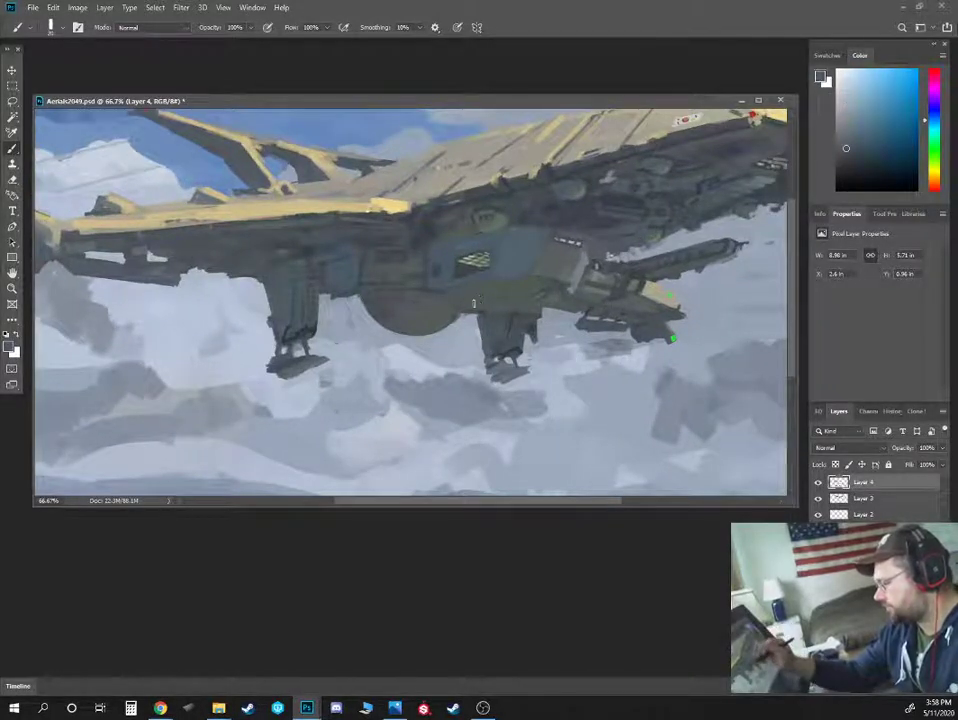
pyautogui.hotkey('ctrl', '-')
pyautogui.hotkey('ctrl', '-')
pyautogui.keyDown('alt'); pyautogui.click(495, 349); pyautogui.keyUp('alt')
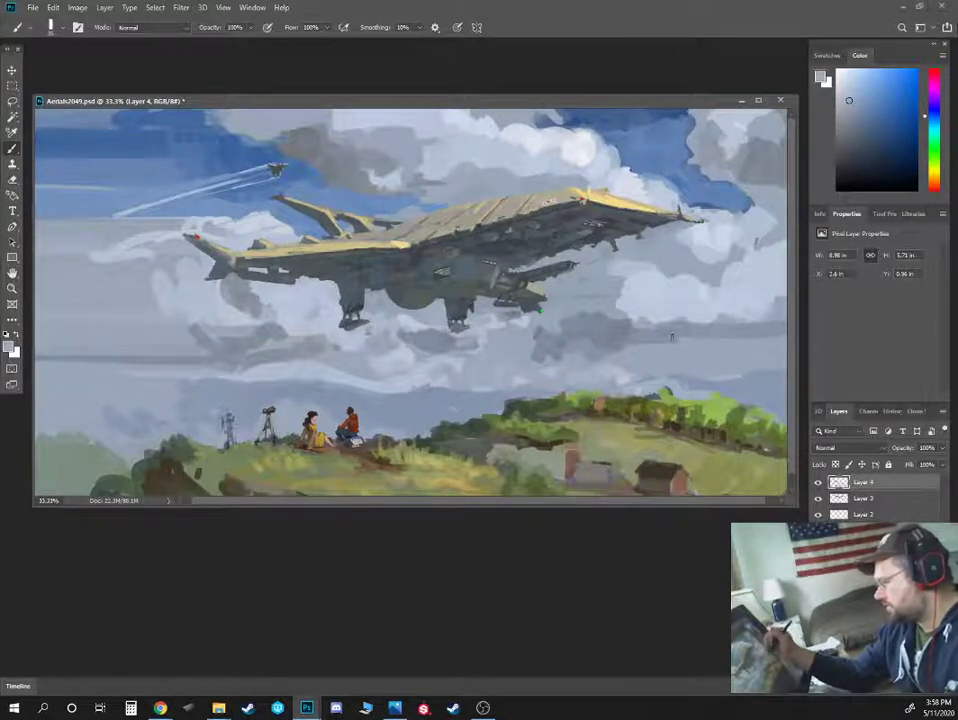
# Block in a small distant aircraft above the far treeline with sampled dark gray
pyautogui.moveTo(669, 346); pyautogui.dragTo(653, 333)
pyautogui.keyDown('alt'); pyautogui.click(517, 361); pyautogui.keyUp('alt')
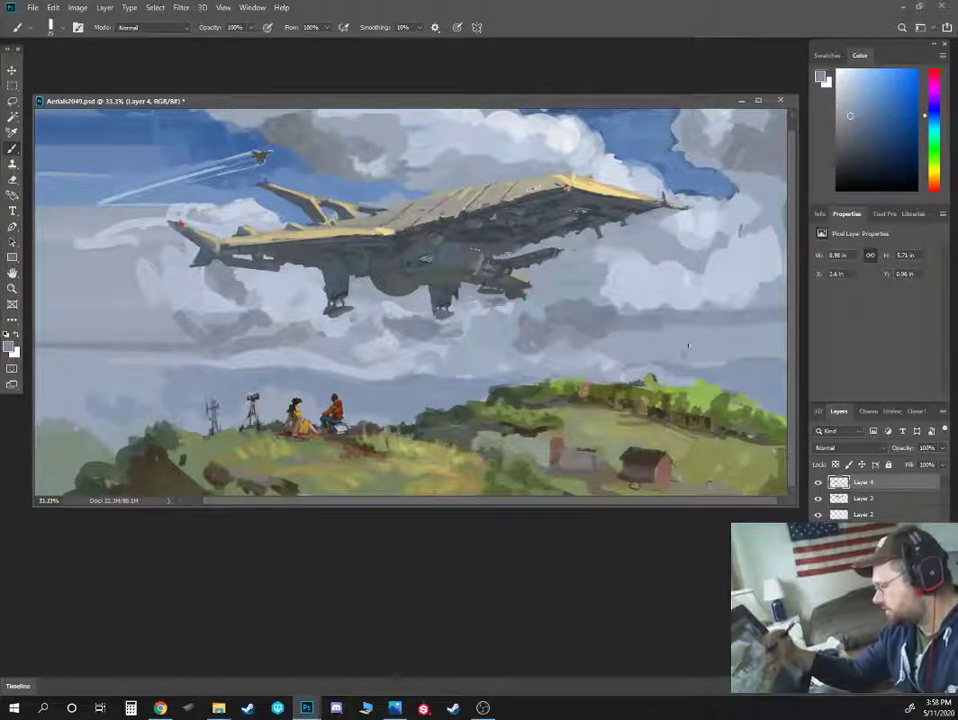
pyautogui.moveTo(682, 354)
pyautogui.mouseDown()
pyautogui.moveTo(704, 351)
pyautogui.moveTo(695, 353)
pyautogui.mouseUp()
pyautogui.keyDown('alt'); pyautogui.click(549, 234); pyautogui.keyUp('alt')
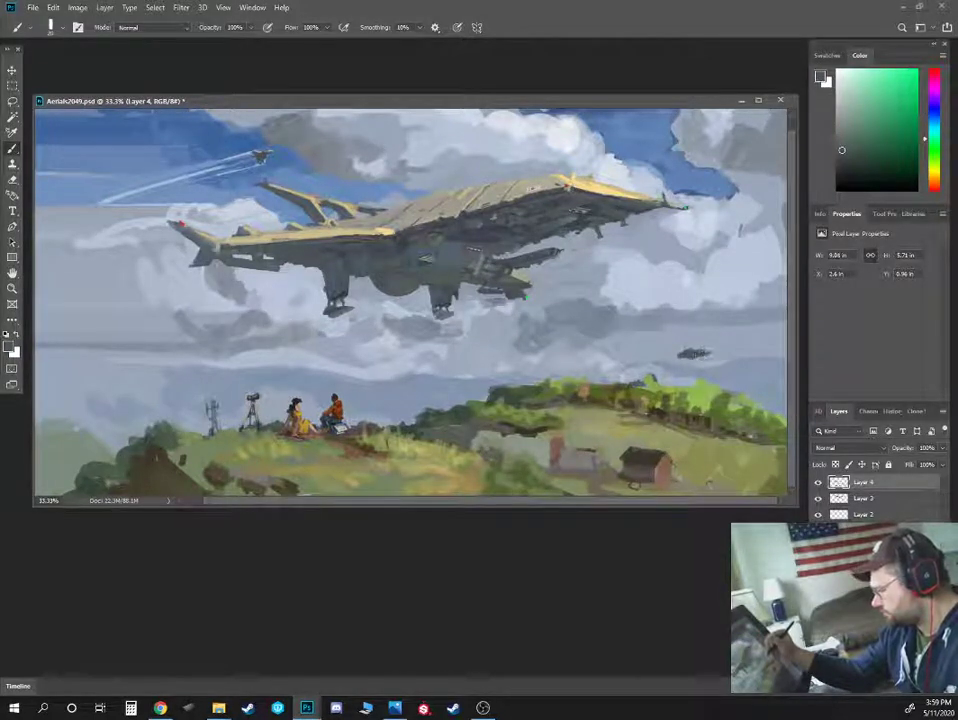
pyautogui.moveTo(521, 264); pyautogui.dragTo(538, 267)
# Add a pale yellow sunlit top and gray underside details to the small distant aircraft
pyautogui.keyDown('alt'); pyautogui.click(596, 187); pyautogui.keyUp('alt')
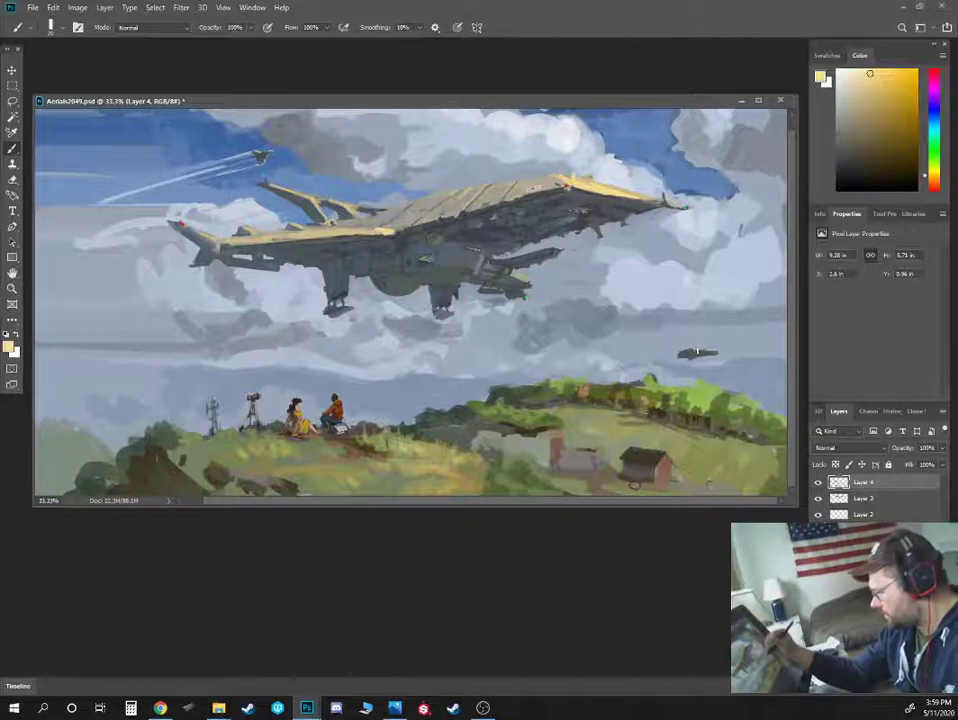
pyautogui.moveTo(688, 352); pyautogui.dragTo(713, 351)
pyautogui.keyDown('alt'); pyautogui.click(452, 204); pyautogui.keyUp('alt')
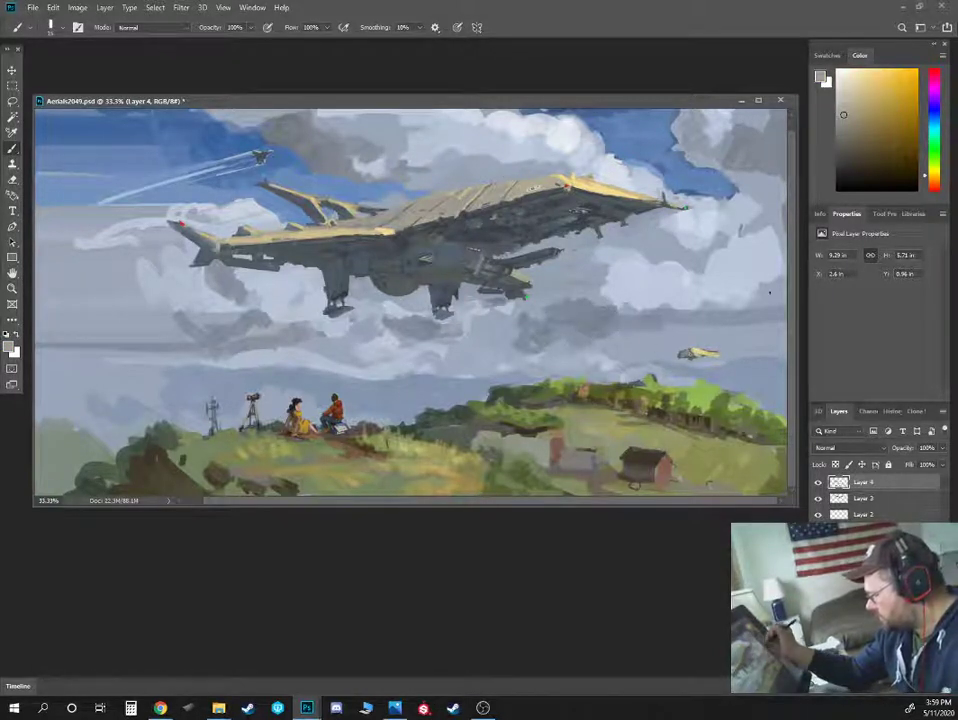
pyautogui.keyDown('alt'); pyautogui.click(514, 273); pyautogui.keyUp('alt')
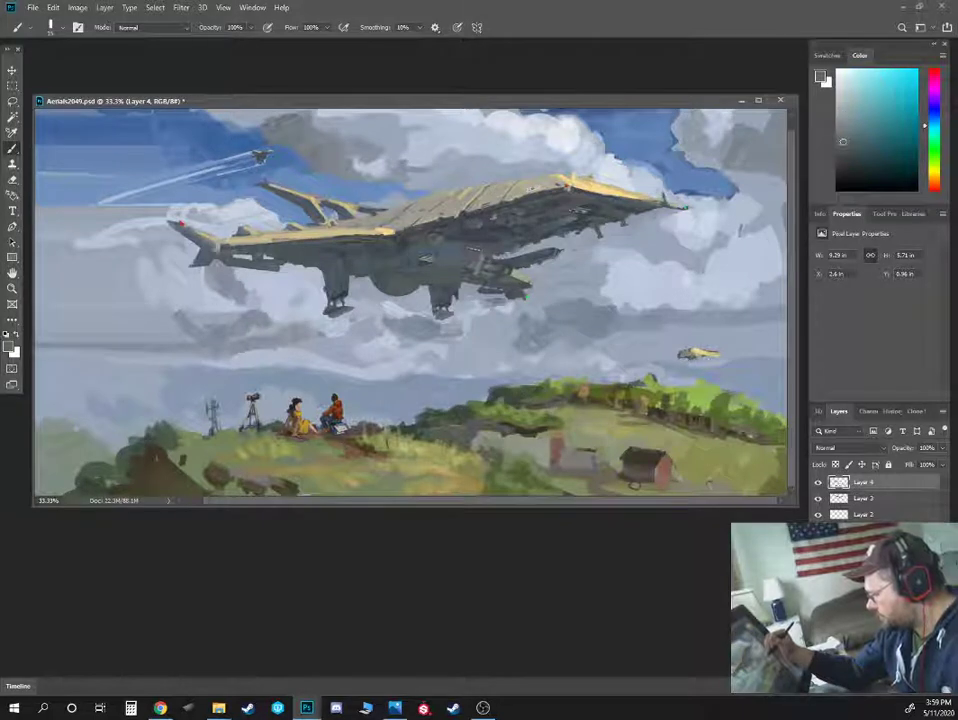
pyautogui.moveTo(690, 357); pyautogui.dragTo(697, 358)
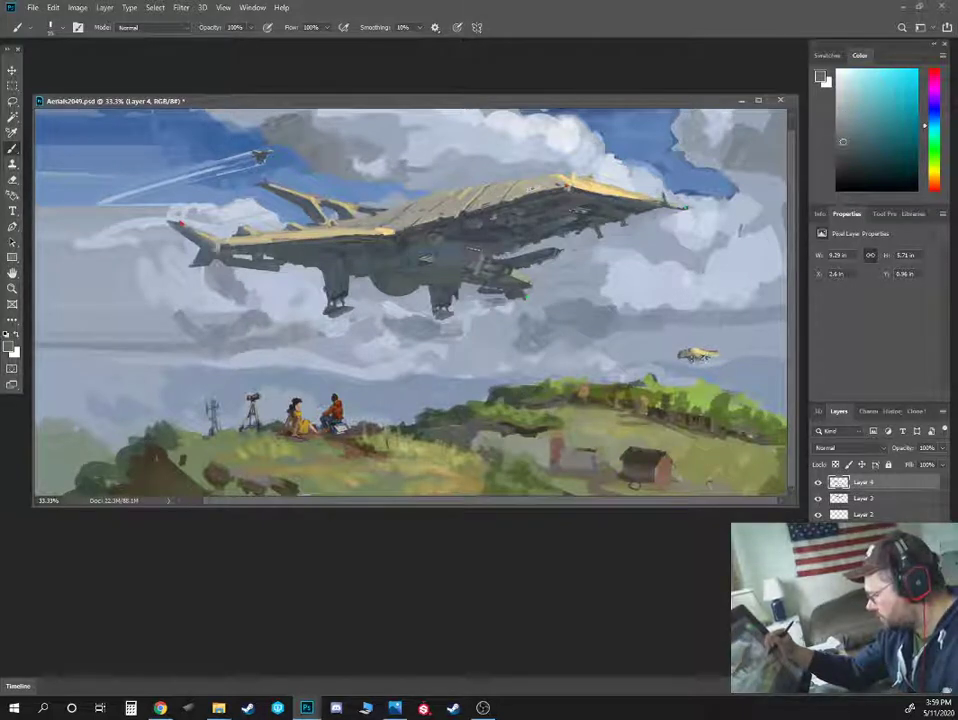
pyautogui.moveTo(521, 265); pyautogui.dragTo(537, 270)
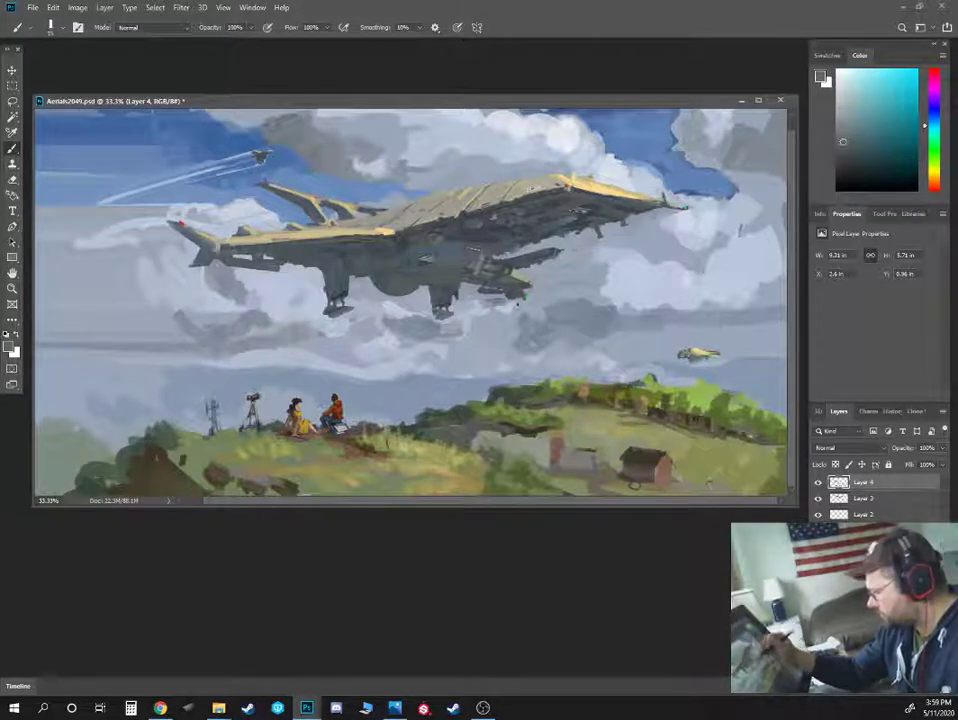
# Add red and green accent marks to the small aircraft and refine it with sampled hull grays
pyautogui.click(935, 187)
pyautogui.click(900, 115)
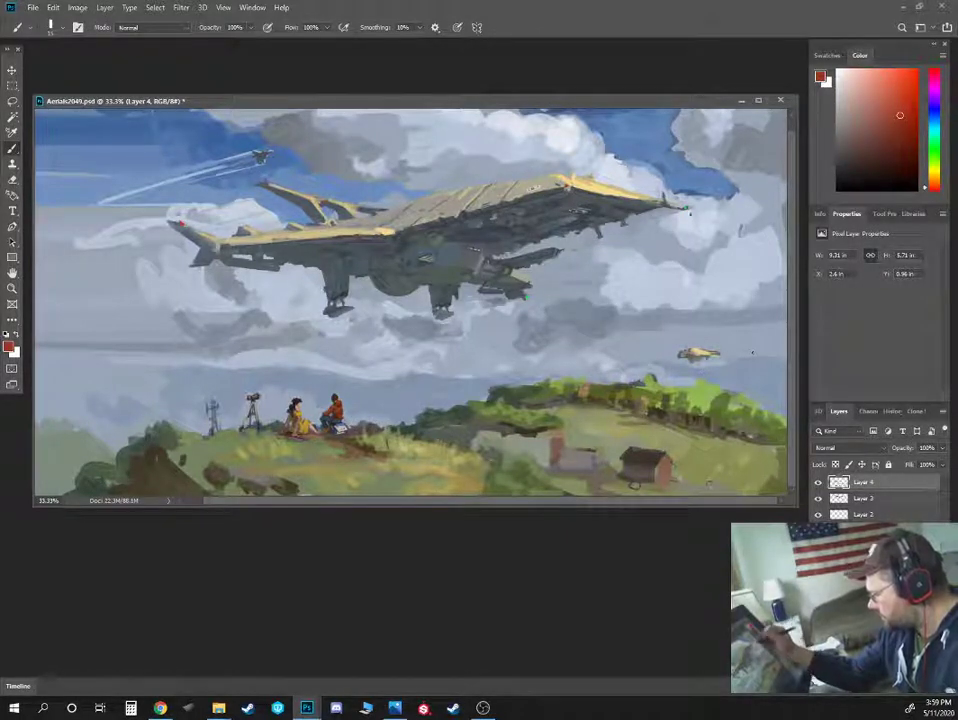
pyautogui.keyDown('alt'); pyautogui.keyDown('shift'); pyautogui.rightClick(690, 212); pyautogui.keyUp('shift'); pyautogui.keyUp('alt')
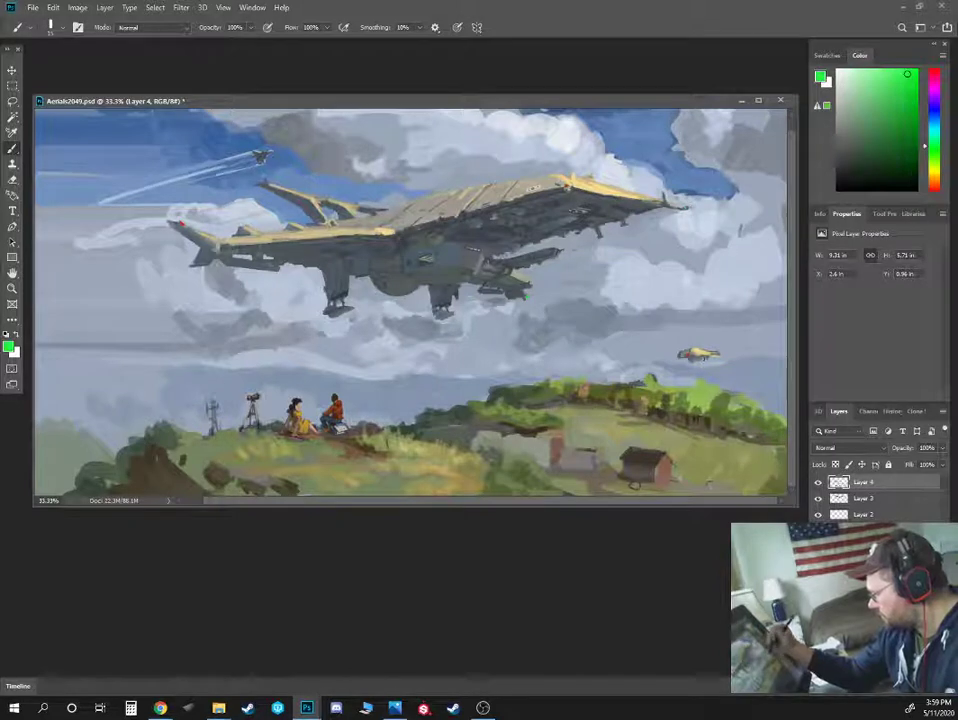
pyautogui.keyDown('alt'); pyautogui.click(682, 385); pyautogui.keyUp('alt')
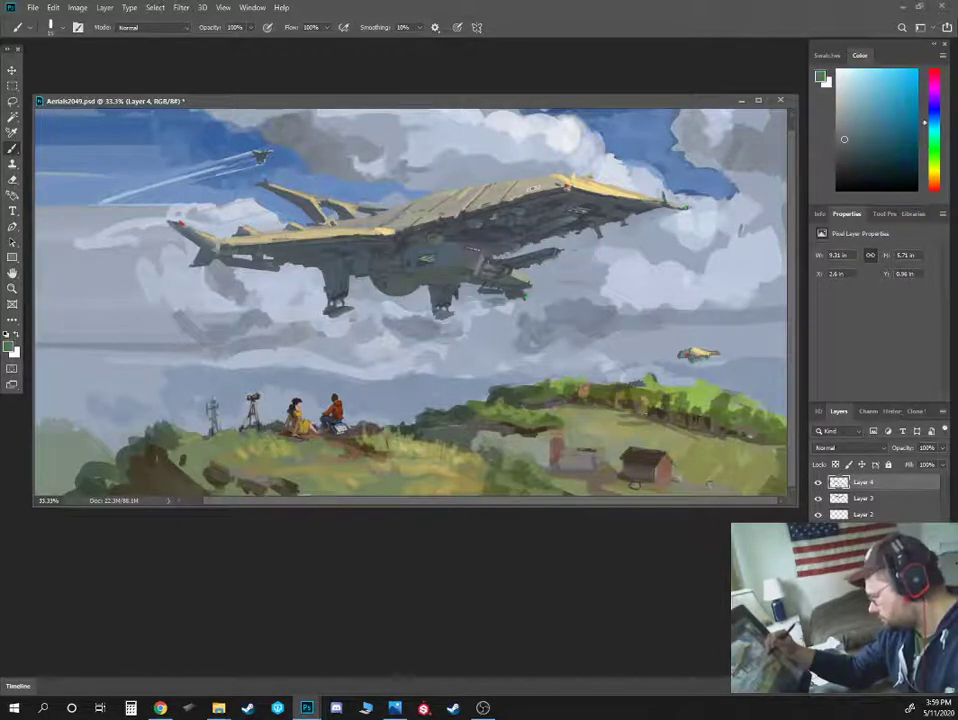
pyautogui.keyDown('alt'); pyautogui.click(701, 352); pyautogui.keyUp('alt')
pyautogui.keyDown('alt'); pyautogui.click(594, 210); pyautogui.keyUp('alt')
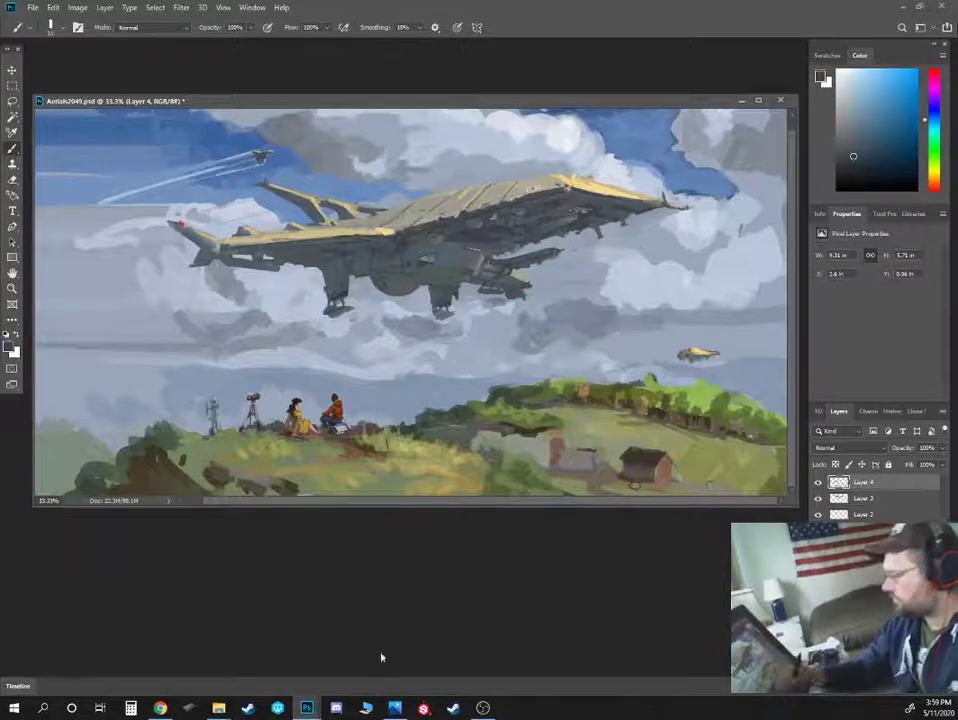
# Touch up the airship's far wing with sampled dark grays and the sky around its tip with sampled cloud gray
pyautogui.hotkey('ctrl', '+')
pyautogui.keyDown('alt'); pyautogui.click(671, 162); pyautogui.keyUp('alt')
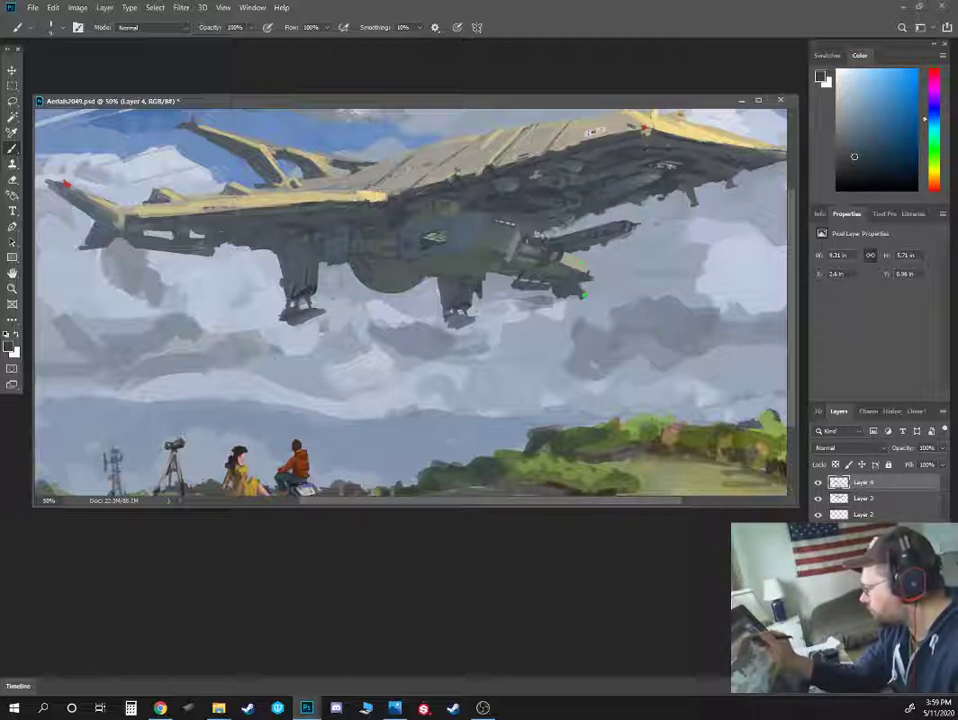
pyautogui.keyDown('alt'); pyautogui.click(680, 155); pyautogui.keyUp('alt')
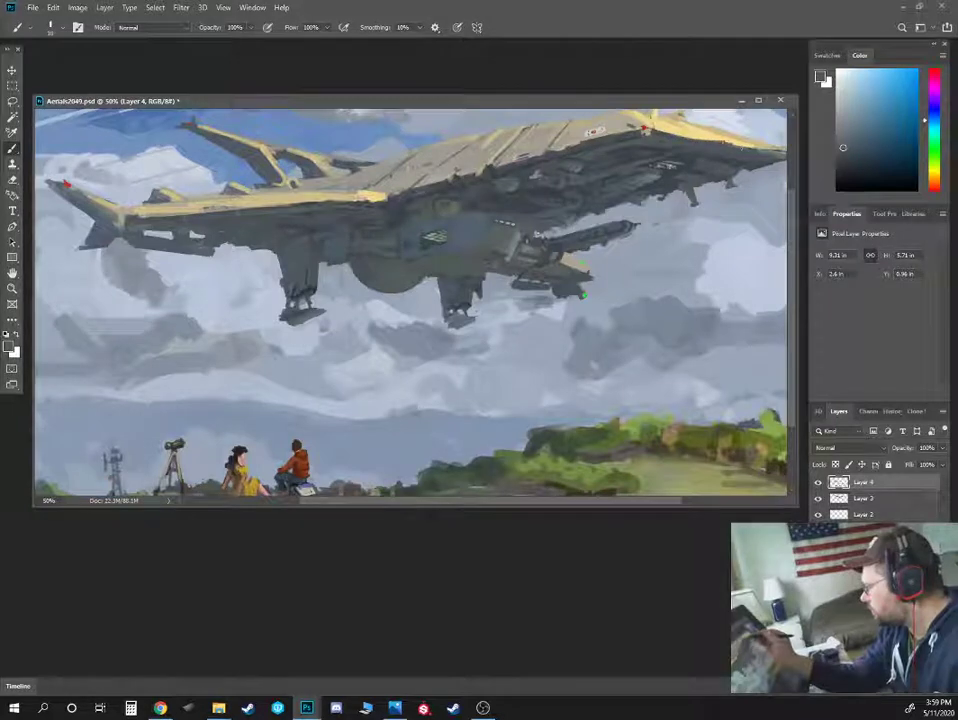
pyautogui.moveTo(728, 156); pyautogui.dragTo(540, 196)
pyautogui.keyDown('alt'); pyautogui.click(575, 186); pyautogui.keyUp('alt')
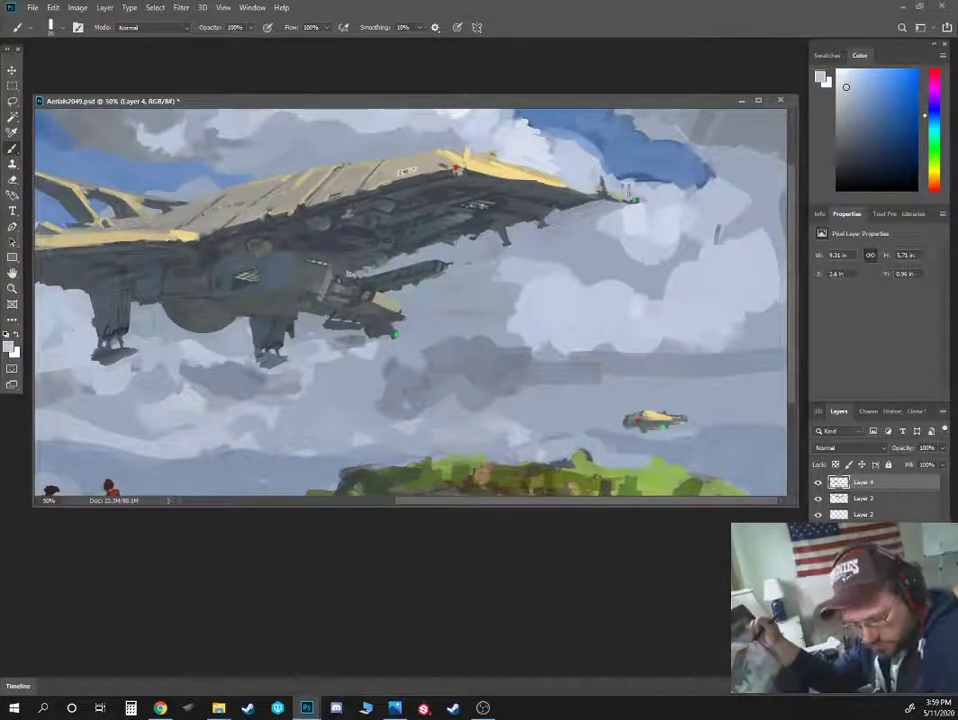
# Copy the wingtip with its green light onto a new layer and shift it inward to shorten the wing
pyautogui.press('l')
pyautogui.moveTo(596, 176)
pyautogui.mouseDown()
pyautogui.moveTo(632, 202)
pyautogui.moveTo(593, 178)
pyautogui.moveTo(580, 208)
pyautogui.moveTo(597, 196)
pyautogui.mouseUp()
pyautogui.press('v')
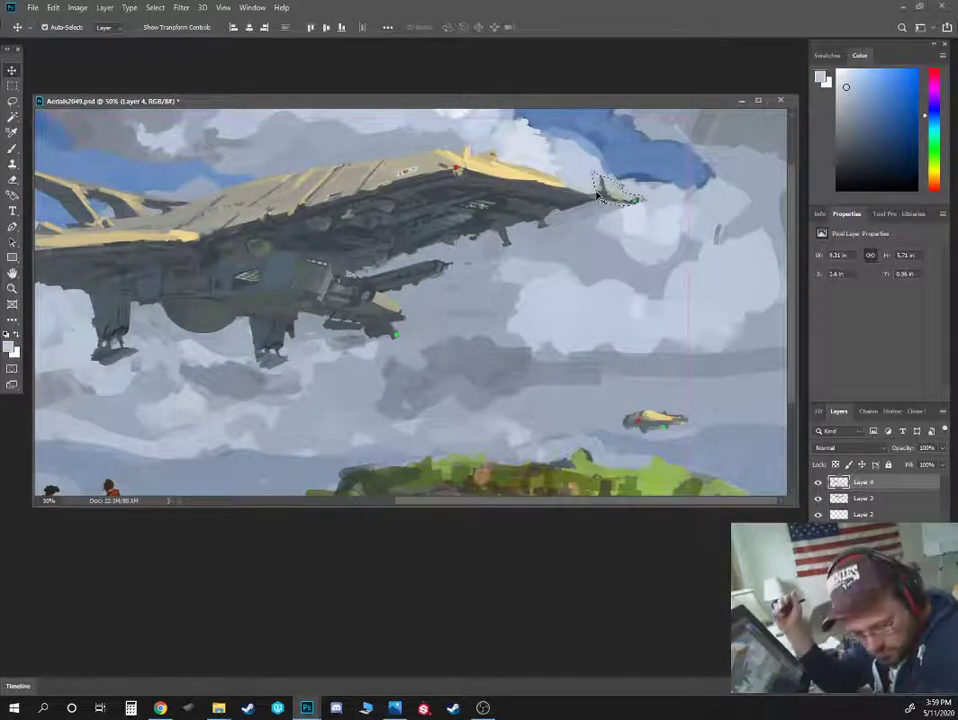
pyautogui.hotkey('ctrl', 'j')
pyautogui.moveTo(635, 205)
pyautogui.mouseDown()
pyautogui.moveTo(592, 205)
pyautogui.moveTo(603, 203)
pyautogui.moveTo(592, 196)
pyautogui.moveTo(637, 200)
pyautogui.mouseUp()
pyautogui.press('b')
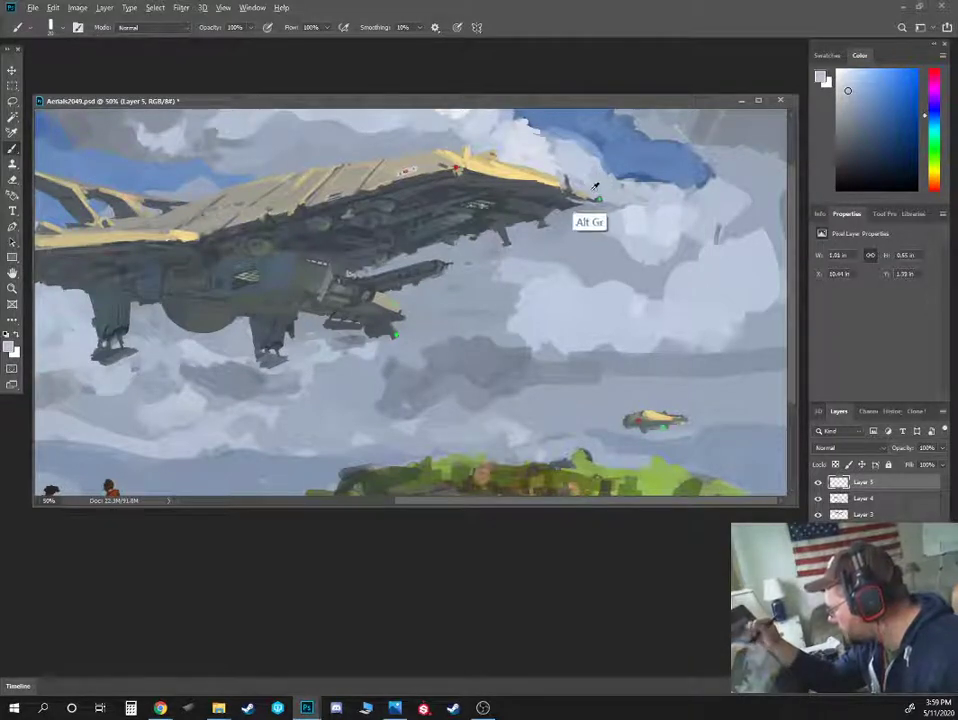
# Blend the shifted wingtip into the wing's edge and underside with sampled dark hull grays
pyautogui.keyDown('alt'); pyautogui.click(575, 194); pyautogui.keyUp('alt')
pyautogui.moveTo(578, 196); pyautogui.dragTo(566, 188)
pyautogui.keyDown('alt'); pyautogui.click(553, 182); pyautogui.keyUp('alt')
pyautogui.keyDown('alt'); pyautogui.click(499, 183); pyautogui.keyUp('alt')
pyautogui.moveTo(499, 180); pyautogui.dragTo(541, 183)
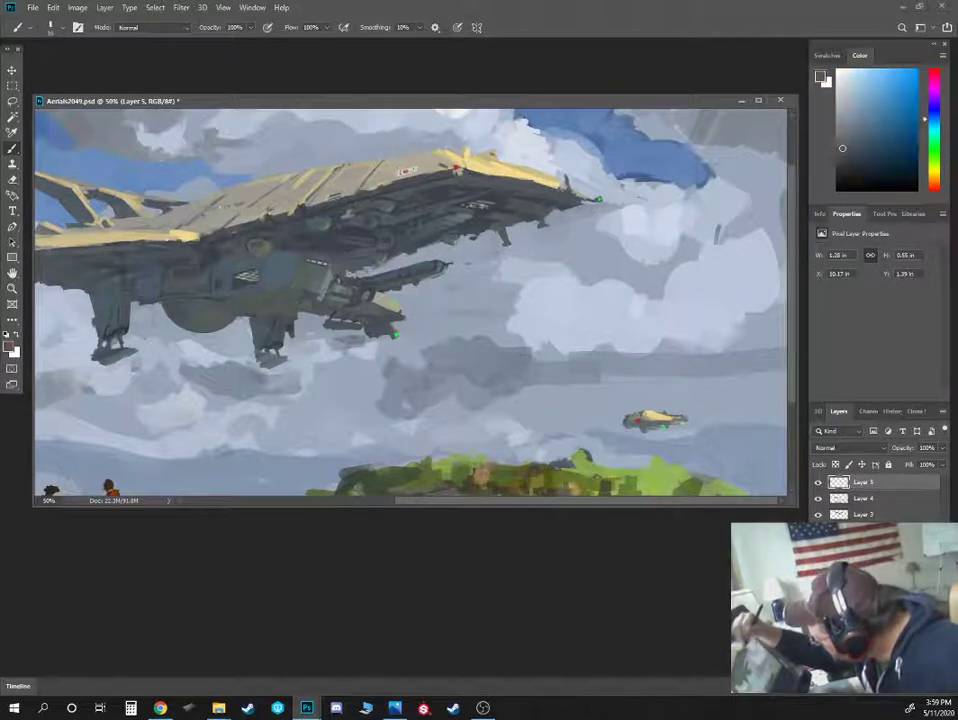
# Repaint the wing's sunlit top edge and peak with sampled pale yellow, trimming the outline with sampled cloud gray
pyautogui.keyDown('alt'); pyautogui.click(527, 175); pyautogui.keyUp('alt')
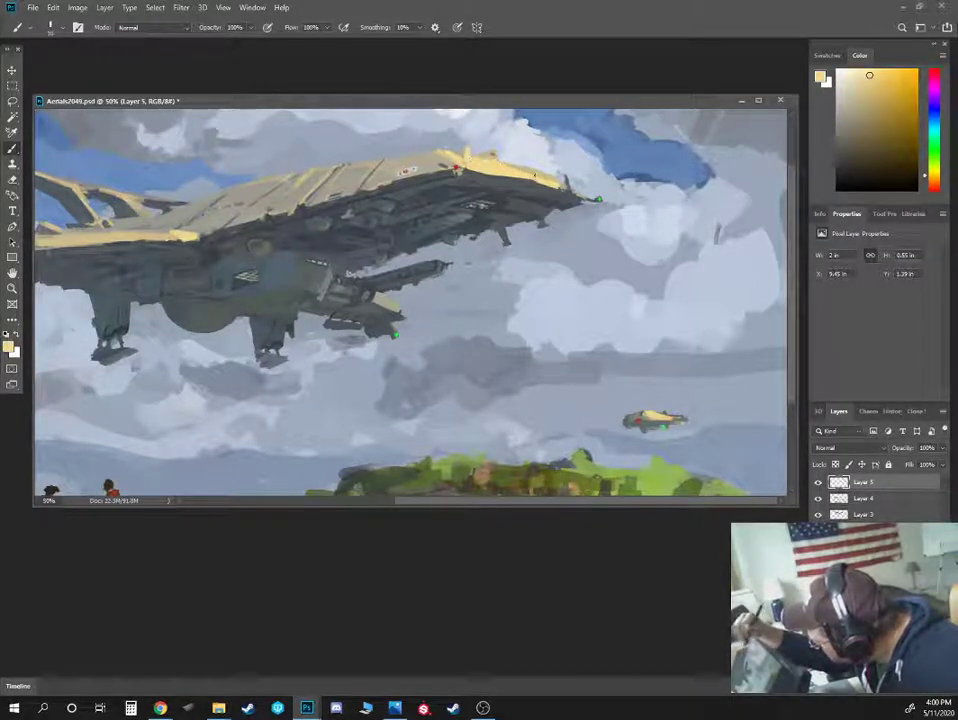
pyautogui.keyDown('alt'); pyautogui.click(547, 172); pyautogui.keyUp('alt')
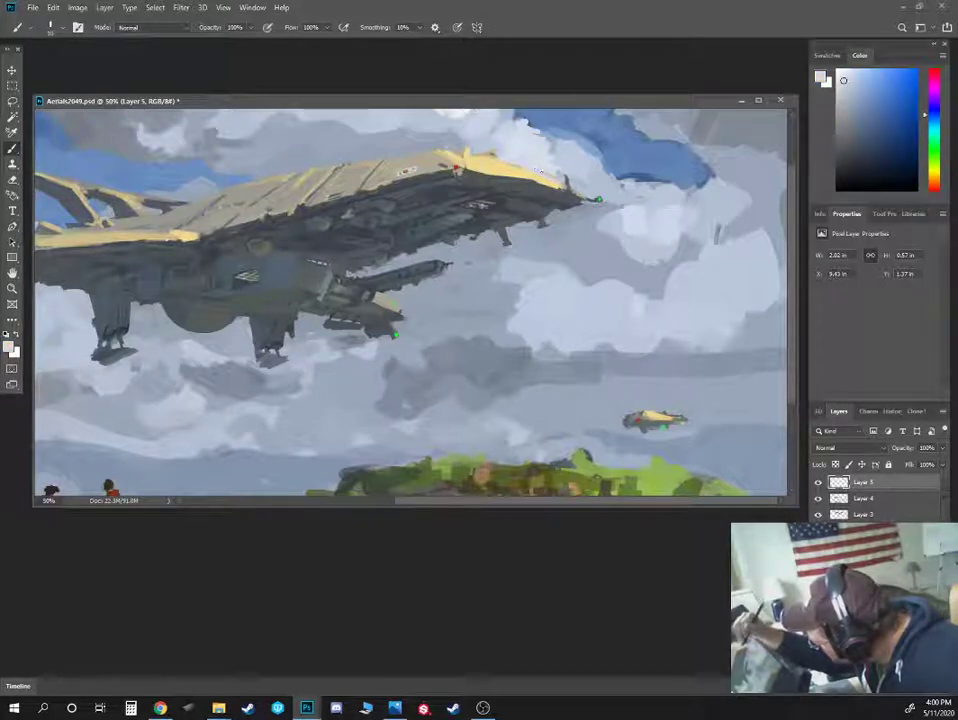
pyautogui.keyDown('alt'); pyautogui.click(494, 158); pyautogui.keyUp('alt')
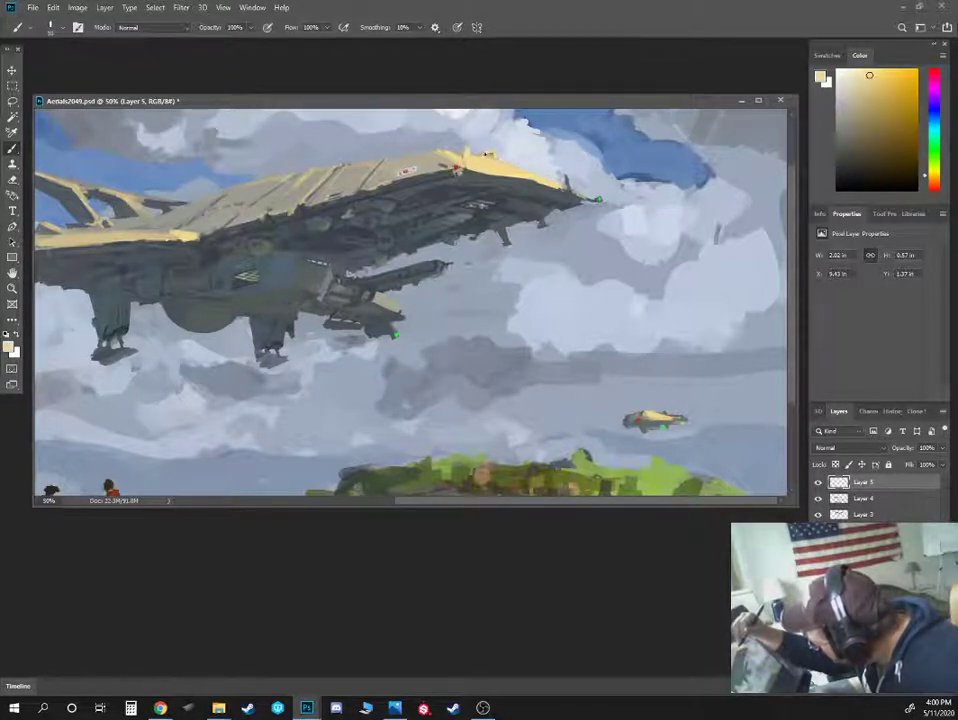
pyautogui.moveTo(489, 155); pyautogui.dragTo(474, 154)
pyautogui.press('[')
pyautogui.press('[')
pyautogui.press('[')
pyautogui.press('[')
pyautogui.press('[')
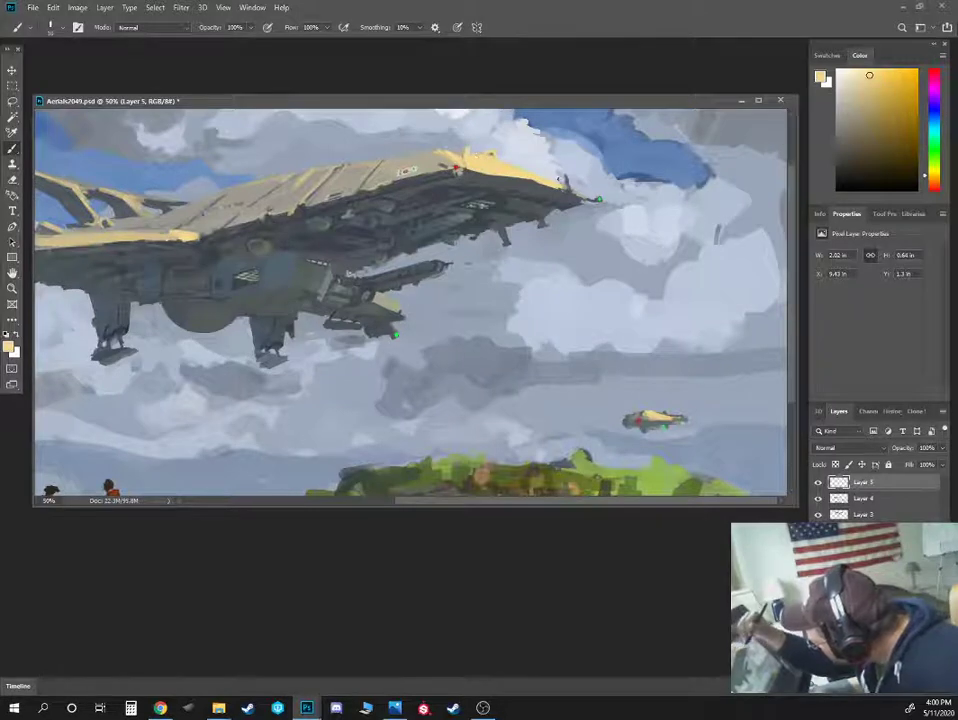
# Refine the wing's upper edge toward the tip with a smaller brush in sampled tan and pale yellow
pyautogui.keyDown('alt'); pyautogui.click(422, 143); pyautogui.keyUp('alt')
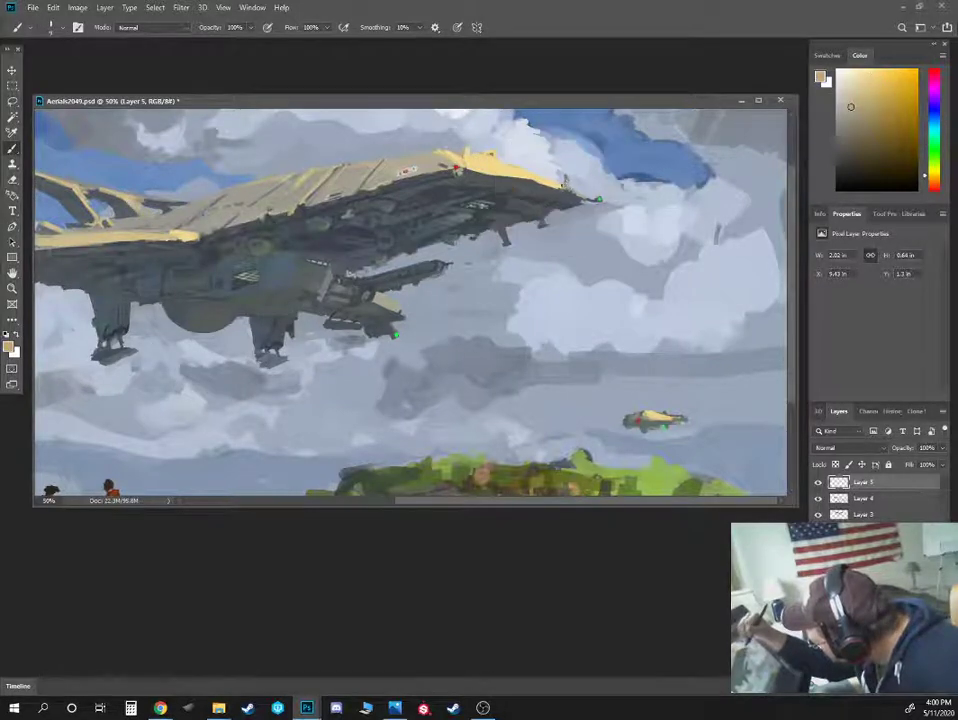
pyautogui.keyDown('alt'); pyautogui.click(543, 178); pyautogui.keyUp('alt')
pyautogui.moveTo(511, 165); pyautogui.dragTo(538, 179)
pyautogui.keyDown('alt'); pyautogui.click(540, 177); pyautogui.keyUp('alt')
pyautogui.keyDown('alt'); pyautogui.click(577, 189); pyautogui.keyUp('alt')
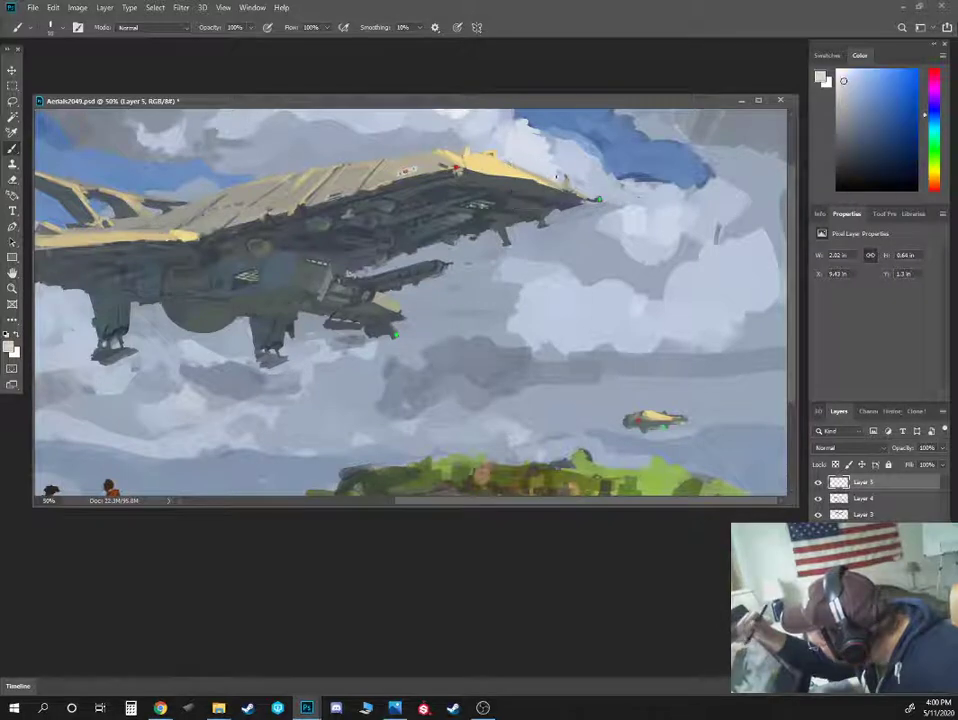
# Build up the bright cloud behind the shortened wing with sampled light grays
pyautogui.keyDown('alt'); pyautogui.click(587, 192); pyautogui.keyUp('alt')
pyautogui.keyDown('alt'); pyautogui.click(566, 180); pyautogui.keyUp('alt')
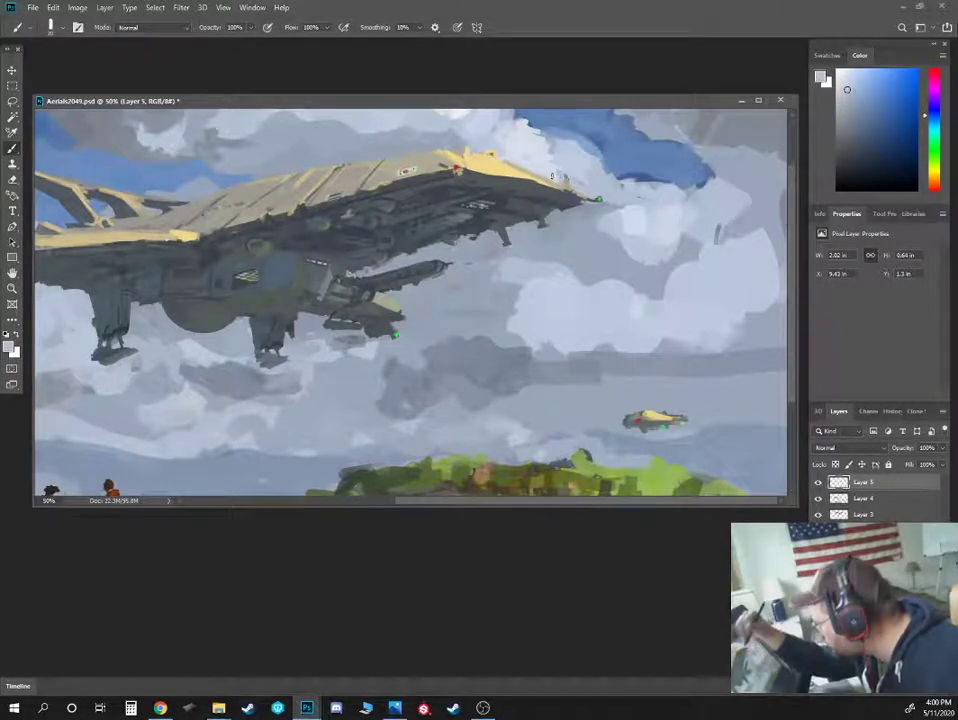
pyautogui.keyDown('alt'); pyautogui.click(562, 170); pyautogui.keyUp('alt')
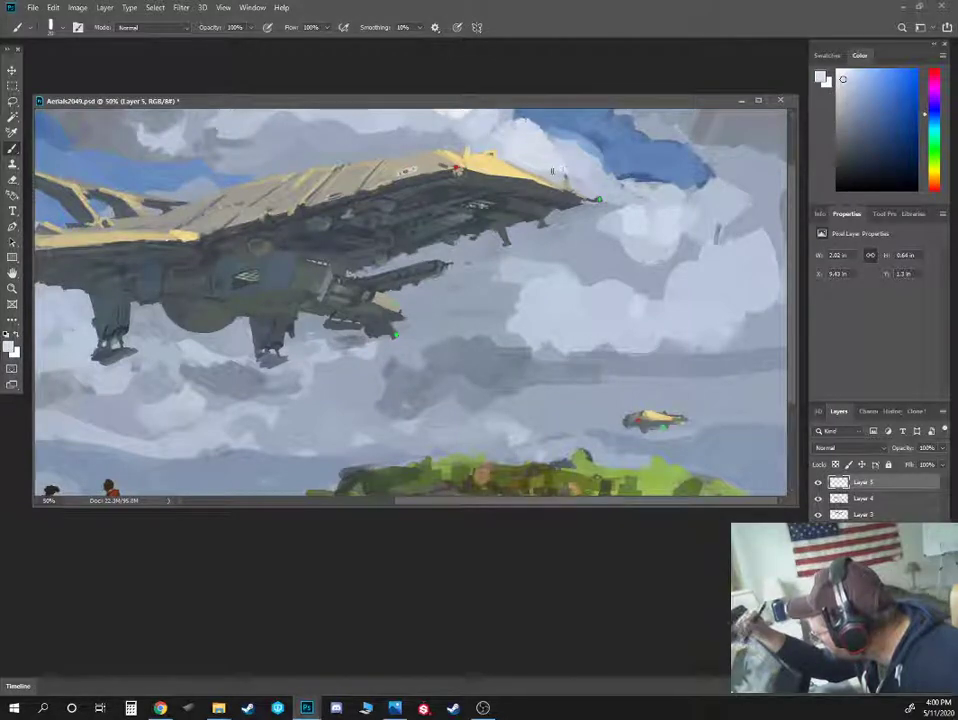
pyautogui.moveTo(557, 175); pyautogui.dragTo(571, 122)
pyautogui.hotkey('ctrl', '-')
pyautogui.hotkey('ctrl', '-')
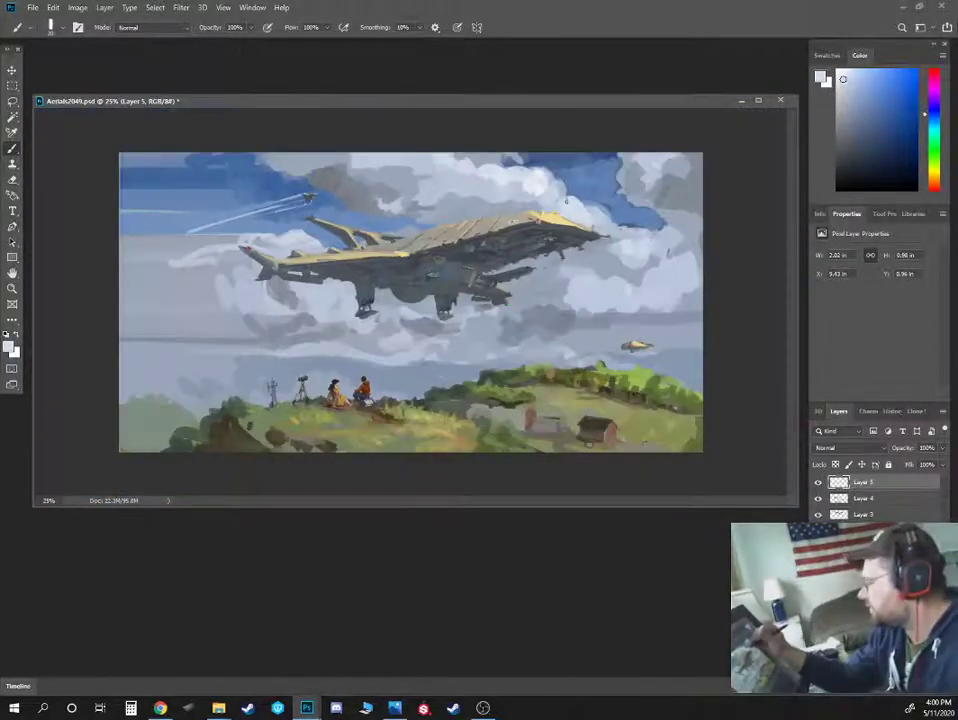
pyautogui.moveTo(567, 203); pyautogui.dragTo(563, 188)
pyautogui.hotkey('ctrl', '+')
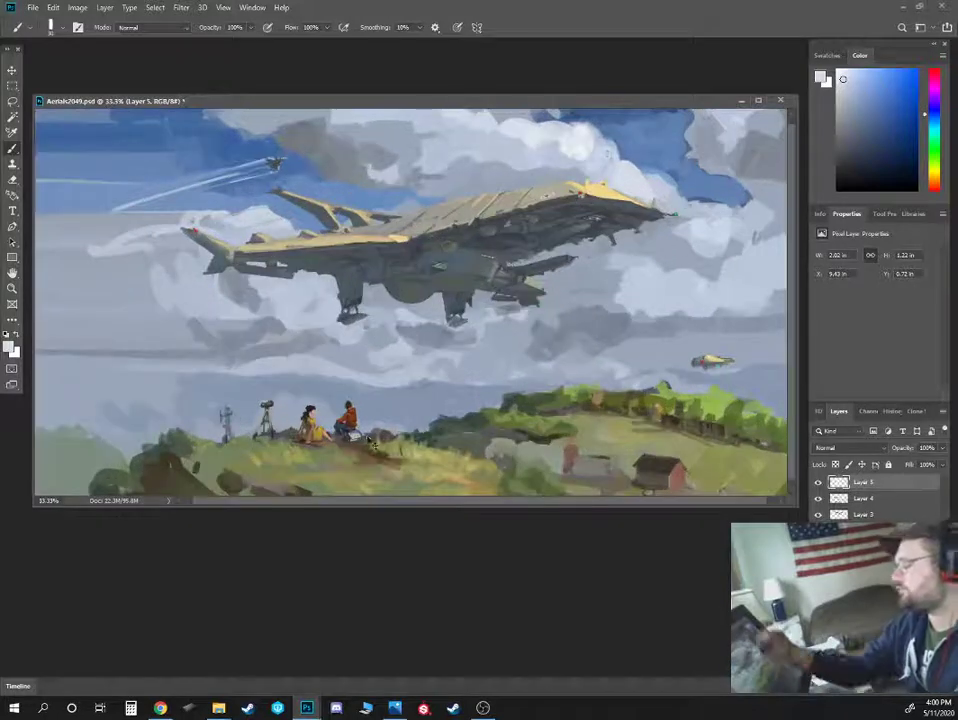
# Clean up the peak of the airship's deck with sampled pale yellow and the surrounding cloud gray
pyautogui.keyDown('alt'); pyautogui.click(600, 188); pyautogui.keyUp('alt')
pyautogui.moveTo(582, 184); pyautogui.dragTo(568, 178)
pyautogui.keyDown('alt'); pyautogui.click(578, 178); pyautogui.keyUp('alt')
pyautogui.keyDown('alt'); pyautogui.click(578, 182); pyautogui.keyUp('alt')
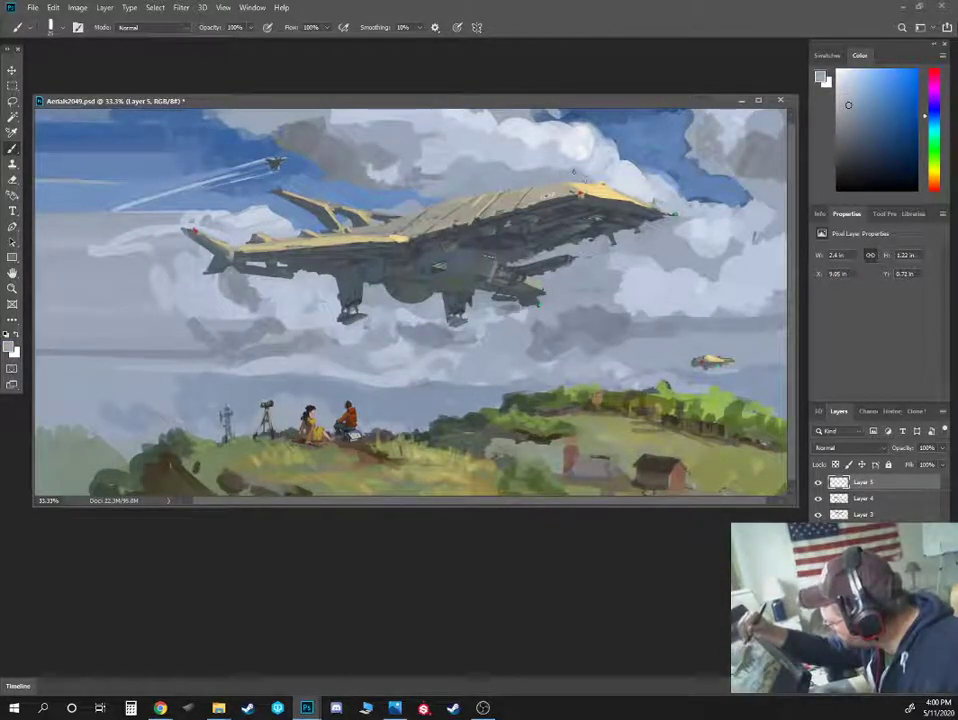
pyautogui.keyDown('alt'); pyautogui.click(576, 174); pyautogui.keyUp('alt')
pyautogui.hotkey('ctrl', '-')
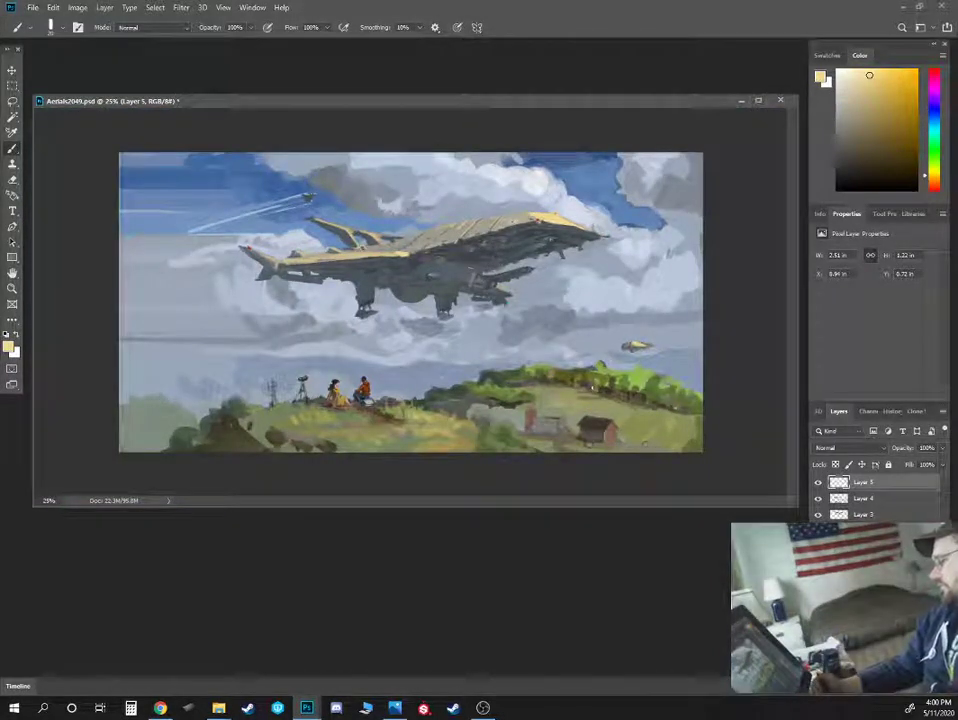
pyautogui.hotkey('ctrl', '+')
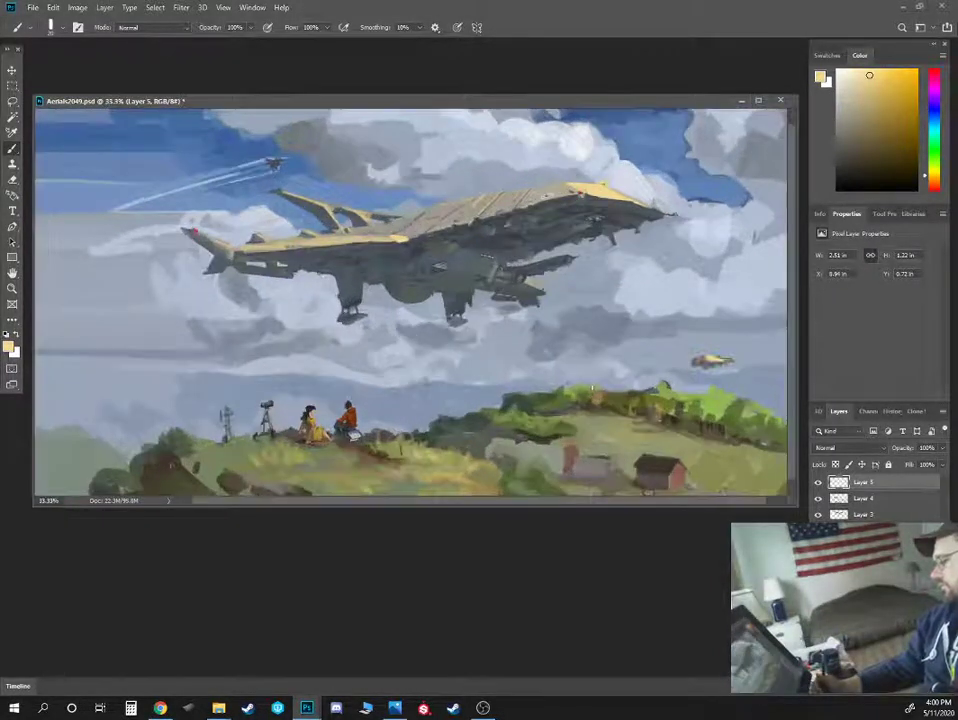
# Brush light gray into the low clouds beneath the airship and touch up the blue sky gap and treeline with sampled colors
pyautogui.keyDown('alt'); pyautogui.click(437, 364); pyautogui.keyUp('alt')
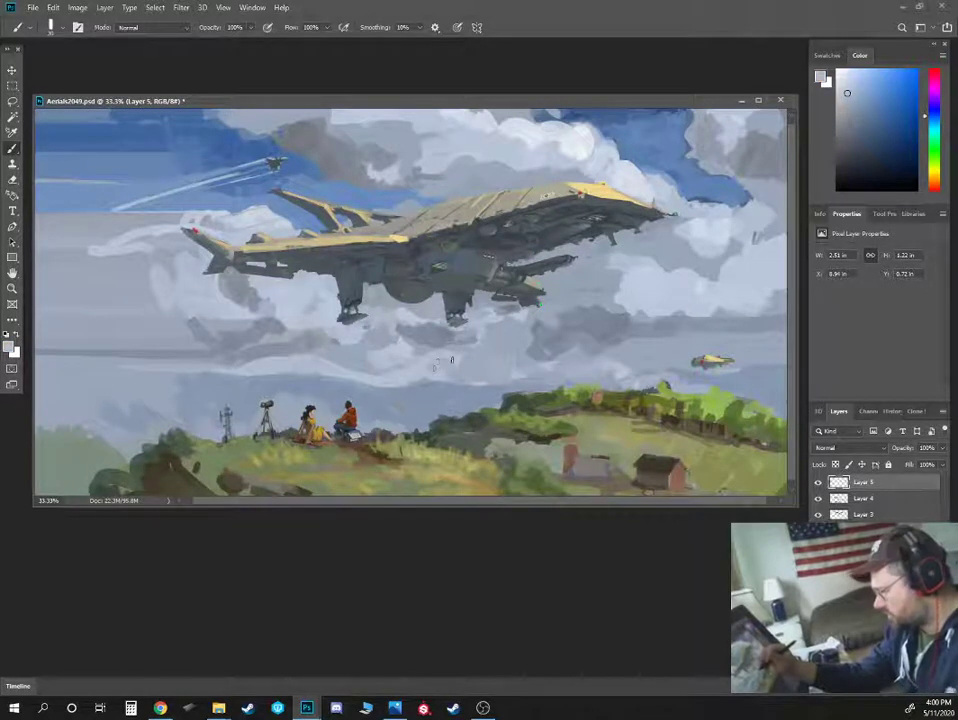
pyautogui.moveTo(451, 361); pyautogui.dragTo(396, 377)
pyautogui.keyDown('alt'); pyautogui.click(688, 222); pyautogui.keyUp('alt')
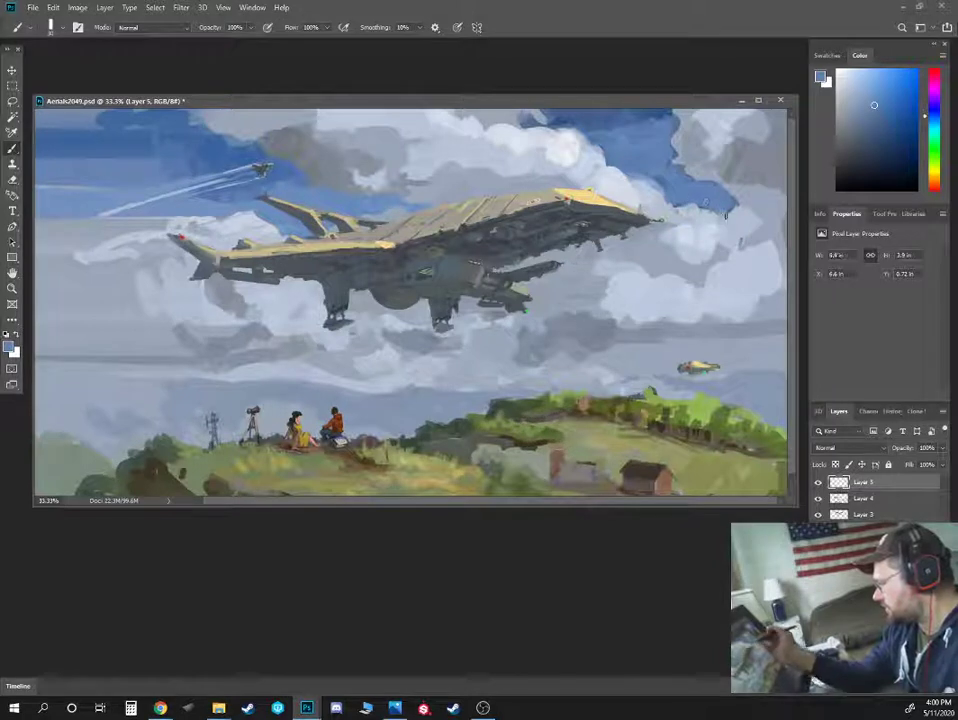
pyautogui.keyDown('alt'); pyautogui.click(490, 318); pyautogui.keyUp('alt')
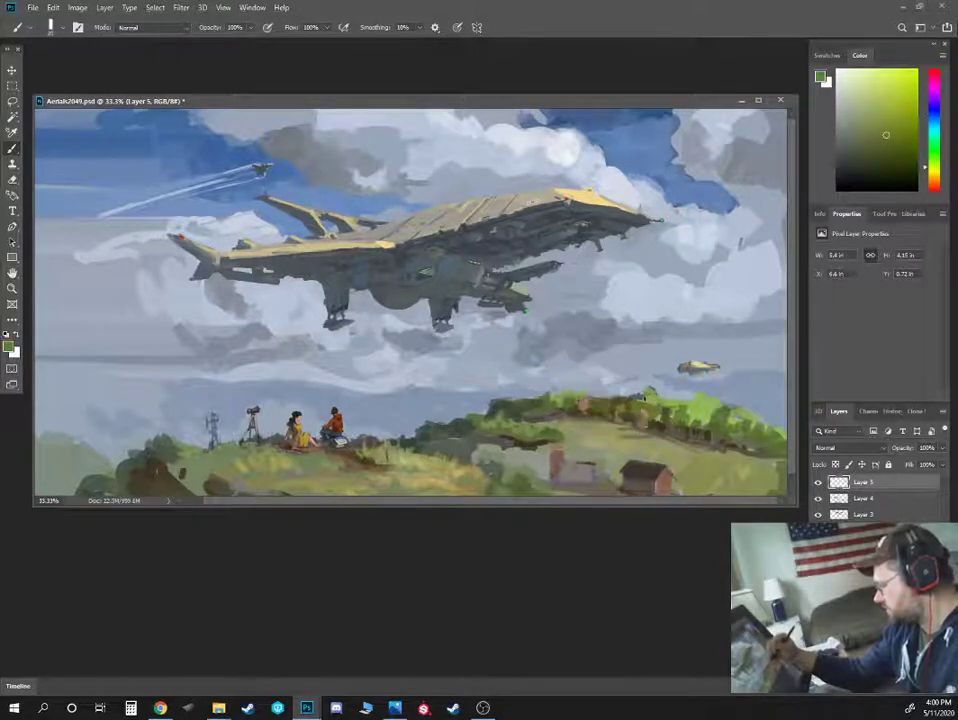
# Soften the clouds below the airship's landing legs with sampled mid and light grays
pyautogui.keyDown('alt'); pyautogui.click(413, 311); pyautogui.keyUp('alt')
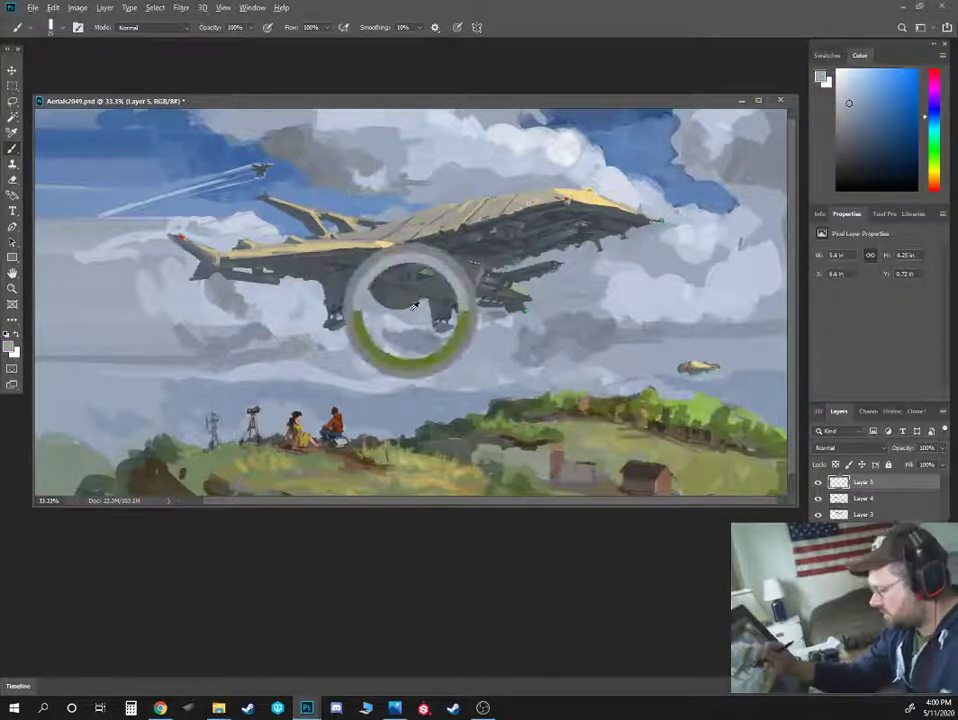
pyautogui.keyDown('alt'); pyautogui.click(474, 352); pyautogui.keyUp('alt')
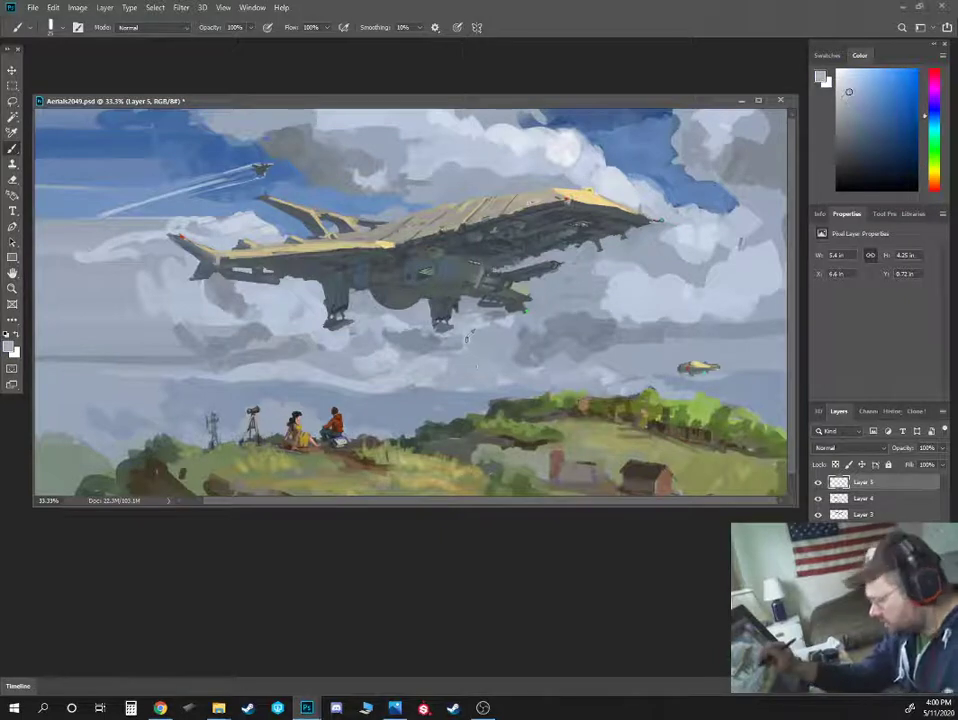
pyautogui.keyDown('alt'); pyautogui.click(372, 321); pyautogui.keyUp('alt')
pyautogui.moveTo(337, 345)
pyautogui.mouseDown()
pyautogui.moveTo(342, 384)
pyautogui.moveTo(316, 368)
pyautogui.moveTo(320, 357)
pyautogui.moveTo(293, 377)
pyautogui.mouseUp()
pyautogui.keyDown('alt'); pyautogui.click(317, 370); pyautogui.keyUp('alt')
pyautogui.keyDown('alt'); pyautogui.click(291, 373); pyautogui.keyUp('alt')
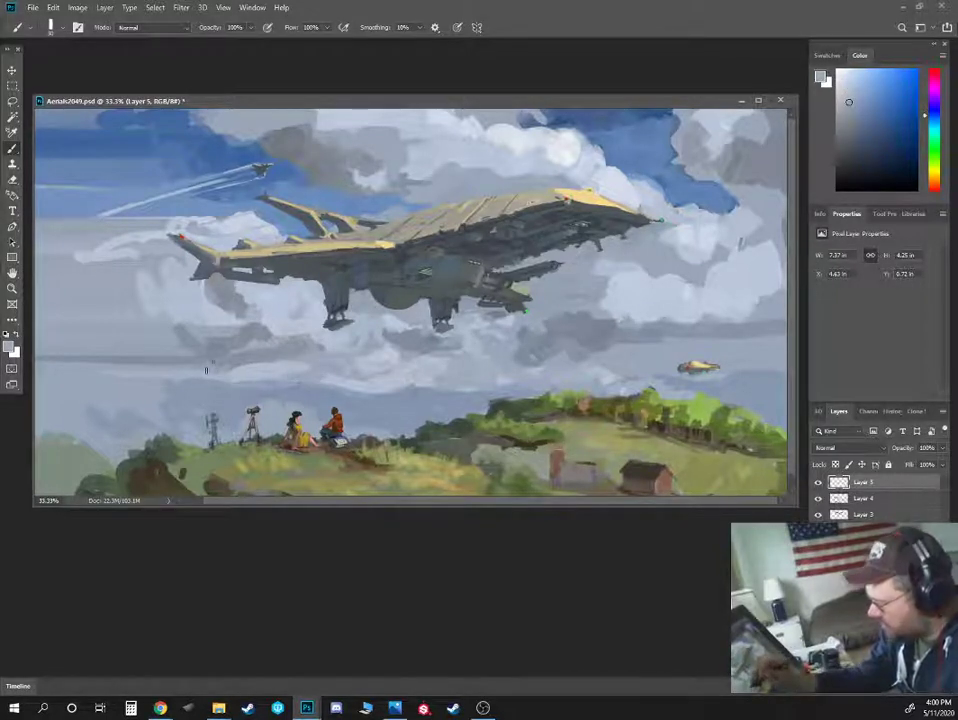
# Extend the cloud forms below and behind the airship's tail with sampled light and blue-gray tones
pyautogui.moveTo(212, 361)
pyautogui.mouseDown()
pyautogui.moveTo(192, 336)
pyautogui.moveTo(170, 352)
pyautogui.mouseUp()
pyautogui.keyDown('alt'); pyautogui.click(213, 333); pyautogui.keyUp('alt')
pyautogui.keyDown('alt'); pyautogui.click(211, 316); pyautogui.keyUp('alt')
pyautogui.moveTo(203, 314); pyautogui.dragTo(98, 337)
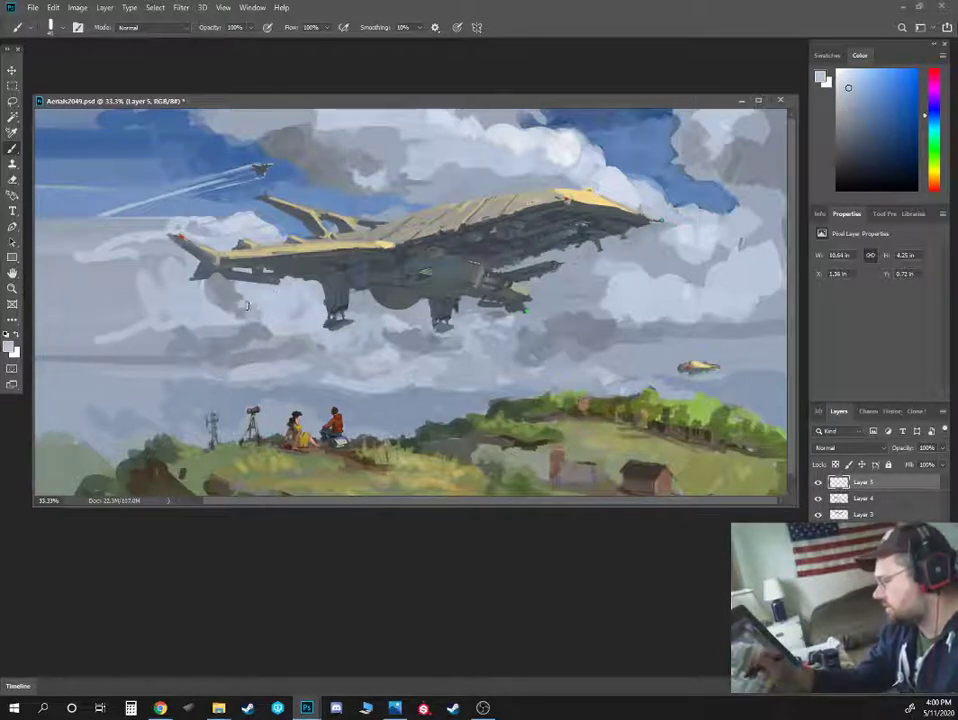
pyautogui.moveTo(249, 307)
pyautogui.mouseDown()
pyautogui.moveTo(226, 311)
pyautogui.moveTo(183, 277)
pyautogui.moveTo(152, 281)
pyautogui.mouseUp()
pyautogui.keyDown('alt'); pyautogui.click(191, 287); pyautogui.keyUp('alt')
pyautogui.keyDown('alt'); pyautogui.click(450, 129); pyautogui.keyUp('alt')
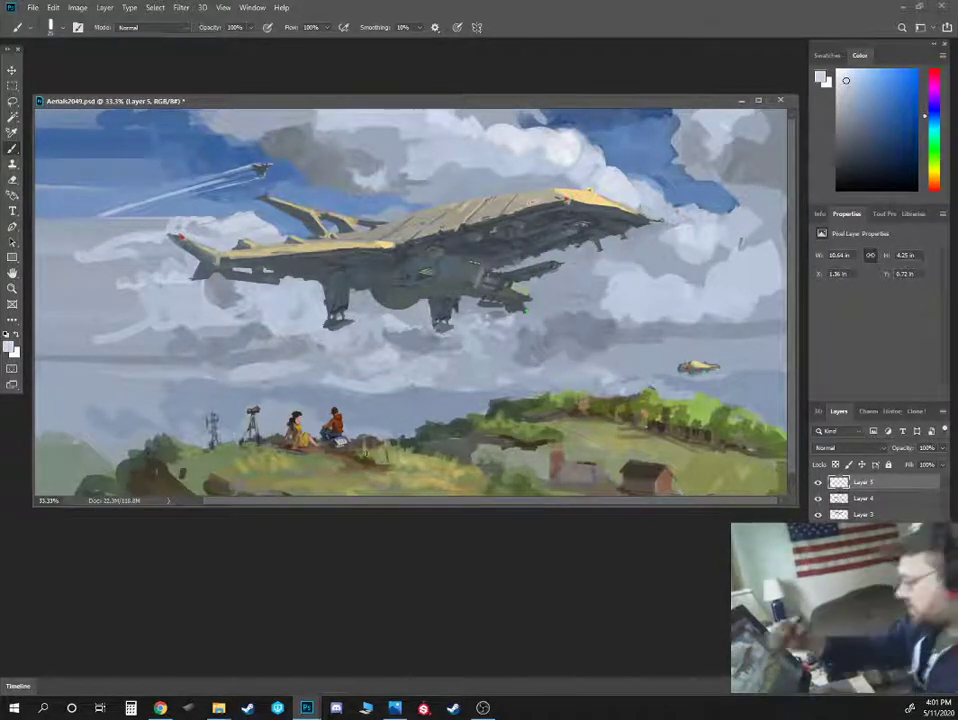
# Add wispy light gray strokes to the outer edge of the cloud bank behind the tail
pyautogui.keyDown('alt'); pyautogui.click(151, 295); pyautogui.keyUp('alt')
pyautogui.moveTo(153, 315); pyautogui.dragTo(132, 313)
pyautogui.moveTo(116, 313); pyautogui.dragTo(96, 314)
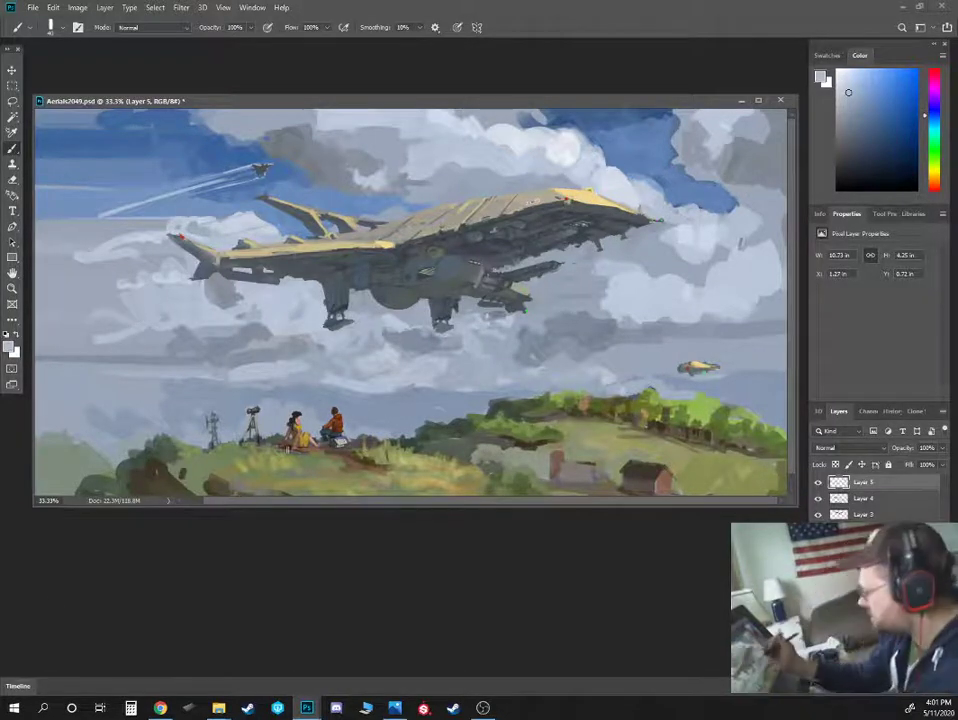
pyautogui.keyDown('alt'); pyautogui.click(579, 302); pyautogui.keyUp('alt')
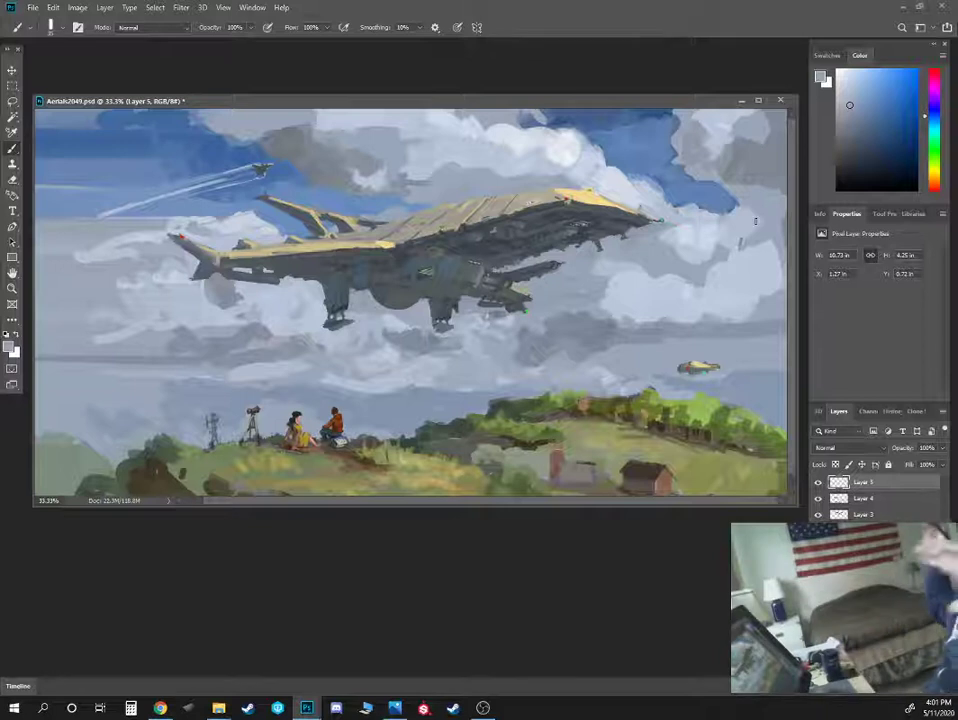
# Paint sampled blue-gray across the low sky behind the figures, tripod and antenna
pyautogui.keyDown('alt'); pyautogui.click(375, 399); pyautogui.keyUp('alt')
pyautogui.moveTo(363, 414); pyautogui.dragTo(323, 404)
pyautogui.moveTo(263, 400)
pyautogui.mouseDown()
pyautogui.moveTo(175, 402)
pyautogui.moveTo(82, 422)
pyautogui.mouseUp()
pyautogui.keyDown('alt'); pyautogui.click(154, 402); pyautogui.keyUp('alt')
pyautogui.hotkey('ctrl', '-')
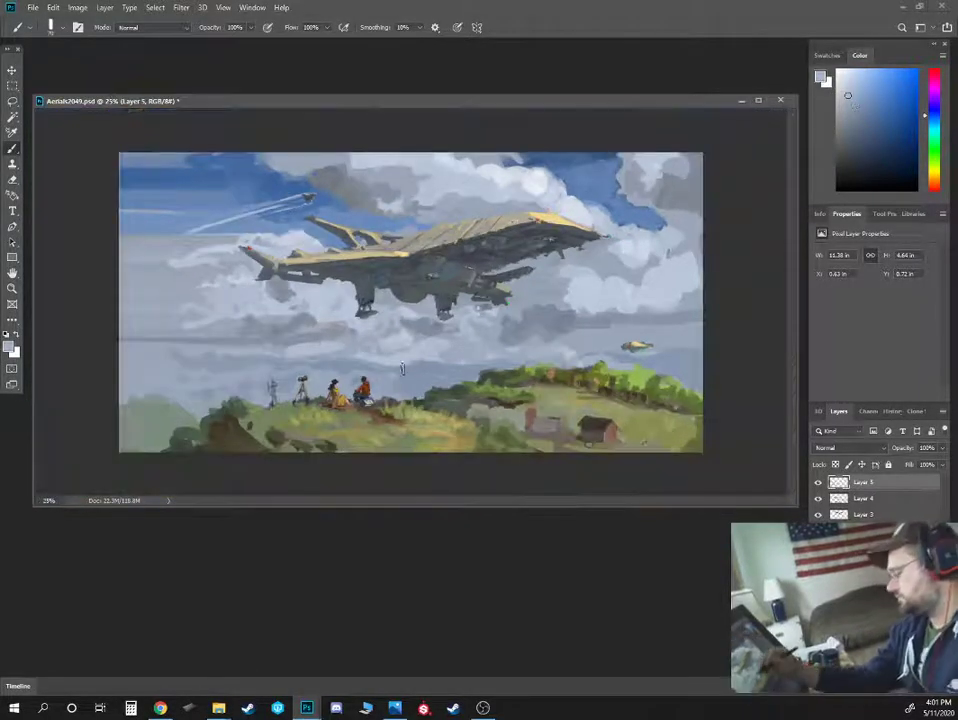
# Blend the low cloud band above the horizon with sampled blue-grays, lowering the brush opacity to 40%
pyautogui.keyDown('alt'); pyautogui.click(400, 373); pyautogui.keyUp('alt')
pyautogui.moveTo(400, 380); pyautogui.dragTo(427, 388)
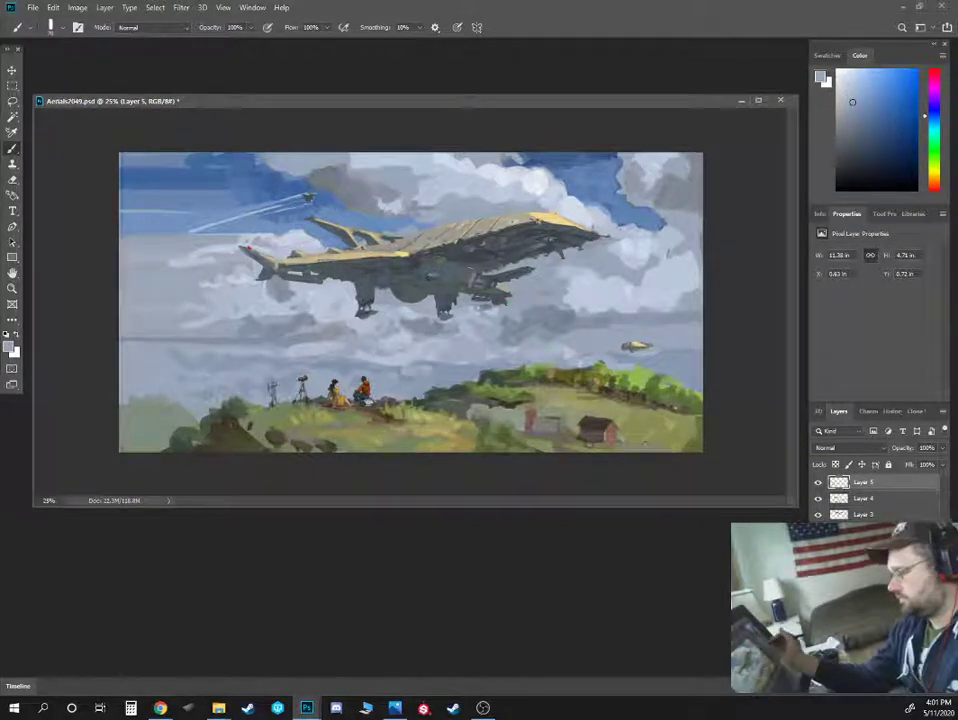
pyautogui.keyDown('alt'); pyautogui.click(440, 358); pyautogui.keyUp('alt')
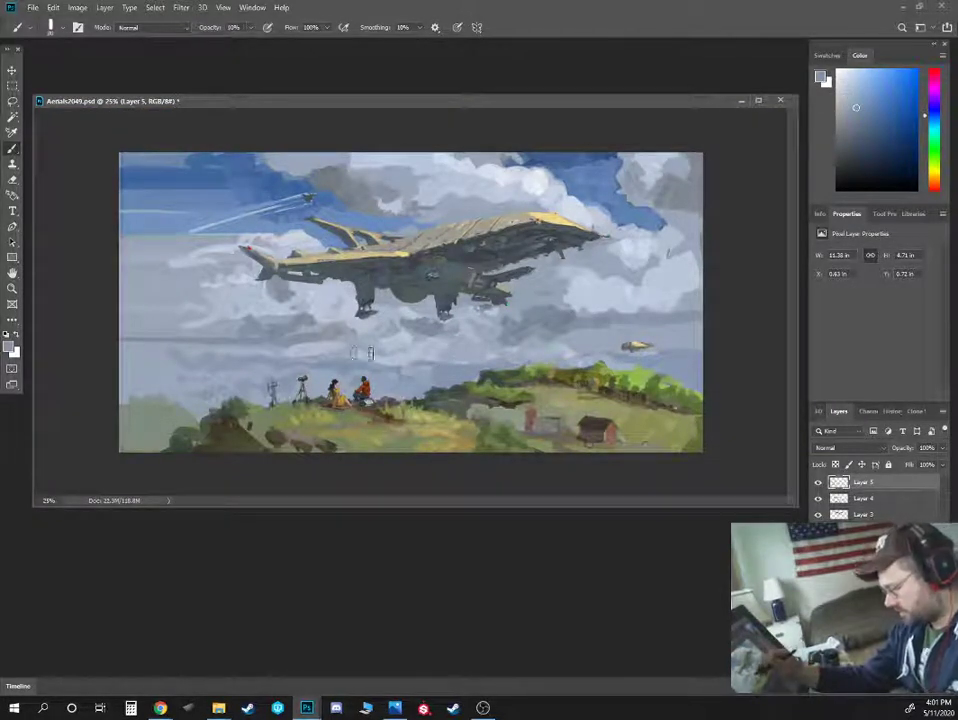
pyautogui.moveTo(367, 361); pyautogui.dragTo(432, 365)
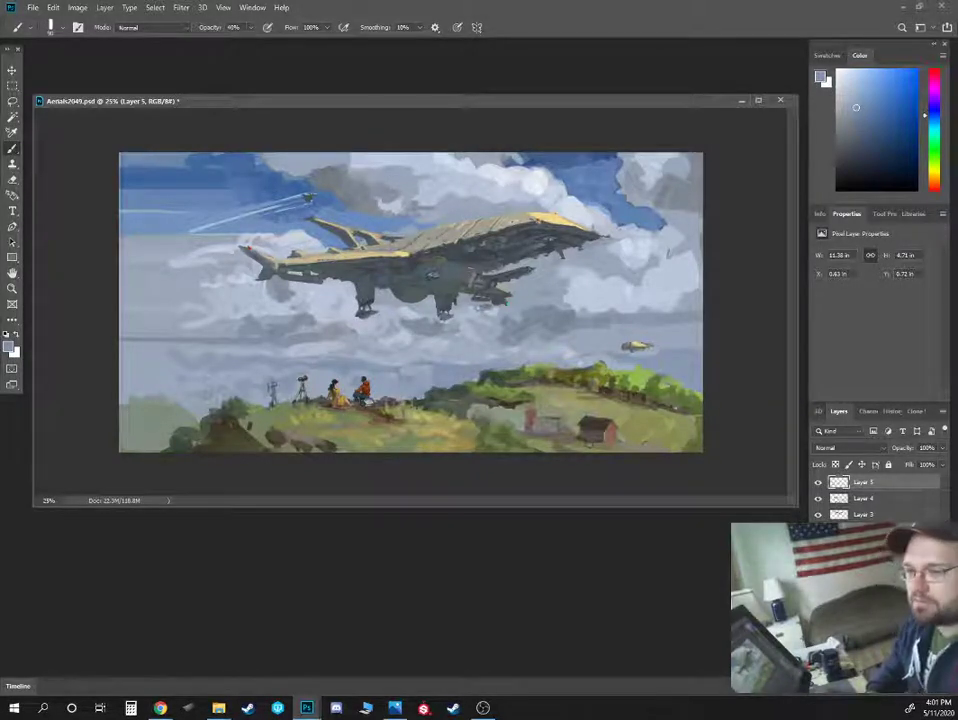
pyautogui.hotkey('alt', 'Tab')
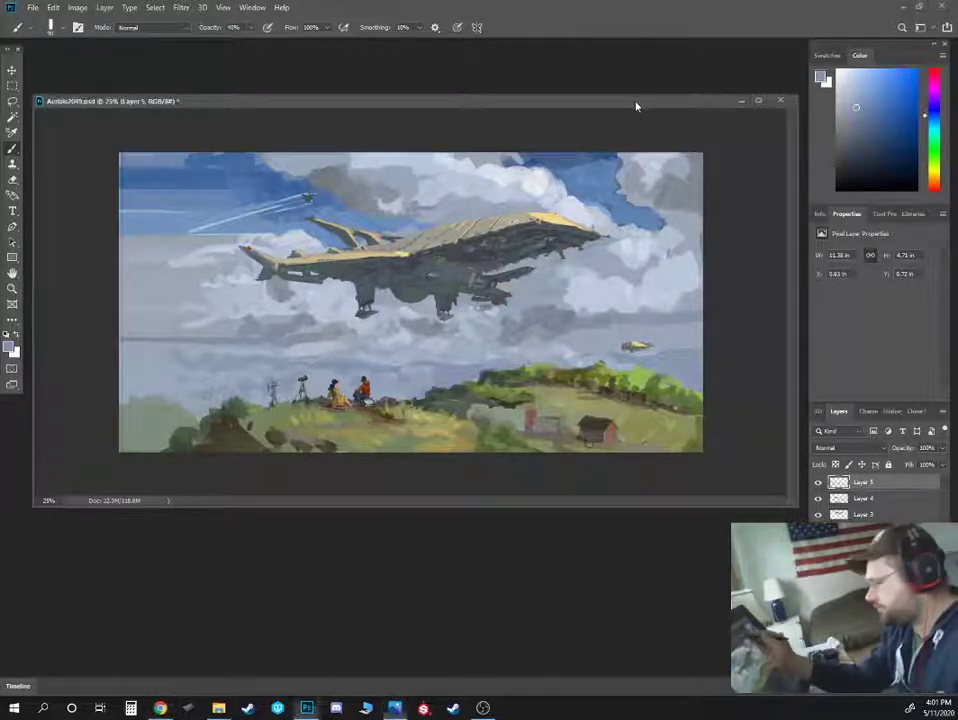
pyautogui.moveTo(635, 103); pyautogui.dragTo(618, 118)
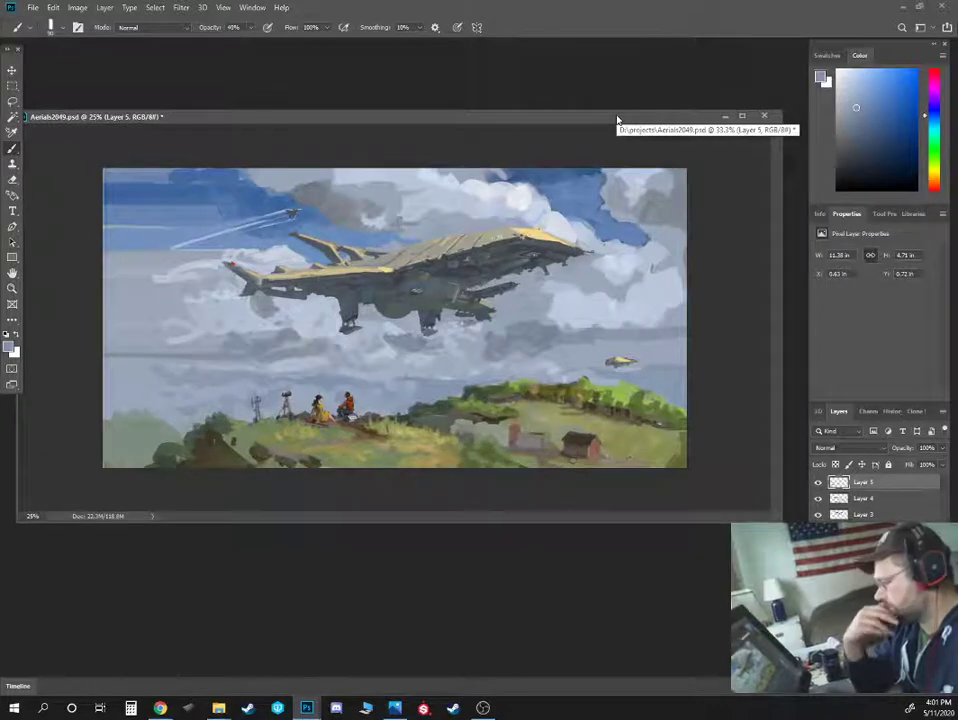
# Darken the barn's roof and shaded side wall in the lower field with small strokes of sampled browns
pyautogui.keyDown('alt'); pyautogui.click(565, 455); pyautogui.keyUp('alt')
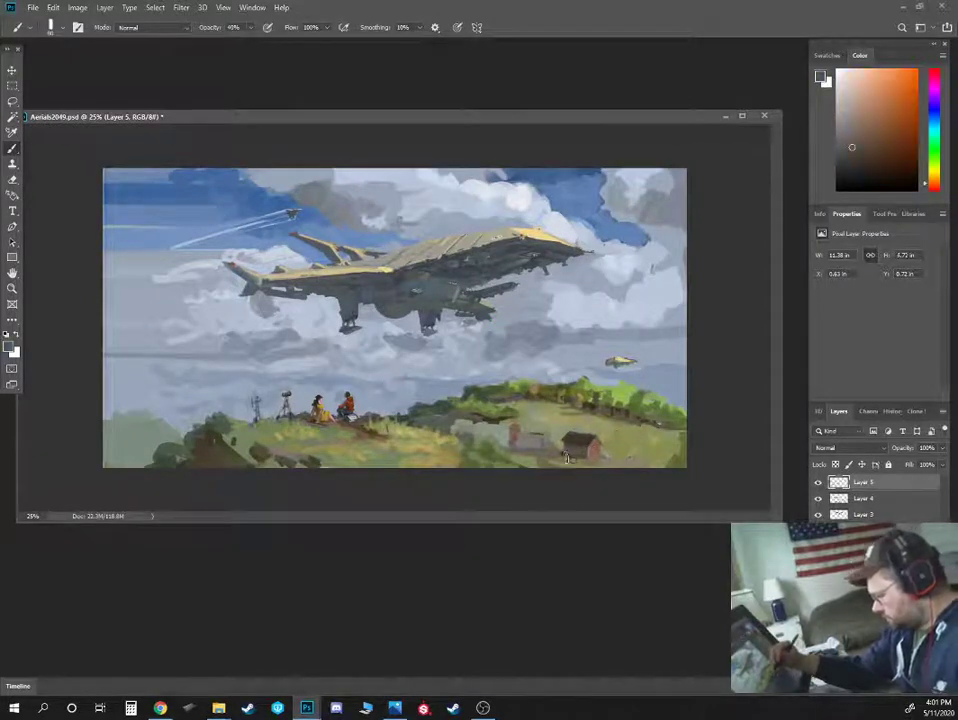
pyautogui.press('[')
pyautogui.press('[')
pyautogui.moveTo(562, 461); pyautogui.dragTo(545, 464)
pyautogui.hotkey('ctrl', '+')
pyautogui.hotkey('ctrl', '+')
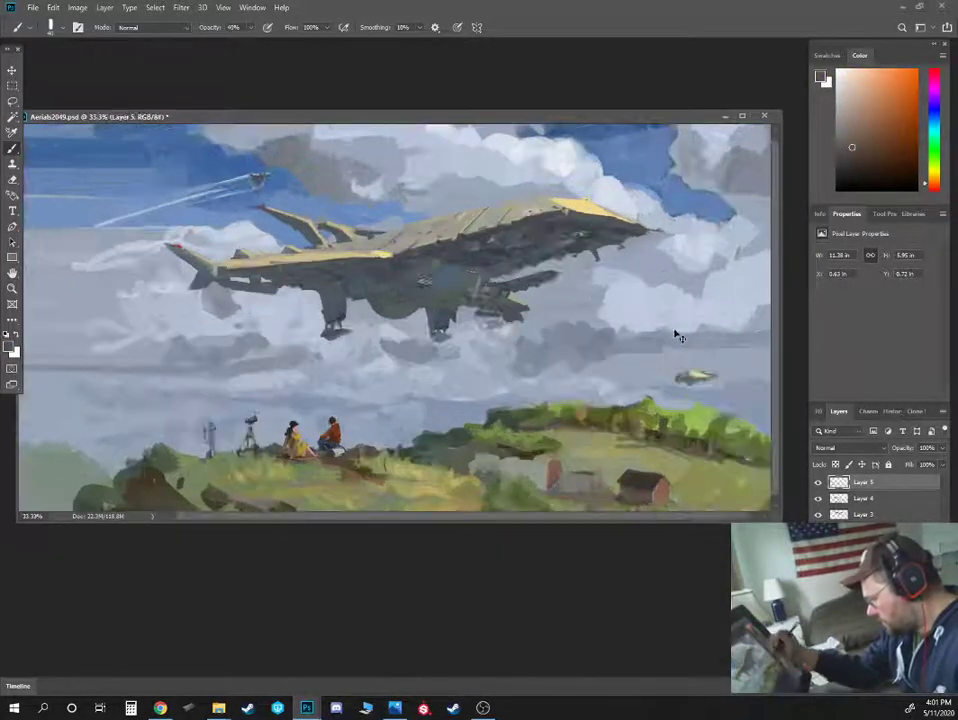
pyautogui.moveTo(681, 475); pyautogui.dragTo(477, 370)
pyautogui.moveTo(603, 522); pyautogui.dragTo(603, 598)
pyautogui.keyDown('alt'); pyautogui.click(555, 531); pyautogui.keyUp('alt')
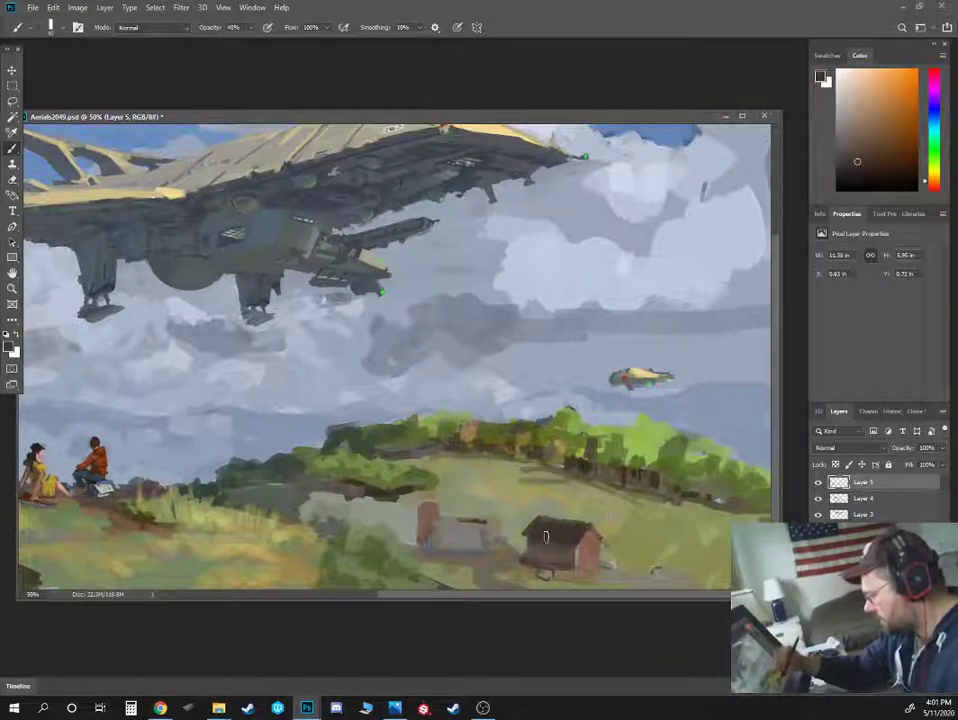
pyautogui.press('[')
pyautogui.press('[')
pyautogui.press('[')
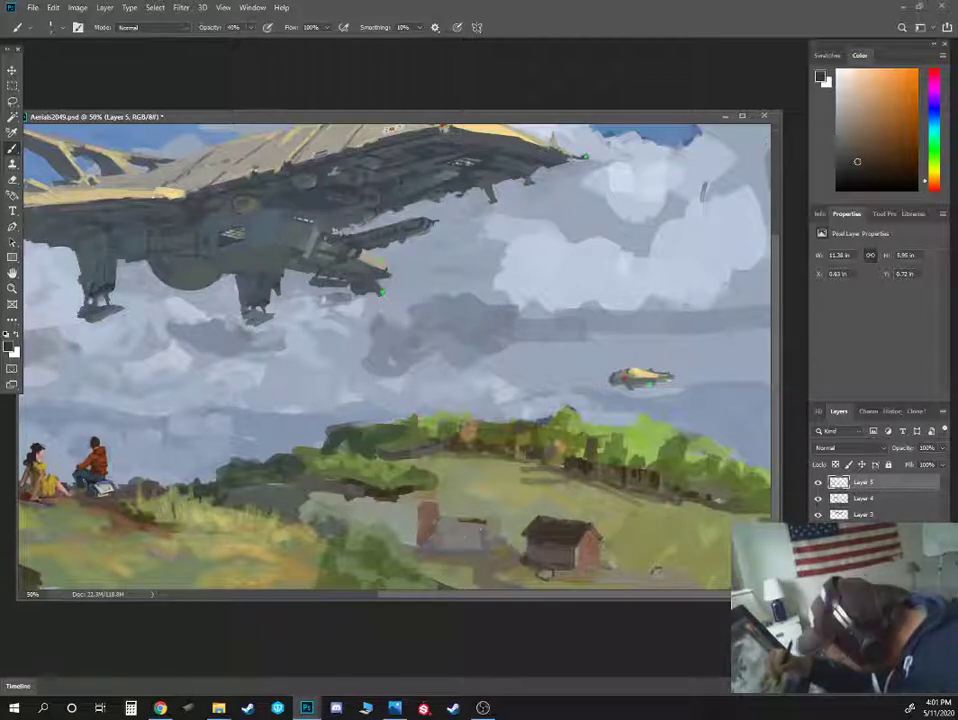
# Refine the gray house's roof edge and brick chimney with sampled tones, raising the brush opacity to 100%
pyautogui.moveTo(464, 520); pyautogui.dragTo(444, 519)
pyautogui.keyDown('alt'); pyautogui.click(434, 513); pyautogui.keyUp('alt')
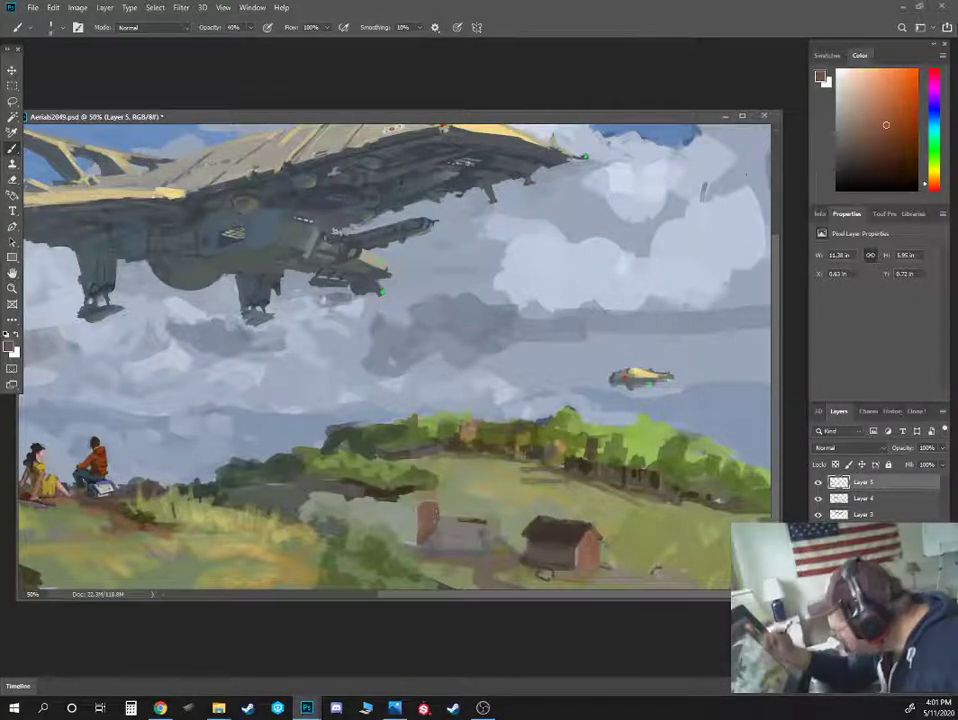
pyautogui.press(']')
pyautogui.press(']')
pyautogui.keyDown('alt'); pyautogui.click(414, 511); pyautogui.keyUp('alt')
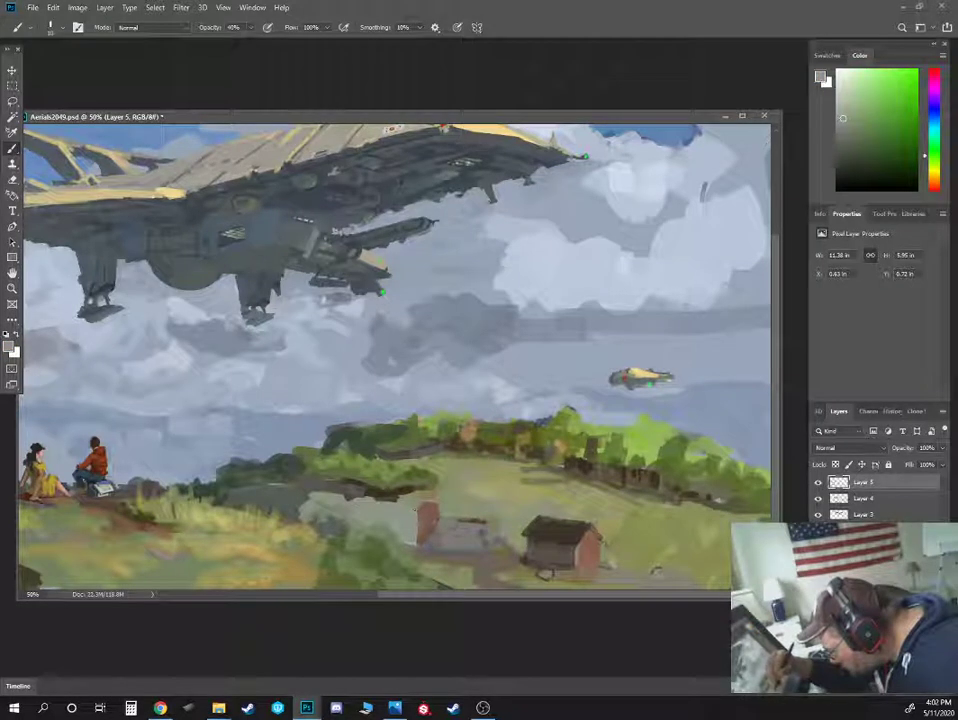
pyautogui.press('0')
pyautogui.keyDown('alt'); pyautogui.click(393, 538); pyautogui.keyUp('alt')
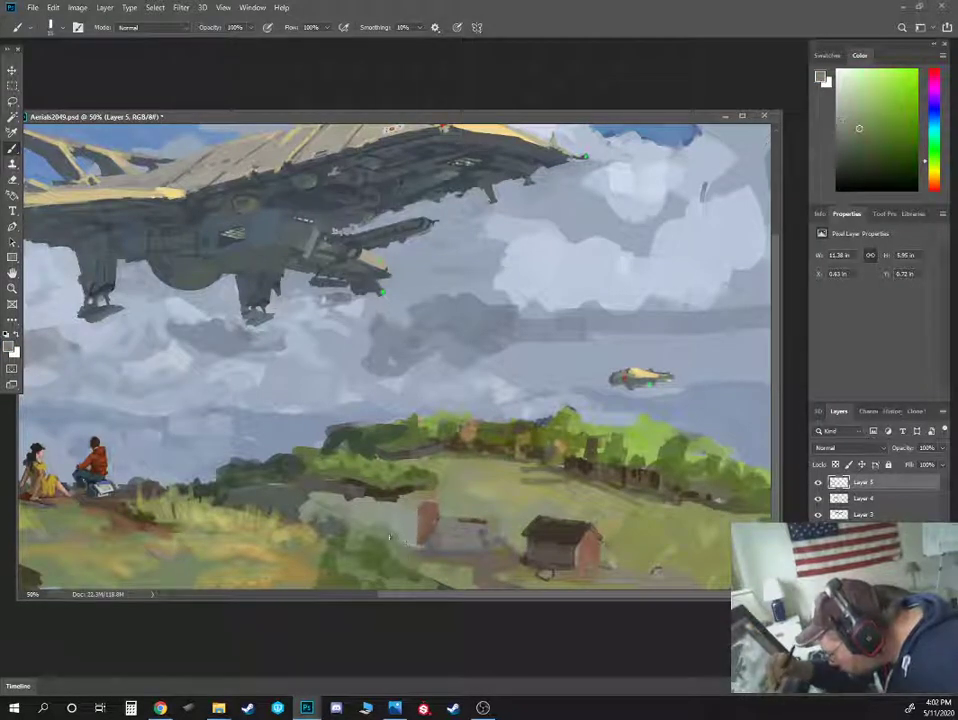
# Paint sampled brown and gray-green strokes along the base of the hedge behind the gray house
pyautogui.keyDown('alt'); pyautogui.click(390, 491); pyautogui.keyUp('alt')
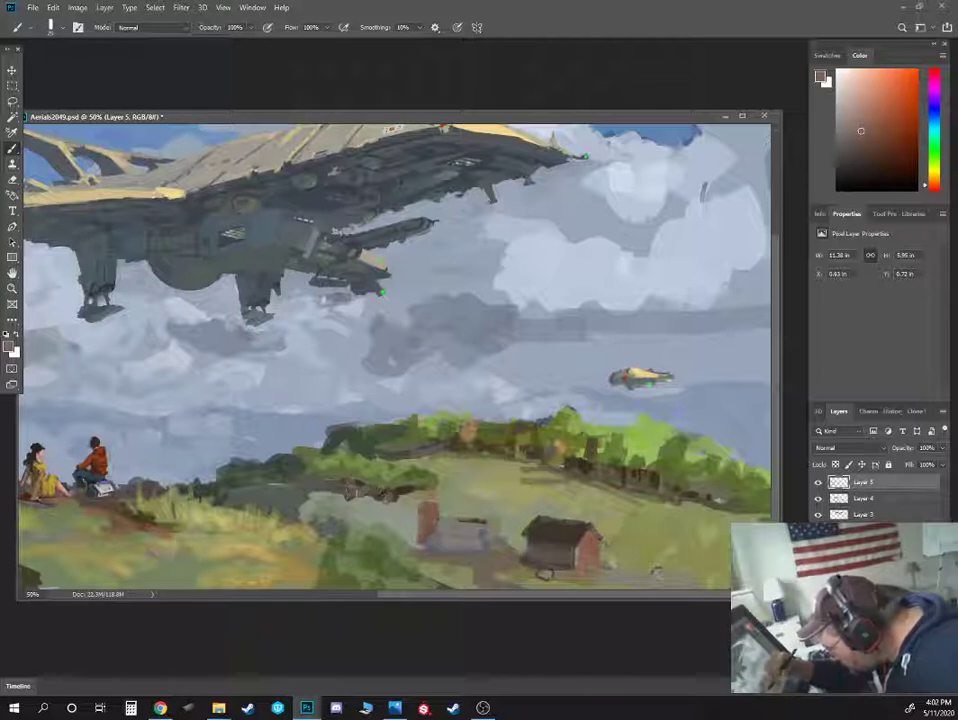
pyautogui.keyDown('alt'); pyautogui.click(394, 504); pyautogui.keyUp('alt')
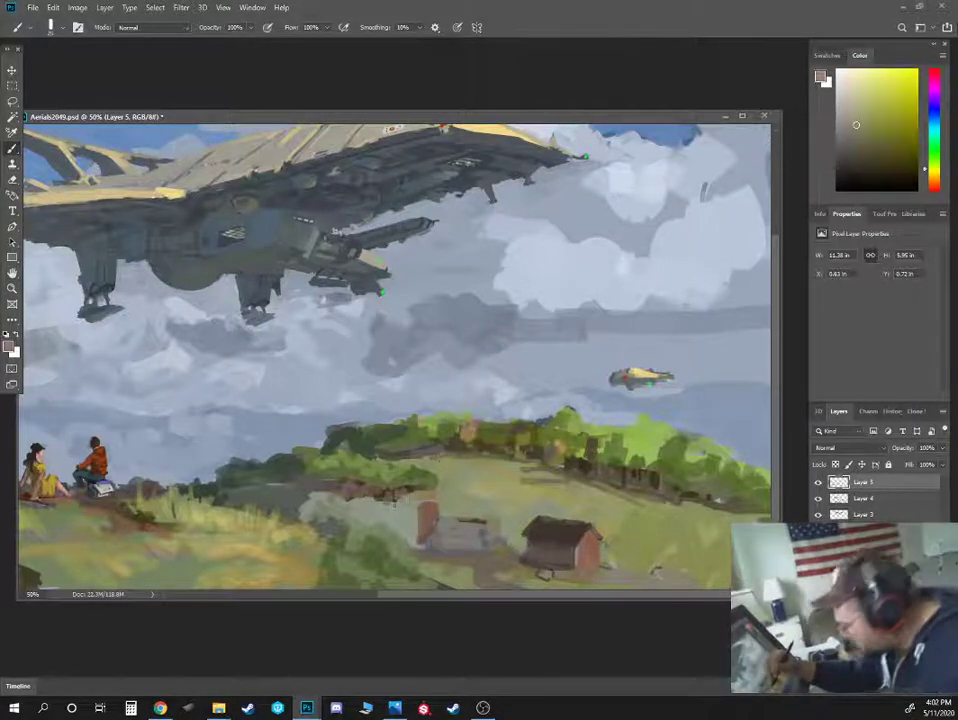
pyautogui.keyDown('alt'); pyautogui.click(278, 528); pyautogui.keyUp('alt')
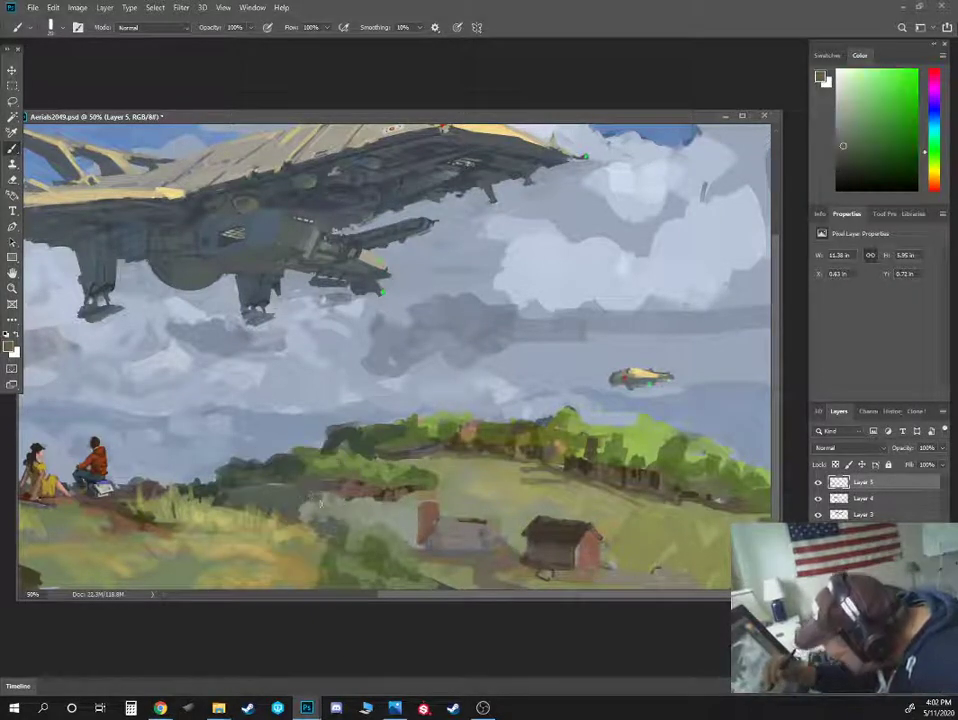
# Add sampled green foliage strokes to the treetops on the far slope of the wooded hill
pyautogui.keyDown('alt'); pyautogui.click(426, 421); pyautogui.keyUp('alt')
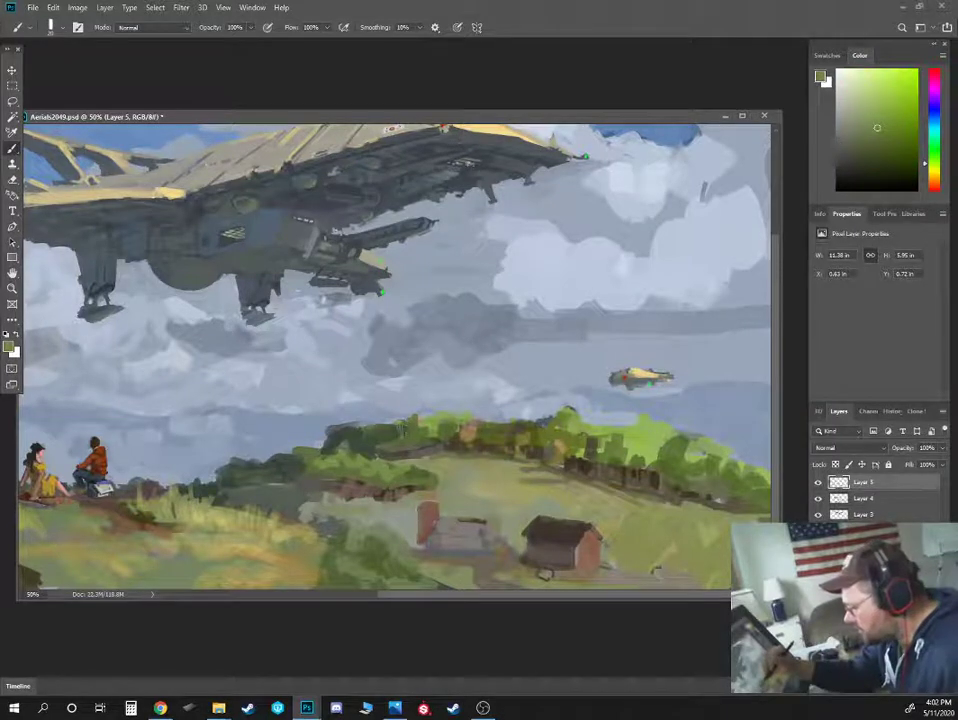
pyautogui.keyDown('alt'); pyautogui.click(703, 455); pyautogui.keyUp('alt')
pyautogui.press('[')
pyautogui.moveTo(716, 452)
pyautogui.mouseDown()
pyautogui.moveTo(734, 462)
pyautogui.moveTo(687, 464)
pyautogui.mouseUp()
pyautogui.keyDown('alt'); pyautogui.click(685, 461); pyautogui.keyUp('alt')
pyautogui.keyDown('alt'); pyautogui.click(690, 461); pyautogui.keyUp('alt')
pyautogui.press(']')
pyautogui.press(']')
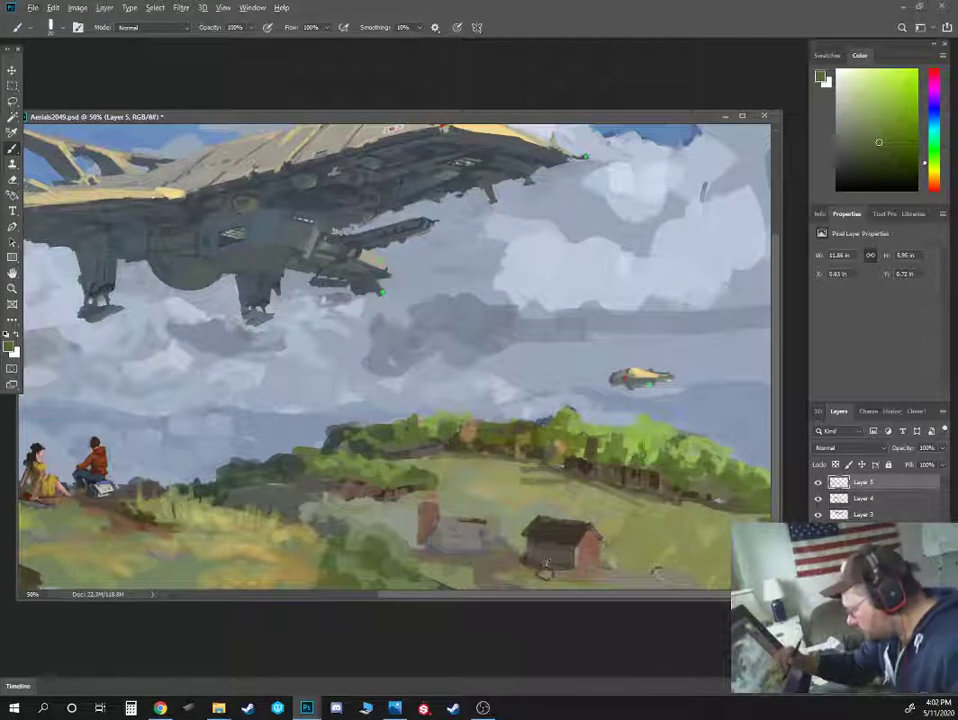
# Even out the barn's shaded wall and break up its dark roof with sampled gray shingle marks
pyautogui.keyDown('alt'); pyautogui.click(549, 565); pyautogui.keyUp('alt')
pyautogui.keyDown('alt'); pyautogui.click(556, 566); pyautogui.keyUp('alt')
pyautogui.keyDown('alt'); pyautogui.click(565, 566); pyautogui.keyUp('alt')
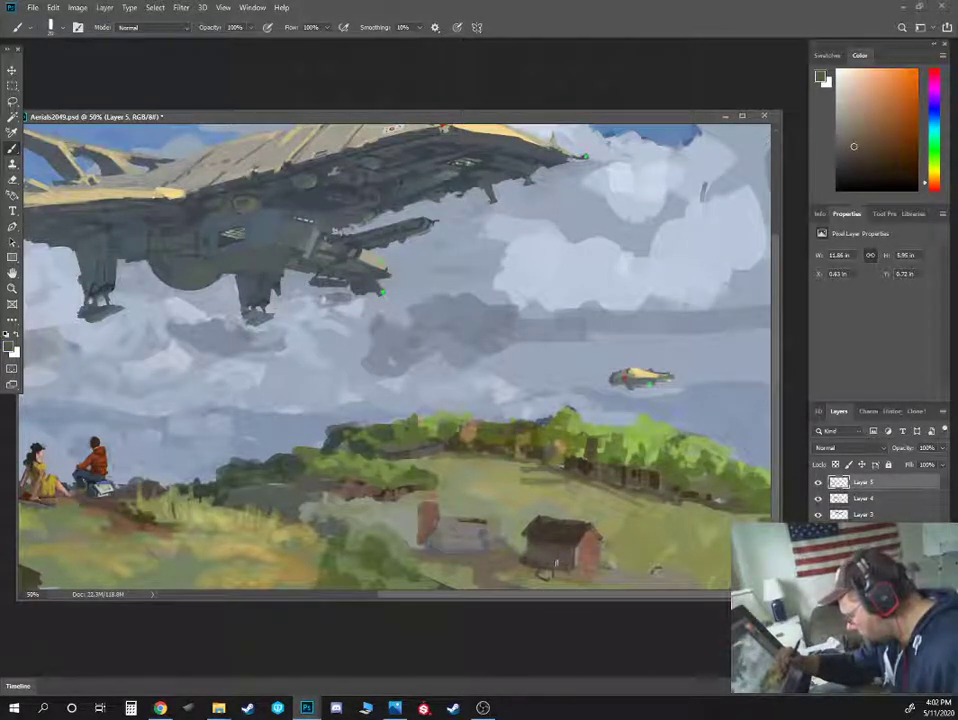
pyautogui.keyDown('alt'); pyautogui.click(533, 535); pyautogui.keyUp('alt')
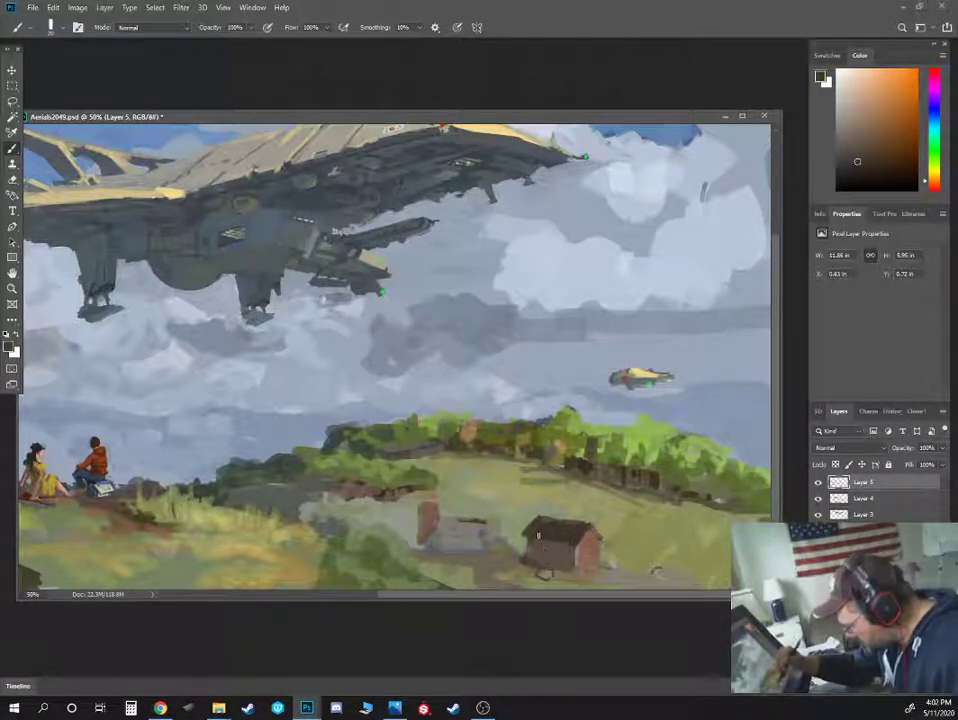
pyautogui.keyDown('alt'); pyautogui.click(548, 507); pyautogui.keyUp('alt')
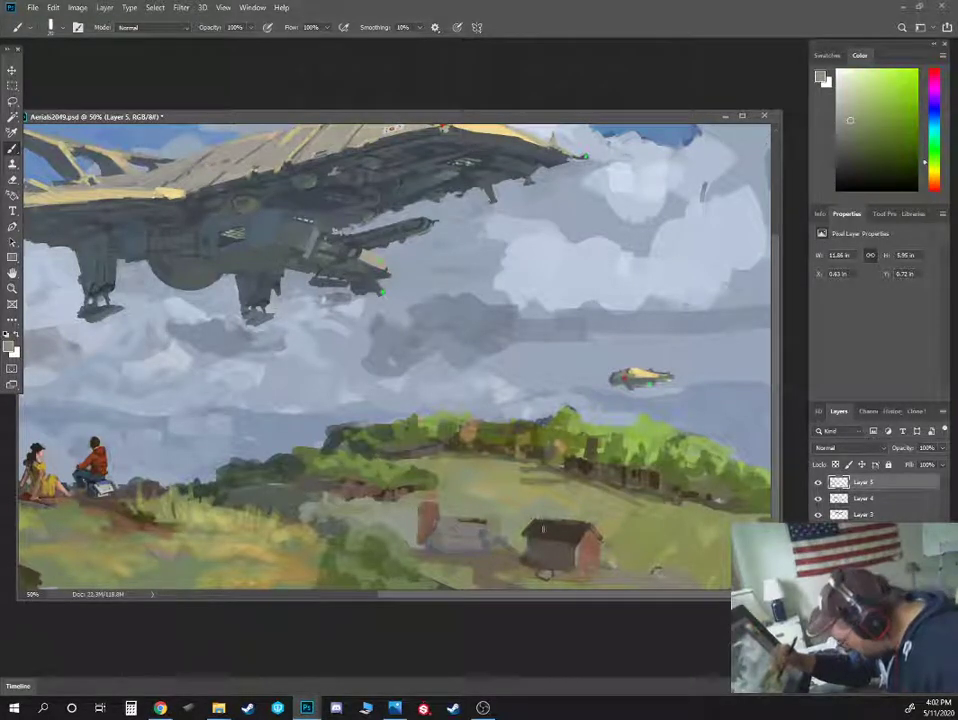
pyautogui.keyDown('alt'); pyautogui.click(400, 396); pyautogui.keyUp('alt')
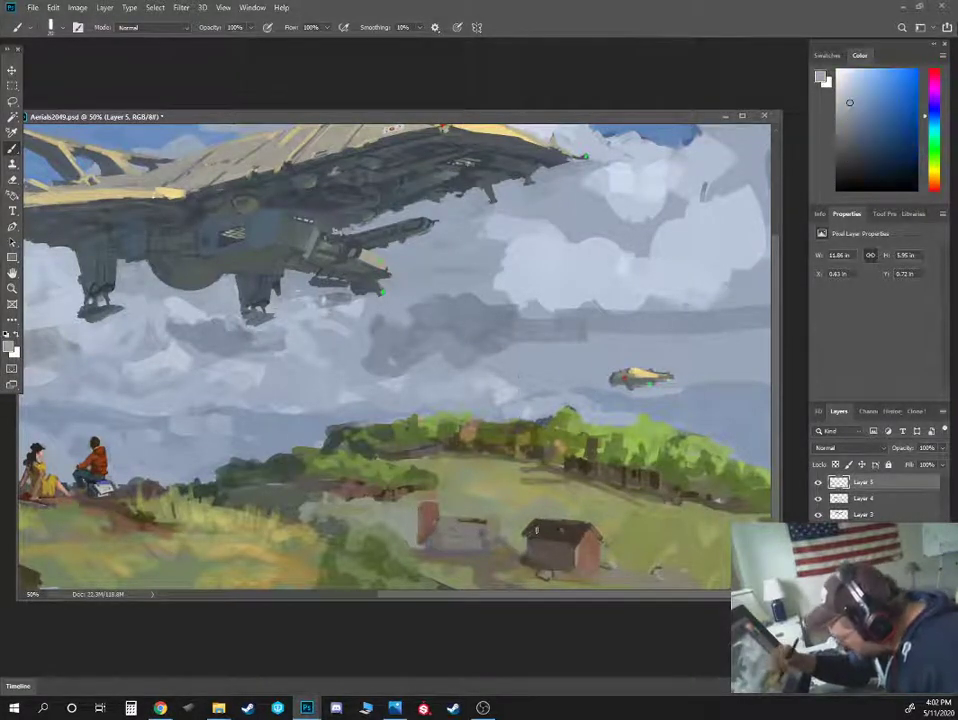
pyautogui.keyDown('alt'); pyautogui.click(541, 533); pyautogui.keyUp('alt')
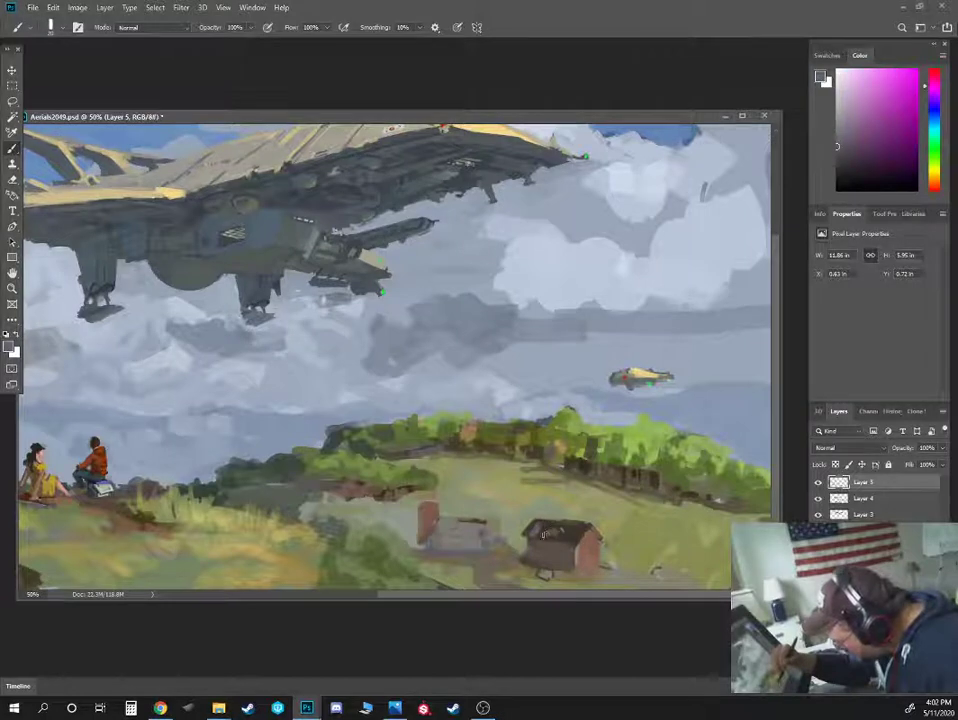
pyautogui.keyDown('alt'); pyautogui.click(416, 395); pyautogui.keyUp('alt')
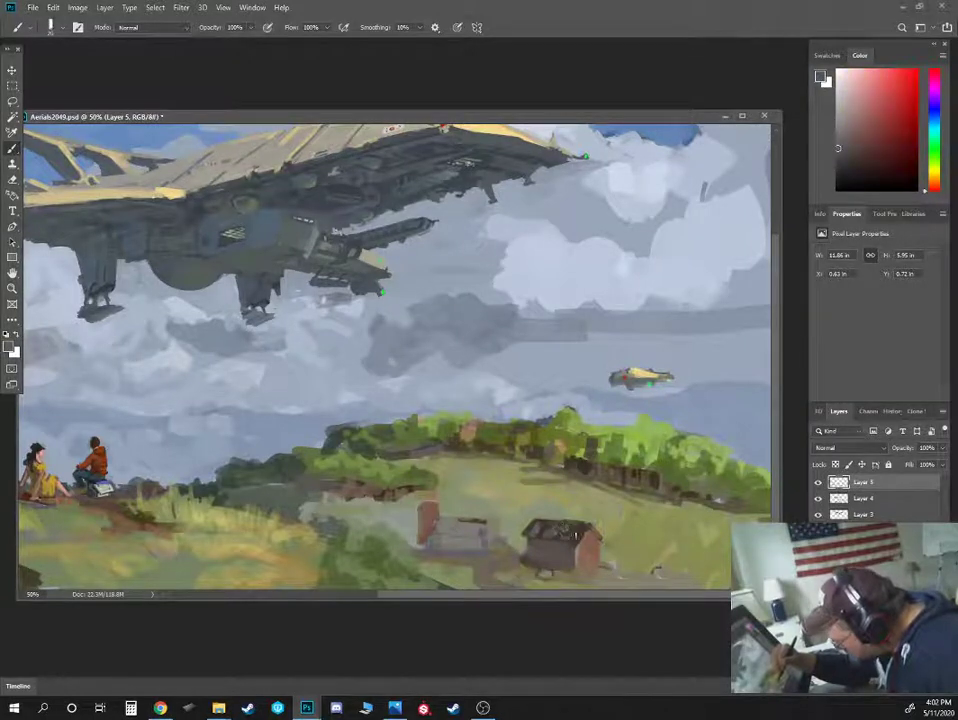
# Paint a sampled dark brown base under the barn's shaded wall
pyautogui.keyDown('alt'); pyautogui.click(543, 566); pyautogui.keyUp('alt')
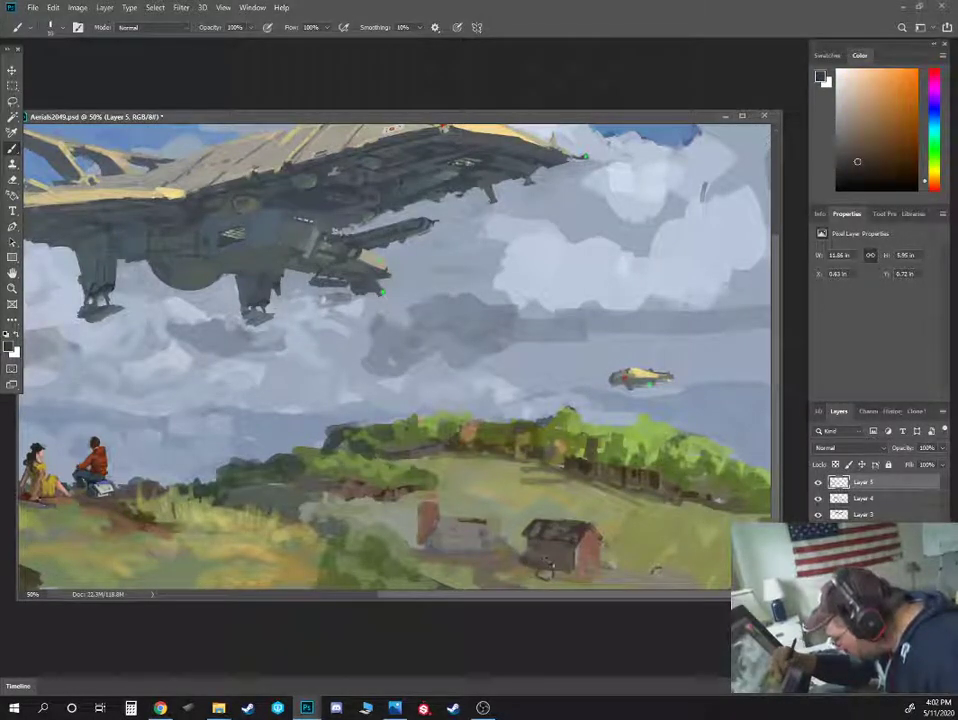
pyautogui.press(']')
pyautogui.moveTo(540, 569)
pyautogui.mouseDown()
pyautogui.moveTo(573, 574)
pyautogui.moveTo(541, 572)
pyautogui.mouseUp()
pyautogui.press('[')
pyautogui.keyDown('alt'); pyautogui.click(554, 571); pyautogui.keyUp('alt')
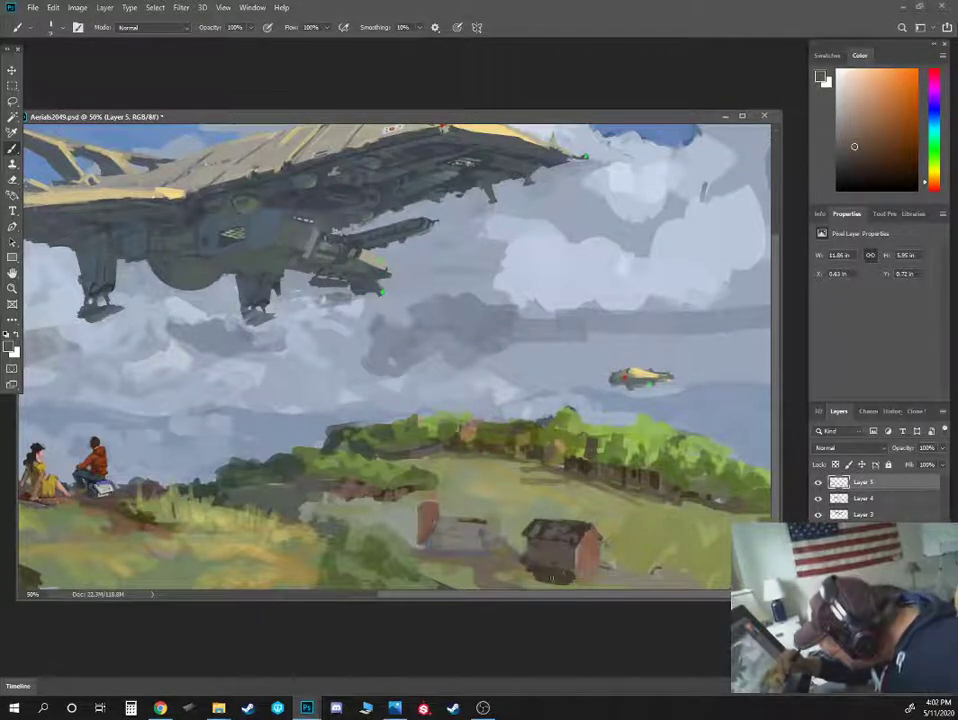
# Trim the ground line beneath the barn with sampled earth tones and add thin dark post details along its base
pyautogui.keyDown('alt'); pyautogui.click(405, 411); pyautogui.keyUp('alt')
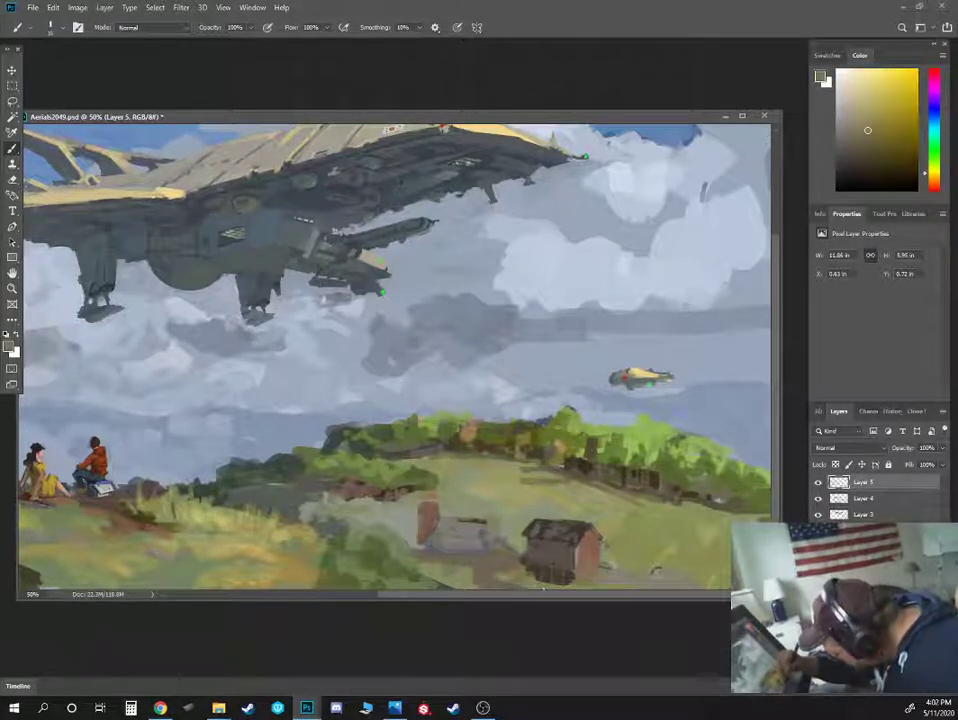
pyautogui.press(']')
pyautogui.moveTo(564, 586)
pyautogui.mouseDown()
pyautogui.moveTo(515, 584)
pyautogui.moveTo(530, 576)
pyautogui.moveTo(518, 586)
pyautogui.moveTo(535, 585)
pyautogui.mouseUp()
pyautogui.click(843, 184)
pyautogui.press('[')
pyautogui.press('[')
pyautogui.keyDown('alt'); pyautogui.click(536, 576); pyautogui.keyUp('alt')
pyautogui.keyDown('alt'); pyautogui.click(398, 436); pyautogui.keyUp('alt')
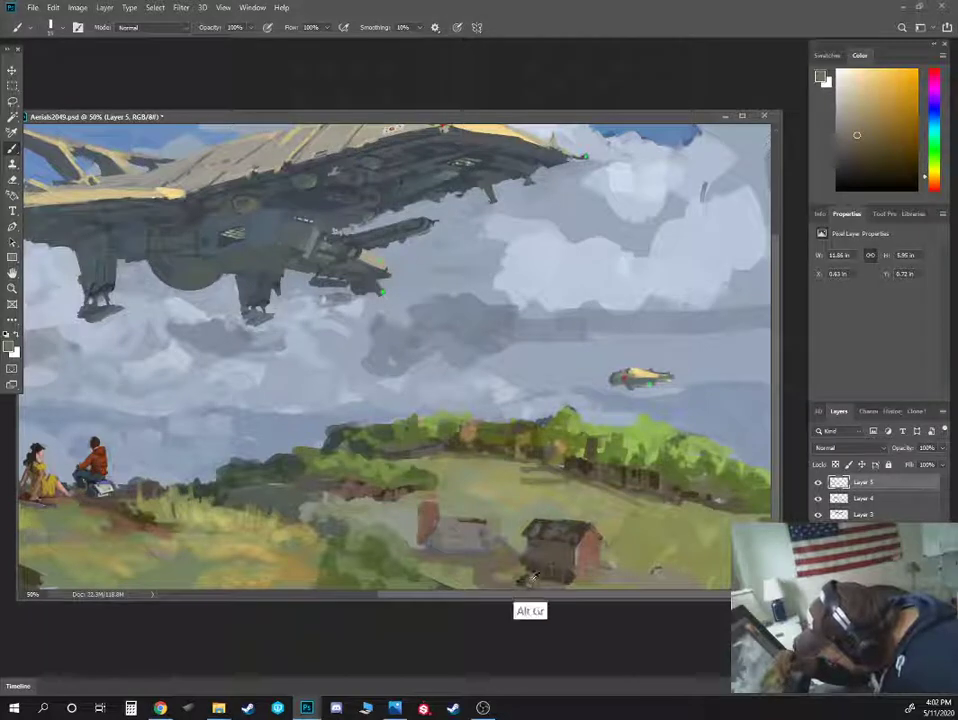
pyautogui.keyDown('alt'); pyautogui.click(432, 432); pyautogui.keyUp('alt')
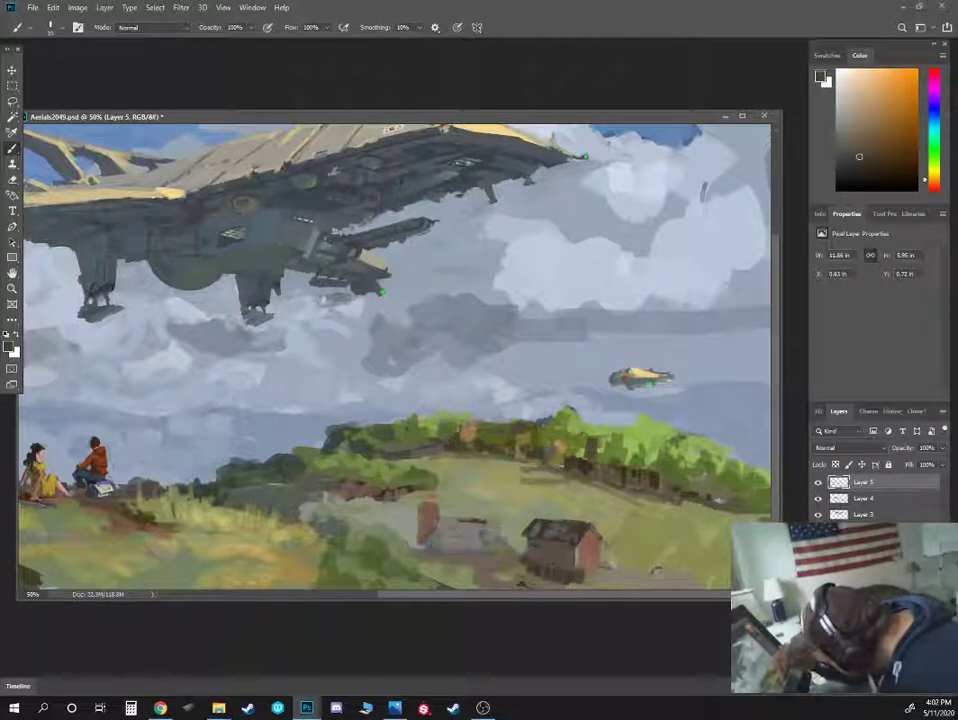
# Paint a small dark doorway on the barn's red end wall
pyautogui.keyDown('alt'); pyautogui.click(587, 565); pyautogui.keyUp('alt')
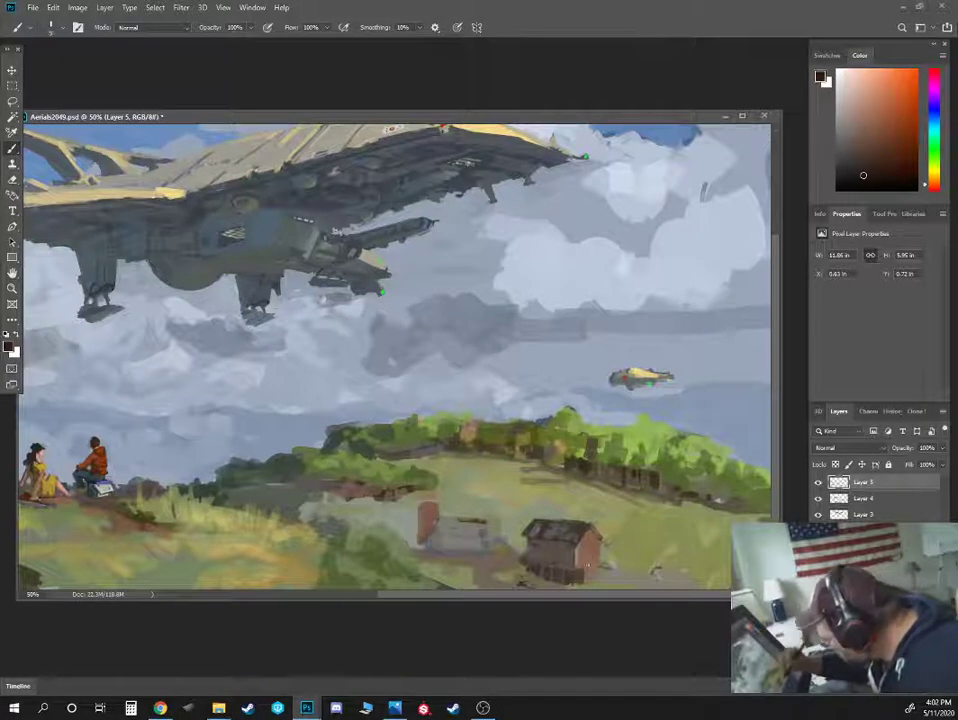
pyautogui.keyDown('alt'); pyautogui.click(586, 562); pyautogui.keyUp('alt')
pyautogui.moveTo(588, 551); pyautogui.dragTo(591, 558)
# Paint a pale beige dirt path leading away from the barn's doorway
pyautogui.keyDown('alt'); pyautogui.click(602, 572); pyautogui.keyUp('alt')
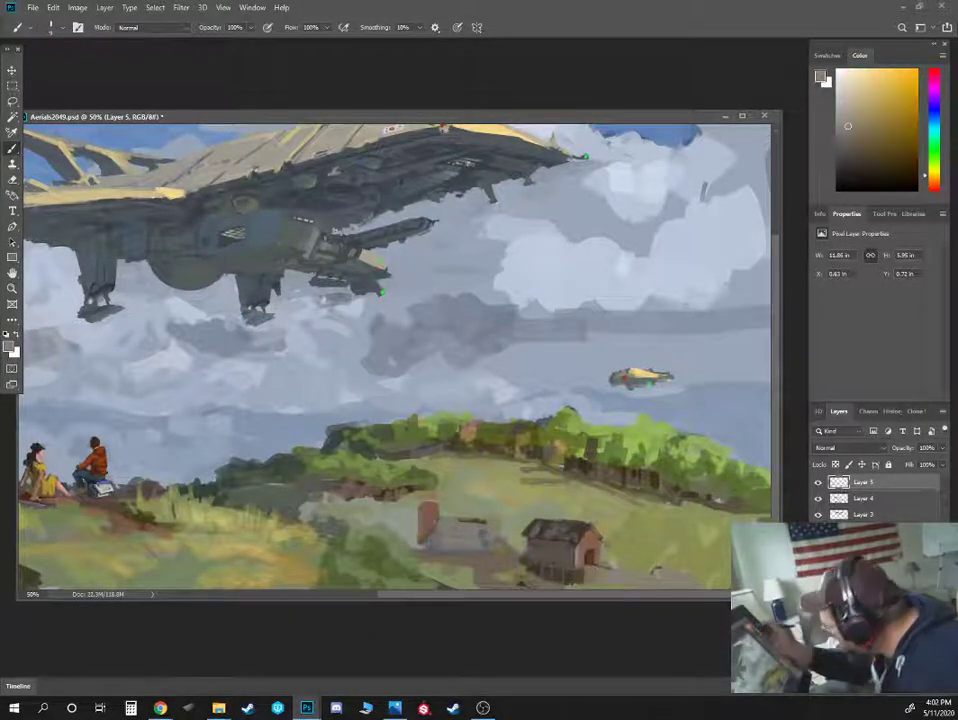
pyautogui.click(857, 110)
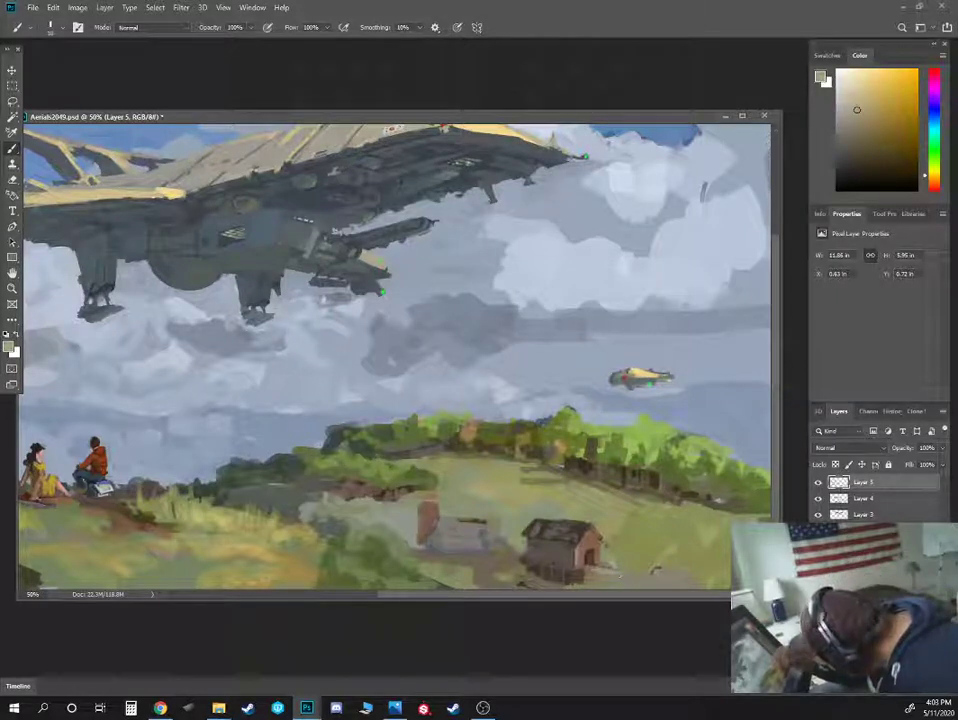
pyautogui.keyDown('alt'); pyautogui.click(604, 574); pyautogui.keyUp('alt')
pyautogui.moveTo(623, 577); pyautogui.dragTo(652, 582)
# Touch up the barn's base with dark brown and paint small dark grazing animals in the field around it
pyautogui.keyDown('alt'); pyautogui.click(582, 578); pyautogui.keyUp('alt')
pyautogui.moveTo(578, 576); pyautogui.dragTo(589, 581)
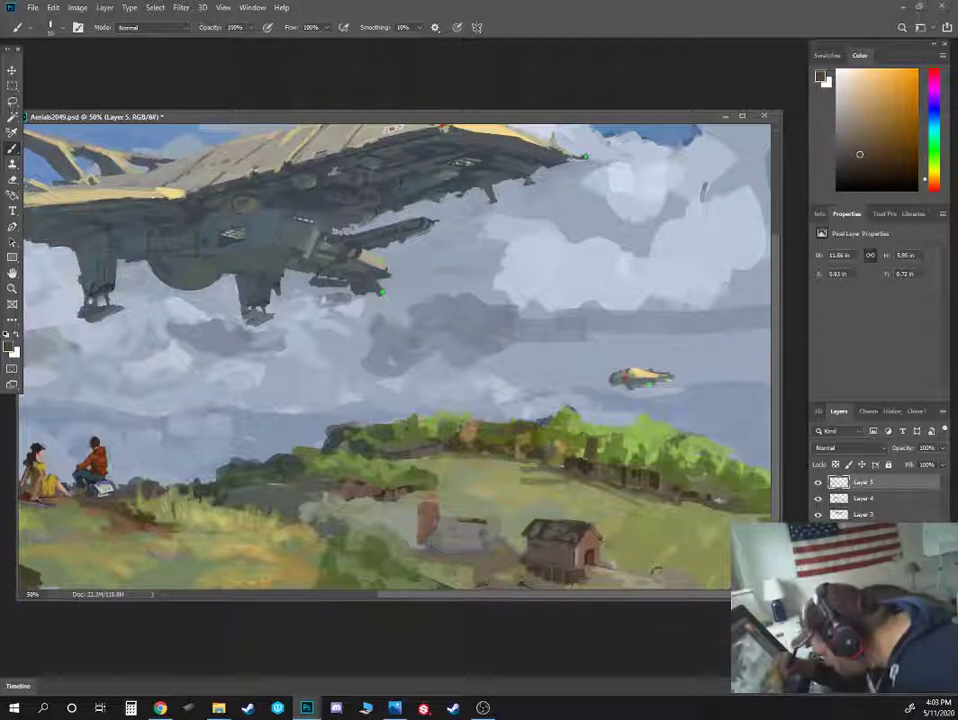
pyautogui.moveTo(517, 583); pyautogui.dragTo(526, 584)
pyautogui.moveTo(450, 576); pyautogui.dragTo(466, 581)
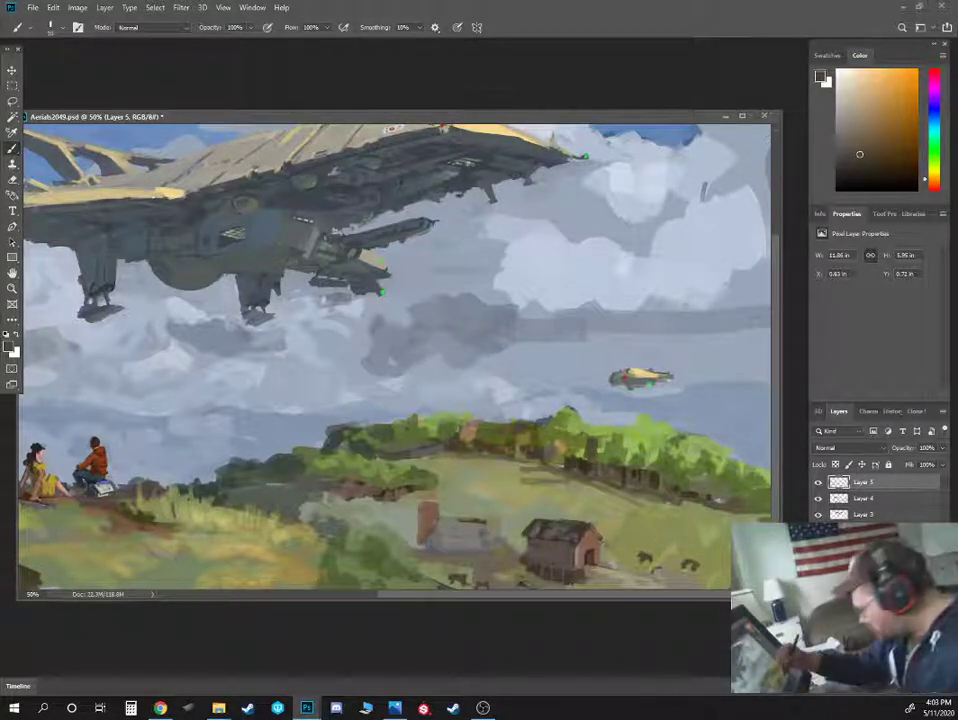
# Touch up the field and the ground around the barn and gray house with sampled olive, dark and beige tones
pyautogui.keyDown('alt'); pyautogui.click(597, 538); pyautogui.keyUp('alt')
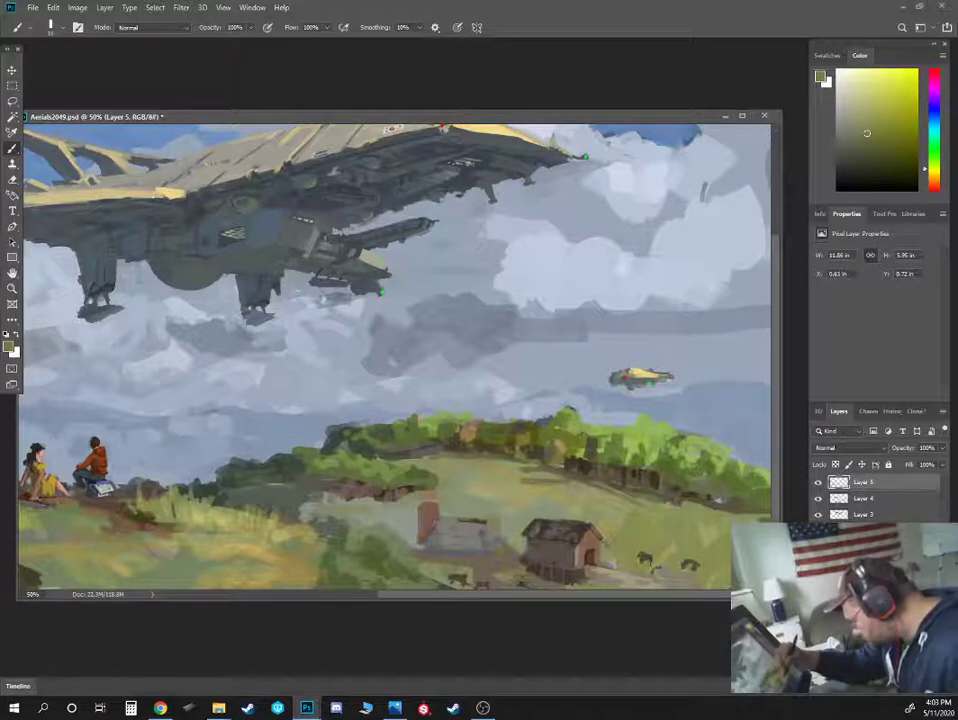
pyautogui.keyDown('alt'); pyautogui.click(455, 430); pyautogui.keyUp('alt')
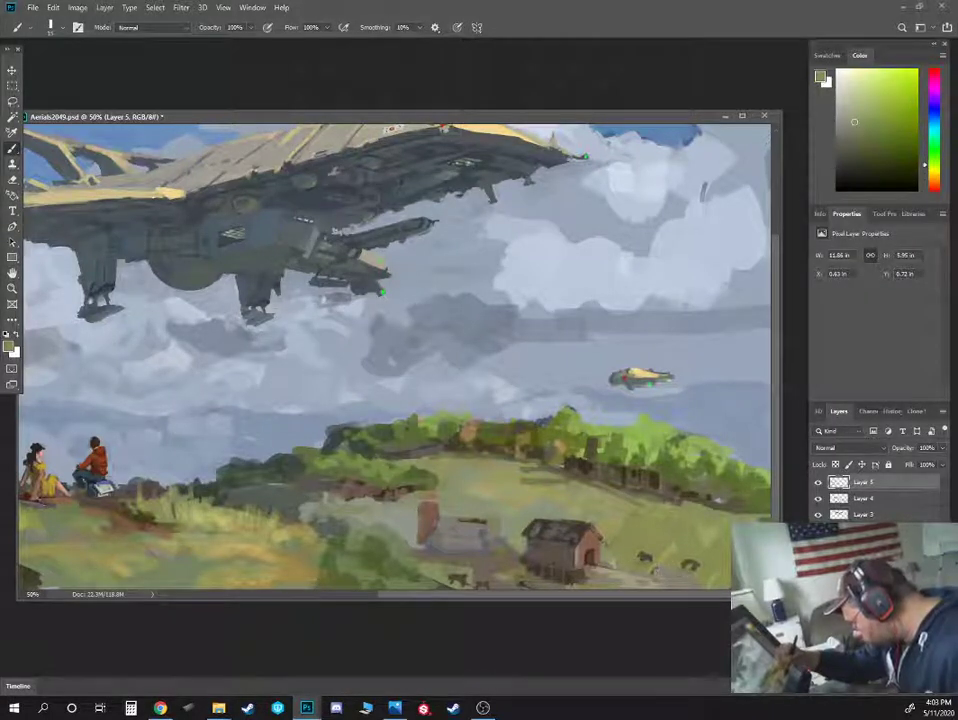
pyautogui.keyDown('alt'); pyautogui.click(570, 522); pyautogui.keyUp('alt')
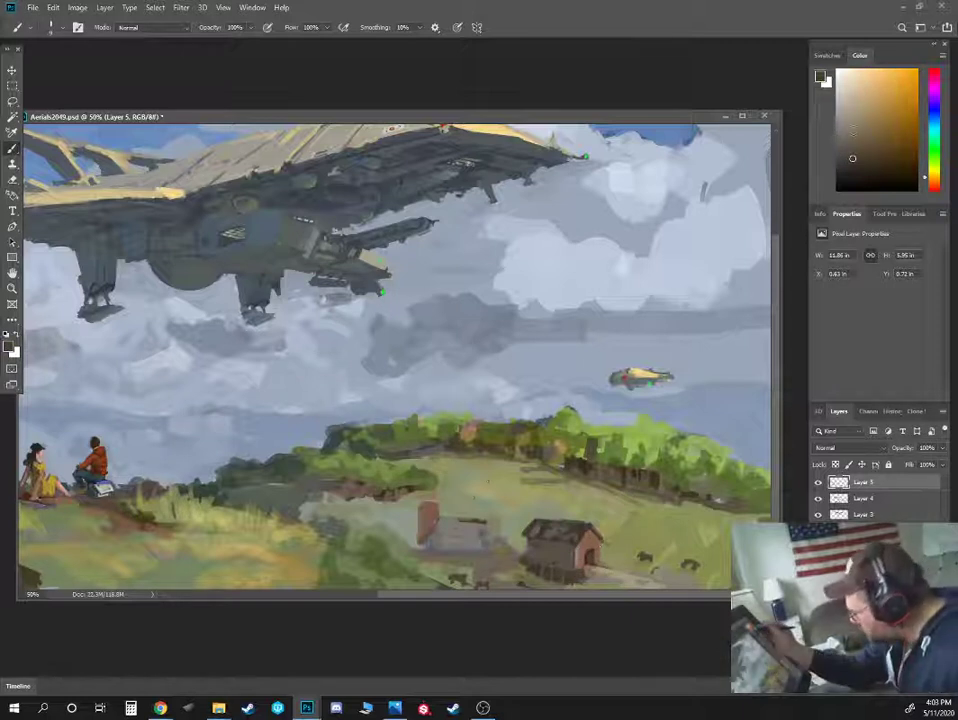
pyautogui.keyDown('alt'); pyautogui.click(600, 568); pyautogui.keyUp('alt')
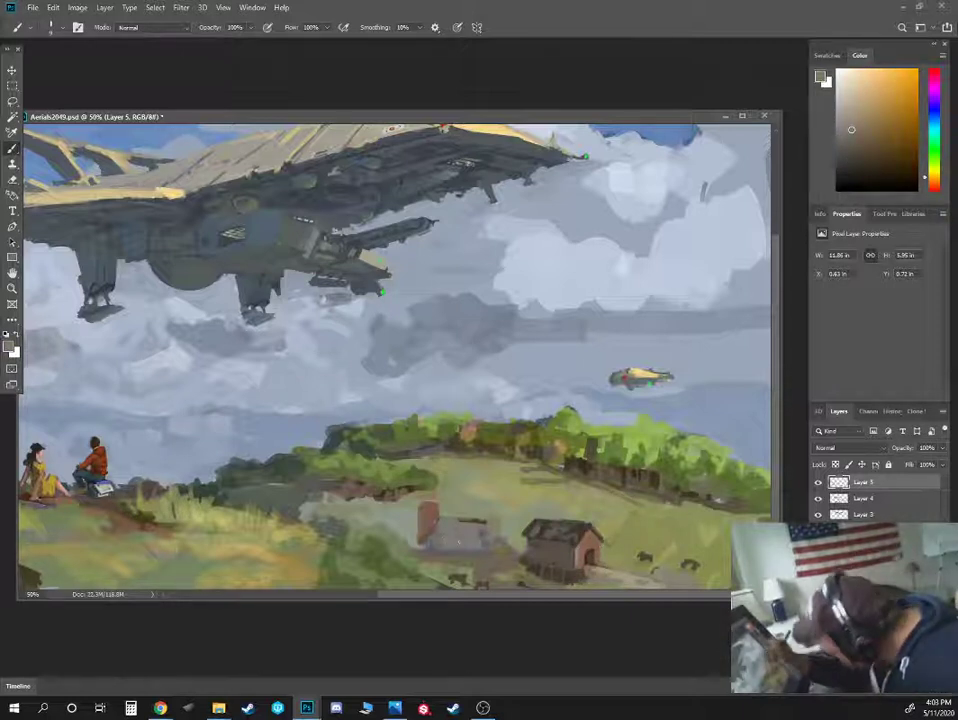
pyautogui.keyDown('alt'); pyautogui.click(459, 541); pyautogui.keyUp('alt')
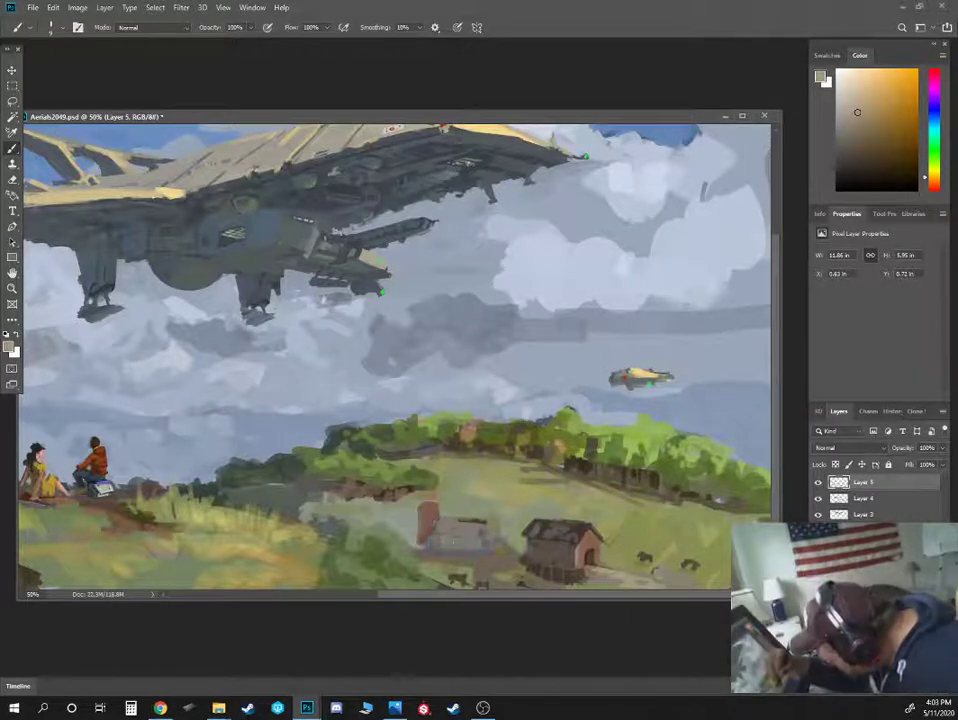
# Paint over the gray house's wide brick chimney with sampled background tones, reducing it to a narrow stack
pyautogui.keyDown('alt'); pyautogui.click(430, 537); pyautogui.keyUp('alt')
pyautogui.moveTo(439, 502)
pyautogui.mouseDown()
pyautogui.moveTo(438, 516)
pyautogui.moveTo(424, 514)
pyautogui.moveTo(422, 542)
pyautogui.mouseUp()
pyautogui.keyDown('alt'); pyautogui.click(402, 549); pyautogui.keyUp('alt')
pyautogui.press(']')
pyautogui.keyDown('alt'); pyautogui.click(432, 533); pyautogui.keyUp('alt')
pyautogui.moveTo(431, 542); pyautogui.dragTo(434, 523)
pyautogui.keyDown('alt'); pyautogui.click(425, 520); pyautogui.keyUp('alt')
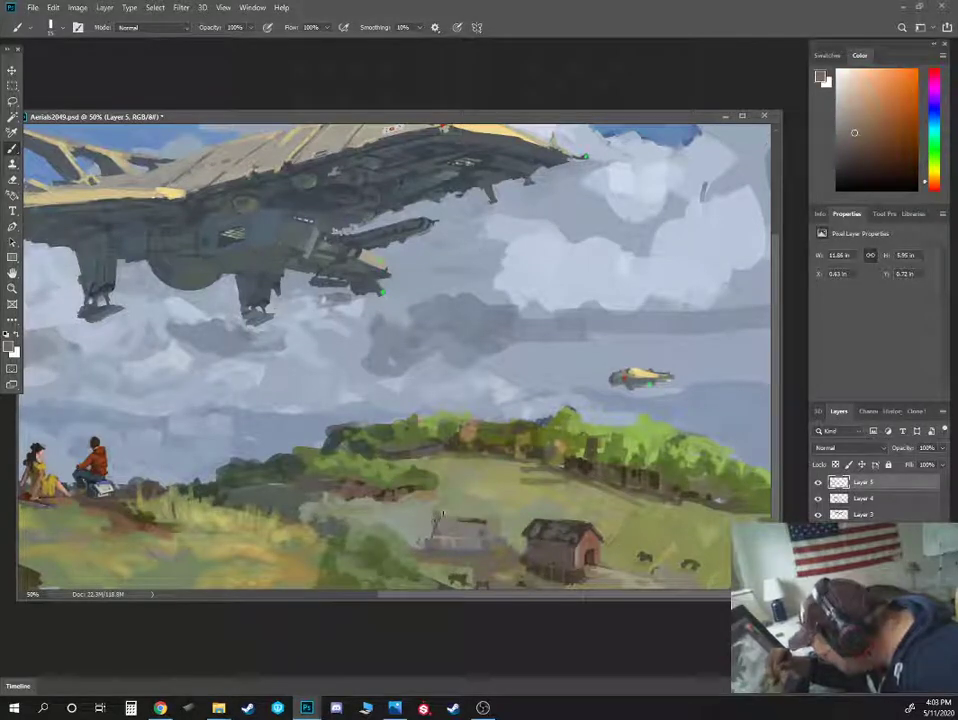
# Rework the gray house's chimney and roof with sampled tones and paint a lighter warm-gray band across its upper wall
pyautogui.keyDown('alt'); pyautogui.click(443, 511); pyautogui.keyUp('alt')
pyautogui.moveTo(441, 510); pyautogui.dragTo(481, 520)
pyautogui.keyDown('alt'); pyautogui.click(453, 524); pyautogui.keyUp('alt')
pyautogui.press(']')
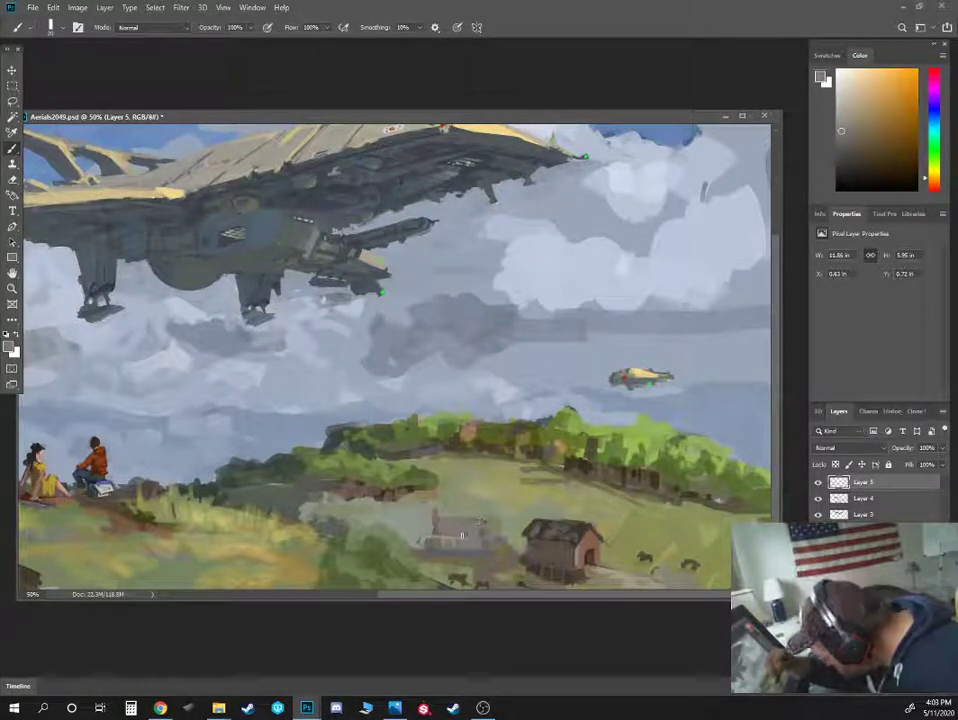
pyautogui.keyDown('alt'); pyautogui.click(481, 529); pyautogui.keyUp('alt')
pyautogui.keyDown('alt'); pyautogui.click(453, 526); pyautogui.keyUp('alt')
pyautogui.click(850, 110)
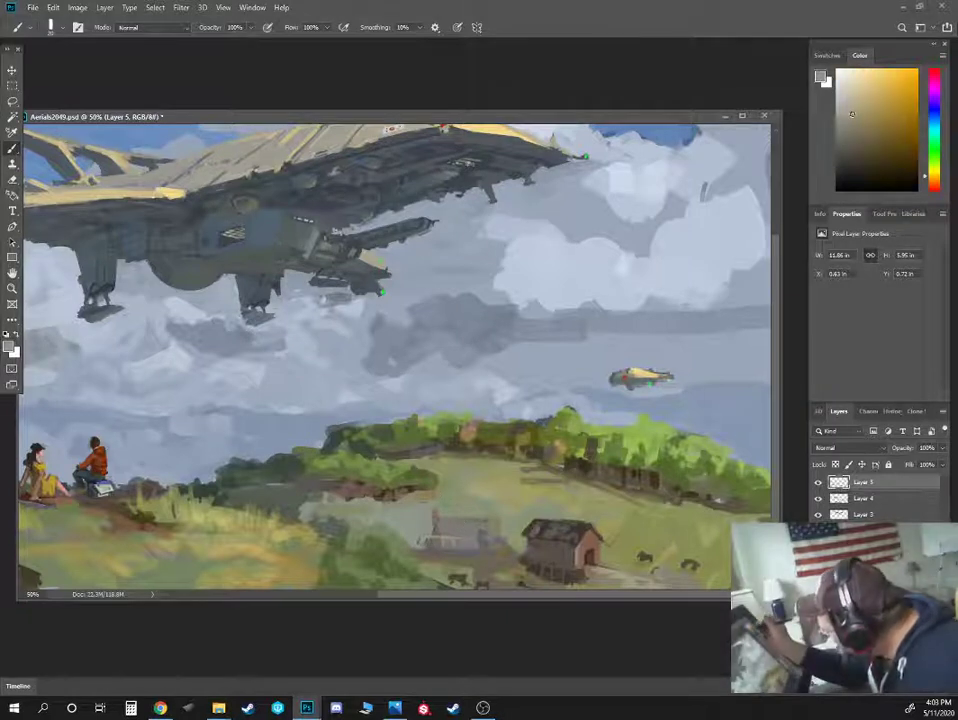
pyautogui.click(851, 117)
pyautogui.moveTo(458, 523); pyautogui.dragTo(486, 523)
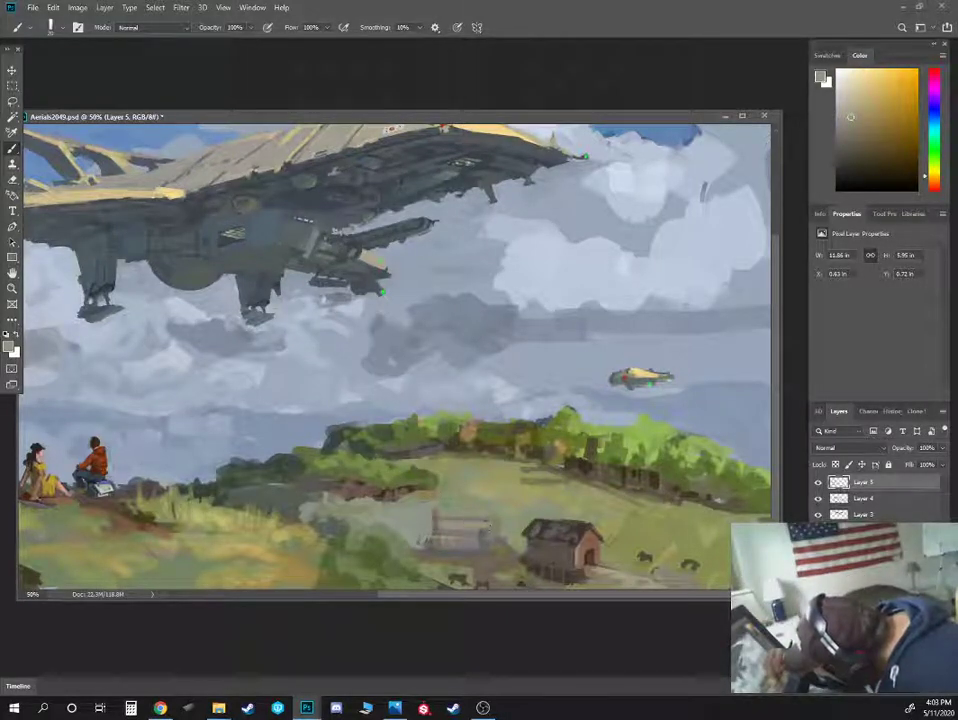
# Define the house's lower wall and roof edge using a finer brush with sampled light and dark grays
pyautogui.press('[')
pyautogui.press('[')
pyautogui.press('[')
pyautogui.moveTo(428, 537); pyautogui.dragTo(480, 544)
pyautogui.keyDown('alt'); pyautogui.click(482, 546); pyautogui.keyUp('alt')
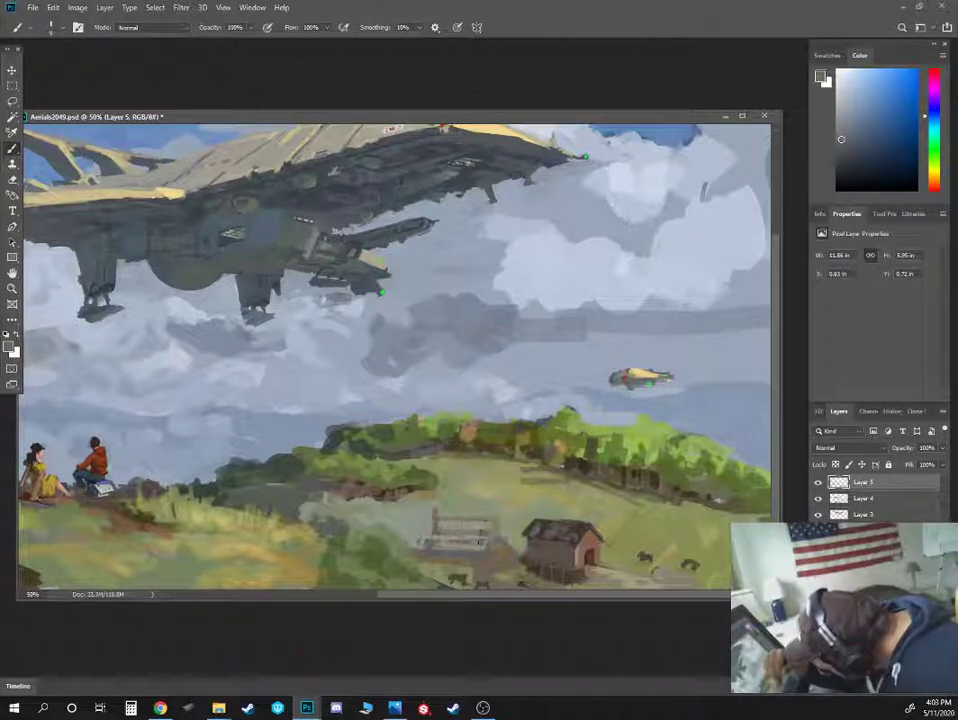
pyautogui.keyDown('alt'); pyautogui.click(465, 543); pyautogui.keyUp('alt')
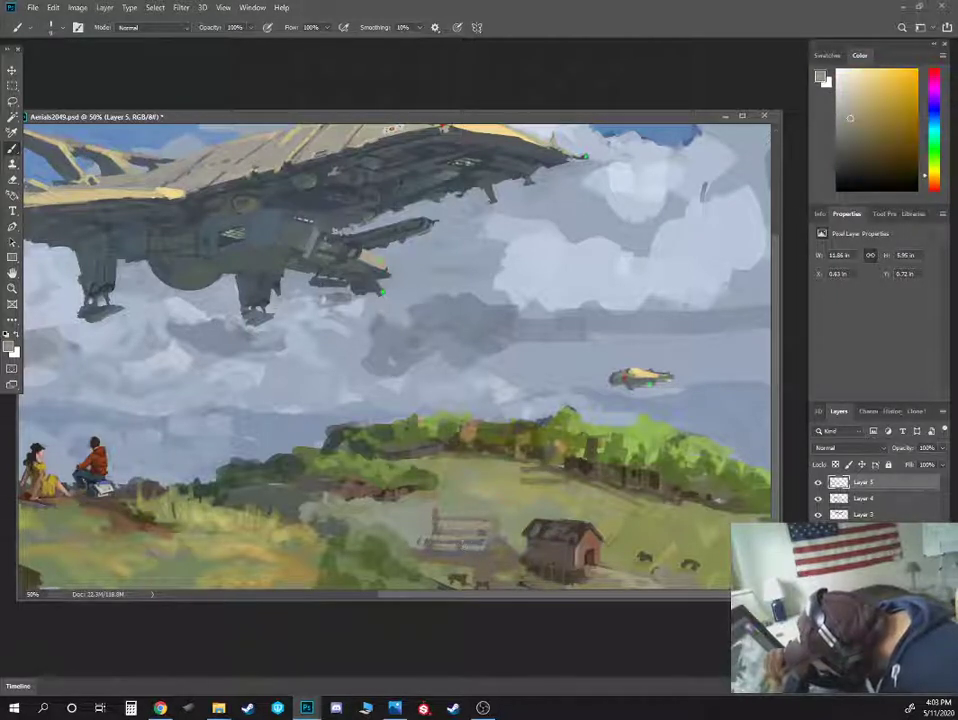
pyautogui.keyDown('alt'); pyautogui.click(487, 523); pyautogui.keyUp('alt')
pyautogui.moveTo(488, 518)
pyautogui.mouseDown()
pyautogui.moveTo(486, 531)
pyautogui.moveTo(477, 516)
pyautogui.mouseUp()
pyautogui.keyDown('alt'); pyautogui.click(480, 525); pyautogui.keyUp('alt')
pyautogui.keyDown('alt'); pyautogui.click(475, 527); pyautogui.keyUp('alt')
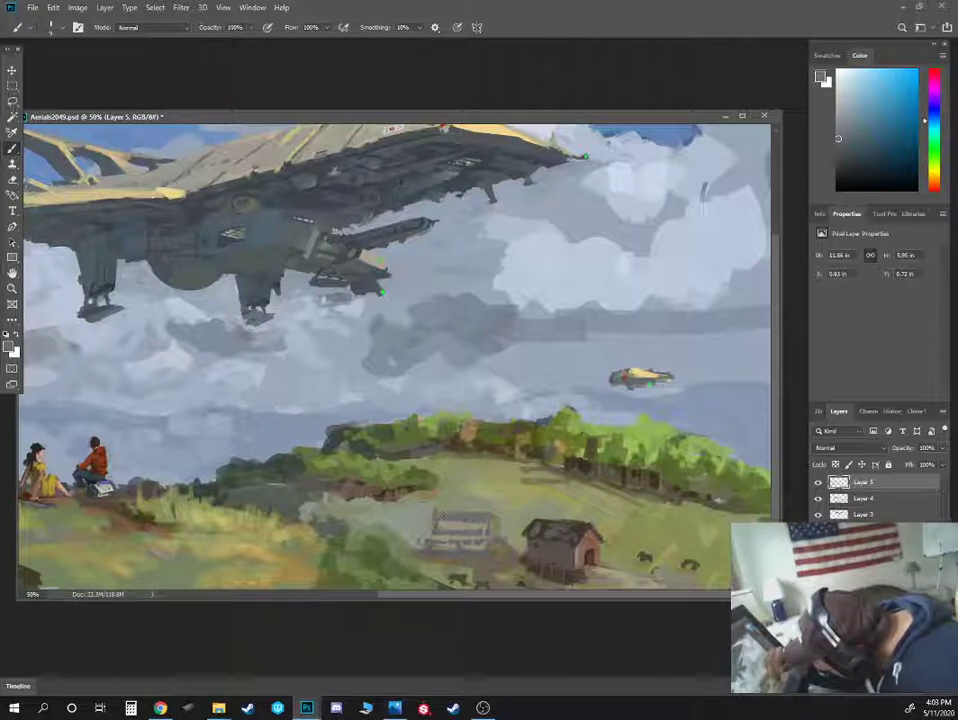
# Paint the house's front windows and wall details in sampled dark and light gray tones
pyautogui.keyDown('alt'); pyautogui.click(465, 563); pyautogui.keyUp('alt')
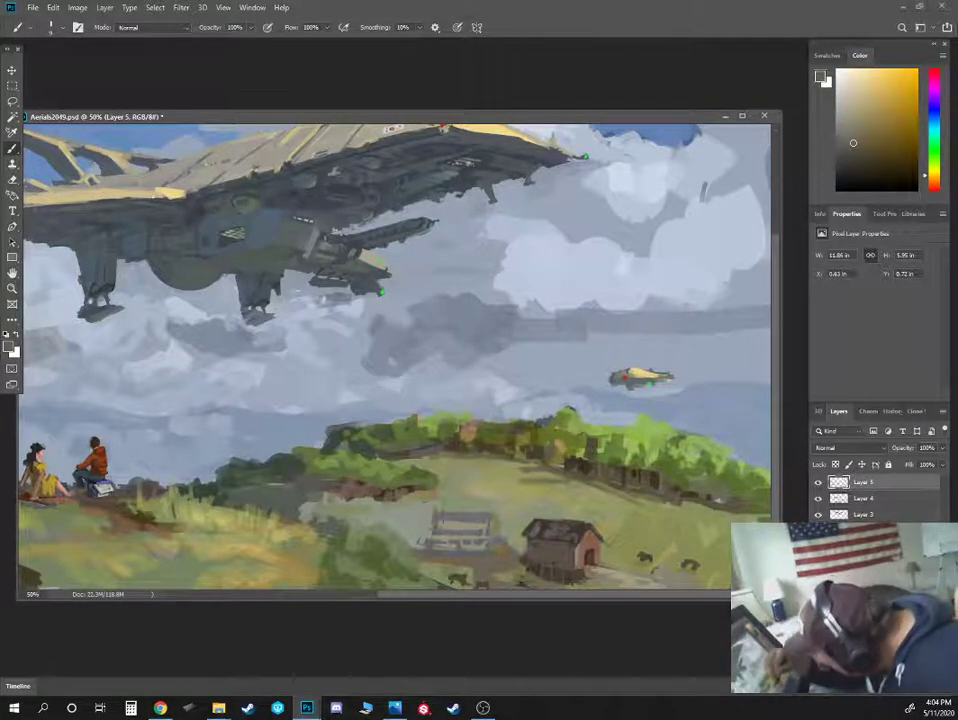
pyautogui.keyDown('alt'); pyautogui.click(451, 527); pyautogui.keyUp('alt')
pyautogui.keyDown('alt'); pyautogui.click(449, 522); pyautogui.keyUp('alt')
pyautogui.keyDown('alt'); pyautogui.click(461, 543); pyautogui.keyUp('alt')
pyautogui.moveTo(460, 527)
pyautogui.mouseDown()
pyautogui.moveTo(480, 526)
pyautogui.moveTo(484, 549)
pyautogui.mouseUp()
pyautogui.keyDown('alt'); pyautogui.click(468, 549); pyautogui.keyUp('alt')
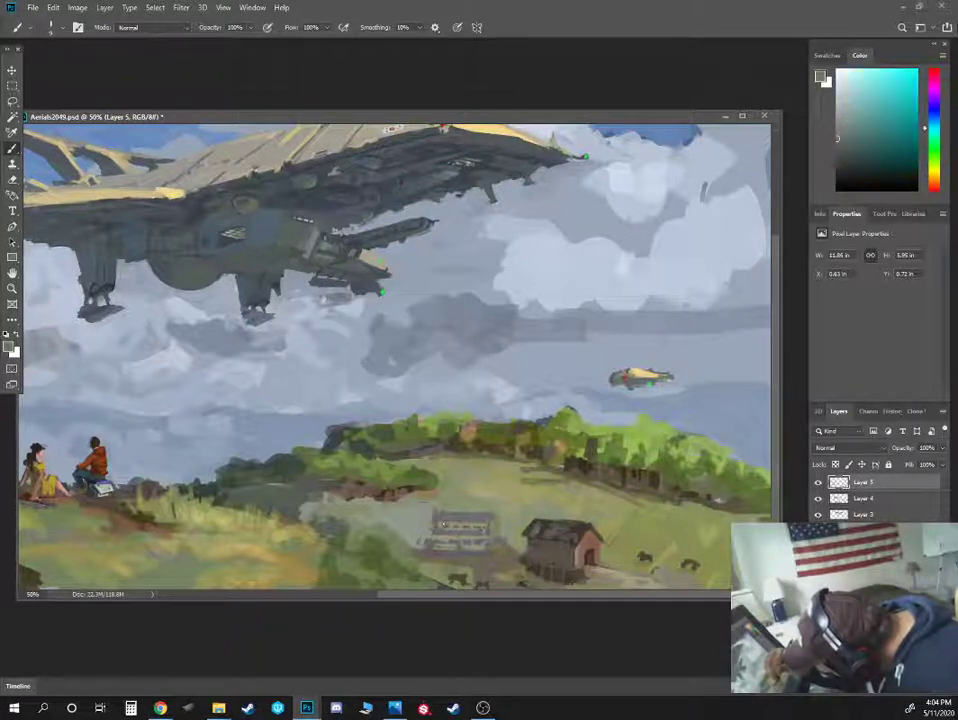
pyautogui.keyDown('alt'); pyautogui.click(452, 524); pyautogui.keyUp('alt')
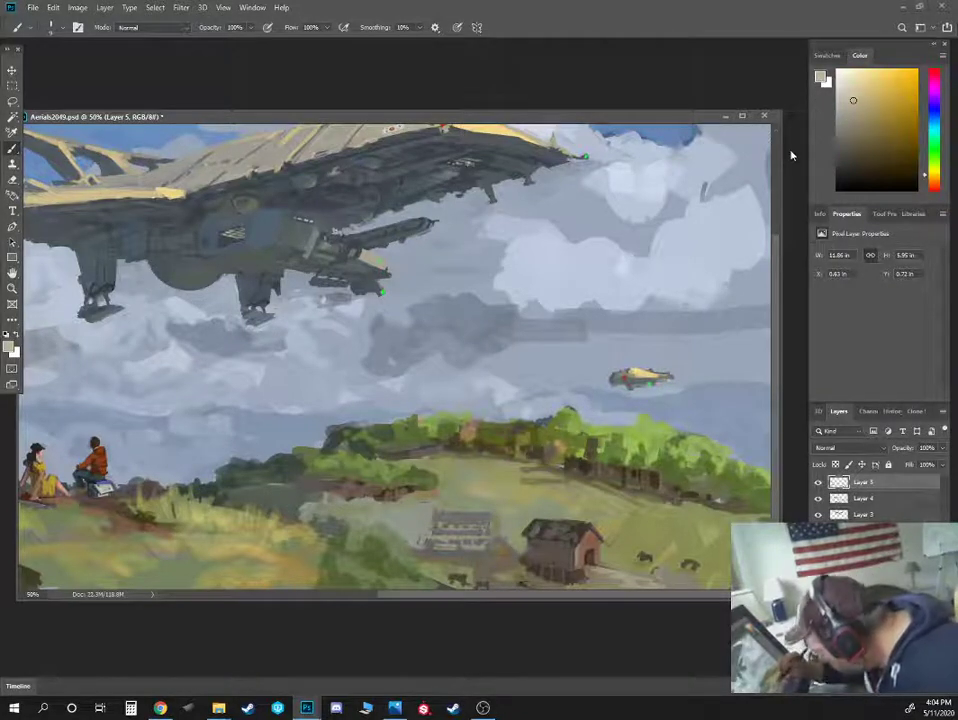
# Paint the house's sunlit end wall in pale cream and touch up the ground beside it with light brown
pyautogui.click(855, 90)
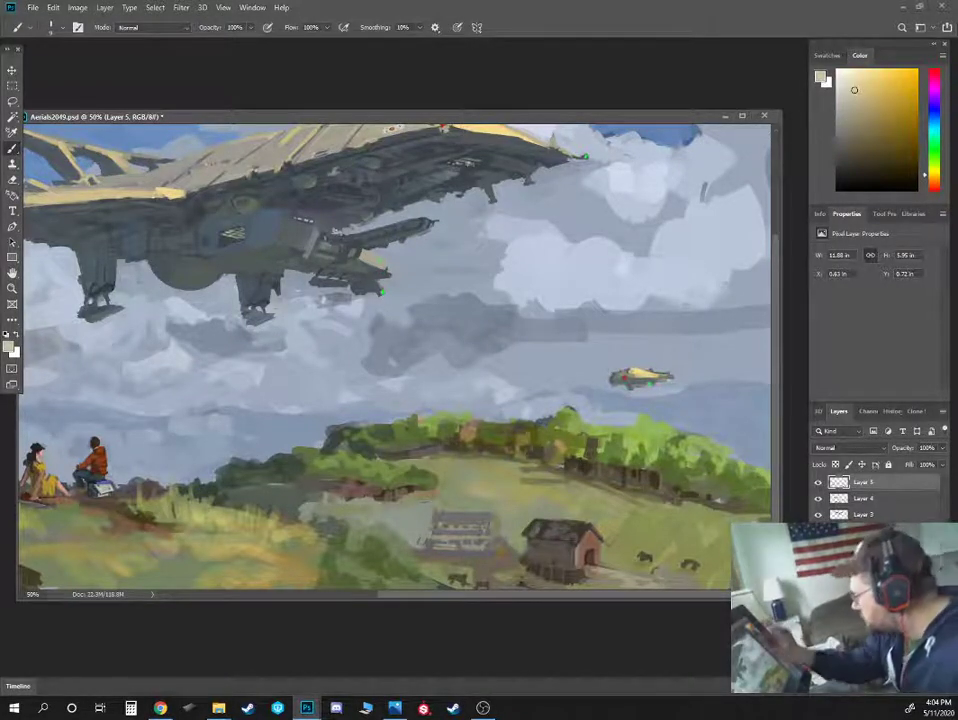
pyautogui.moveTo(492, 521); pyautogui.dragTo(493, 546)
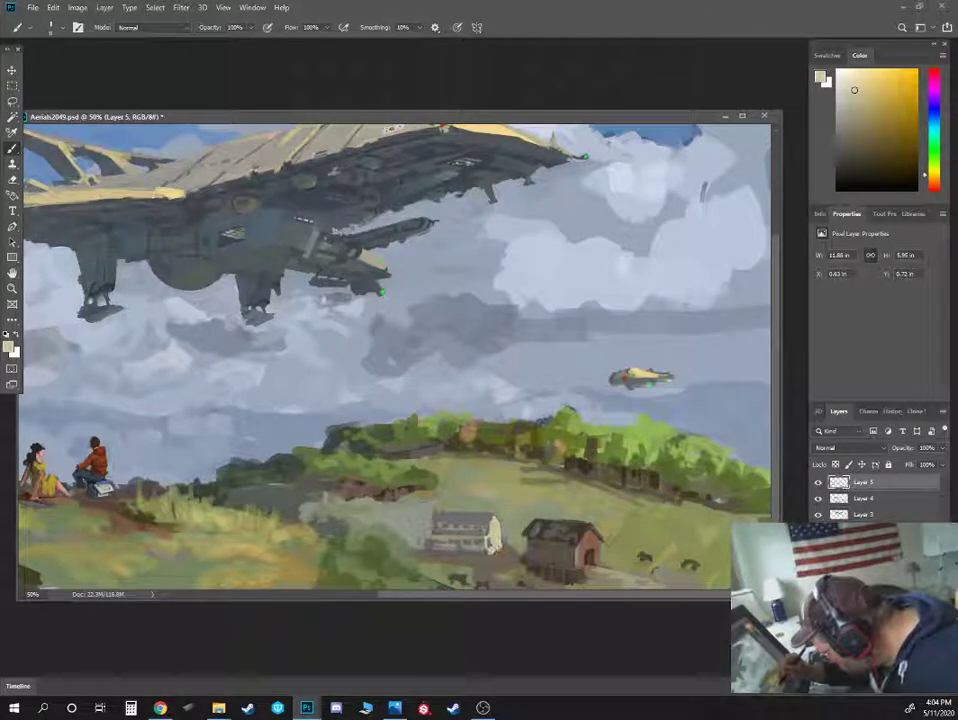
pyautogui.keyDown('alt'); pyautogui.click(495, 552); pyautogui.keyUp('alt')
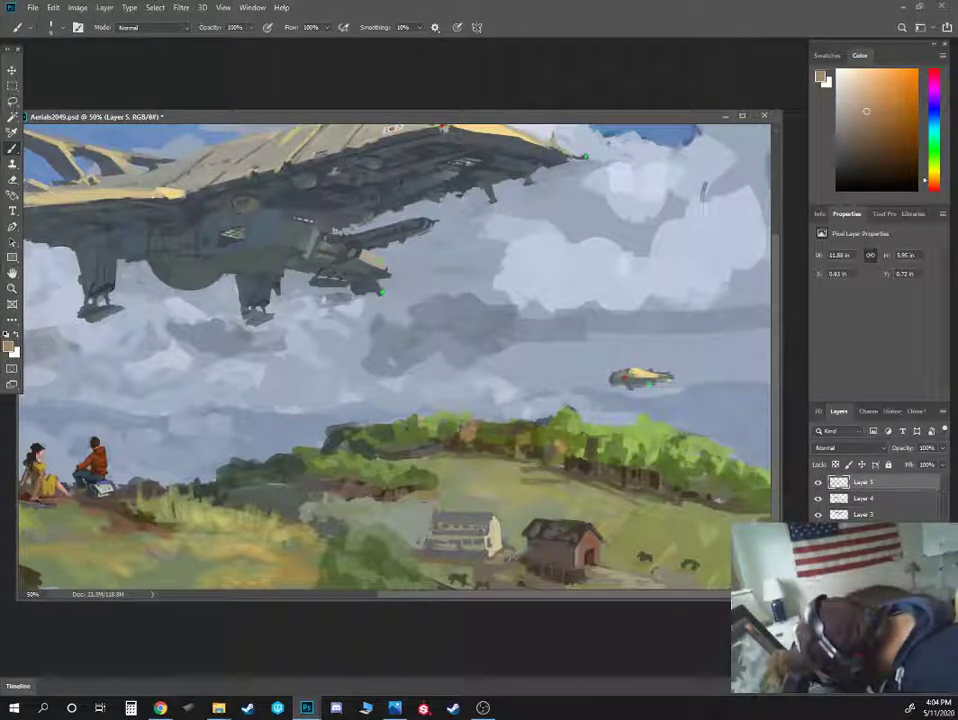
# Darken the house's chimney and add dark brown accents under the shrubs behind it, touching up the nearby field in gray-green
pyautogui.keyDown('alt'); pyautogui.click(435, 510); pyautogui.keyUp('alt')
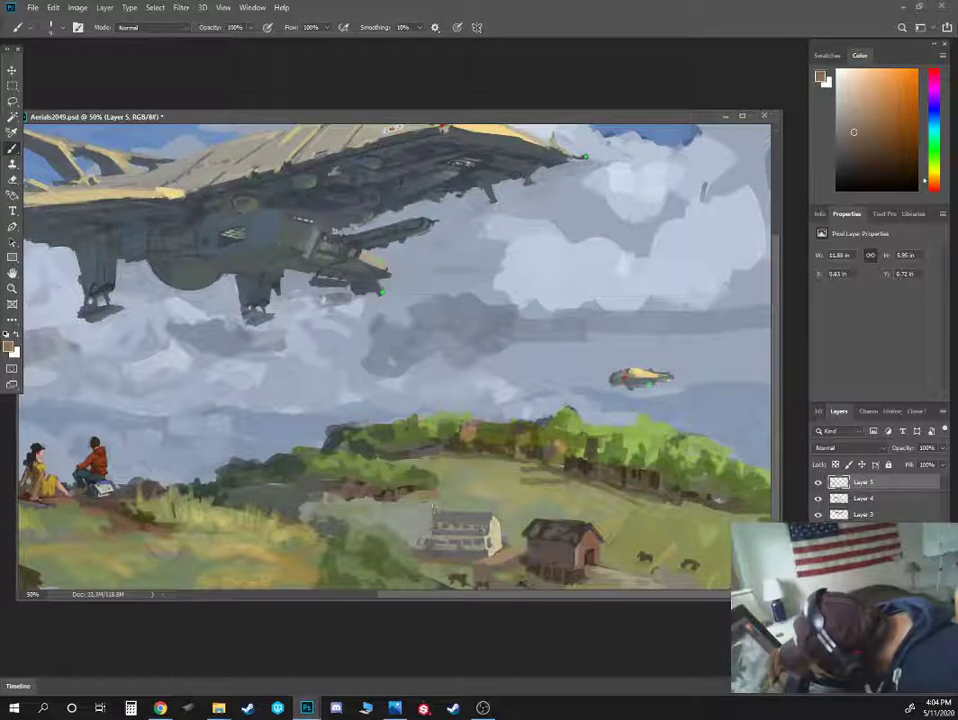
pyautogui.keyDown('alt'); pyautogui.click(635, 457); pyautogui.keyUp('alt')
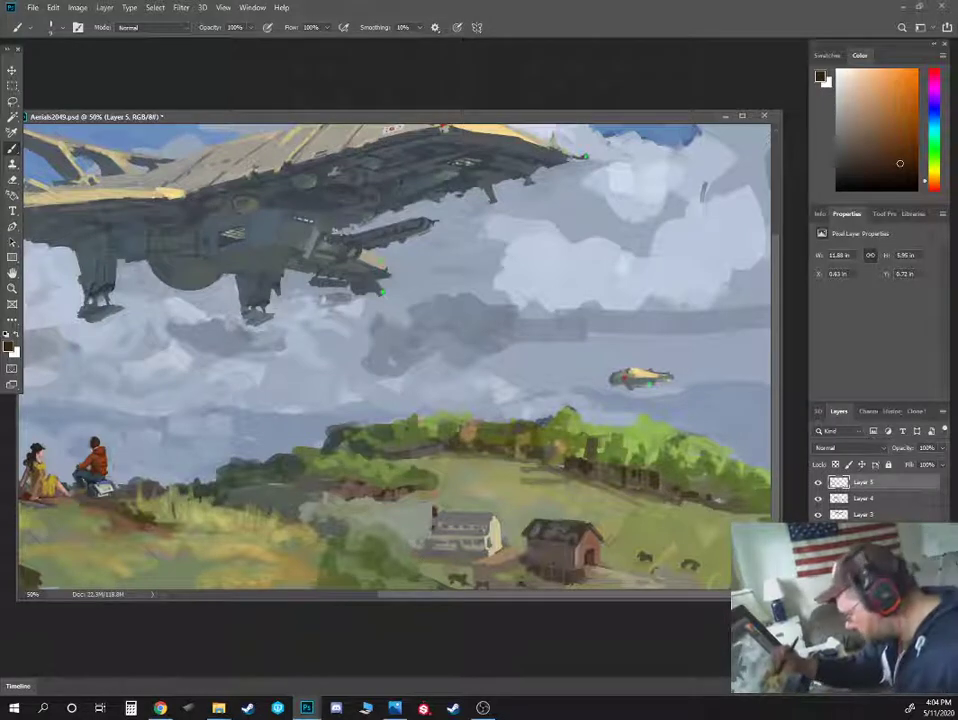
pyautogui.keyDown('alt'); pyautogui.click(306, 364); pyautogui.keyUp('alt')
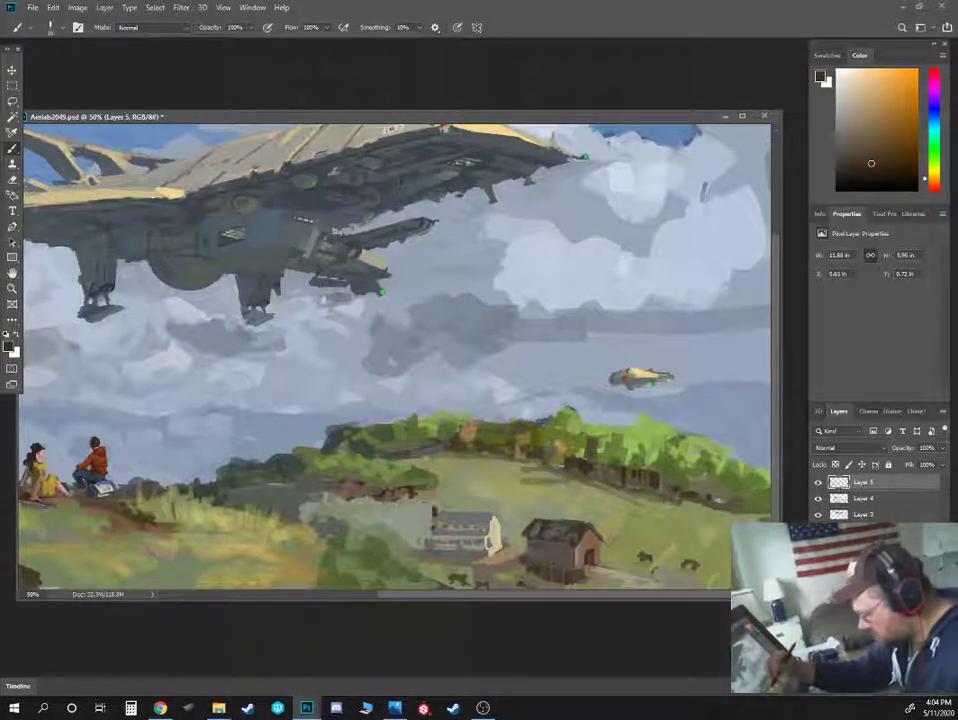
pyautogui.keyDown('alt'); pyautogui.click(405, 515); pyautogui.keyUp('alt')
pyautogui.press(']')
pyautogui.press(']')
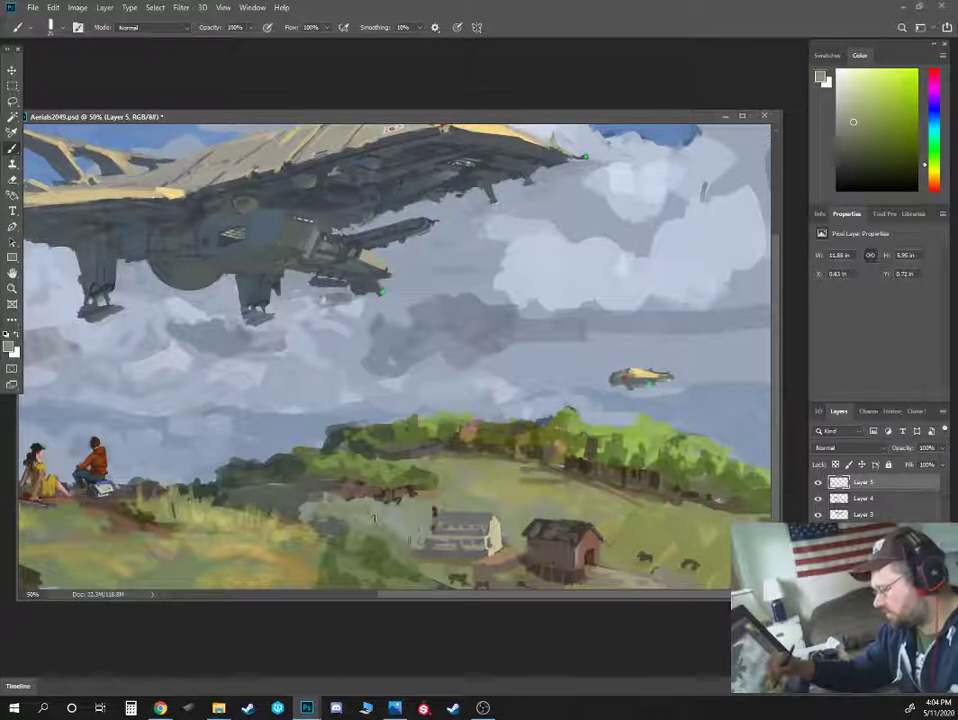
# Touch up the field, shrubs and ridge edge between the house and the seated couple with sampled olive, dark and sky tones
pyautogui.hotkey('ctrl', '-')
pyautogui.hotkey('ctrl', '-')
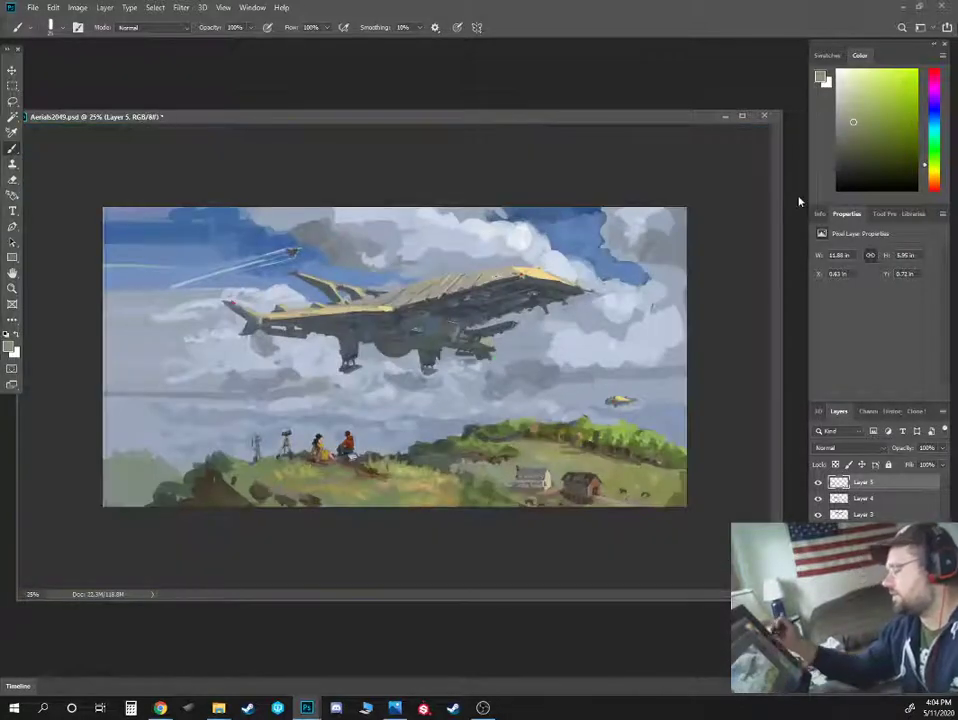
pyautogui.hotkey('ctrl', '+')
pyautogui.keyDown('alt'); pyautogui.click(538, 538); pyautogui.keyUp('alt')
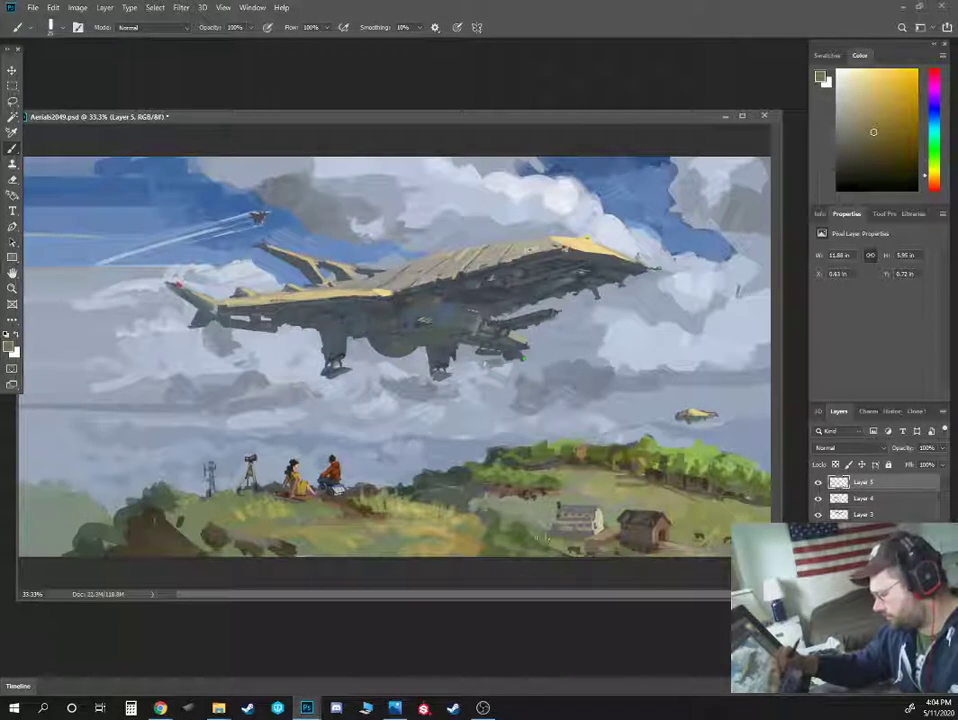
pyautogui.keyDown('alt'); pyautogui.click(520, 505); pyautogui.keyUp('alt')
pyautogui.keyDown('alt'); pyautogui.click(510, 496); pyautogui.keyUp('alt')
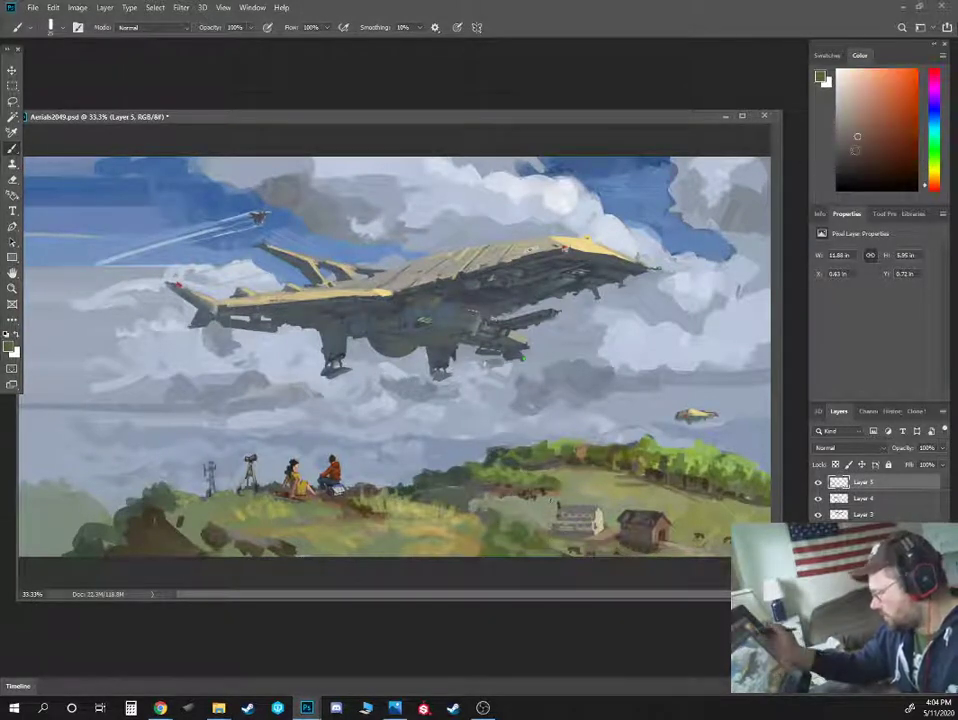
pyautogui.click(846, 155)
pyautogui.keyDown('alt'); pyautogui.click(441, 490); pyautogui.keyUp('alt')
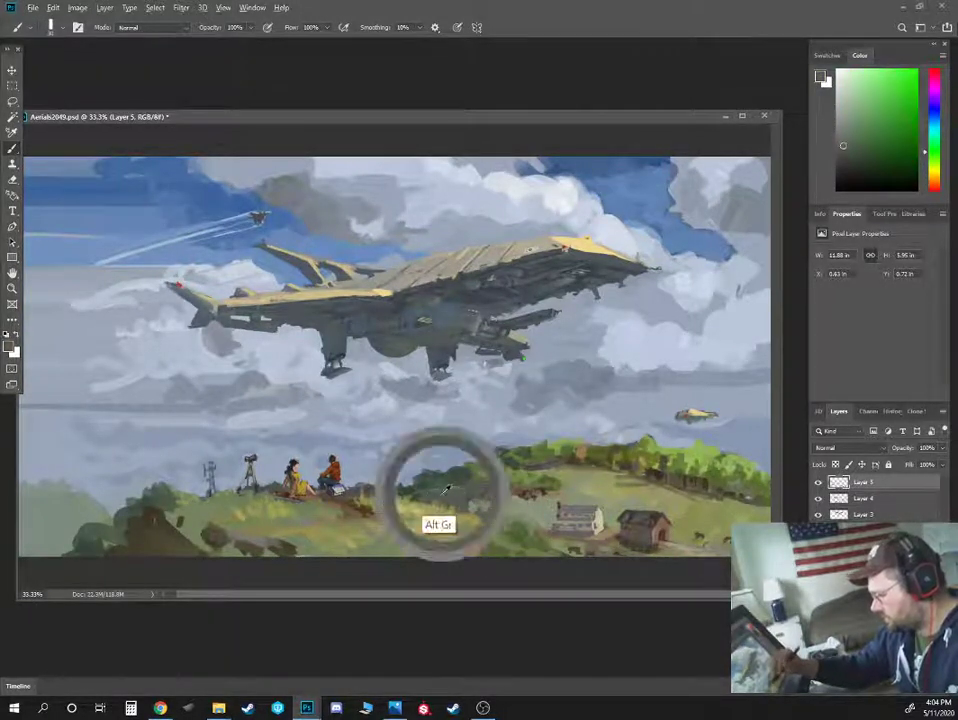
pyautogui.keyDown('alt'); pyautogui.click(428, 464); pyautogui.keyUp('alt')
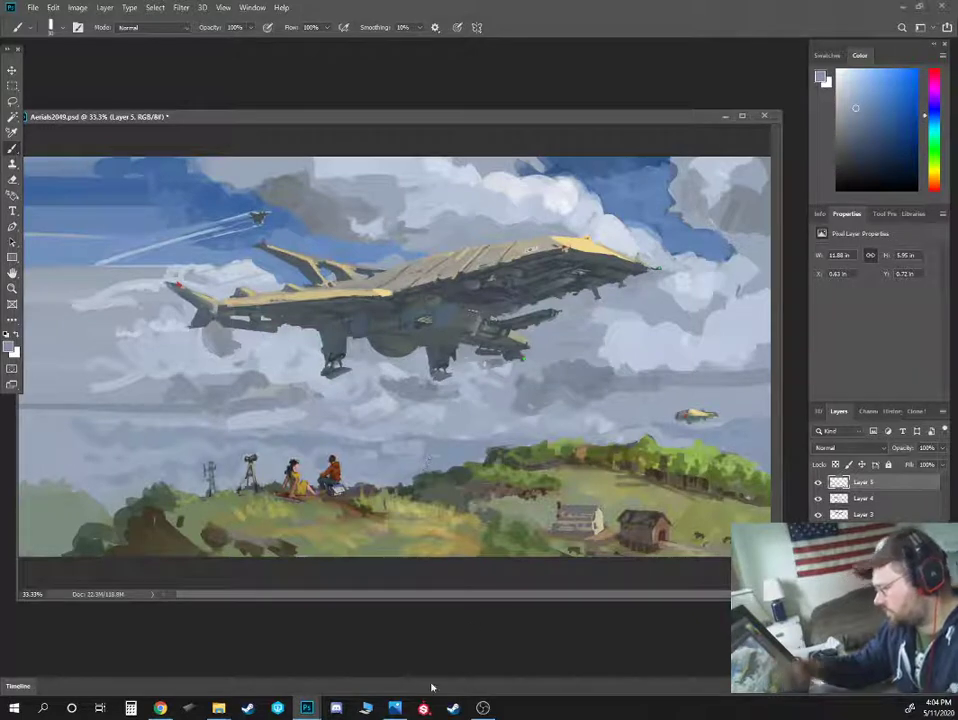
# Refine the treetops along the hill's skyline with sampled green and pale sky tones
pyautogui.keyDown('alt'); pyautogui.click(594, 451); pyautogui.keyUp('alt')
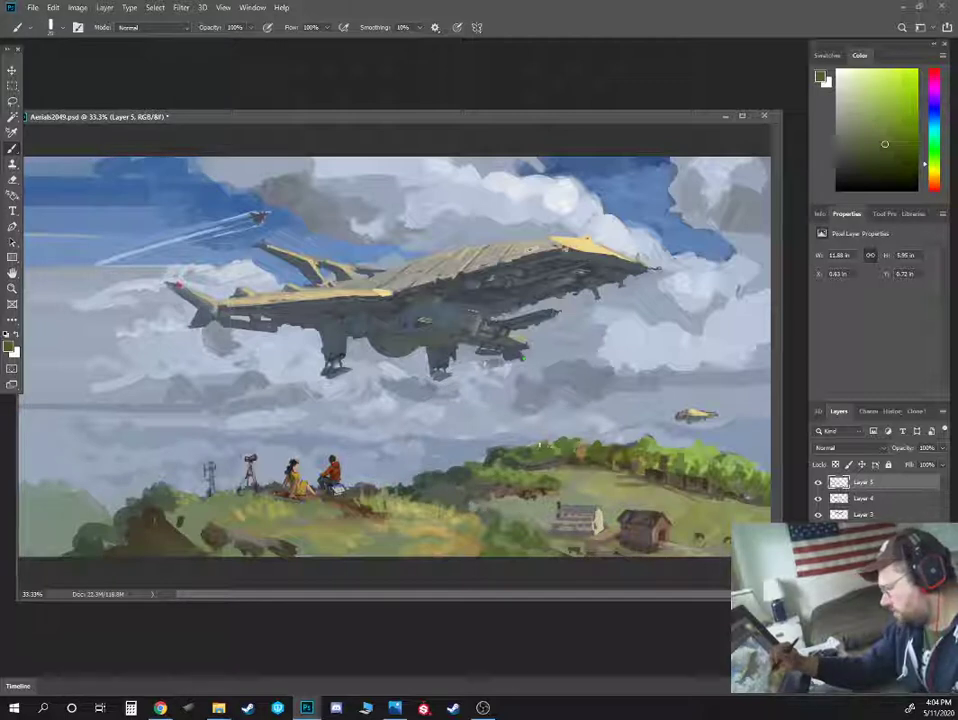
pyautogui.keyDown('alt'); pyautogui.click(630, 445); pyautogui.keyUp('alt')
pyautogui.keyDown('alt'); pyautogui.click(632, 428); pyautogui.keyUp('alt')
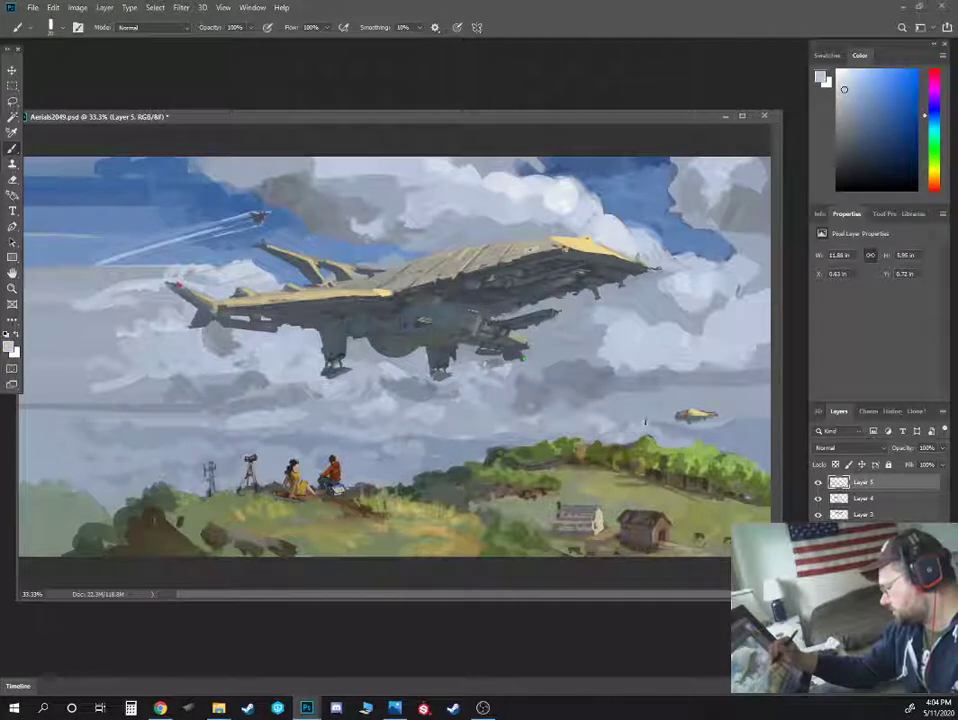
# Soften the gray clouds beneath the airship's gun turret with sampled blue-gray tones
pyautogui.keyDown('alt'); pyautogui.click(635, 368); pyautogui.keyUp('alt')
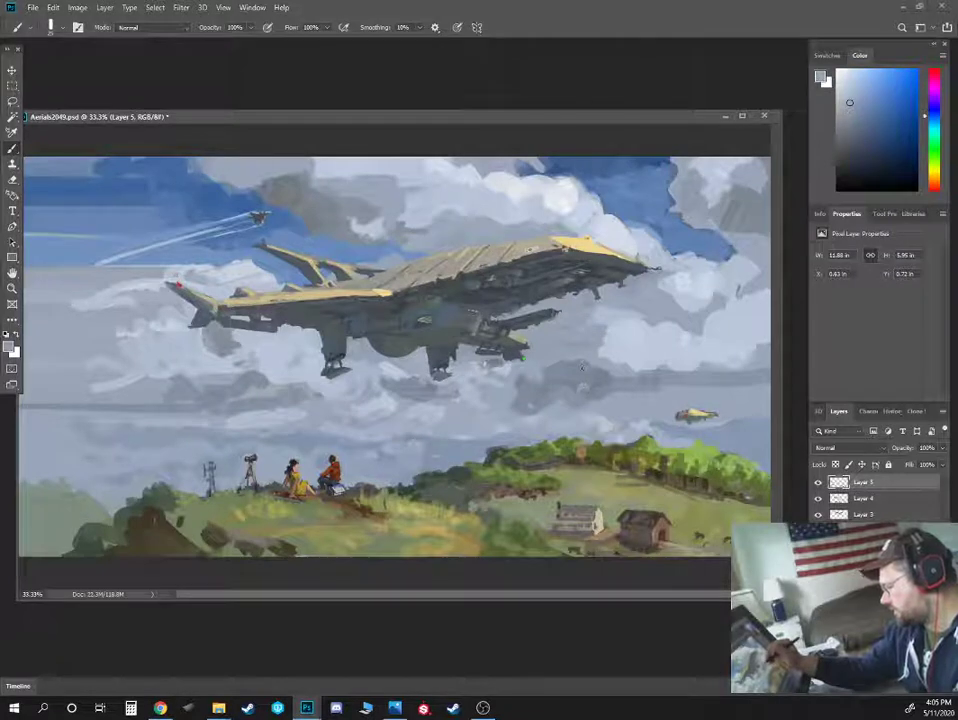
pyautogui.keyDown('alt'); pyautogui.click(503, 371); pyautogui.keyUp('alt')
pyautogui.keyDown('alt'); pyautogui.click(503, 356); pyautogui.keyUp('alt')
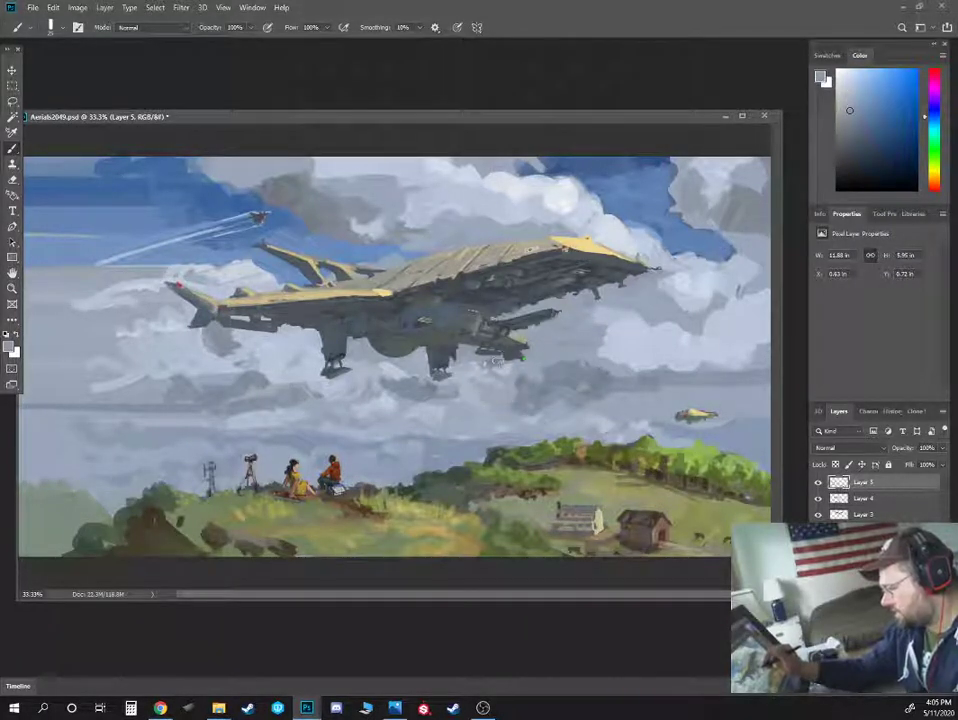
pyautogui.keyDown('alt'); pyautogui.click(500, 375); pyautogui.keyUp('alt')
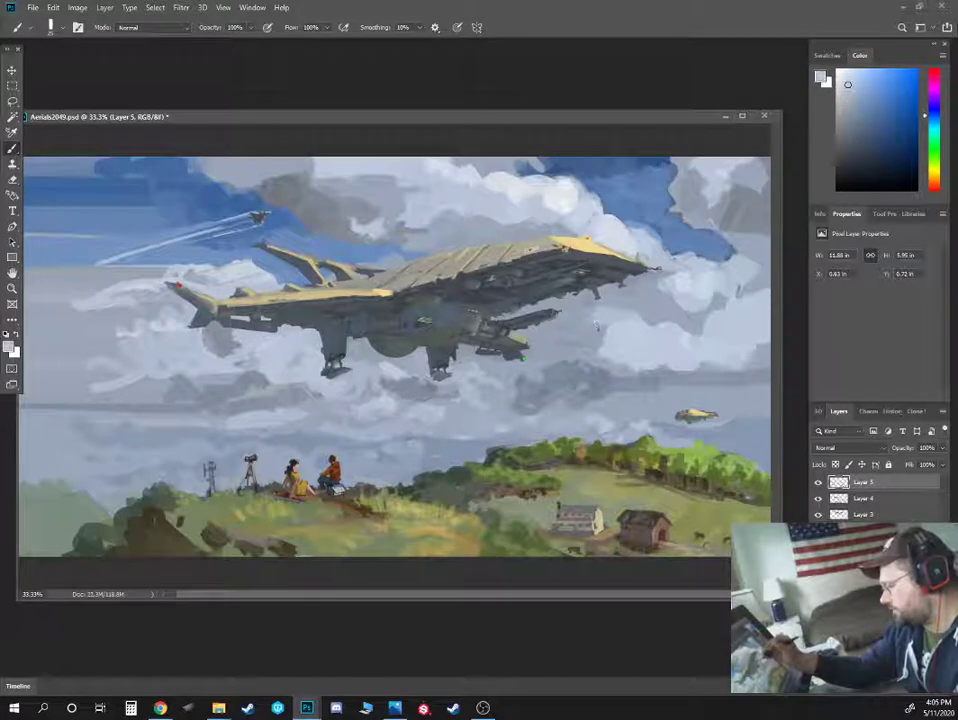
# Blend the clouds below and around the airship's yellow nose with pale and mid blue-gray strokes
pyautogui.keyDown('alt'); pyautogui.click(605, 315); pyautogui.keyUp('alt')
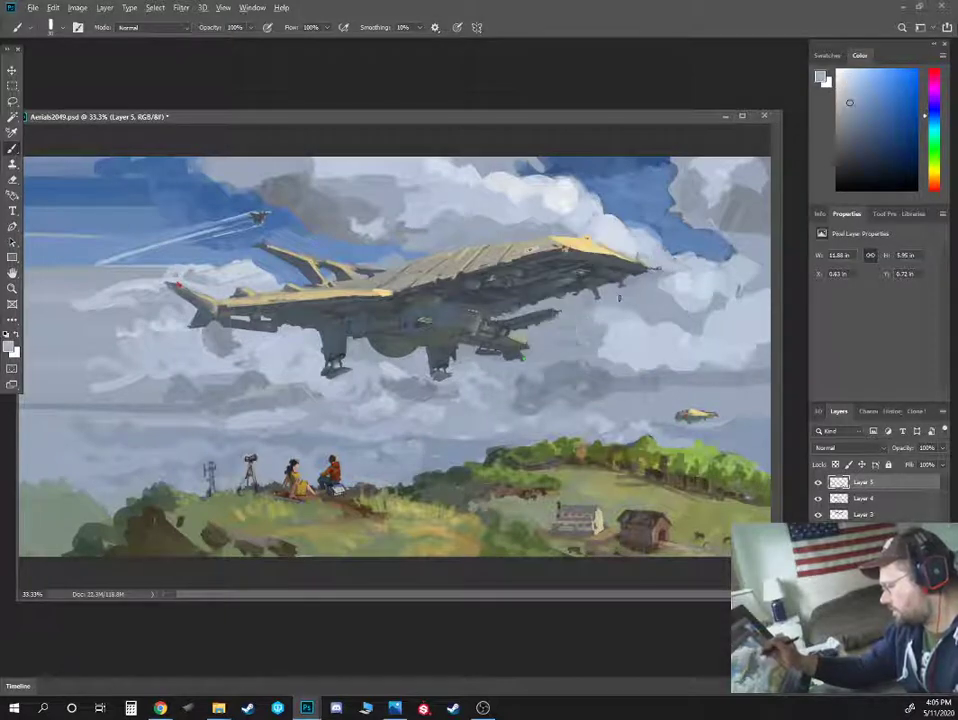
pyautogui.click(839, 89)
pyautogui.keyDown('alt'); pyautogui.click(630, 326); pyautogui.keyUp('alt')
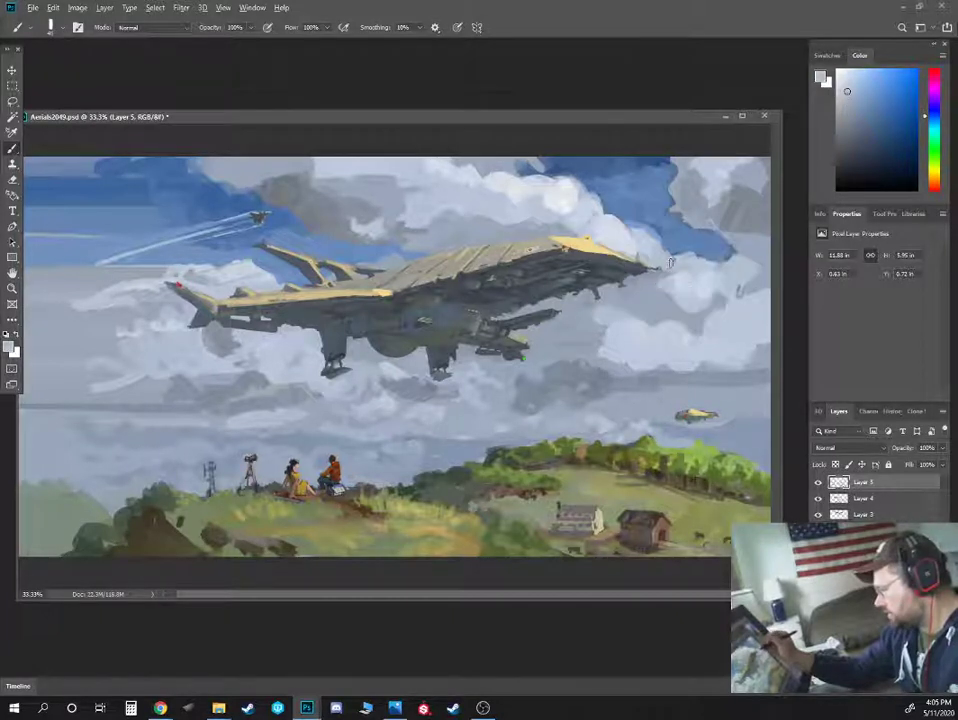
pyautogui.keyDown('alt'); pyautogui.click(660, 288); pyautogui.keyUp('alt')
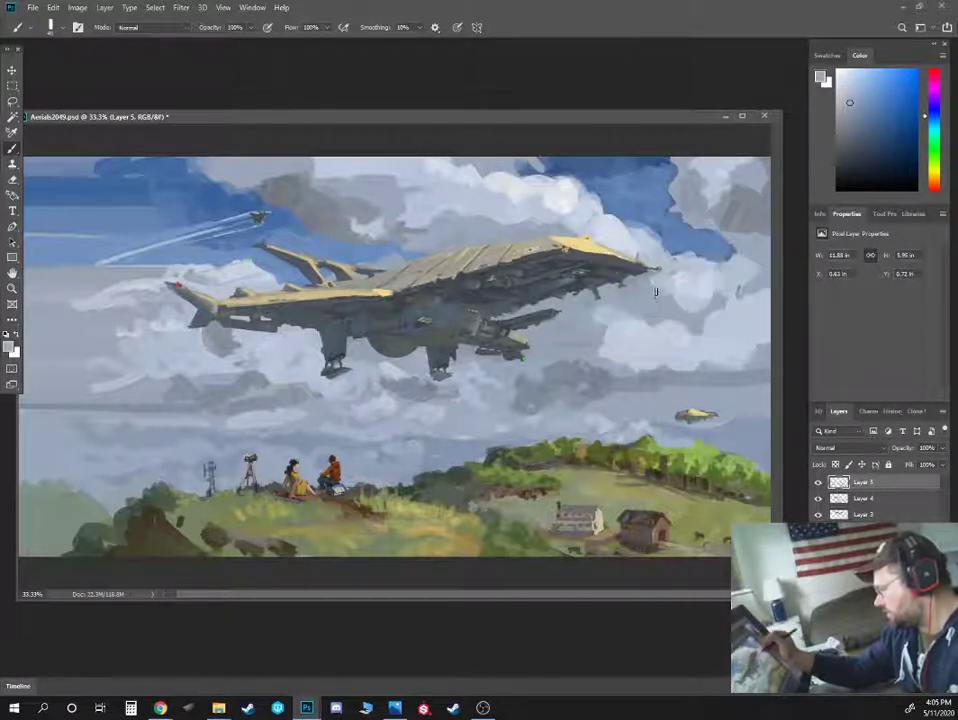
# Blend the dark cloud bank above the small yellow aircraft into the pale clouds using sampled grays and a larger brush
pyautogui.keyDown('alt'); pyautogui.click(586, 354); pyautogui.keyUp('alt')
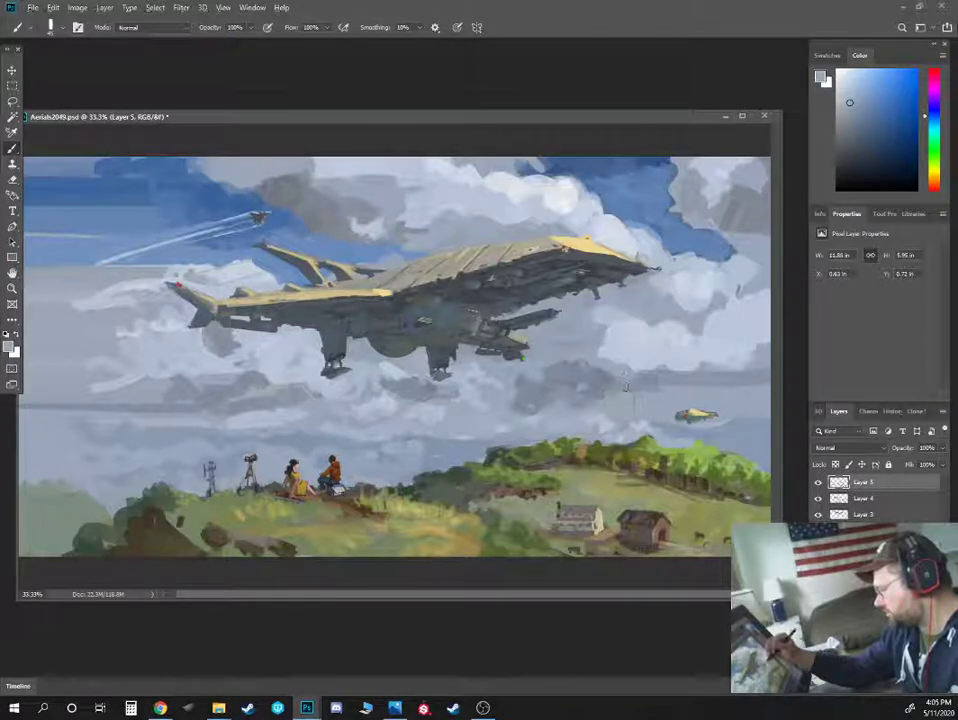
pyautogui.keyDown('alt'); pyautogui.click(641, 368); pyautogui.keyUp('alt')
pyautogui.keyDown('alt'); pyautogui.click(596, 347); pyautogui.keyUp('alt')
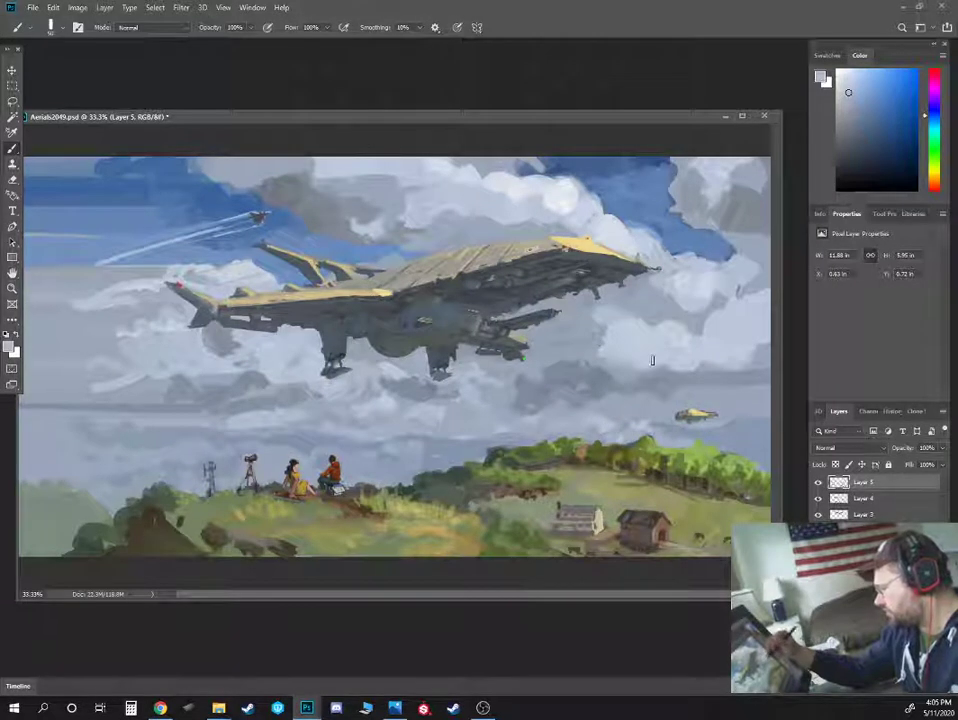
pyautogui.keyDown('alt'); pyautogui.click(640, 371); pyautogui.keyUp('alt')
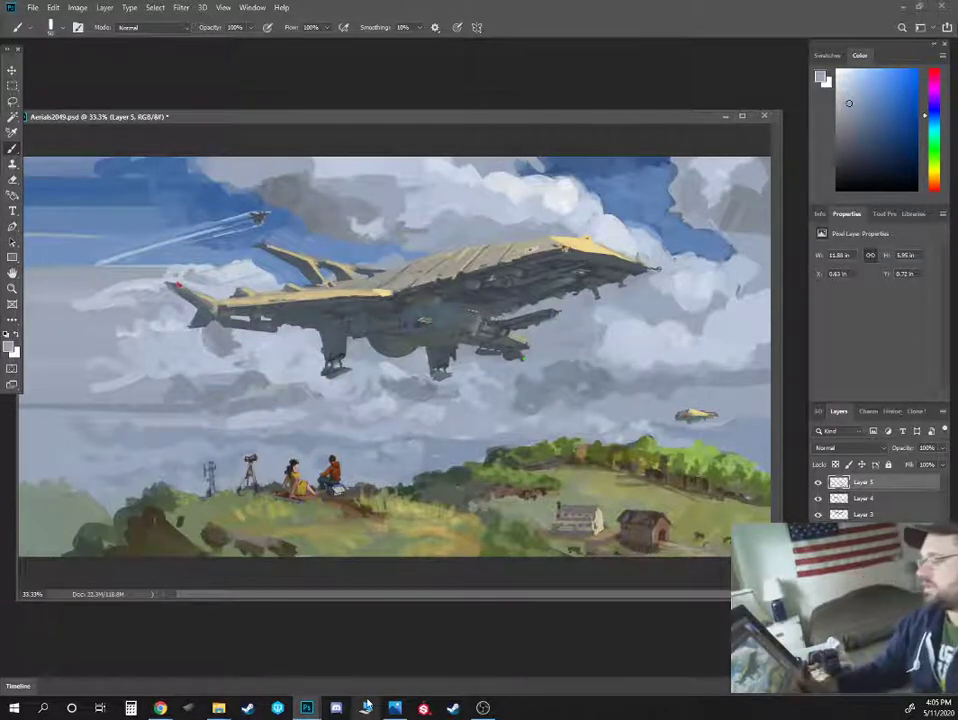
# Refine the blue sky patch above the airship's nose and the clouds beyond it with sampled blue and gray tones
pyautogui.keyDown('alt'); pyautogui.click(299, 225); pyautogui.keyUp('alt')
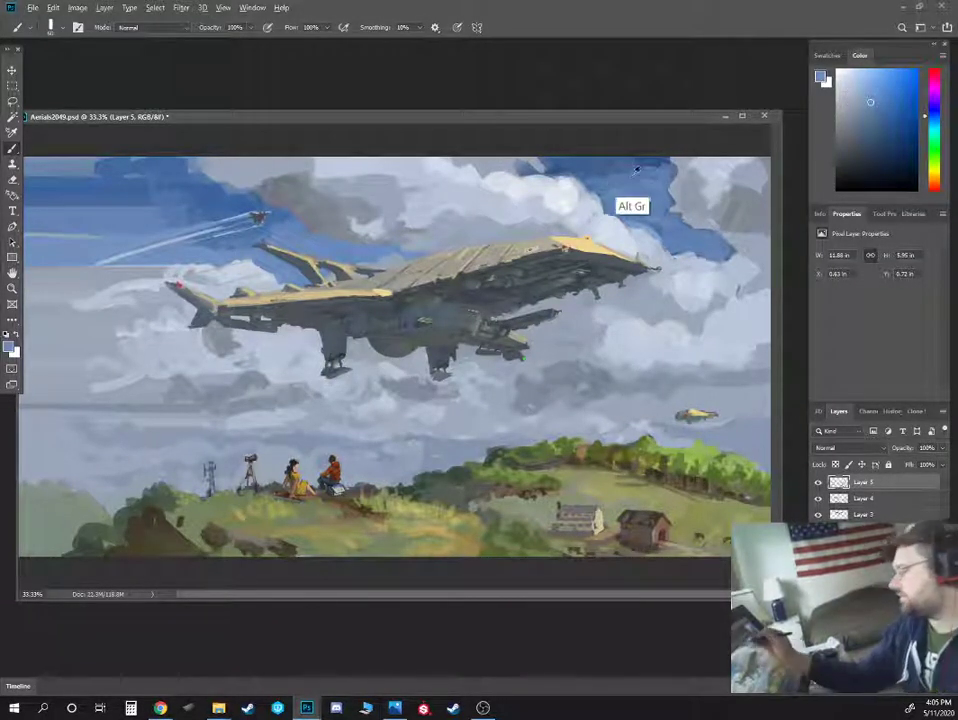
pyautogui.keyDown('alt'); pyautogui.click(612, 190); pyautogui.keyUp('alt')
pyautogui.moveTo(627, 186); pyautogui.dragTo(655, 161)
pyautogui.moveTo(705, 284); pyautogui.dragTo(691, 285)
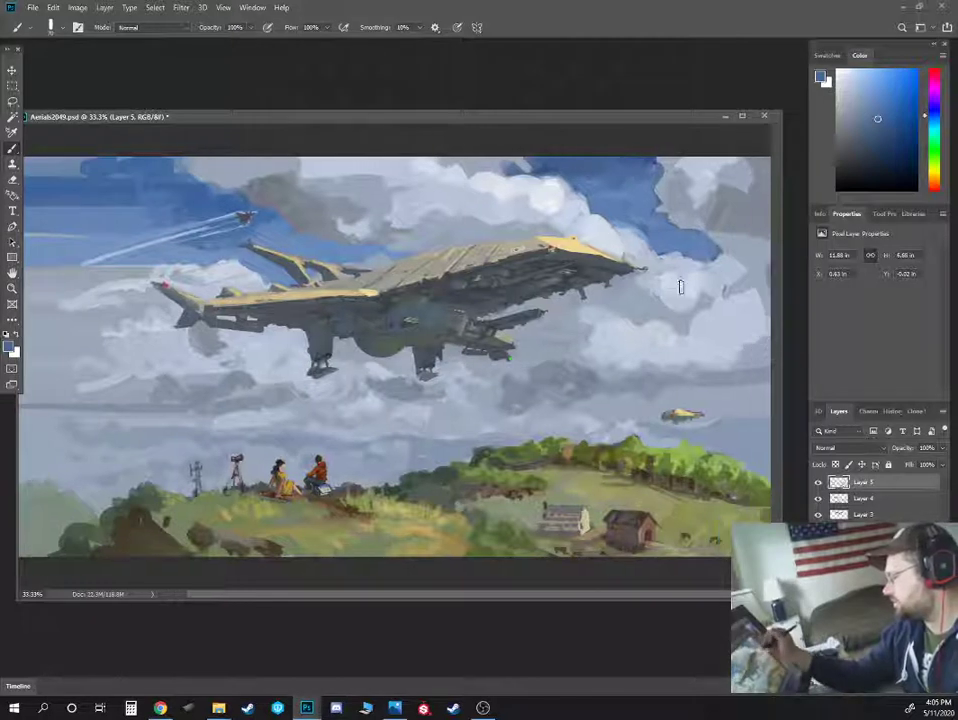
pyautogui.keyDown('alt'); pyautogui.click(708, 297); pyautogui.keyUp('alt')
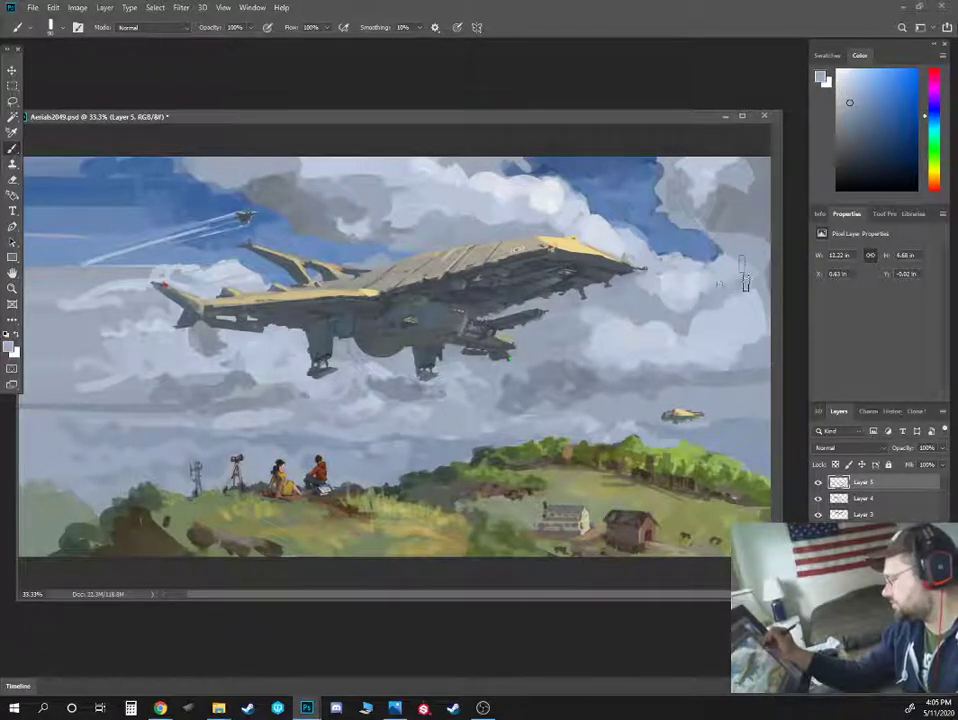
pyautogui.keyDown('alt'); pyautogui.click(742, 274); pyautogui.keyUp('alt')
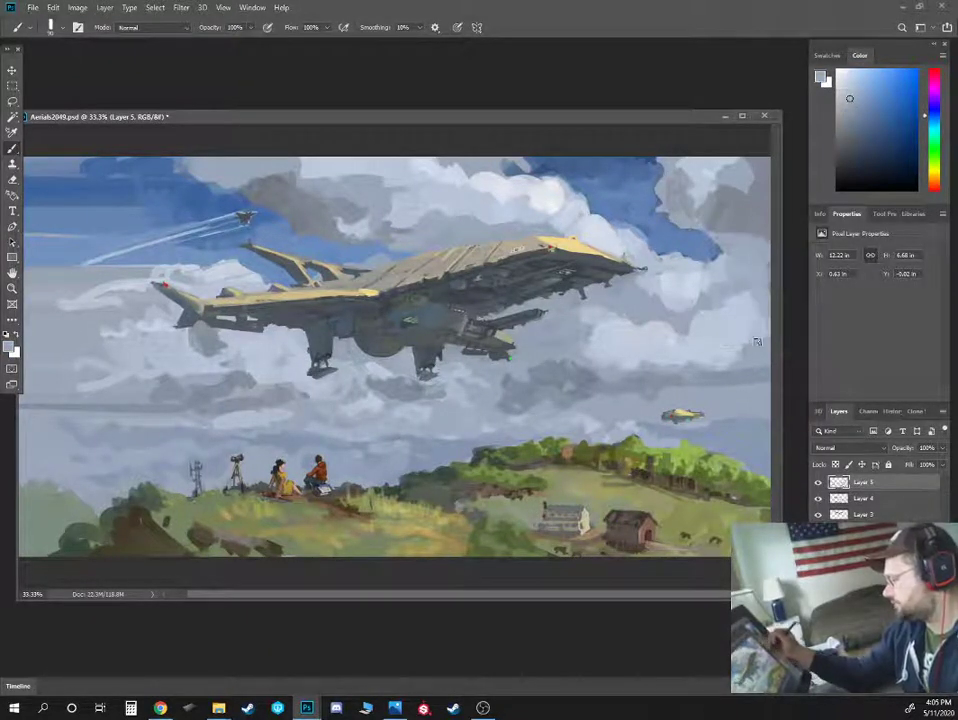
pyautogui.moveTo(756, 346)
pyautogui.mouseDown()
pyautogui.moveTo(727, 306)
pyautogui.moveTo(675, 308)
pyautogui.mouseUp()
# Flip the whole canvas horizontally to view the composition mirrored
pyautogui.hotkey('ctrl', '-')
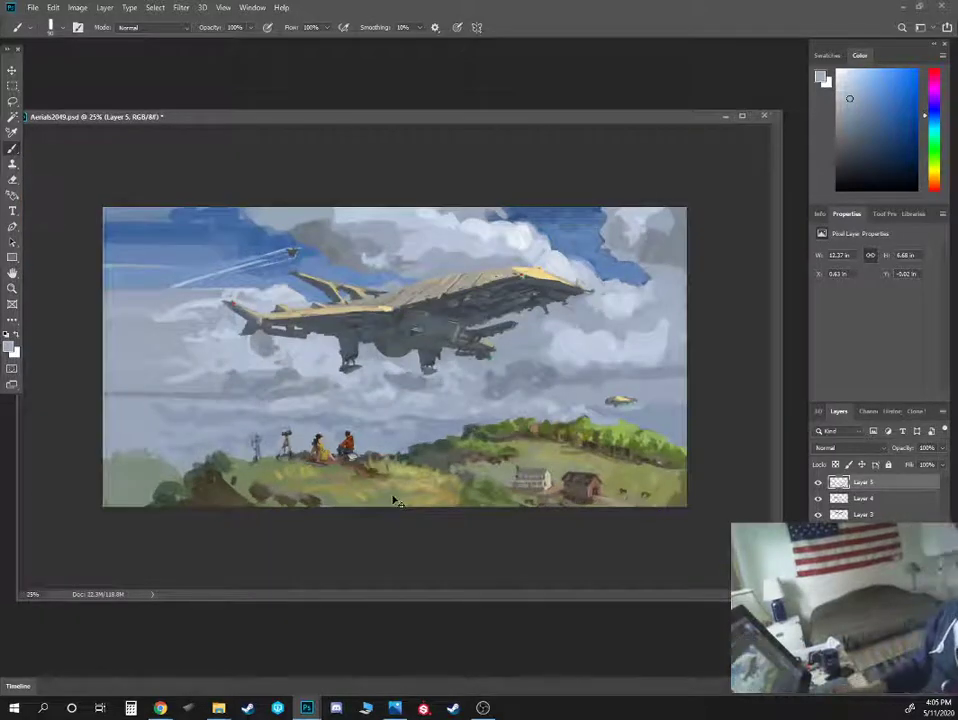
pyautogui.hotkey('ctrl', '+')
pyautogui.hotkey('ctrl', '-')
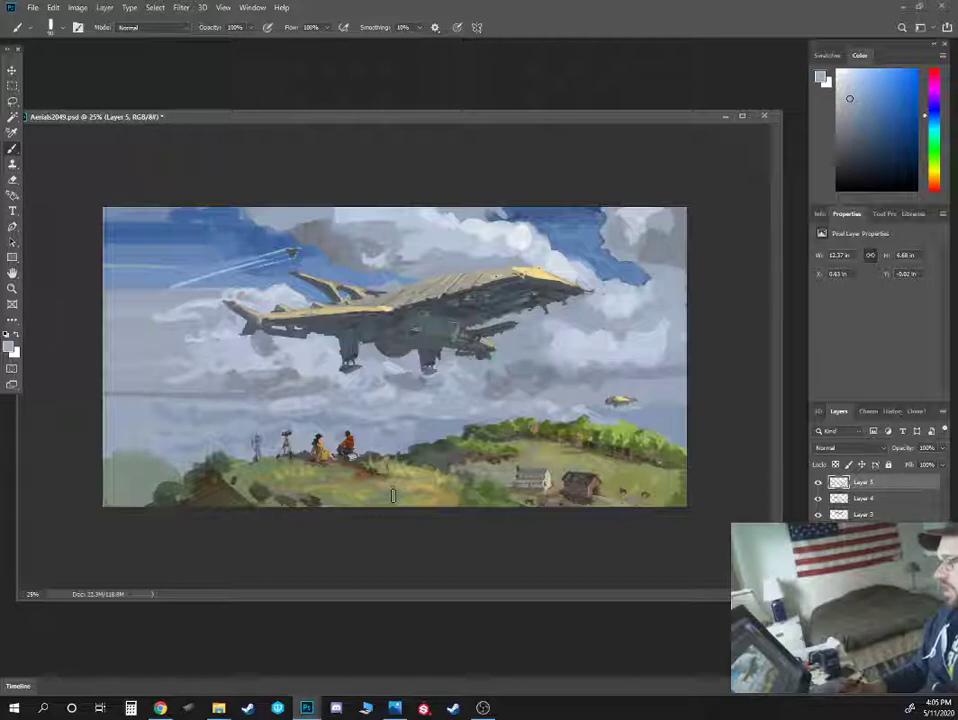
pyautogui.click(80, 8)
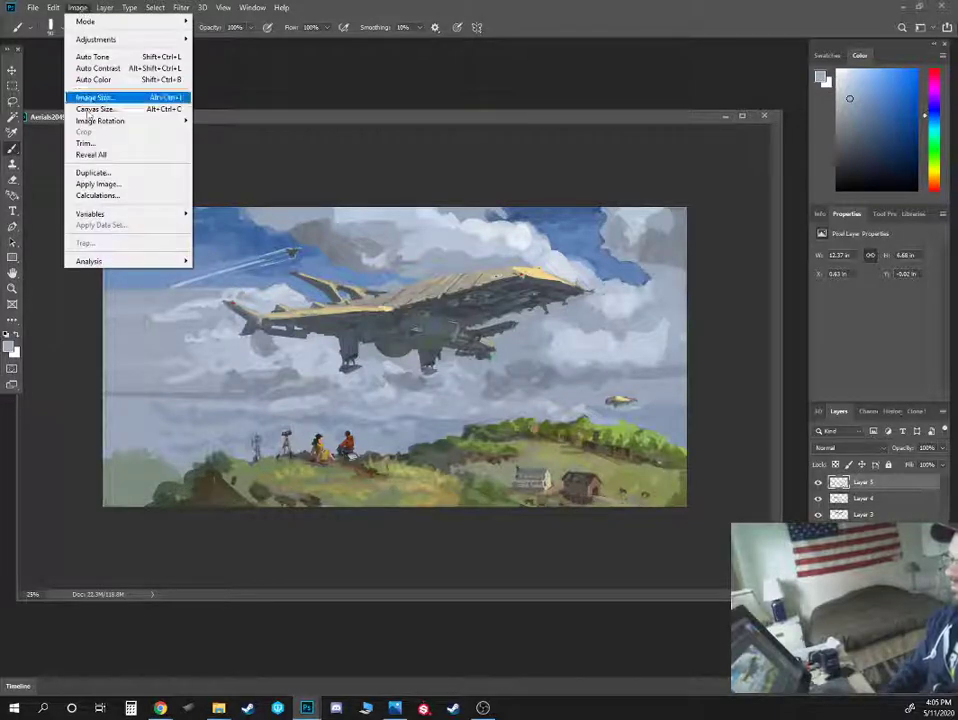
pyautogui.moveTo(105, 121)
pyautogui.click(220, 171)
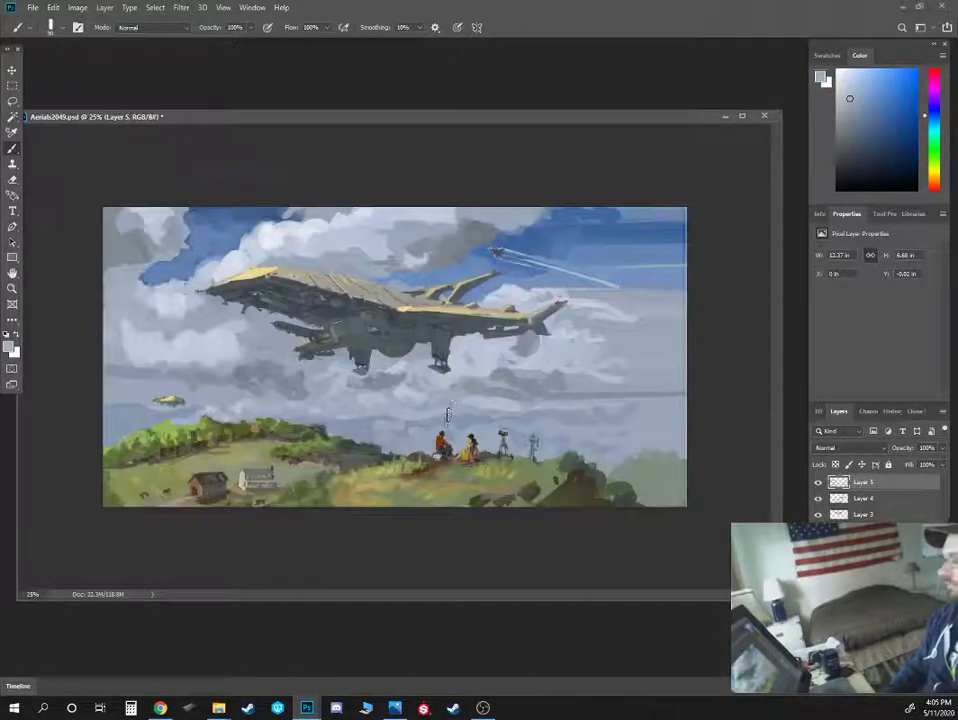
# Blend pale clouds beneath the airship's tail and above the seated figures with a larger brush and sampled light gray-blue tones
pyautogui.hotkey('ctrl', '+')
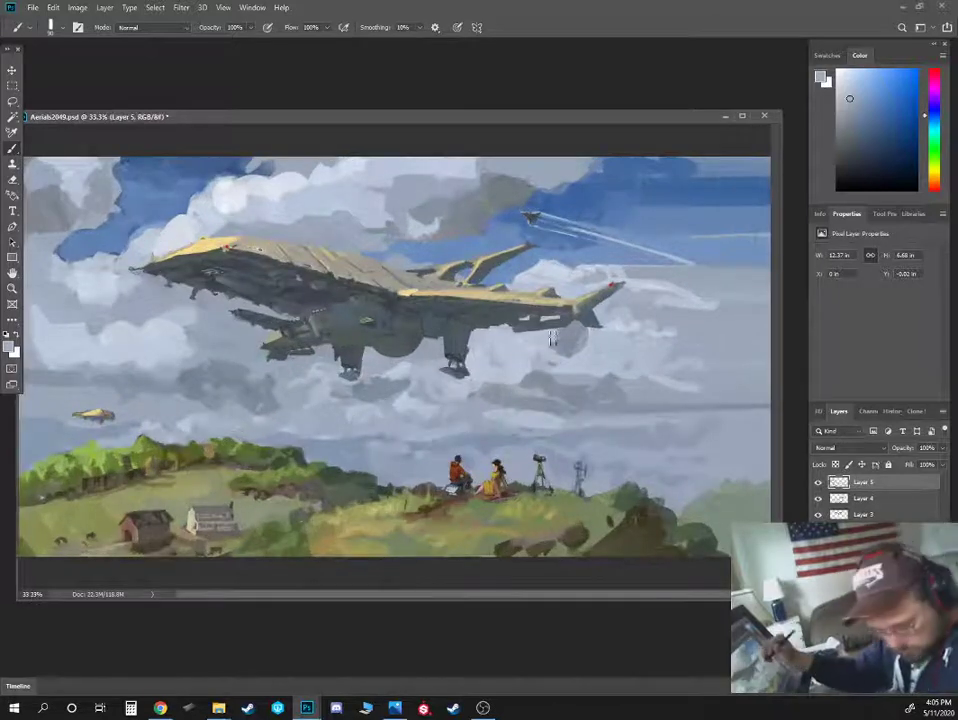
pyautogui.keyDown('alt'); pyautogui.click(596, 434); pyautogui.keyUp('alt')
pyautogui.keyDown('alt'); pyautogui.click(543, 428); pyautogui.keyUp('alt')
pyautogui.press(']')
pyautogui.press(']')
pyautogui.moveTo(556, 420)
pyautogui.mouseDown()
pyautogui.moveTo(612, 427)
pyautogui.moveTo(618, 411)
pyautogui.mouseUp()
pyautogui.keyDown('alt'); pyautogui.click(524, 363); pyautogui.keyUp('alt')
pyautogui.moveTo(556, 373); pyautogui.dragTo(616, 377)
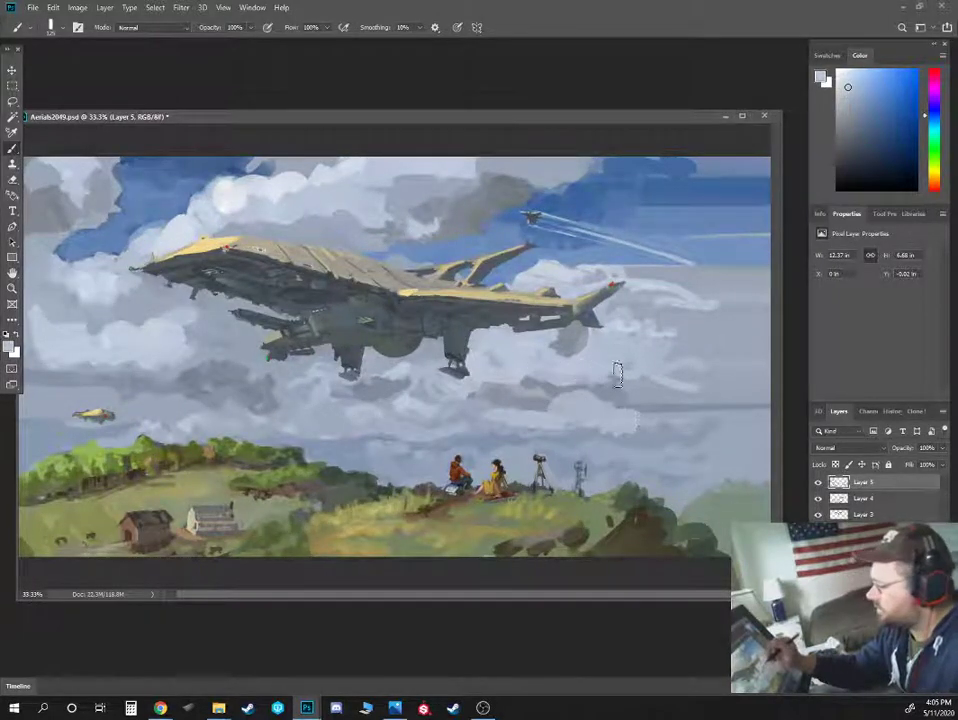
# Paint a darker gray cloud mass in the sky below the airship's tail, above the radio mast
pyautogui.keyDown('alt'); pyautogui.click(626, 306); pyautogui.keyUp('alt')
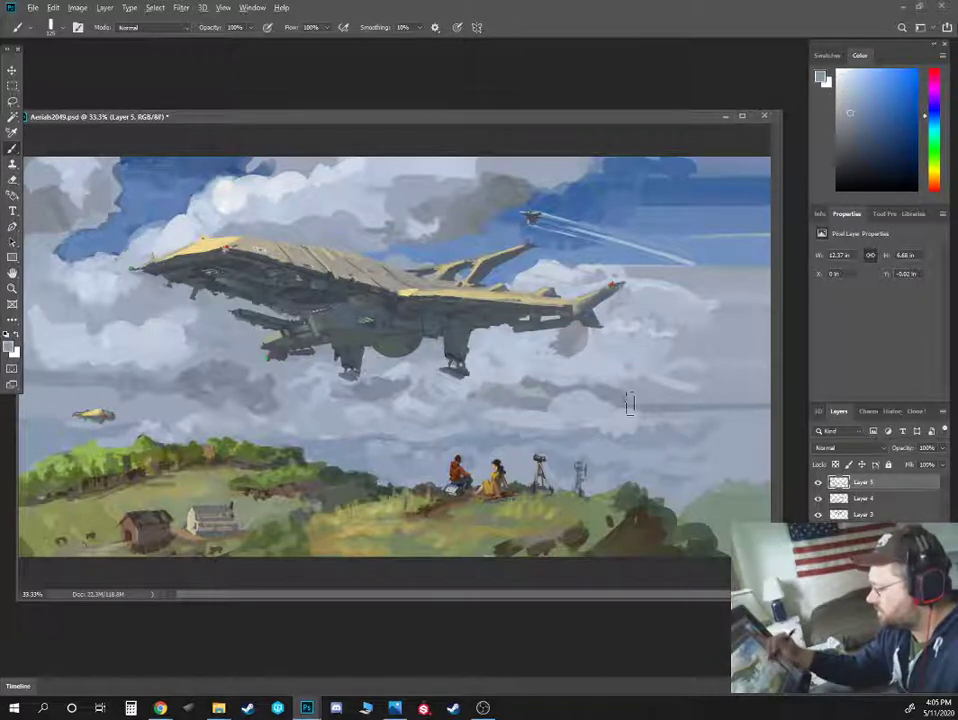
pyautogui.keyDown('alt'); pyautogui.click(609, 377); pyautogui.keyUp('alt')
pyautogui.moveTo(604, 400)
pyautogui.mouseDown()
pyautogui.moveTo(661, 381)
pyautogui.moveTo(654, 398)
pyautogui.moveTo(695, 430)
pyautogui.mouseUp()
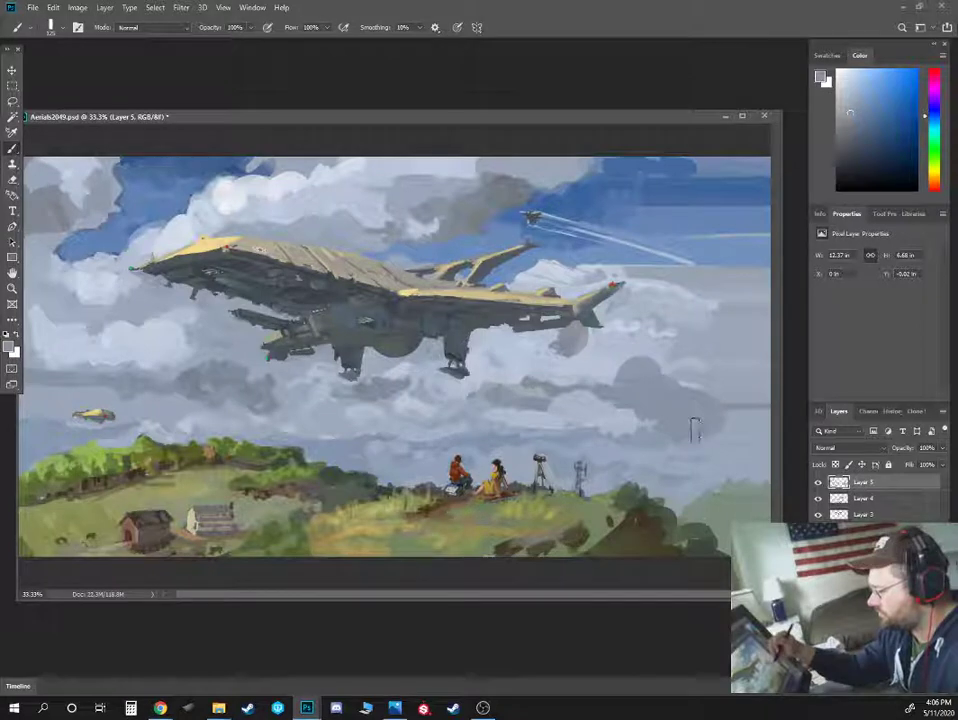
pyautogui.keyDown('alt'); pyautogui.click(622, 428); pyautogui.keyUp('alt')
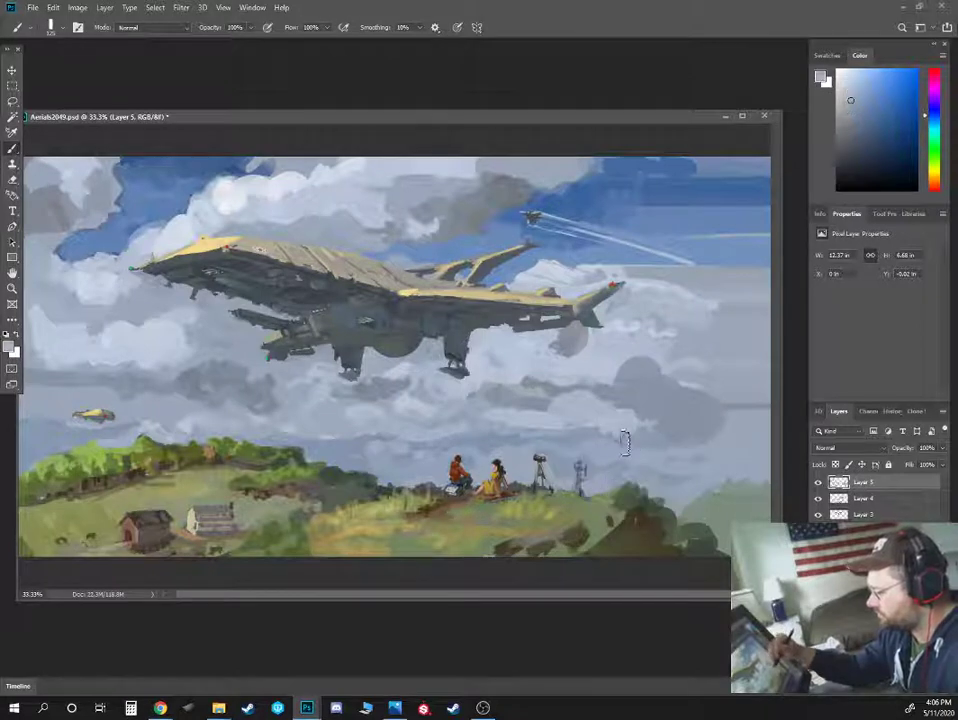
# Repaint the brown mound on the foreground slope below the mast as a gray boulder with dark shading
pyautogui.keyDown('alt'); pyautogui.click(621, 533); pyautogui.keyUp('alt')
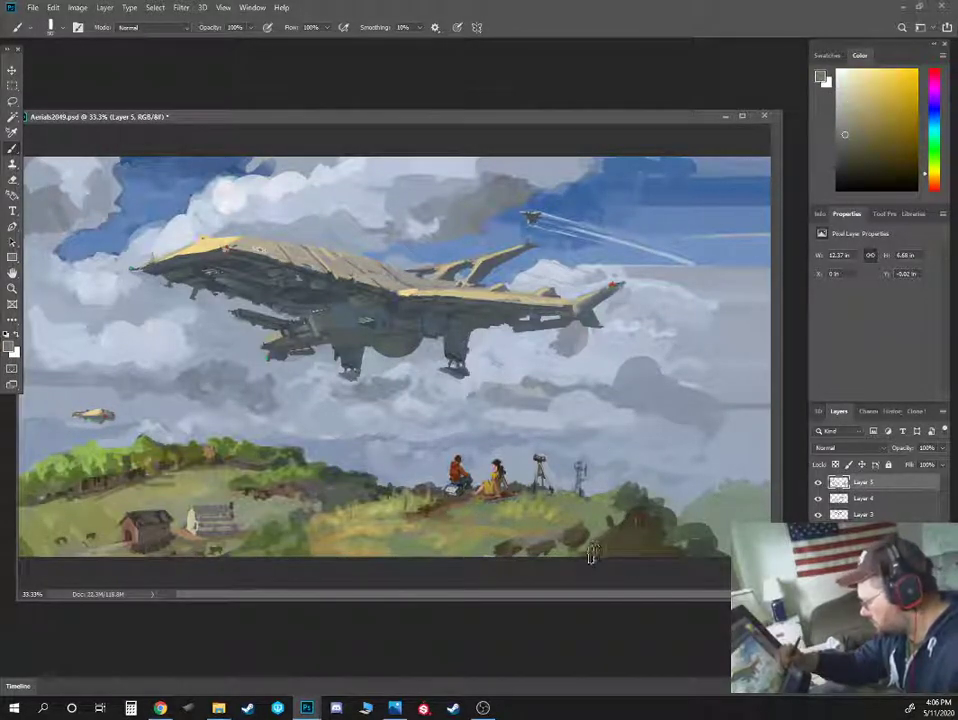
pyautogui.keyDown('alt'); pyautogui.click(611, 540); pyautogui.keyUp('alt')
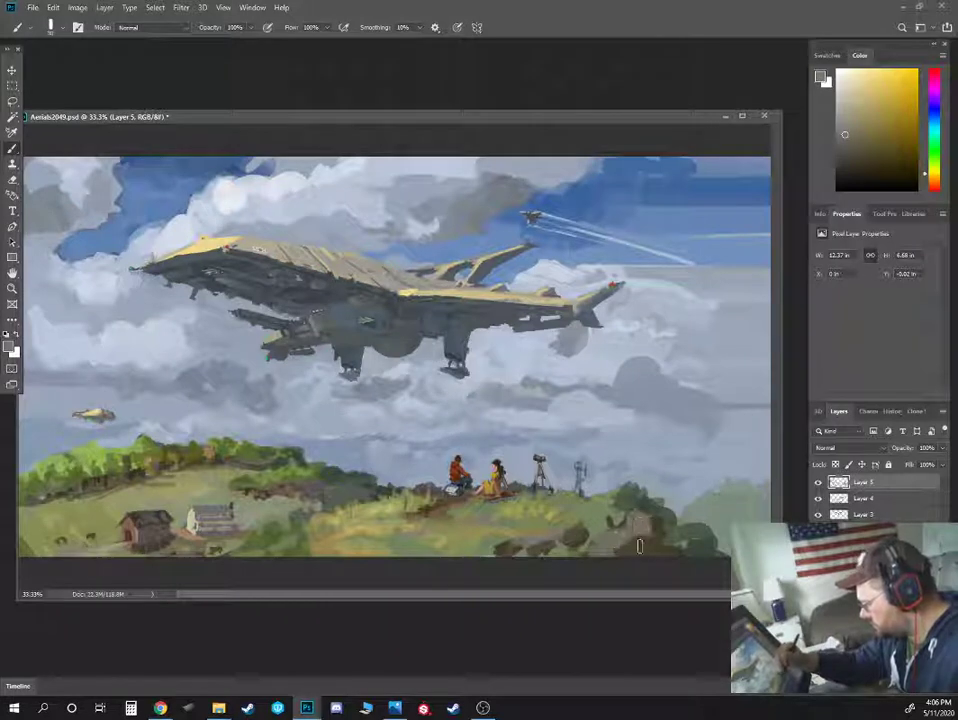
pyautogui.click(932, 169)
pyautogui.click(872, 170)
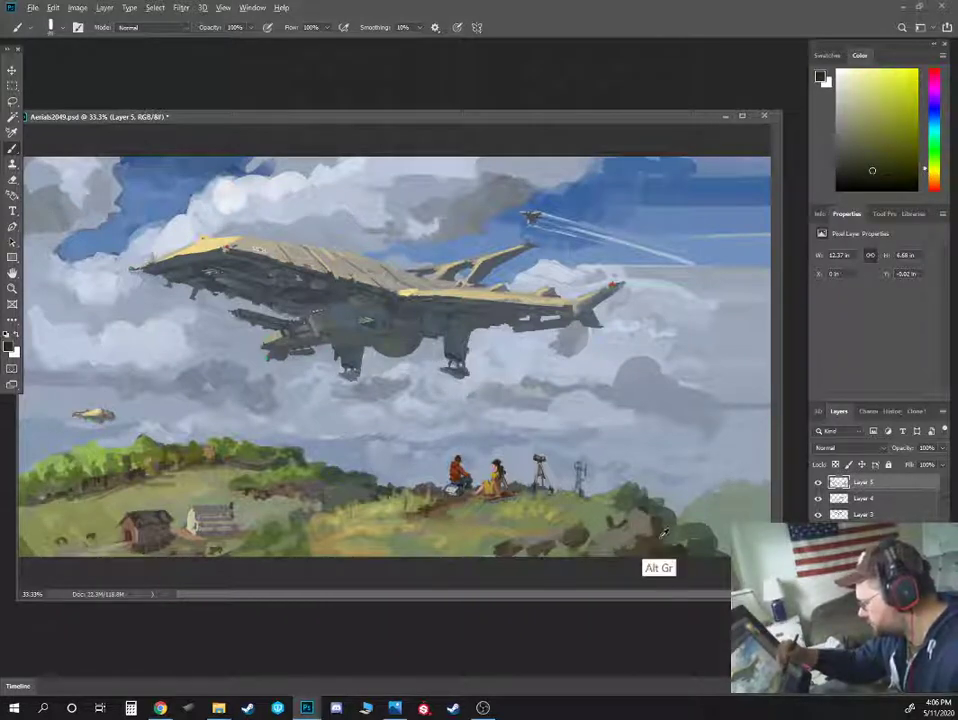
pyautogui.keyDown('alt'); pyautogui.click(664, 534); pyautogui.keyUp('alt')
pyautogui.keyDown('alt'); pyautogui.click(670, 543); pyautogui.keyUp('alt')
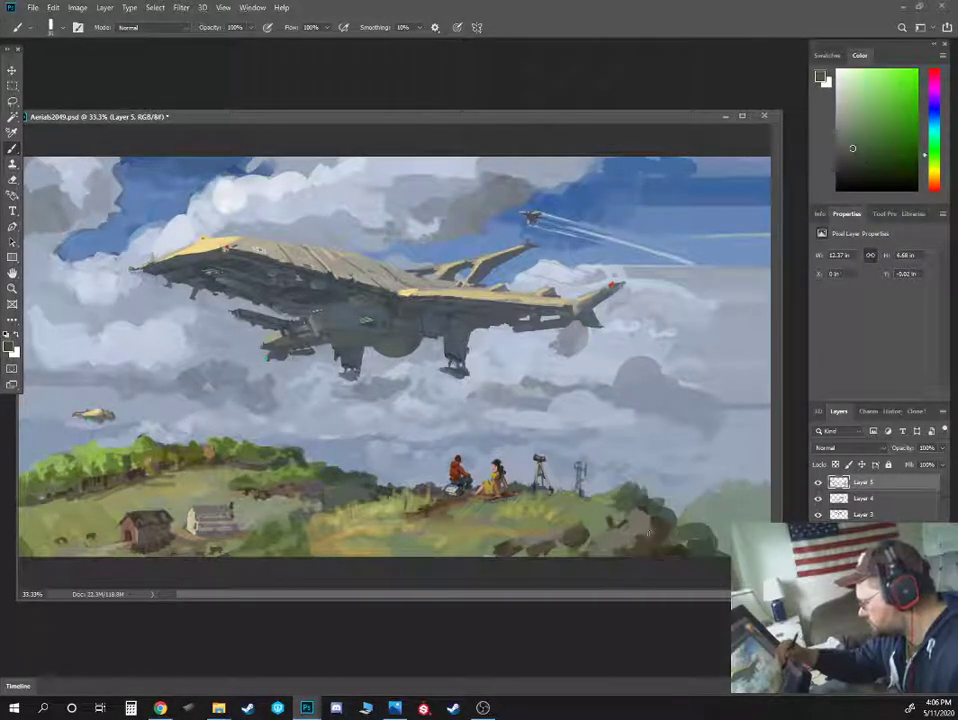
# Add lighter gray faces and dark shadows to the foreground boulders along the painting's lower edge
pyautogui.keyDown('alt'); pyautogui.click(629, 547); pyautogui.keyUp('alt')
pyautogui.keyDown('alt'); pyautogui.click(641, 525); pyautogui.keyUp('alt')
pyautogui.moveTo(645, 518)
pyautogui.mouseDown()
pyautogui.moveTo(634, 540)
pyautogui.moveTo(651, 530)
pyautogui.moveTo(622, 538)
pyautogui.moveTo(614, 520)
pyautogui.mouseUp()
pyautogui.click(839, 118)
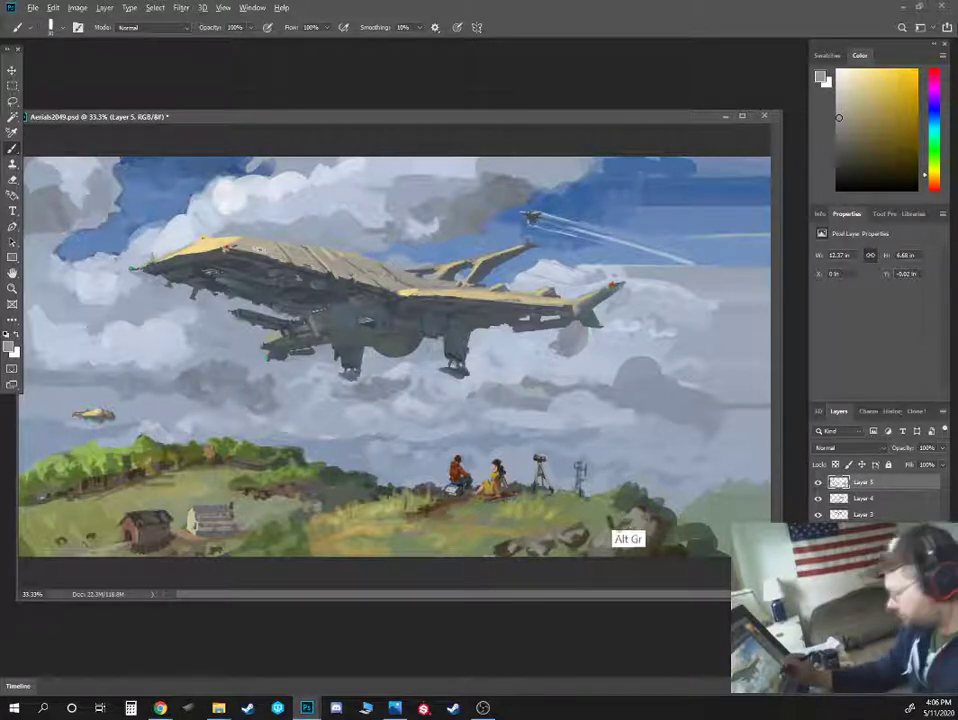
pyautogui.keyDown('alt'); pyautogui.click(548, 553); pyautogui.keyUp('alt')
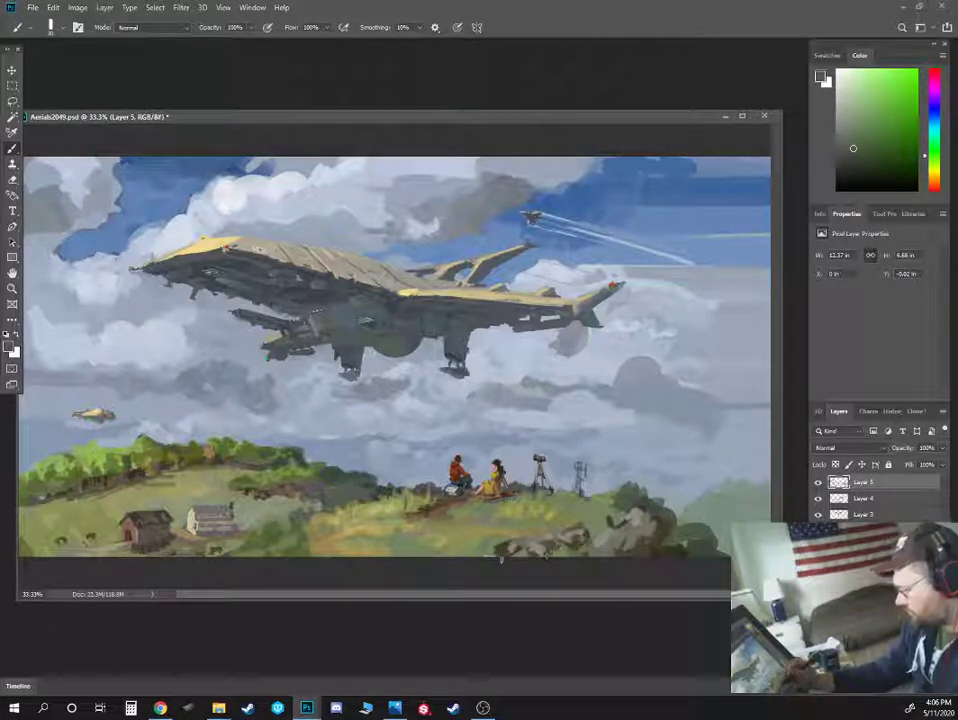
# Refine the treetops and gaps in the tree line on the far hill with sampled light and mid greens
pyautogui.keyDown('alt'); pyautogui.click(317, 529); pyautogui.keyUp('alt')
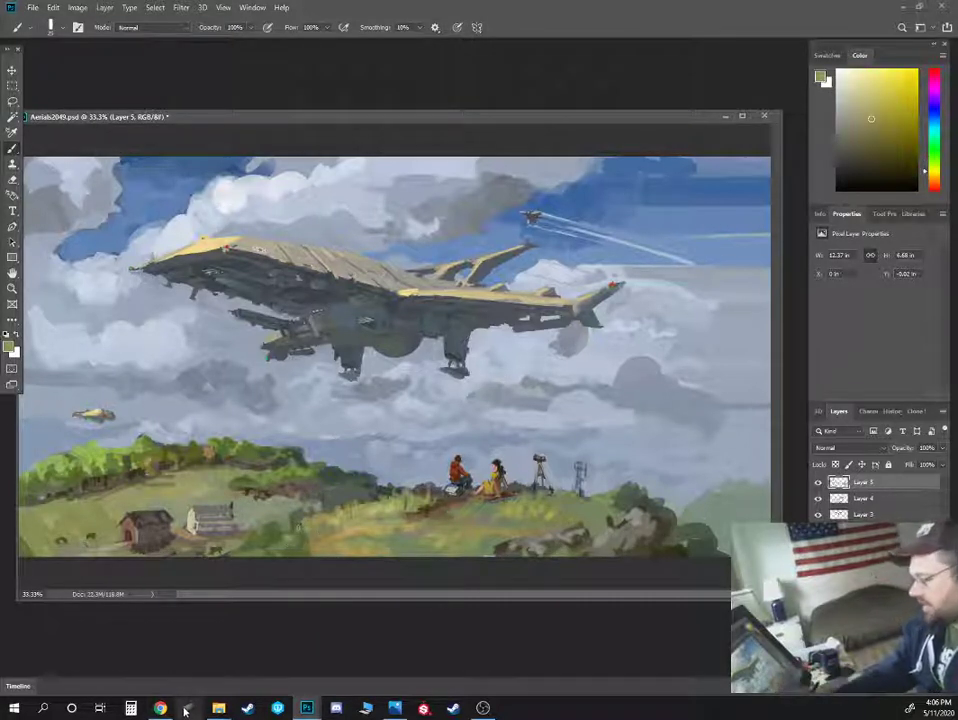
pyautogui.hotkey('ctrl', '+')
pyautogui.hotkey('ctrl', '+')
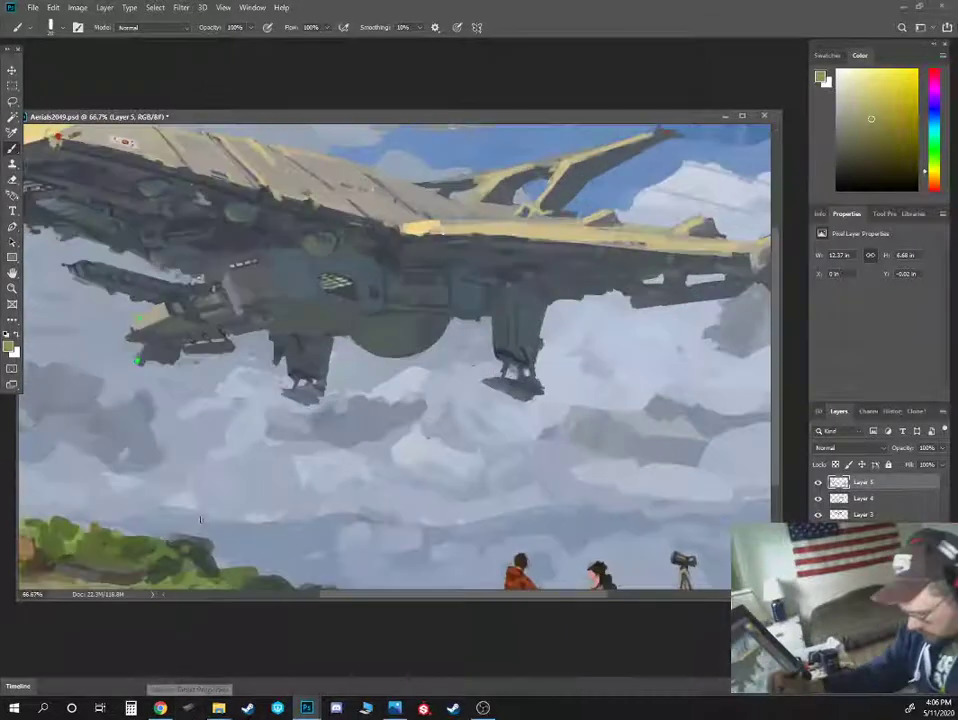
pyautogui.moveTo(199, 520); pyautogui.dragTo(601, 308)
pyautogui.keyDown('alt'); pyautogui.click(496, 366); pyautogui.keyUp('alt')
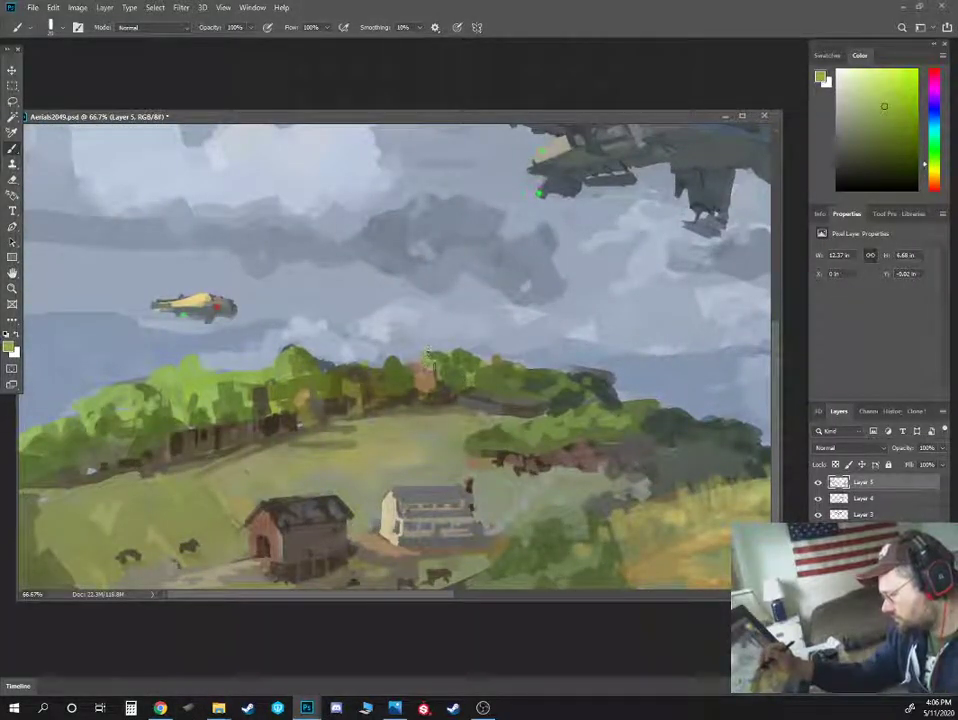
pyautogui.keyDown('alt'); pyautogui.click(240, 441); pyautogui.keyUp('alt')
pyautogui.moveTo(245, 386); pyautogui.dragTo(247, 416)
pyautogui.moveTo(211, 380)
pyautogui.mouseDown()
pyautogui.moveTo(209, 406)
pyautogui.moveTo(194, 359)
pyautogui.moveTo(149, 380)
pyautogui.mouseUp()
pyautogui.keyDown('alt'); pyautogui.click(187, 385); pyautogui.keyUp('alt')
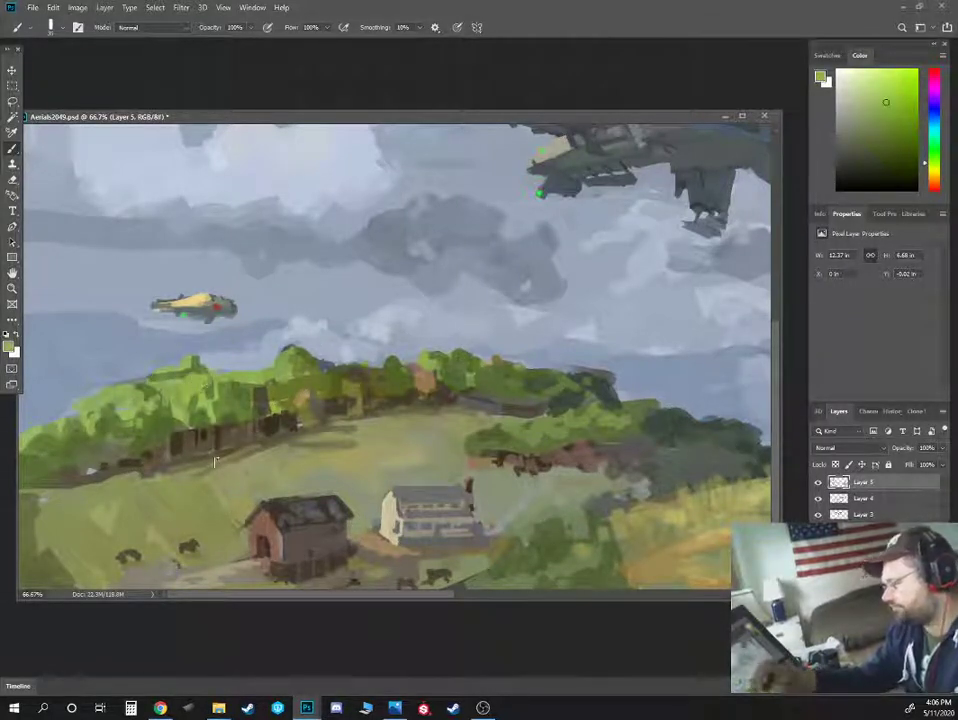
# Paint muted dark gray-purple and gray-green tones into the undergrowth and trees beside the white farmhouse
pyautogui.hotkey('ctrl', '-')
pyautogui.keyDown('alt'); pyautogui.click(432, 518); pyautogui.keyUp('alt')
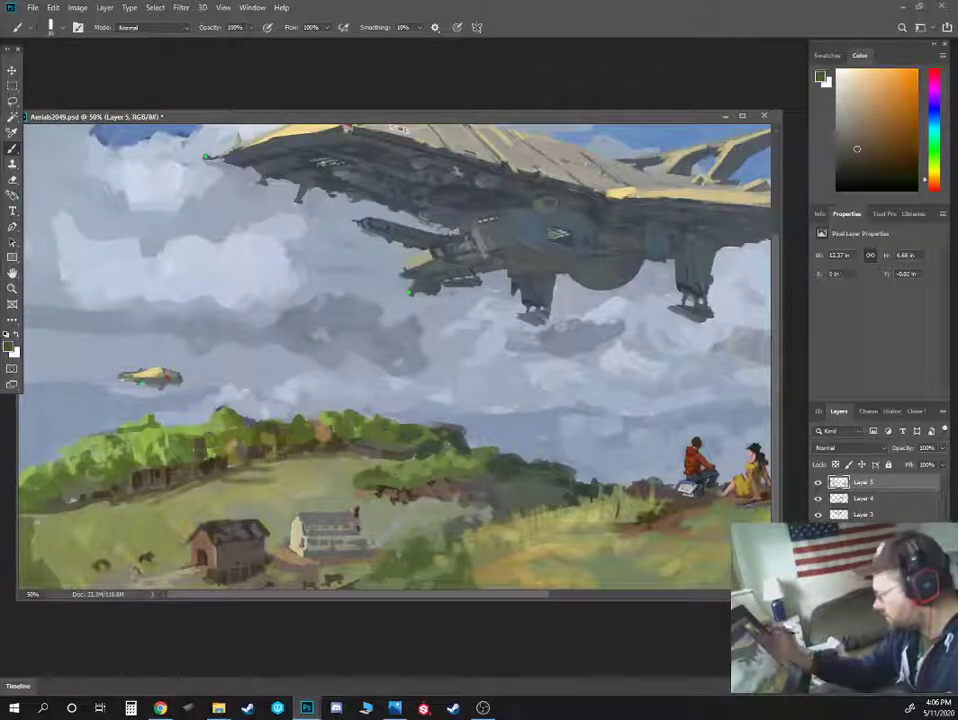
pyautogui.click(933, 103)
pyautogui.click(852, 149)
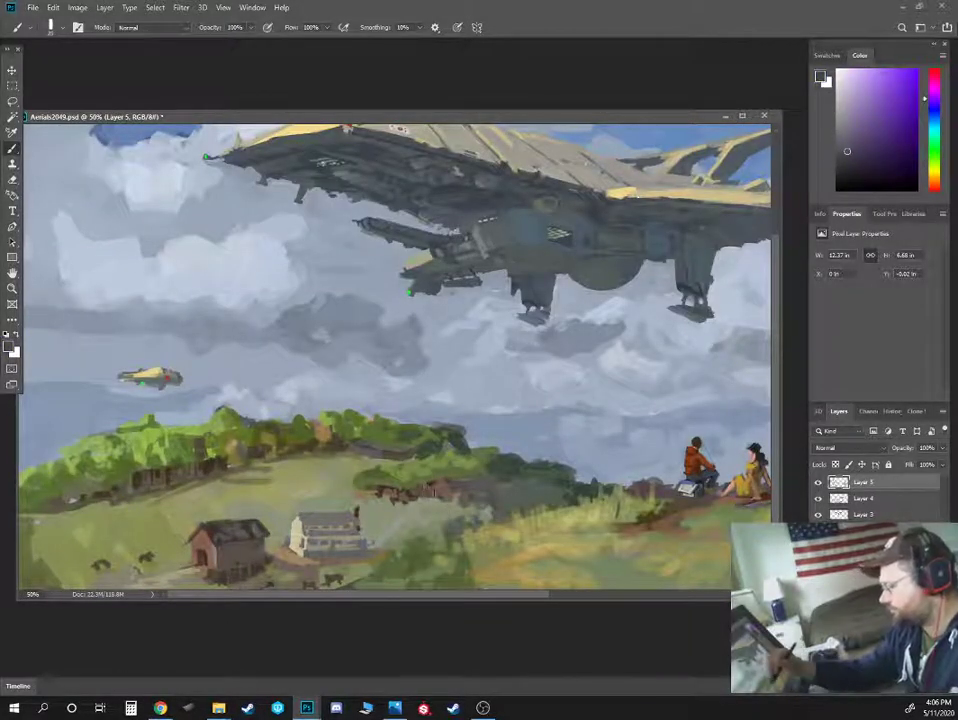
pyautogui.moveTo(415, 507); pyautogui.dragTo(484, 508)
pyautogui.keyDown('alt'); pyautogui.click(443, 548); pyautogui.keyUp('alt')
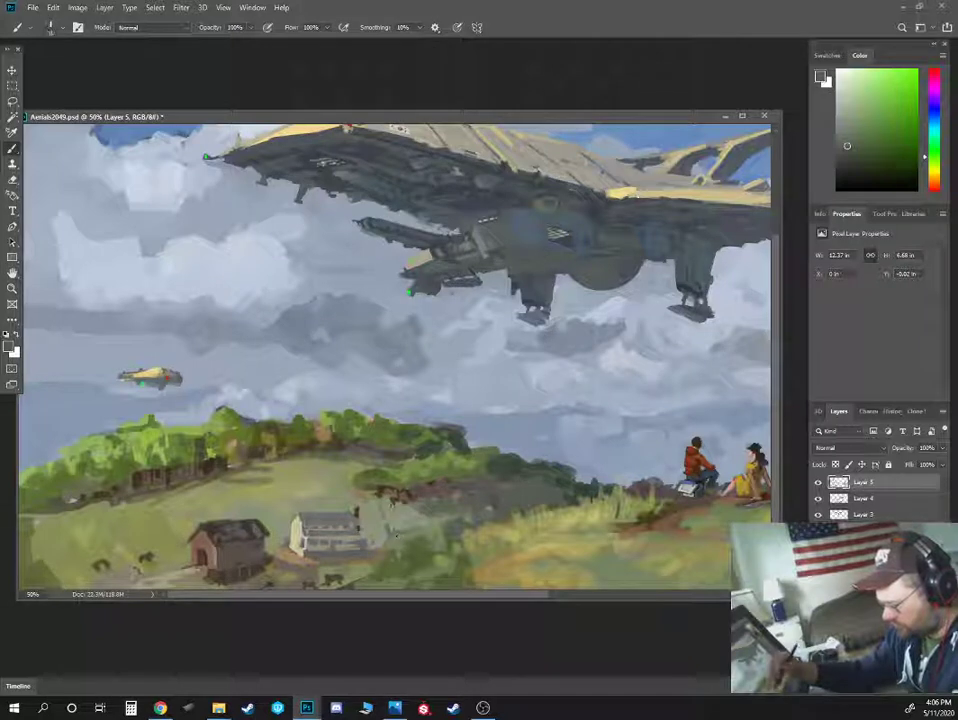
pyautogui.press(']')
pyautogui.keyDown('alt'); pyautogui.click(376, 538); pyautogui.keyUp('alt')
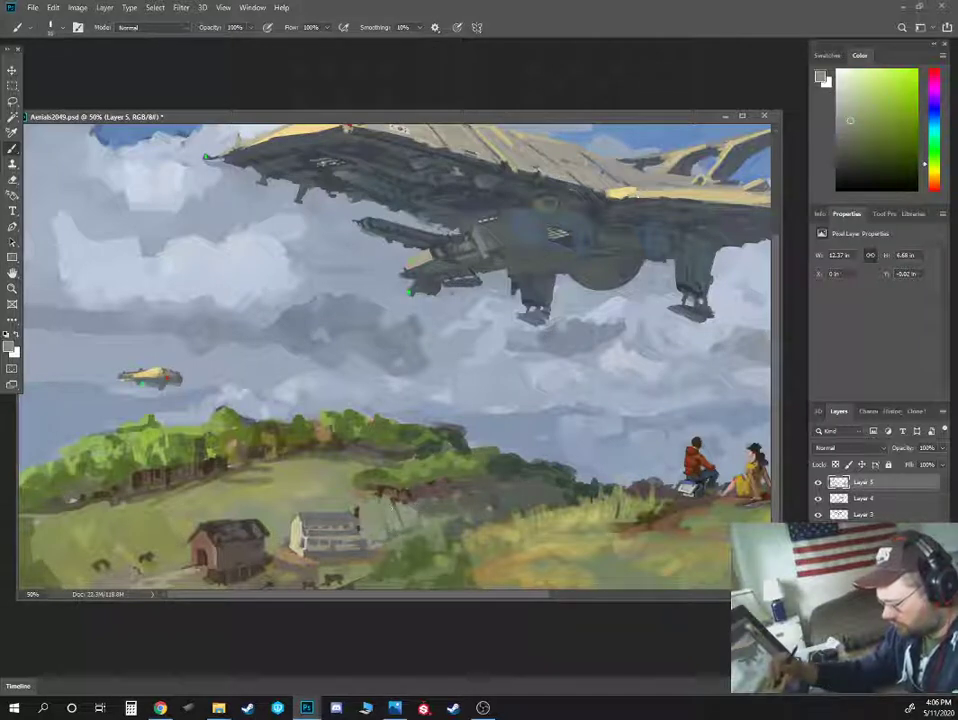
pyautogui.moveTo(396, 499); pyautogui.dragTo(397, 522)
# Refine the grazing cow nearest the barn with a small brush and sampled olive, dark brown and gray tones
pyautogui.keyDown('alt'); pyautogui.click(264, 477); pyautogui.keyUp('alt')
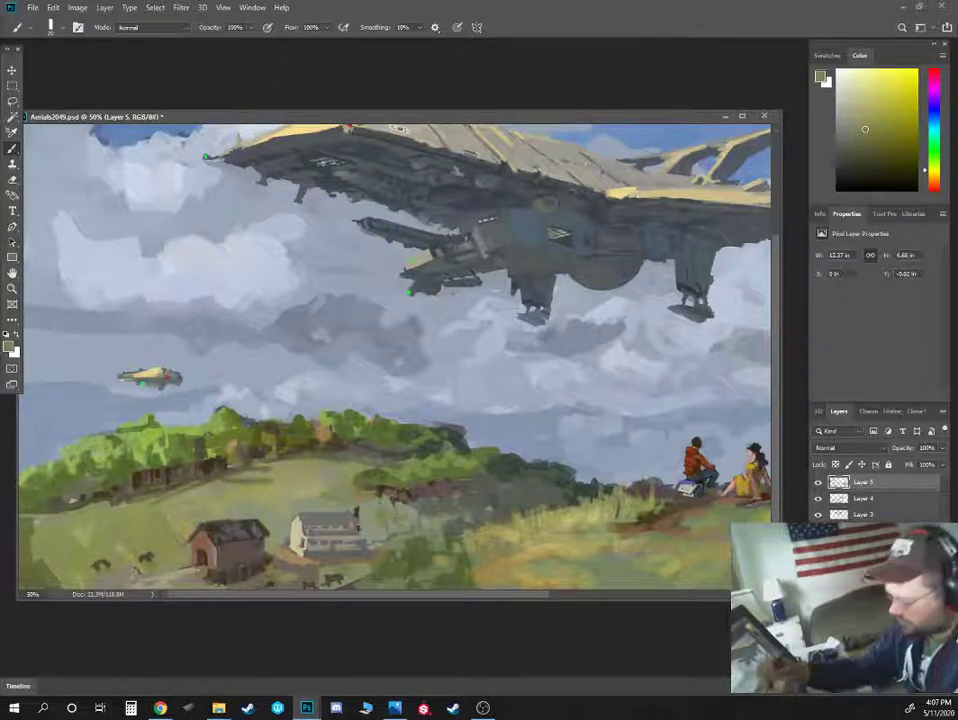
pyautogui.keyDown('alt'); pyautogui.click(110, 430); pyautogui.keyUp('alt')
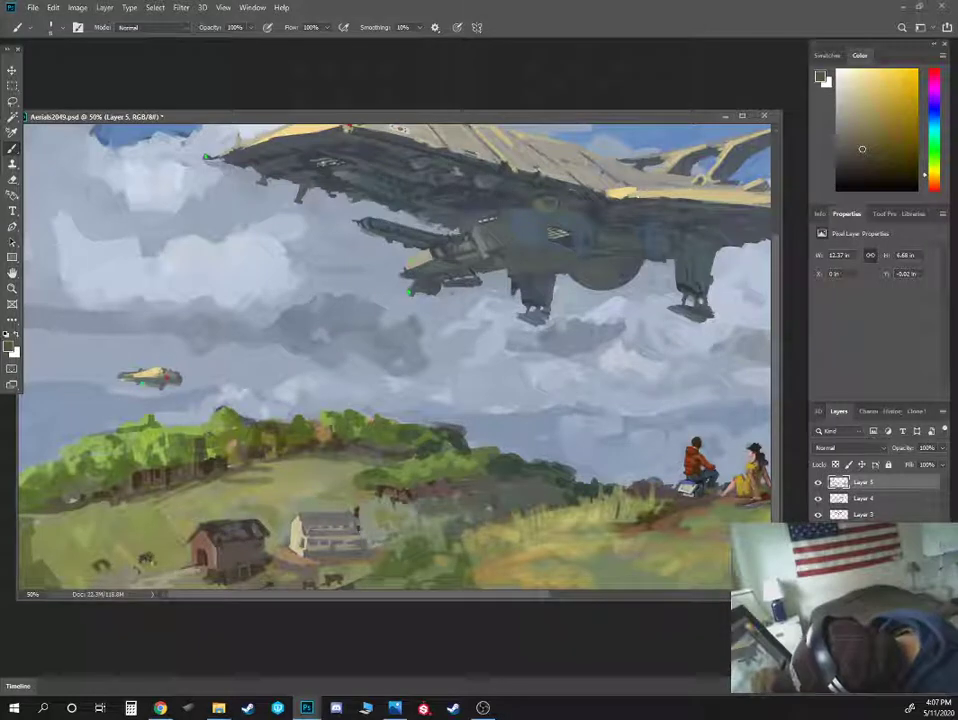
pyautogui.keyDown('alt'); pyautogui.click(114, 420); pyautogui.keyUp('alt')
pyautogui.keyDown('alt'); pyautogui.click(151, 557); pyautogui.keyUp('alt')
pyautogui.keyDown('alt'); pyautogui.click(152, 560); pyautogui.keyUp('alt')
pyautogui.keyDown('alt'); pyautogui.click(153, 554); pyautogui.keyUp('alt')
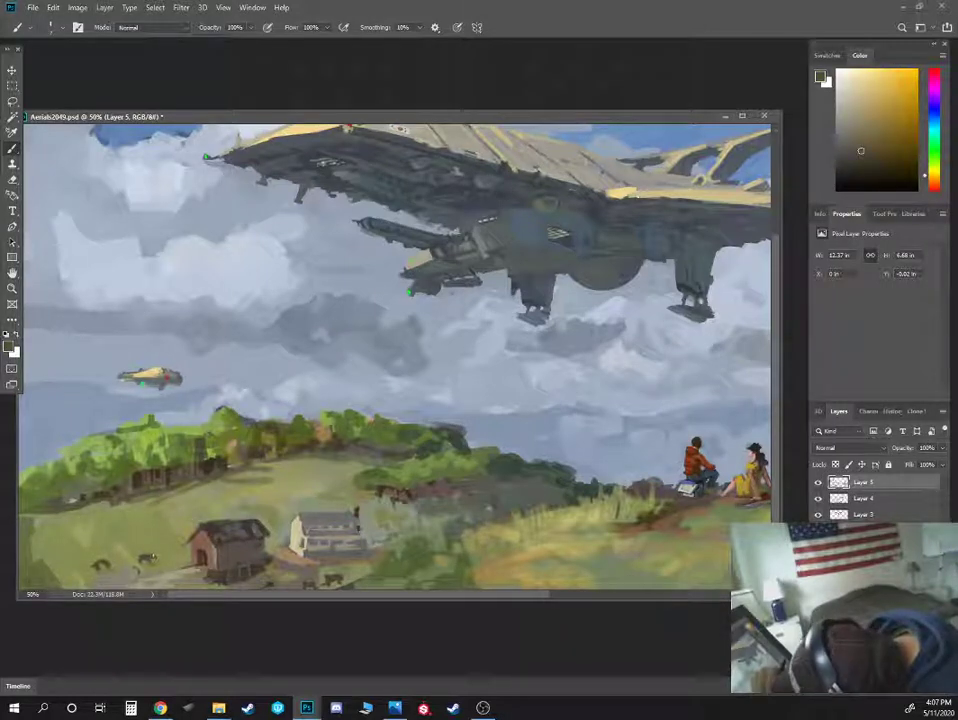
pyautogui.keyDown('alt'); pyautogui.click(153, 558); pyautogui.keyUp('alt')
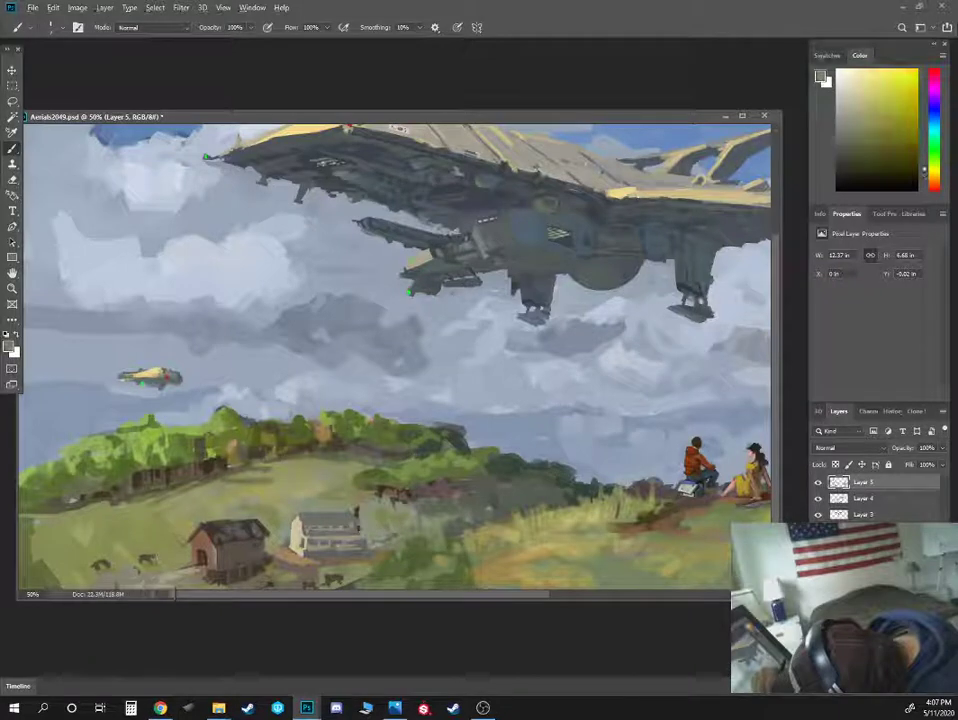
pyautogui.keyDown('alt'); pyautogui.click(115, 441); pyautogui.keyUp('alt')
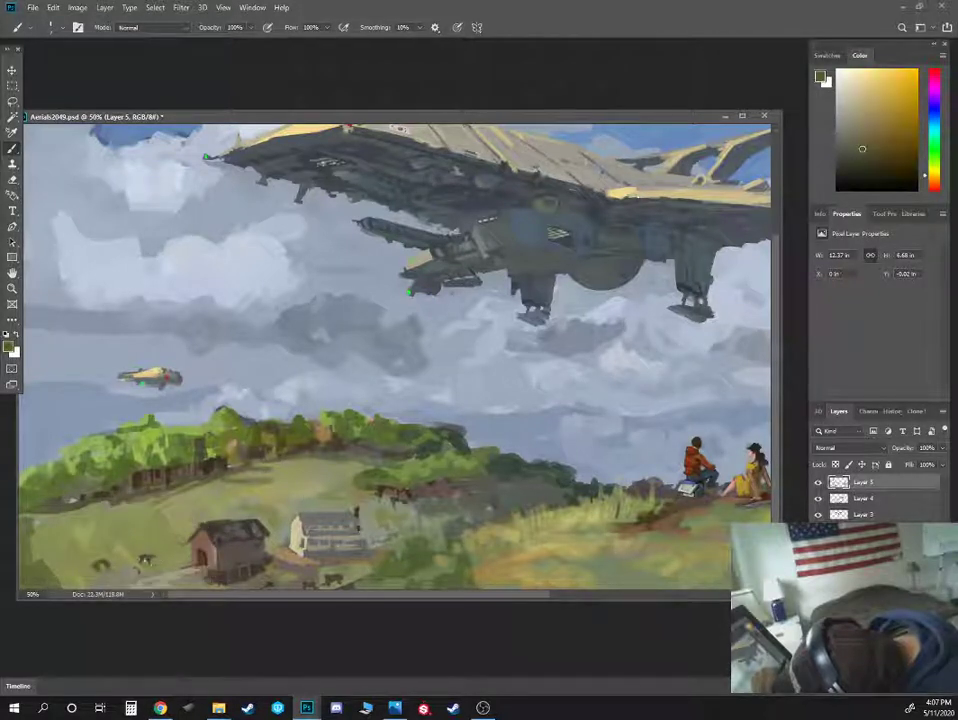
# Refine the farthest-left grazing cow in the pasture with a light warm gray and sampled dark brown and olive tones
pyautogui.click(855, 124)
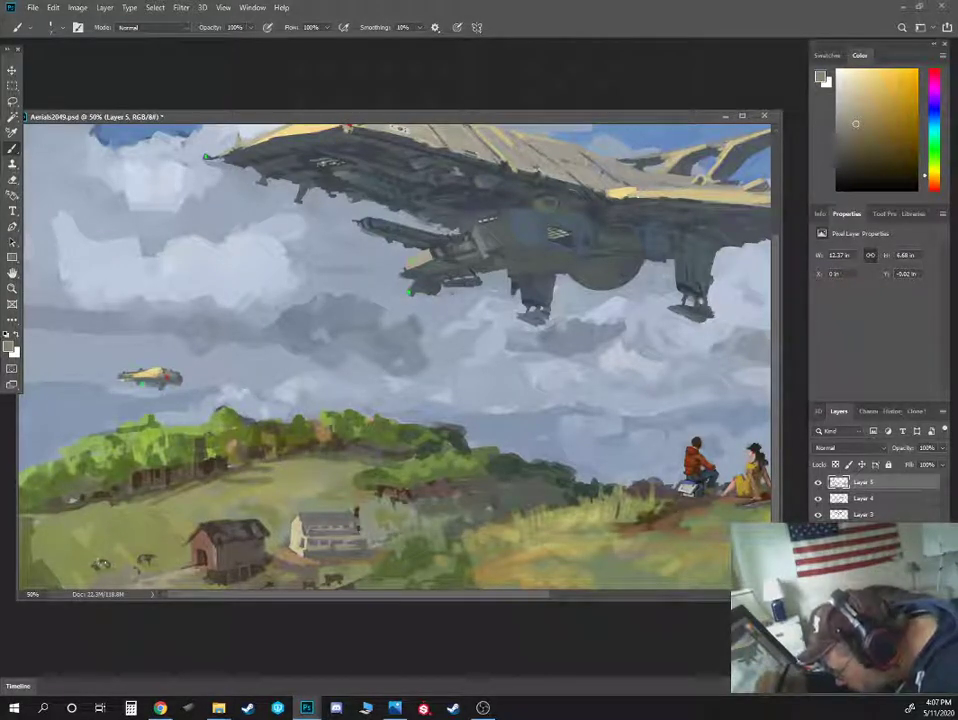
pyautogui.keyDown('alt'); pyautogui.click(84, 556); pyautogui.keyUp('alt')
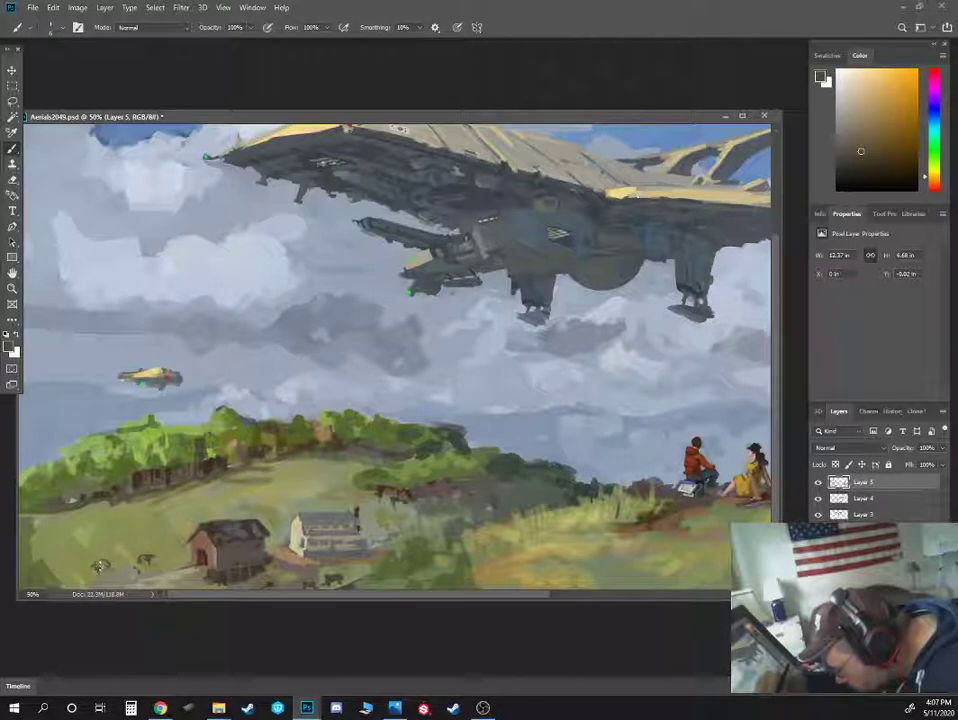
pyautogui.keyDown('alt'); pyautogui.click(96, 563); pyautogui.keyUp('alt')
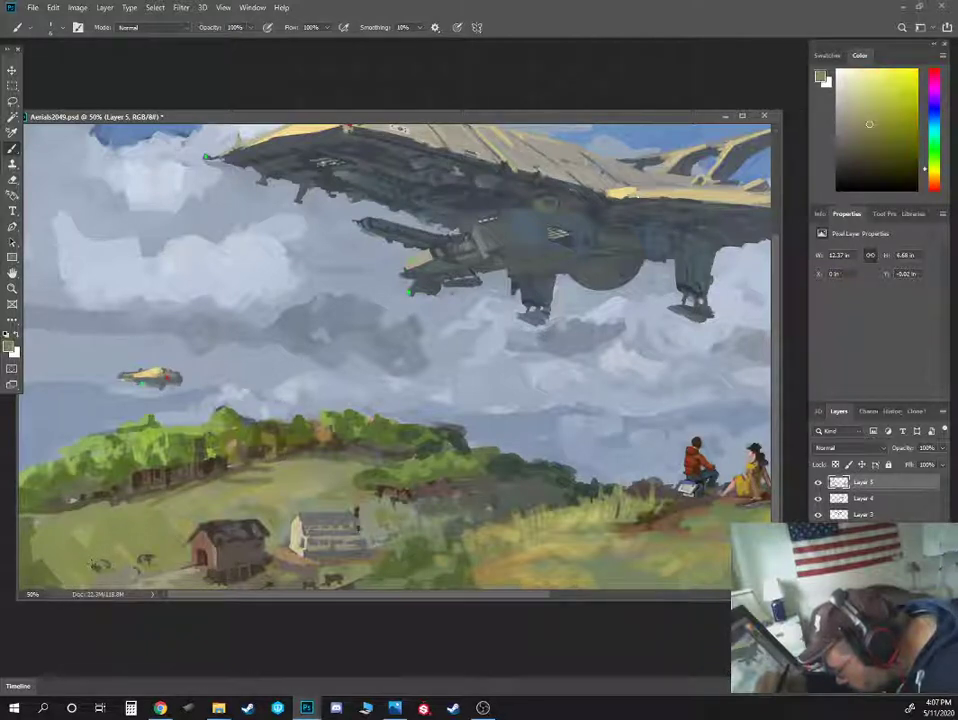
pyautogui.keyDown('alt'); pyautogui.click(97, 566); pyautogui.keyUp('alt')
pyautogui.keyDown('alt'); pyautogui.click(99, 566); pyautogui.keyUp('alt')
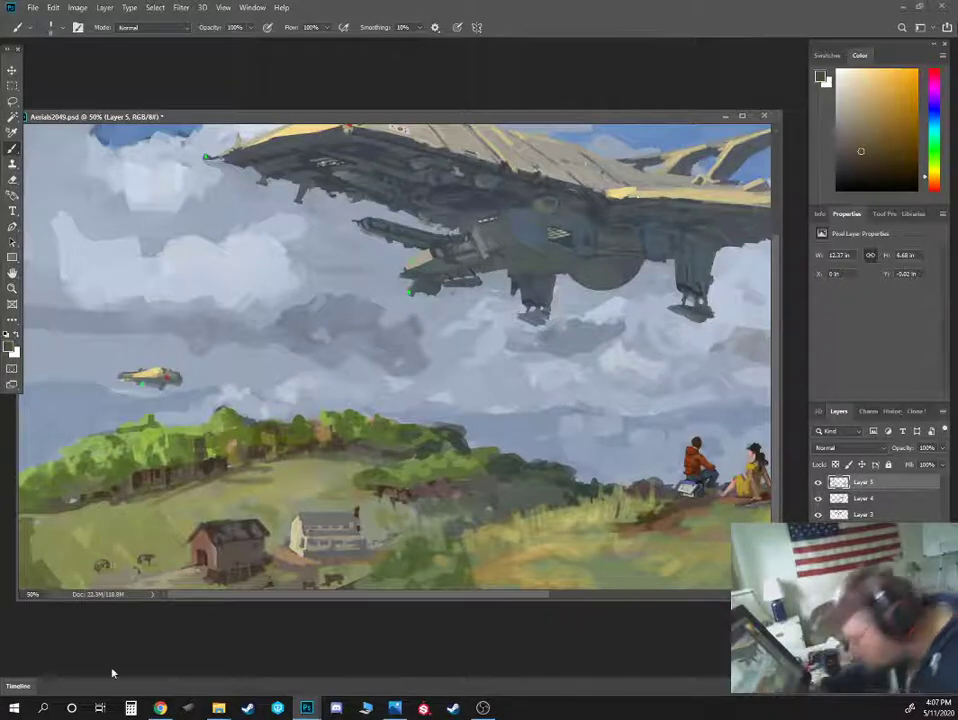
# Crop the canvas to about 11.24 by 6.67 in, trimming mainly the sky and trees on the painting's right side
pyautogui.hotkey('ctrl', '-')
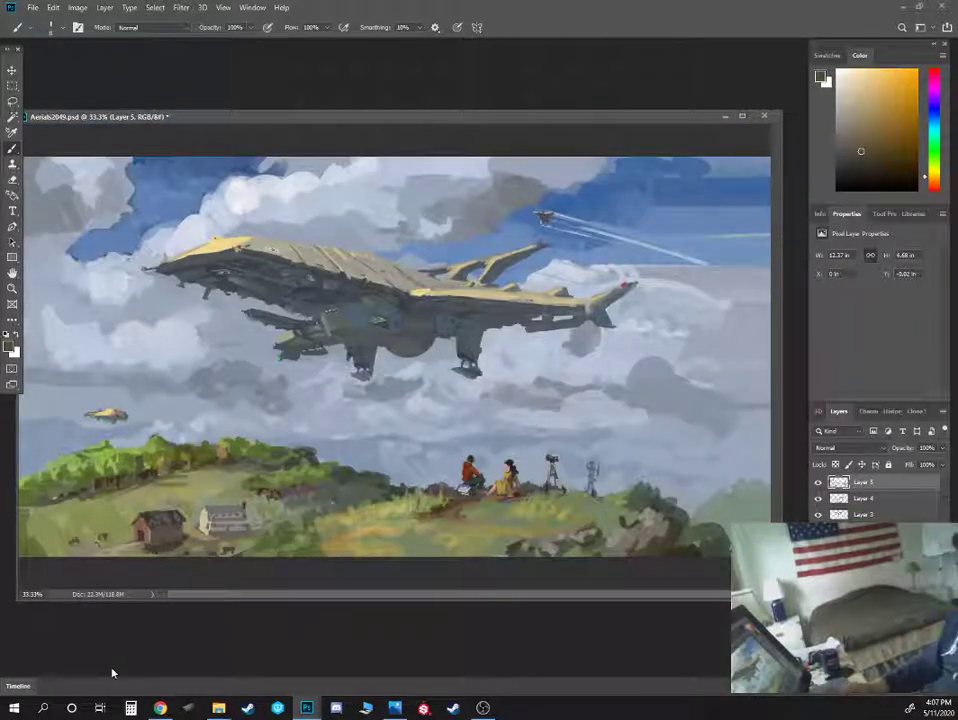
pyautogui.press('c')
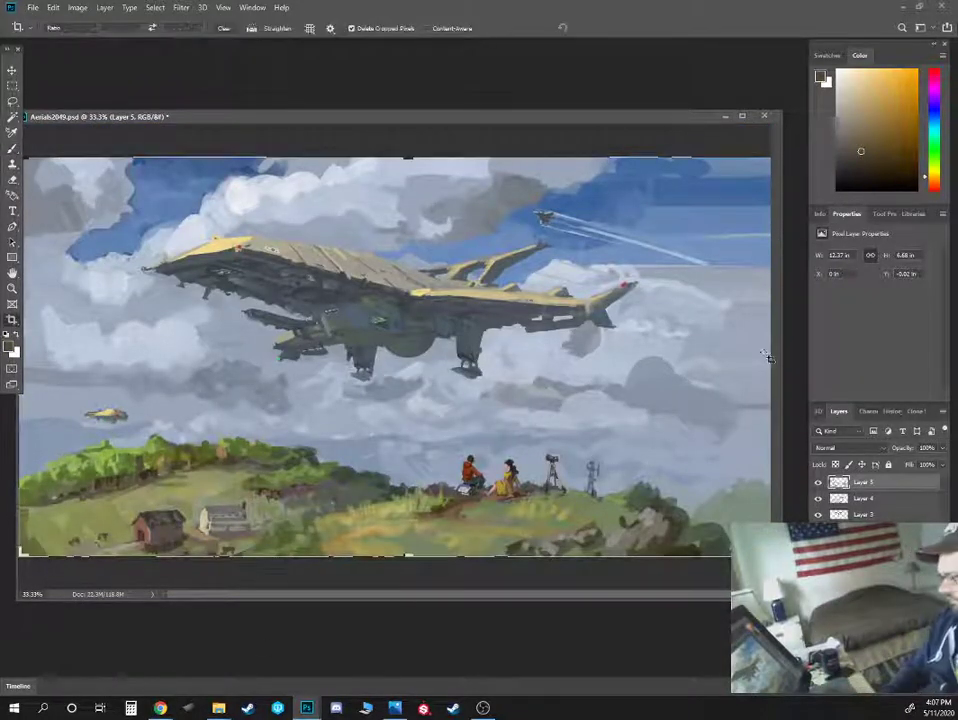
pyautogui.hotkey('ctrl', '-')
pyautogui.moveTo(753, 368); pyautogui.dragTo(646, 357)
pyautogui.moveTo(394, 207); pyautogui.dragTo(396, 205)
pyautogui.moveTo(143, 357); pyautogui.dragTo(144, 357)
pyautogui.press('Return')
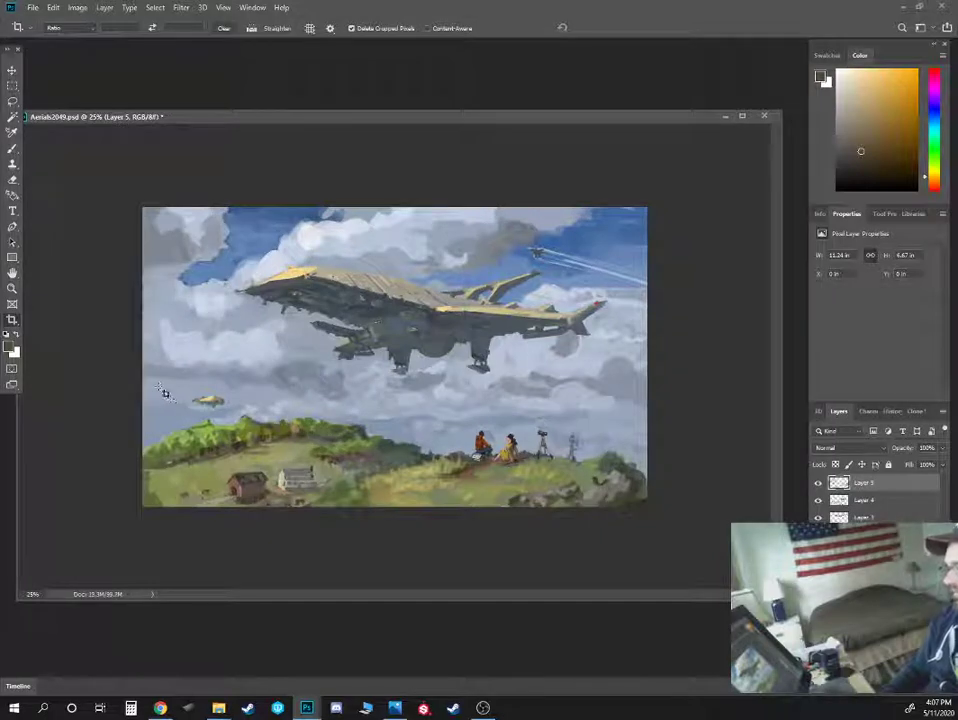
# Sign the painting in dark brown-gray on the grass above the foreground boulders, and display it full screen, fitted to the view
pyautogui.hotkey('ctrl', '+')
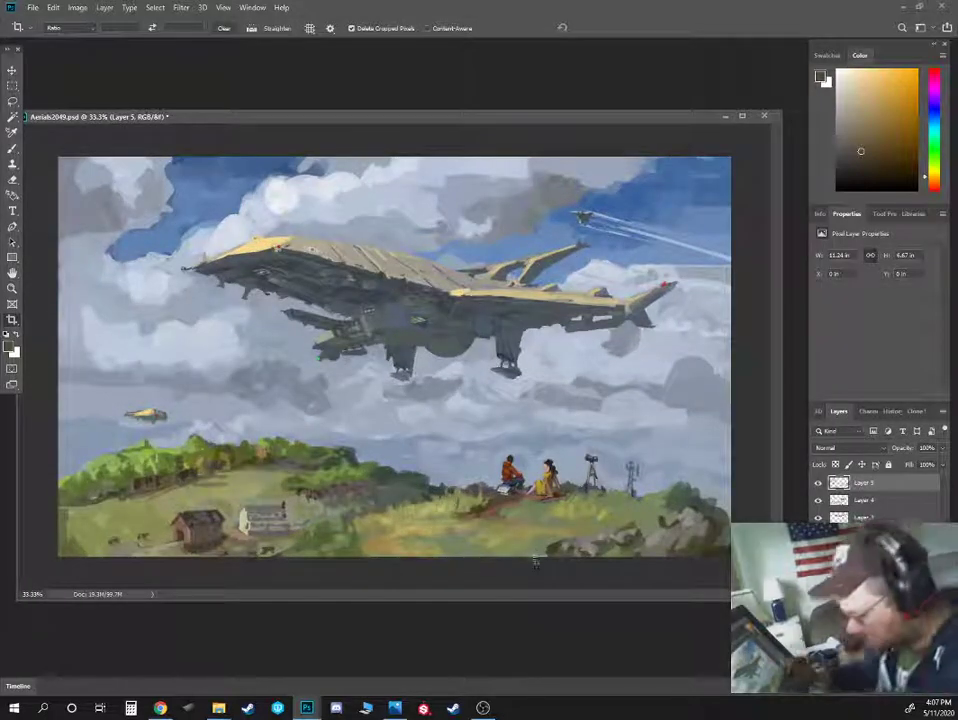
pyautogui.press('b')
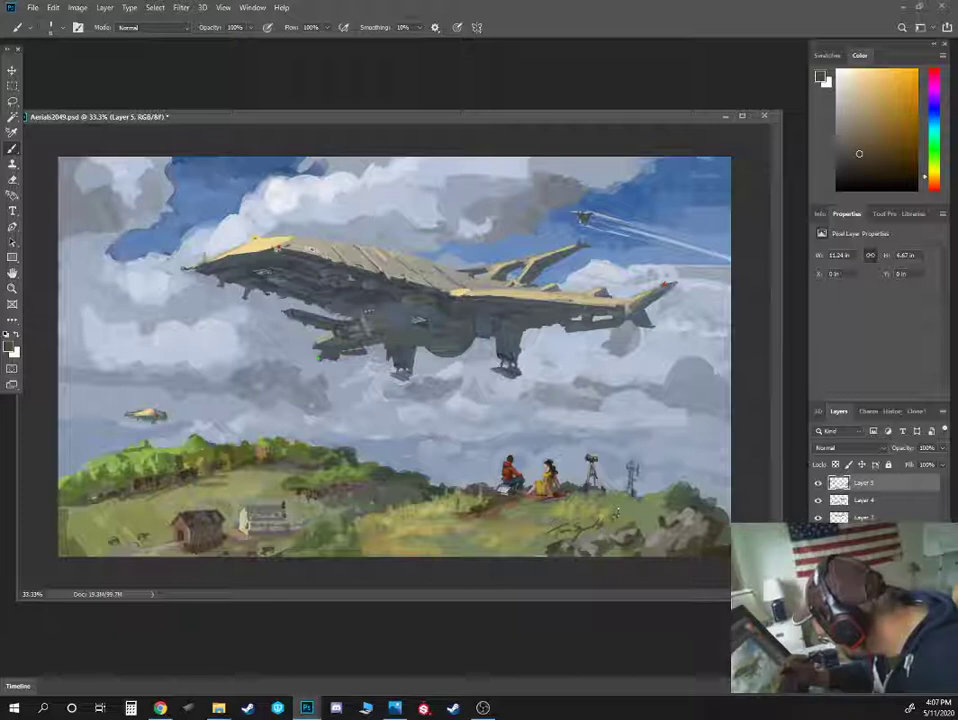
pyautogui.hotkey('ctrl', '-')
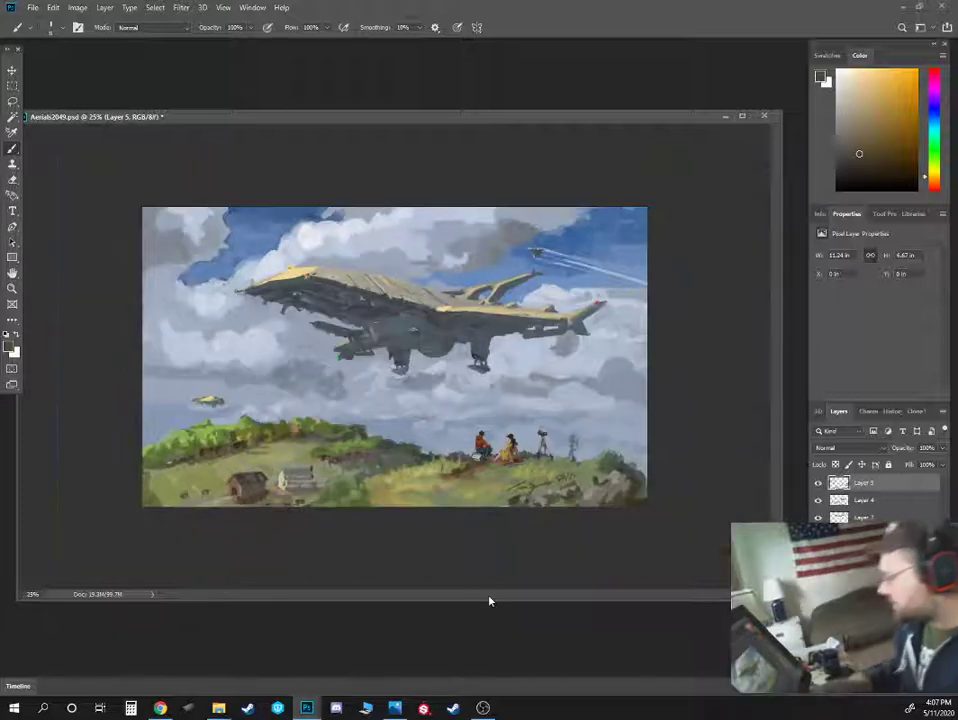
pyautogui.press('f')
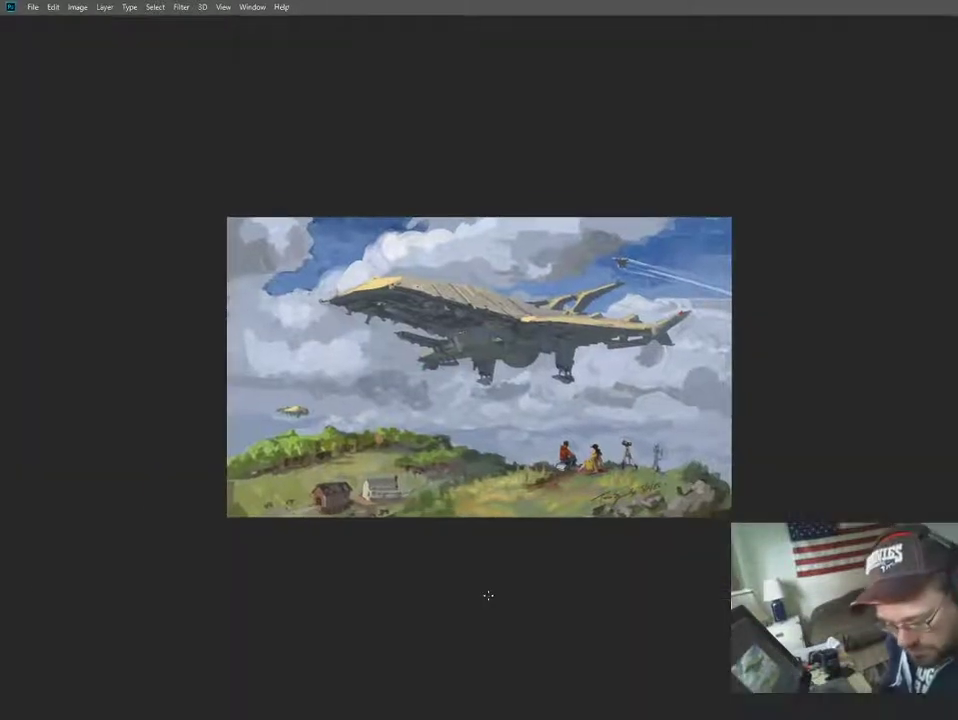
pyautogui.hotkey('ctrl', '0')
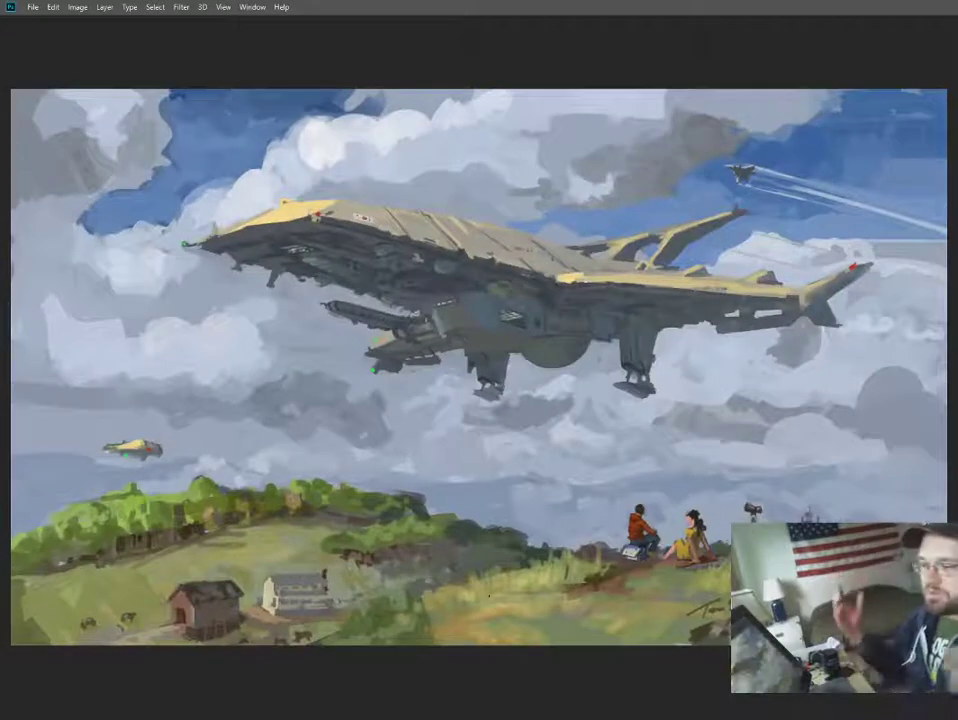